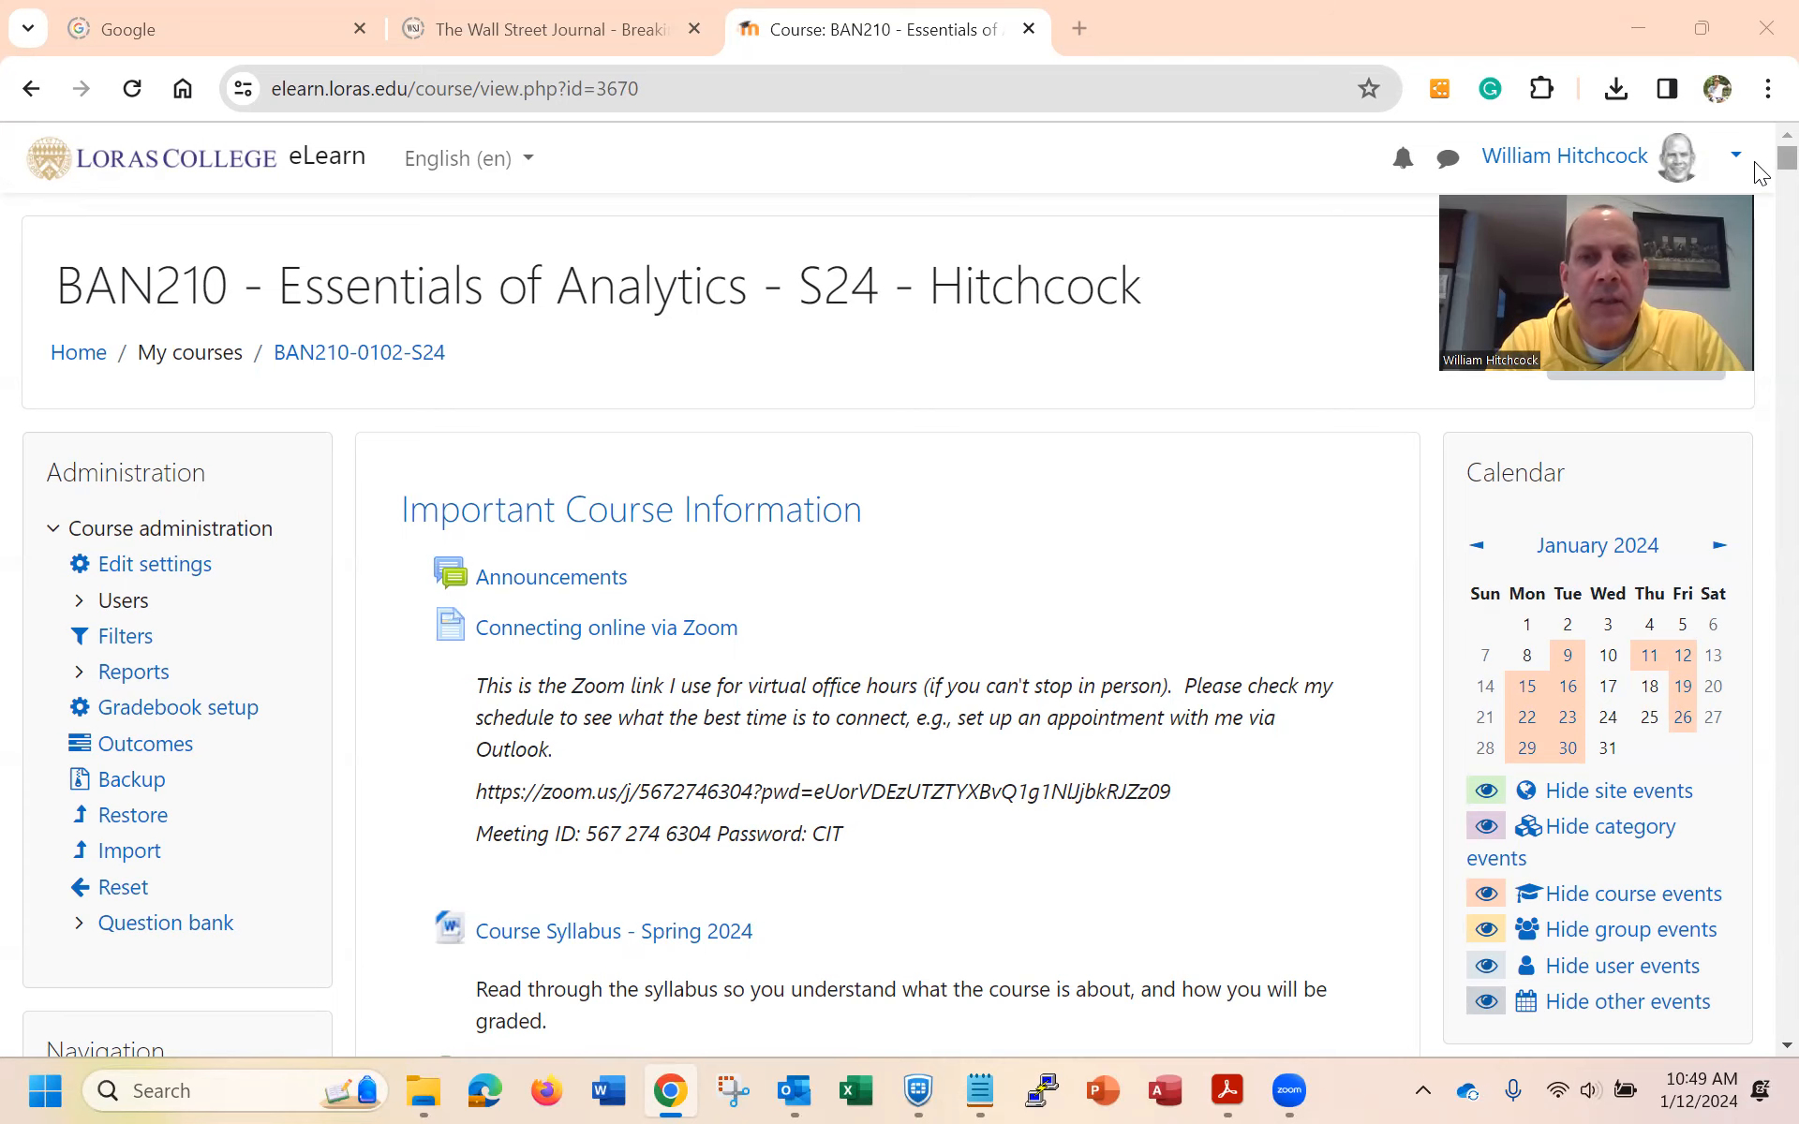
Download the "XL01 Excel basics - Expenses: budget vs. actual" spreadsheet from the 8 January - 14 January section of the course page
scroll(1761, 171, down, 2)
scroll(1761, 171, down, 8)
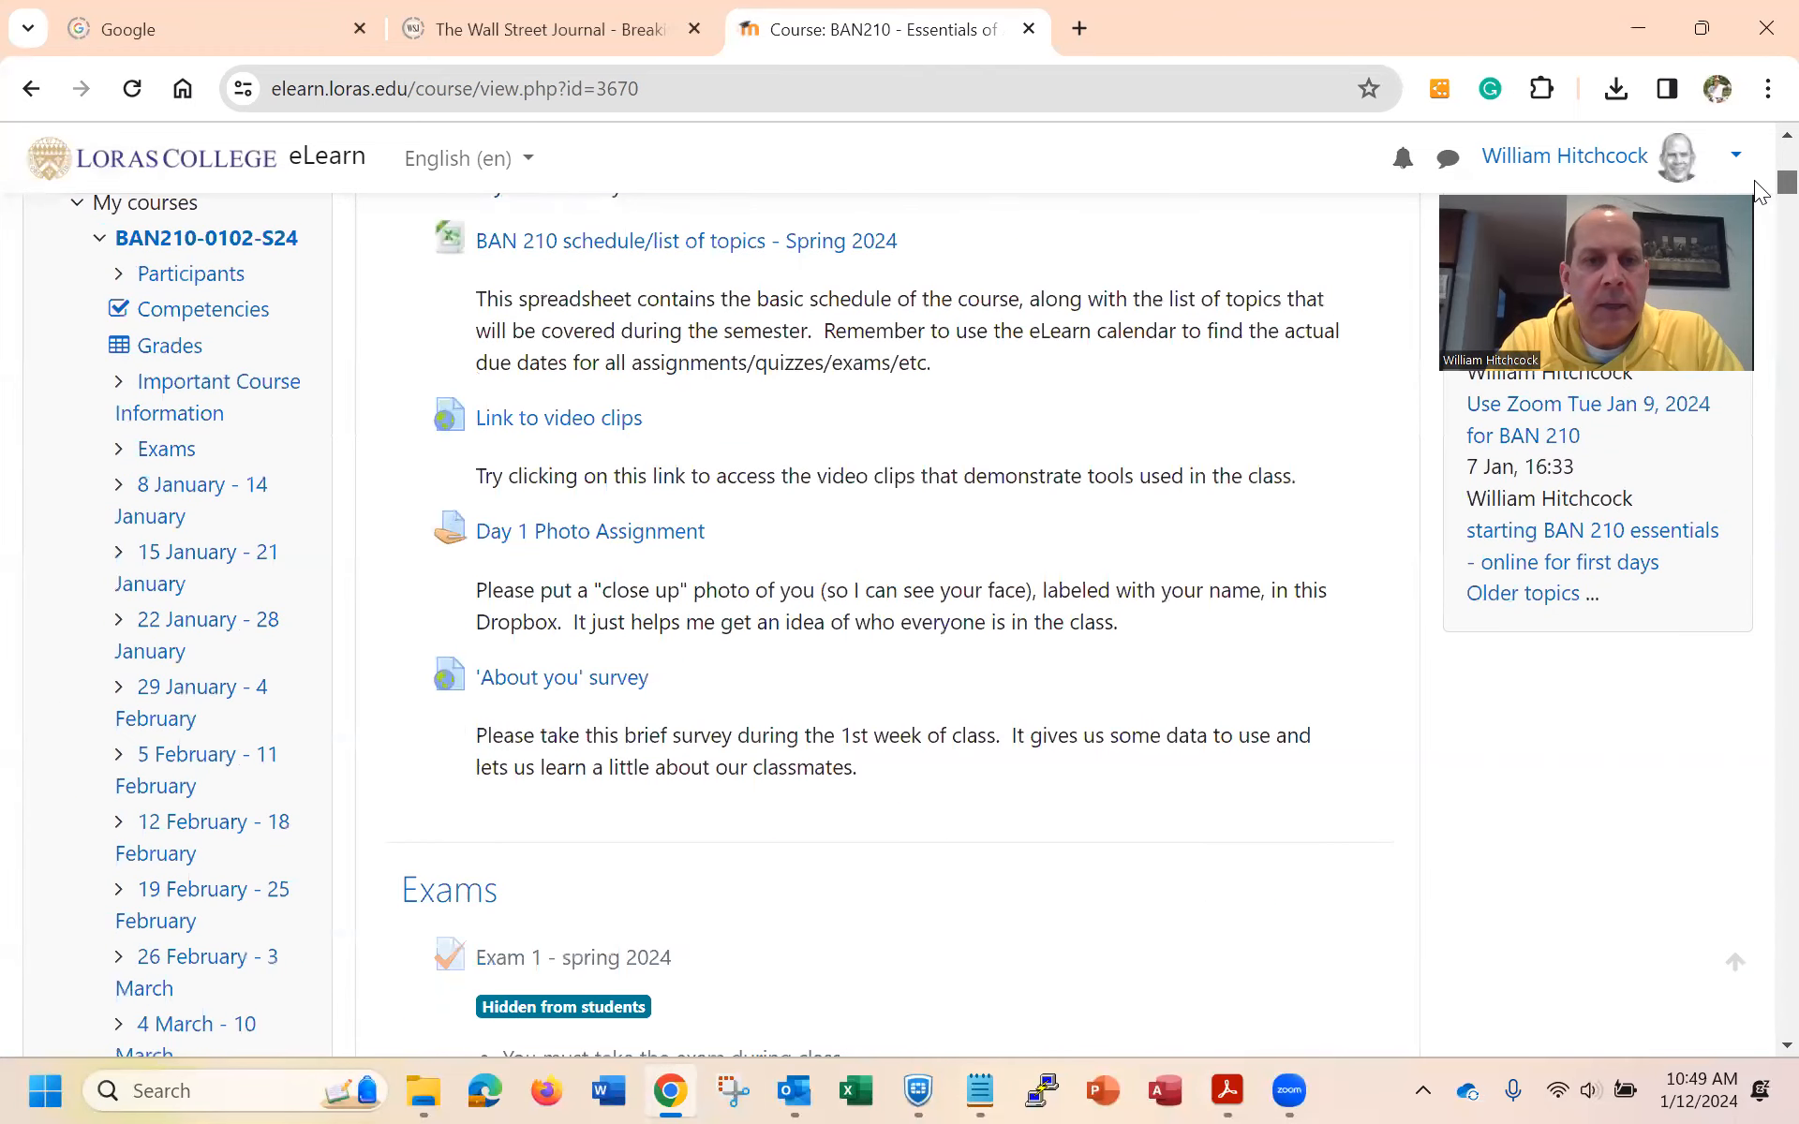
scroll(1758, 197, down, 12)
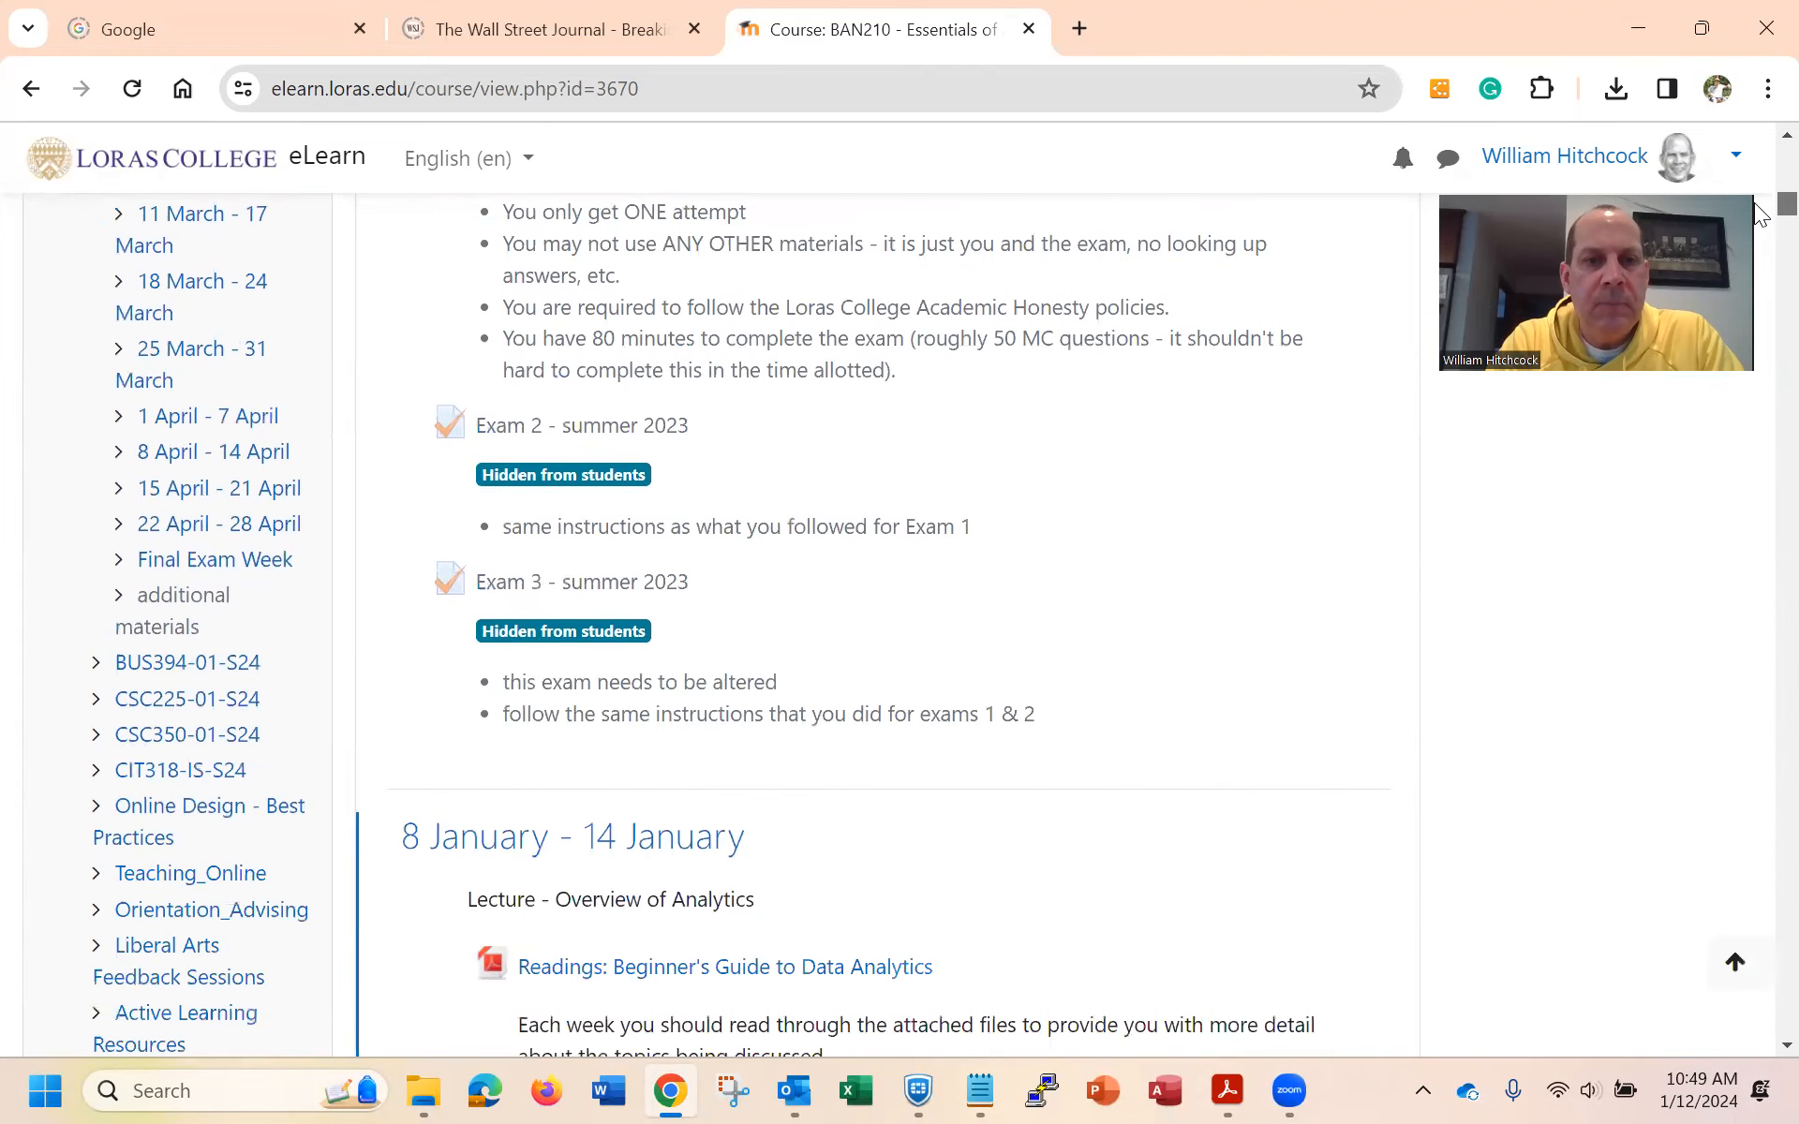
scroll(1758, 218, down, 2)
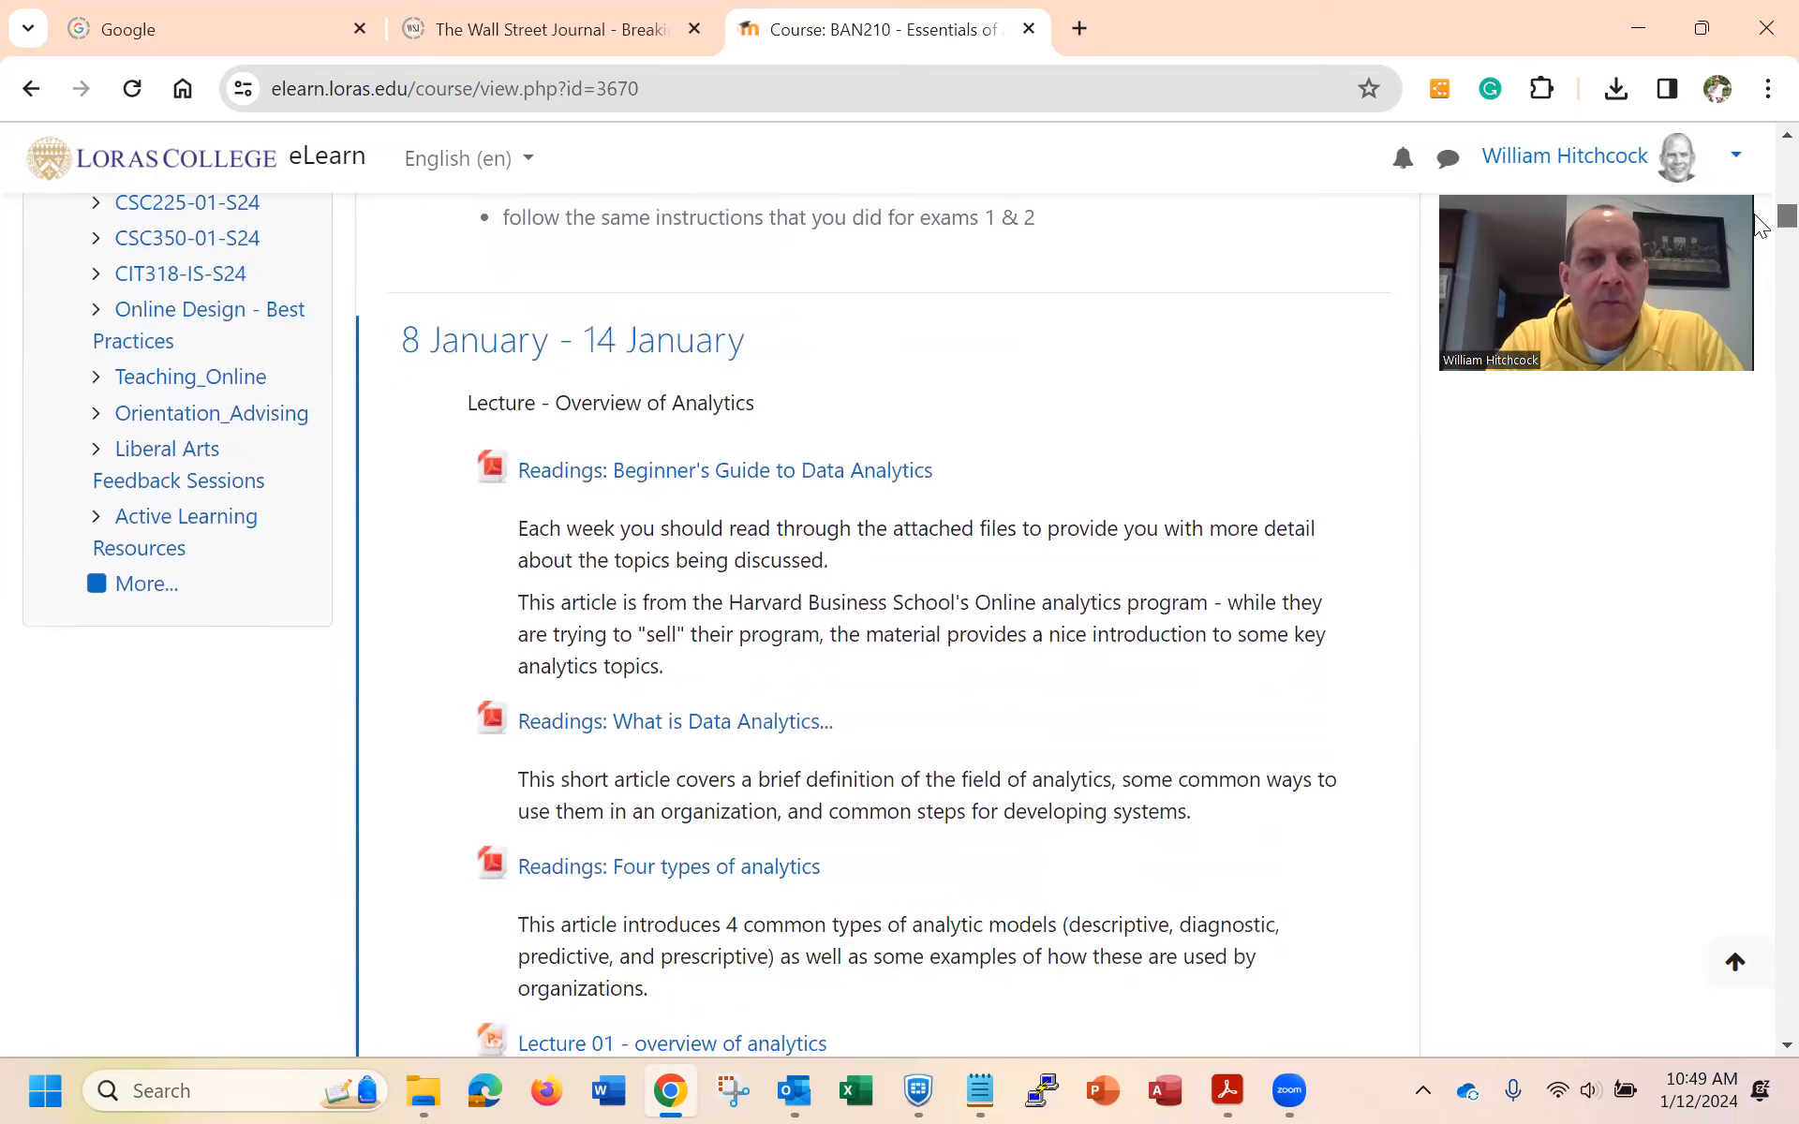
scroll(1759, 230, down, 6)
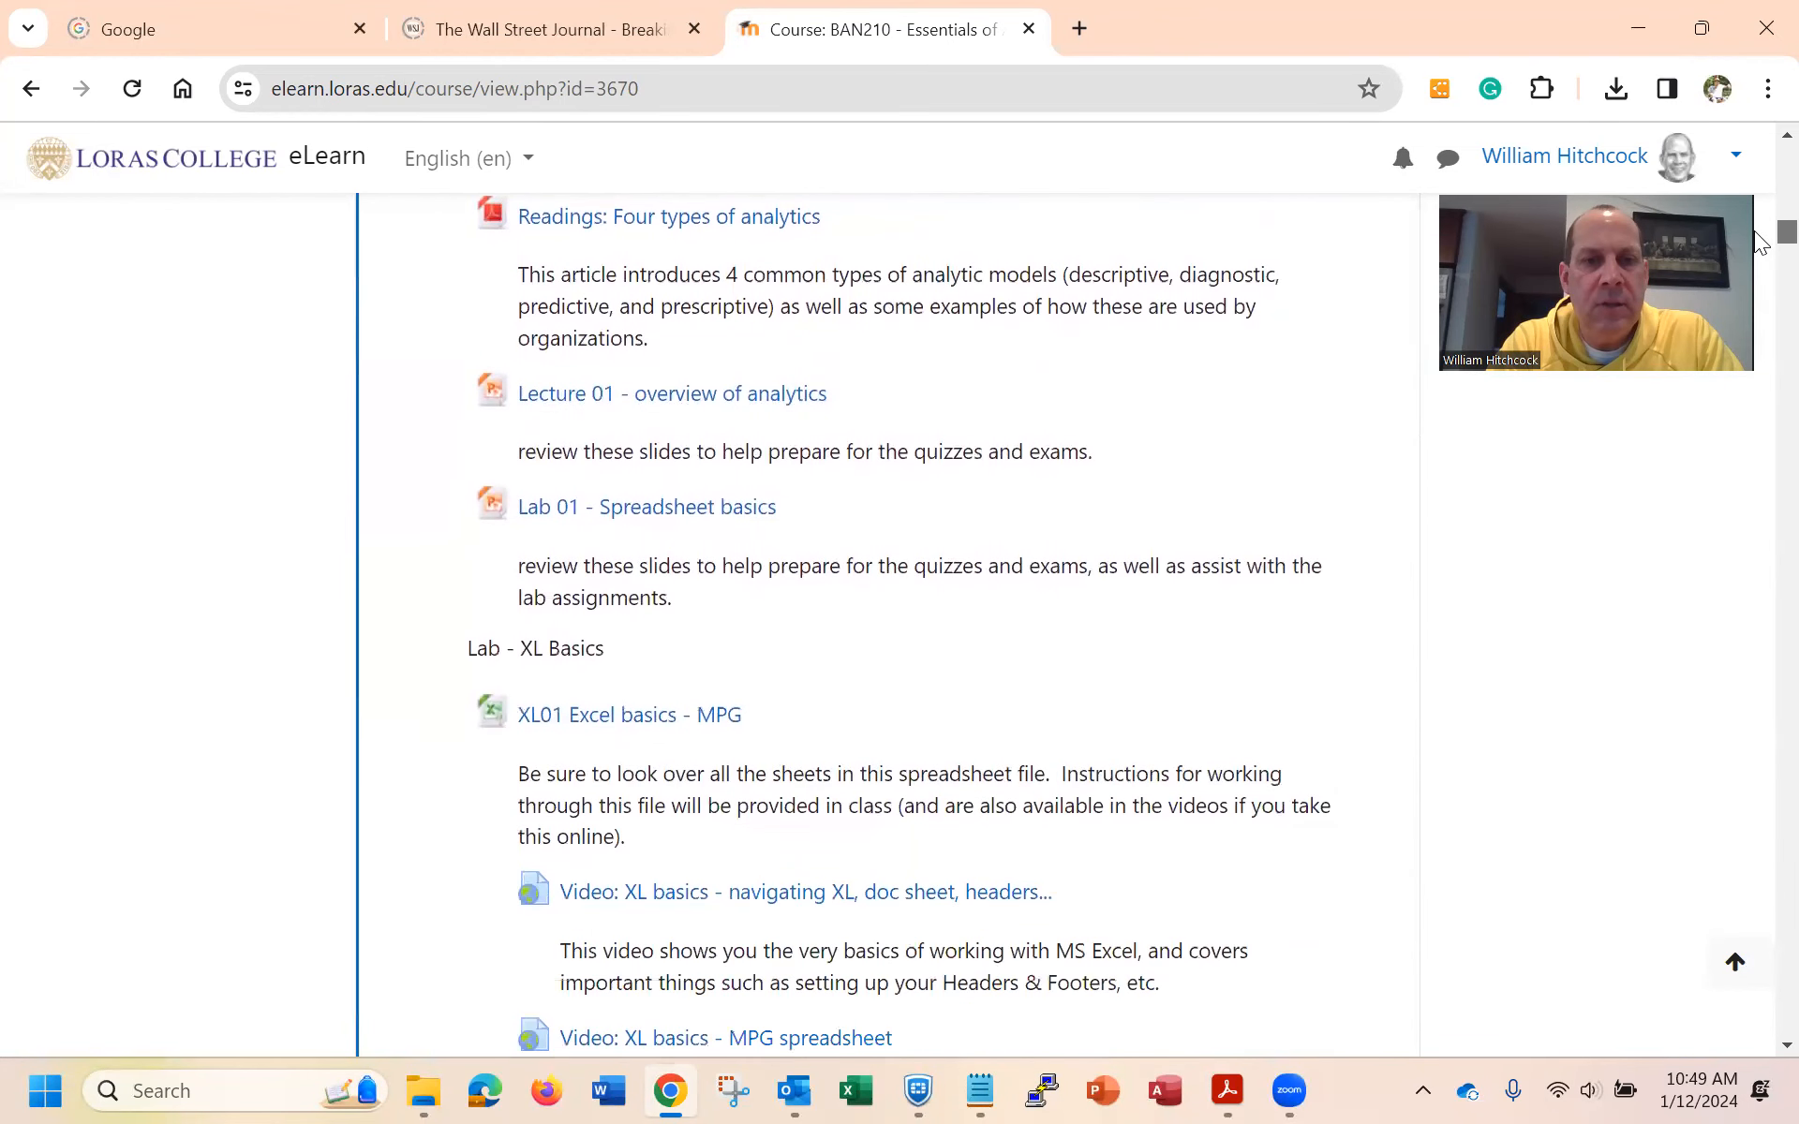
scroll(1758, 242, down, 4)
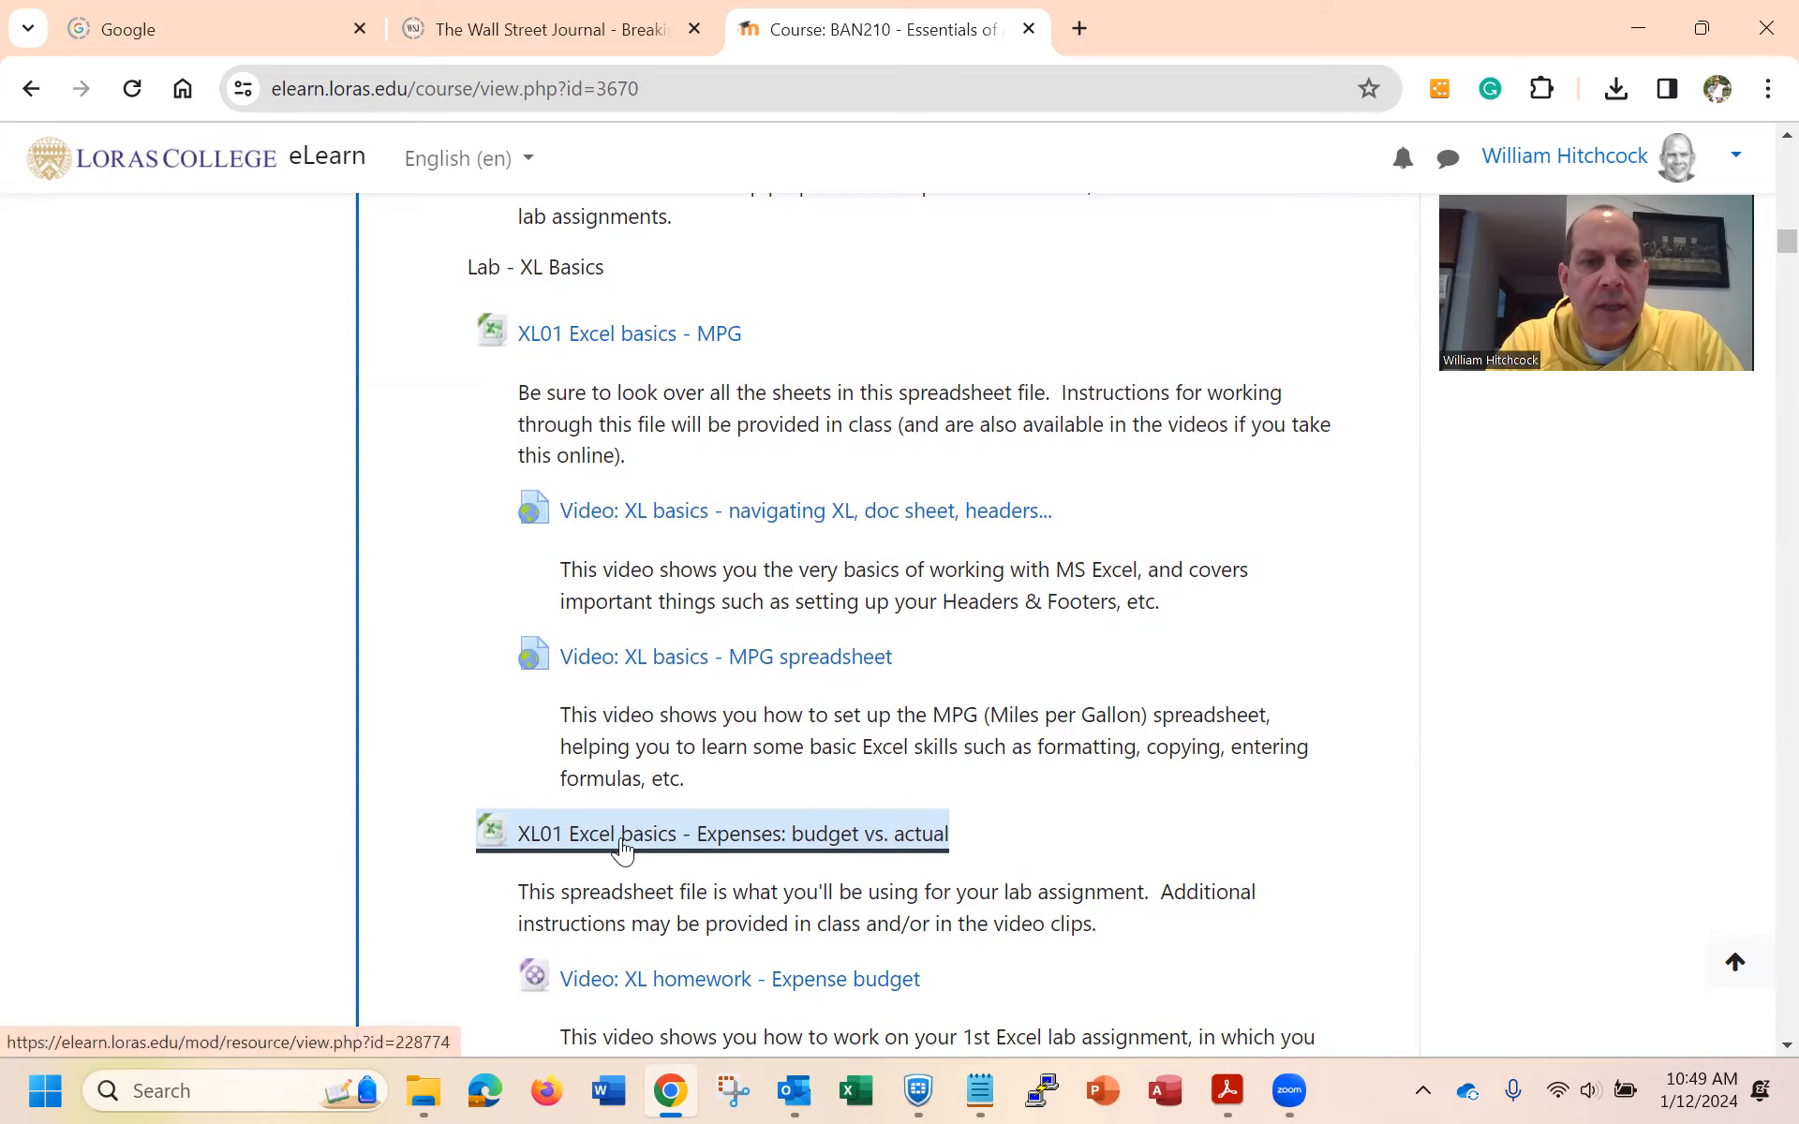
click(762, 841)
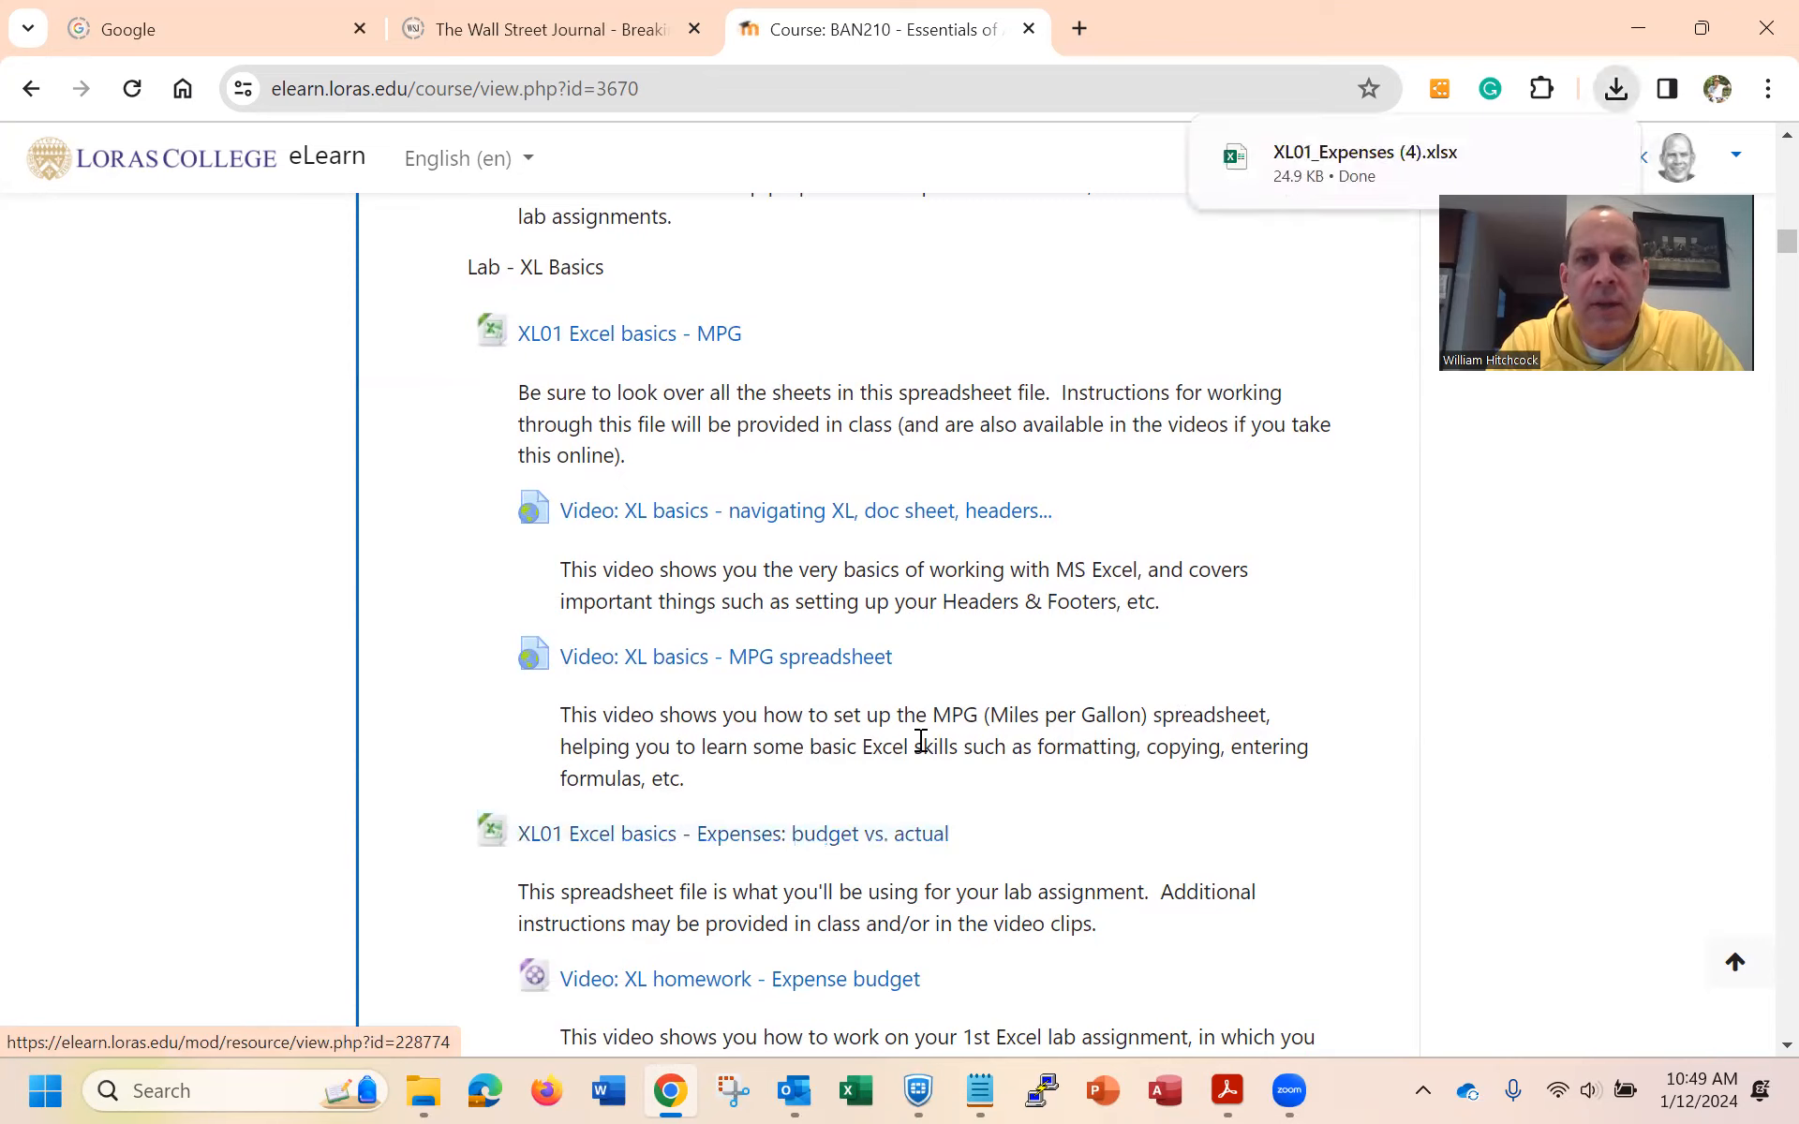
Open the downloaded XL01_Expenses (4).xlsx workbook in Excel and enable editing
mouse_move(1319, 178)
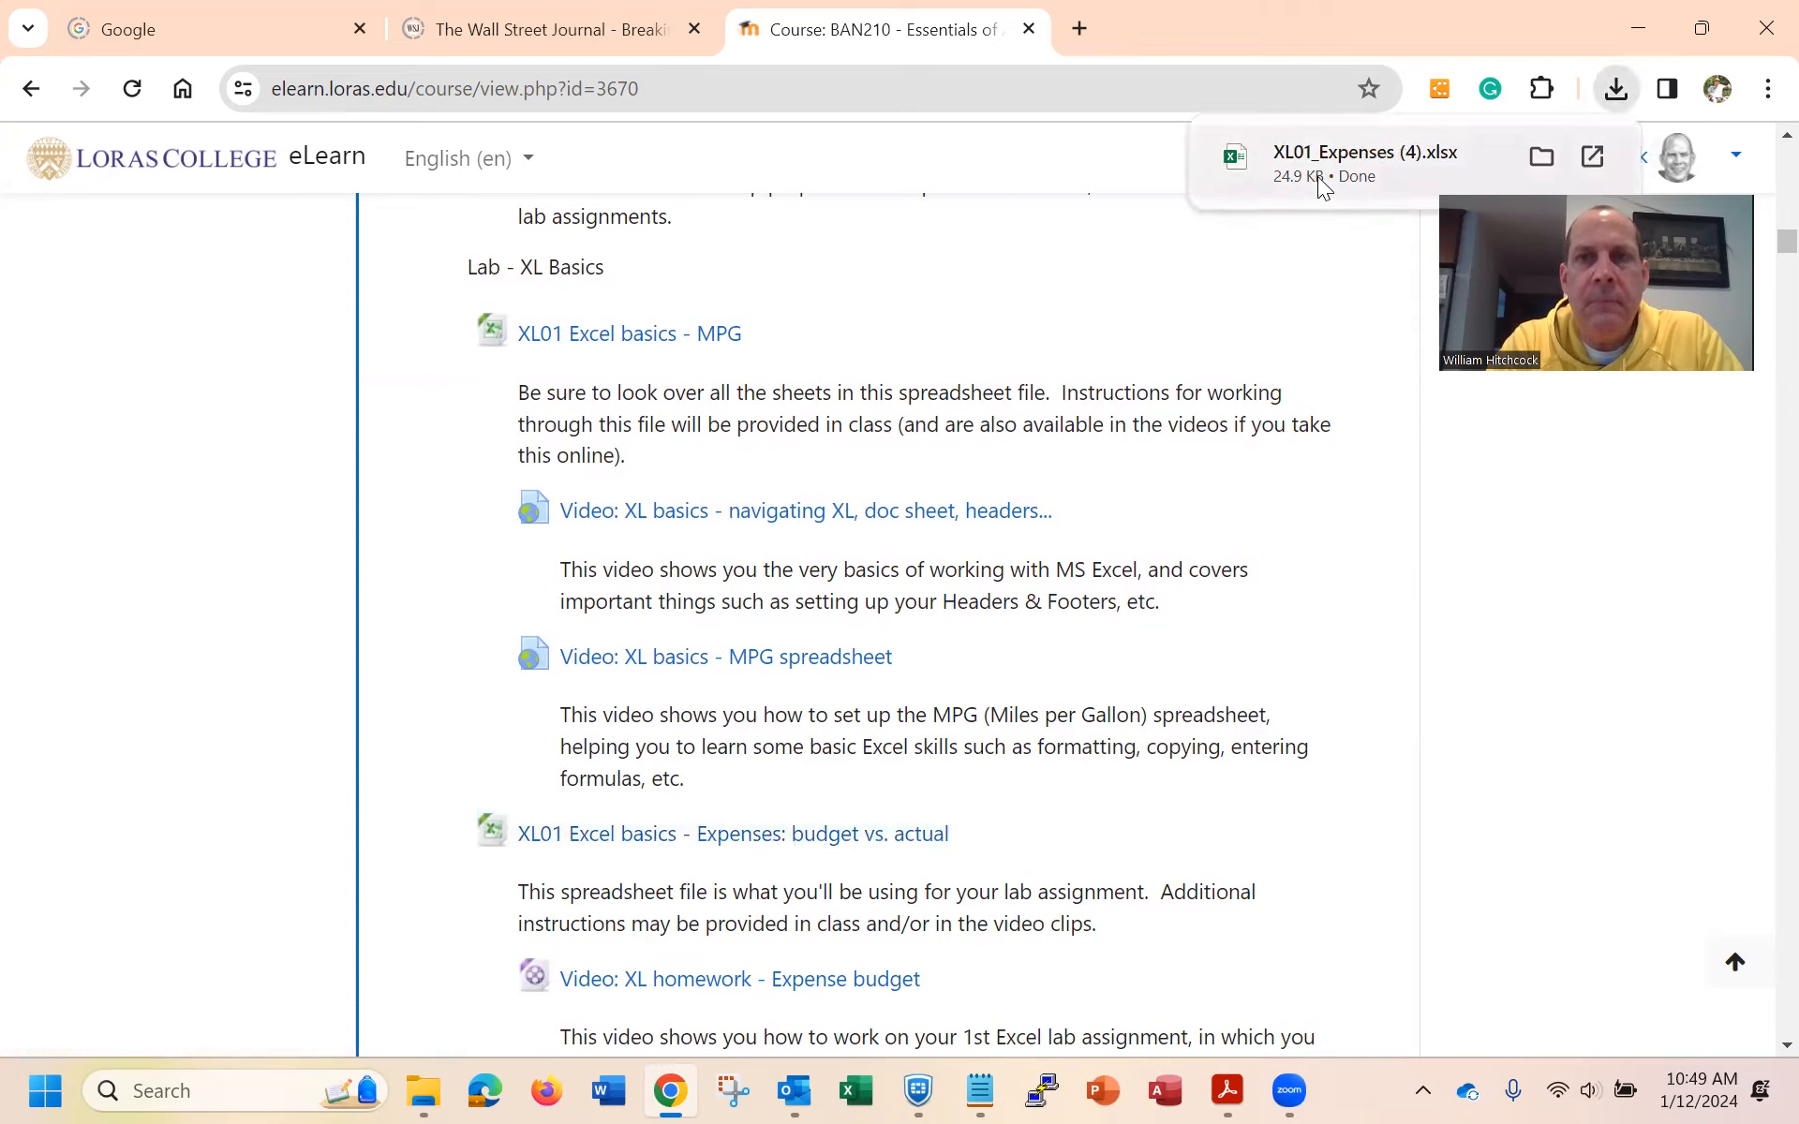
click(1320, 178)
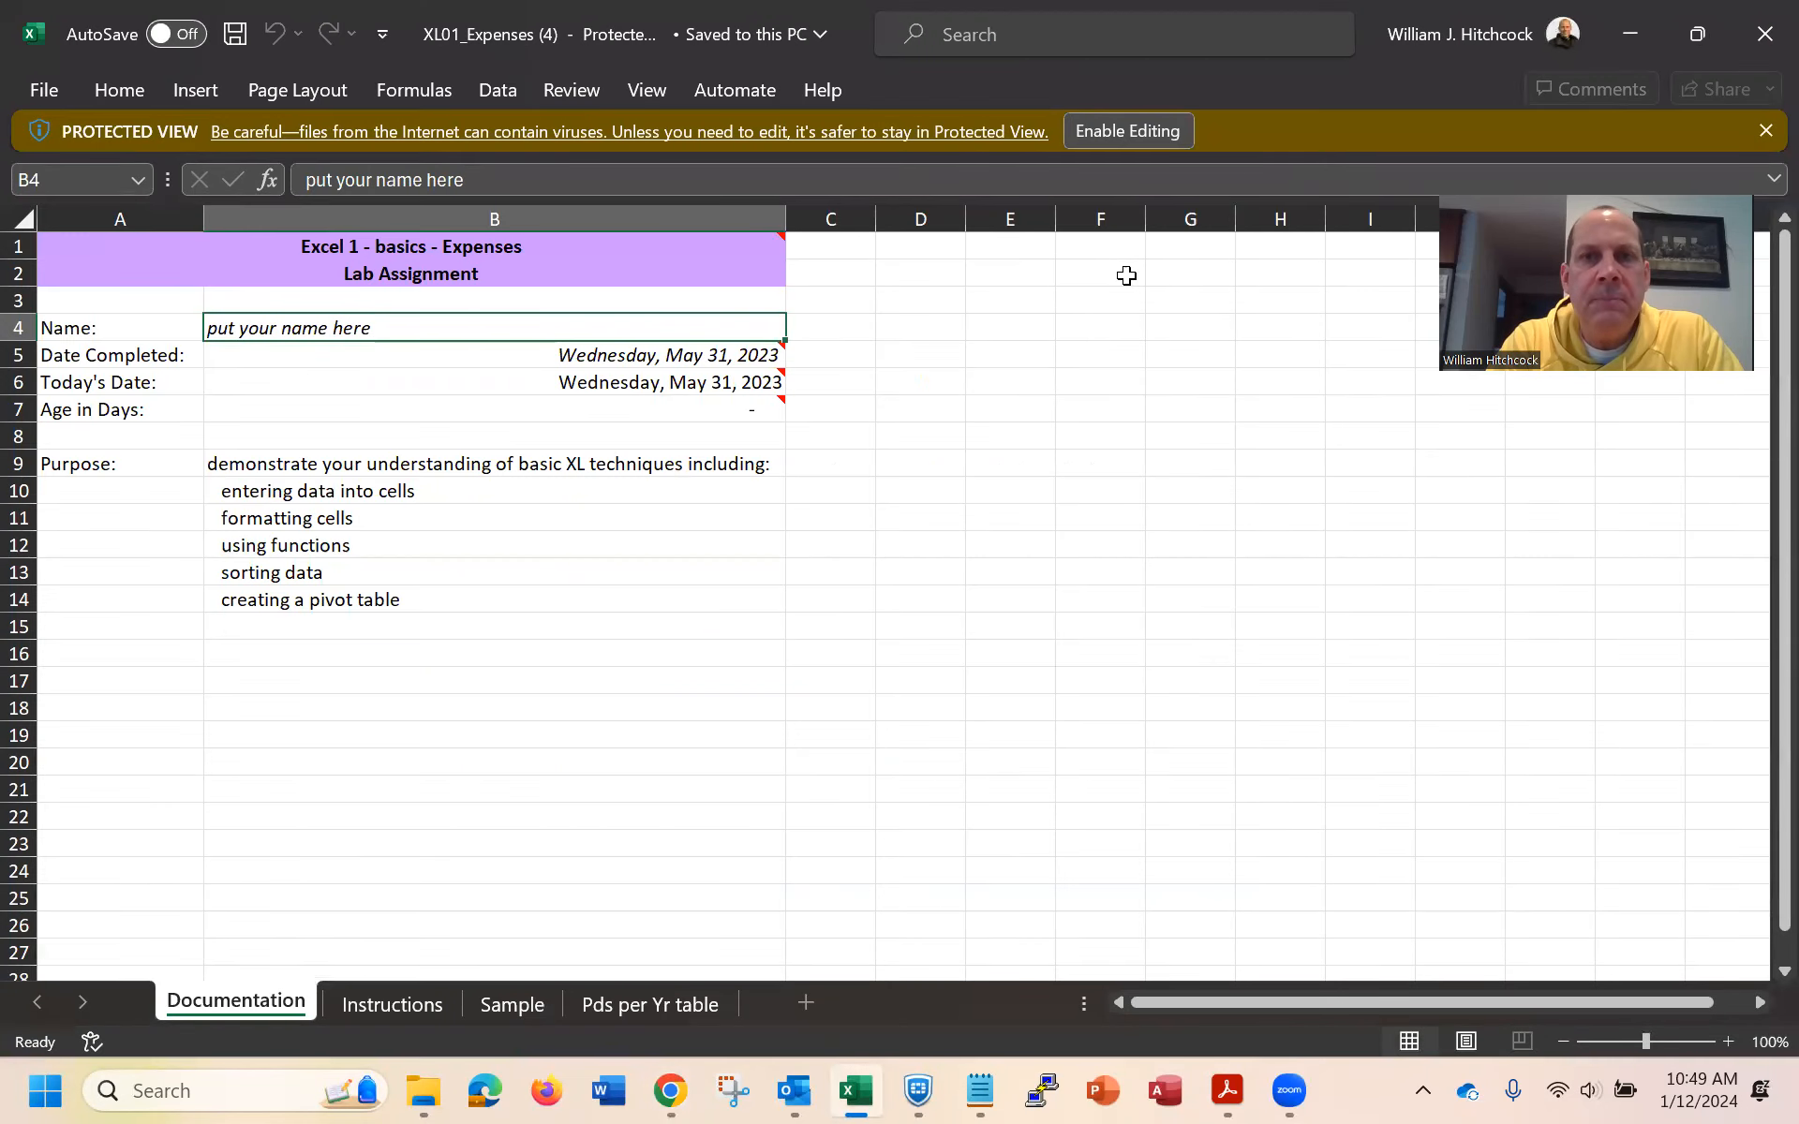
click(1128, 132)
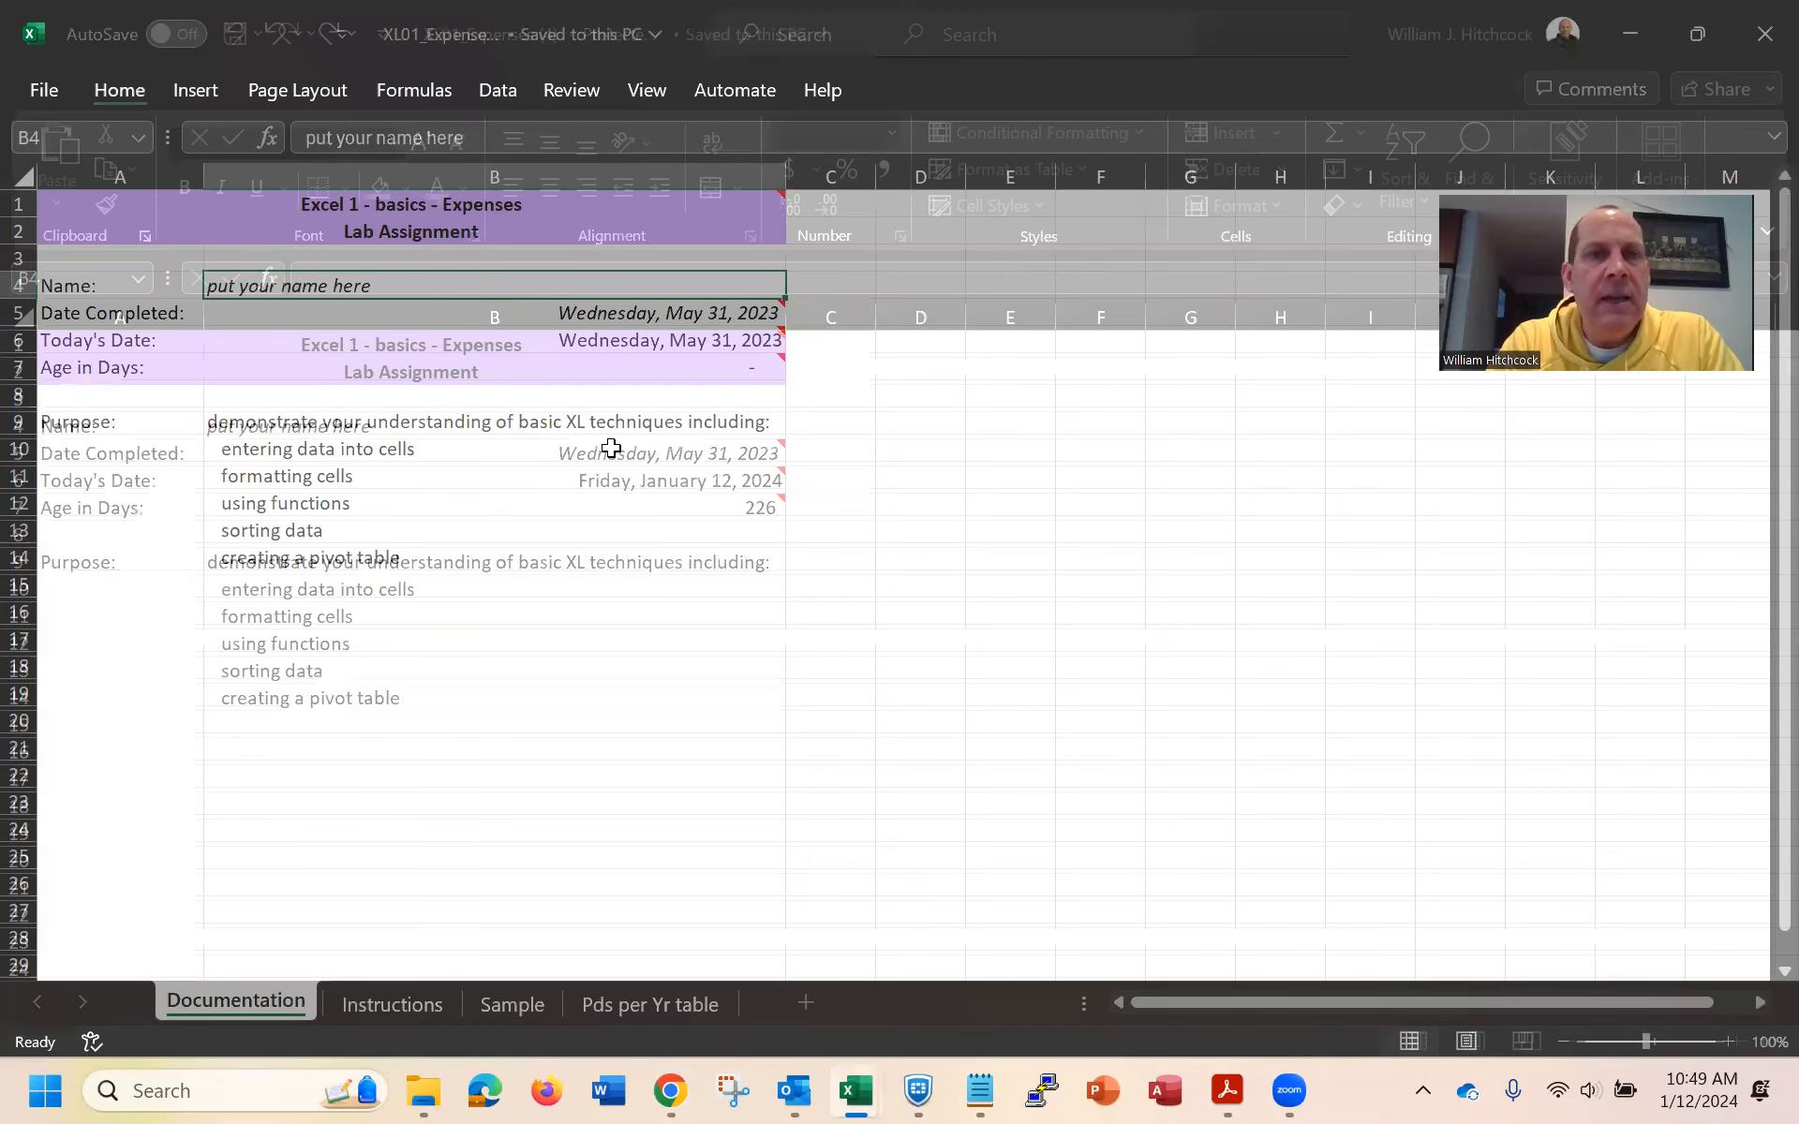
mouse_move(600, 452)
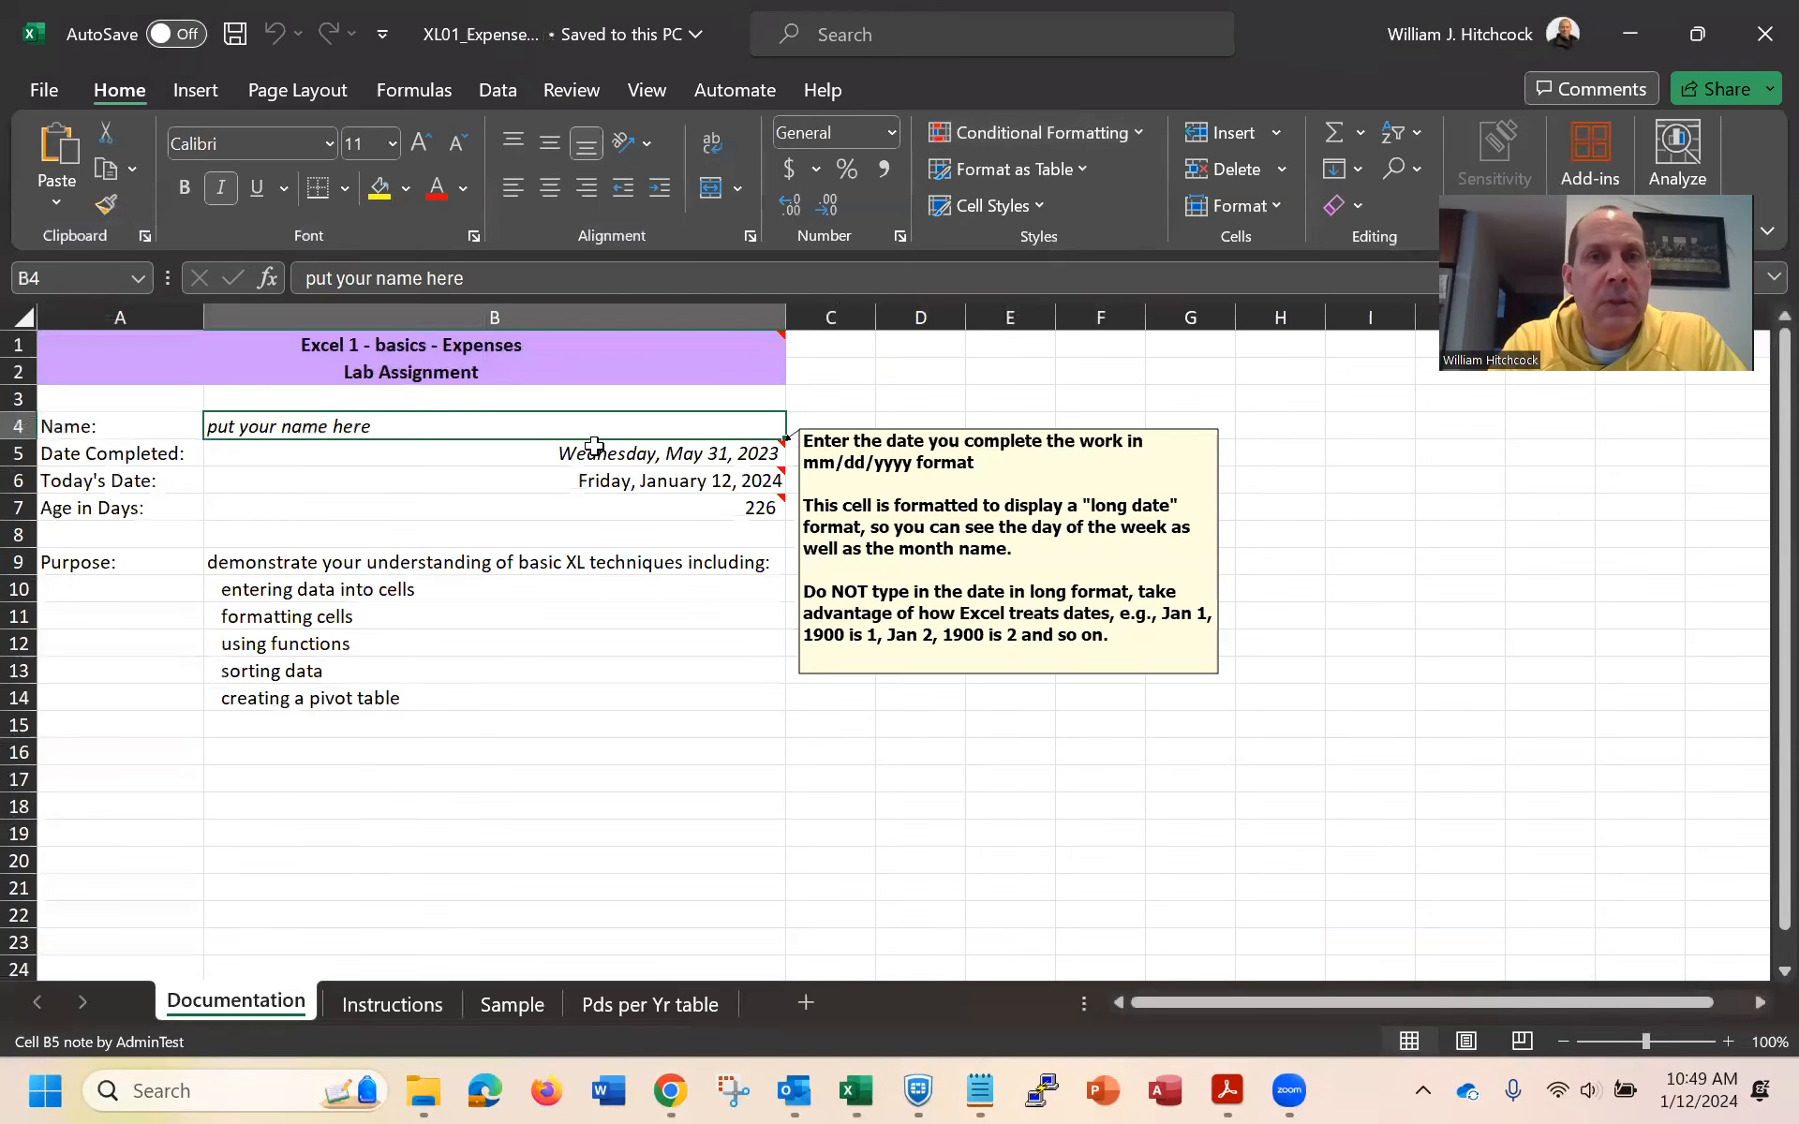
Save the workbook as XL01_Expenses_WH in the folder C:\Courses\BAN210Essentials\202401Spring
click(41, 91)
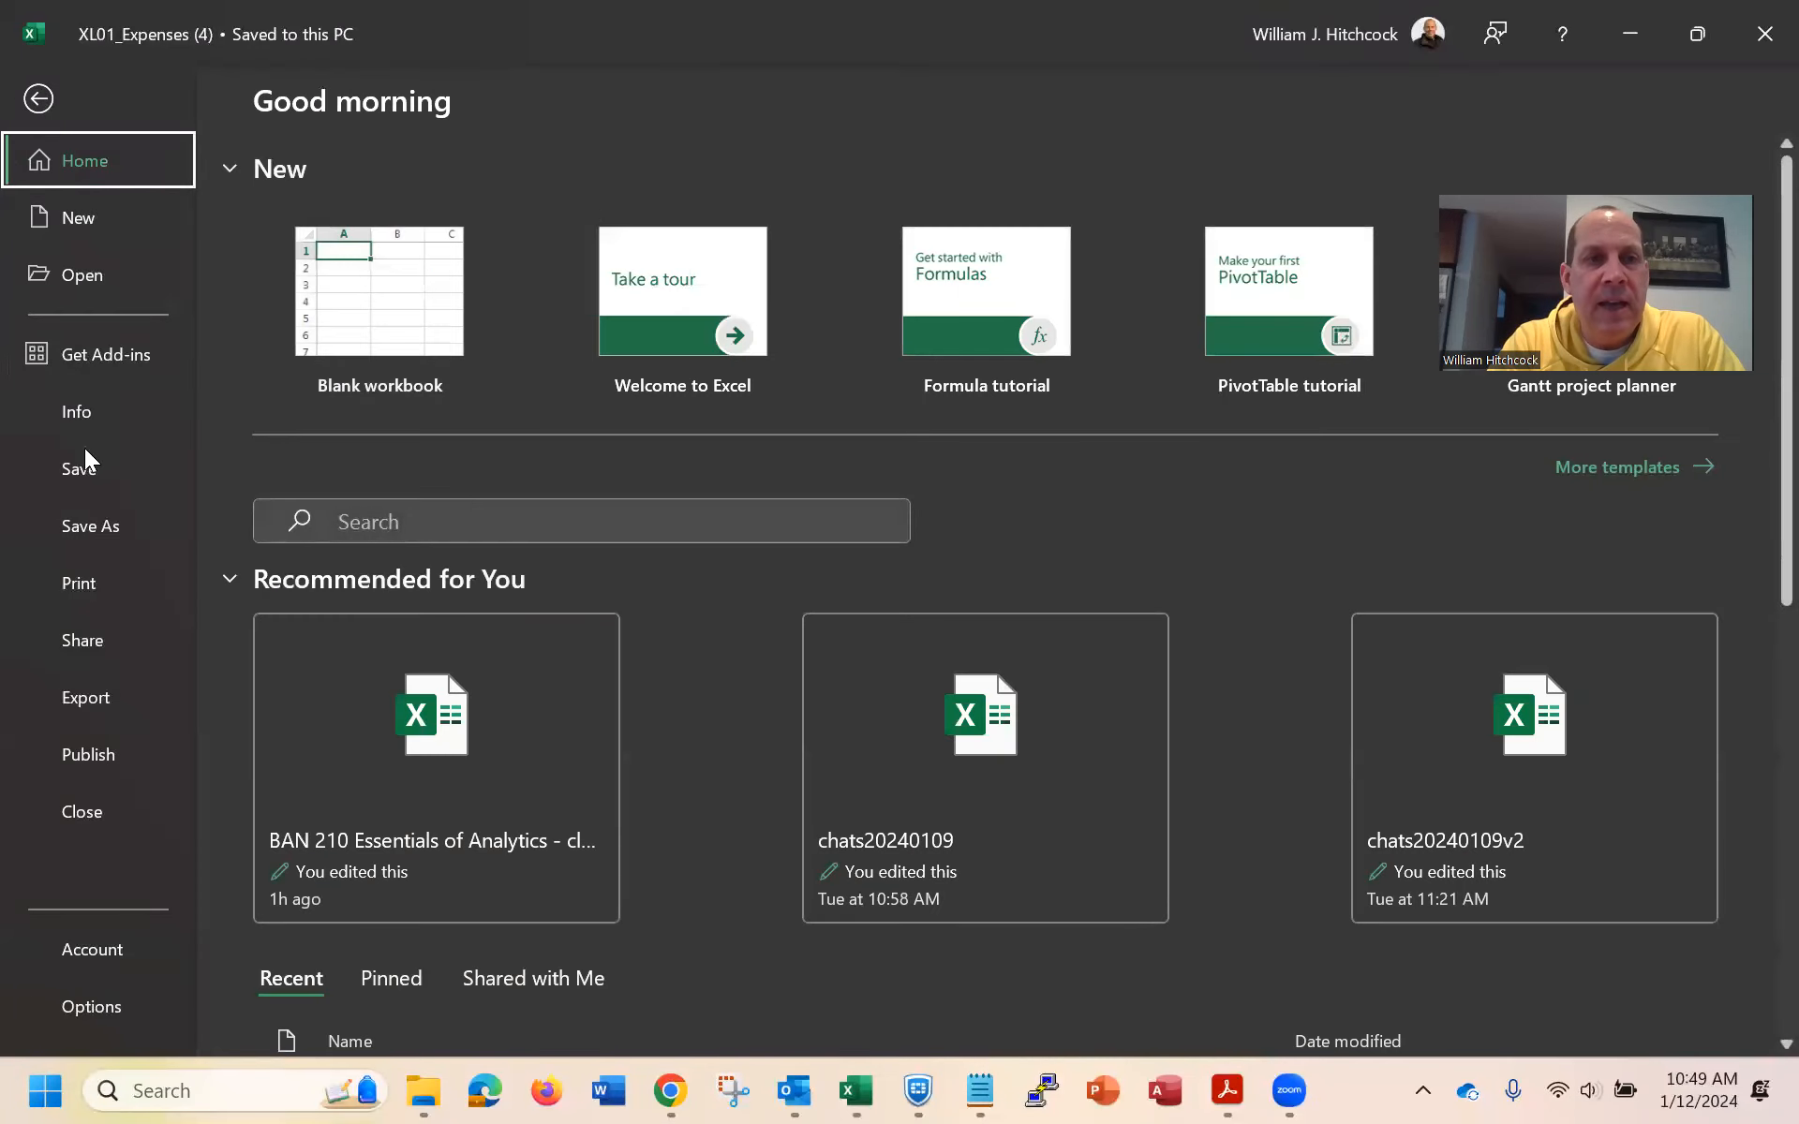
click(90, 524)
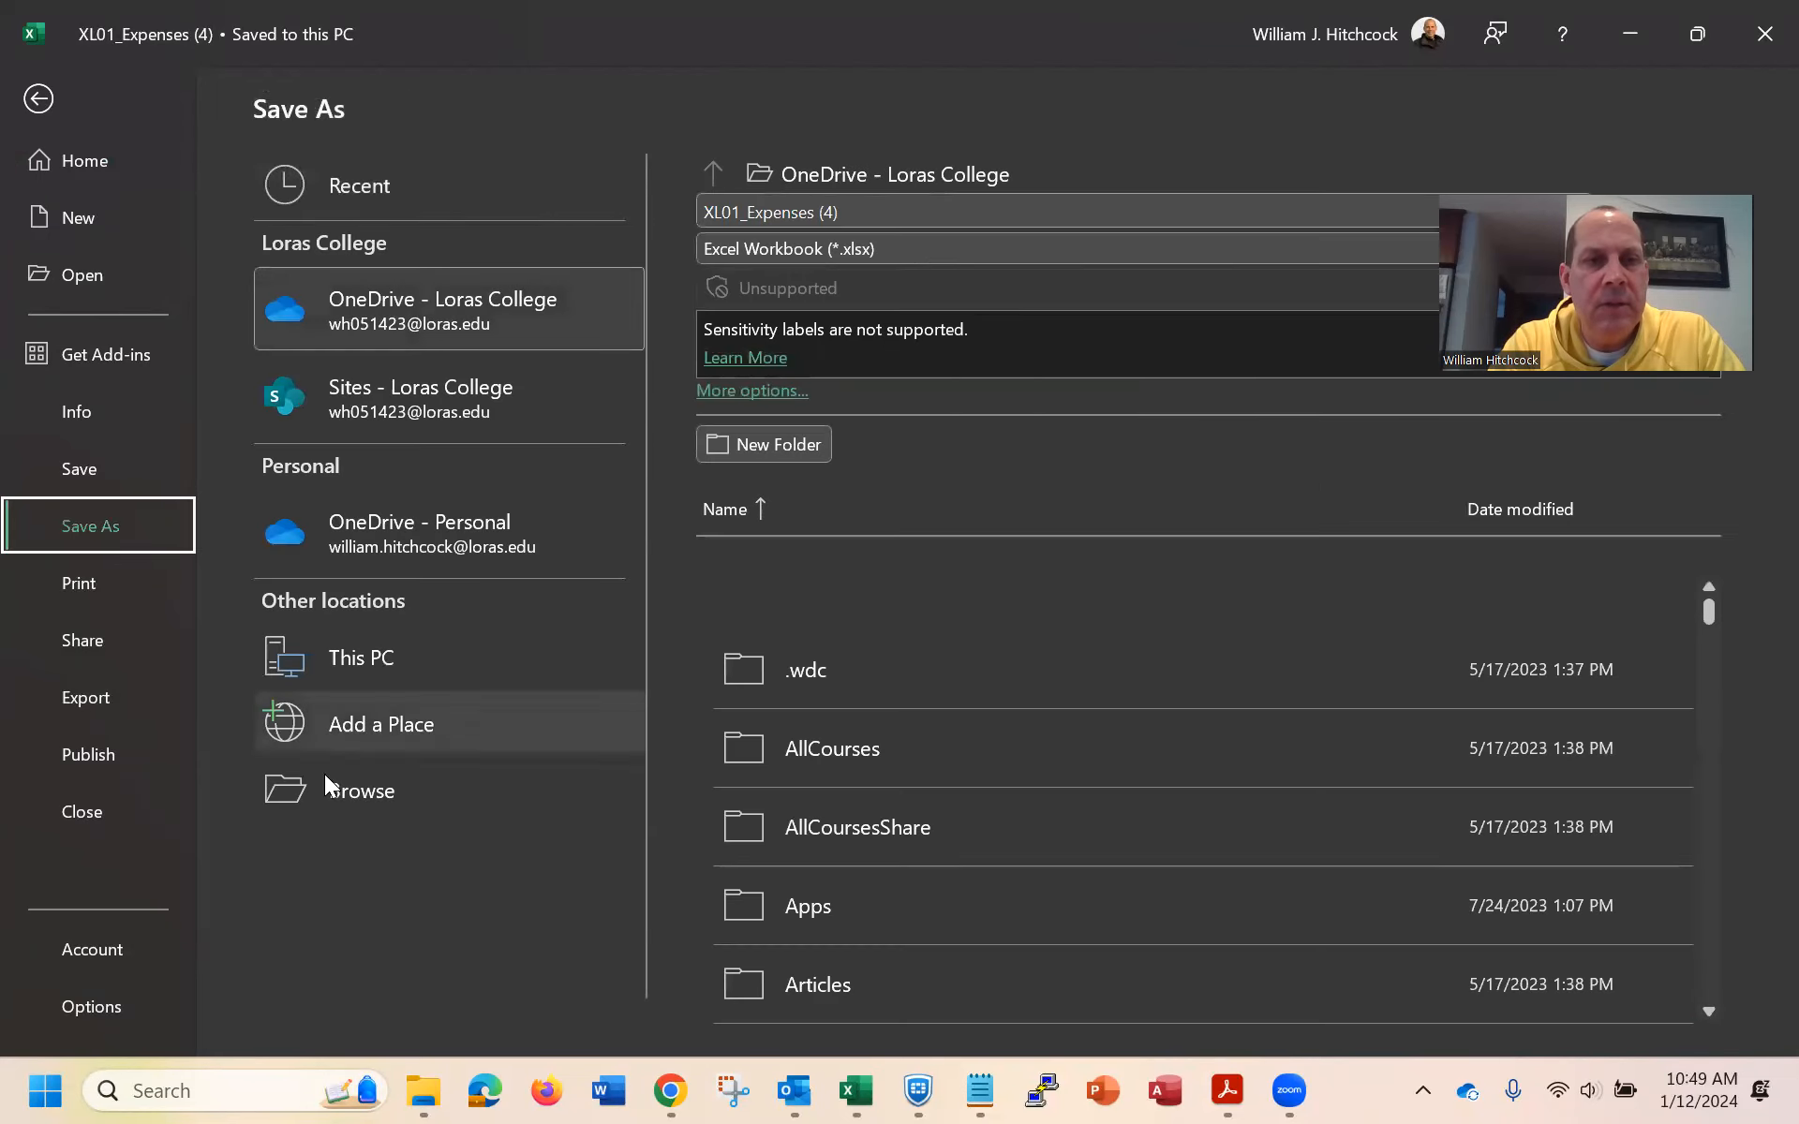
click(368, 802)
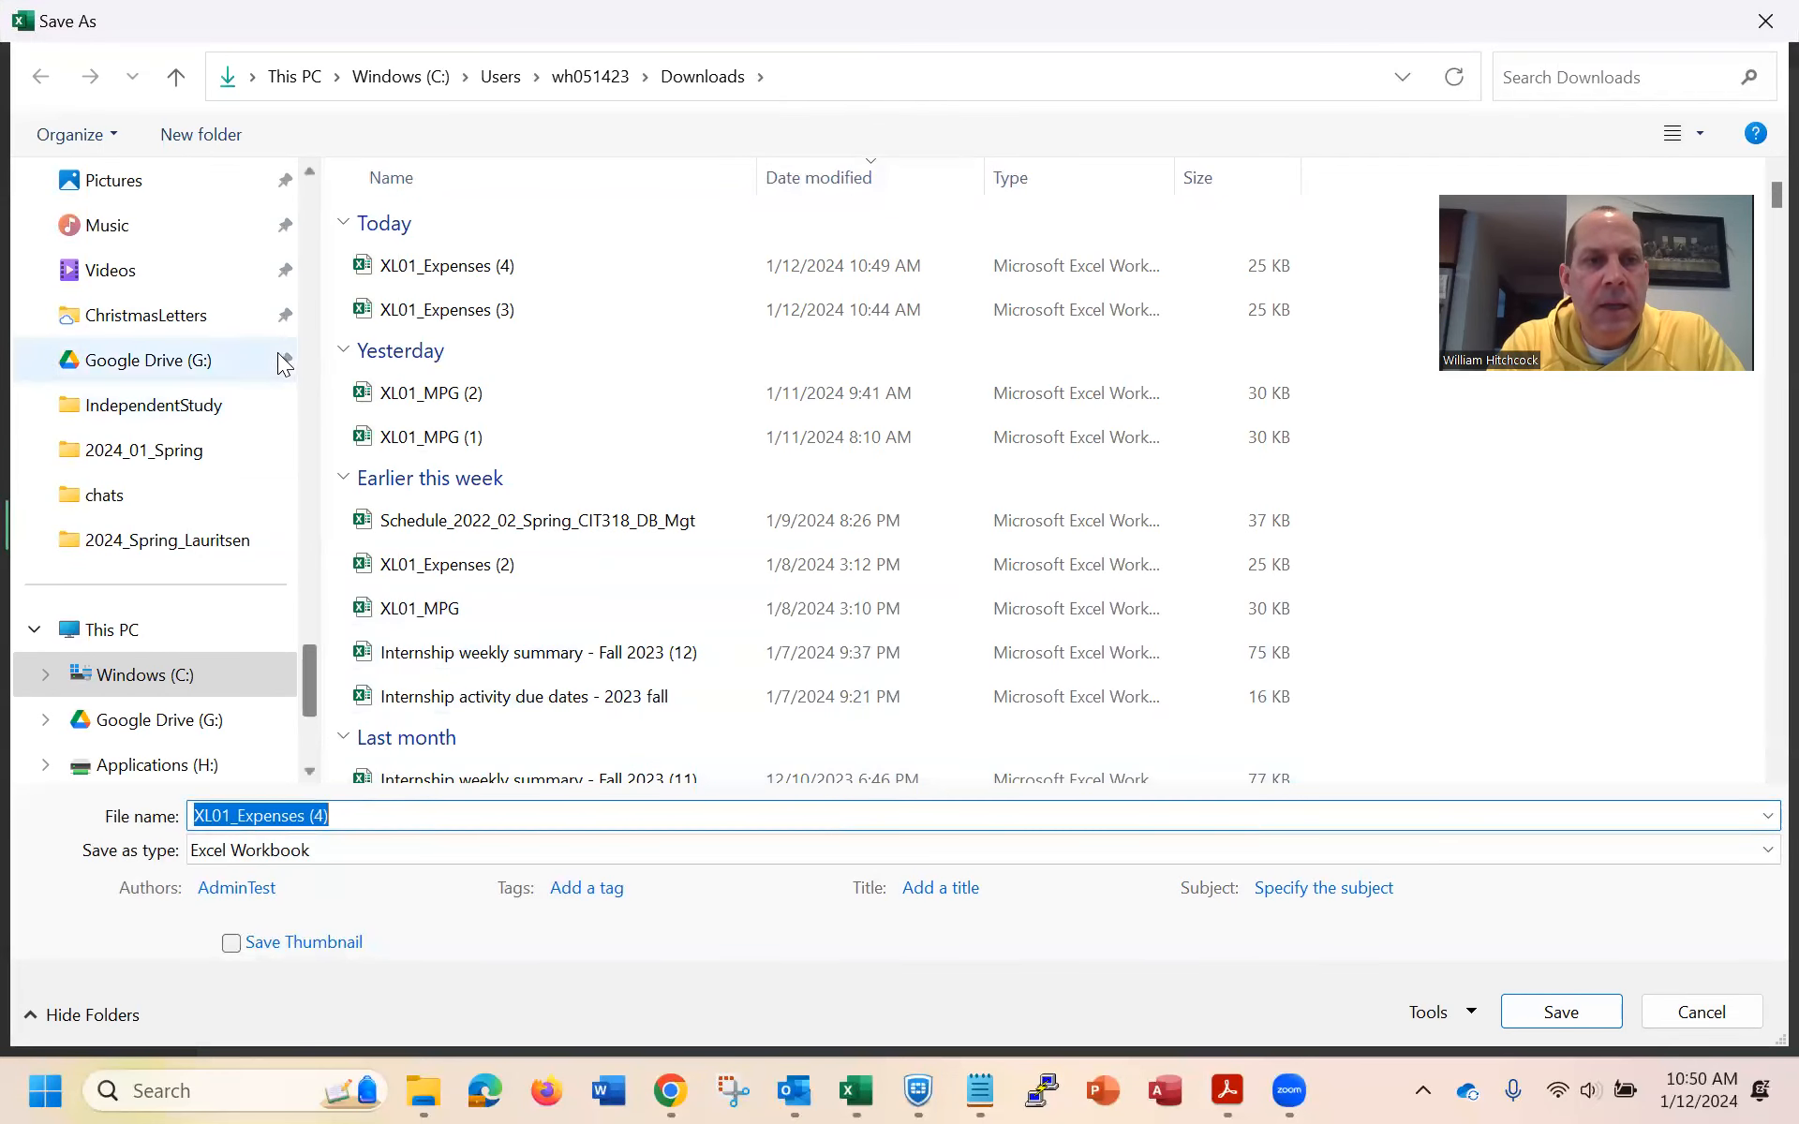
click(140, 682)
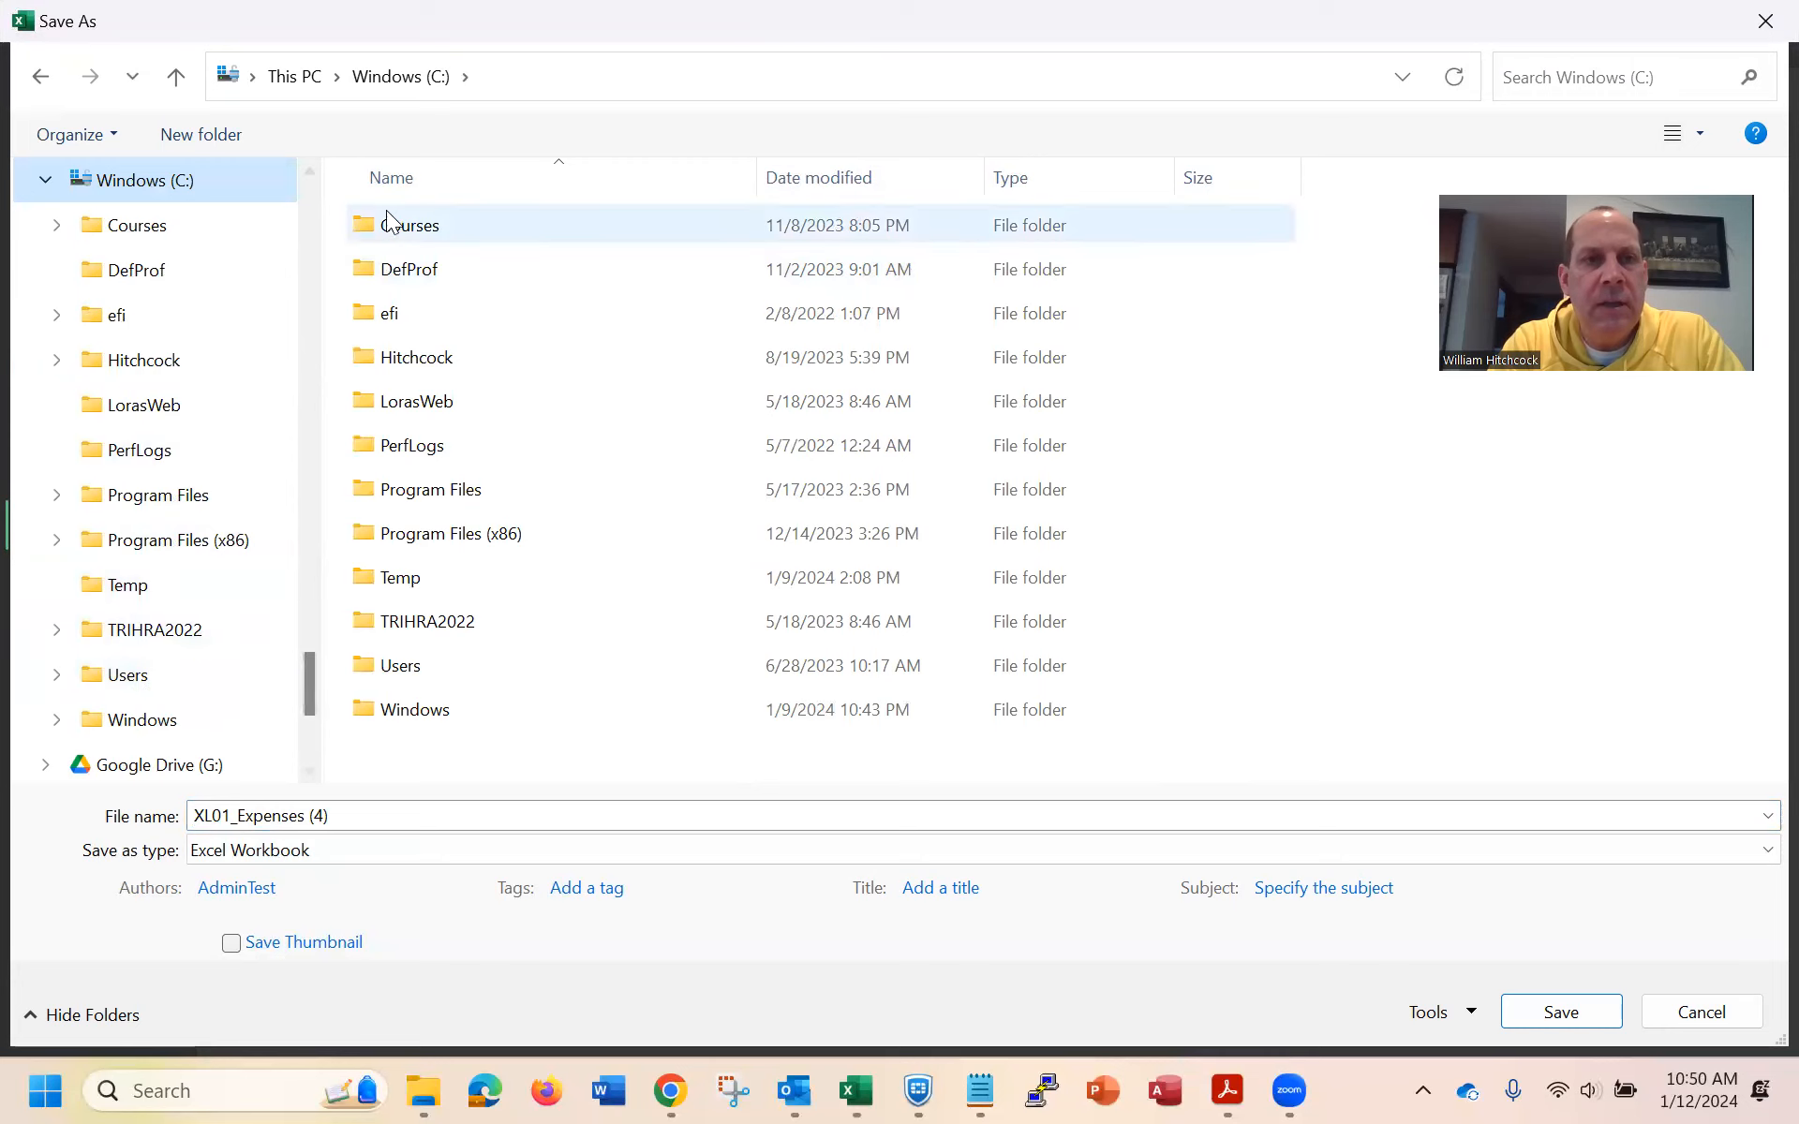
double_click(395, 229)
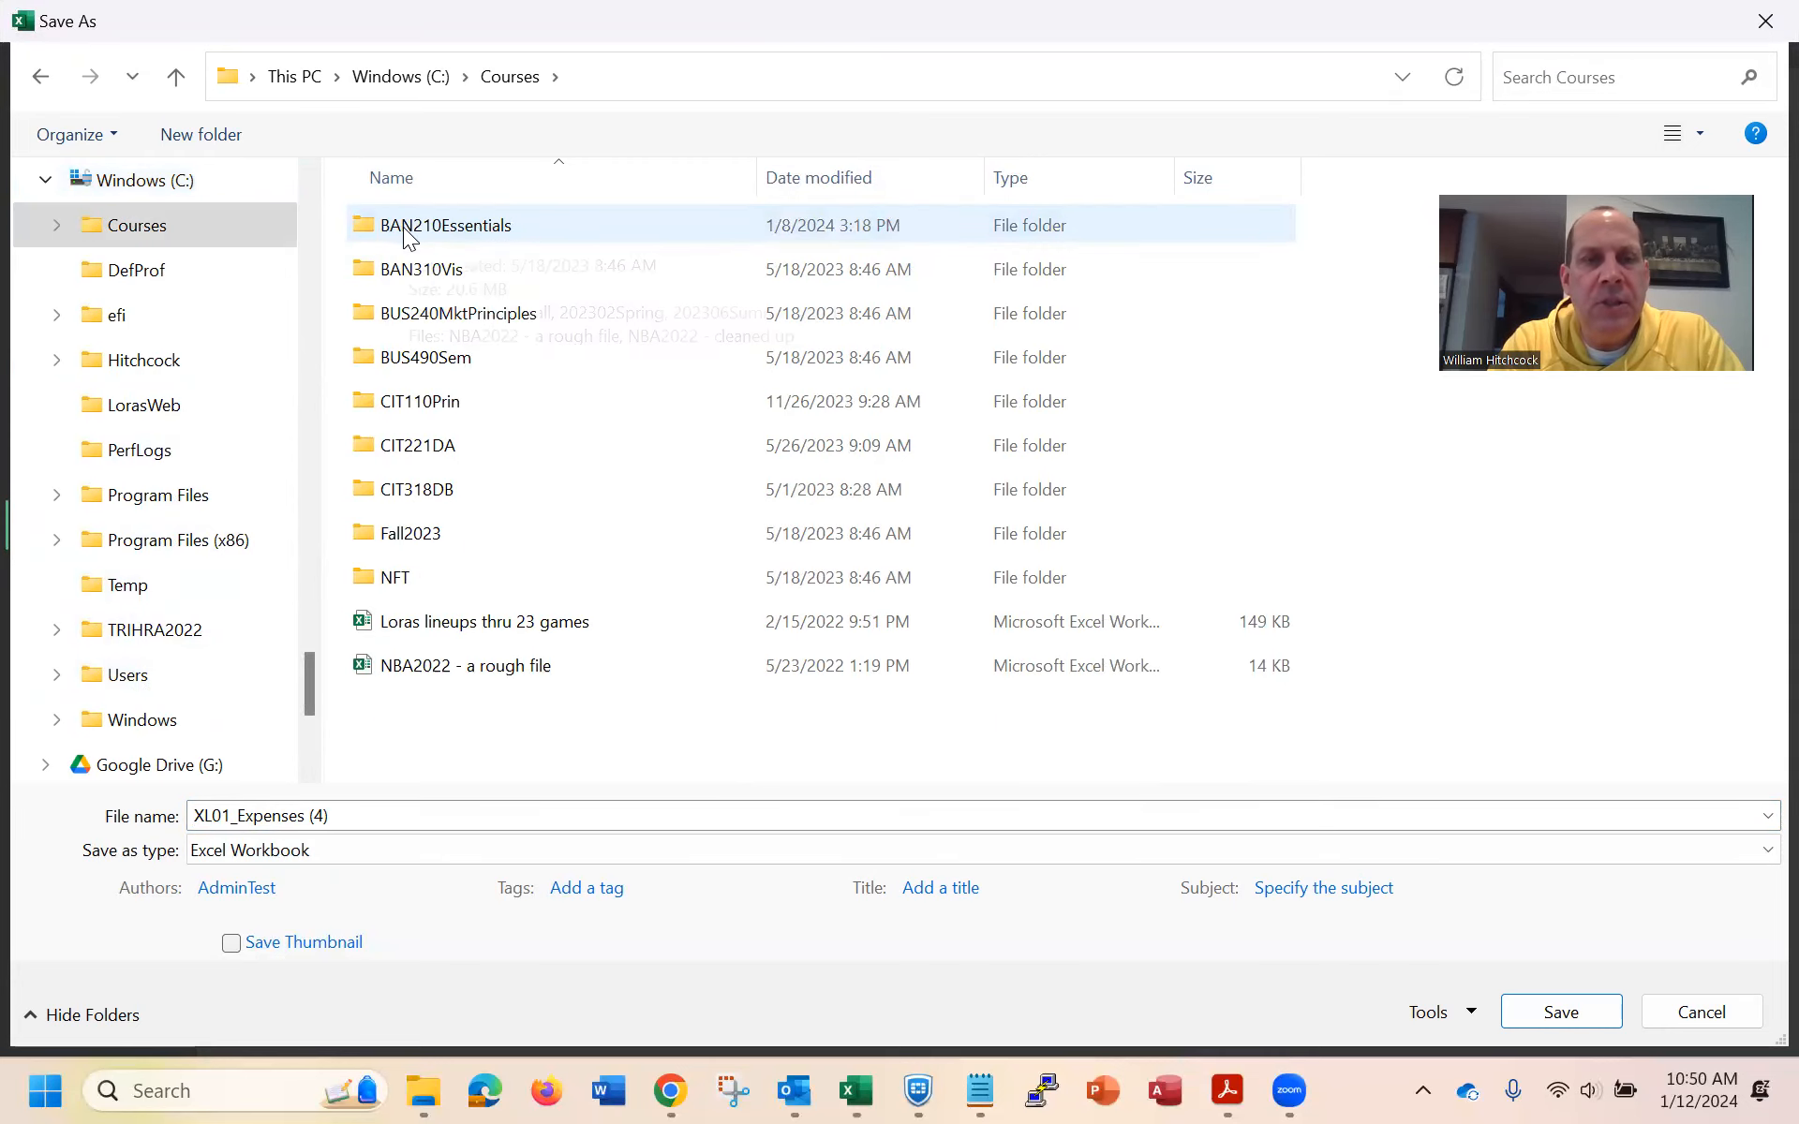
click(405, 237)
double_click(405, 236)
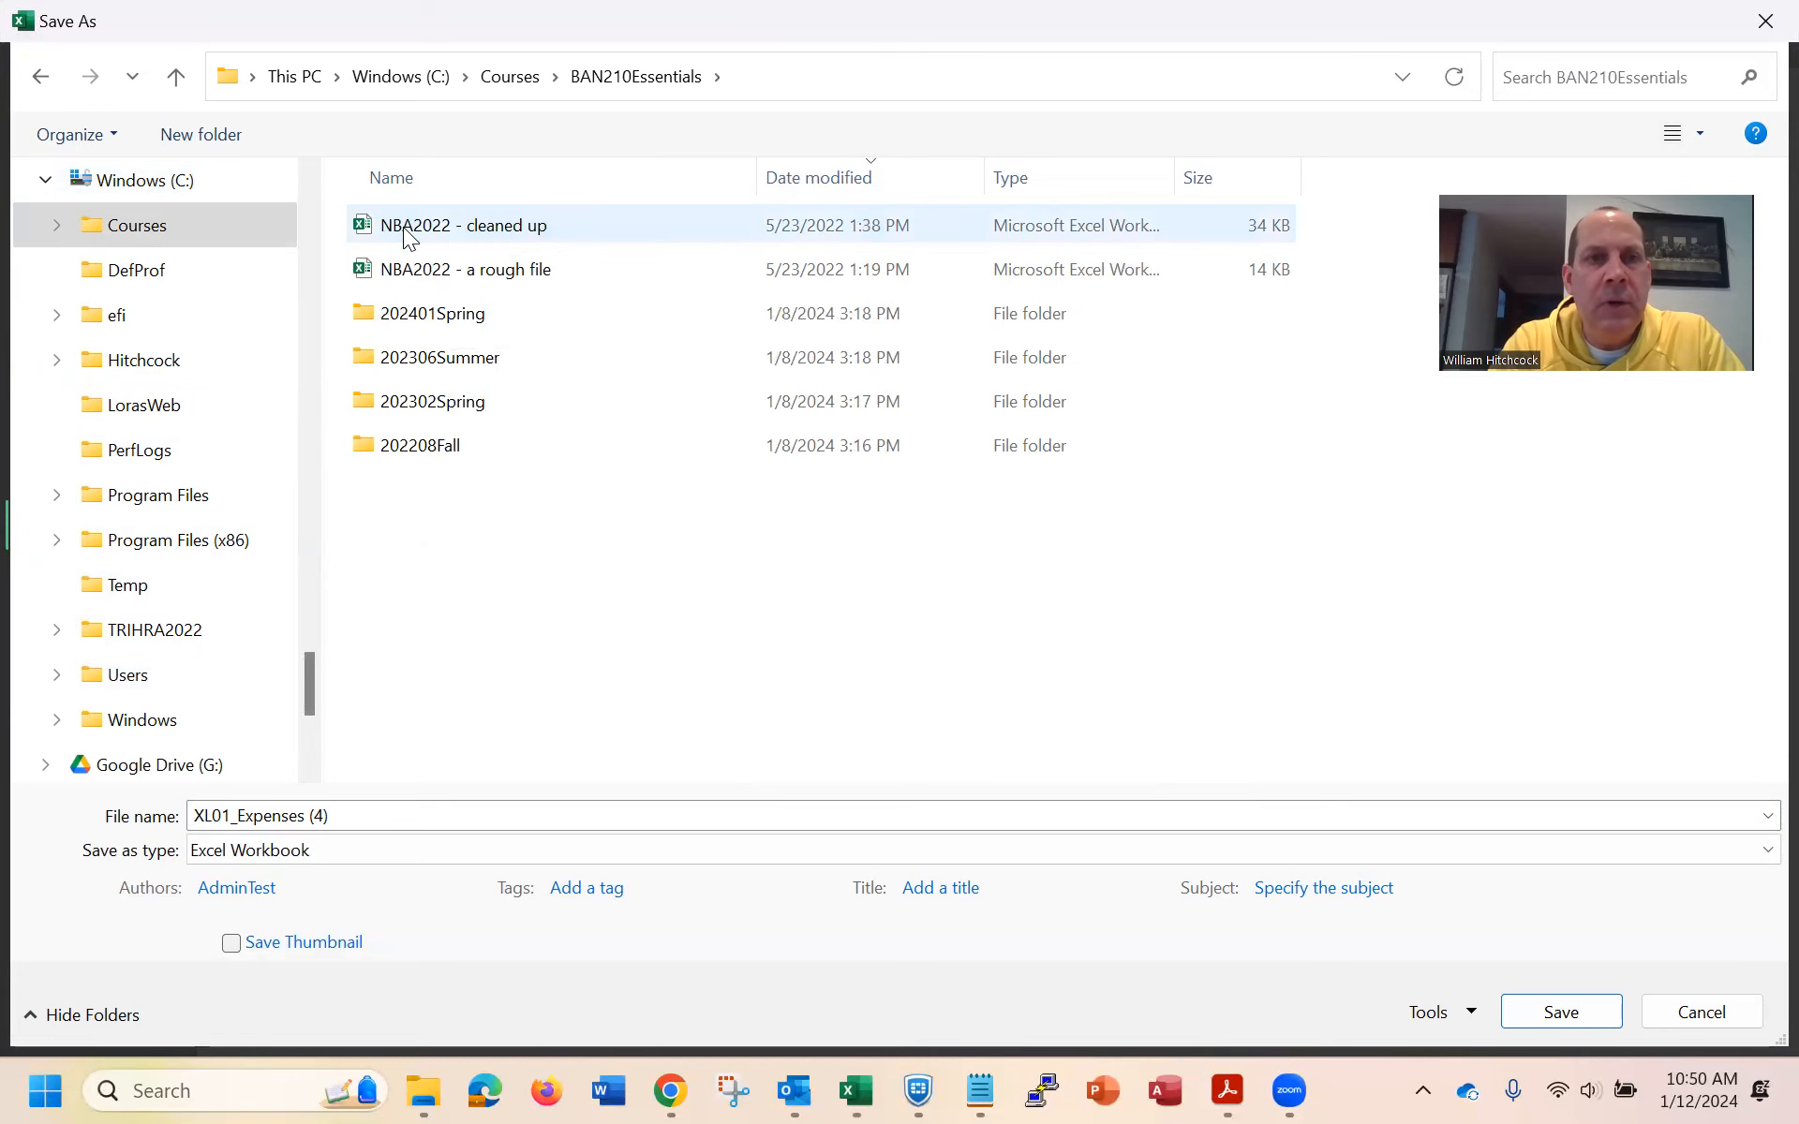
double_click(394, 323)
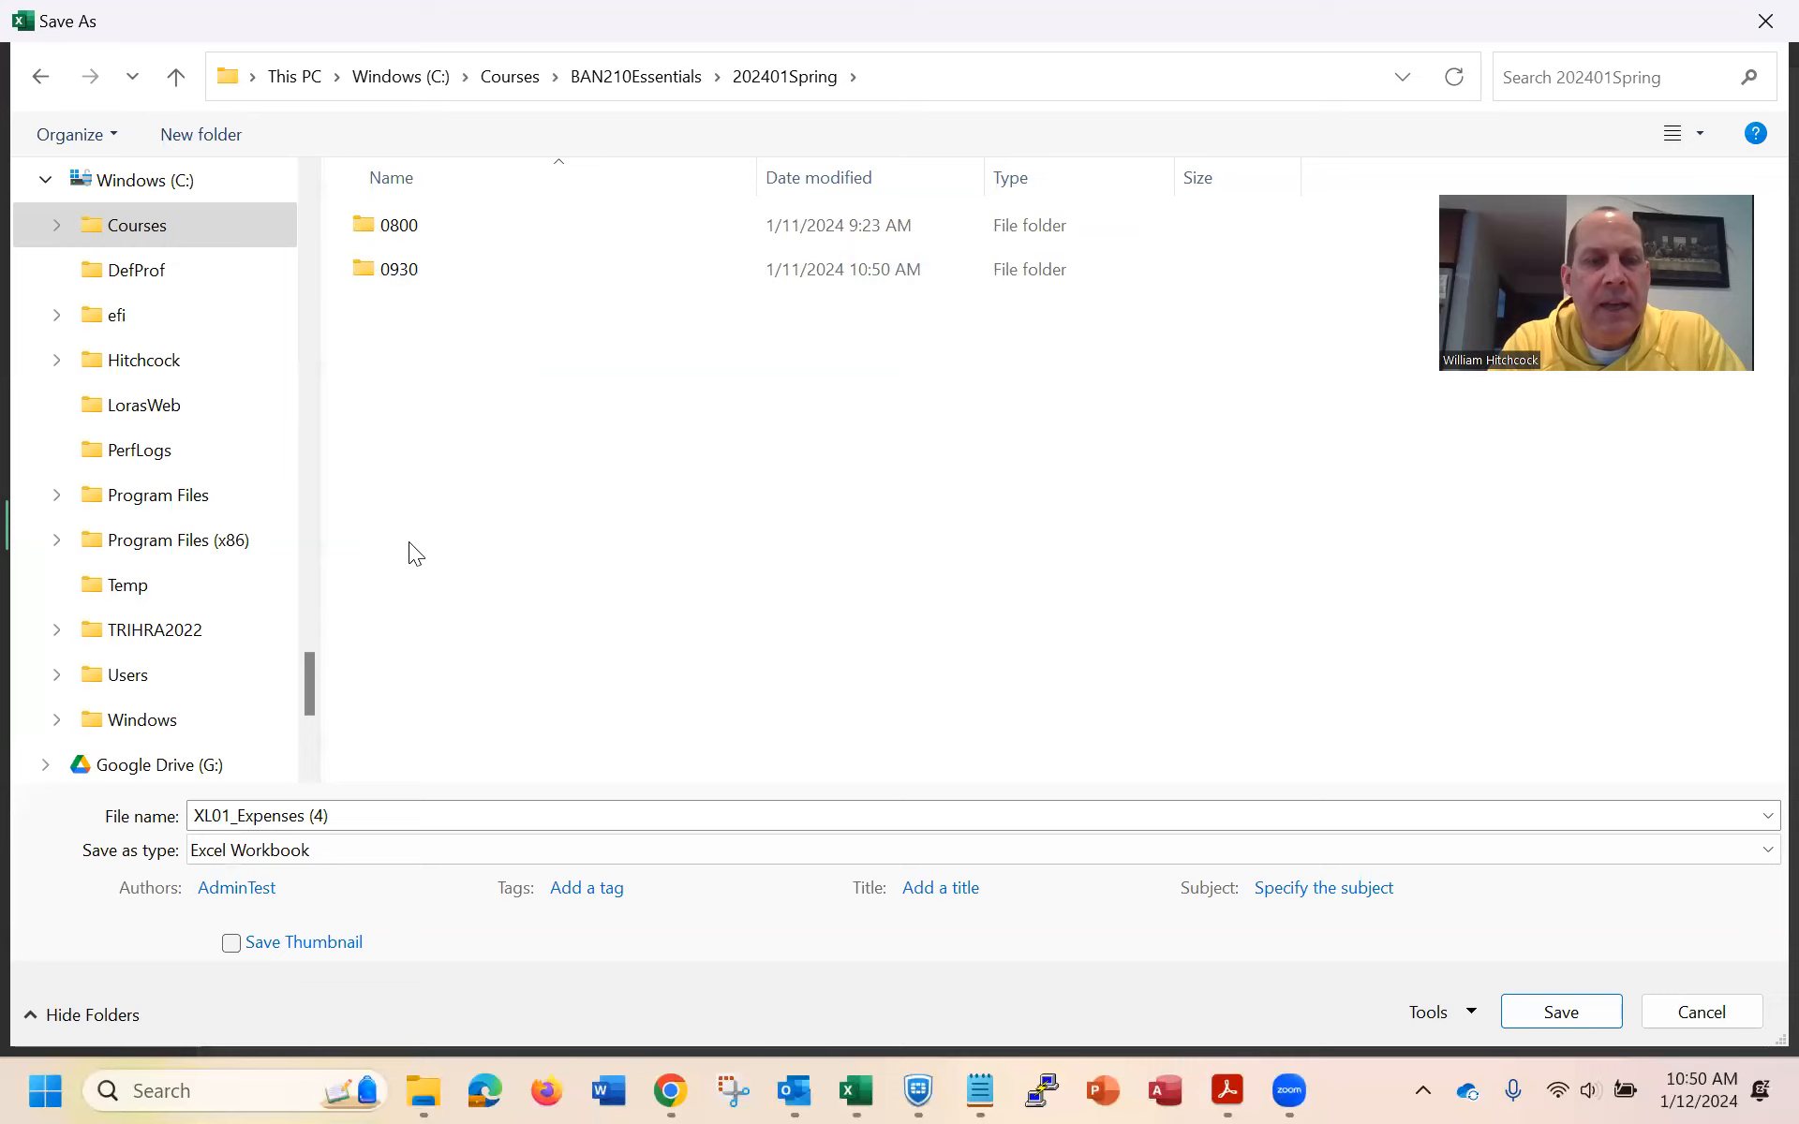
click(384, 824)
click(383, 822)
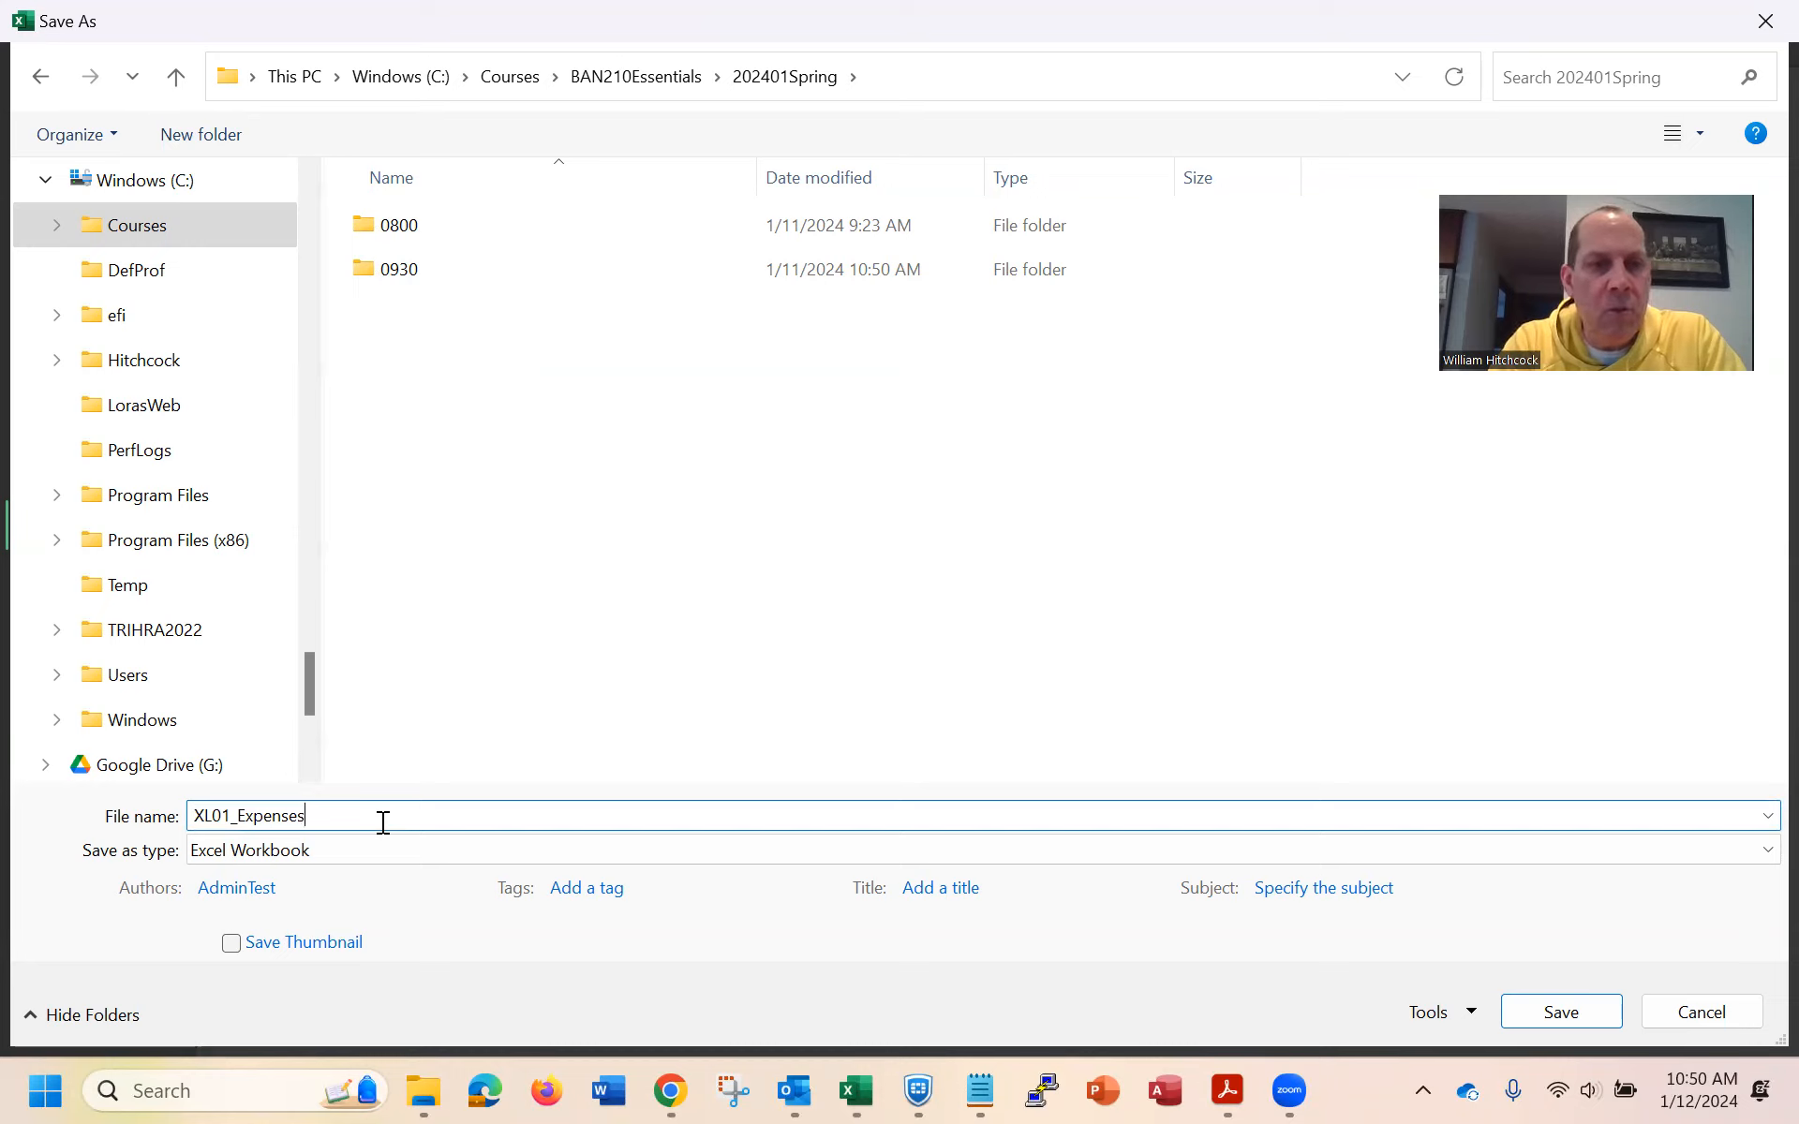
text(_WH)
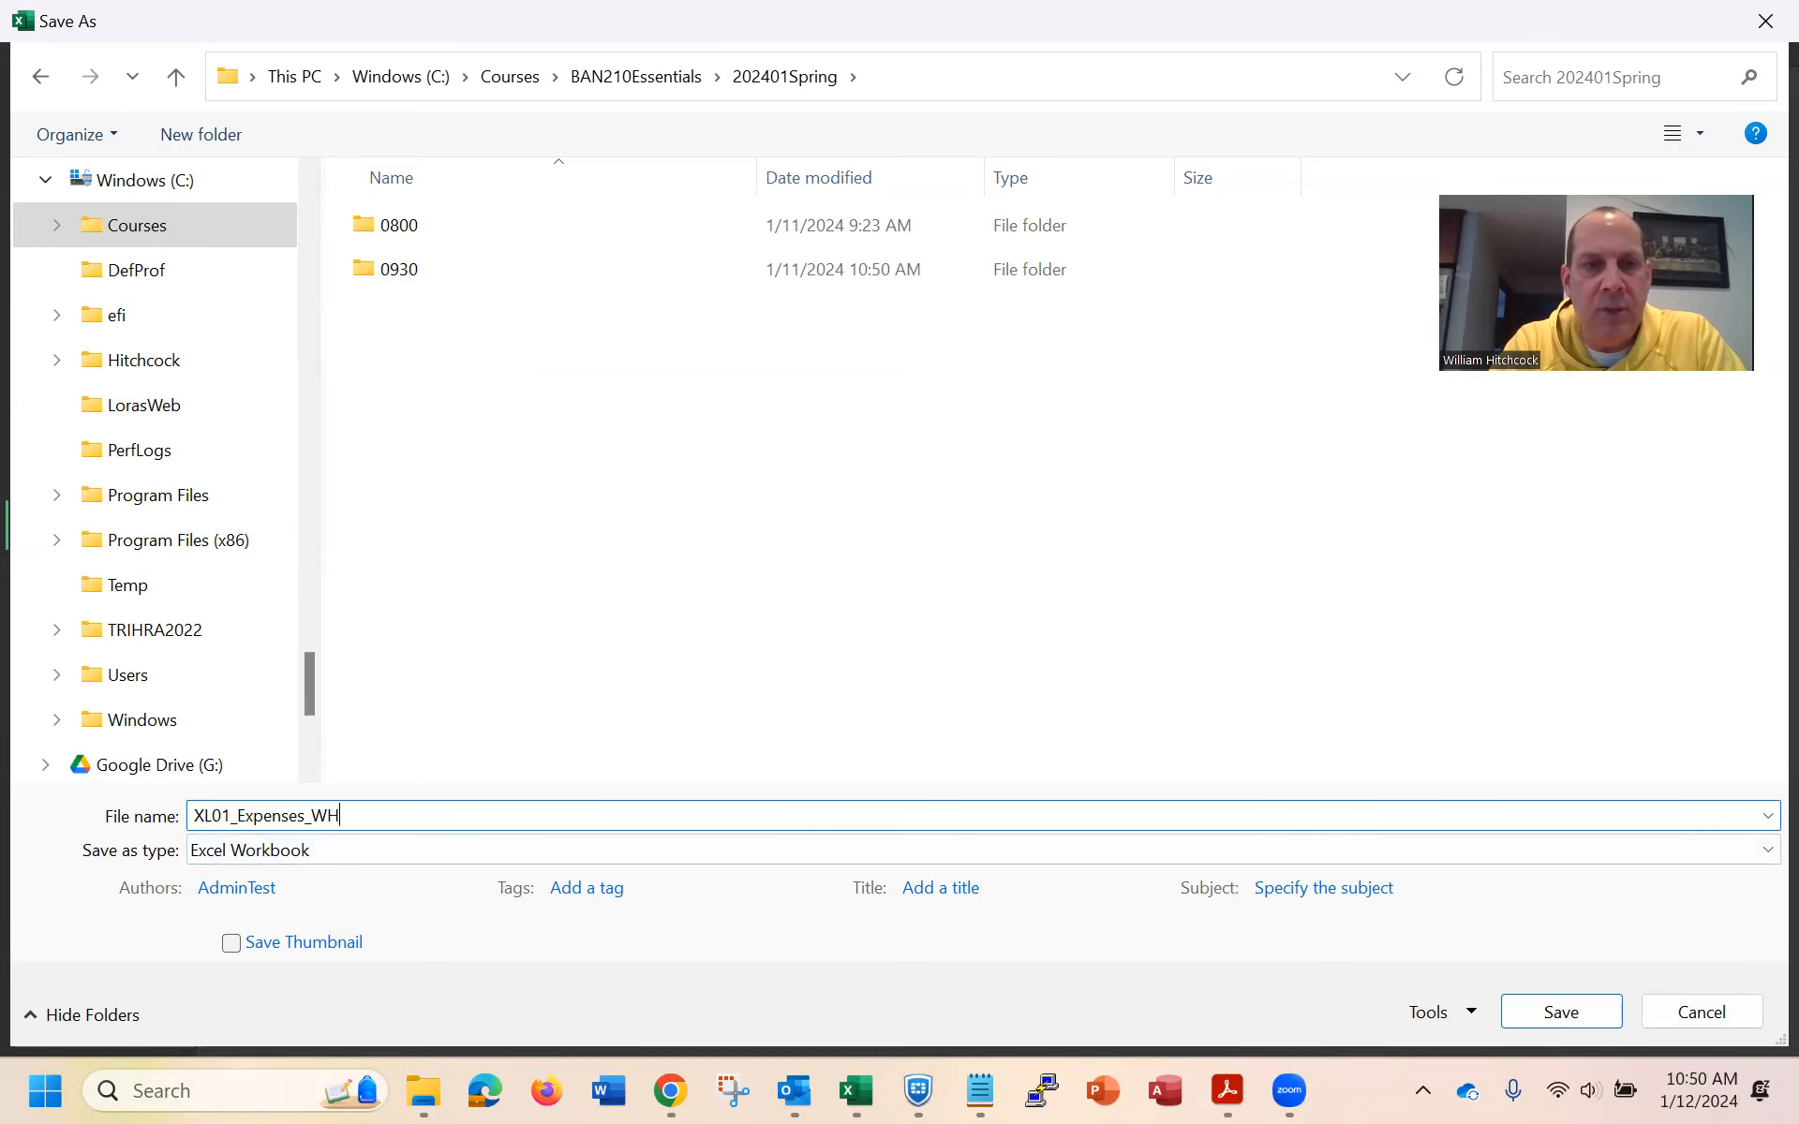
key(Return)
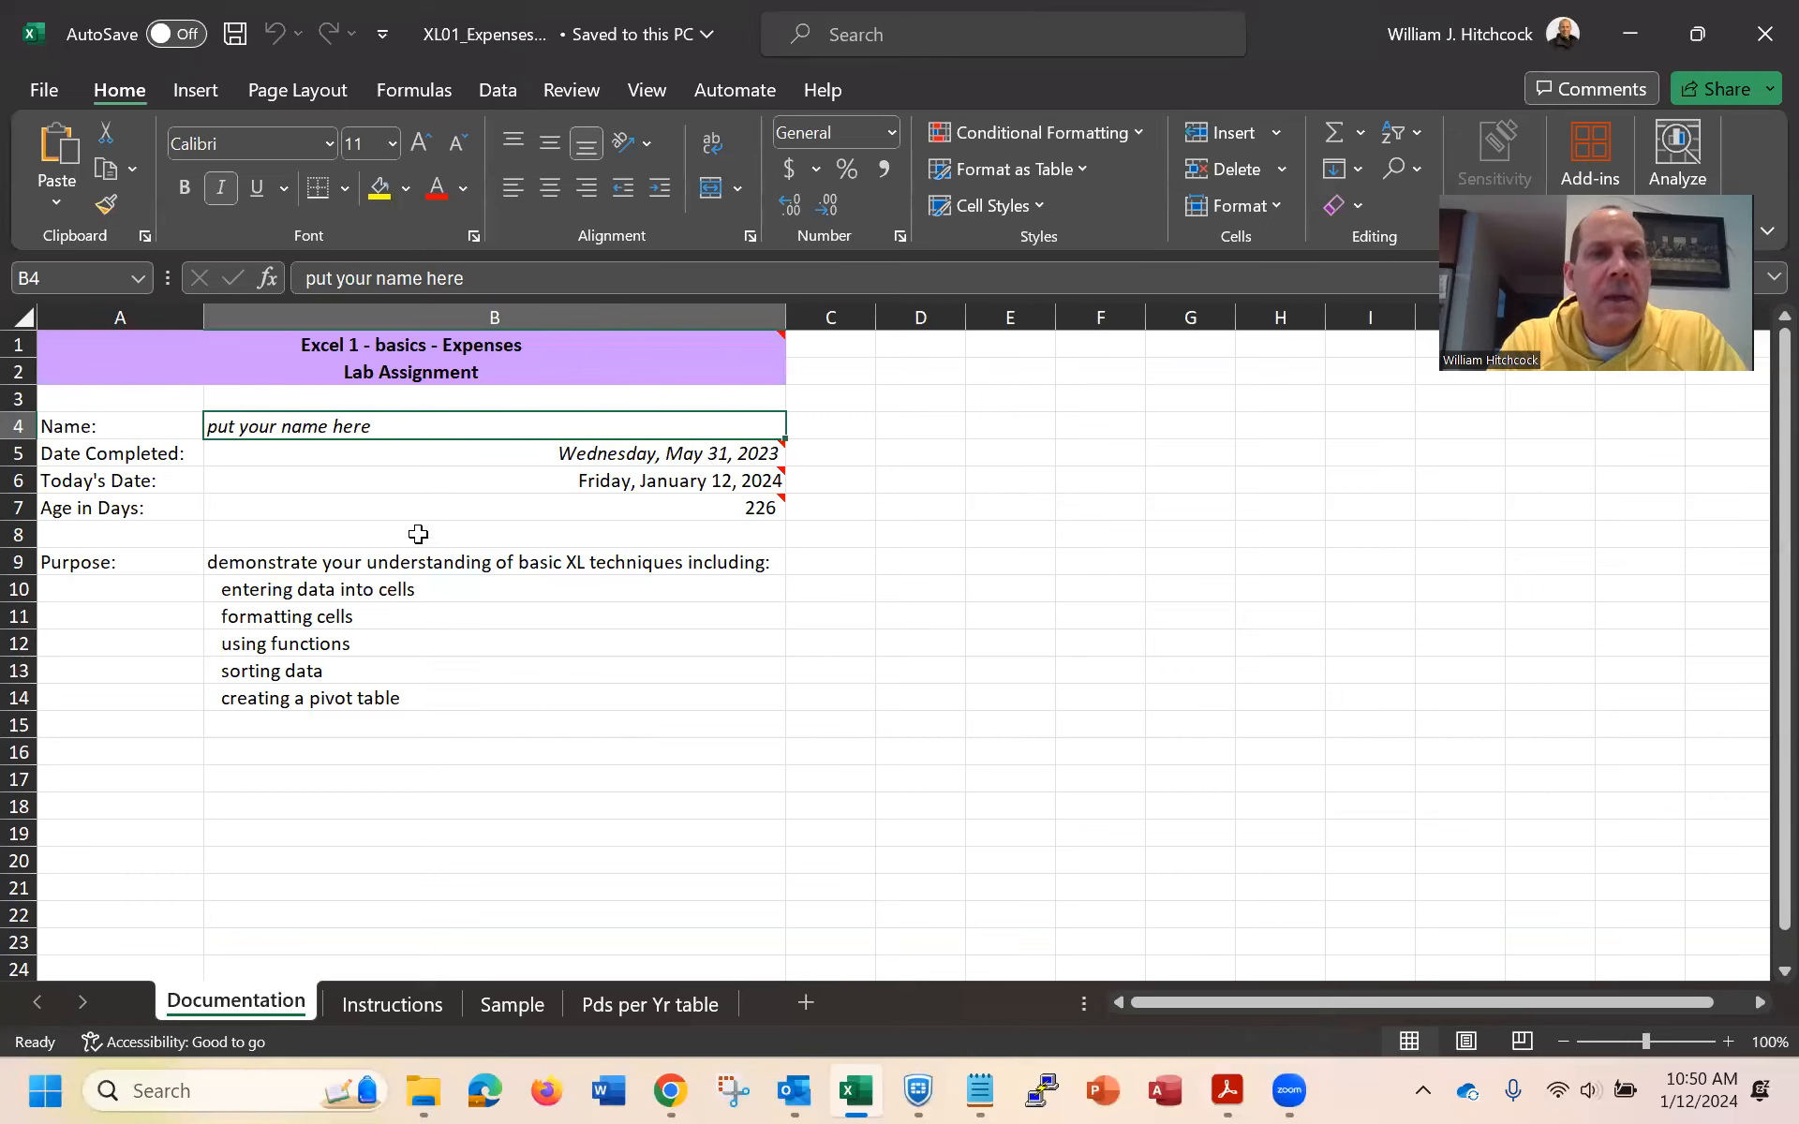
Replace the name placeholder in cell B4 of the Documentation sheet with the author's full name
mouse_move(409, 461)
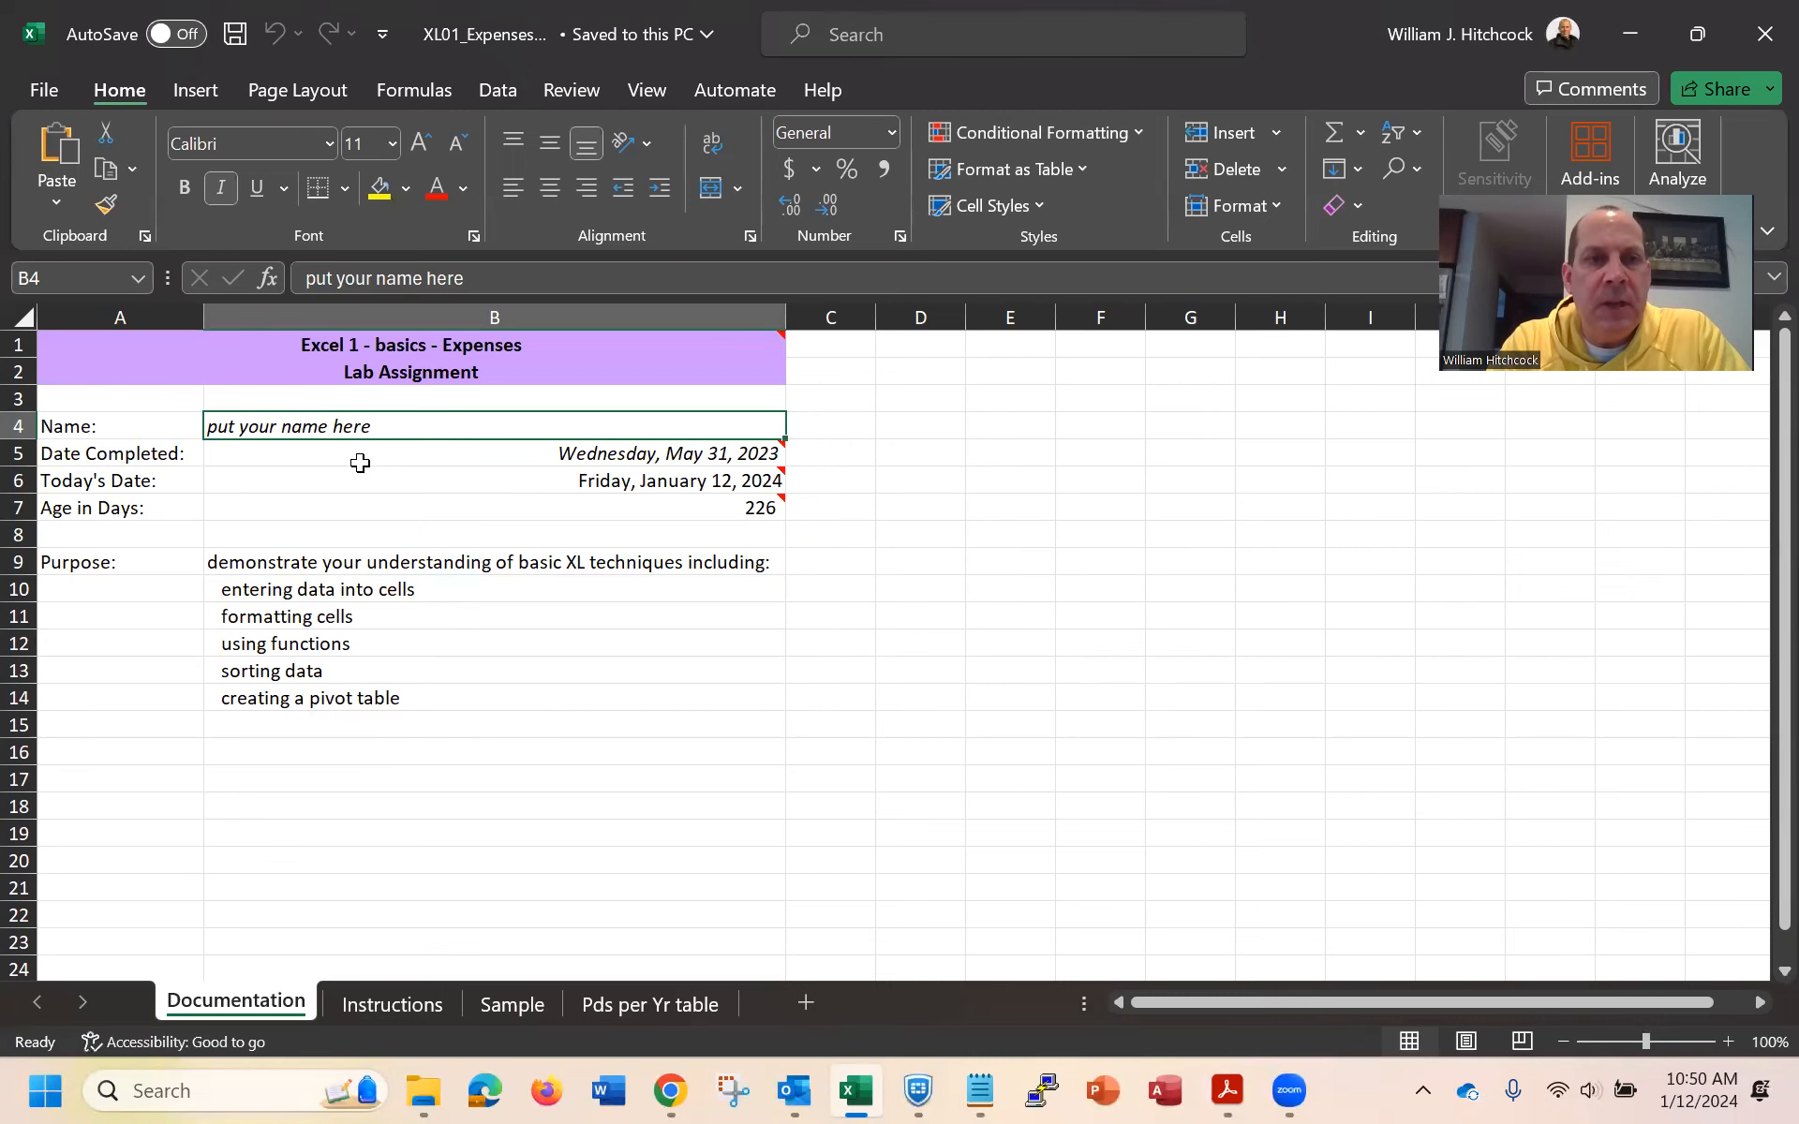
text(Will)
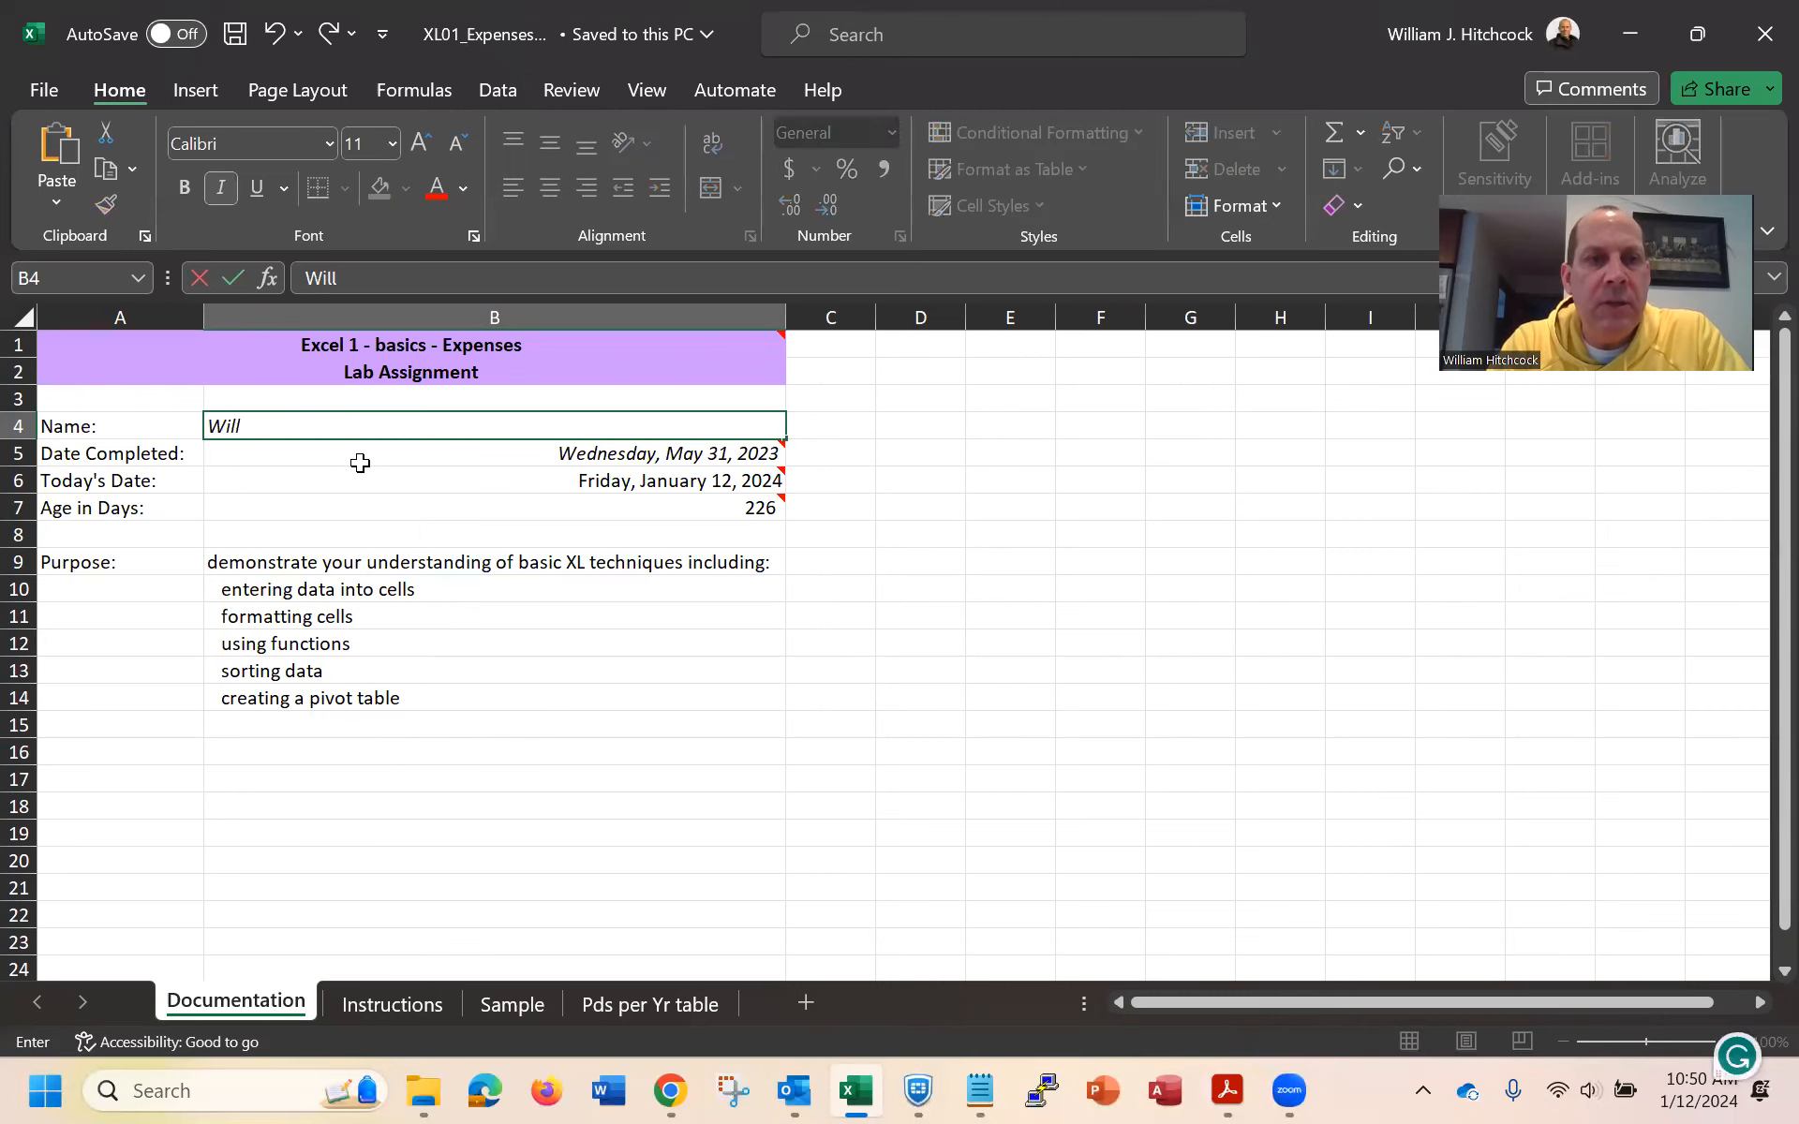
text(iam Hitchcock)
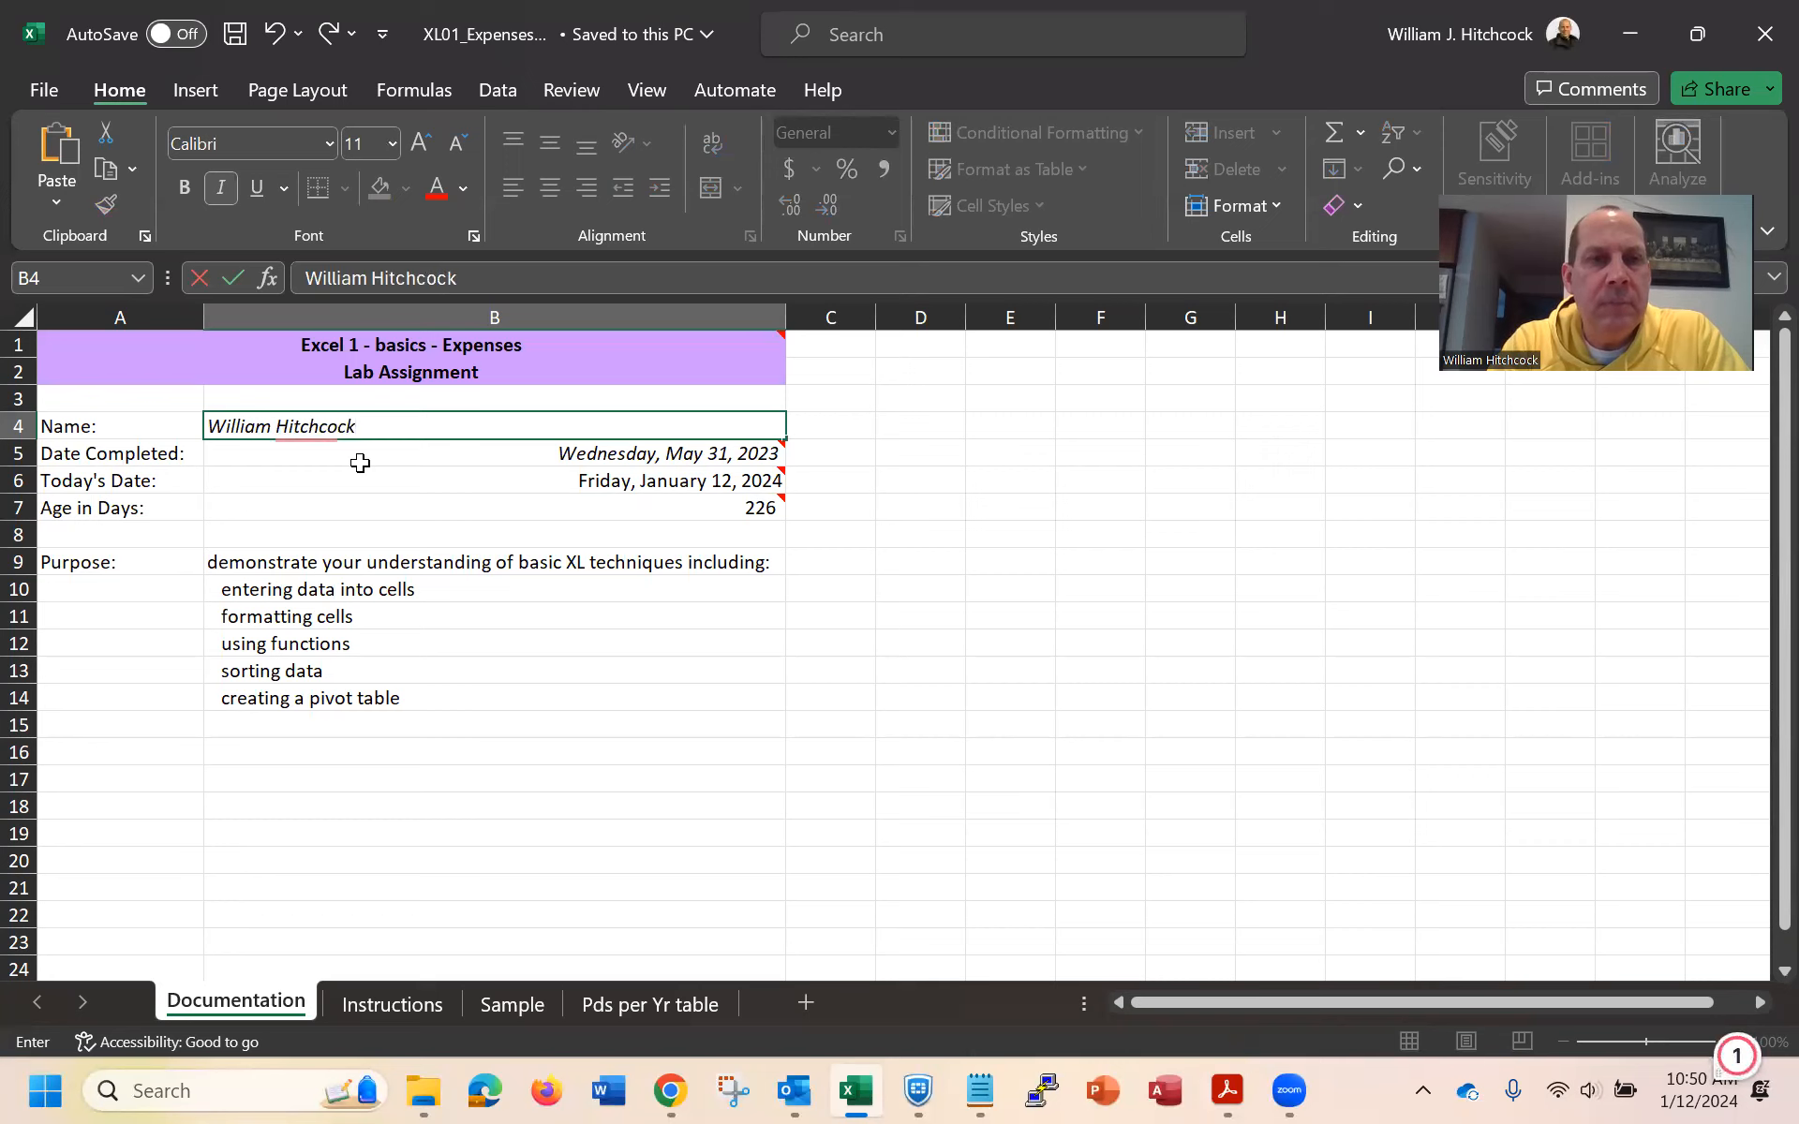
key(Tab)
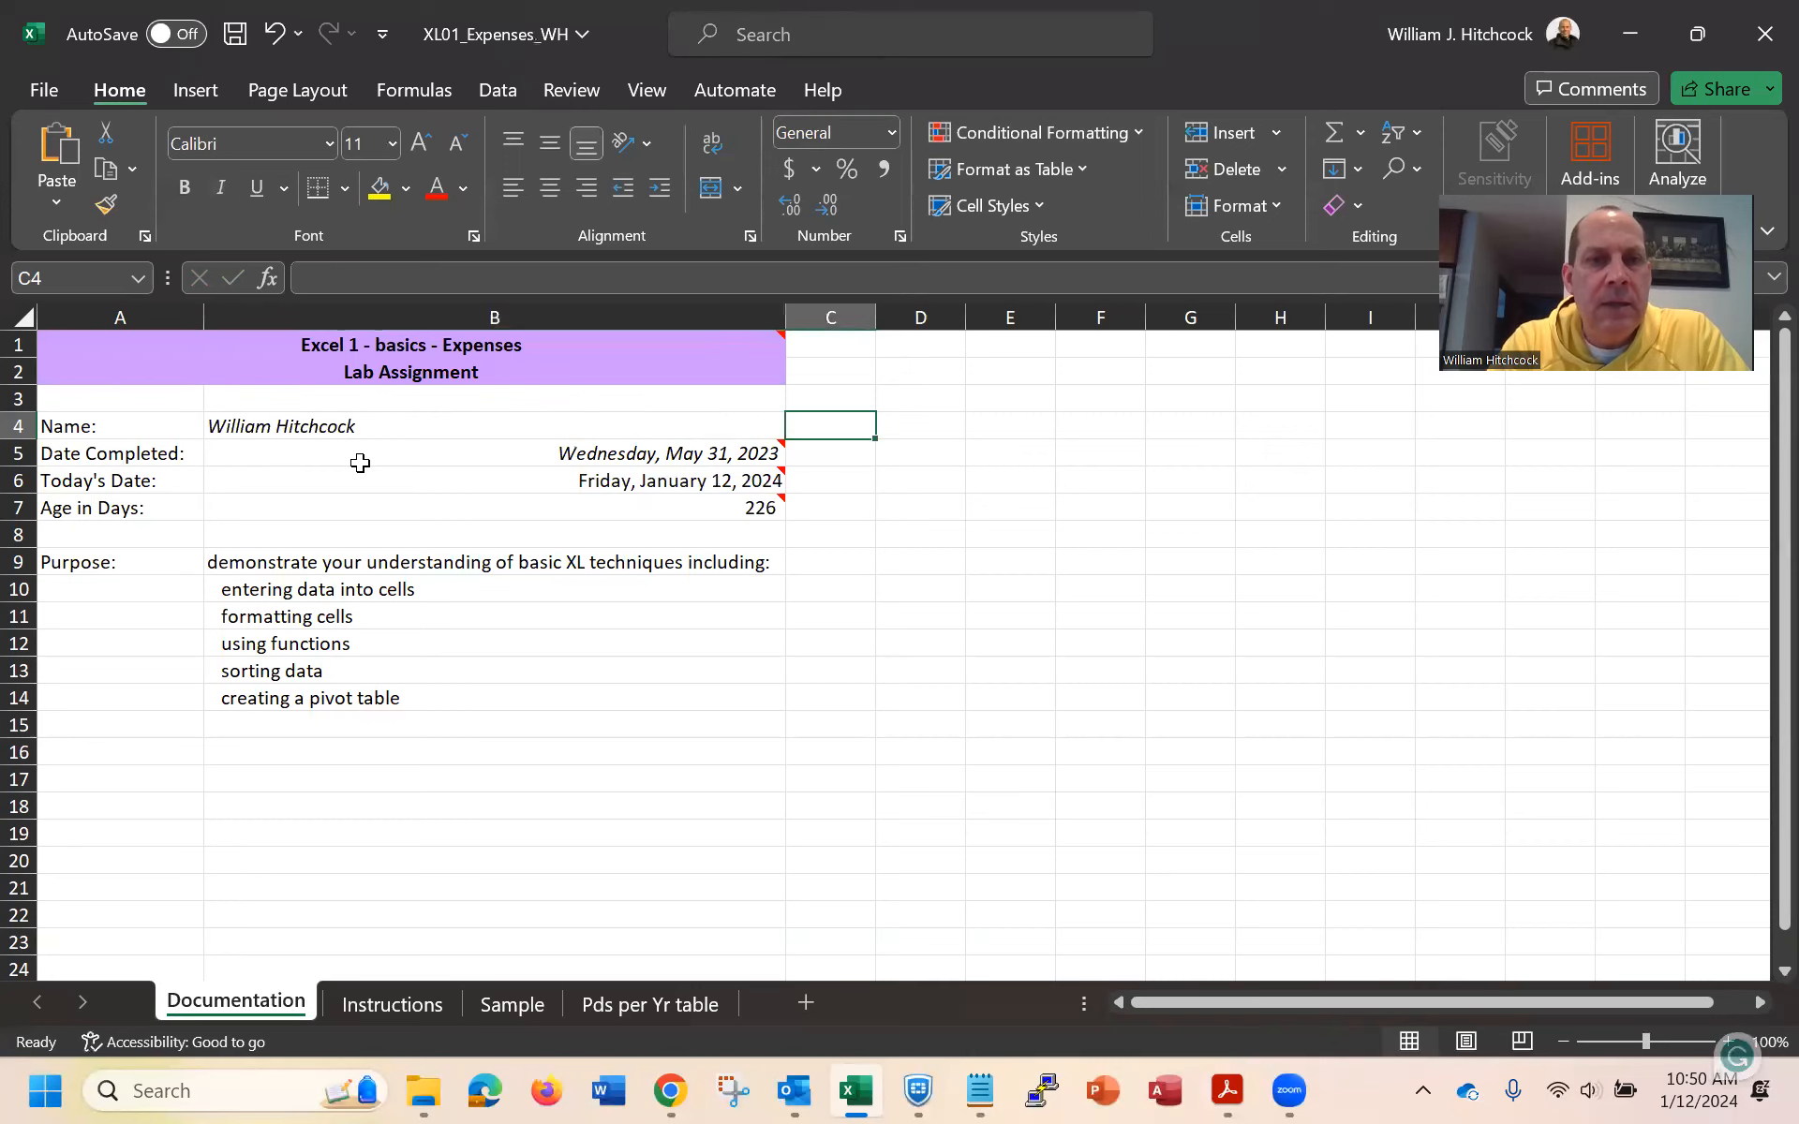
Set the Date Completed in cell B5 to 1/12/2024
key(Down)
click(361, 463)
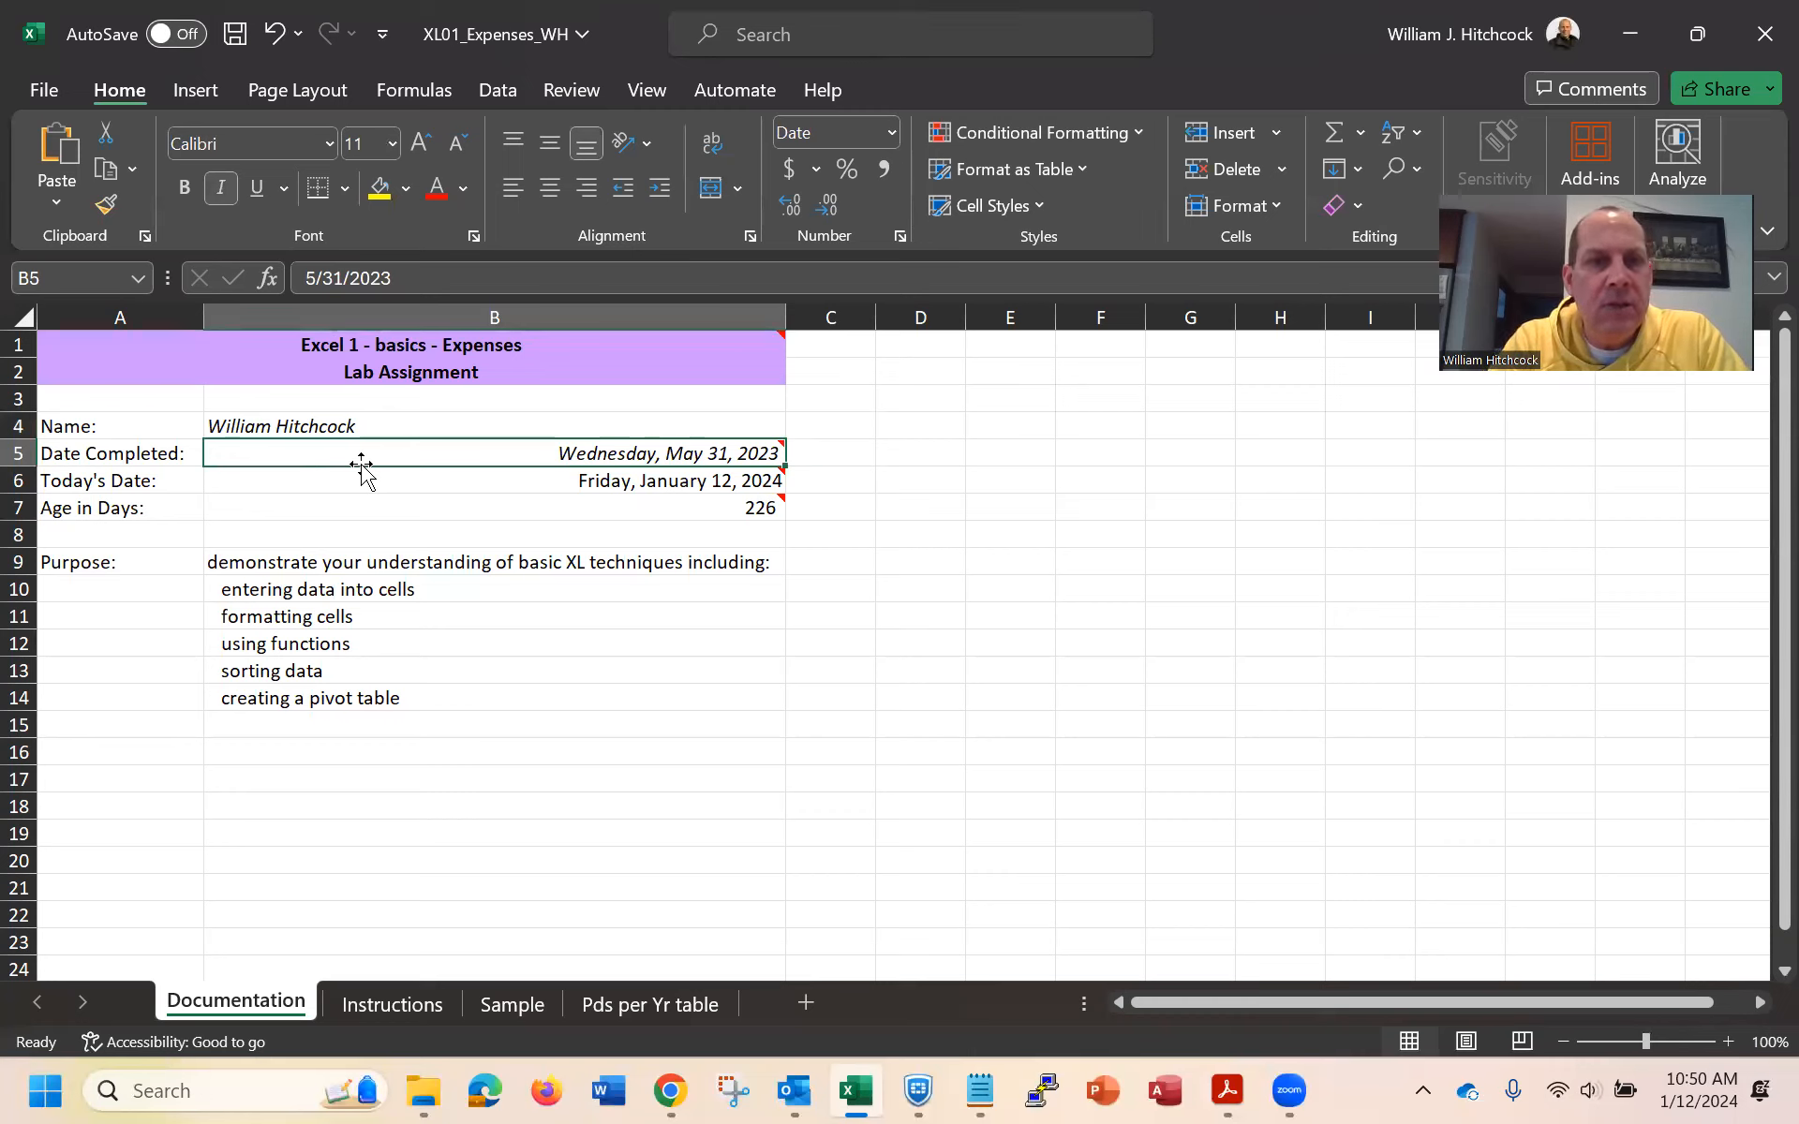
text(1/12/)
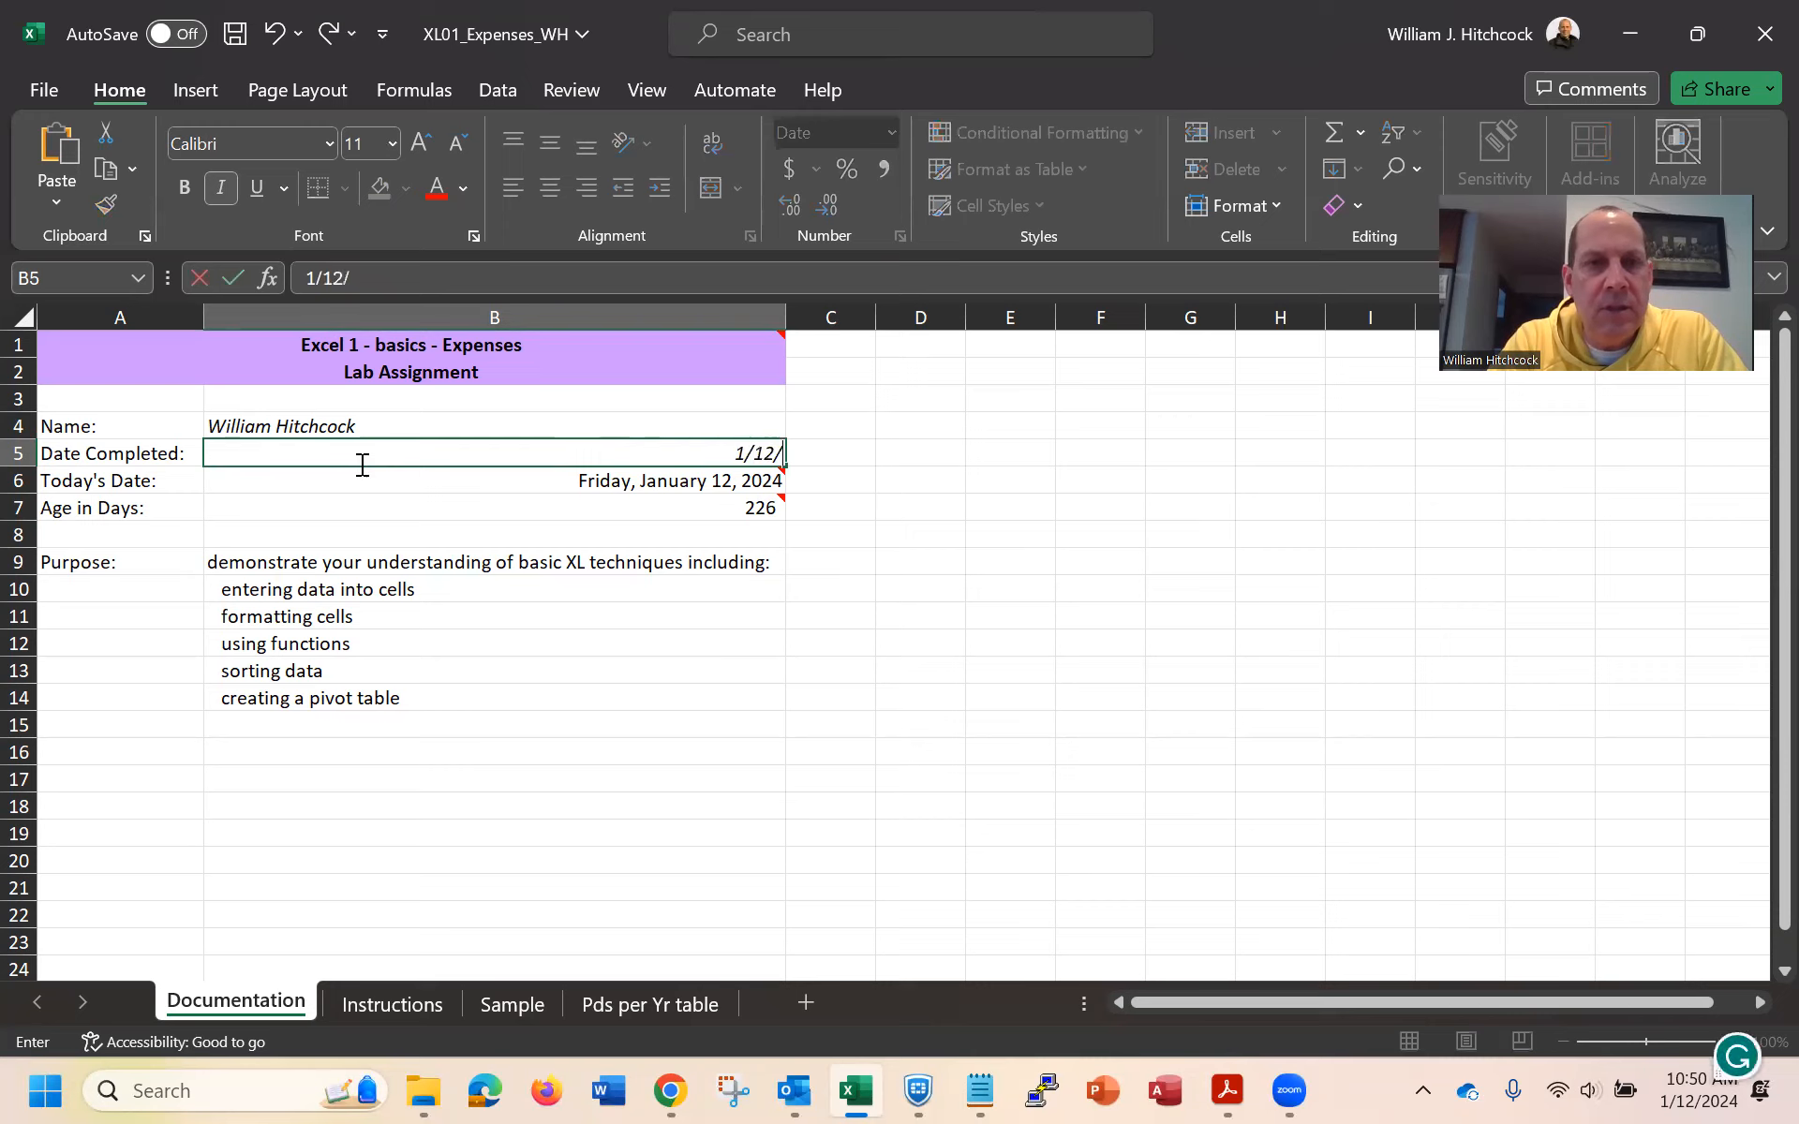
text(2024)
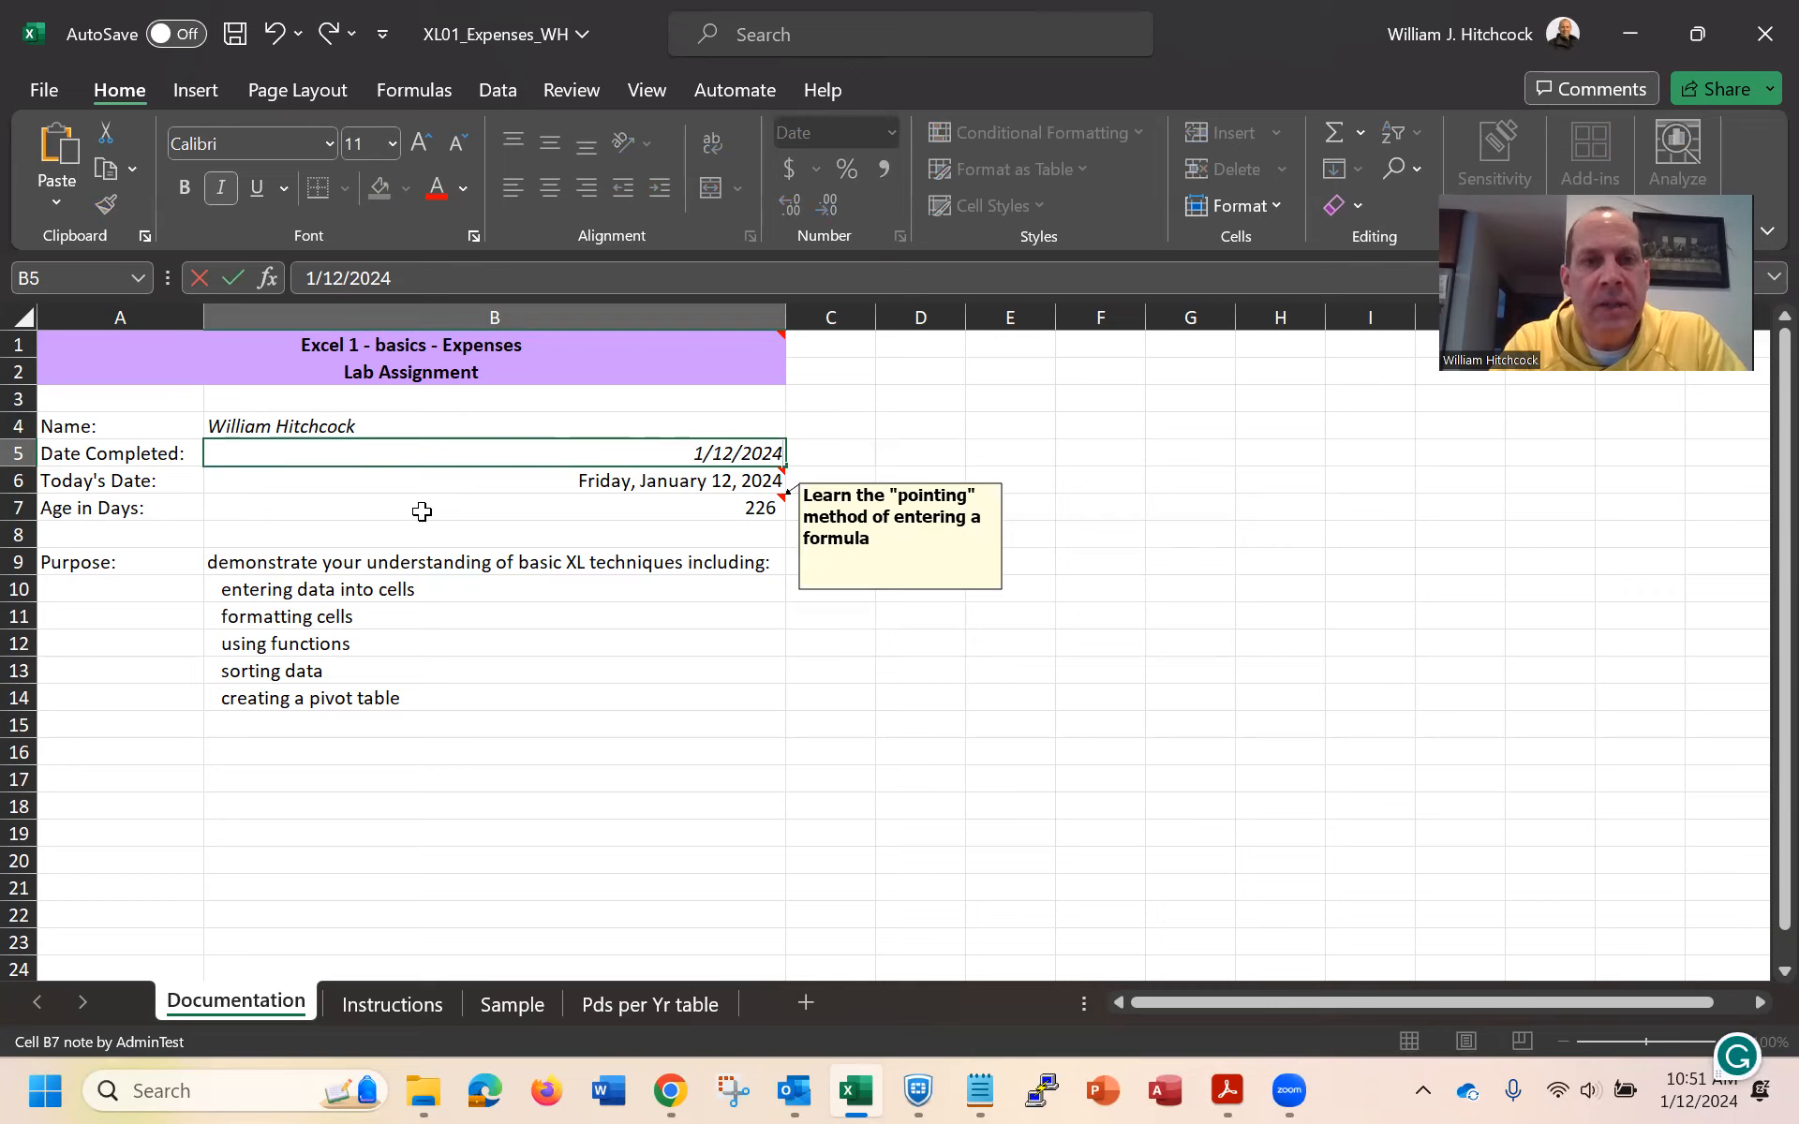
key(Return)
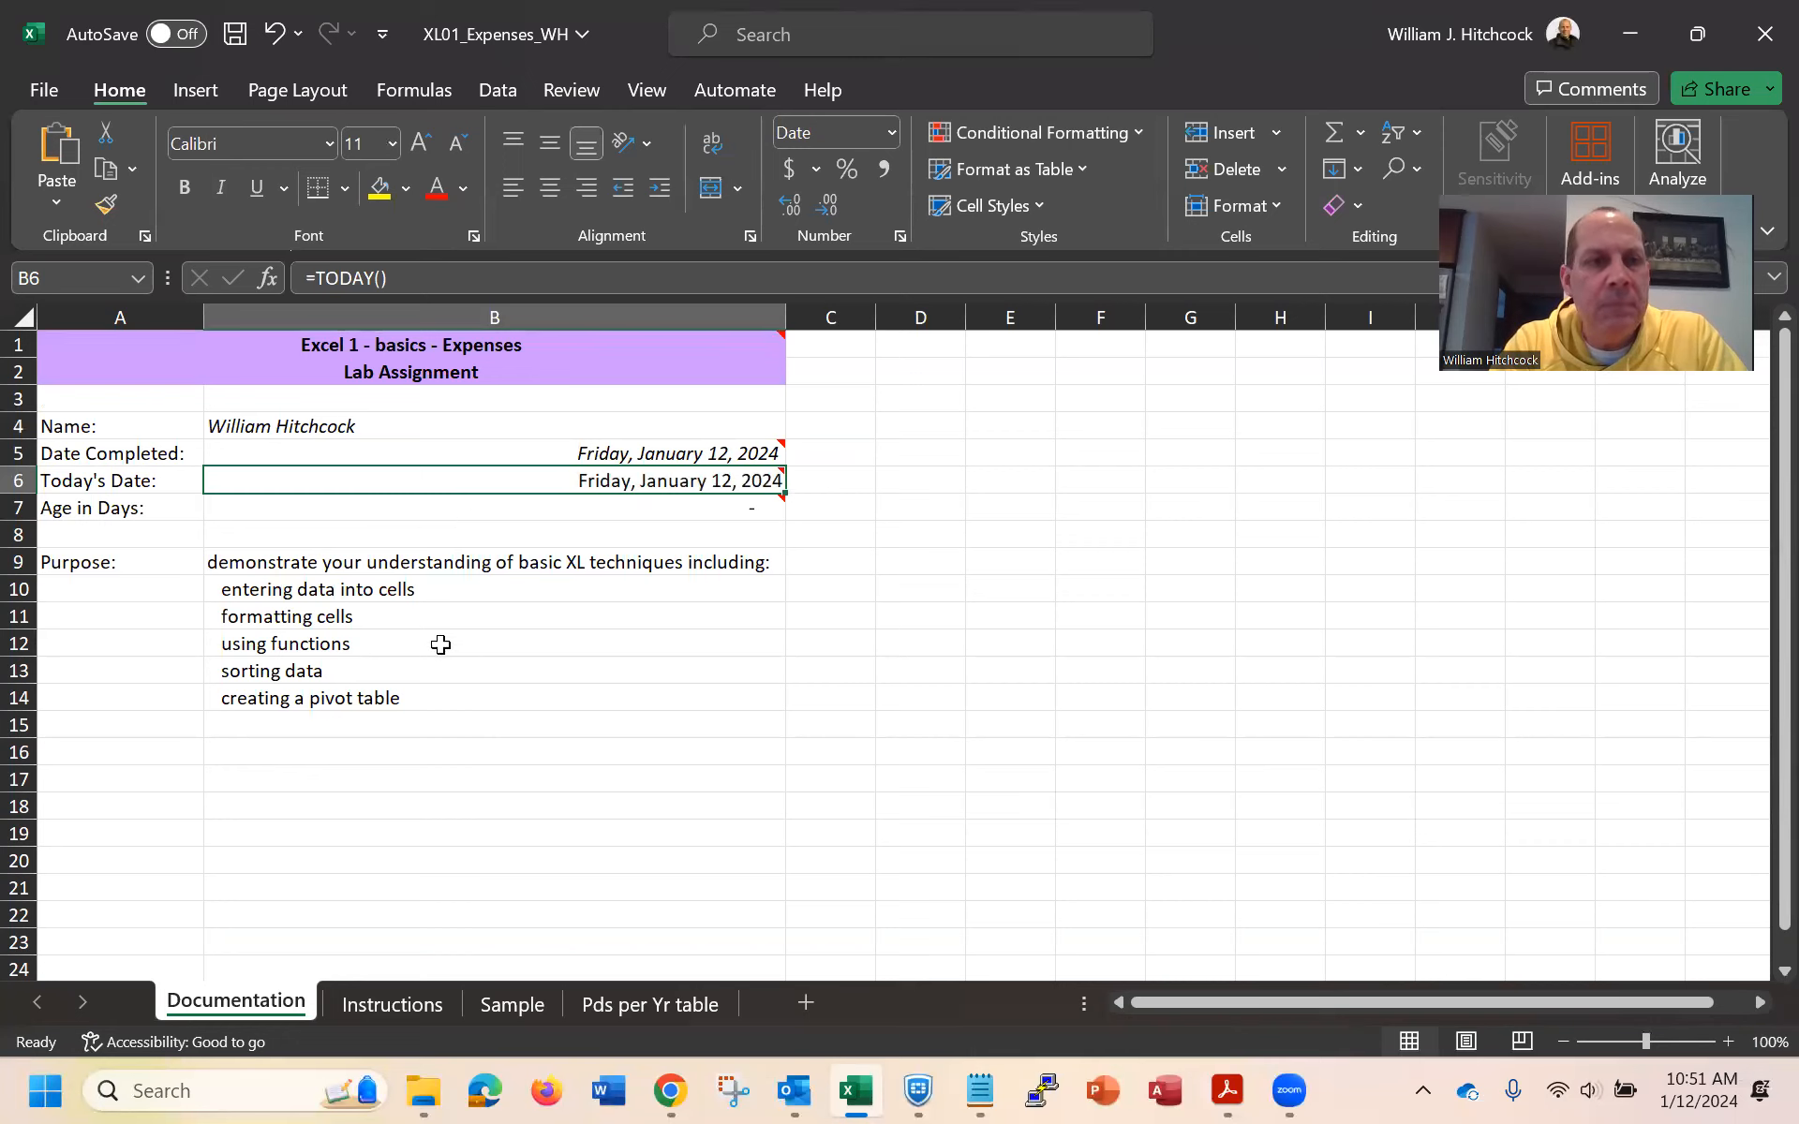
Append "(e.g., vlookup)" to the "using functions" purpose line in cell B12 of the Documentation sheet
click(305, 563)
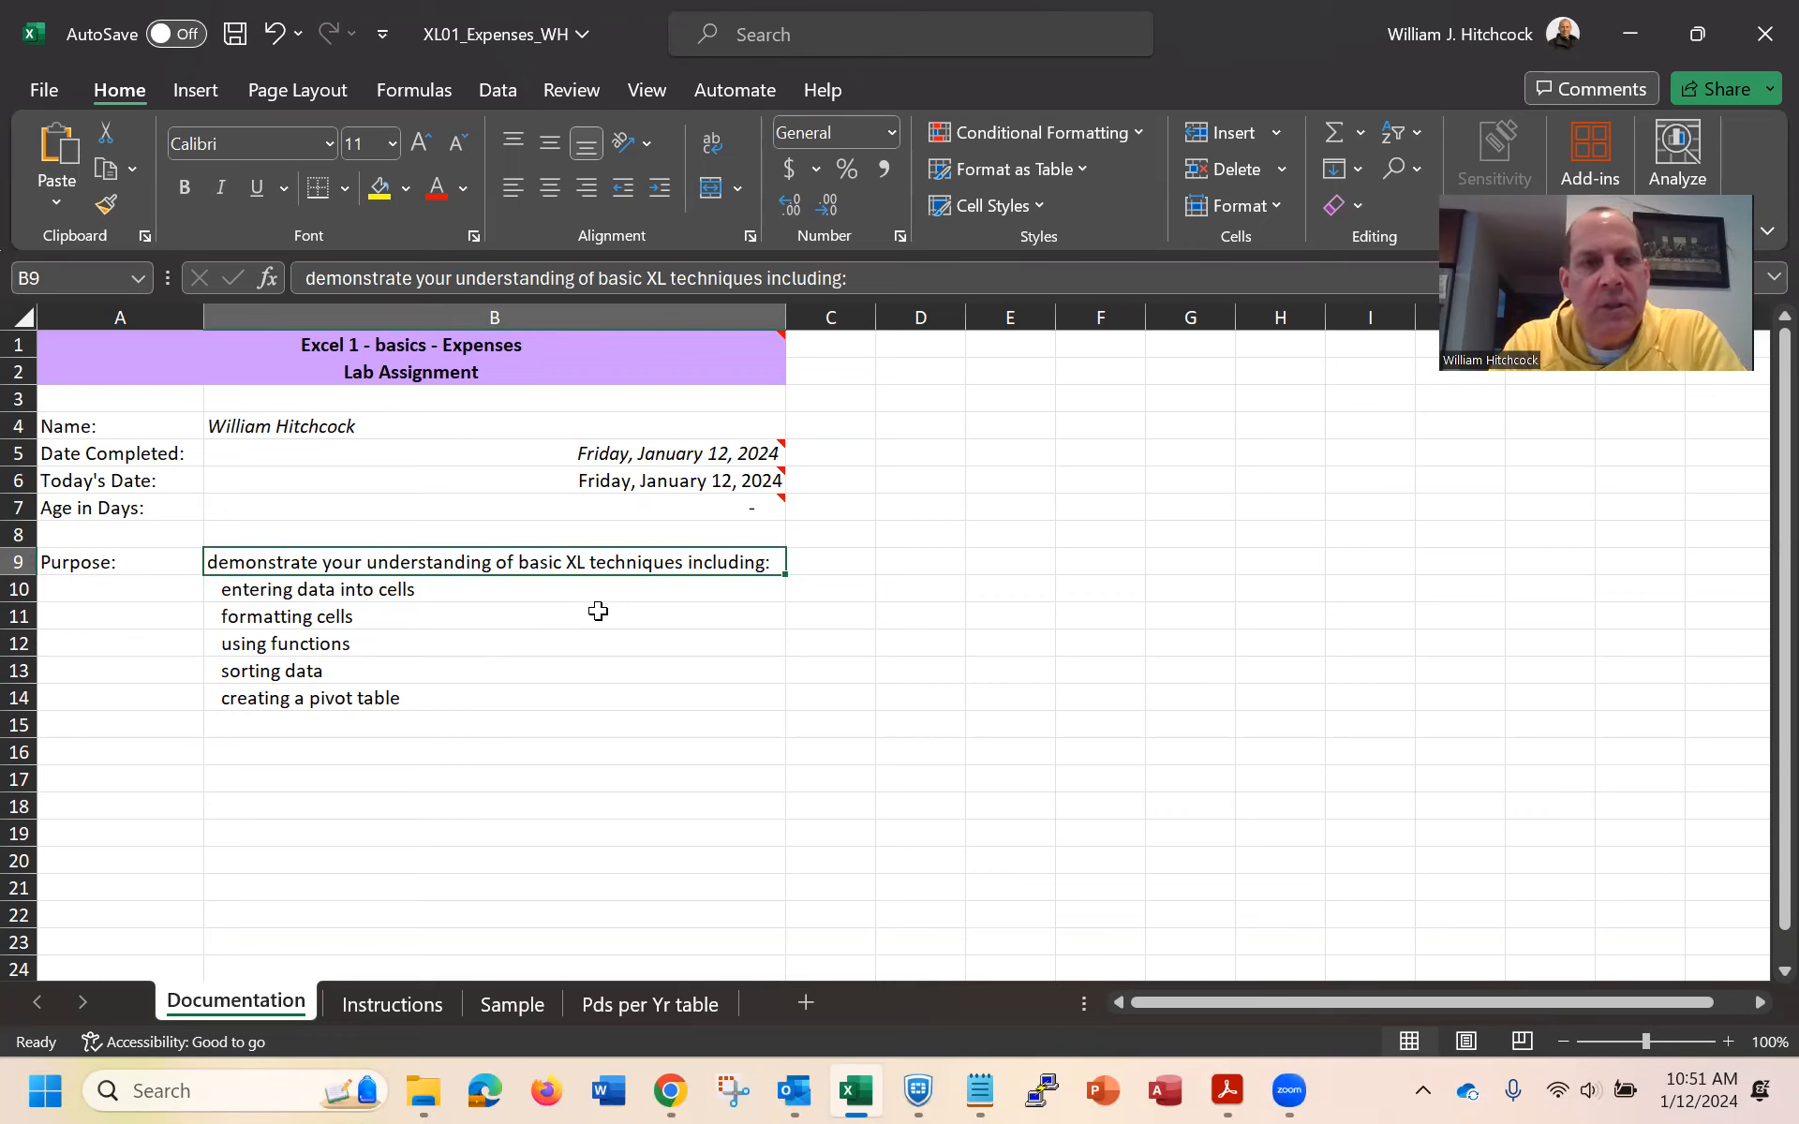
key(Down)
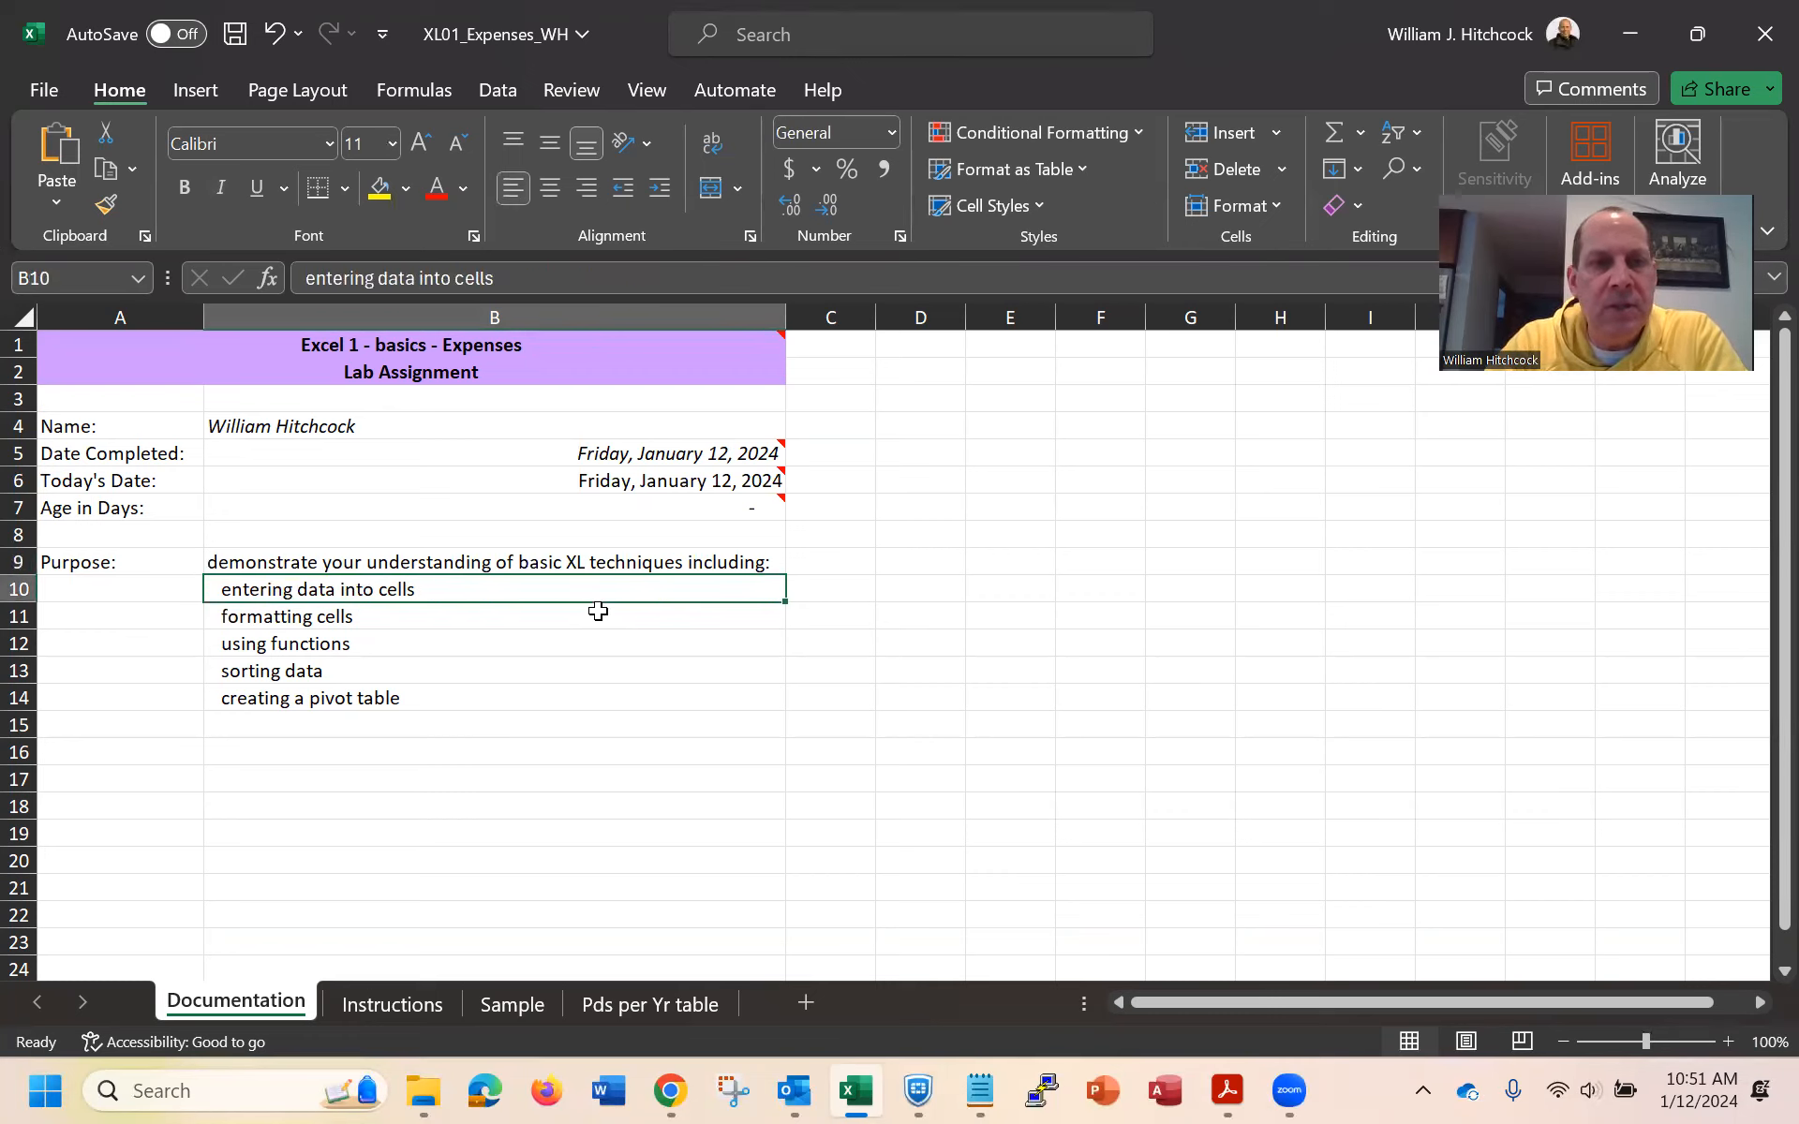
key(Down)
key(Down)
key(Down)
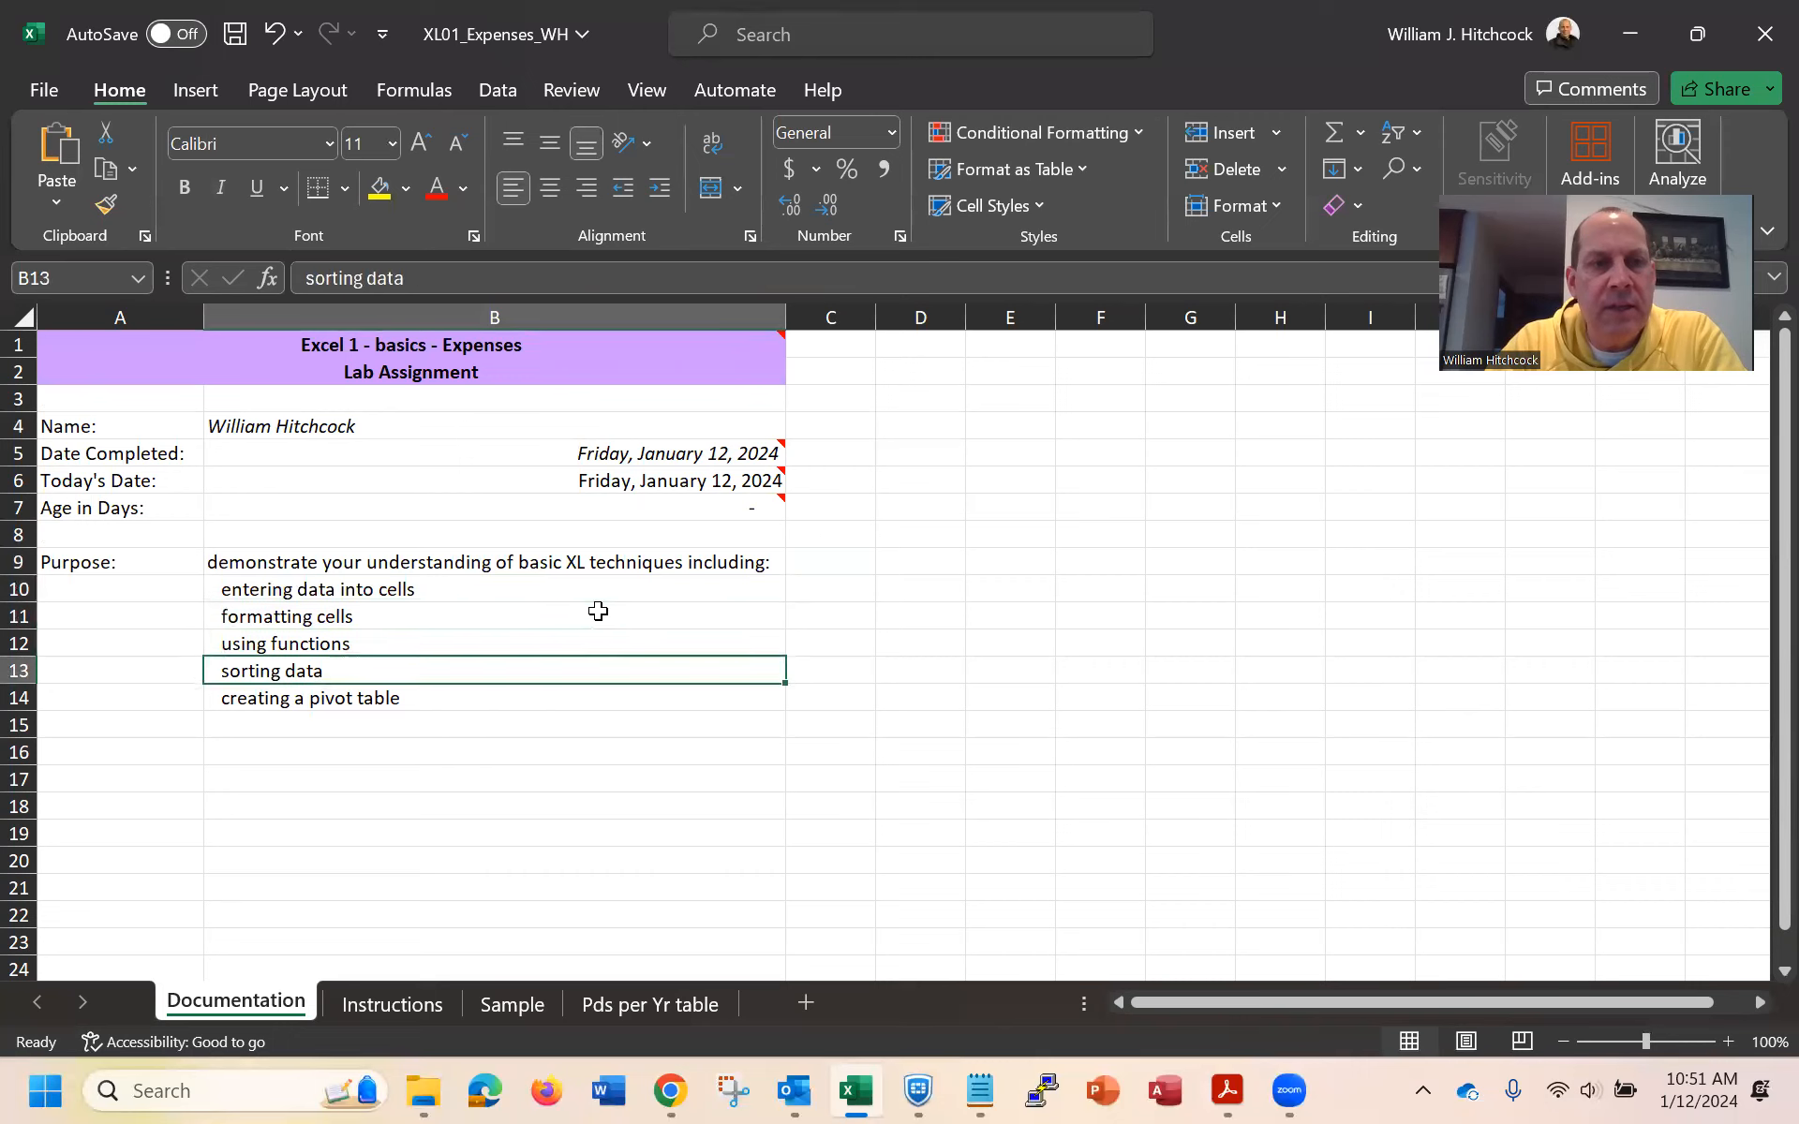
key(Up)
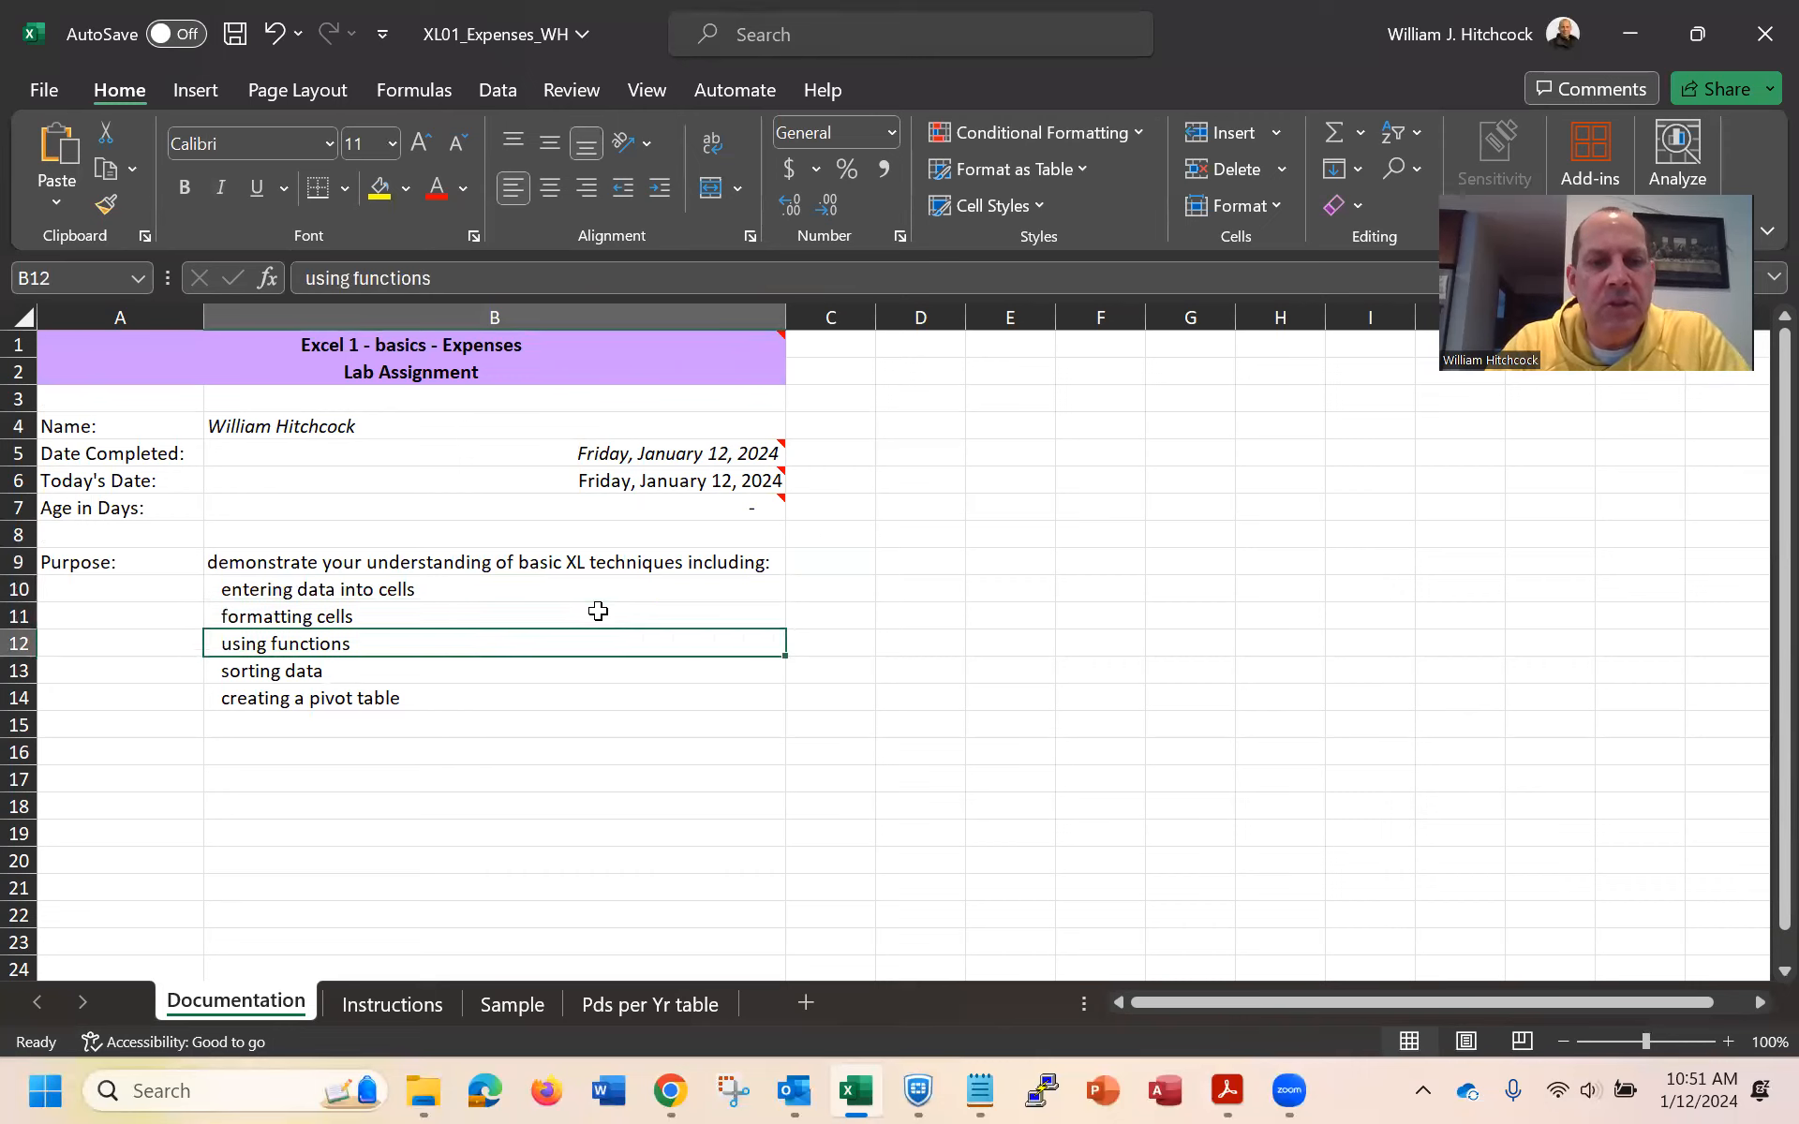
click(526, 272)
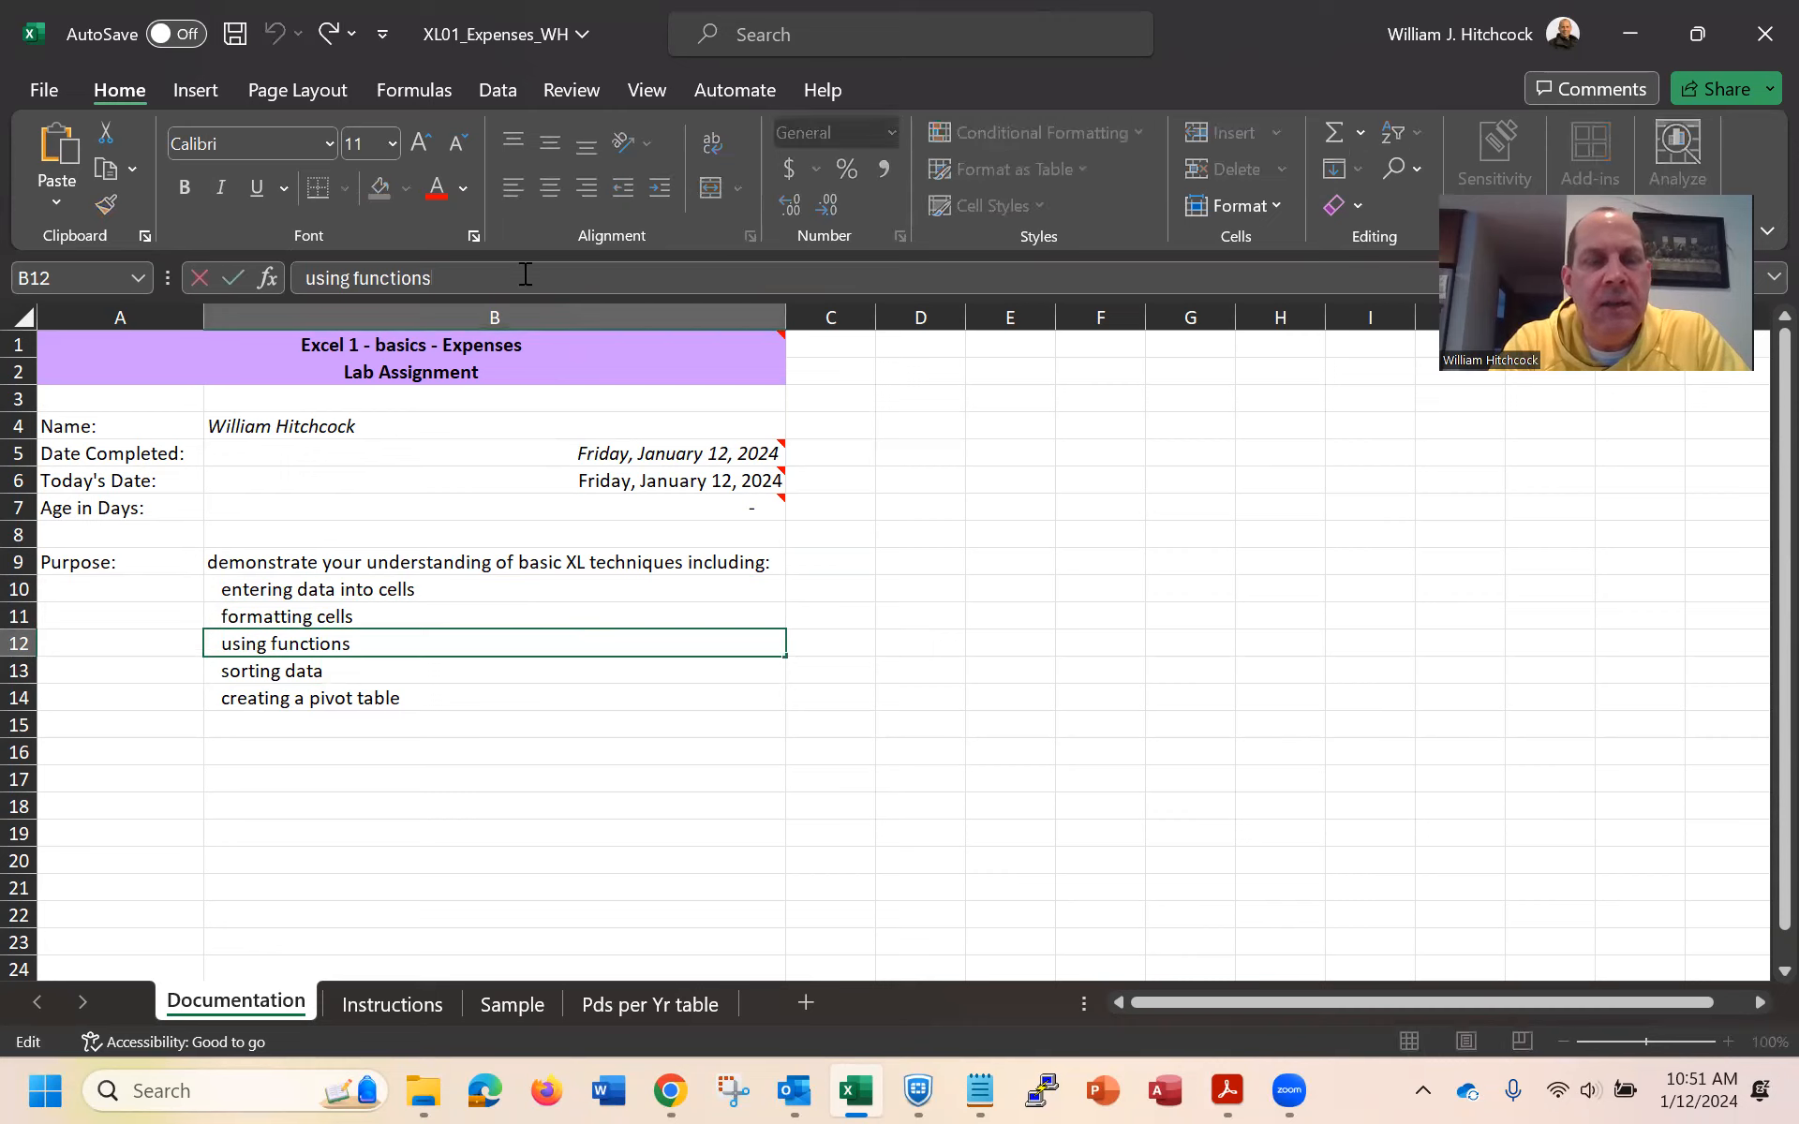
text(()
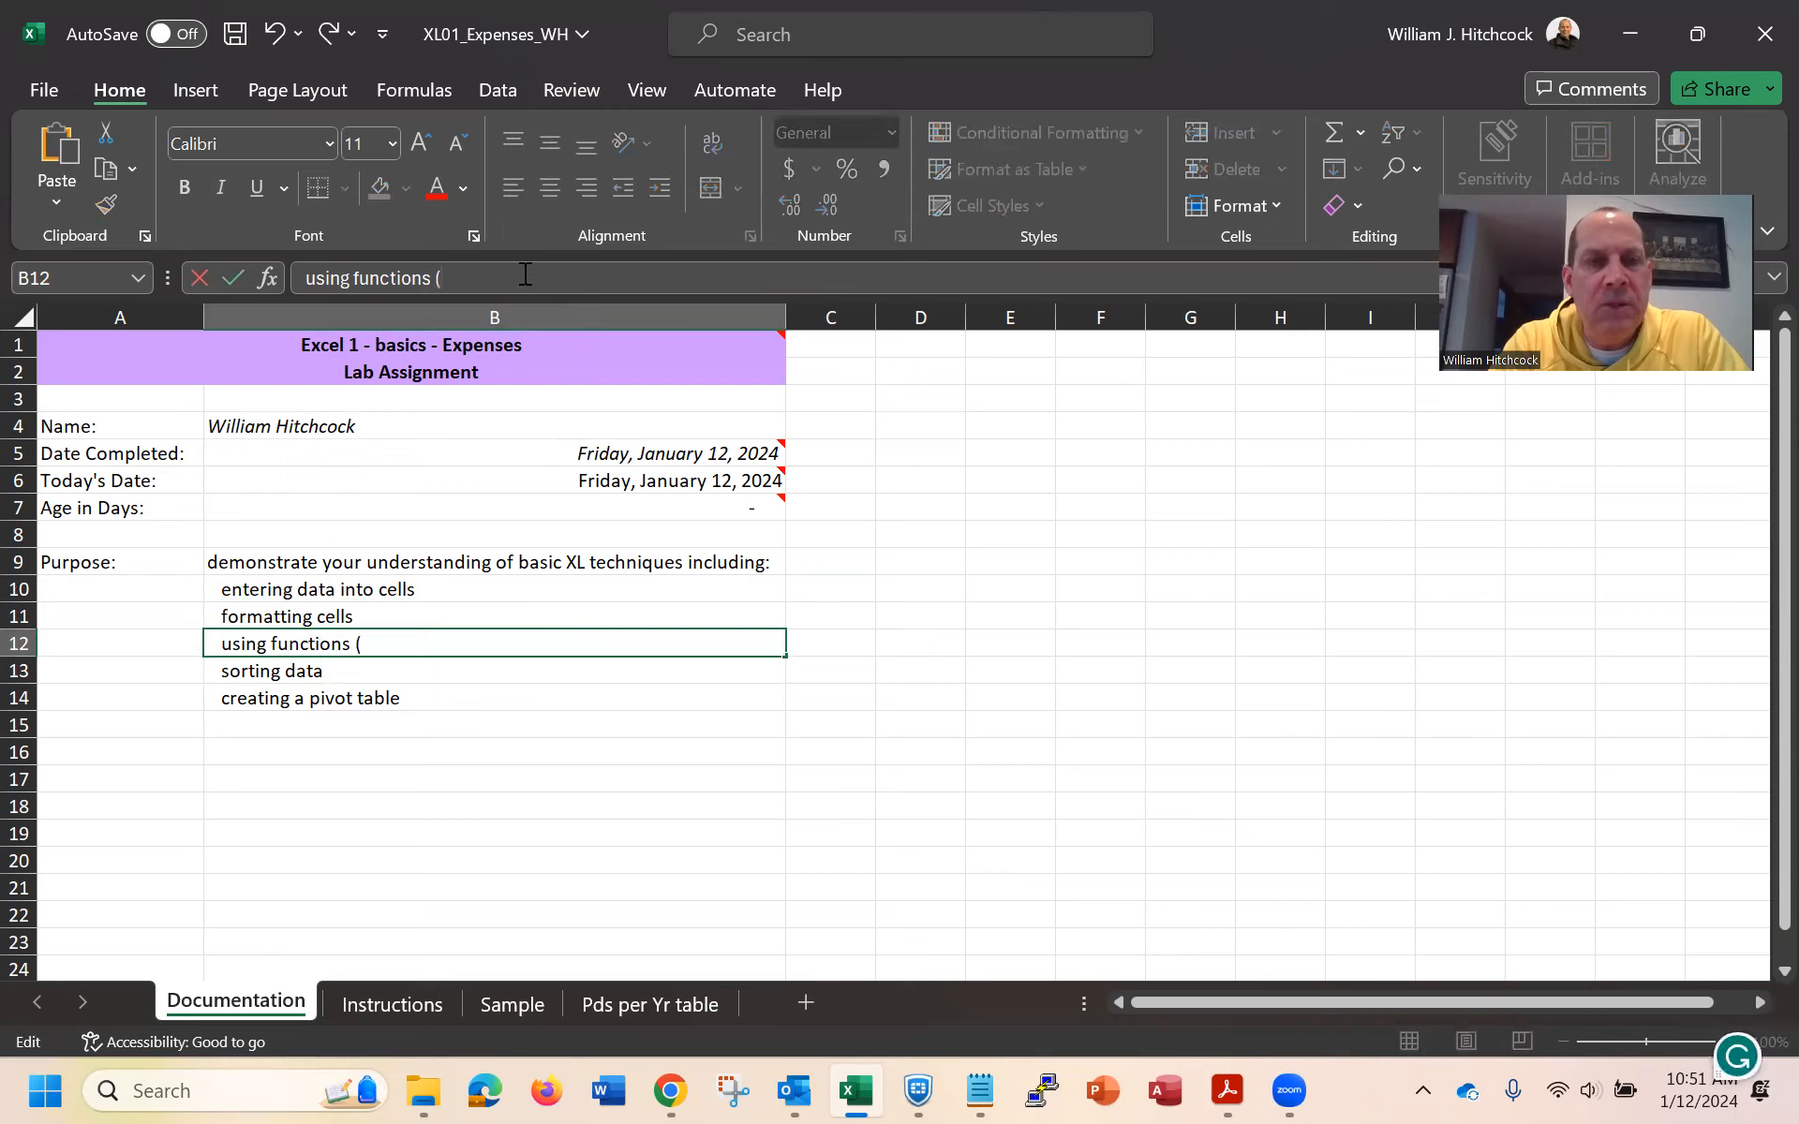
text(e.g., vlo)
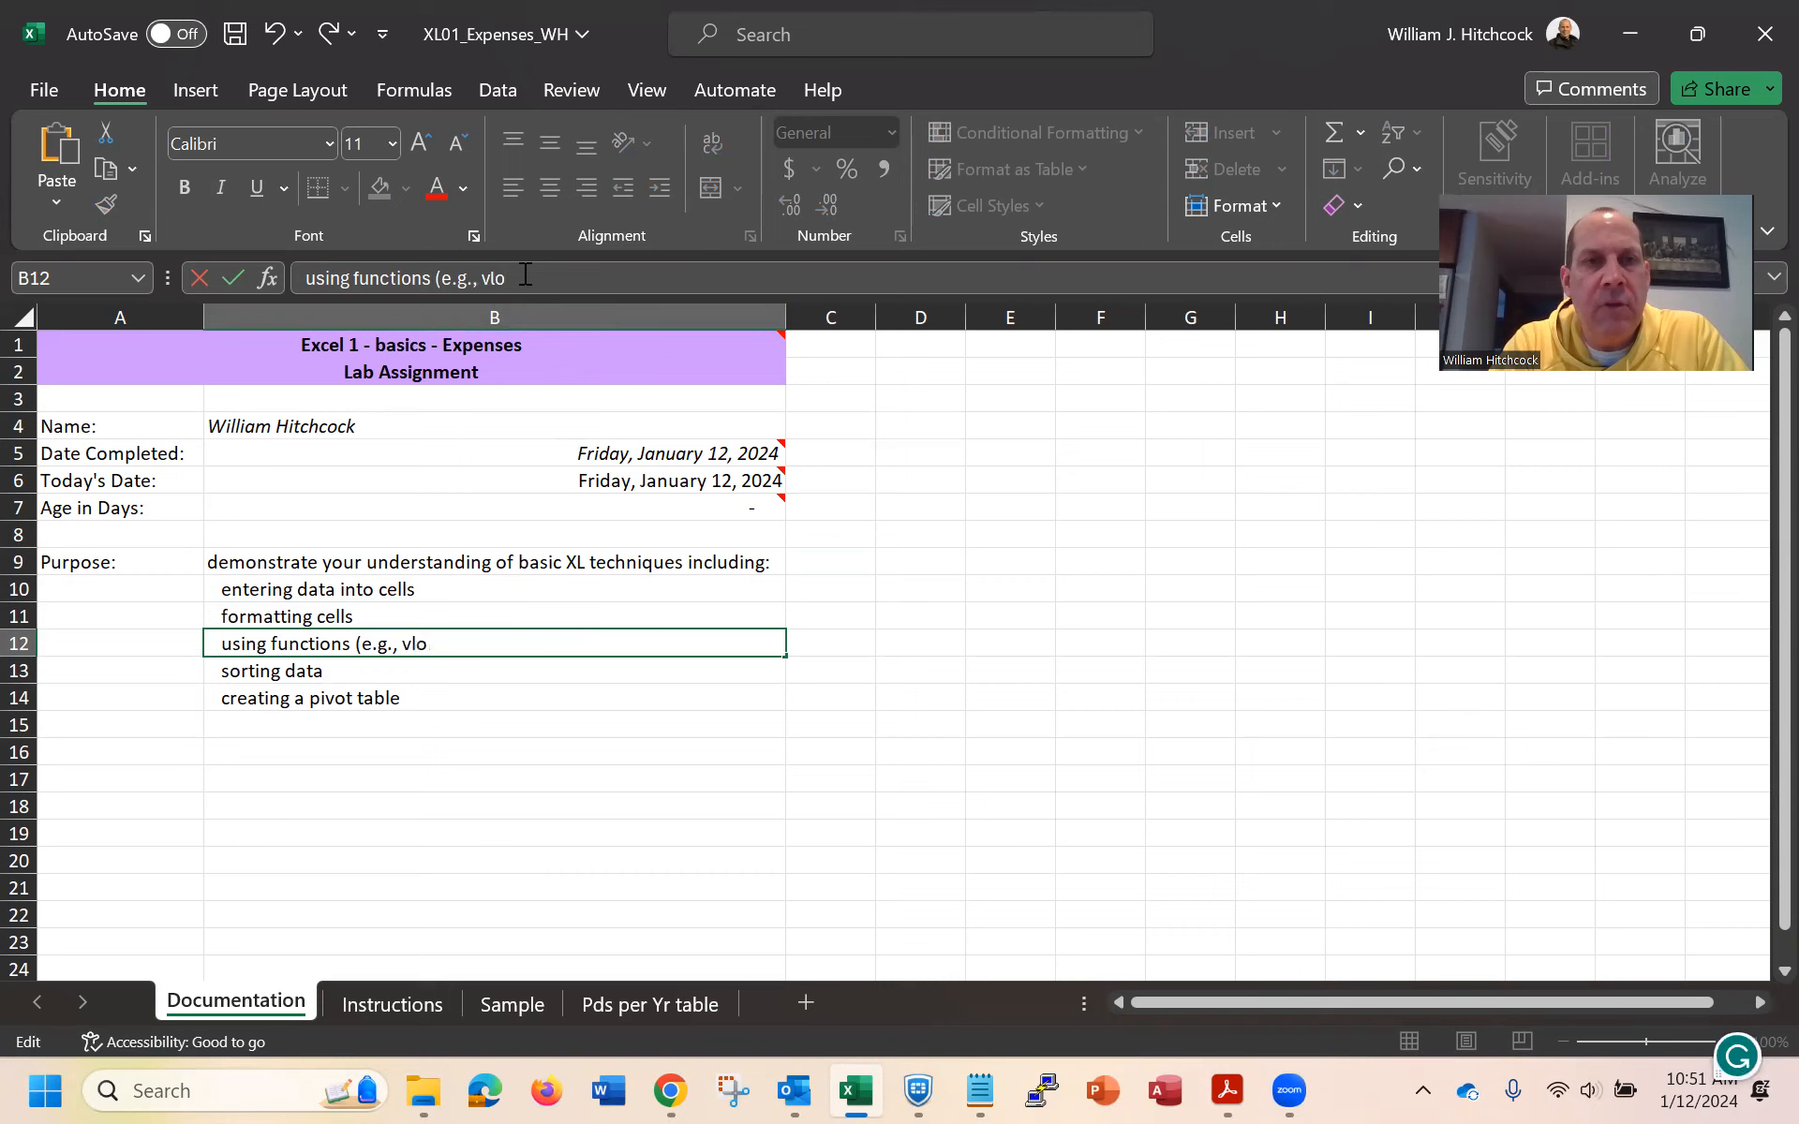
text(okup))
key(Return)
Add the purpose line "make an application focused on tracking my expenses" in cell B15, below the pivot table line
key(Return)
key(Return)
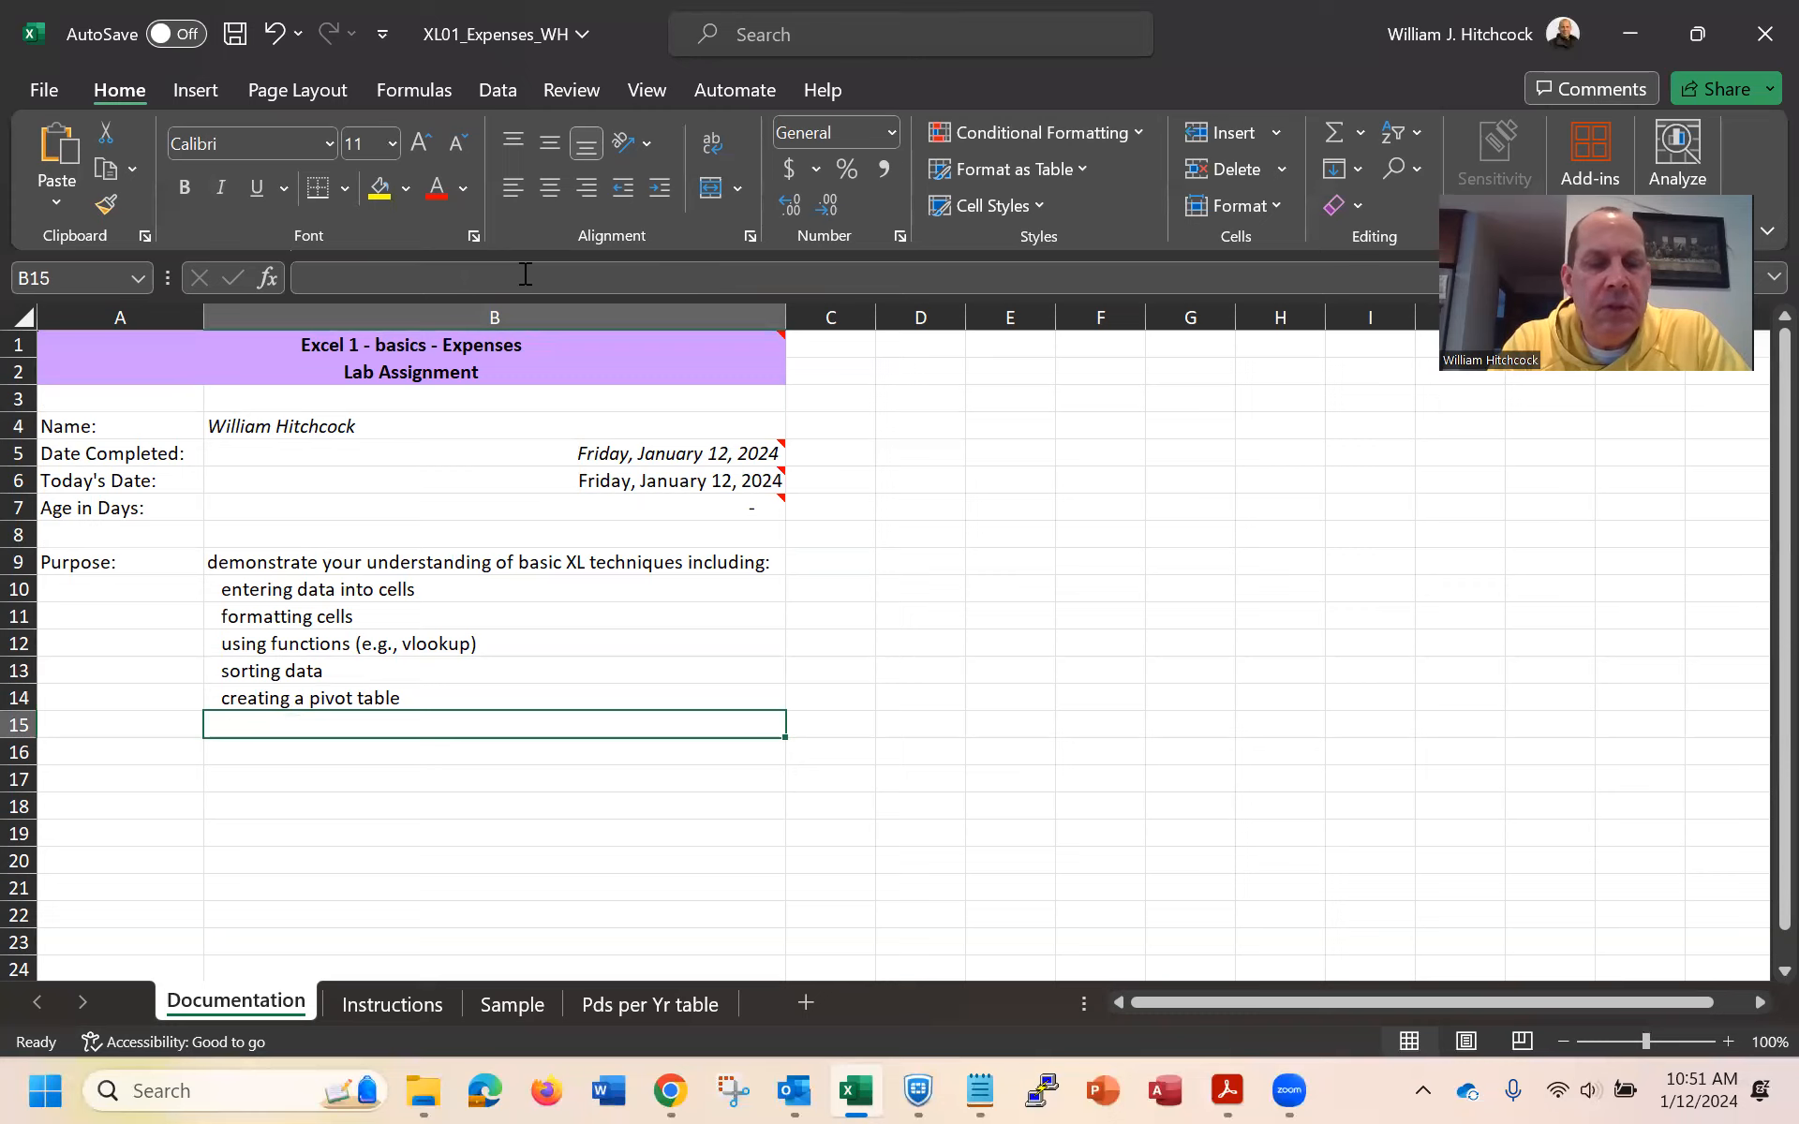
text(ma)
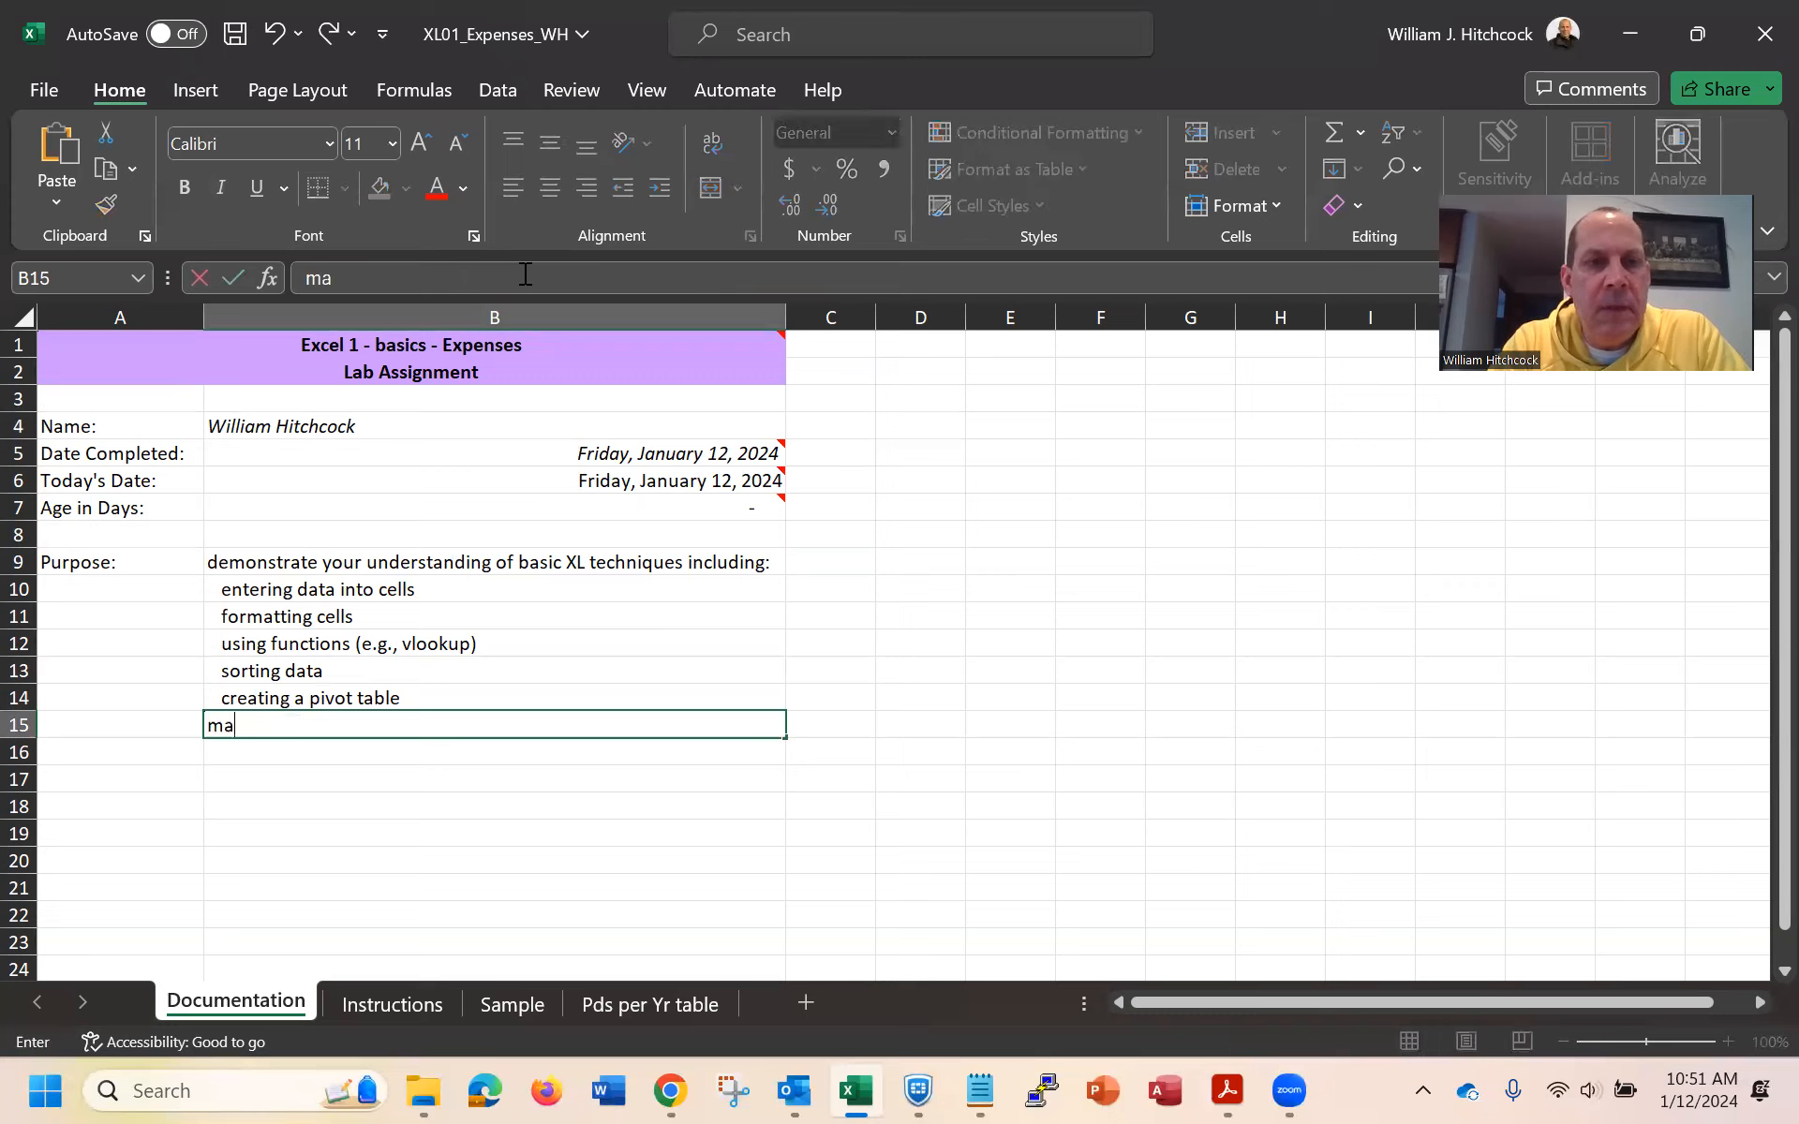
text(ke an appli)
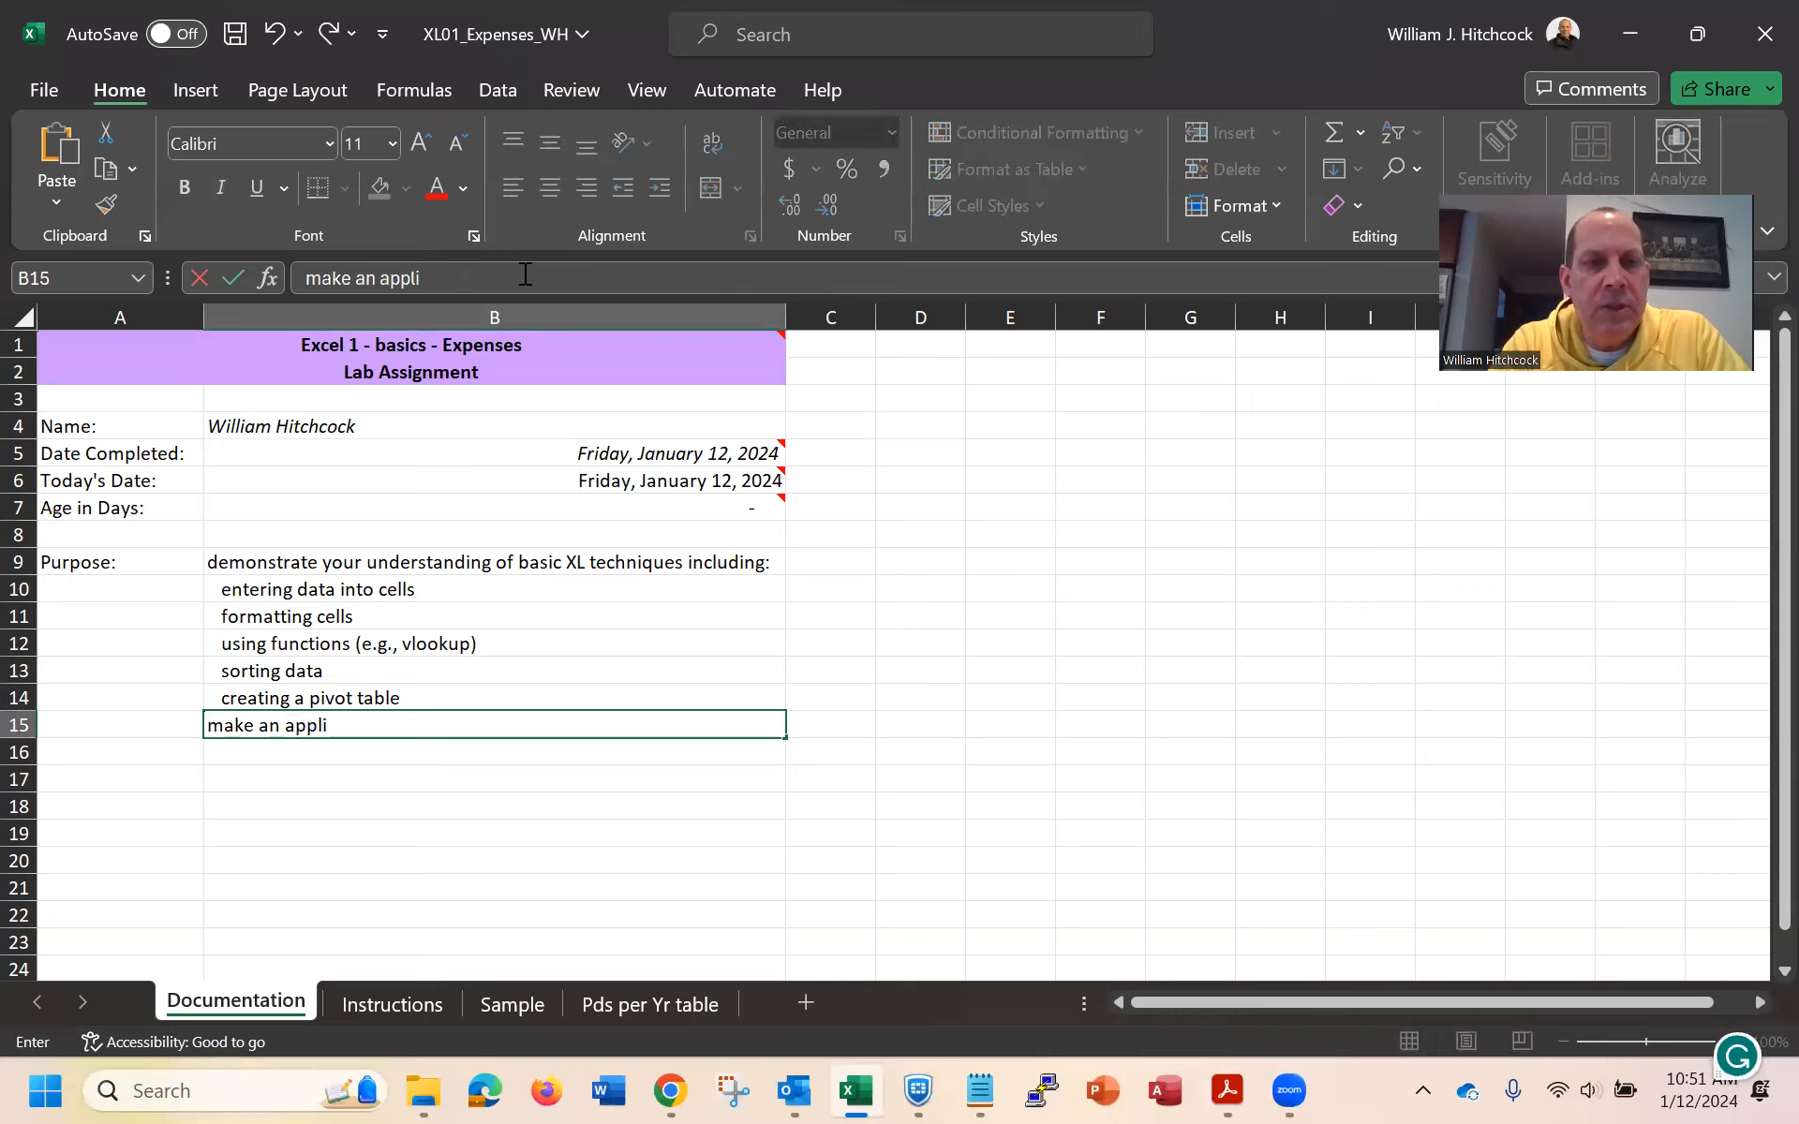
text(cation )
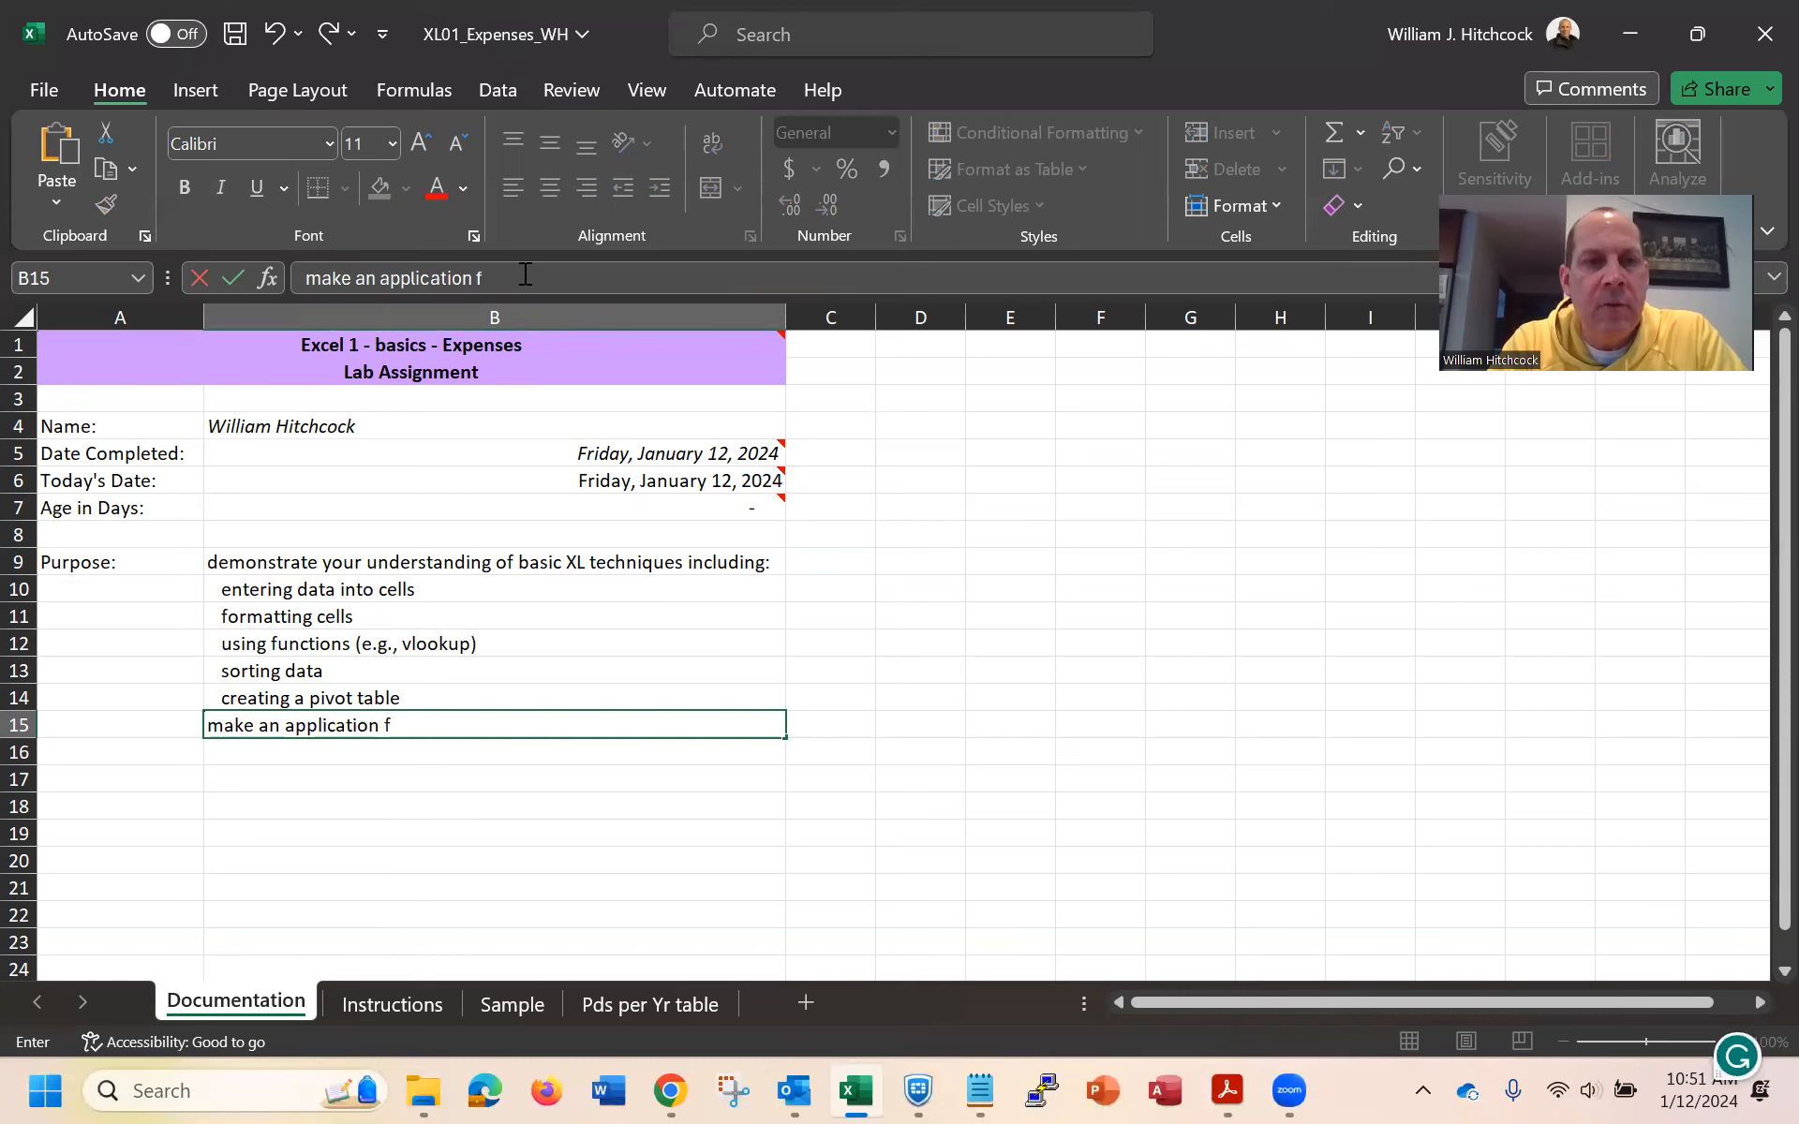
text(focused on traing)
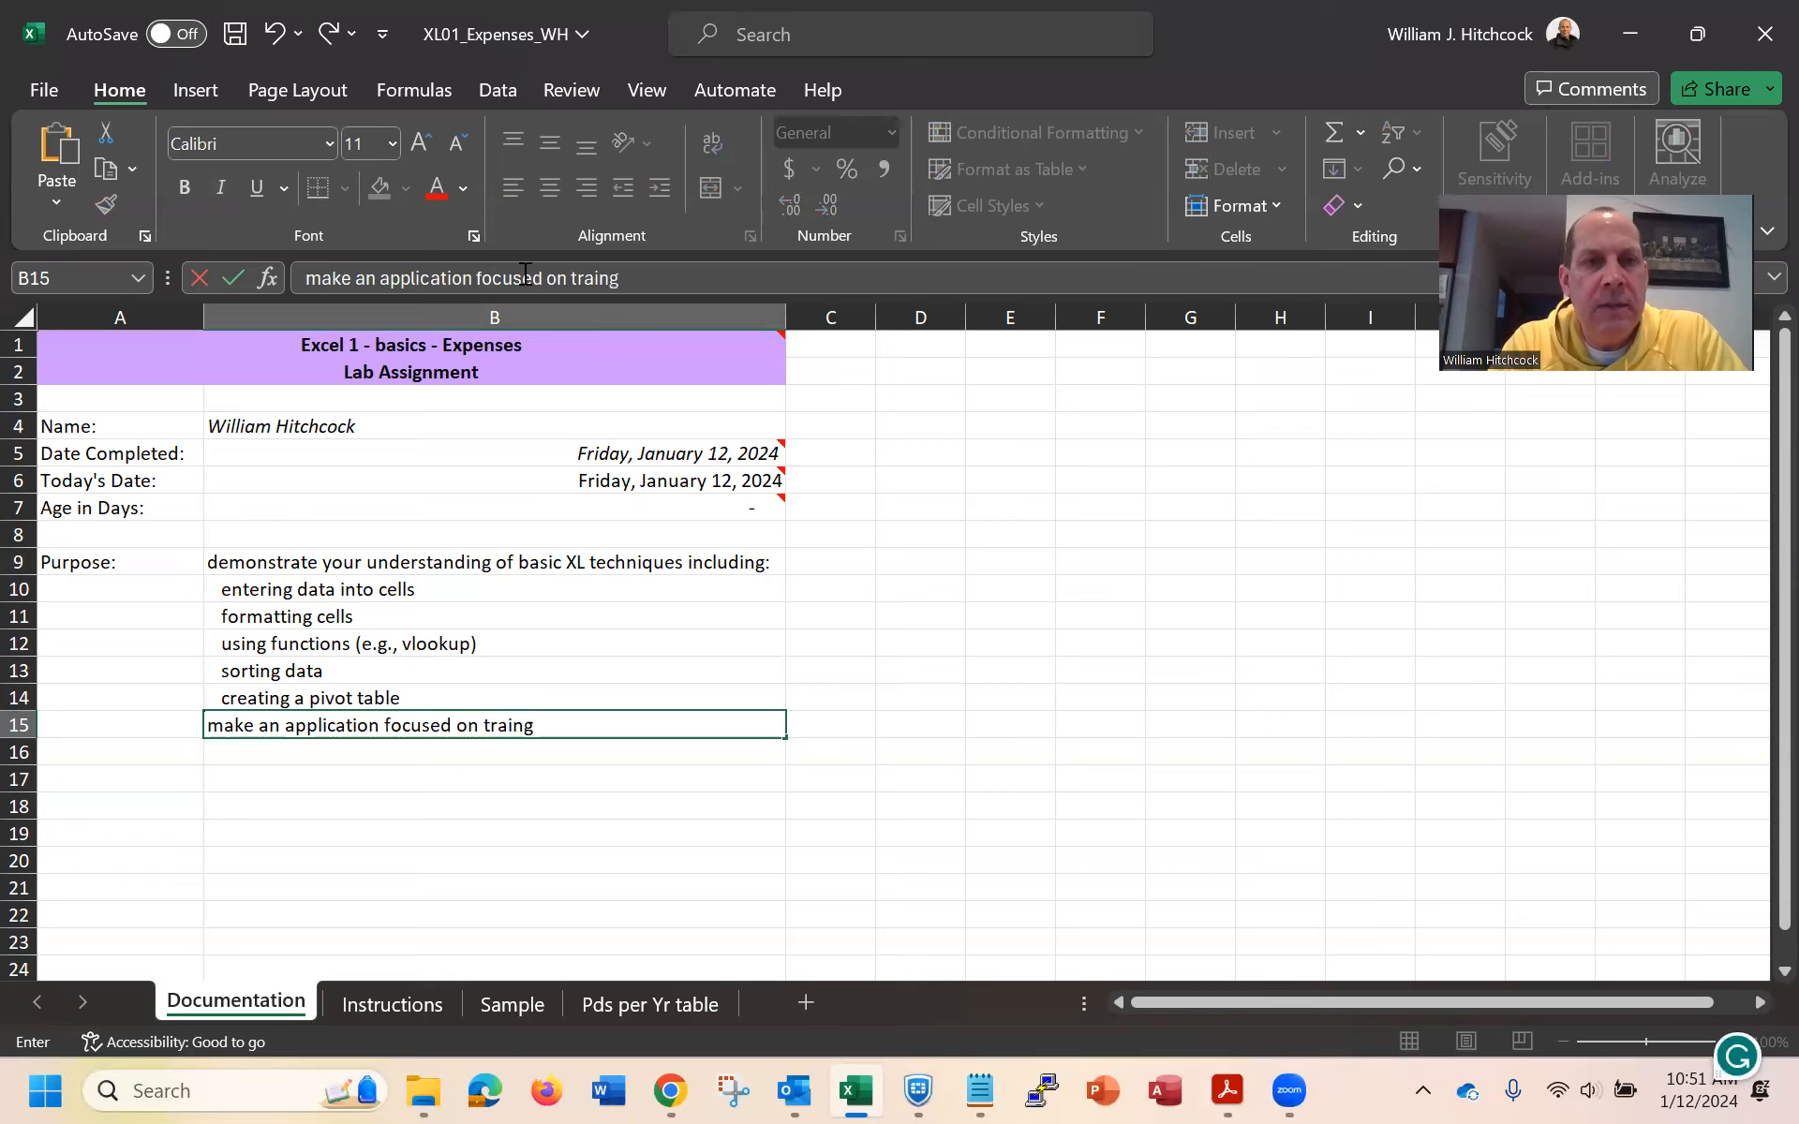
key(BackSpace)
key(BackSpace)
key(BackSpace)
key(BackSpace)
text(cking my )
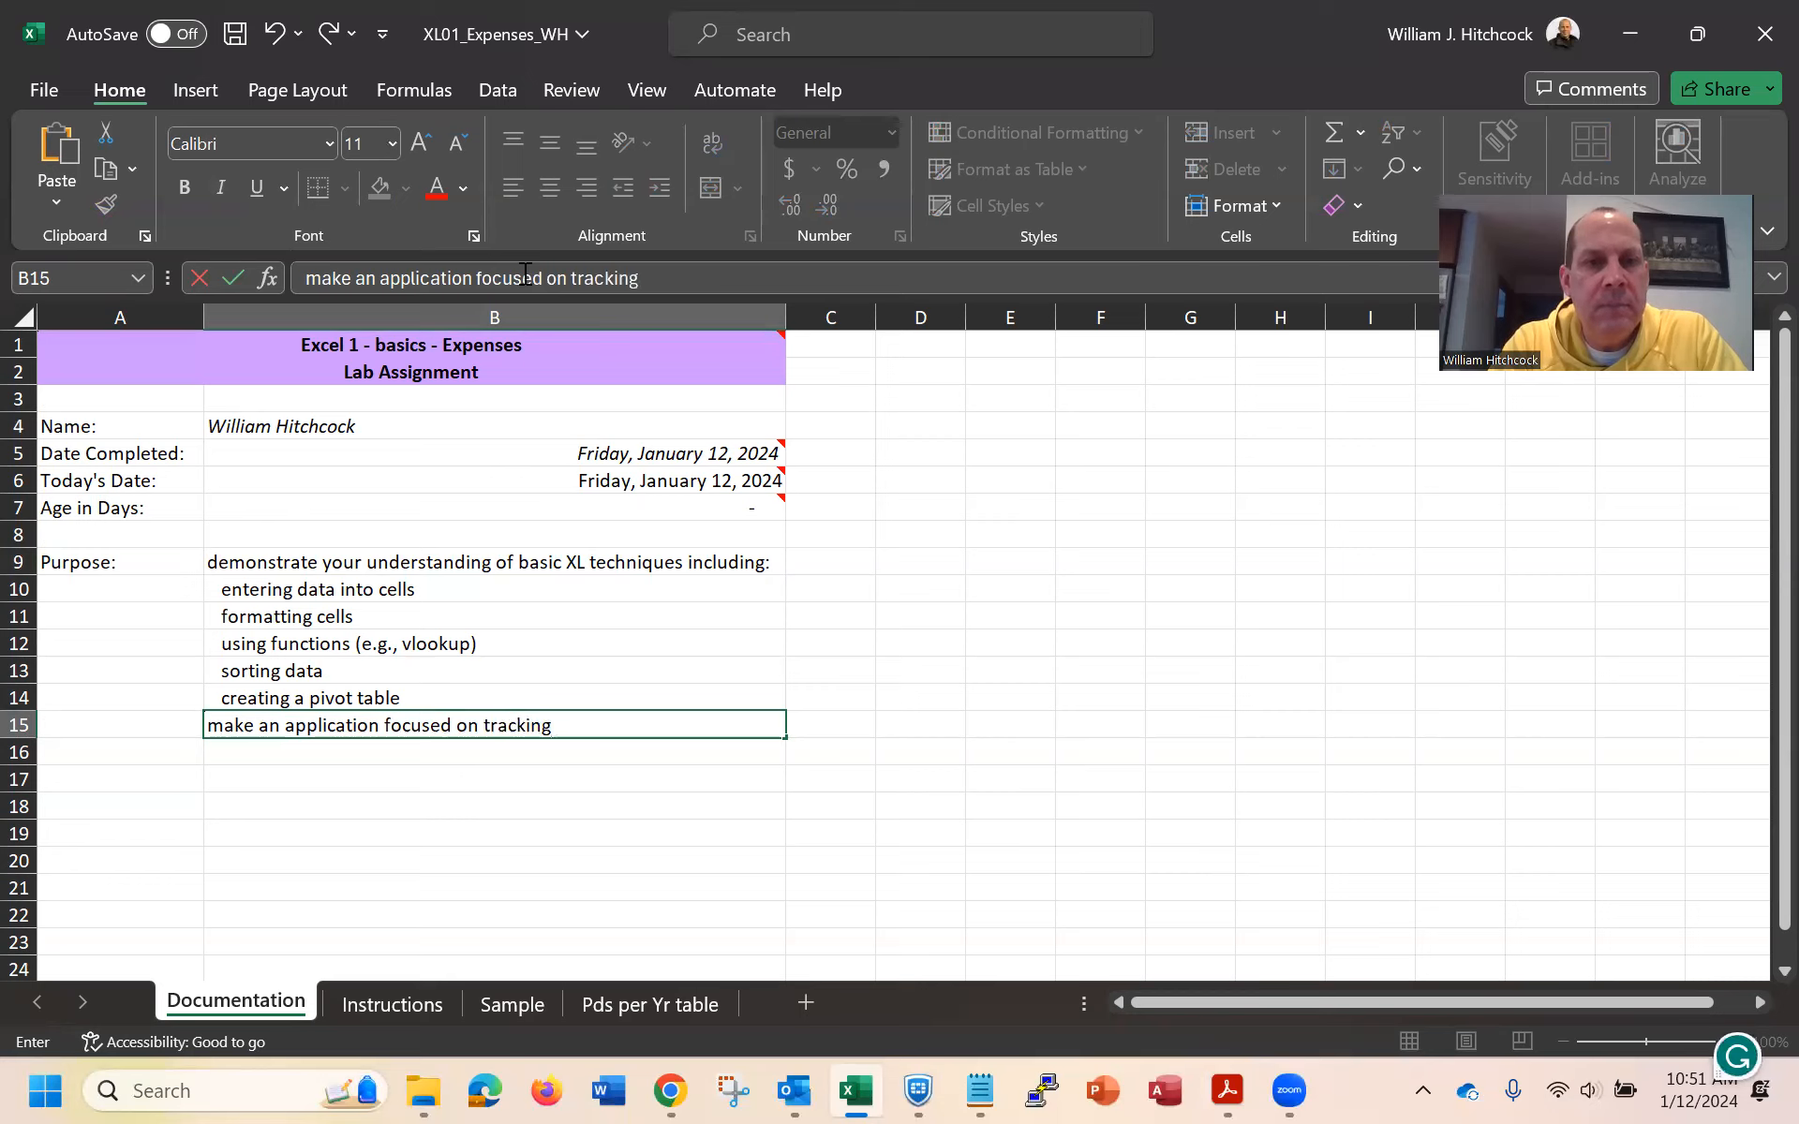
text(exp)
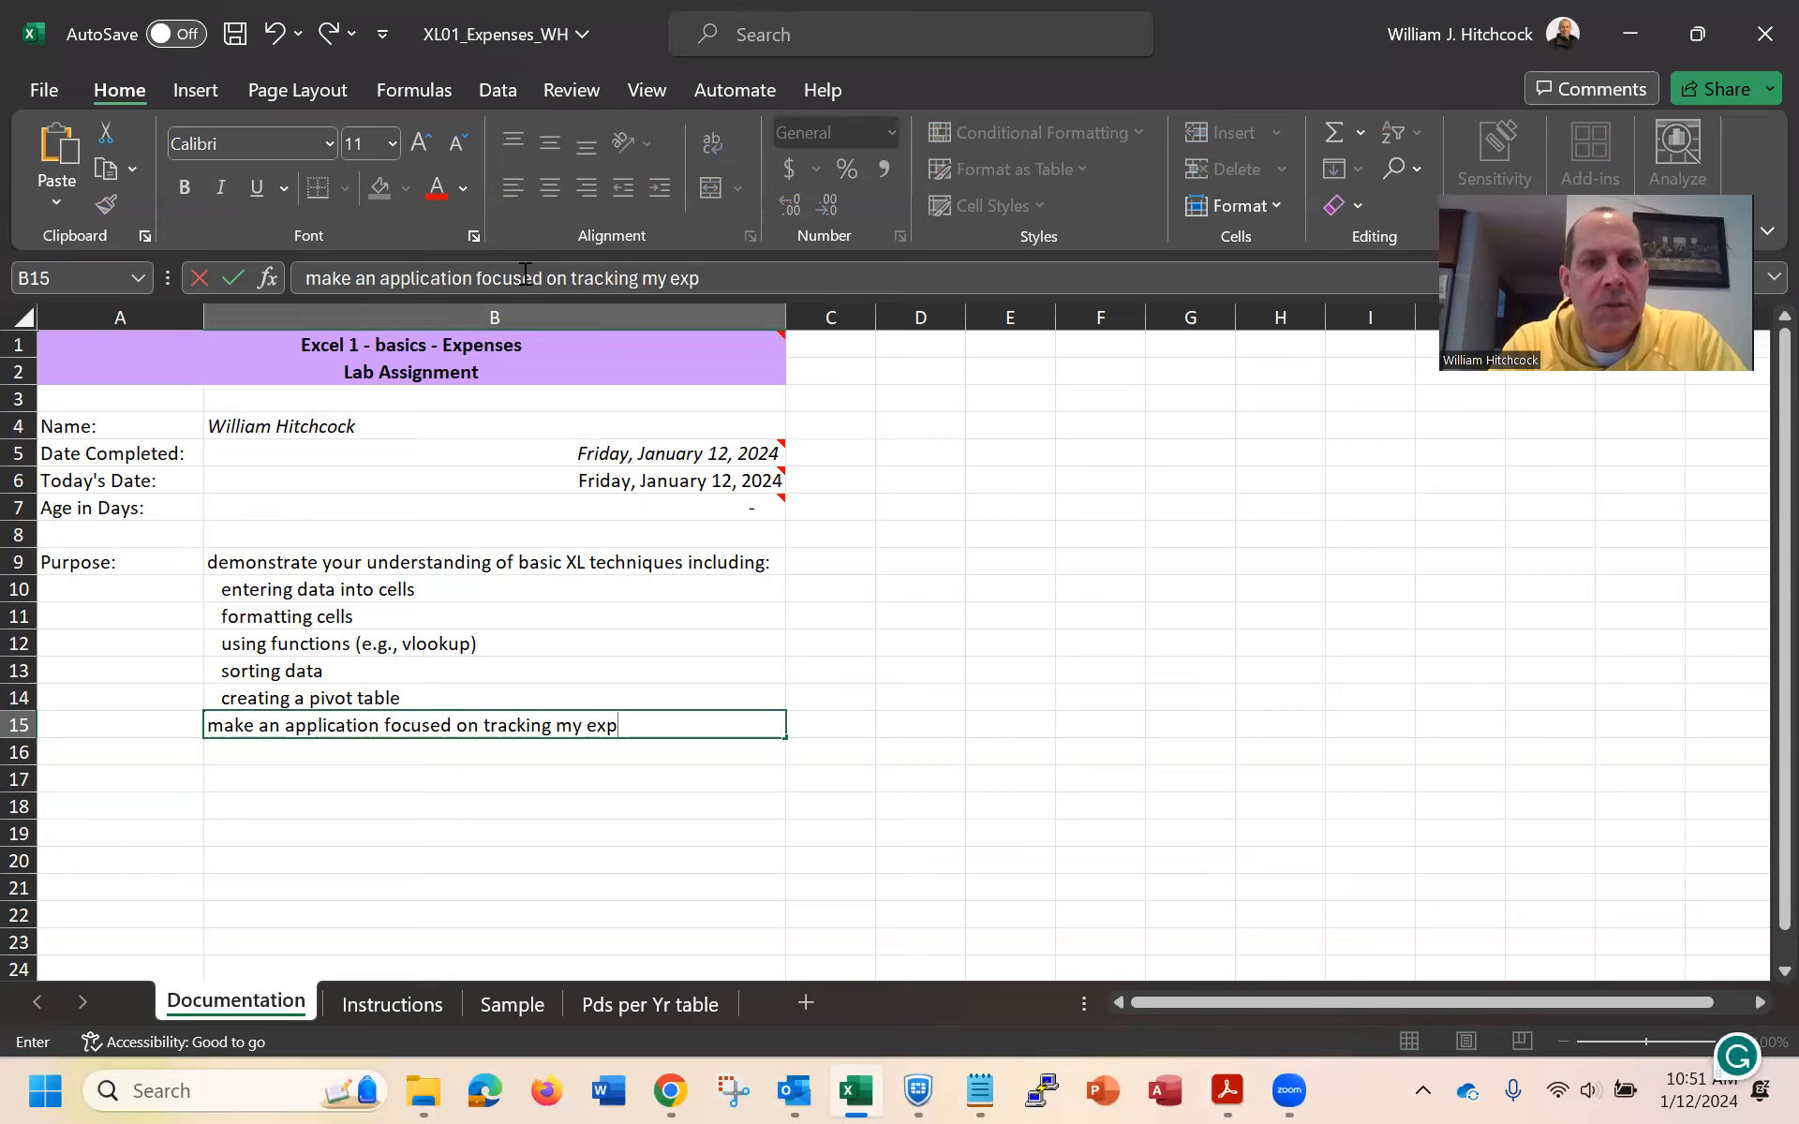
text(enses)
key(Return)
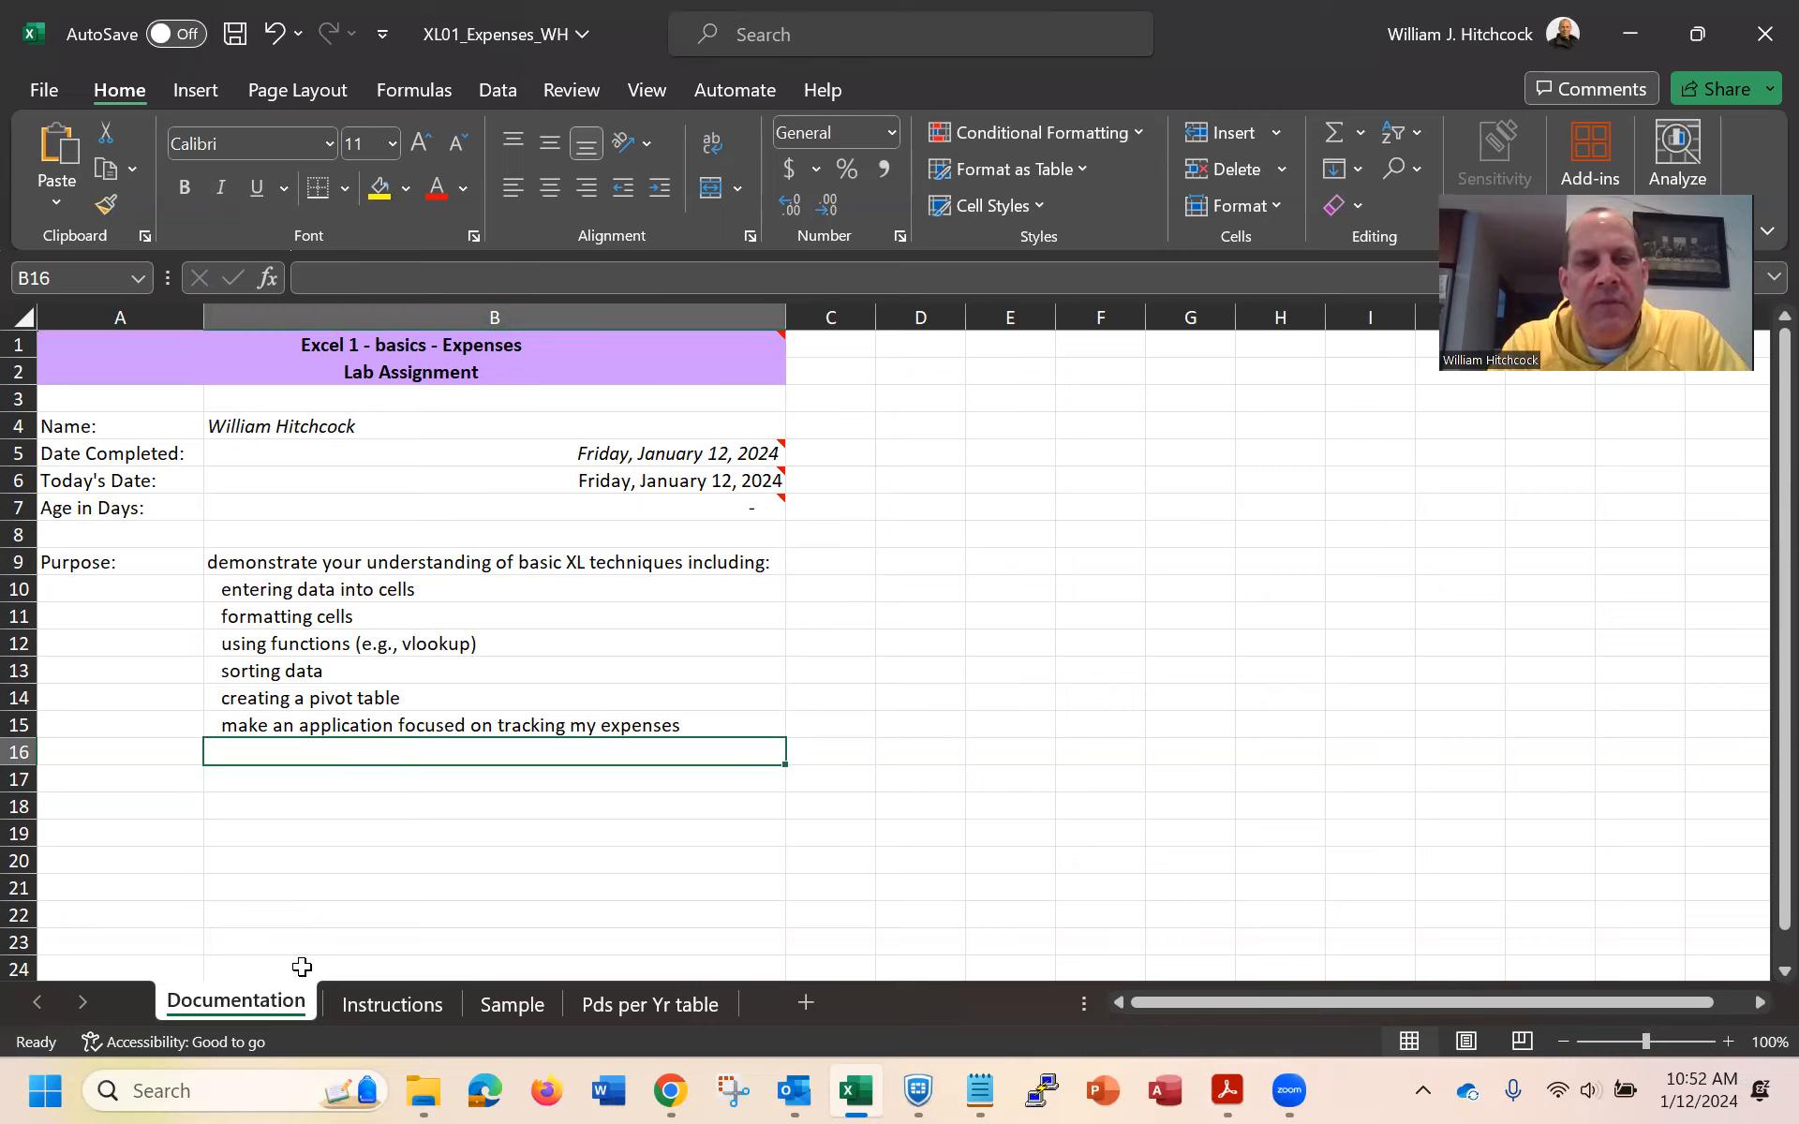
Group all the worksheets and open their header and footer page setup settings
right_click(227, 1007)
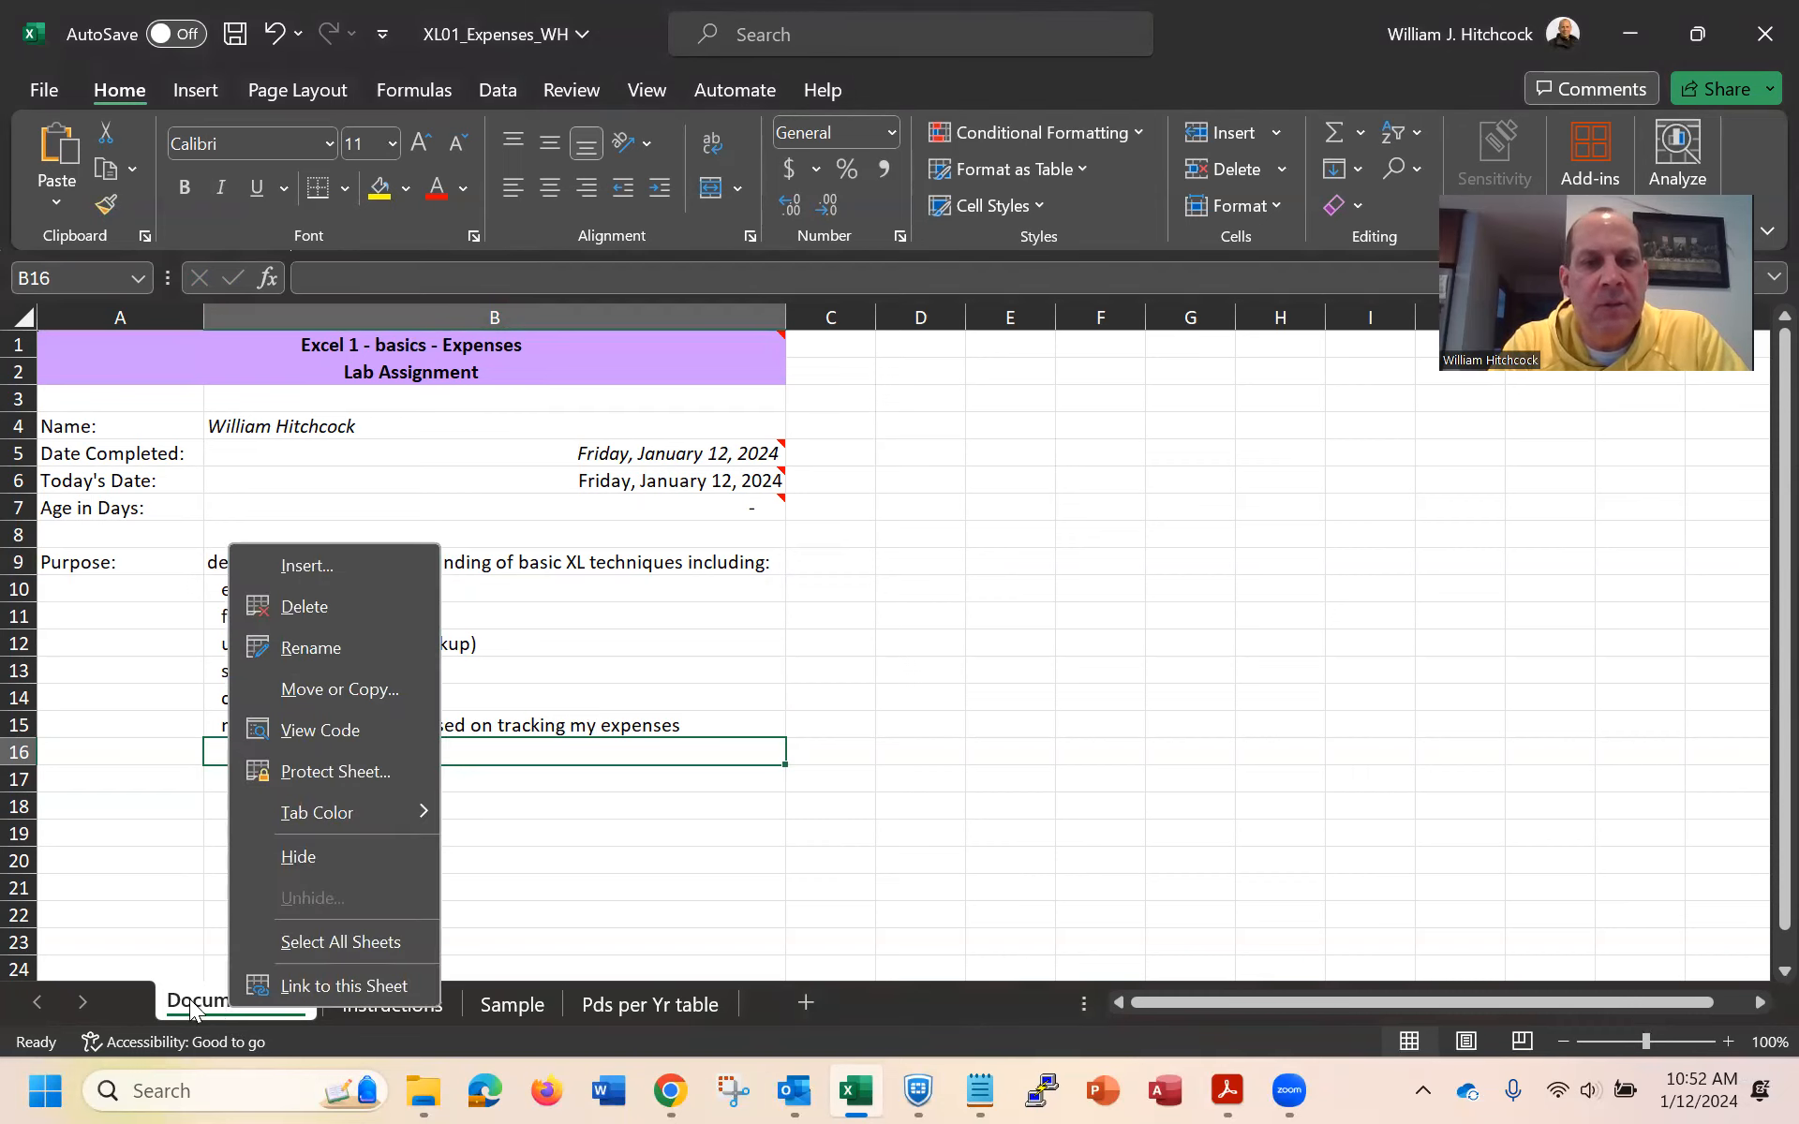
click(306, 941)
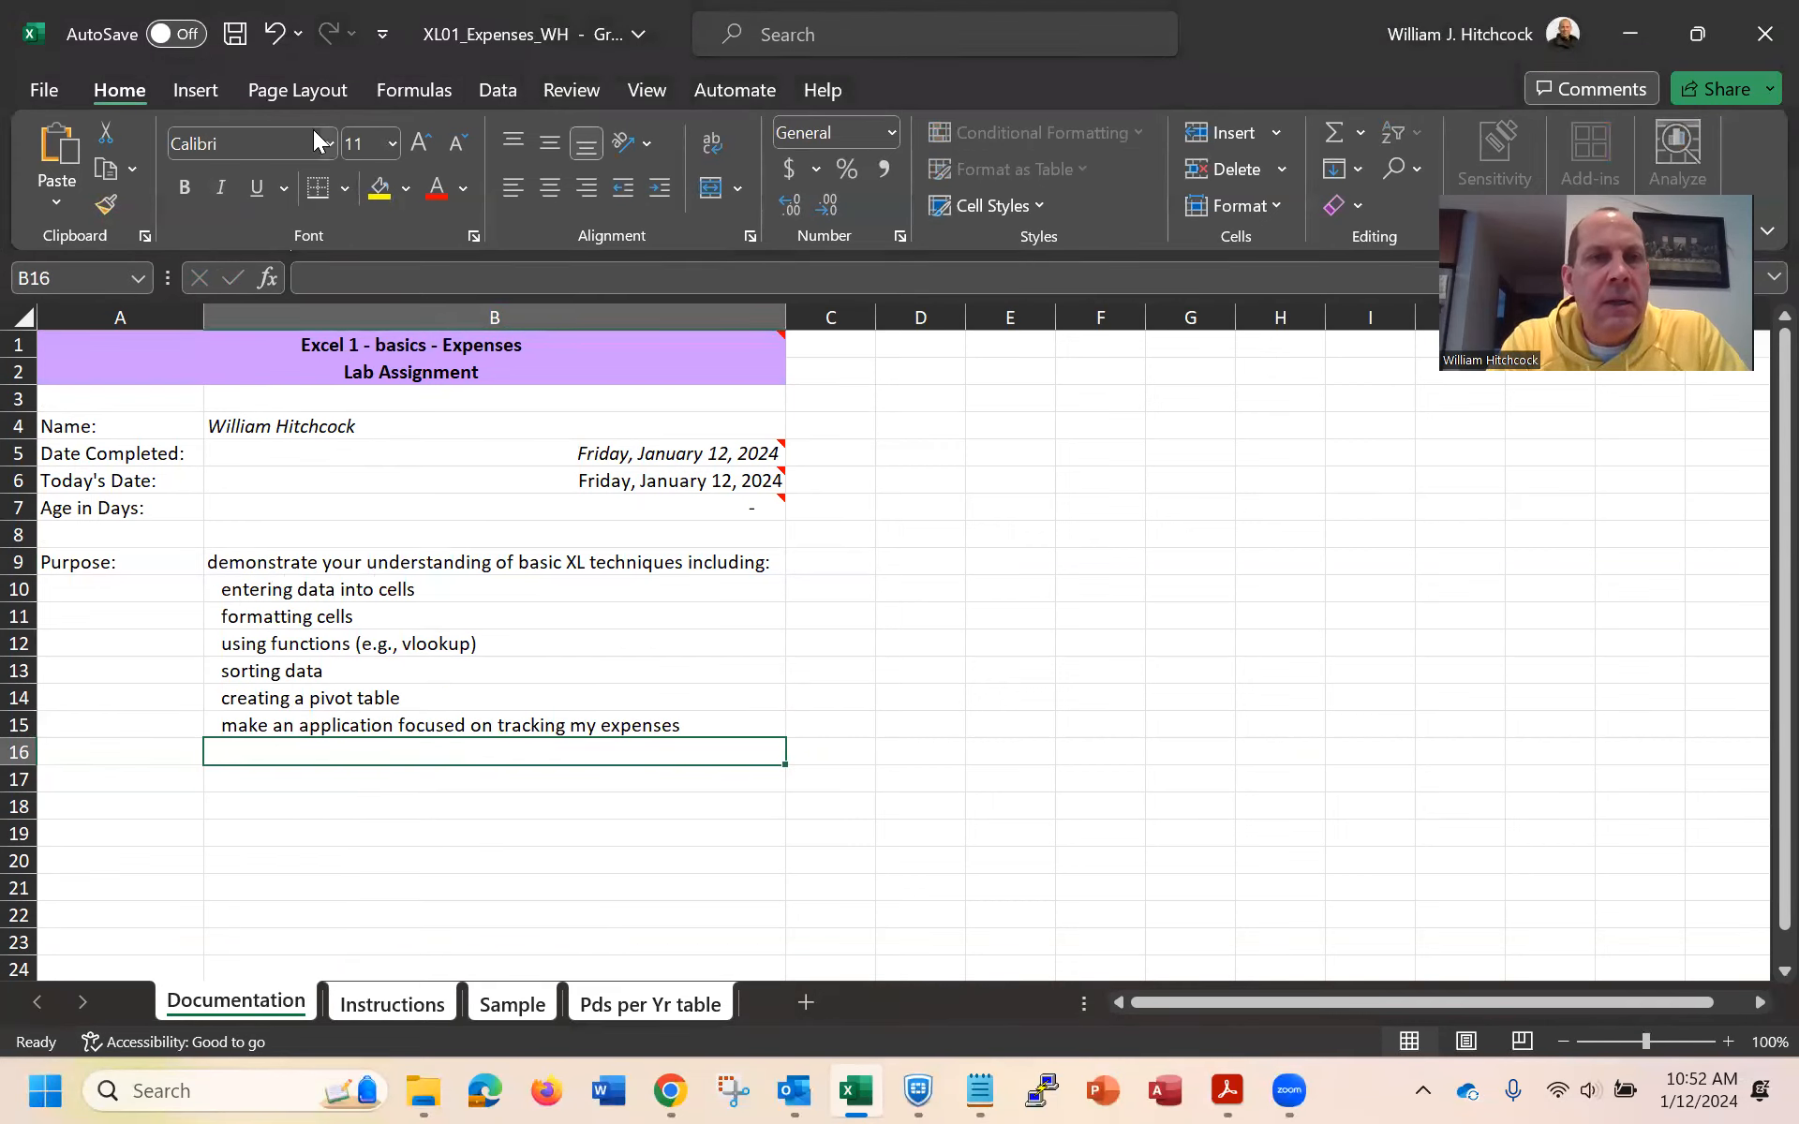
click(285, 87)
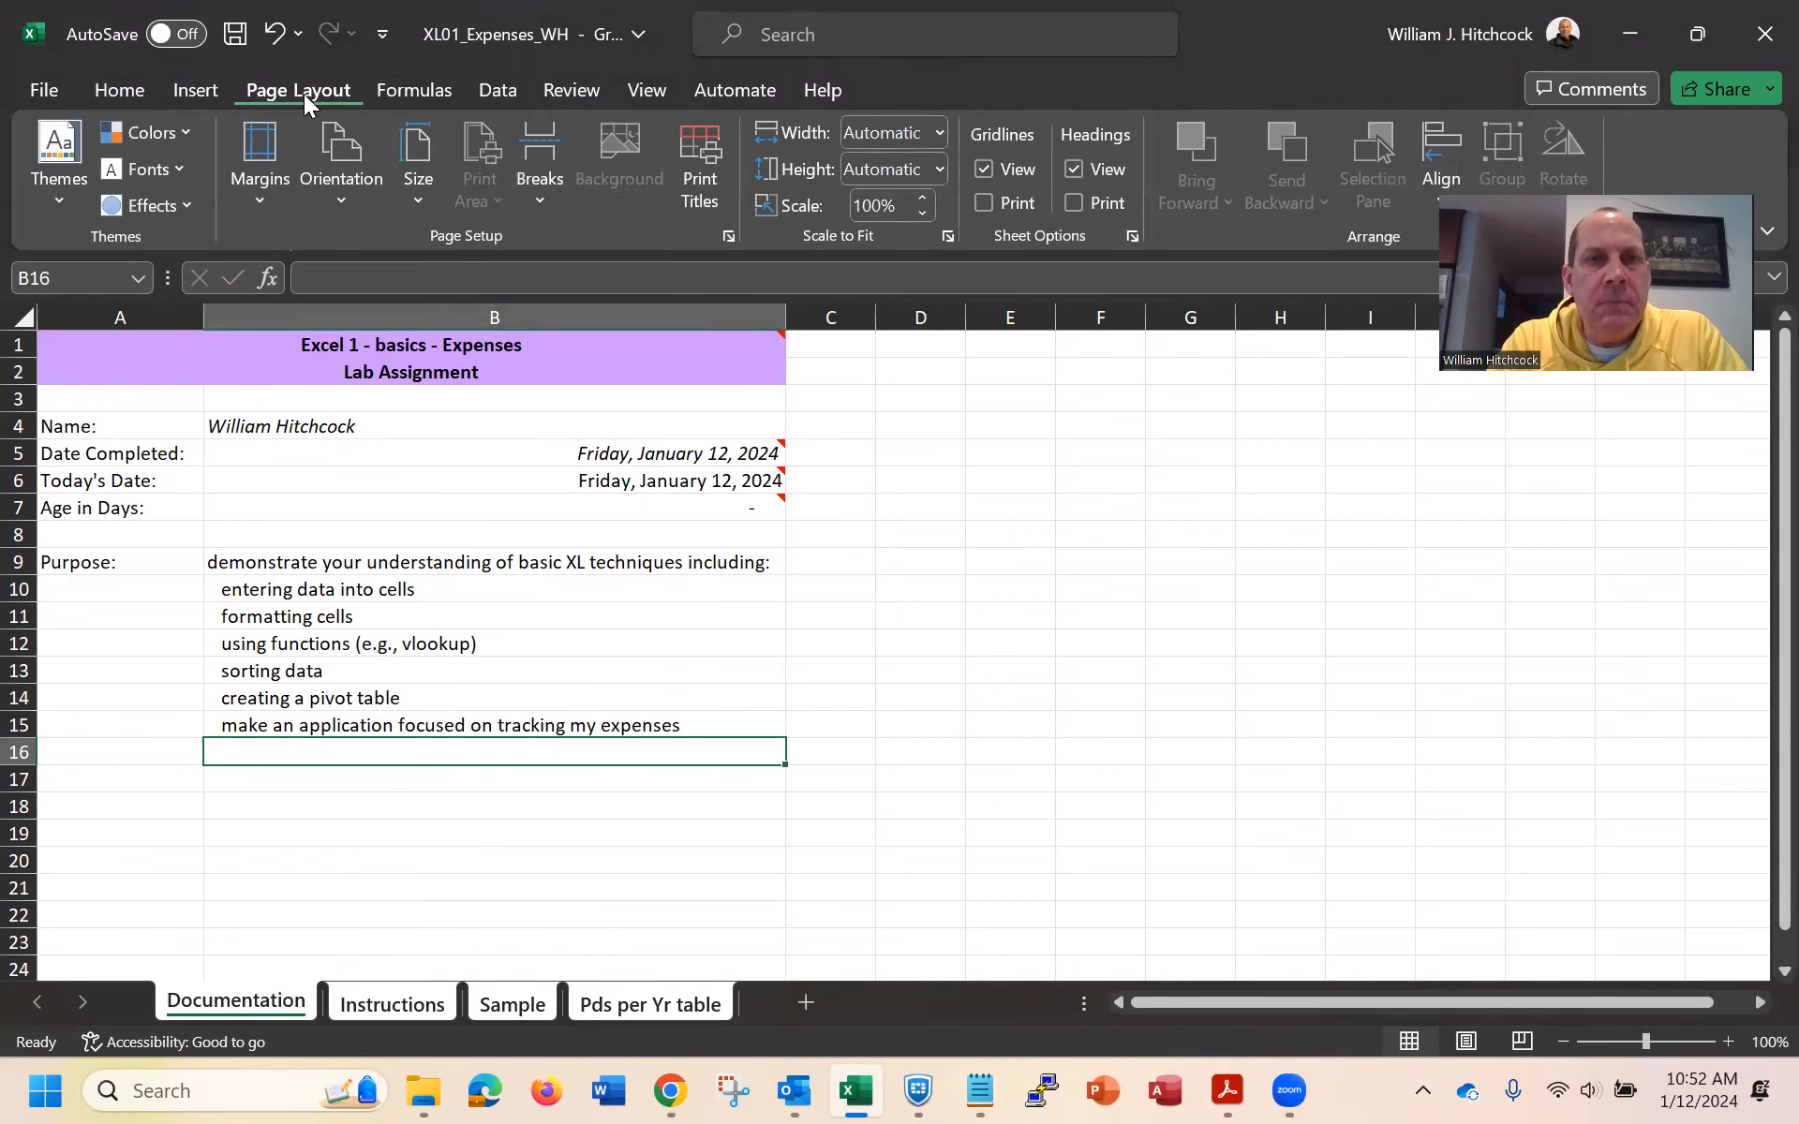
click(700, 166)
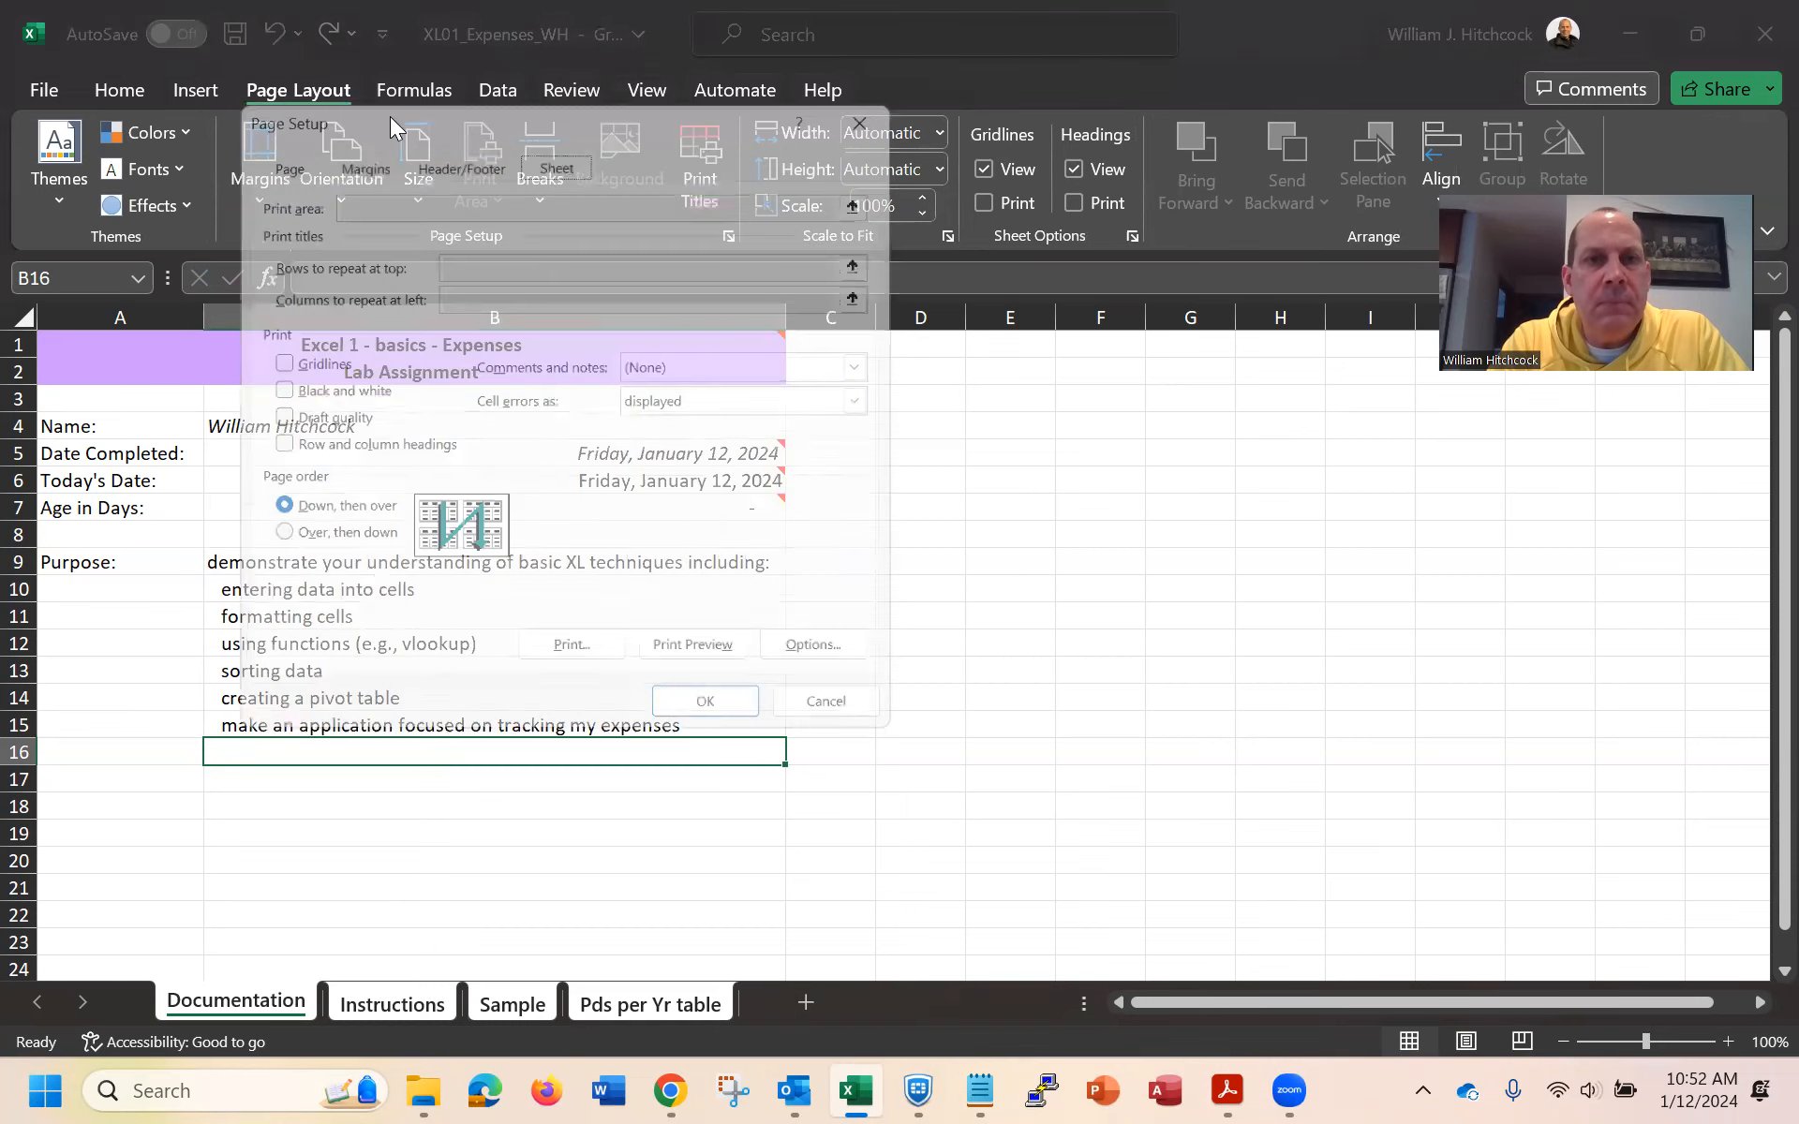
click(453, 147)
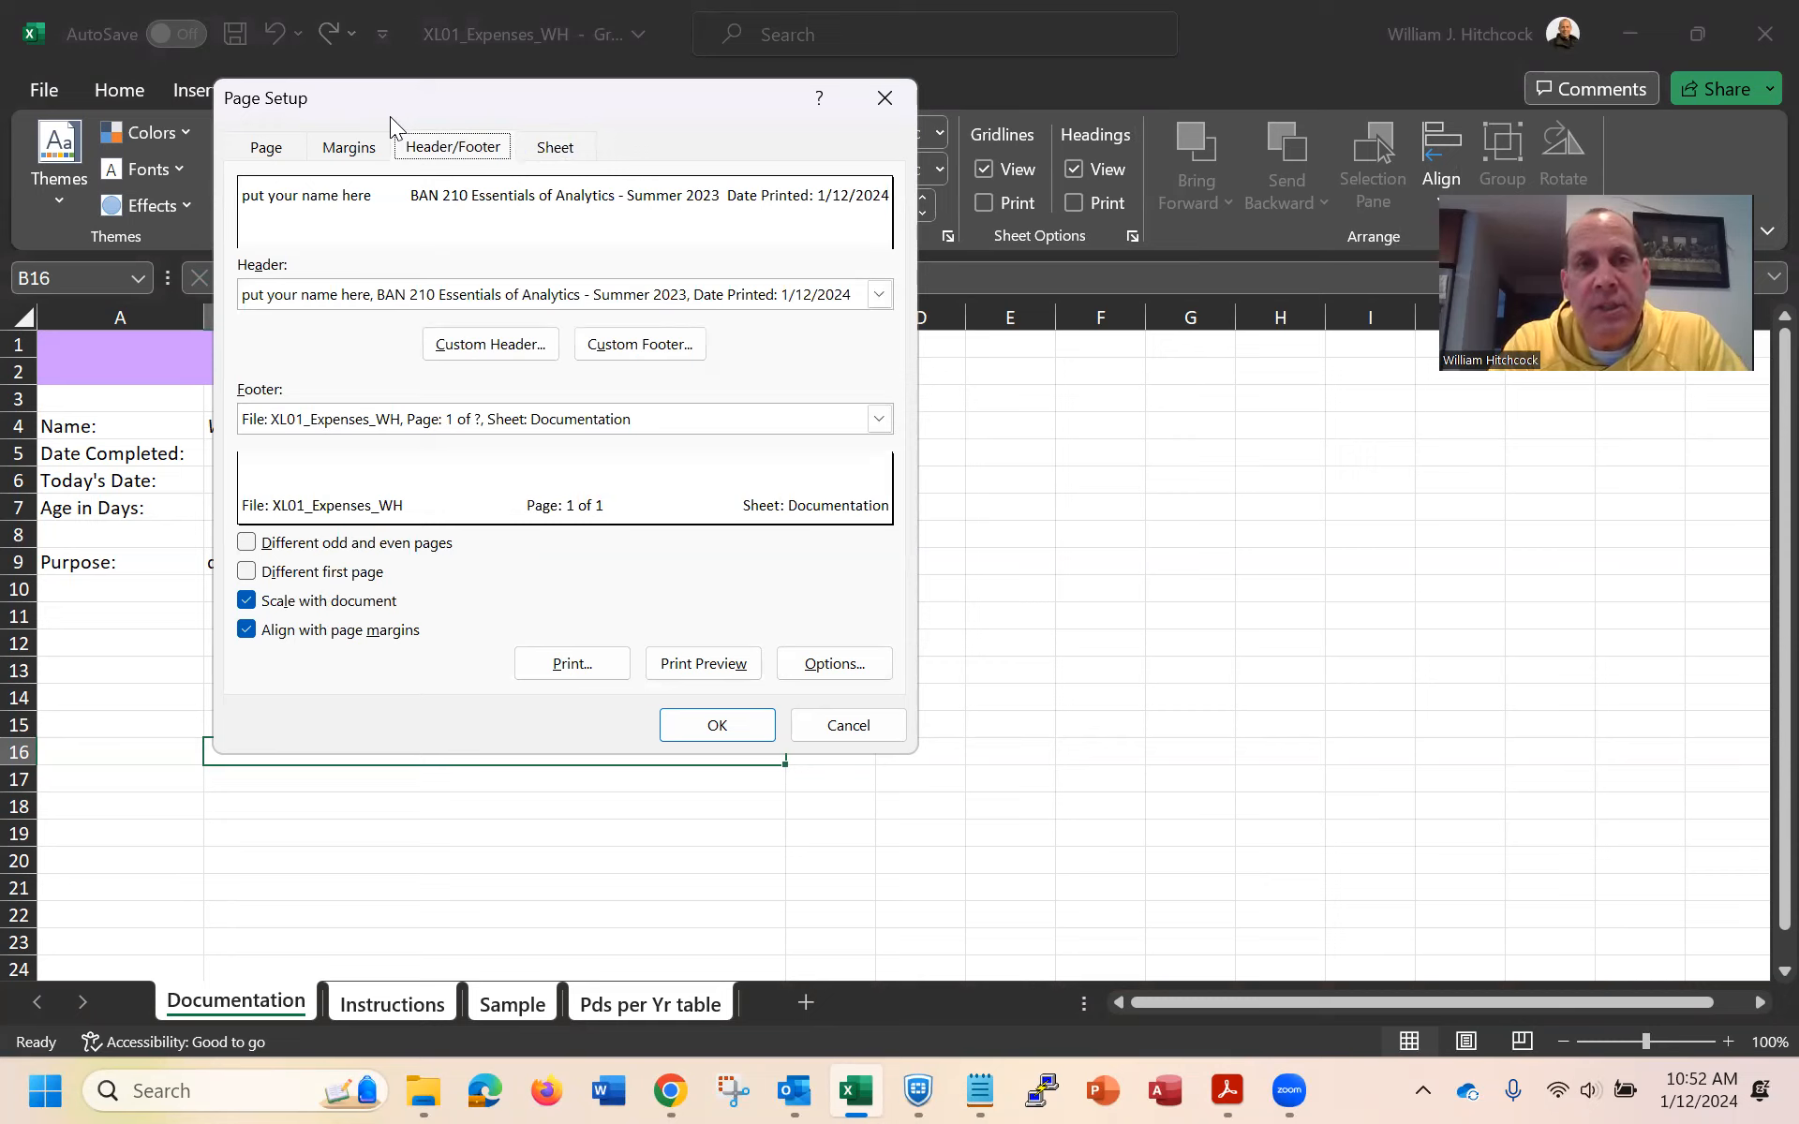
Replace the name placeholder in the custom header's left section with the author's full name
click(493, 343)
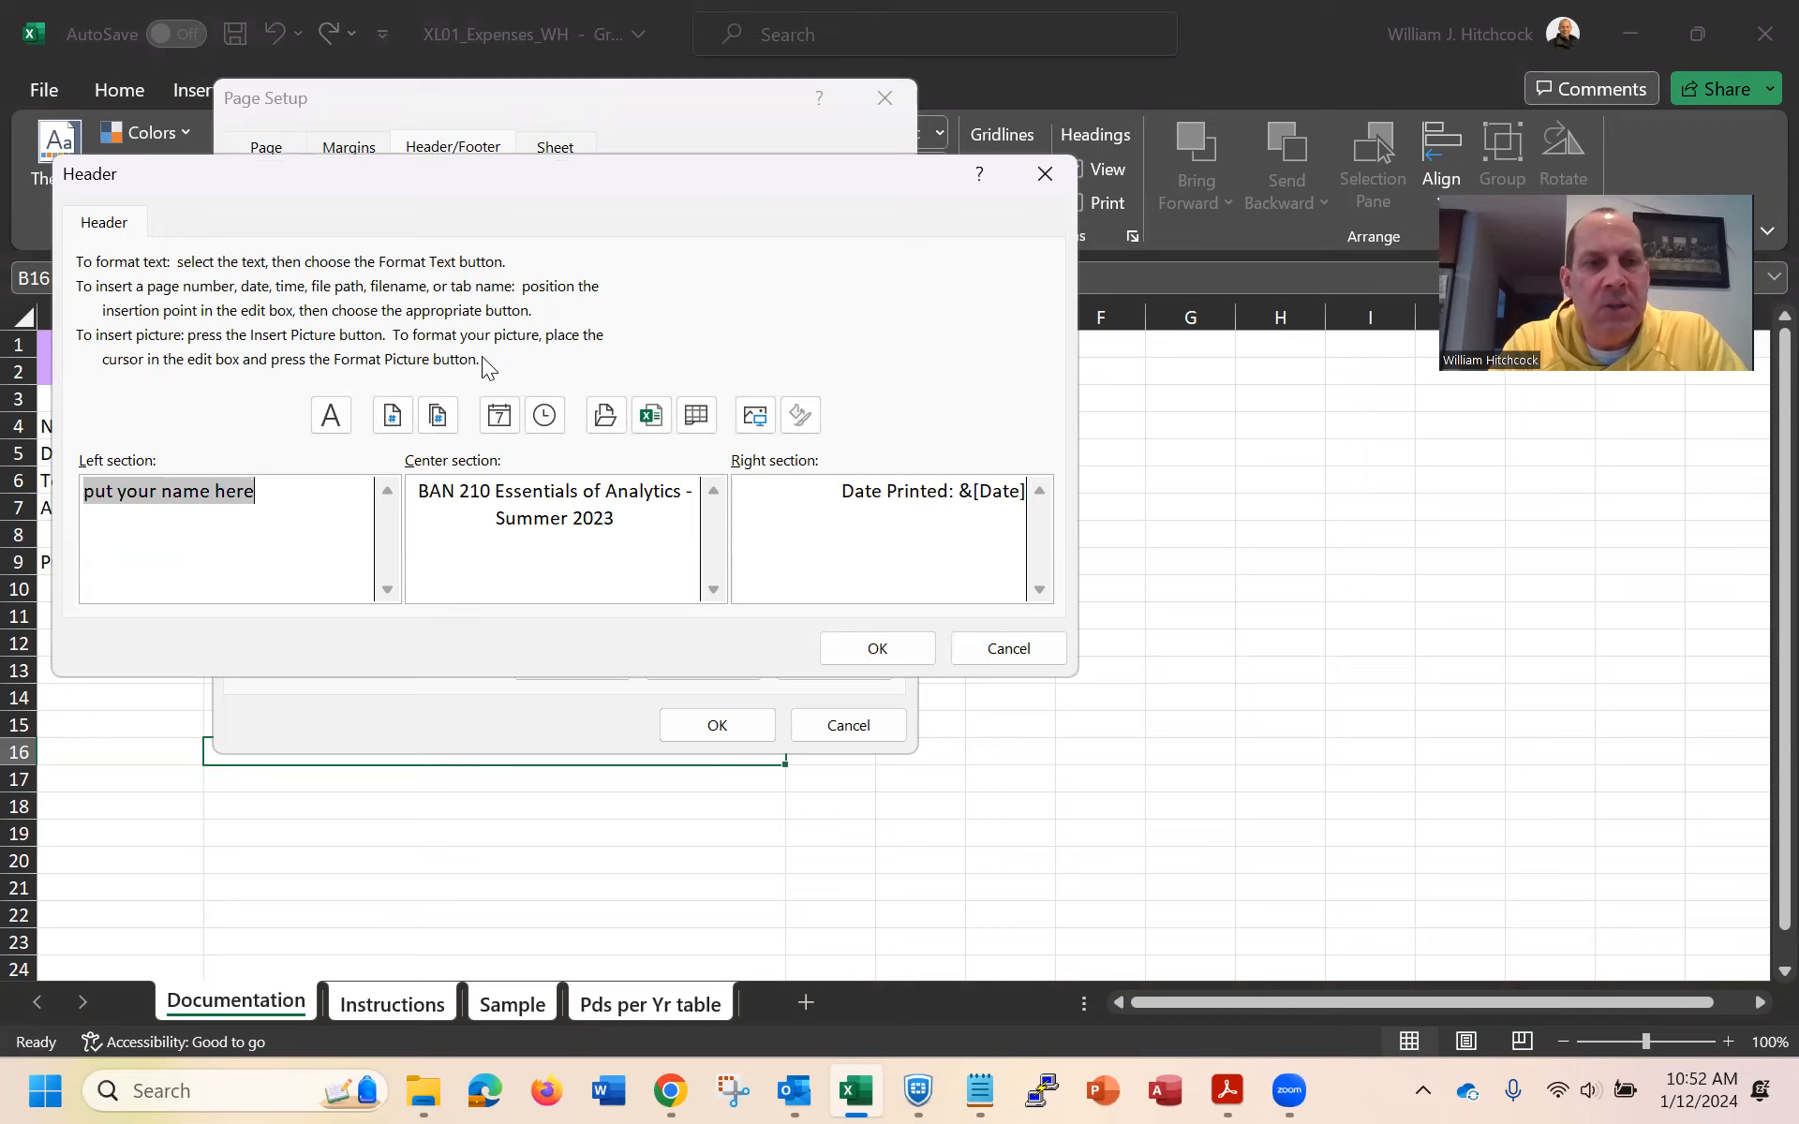
text(William Hit;c)
key(BackSpace)
key(BackSpace)
text(chcock)
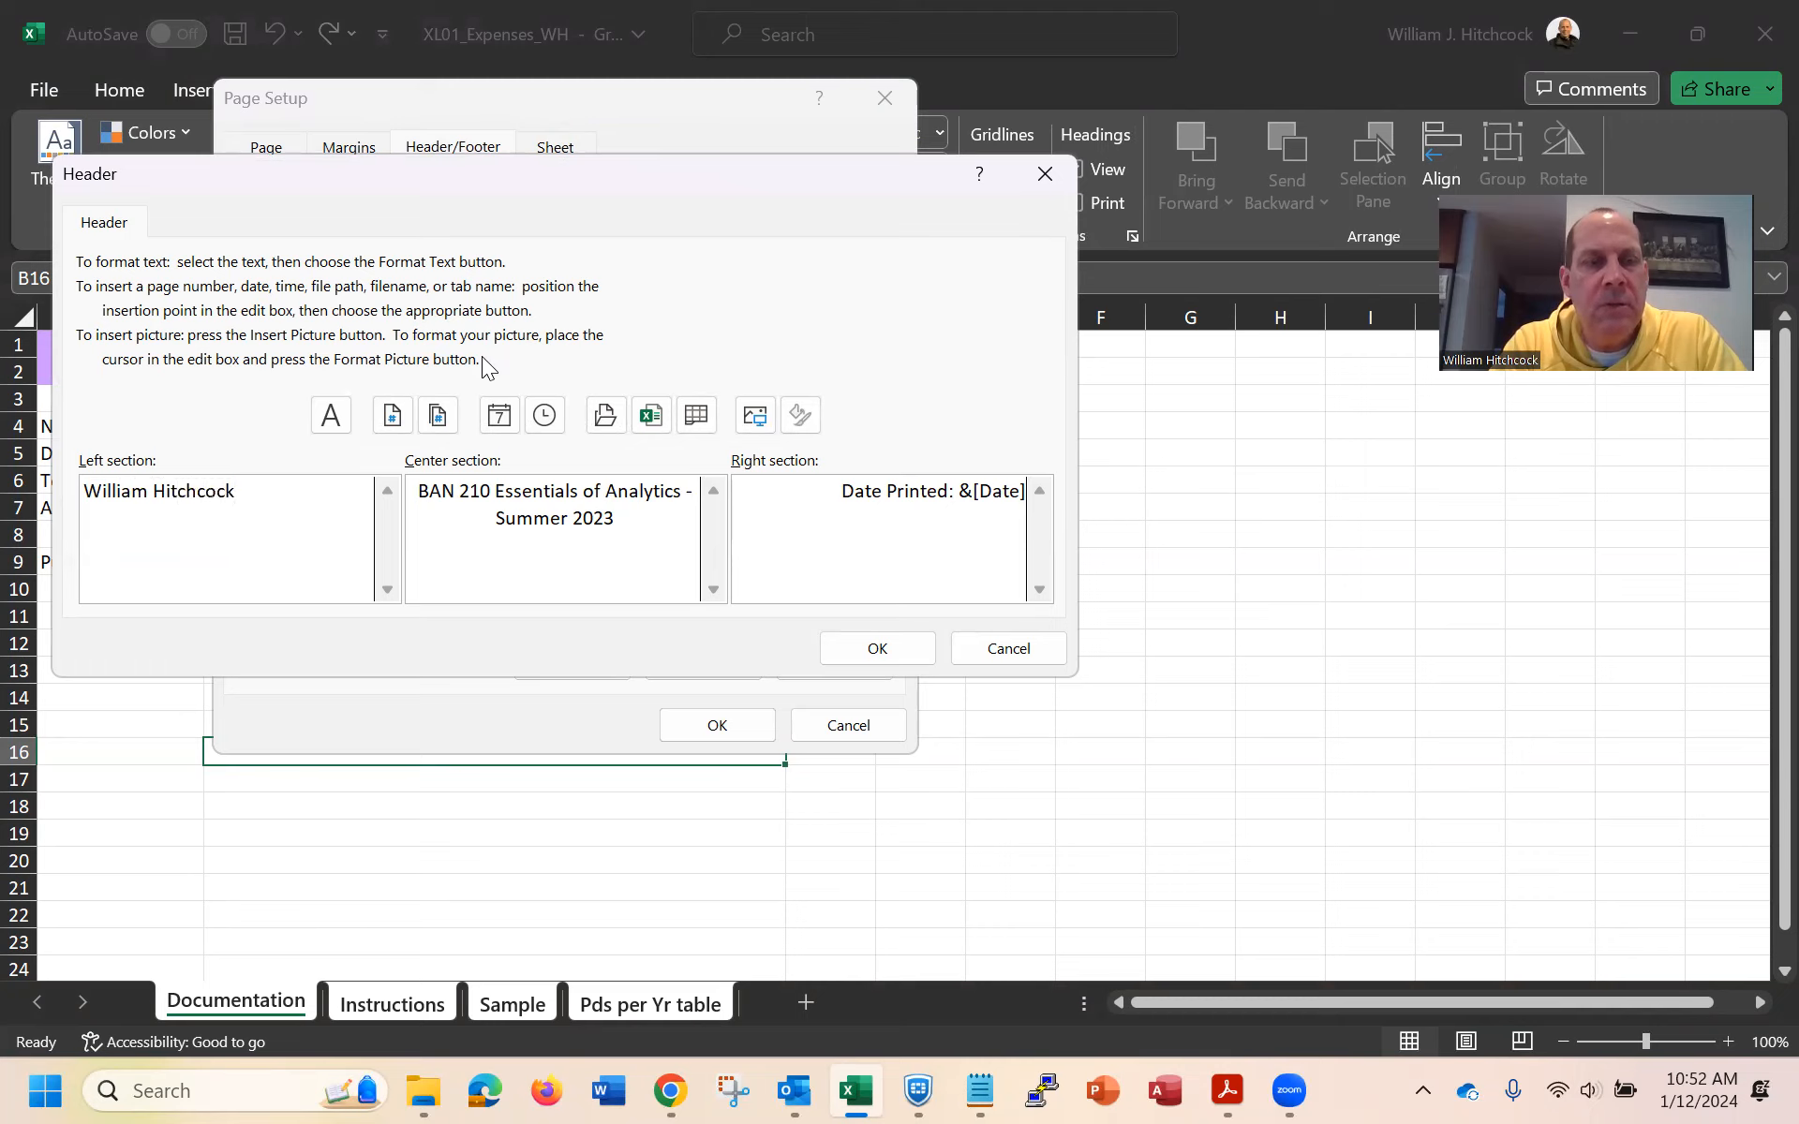
Change the term in the custom header's center section to Spring 2024 and accept the header
key(Tab)
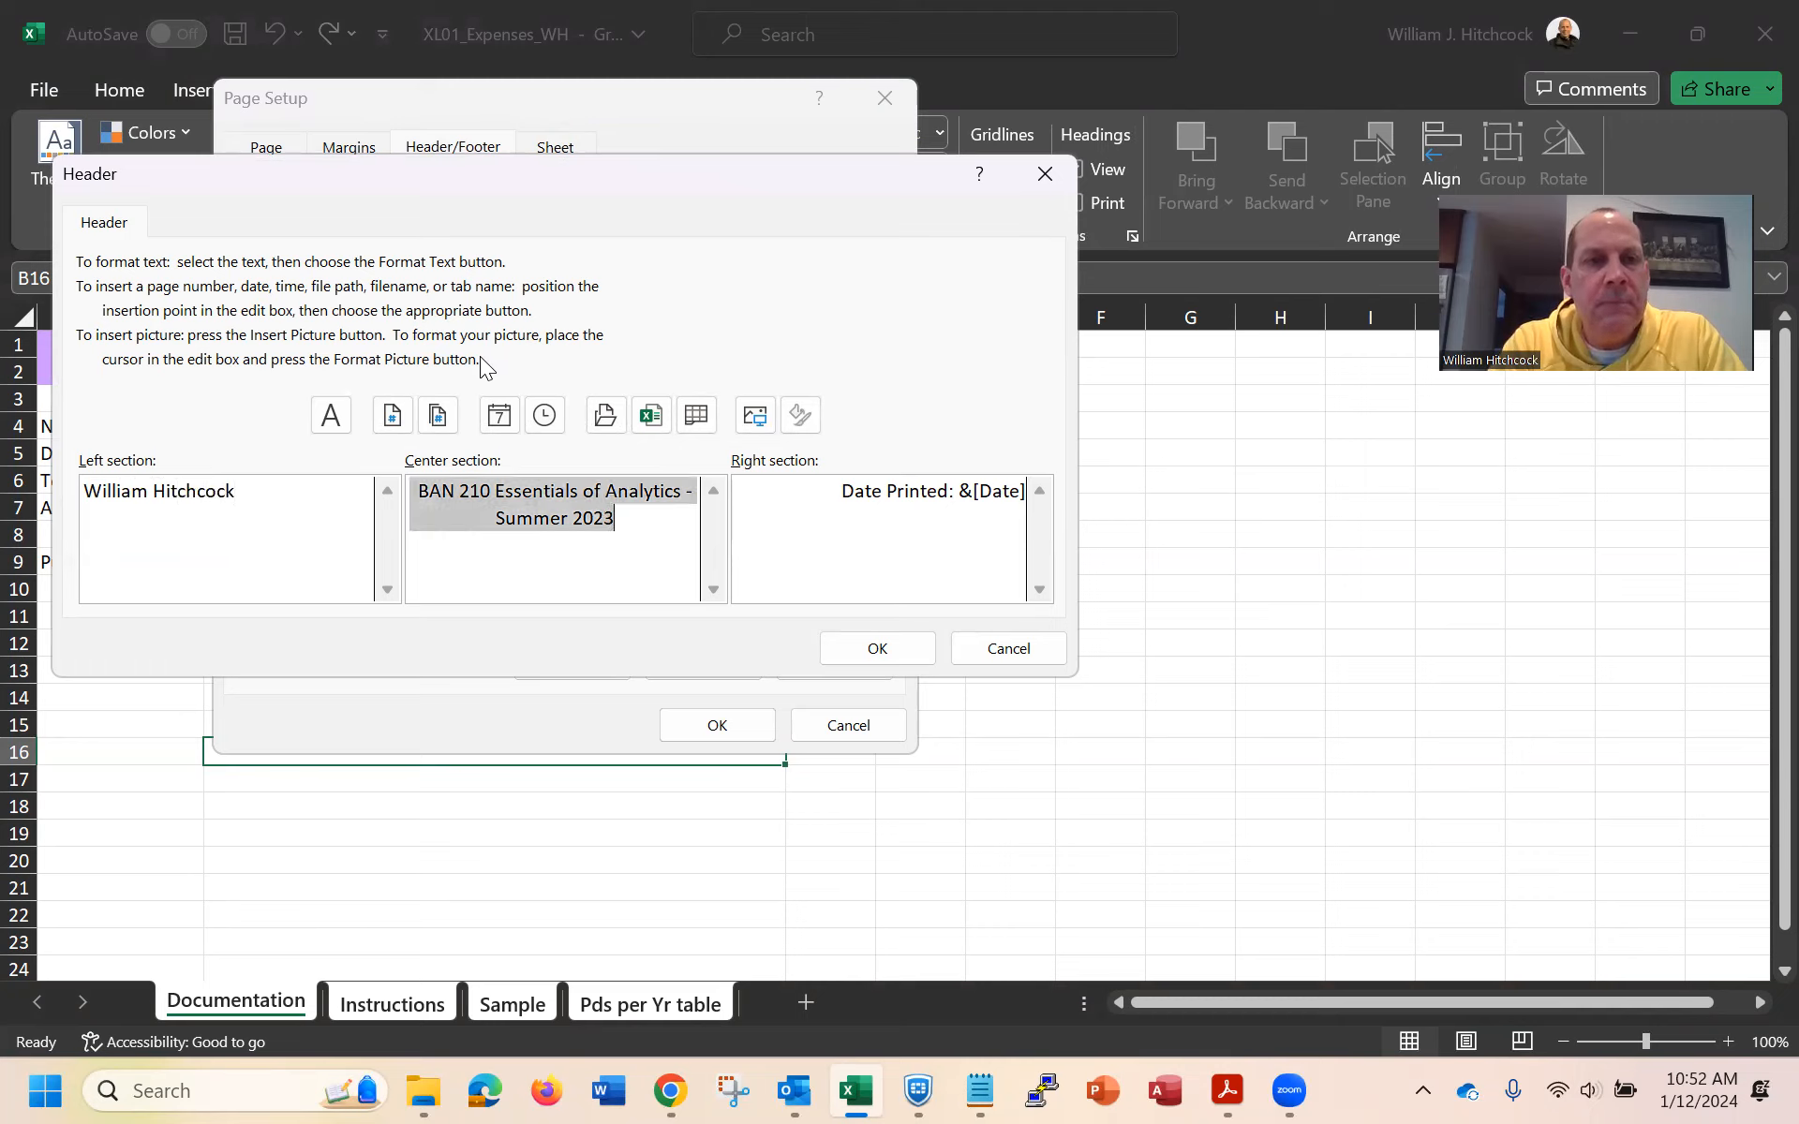
click(565, 519)
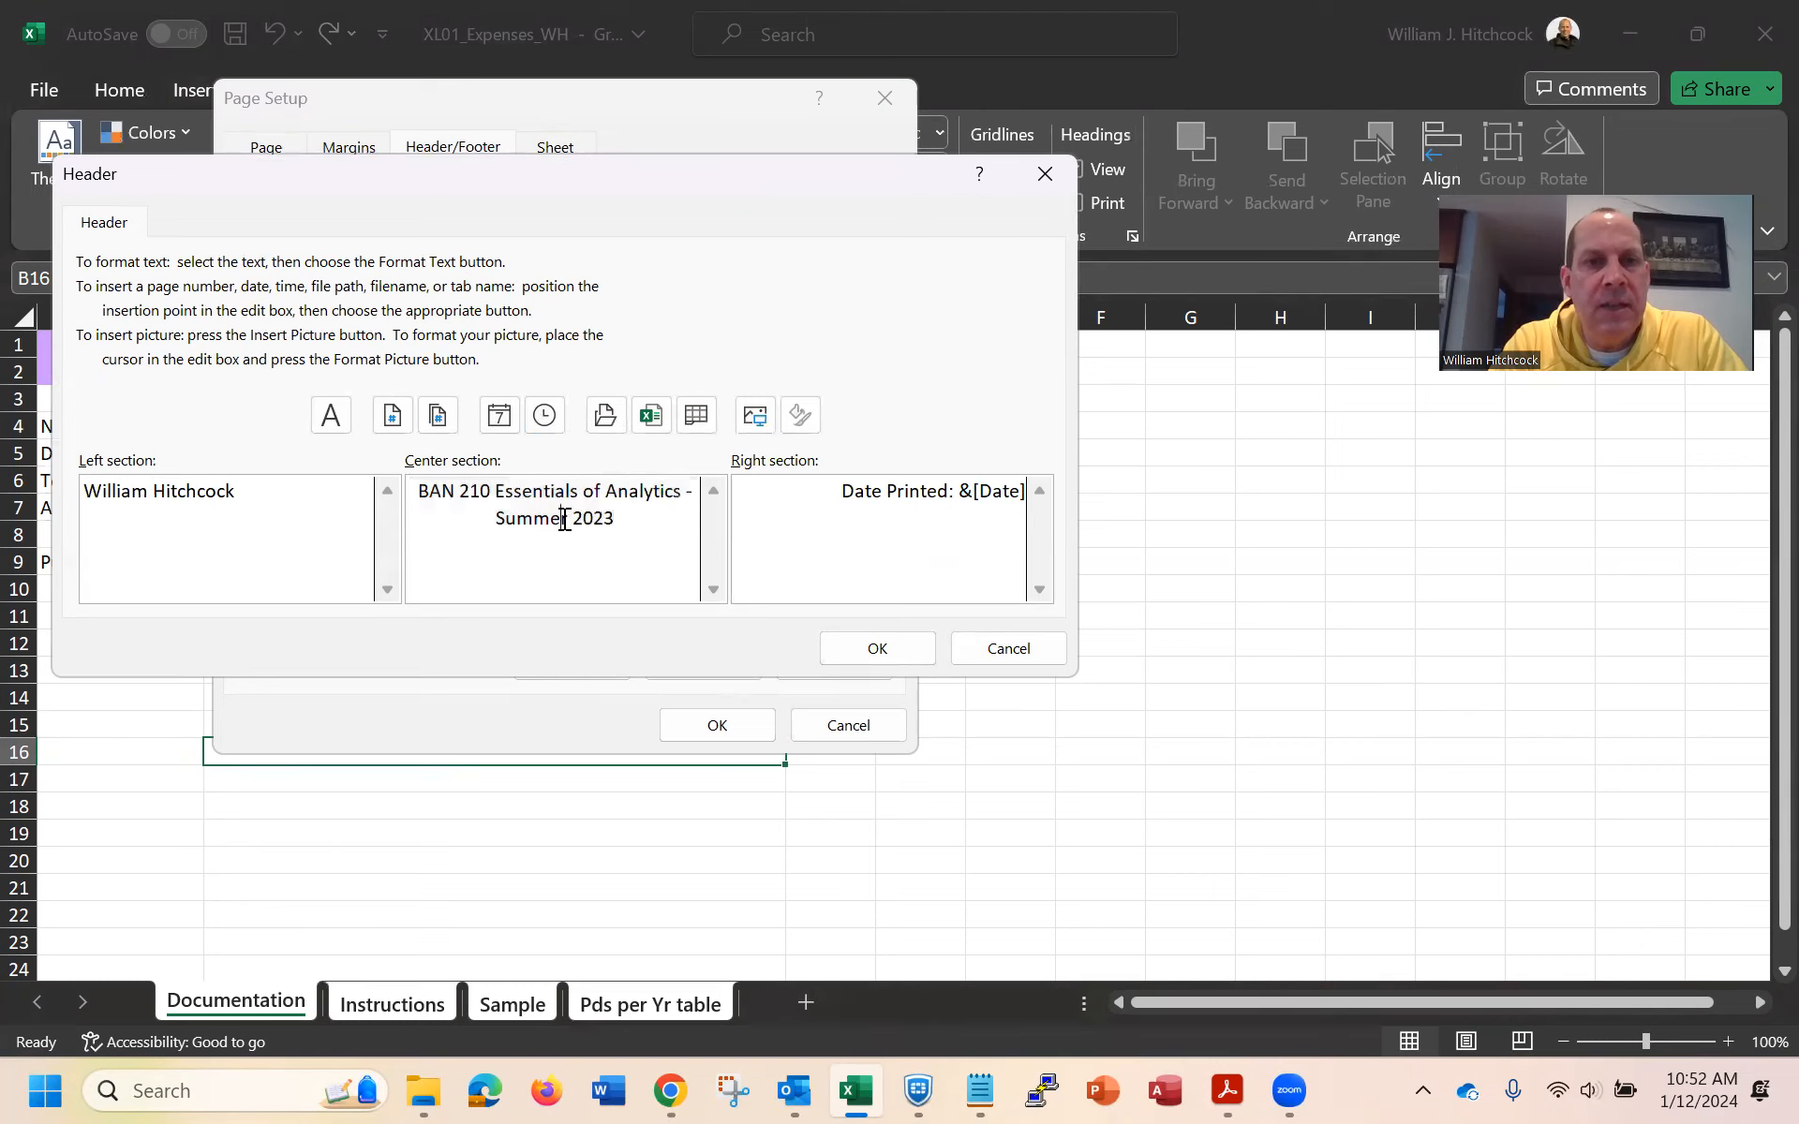
key(BackSpace)
key(BackSpace)
key(BackSpace)
key(BackSpace)
key(BackSpace)
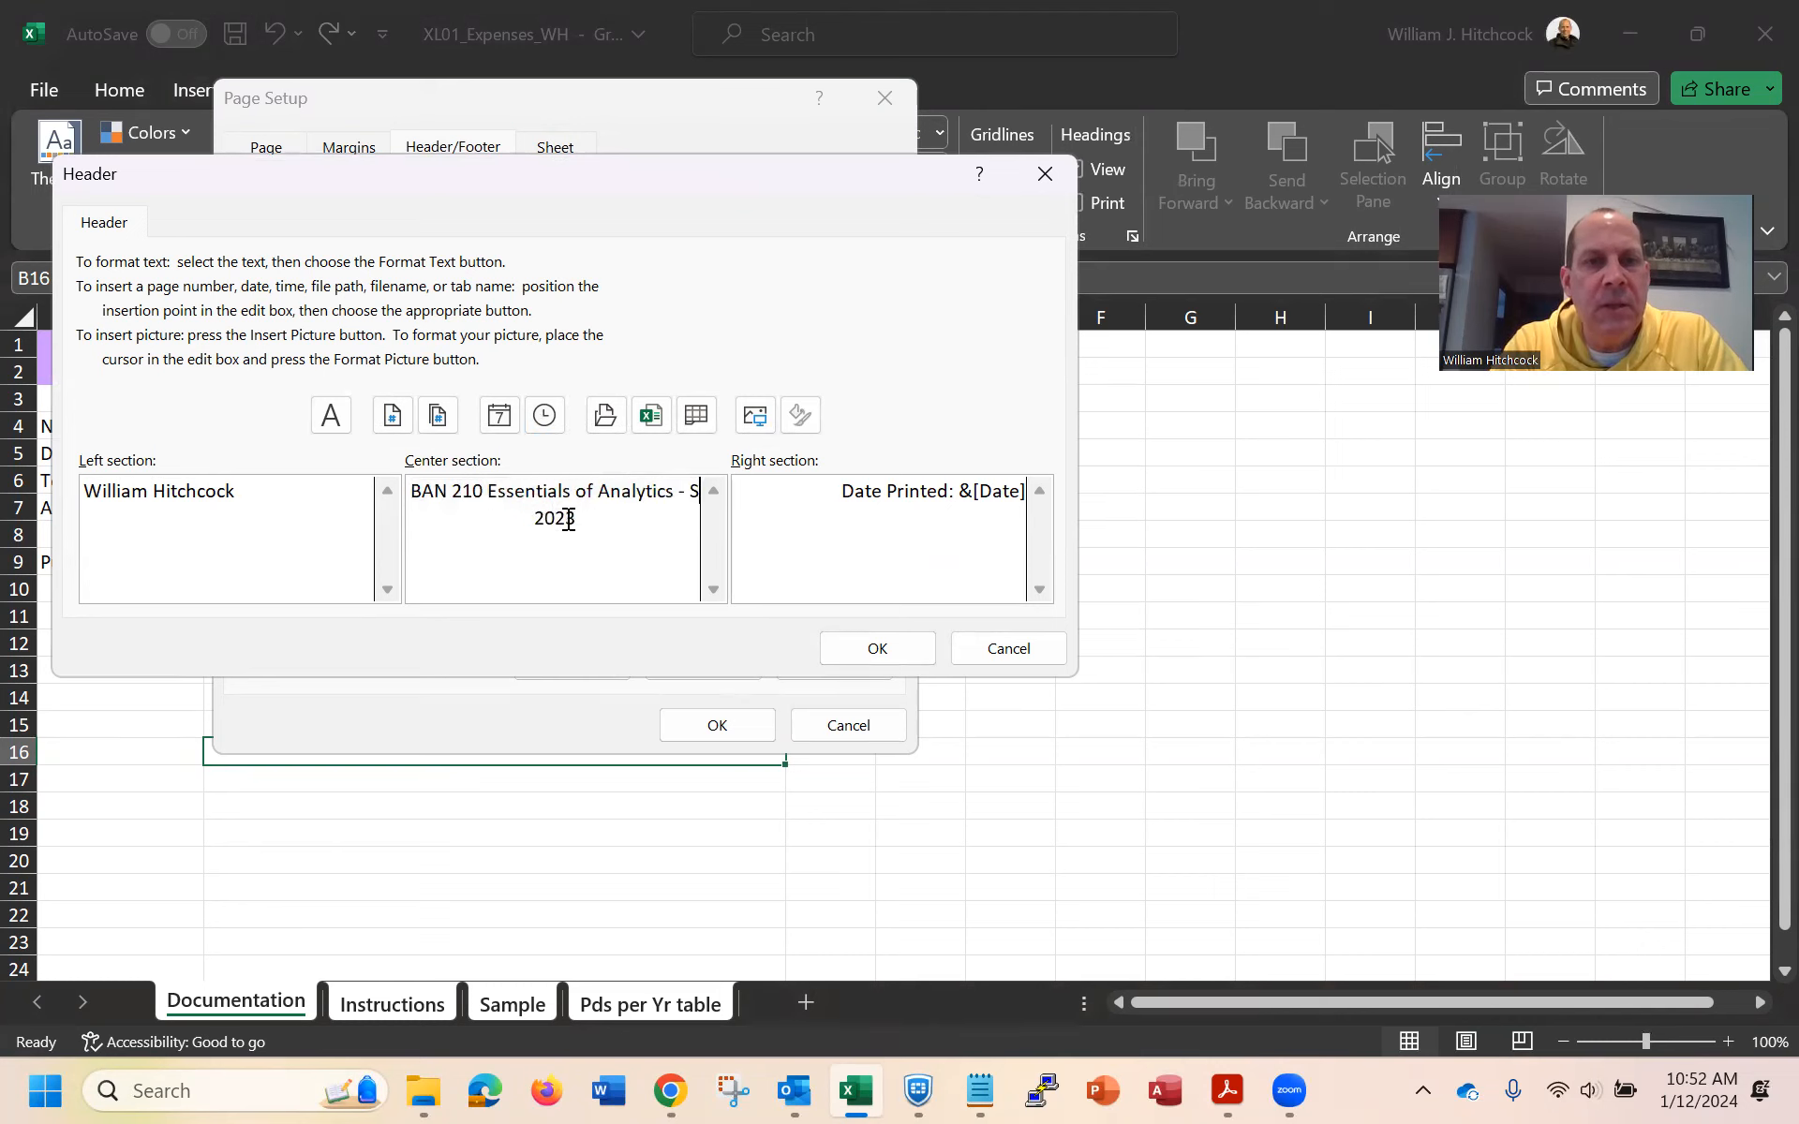
text(pring)
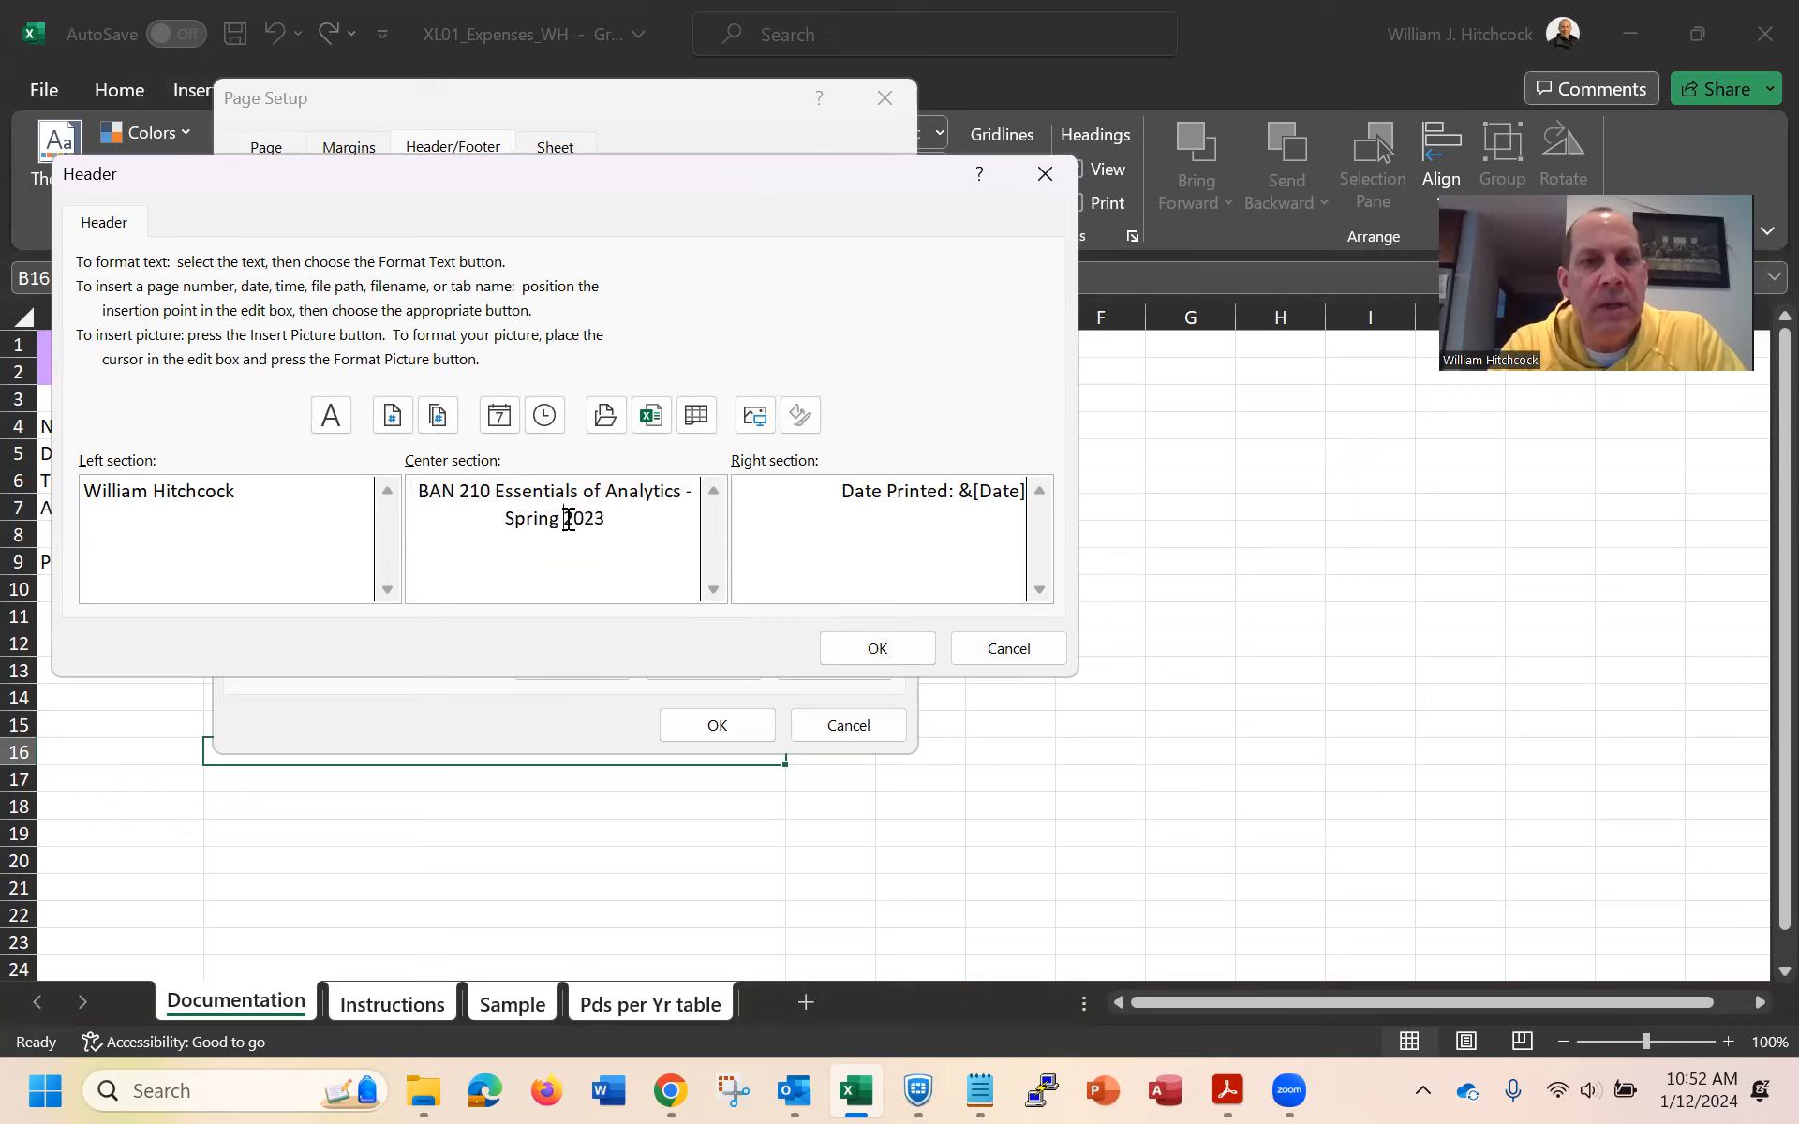
key(shift+End)
text(4)
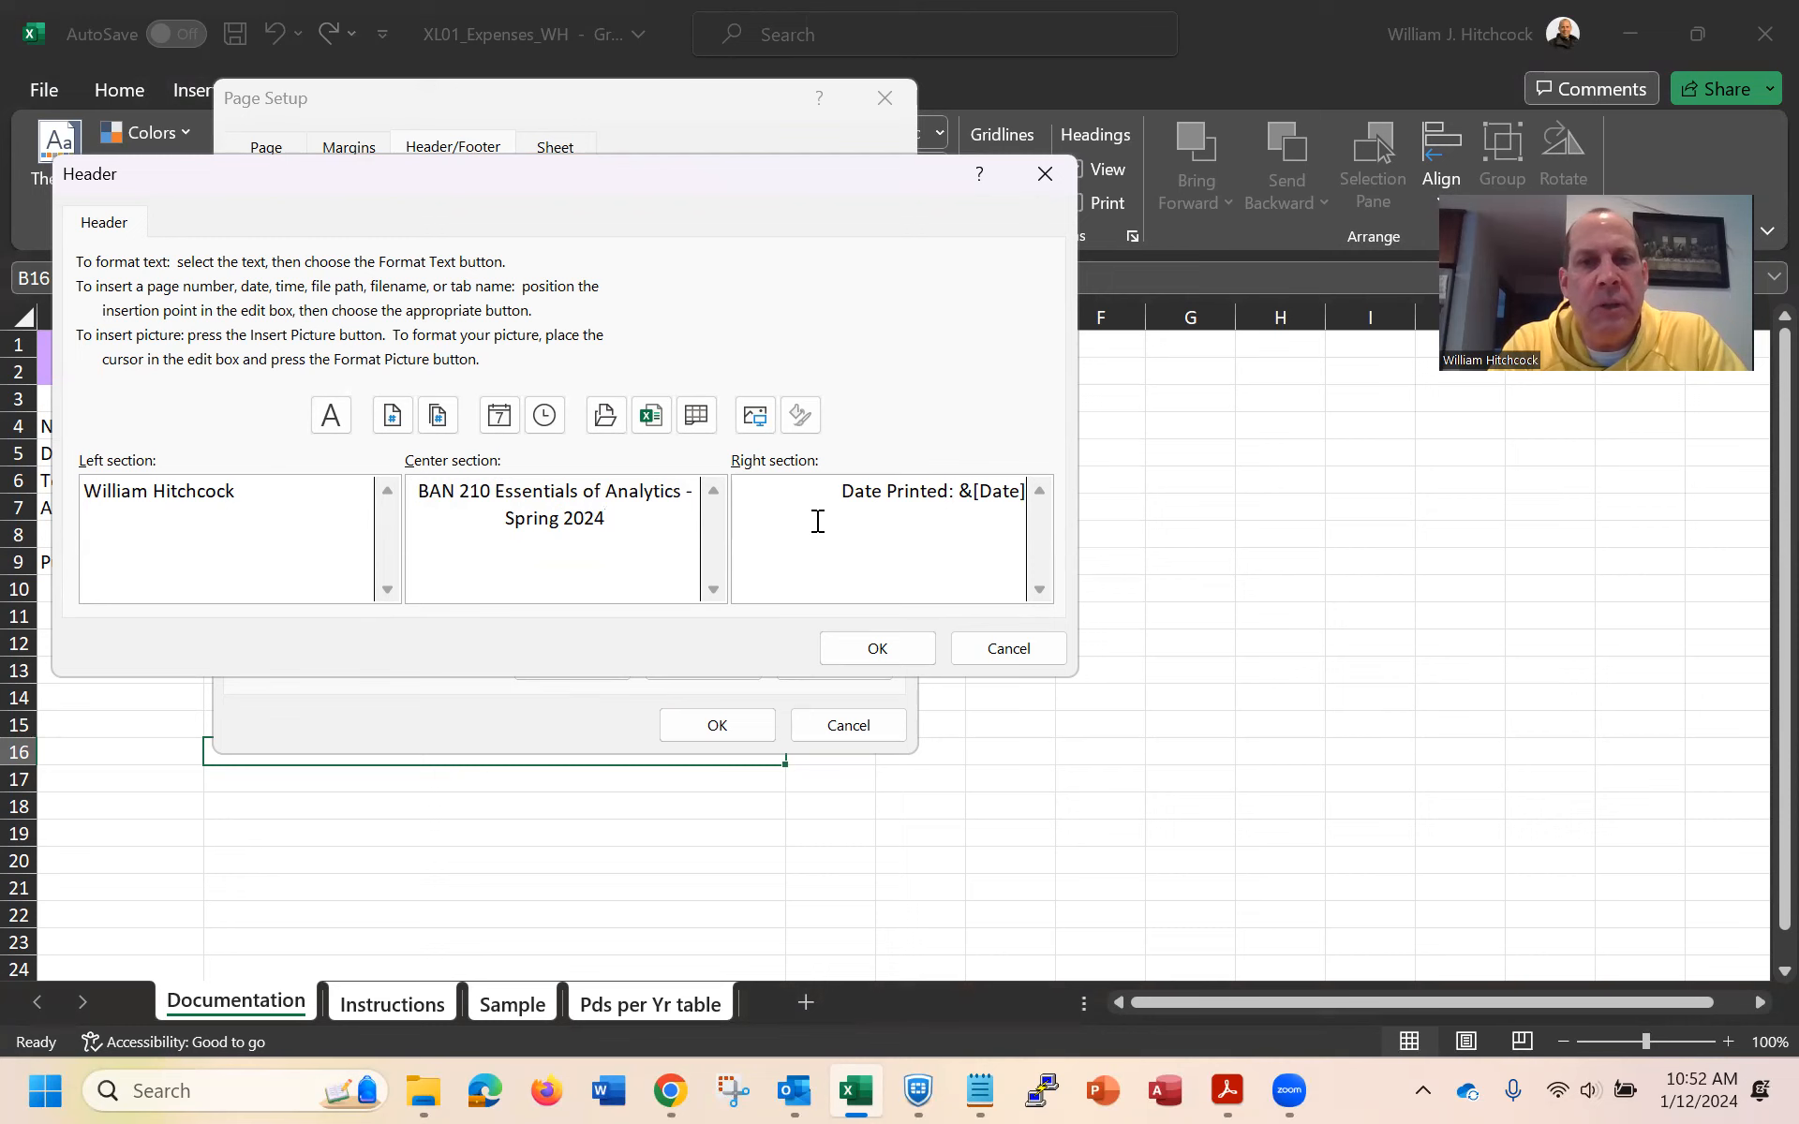
click(877, 646)
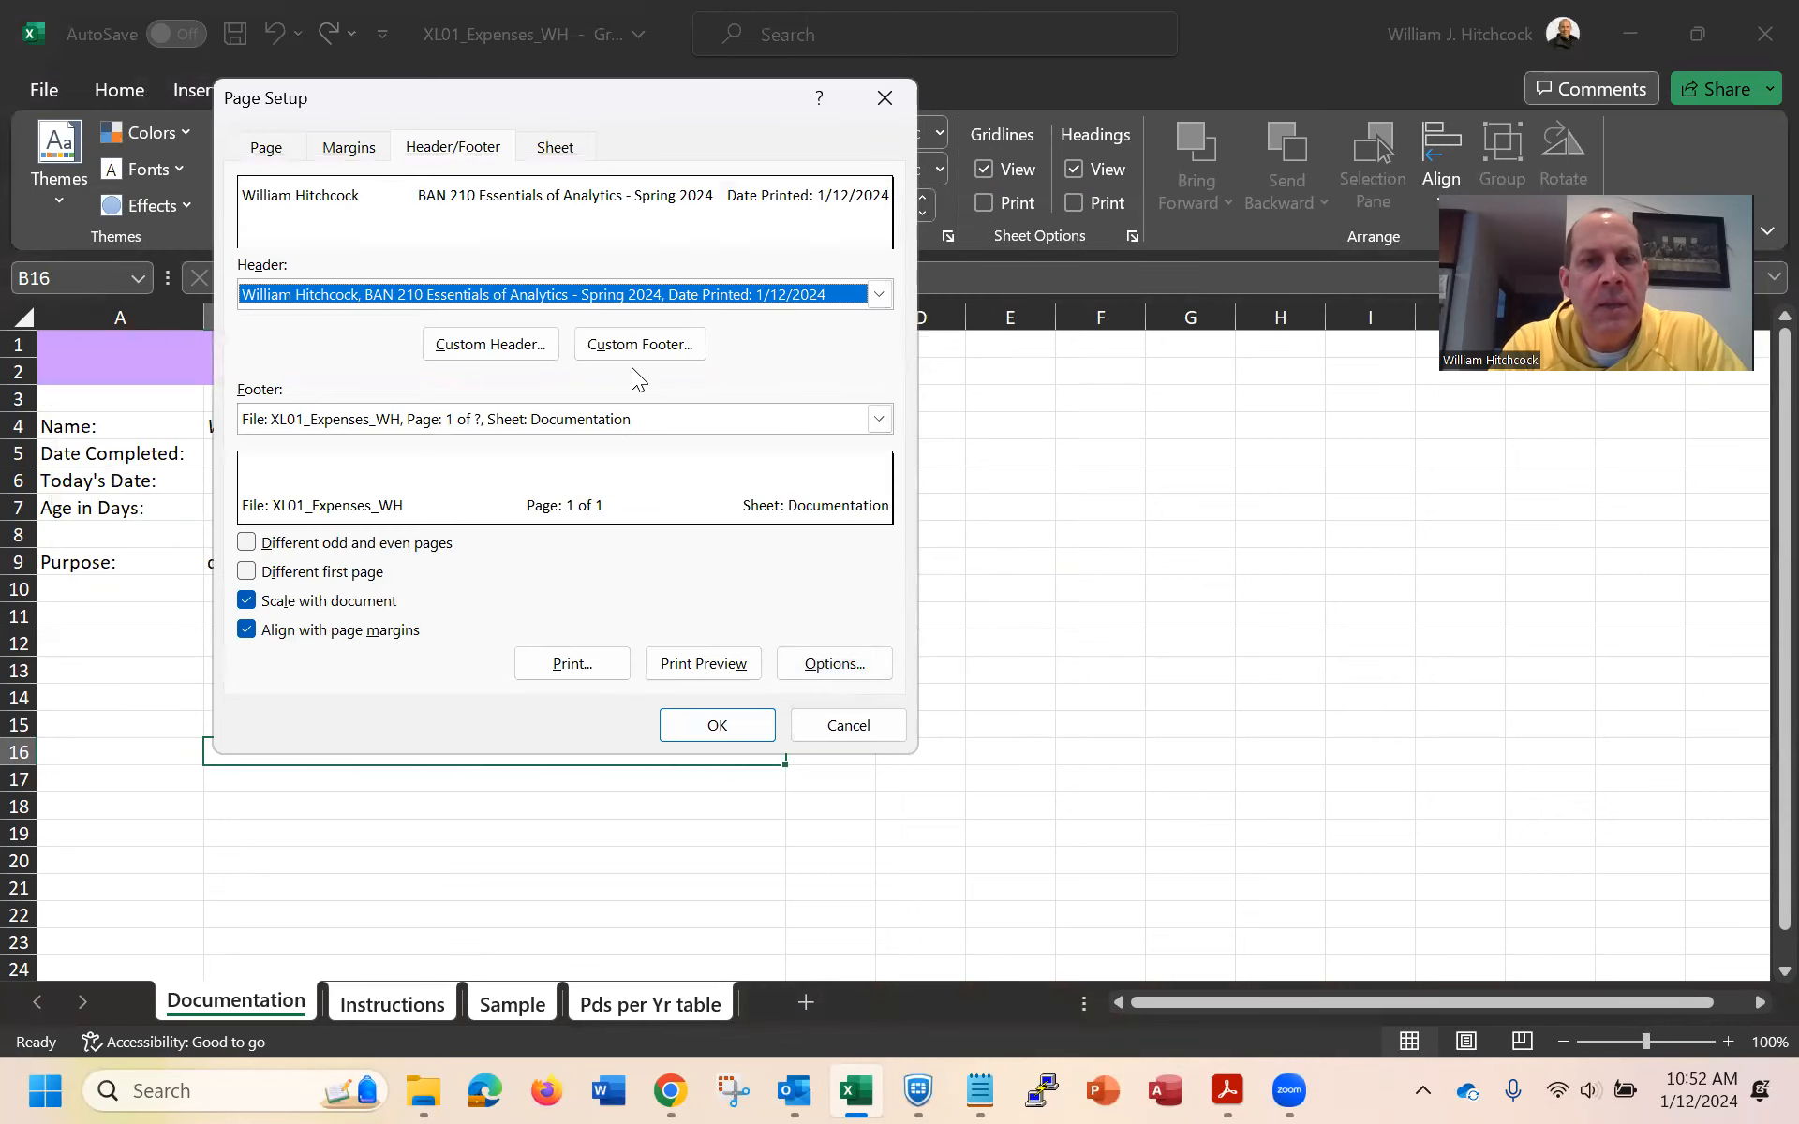
Review the three sections of the custom footer and apply the page setup to the grouped sheets
click(624, 349)
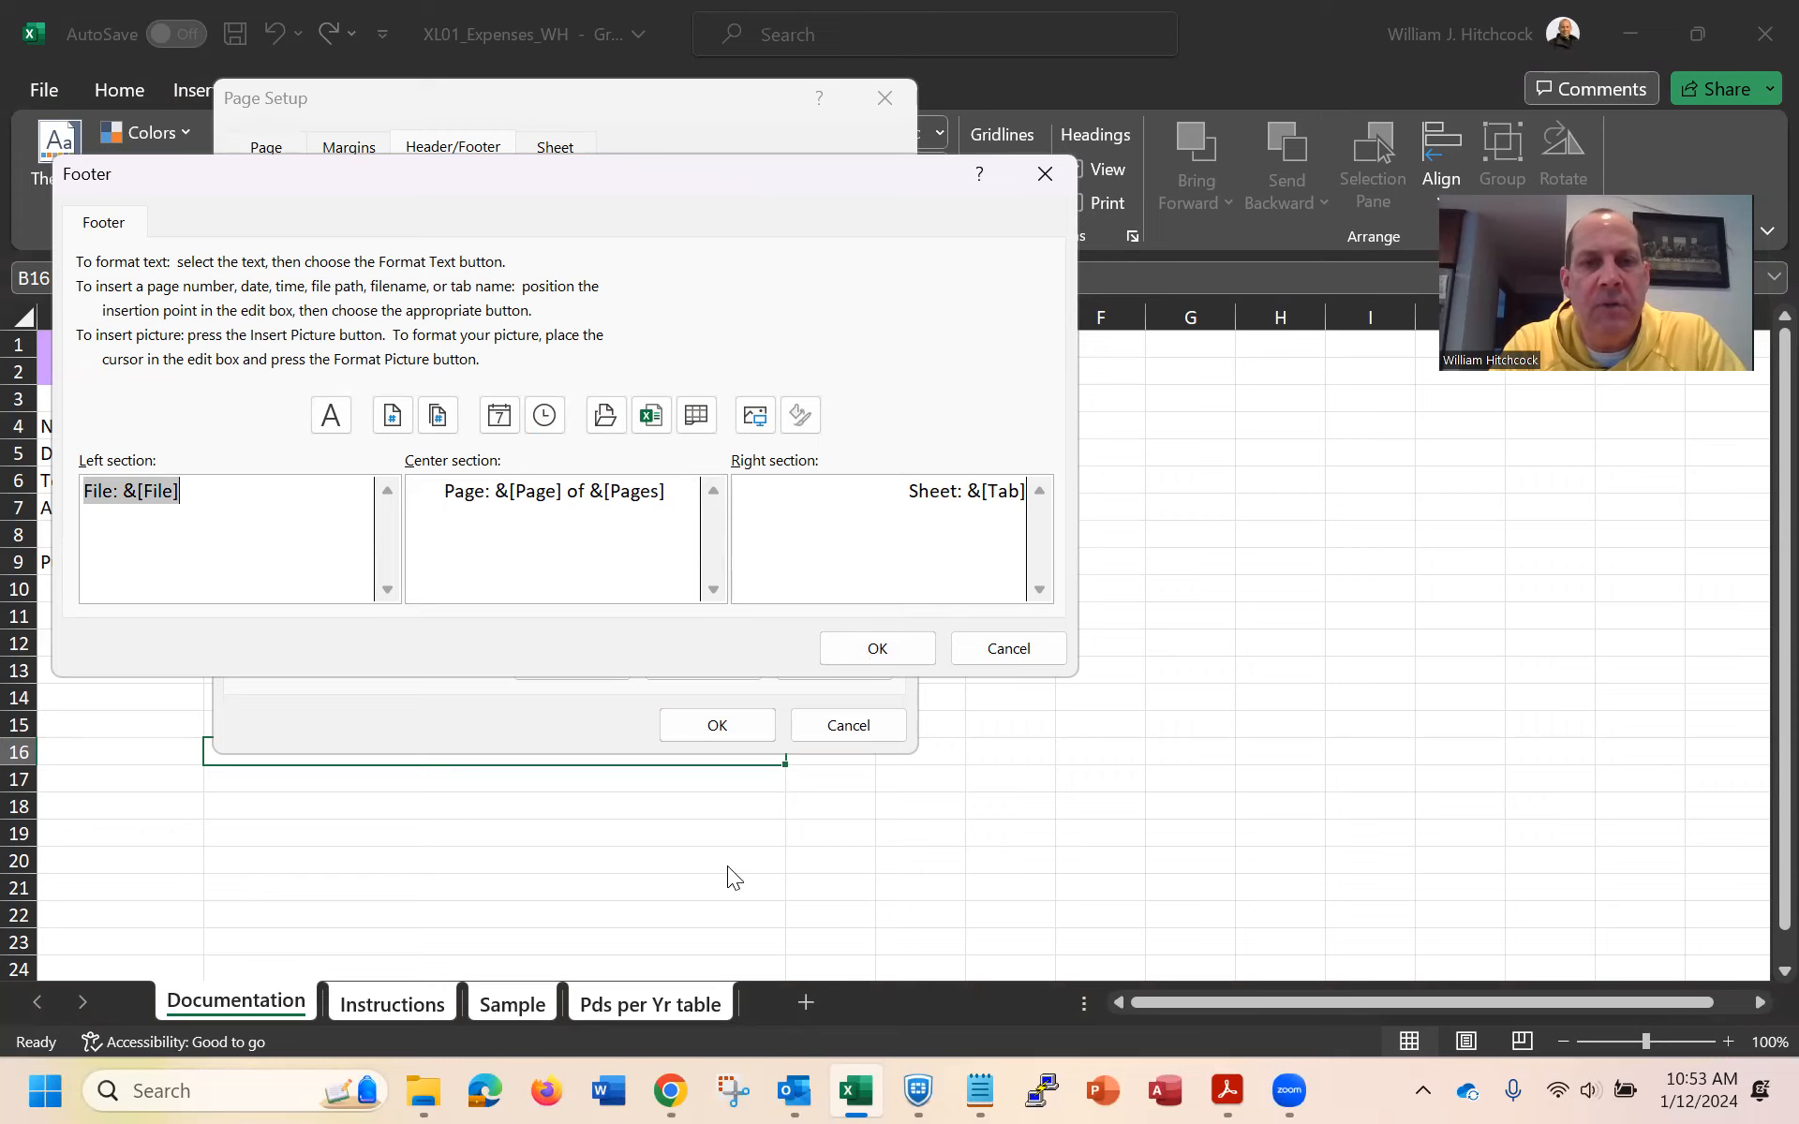
click(877, 648)
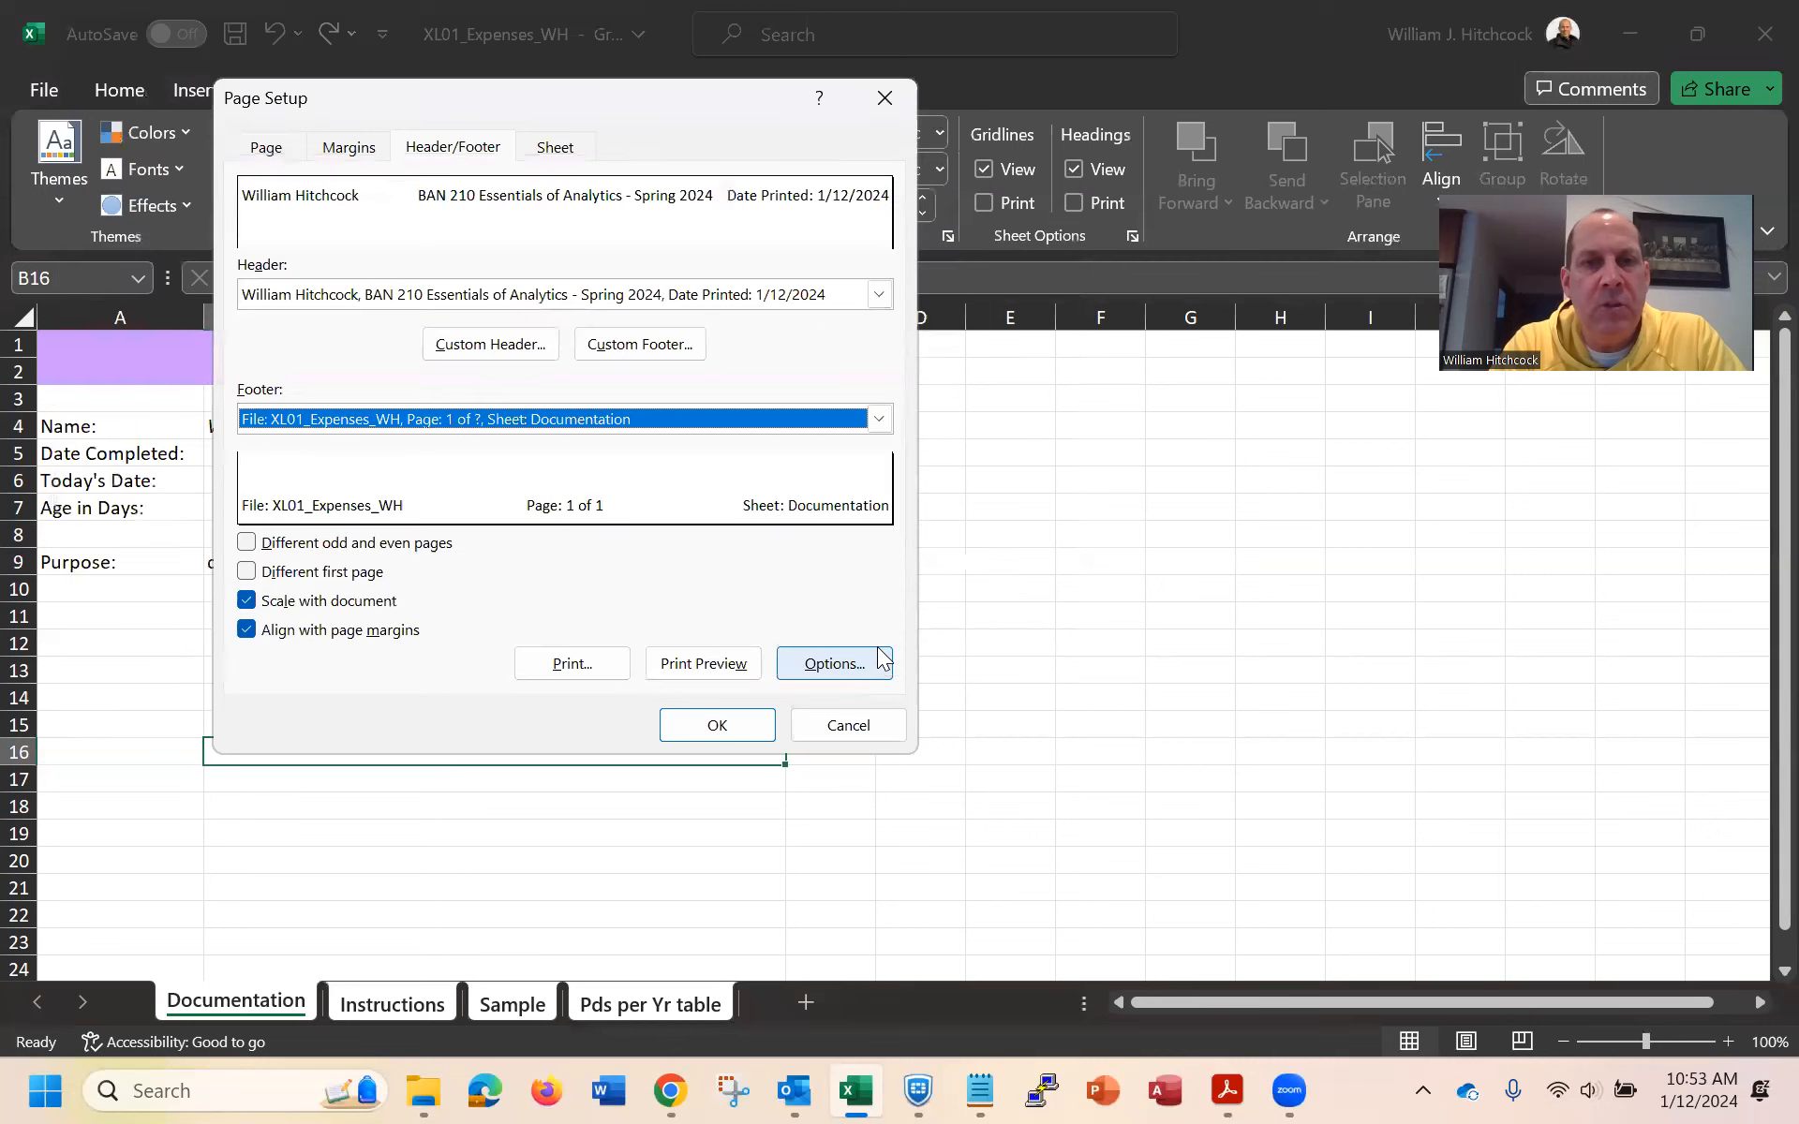
click(699, 728)
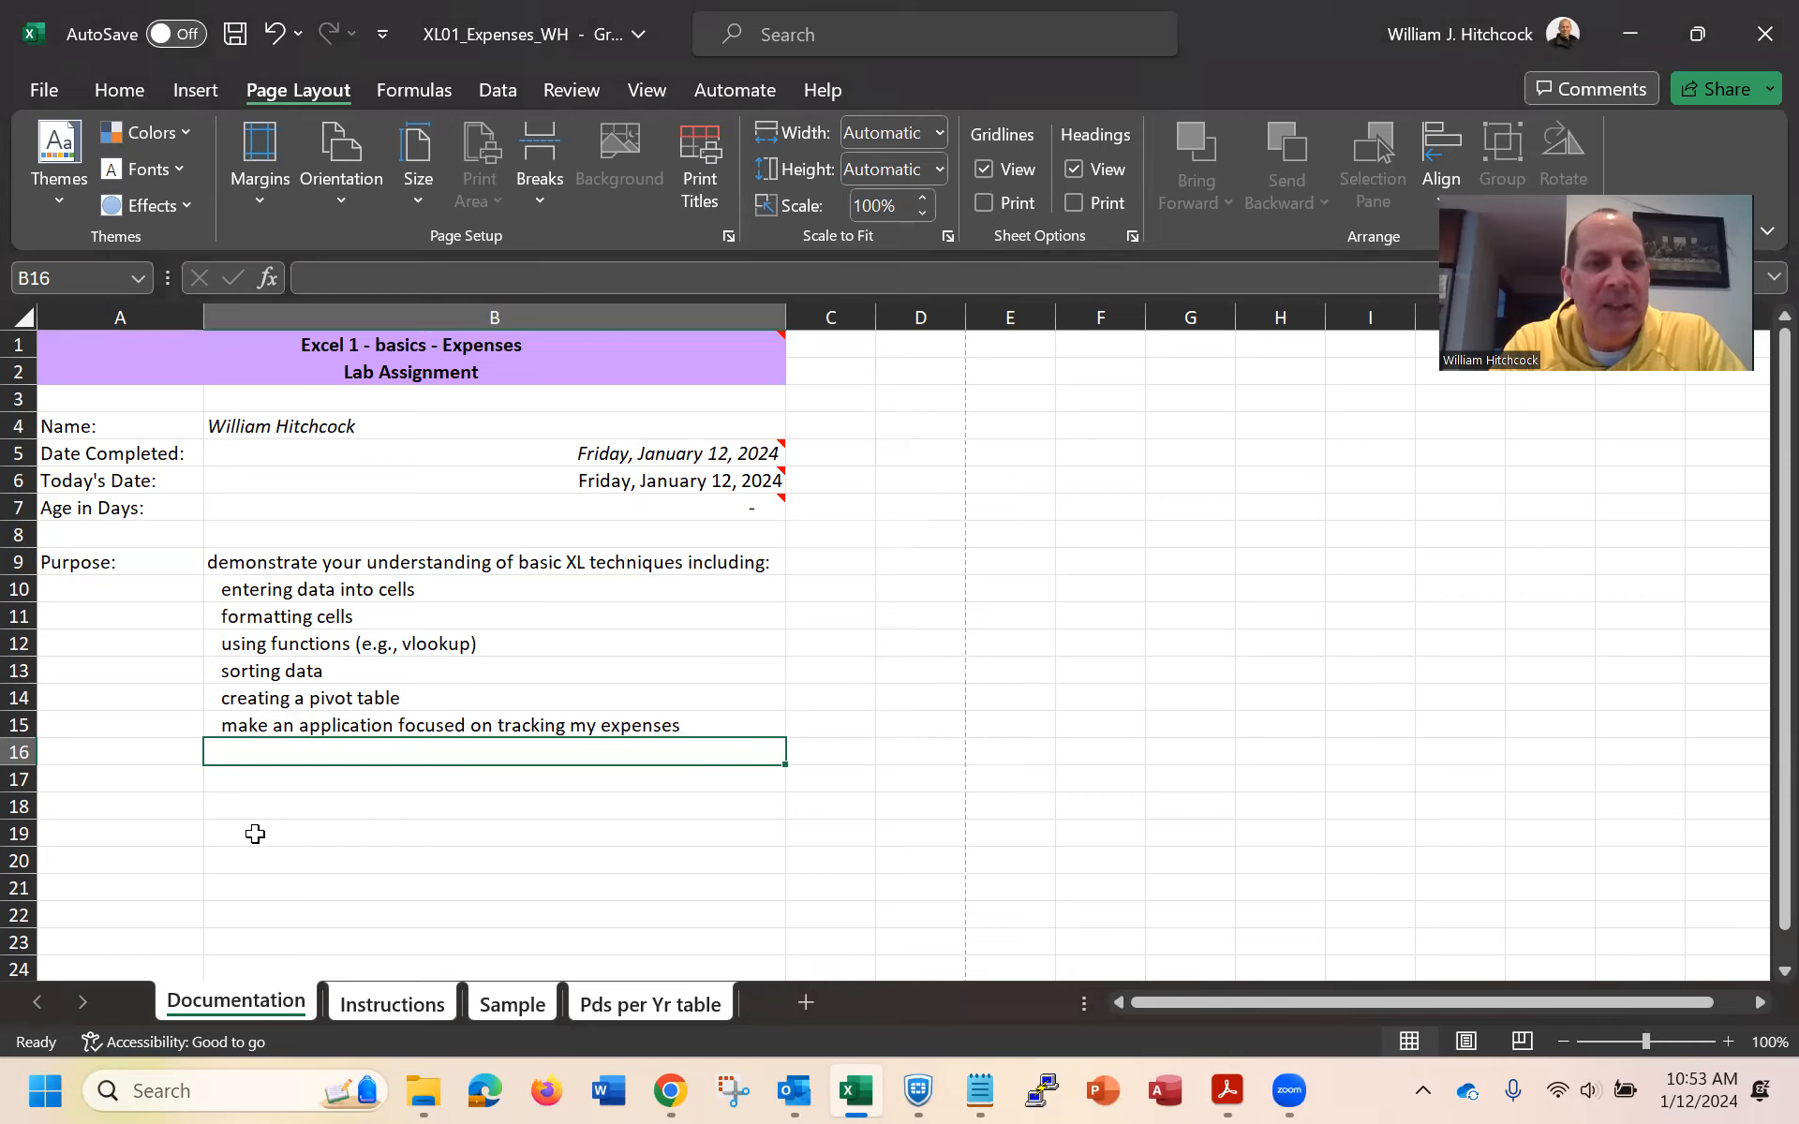
Ungroup the sheets and look through Instructions, Sample and Pds per Yr table, ending back on Documentation
right_click(246, 1010)
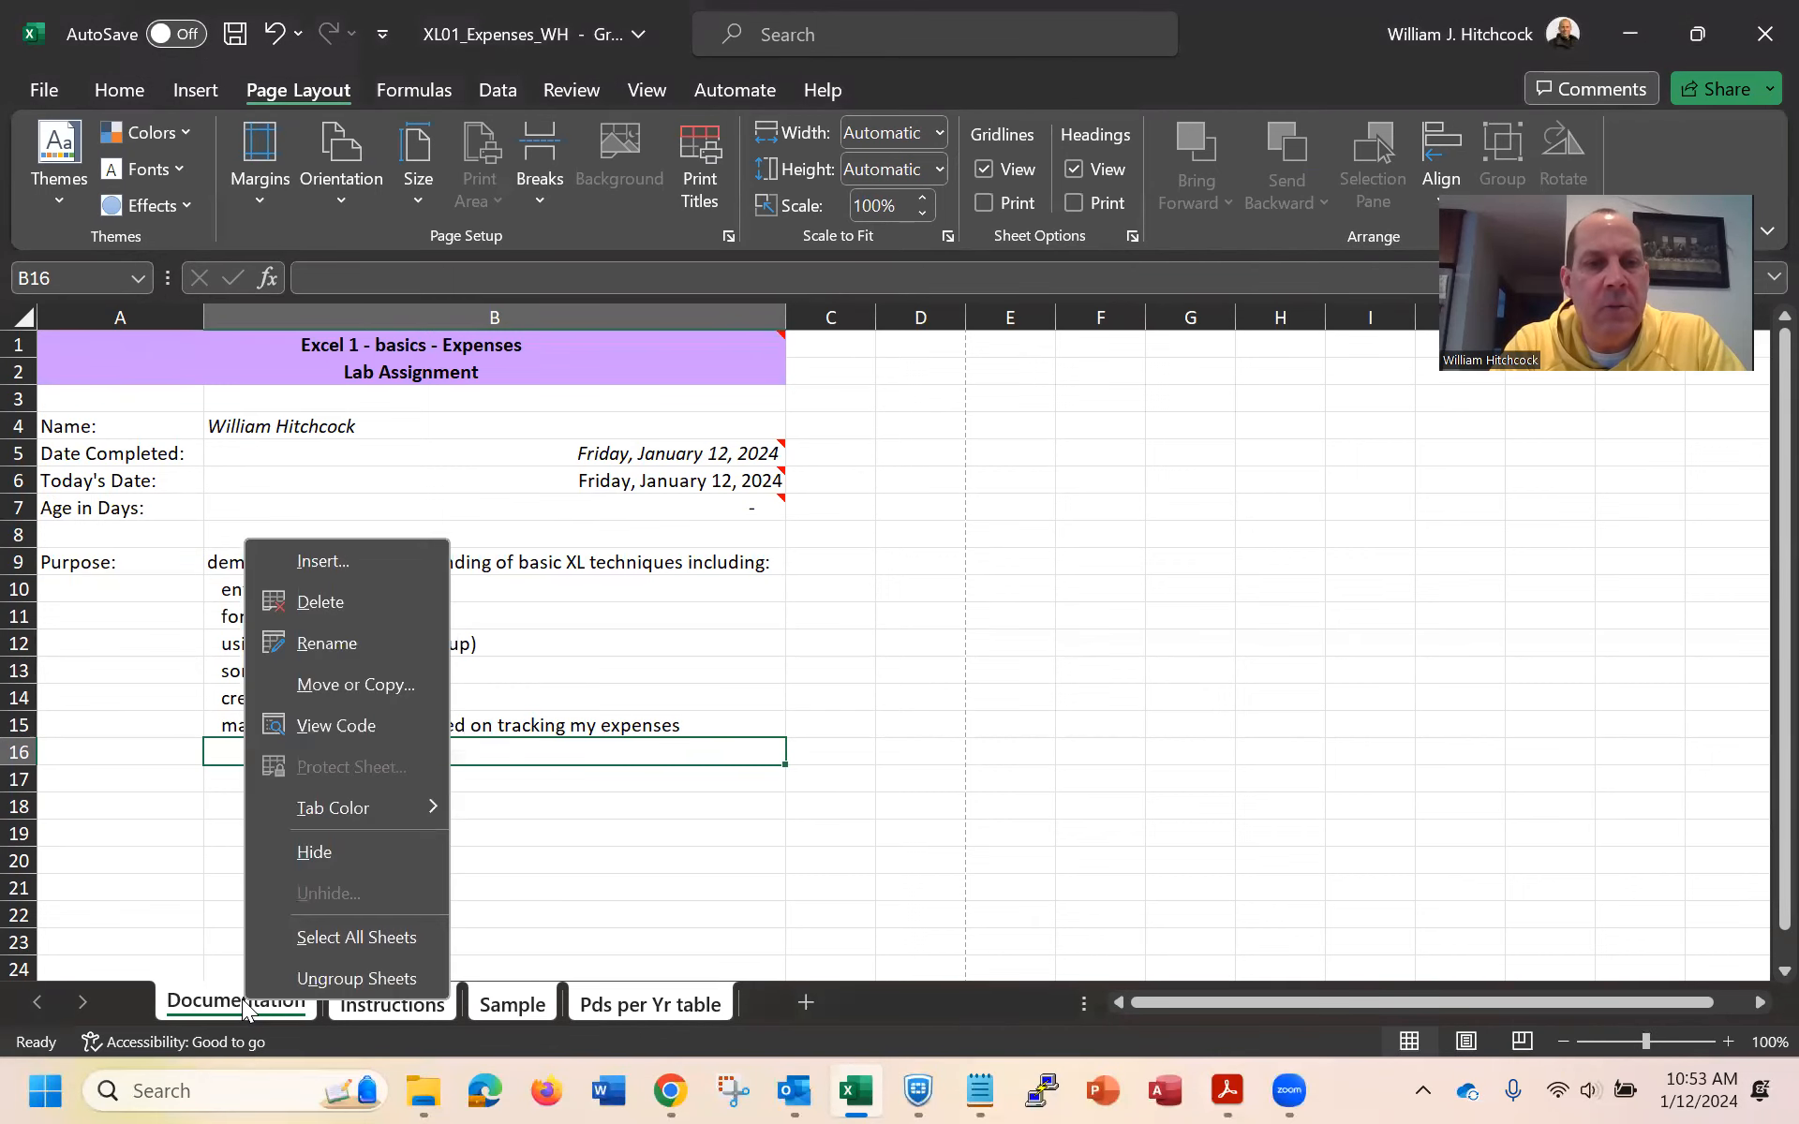
click(280, 980)
click(346, 1005)
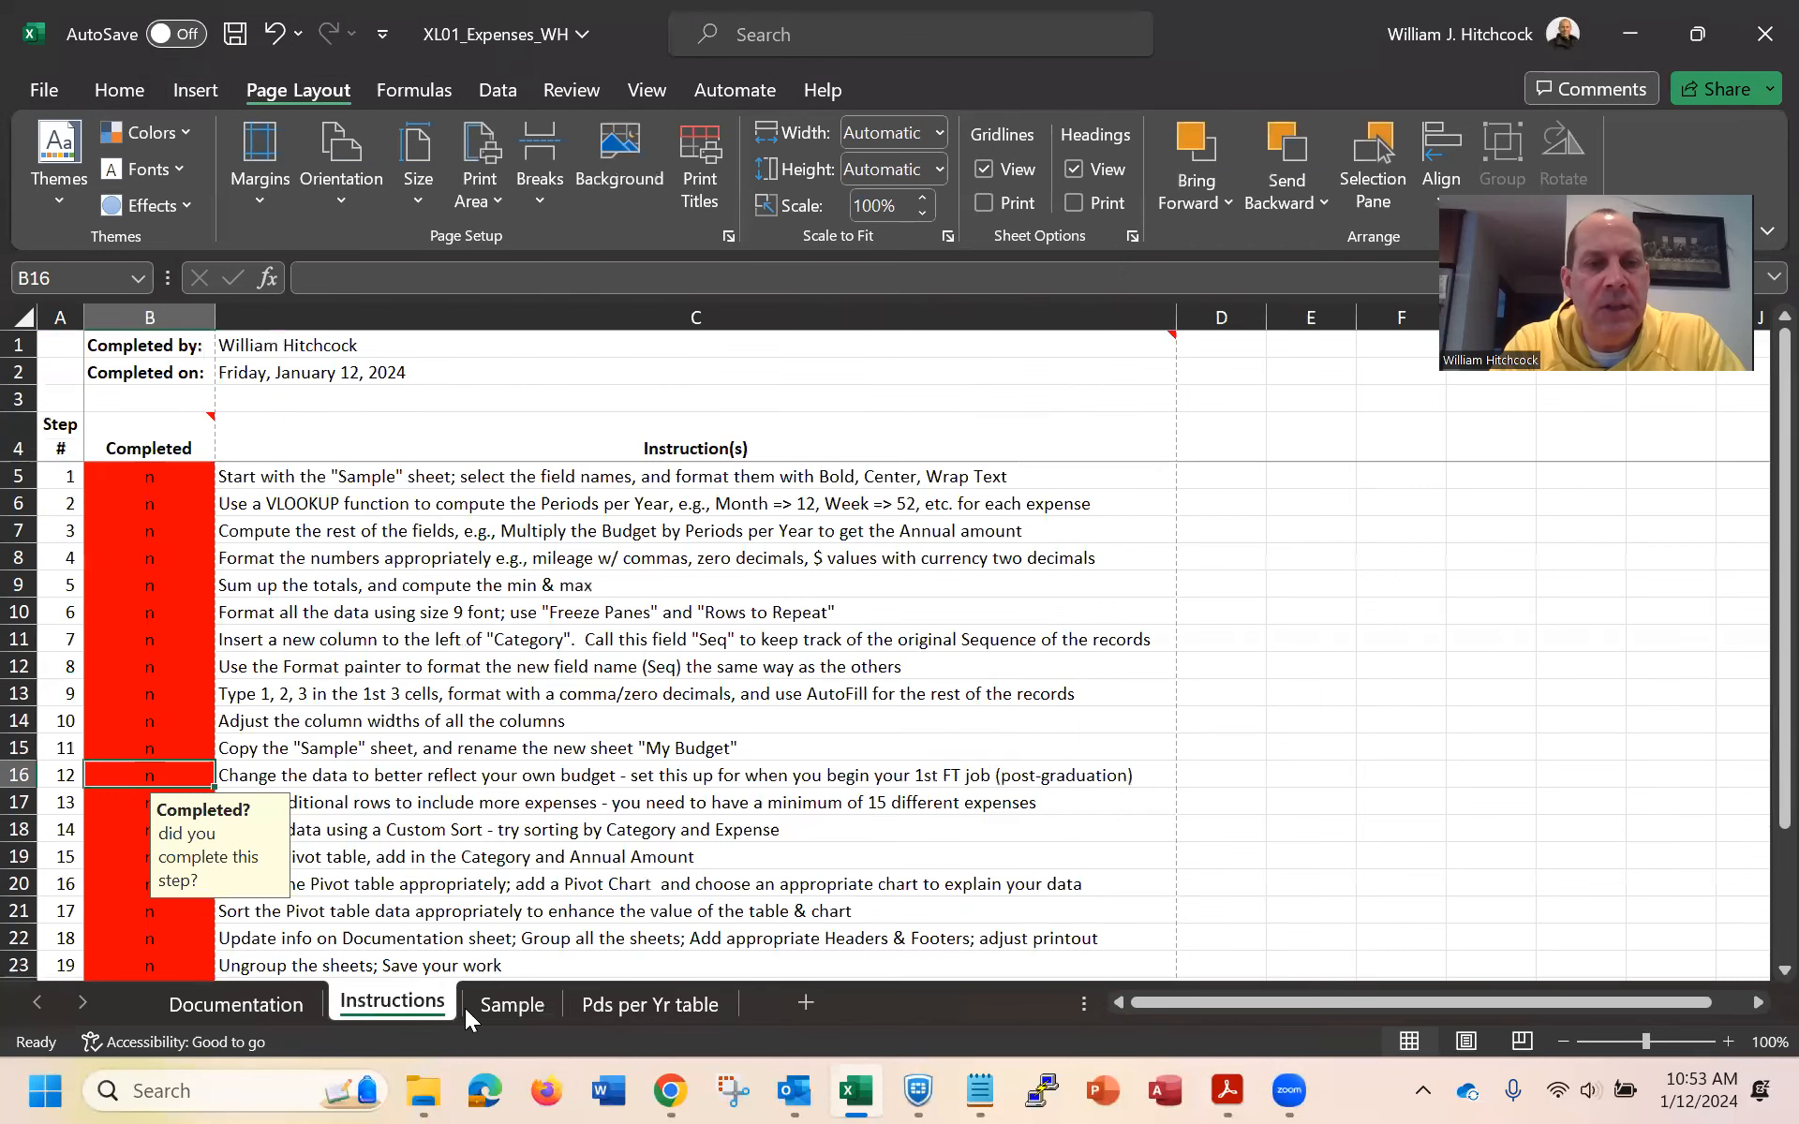
click(515, 1008)
click(591, 1004)
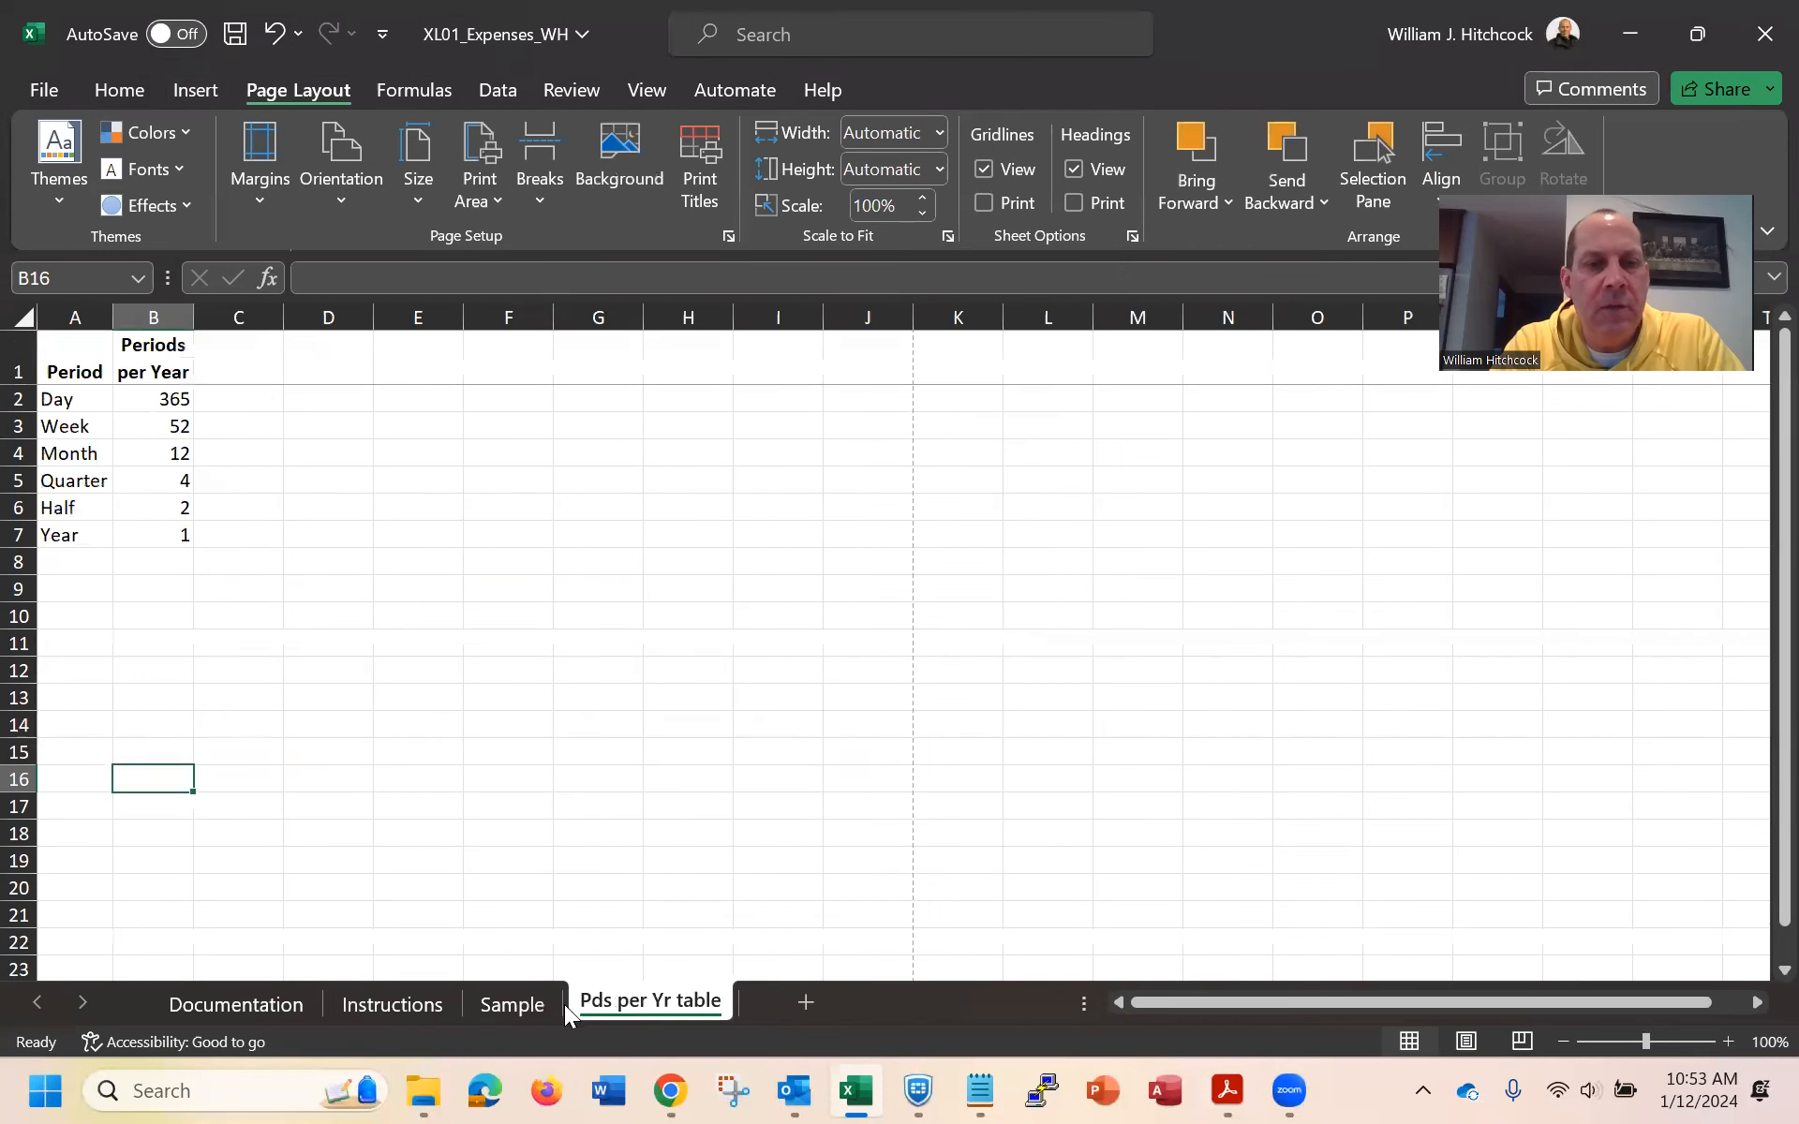
click(252, 1008)
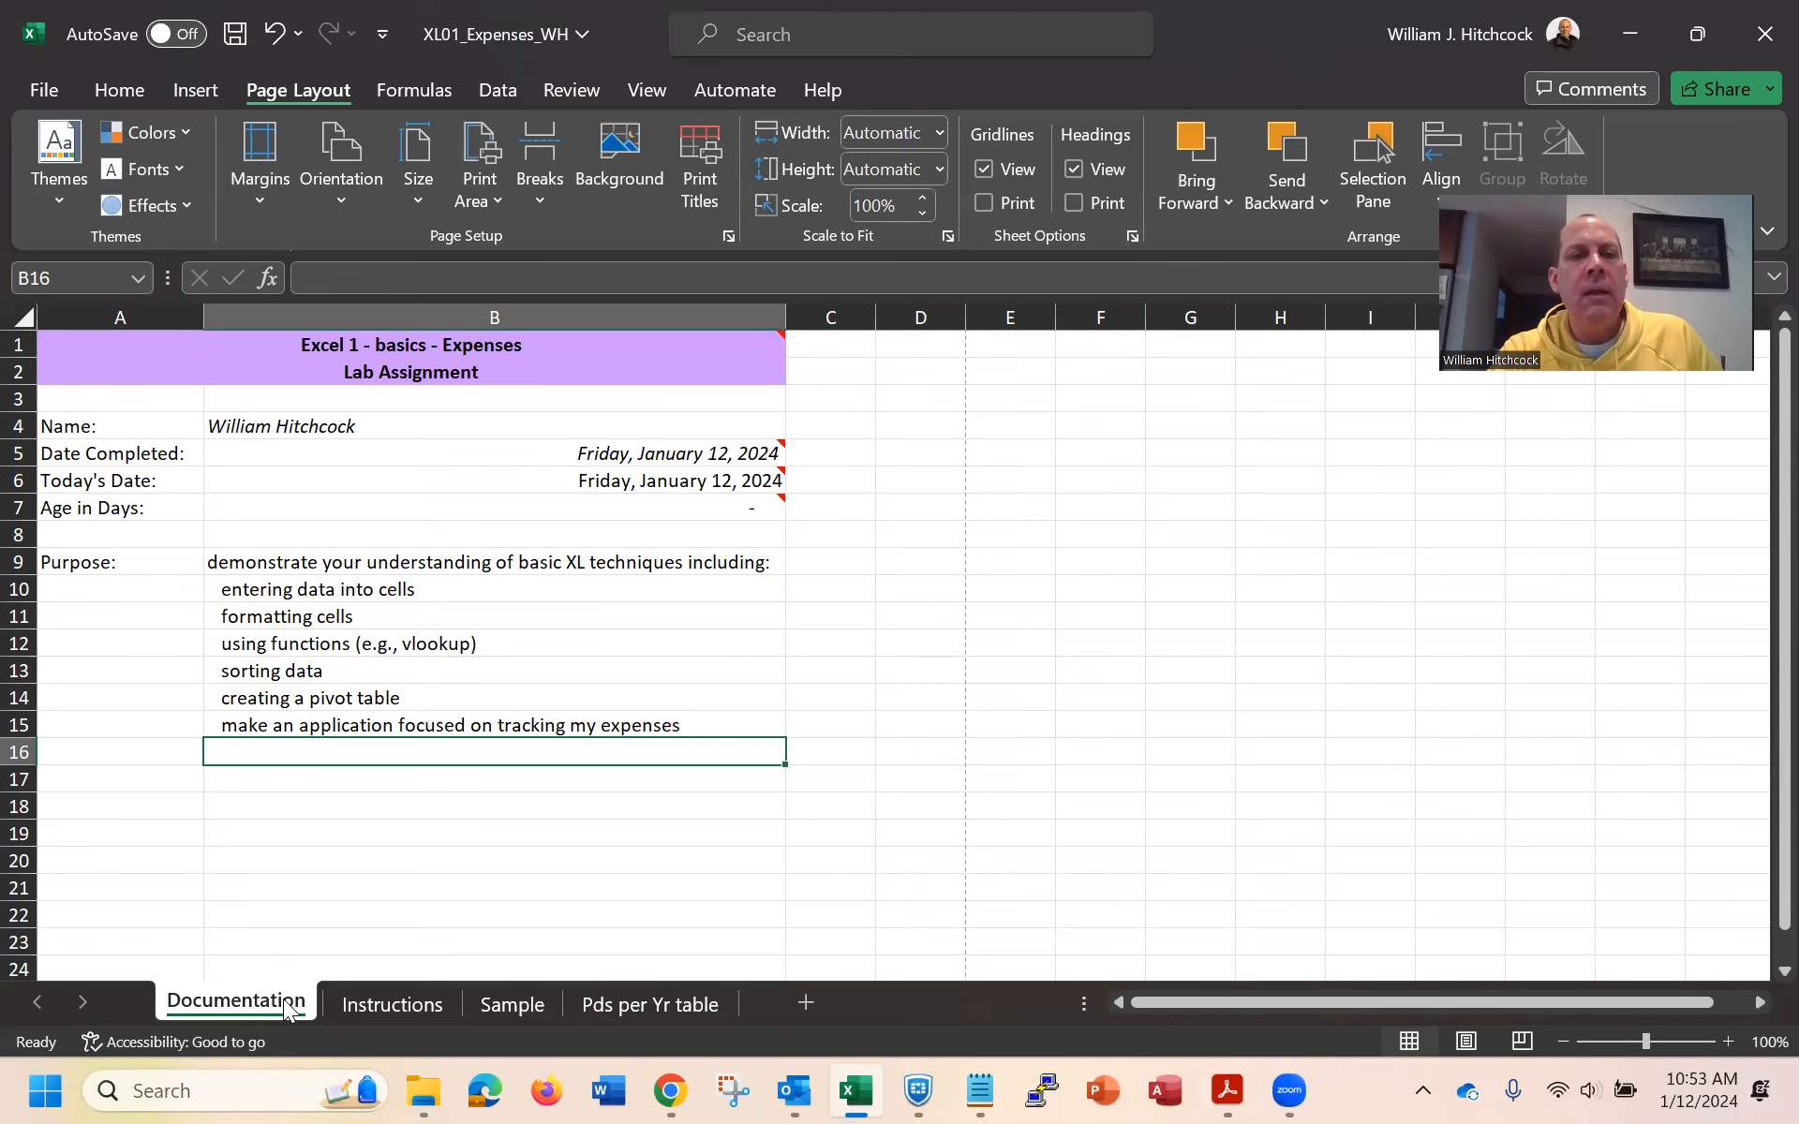
Set the page orientation of the Instructions sheet to landscape
click(345, 1002)
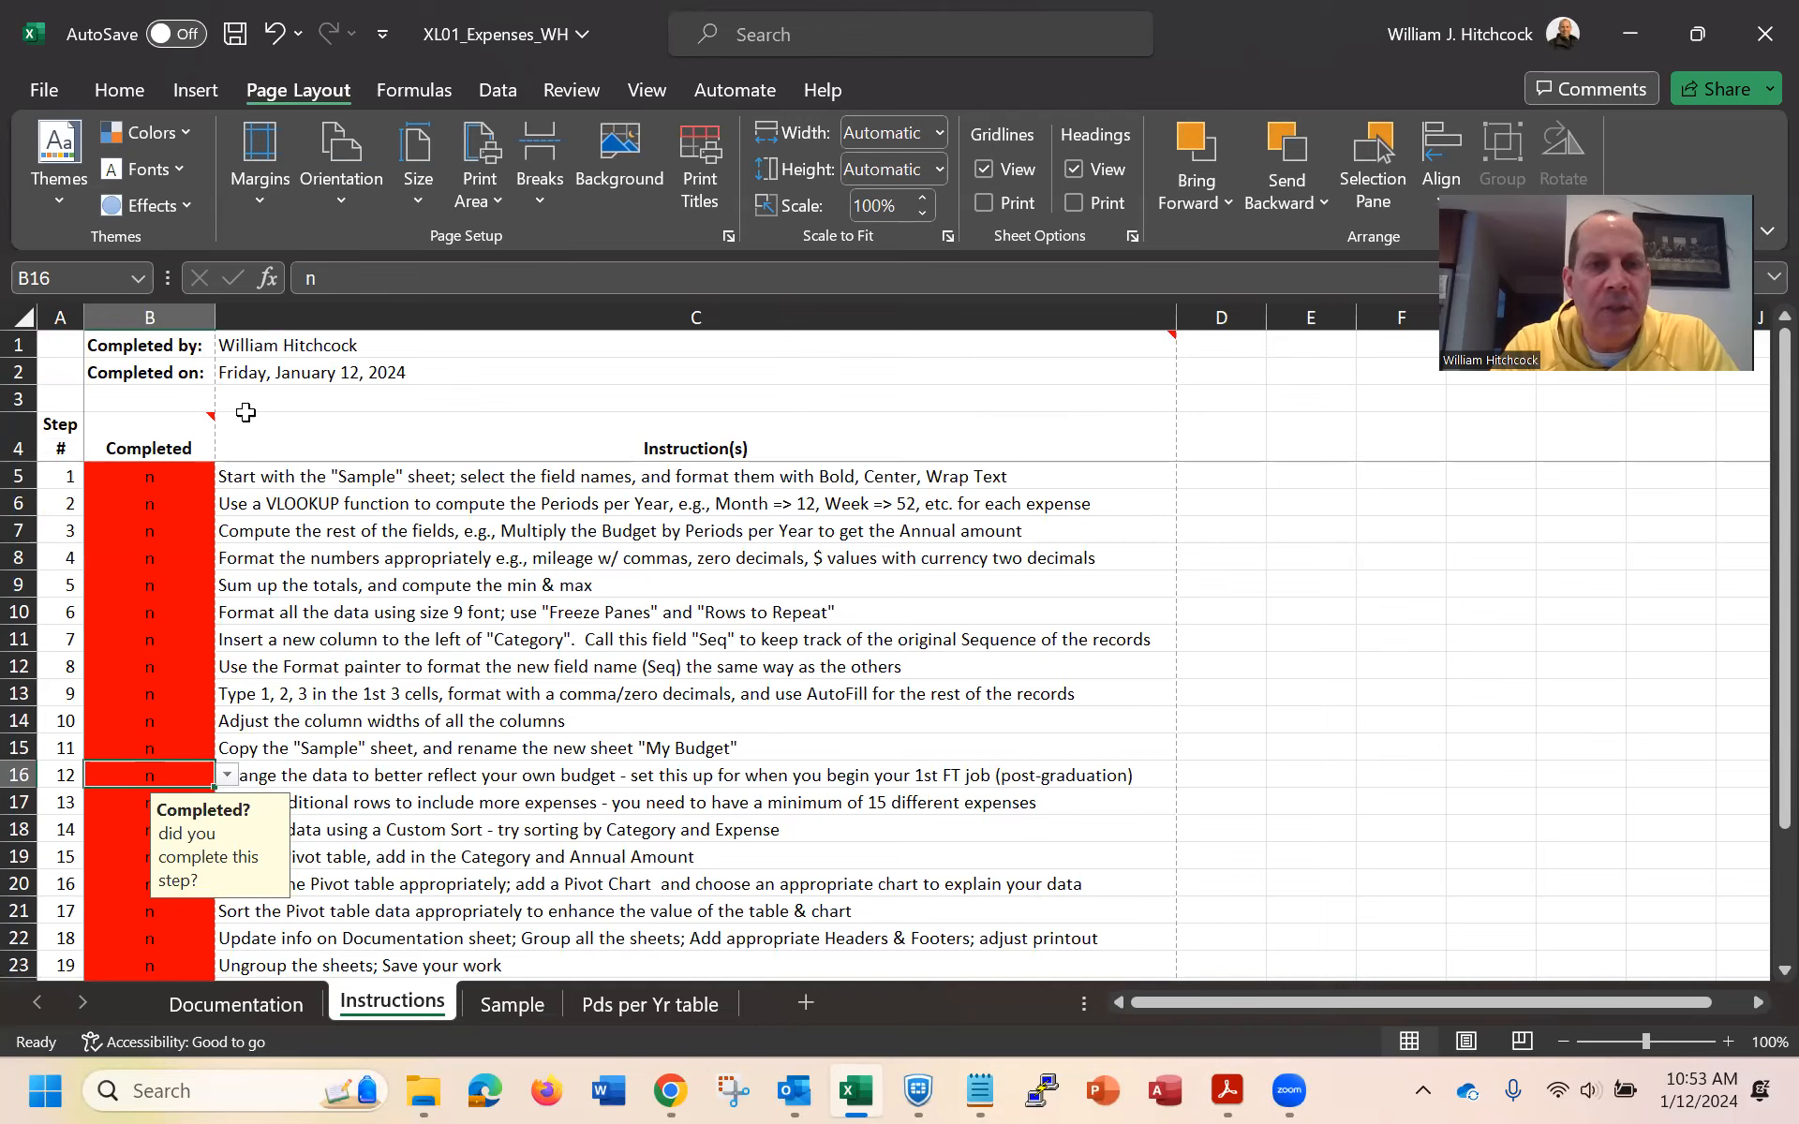
click(1727, 1042)
click(1727, 1042)
click(1727, 1042)
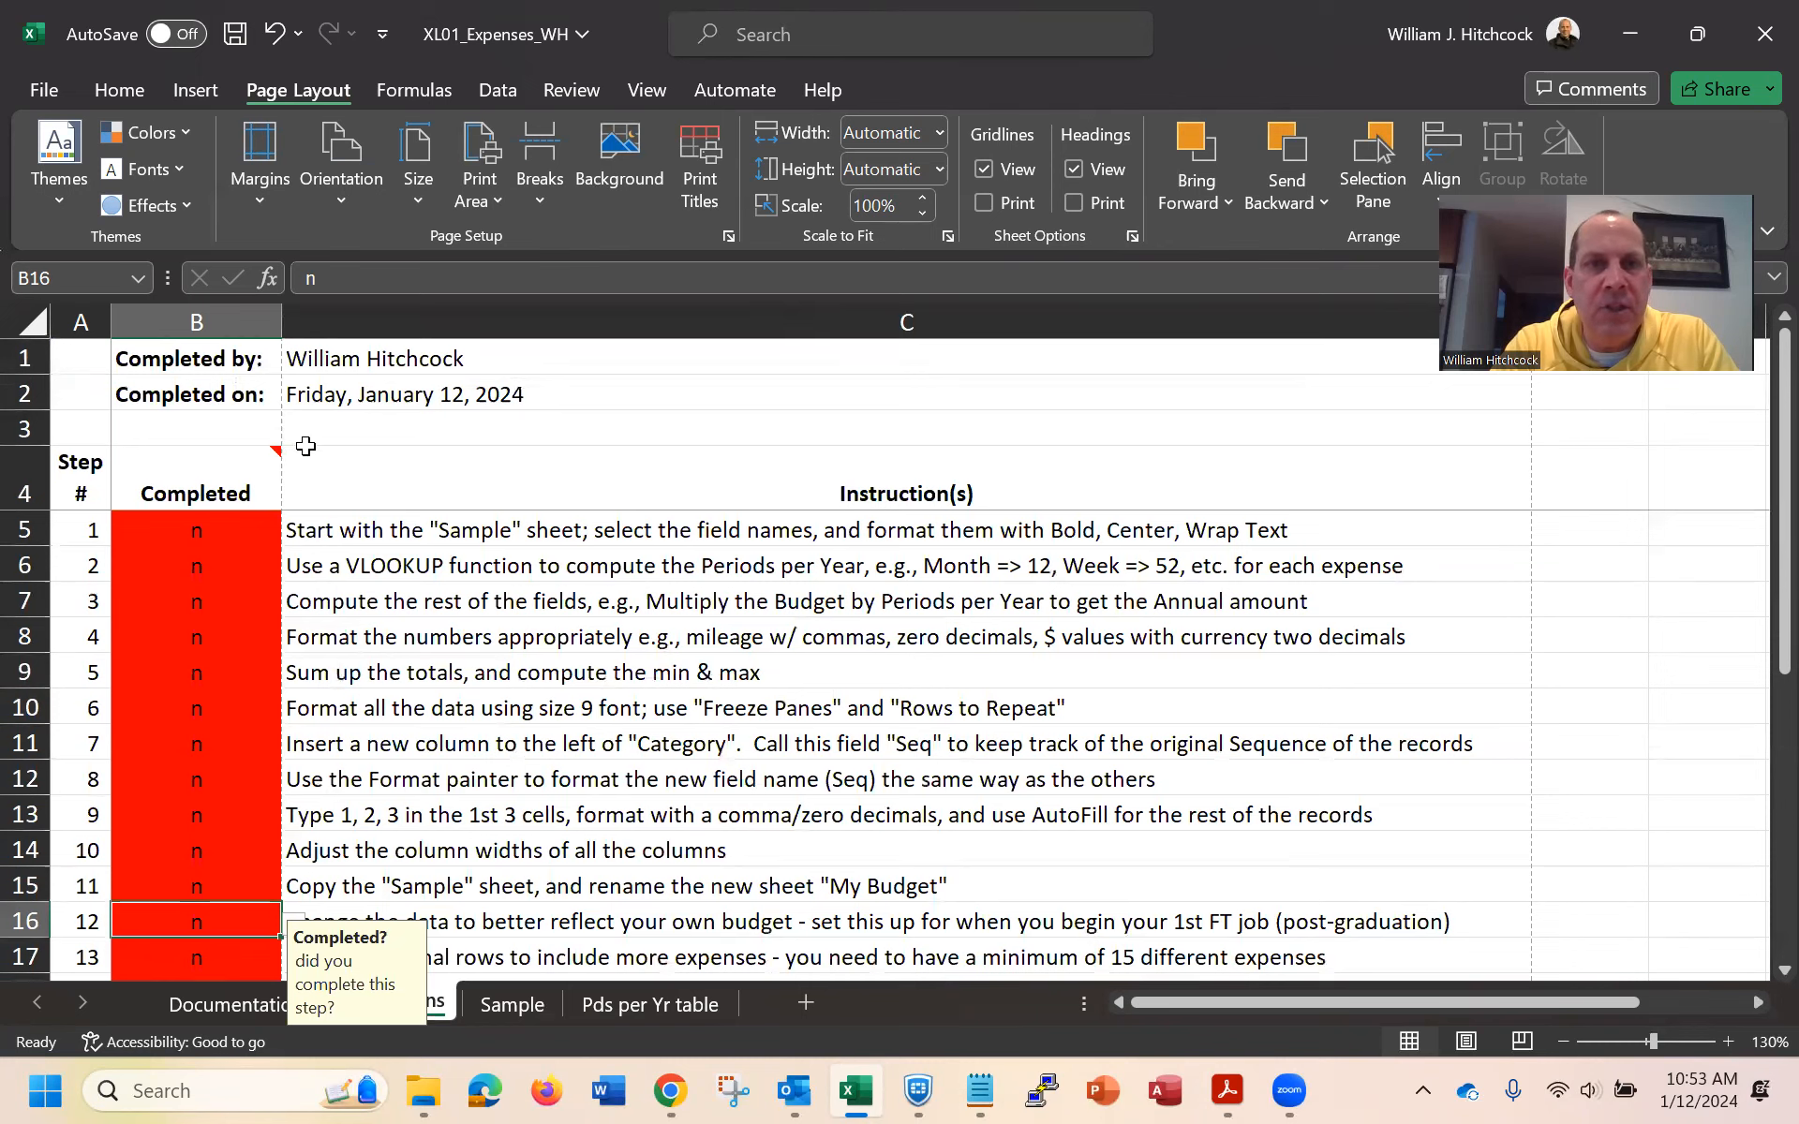
click(341, 208)
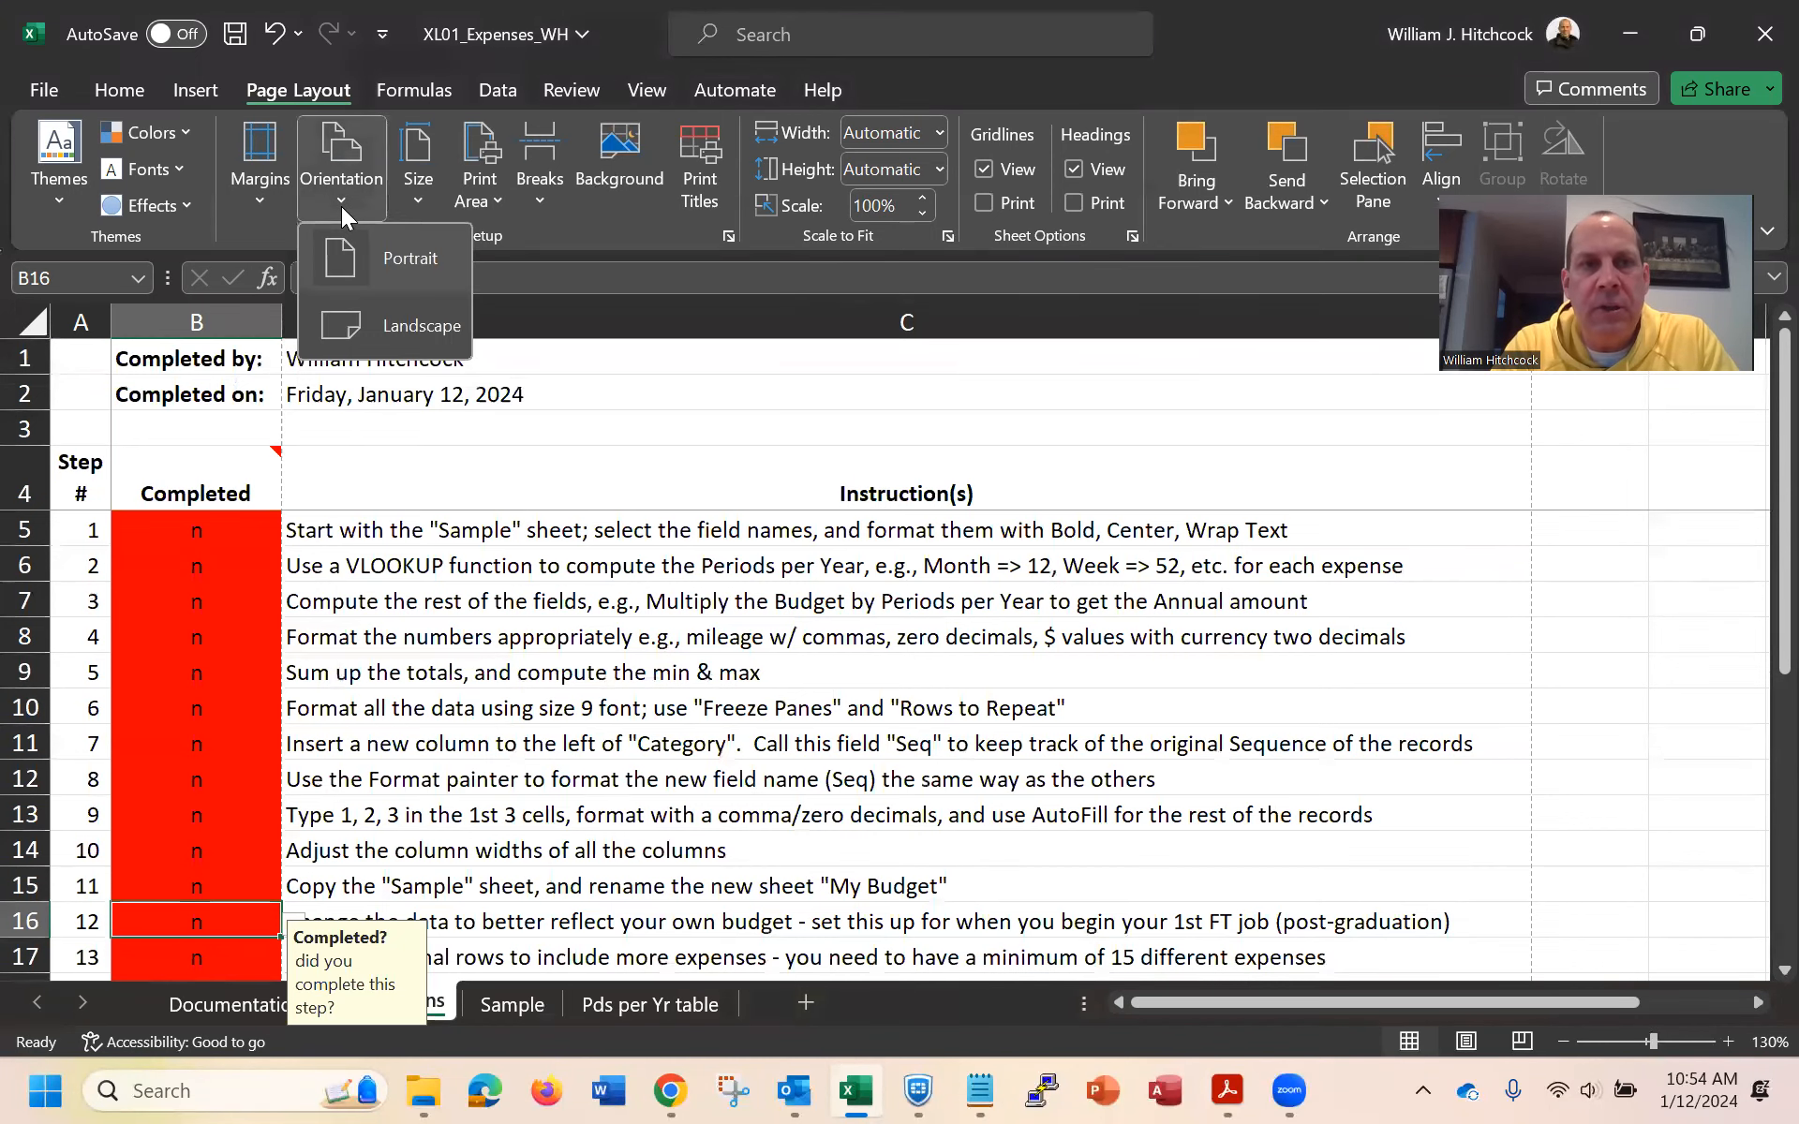
click(389, 328)
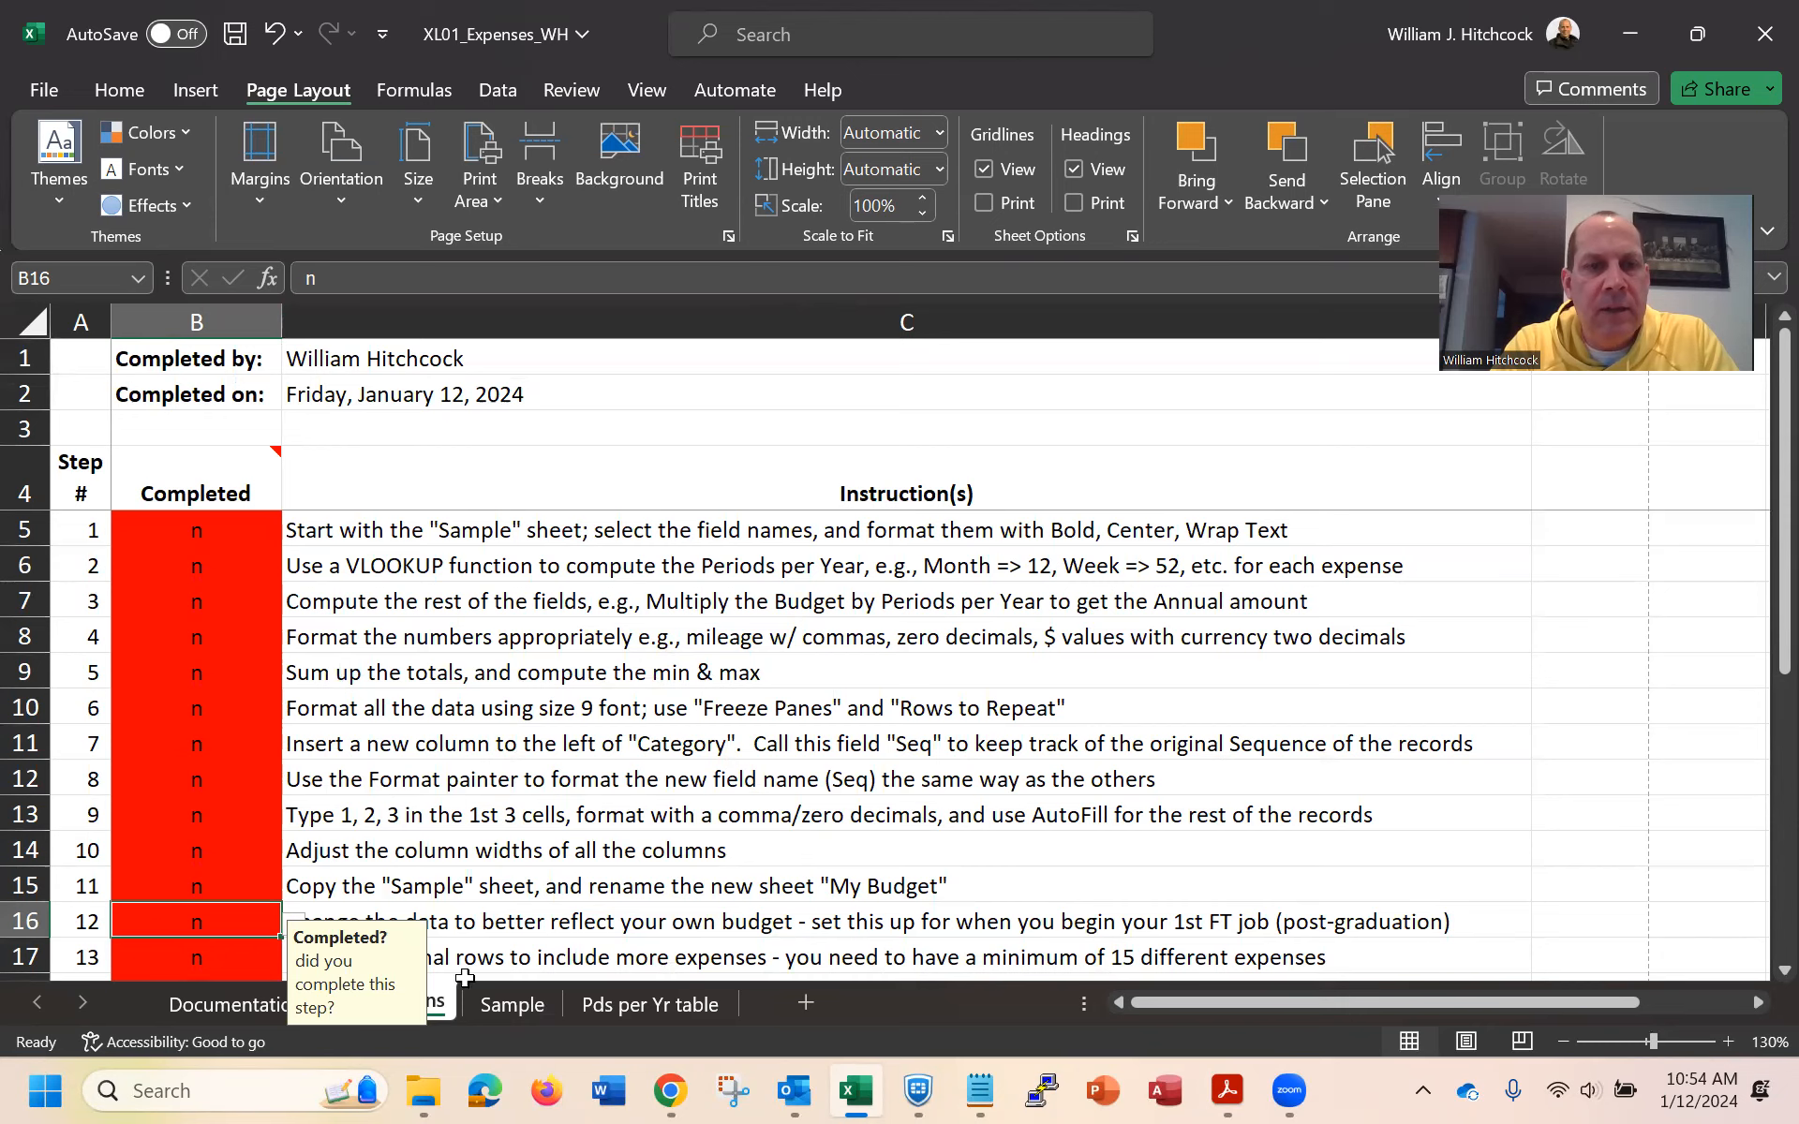
Look over the Sample and Pds per Yr table sheets, return to Sample and save the workbook
click(510, 1005)
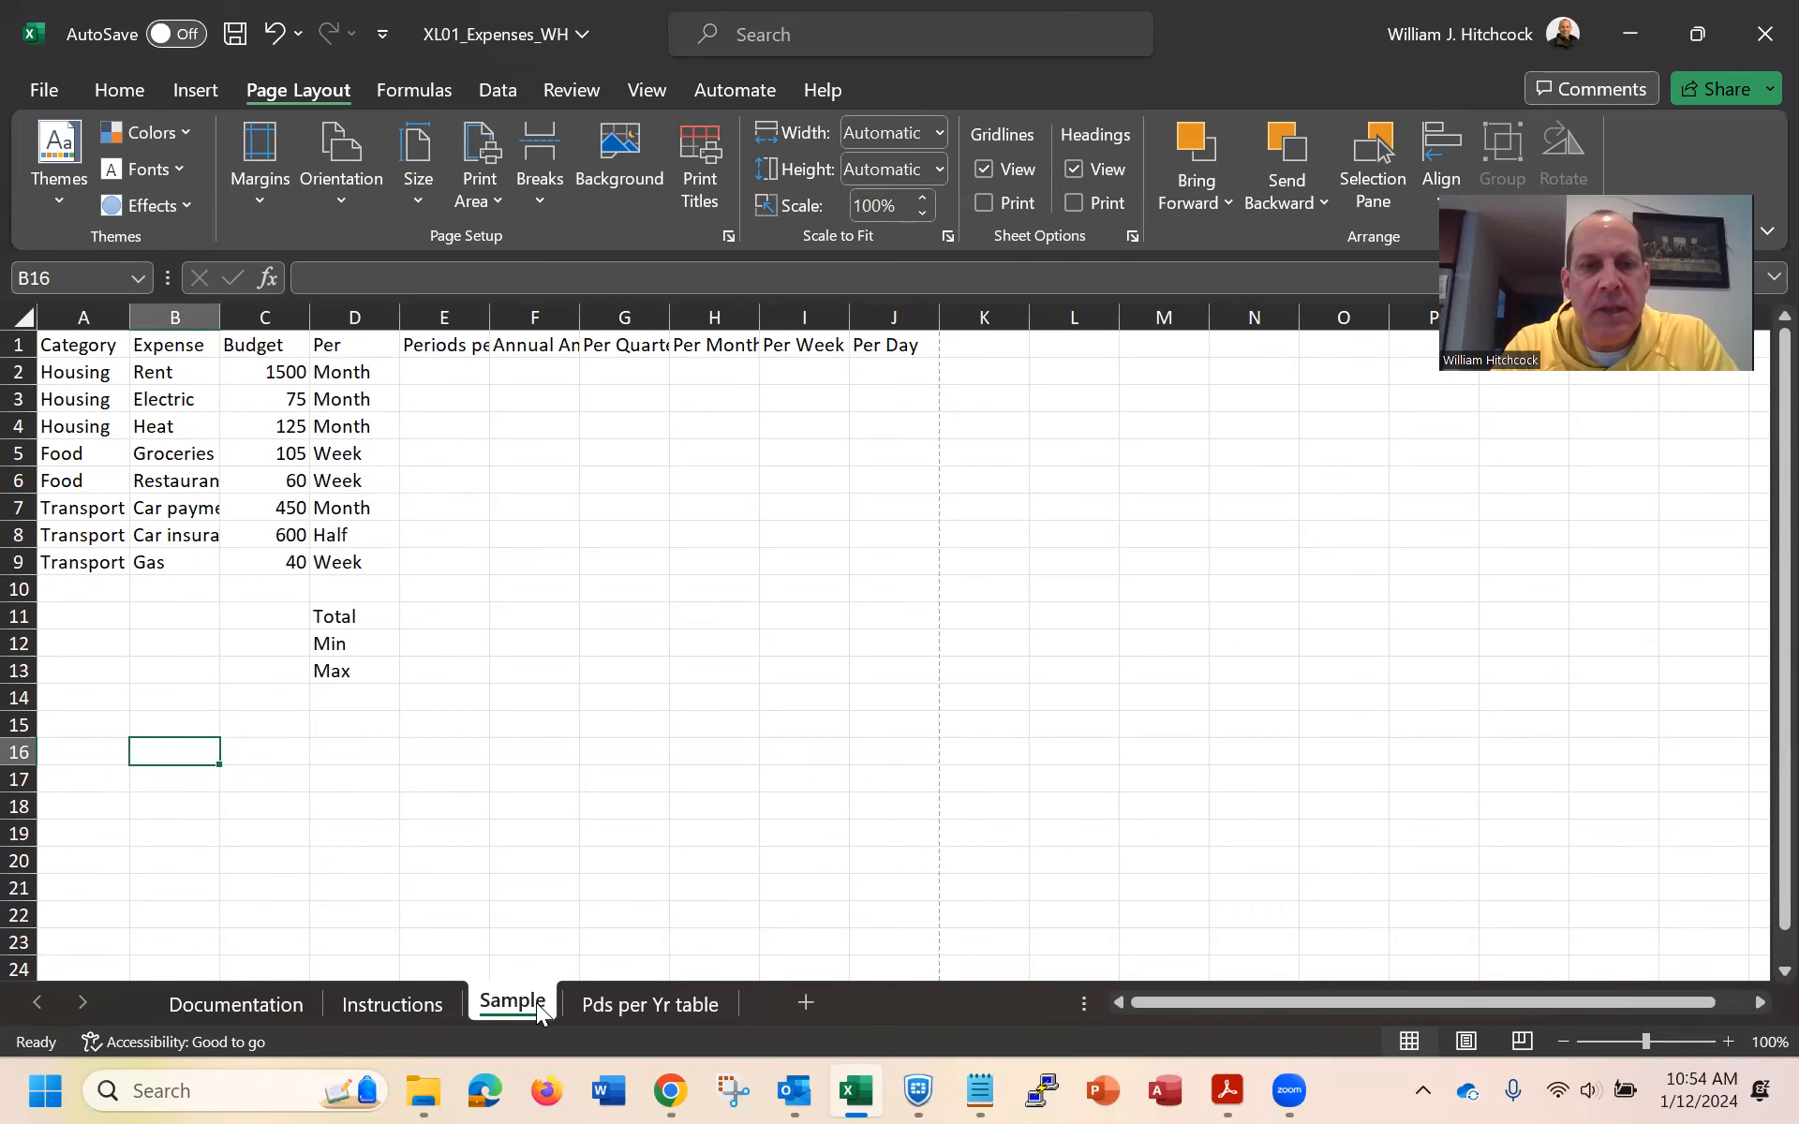
click(622, 1001)
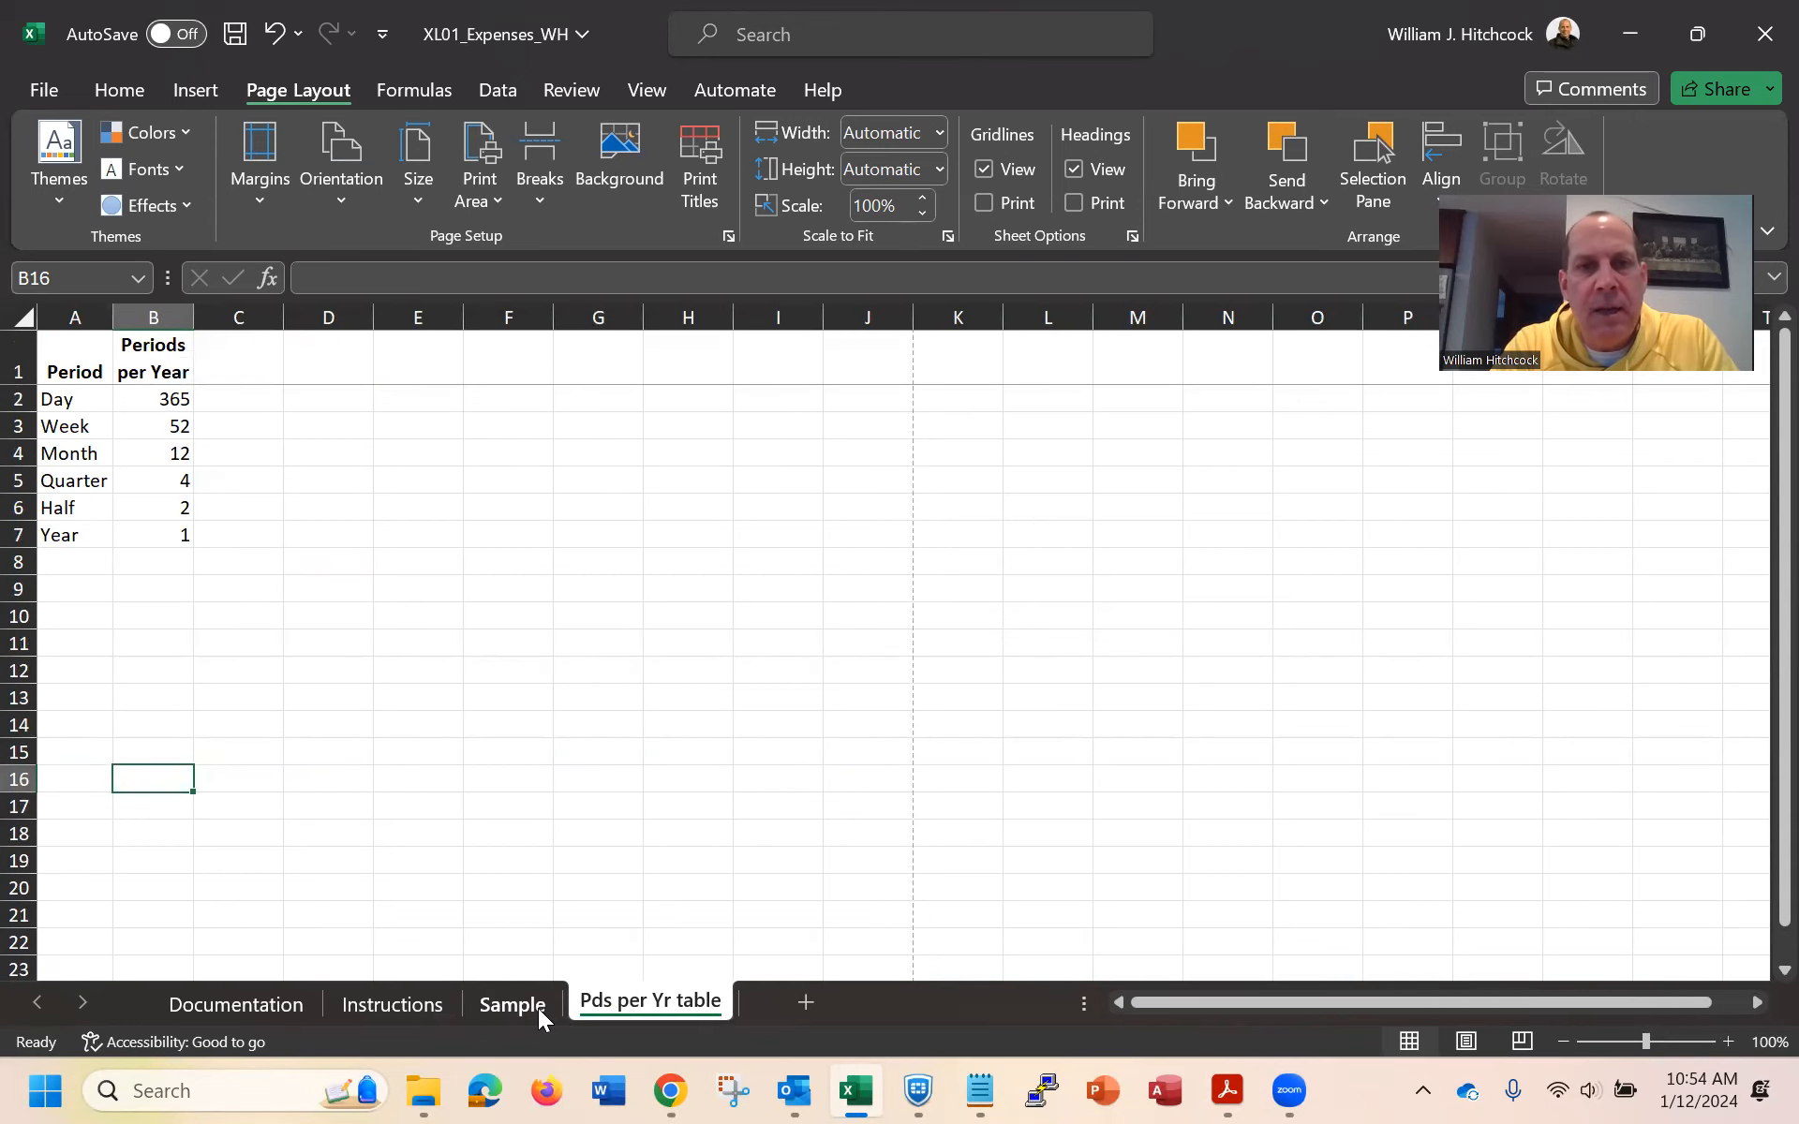
click(498, 1000)
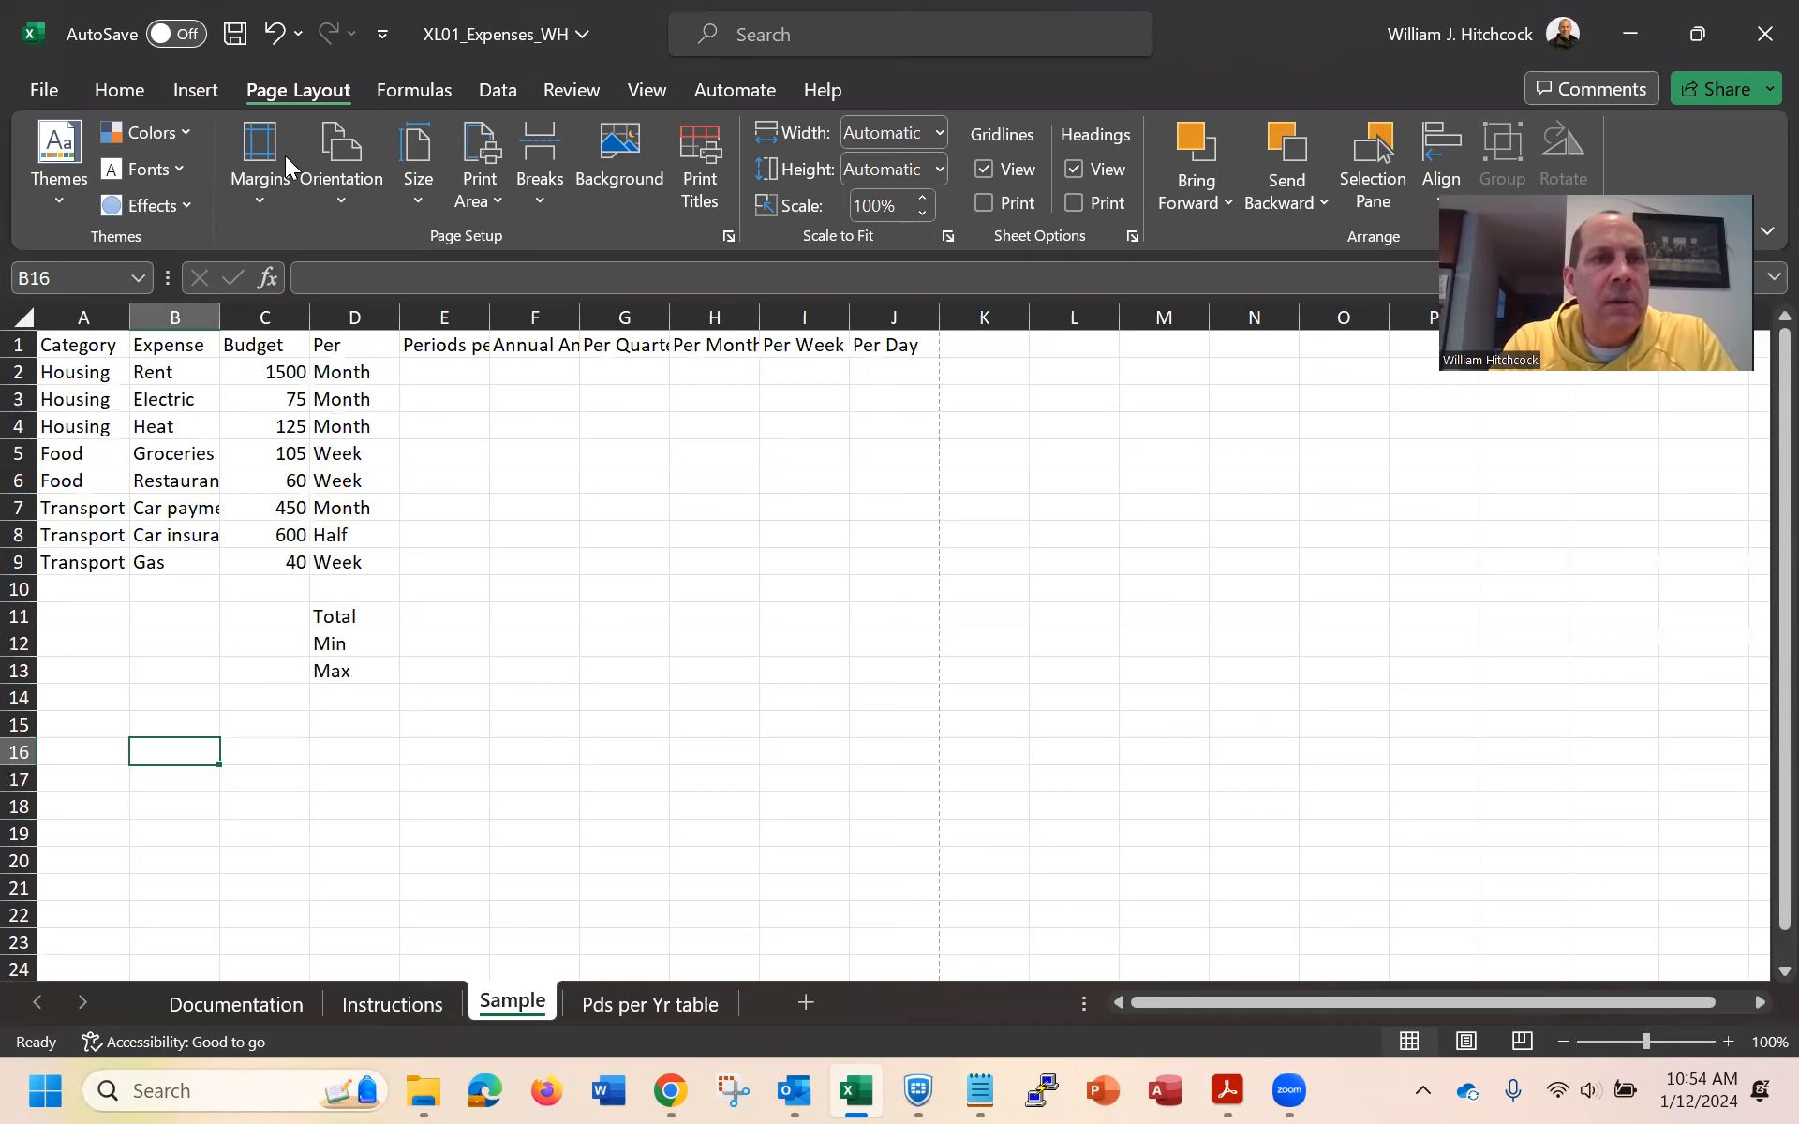
click(237, 34)
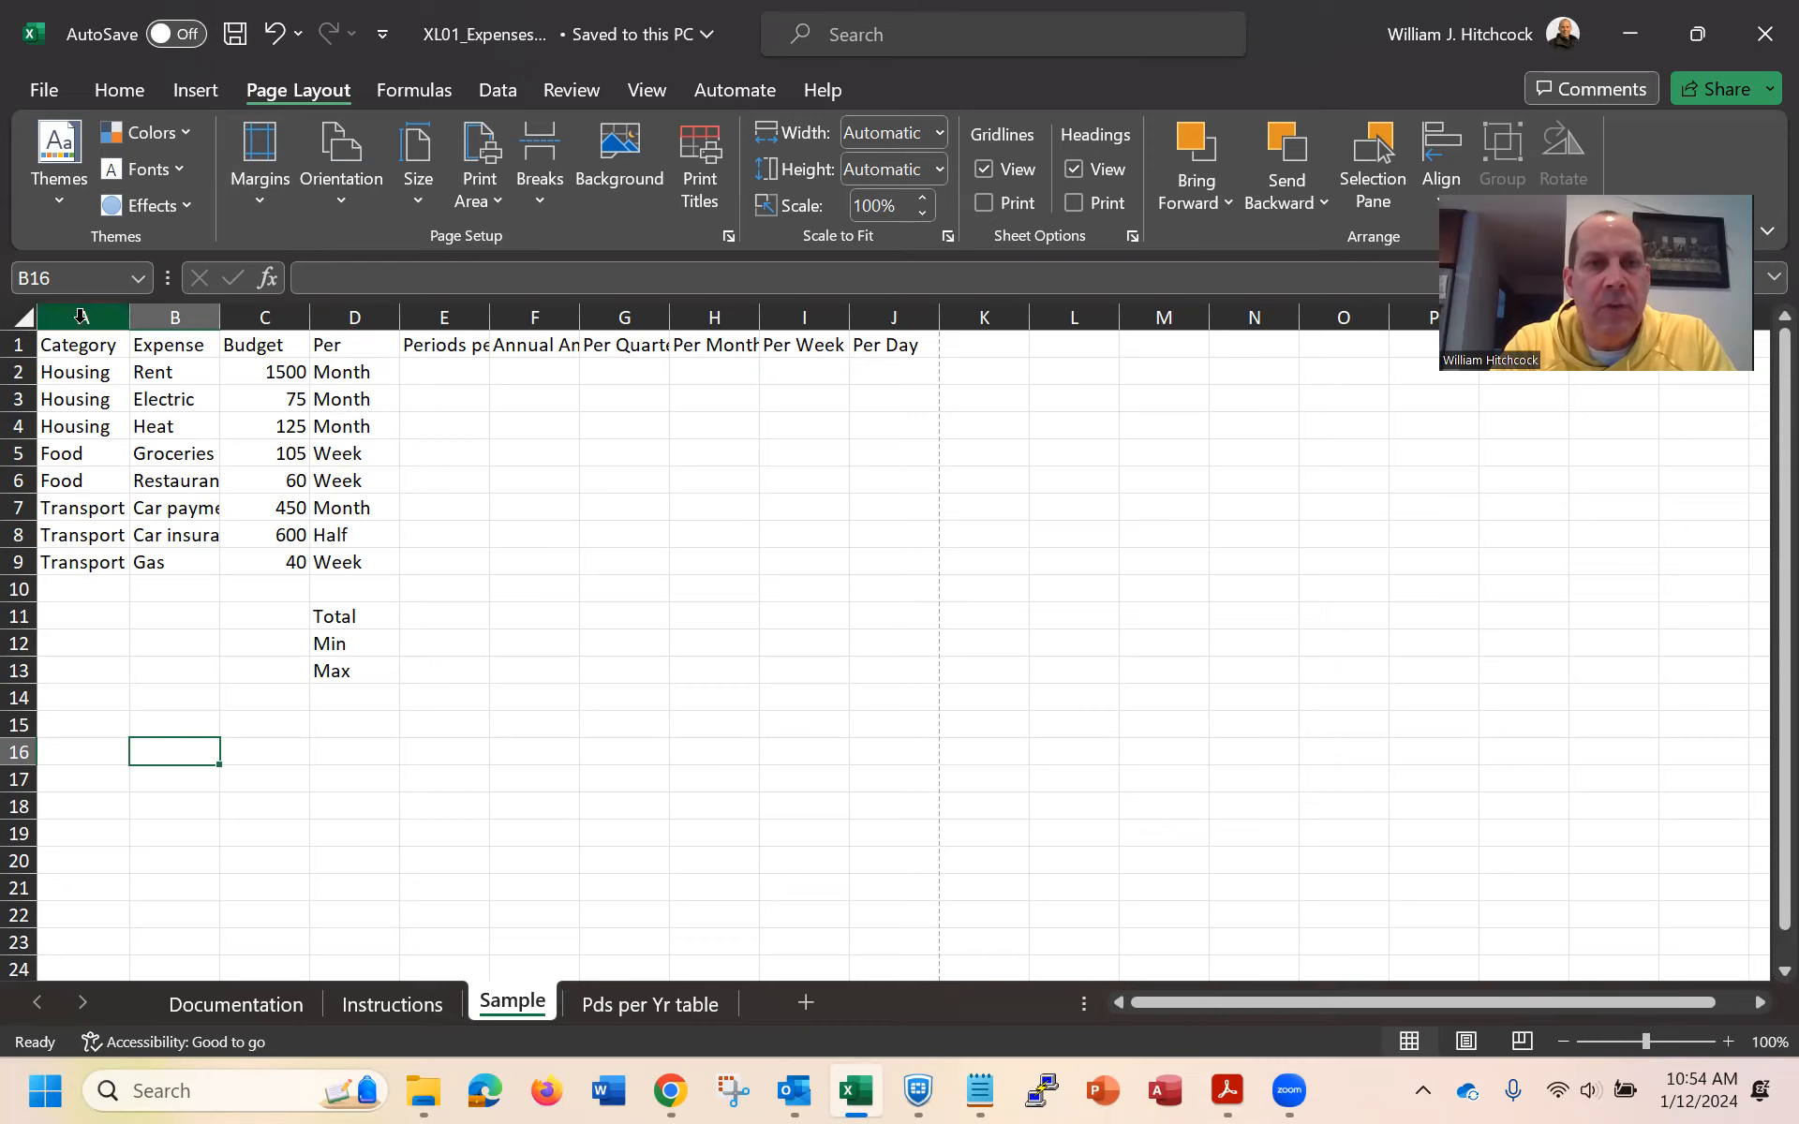
Examine the expense records in A2:J9 of the Sample sheet, going through the categories and across all the fields
click(75, 374)
key(Down)
key(Down)
key(Down)
key(Down)
key(Down)
key(Down)
key(Up)
key(Up)
key(Up)
key(Up)
key(Up)
key(Up)
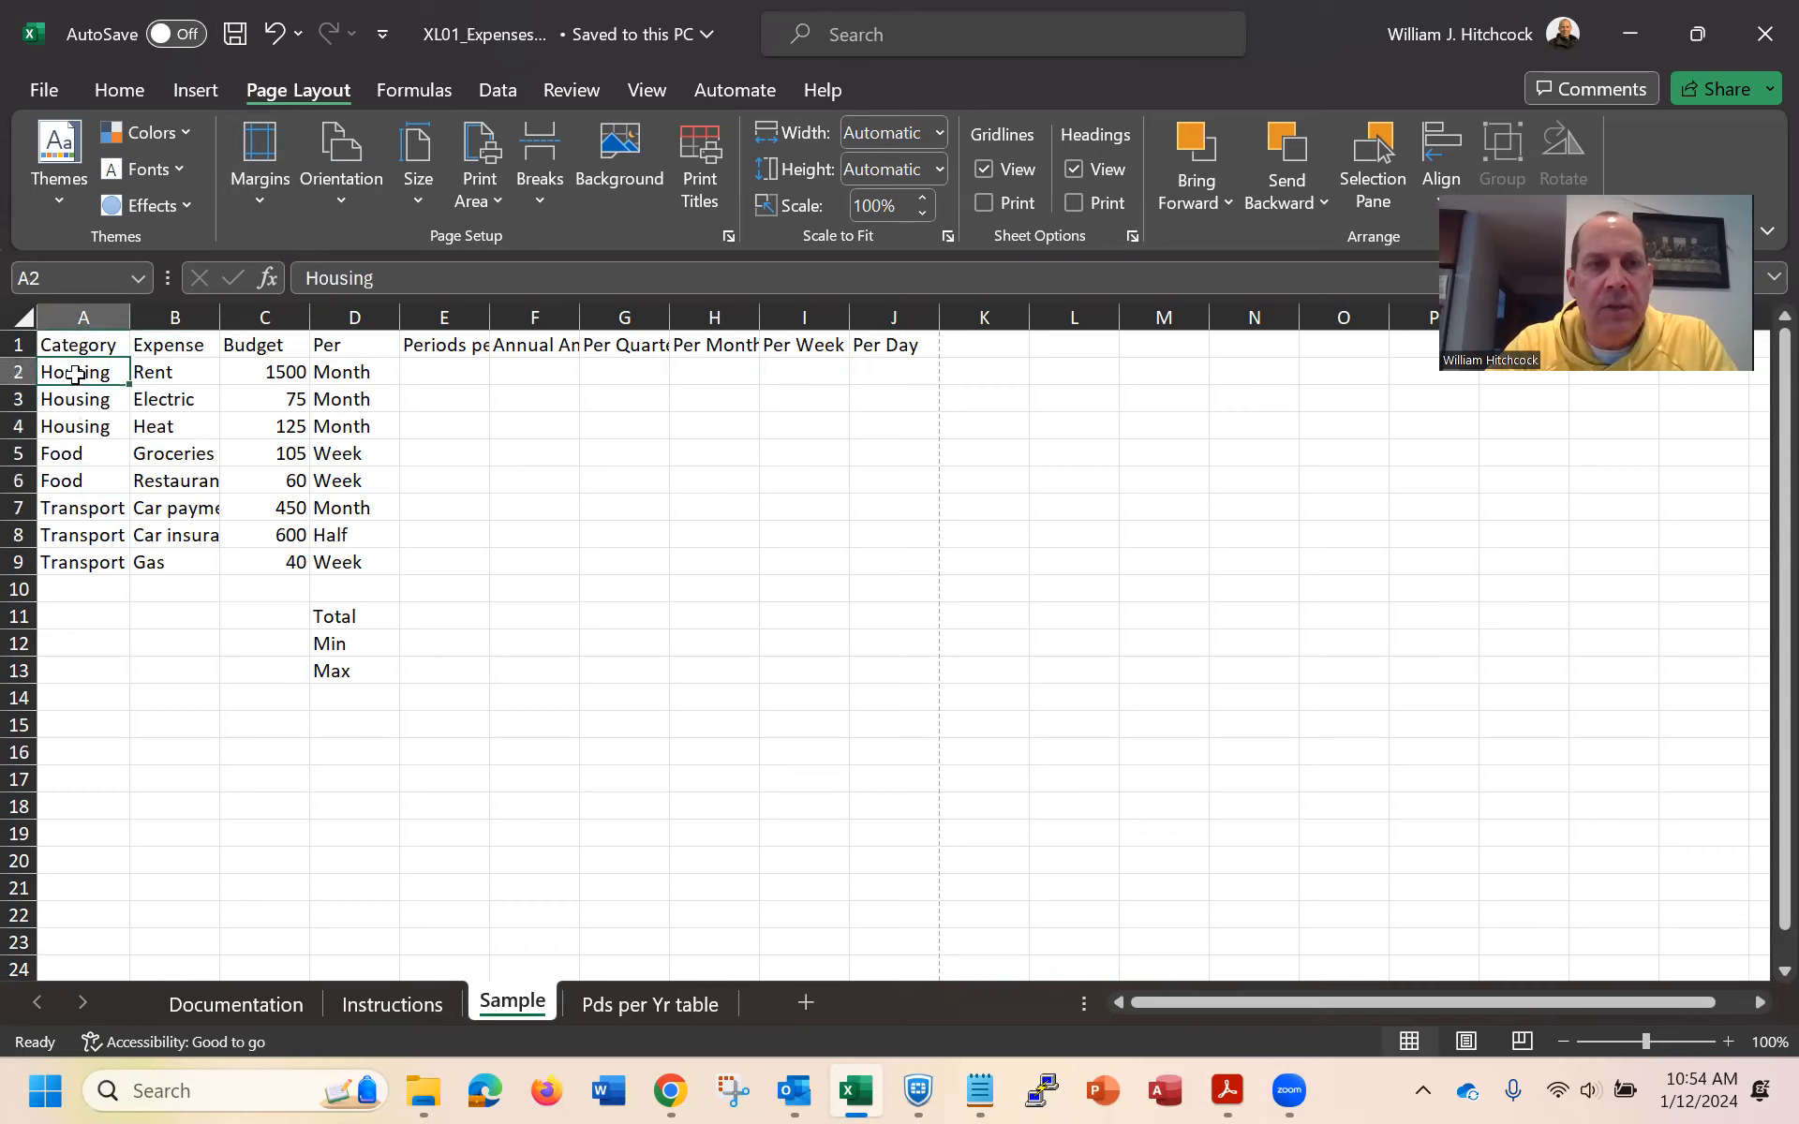
key(shift+Right)
key(shift+Right)
key(shift+Right)
key(shift+Right)
key(shift+Right)
key(shift+Right)
key(shift+Right)
key(shift+Right)
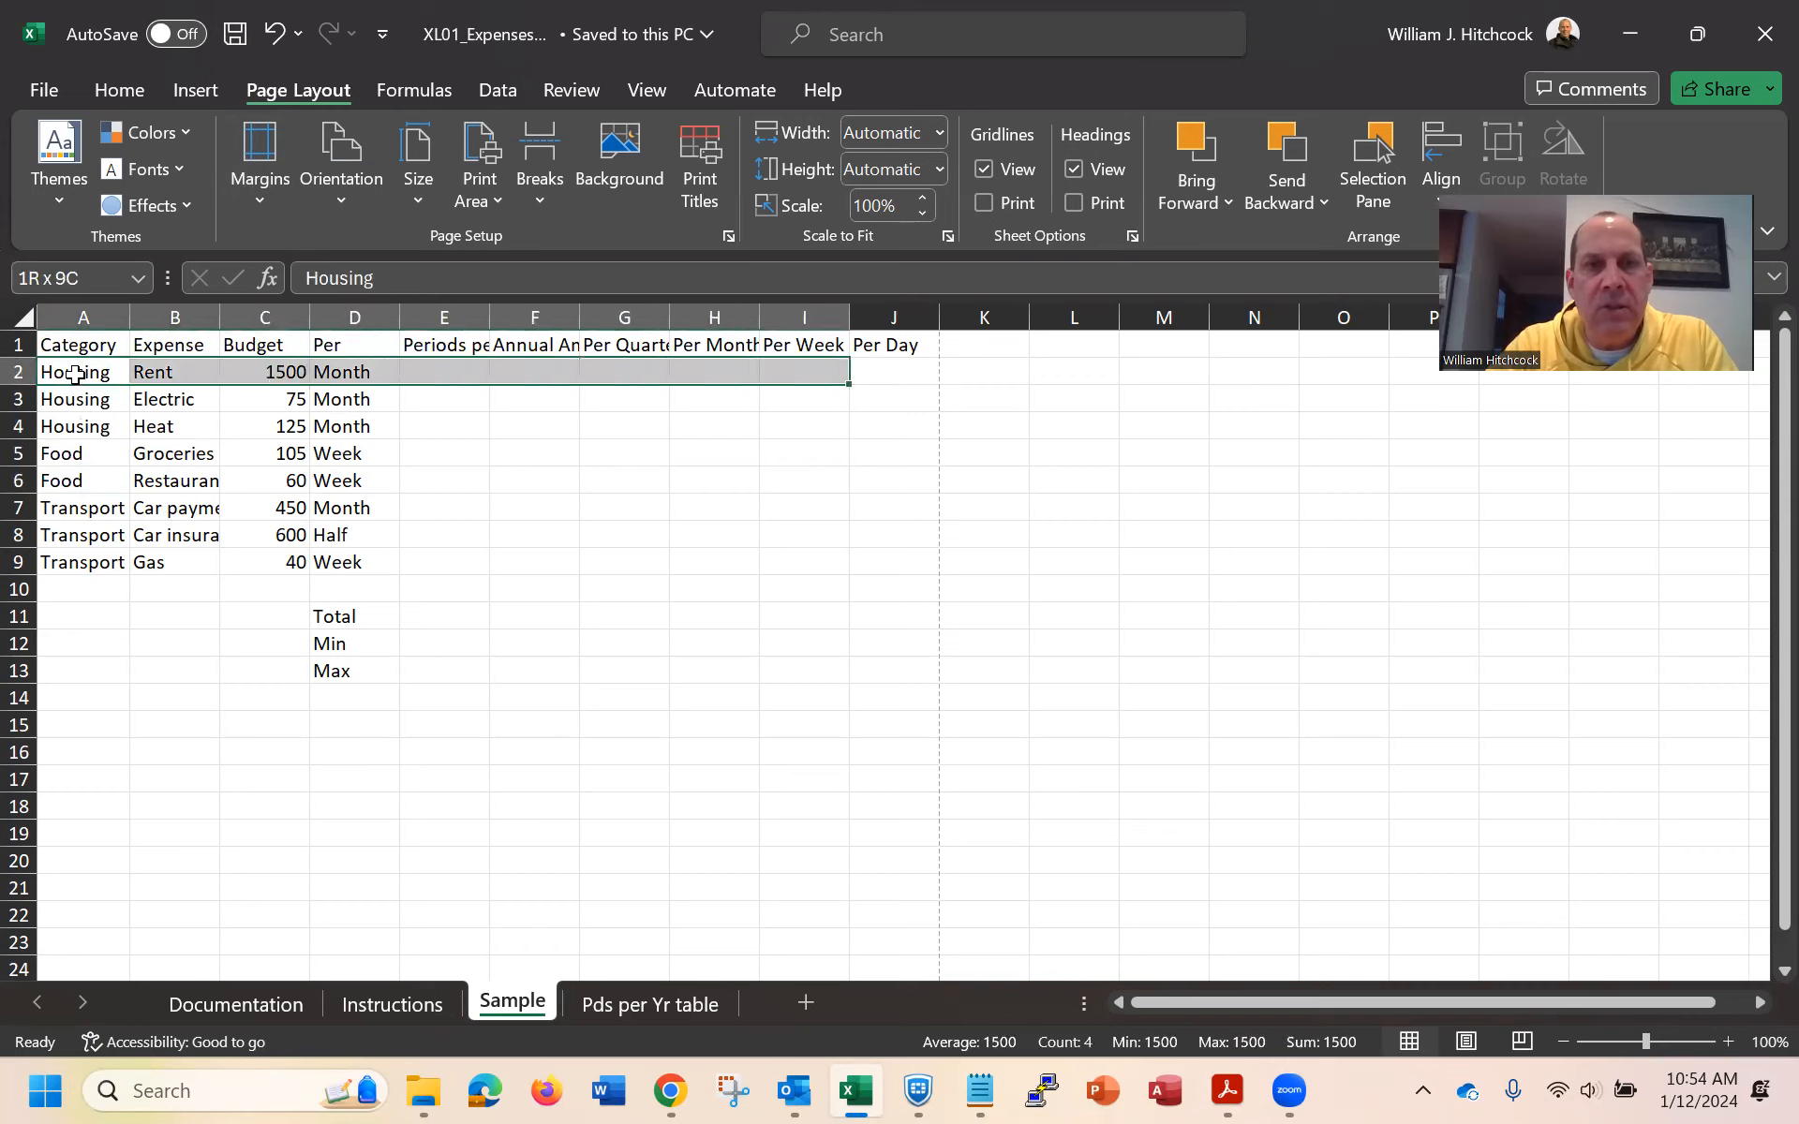
key(shift+Right)
key(shift+Down)
key(shift+Down)
key(shift+Down)
key(shift+Down)
key(shift+Down)
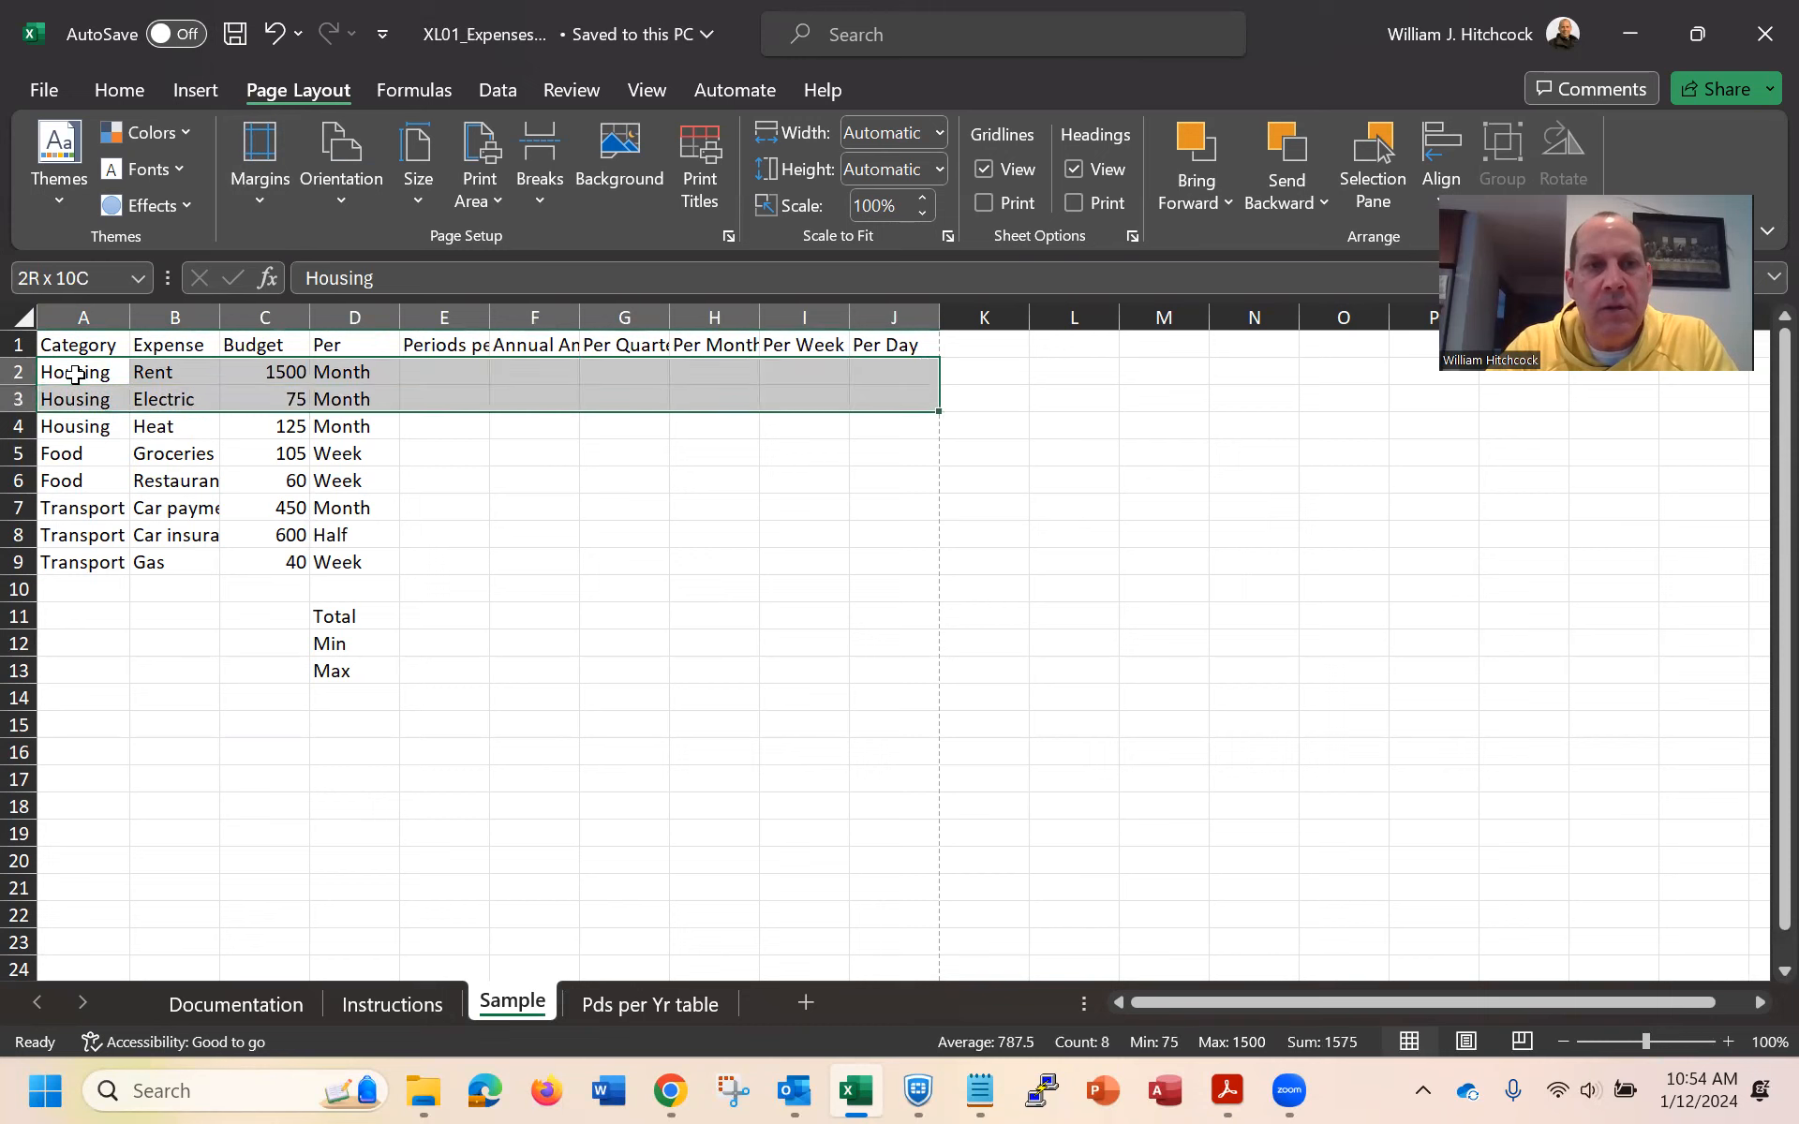
key(shift+Down)
key(shift+Down)
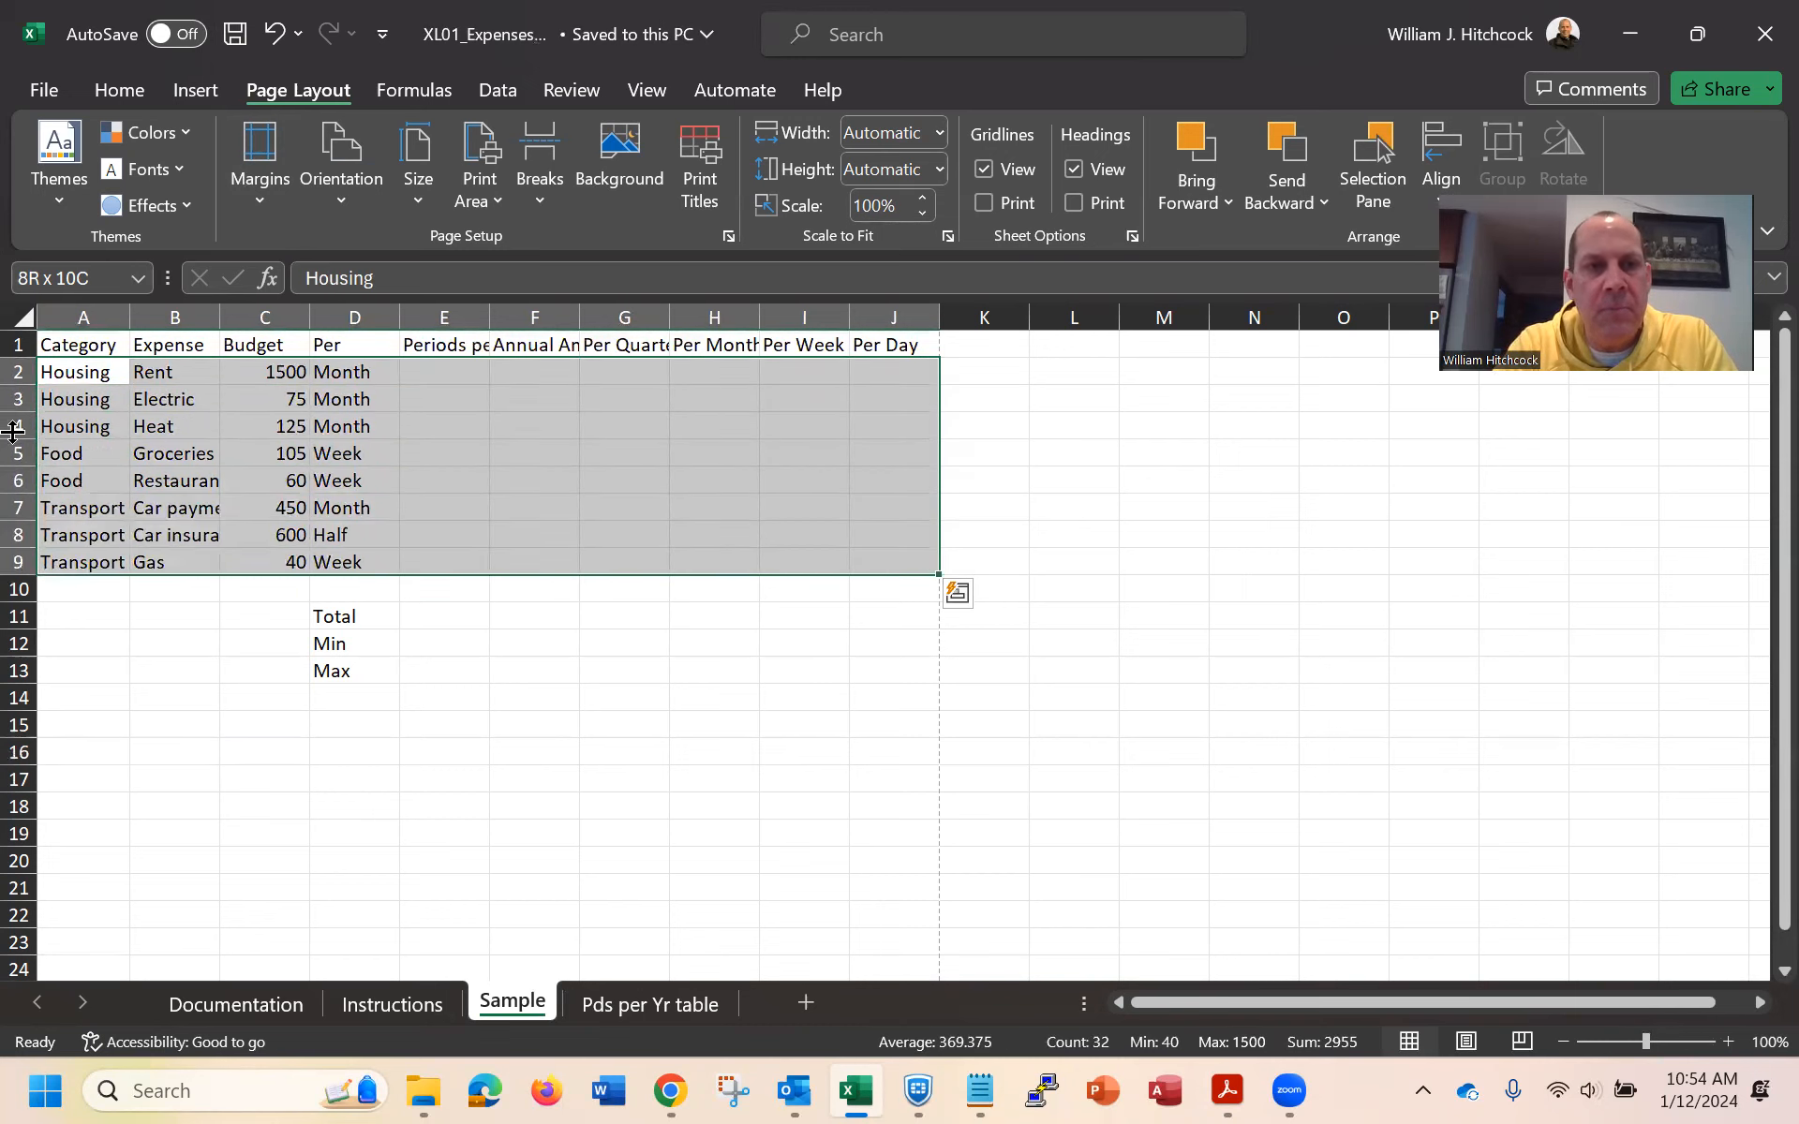
Examine blank row 10 between the expense records and the Total, Min and Max labels
click(66, 590)
key(Right)
key(Right)
key(Right)
key(Right)
key(Right)
key(Right)
key(Right)
key(Right)
key(Right)
key(Right)
key(Right)
key(Right)
key(Right)
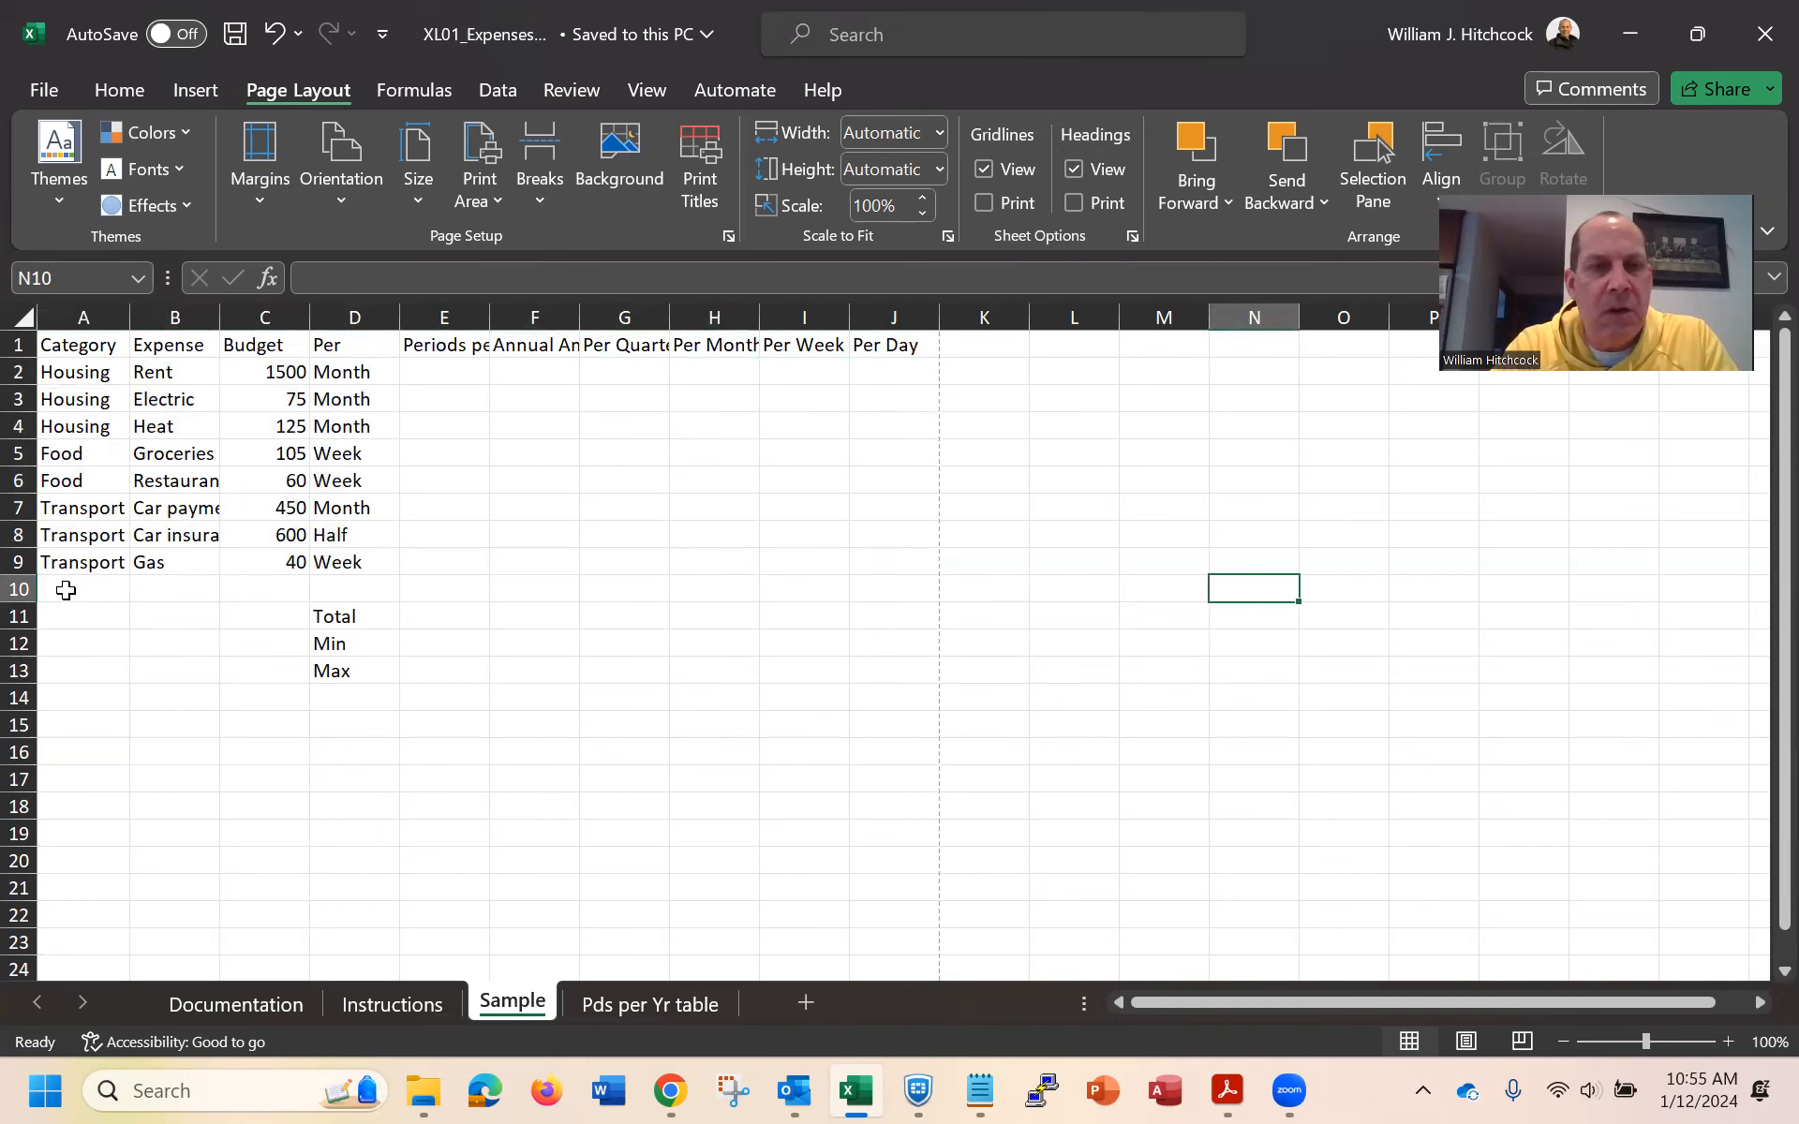
key(Home)
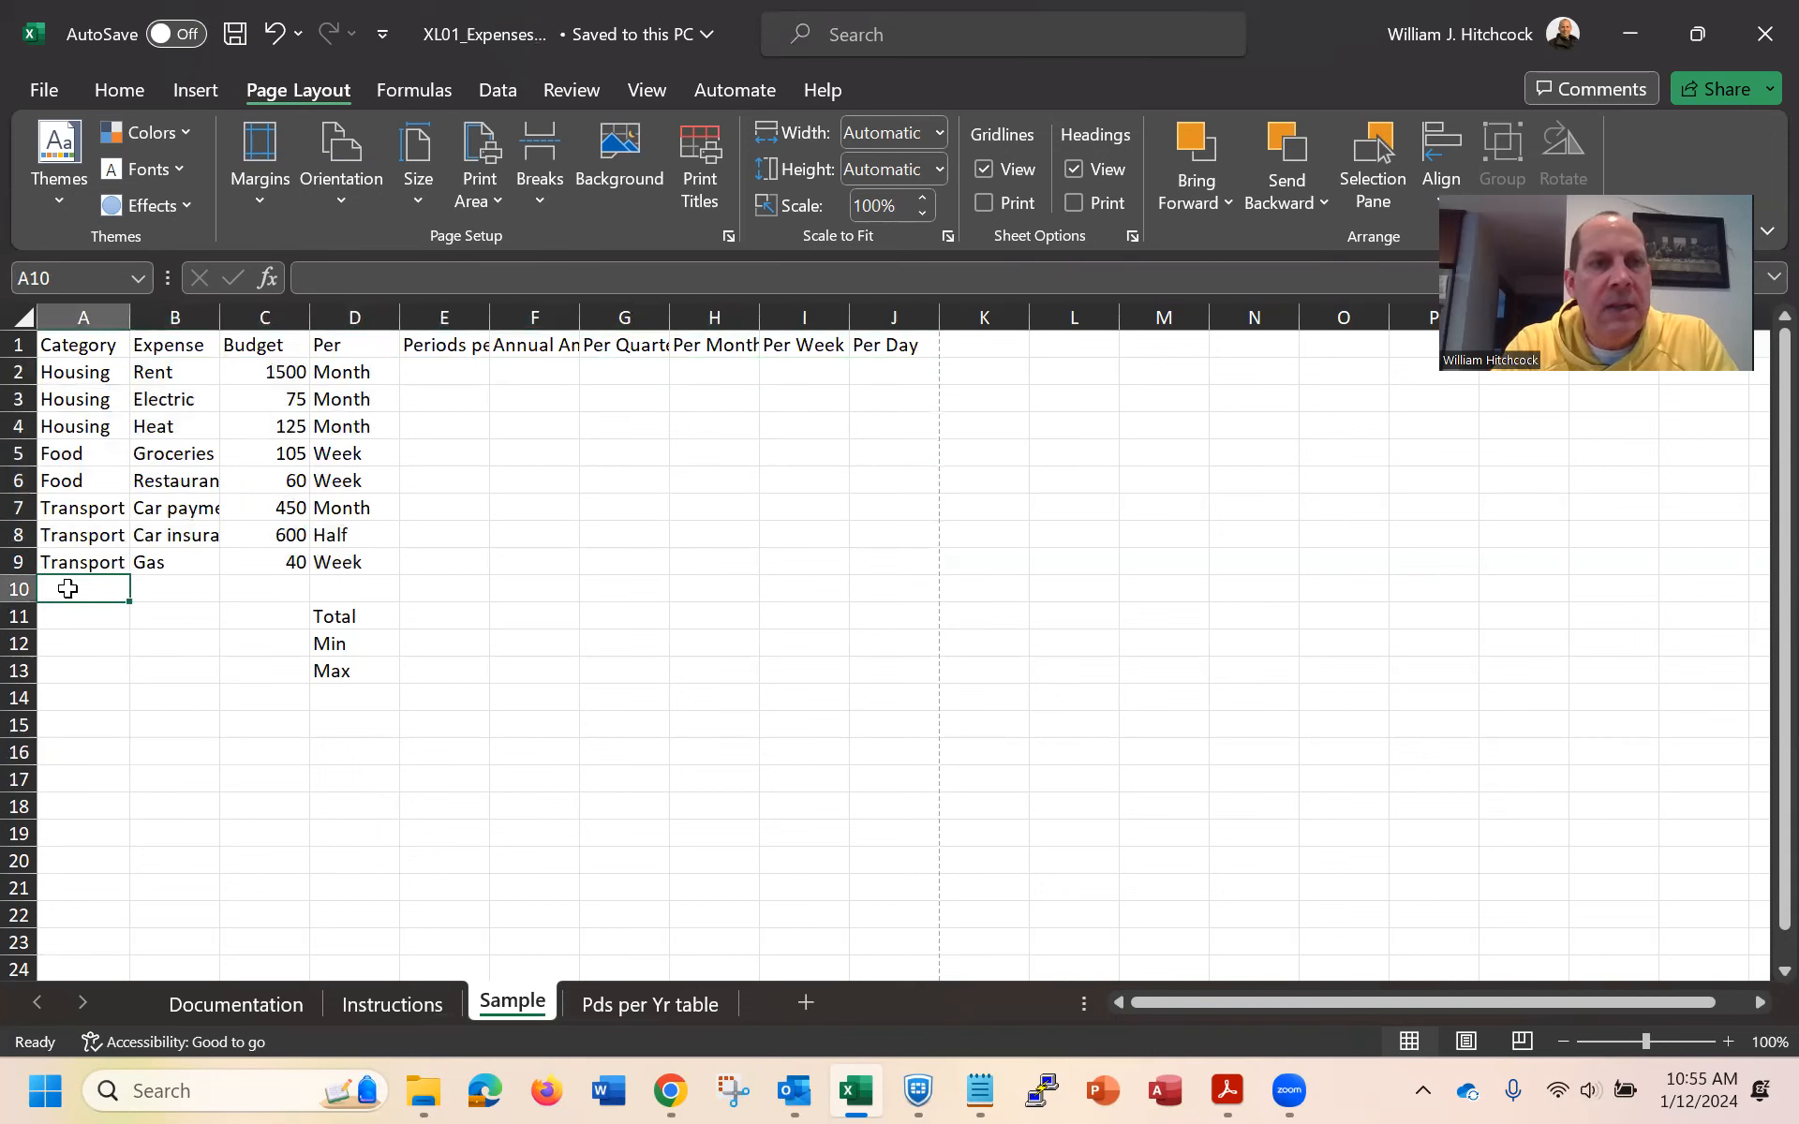
Examine the field names across row 1 of the Sample sheet, starting from Category
click(69, 344)
key(shift+Right)
key(shift+Right)
key(shift+Right)
key(shift+Right)
key(shift+Right)
key(shift+Right)
key(shift+Right)
key(shift+Right)
key(shift+Right)
key(shift+Right)
key(shift+Right)
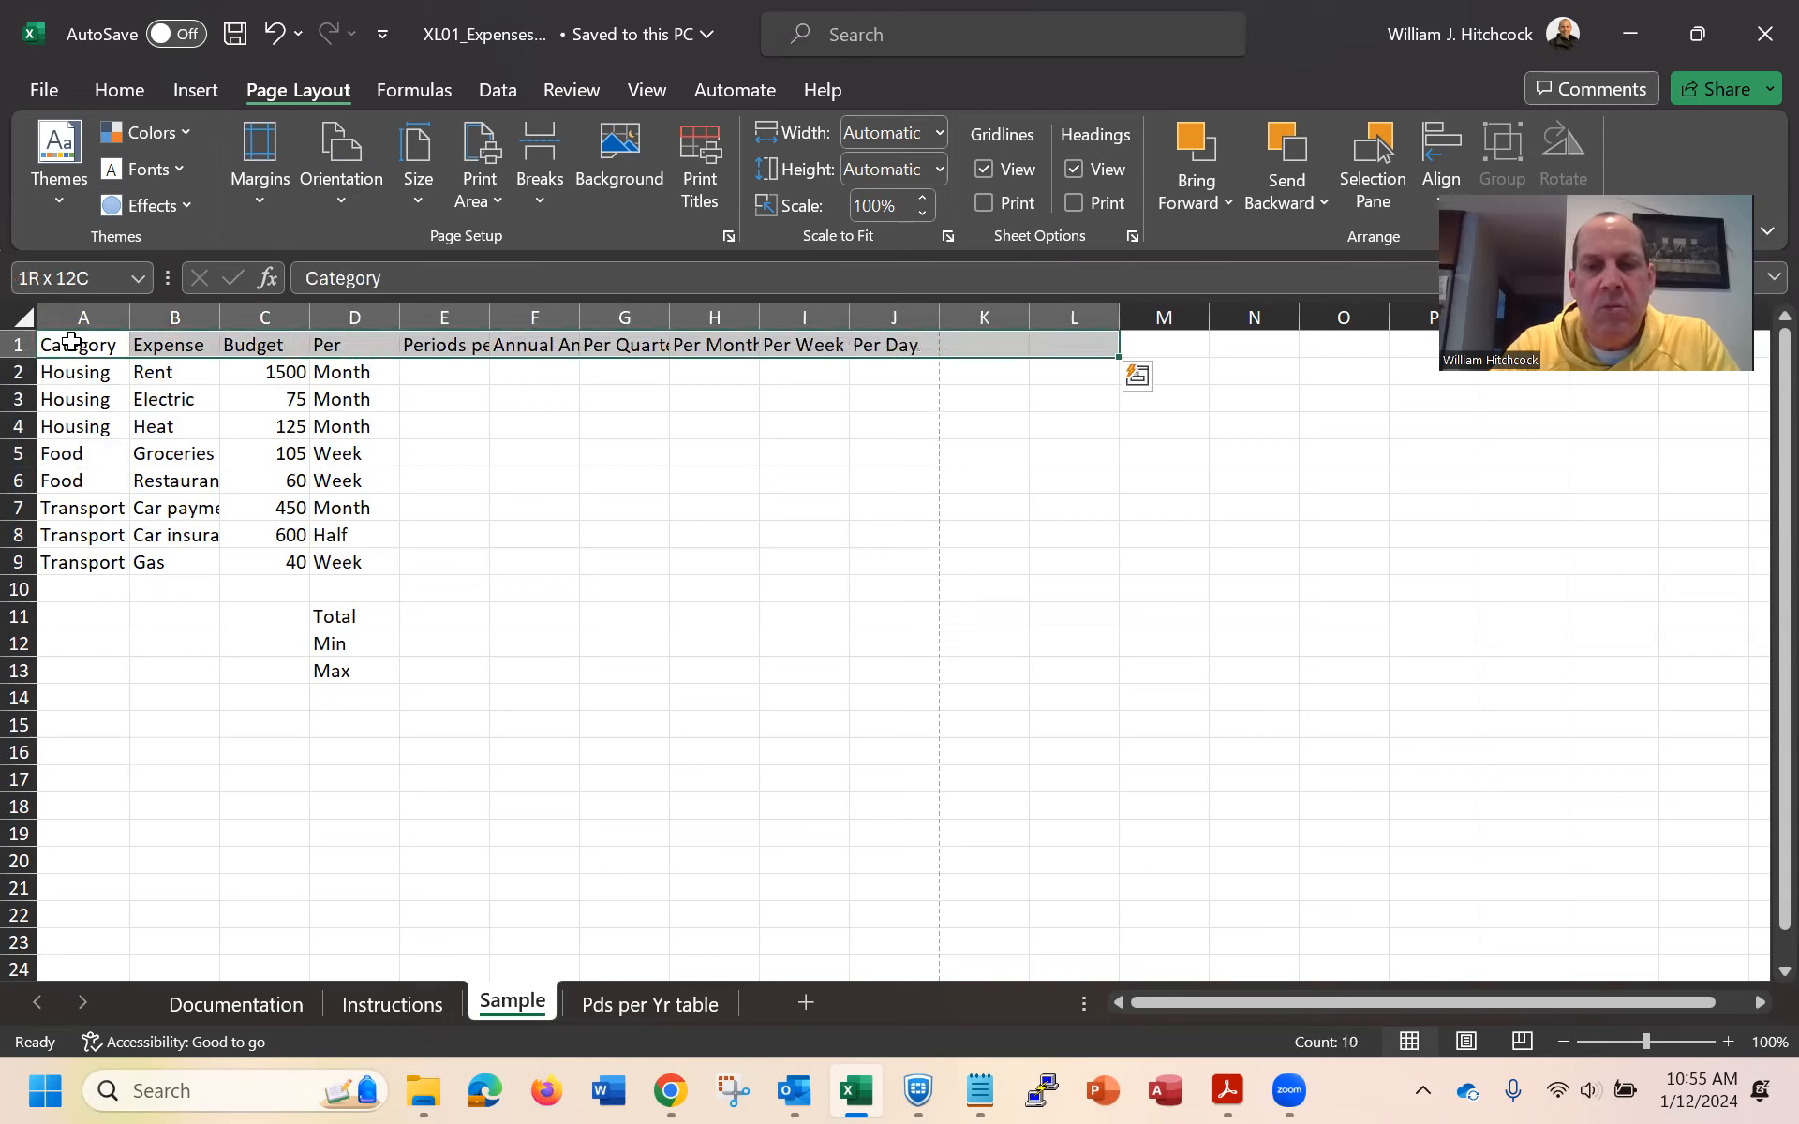
click(71, 342)
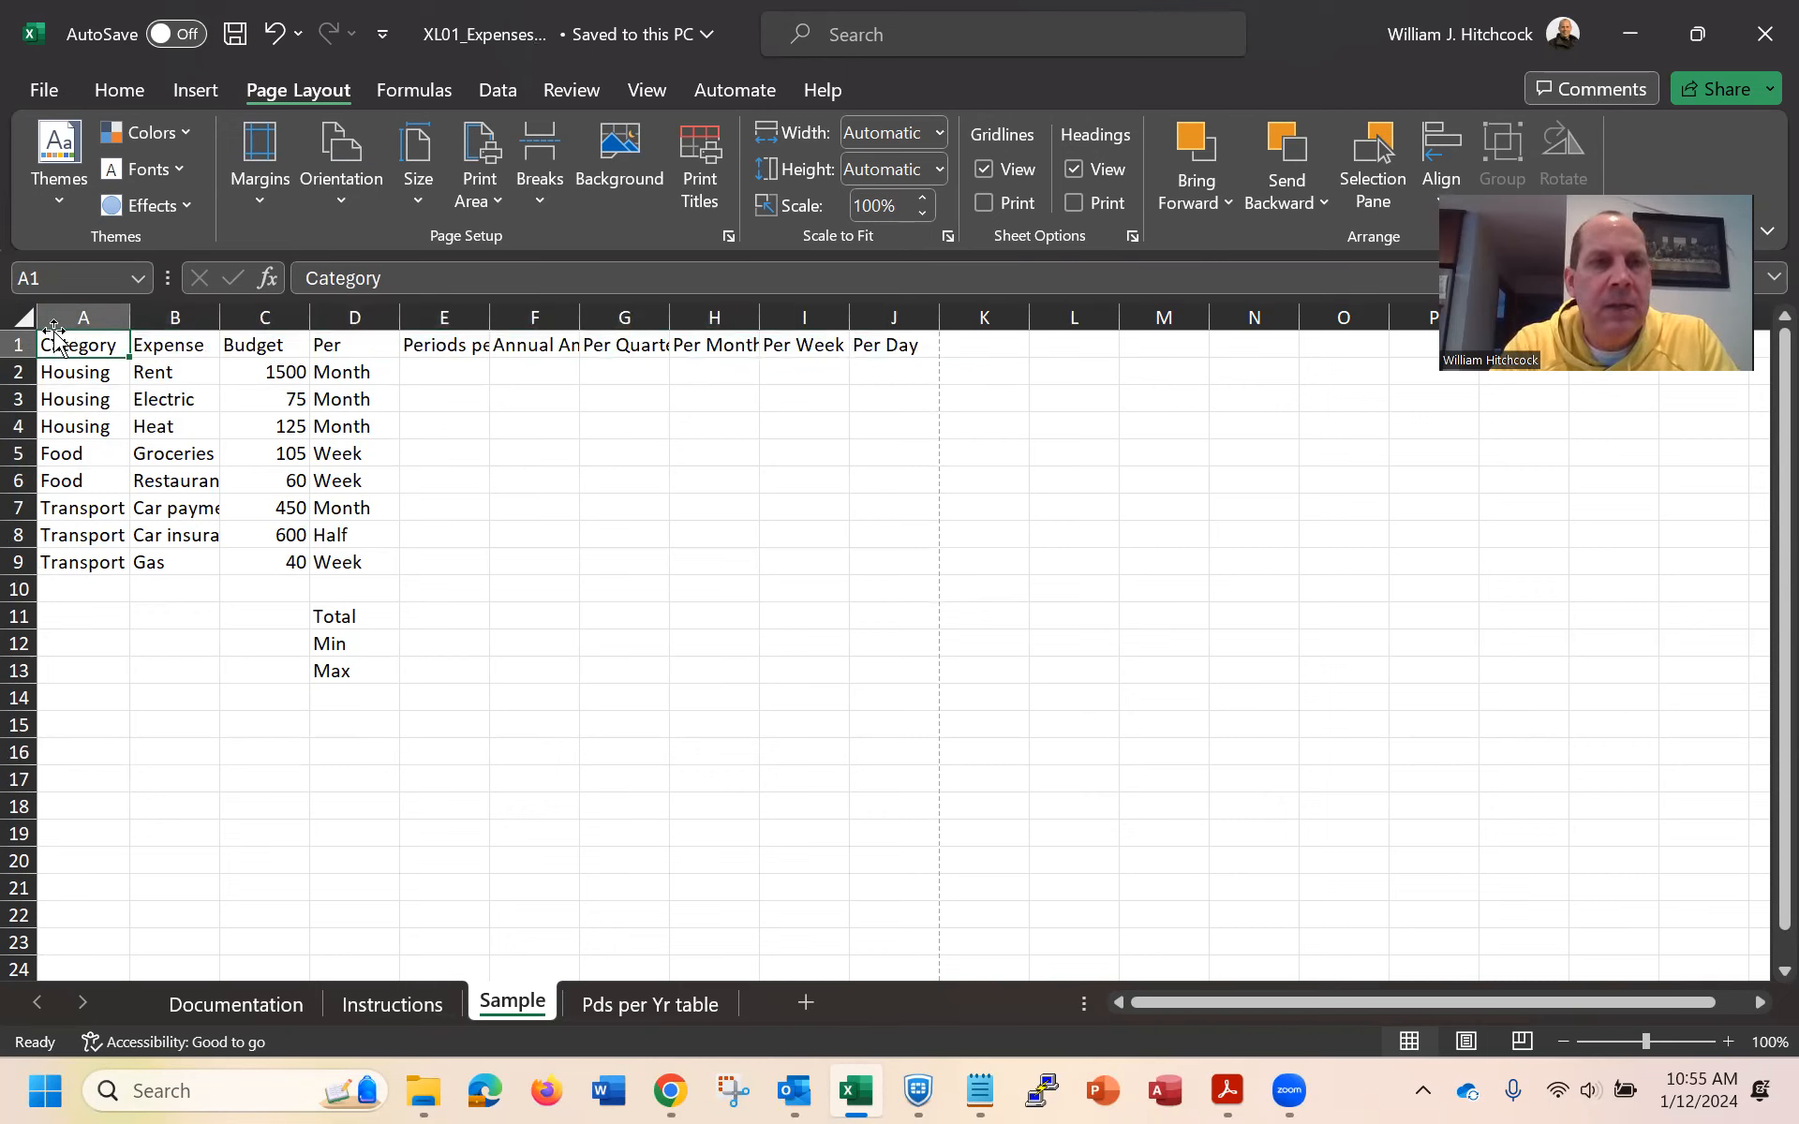
Insert a new column before Category on the Sample sheet and enter the field name Num in A1
right_click(68, 319)
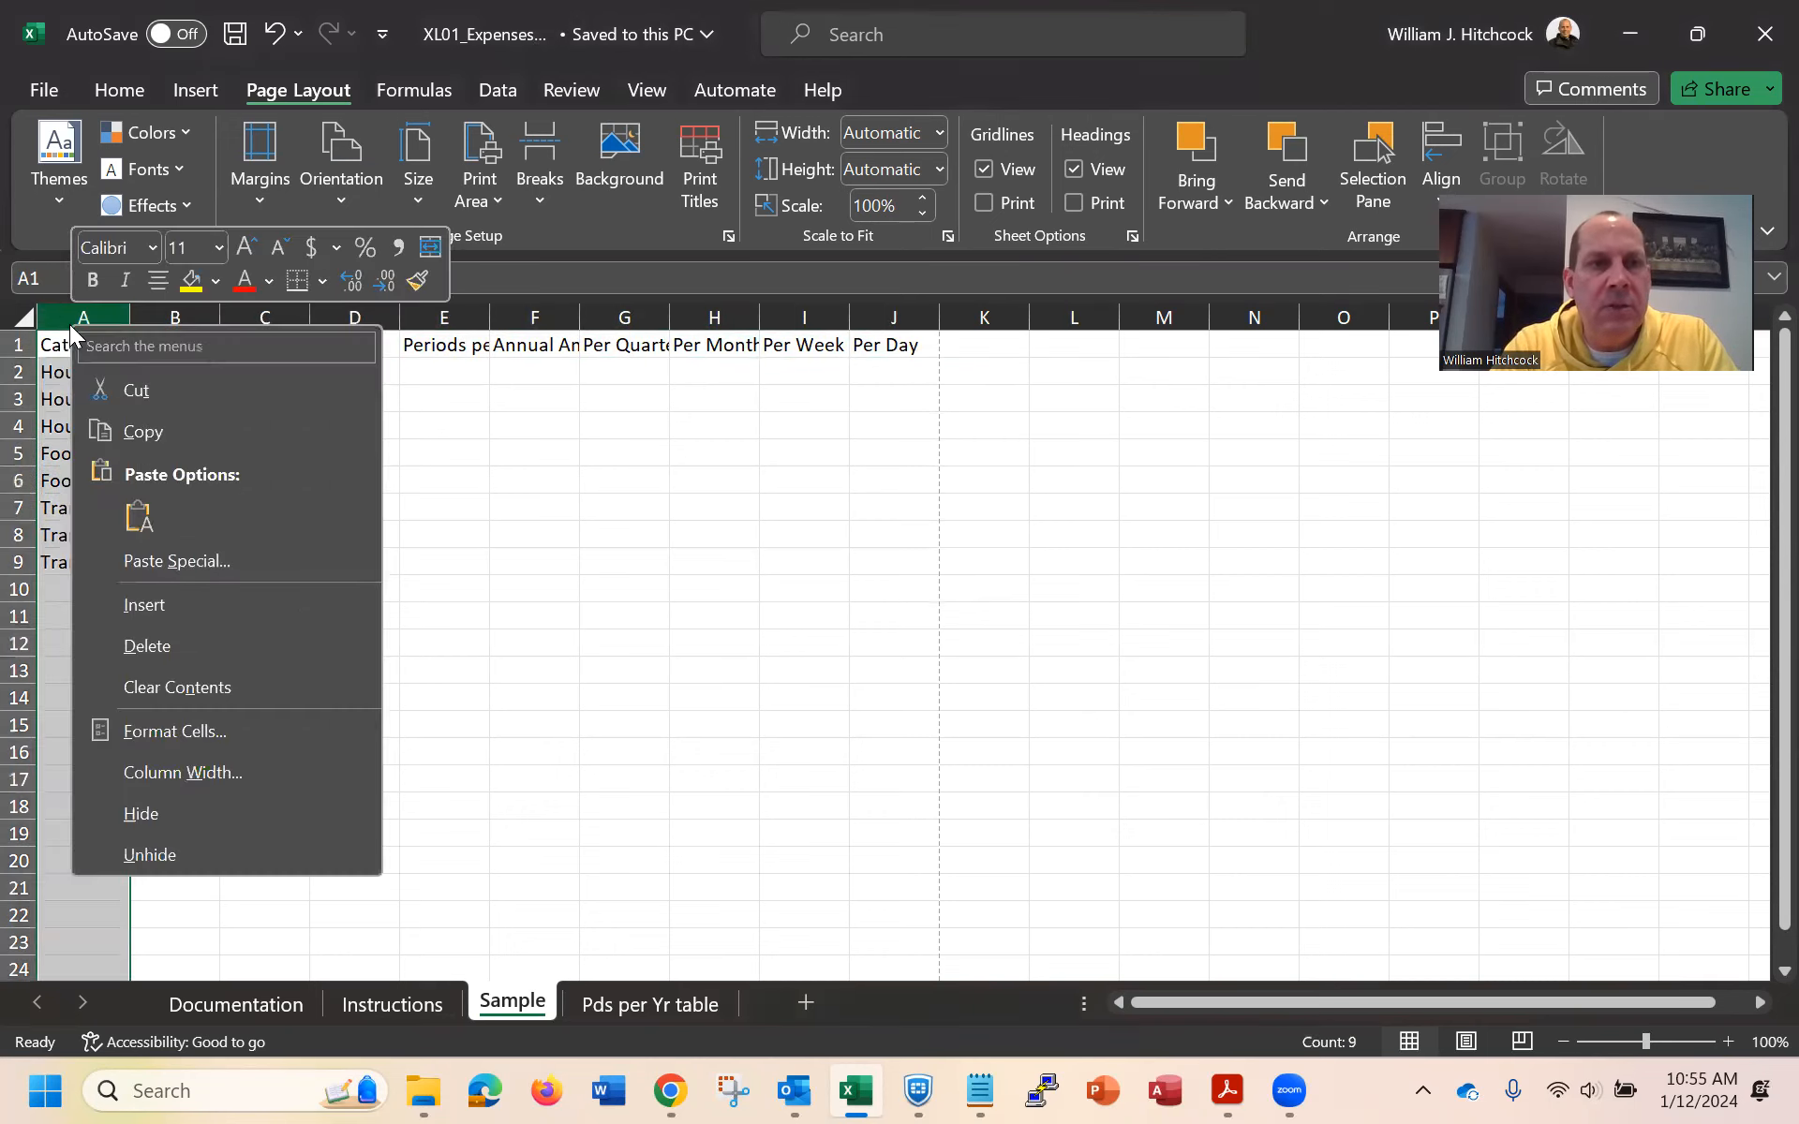
click(153, 606)
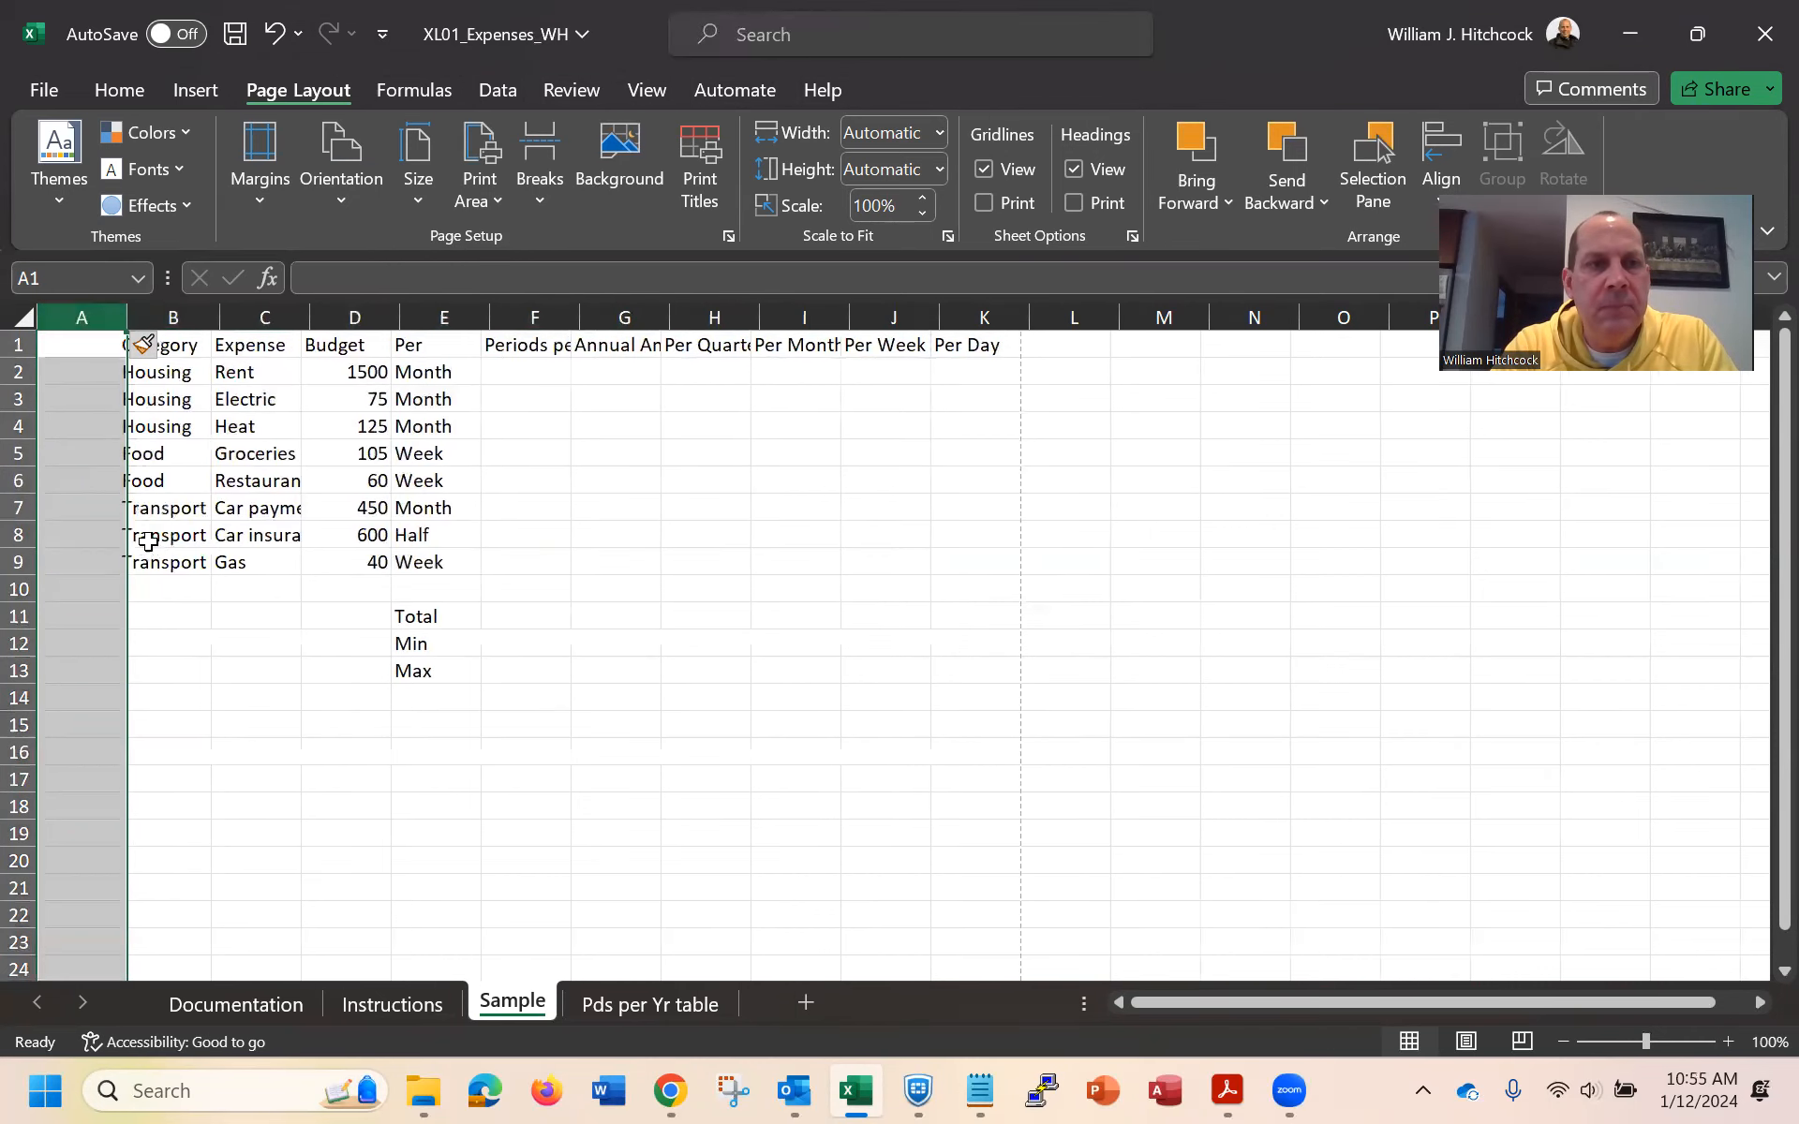
click(81, 342)
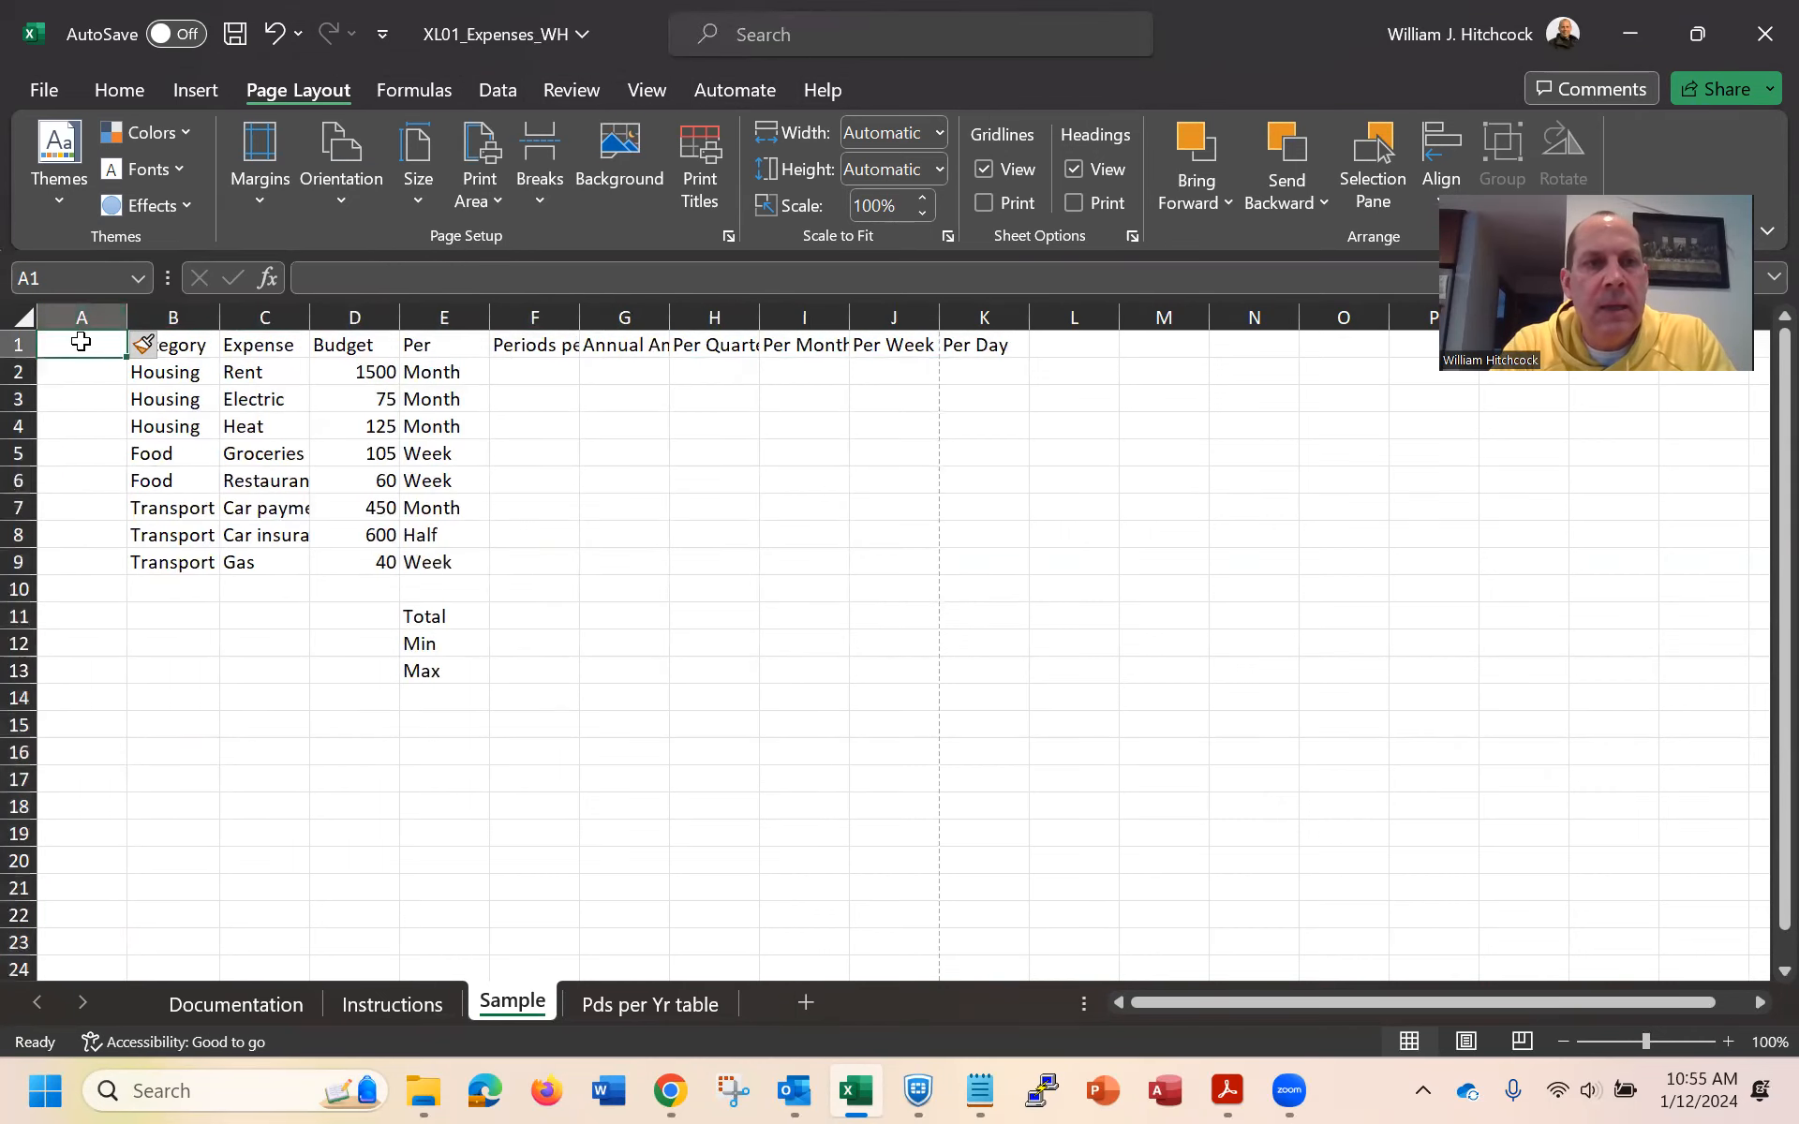
text(Num)
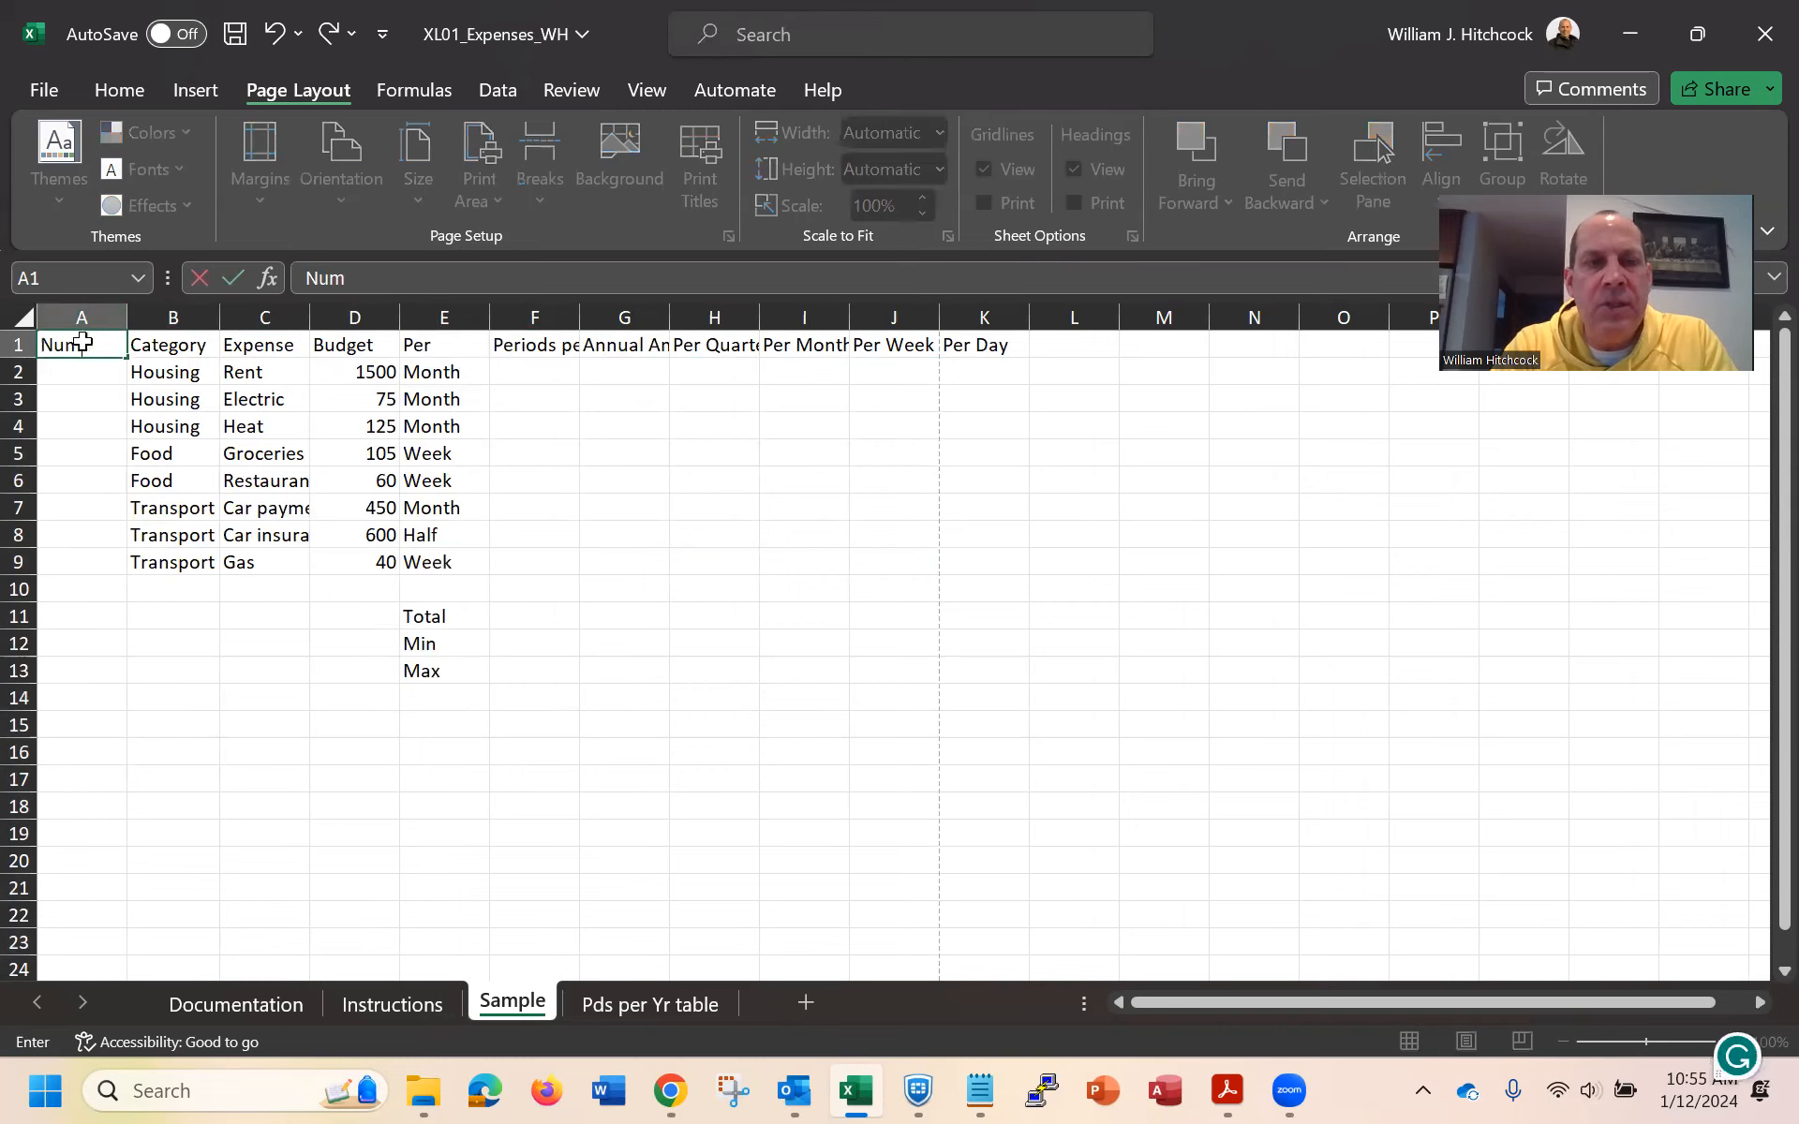
key(Return)
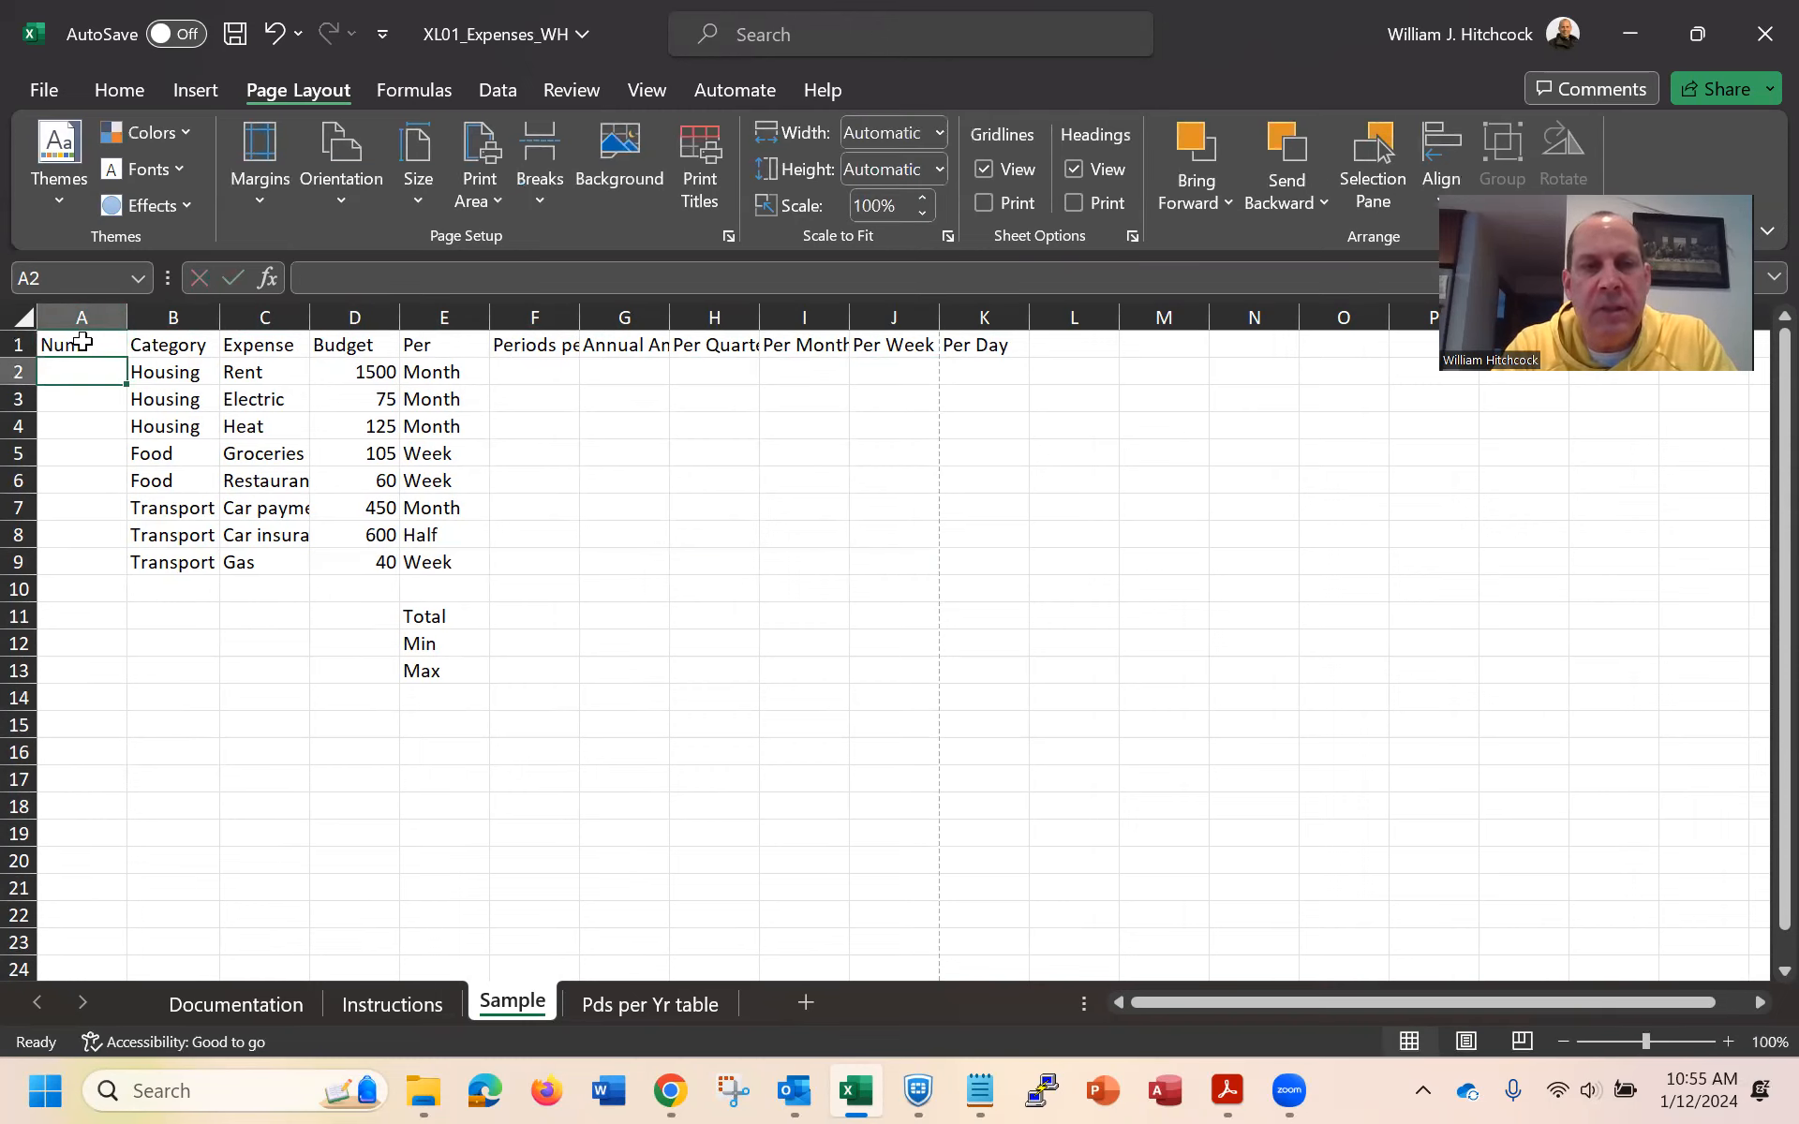
Enter 1, 2 and 3 in A2:A4 and AutoFill the number series through A9
text(1)
key(Return)
text(2)
key(Return)
text(3)
key(Return)
key(Up)
key(Up)
key(Up)
key(shift+Down)
key(shift+Down)
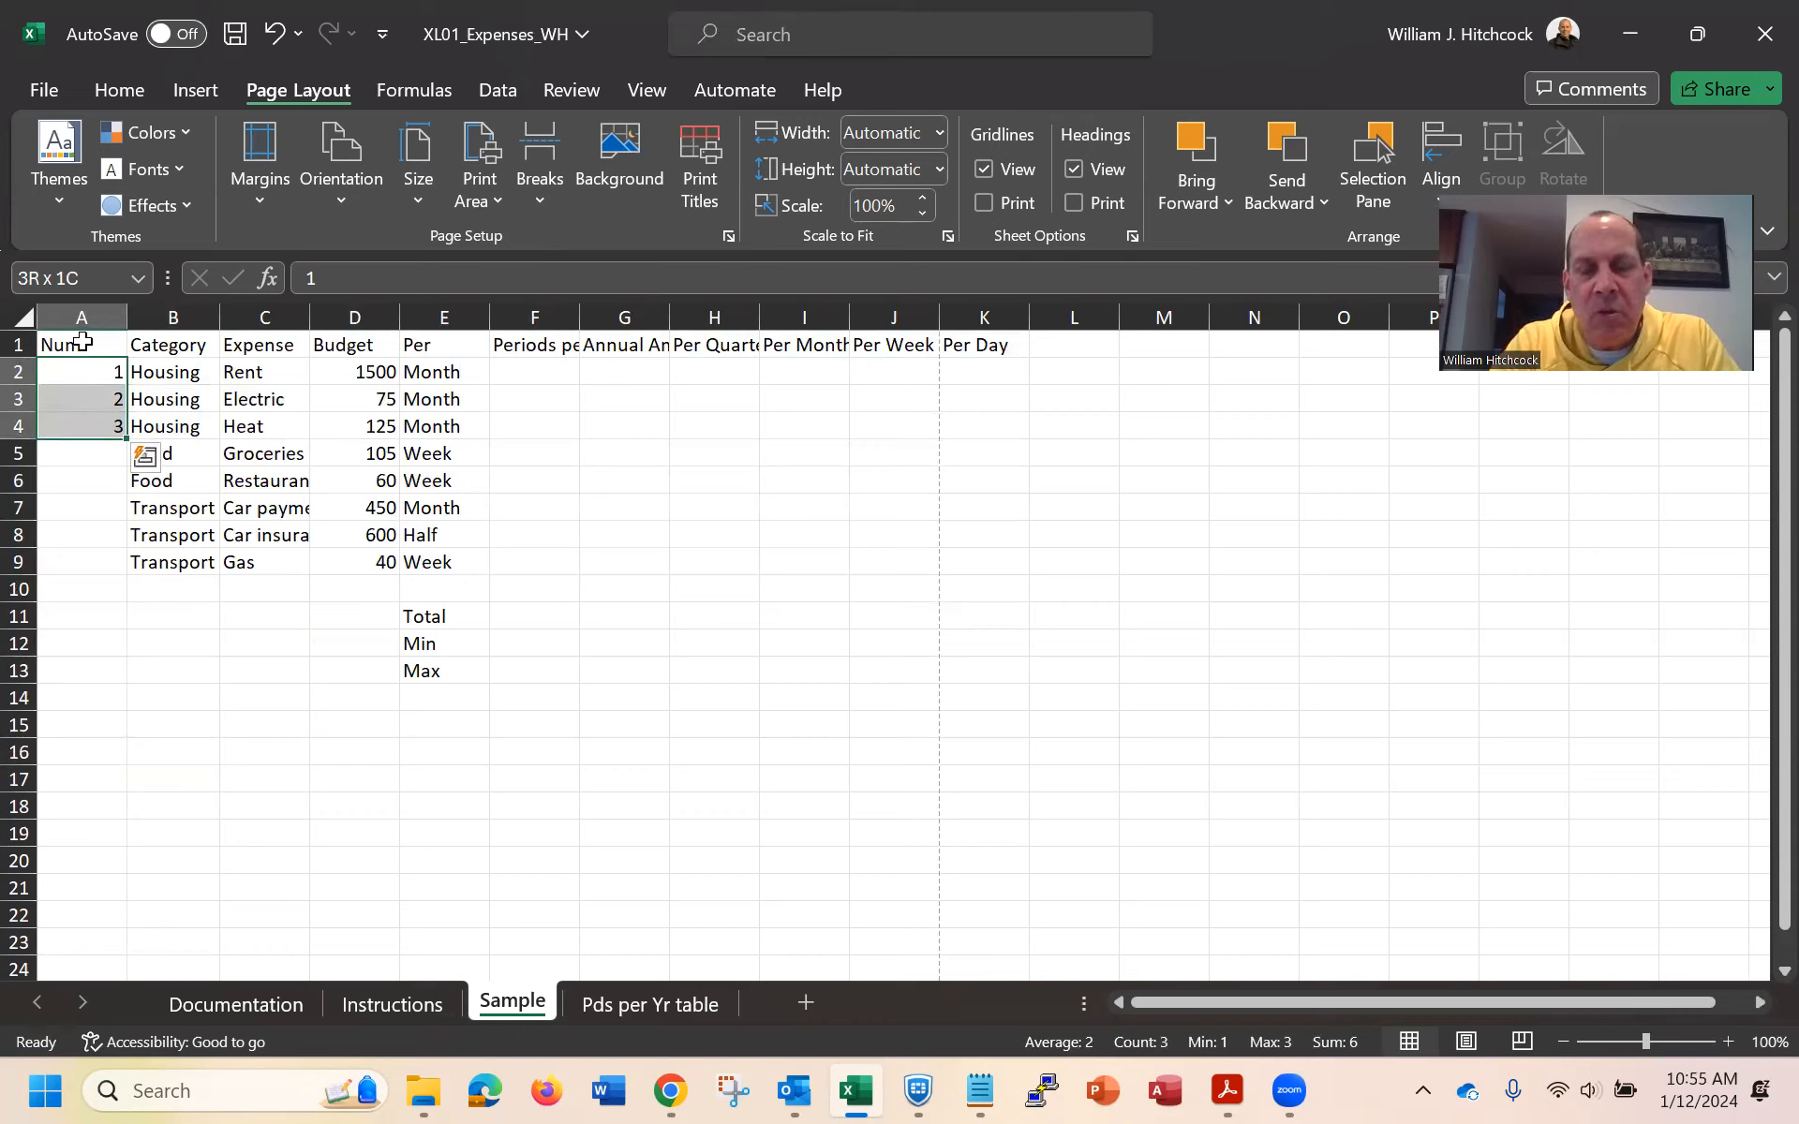
double_click(125, 439)
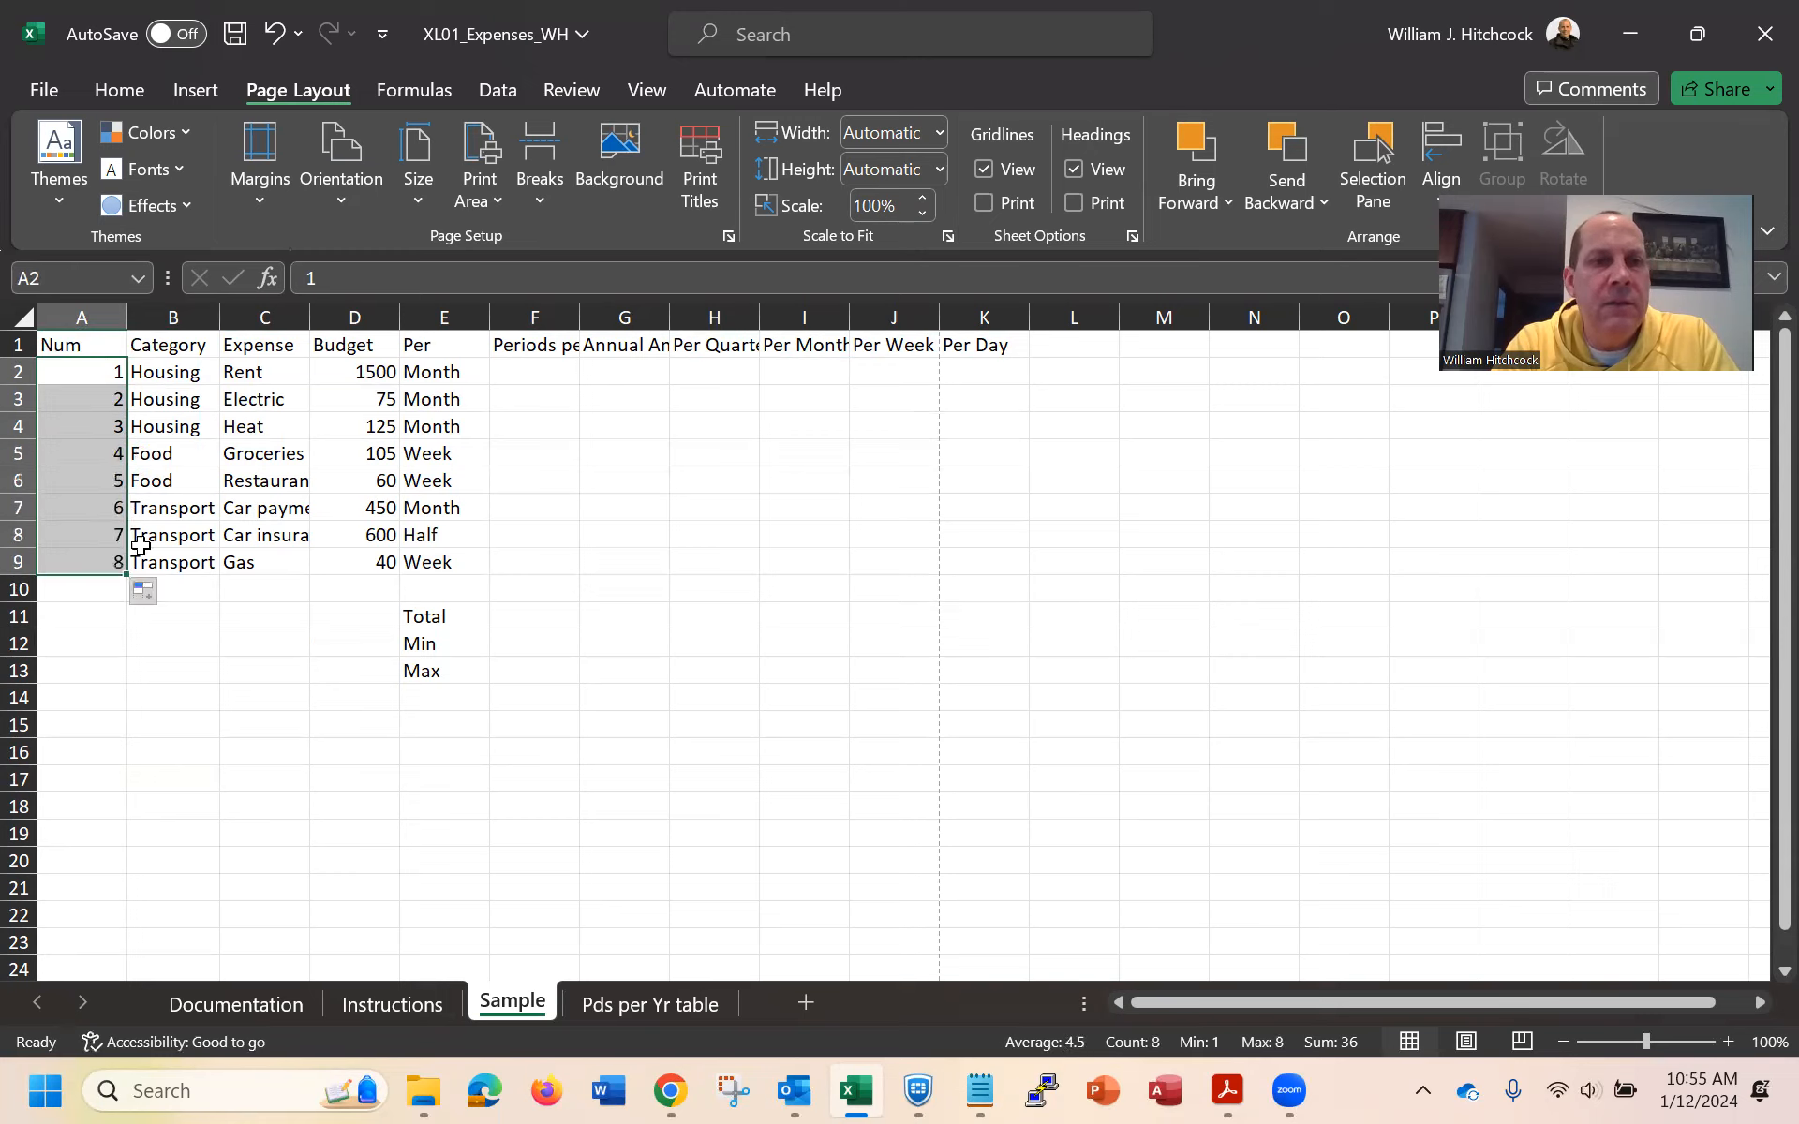
Format the sequence numbers in A2:A9 with comma style and zero decimals
click(113, 84)
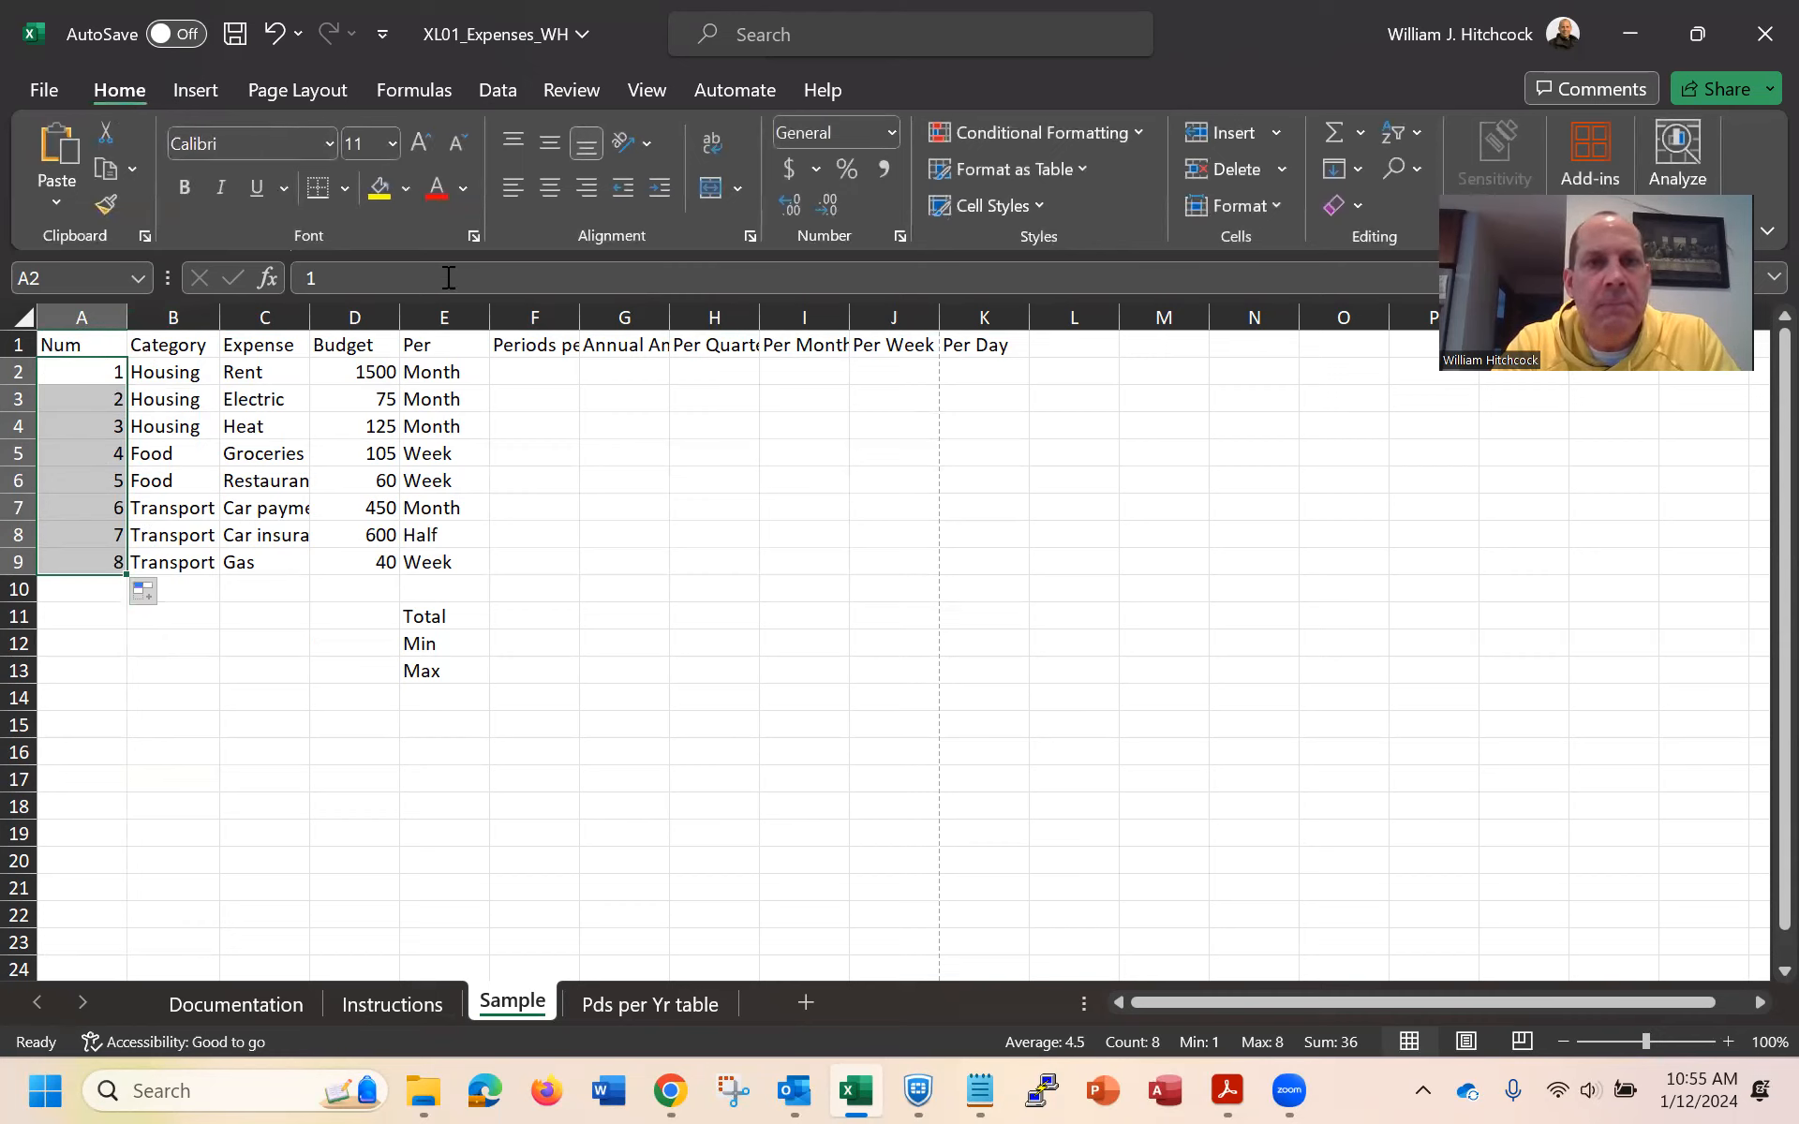
click(881, 170)
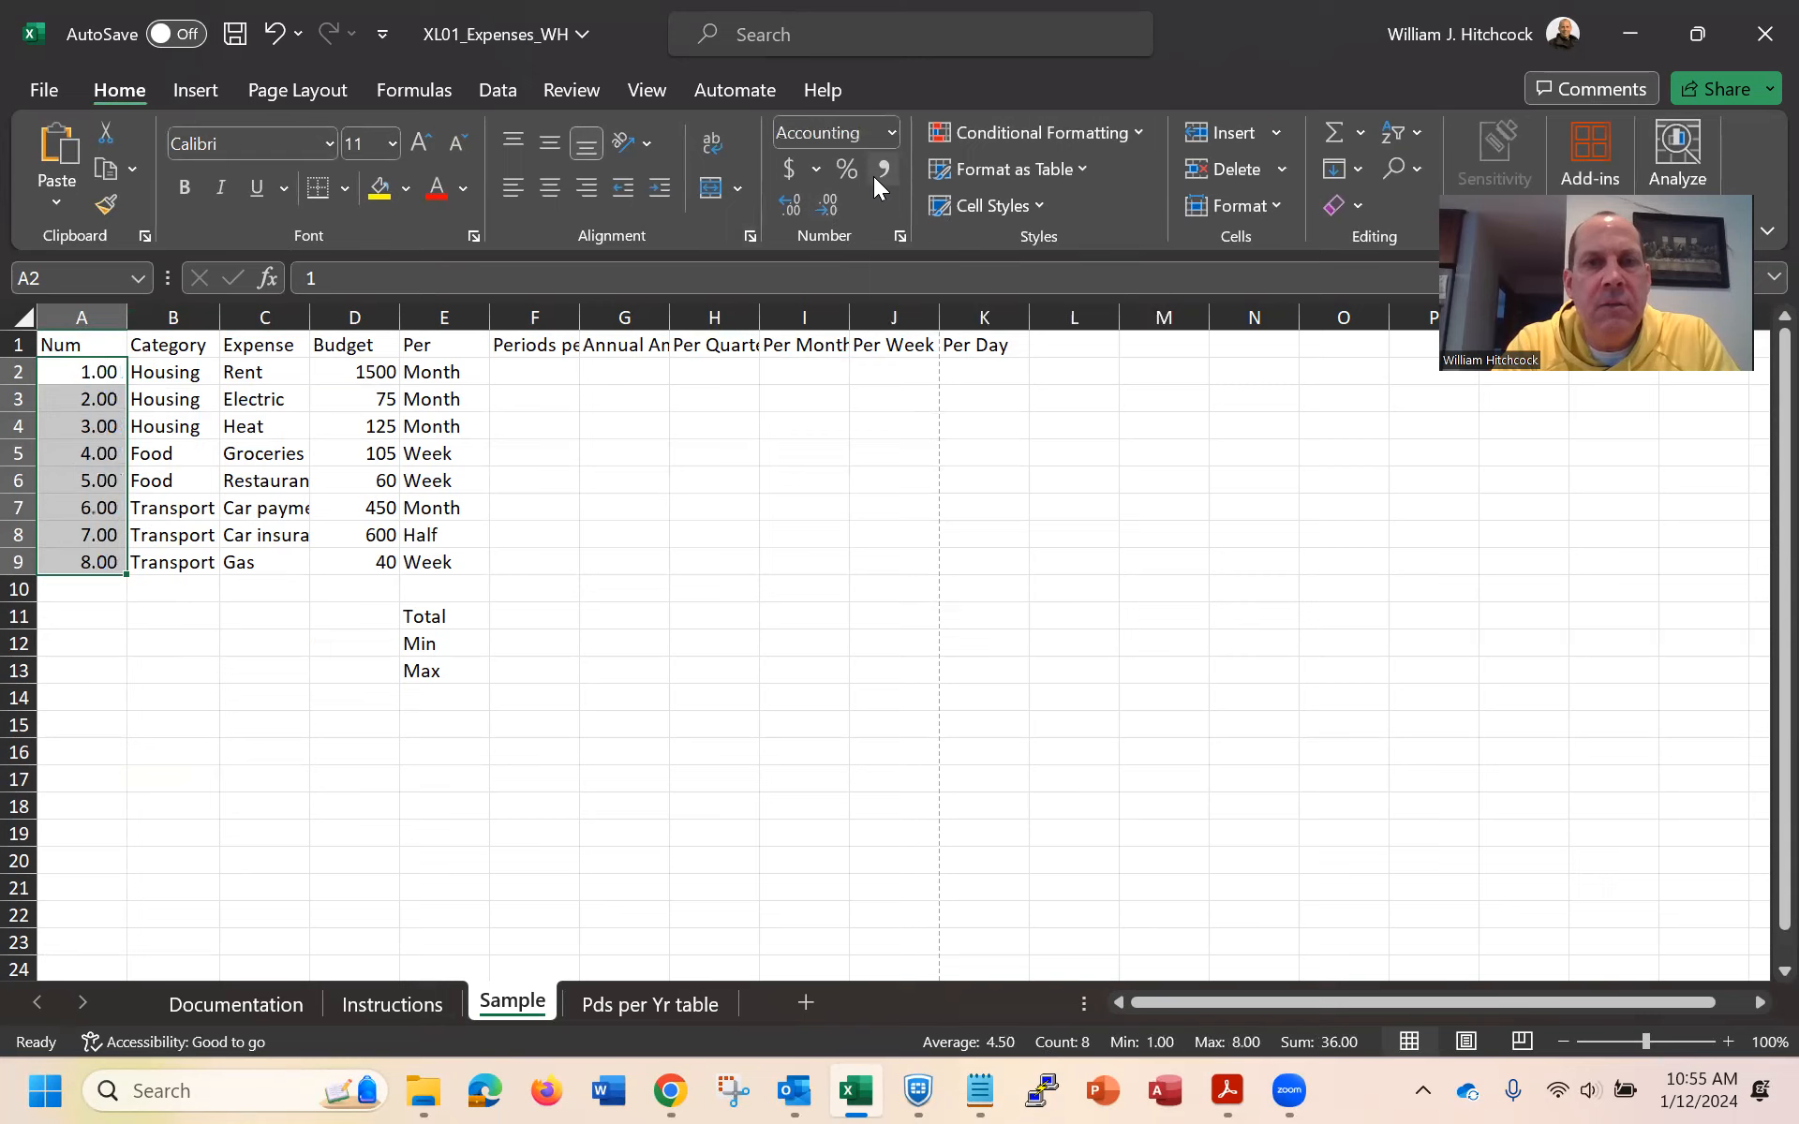
click(827, 212)
click(827, 212)
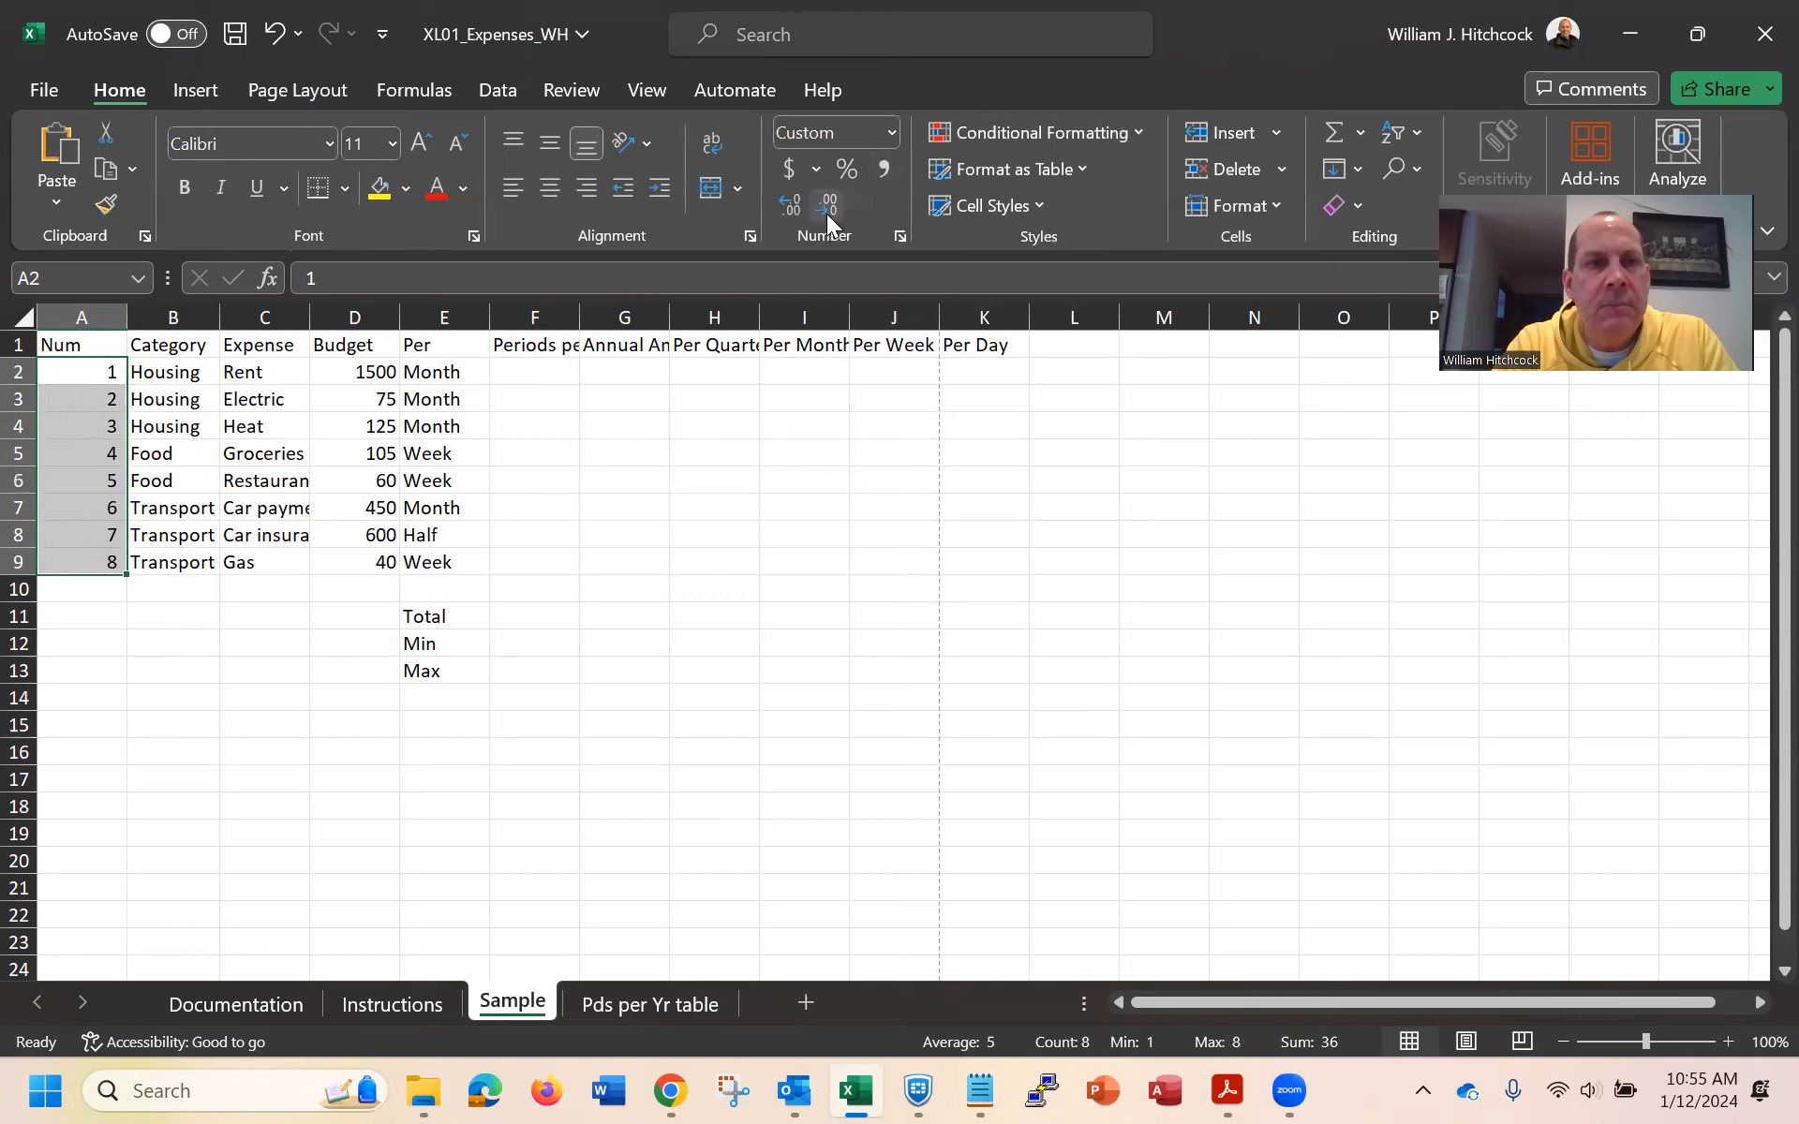
click(68, 343)
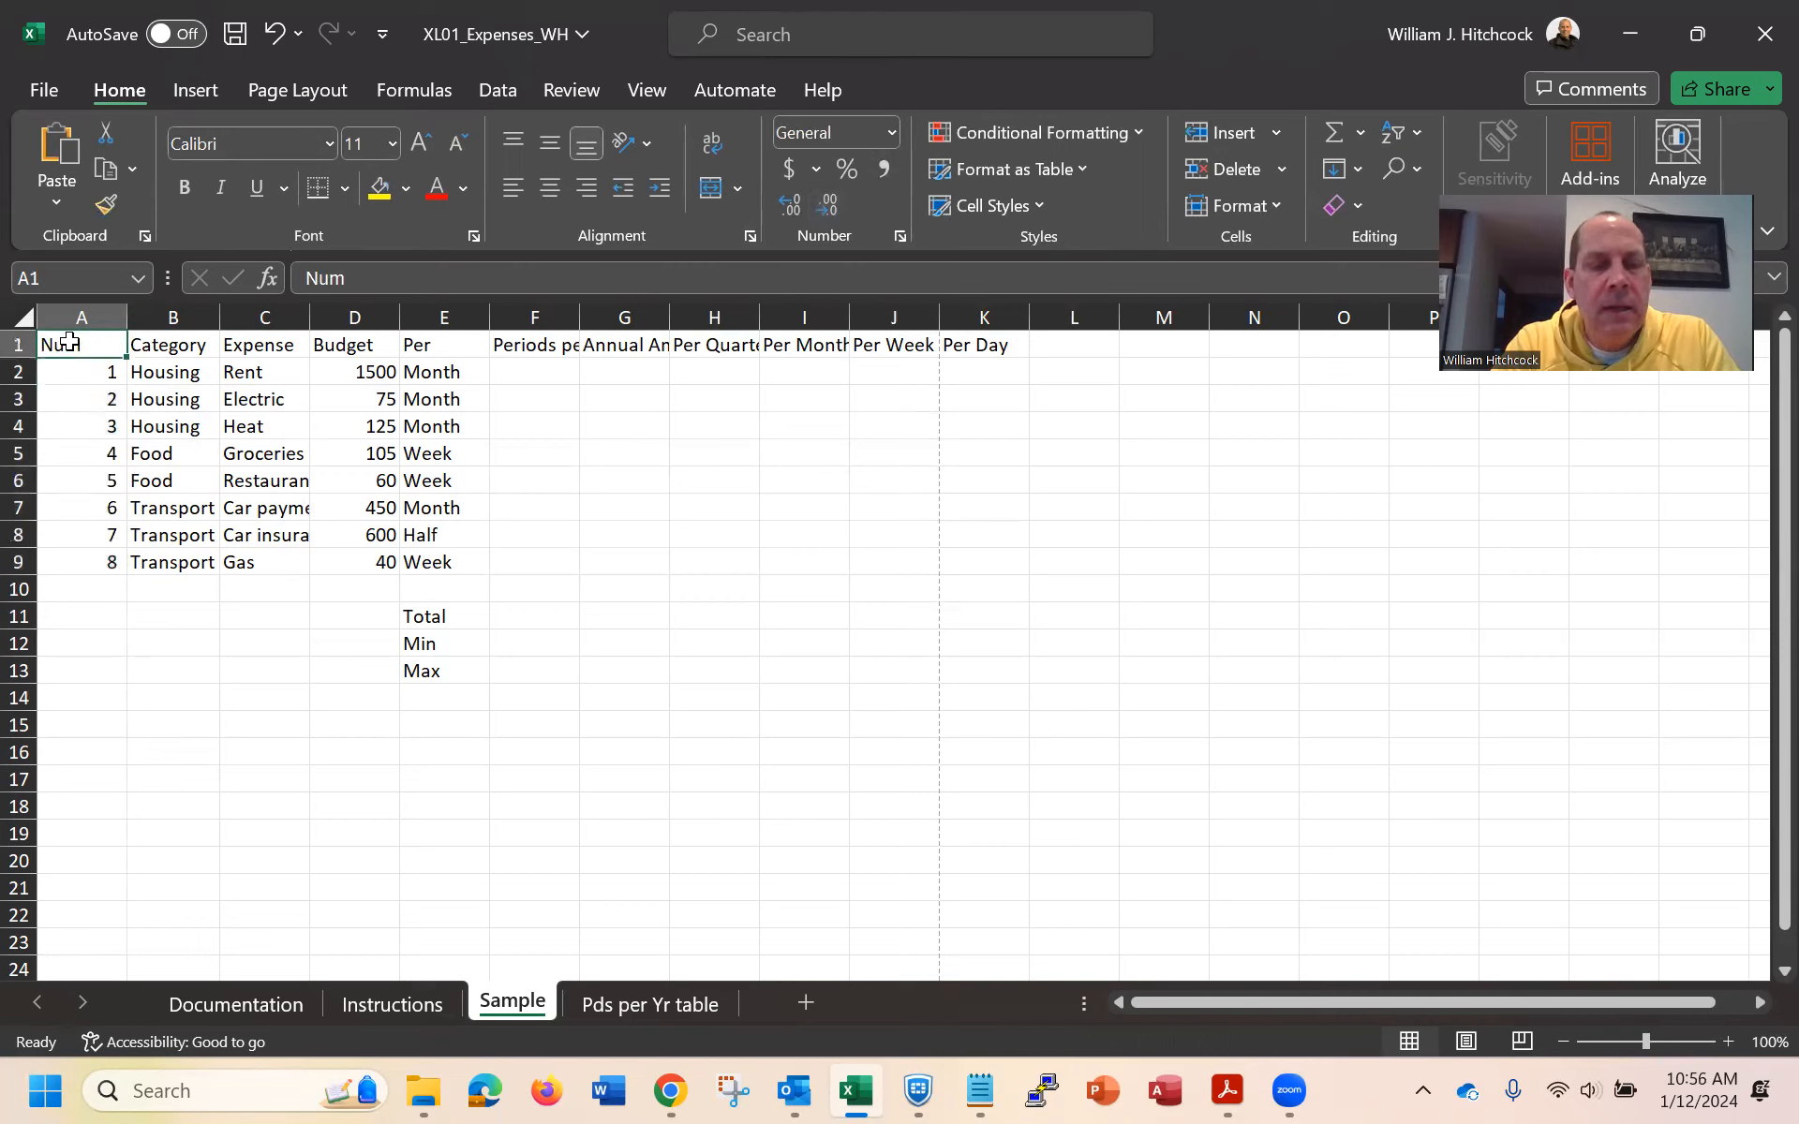
key(shift+Right)
key(shift+Right)
key(shift+Right)
key(shift+Right)
key(shift+Right)
key(shift+Right)
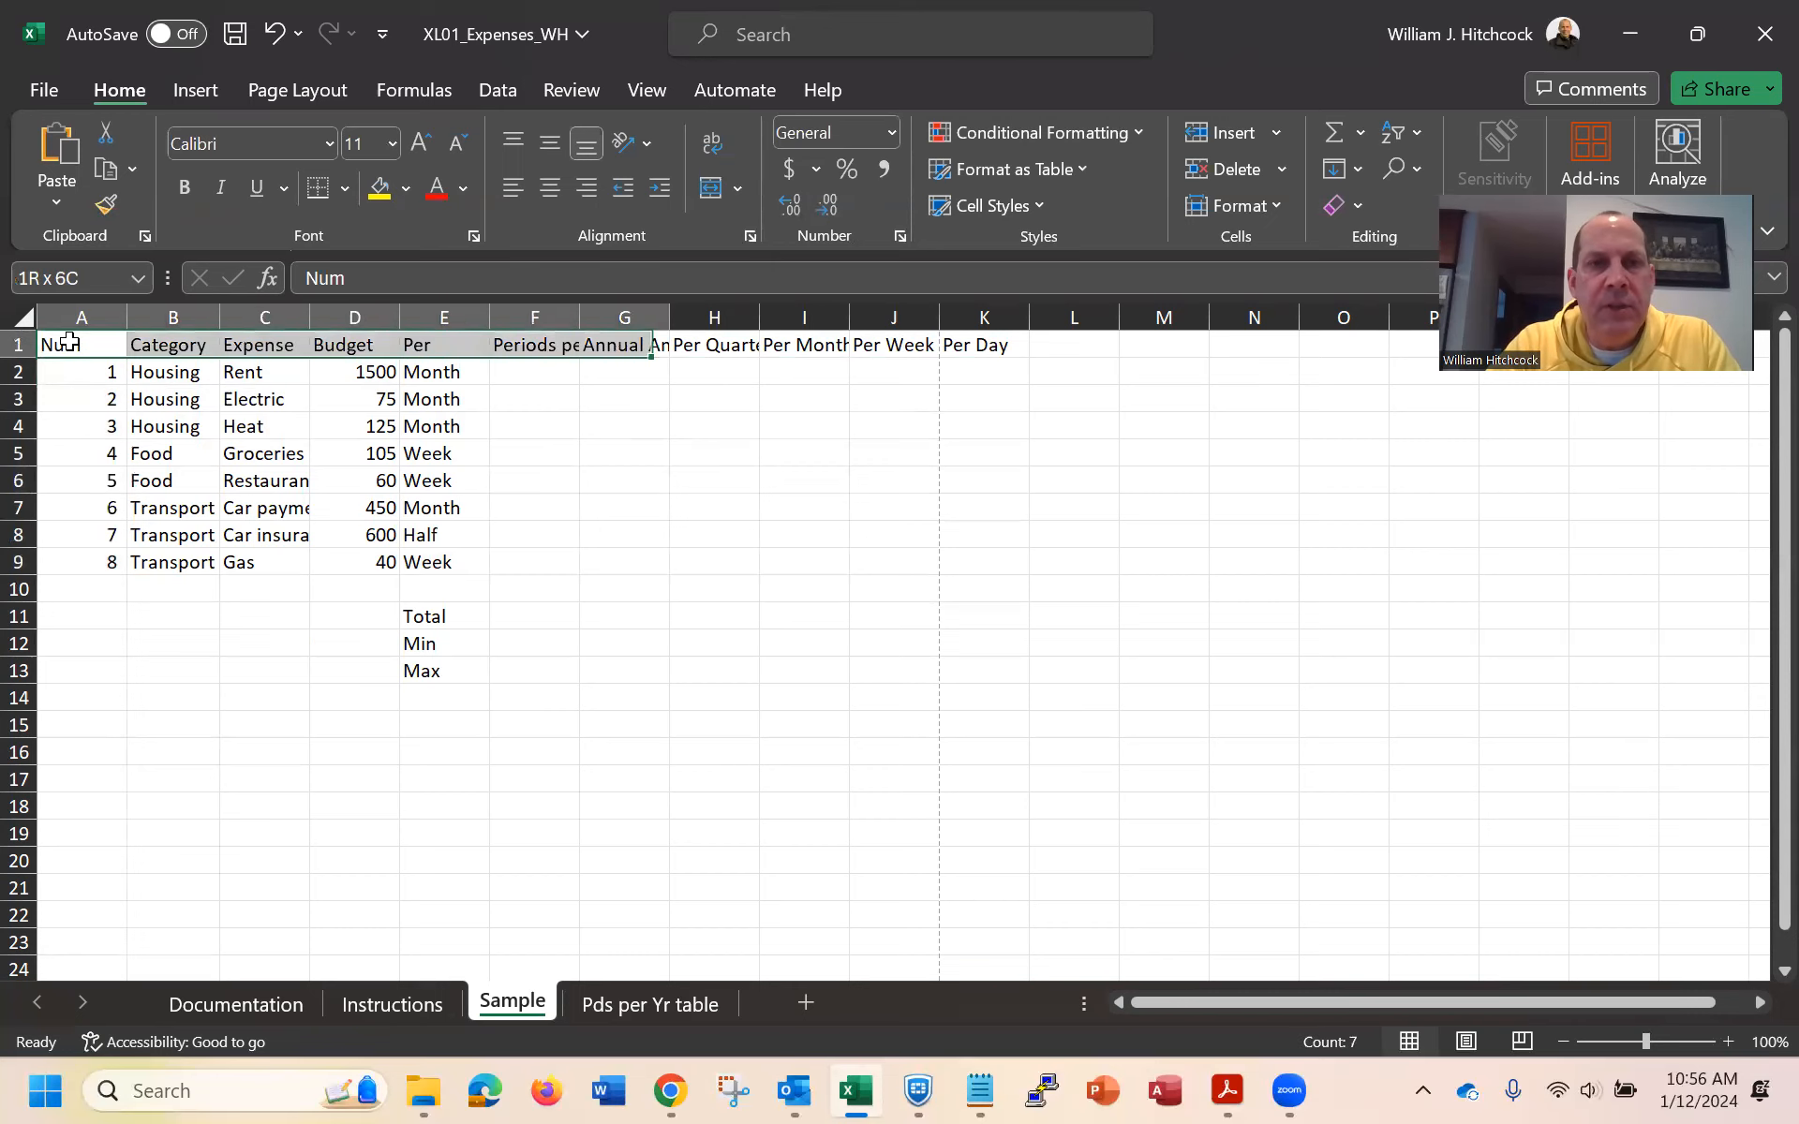
key(shift+Right)
key(shift+Right)
key(shift+Right)
key(shift+Right)
key(shift+Right)
key(shift+Right)
key(shift+Right)
key(shift+Right)
key(shift+Right)
key(shift+Right)
key(shift+Right)
key(shift+Right)
key(shift+Right)
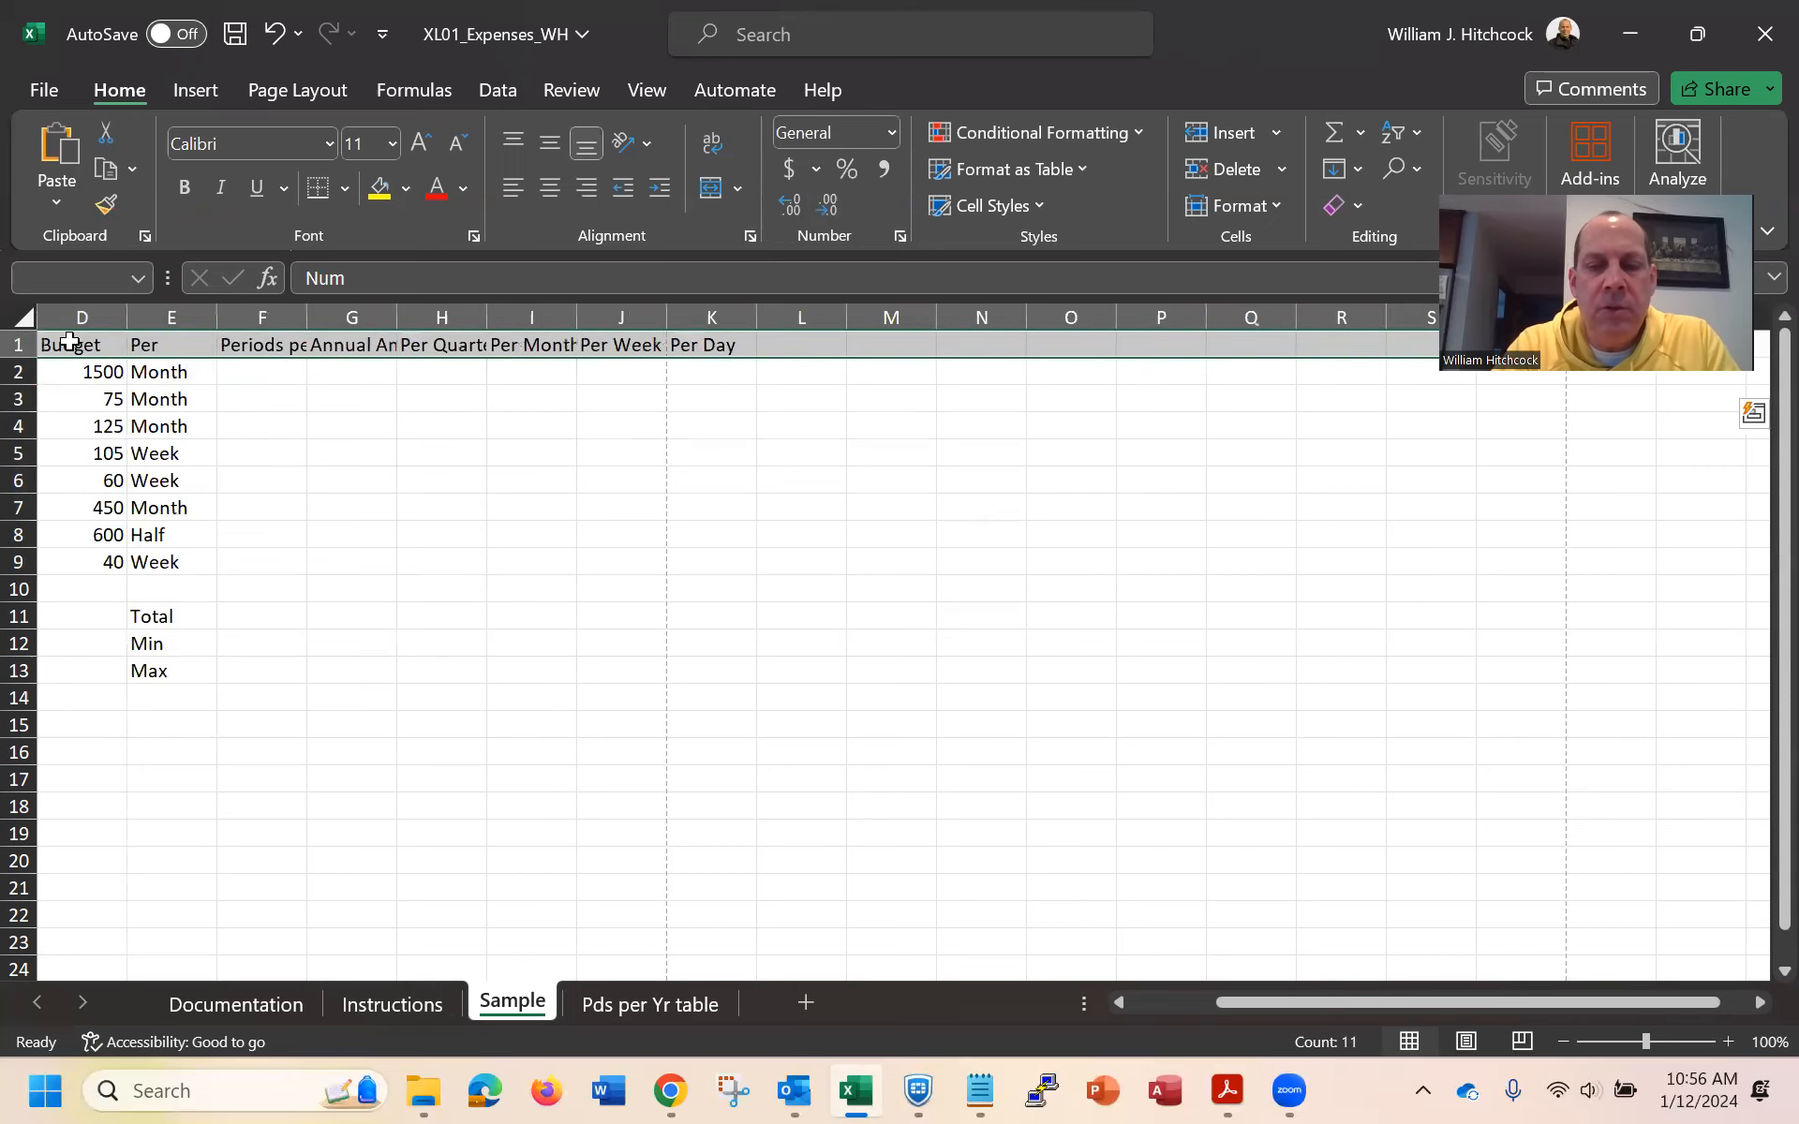
key(ctrl+Home)
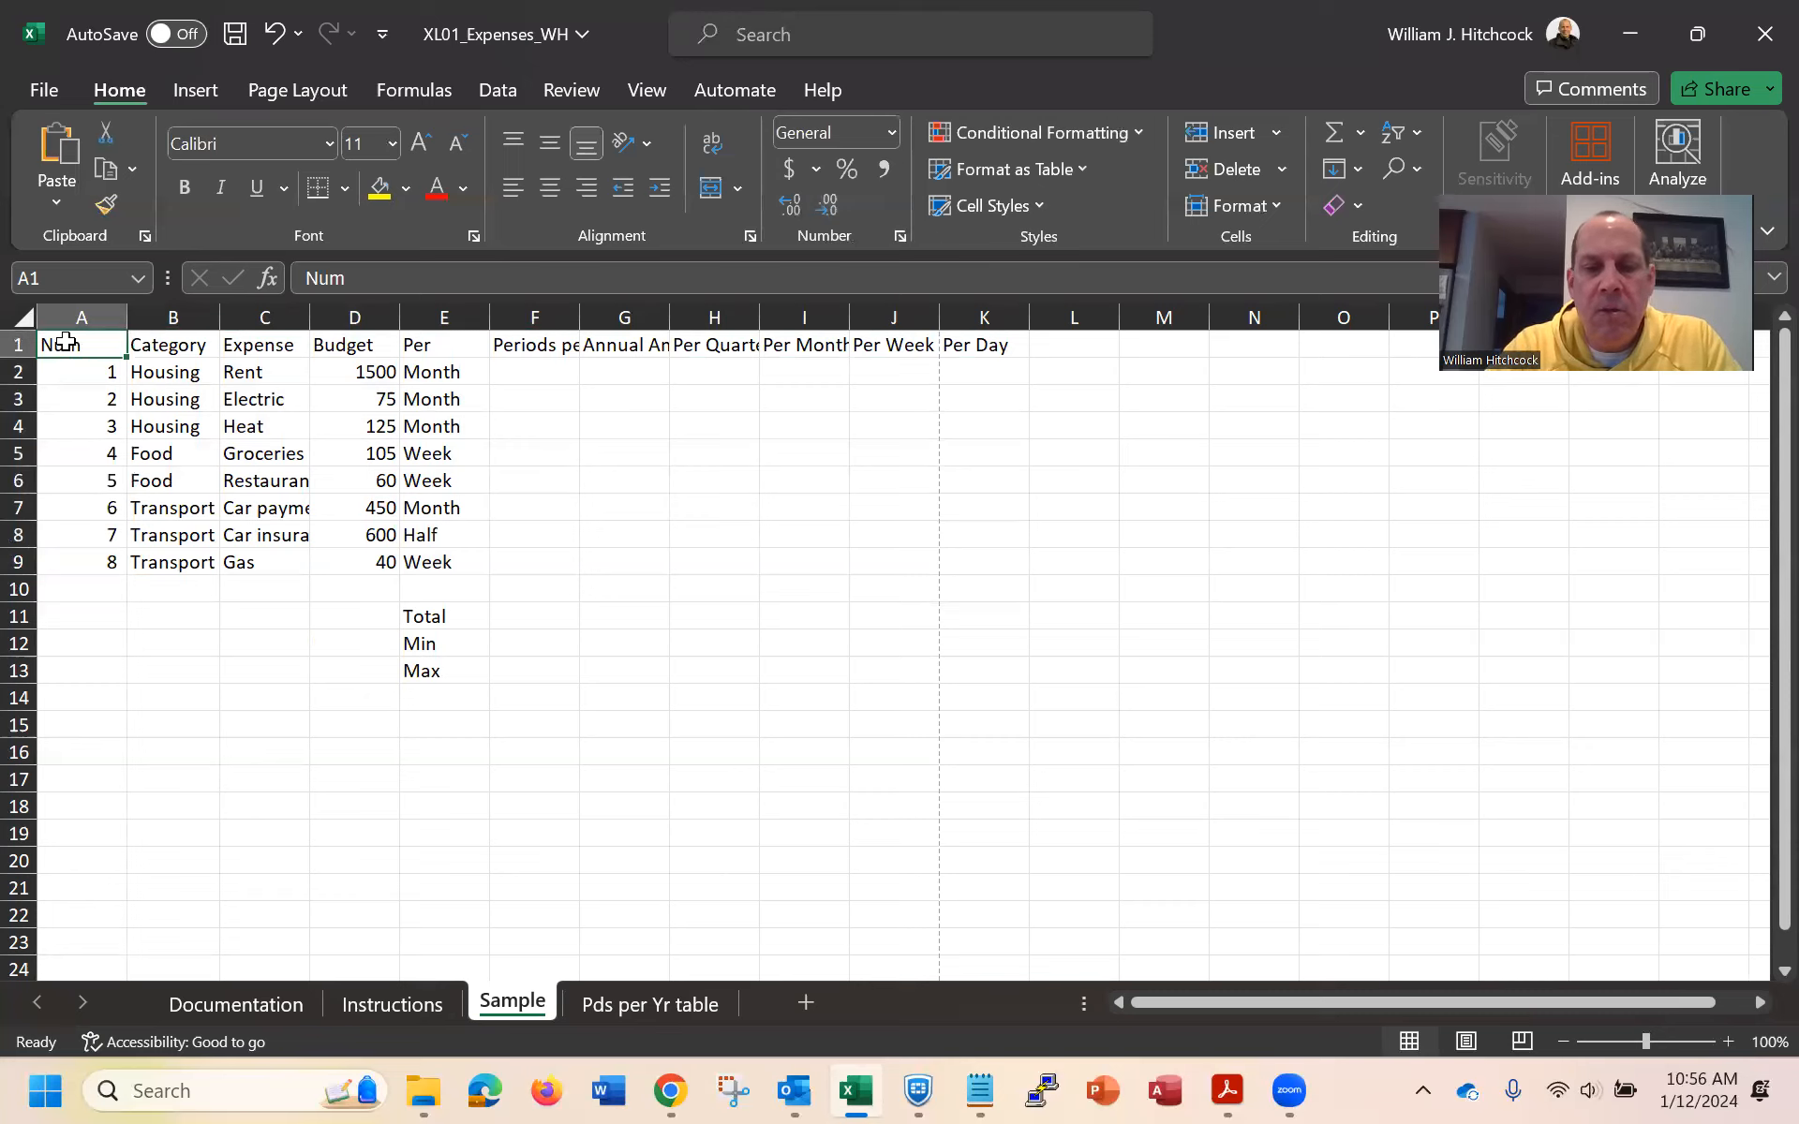
Make the field names in row 1, cells A1:R1, bold and center them horizontally
key(shift+Right)
key(shift+Right)
key(shift+Right)
key(shift+Right)
key(shift+Right)
key(shift+Right)
key(shift+Right)
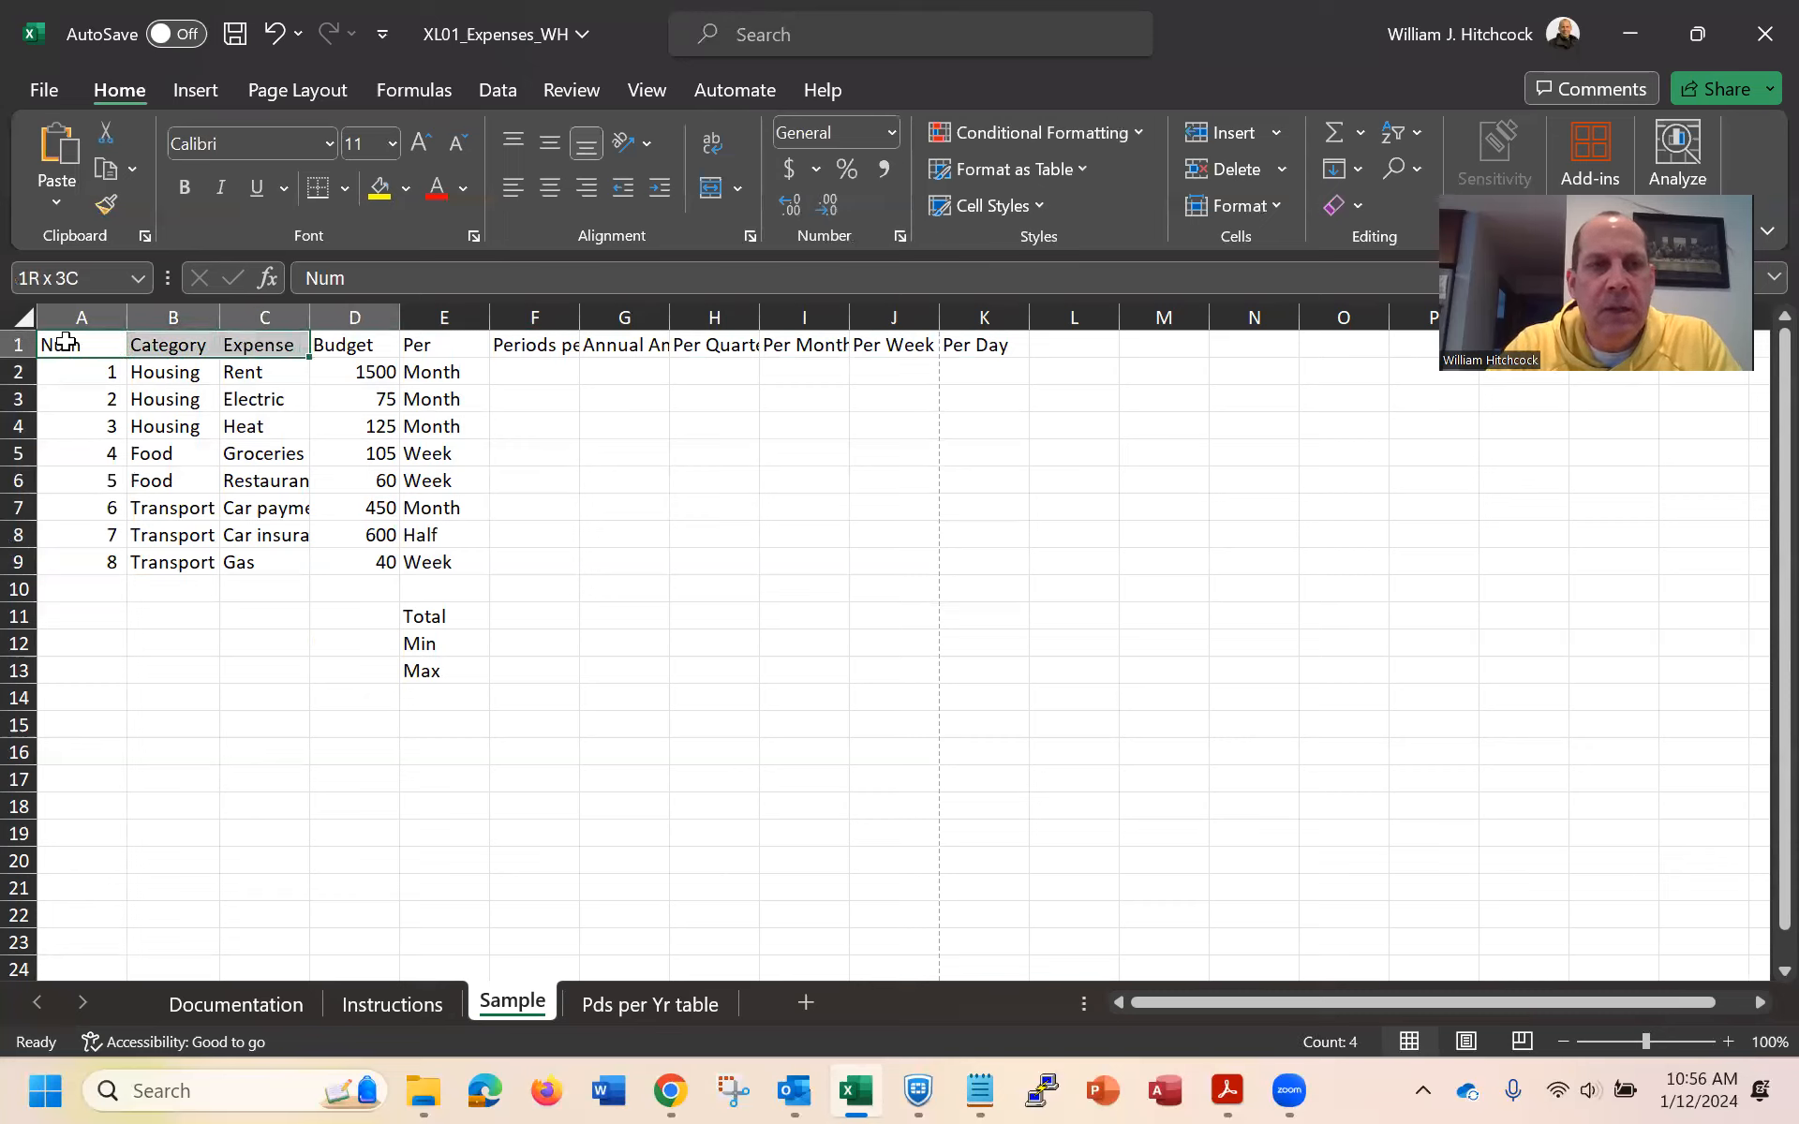
key(shift+Right)
key(shift+Right)
key(shift+Right)
key(shift+Right)
key(shift+Right)
key(shift+Right)
key(shift+Right)
key(shift+Right)
key(shift+Right)
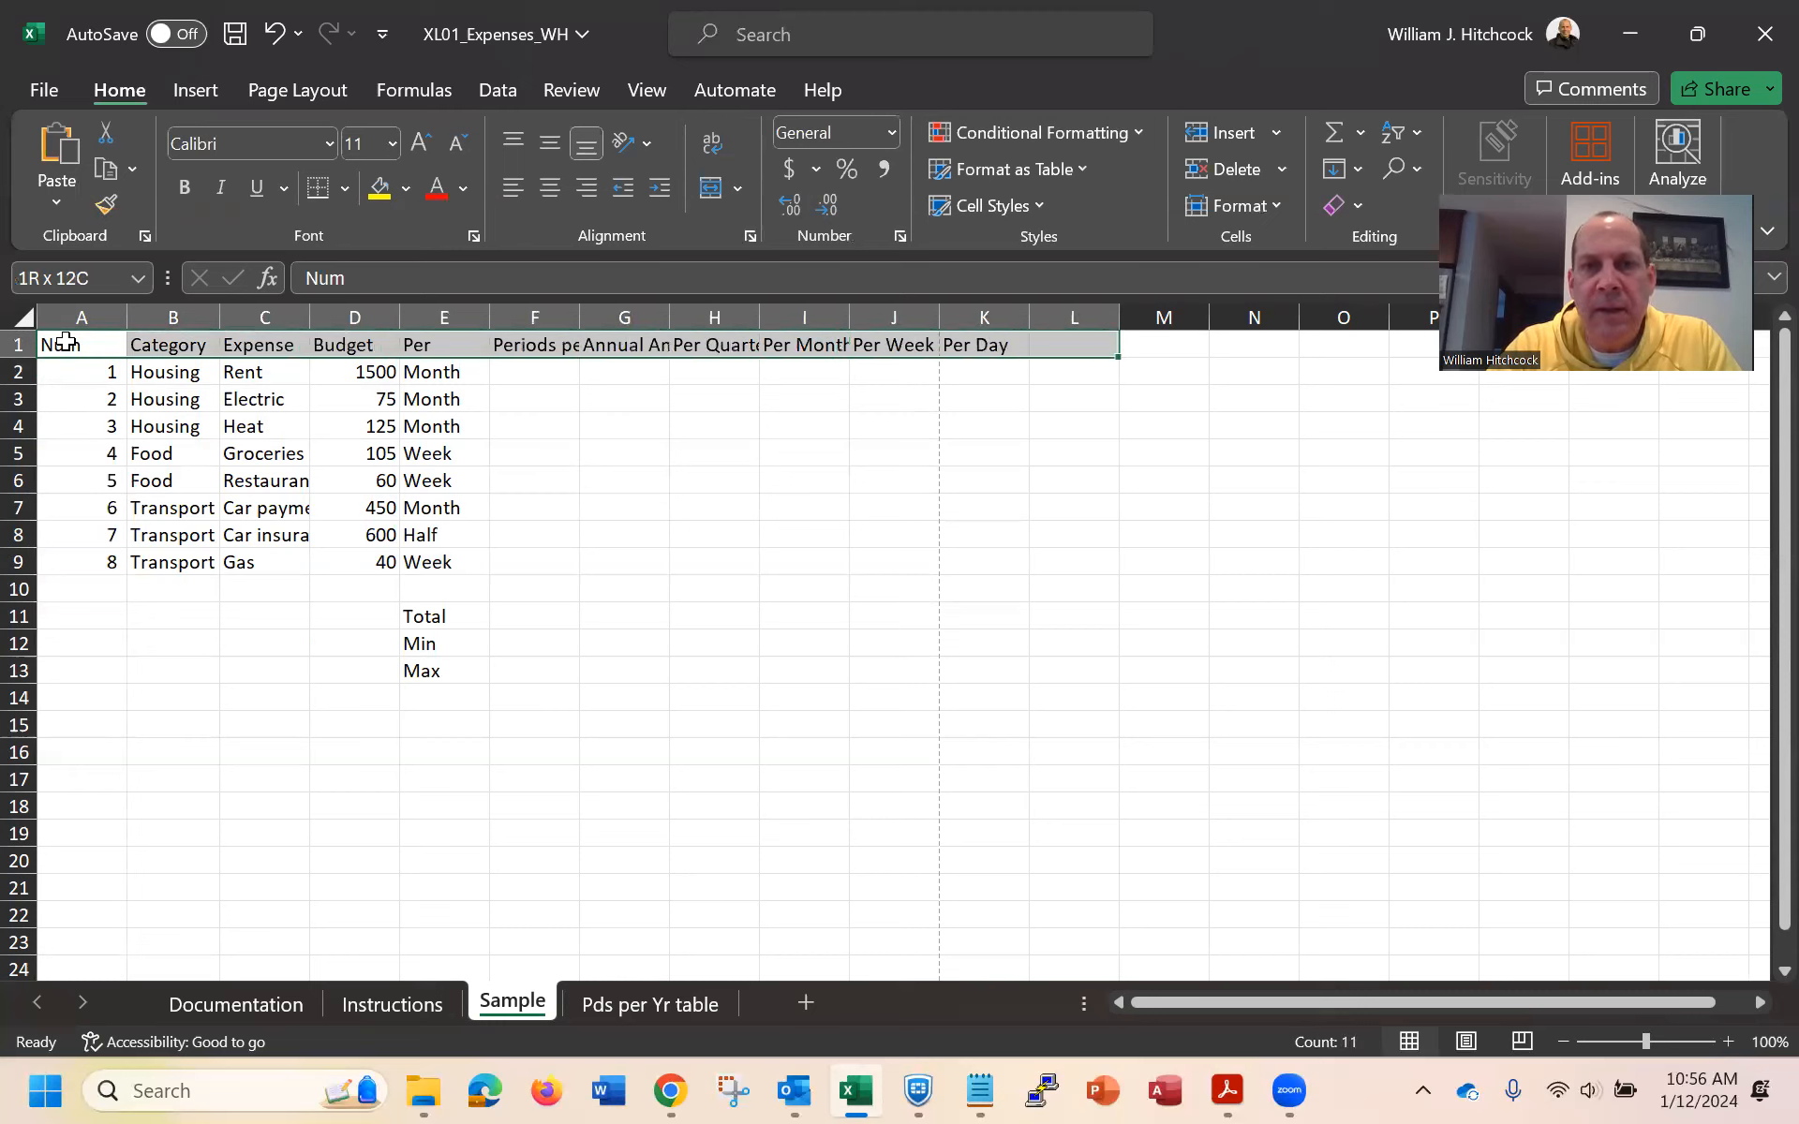
key(shift+Right)
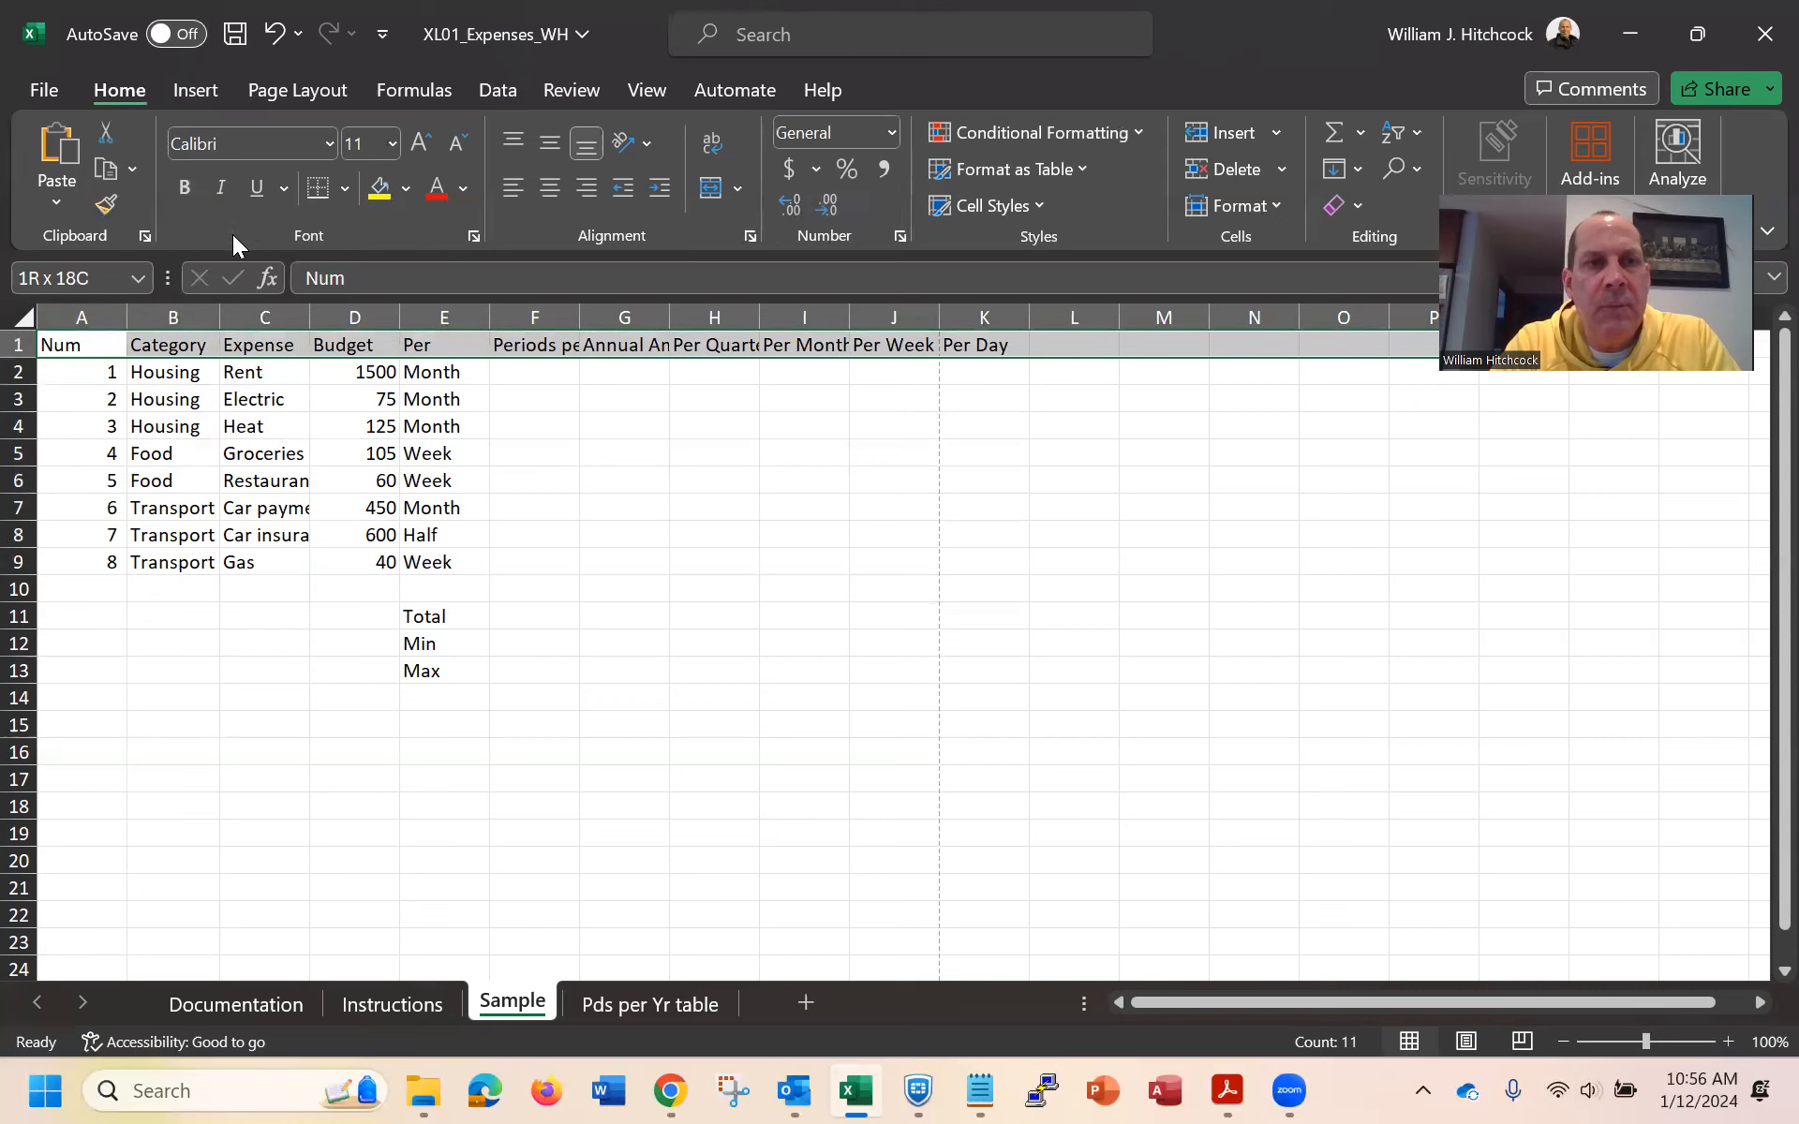
click(186, 187)
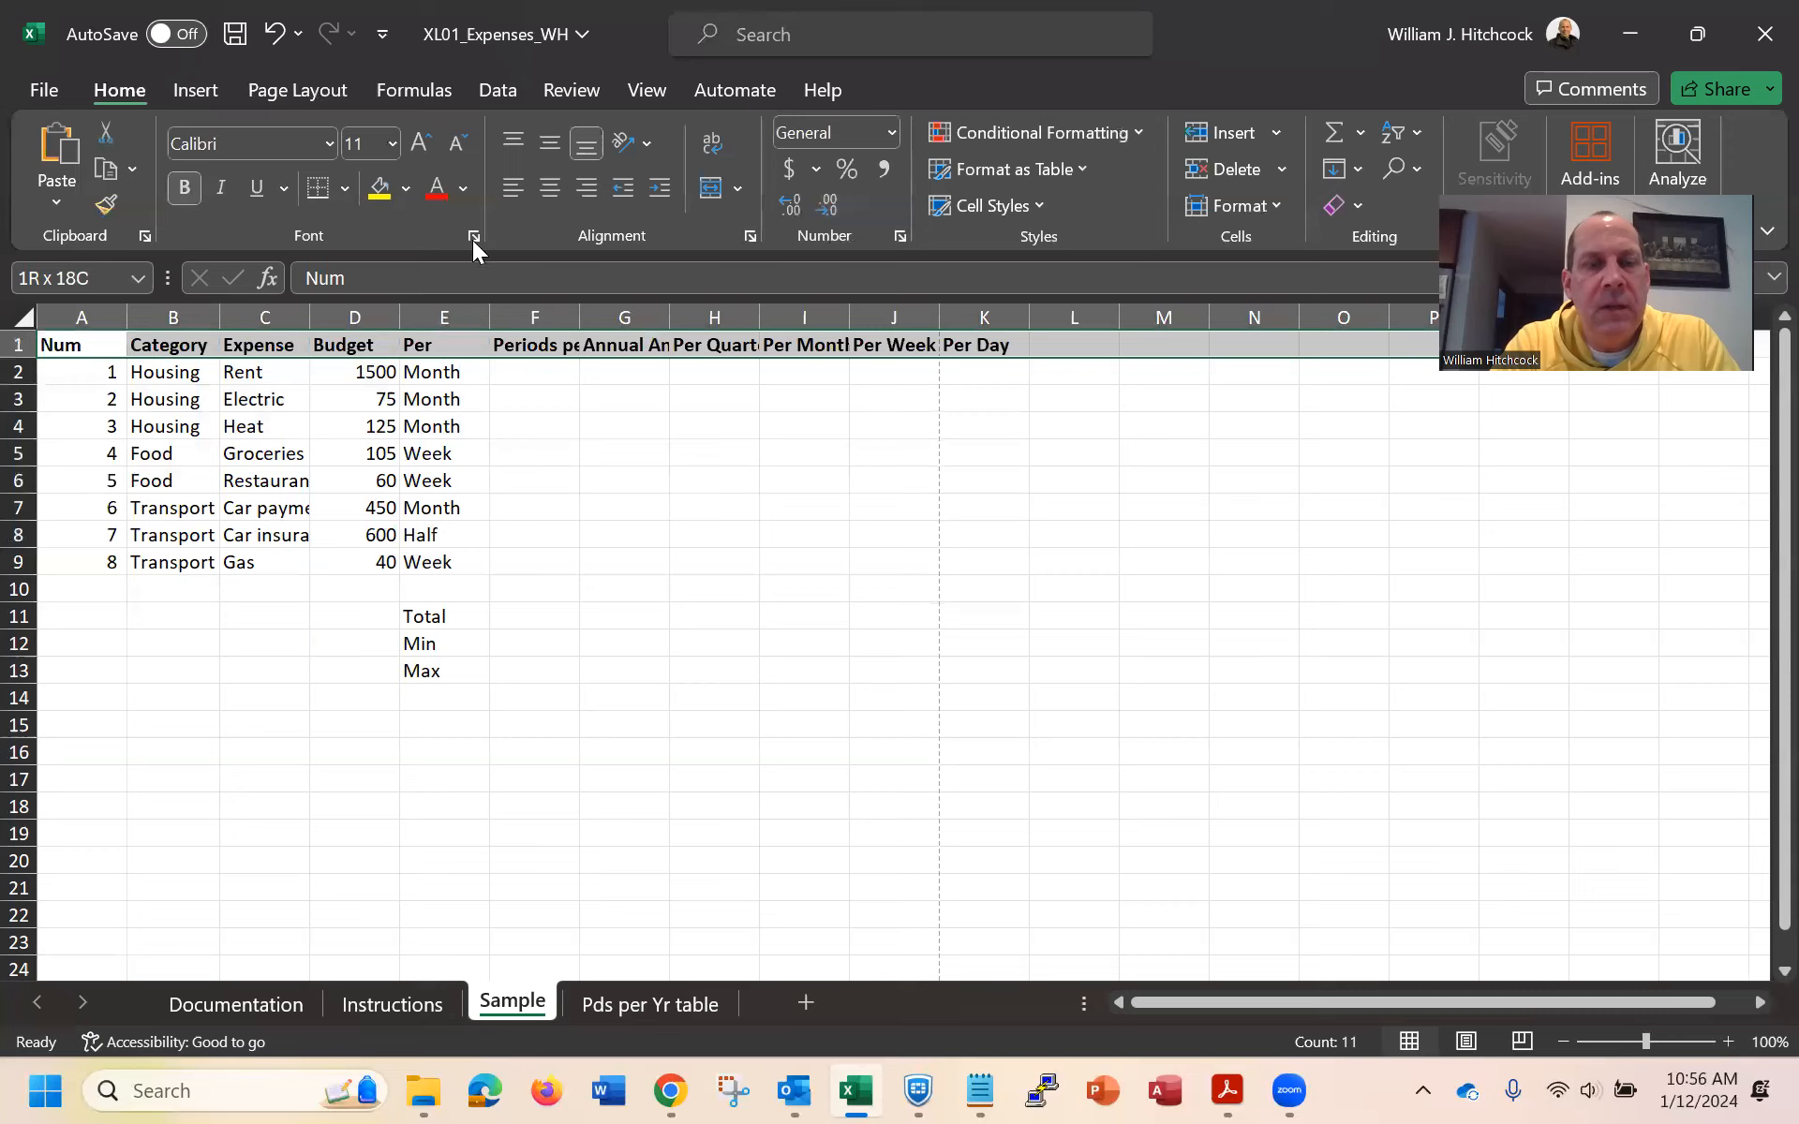
click(551, 192)
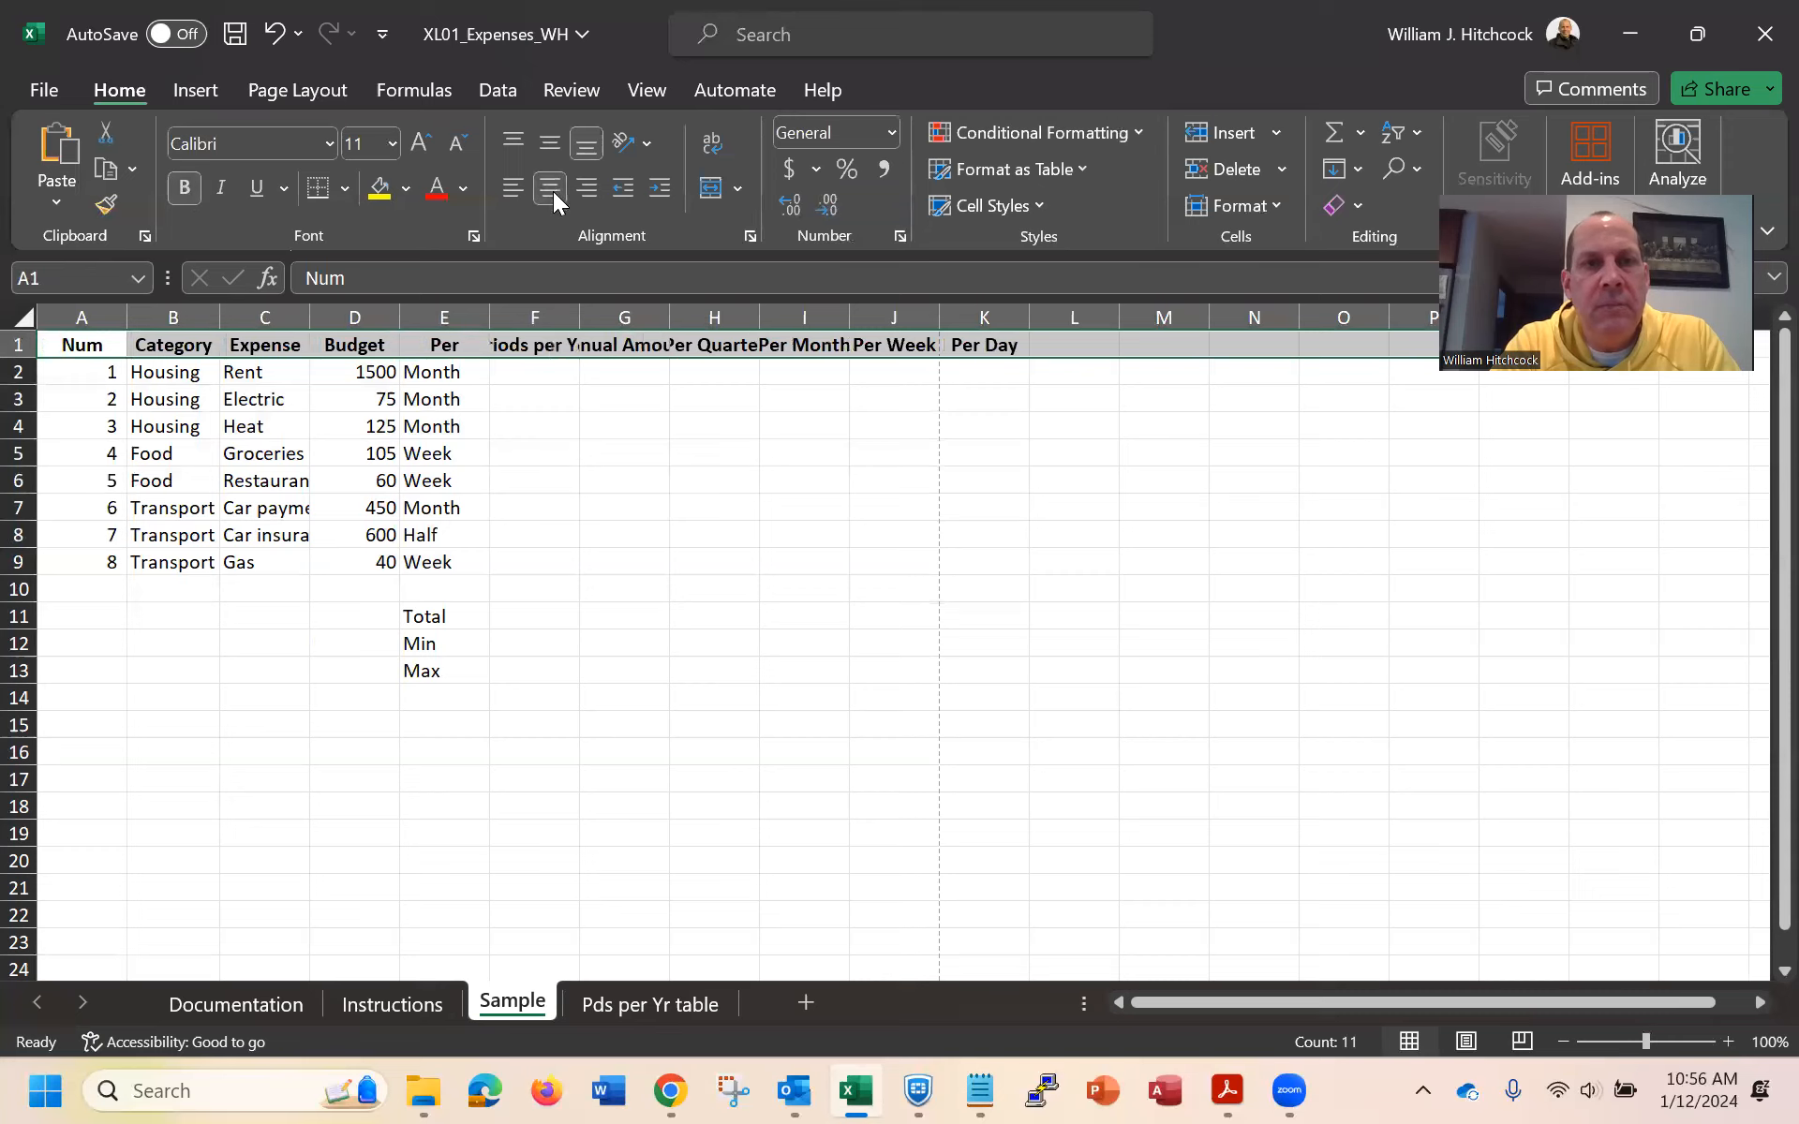
Wrap the text of the field names in row 1, cells A1:R1
click(712, 144)
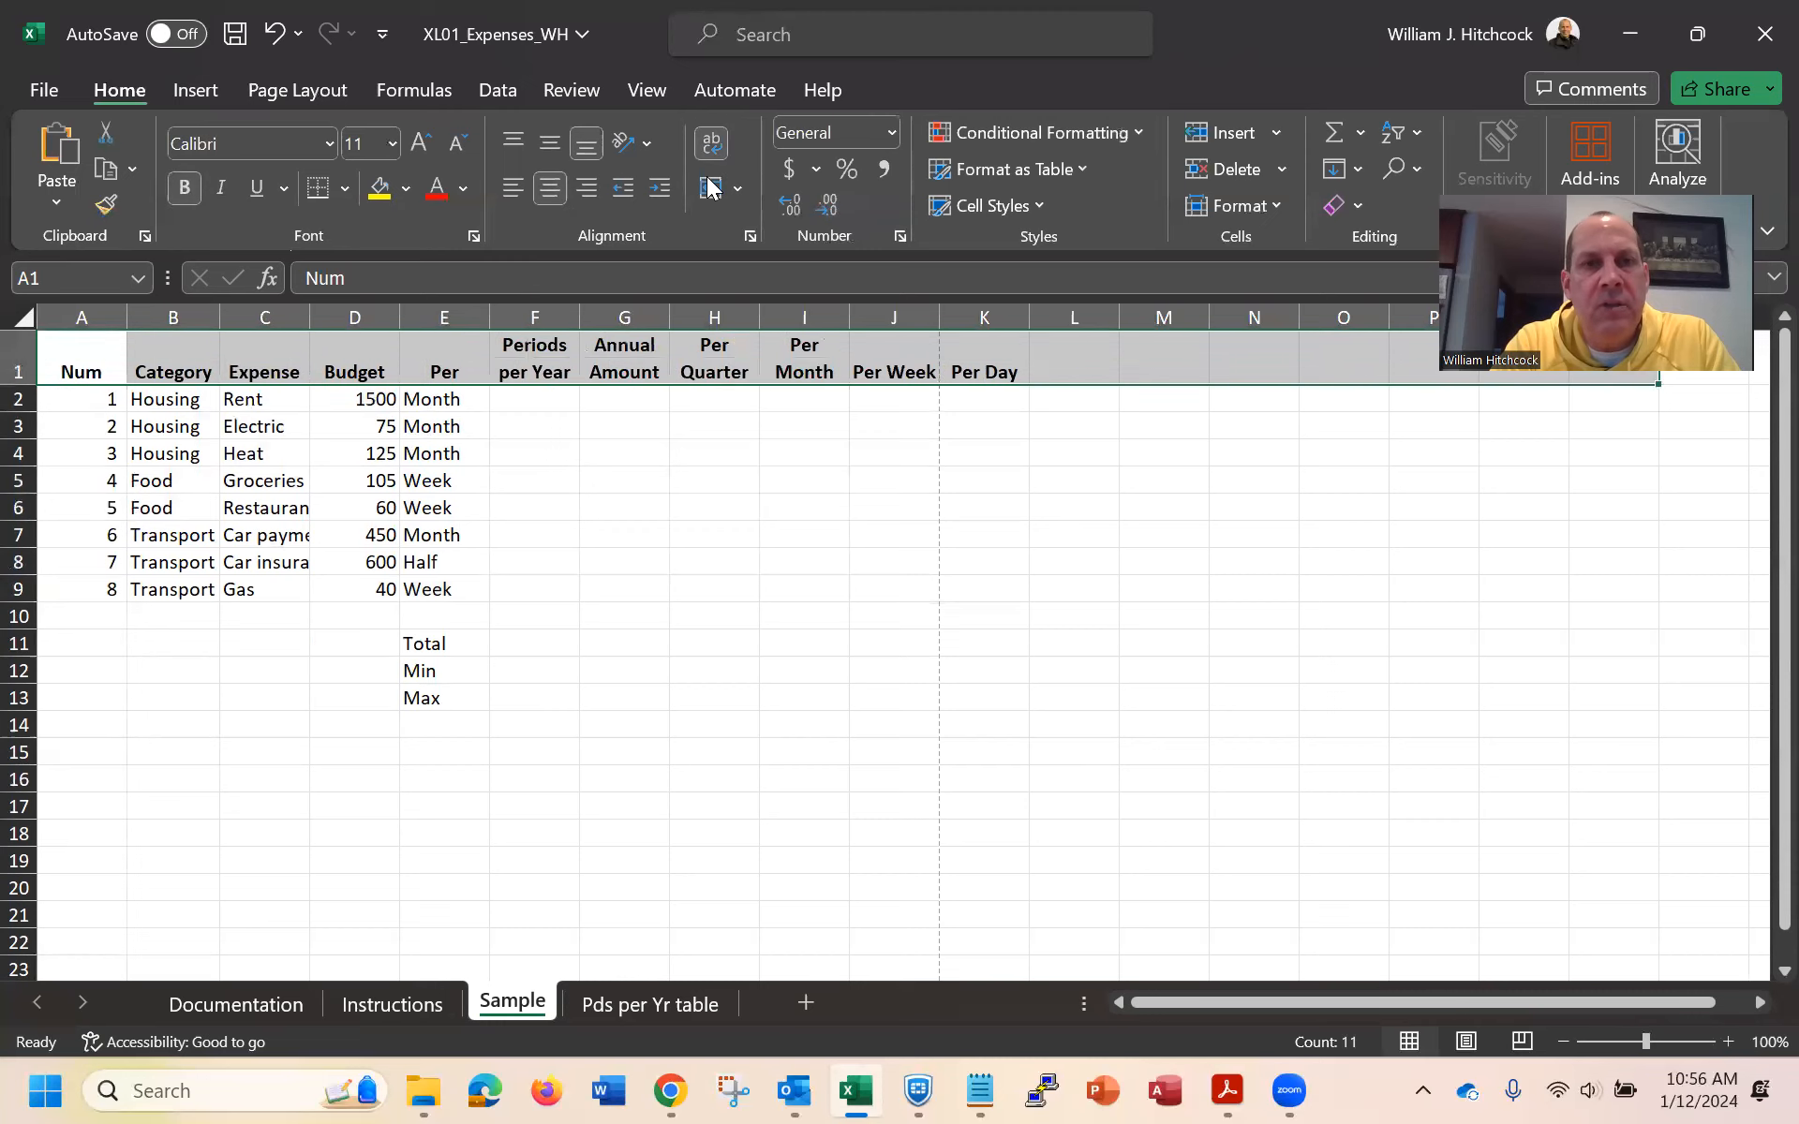
Review the number, alignment, font, border and fill options in Format Cells for the row 1 field names, without applying changes
right_click(315, 361)
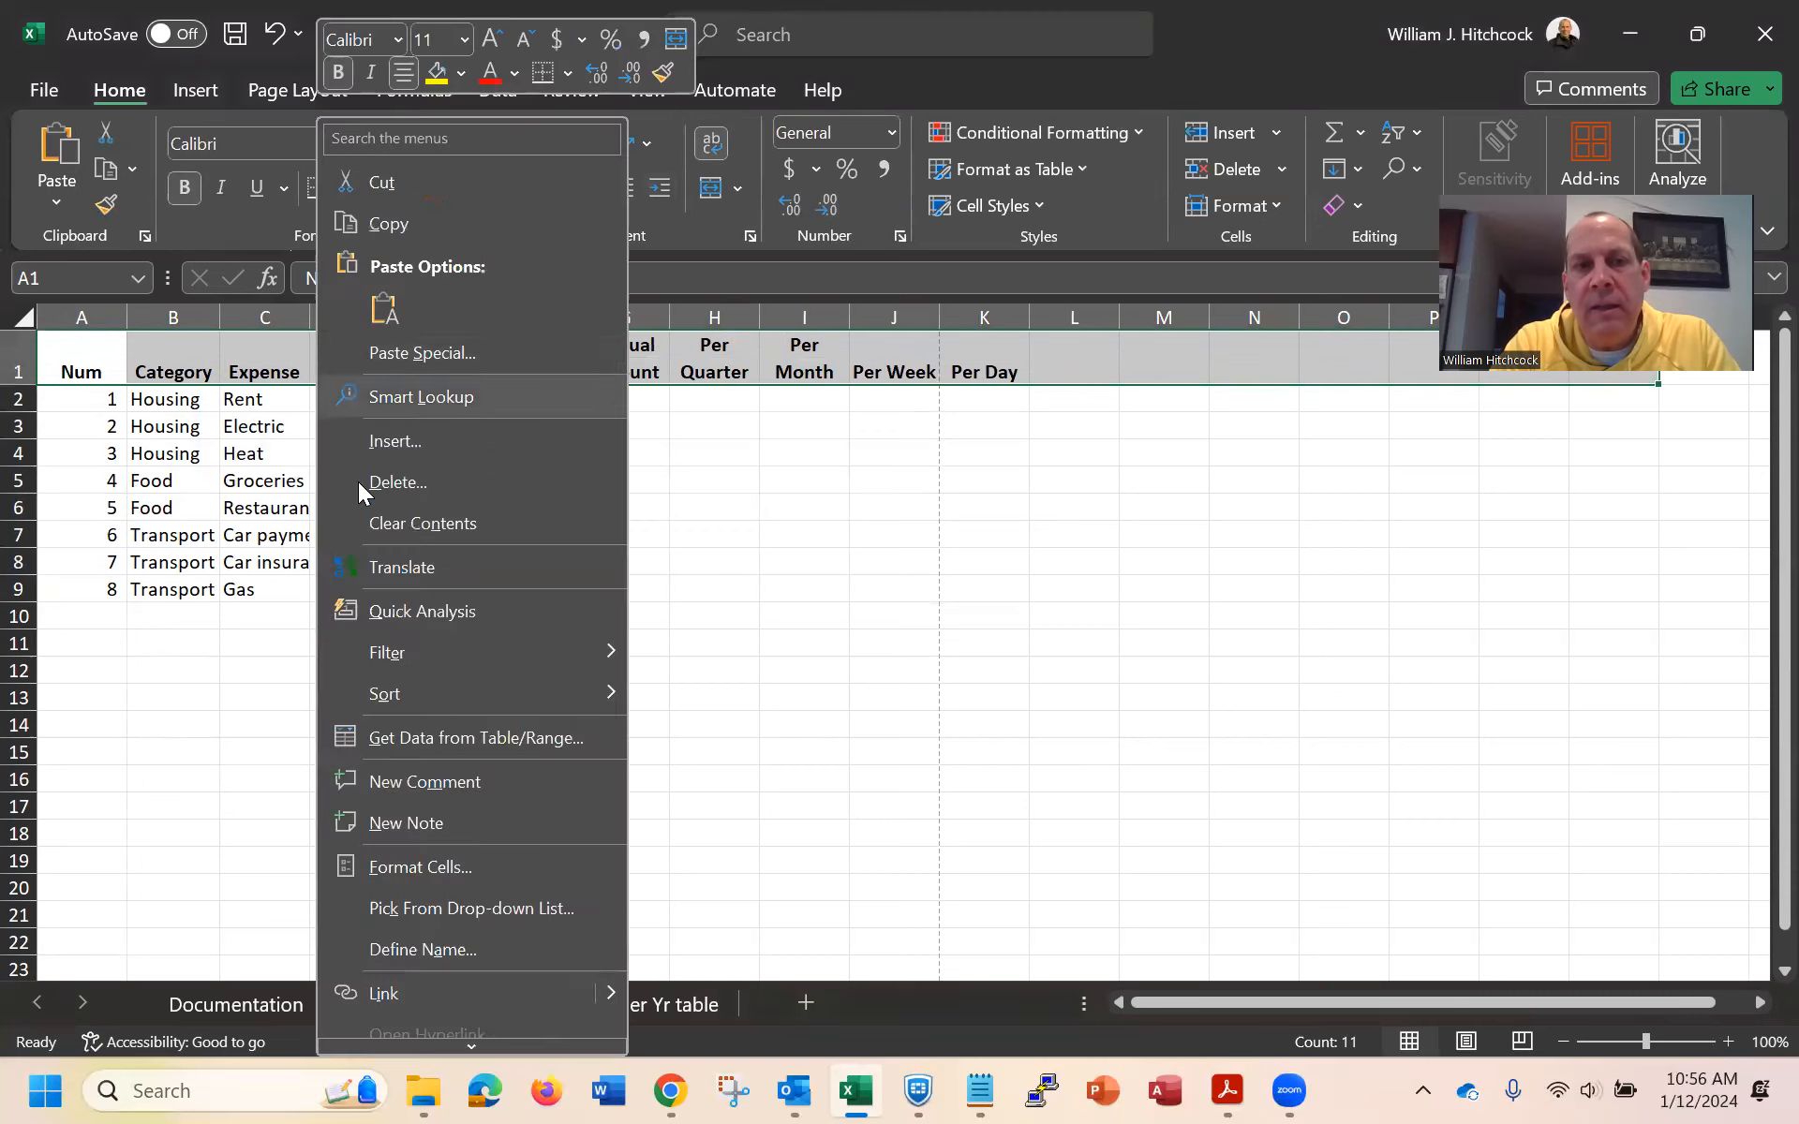
click(430, 869)
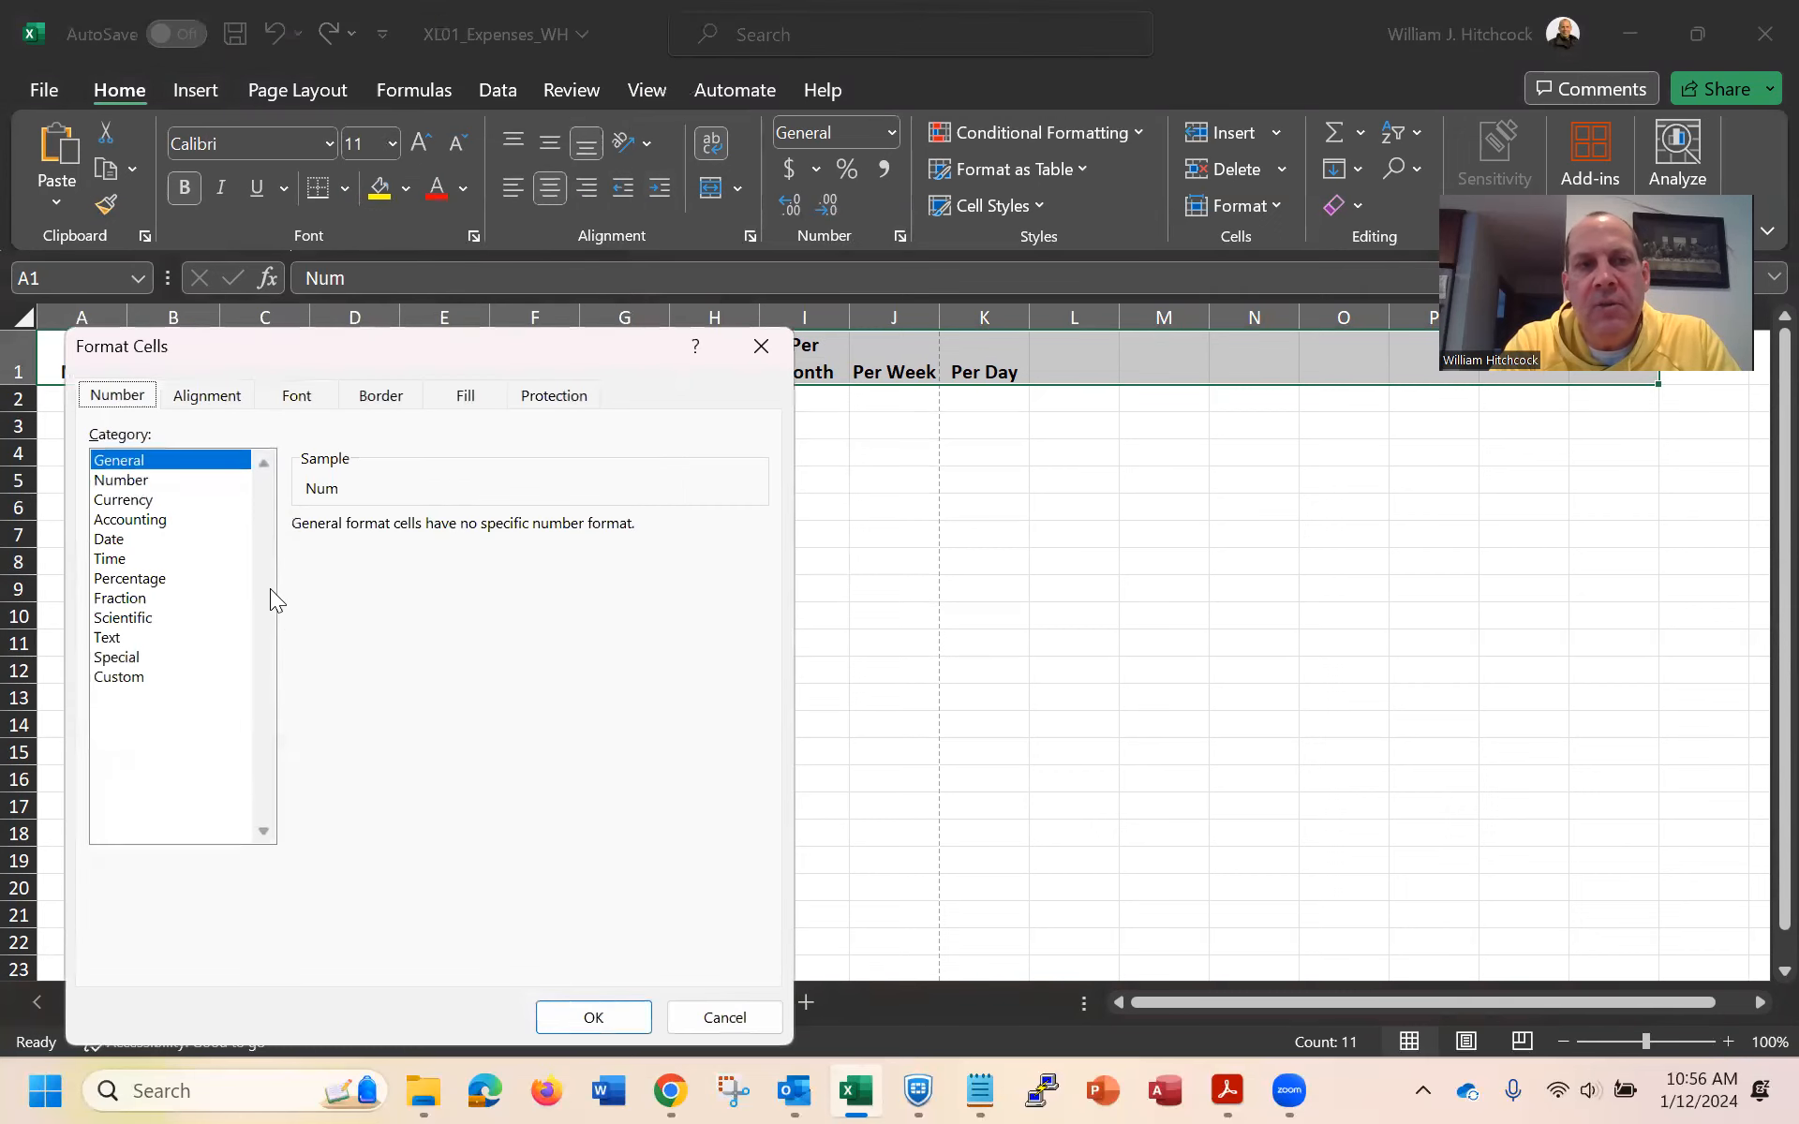
click(223, 397)
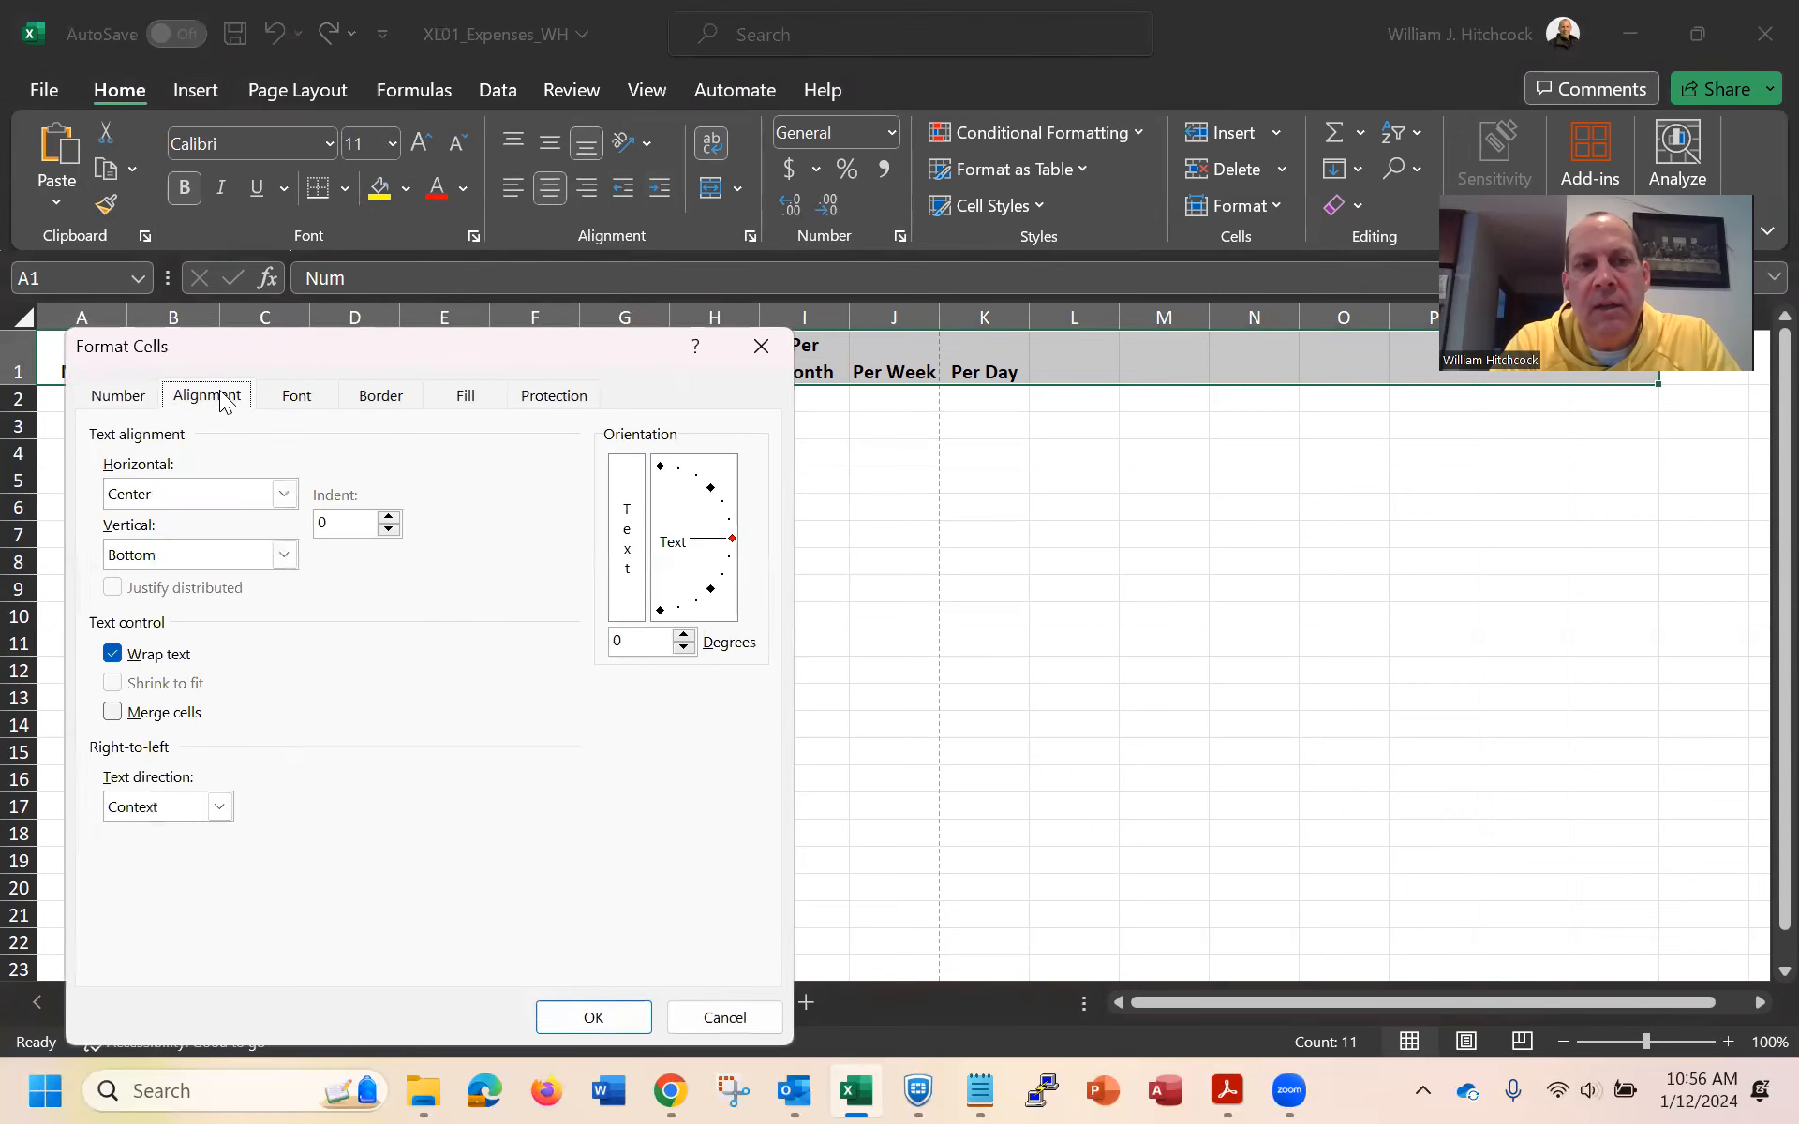
click(312, 396)
click(381, 399)
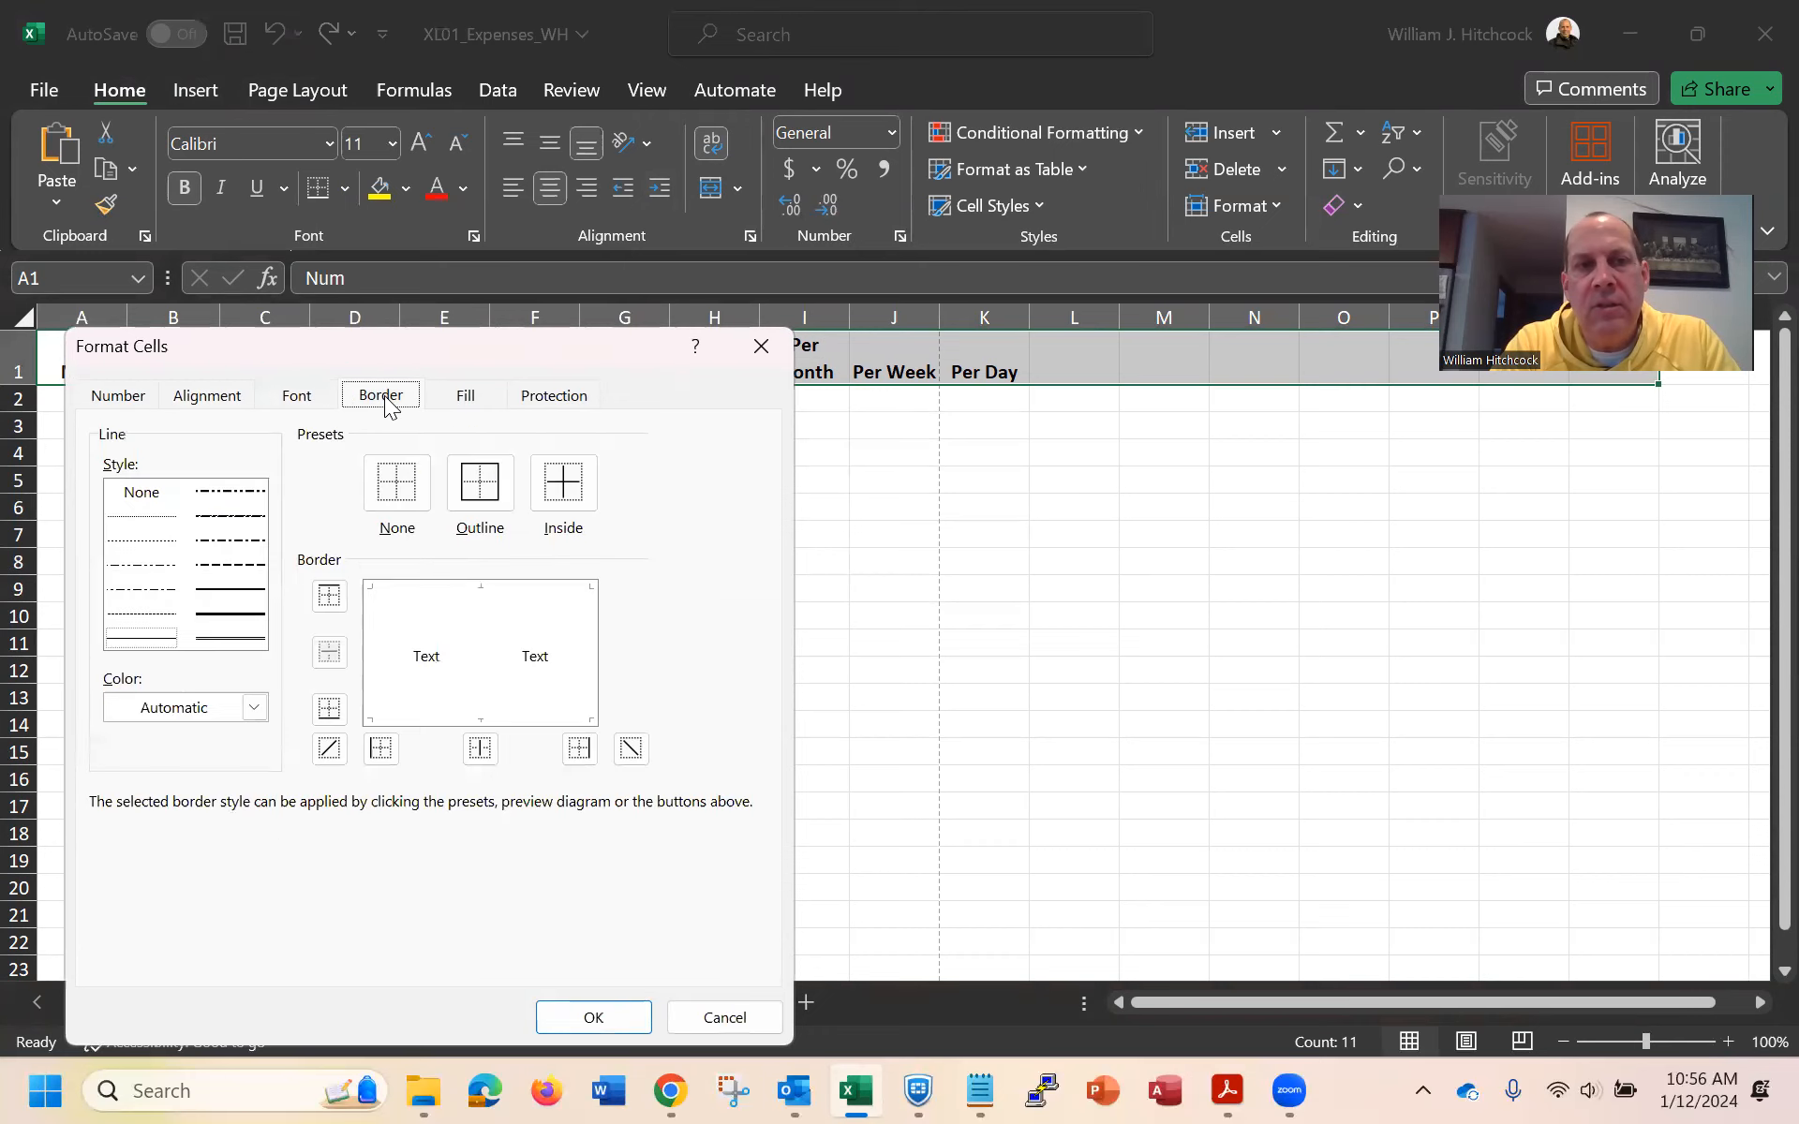
click(466, 397)
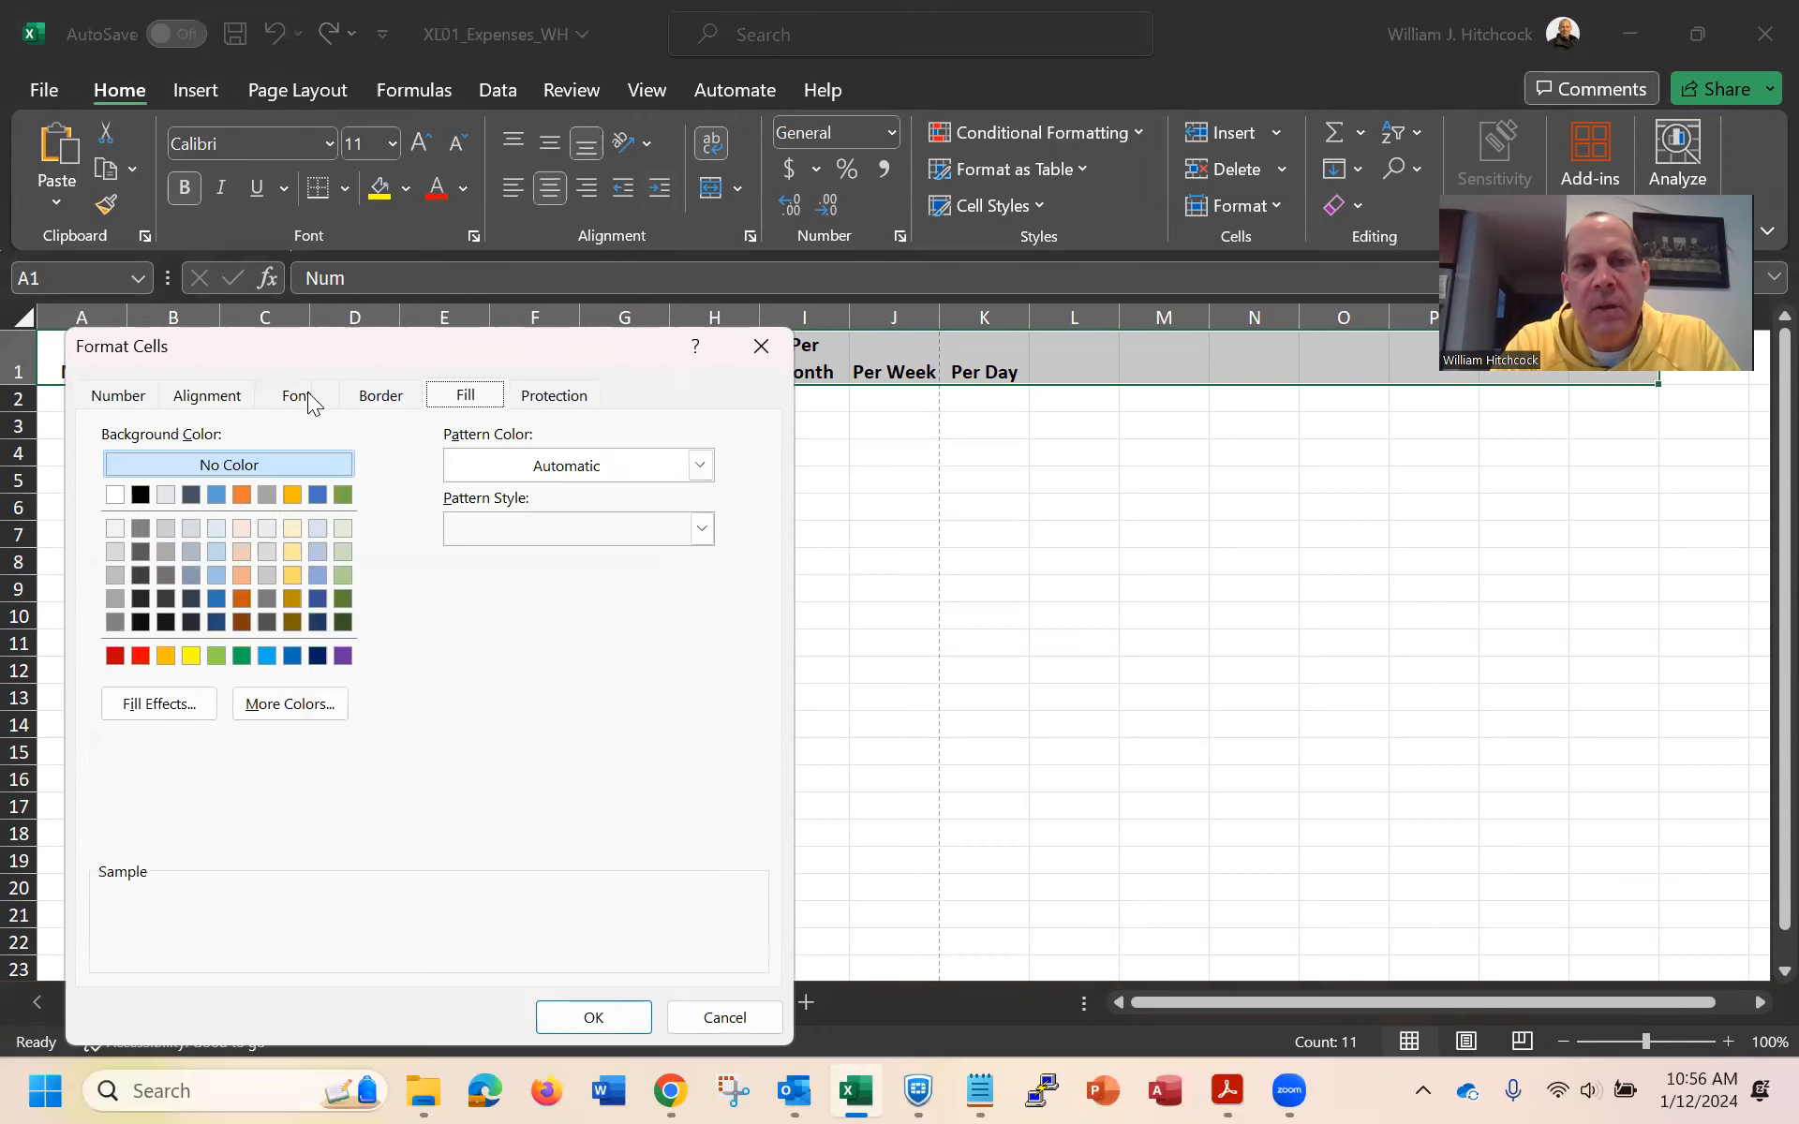
click(118, 398)
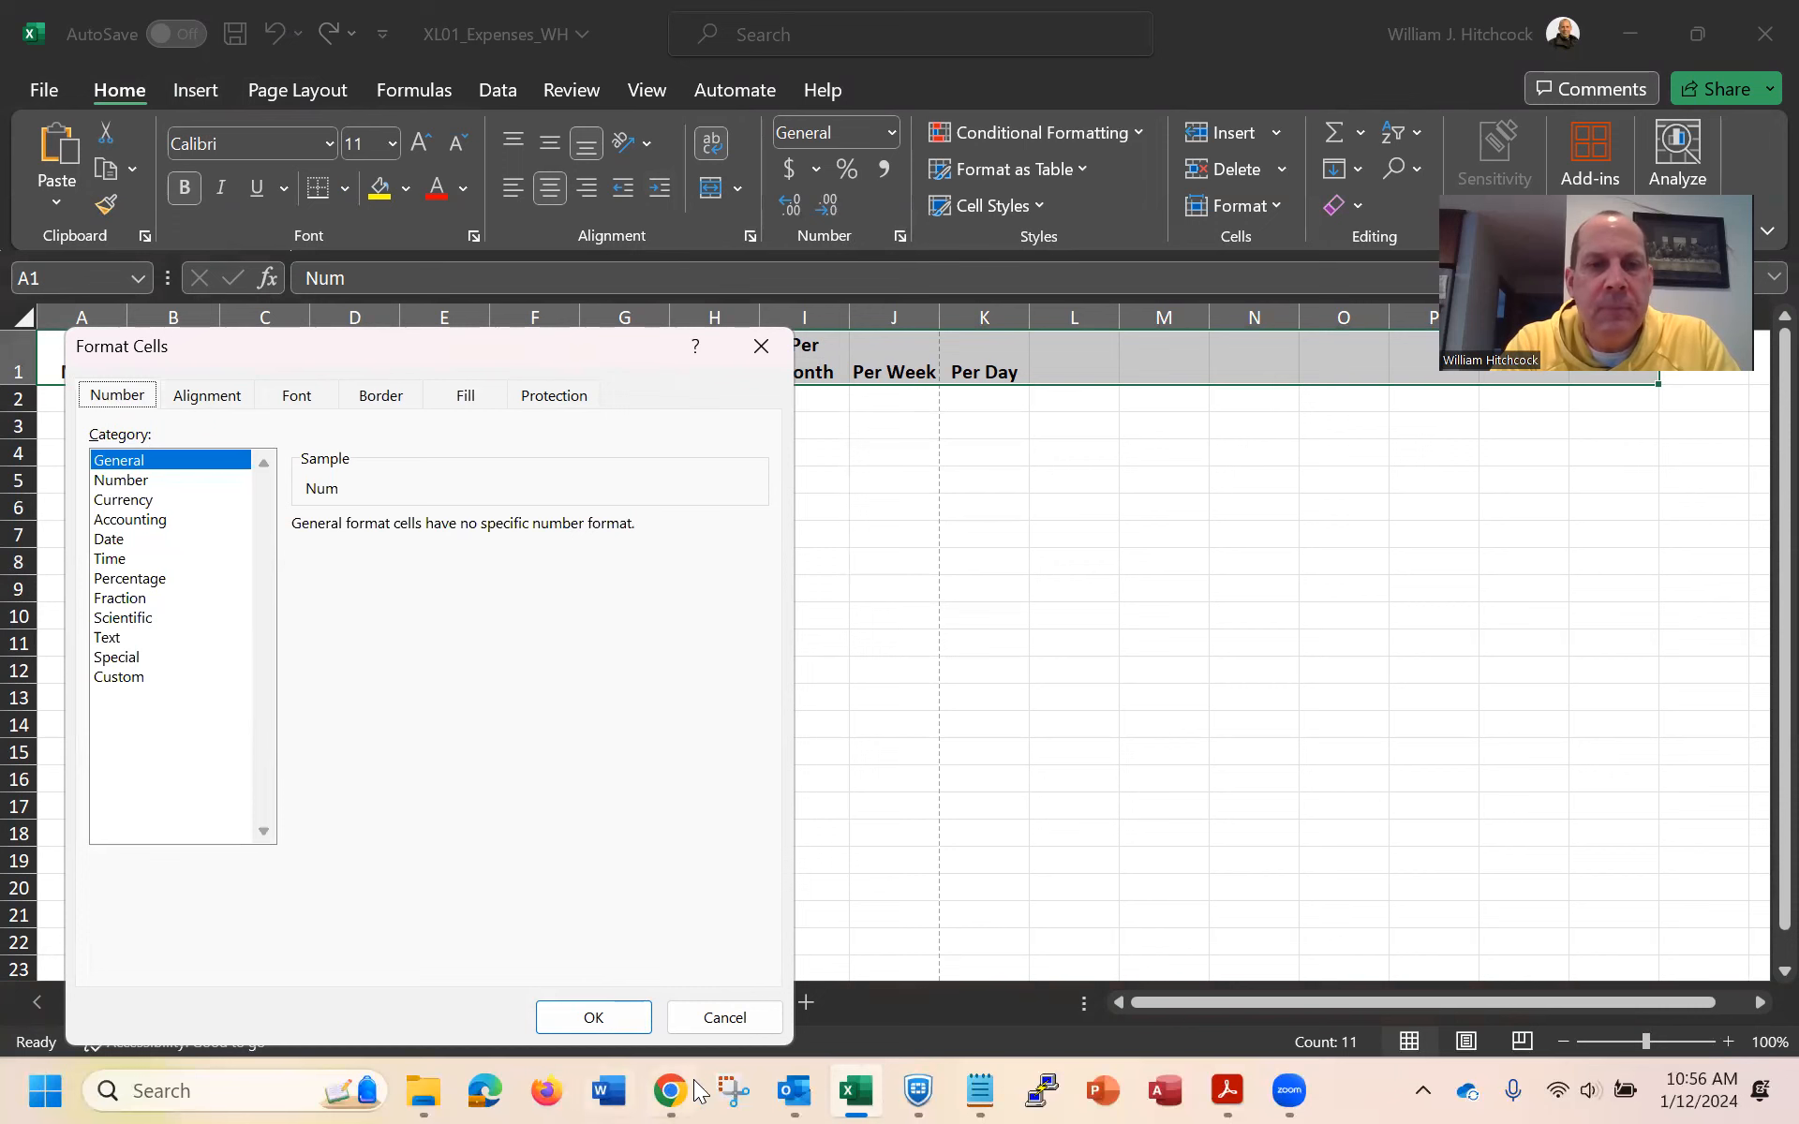
click(749, 1013)
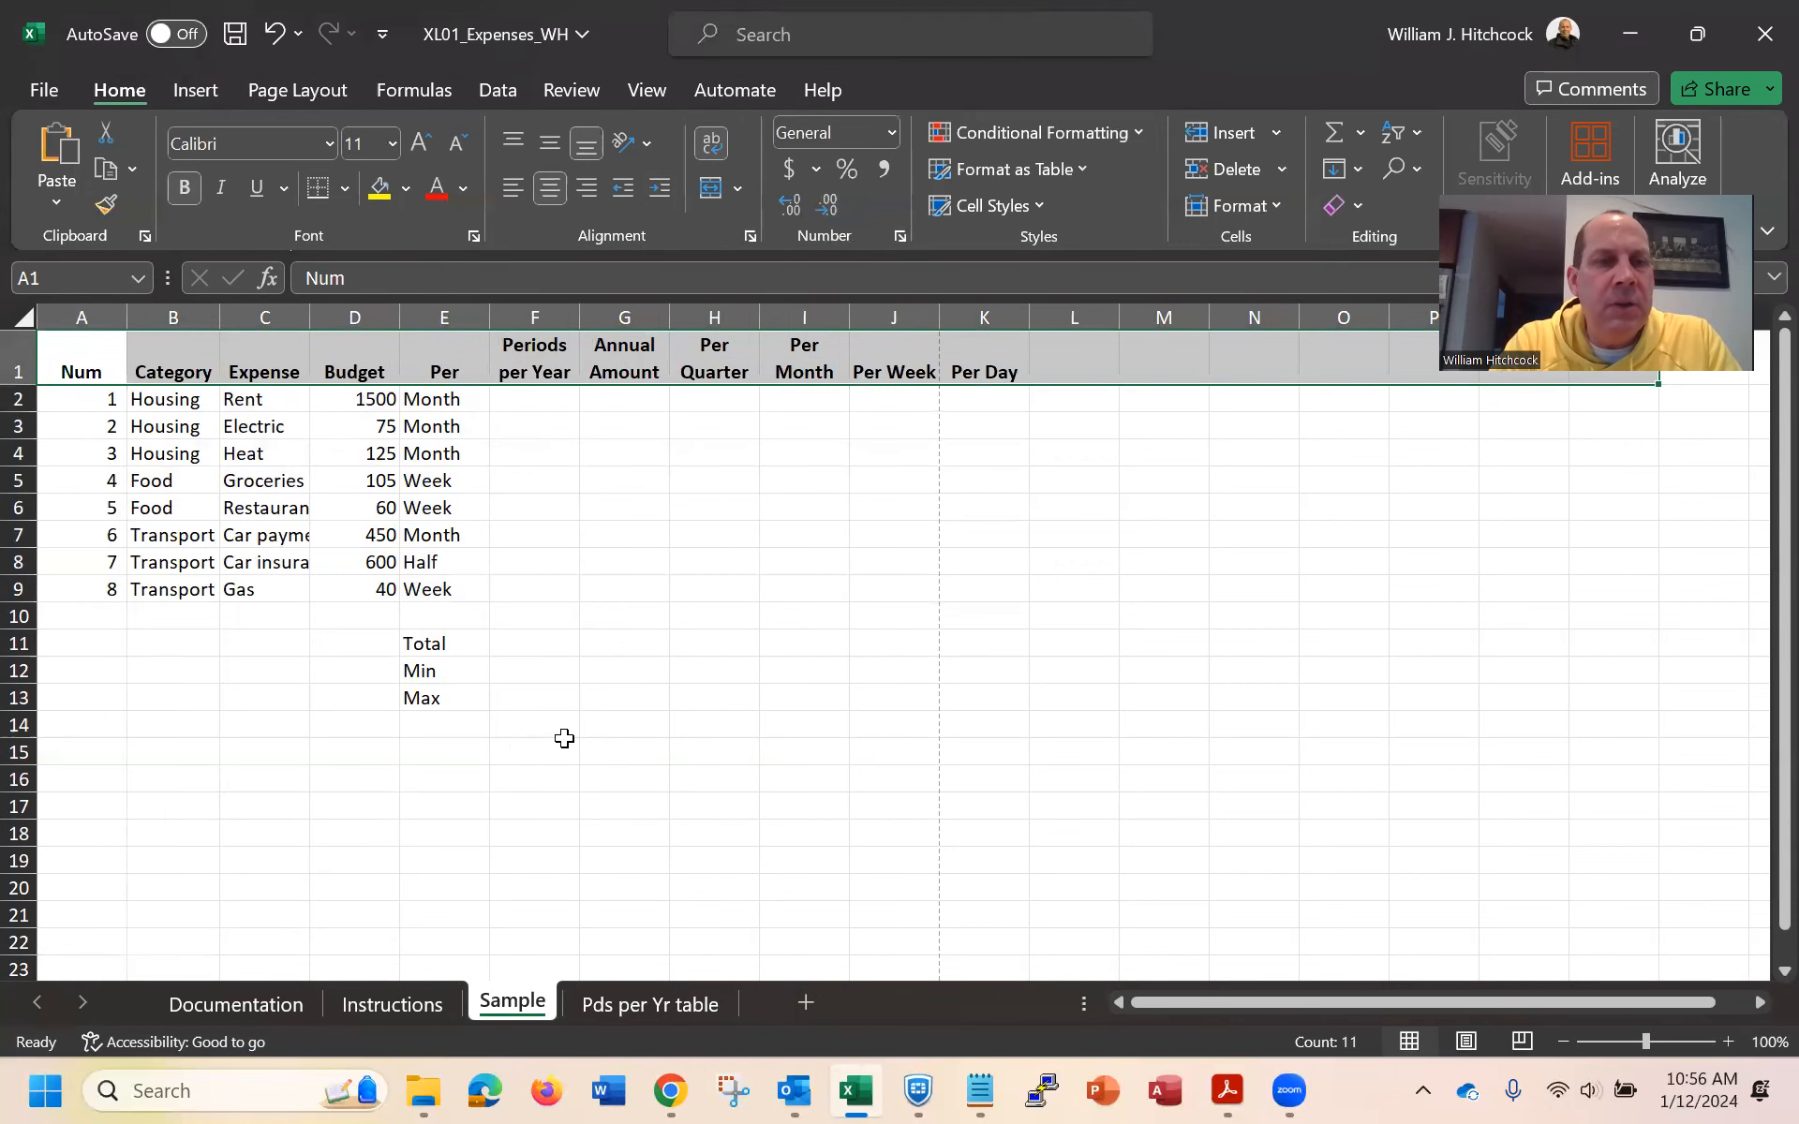
click(927, 422)
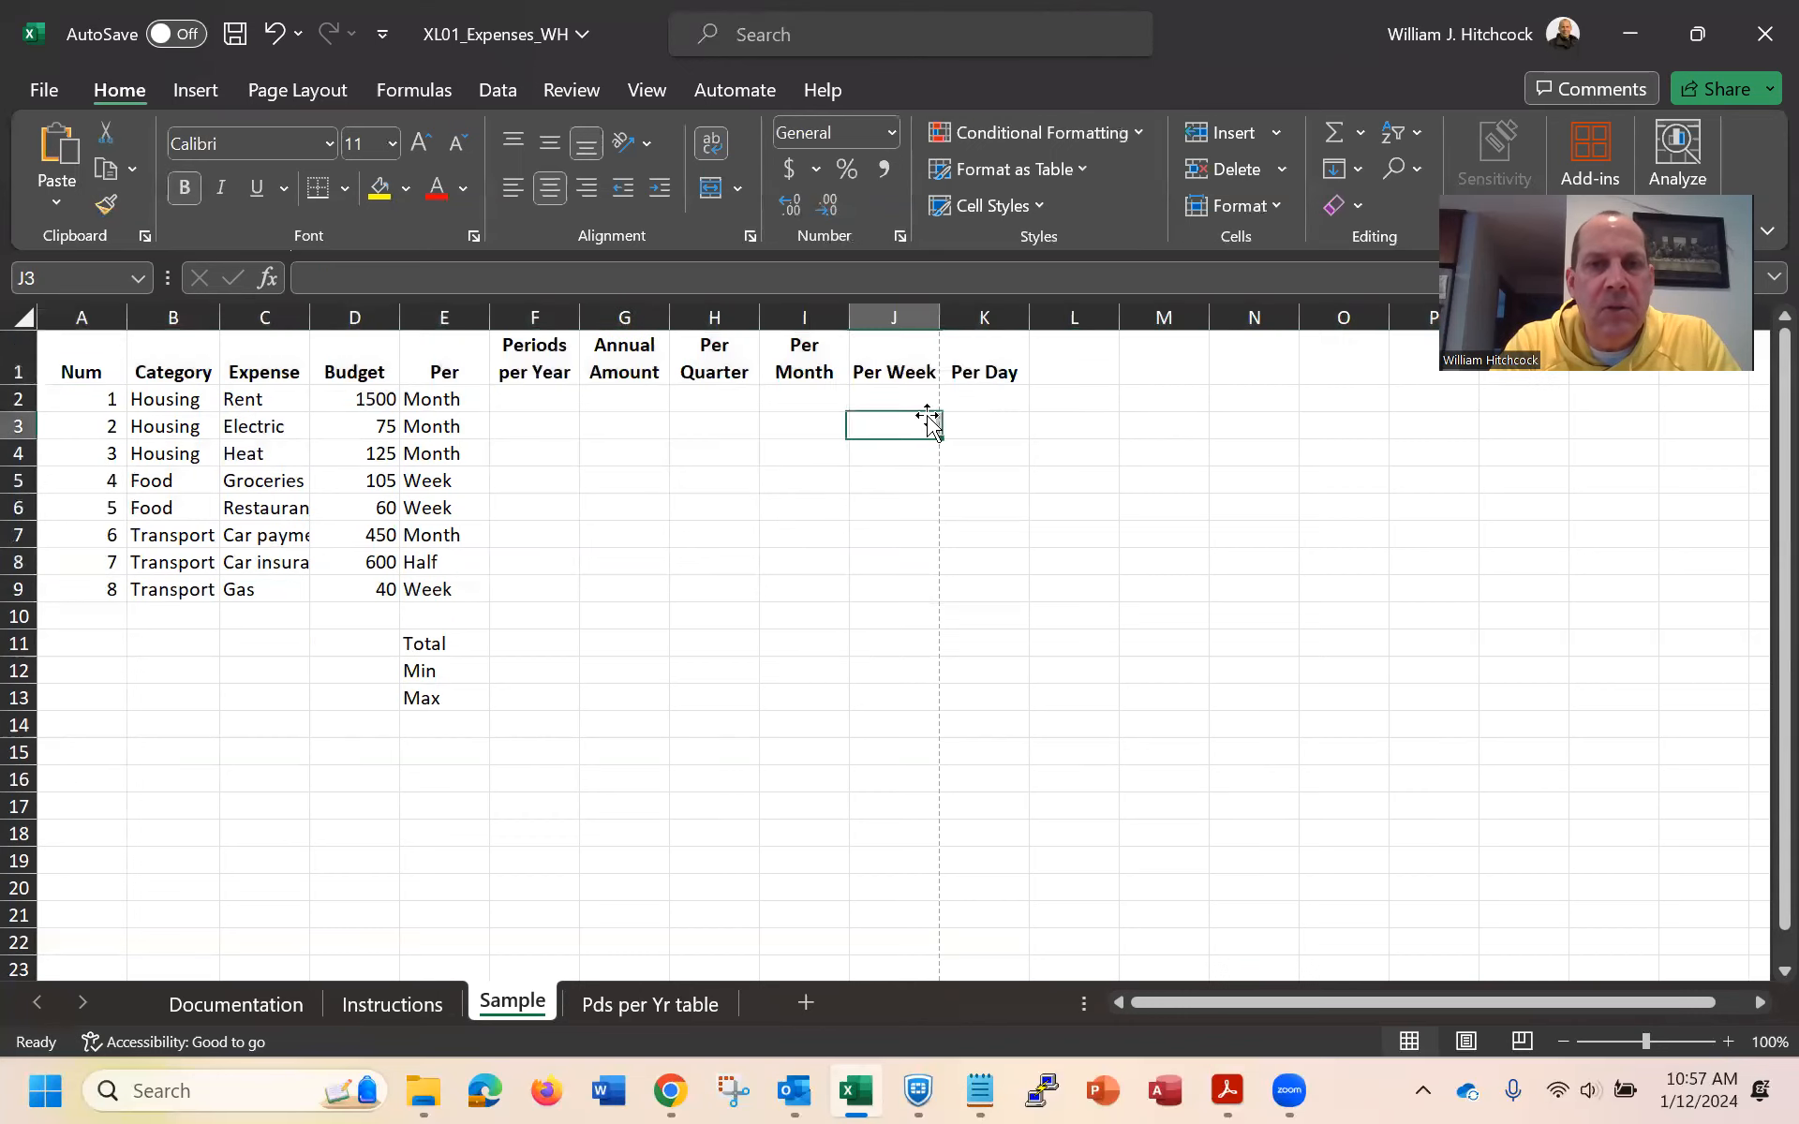
AutoFit the width of the Num column, column A, on the Sample sheet
click(1729, 1042)
click(1729, 1042)
click(1728, 1042)
click(1727, 1042)
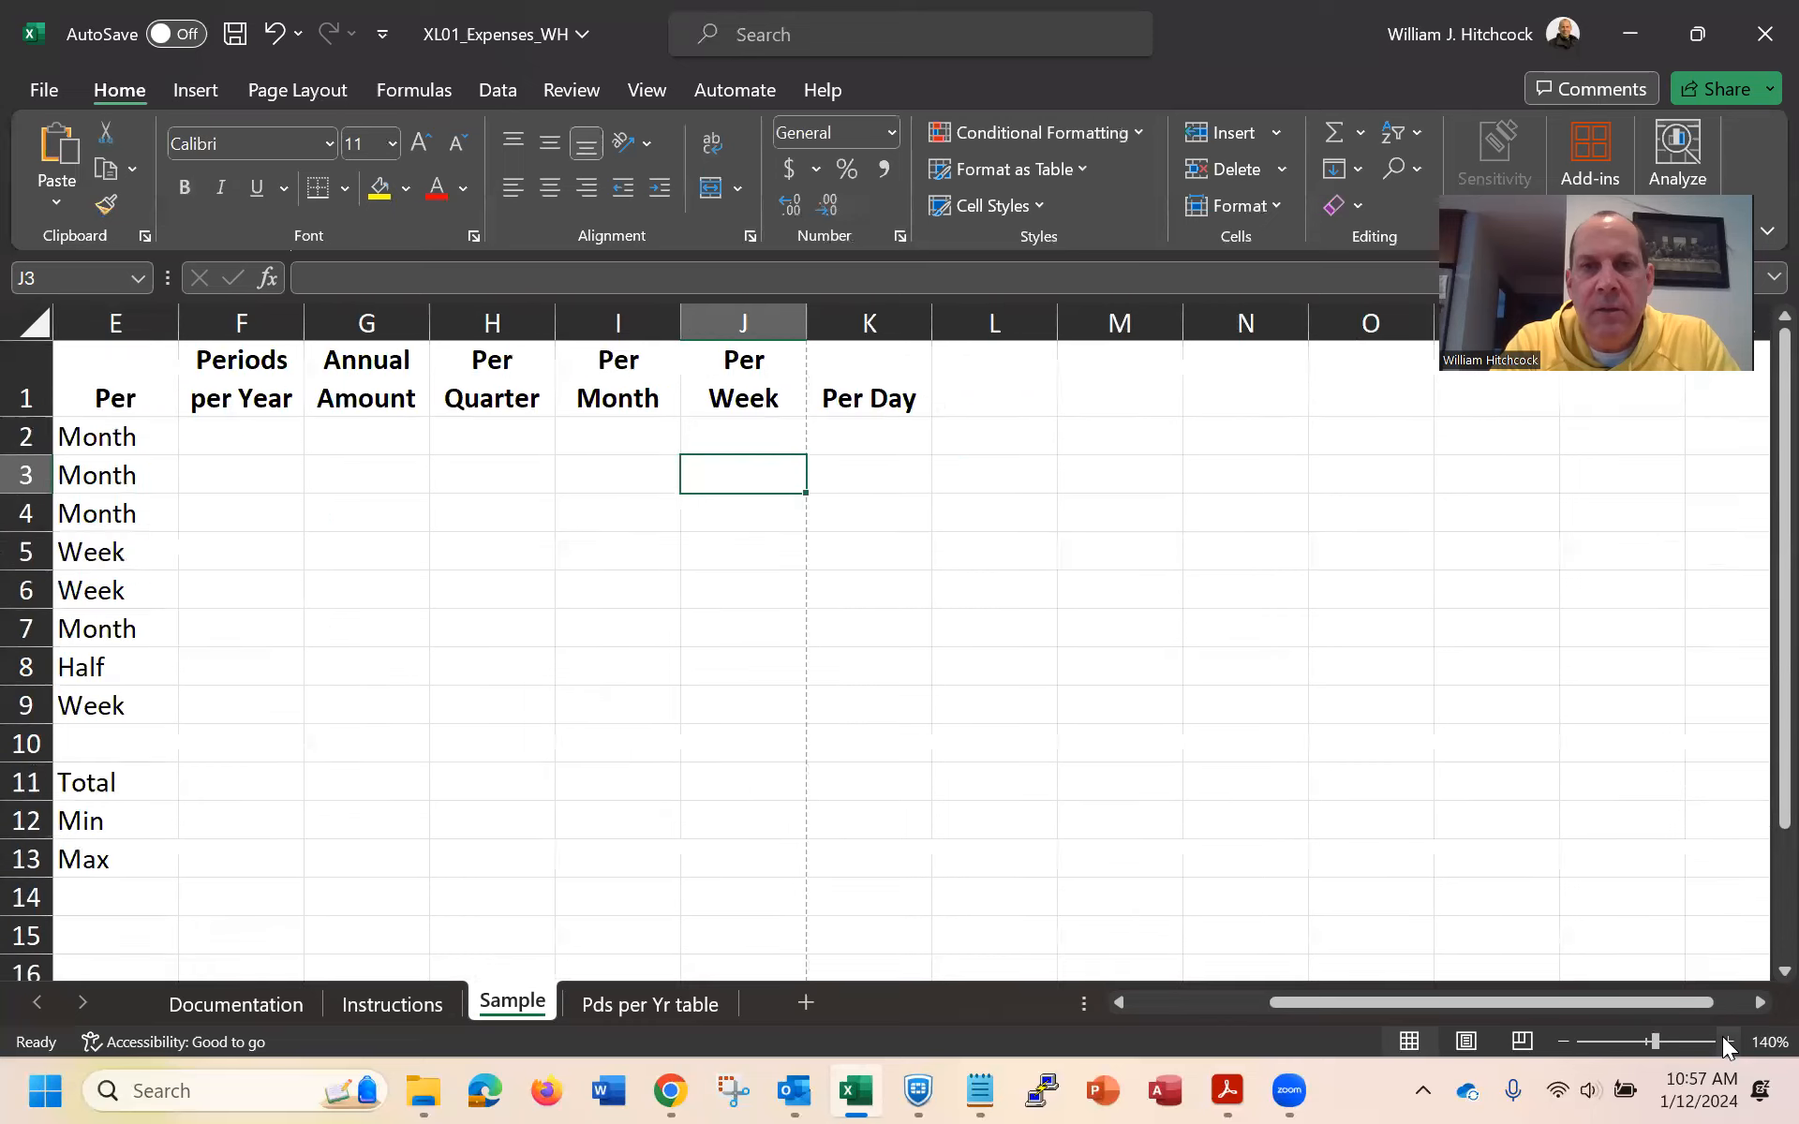
key(ctrl+Home)
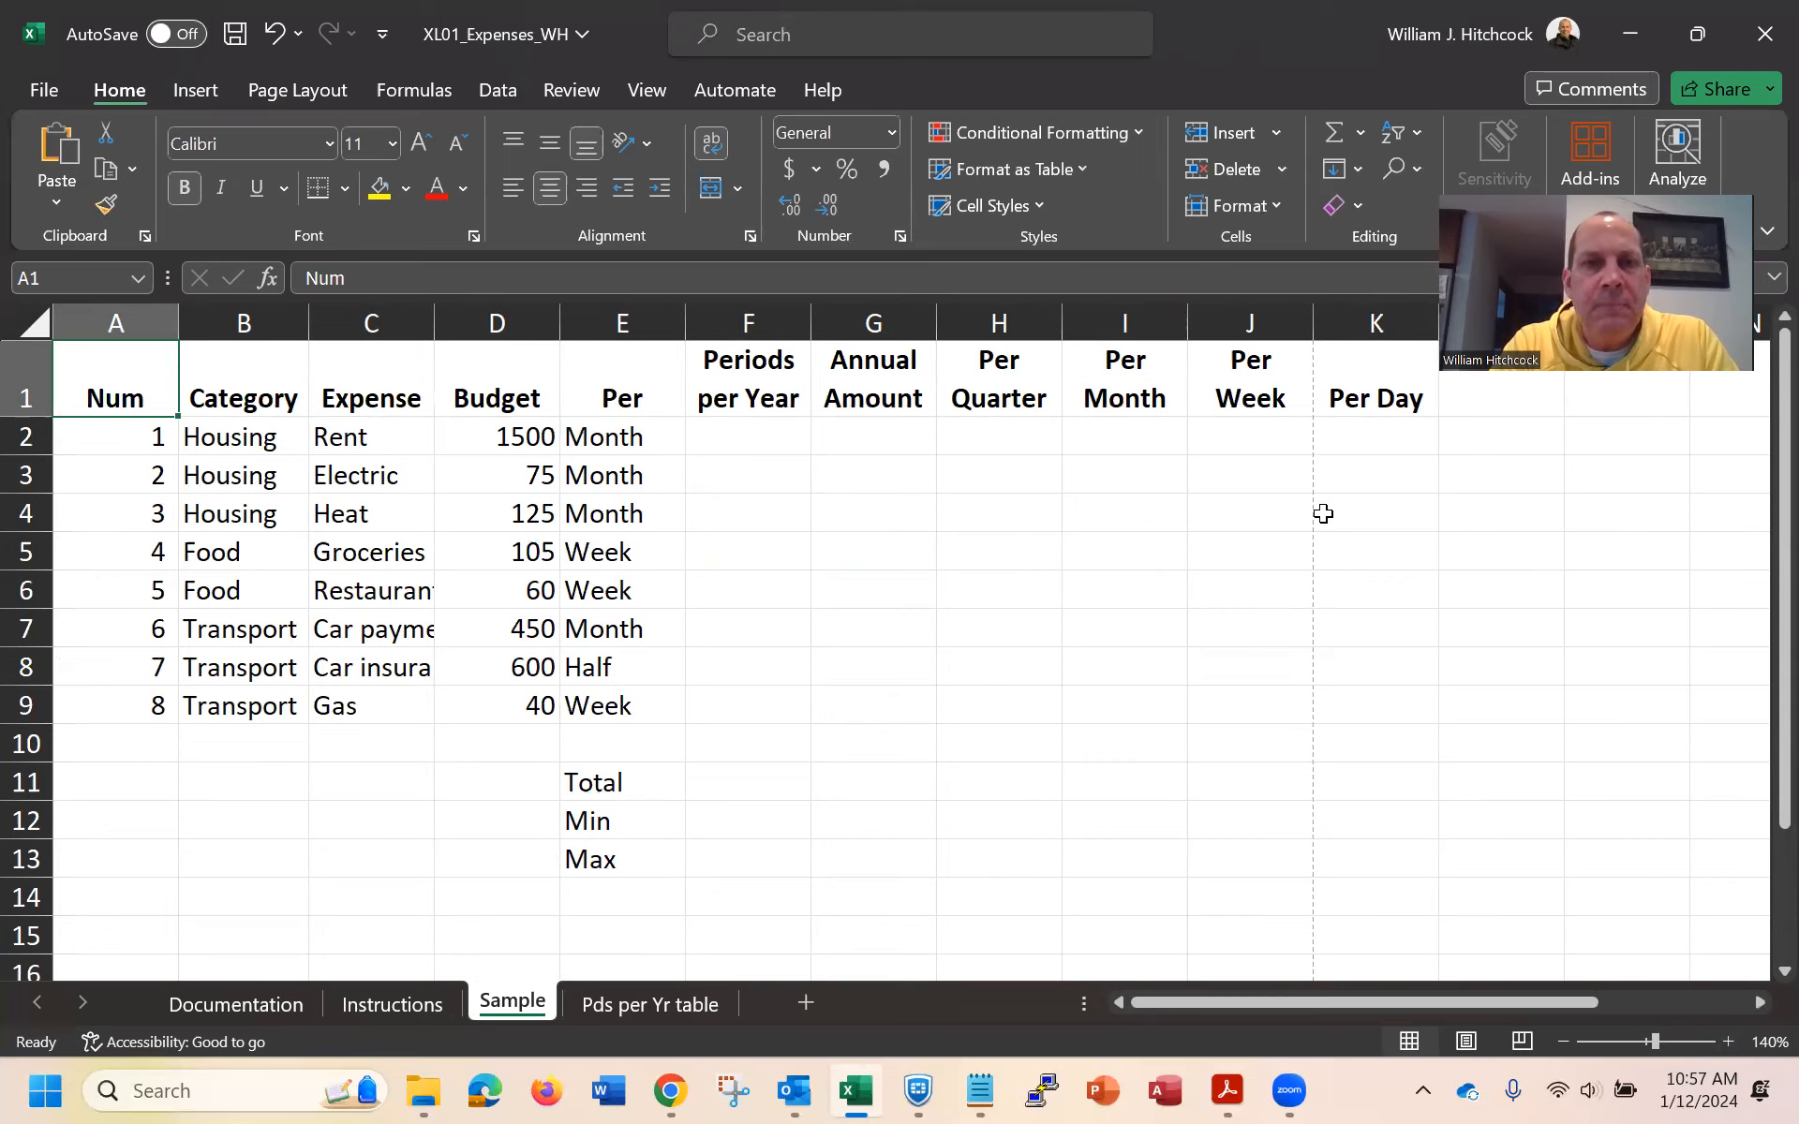
double_click(174, 322)
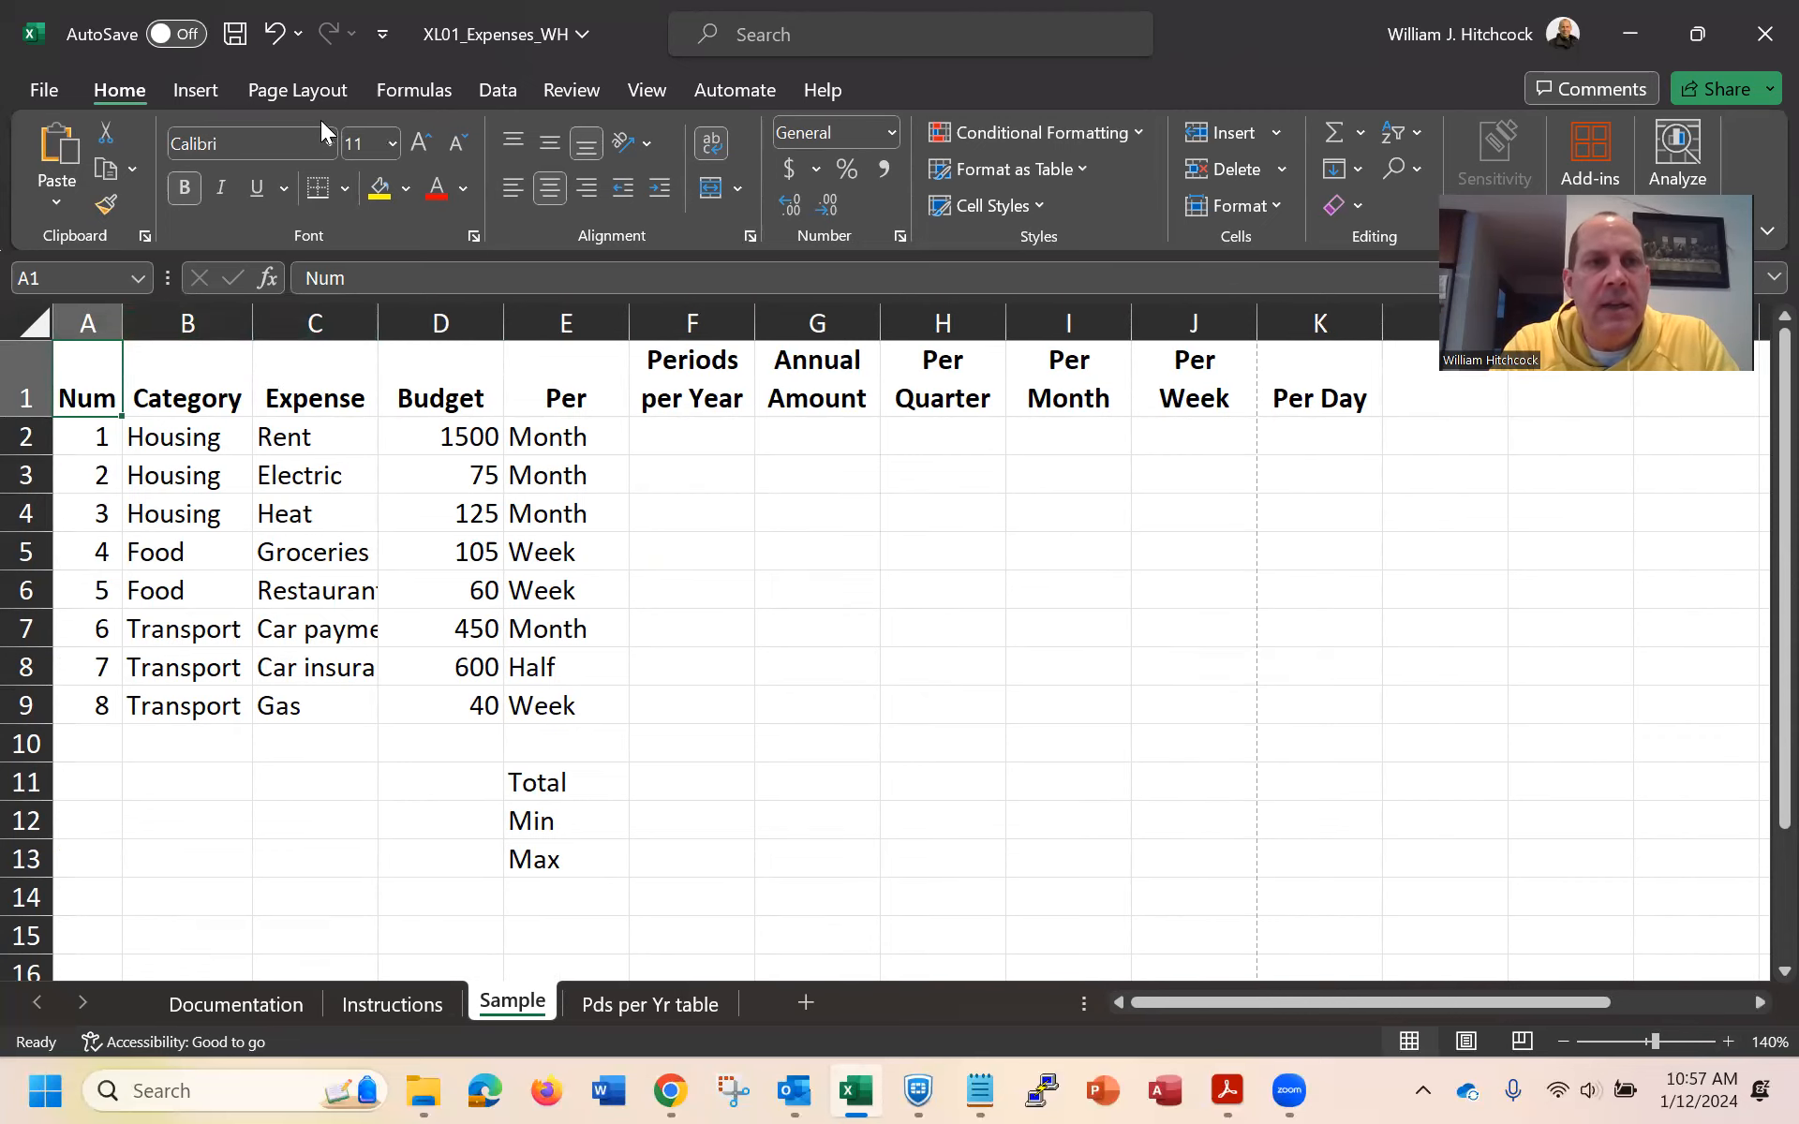
Change the Sample sheet's page orientation to Landscape
click(283, 86)
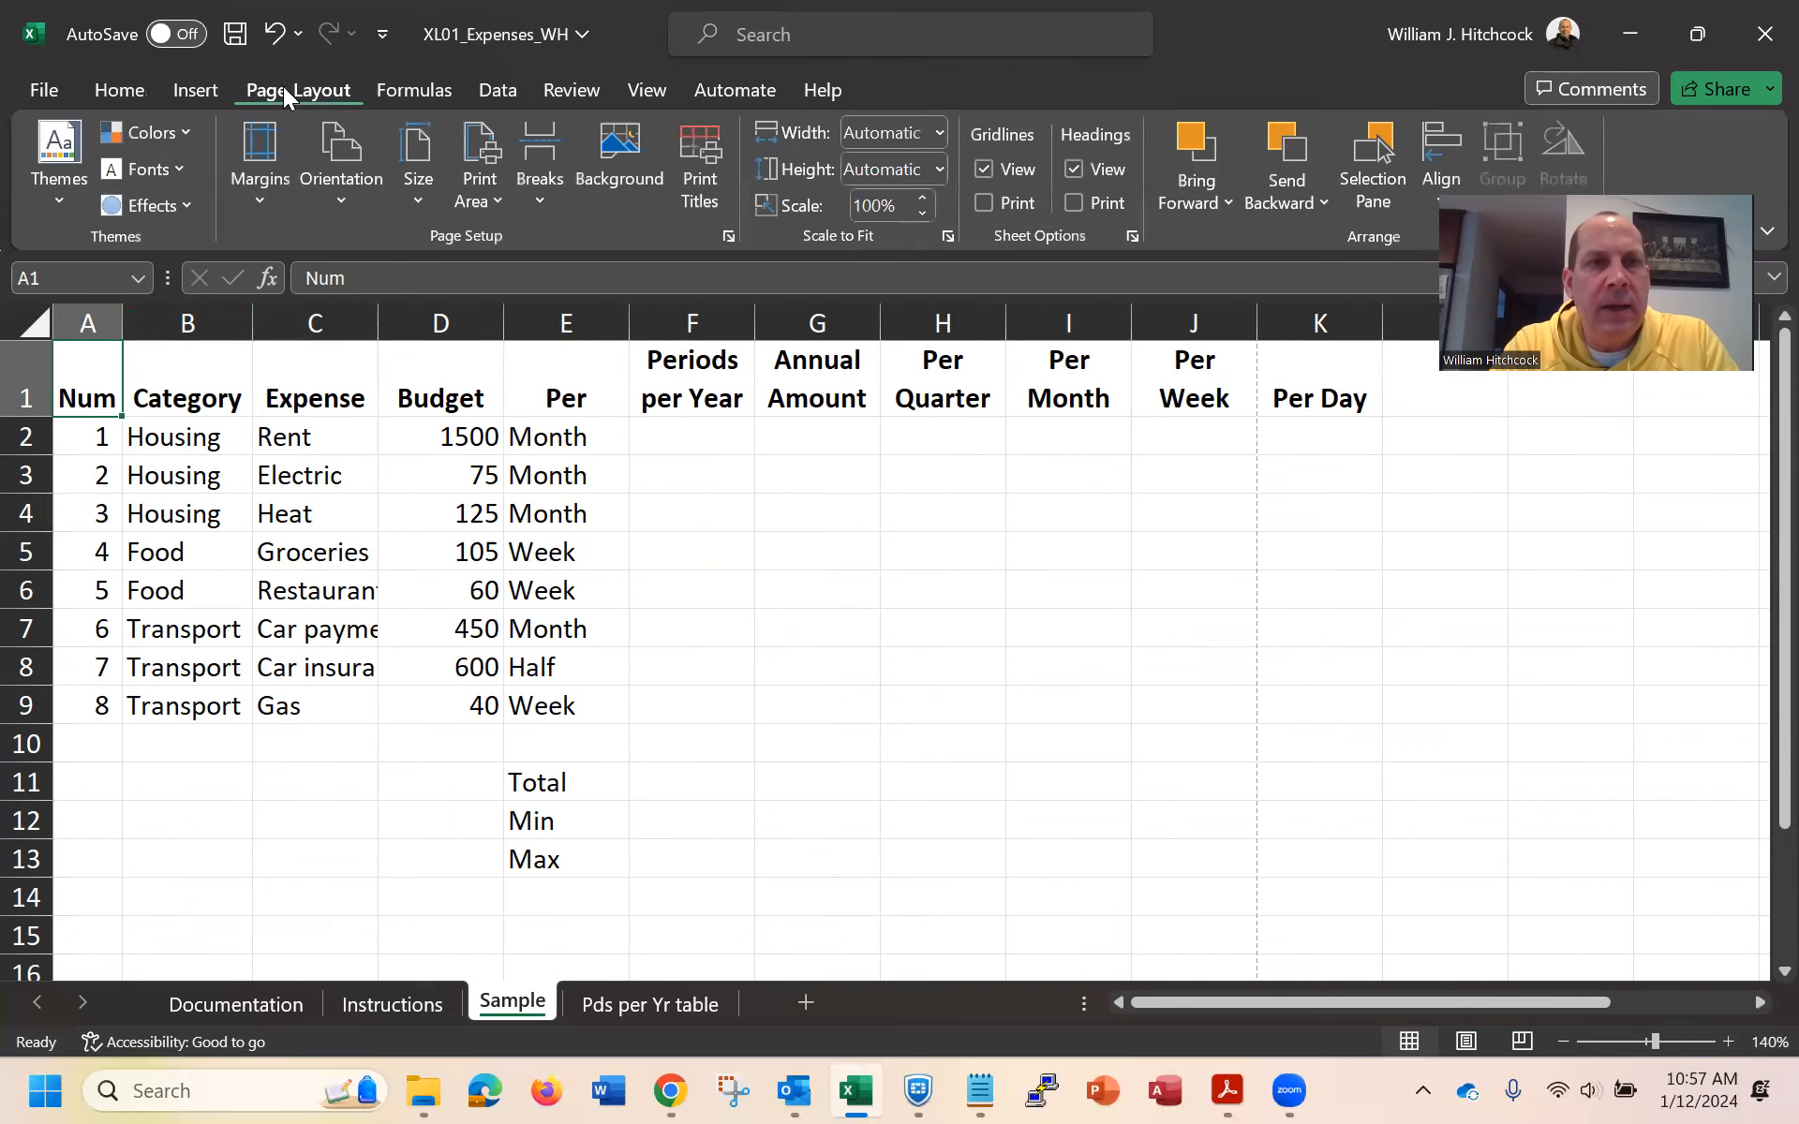
click(336, 193)
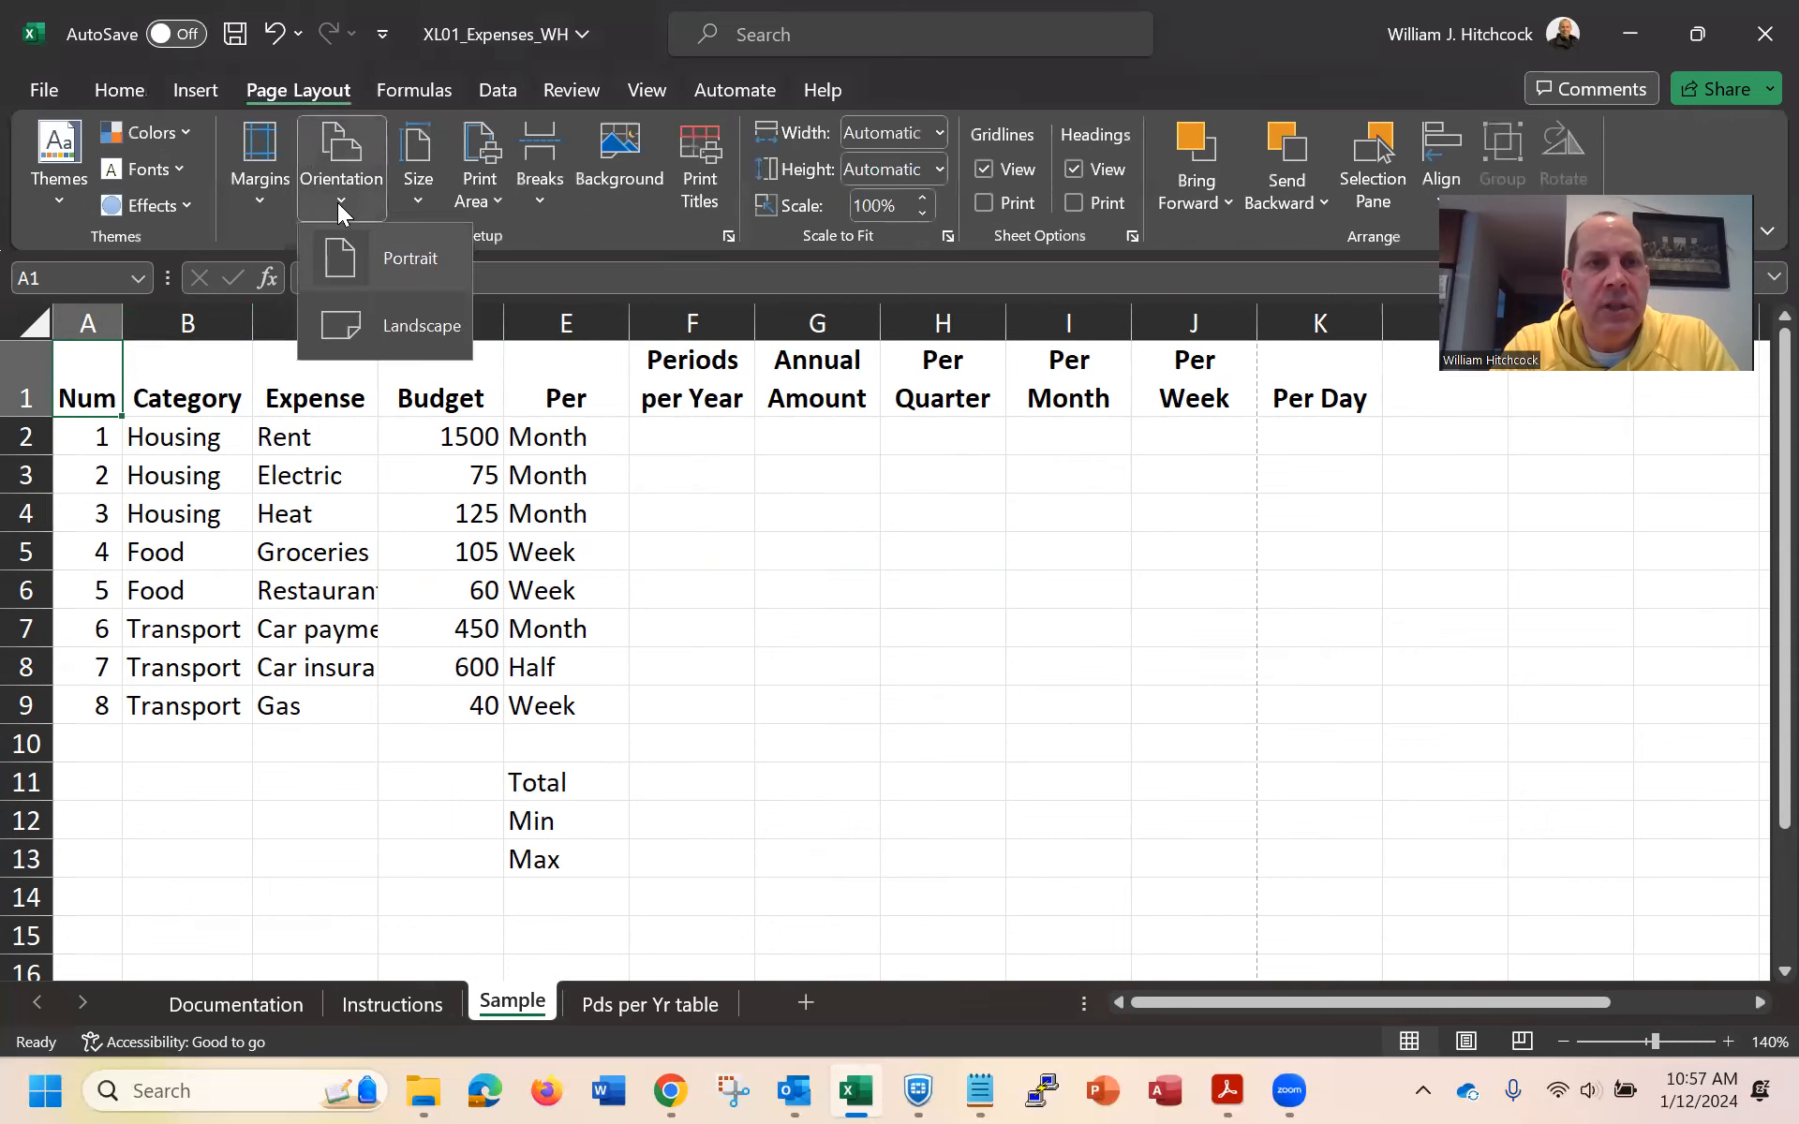
click(378, 341)
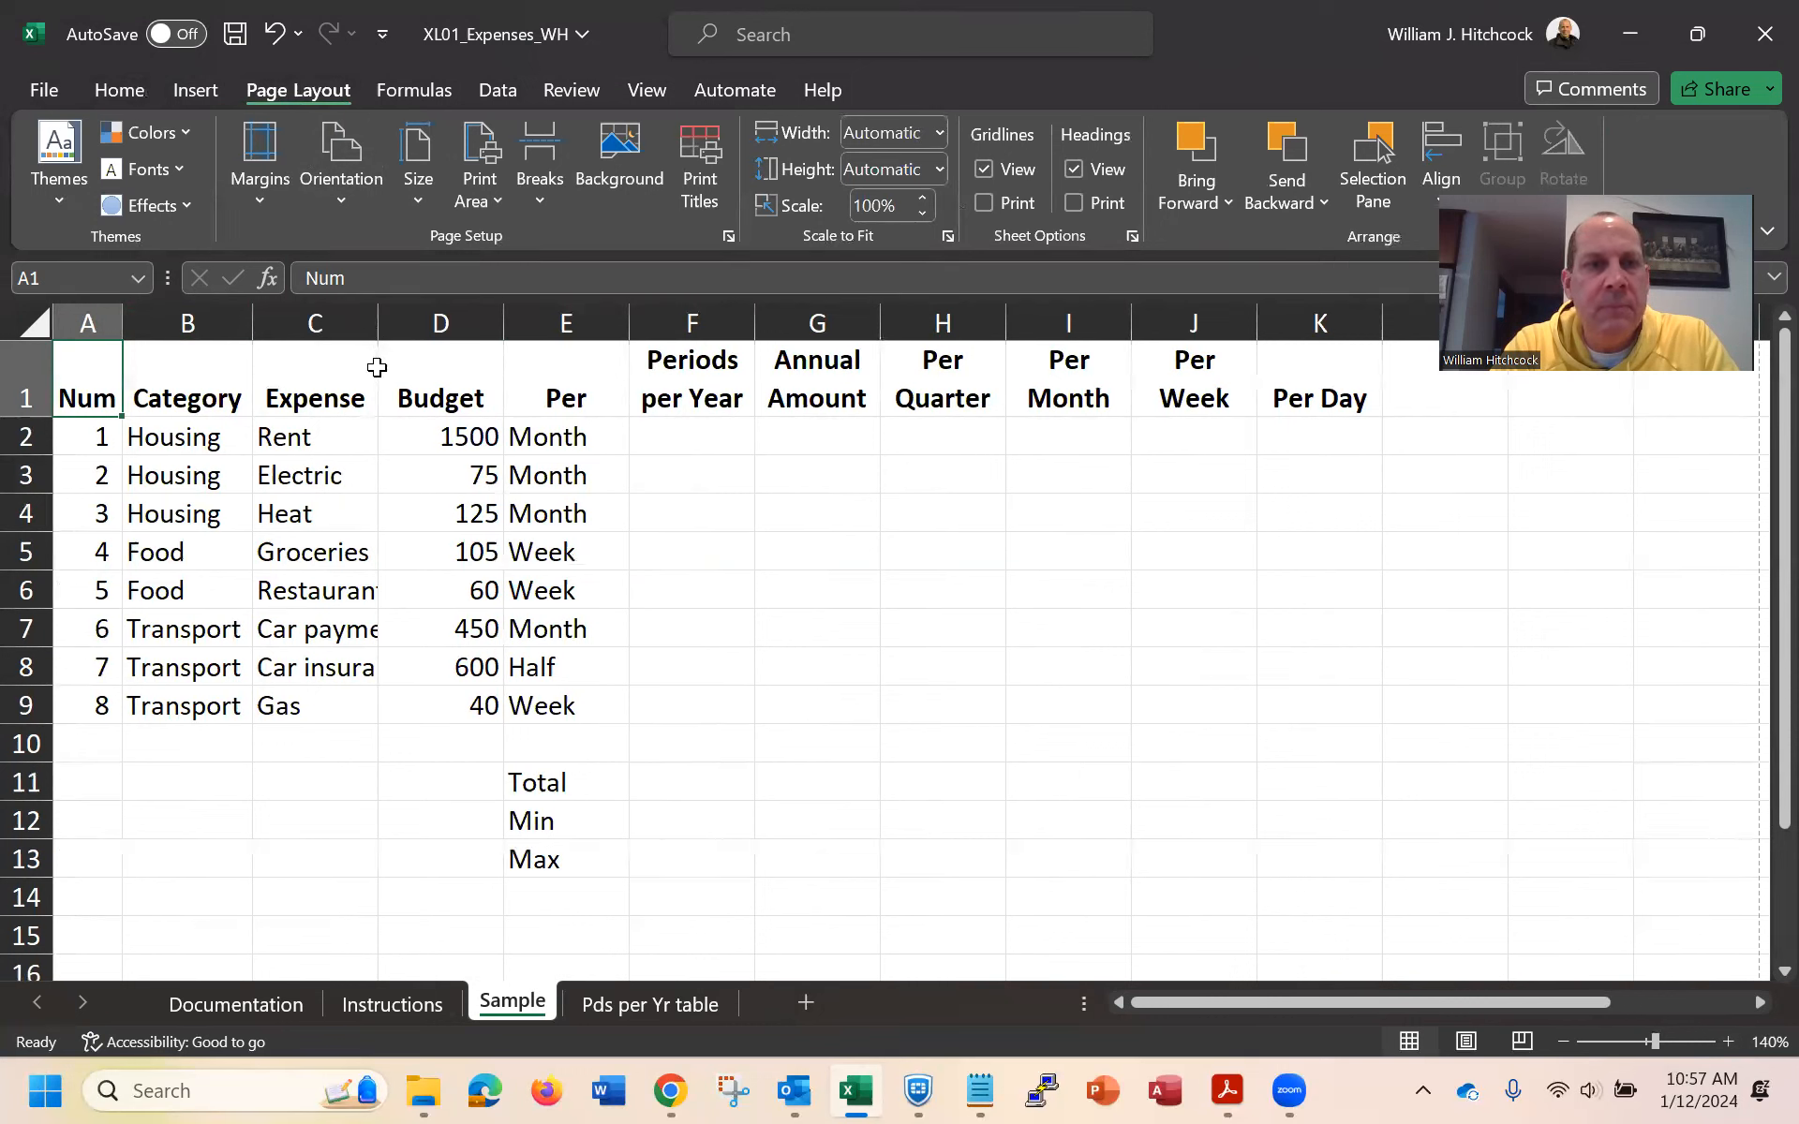
Freeze panes at cell A2 to keep the field names in row 1 on screen
click(88, 446)
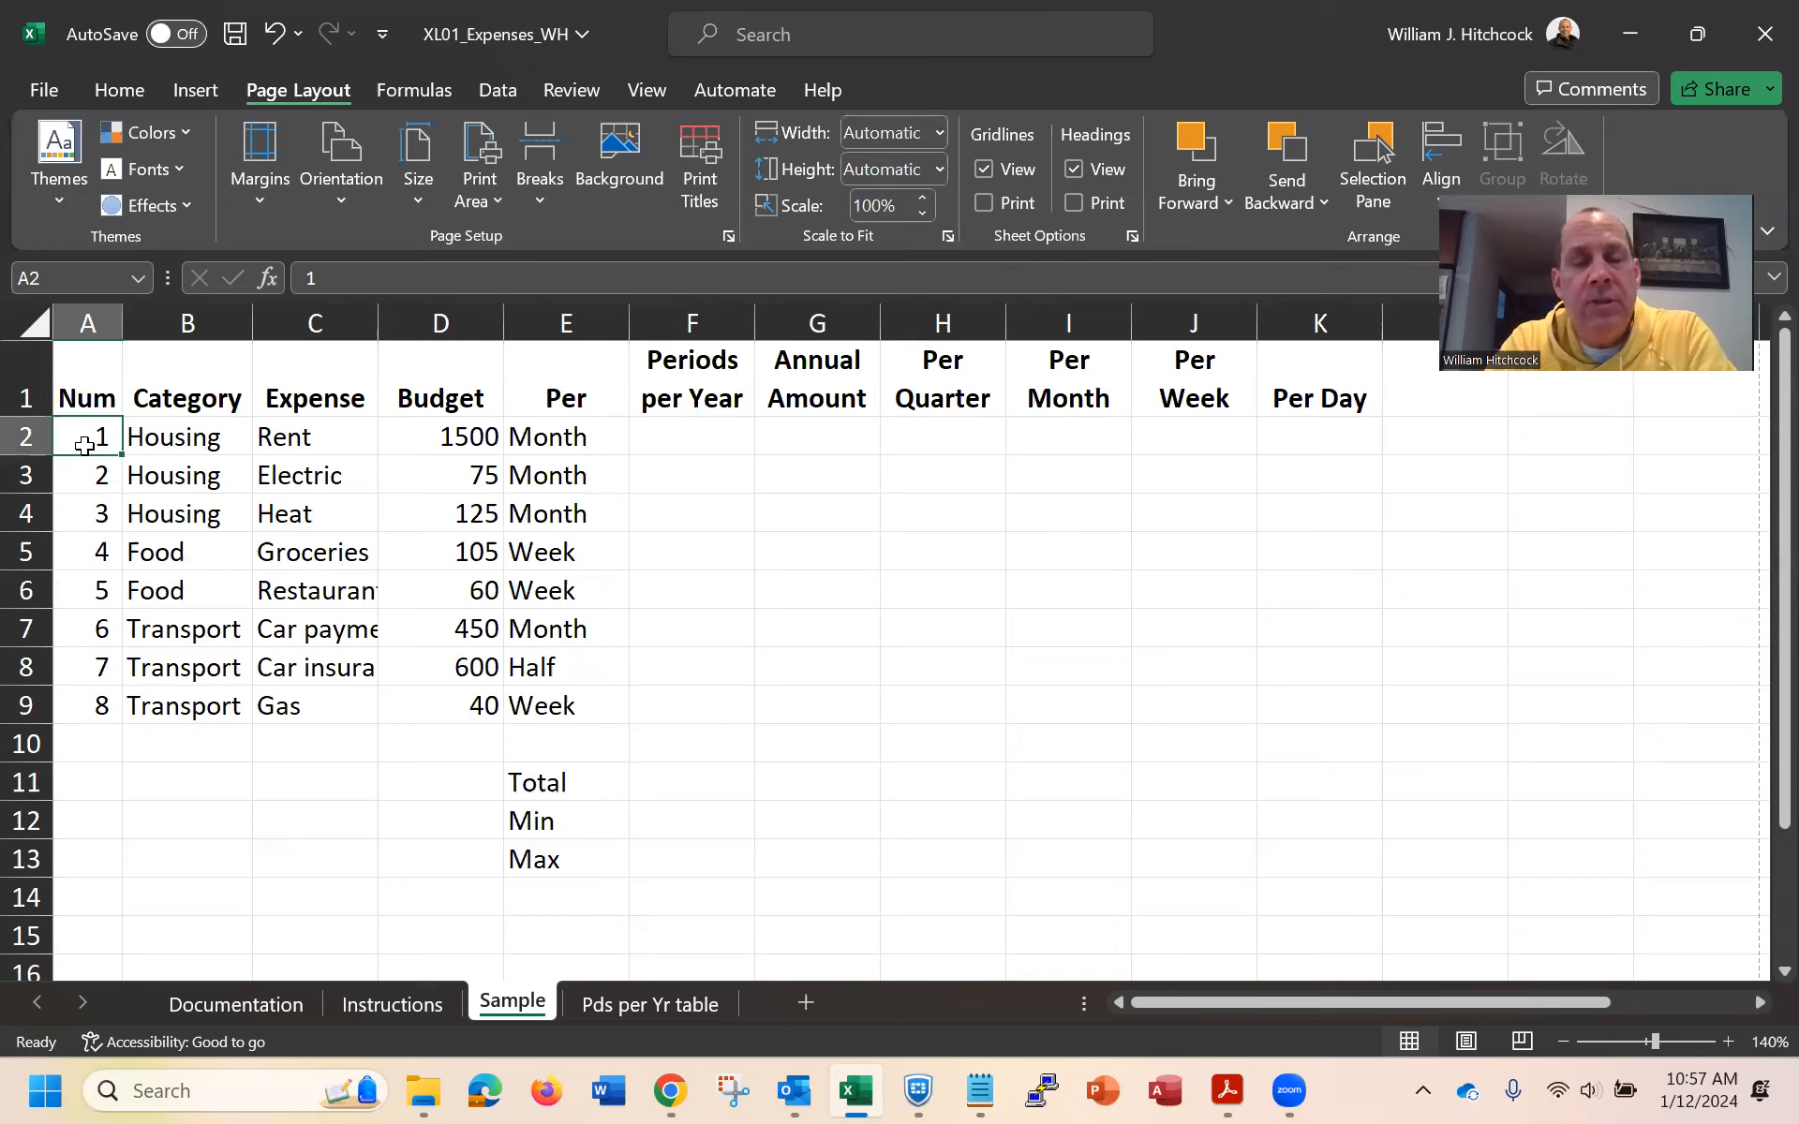
key(Up)
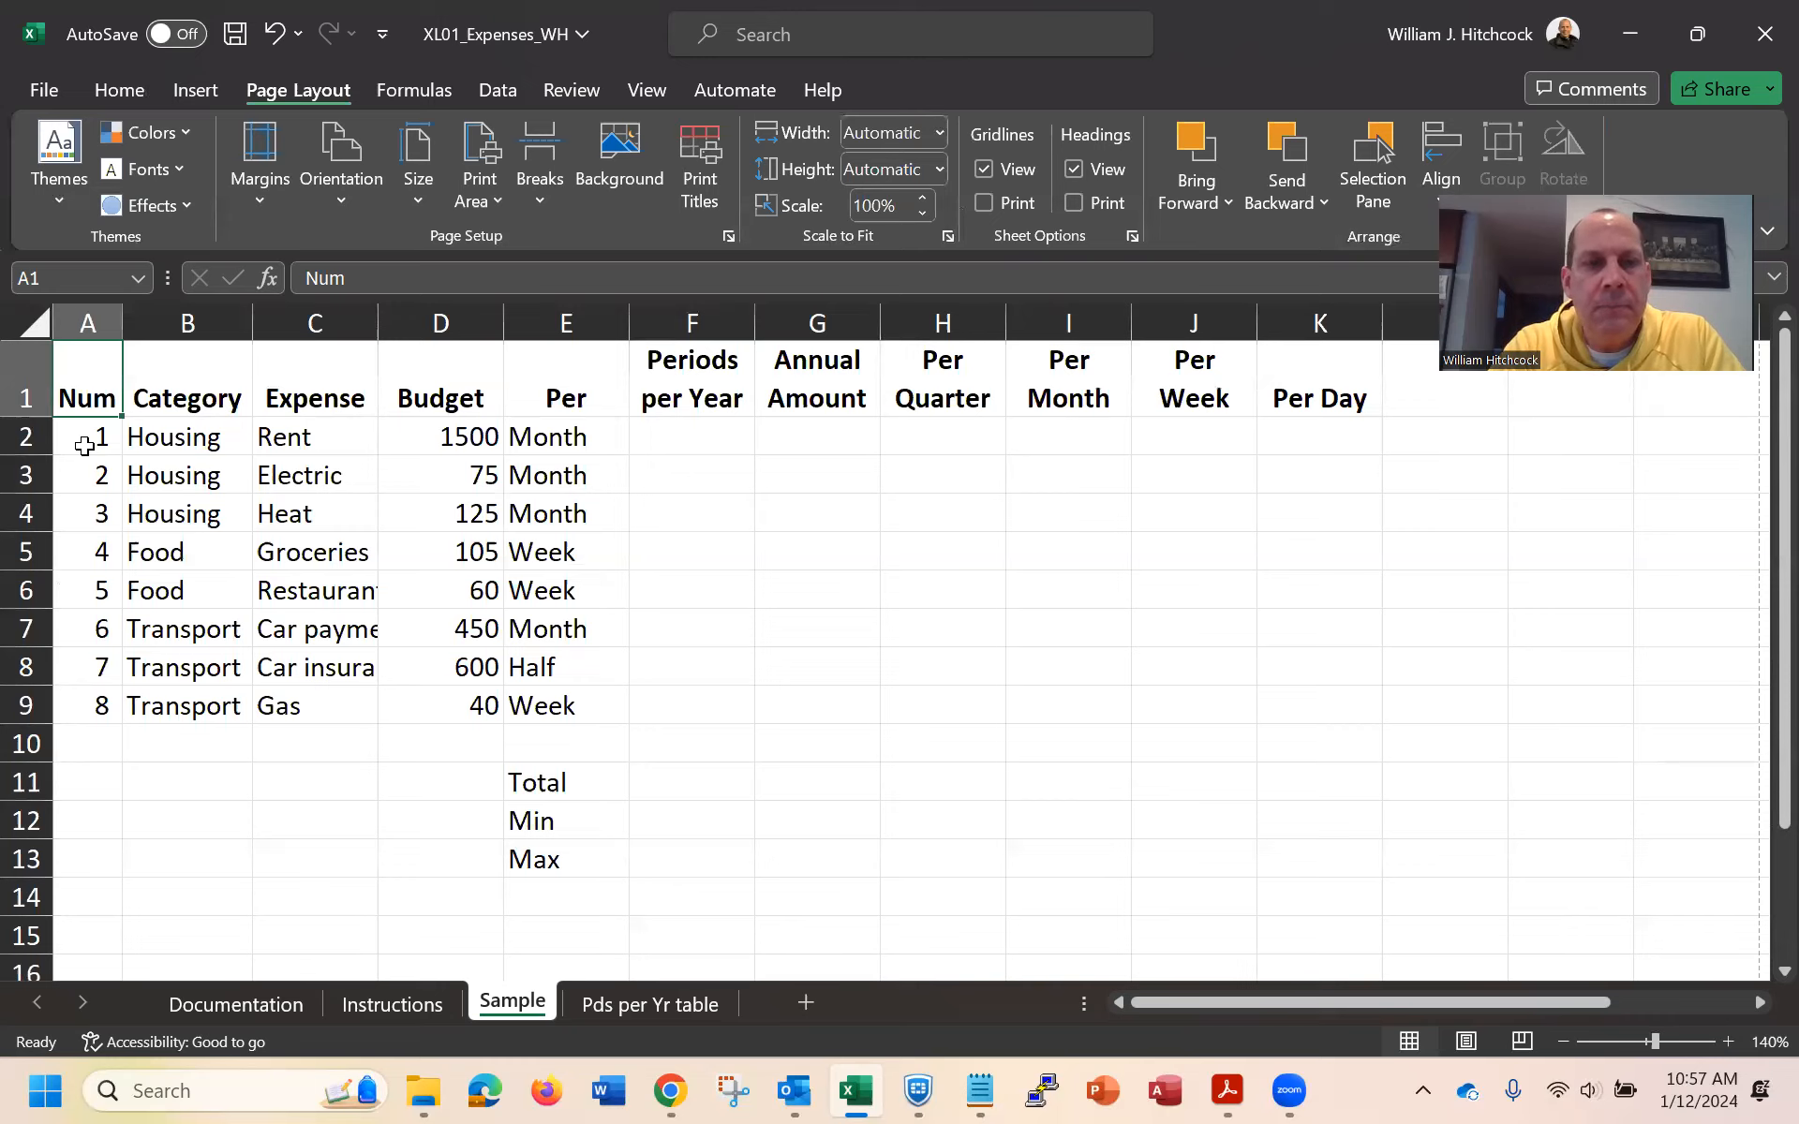
click(85, 446)
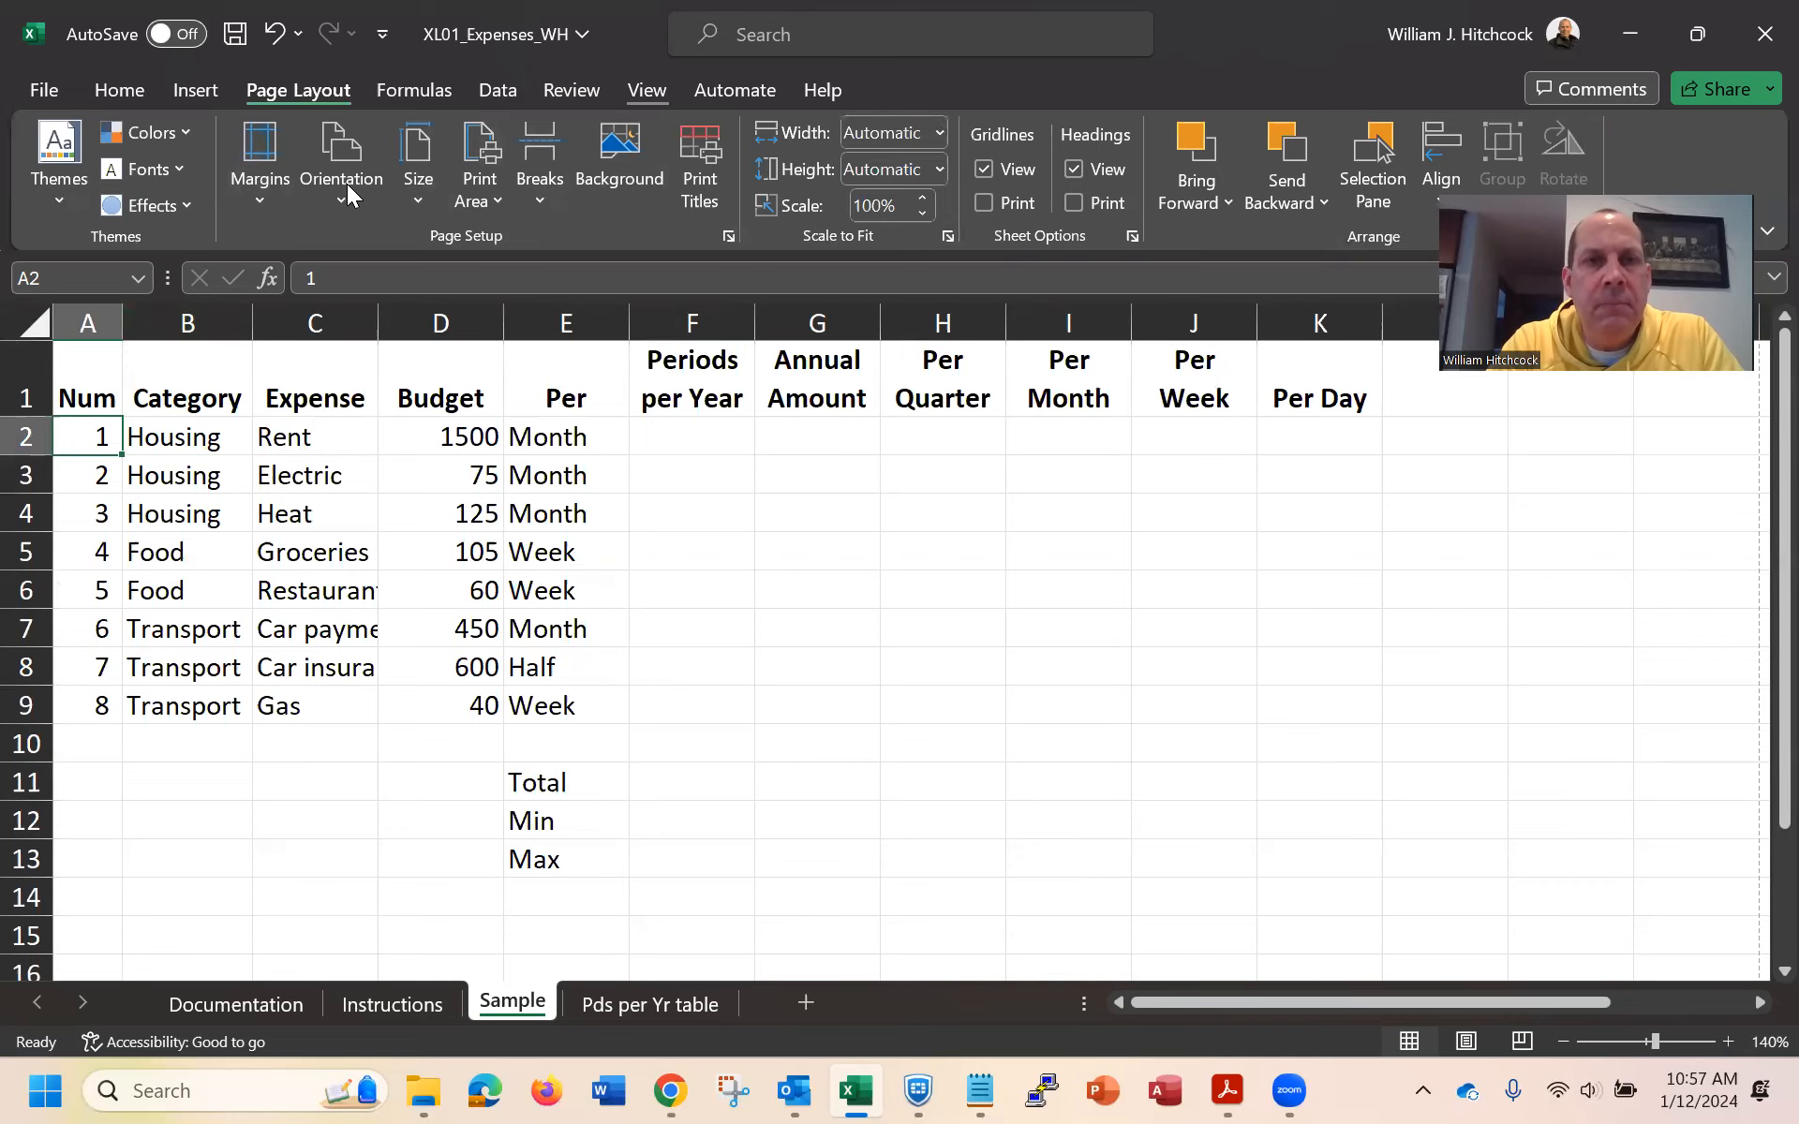
scroll(347, 184, down, 4)
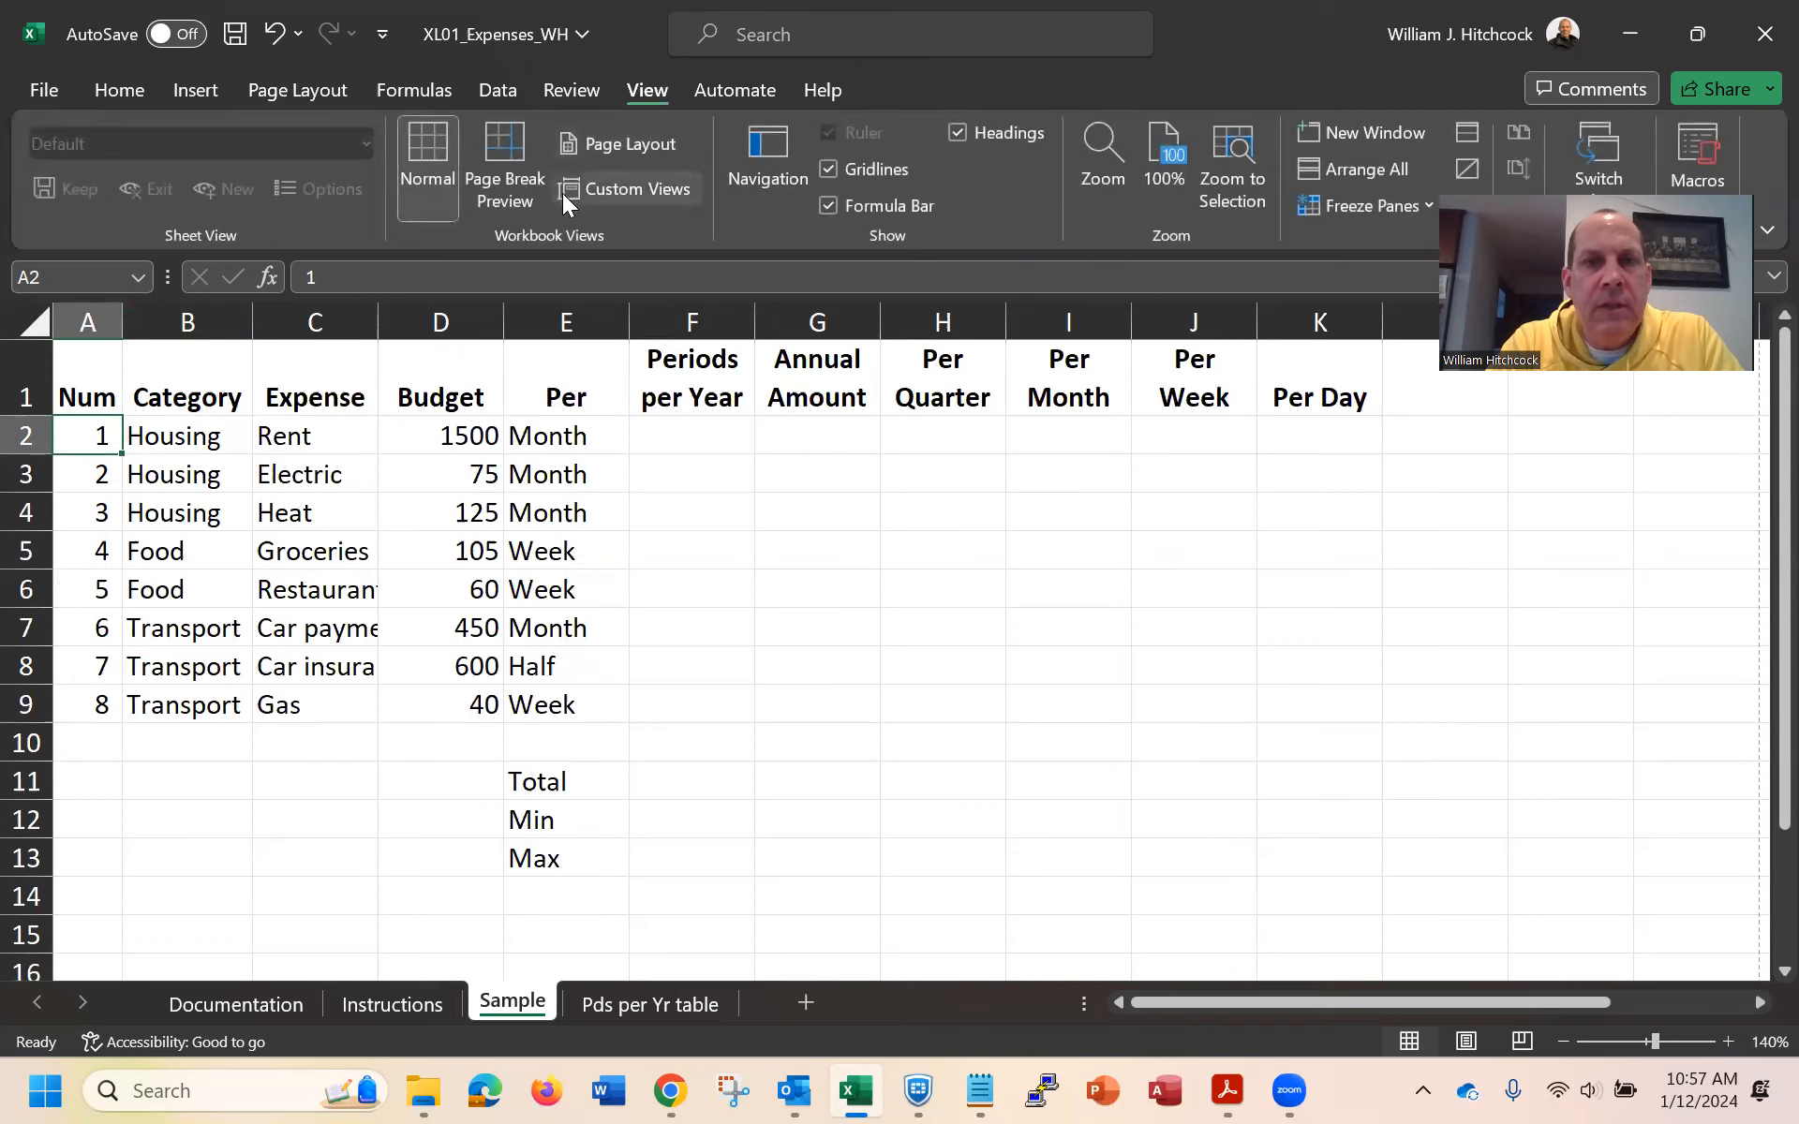
click(1353, 210)
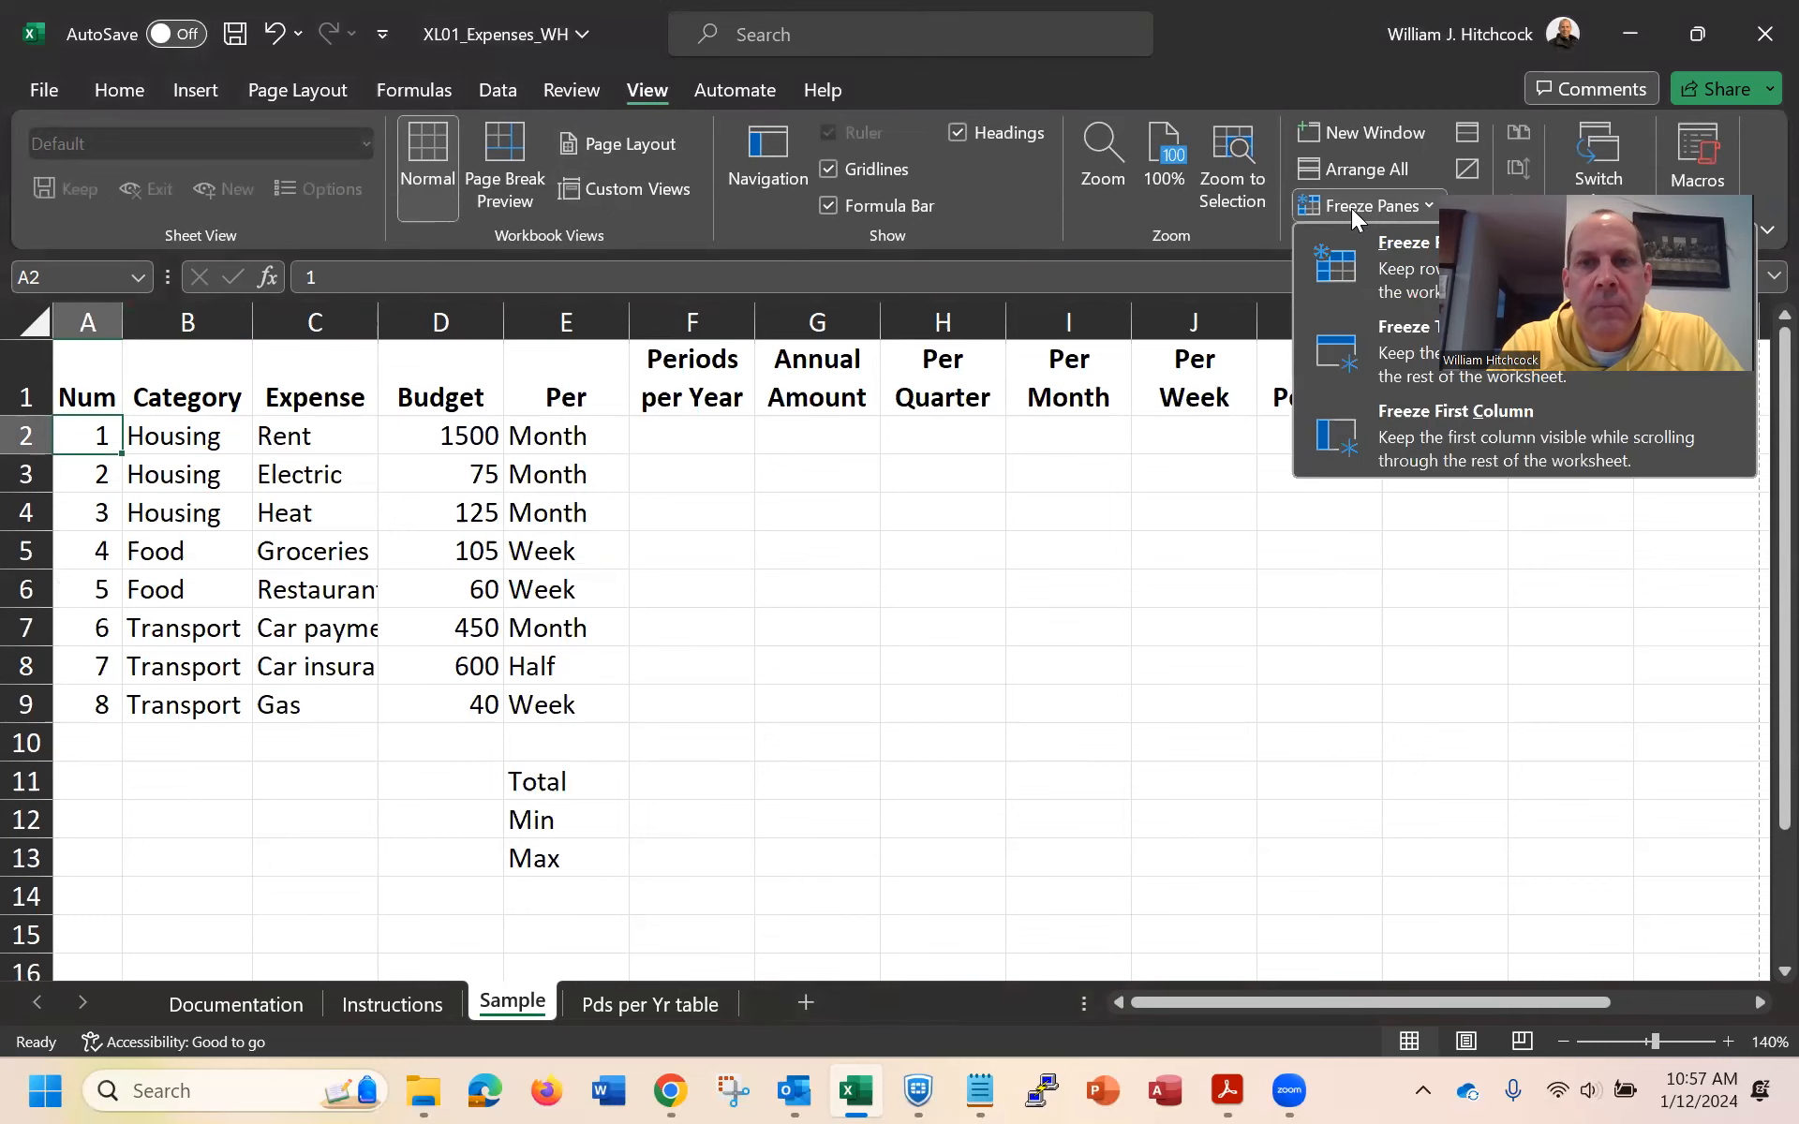
click(1401, 270)
Check the frozen field-name row by moving down column A past row 20 and returning to the first record
key(Down)
key(Down)
key(Down)
key(Down)
key(Down)
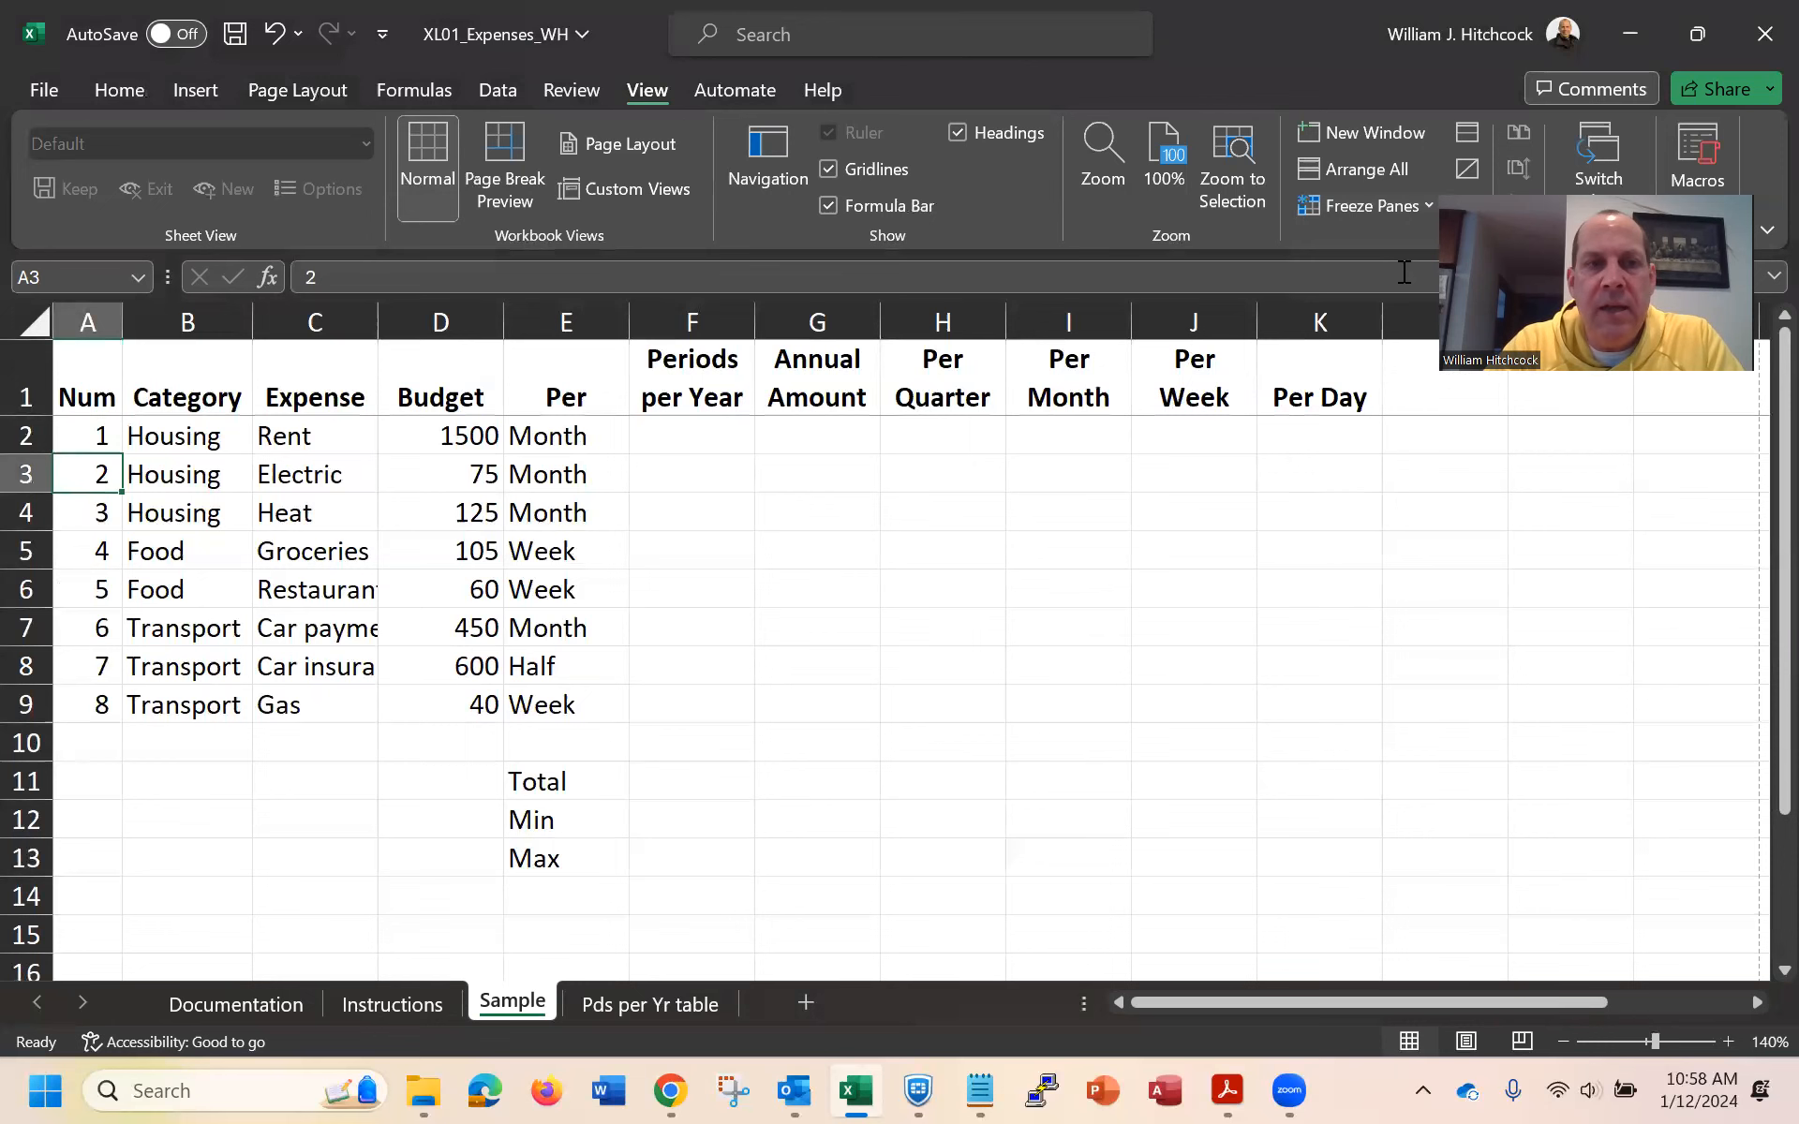
key(Down)
key(Down)
key(Down)
key(Down)
key(Down)
key(Down)
key(Down)
key(Down)
key(Down)
key(Down)
key(Down)
key(Down)
key(Down)
key(Down)
key(Down)
key(Down)
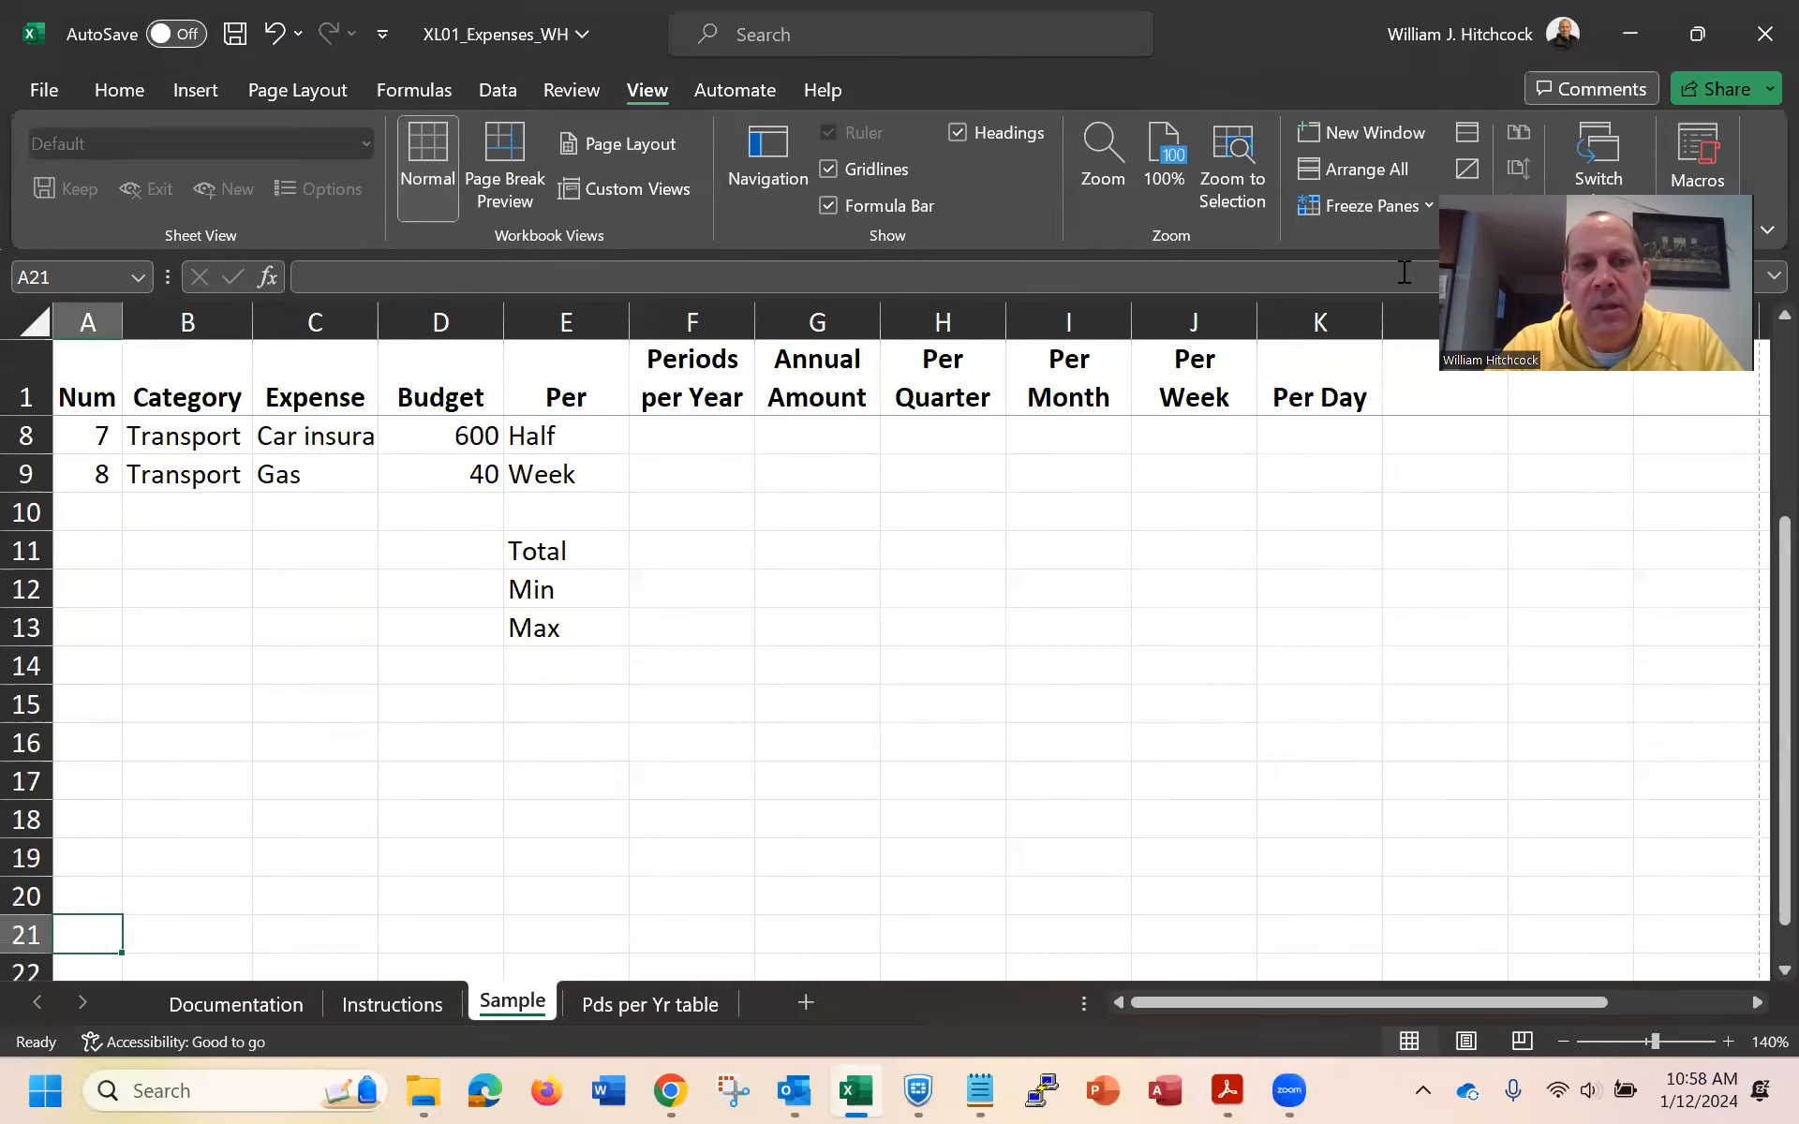
key(Down)
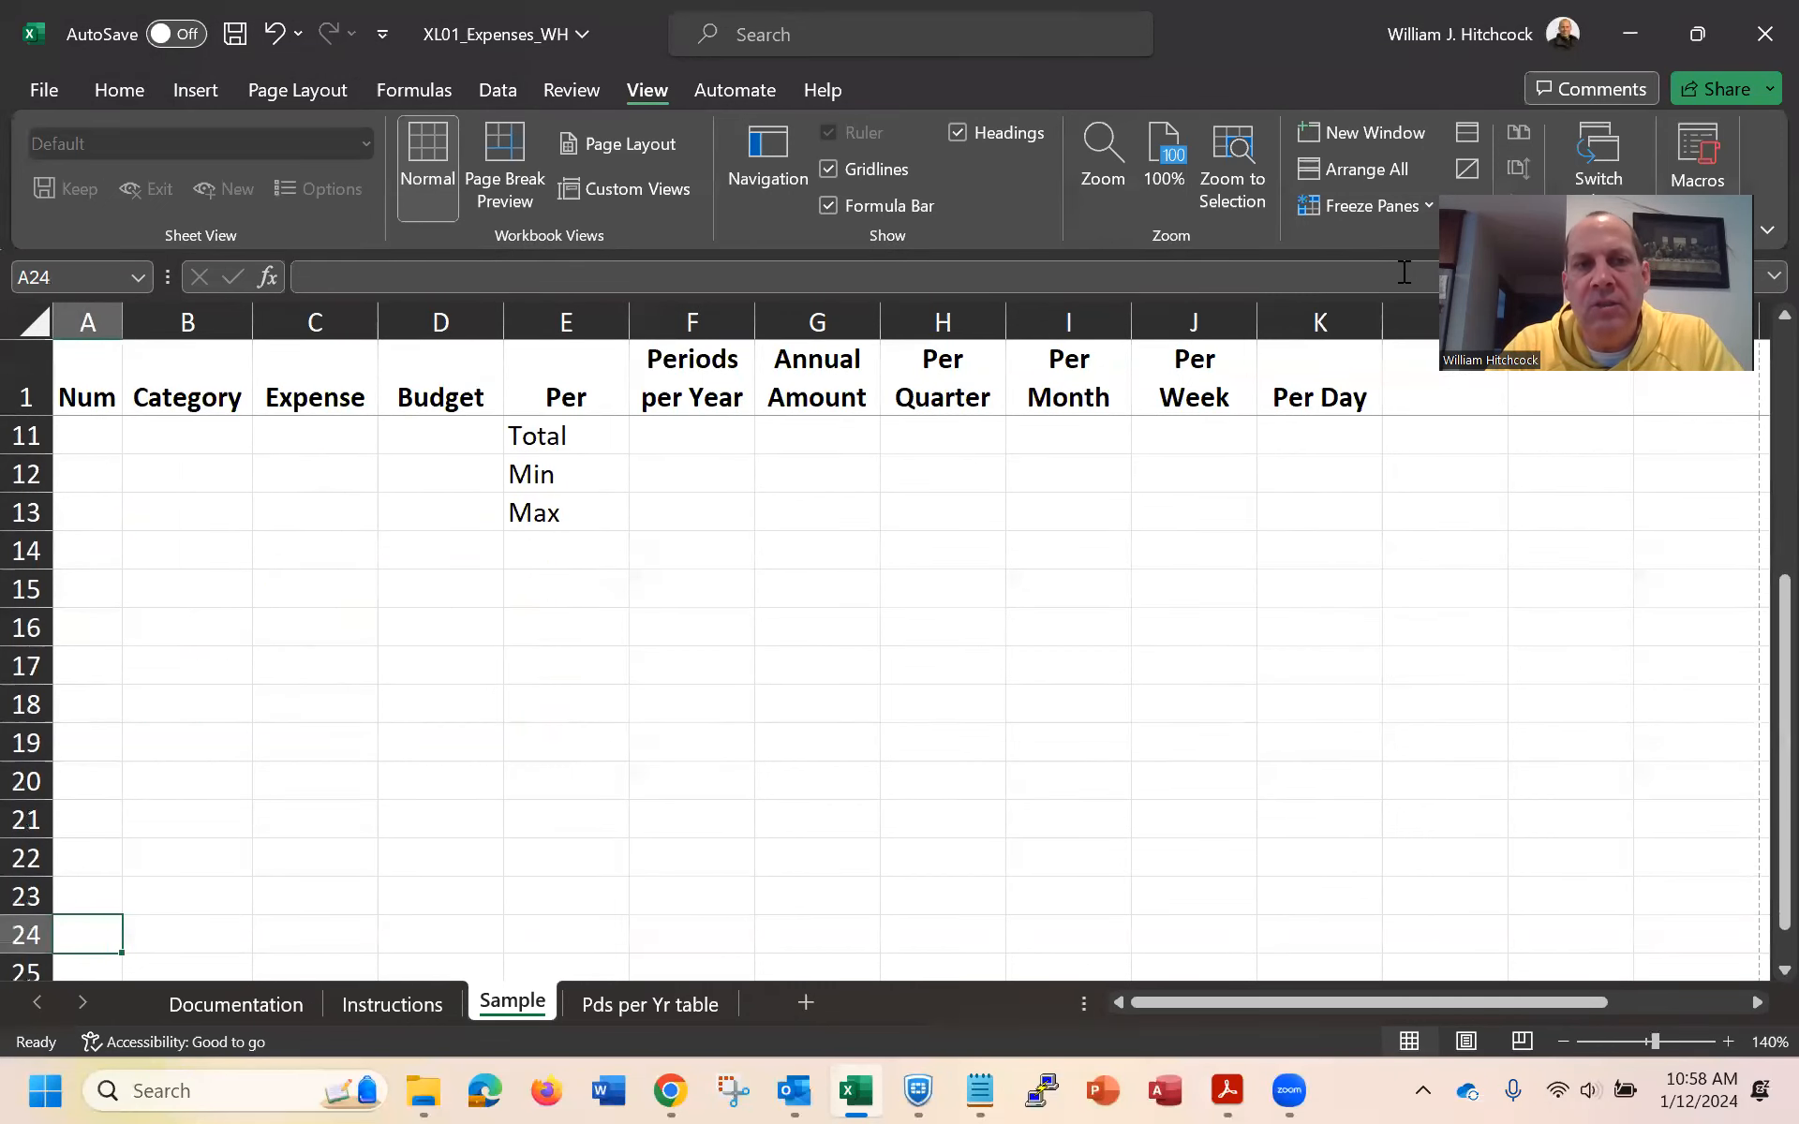
key(Up)
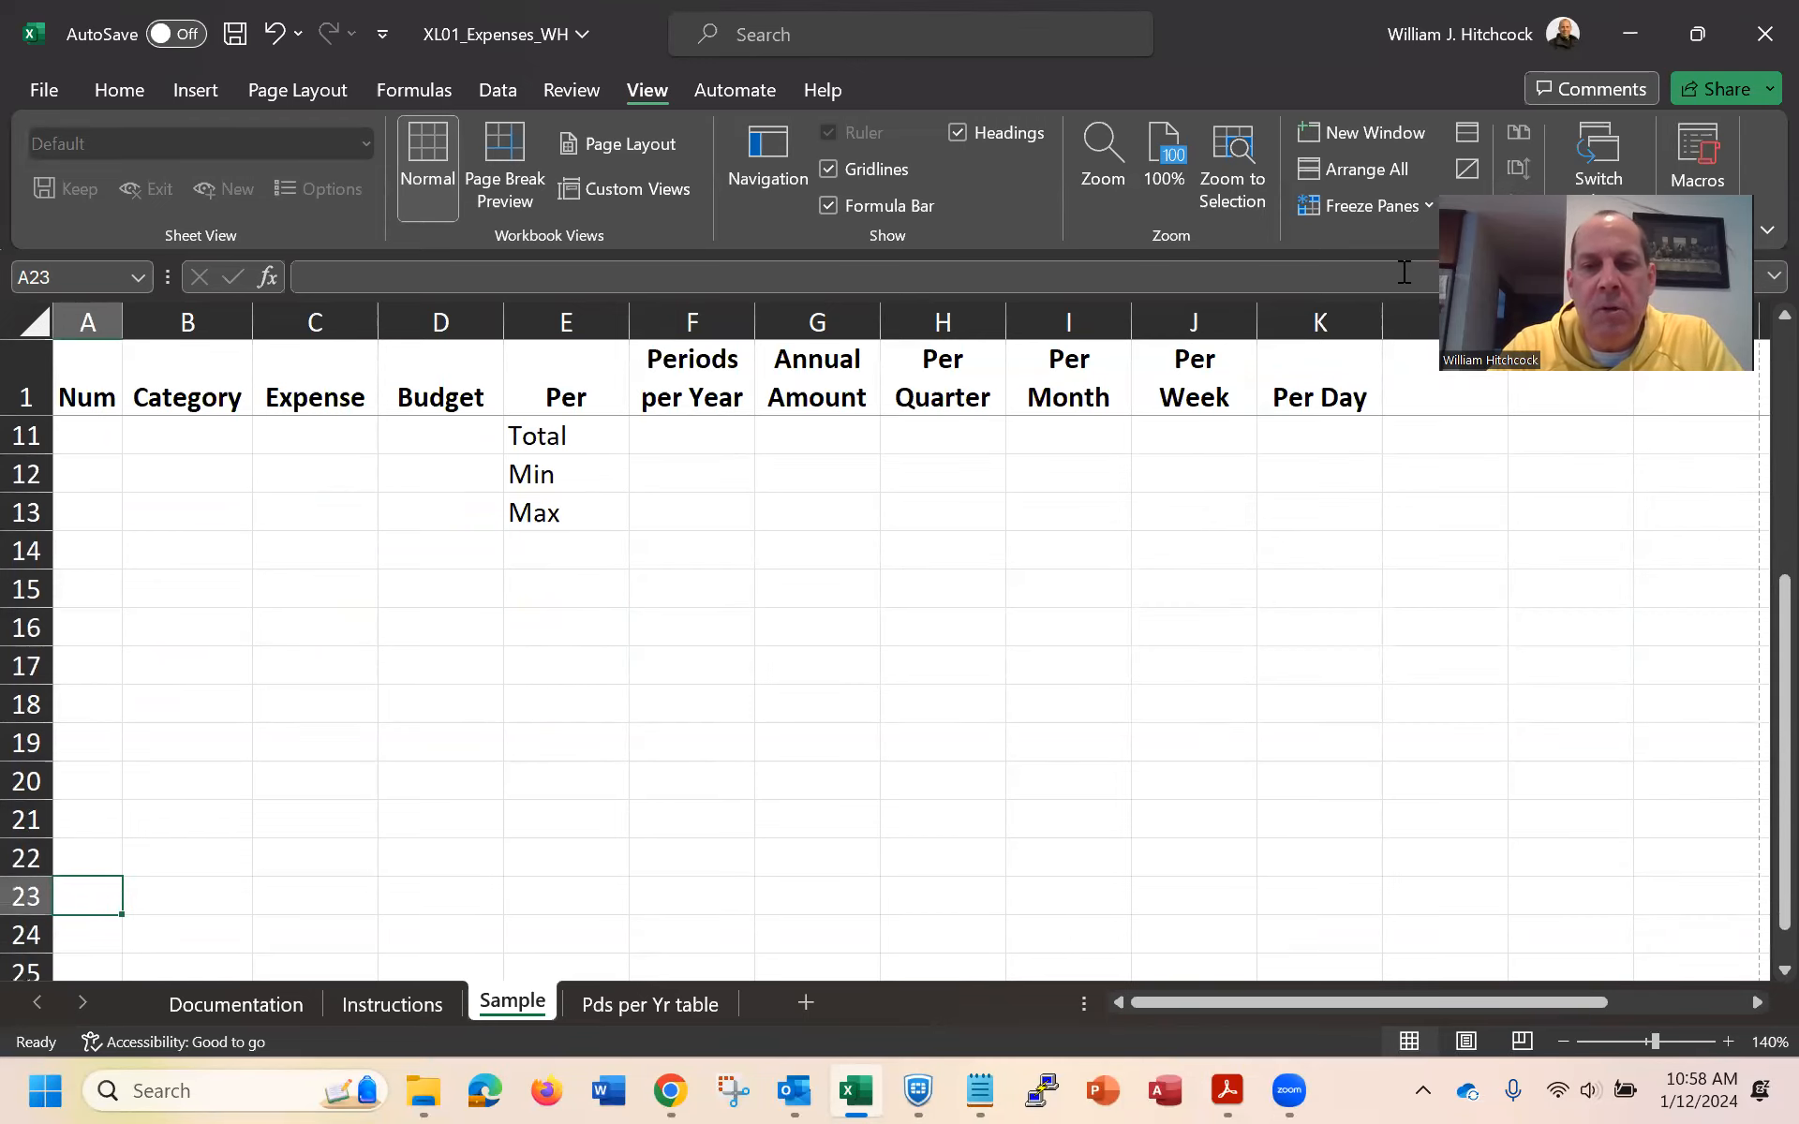
key(ctrl+Home)
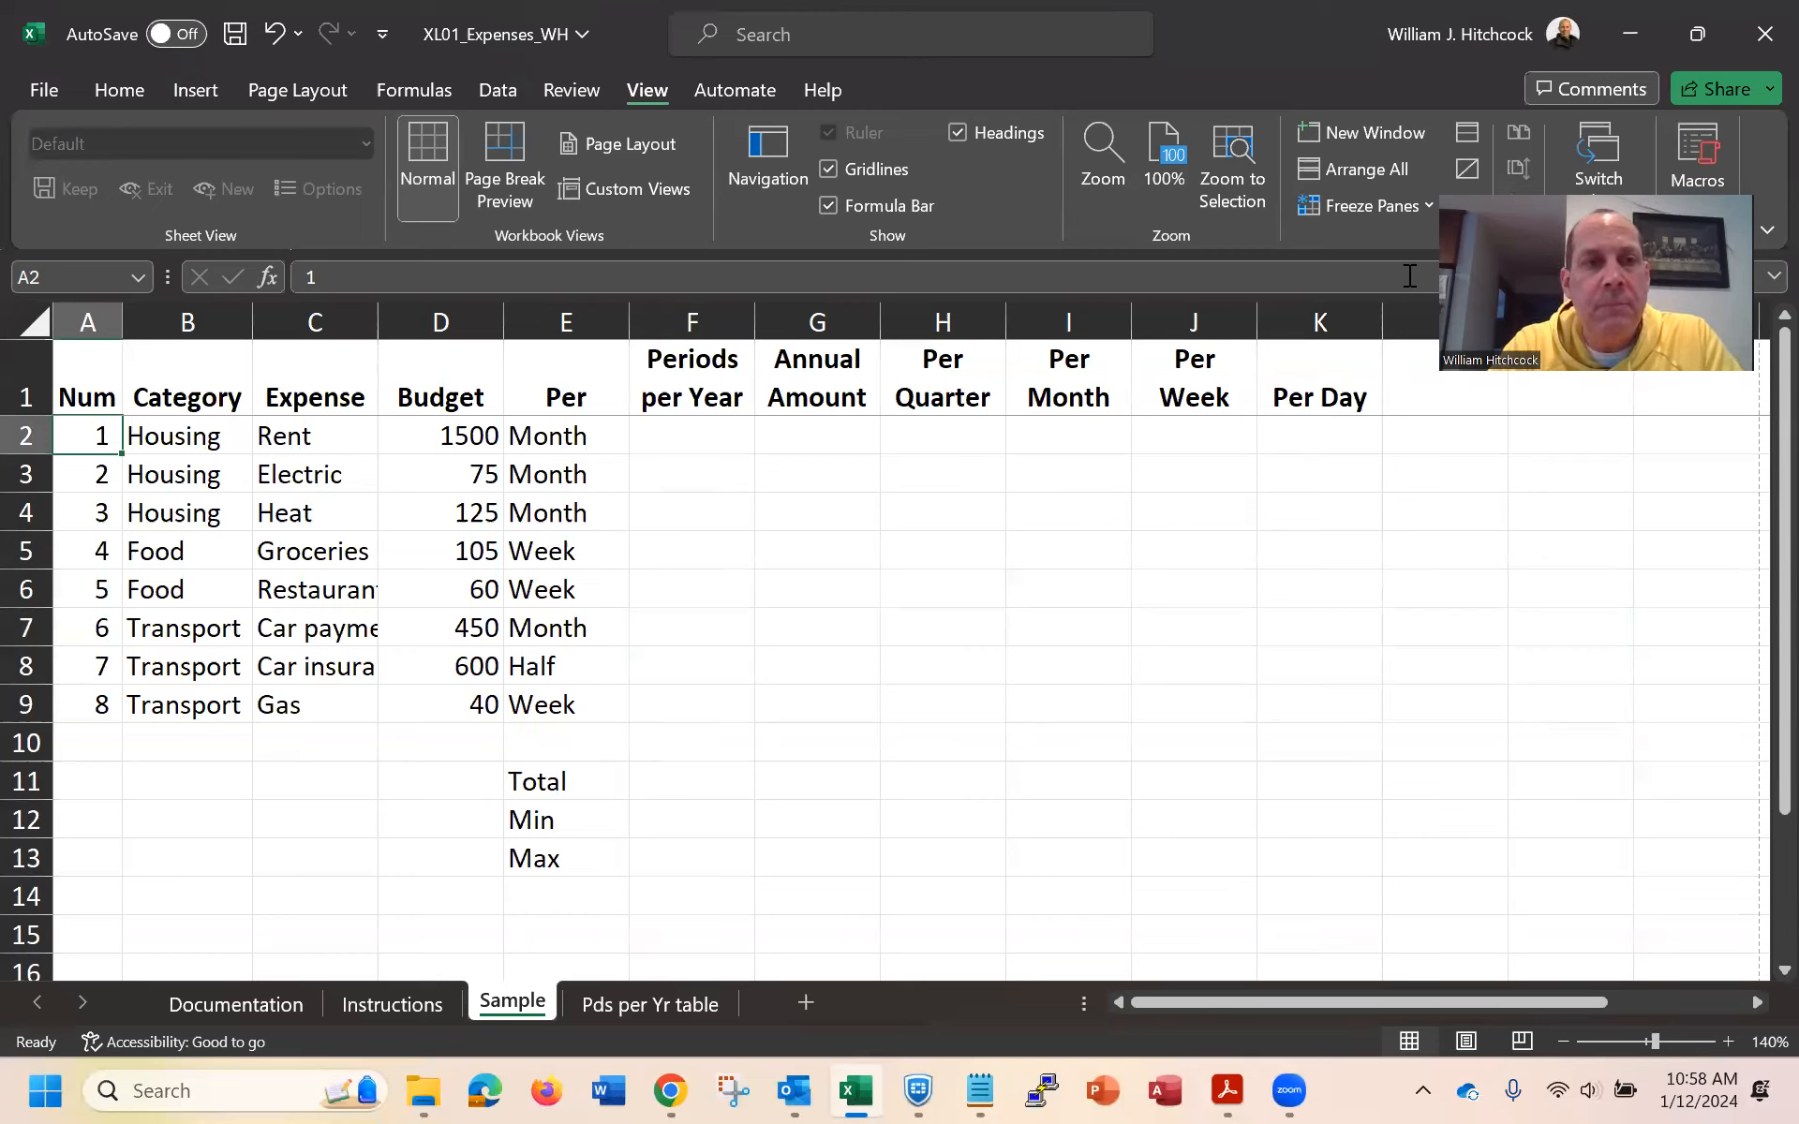
AutoFit the widths of columns B through E, Category to Per, to their contents
drag(218, 321, 514, 313)
double_click(503, 310)
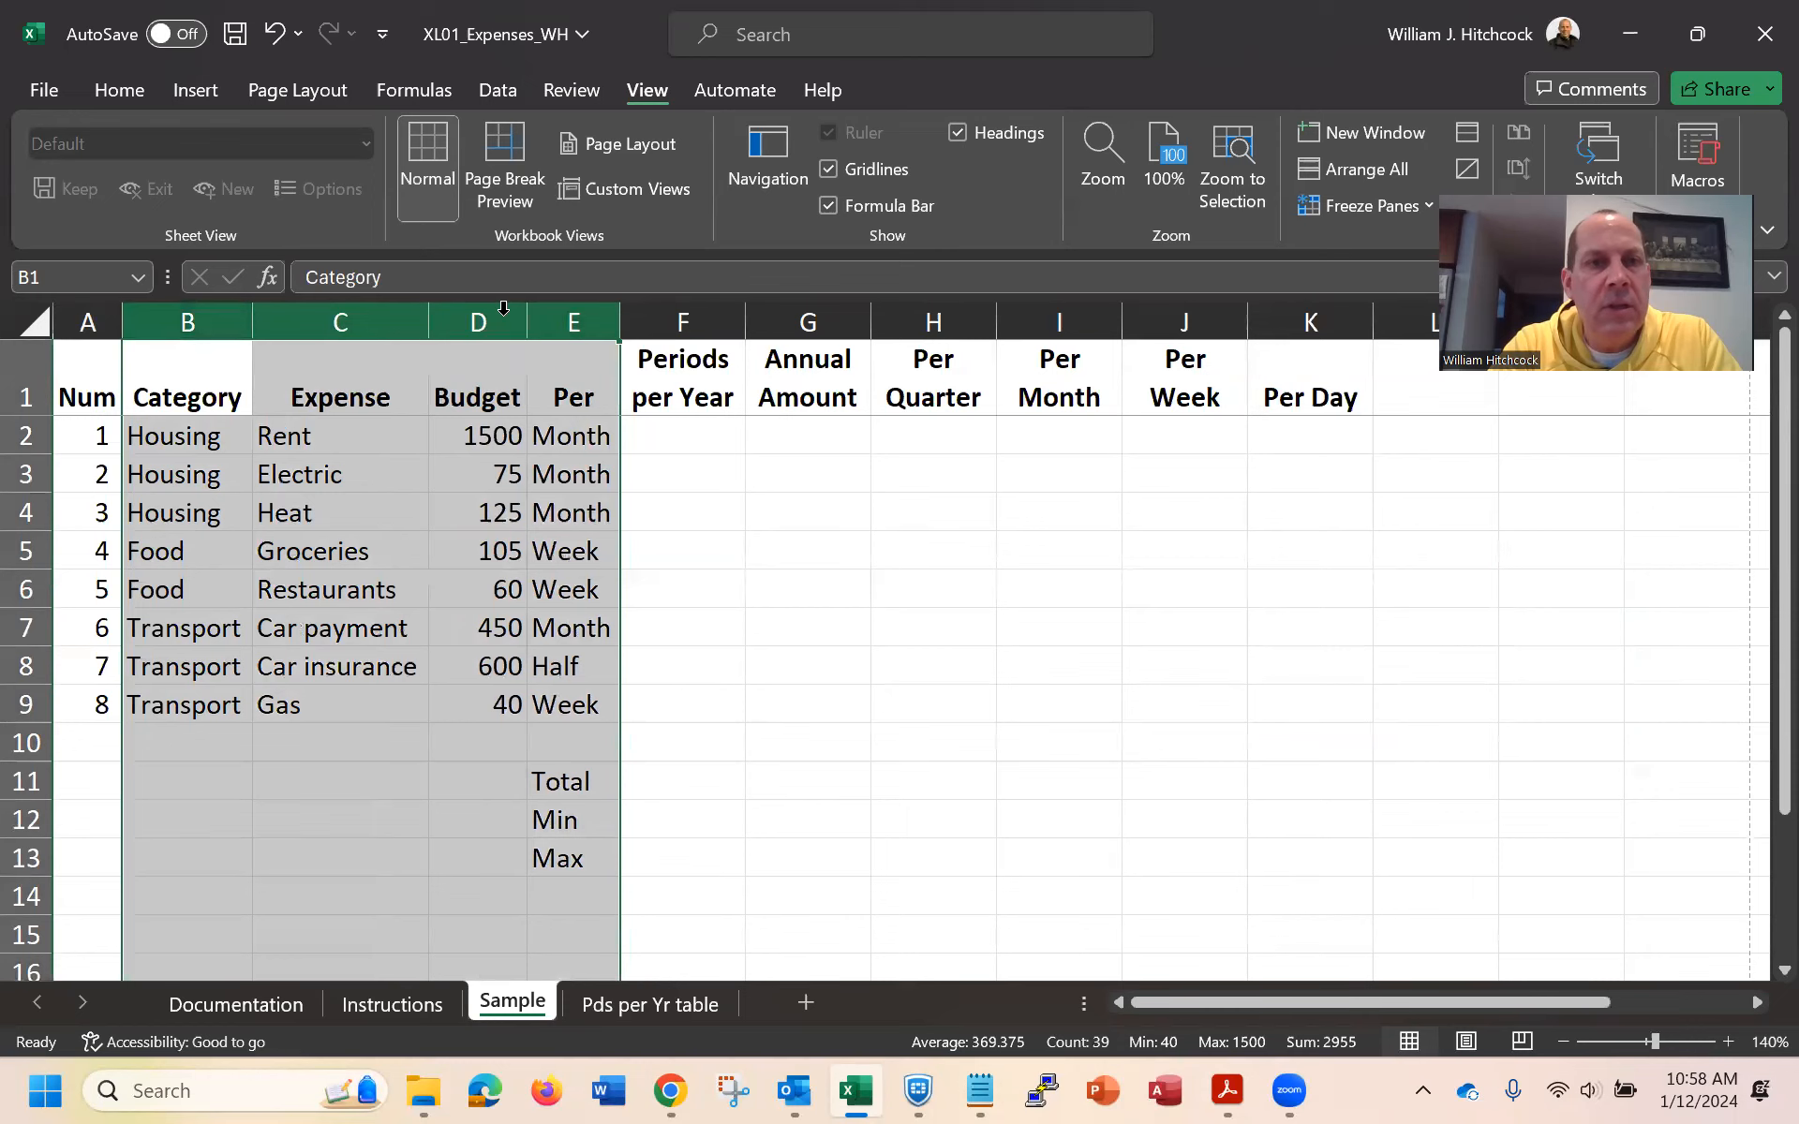
click(184, 435)
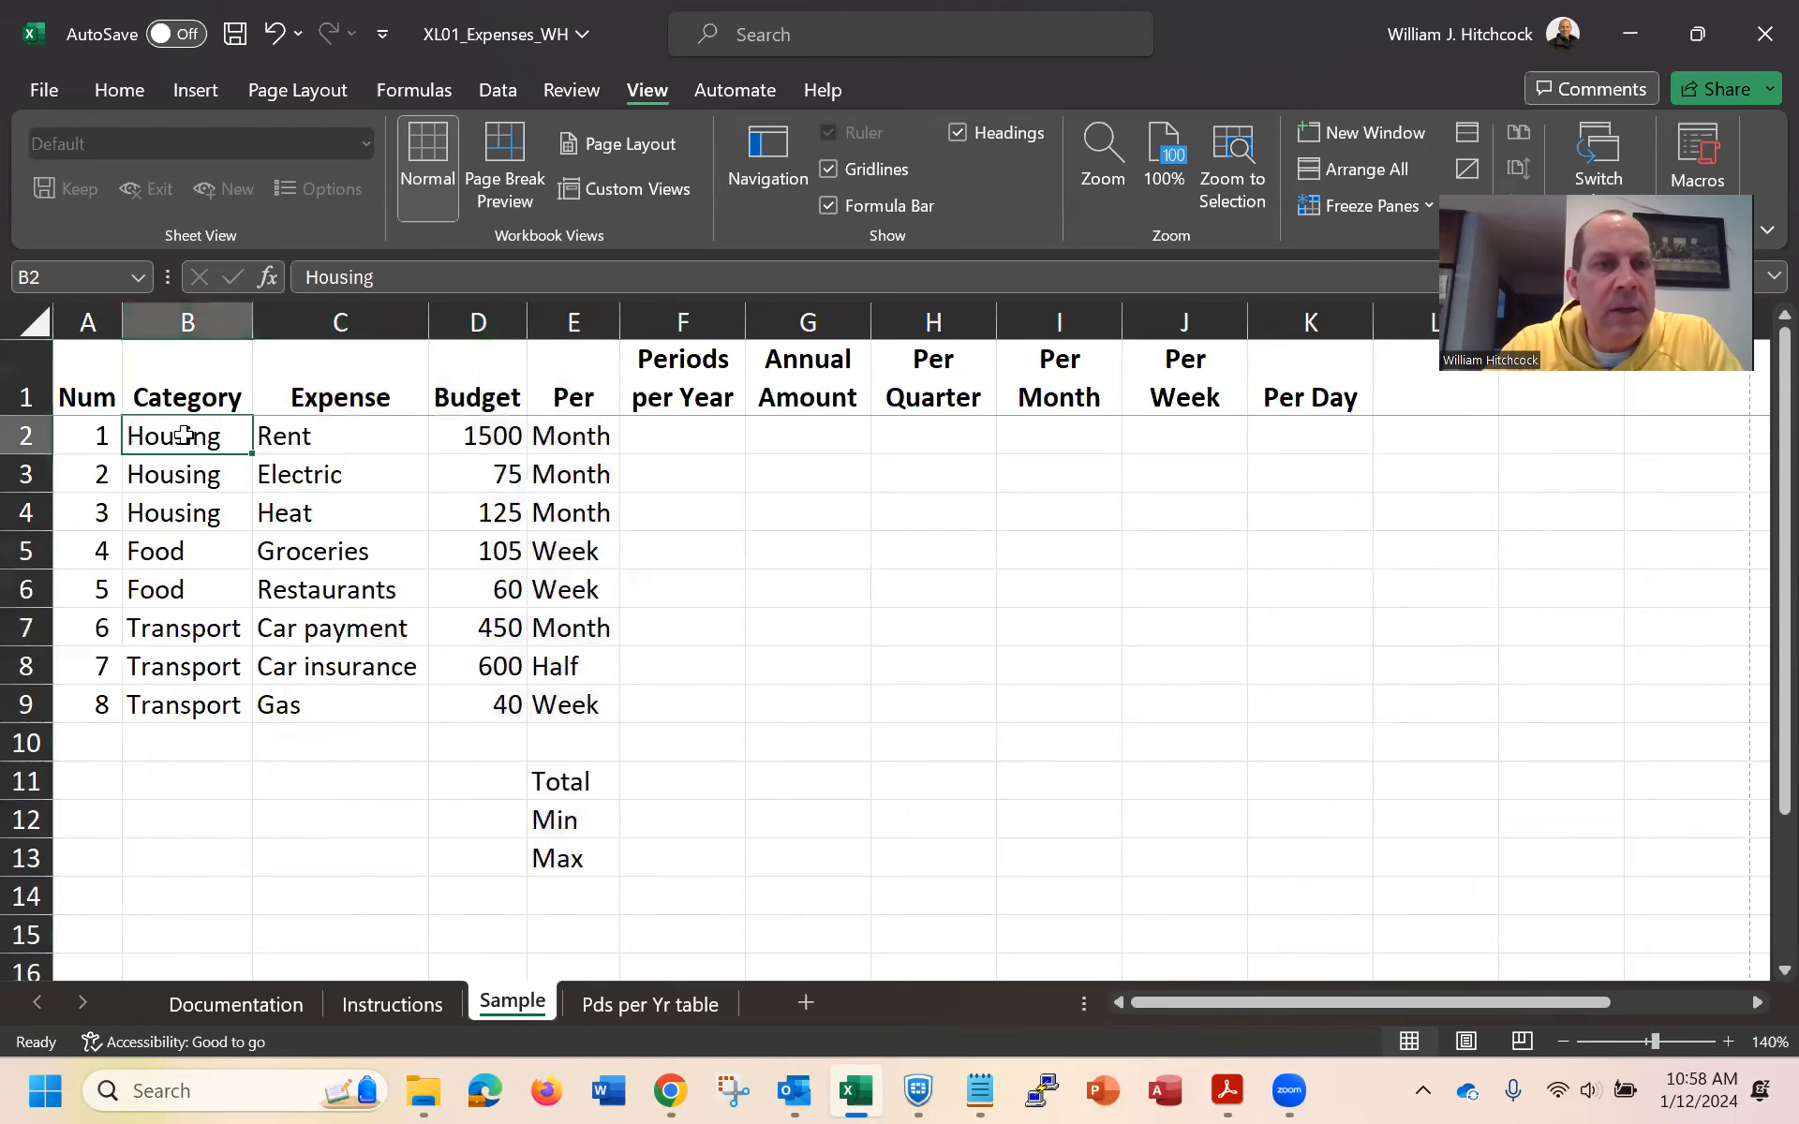
Format the Budget amounts in D2:D10 with accounting number format and zero decimals
key(Right)
key(Right)
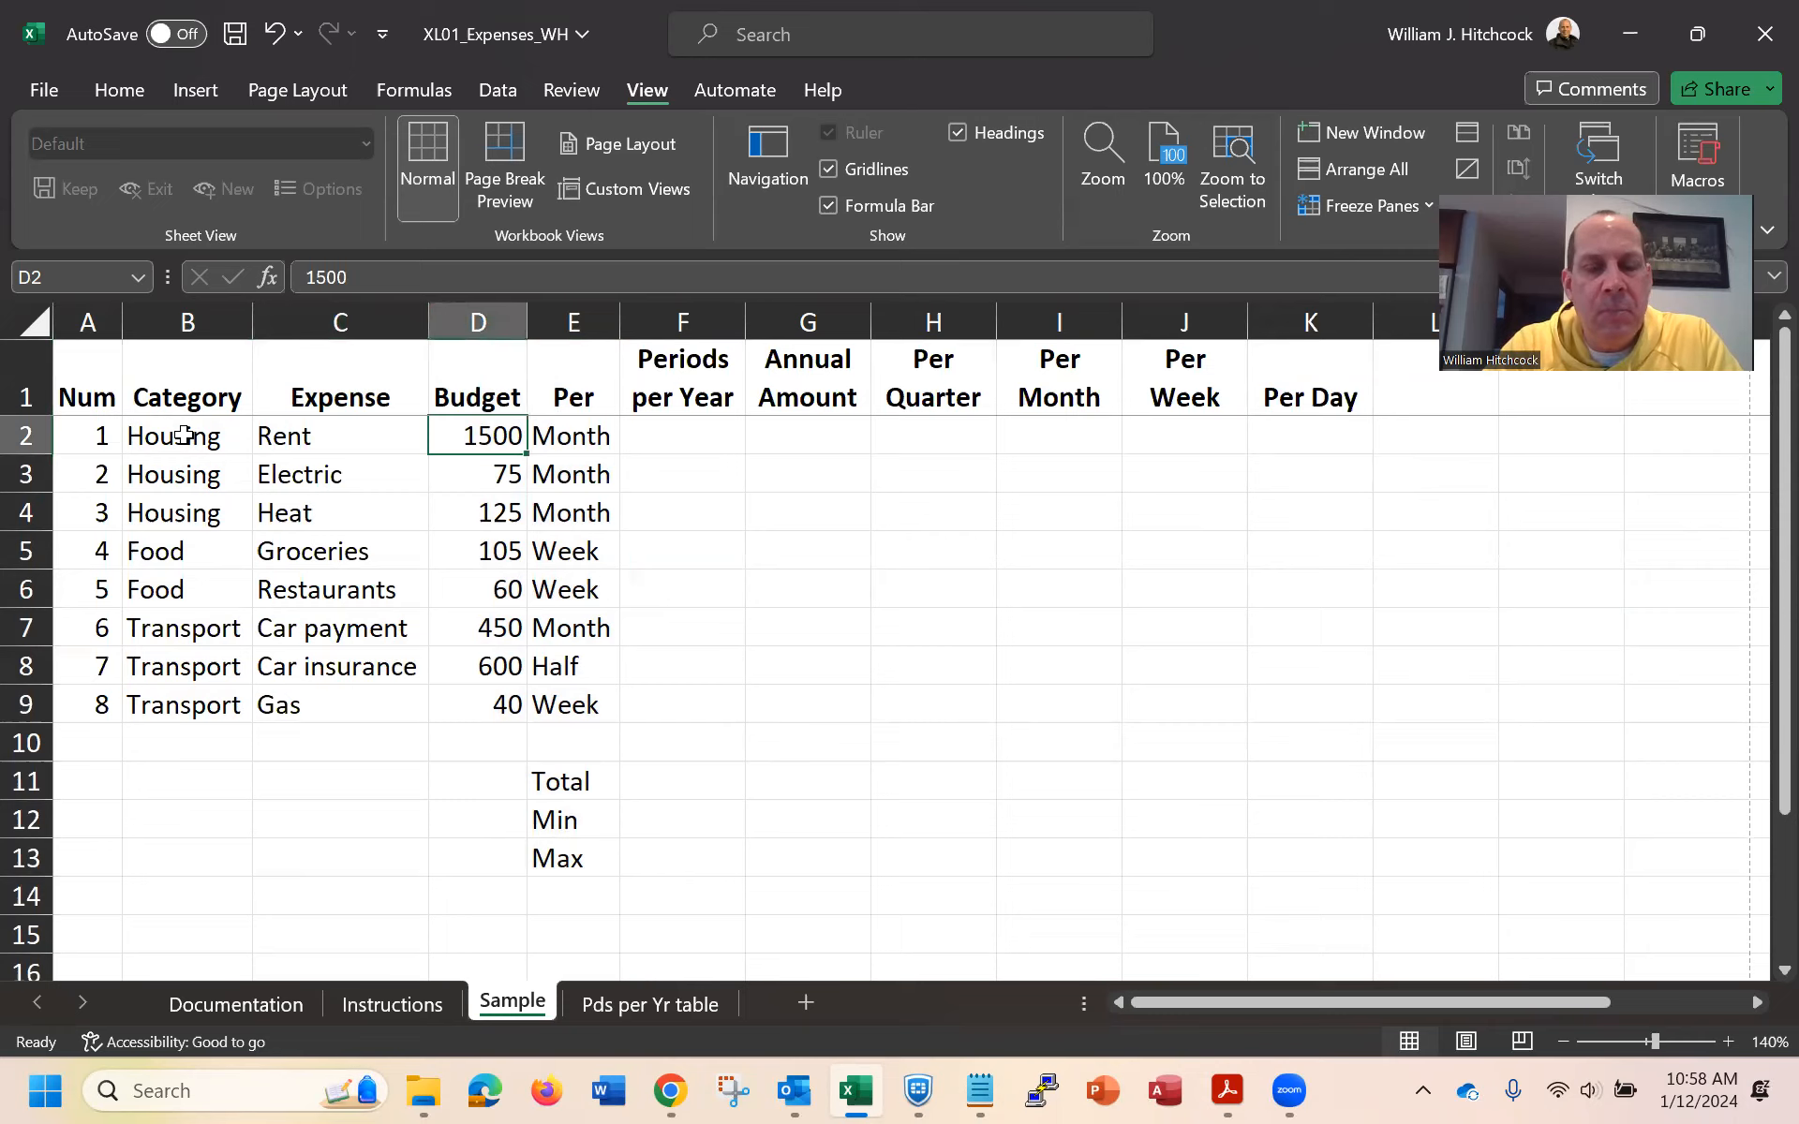
key(shift+Down)
key(shift+Down)
key(shift+Down)
key(shift+Down)
key(shift+Down)
key(shift+Down)
key(shift+Down)
key(shift+Down)
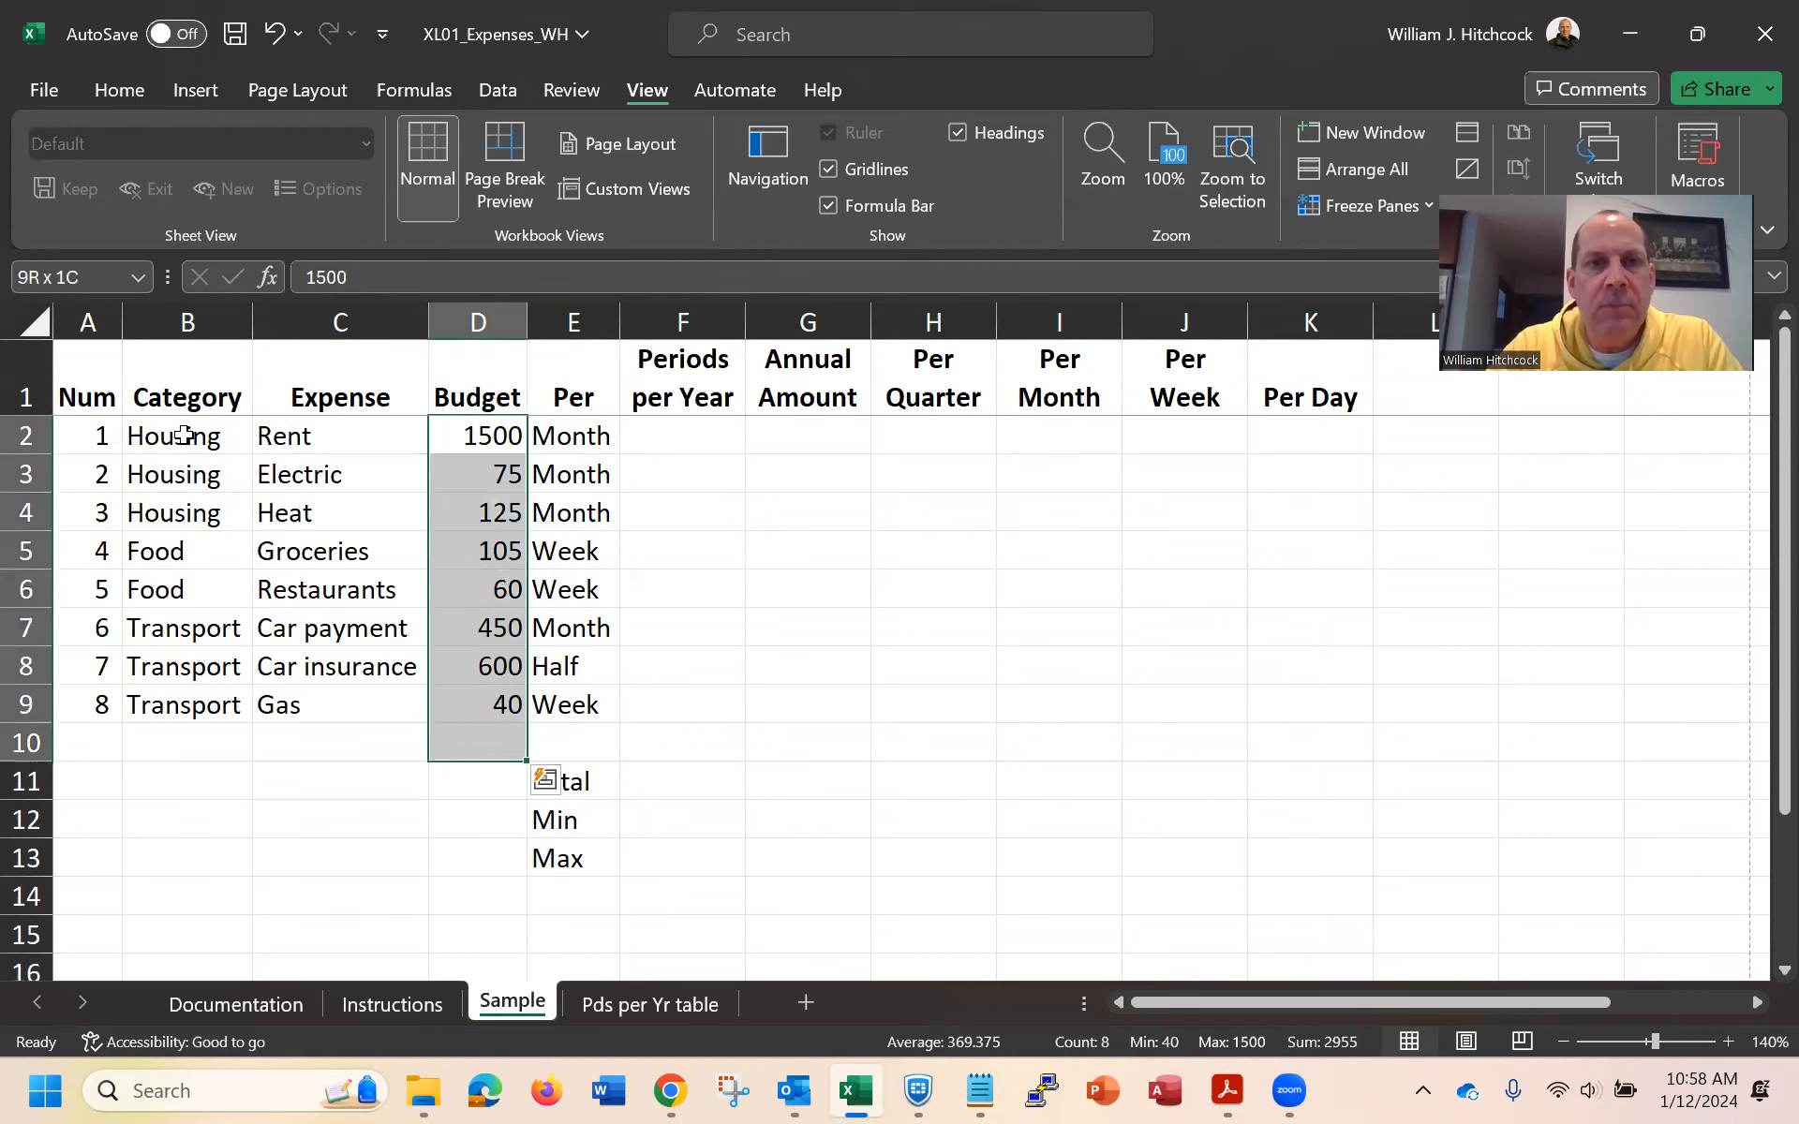
click(124, 101)
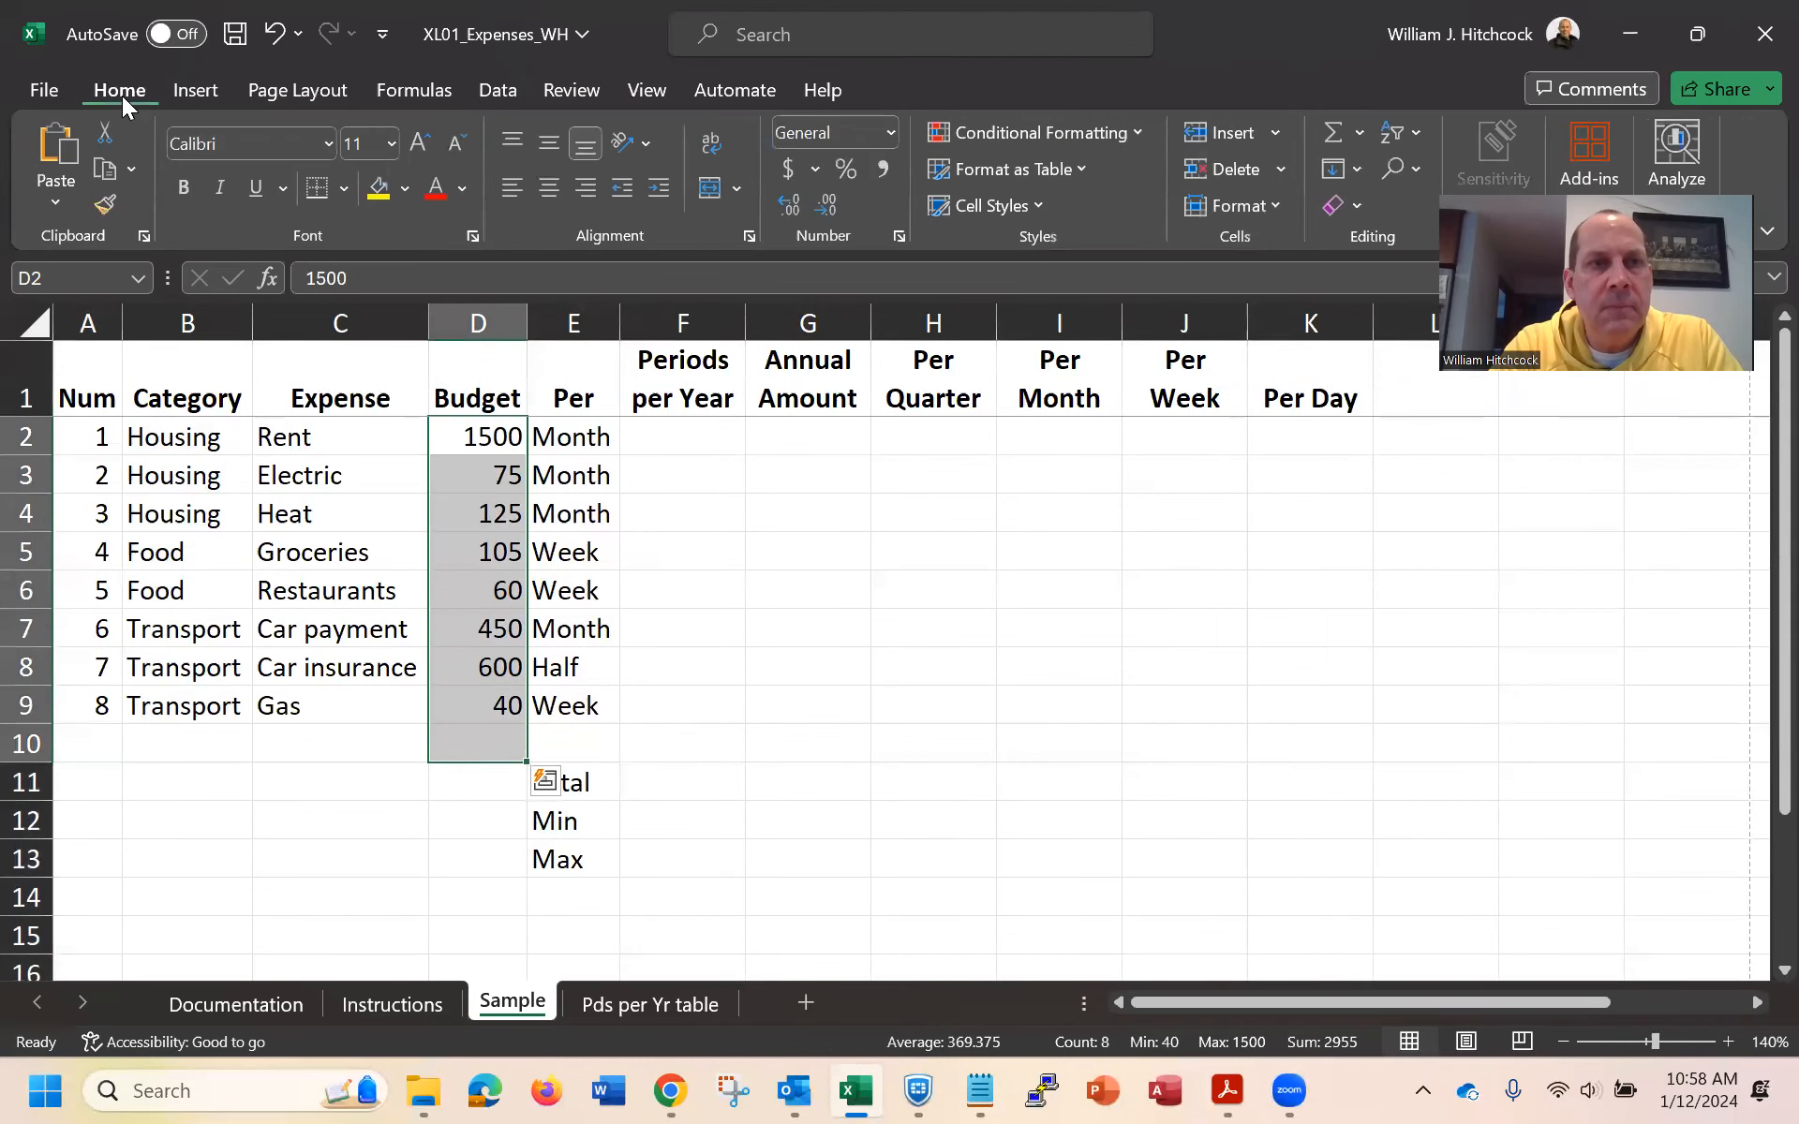
click(789, 171)
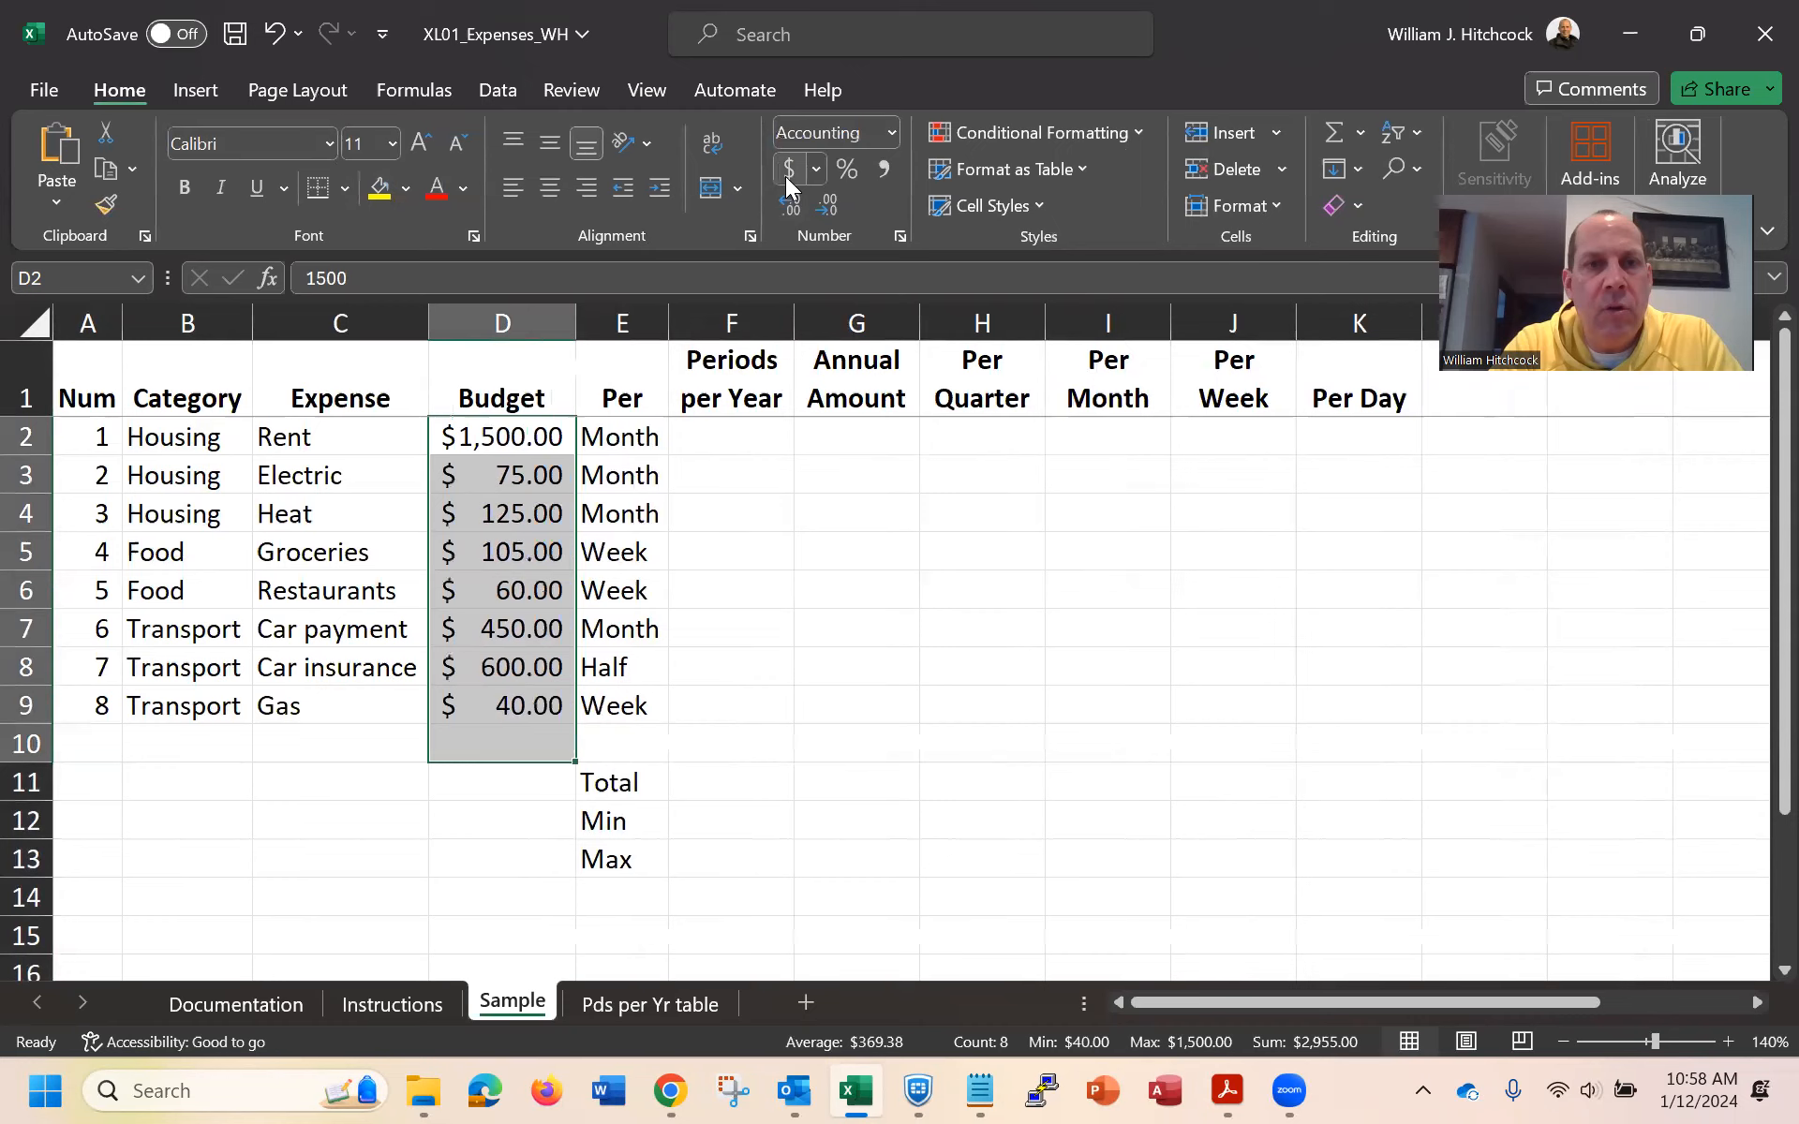
click(829, 208)
click(829, 208)
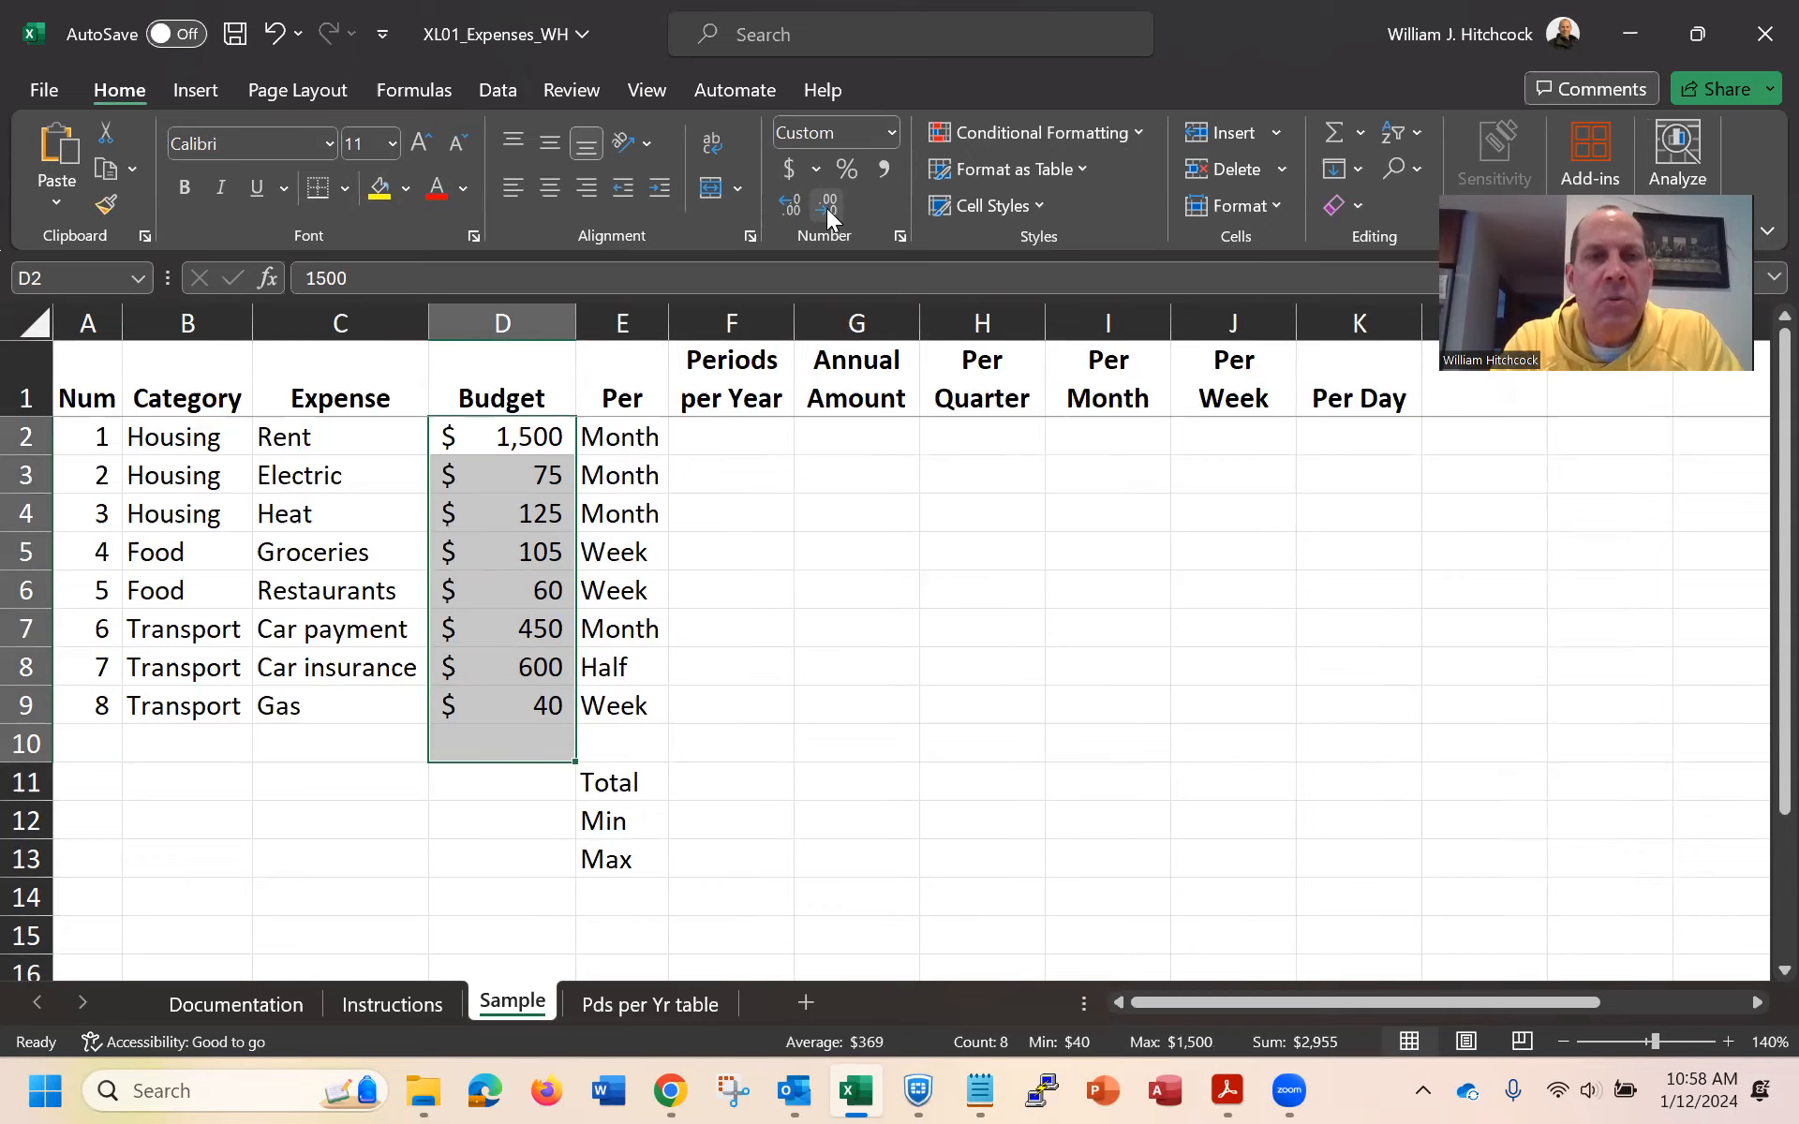
click(525, 442)
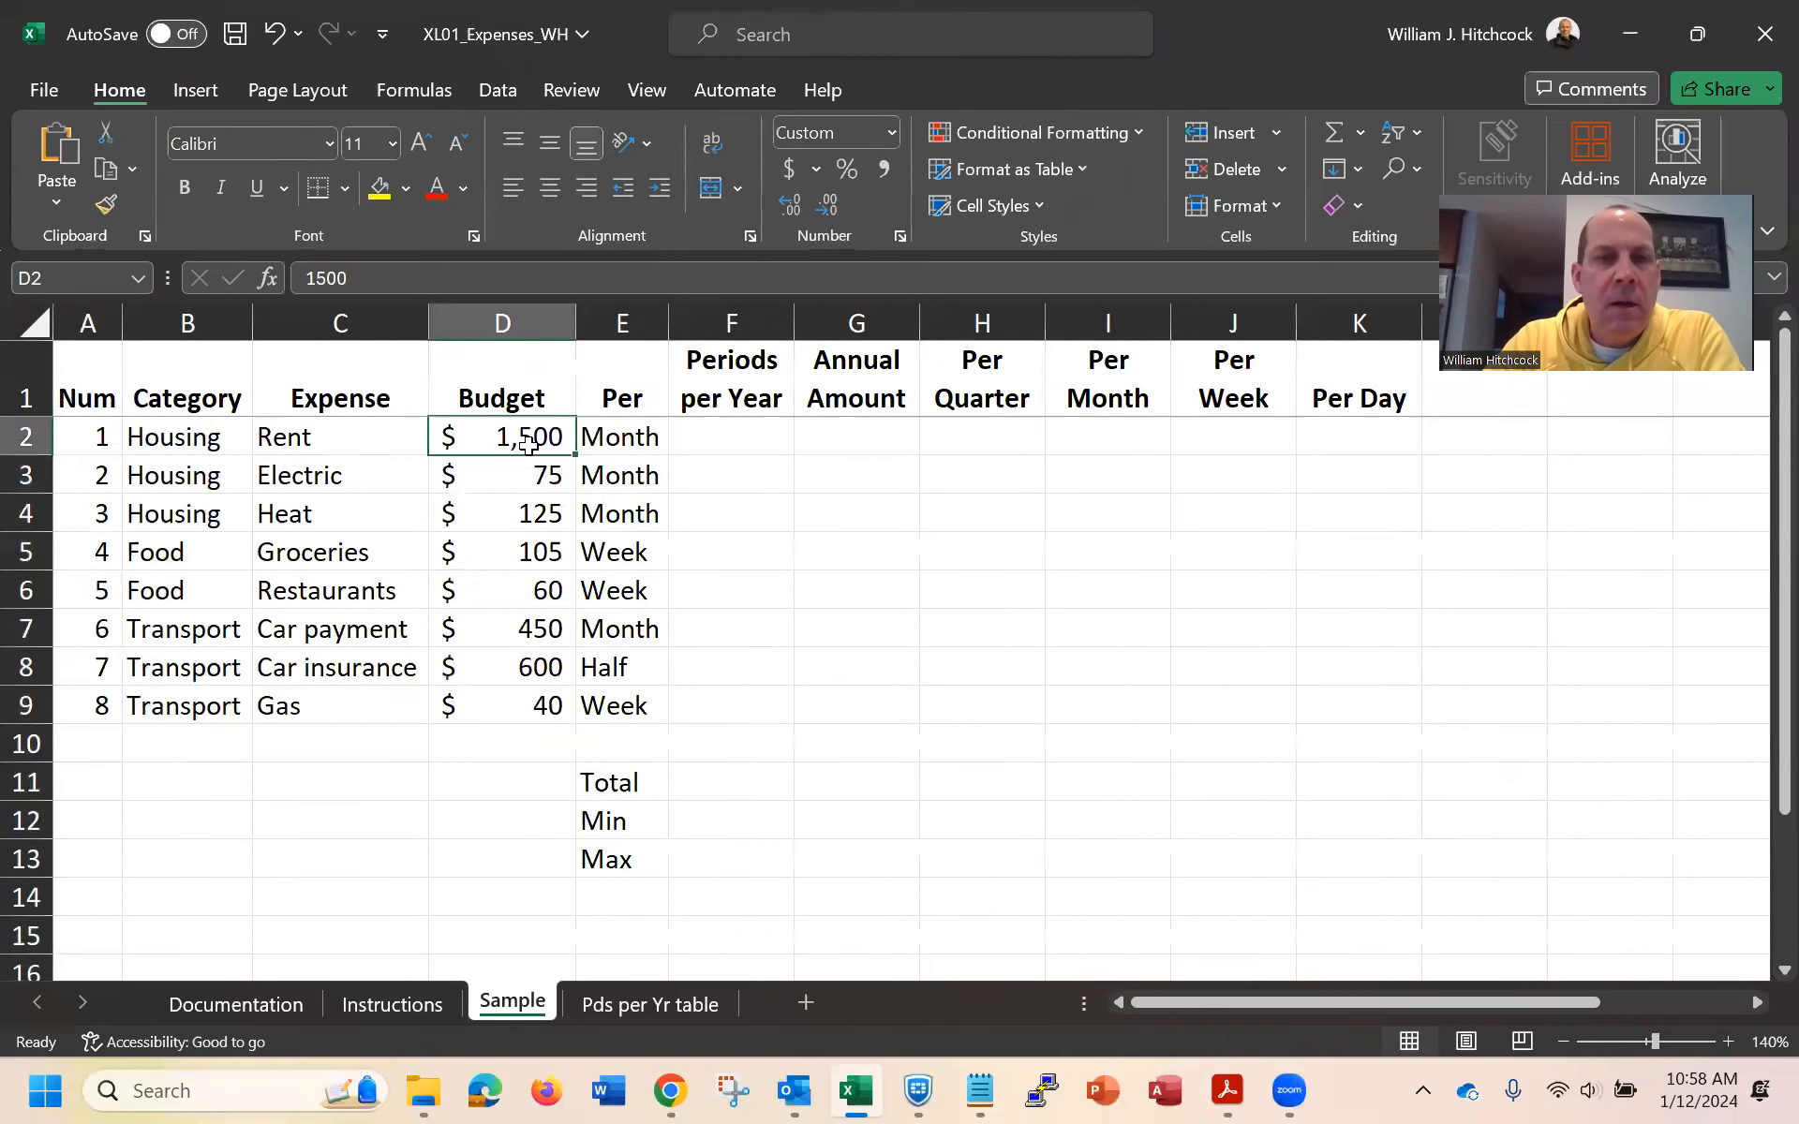
key(Left)
key(Right)
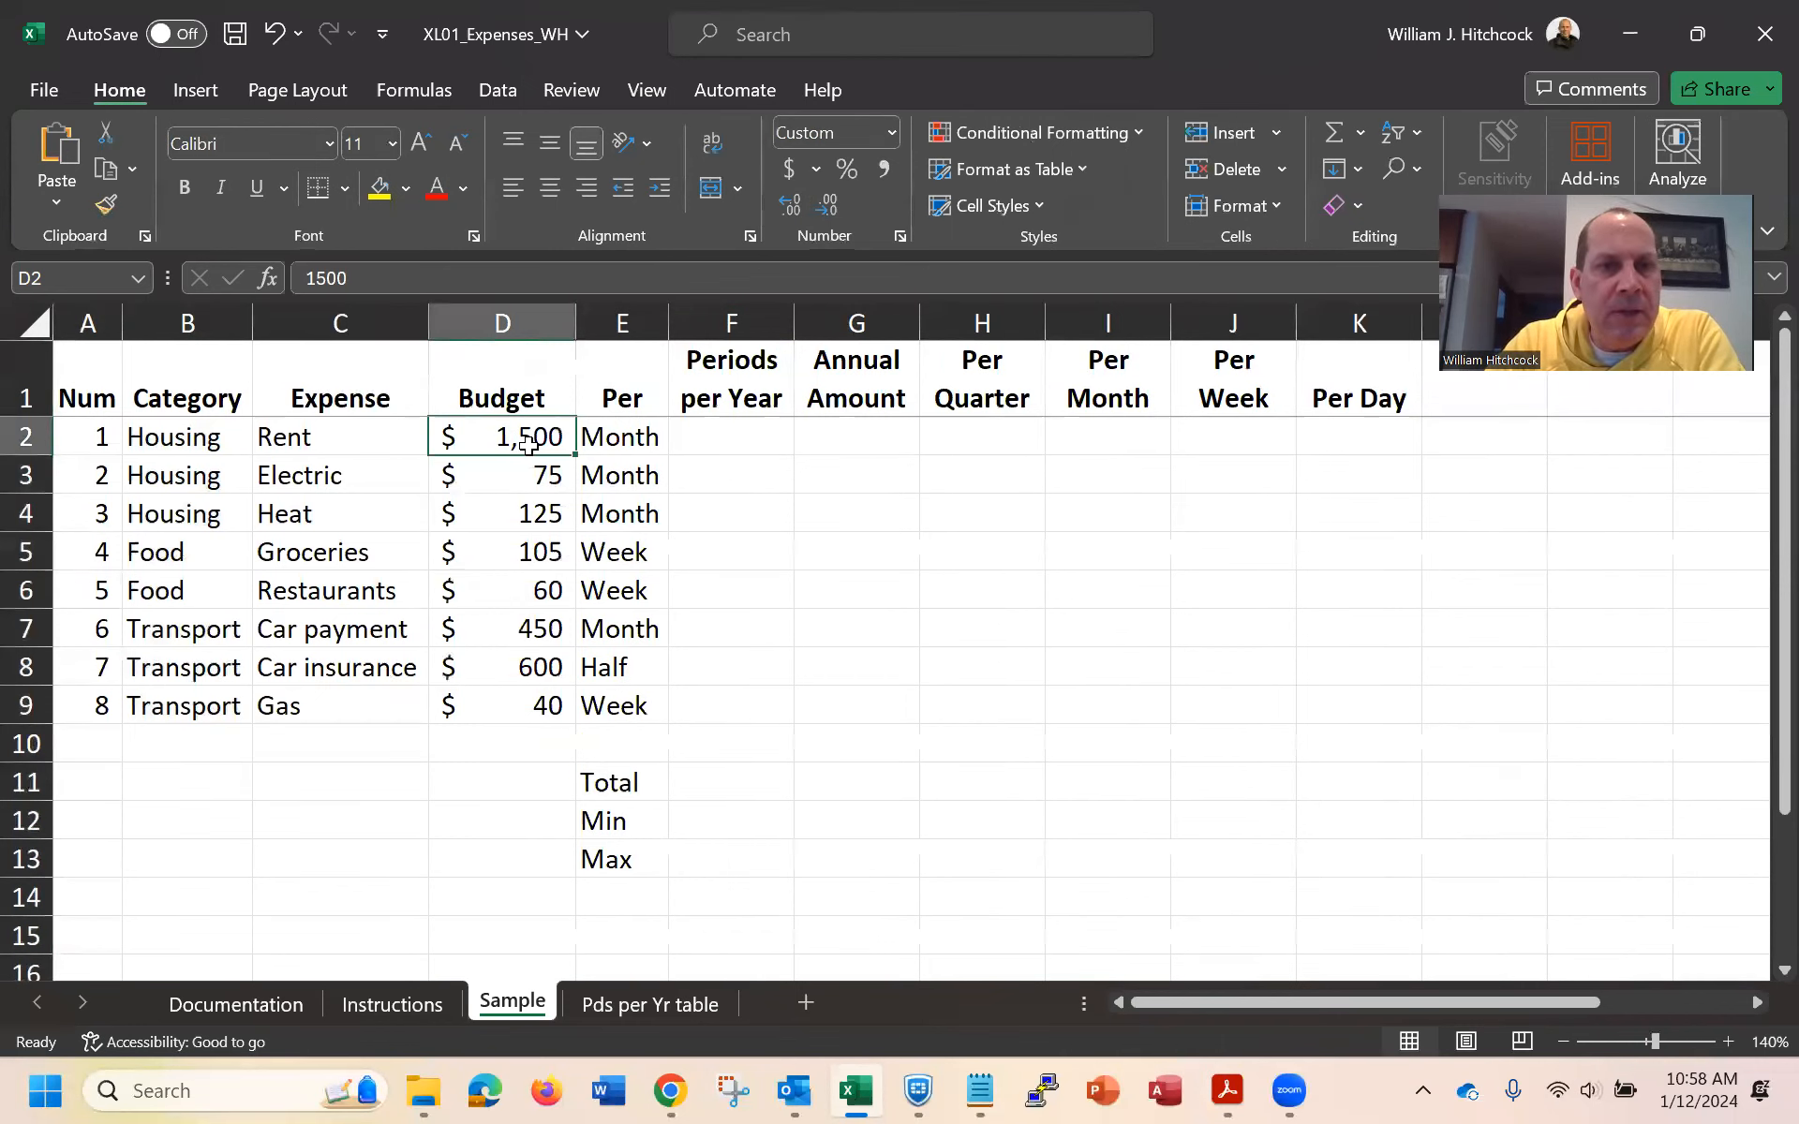
key(Right)
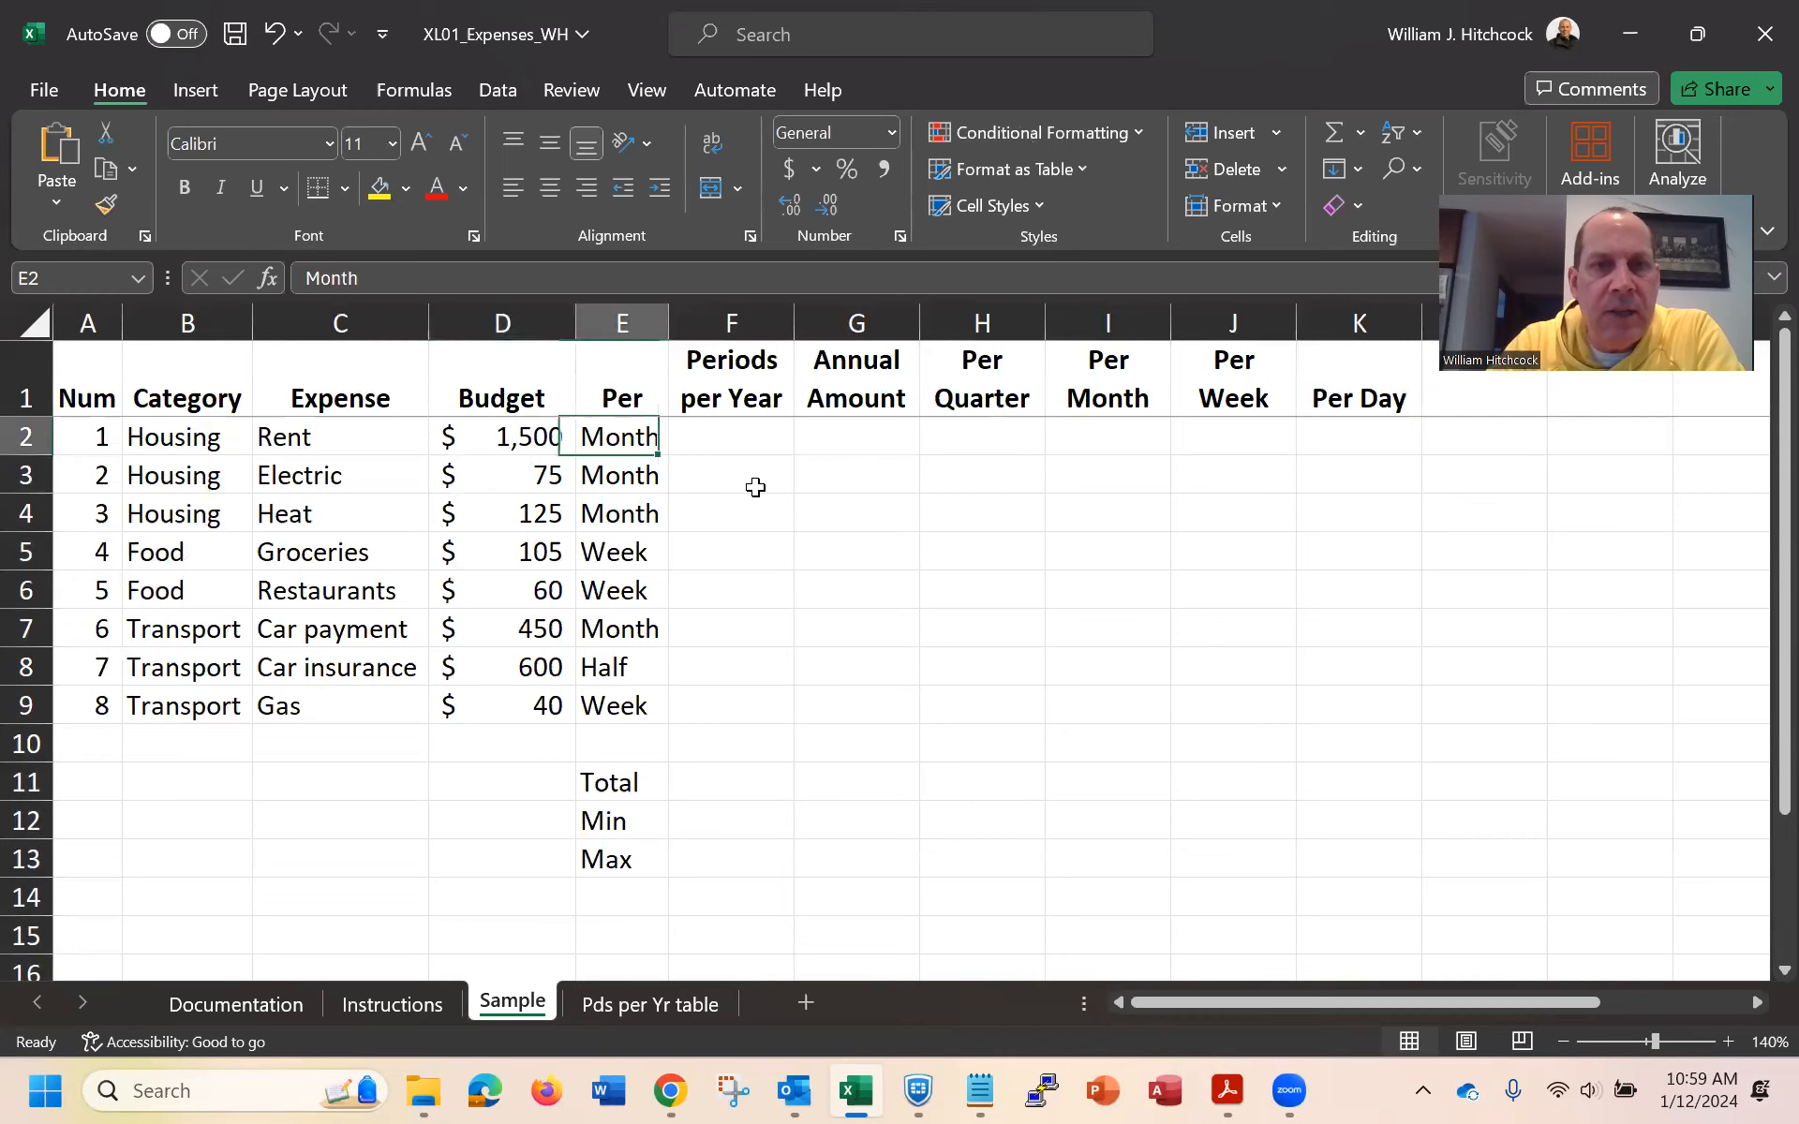
Check the Budget amounts against their Per periods down to the Gas record in row 9, and save the workbook
key(Down)
key(Left)
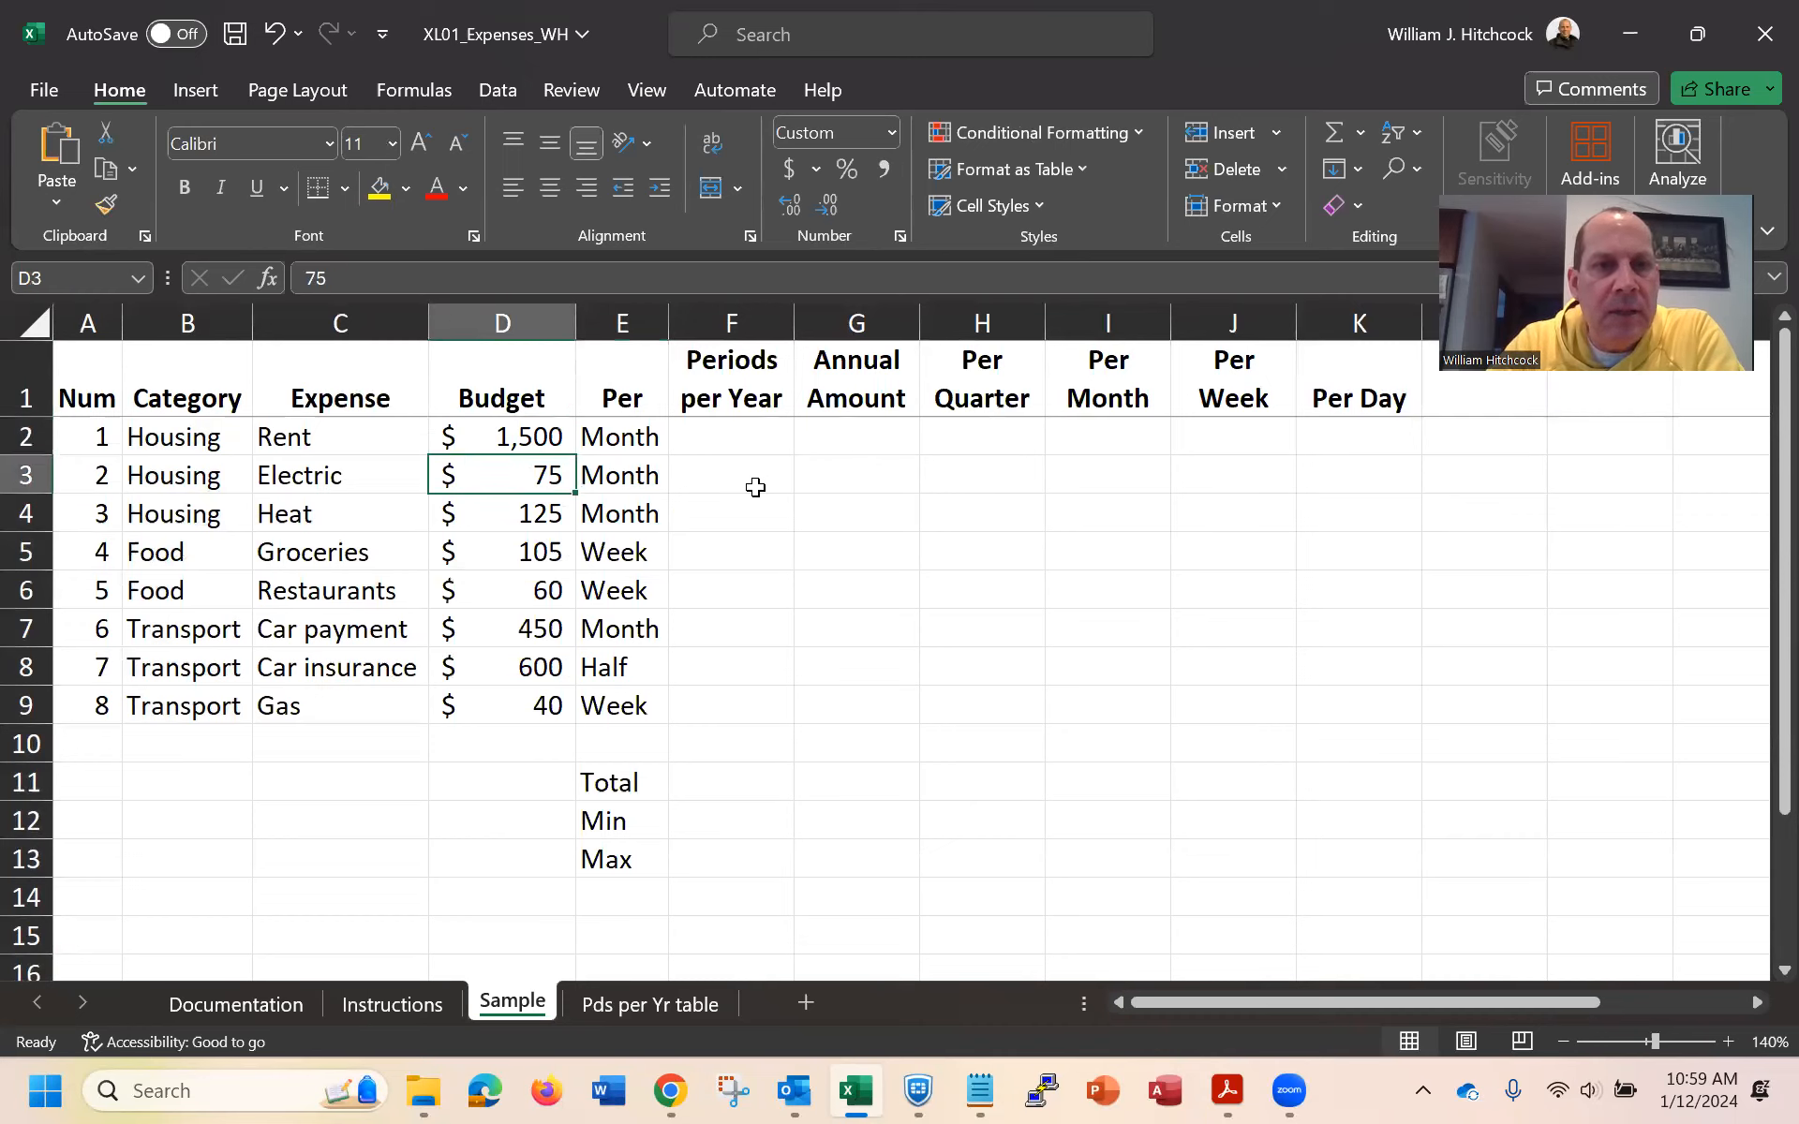
key(Right)
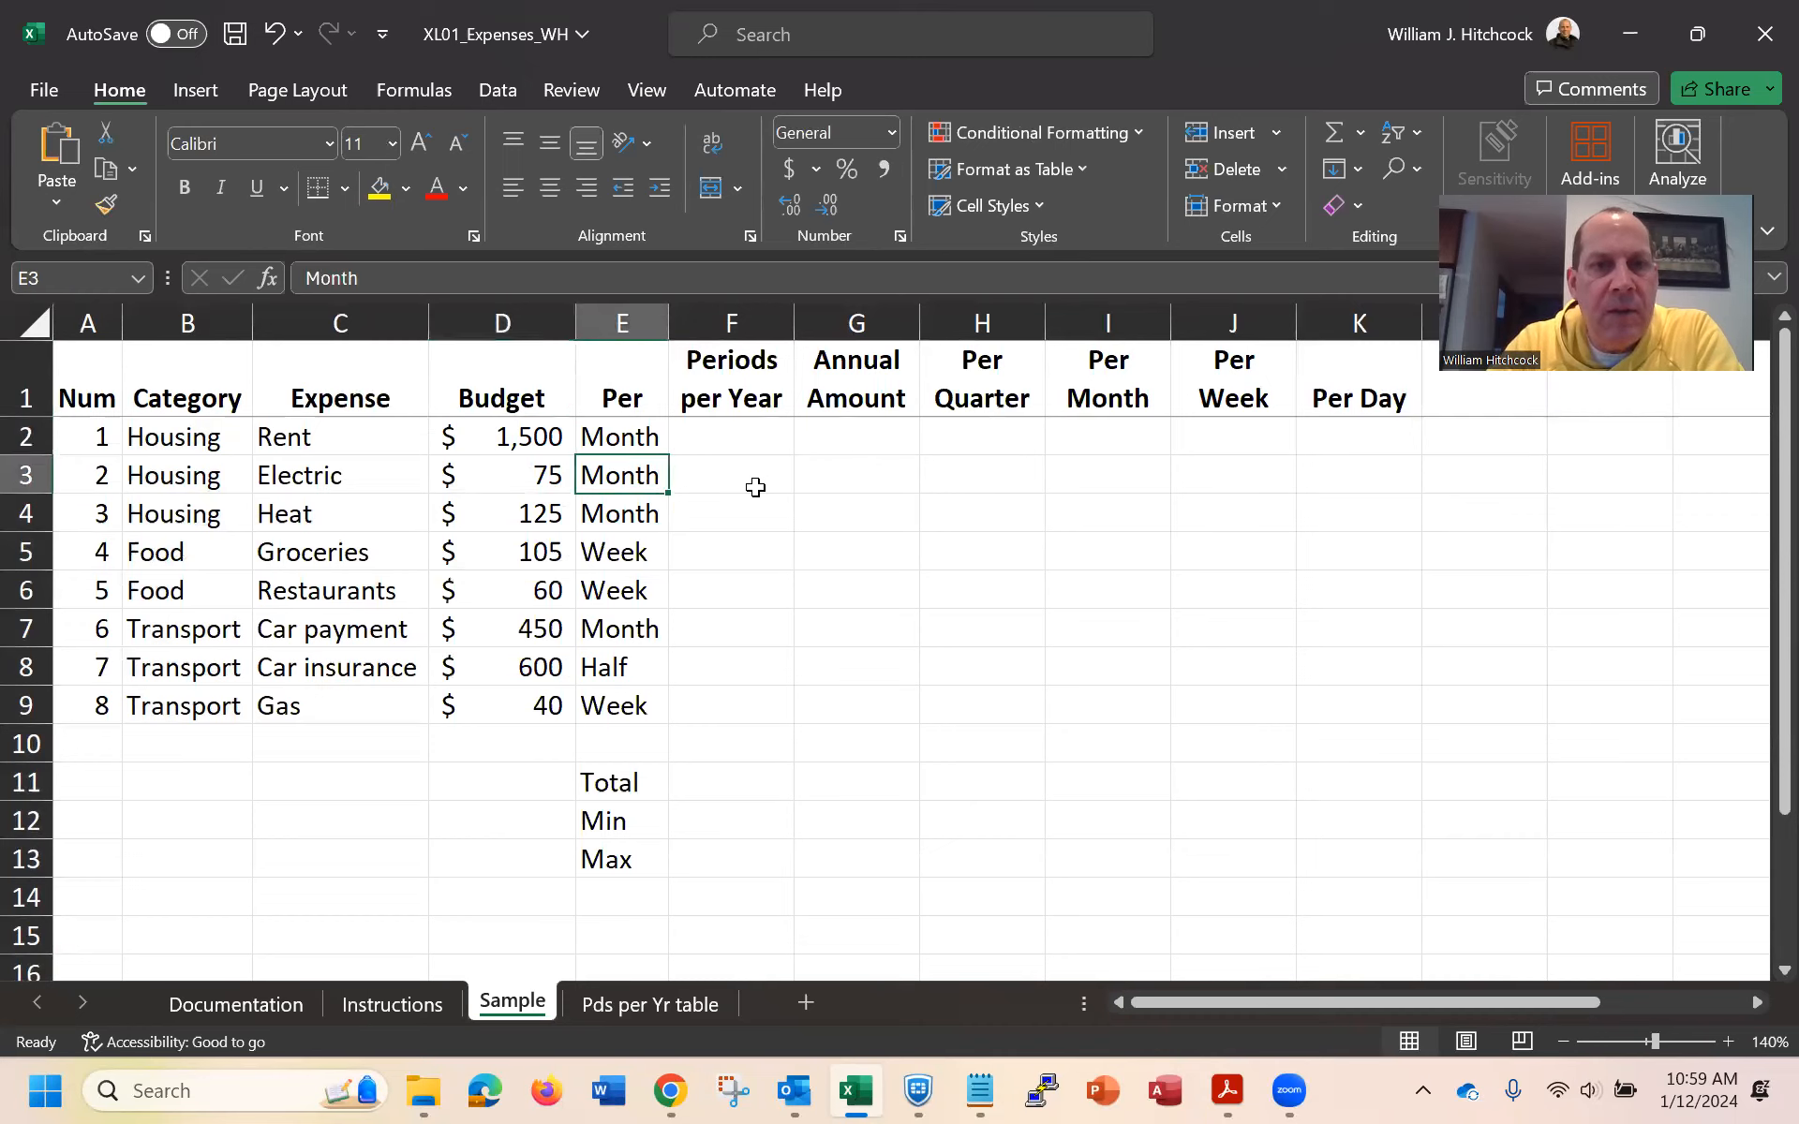
key(Left)
key(Down)
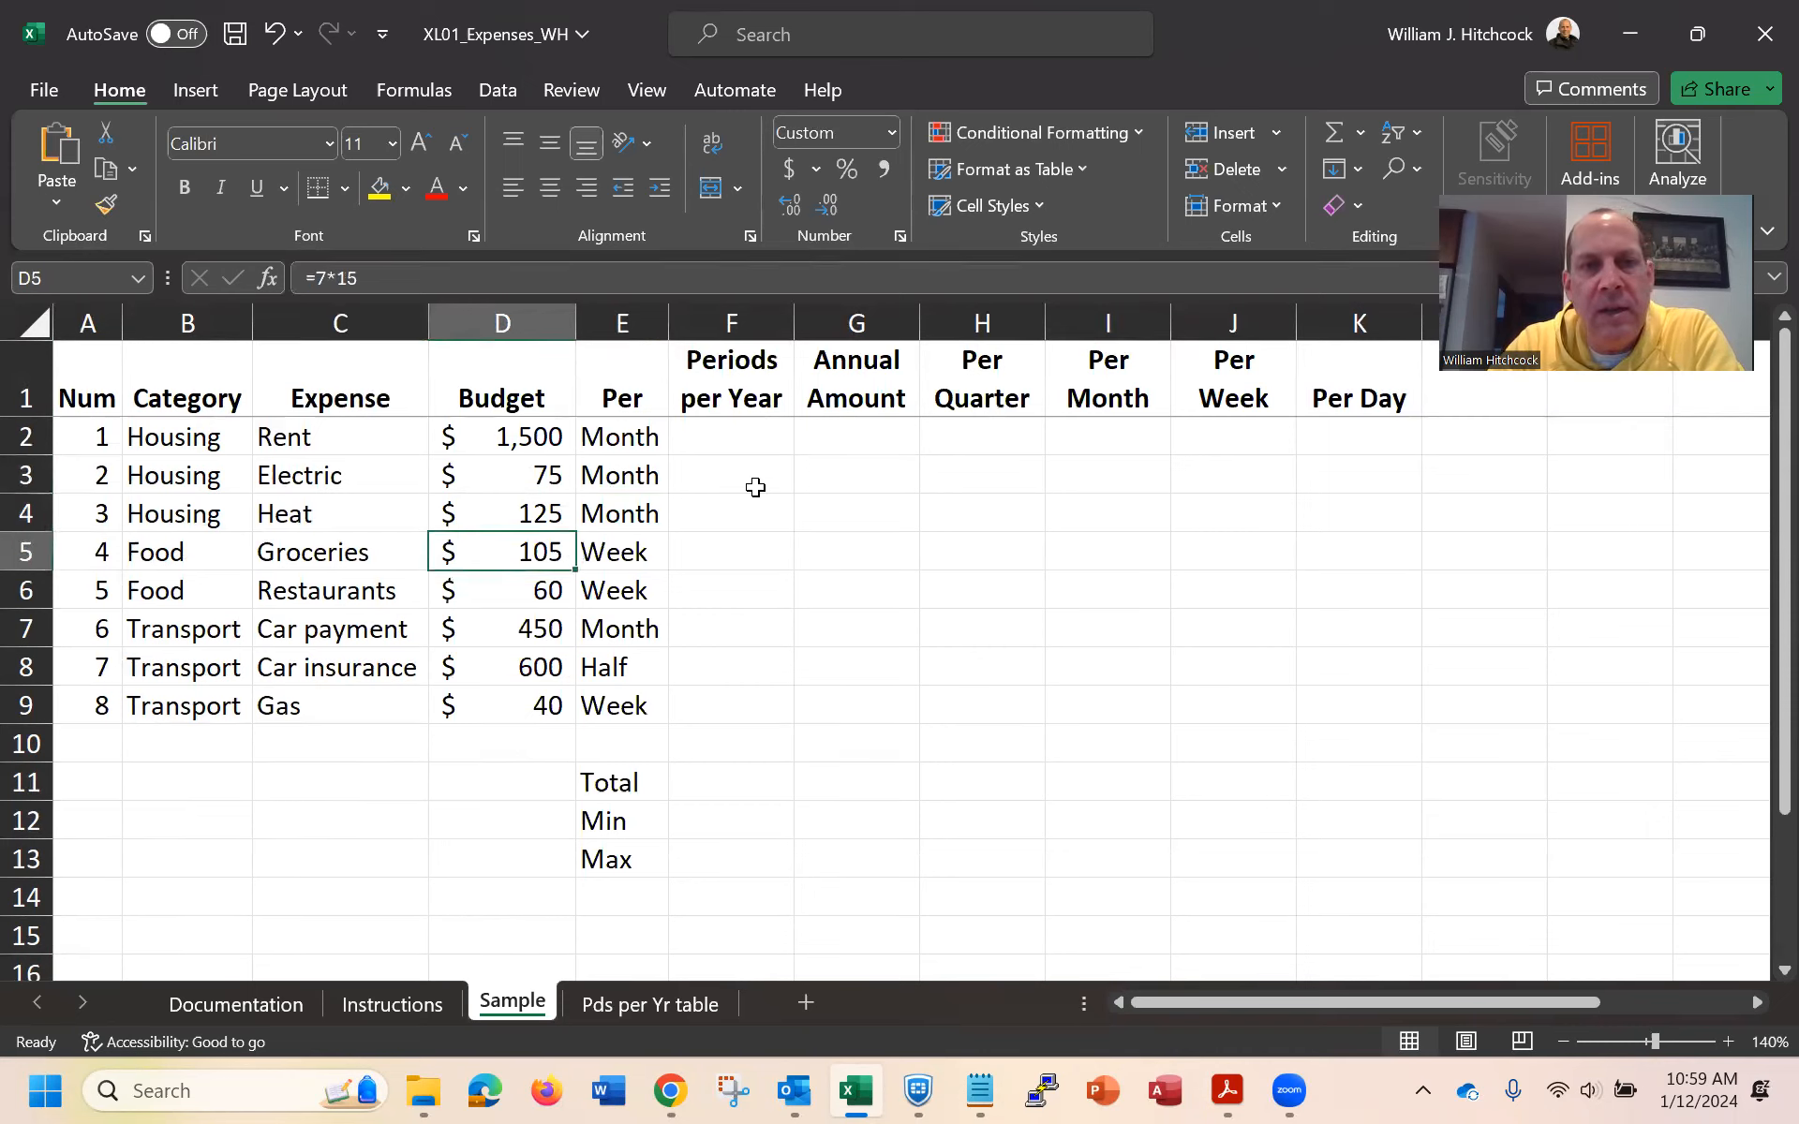
key(Right)
key(Down)
key(Left)
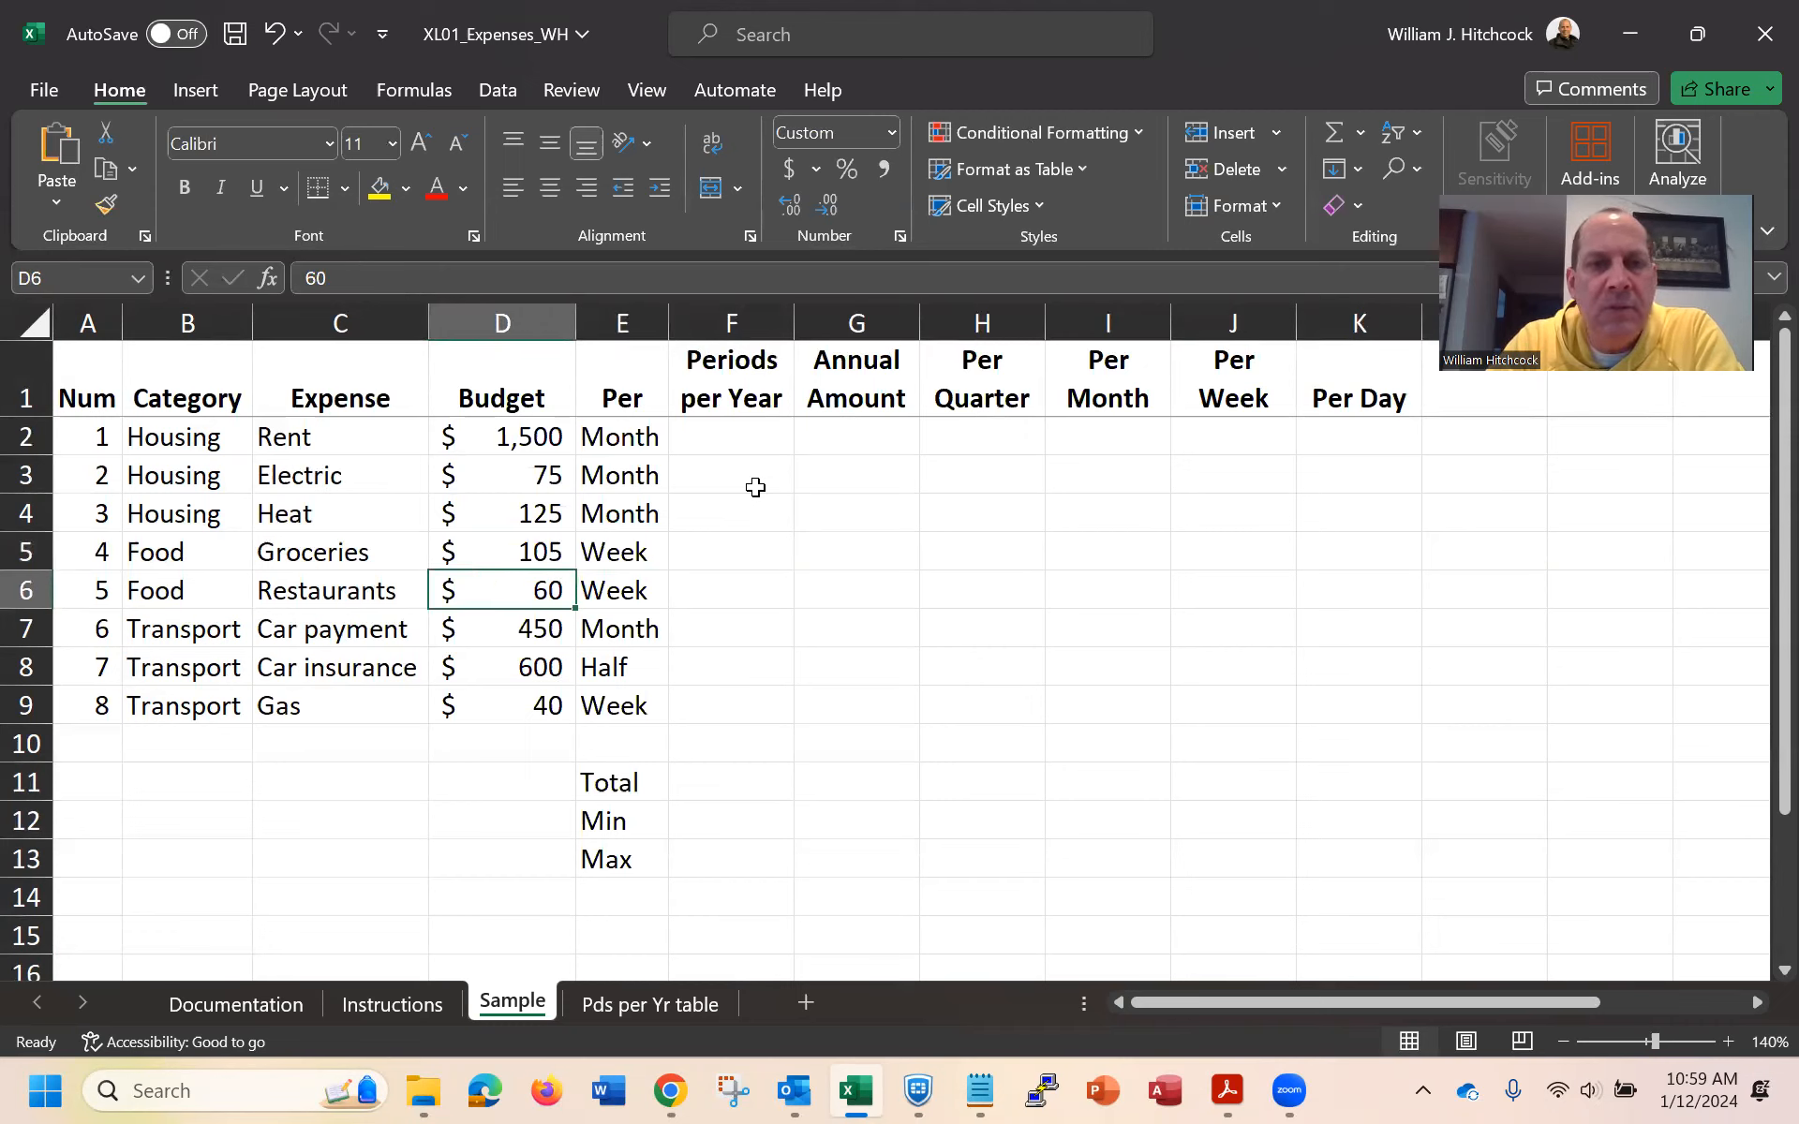
key(Right)
key(Down)
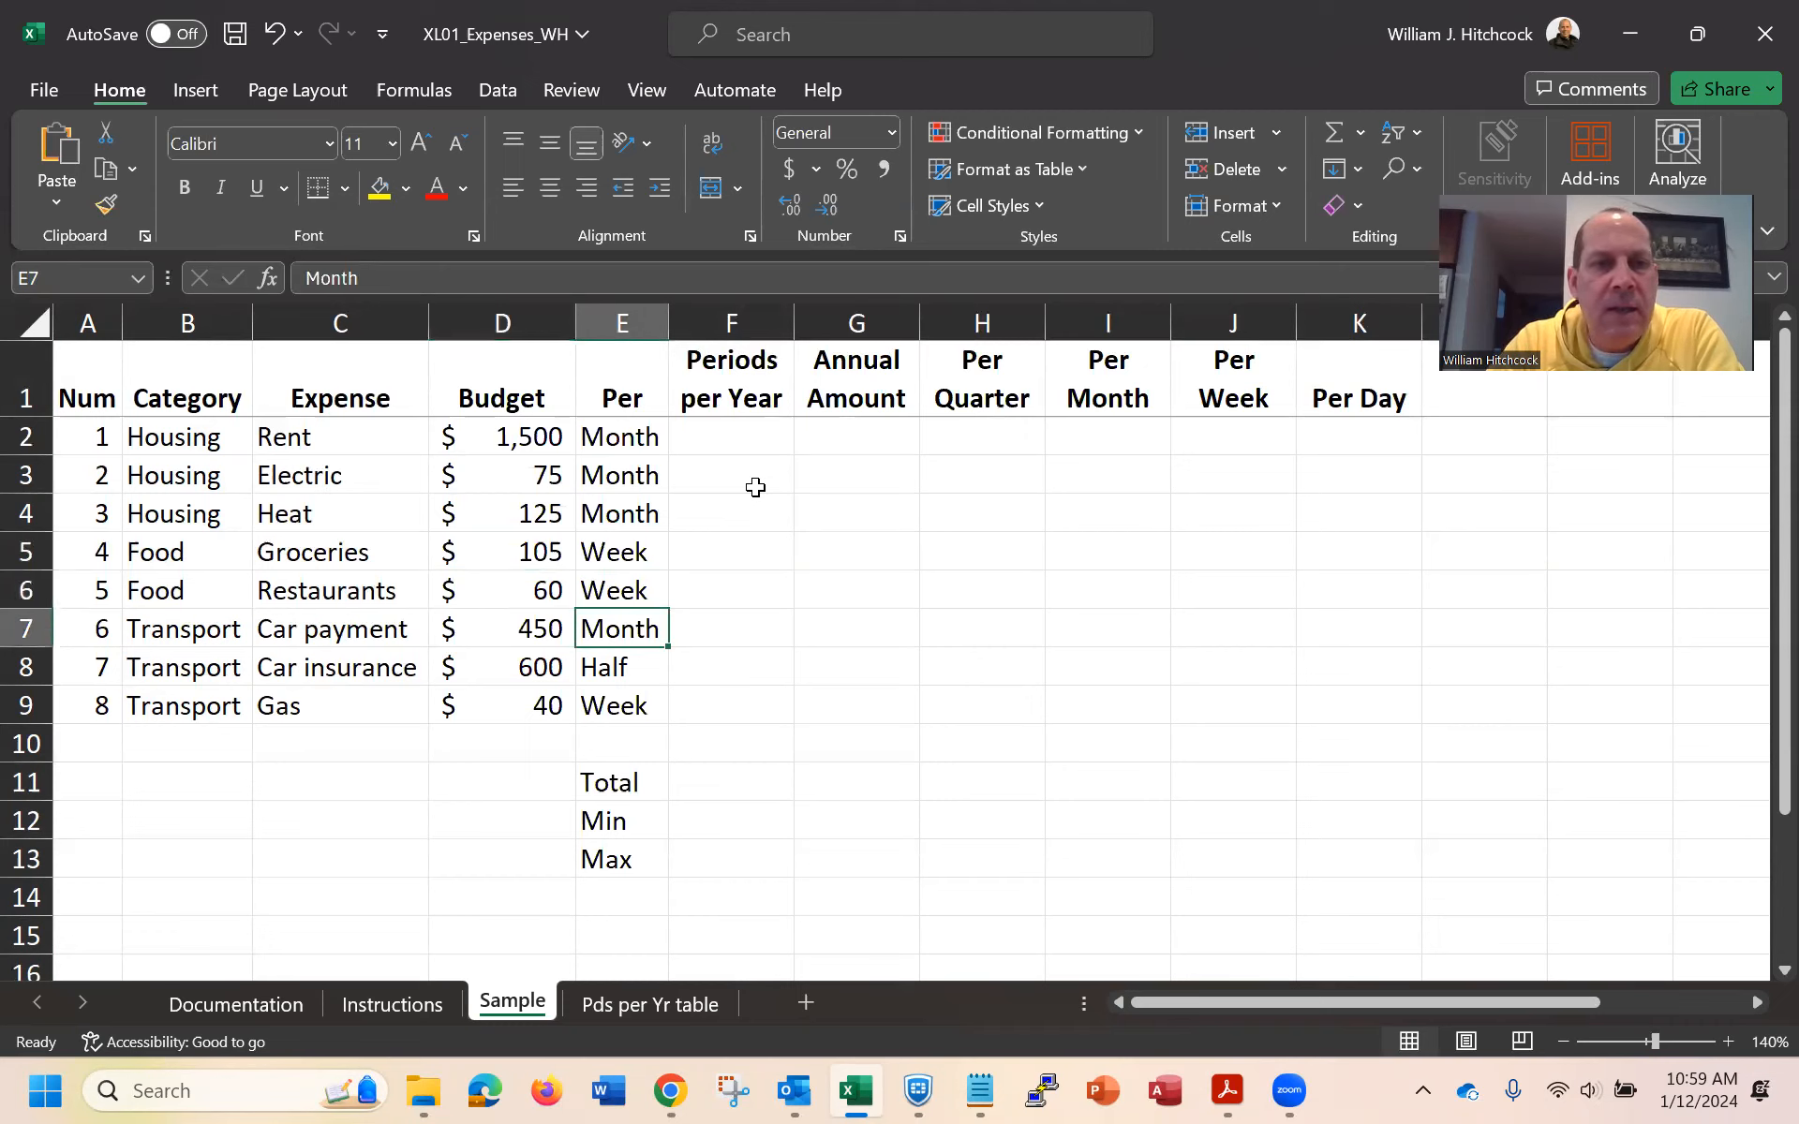
key(Left)
key(Down)
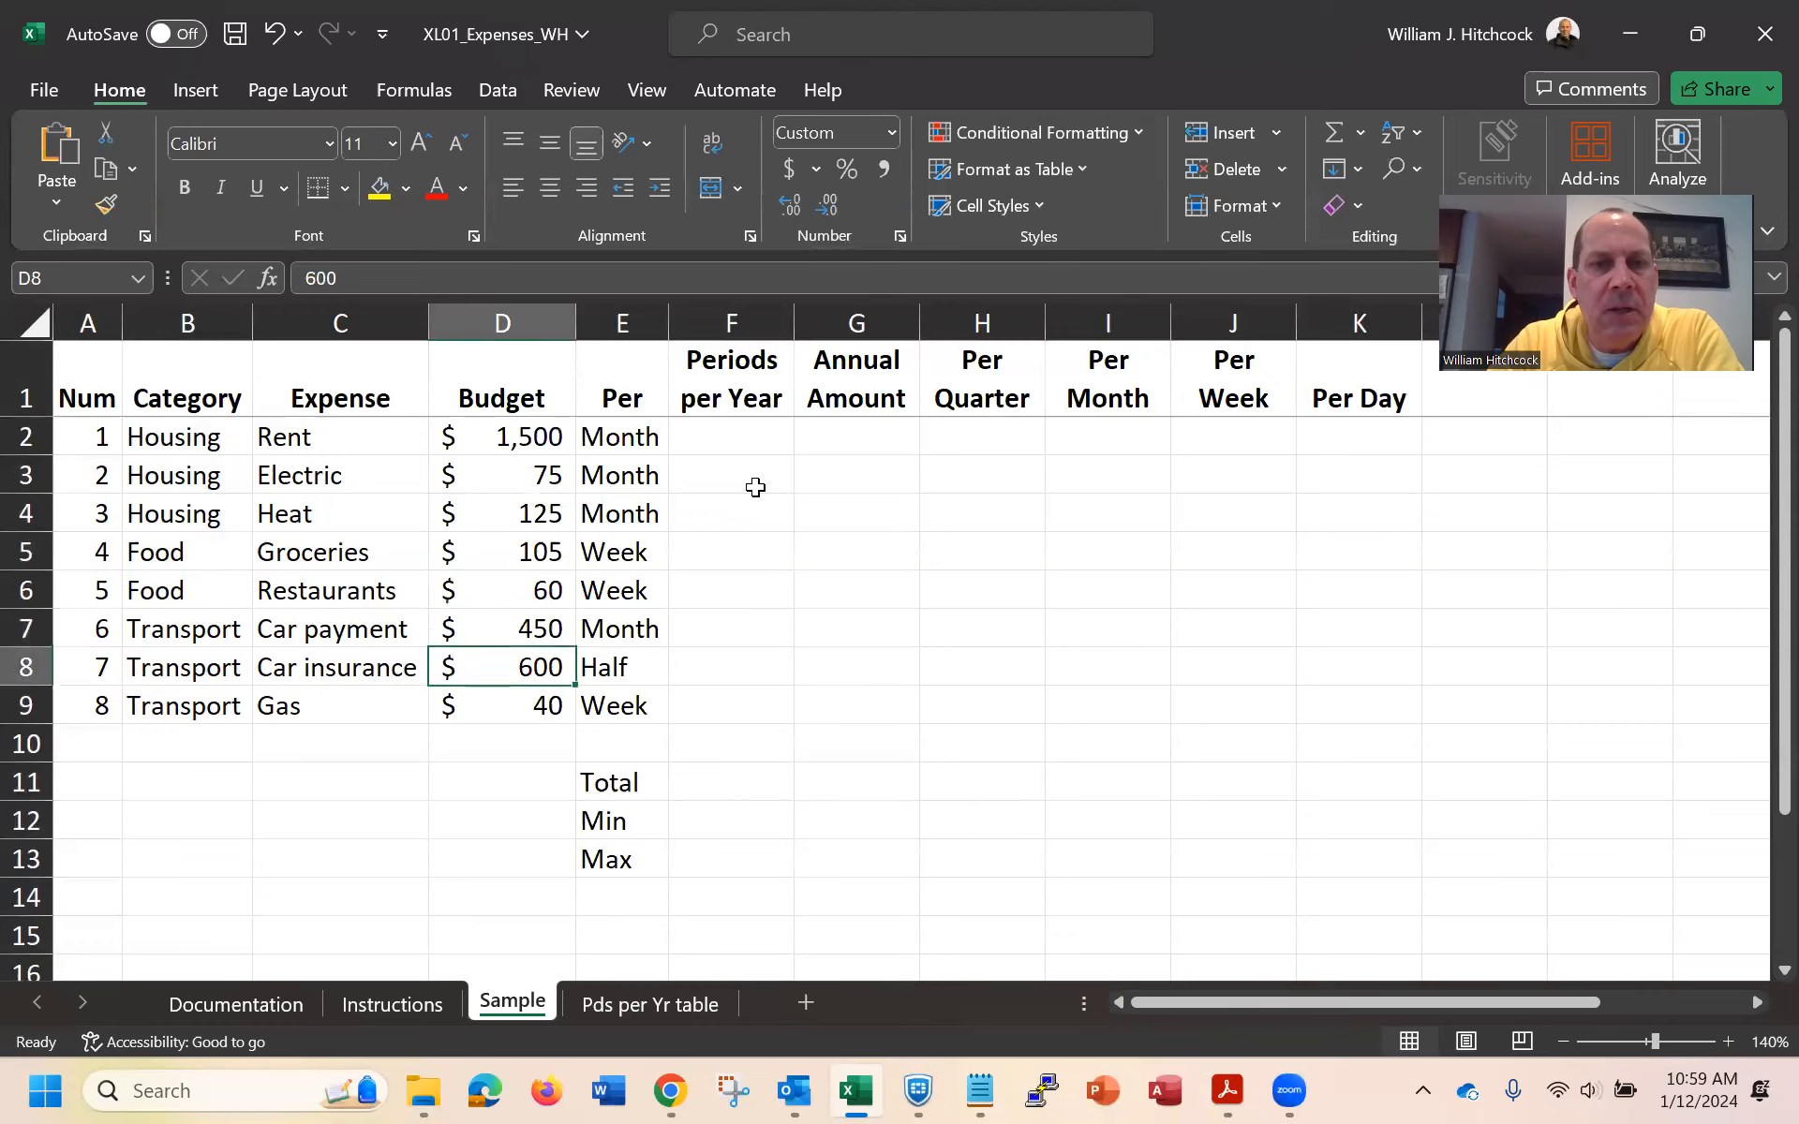
key(Down)
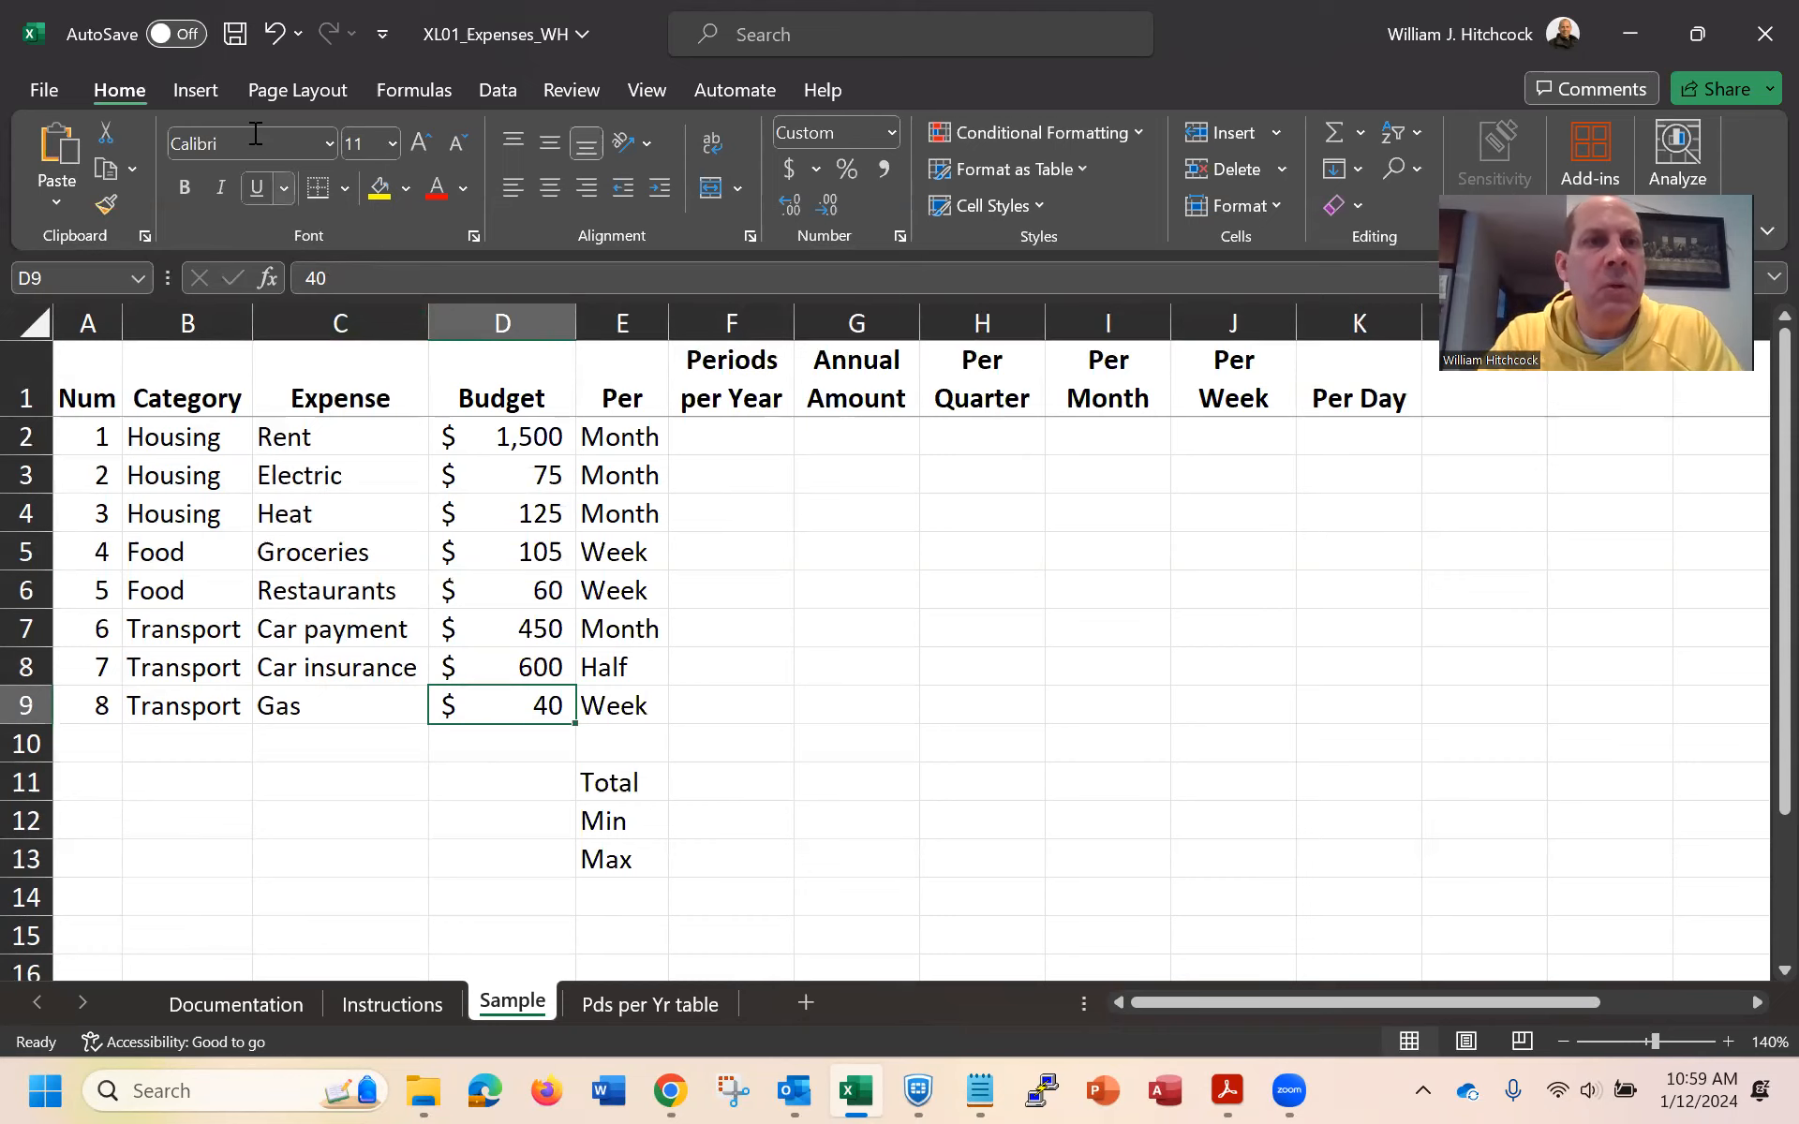
click(235, 35)
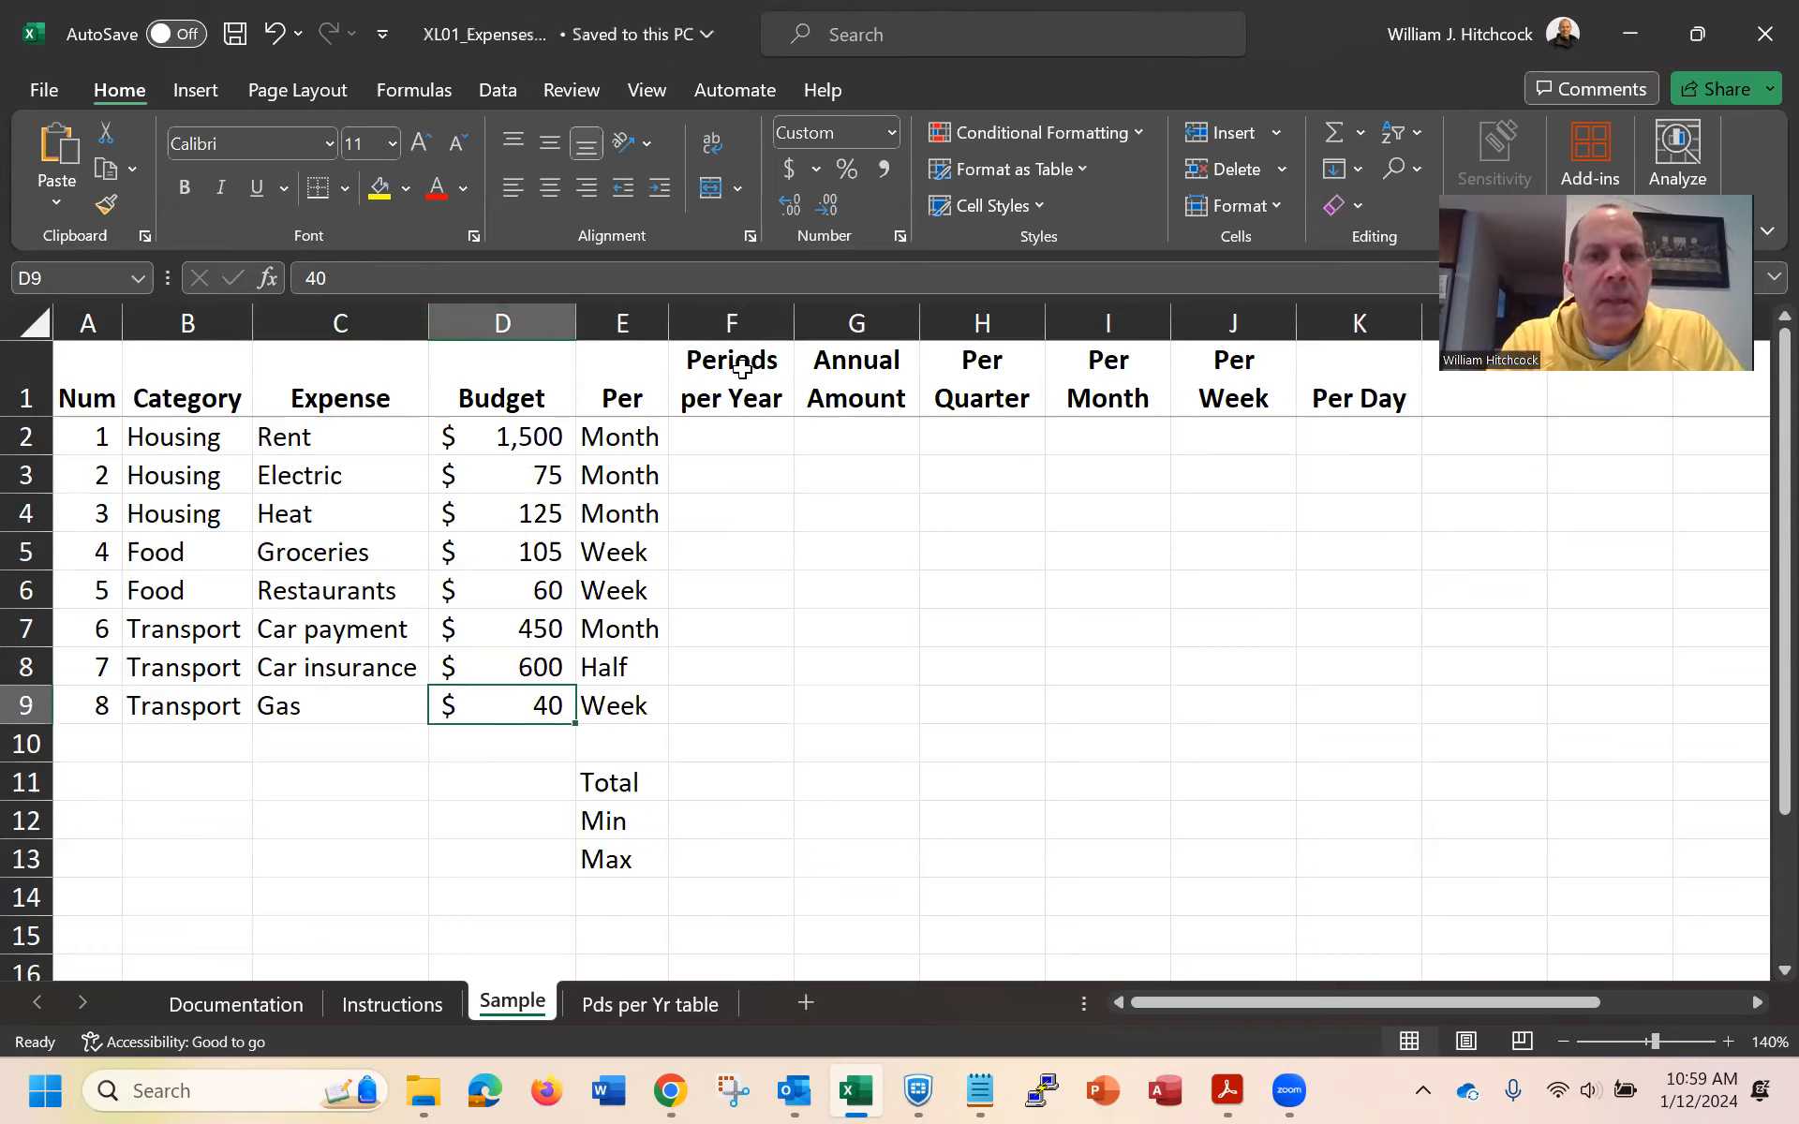
Examine the Per periods and Budget amounts of the Rent through Groceries records in rows 2 to 5
click(633, 438)
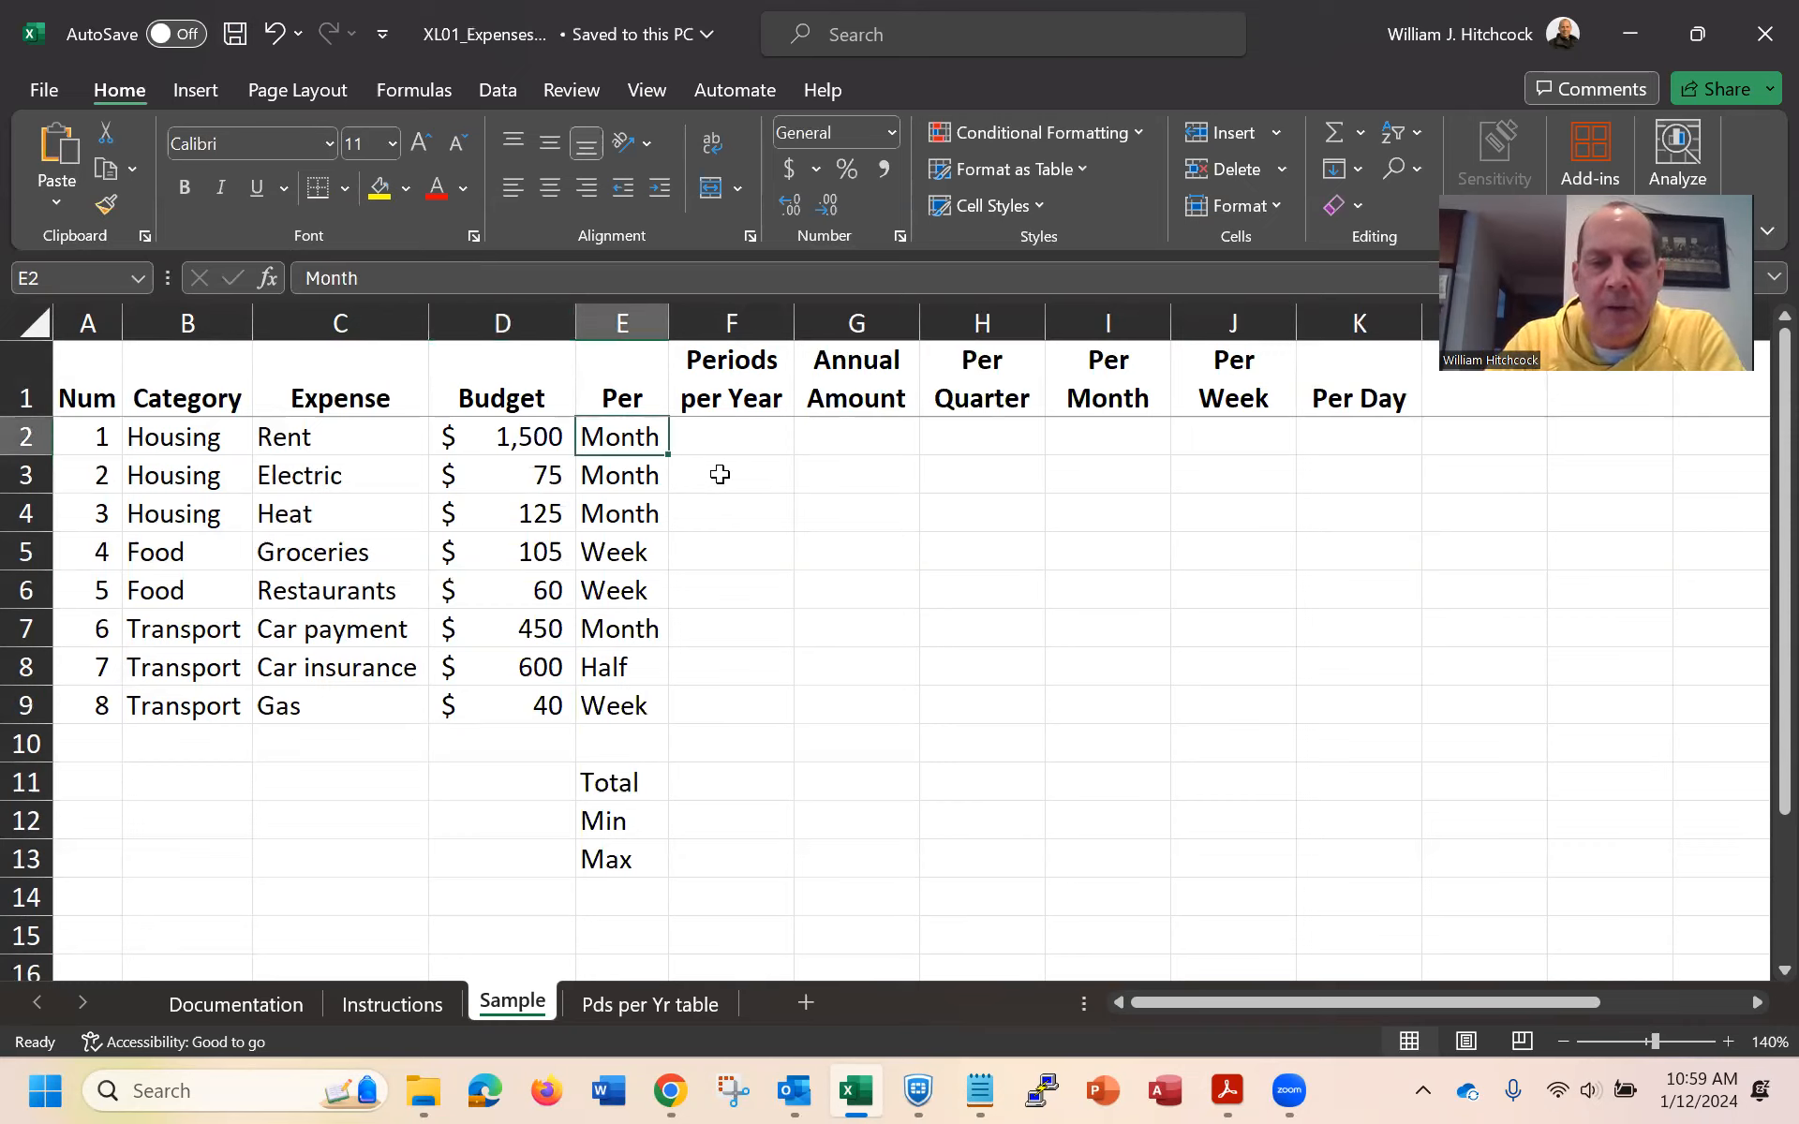
key(Left)
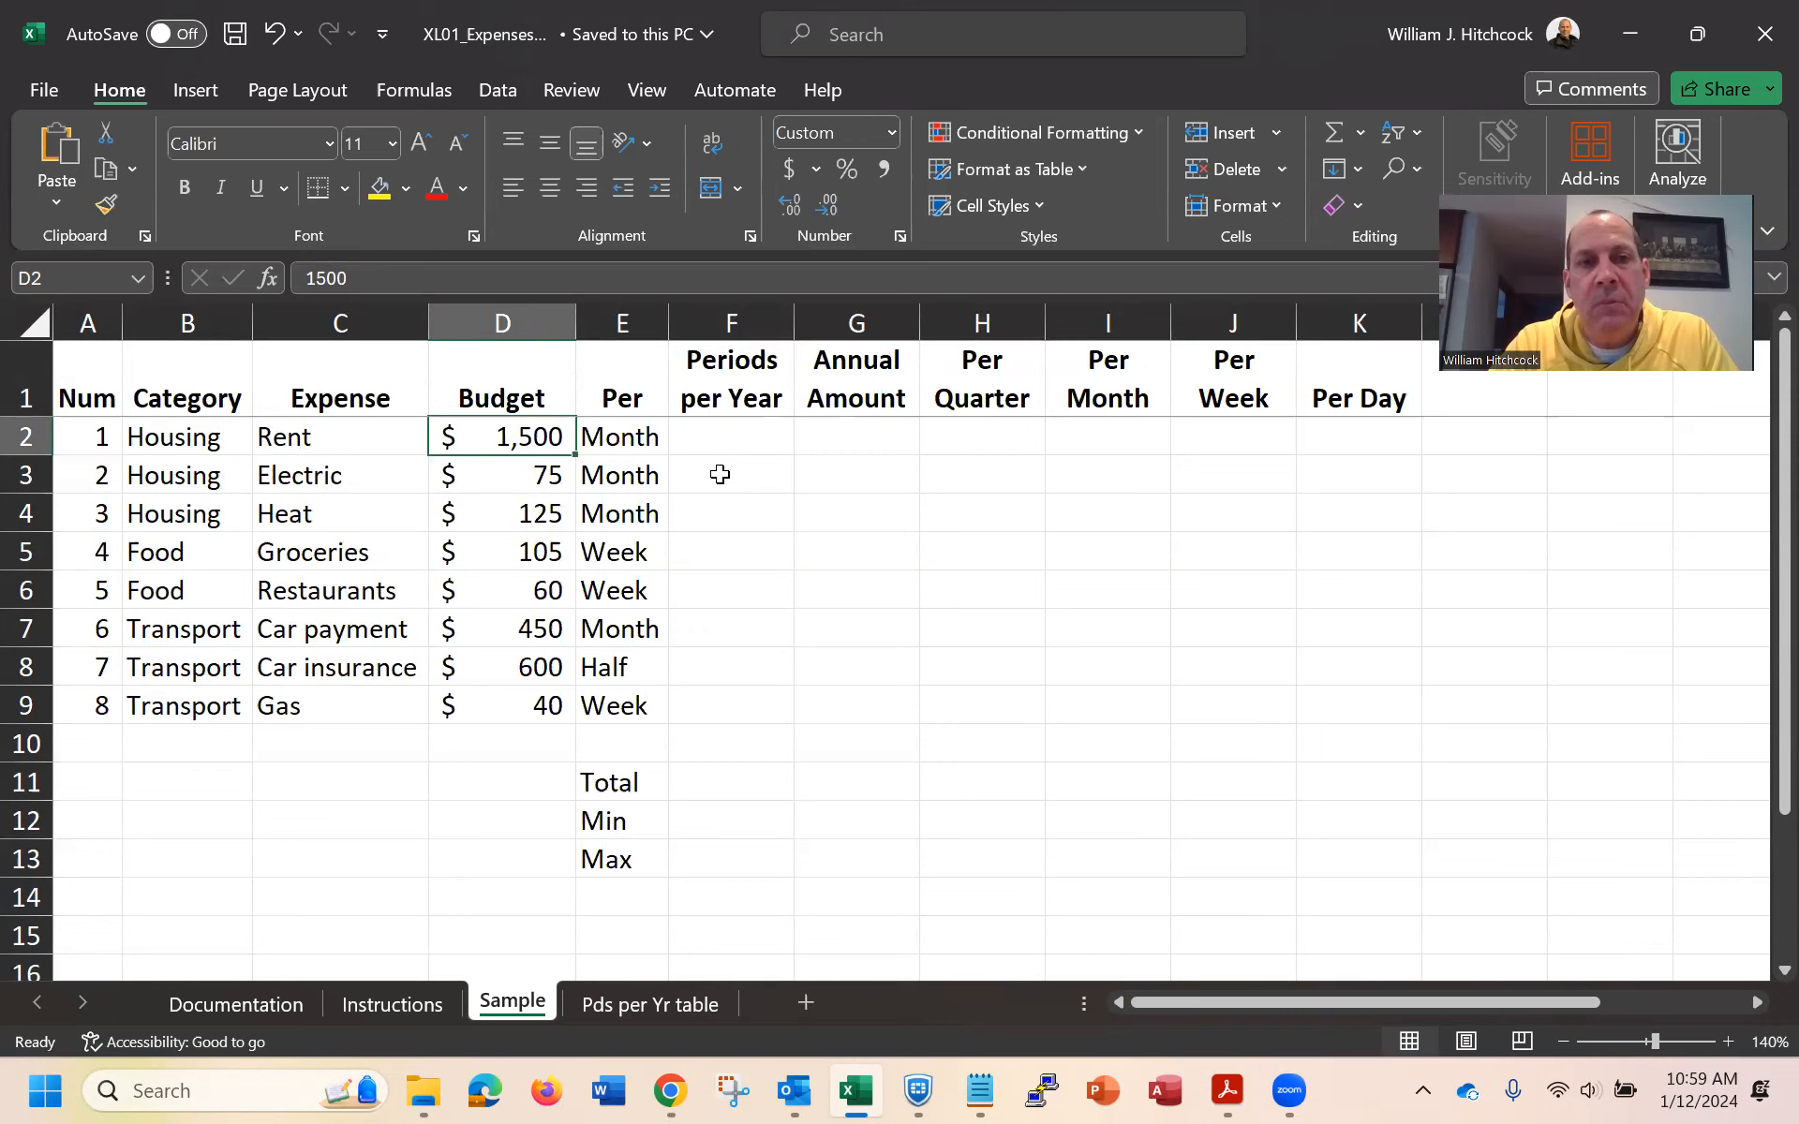
key(Down)
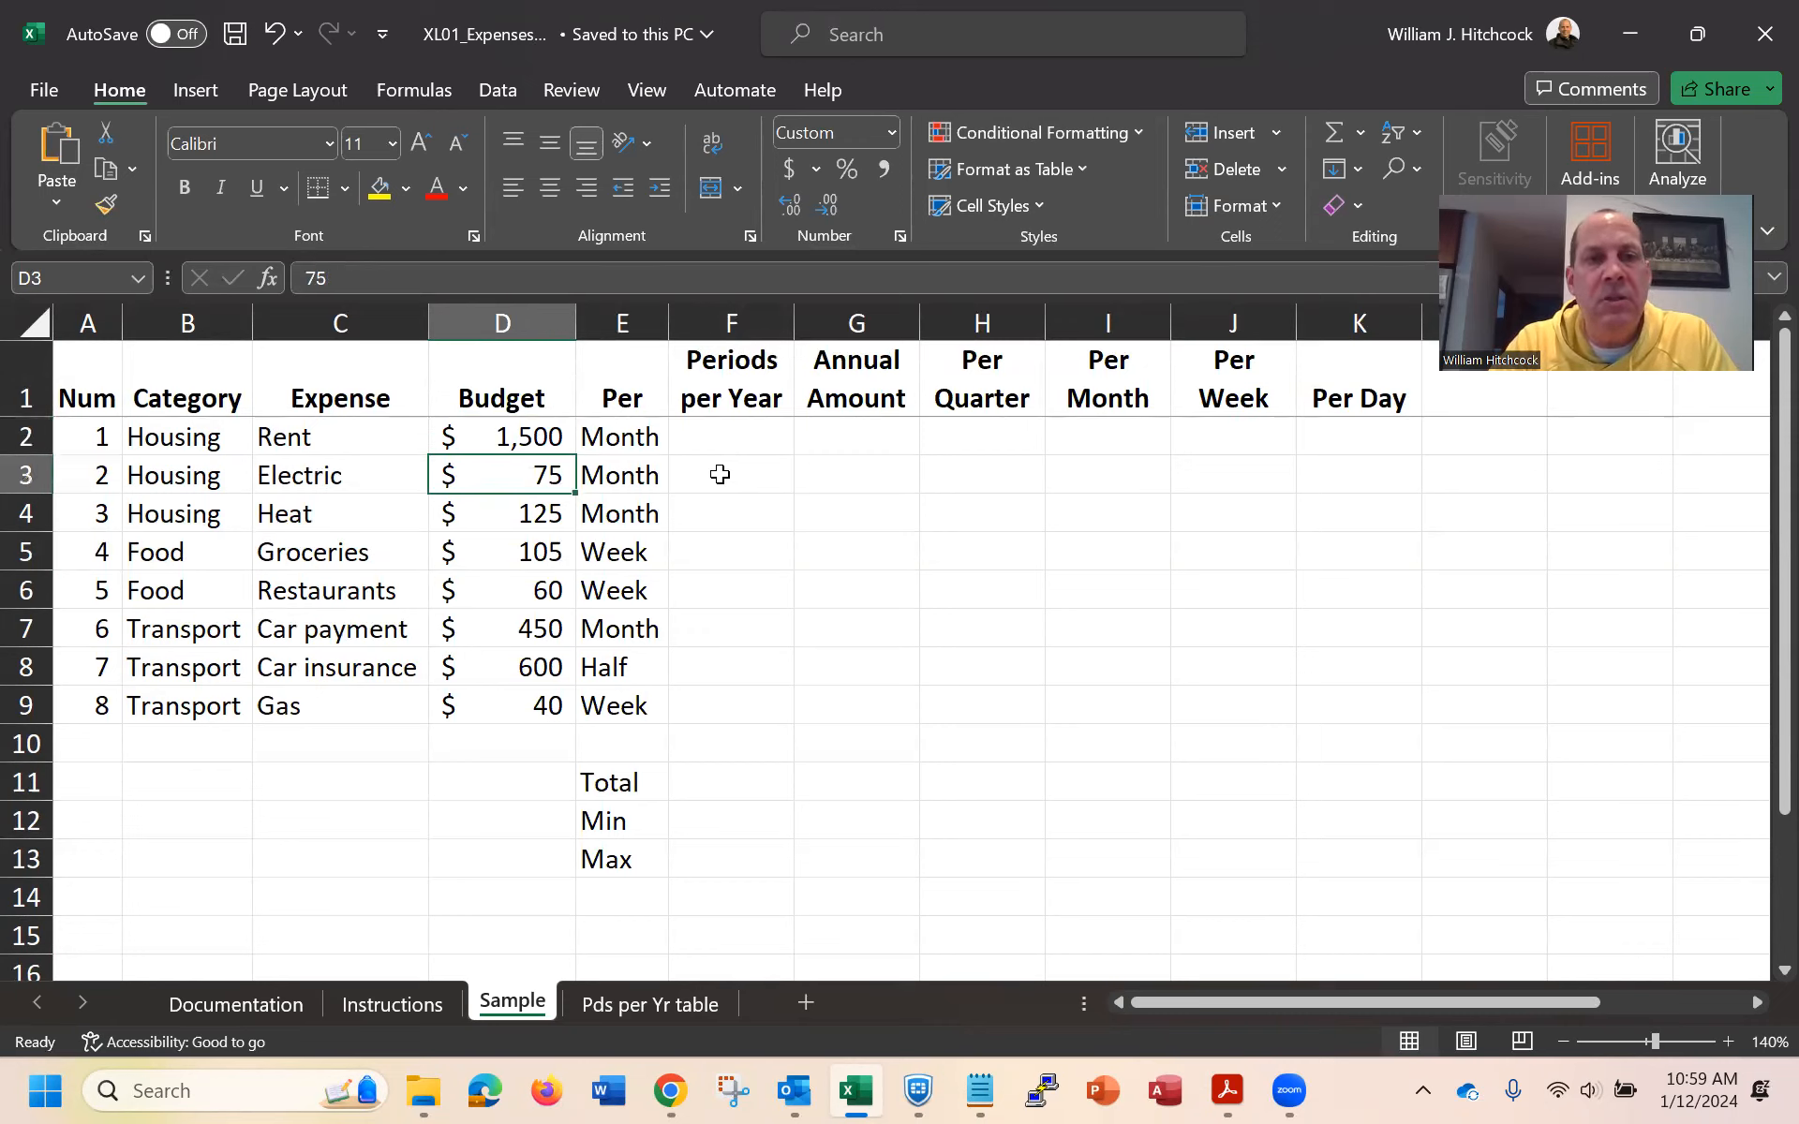
key(Right)
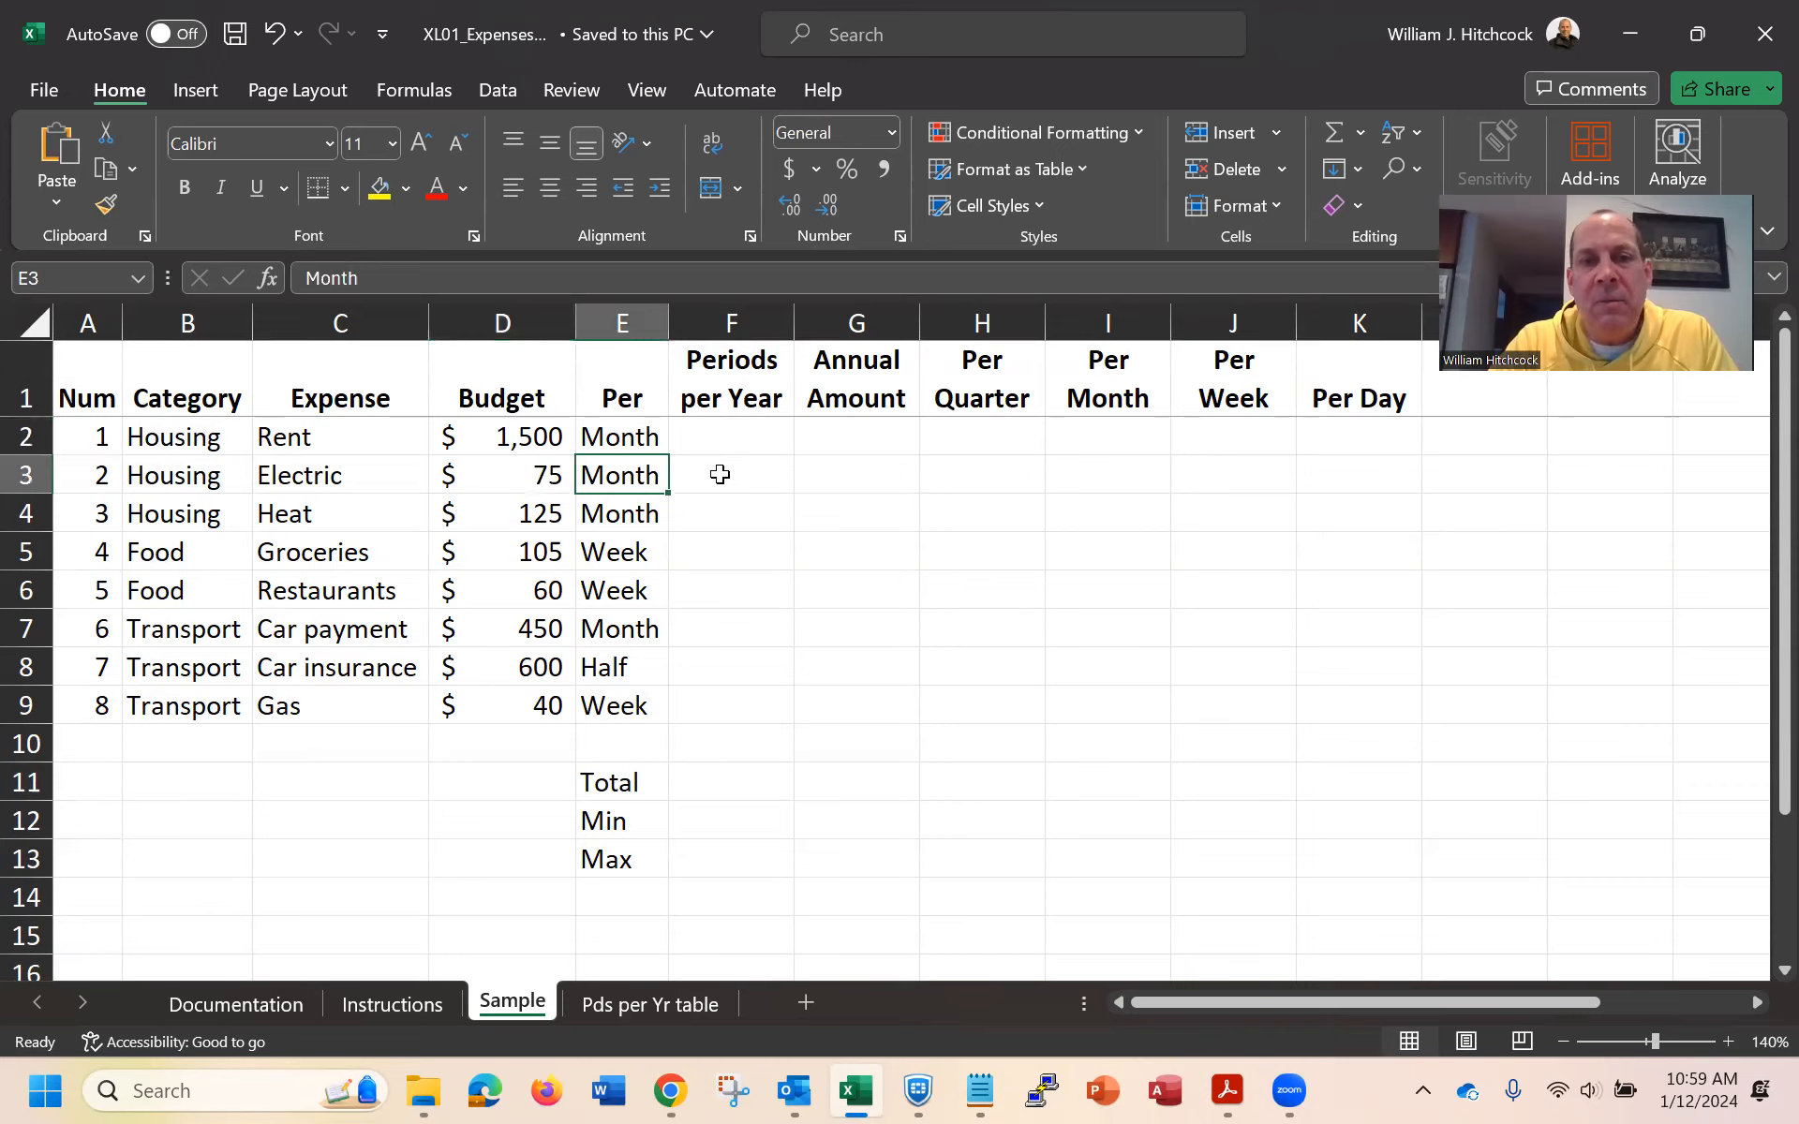
key(Up)
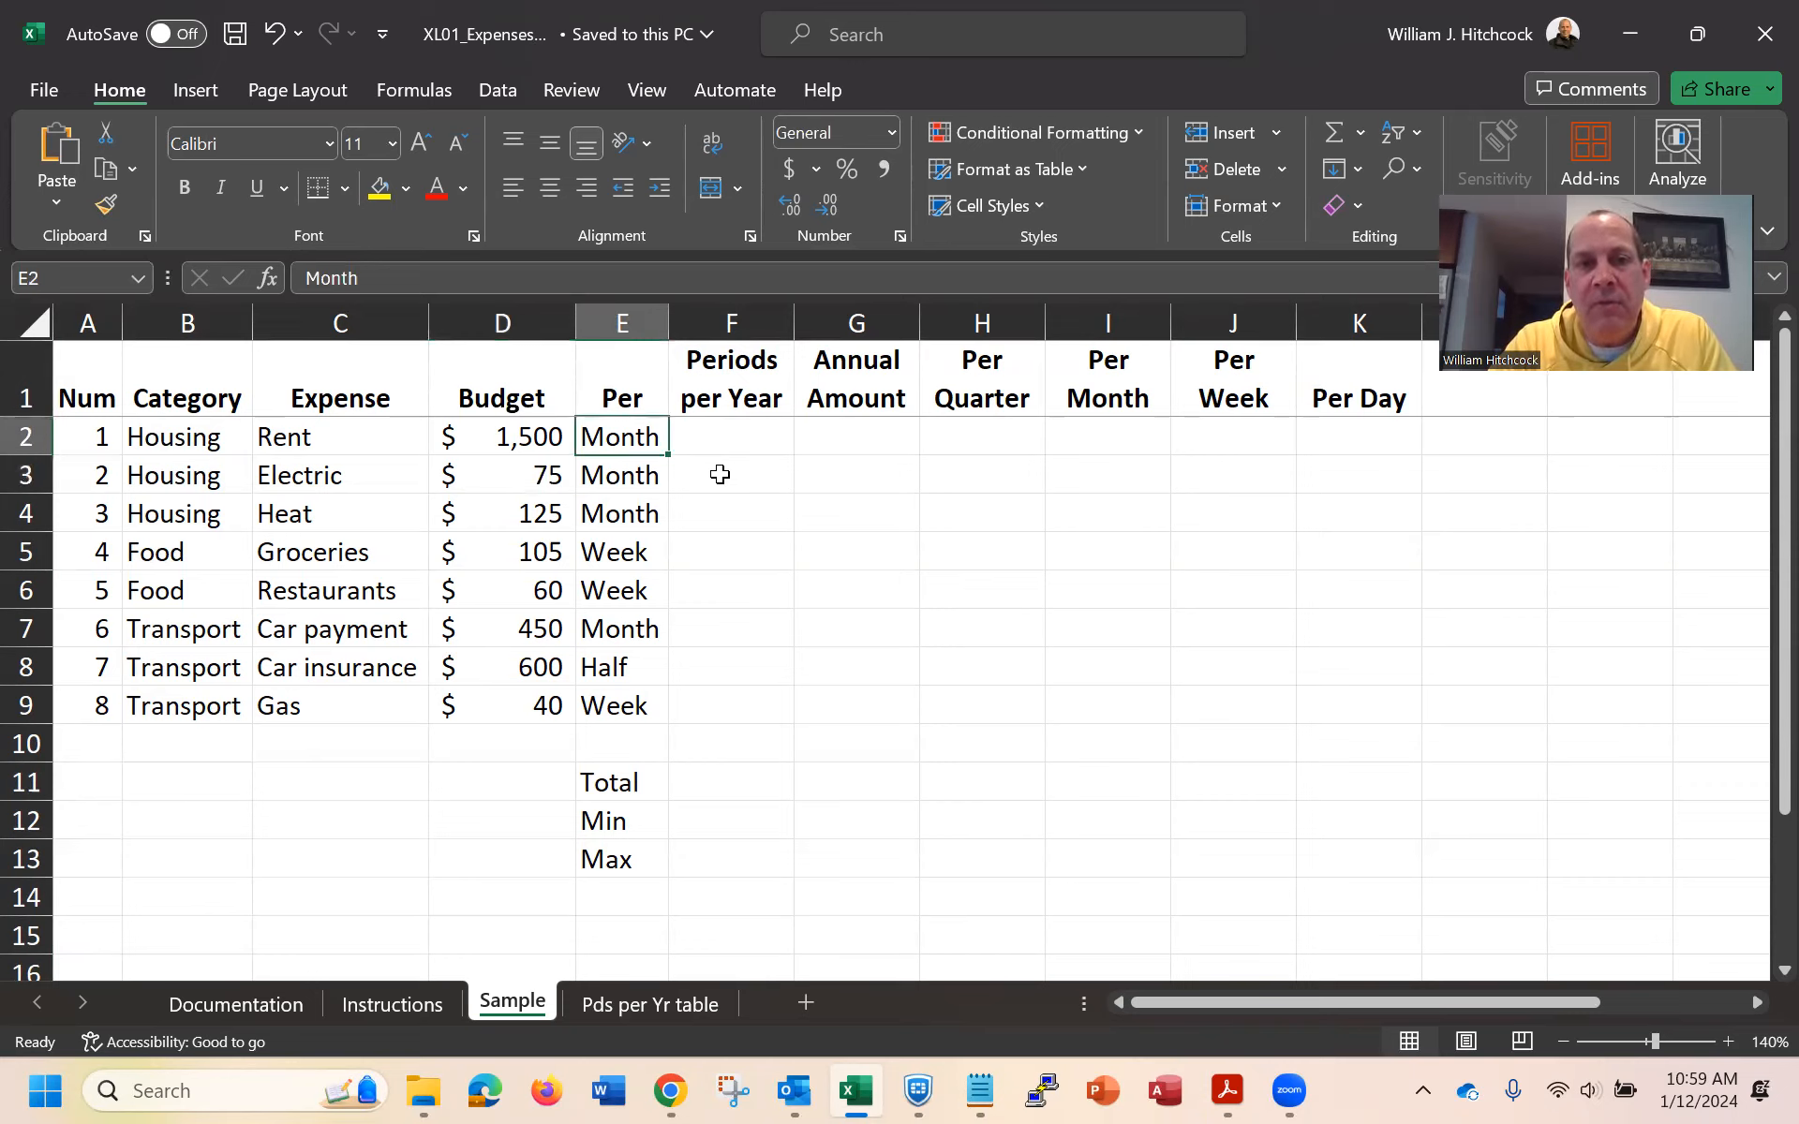
key(Down)
key(Down)
key(Down)
key(Up)
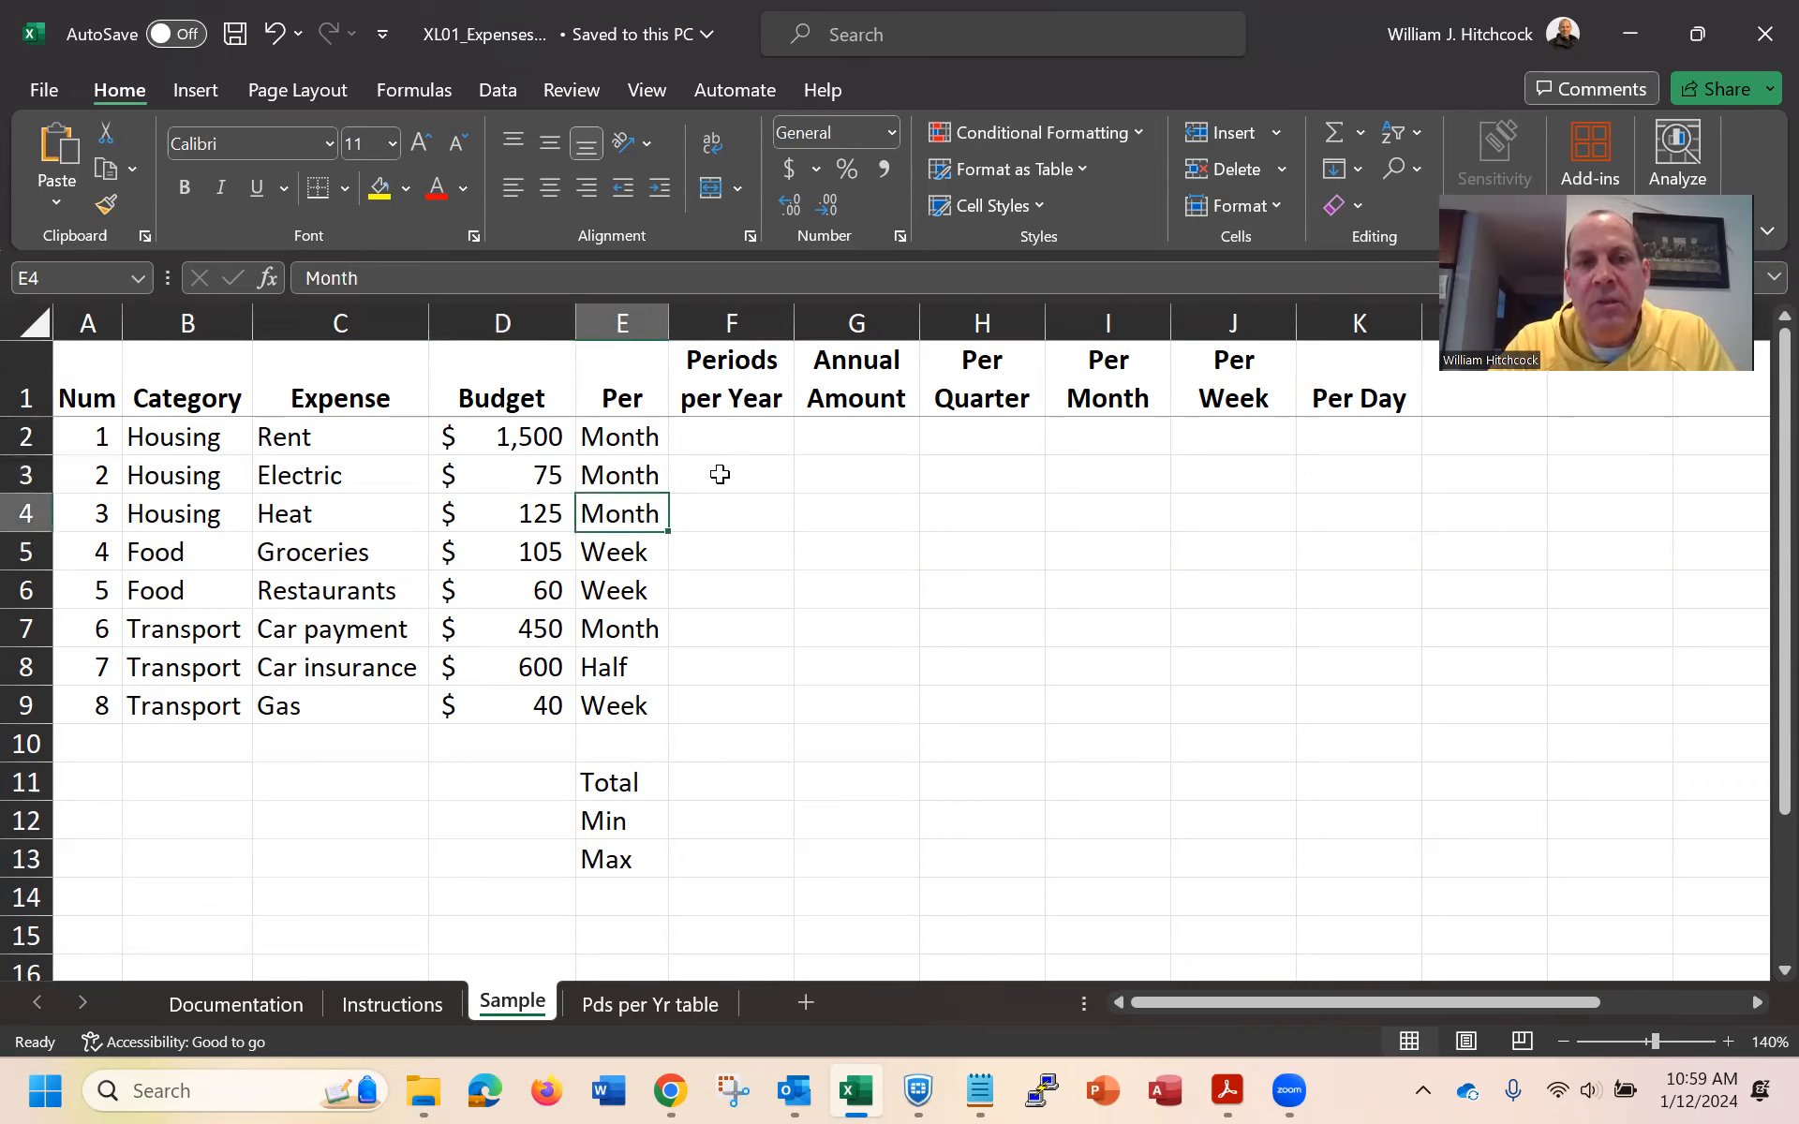
key(Down)
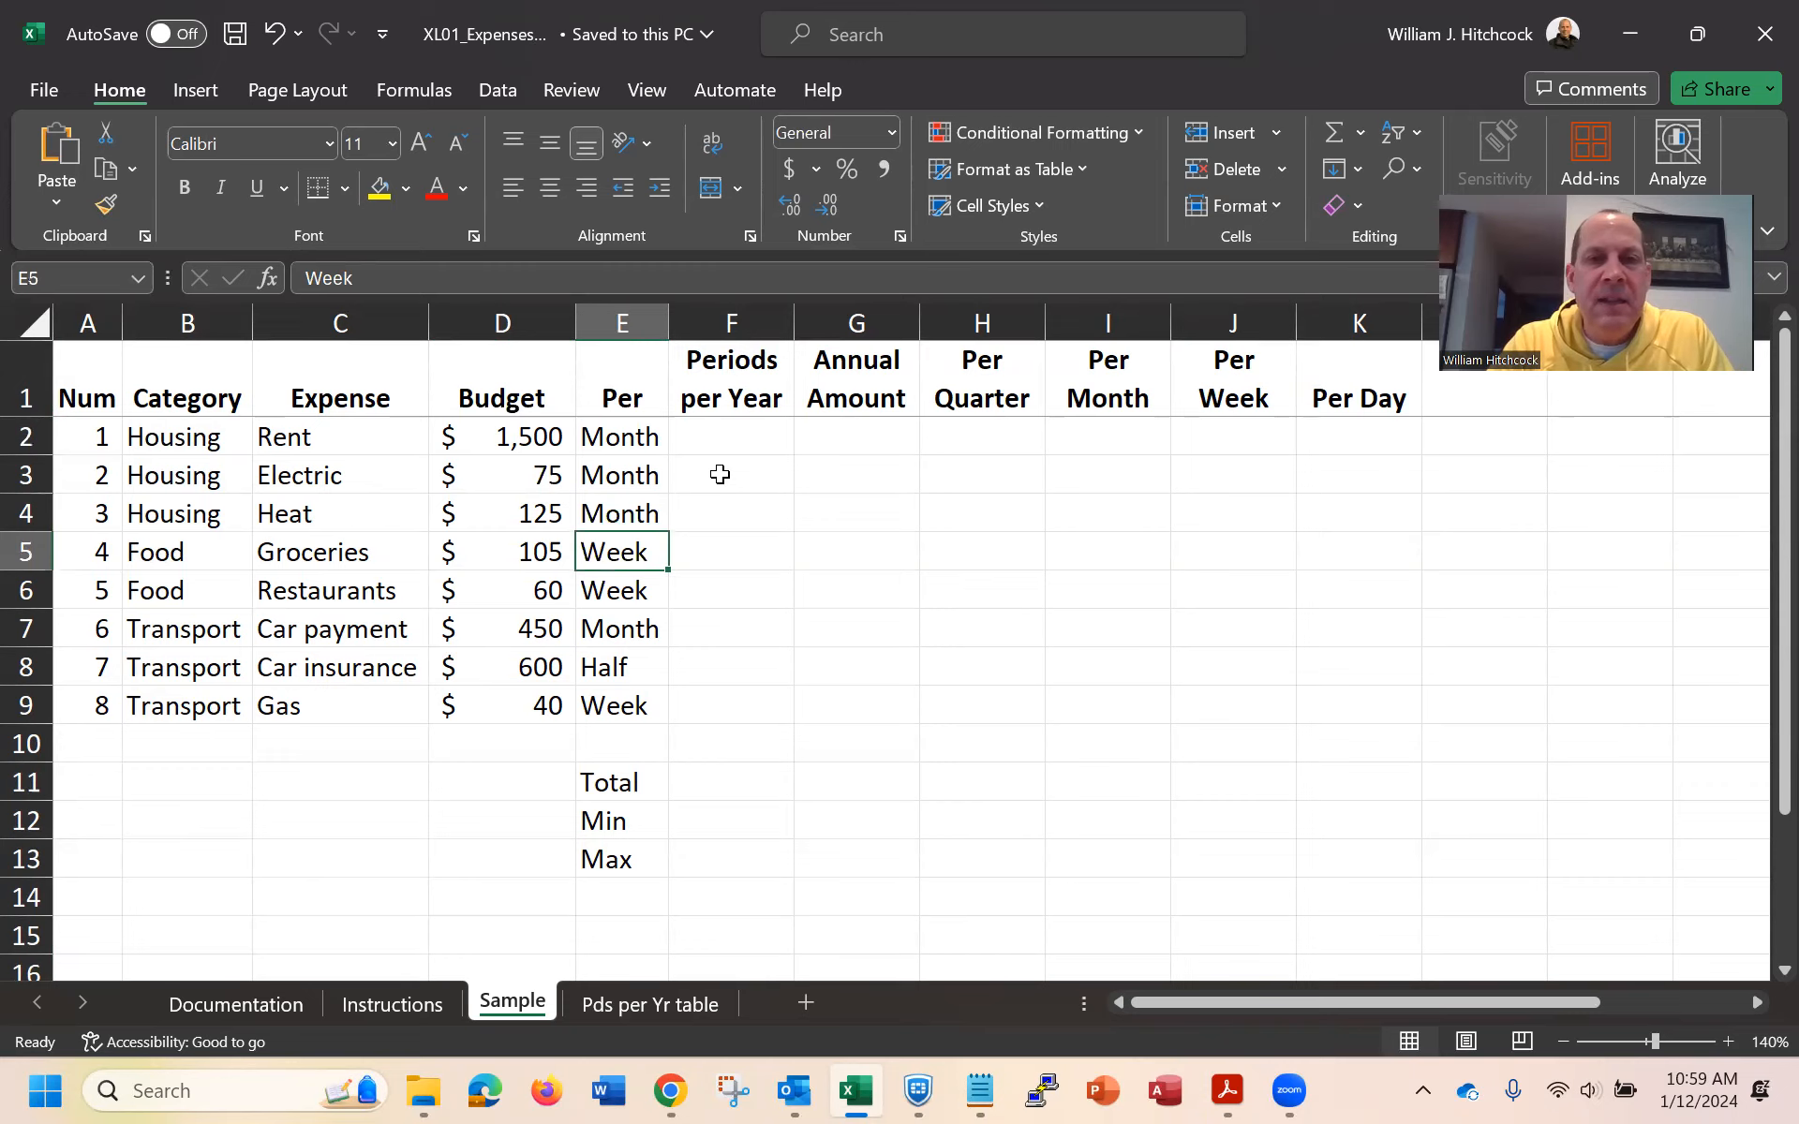
key(Left)
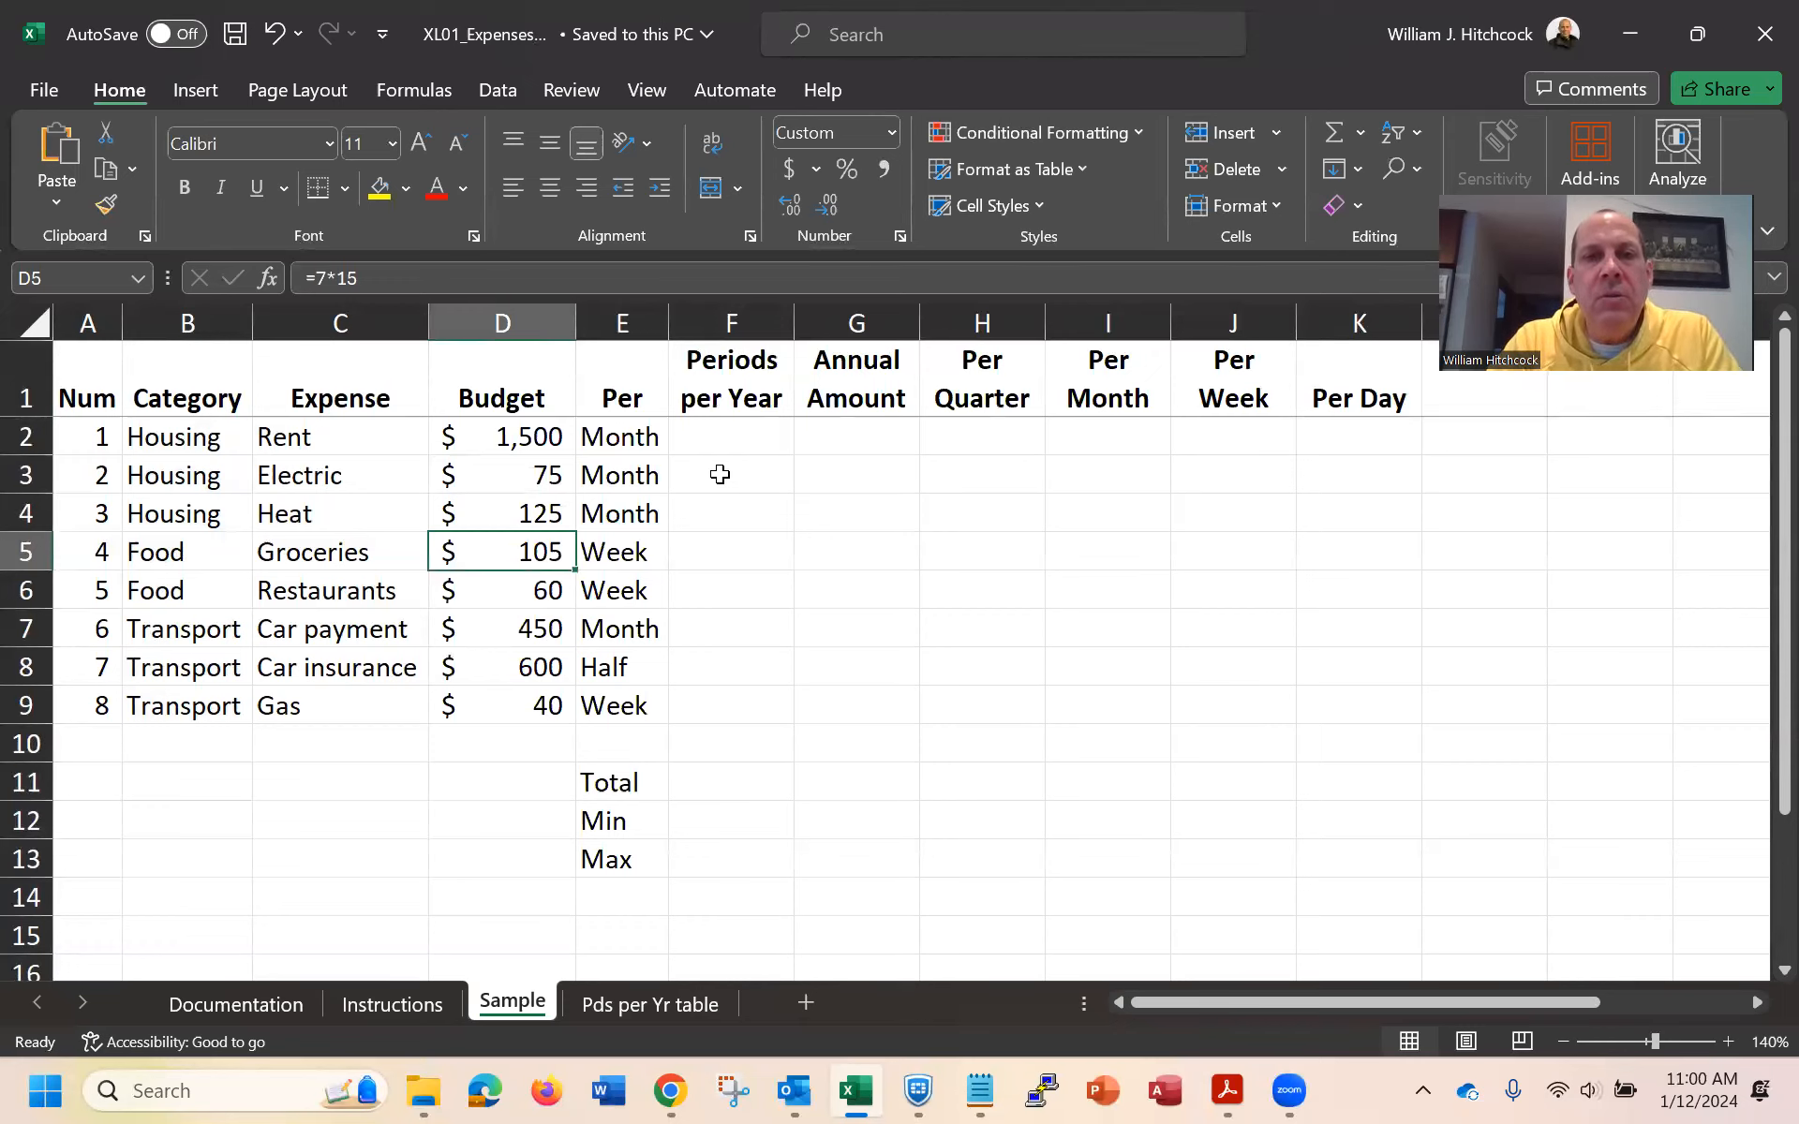
Sort the expense records by the Per column from A to Z
key(Right)
key(Right)
key(Up)
key(Up)
key(Up)
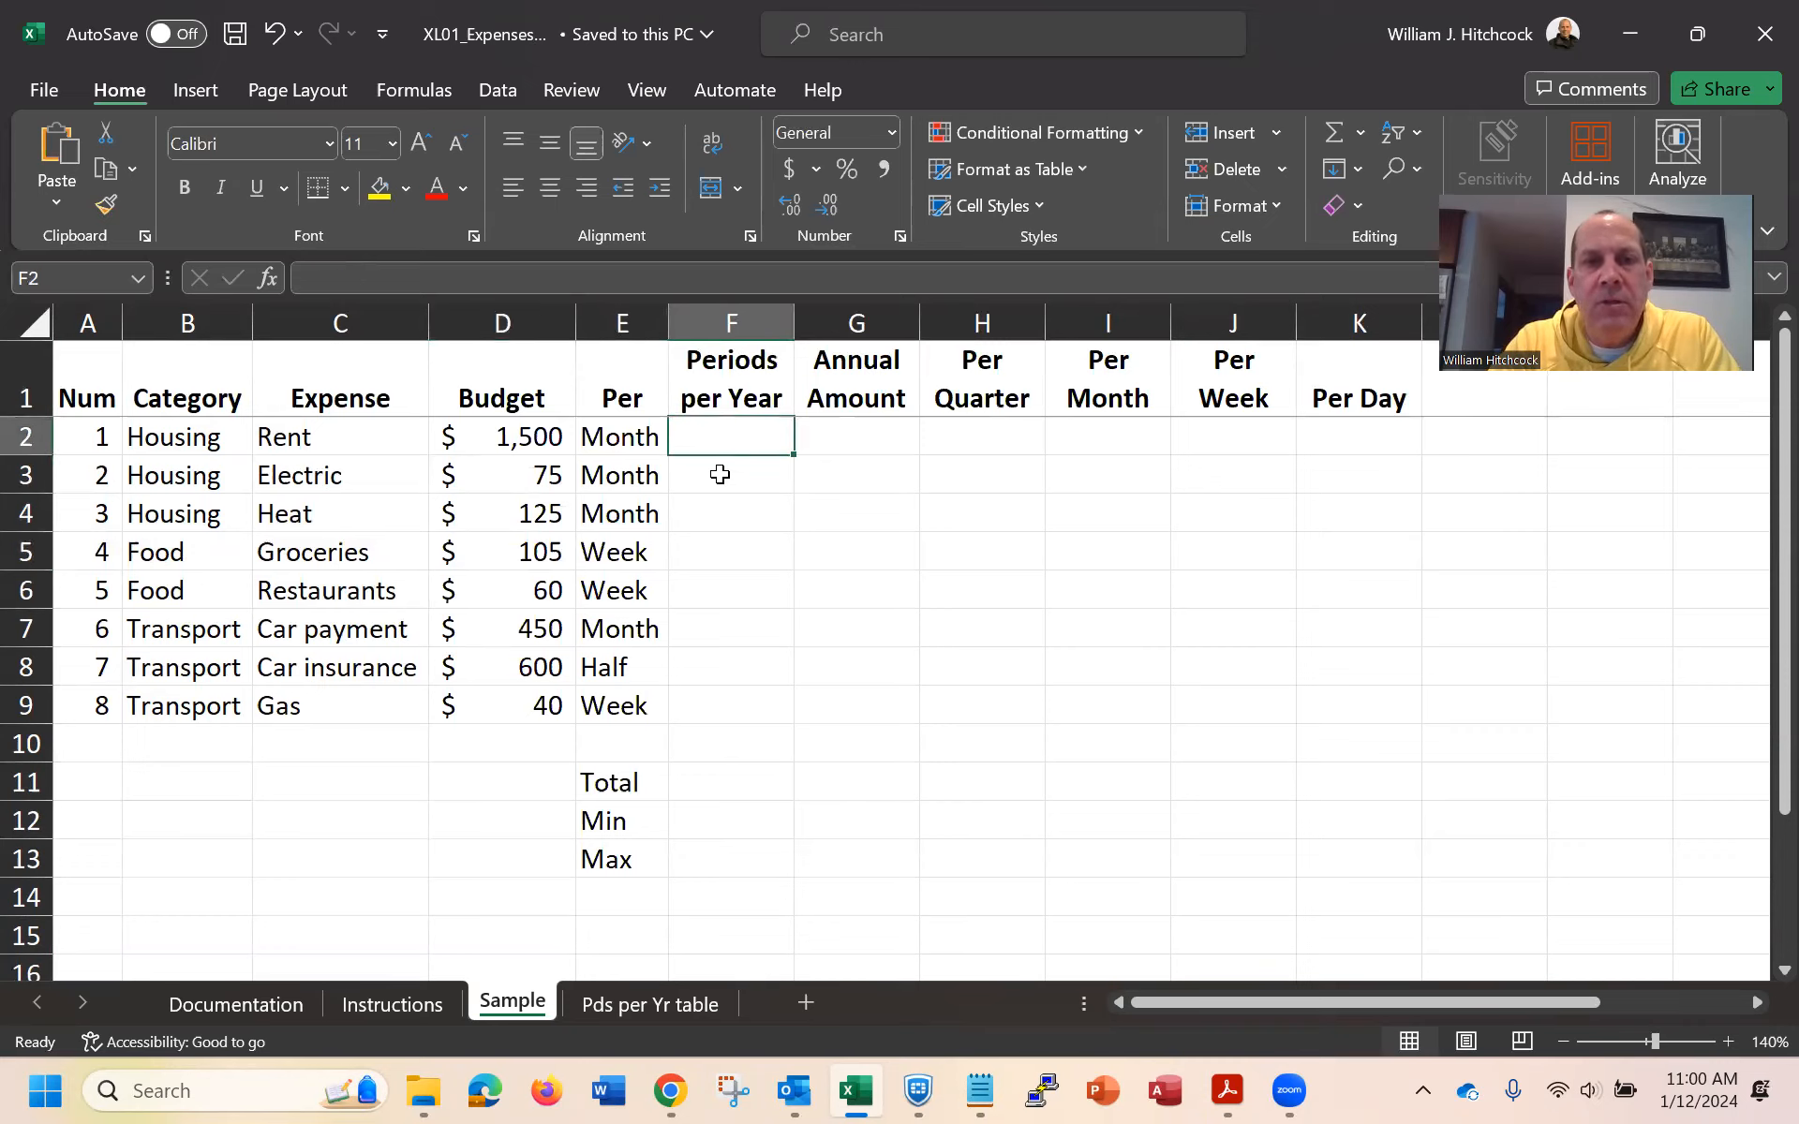
key(Left)
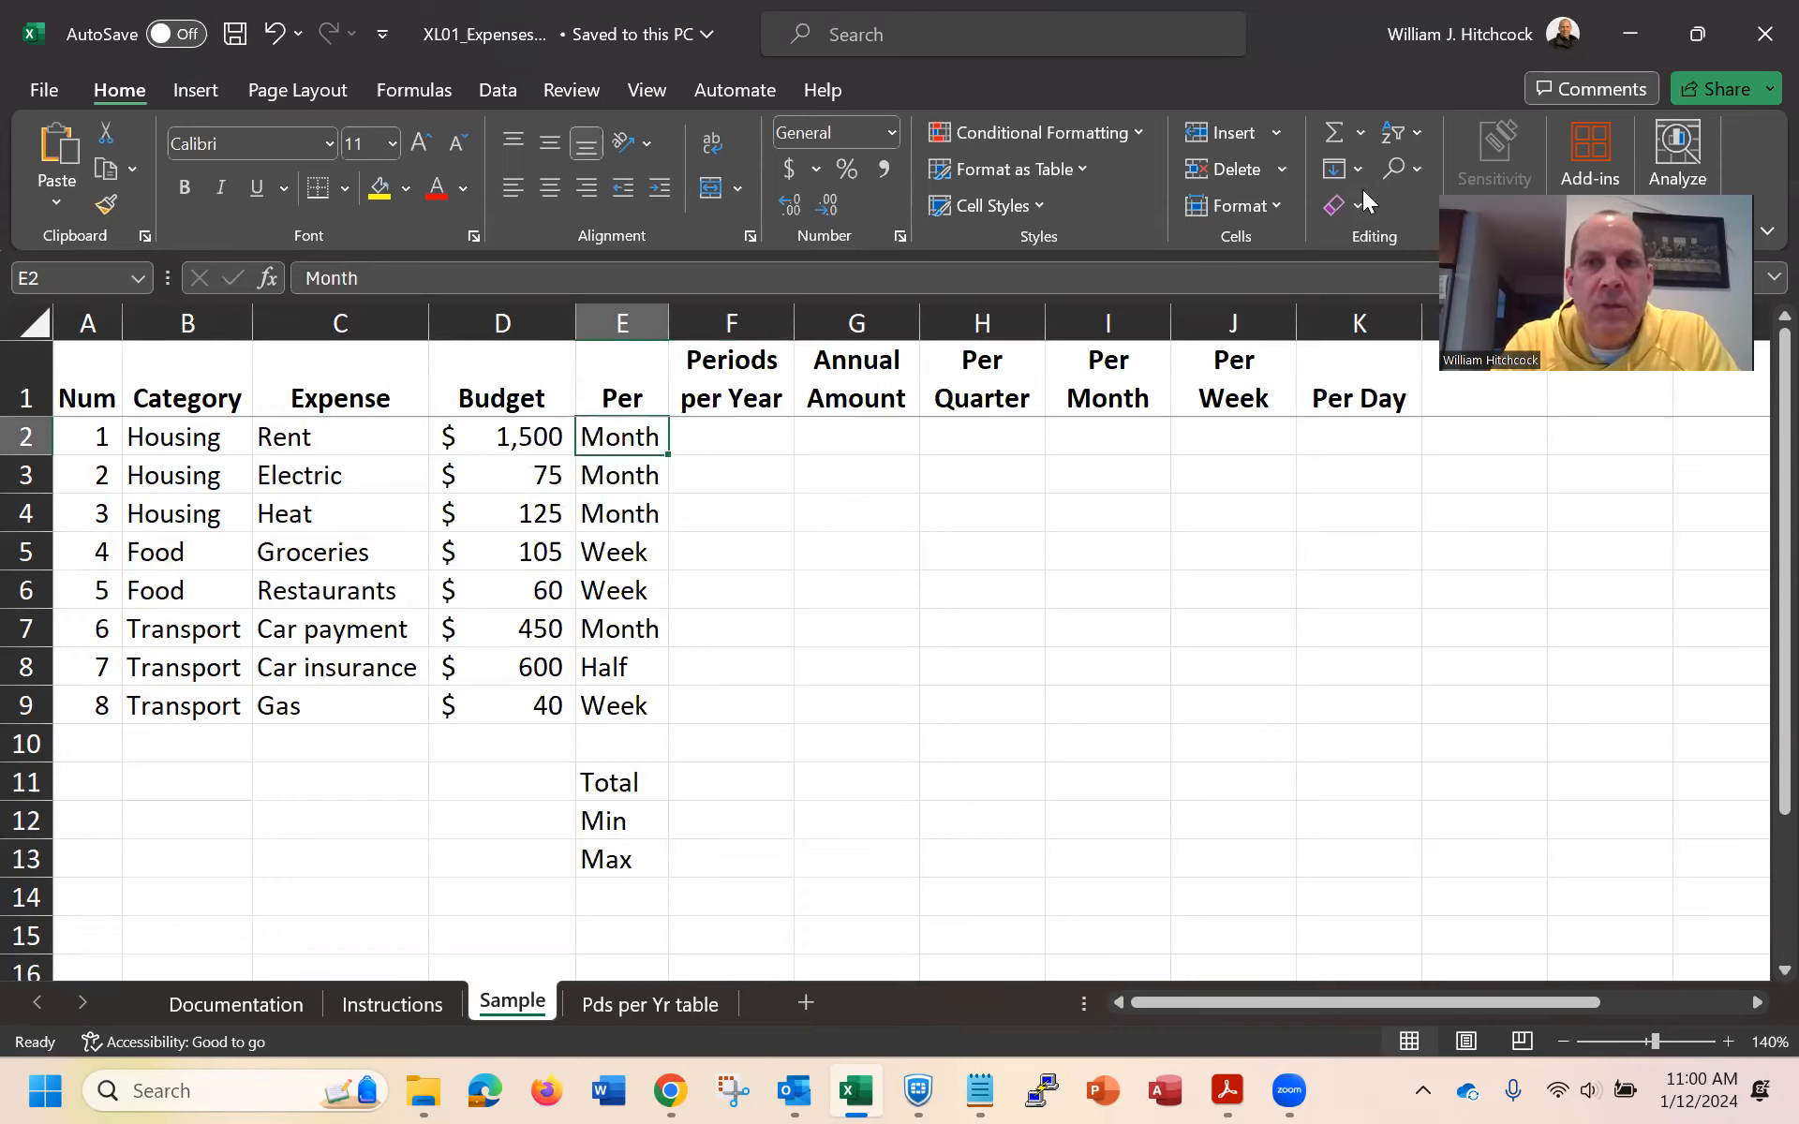
click(1403, 132)
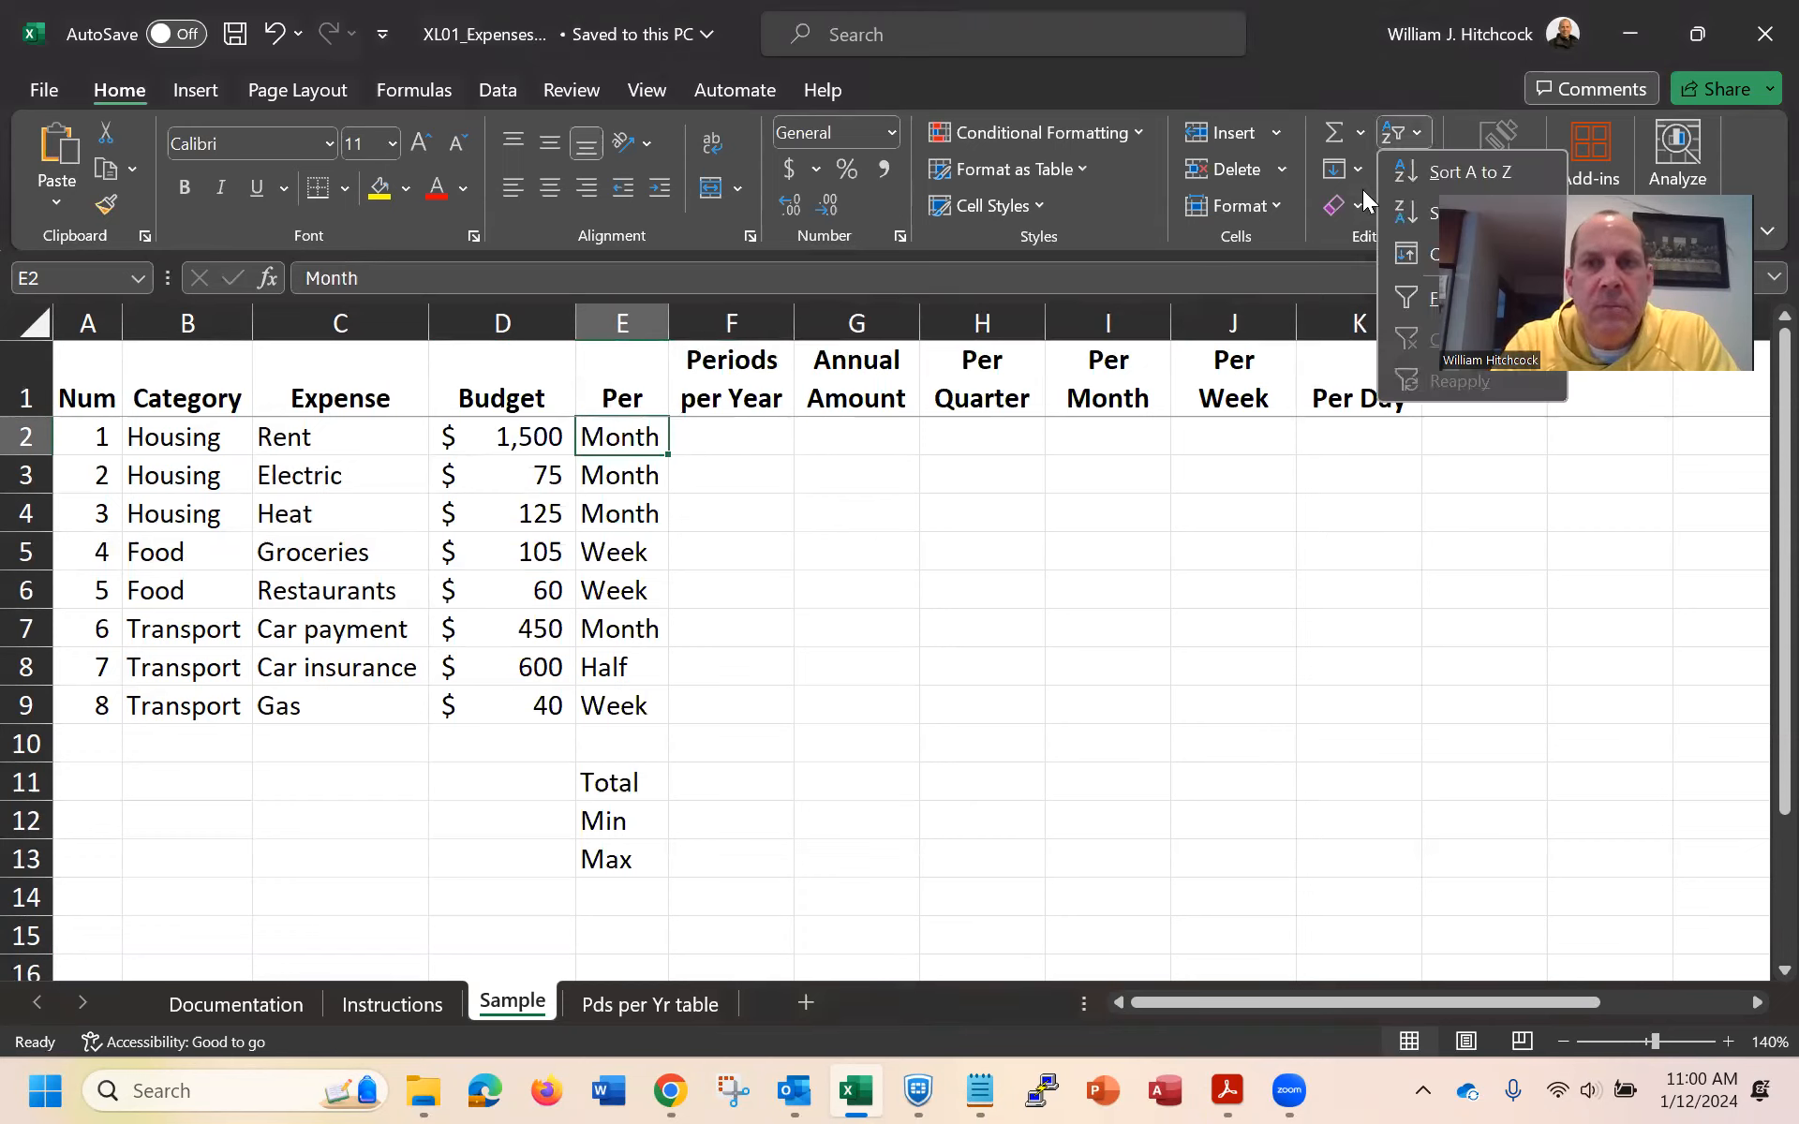
click(1422, 170)
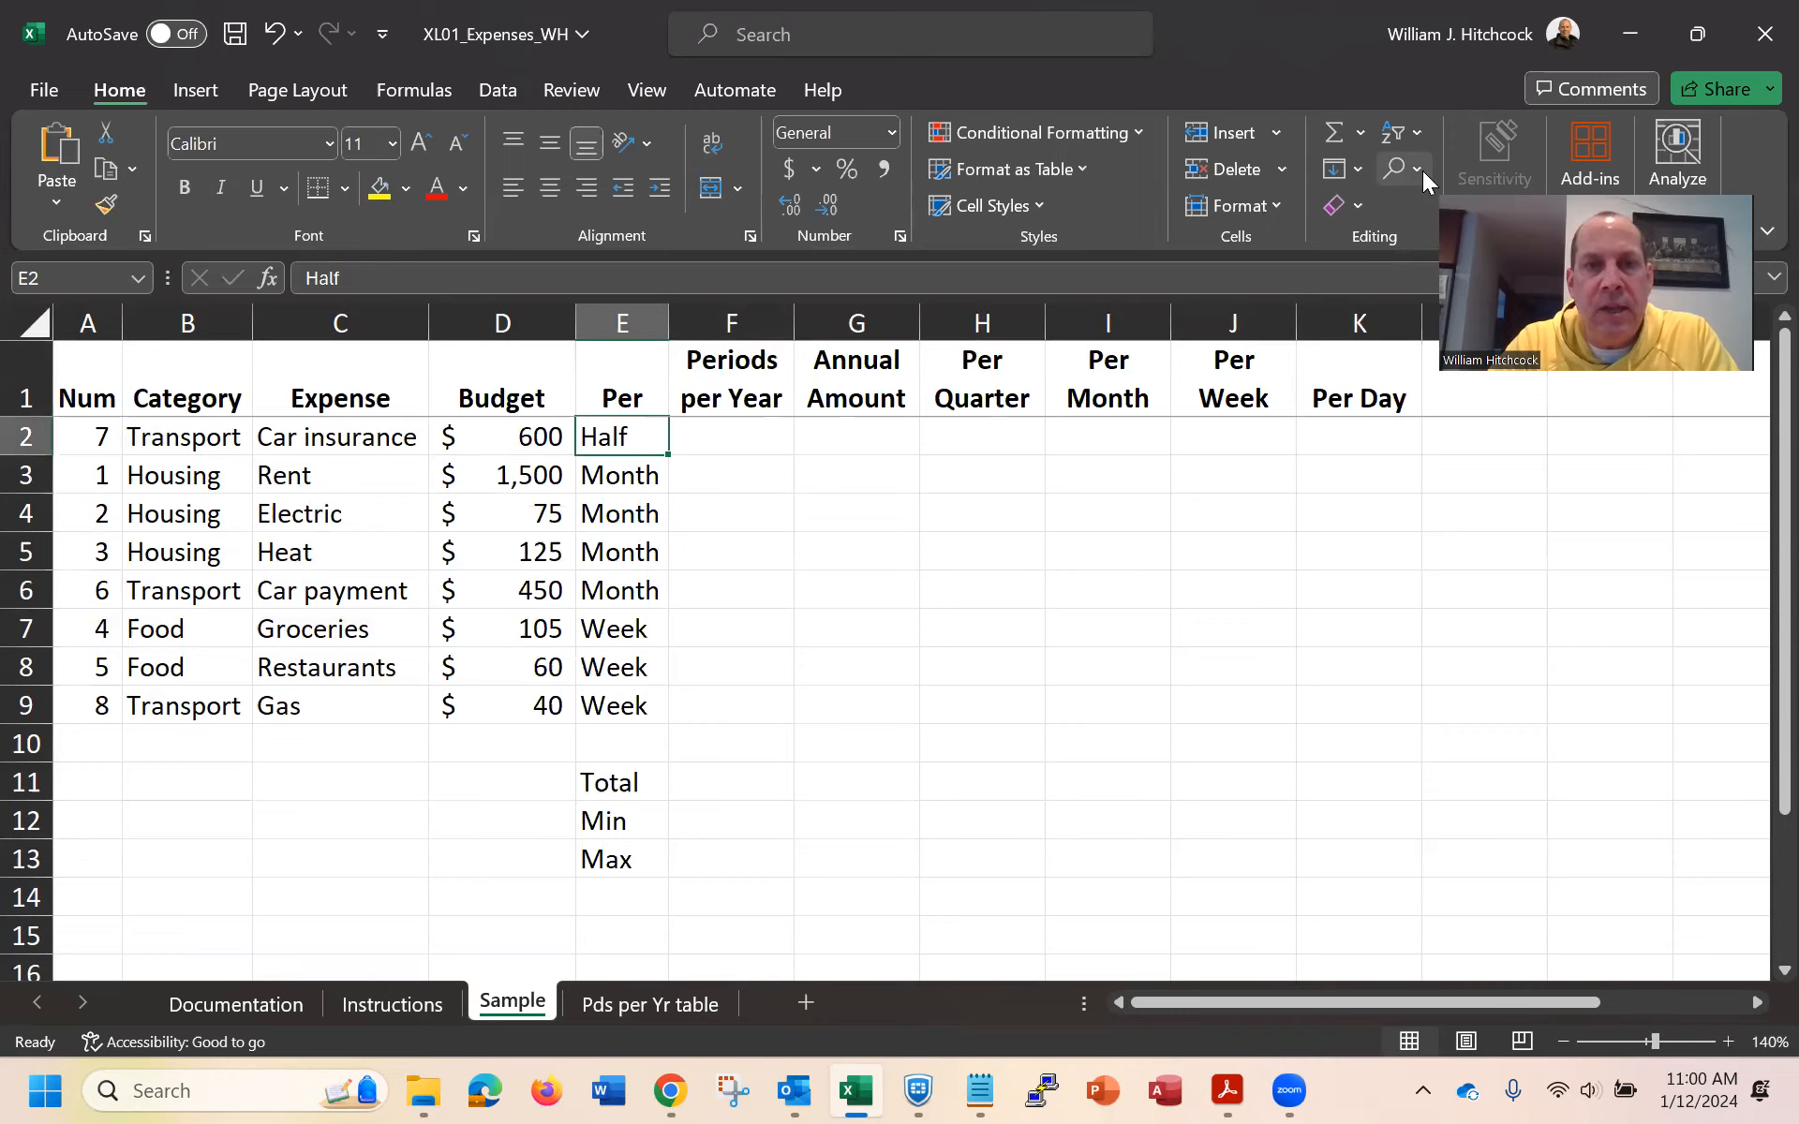
Enter 2 as the Periods per Year for the half-yearly Car insurance record in F2
key(Right)
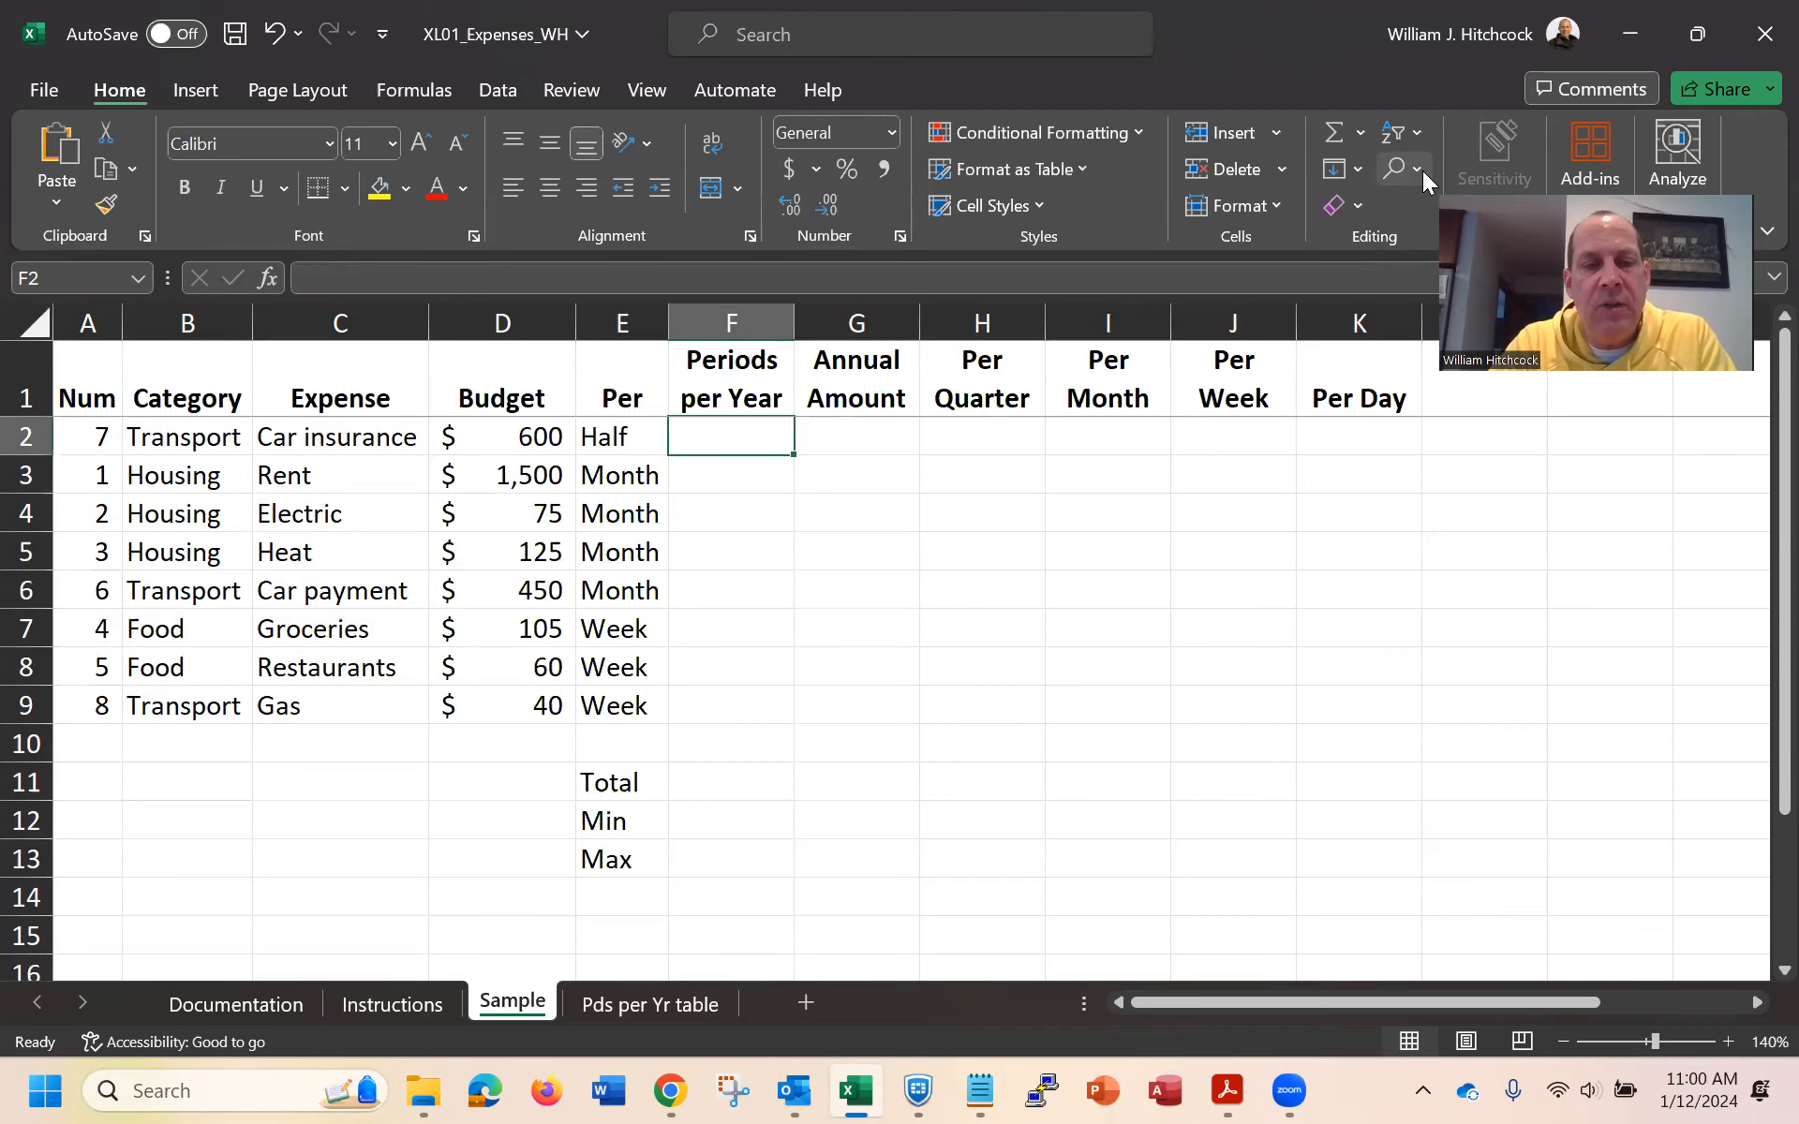
text(2)
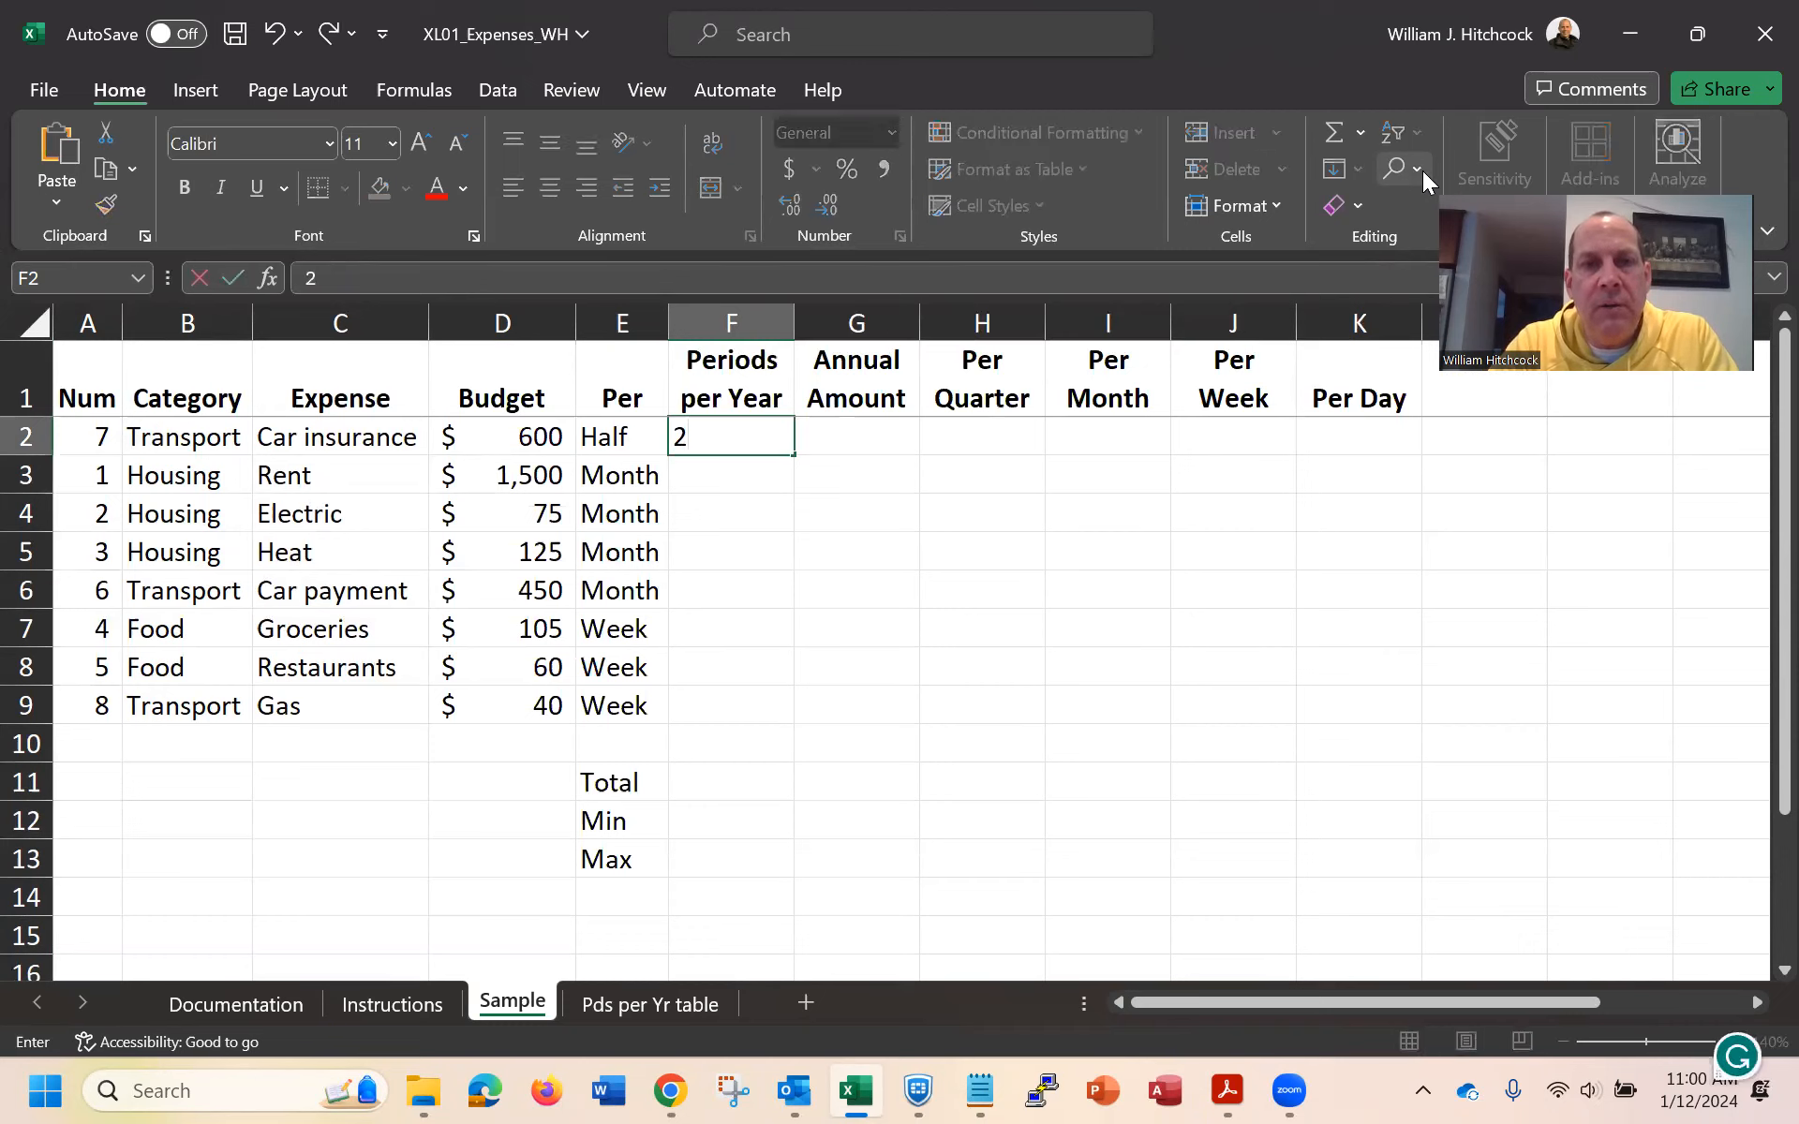
key(Tab)
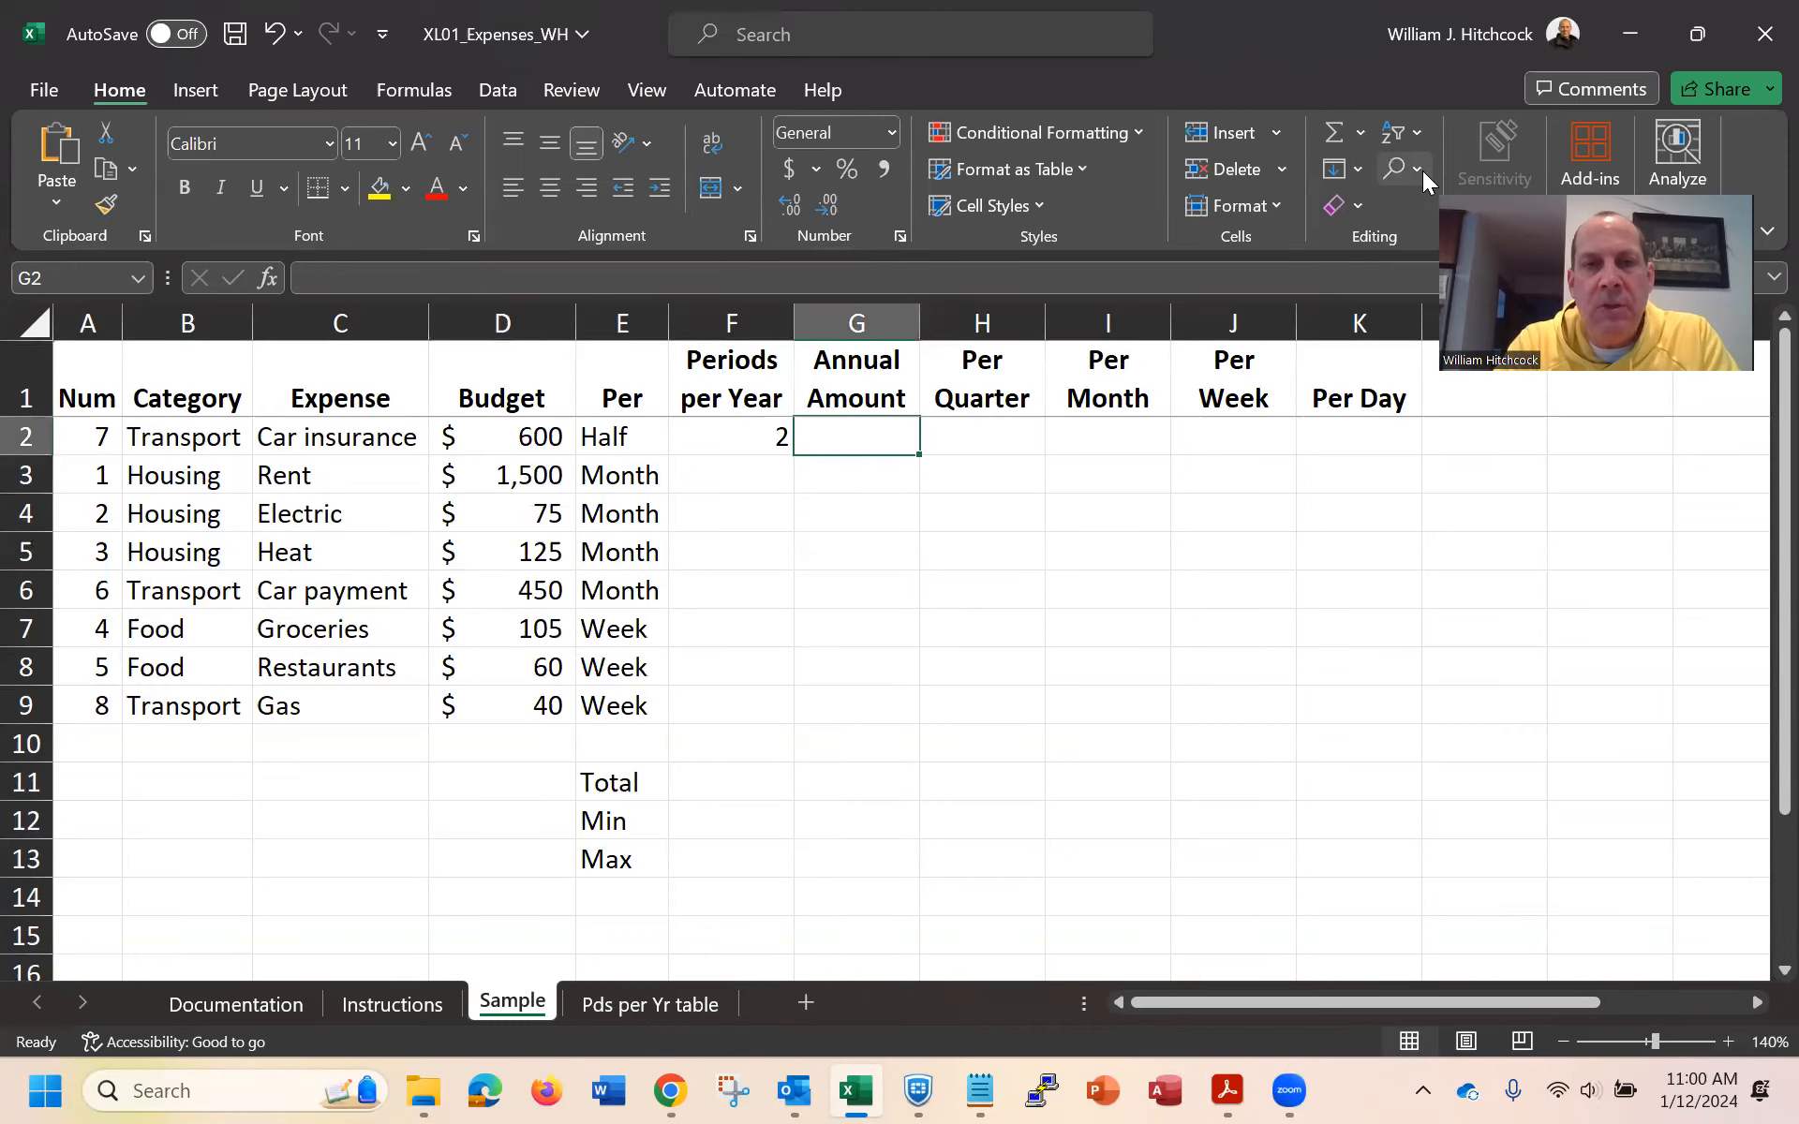
Calculate the Car insurance record's Annual Amount in G2 with the formula =D2*F2
text(=)
key(Left)
key(Left)
key(Left)
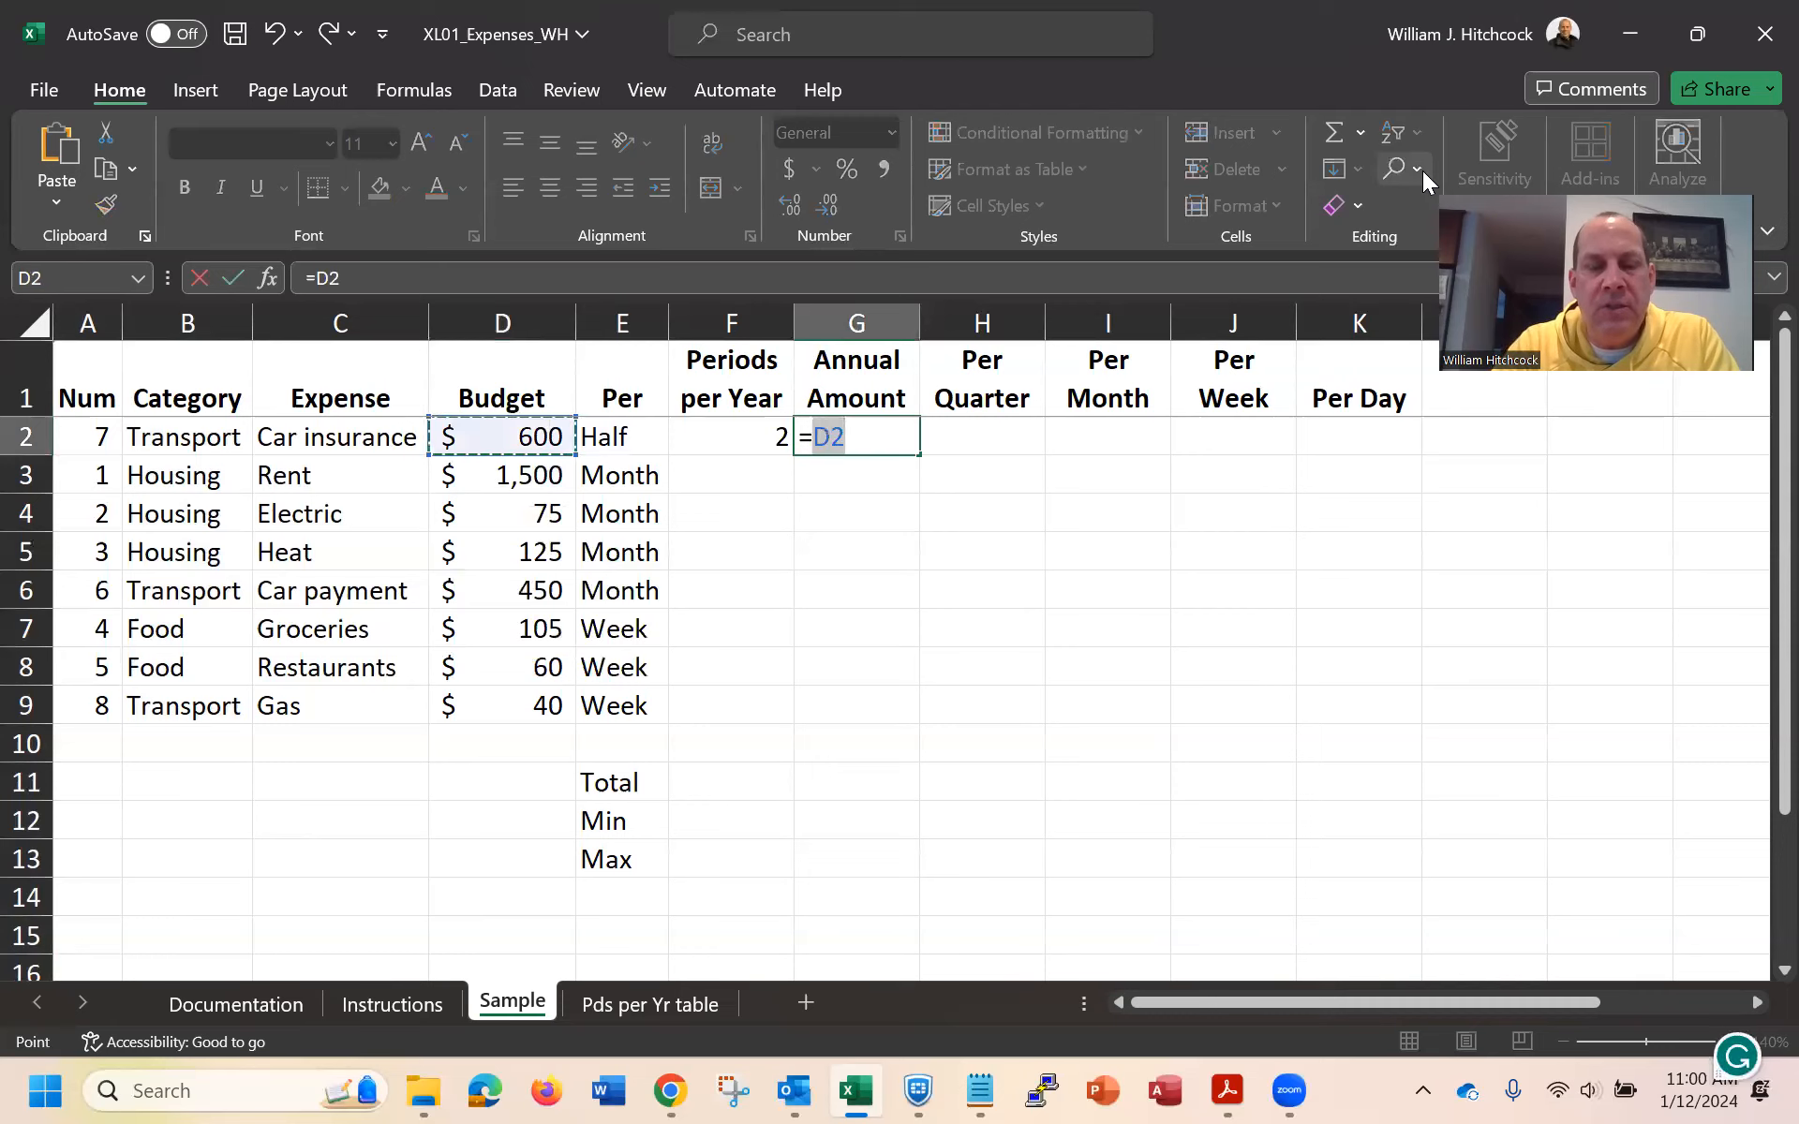
text(*)
key(Left)
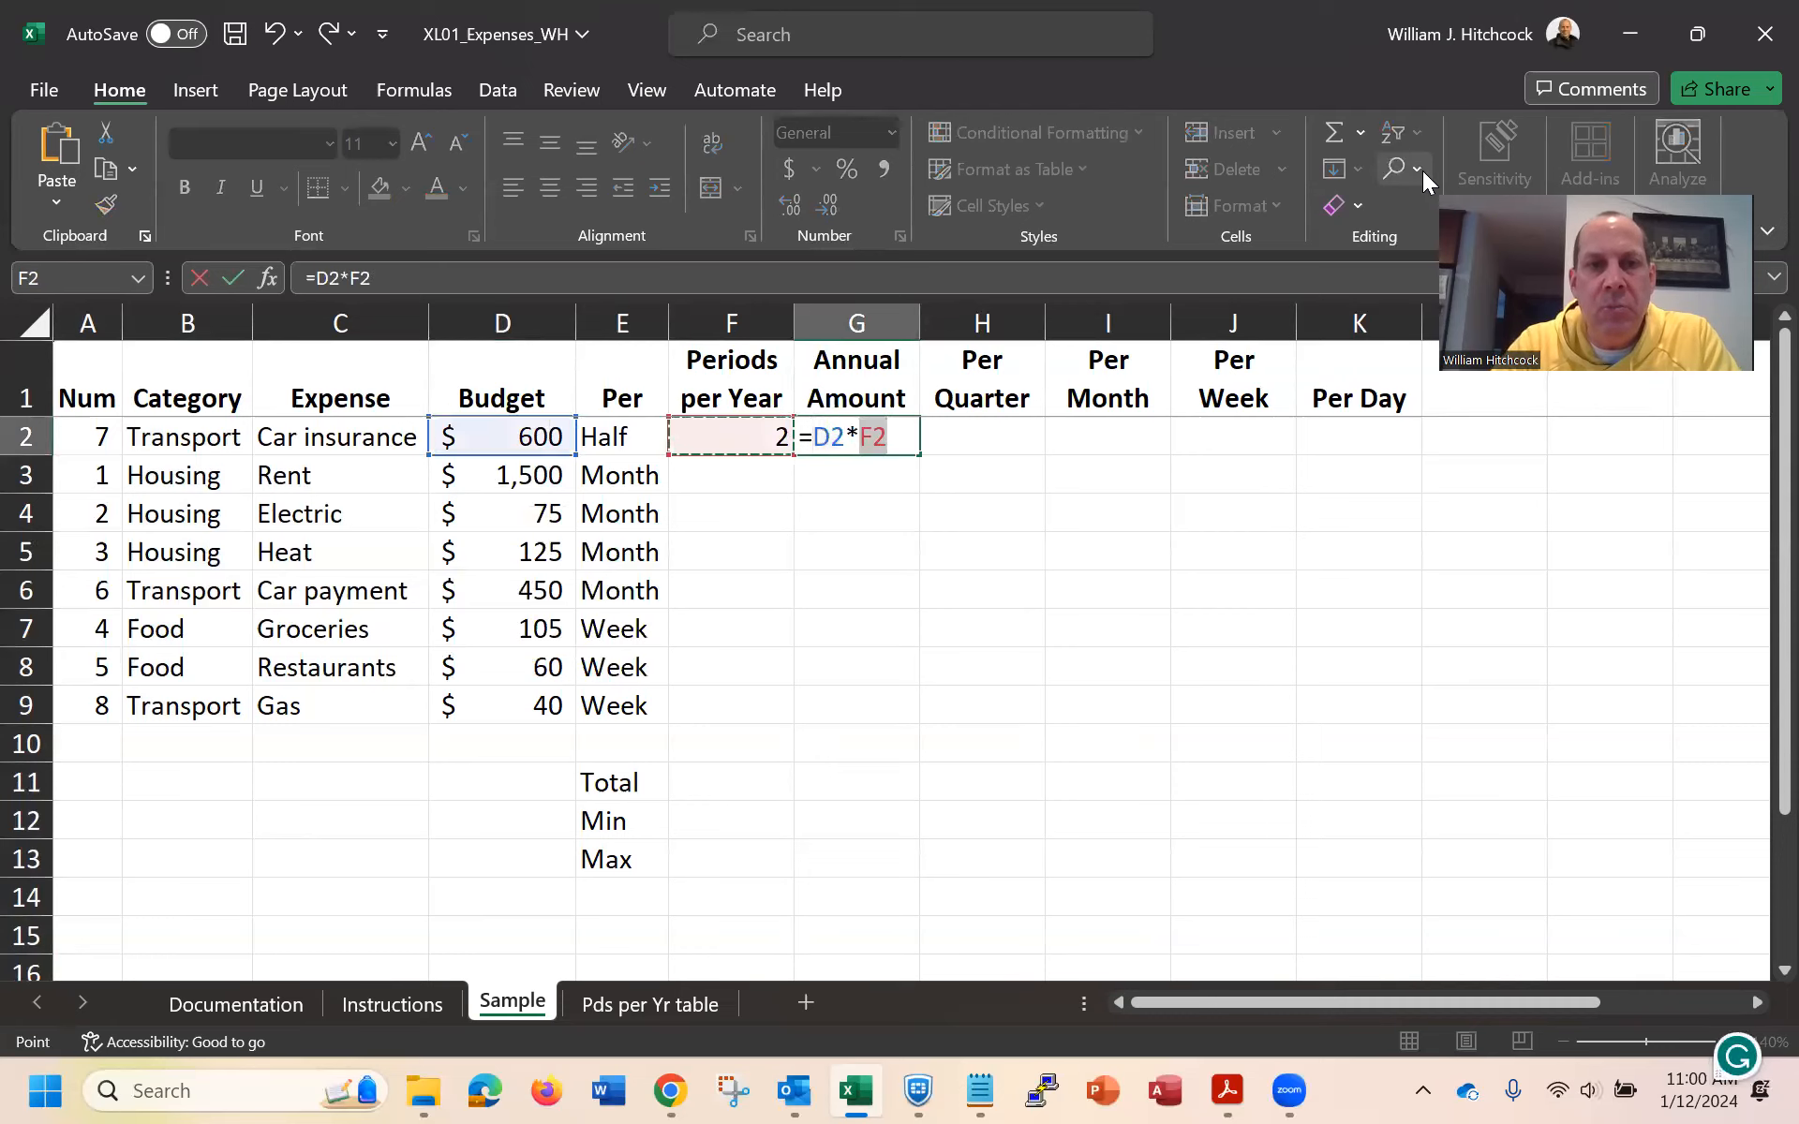
key(Return)
key(Up)
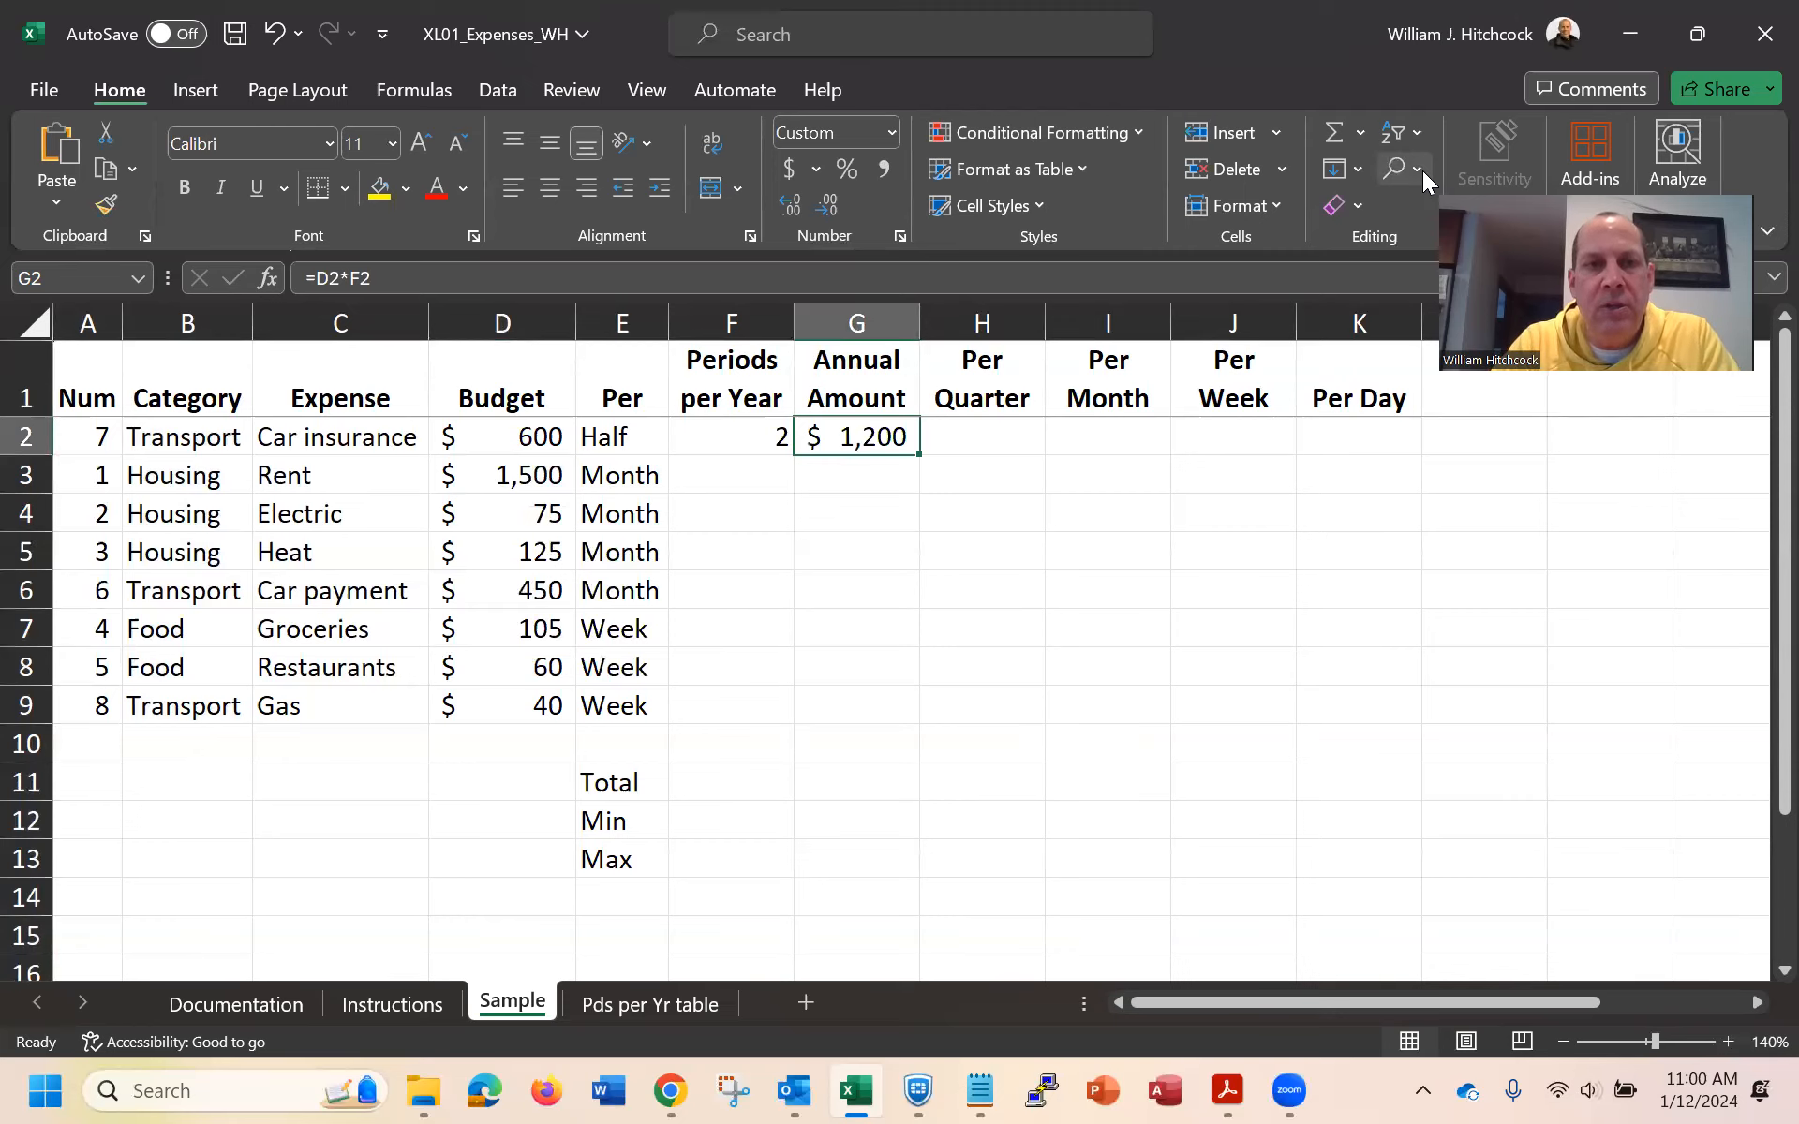
Enter 12 as the Periods per Year in F3 and copy it through F6 for the monthly expenses
key(Down)
key(Left)
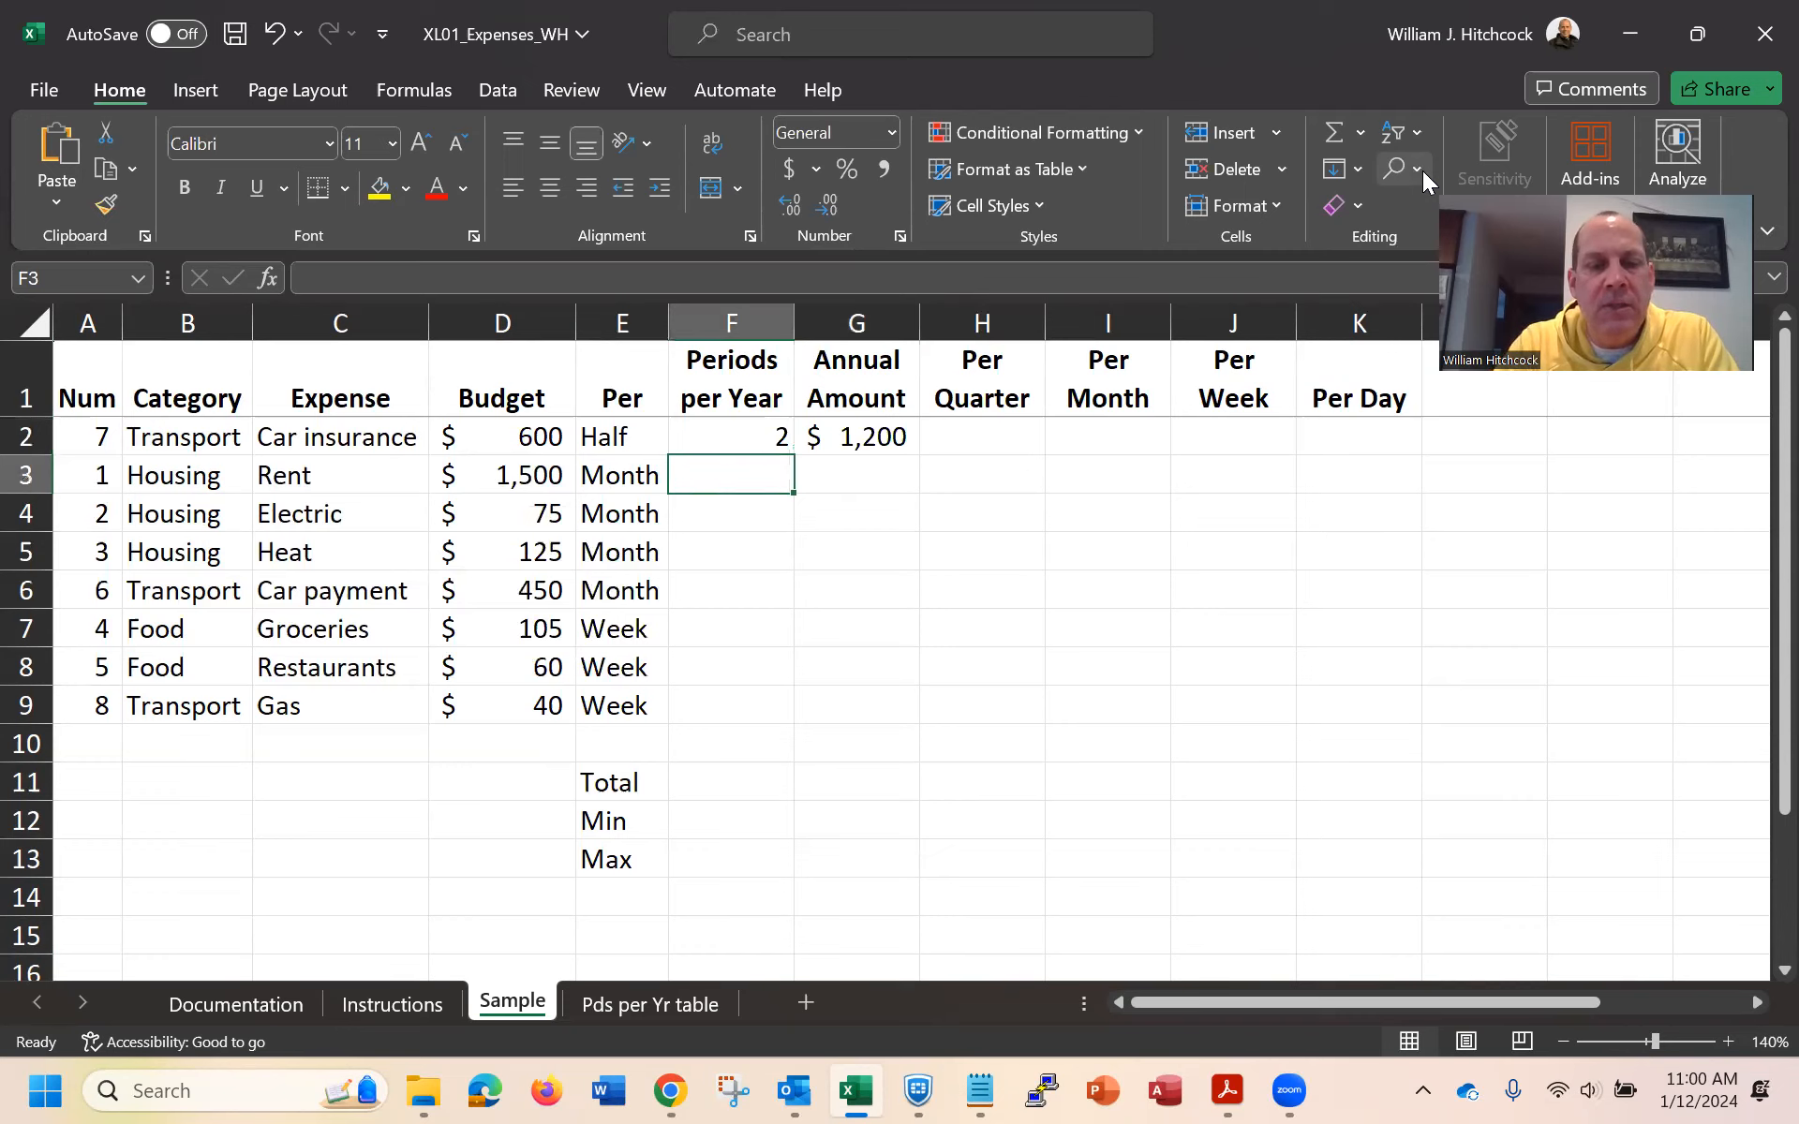
text(12)
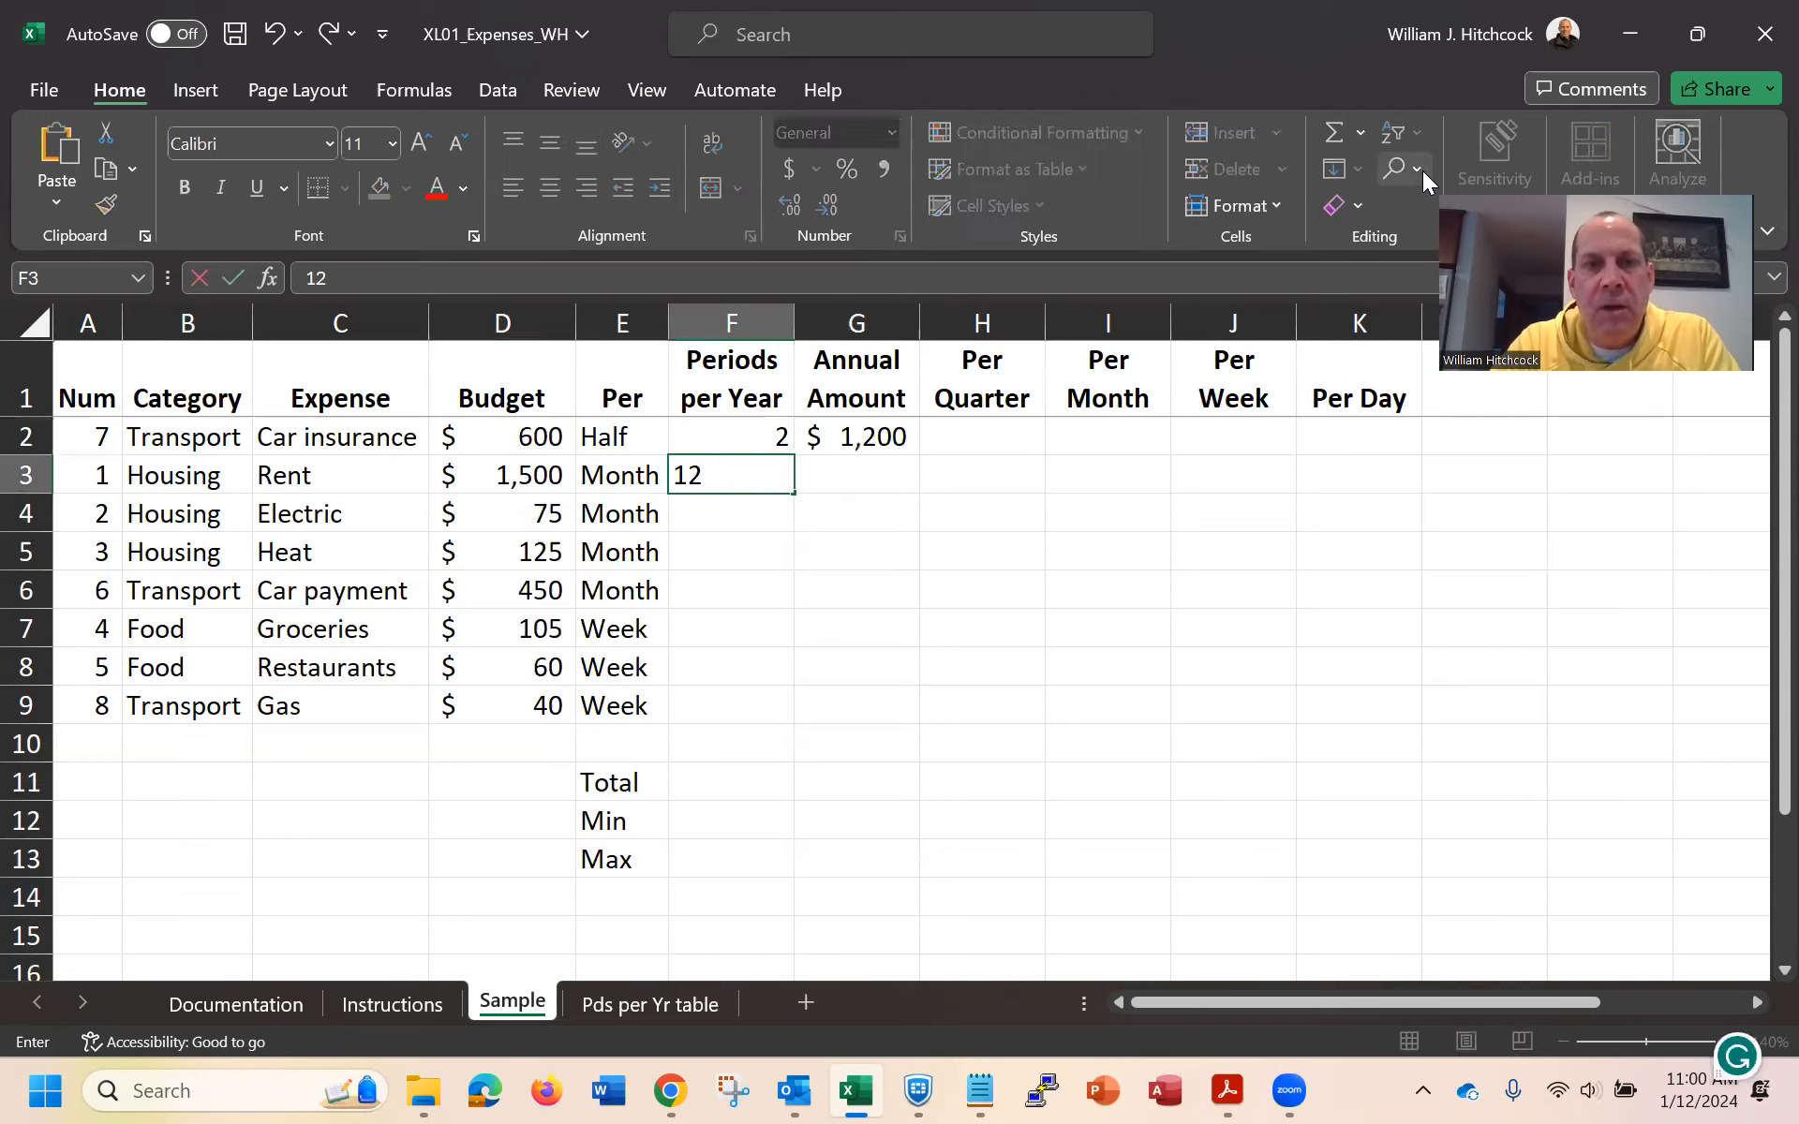
key(Return)
key(Up)
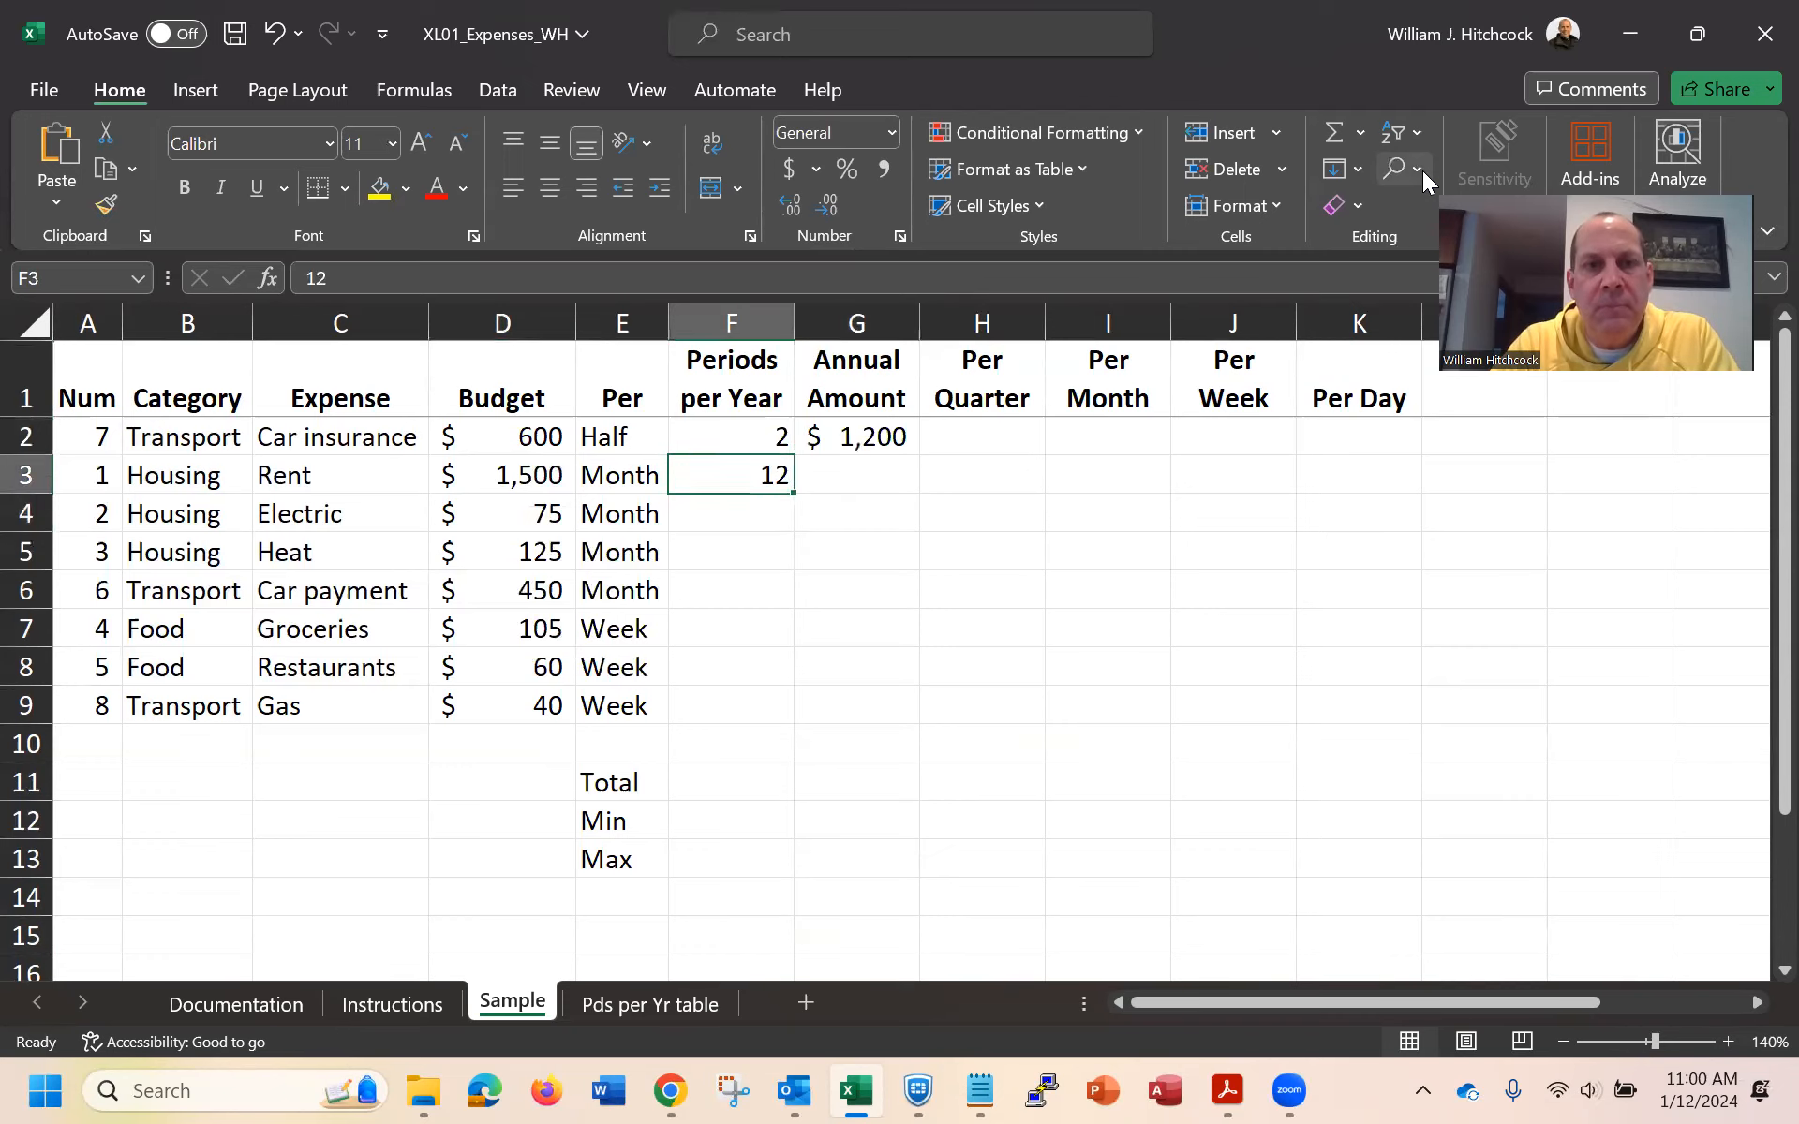
key(ctrl+c)
key(shift+Down)
key(shift+Down)
key(shift+Down)
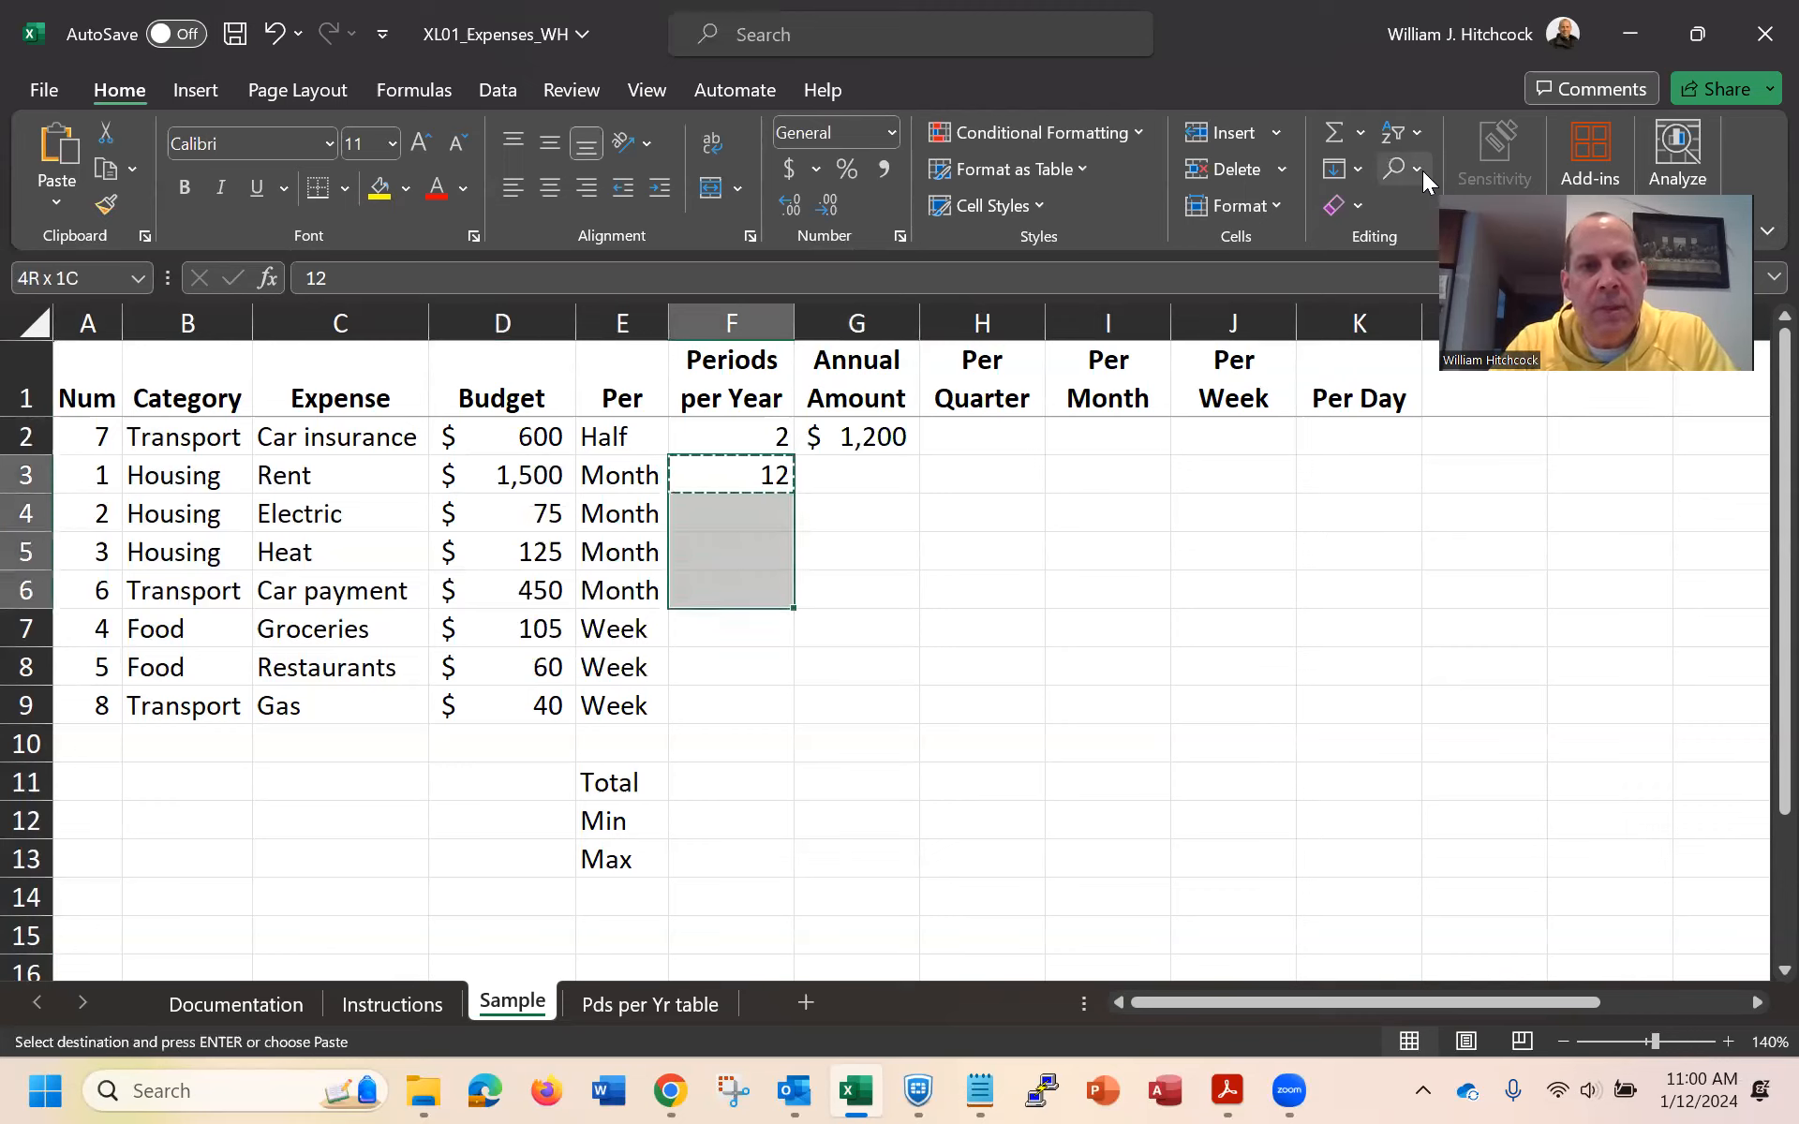
key(Return)
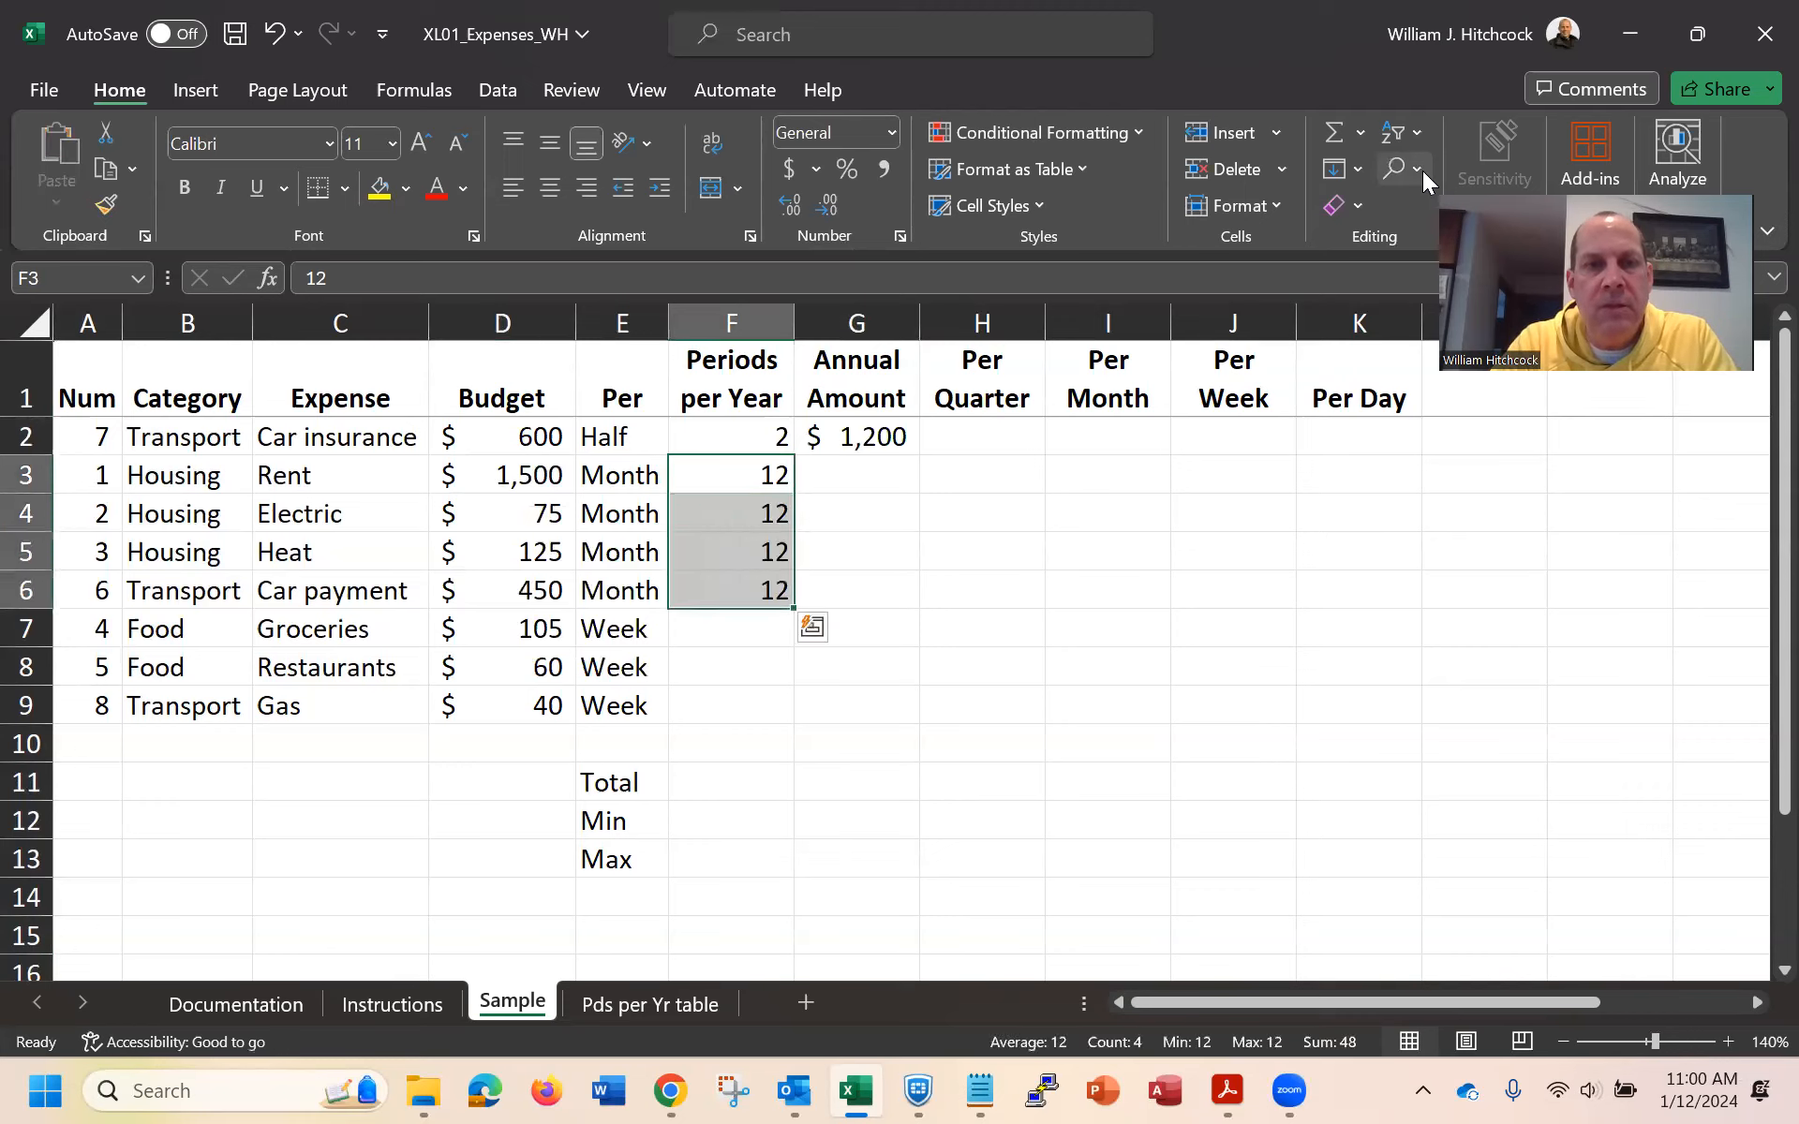
Enter 52 as the Periods per Year in F7 and copy it through F9 for the weekly expenses
key(Down)
key(Down)
key(Down)
key(Down)
key(Down)
key(Up)
text(5)
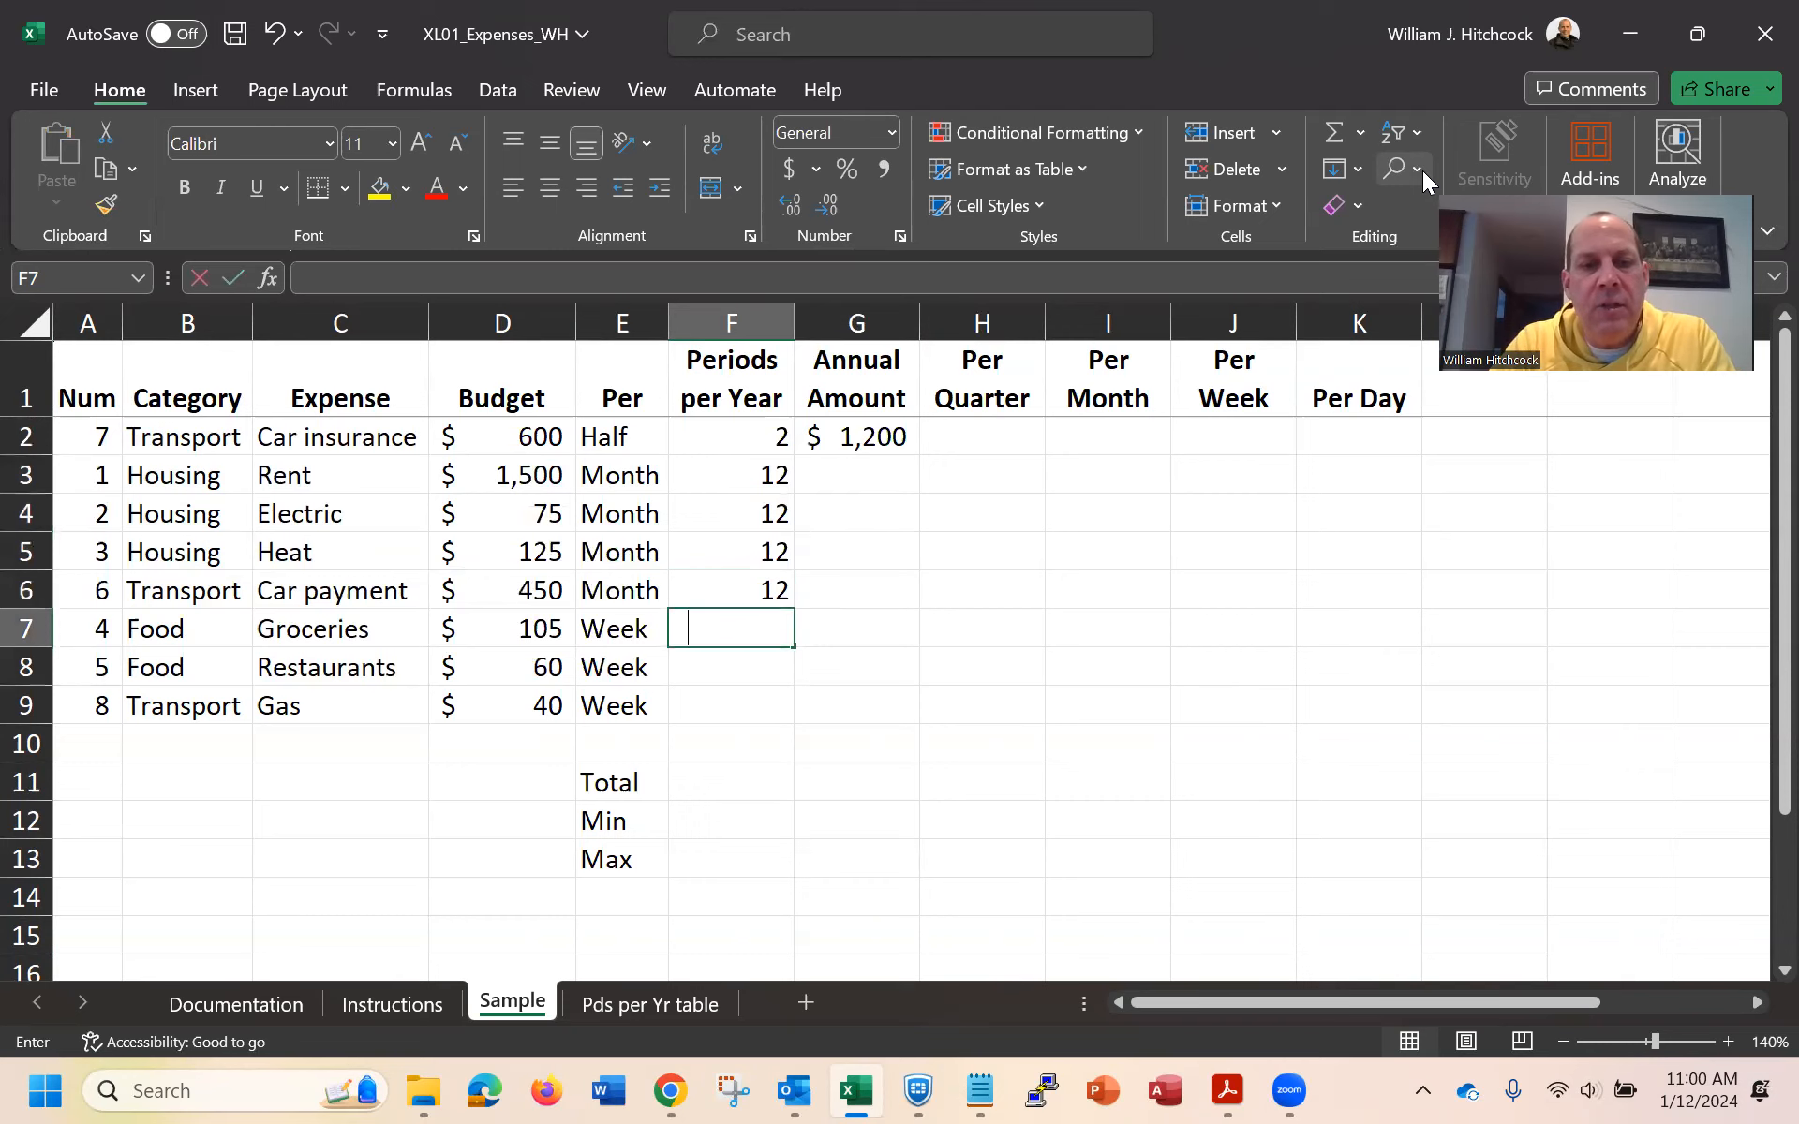
text(52)
key(ctrl+Return)
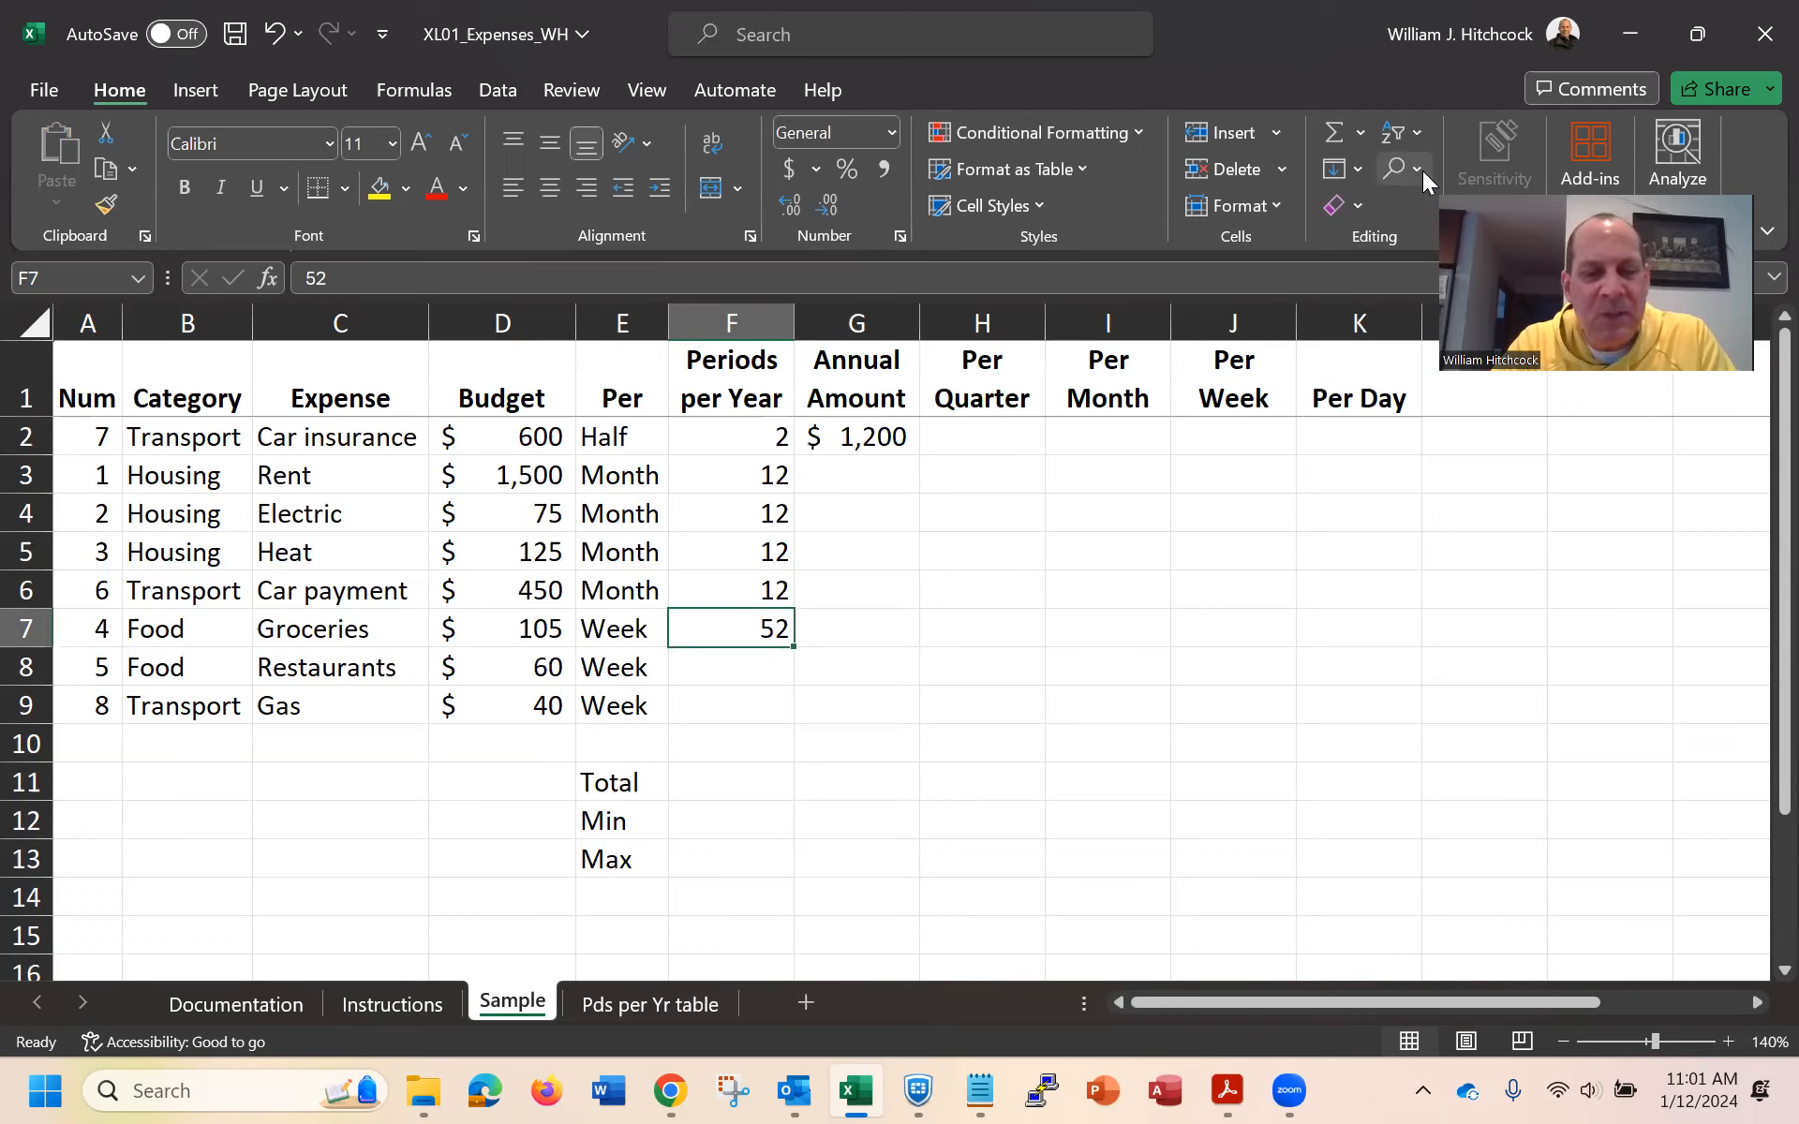
key(ctrl+c)
key(shift+Down)
key(shift+Down)
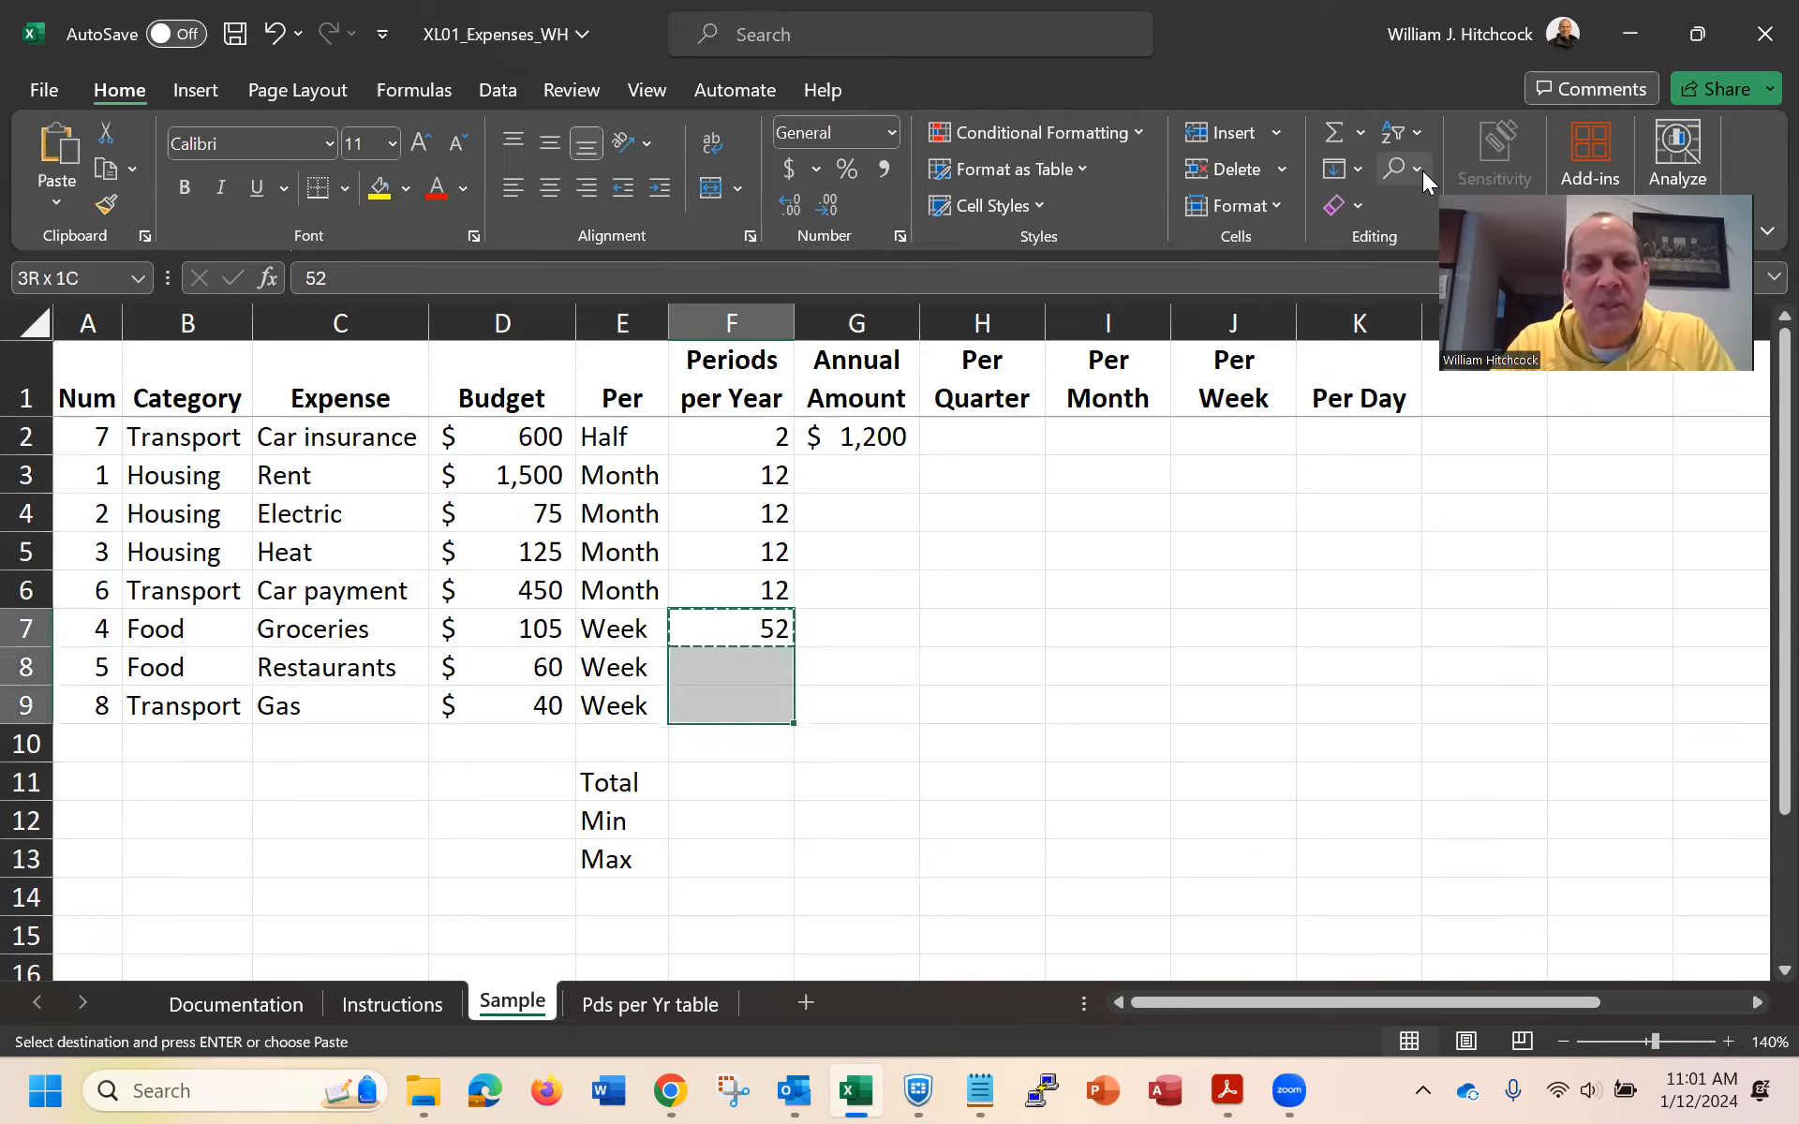
key(Return)
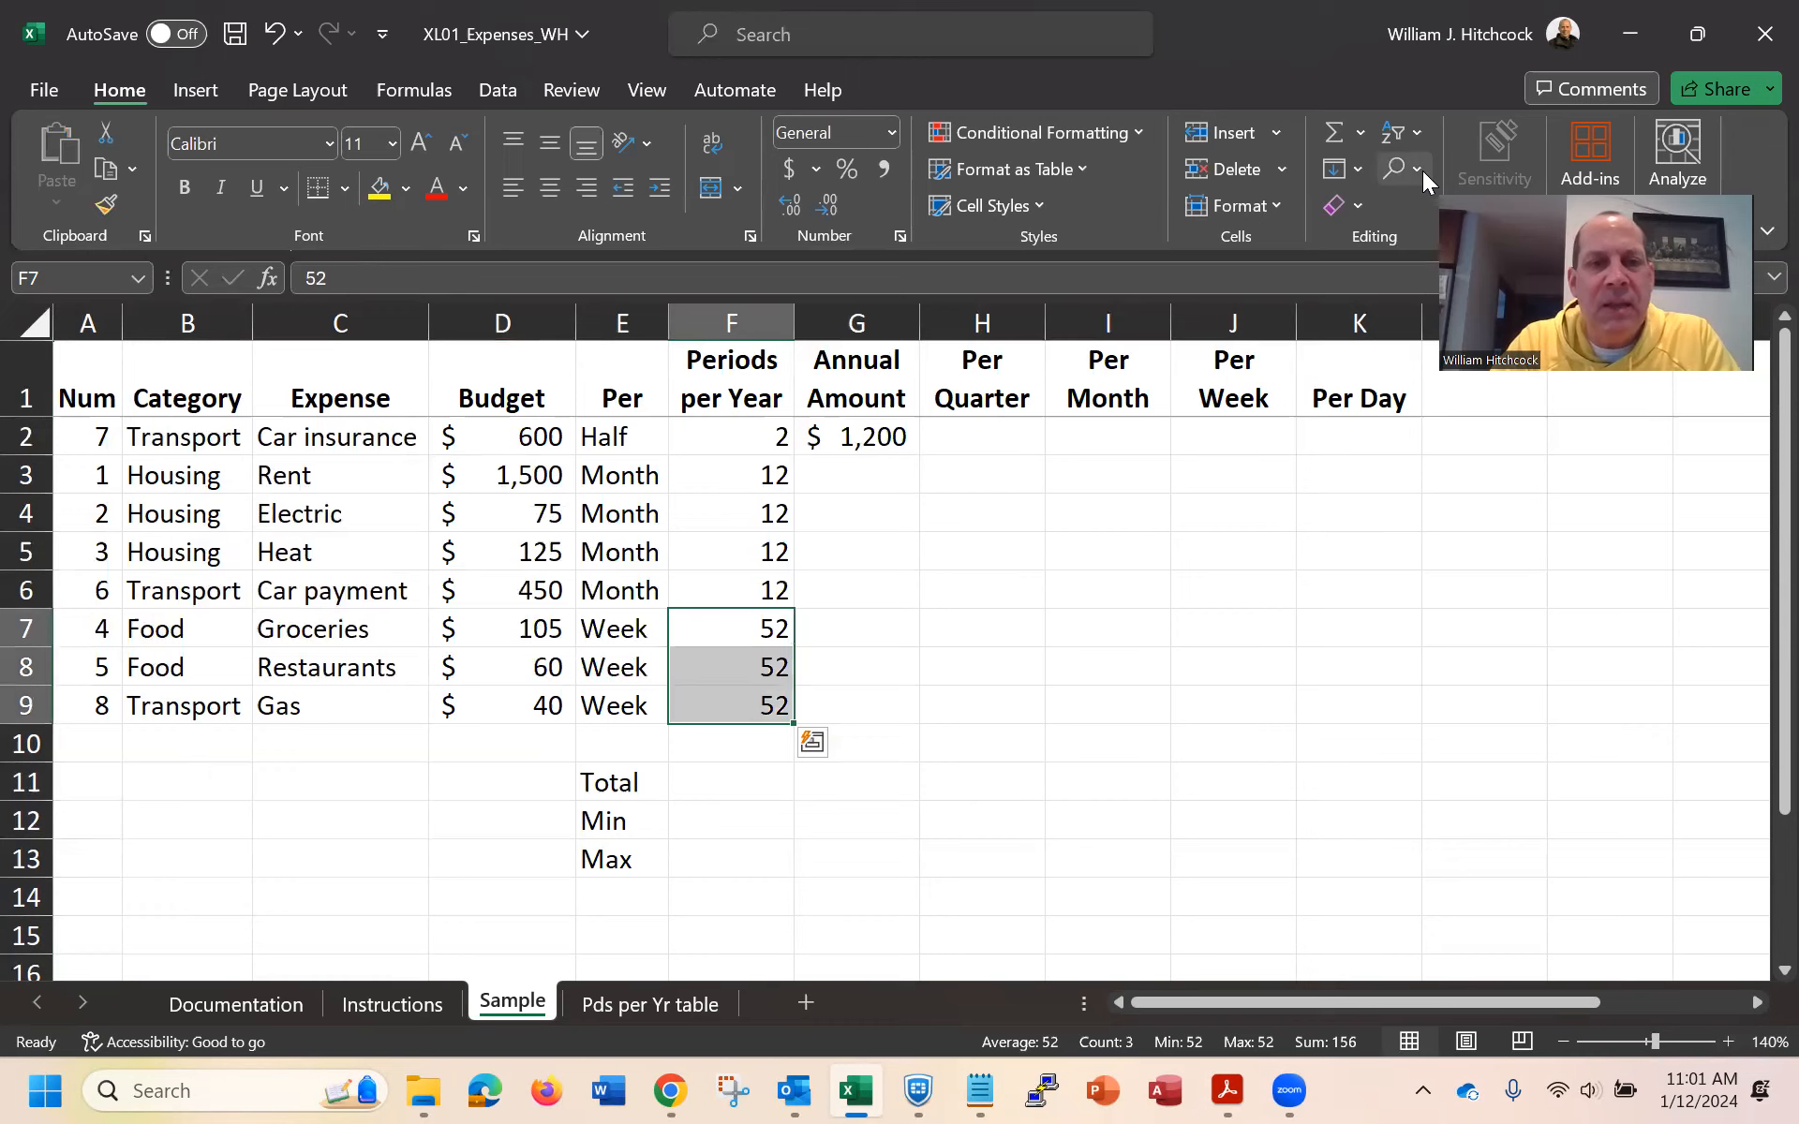
Try filling the Annual Amount formula from G2 down through G9, and undo the fill
key(Right)
key(Up)
key(Up)
key(Up)
key(Up)
key(Up)
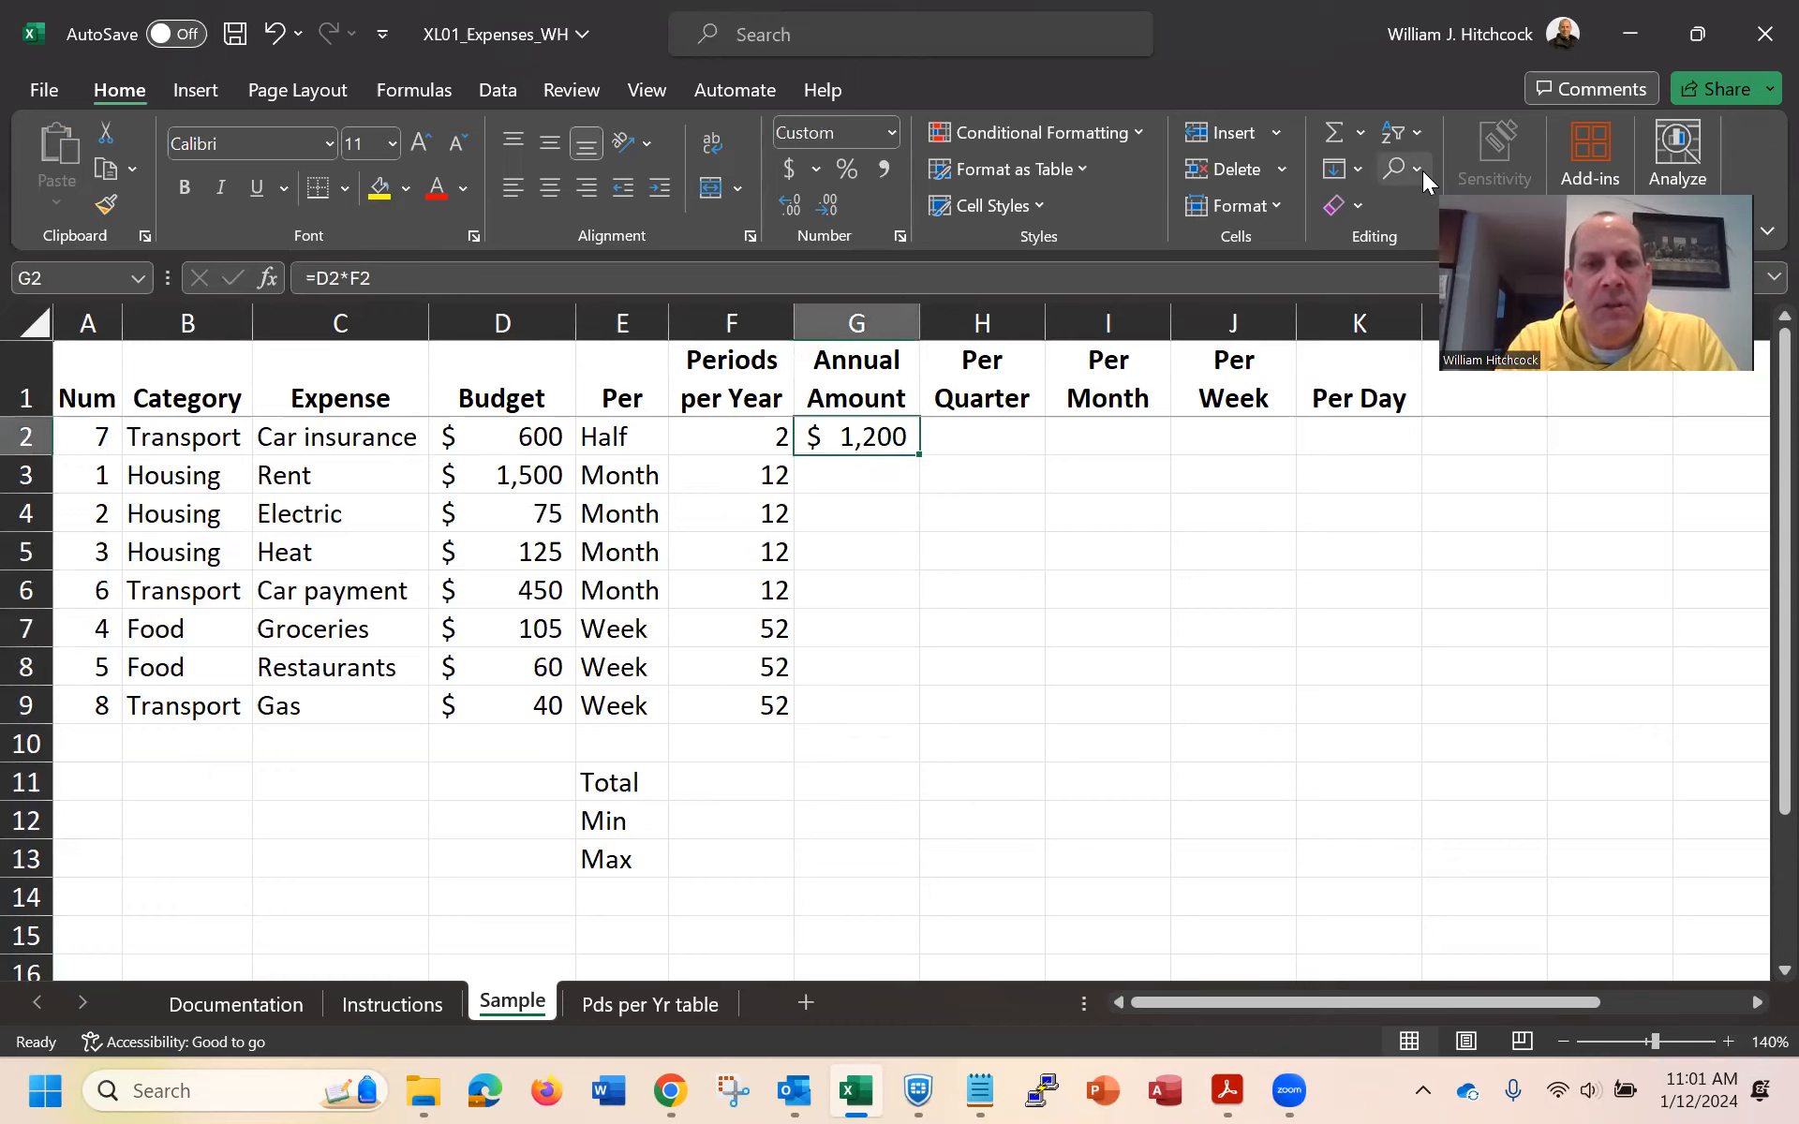
double_click(921, 458)
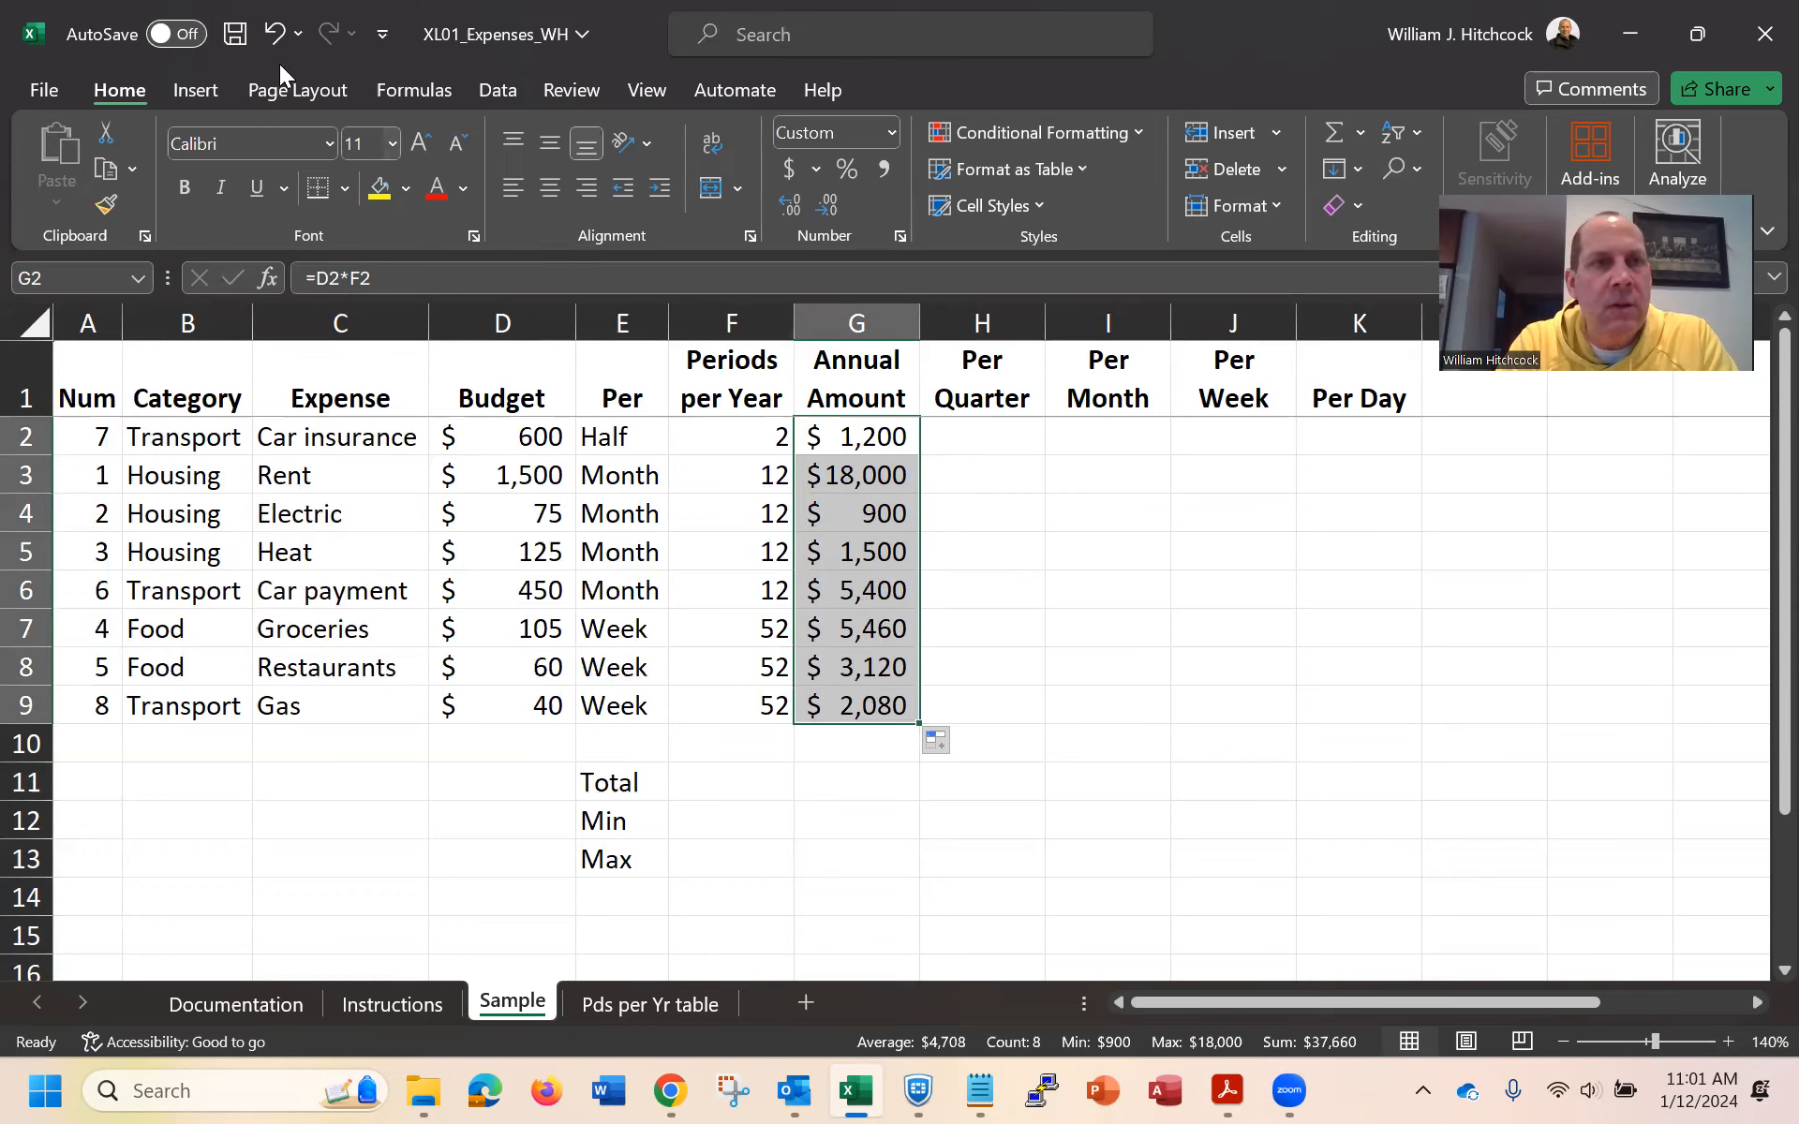
click(274, 34)
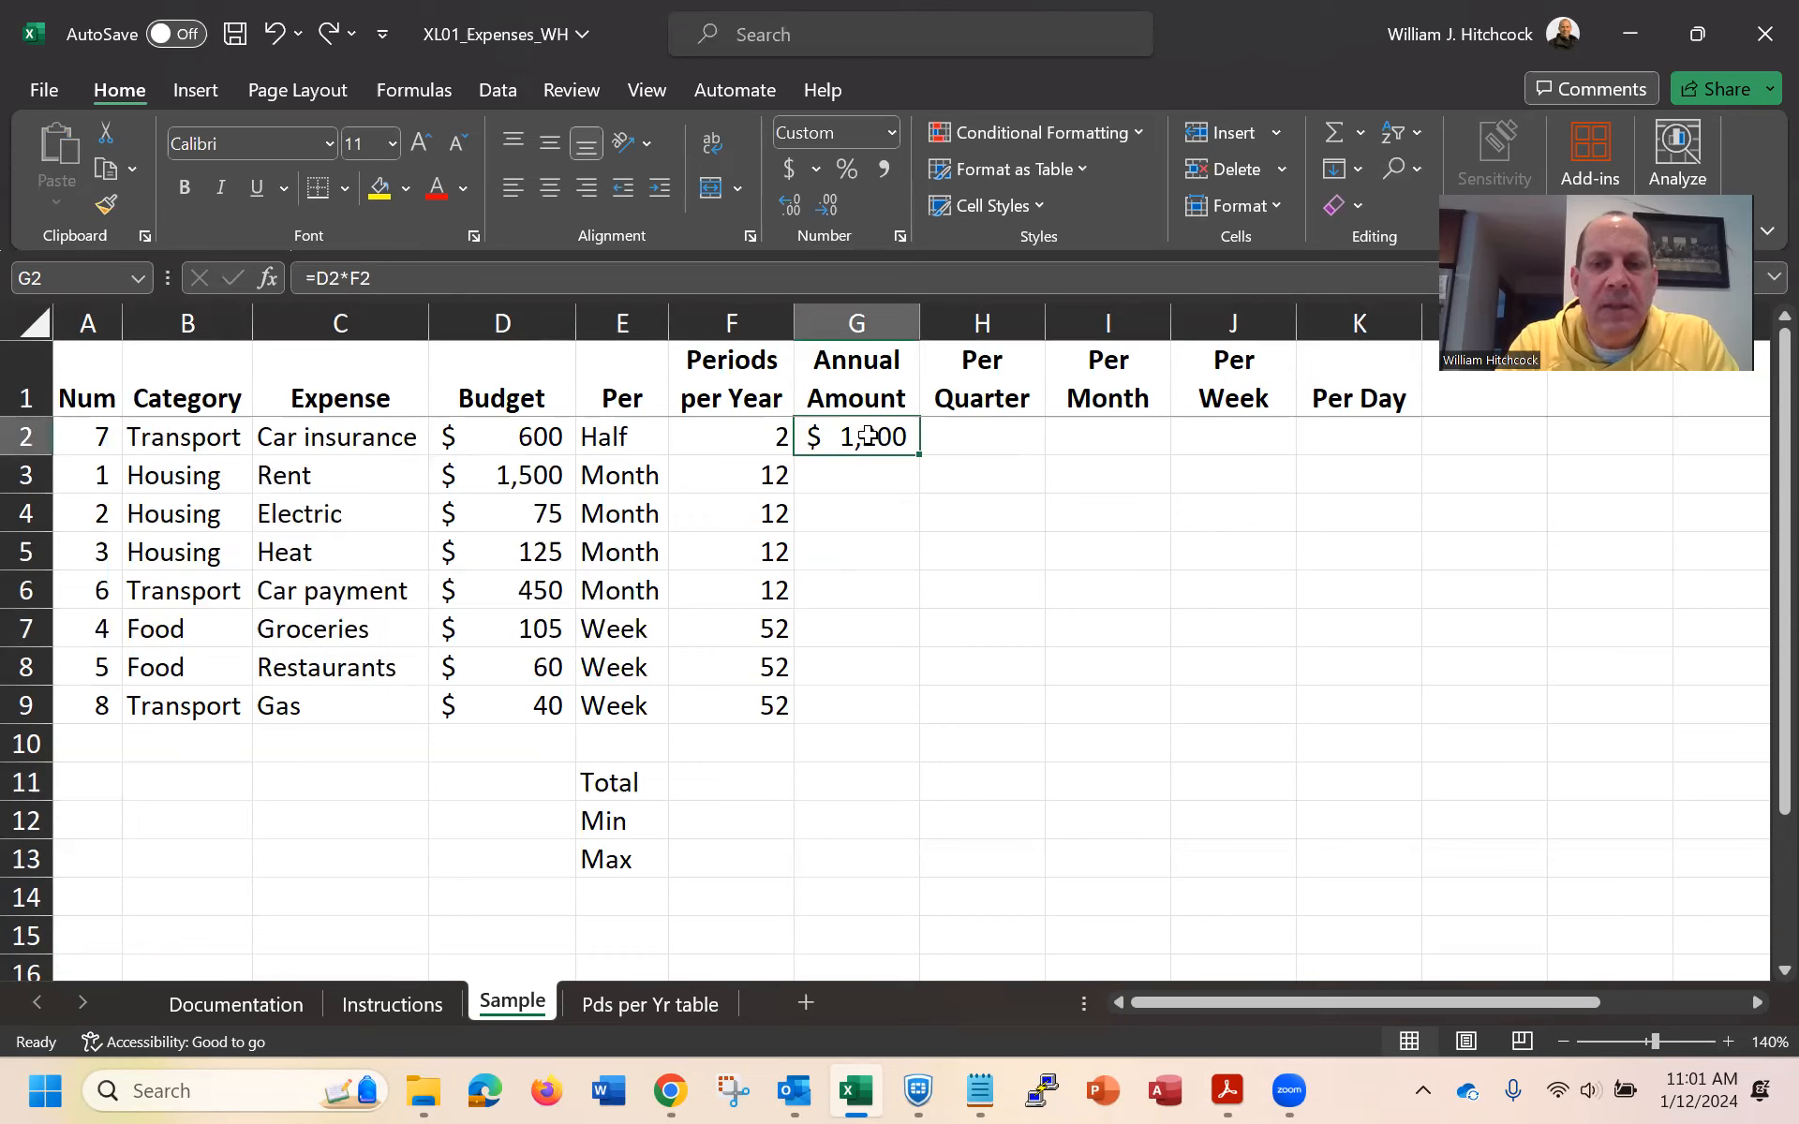
Re-enter the Car insurance record's Annual Amount formula in G2 as =D2*F2
text(=)
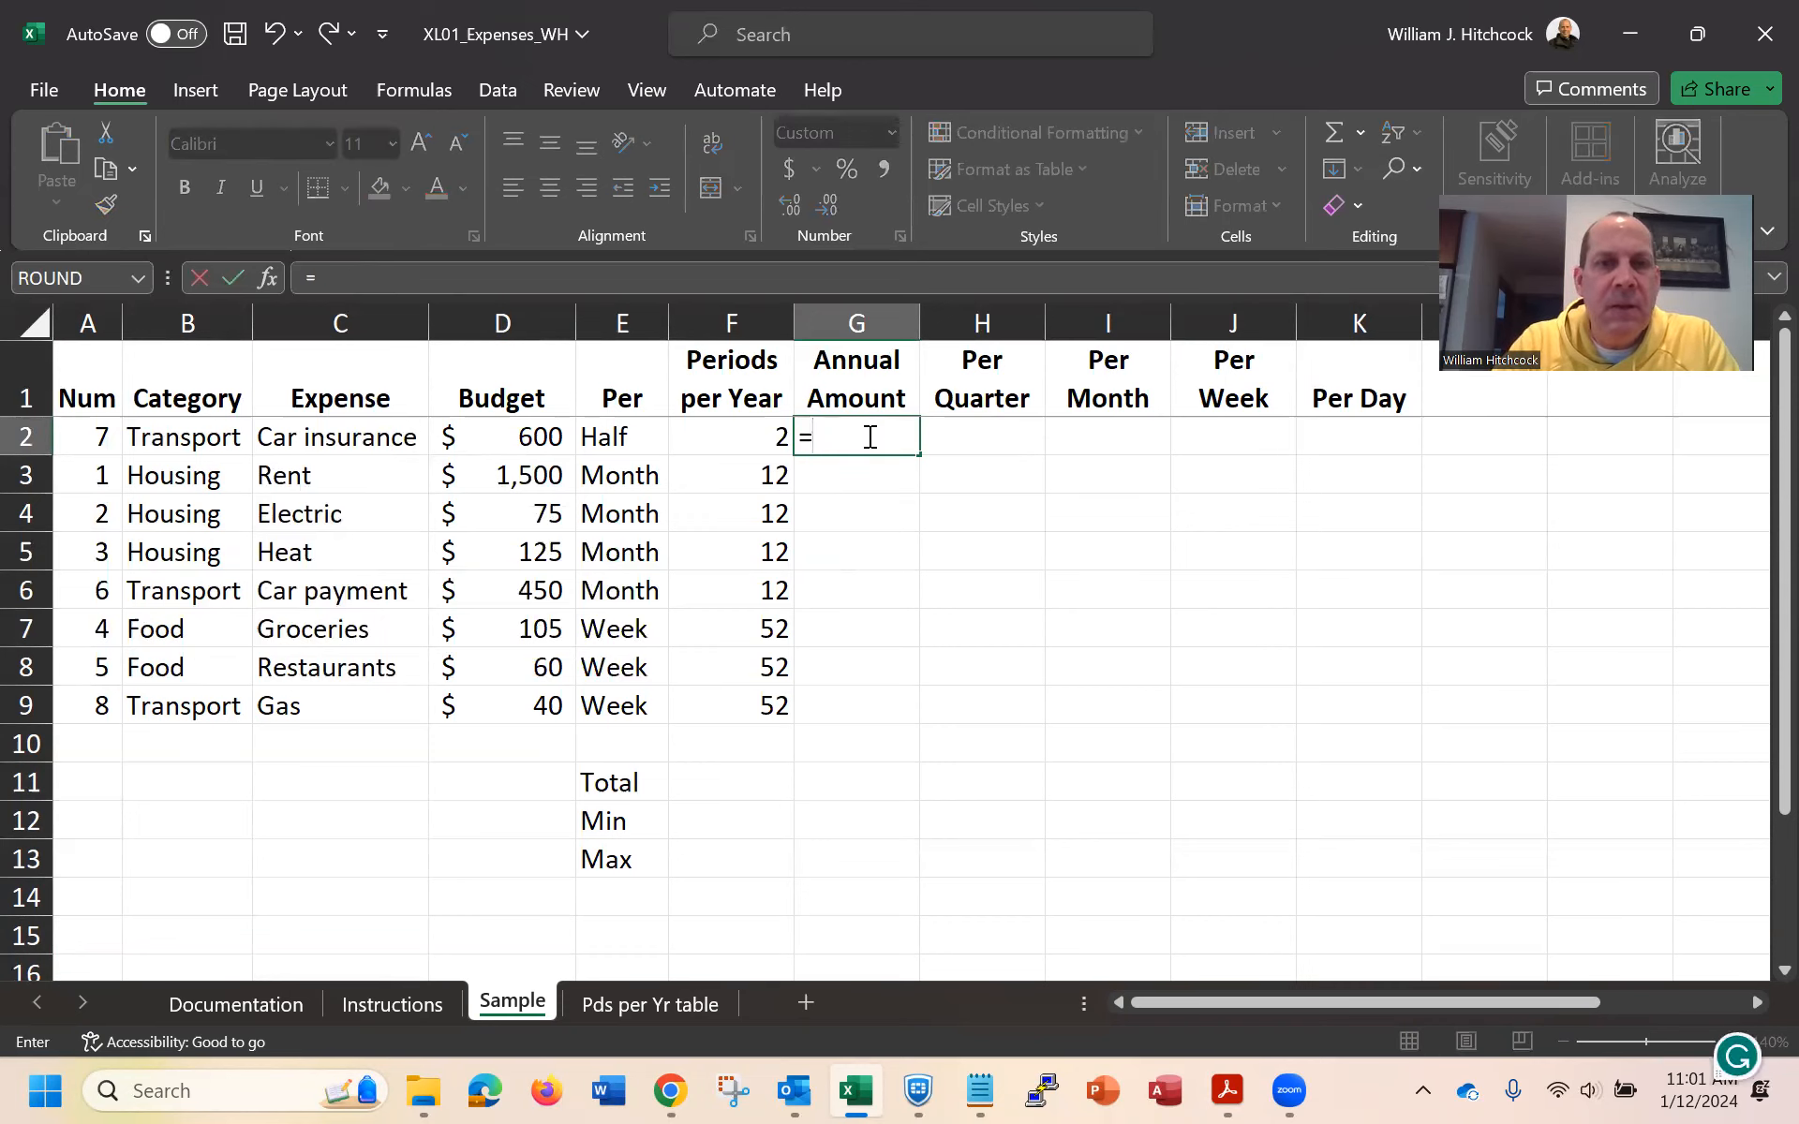
key(Left)
key(Left)
key(Left)
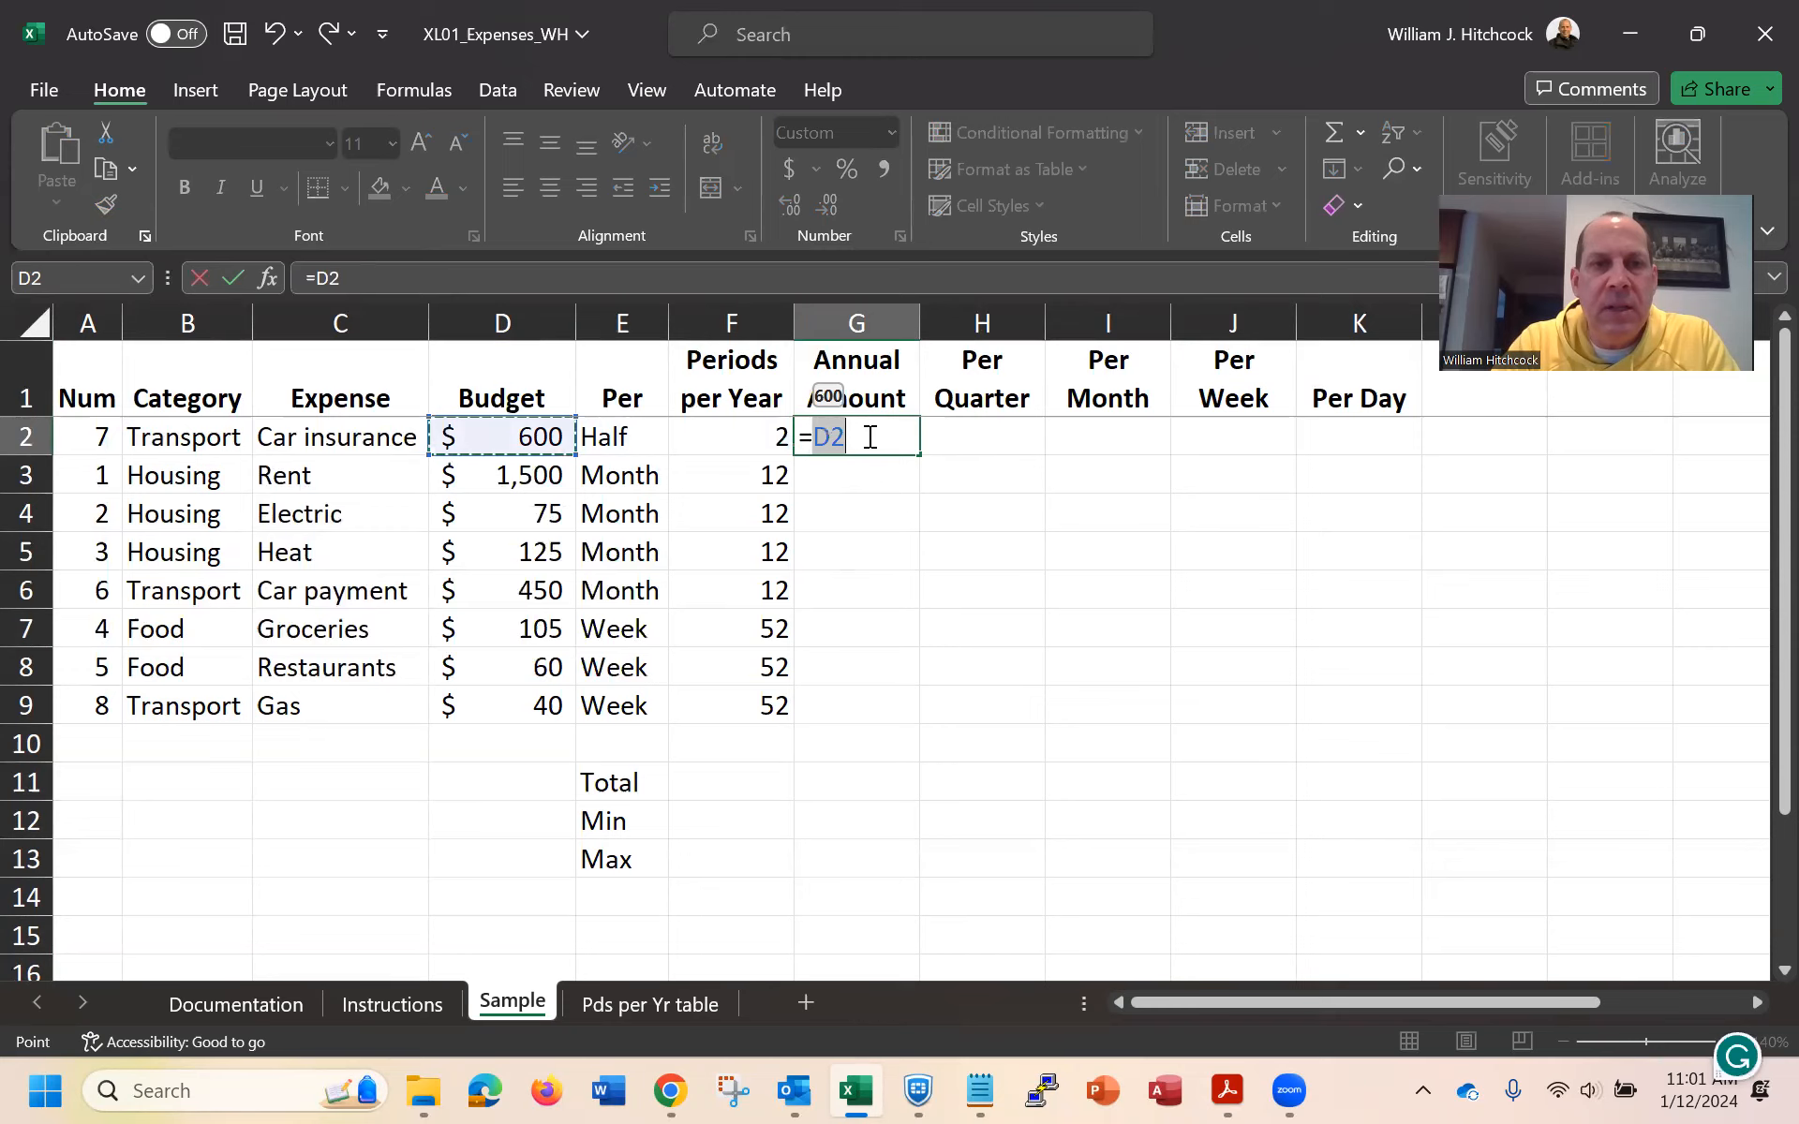
text(*)
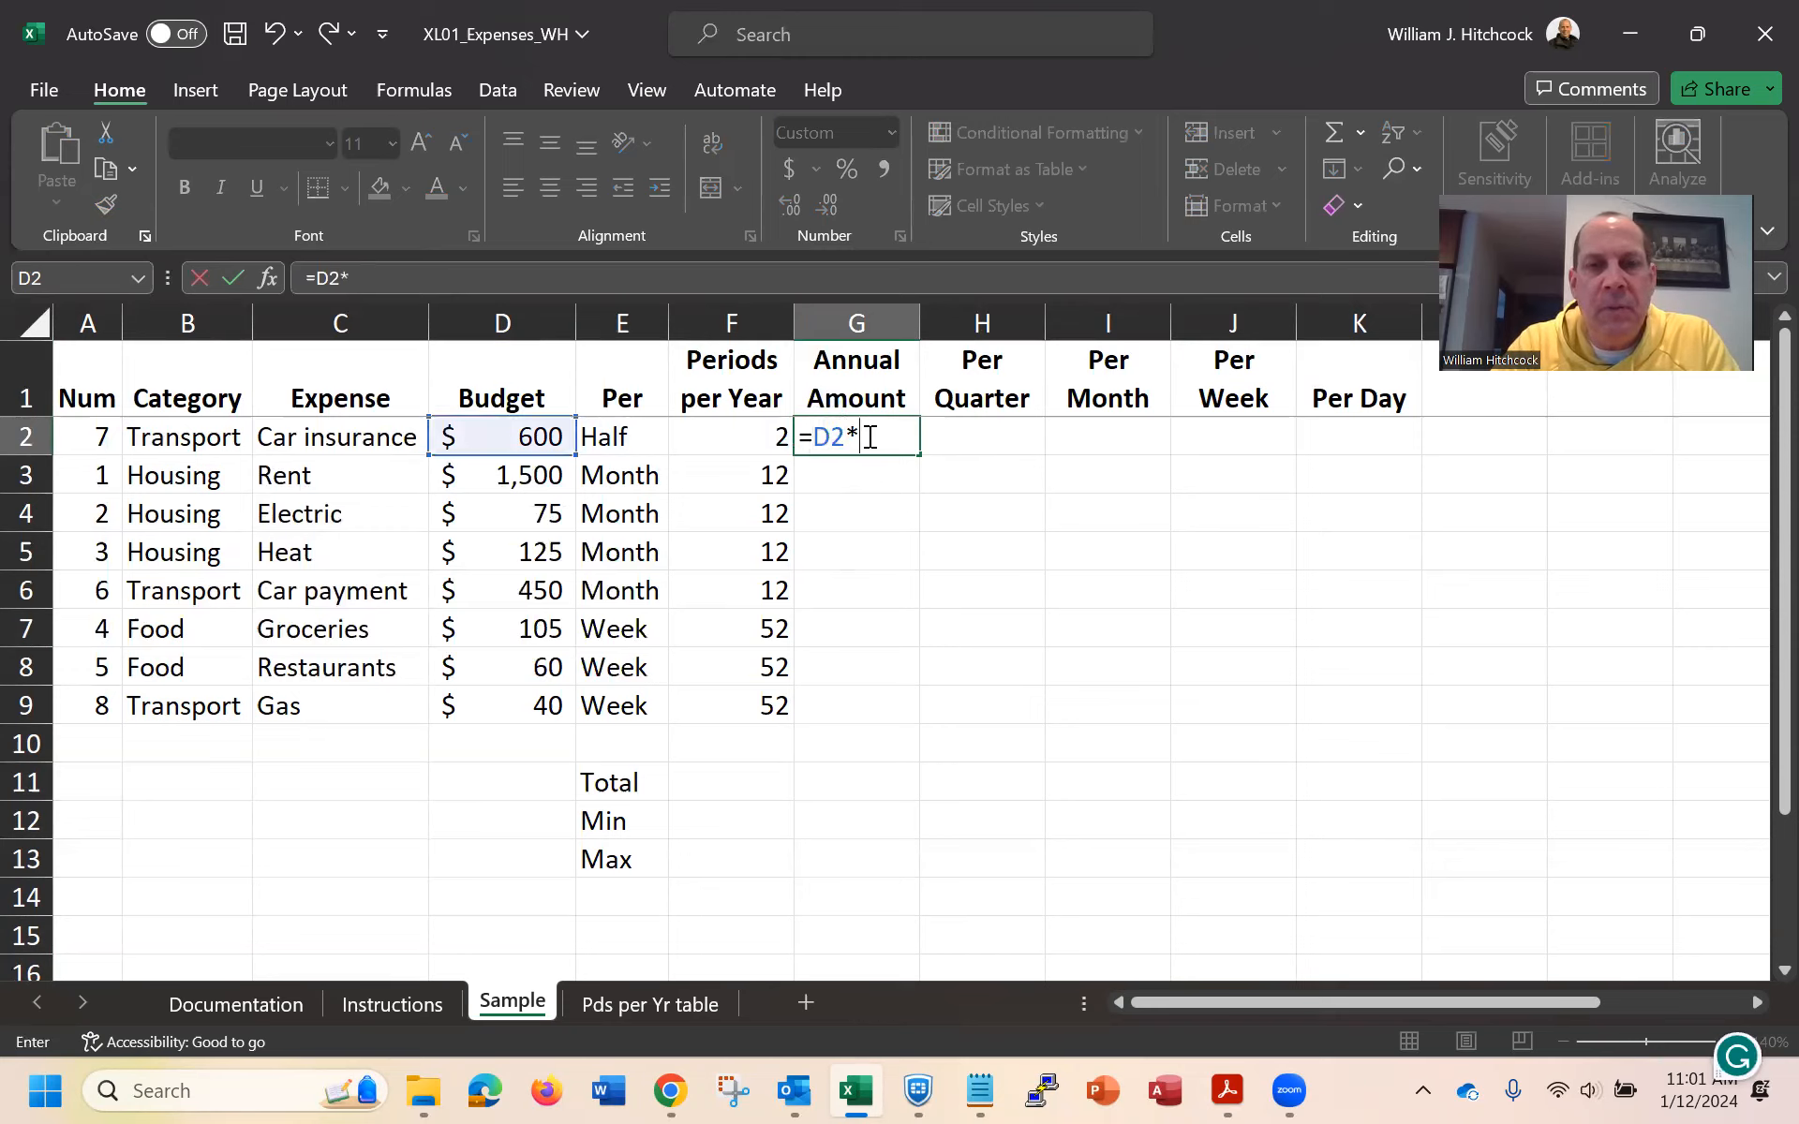
key(Left)
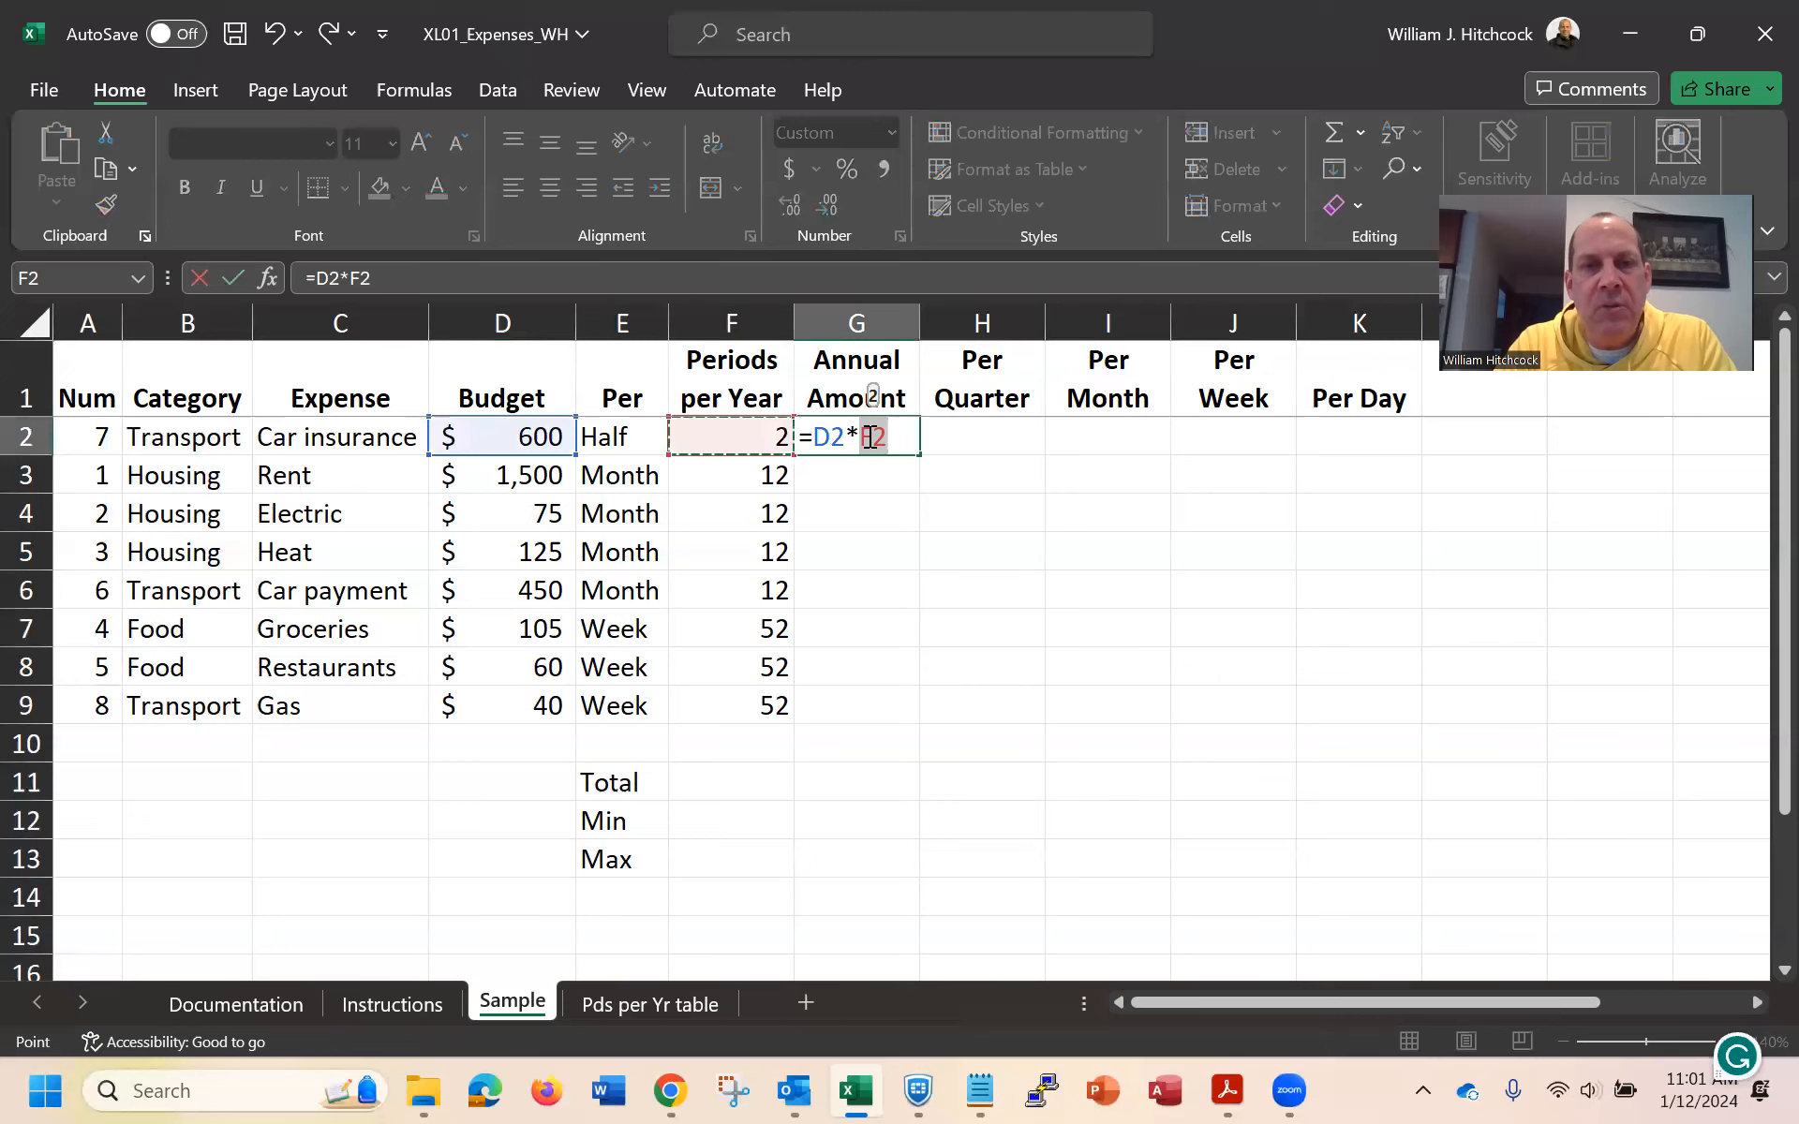
key(Return)
Try copying G2 and pasting its formula over G2:G9, and undo the paste
click(869, 436)
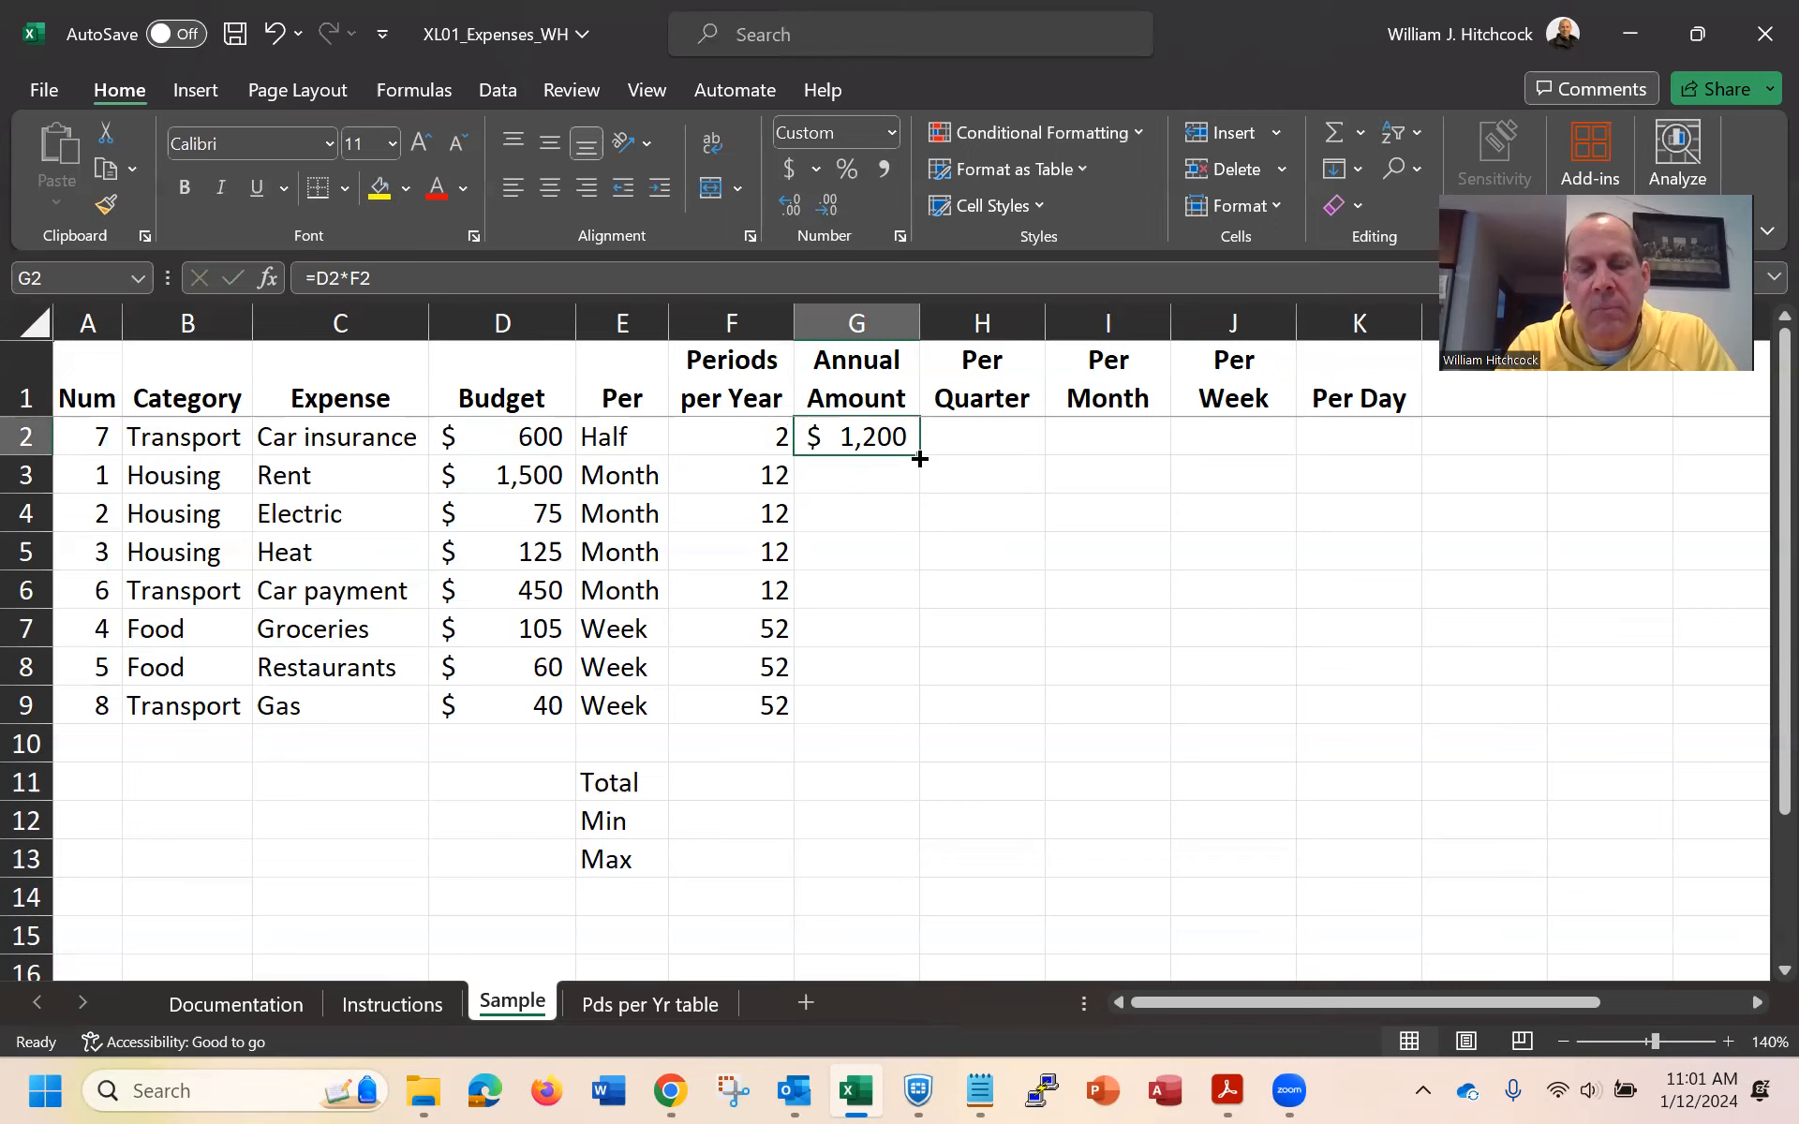
key(ctrl+c)
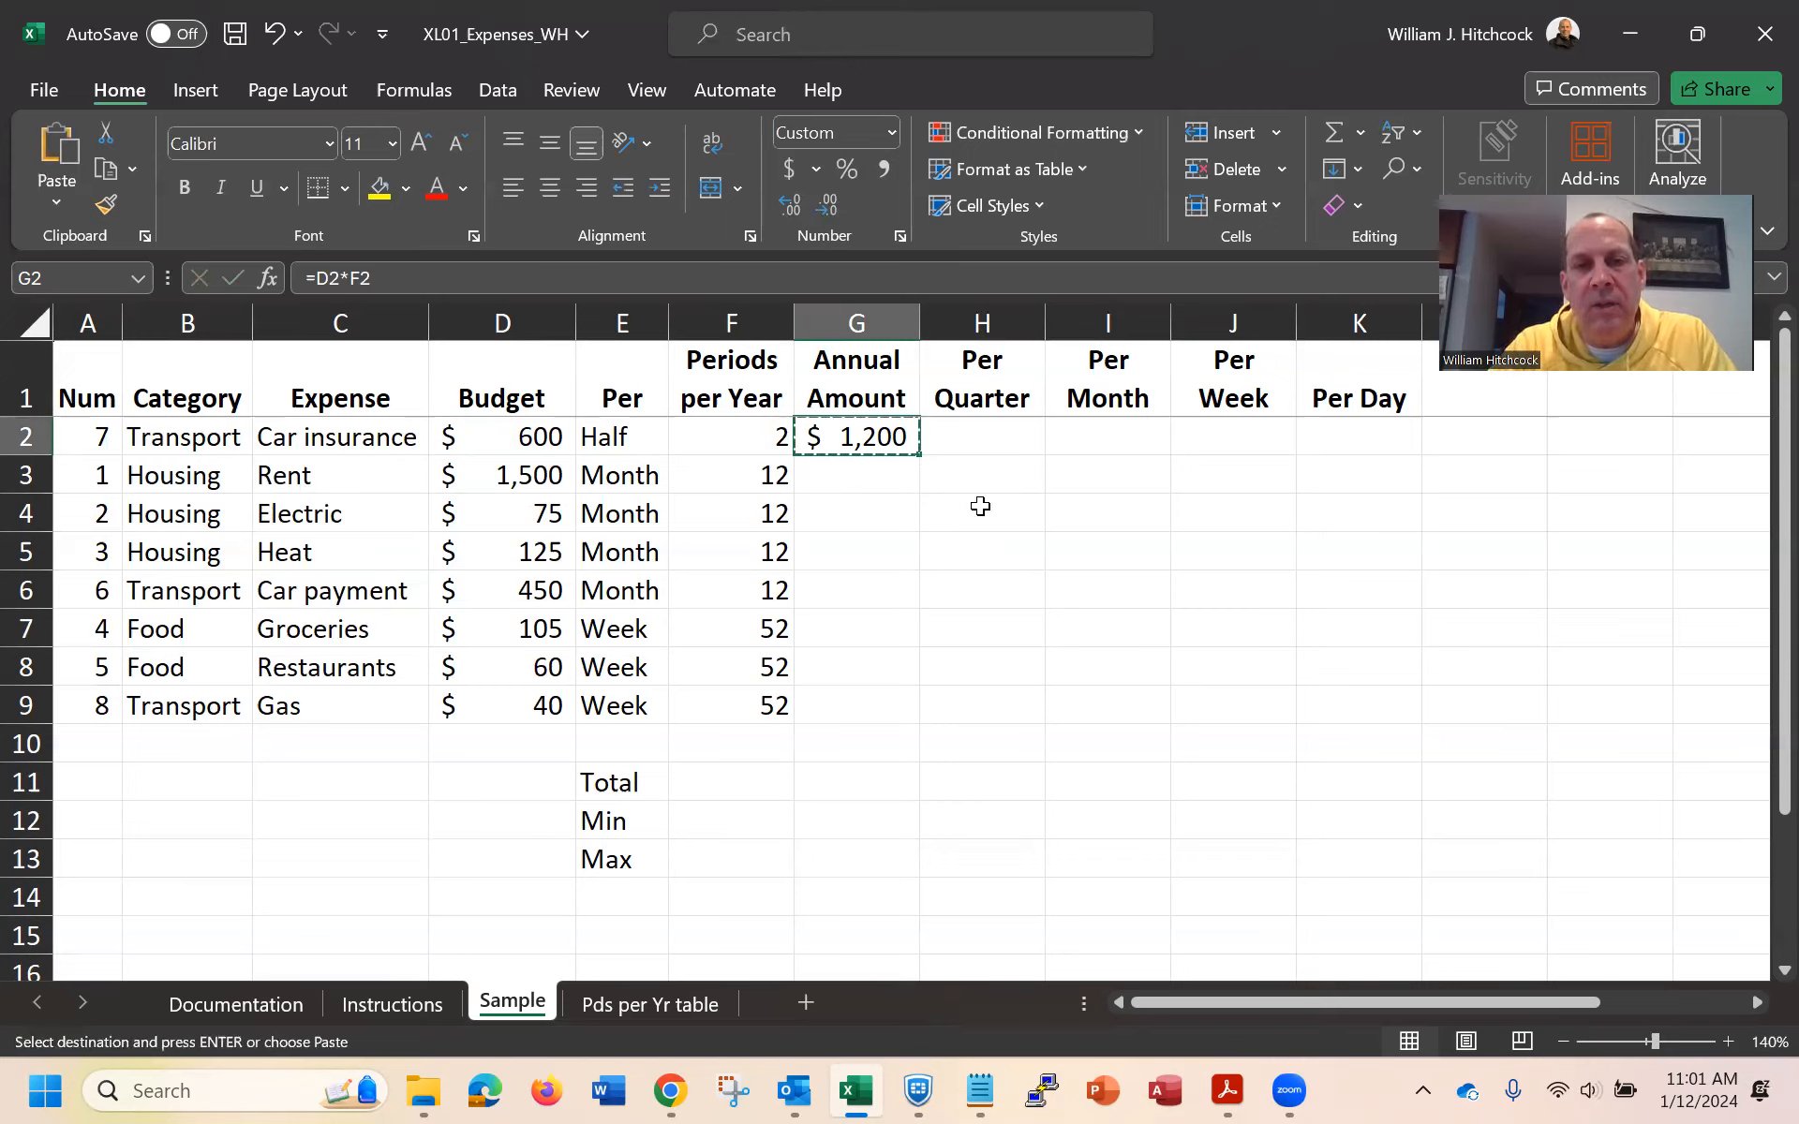
key(shift+Down)
key(shift+Down)
key(shift+Down)
key(shift+Down)
key(shift+Down)
key(shift+Down)
key(shift+Down)
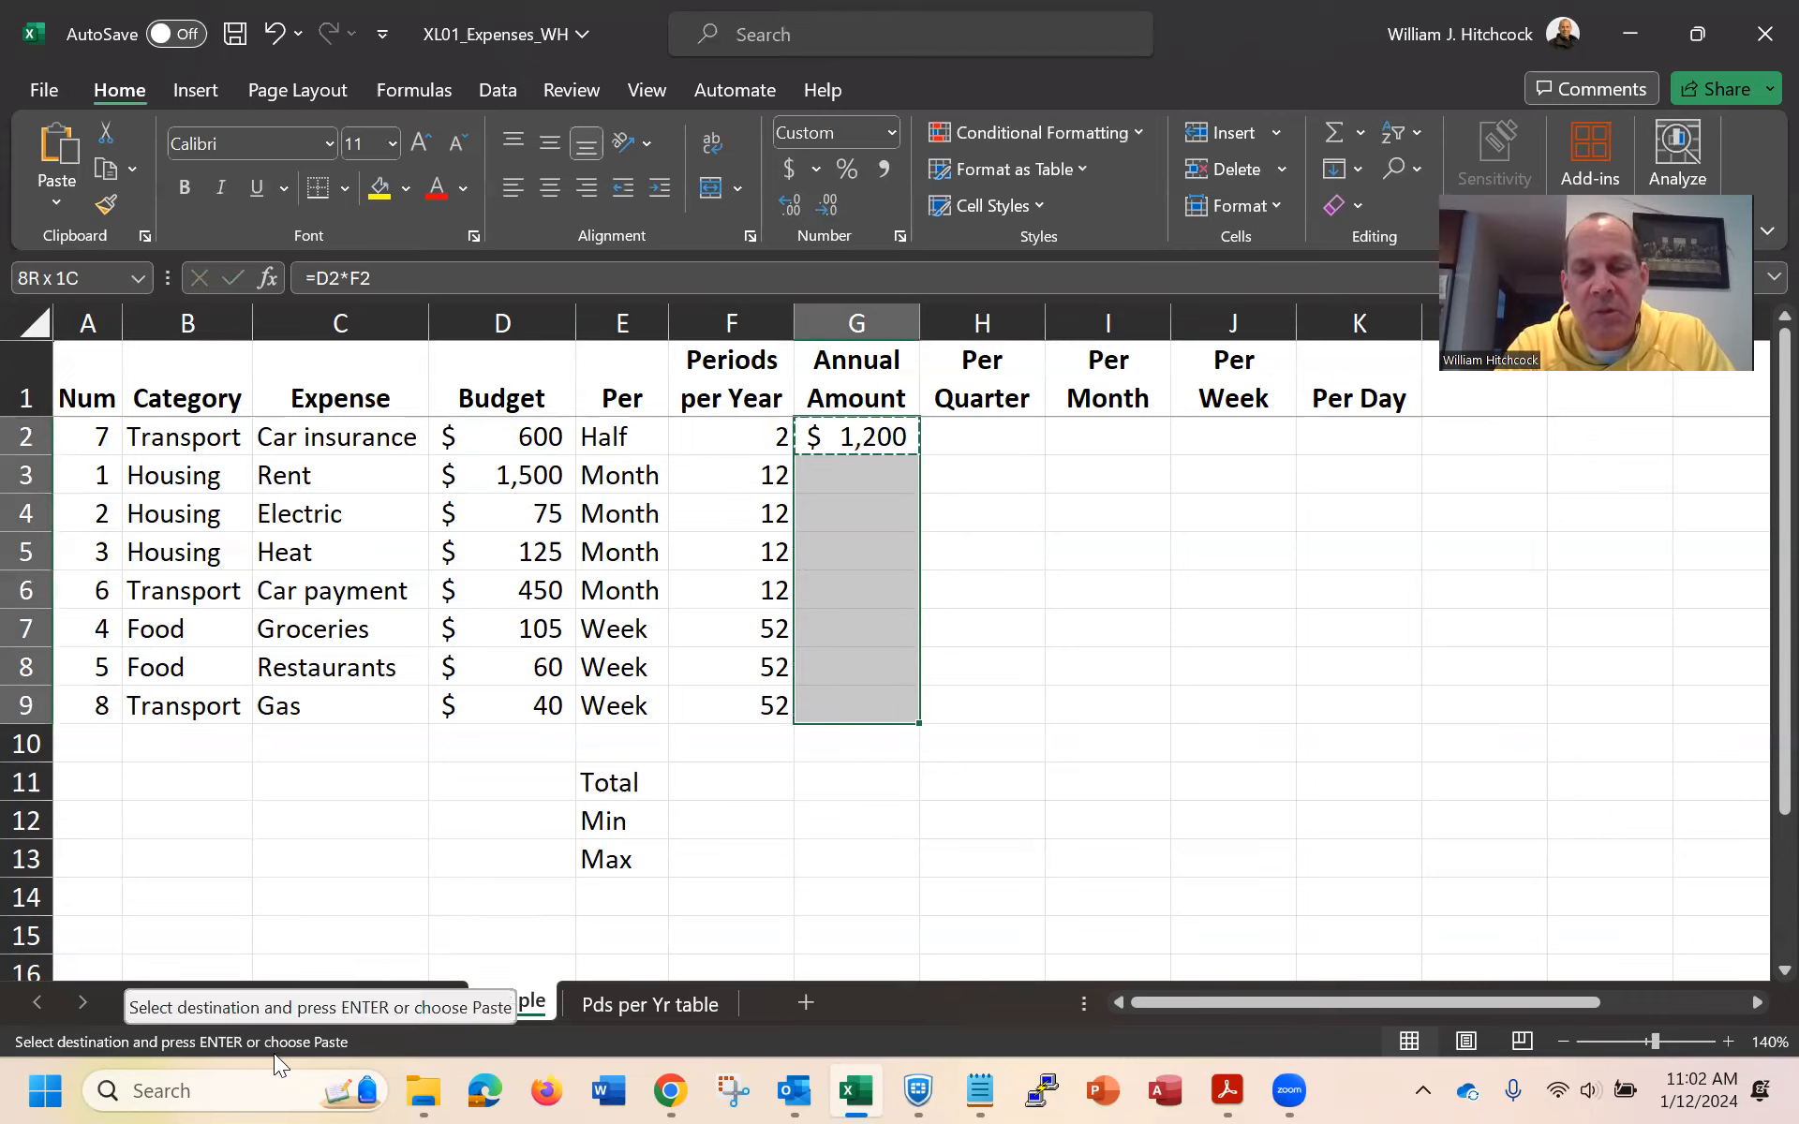
key(Return)
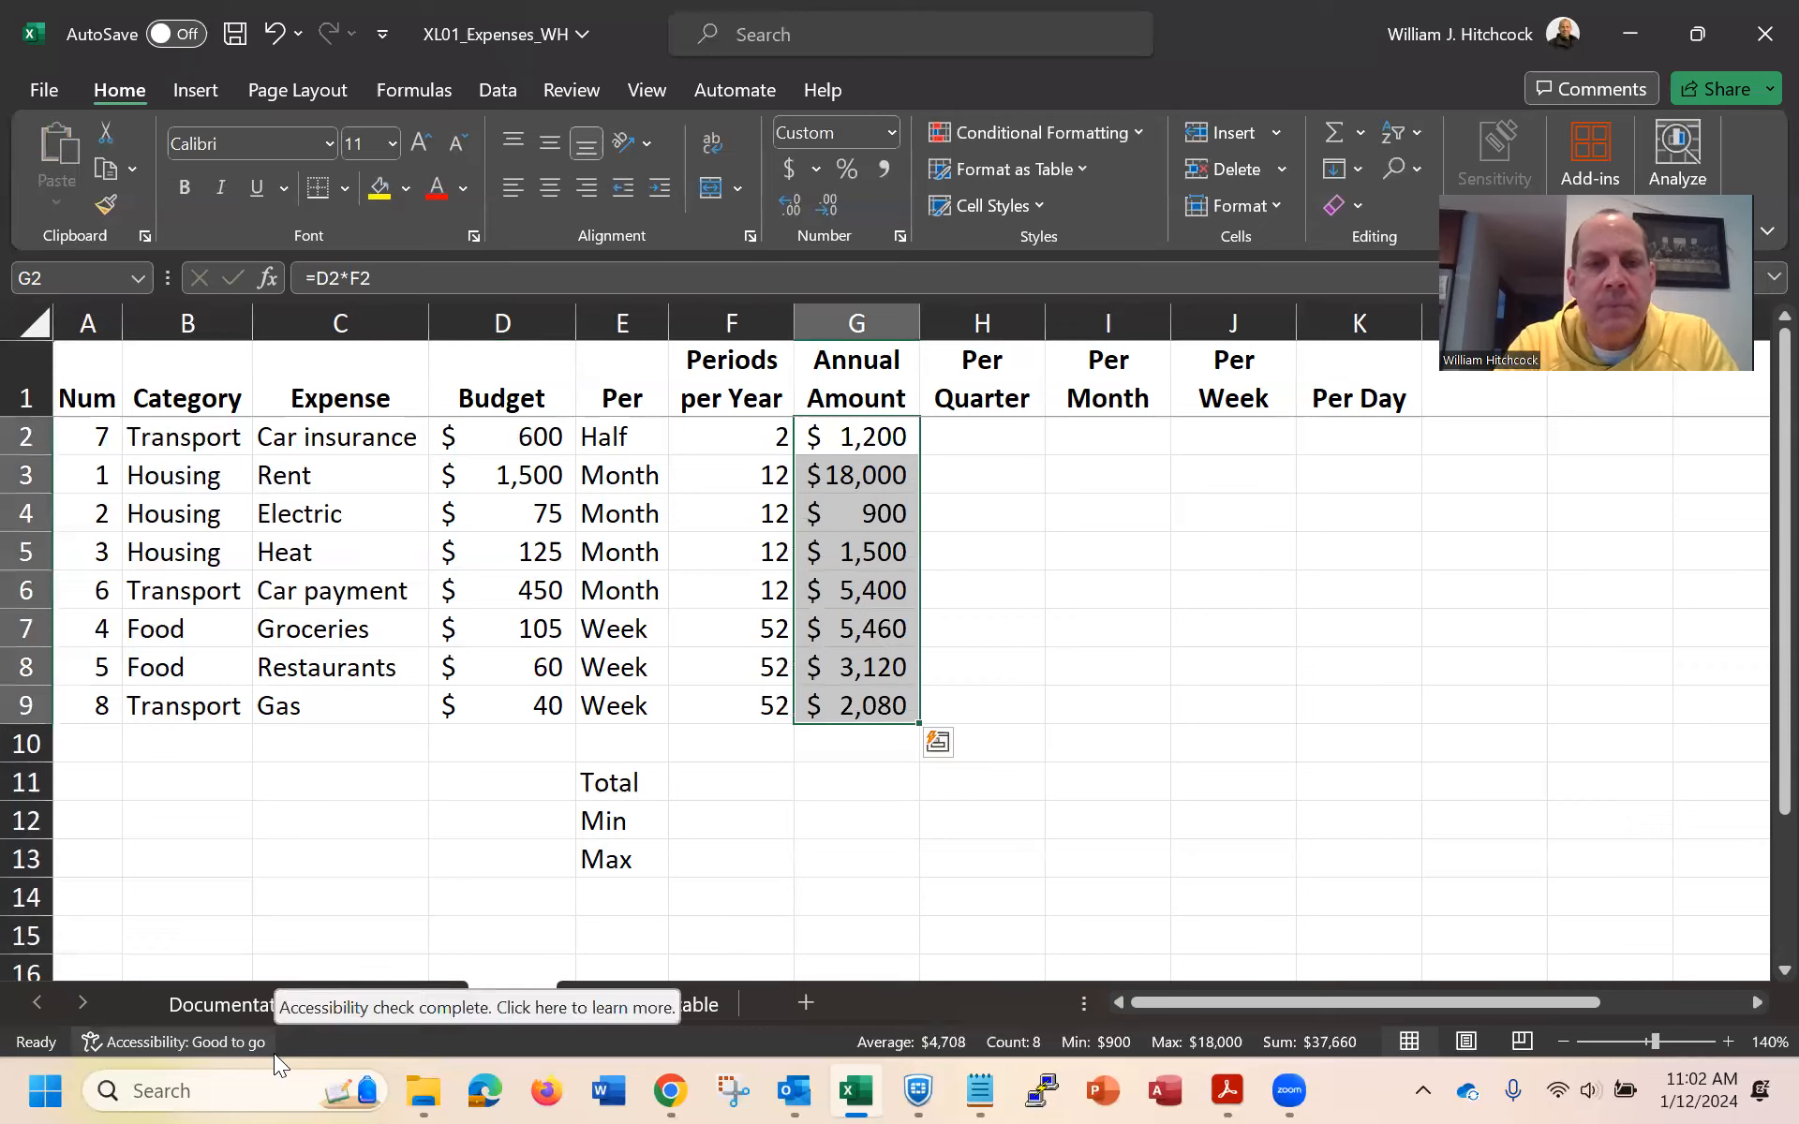
click(277, 37)
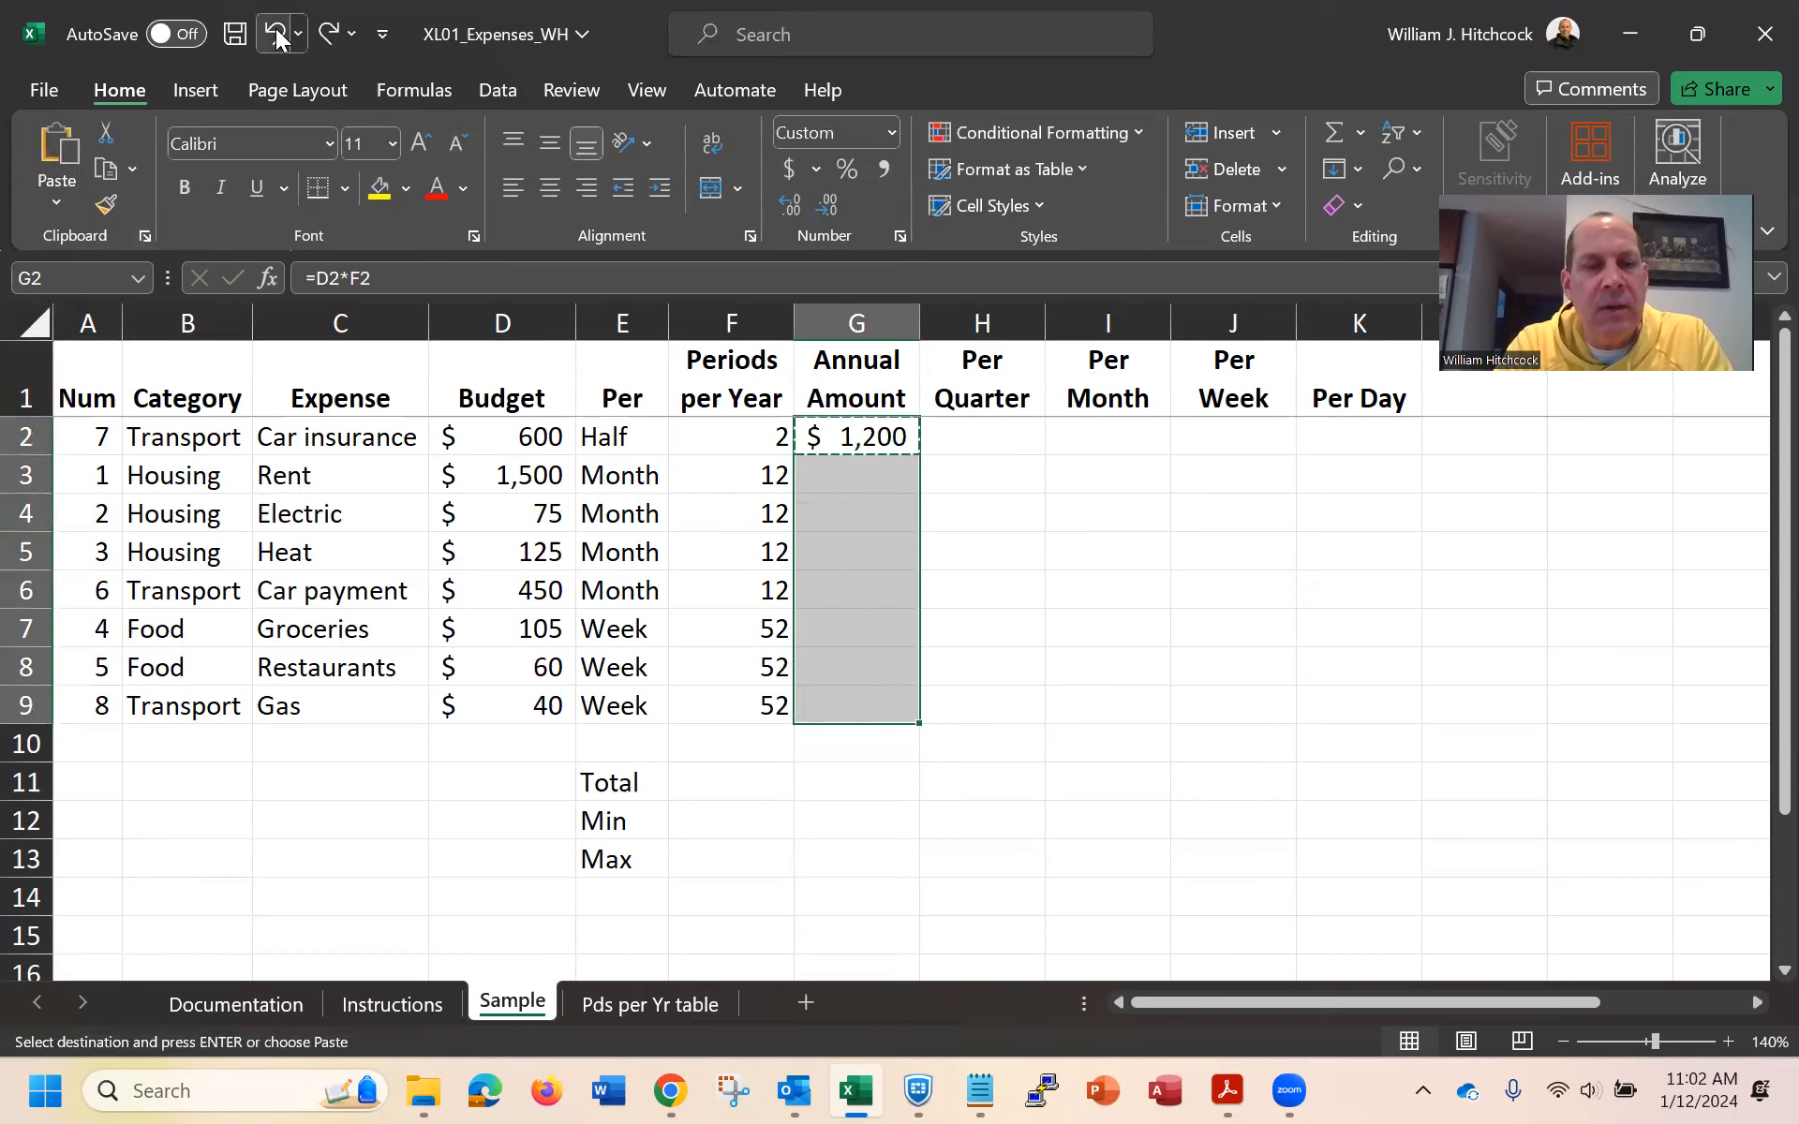
key(Escape)
Fill the Annual Amount formula from G2 down through G9 and save the workbook
click(882, 442)
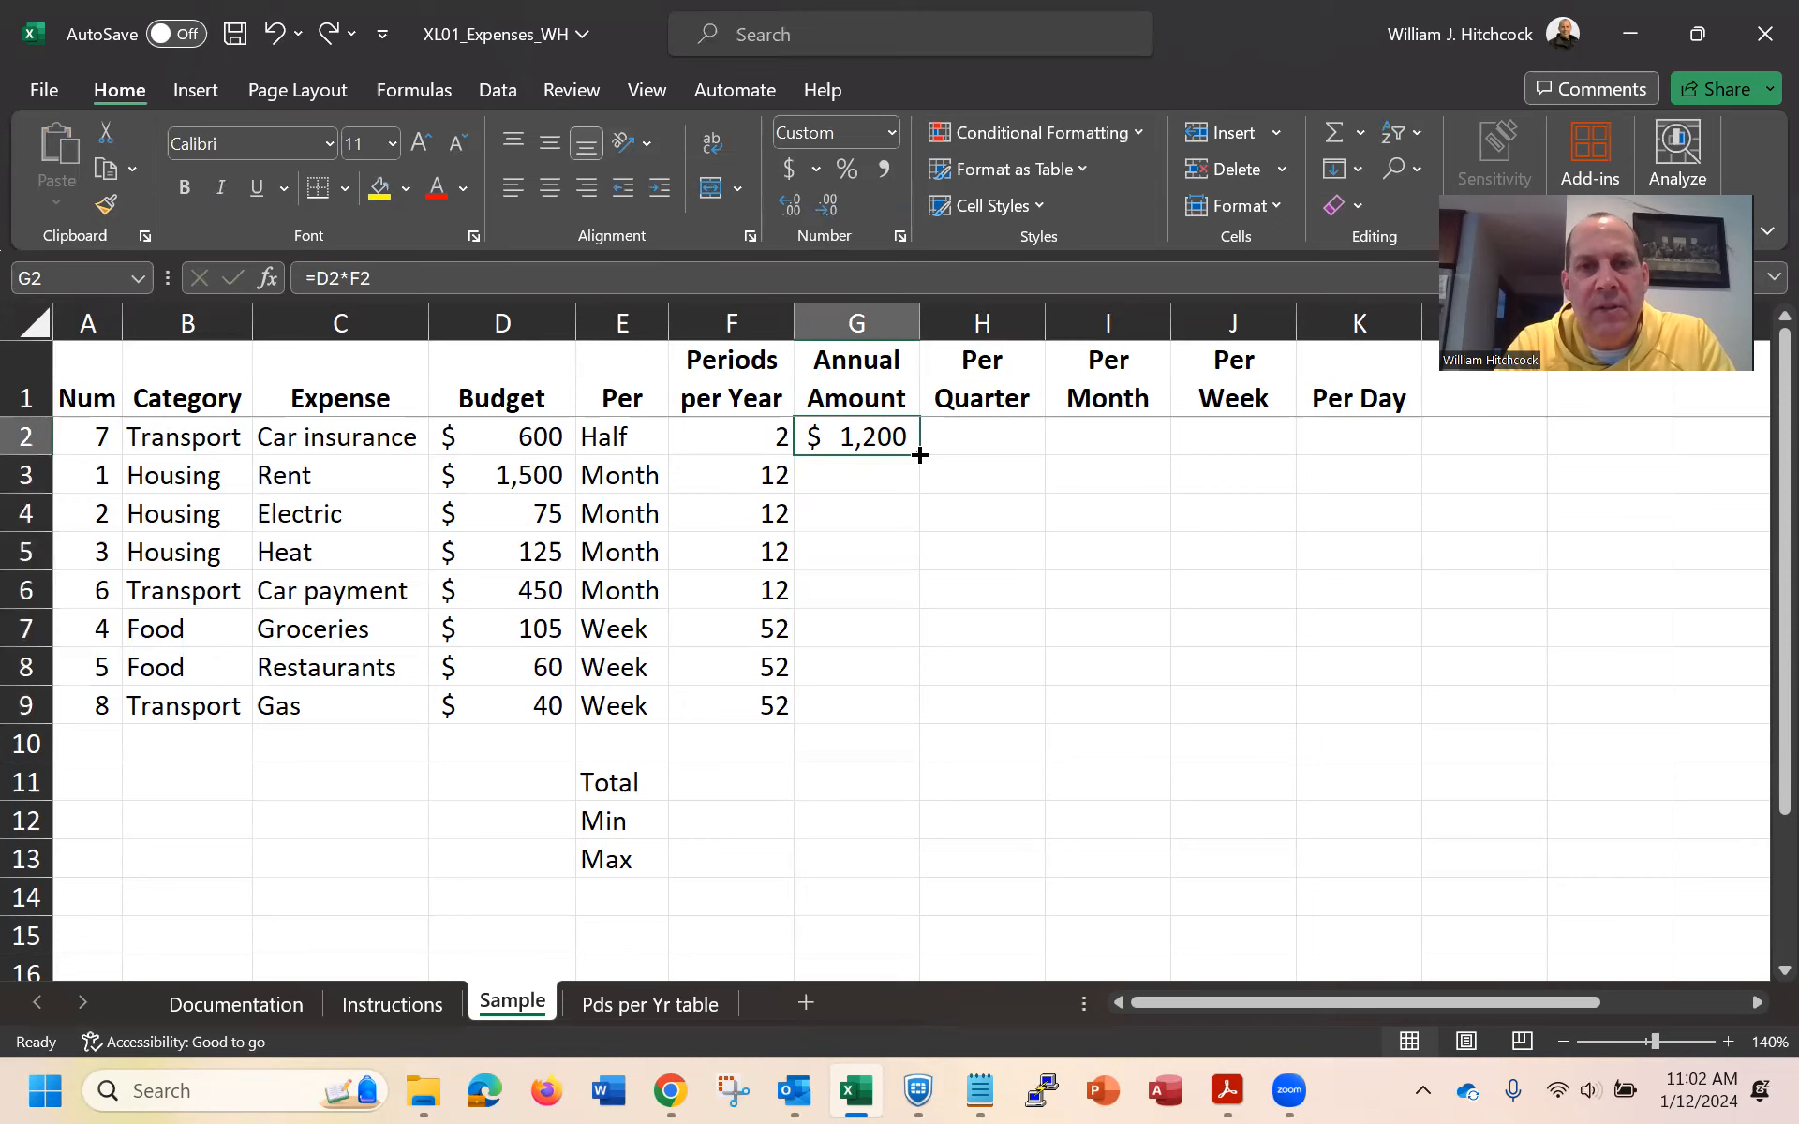
double_click(918, 456)
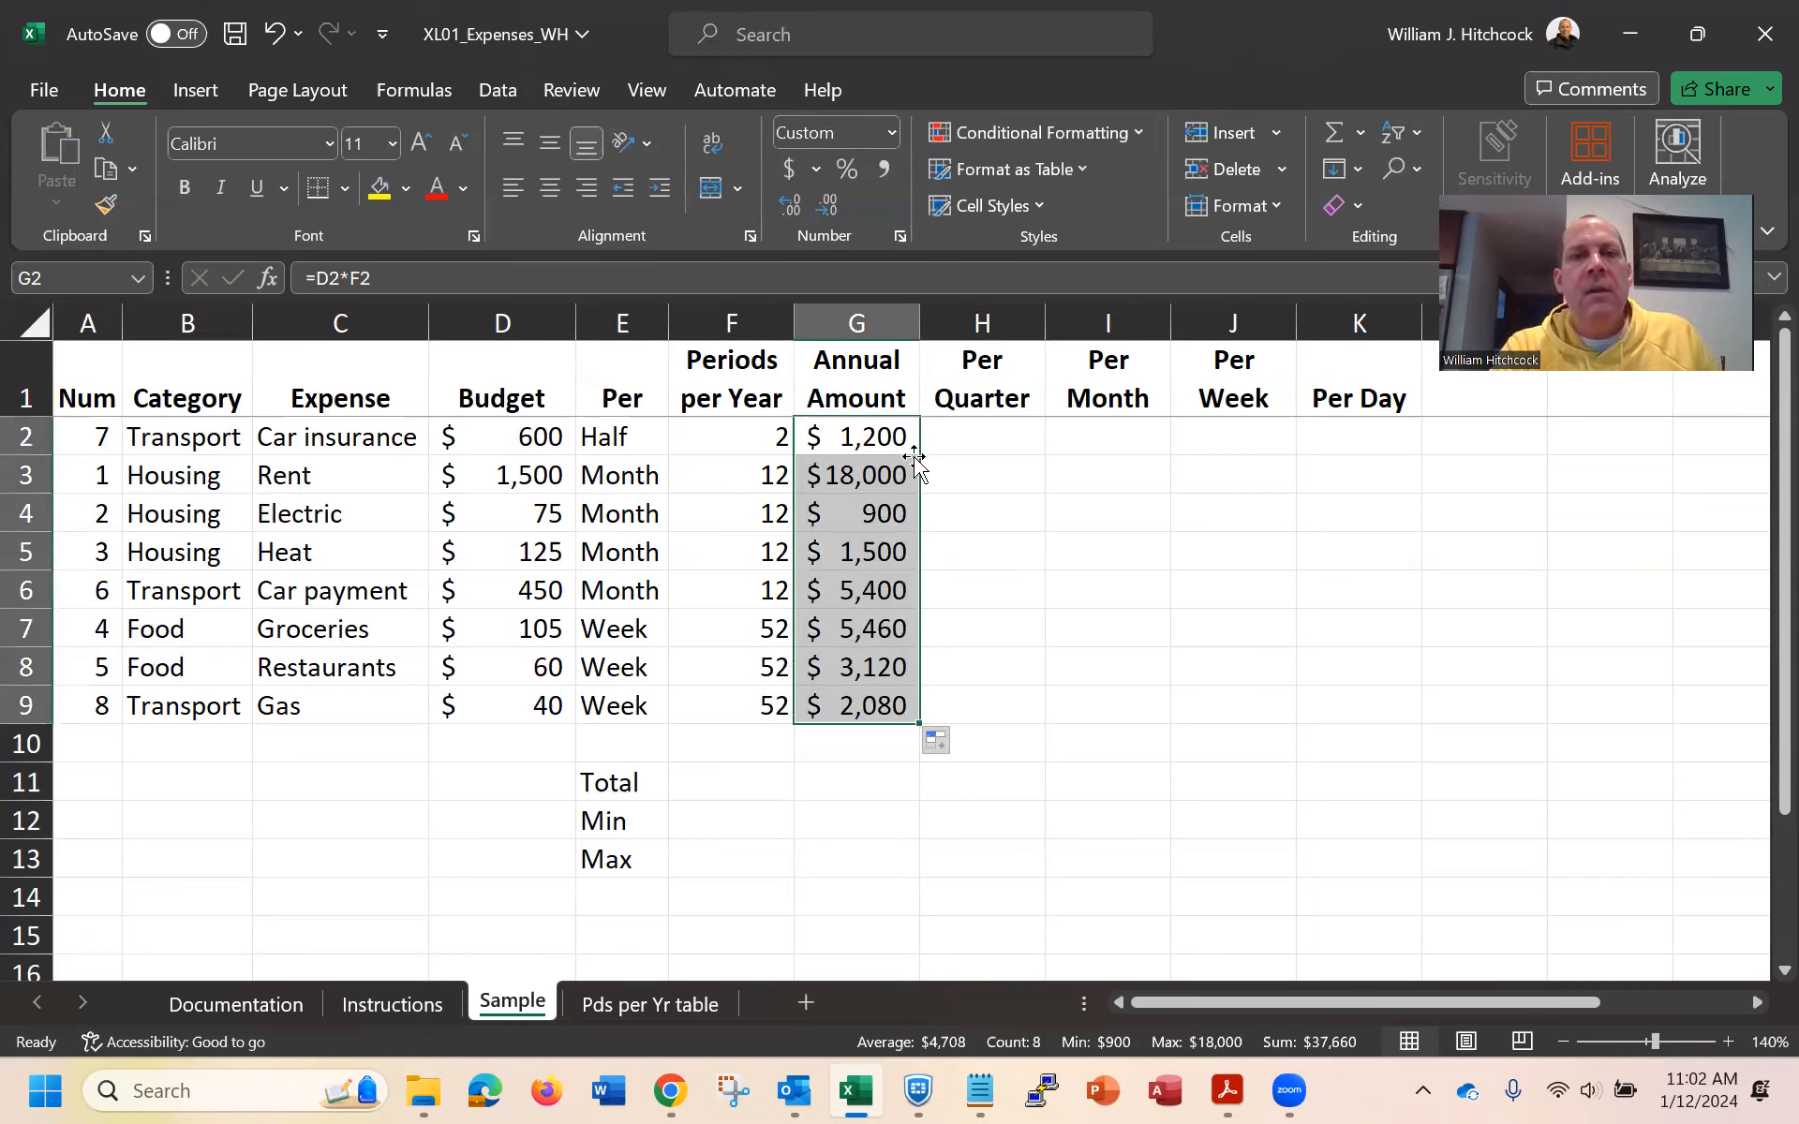
click(842, 785)
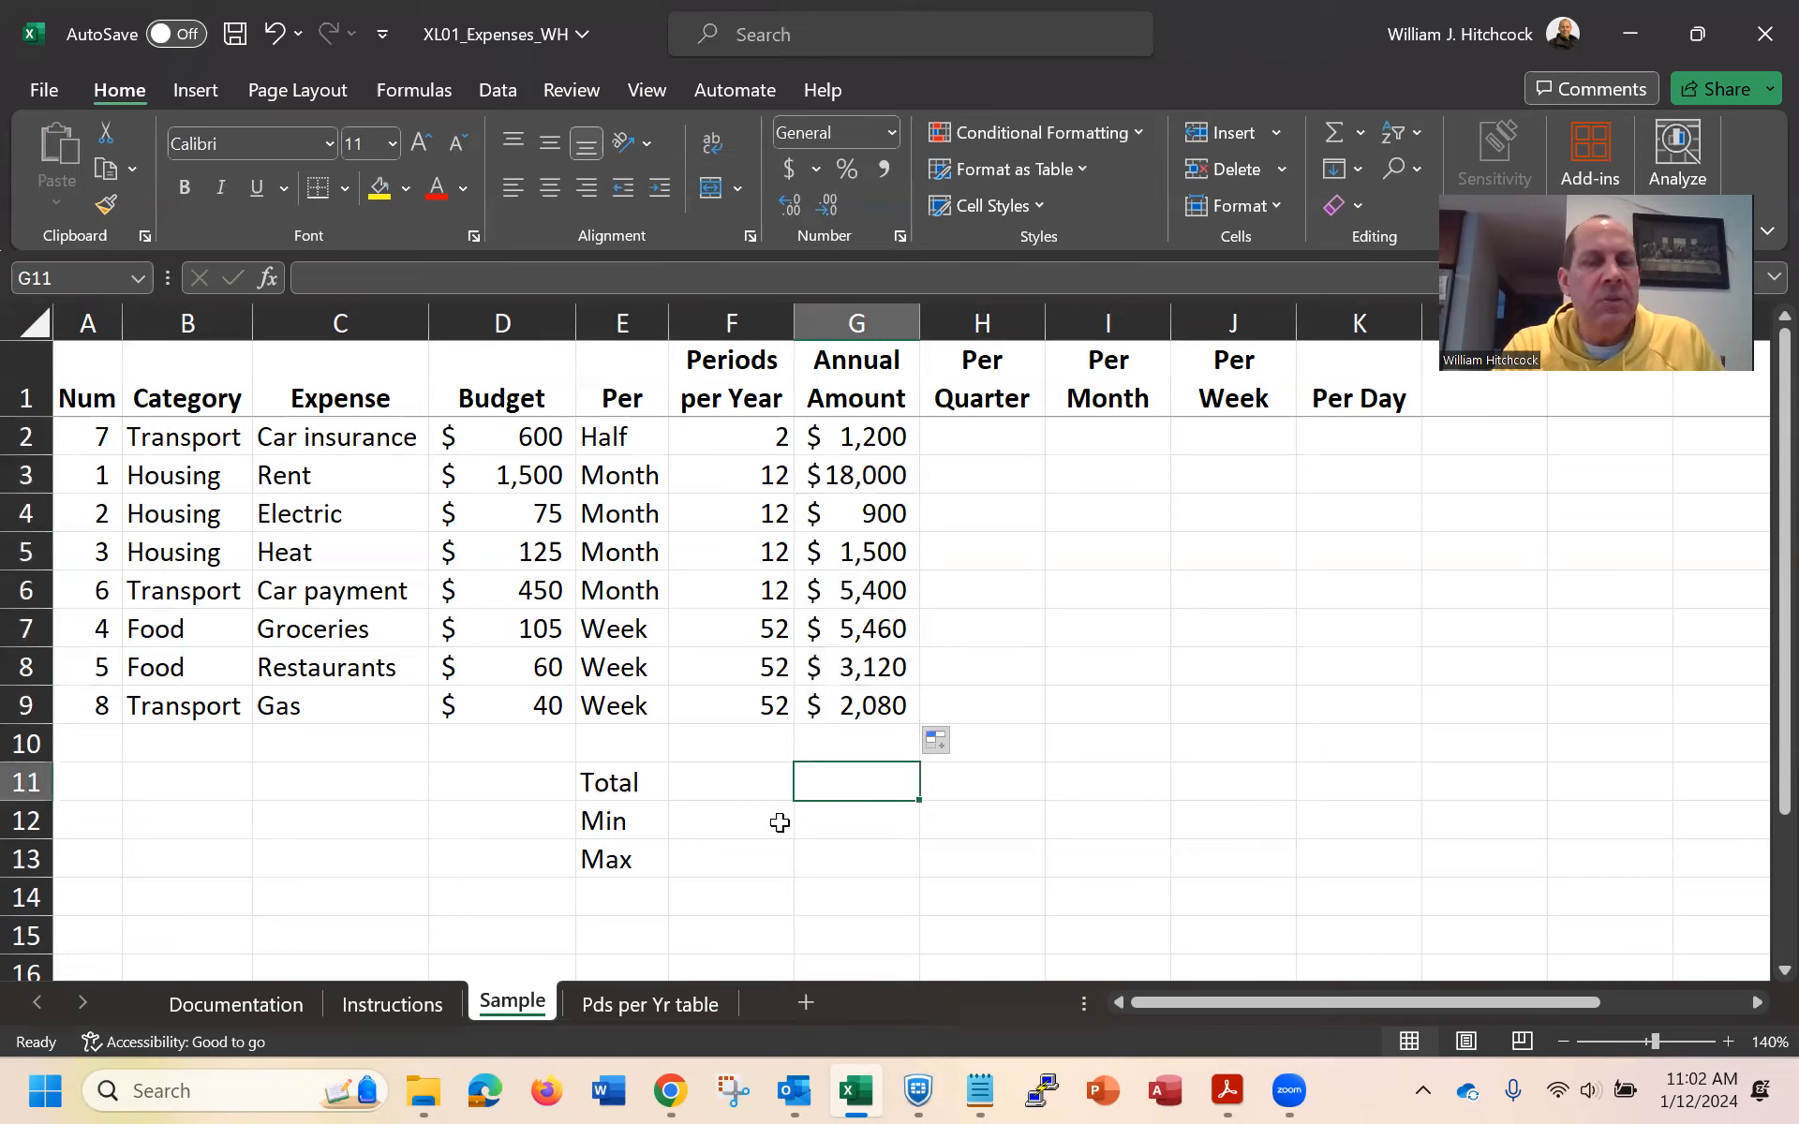
click(235, 34)
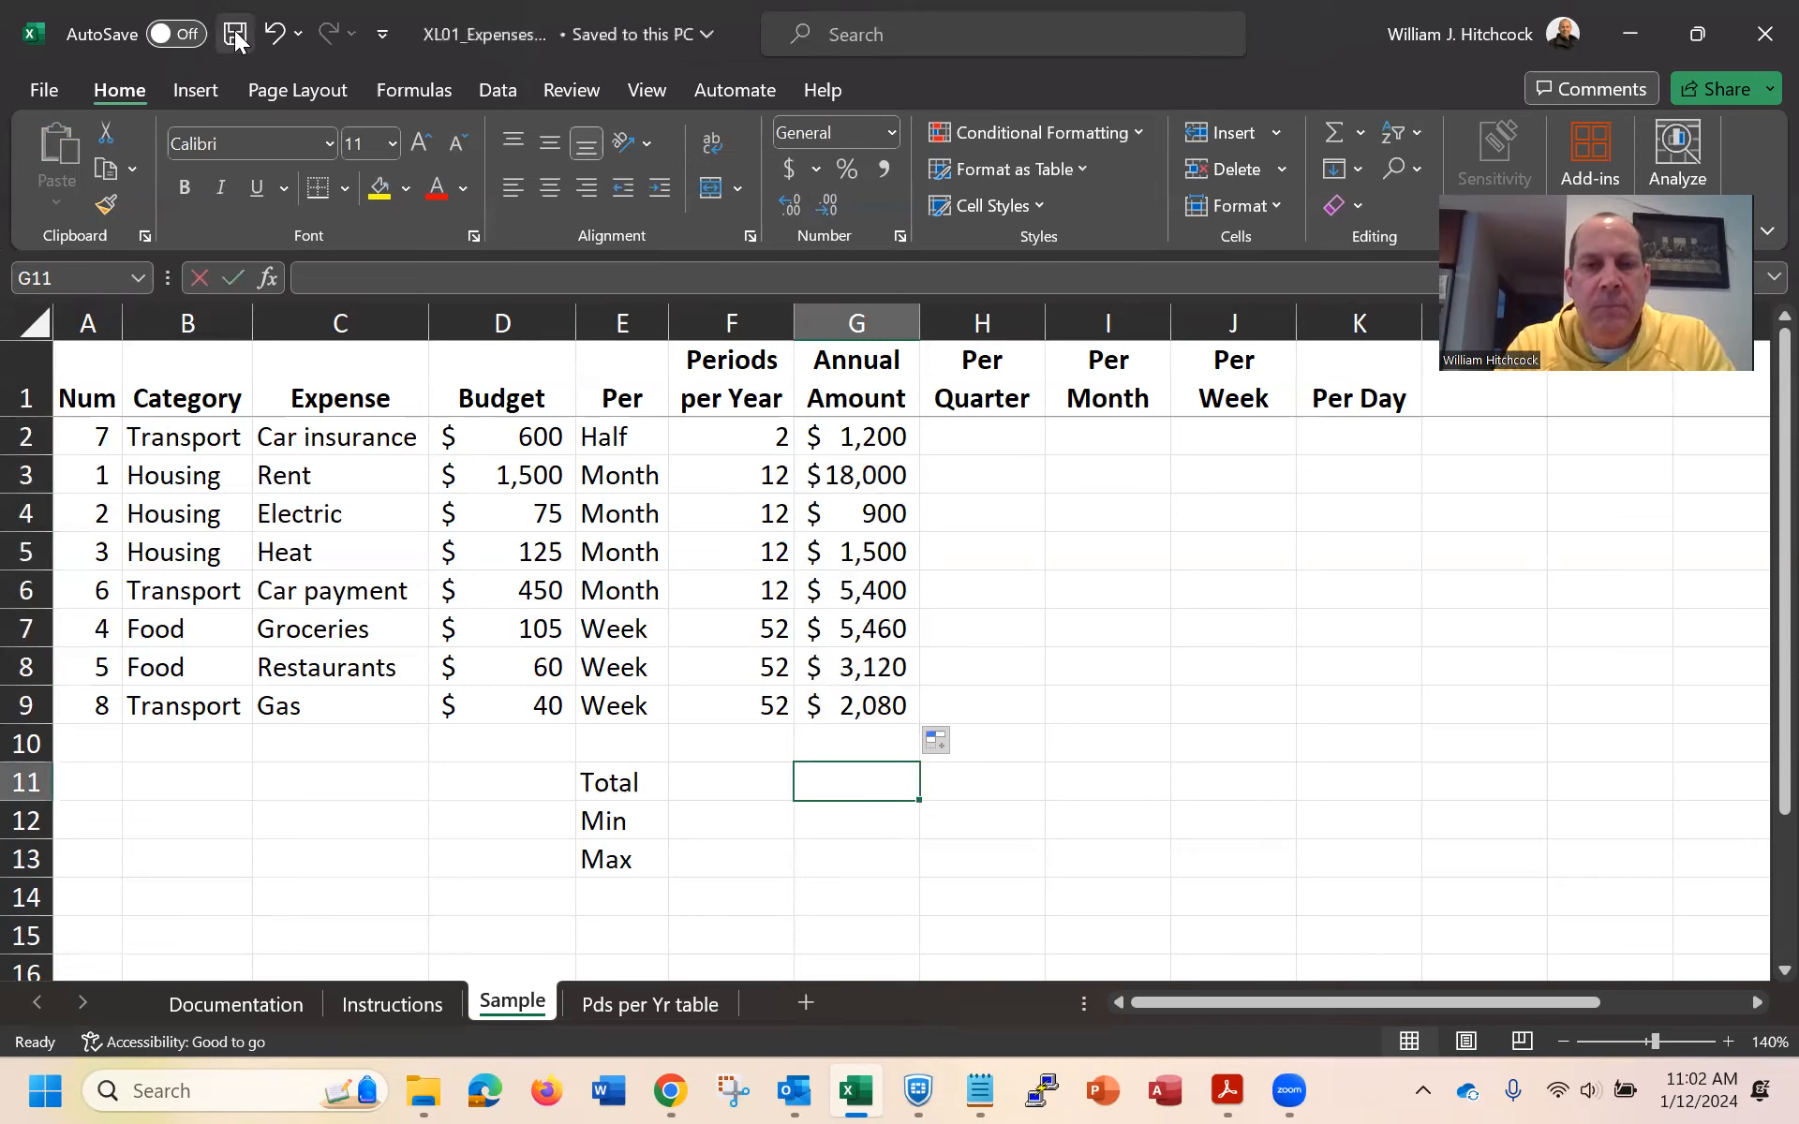
Total the Annual Amount column in G11 with the formula =SUM(G1:G10)
text(=)
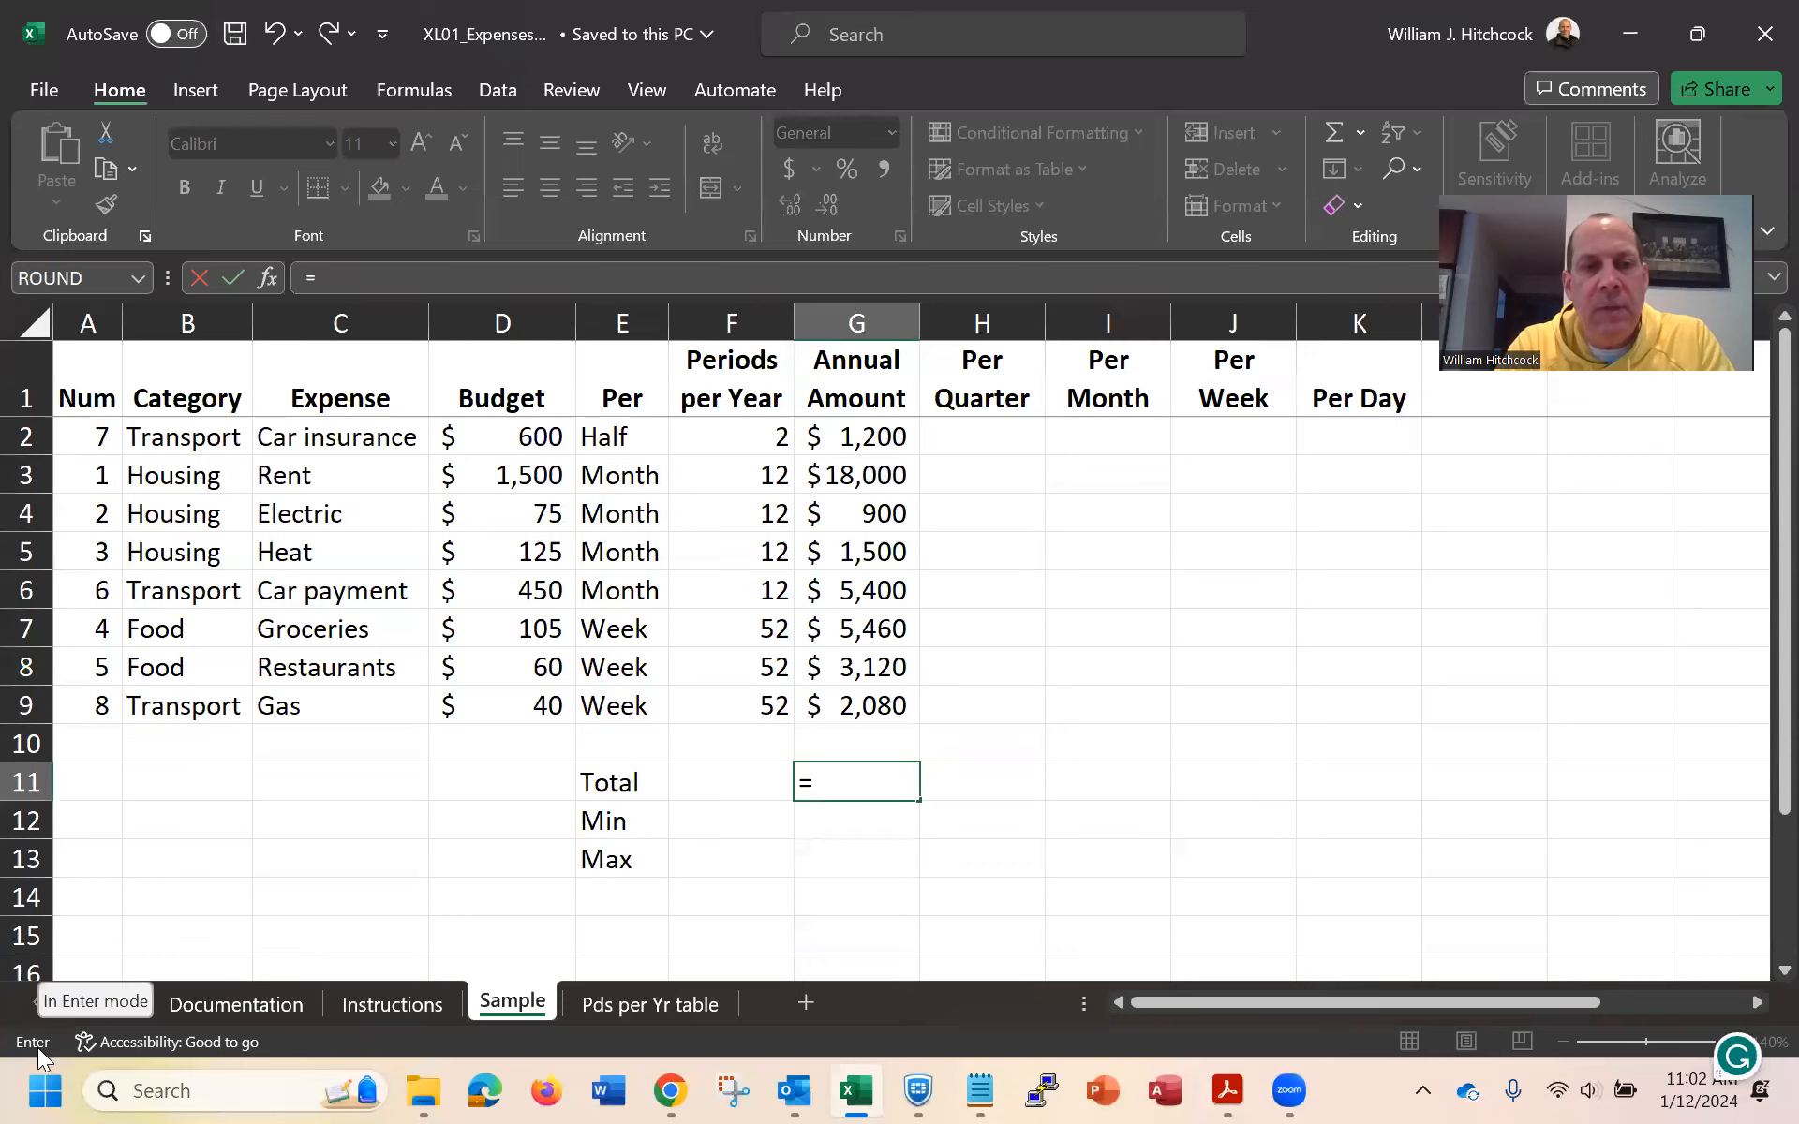
text(su)
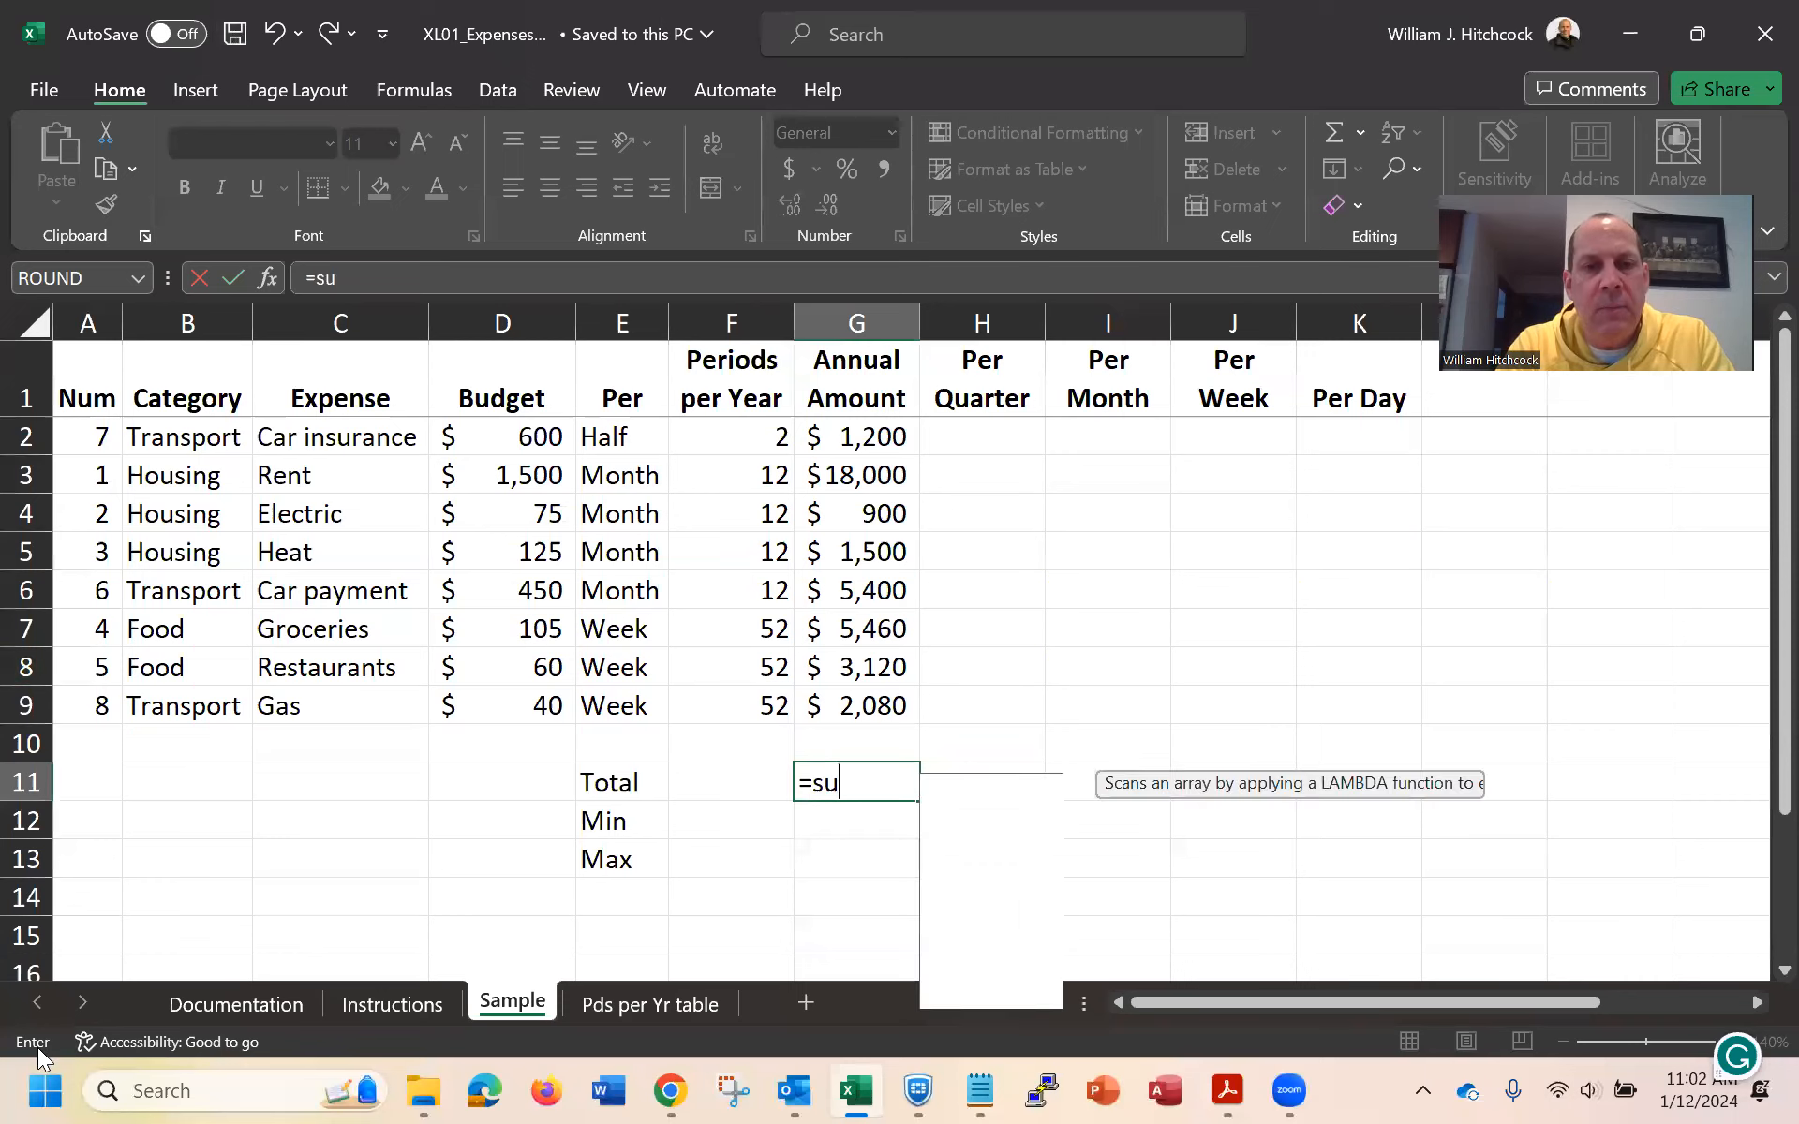
text(m()
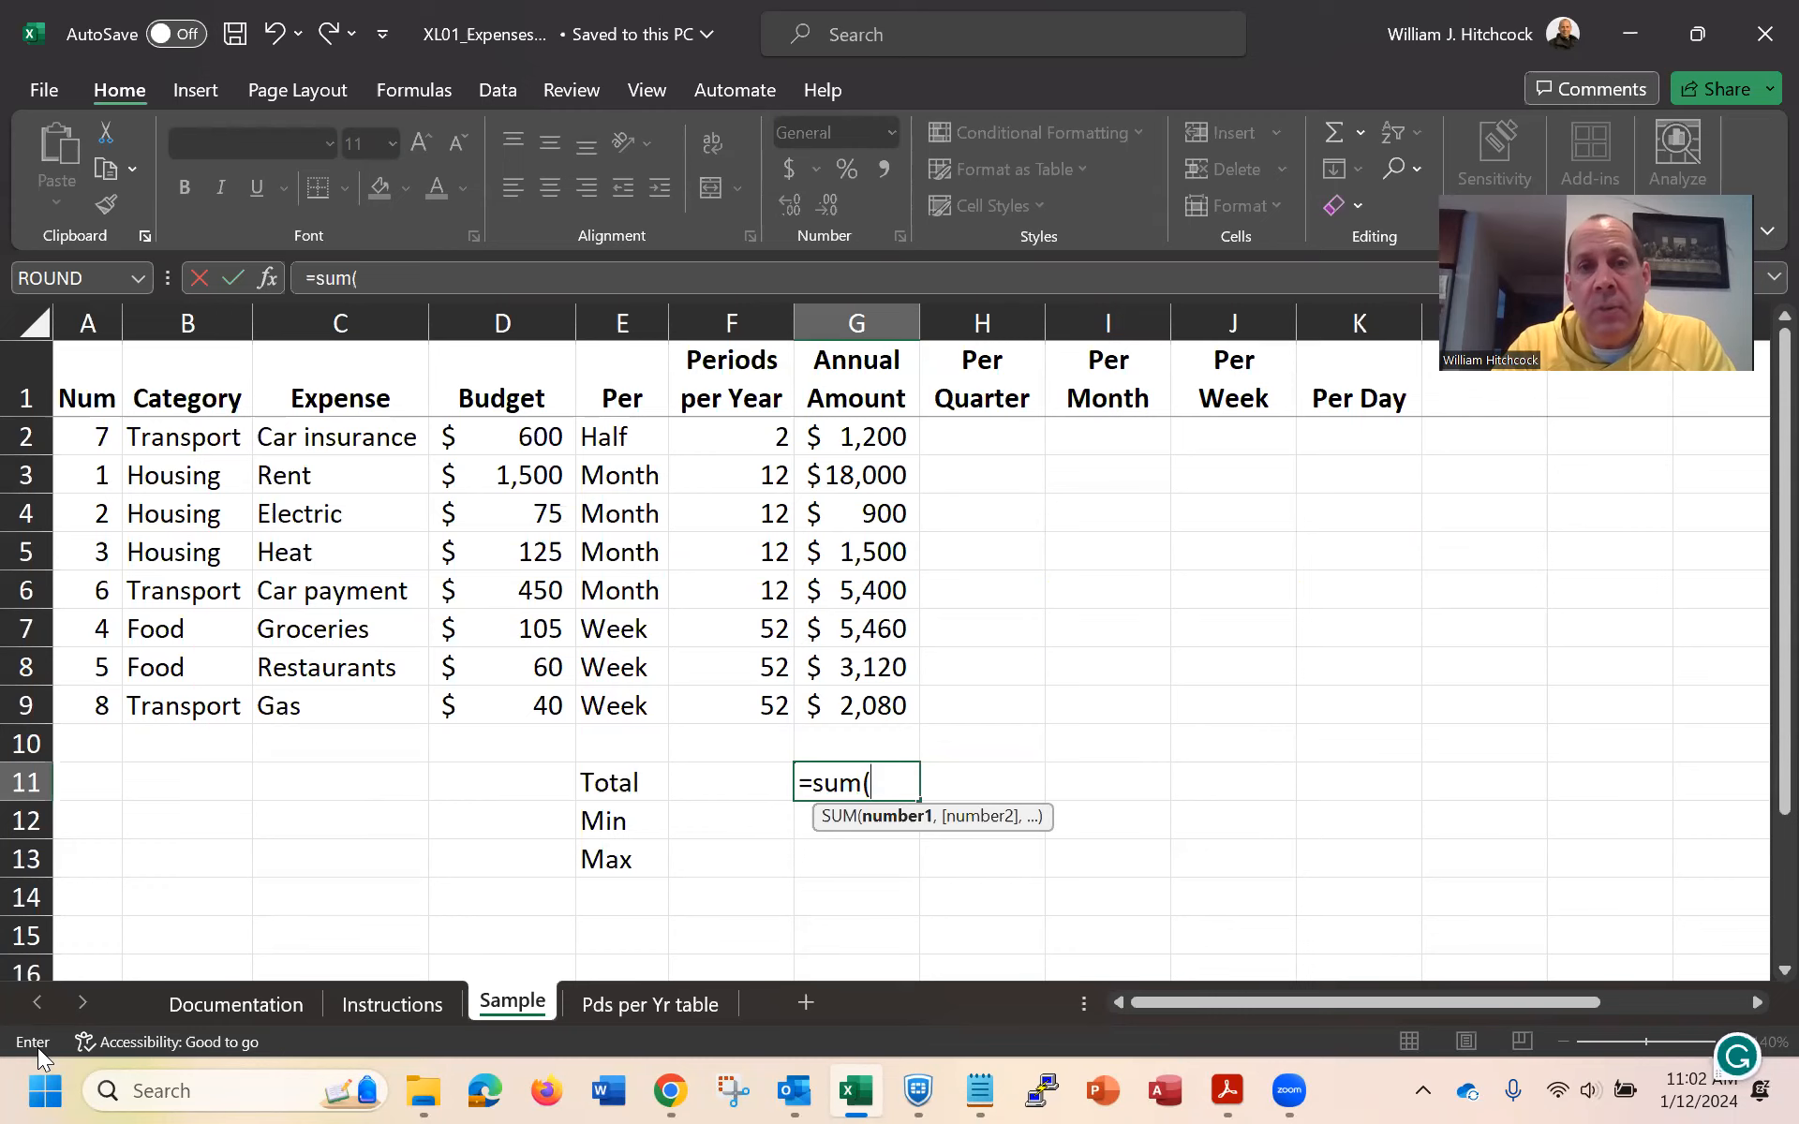
key(Up)
key(Up)
key(Up)
key(Up)
key(Up)
key(Up)
key(Up)
key(Up)
key(Up)
key(Up)
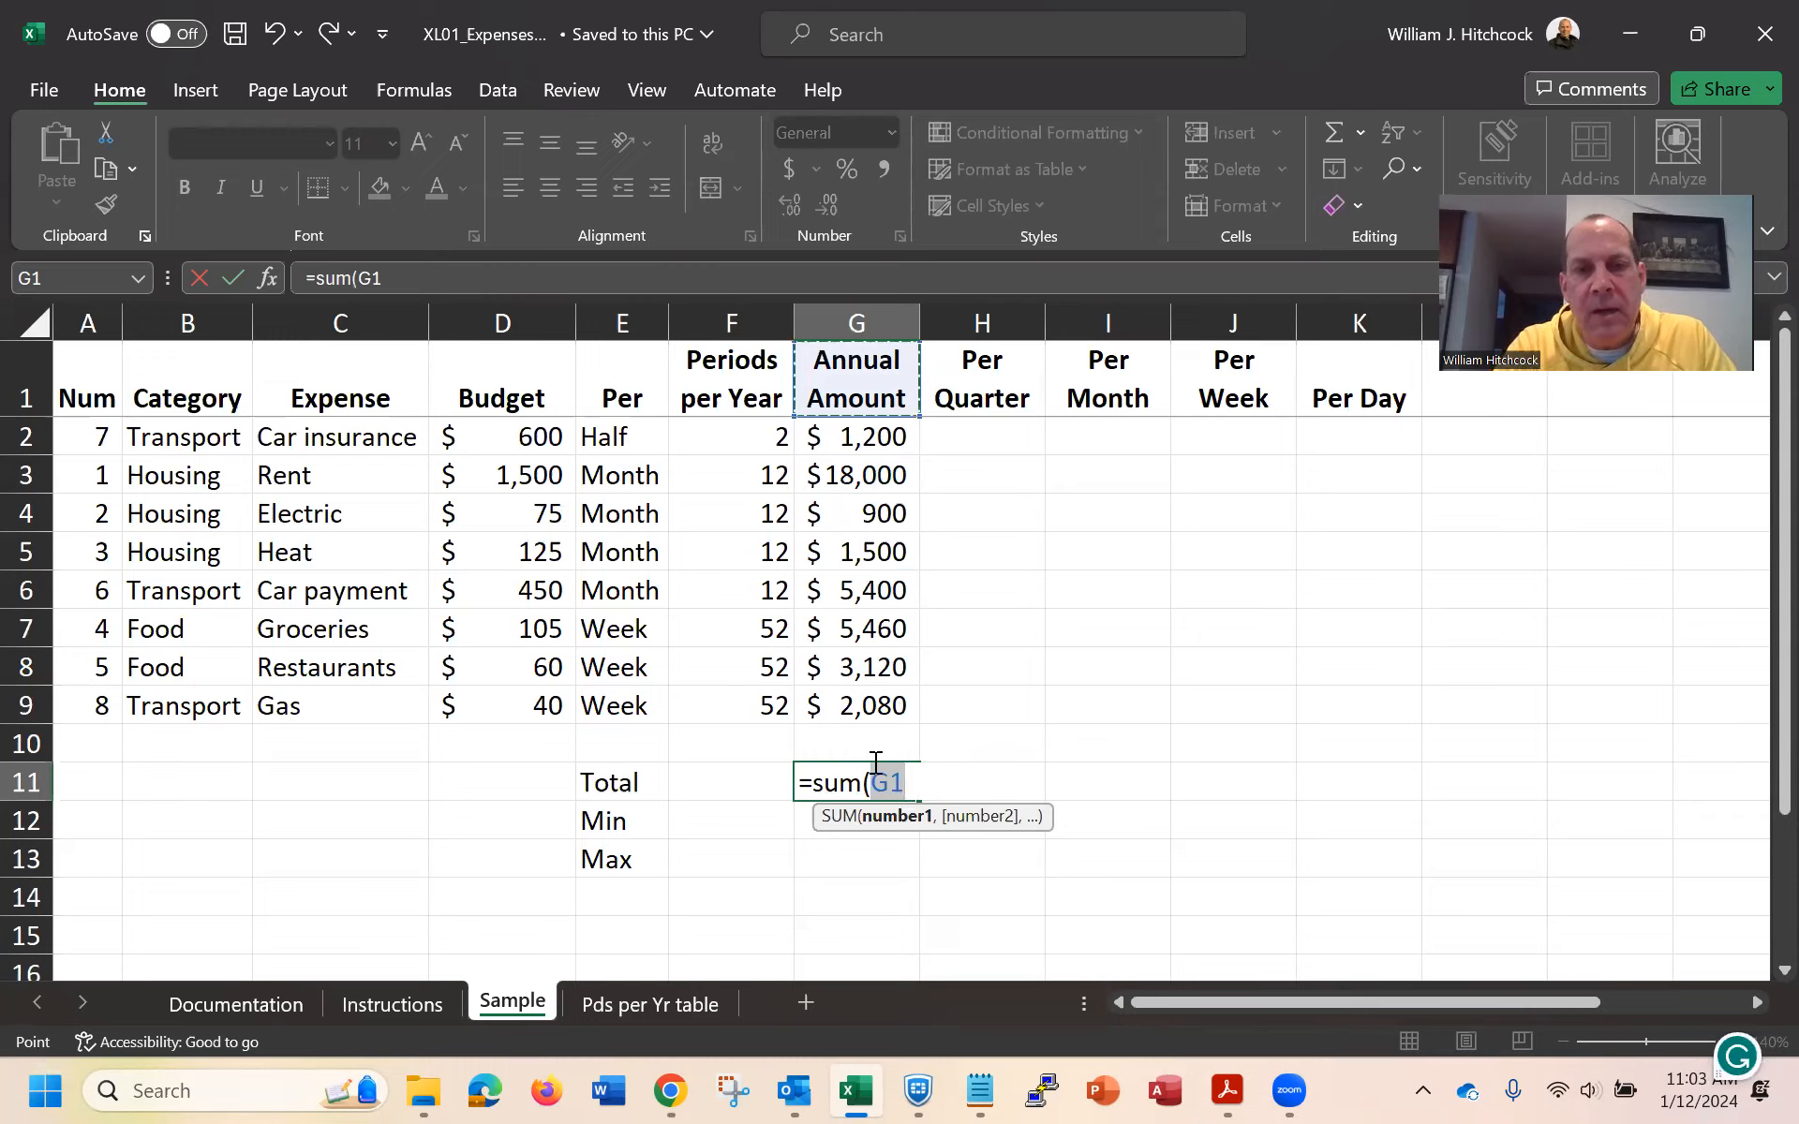
key(shift+Down)
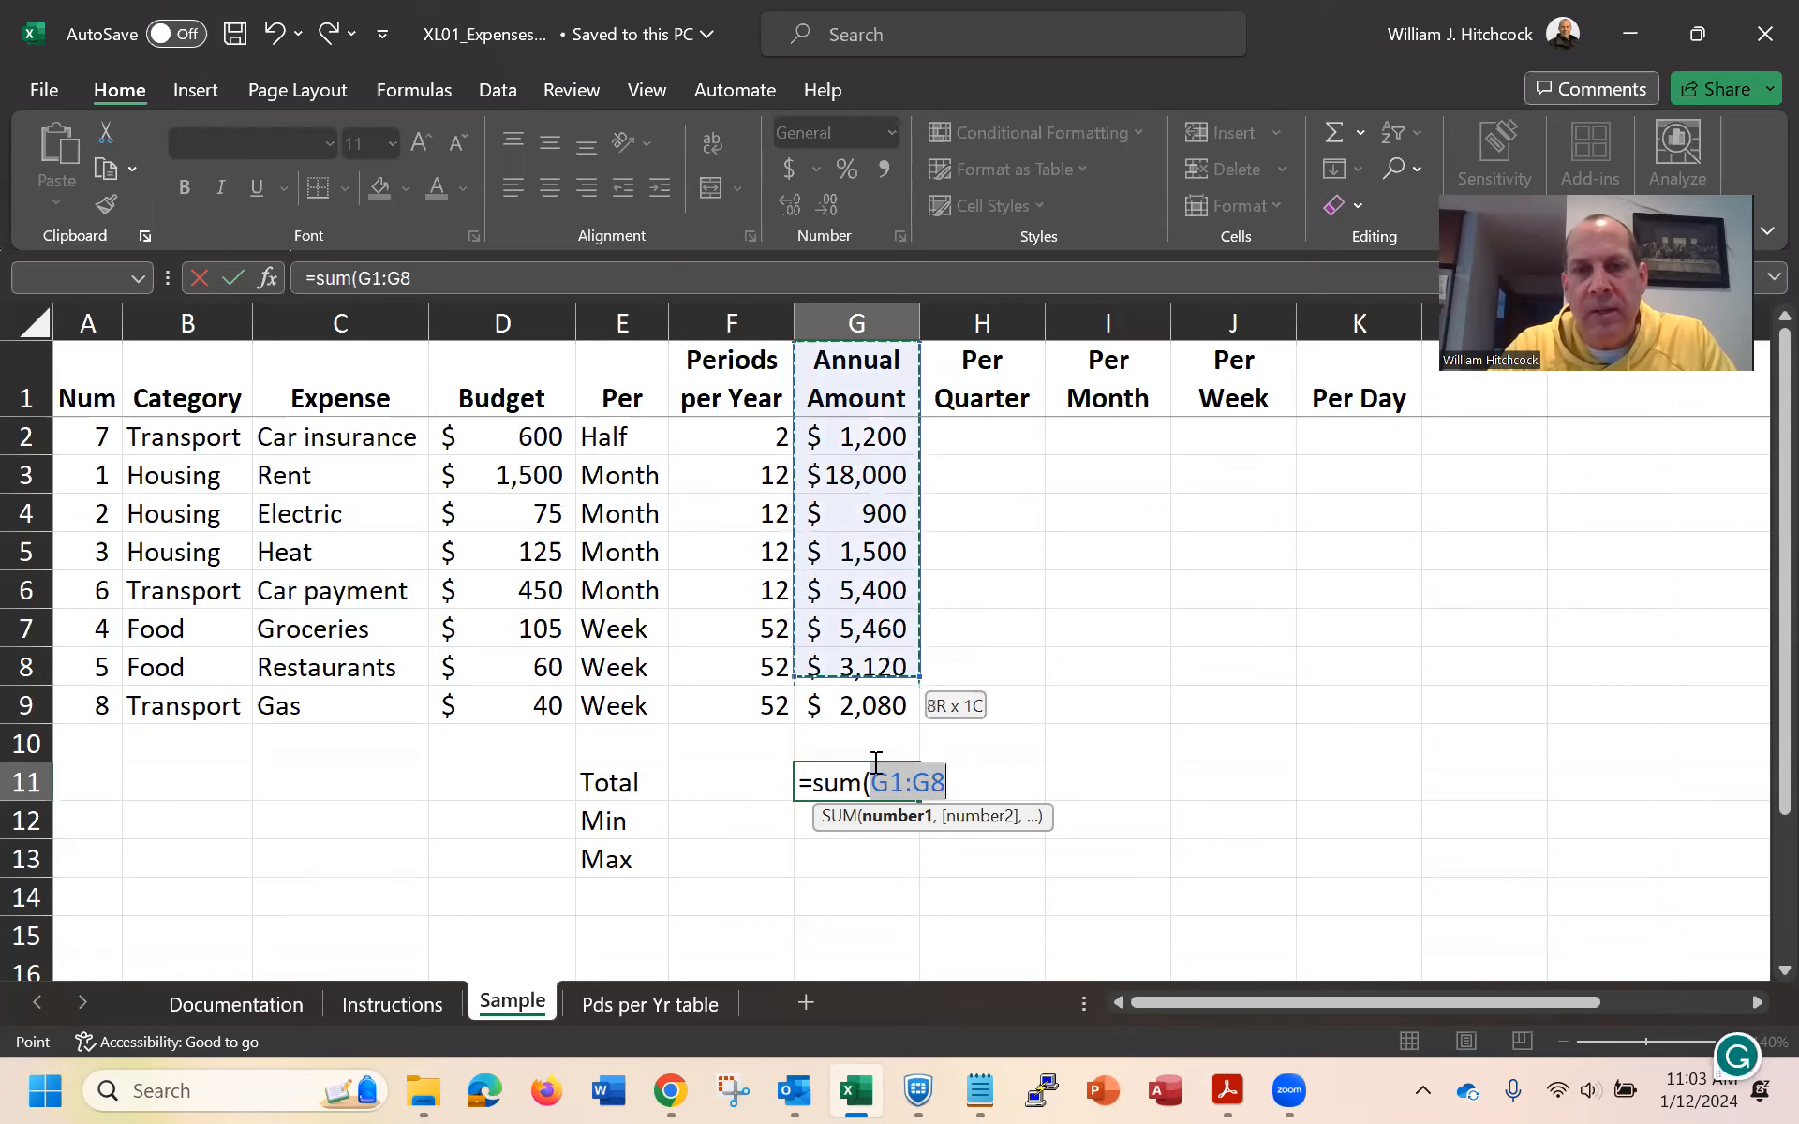
key(shift+Down)
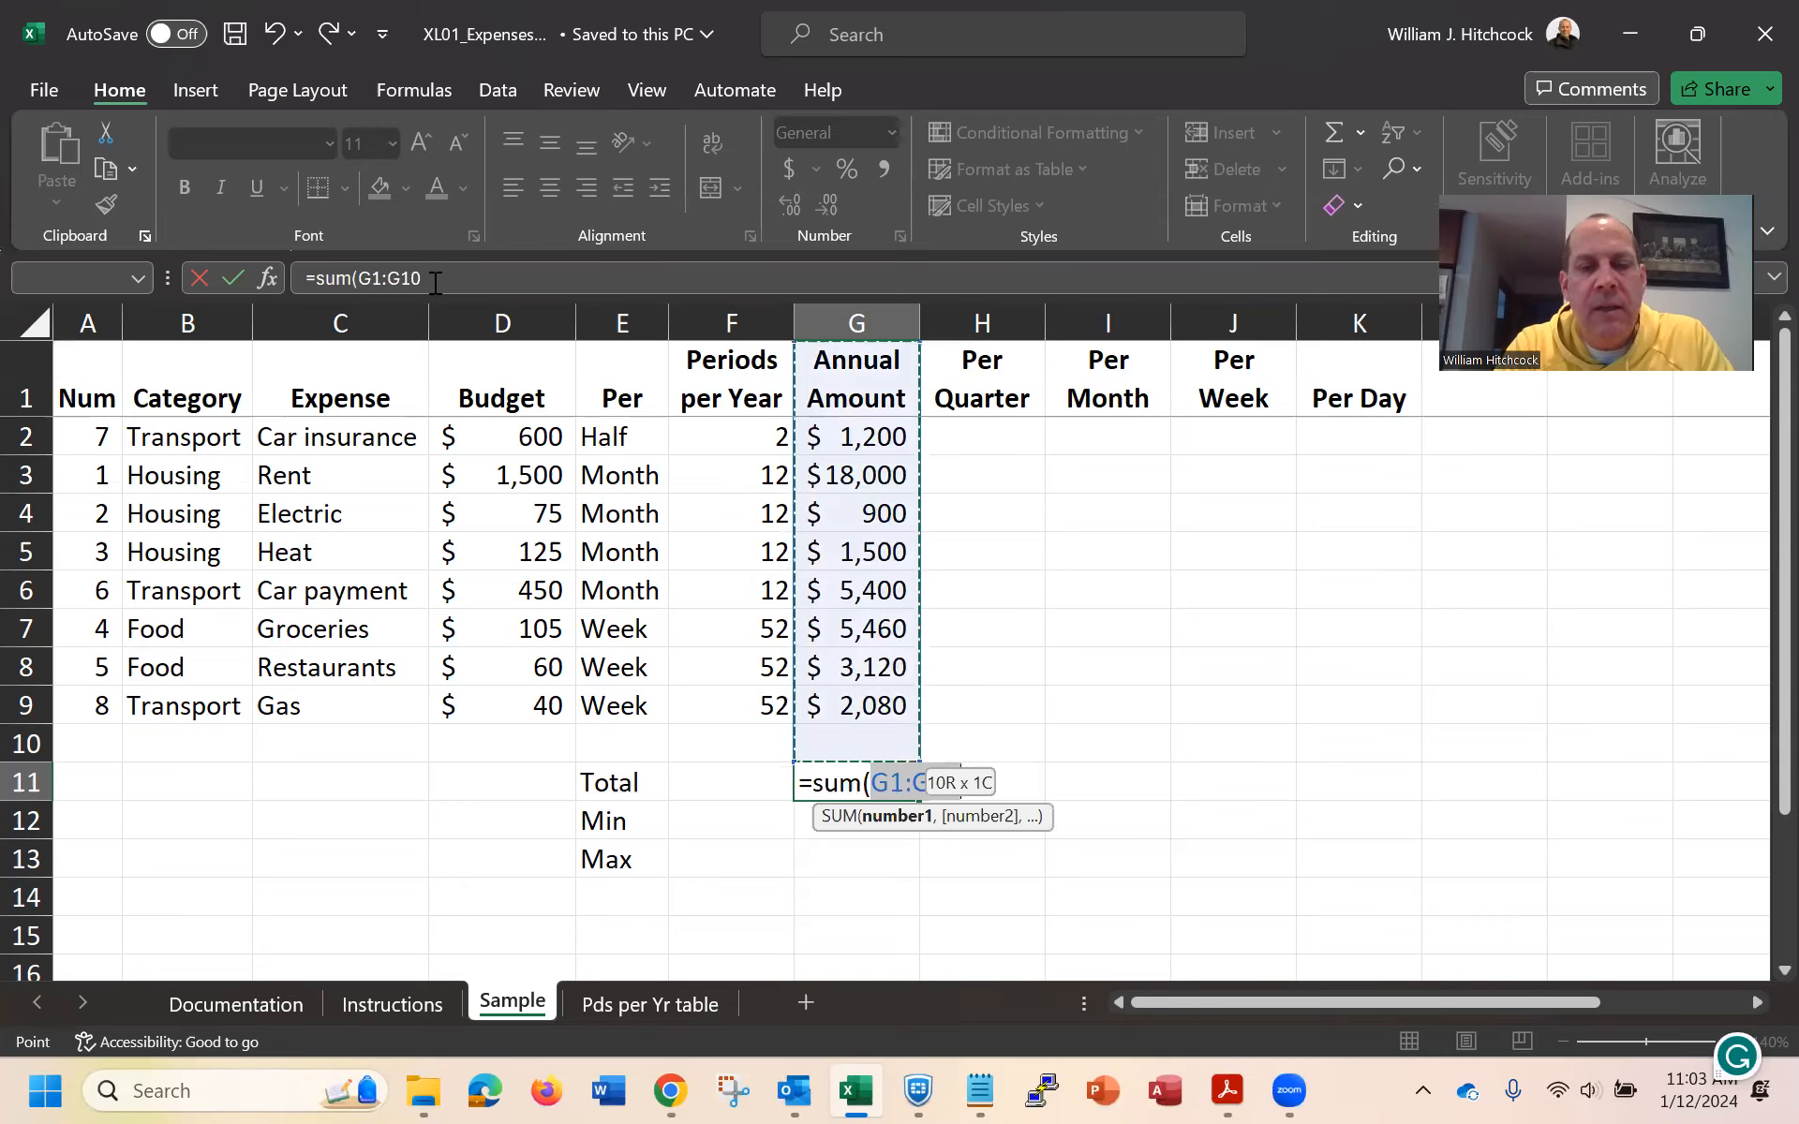
key(Return)
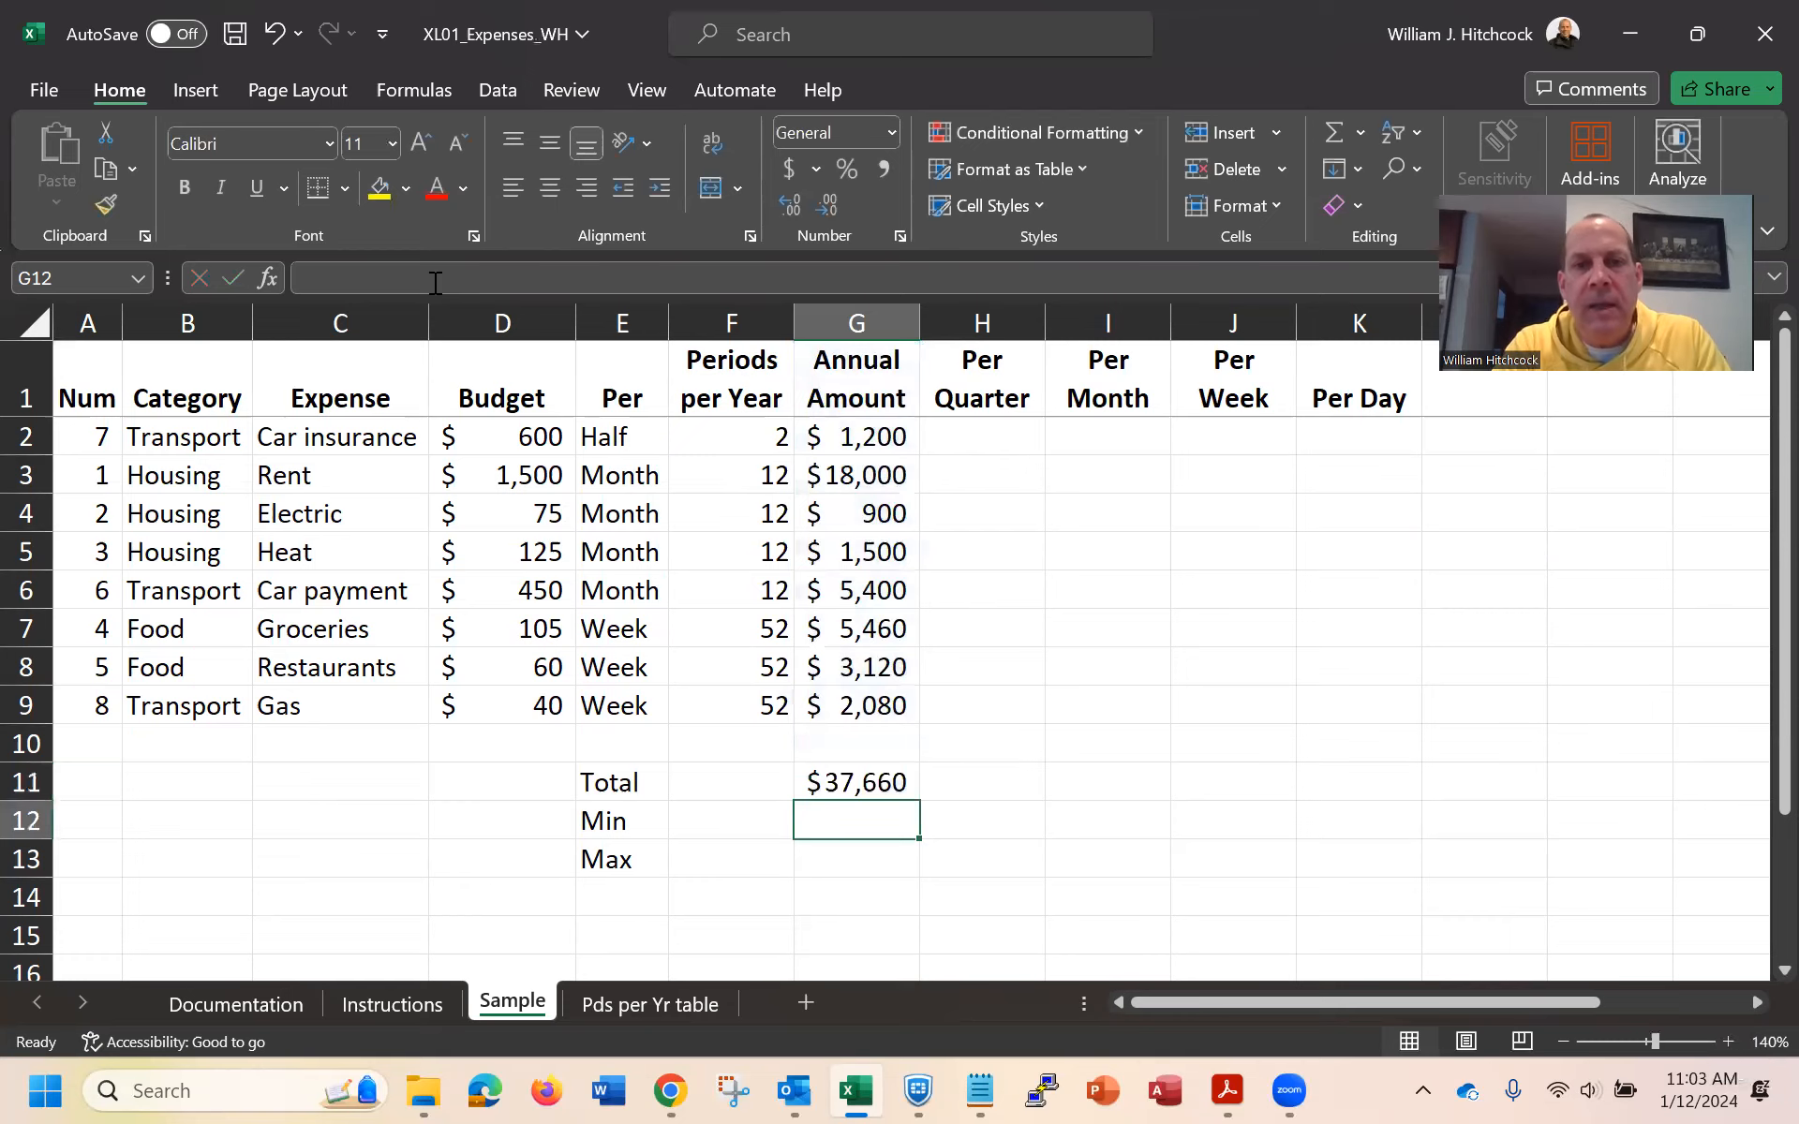
key(Up)
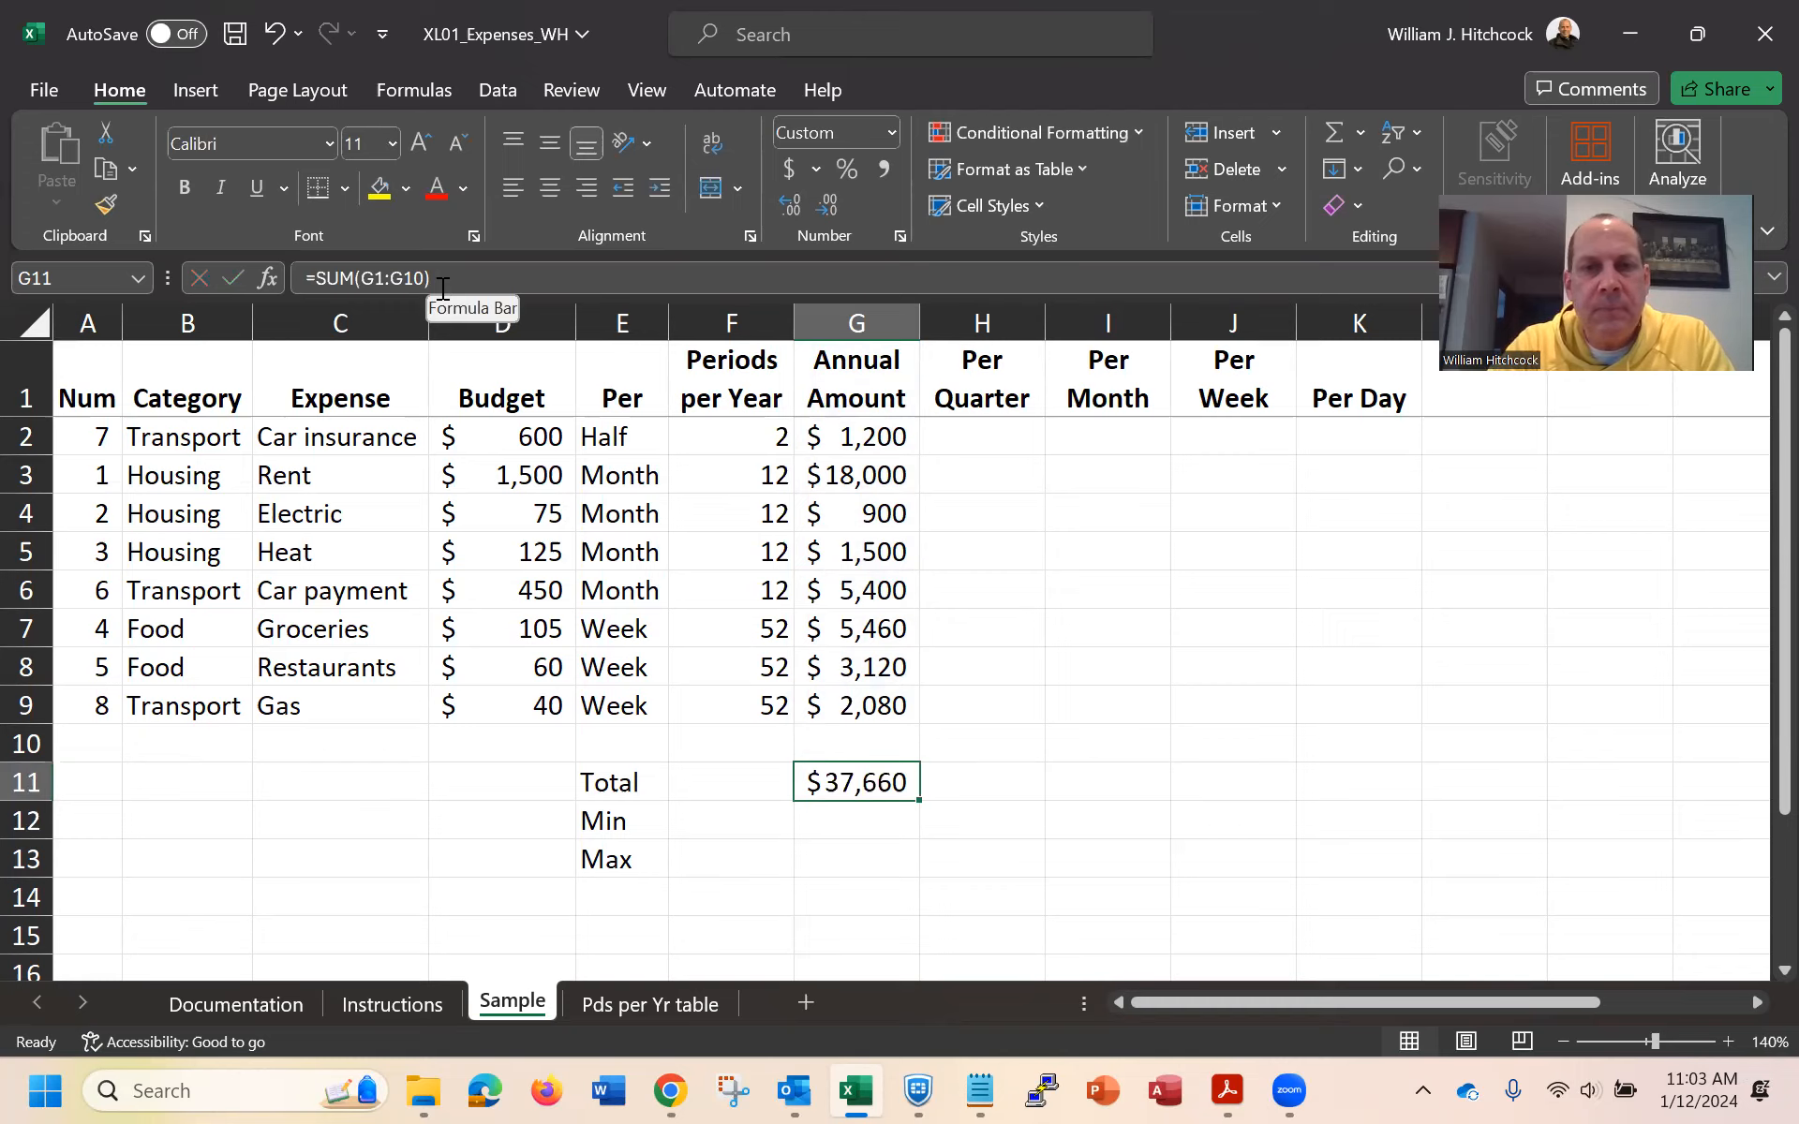
Calculate the minimum Annual Amount in G12 with the formula =MIN(G1:G10)
key(Down)
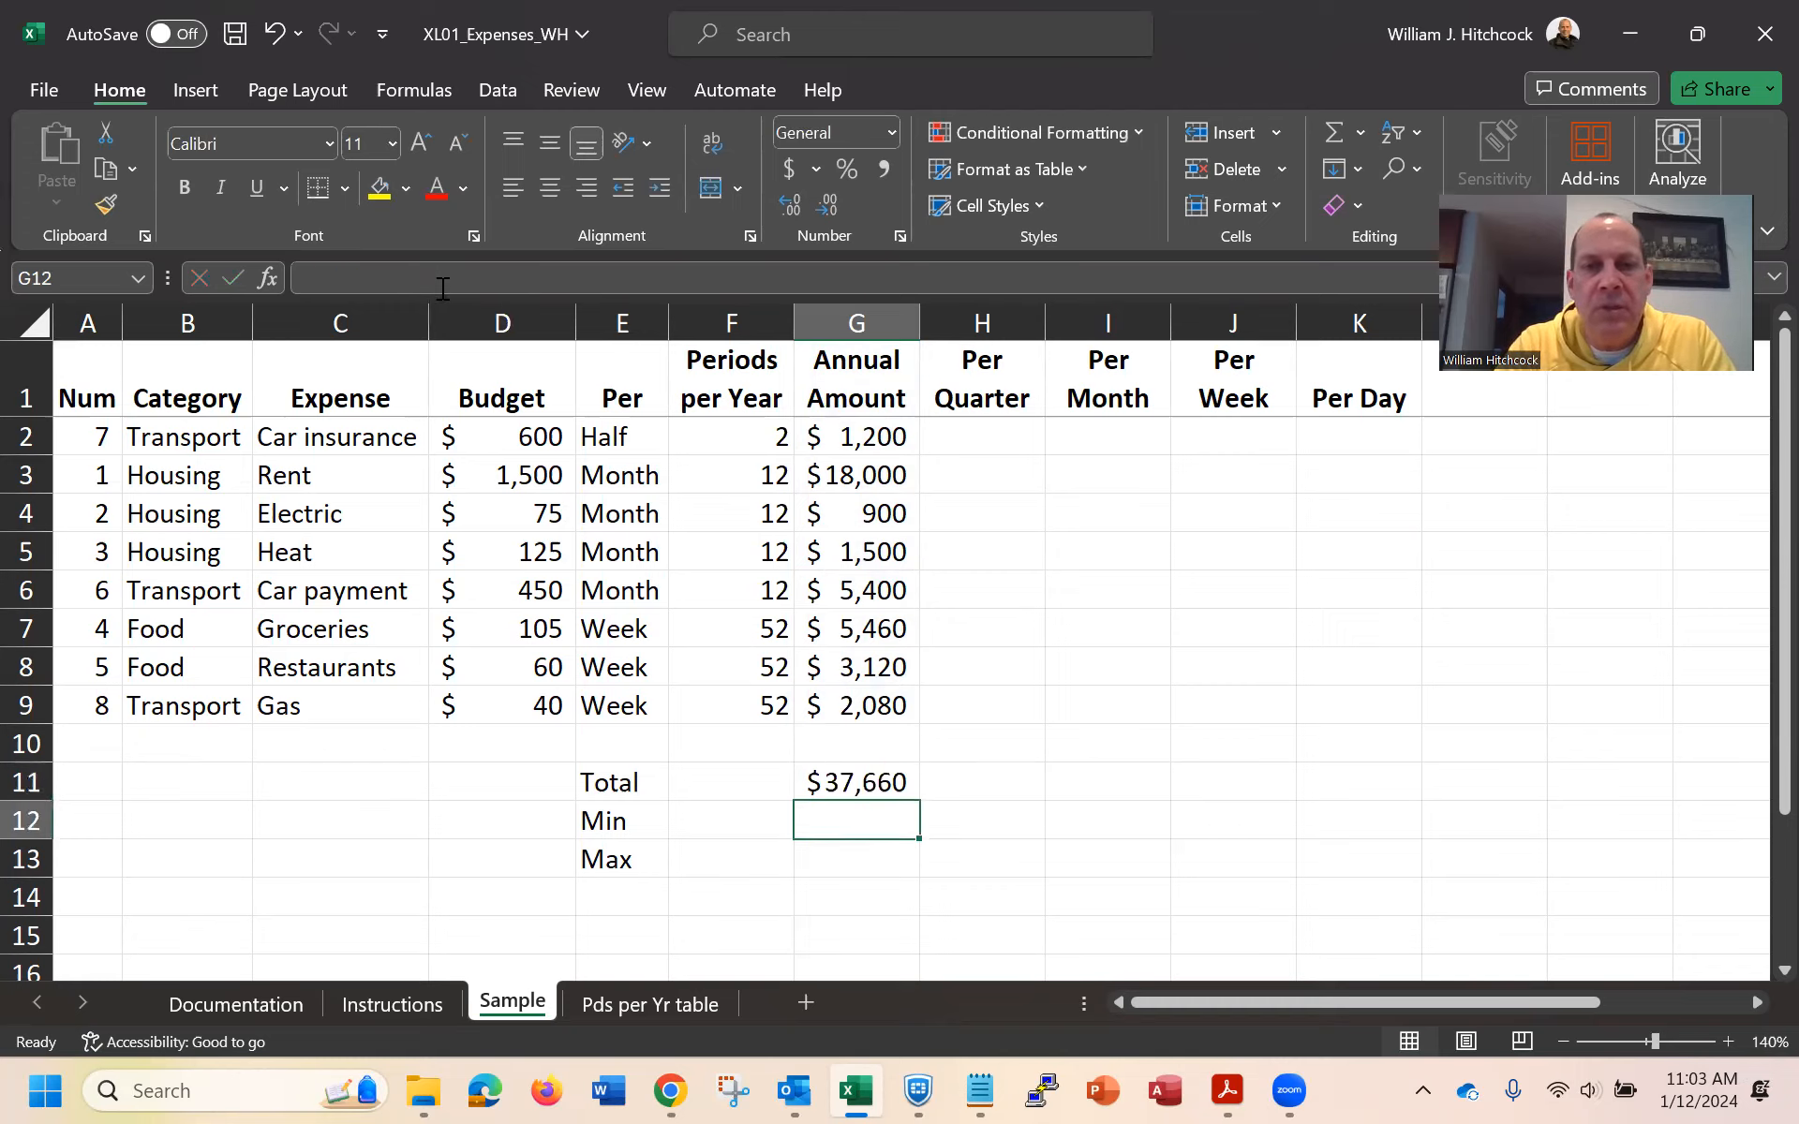
text(=min()
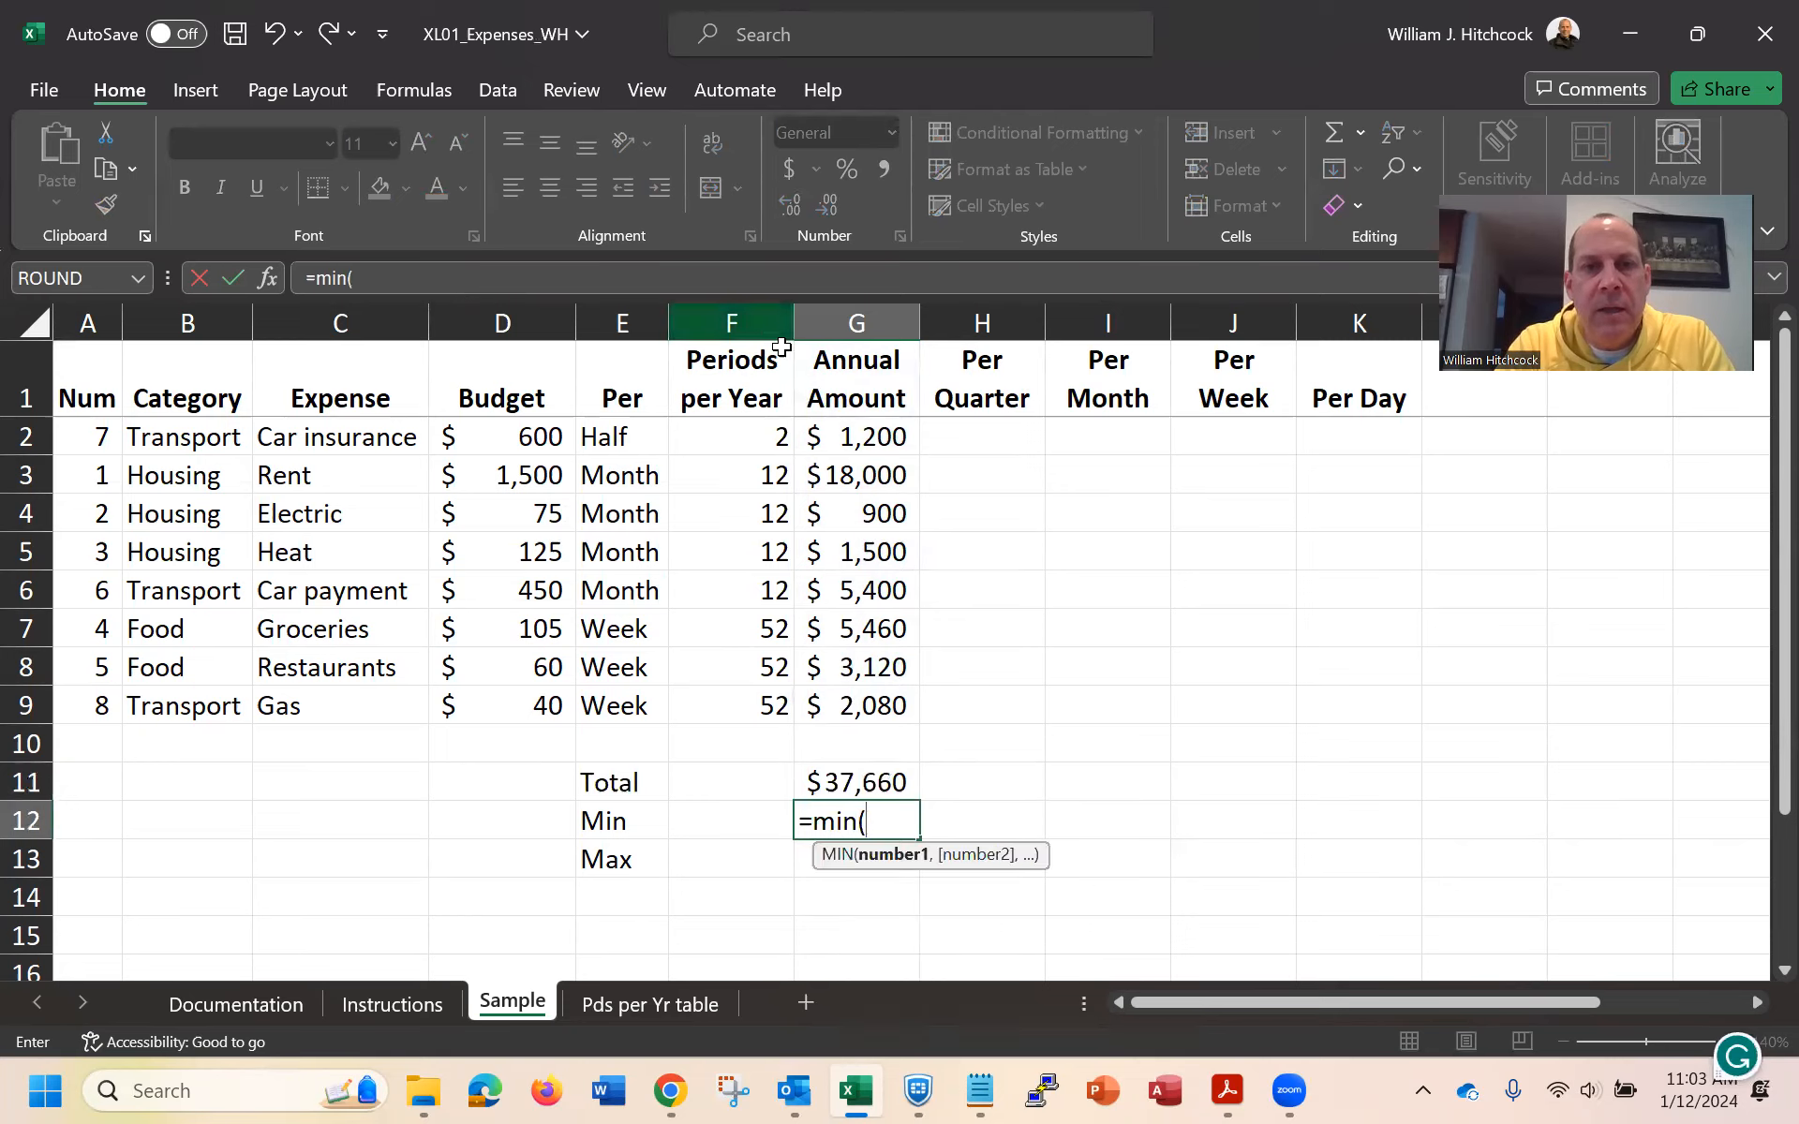
click(836, 390)
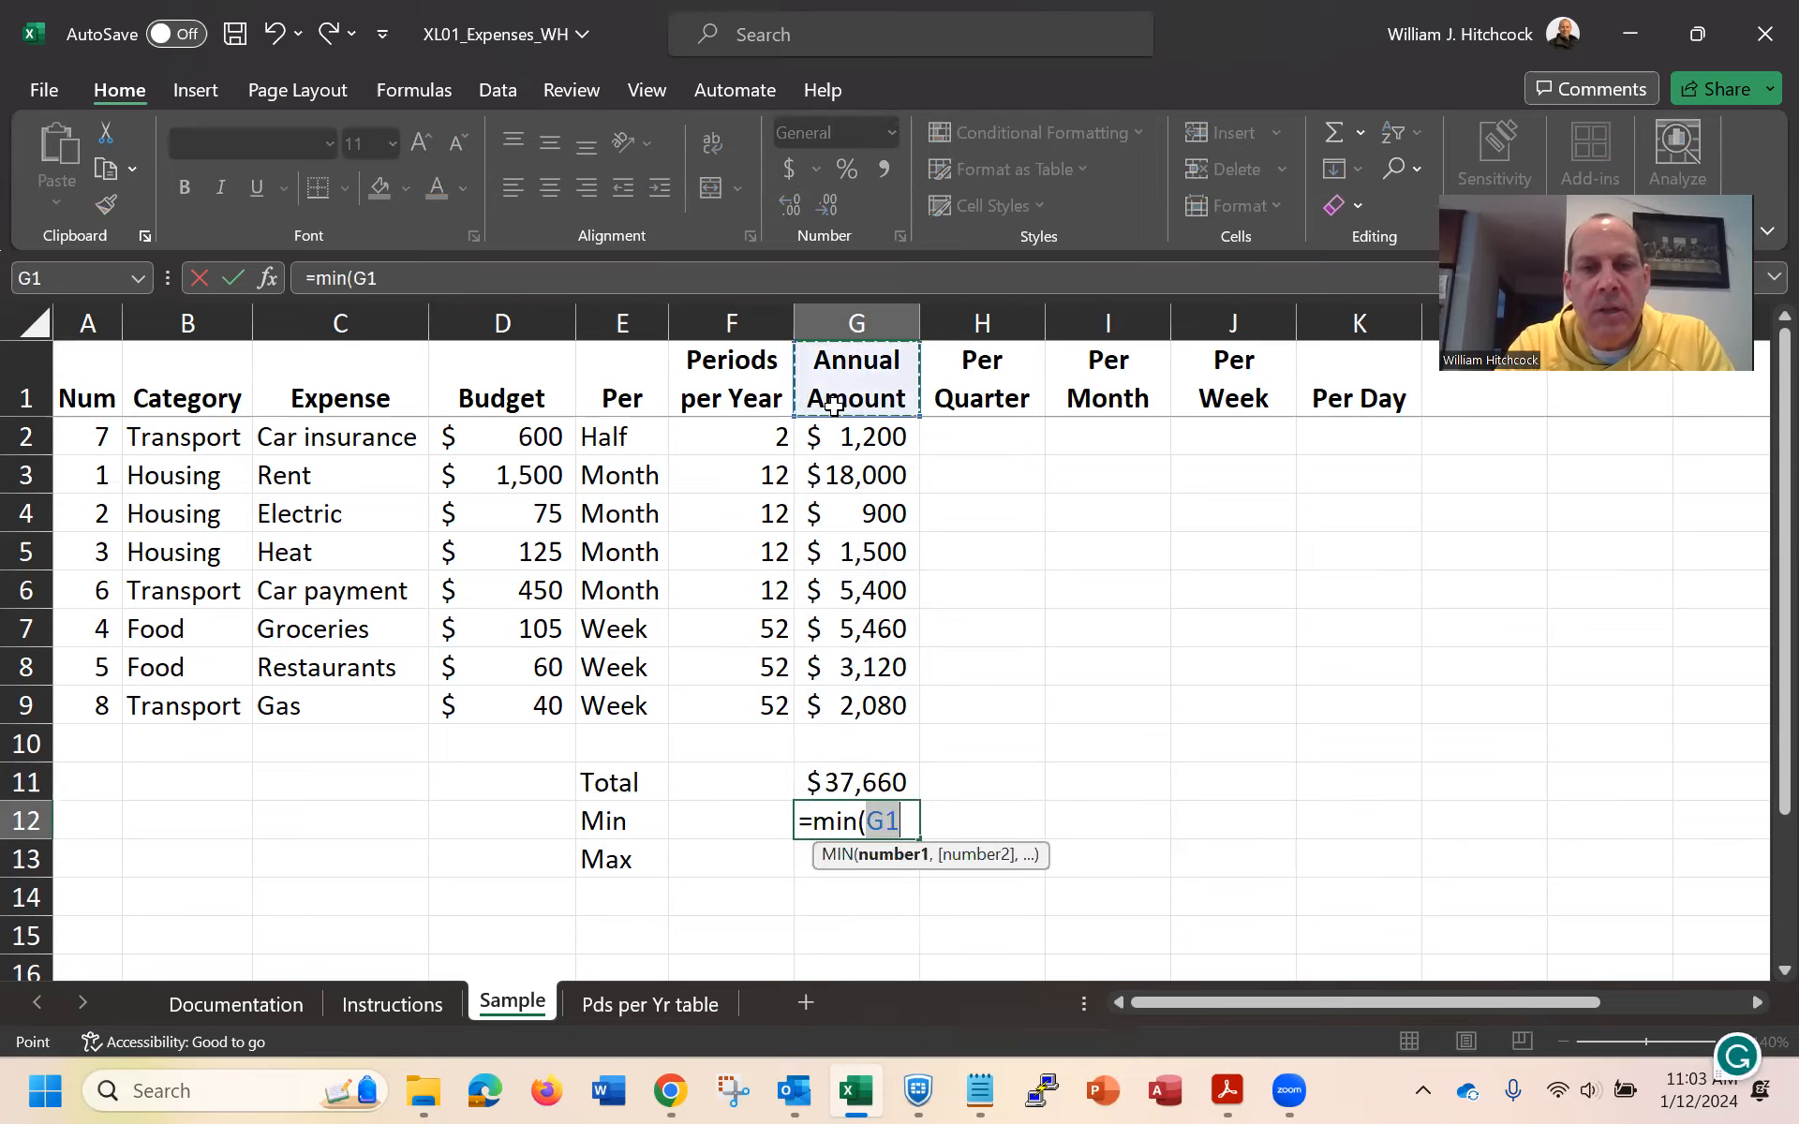
shift+click(843, 746)
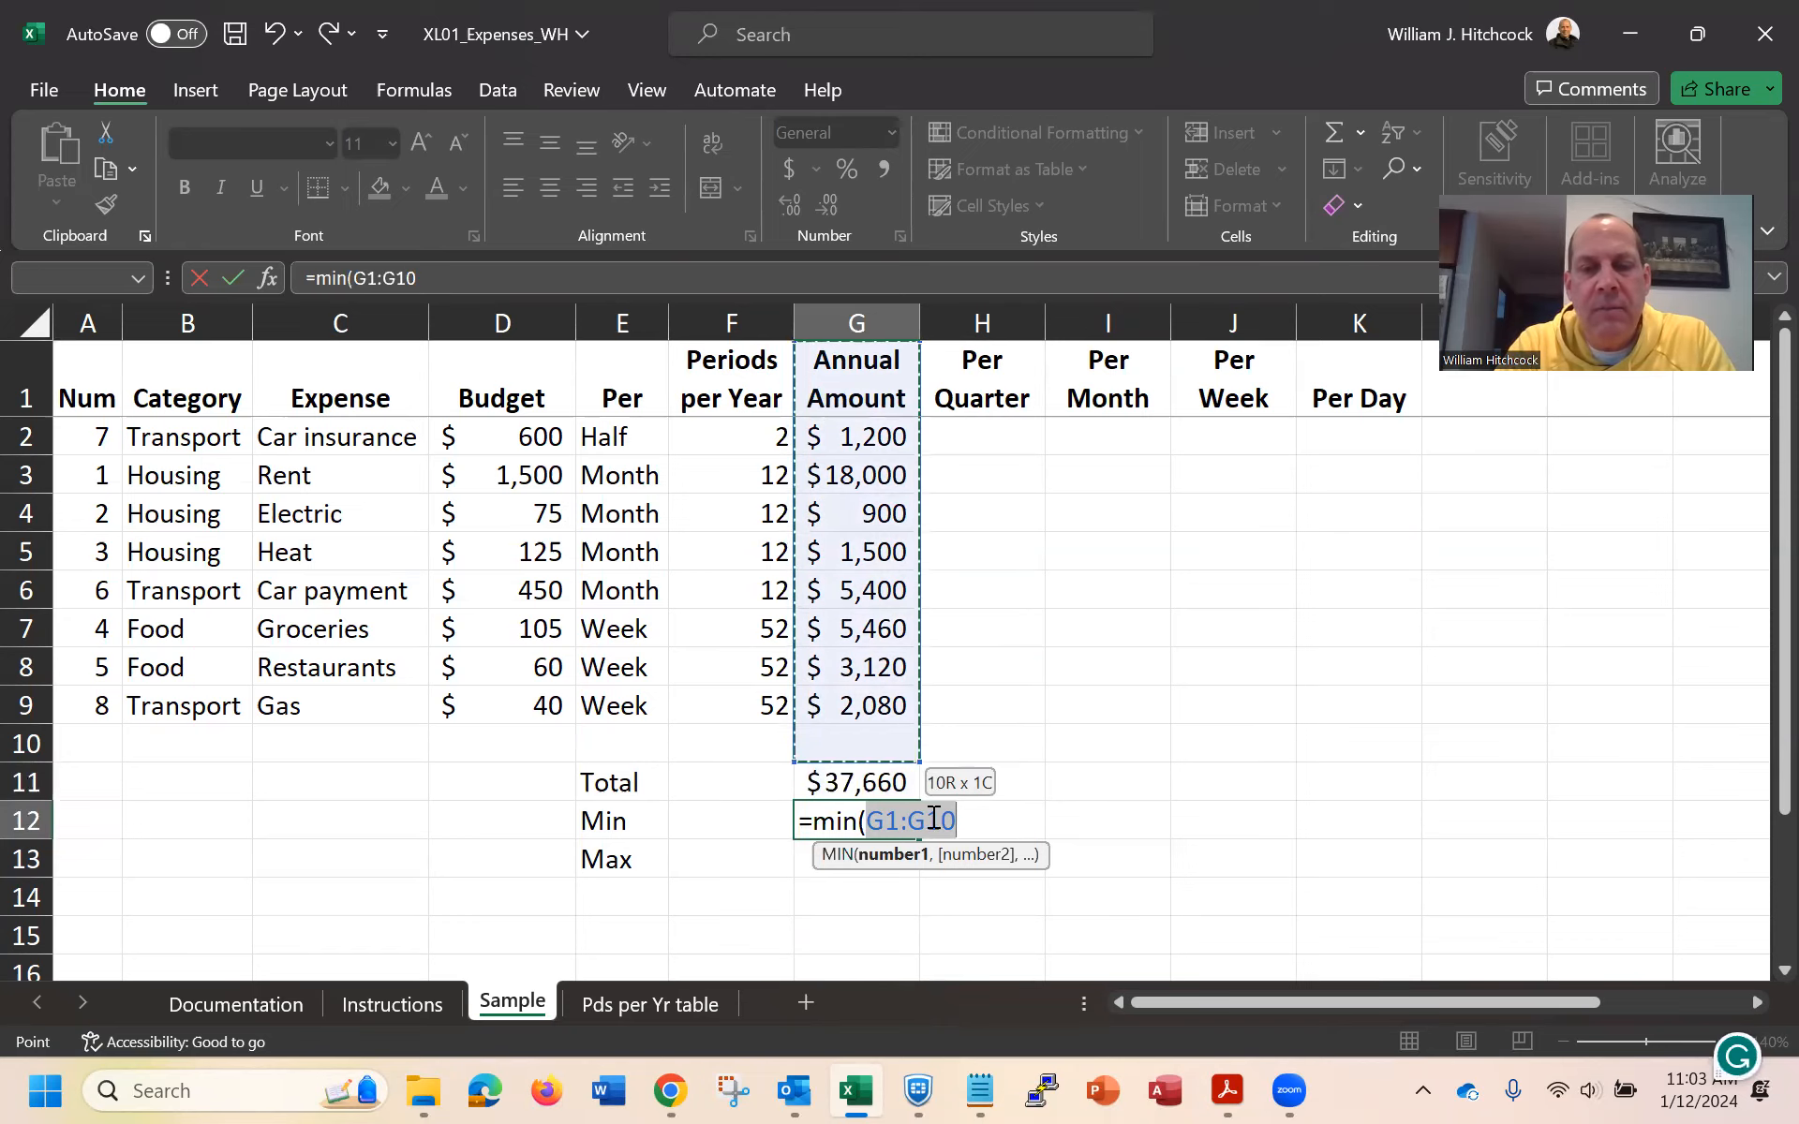
key(Return)
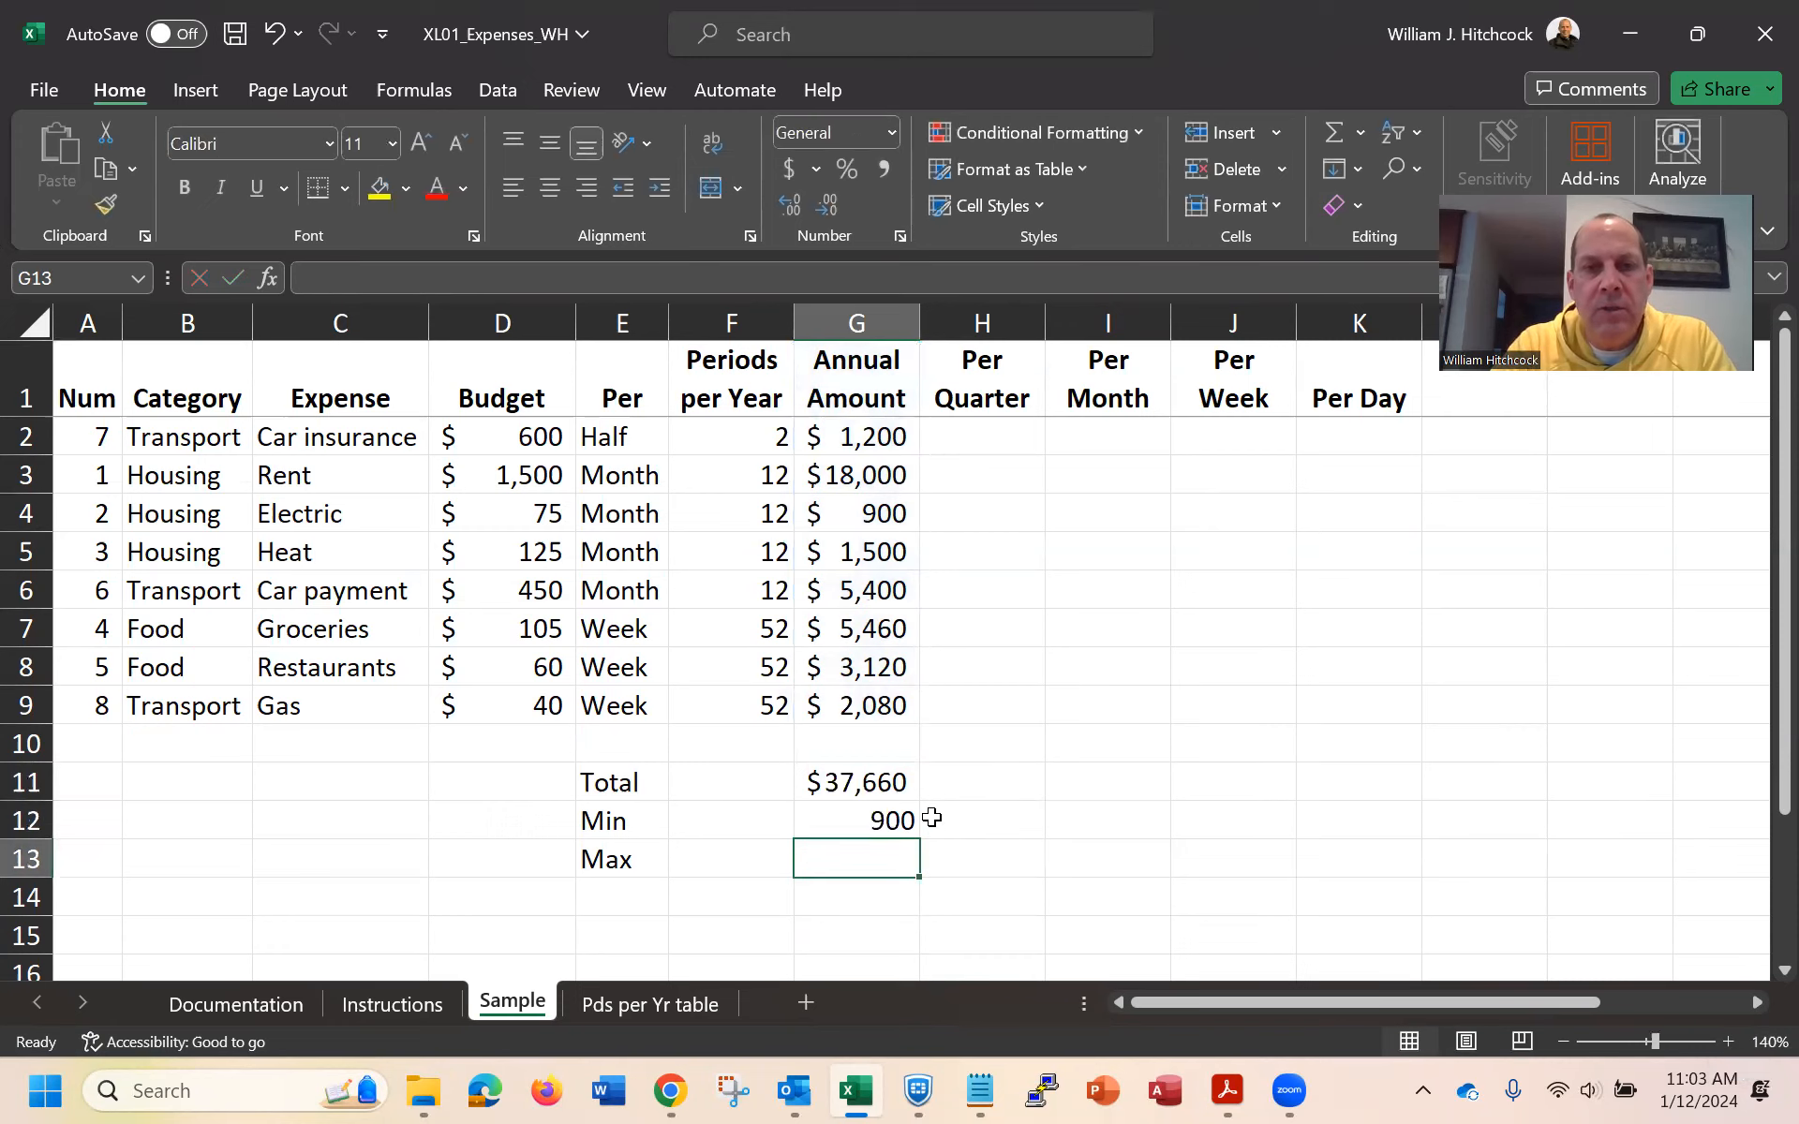
Calculate the maximum Annual Amount in G13 with the formula =MAX(G1:G10)
text(=)
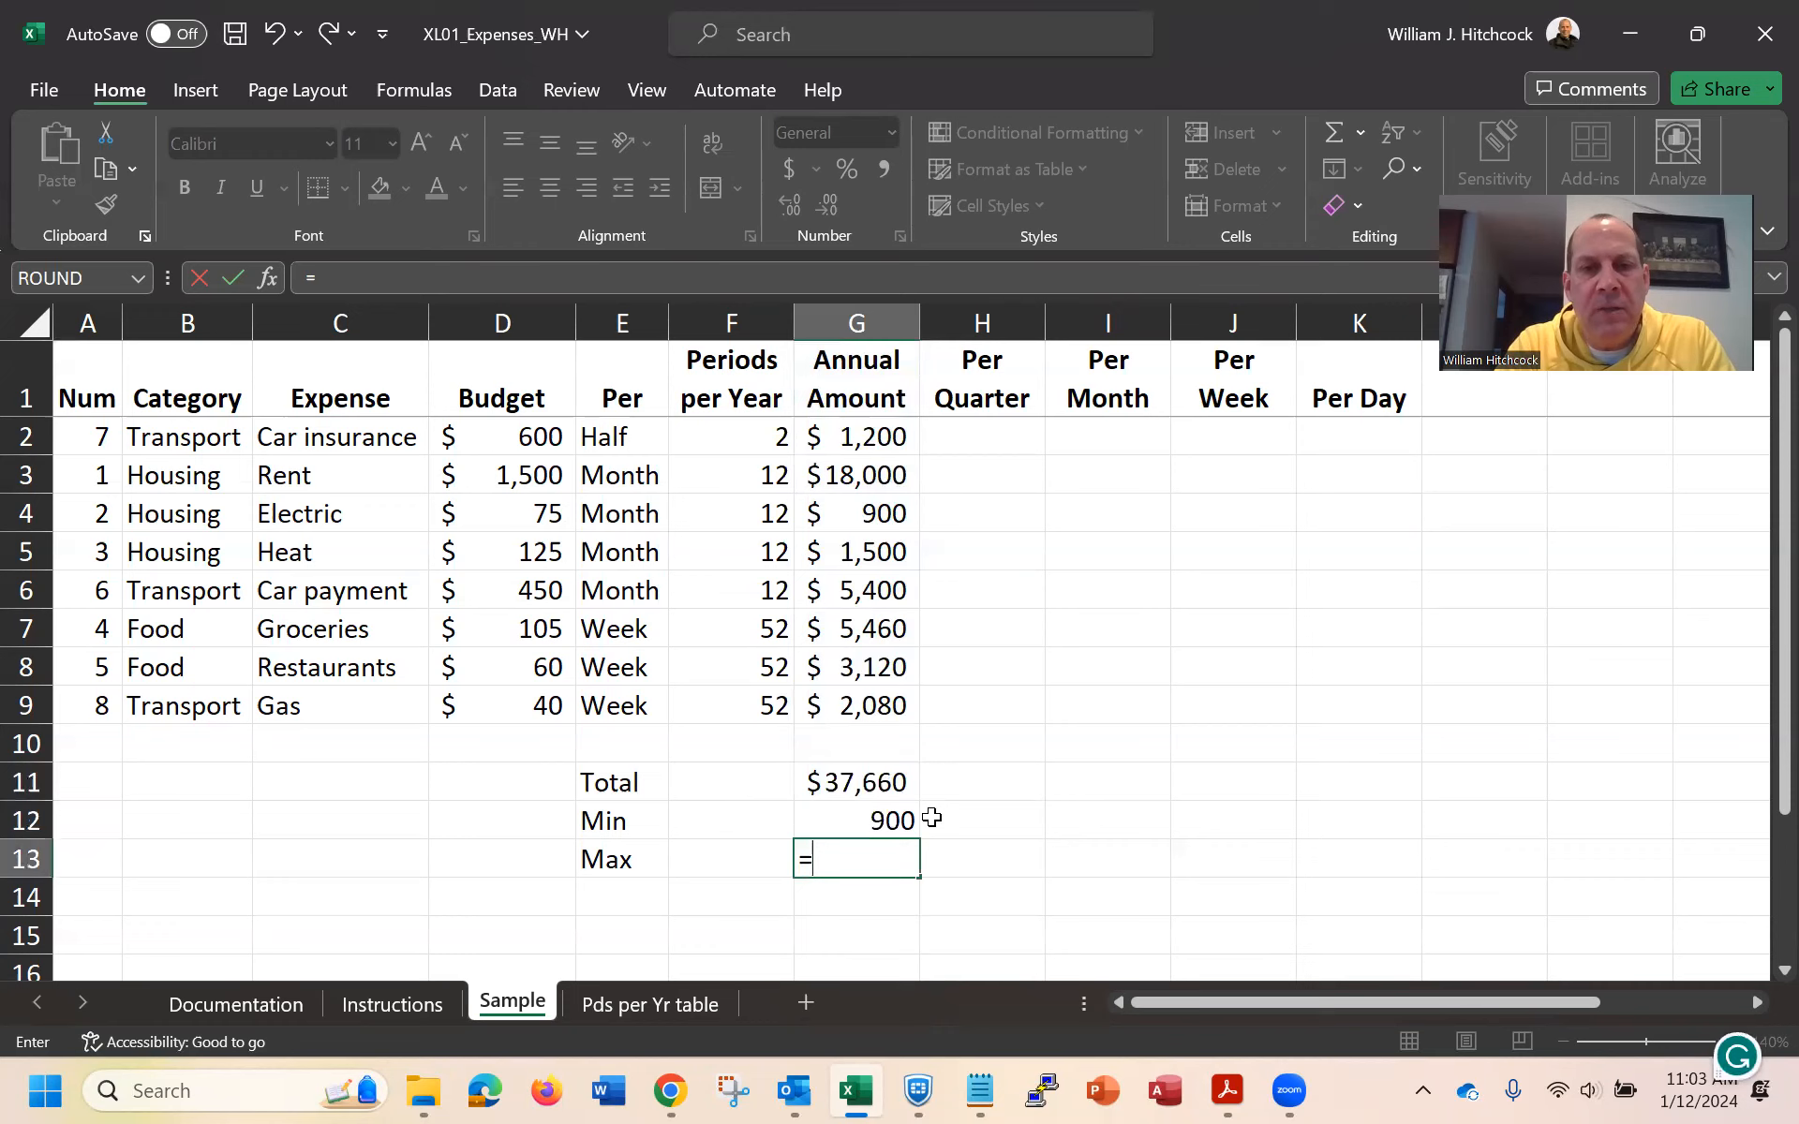
text(max()
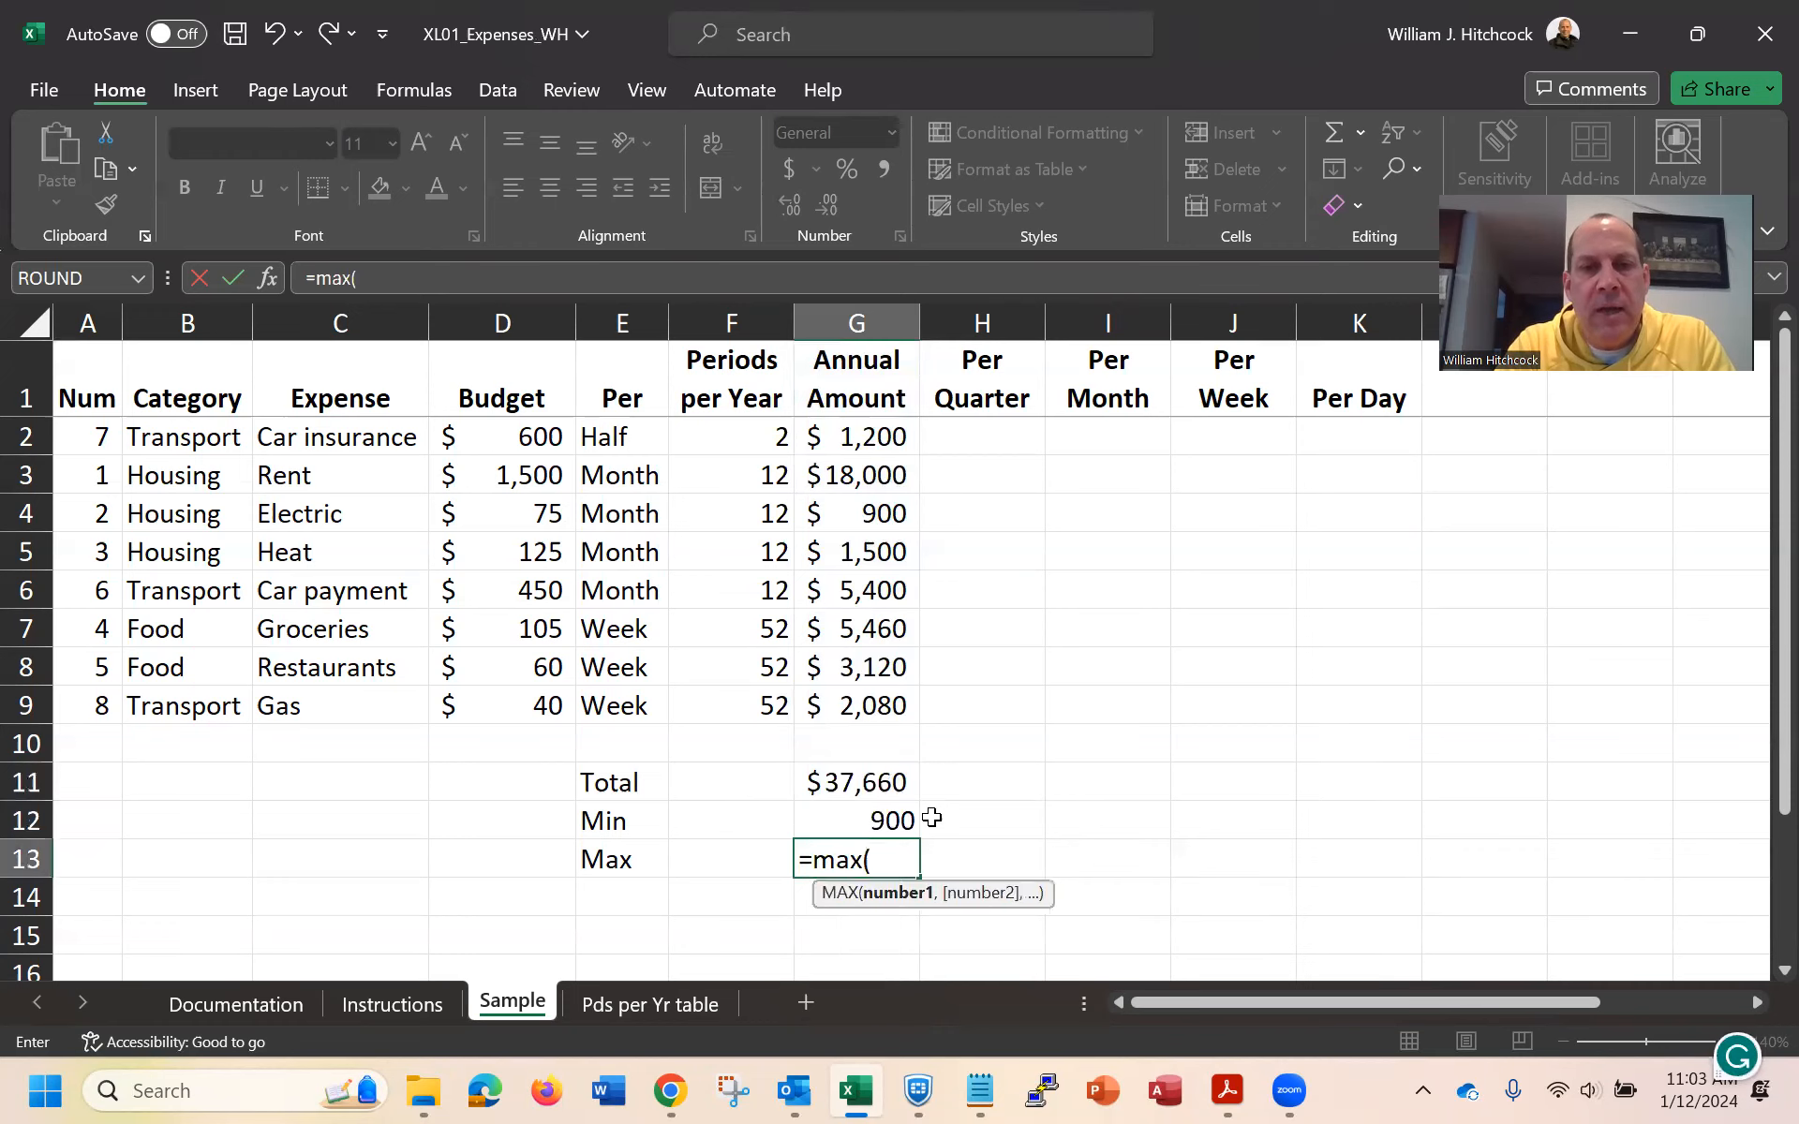
click(856, 377)
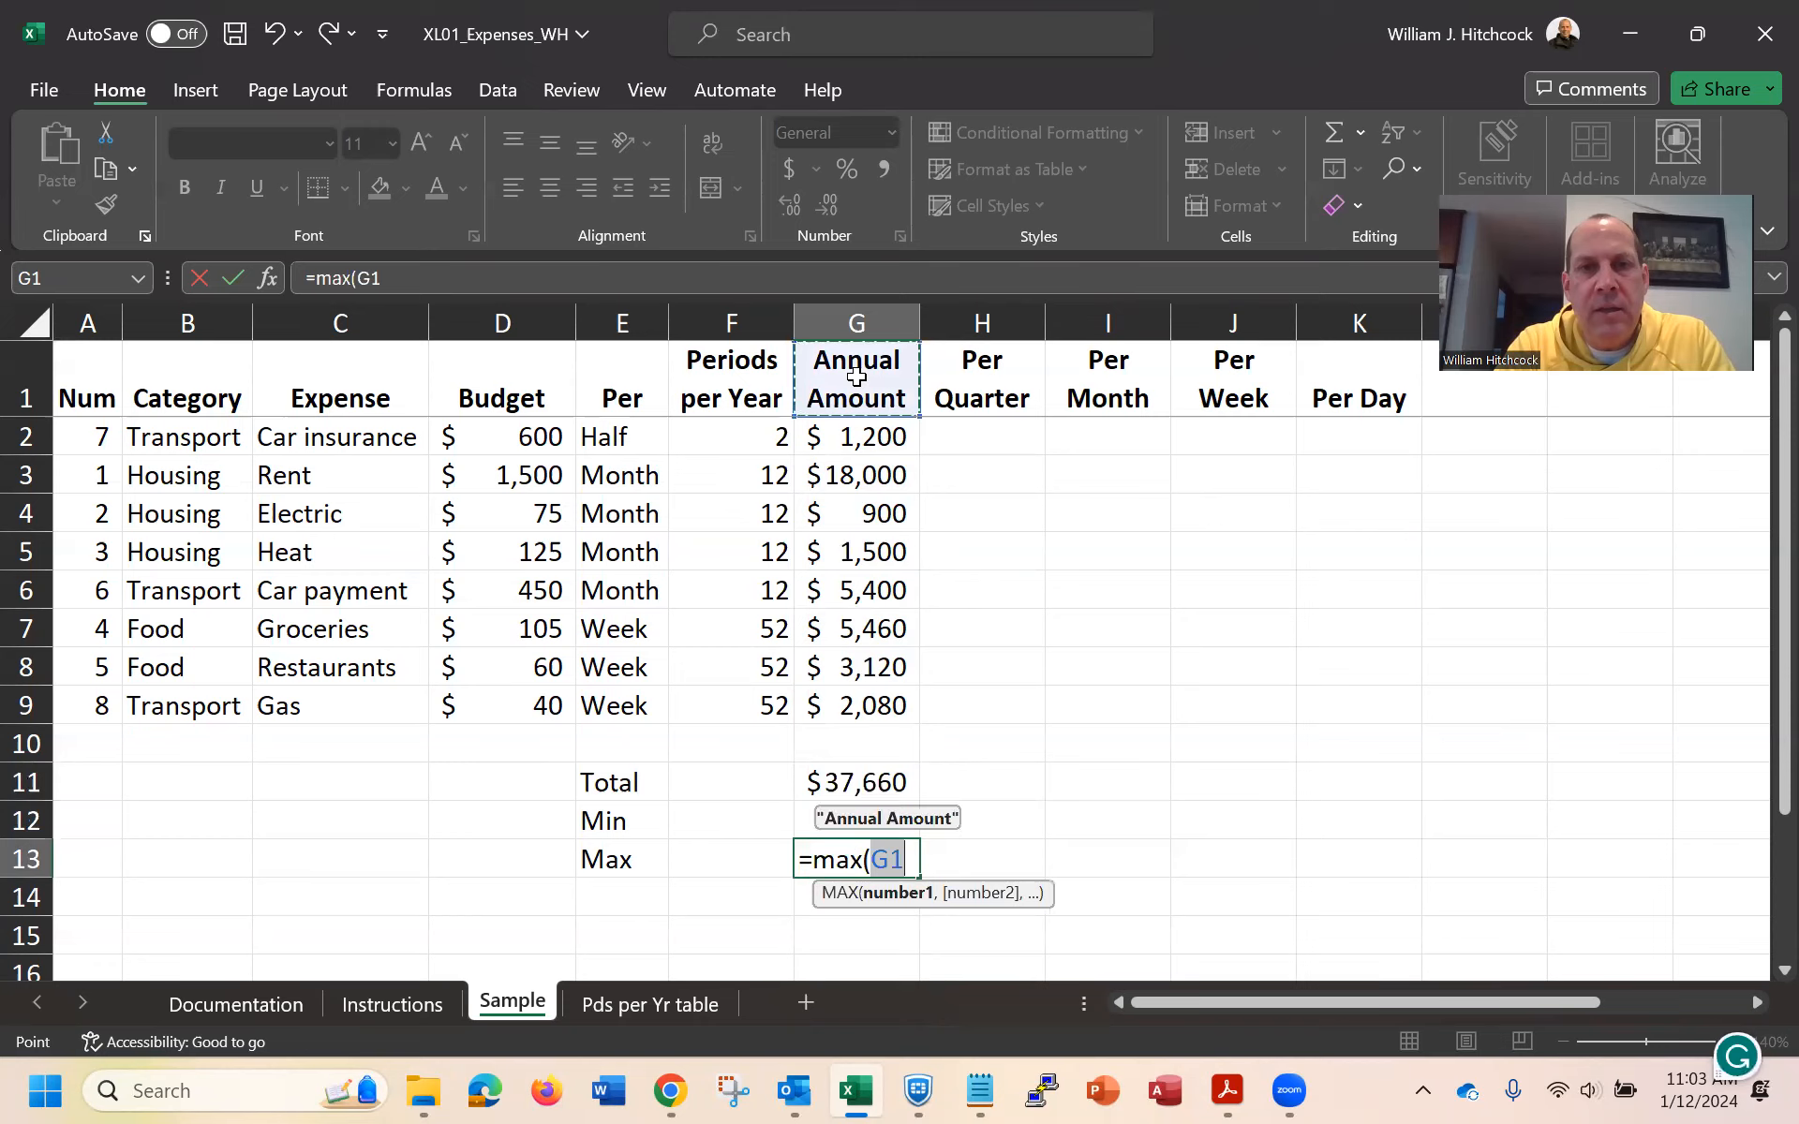
shift+click(853, 734)
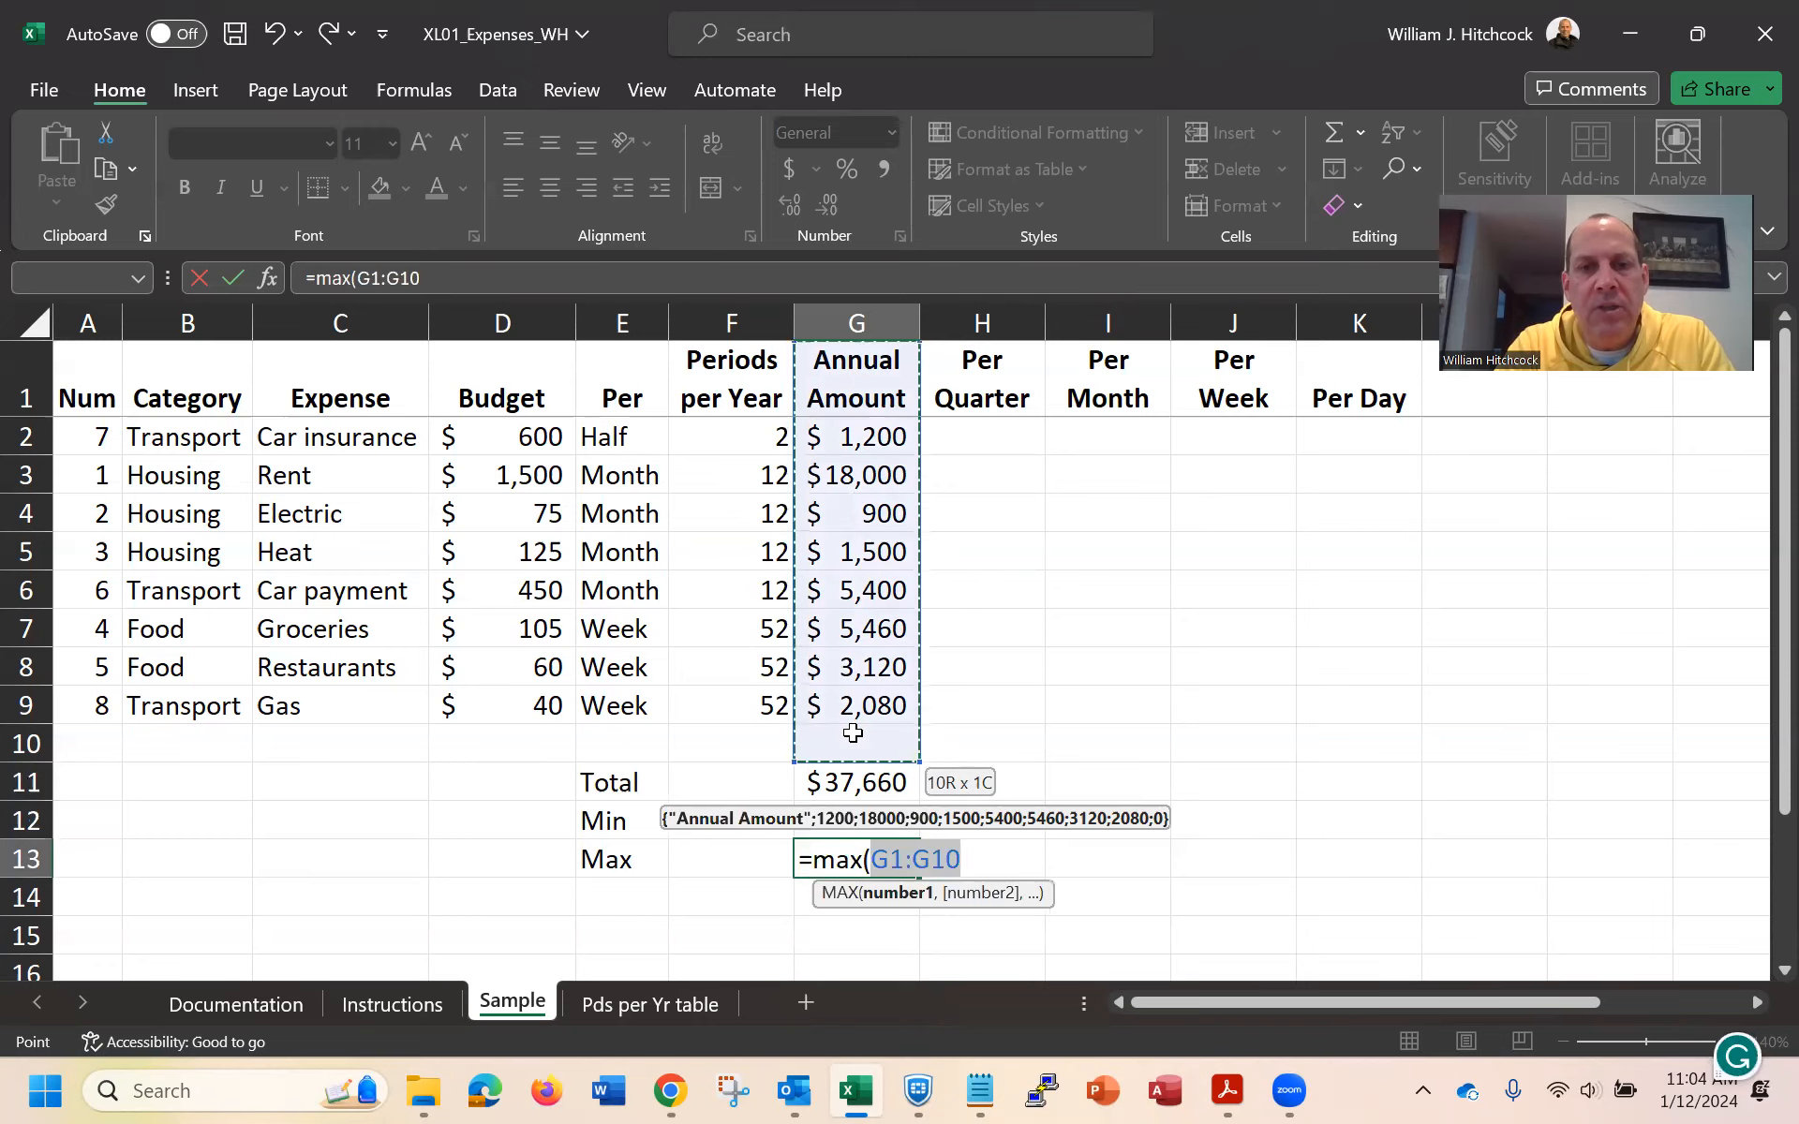
key(Return)
Copy the currency formatting of the total in G11 to the Min and Max cells G12:G13
key(Up)
key(Up)
key(Up)
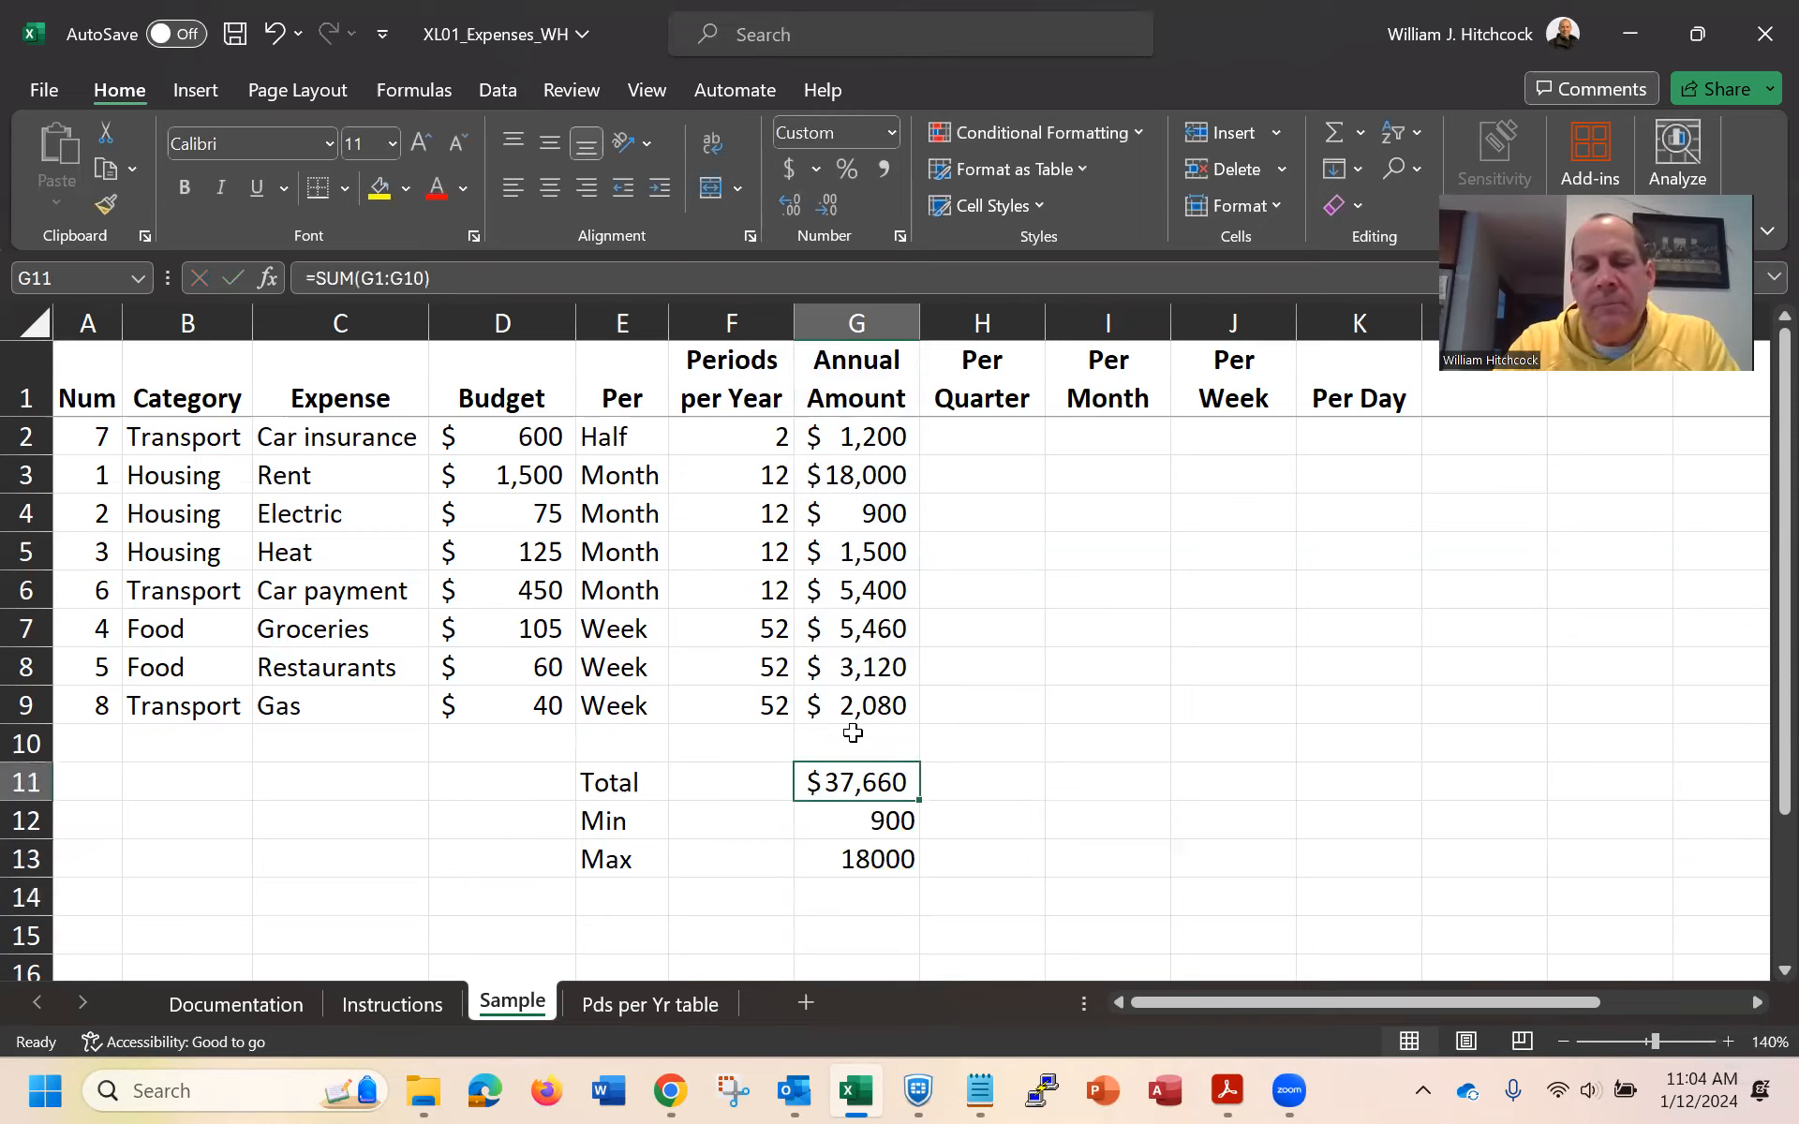
click(107, 210)
drag(888, 821, 877, 864)
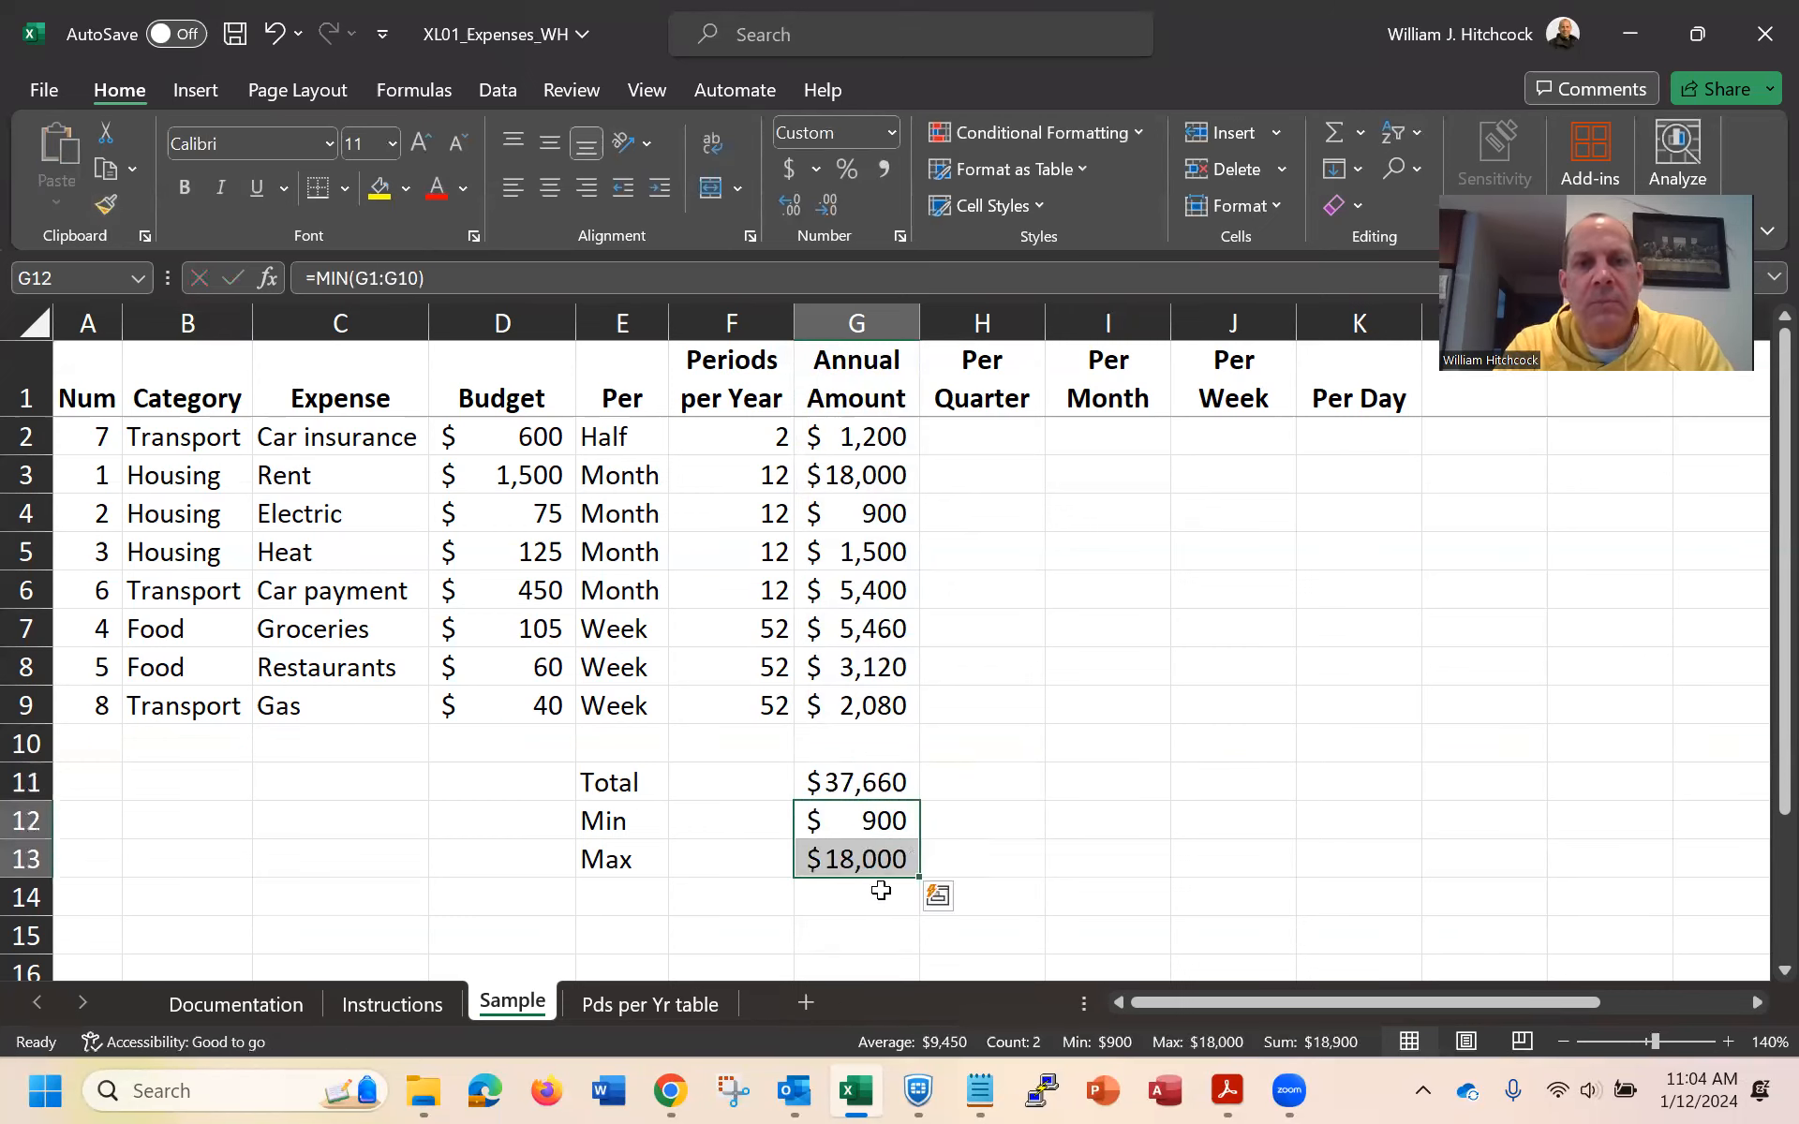
Sort the expense records by Annual Amount from smallest to largest
click(831, 822)
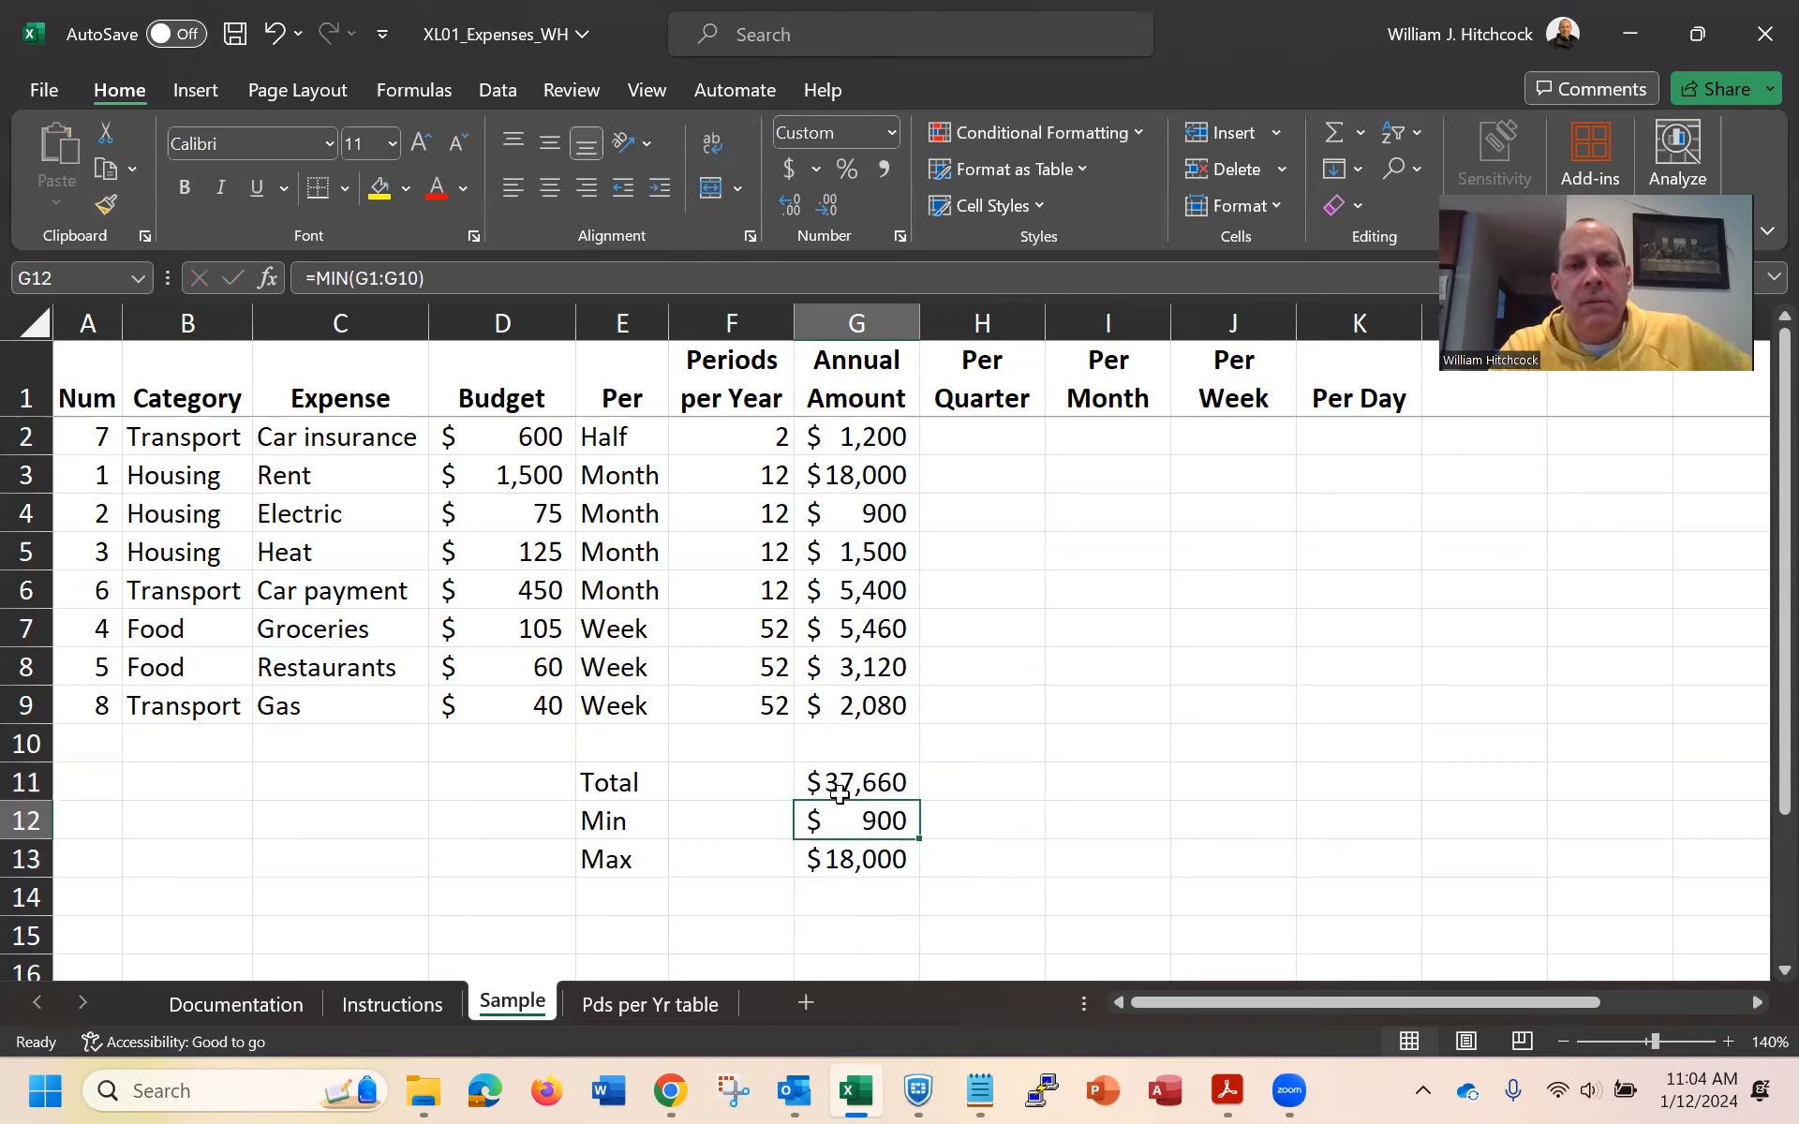
click(857, 434)
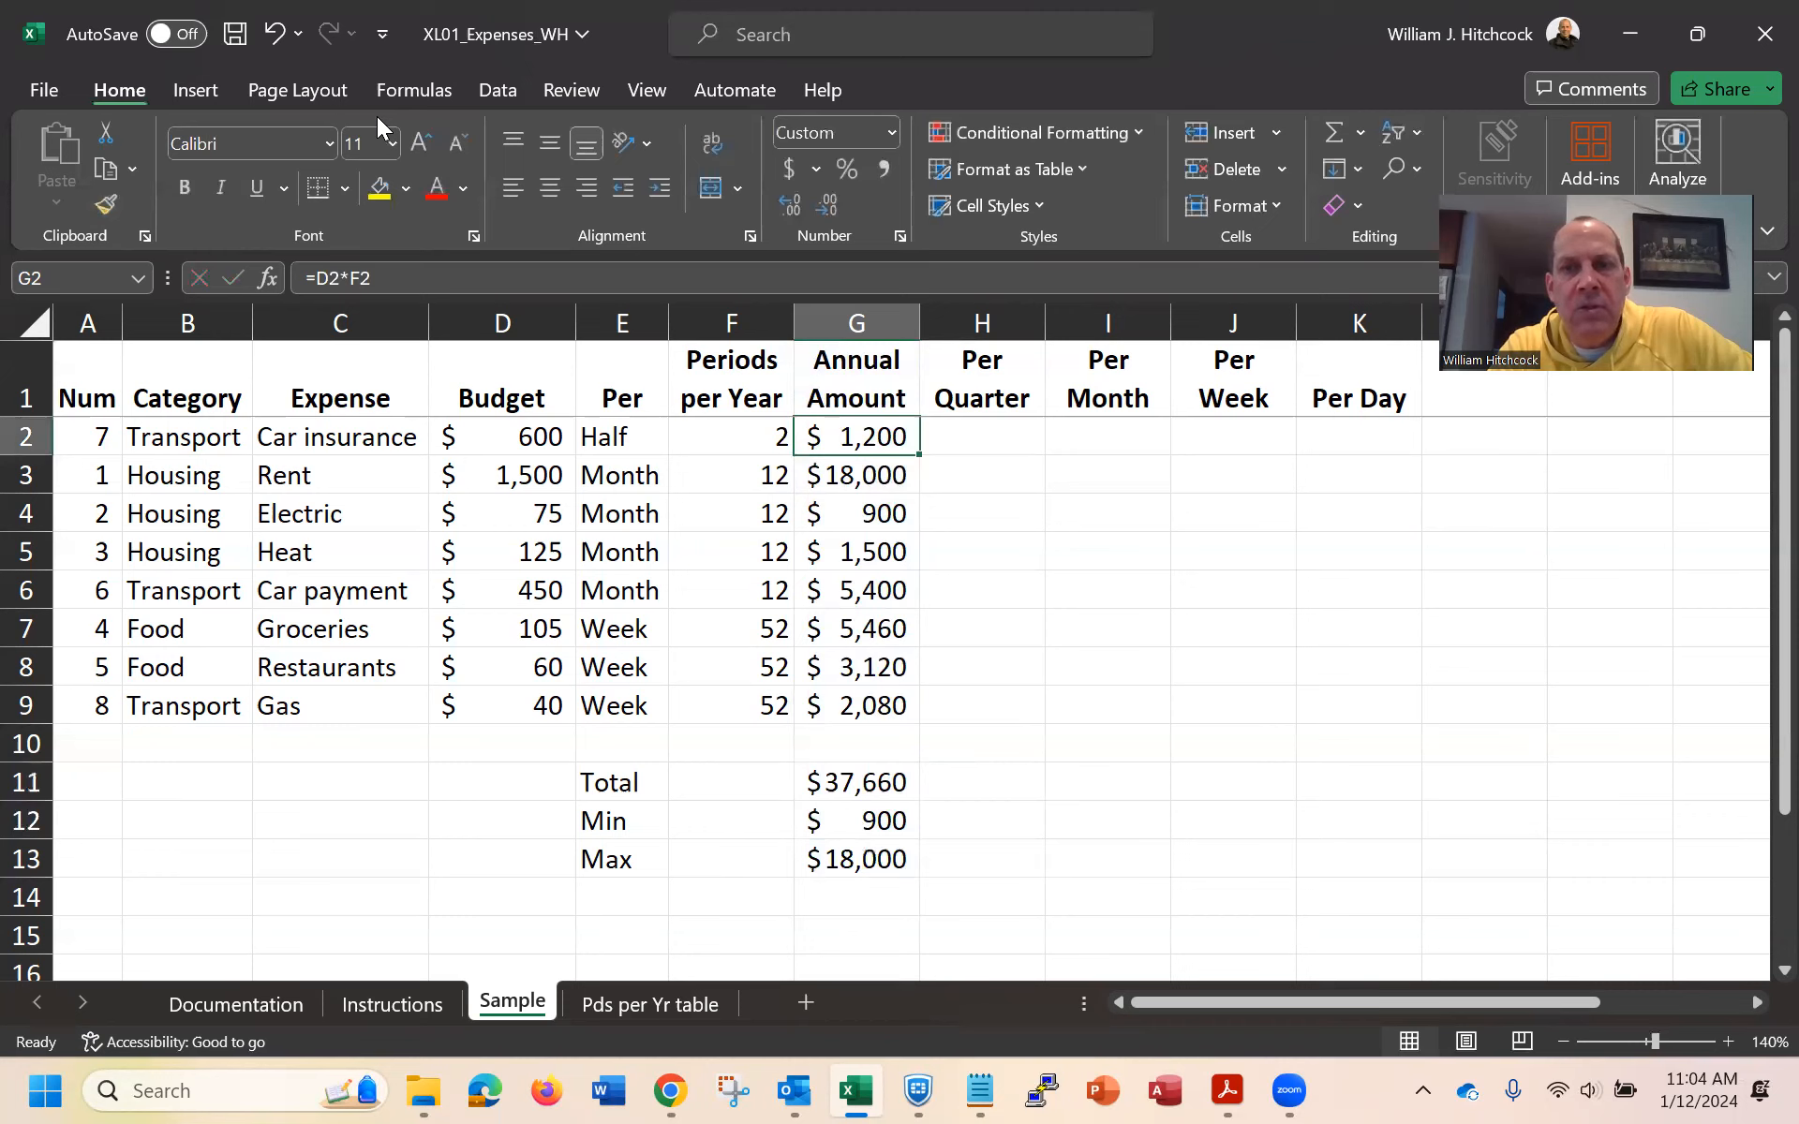
click(1403, 132)
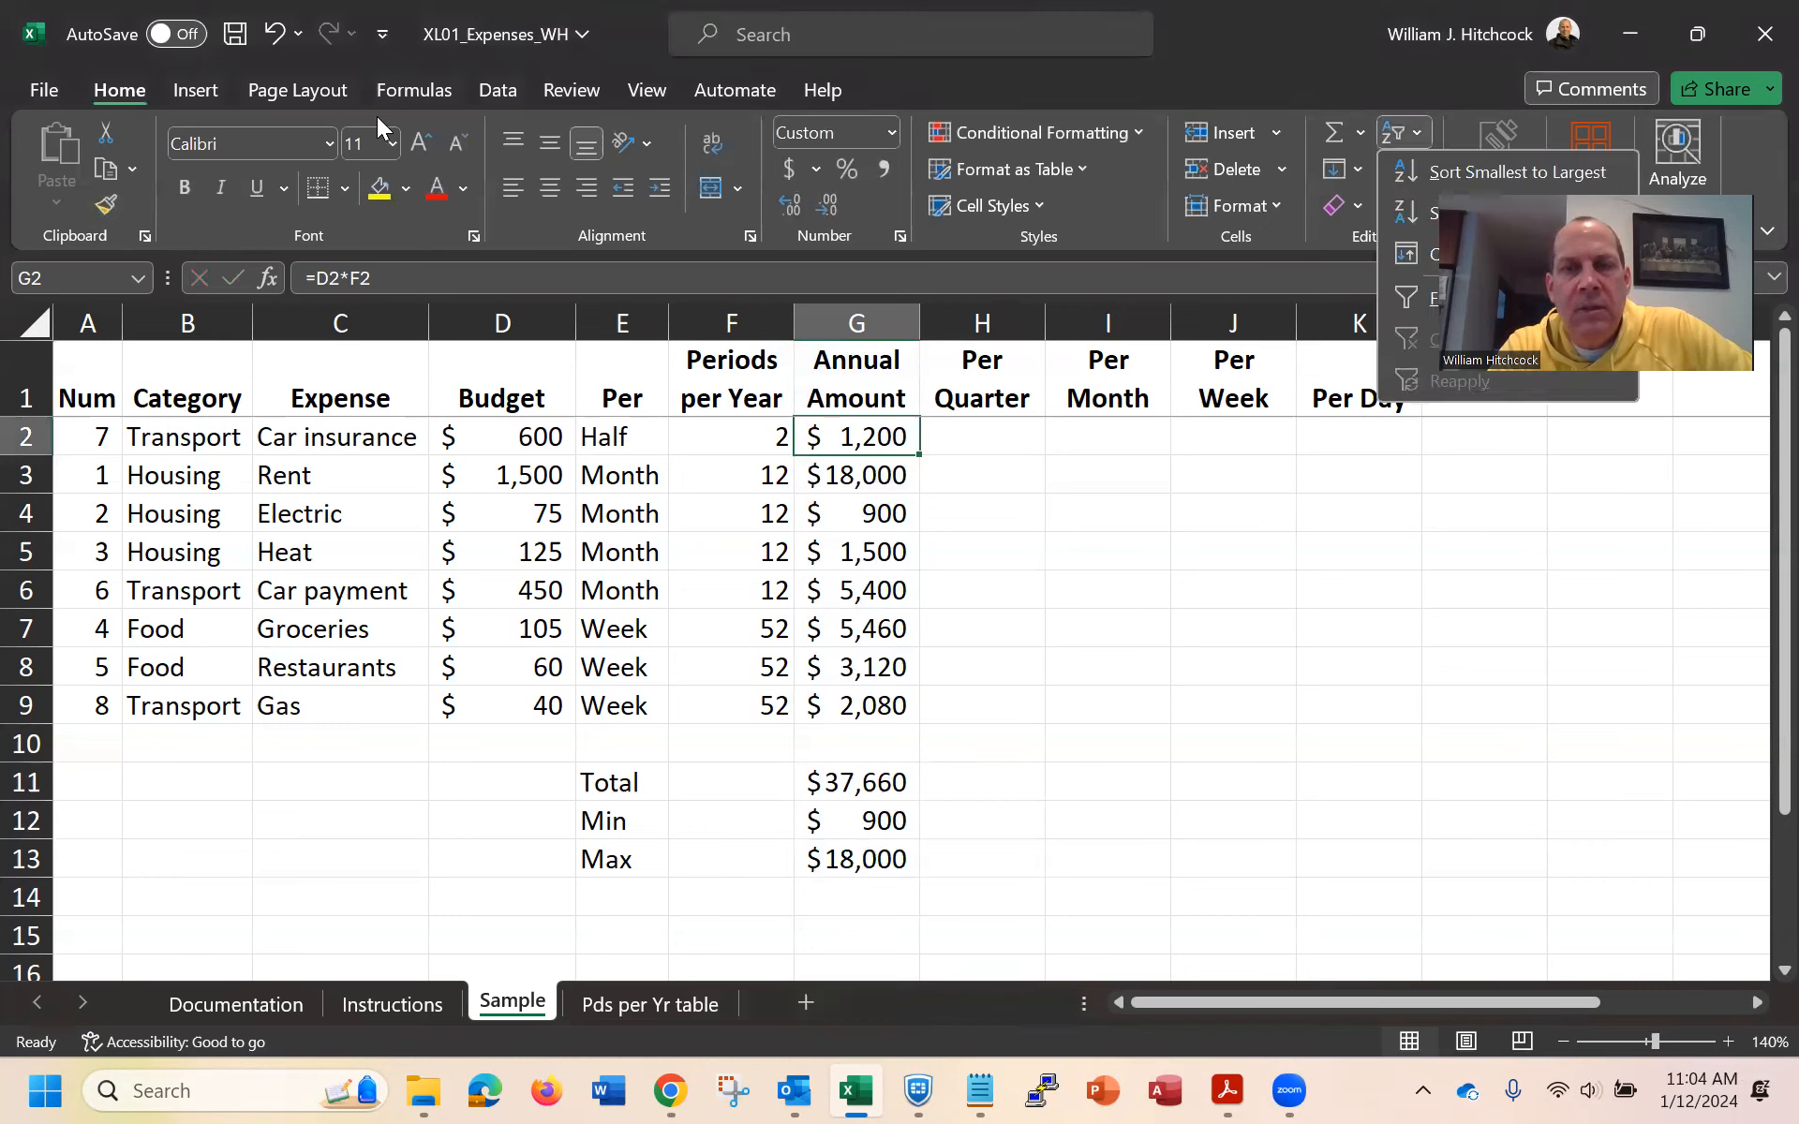
click(1450, 178)
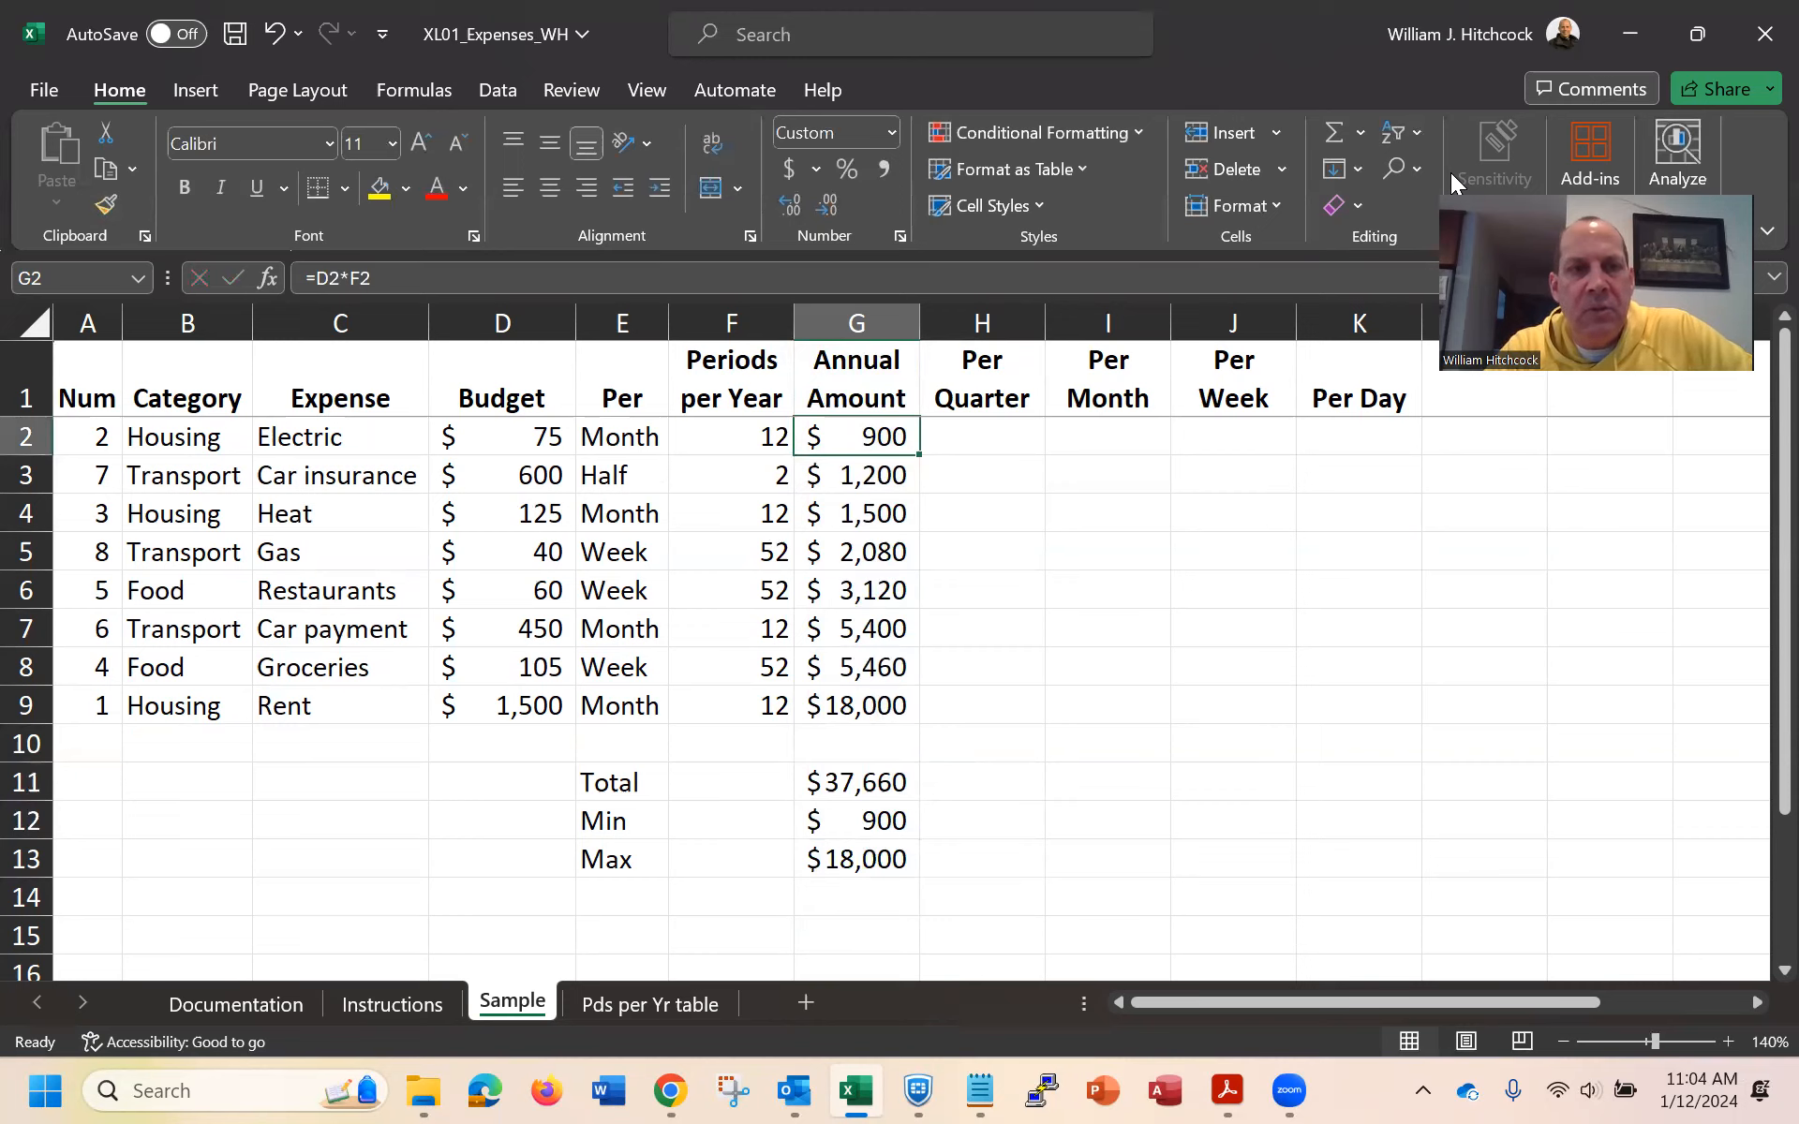
Check the order of the Annual Amount values from G2 down to the last record in G9
key(Down)
key(Down)
key(Down)
key(Down)
key(Down)
key(Down)
key(Down)
key(Down)
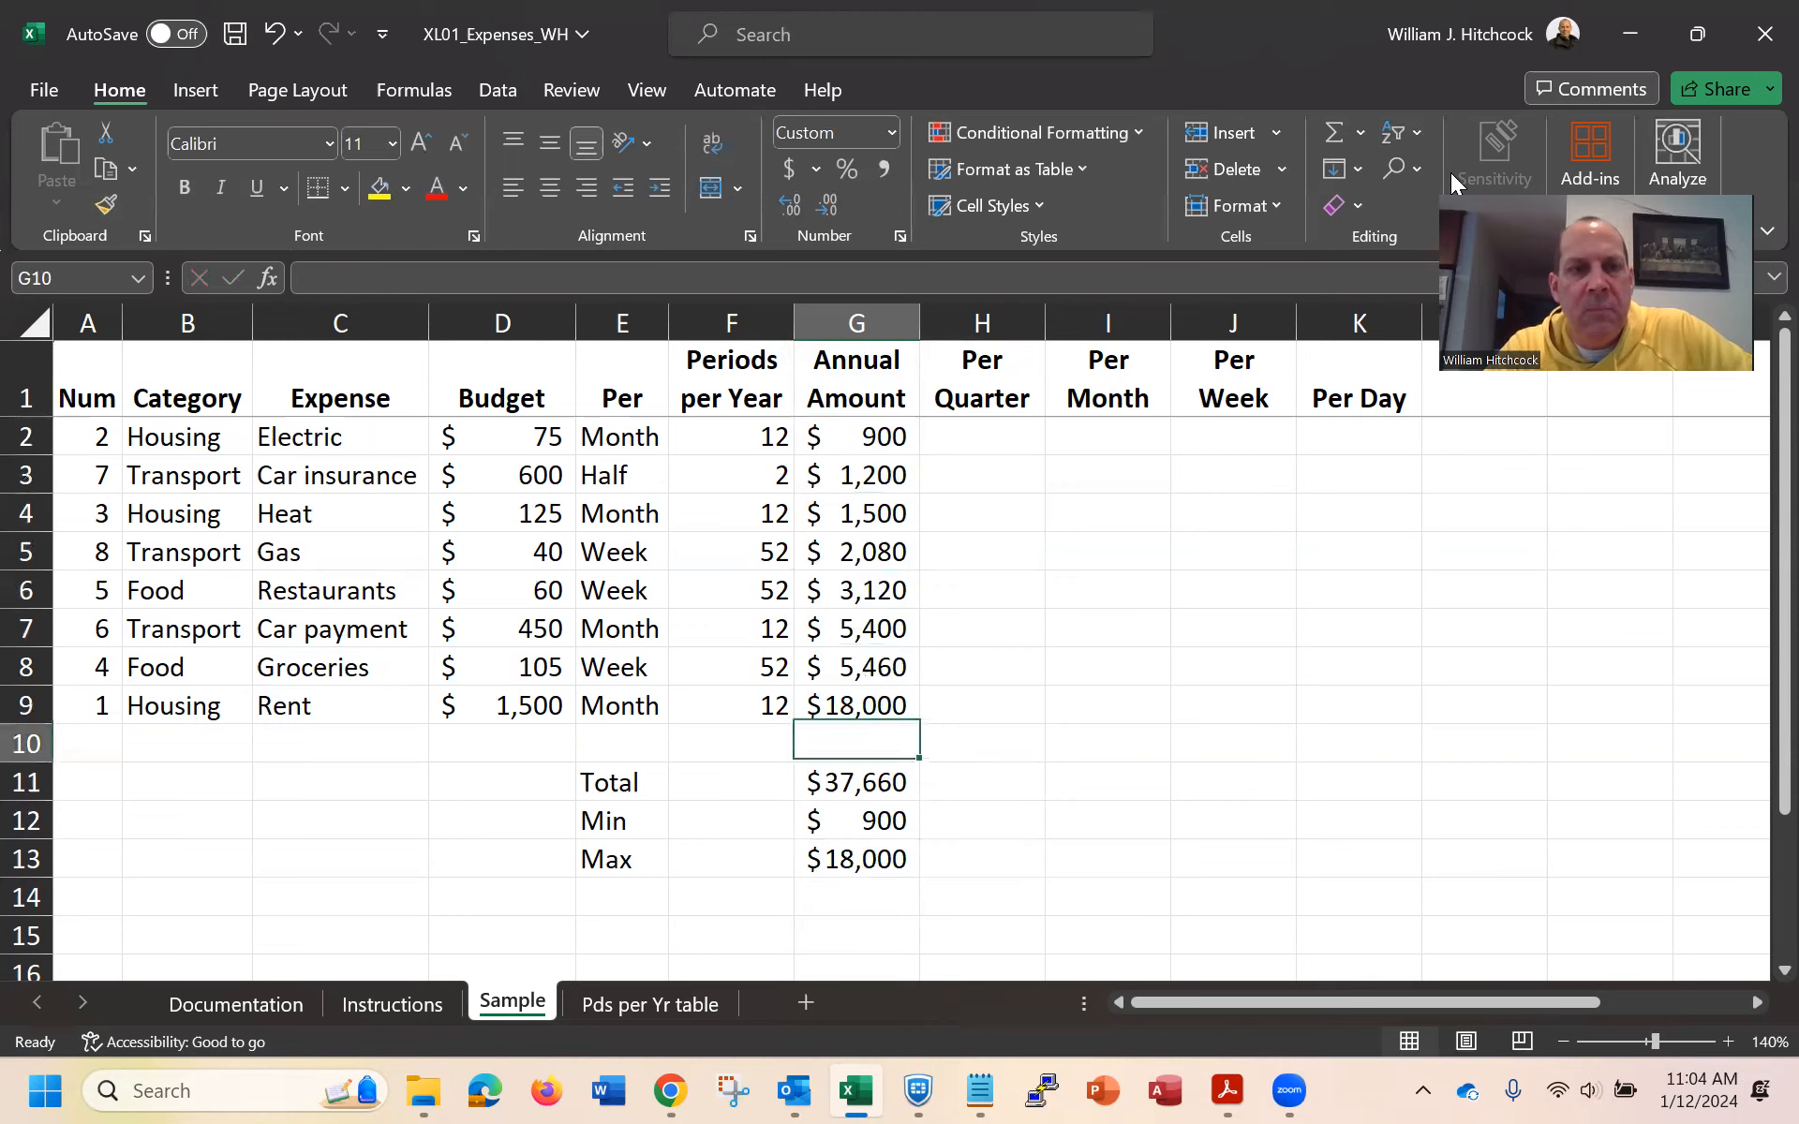
key(Up)
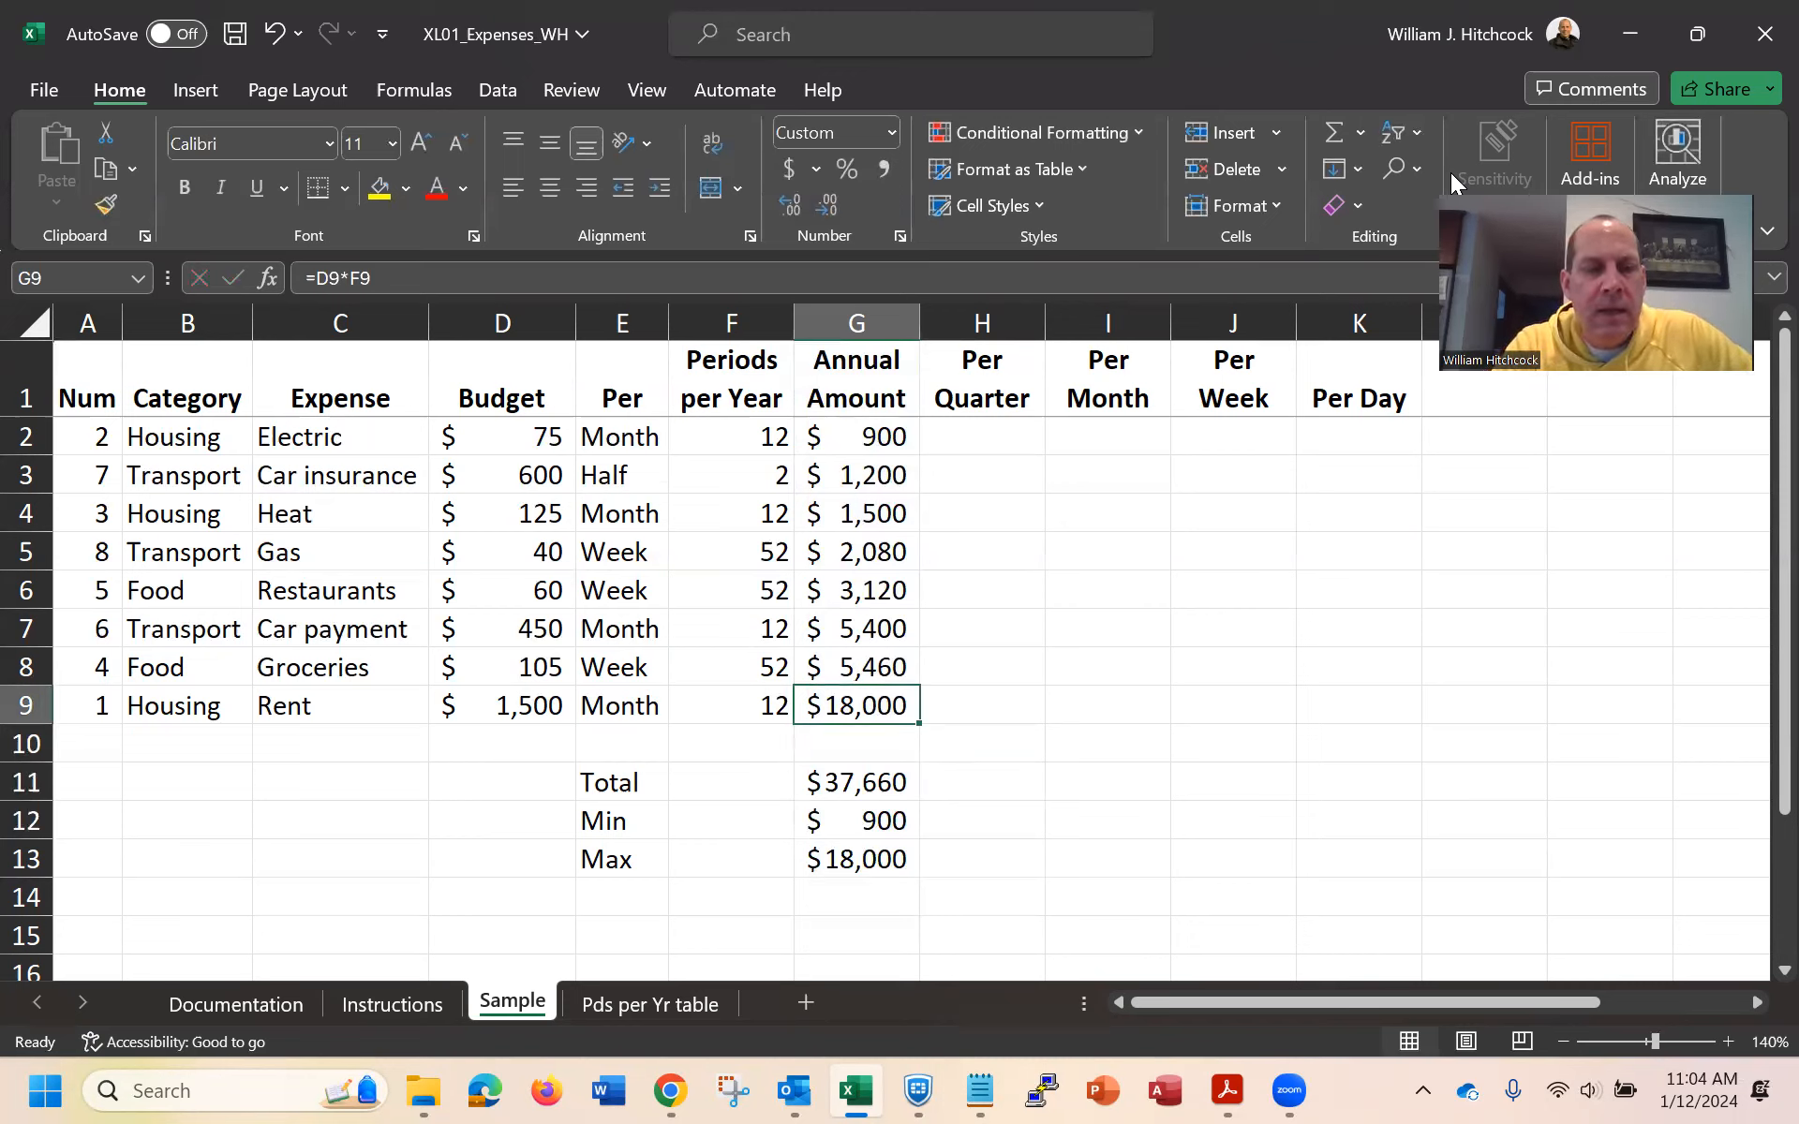
Sort the expense records by the Num column from smallest to largest and save the workbook
click(94, 435)
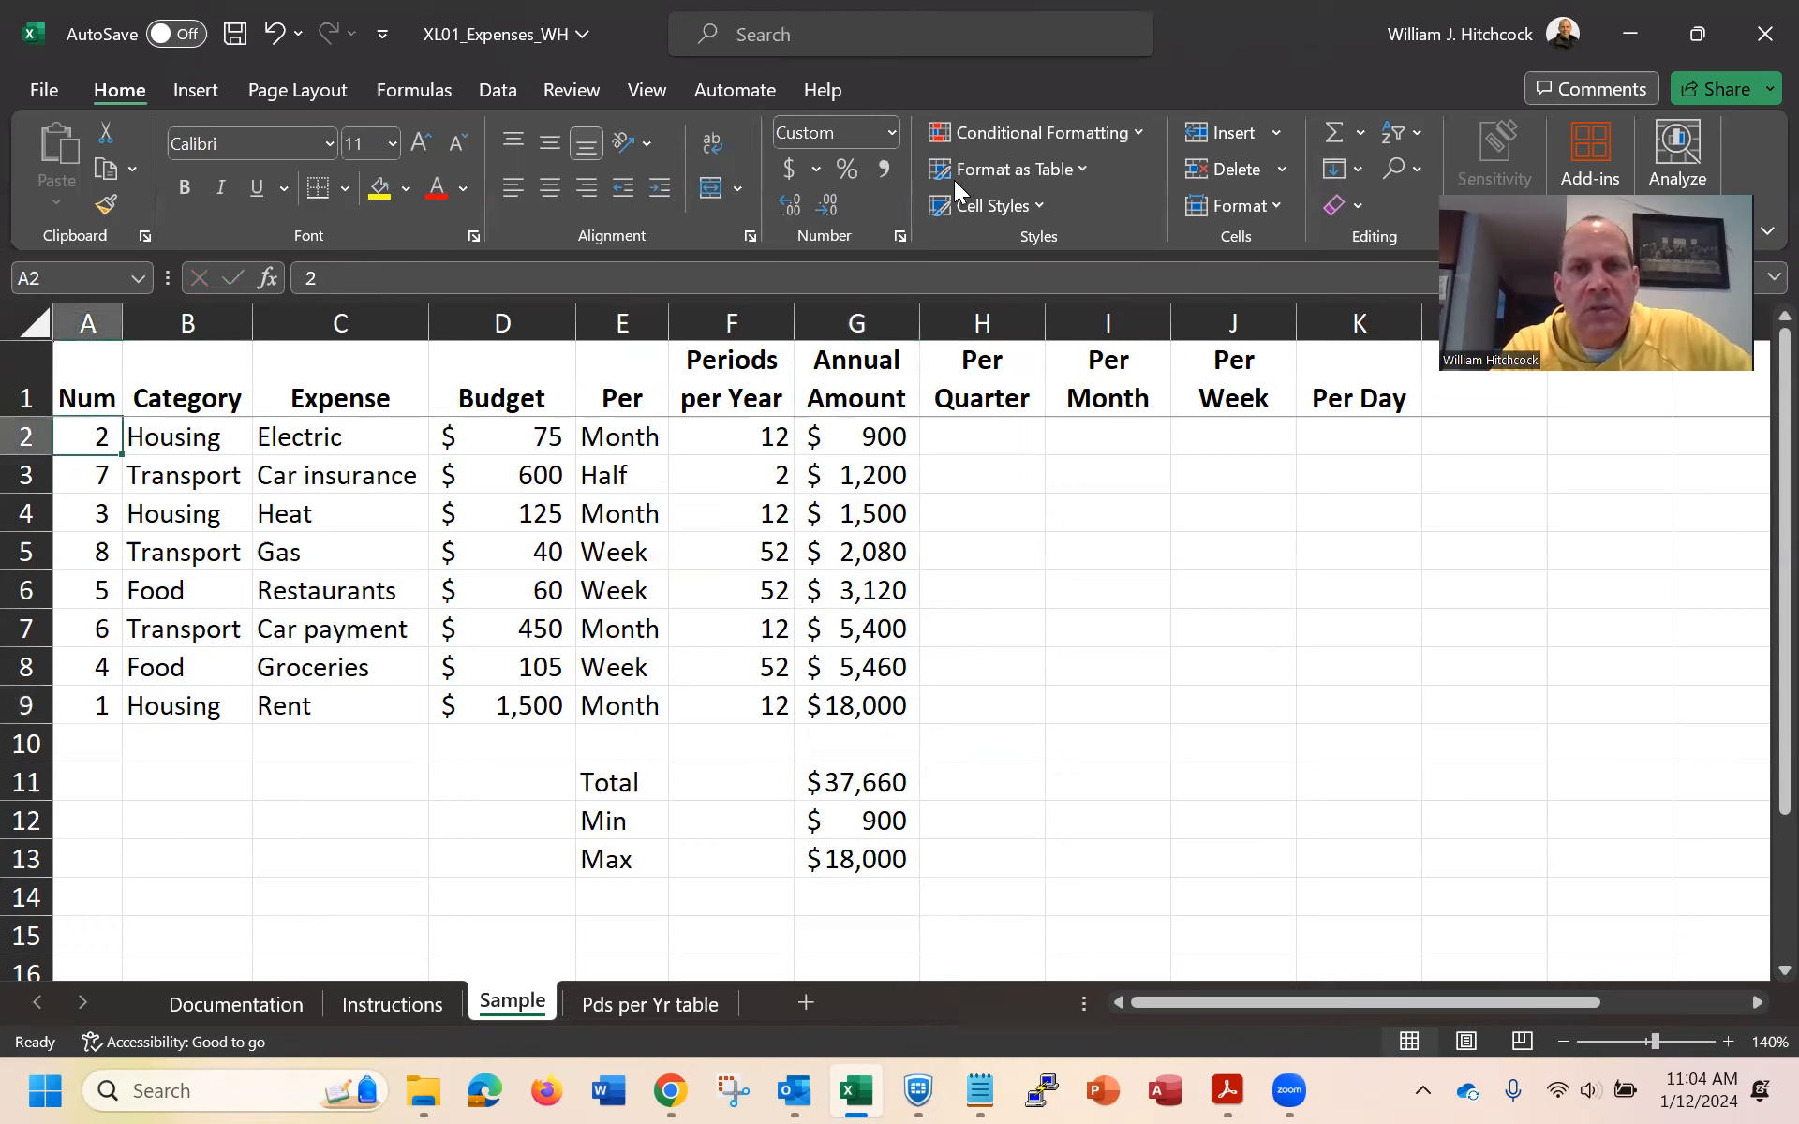
click(1396, 132)
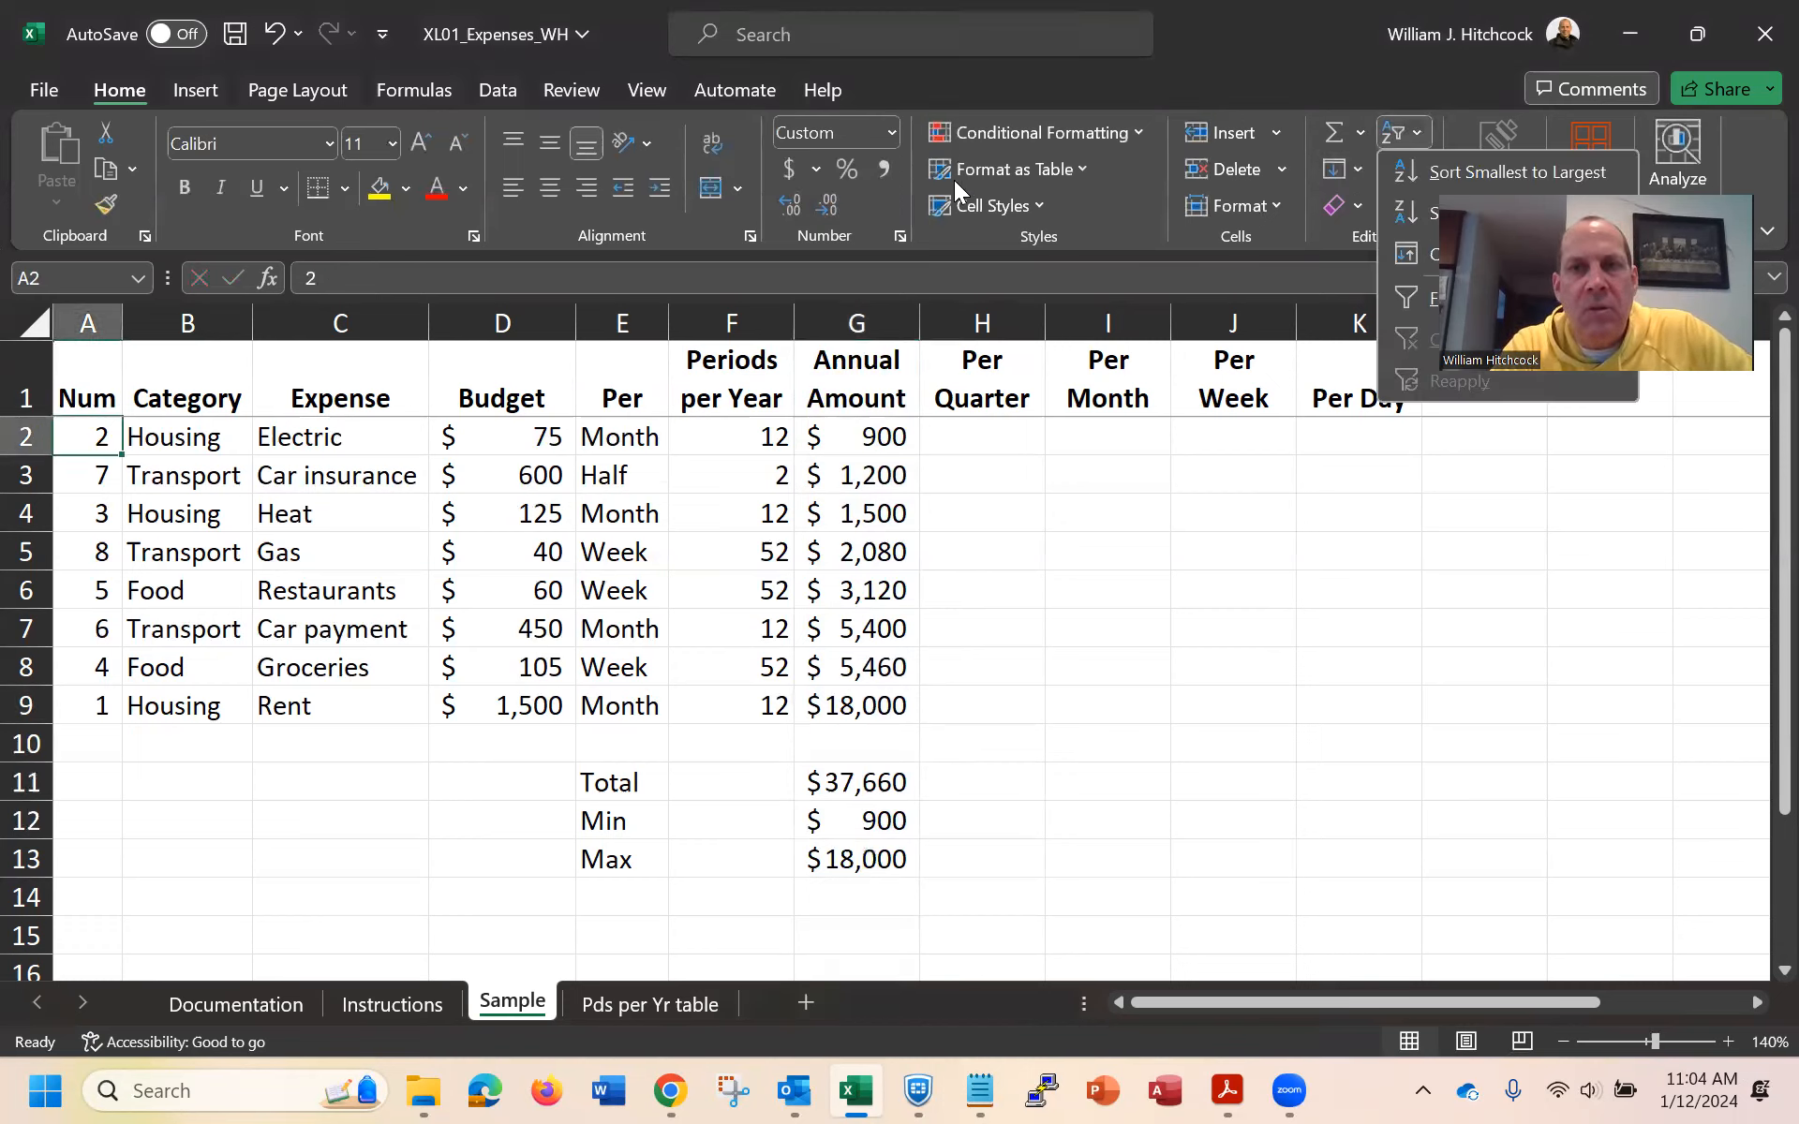
click(1440, 177)
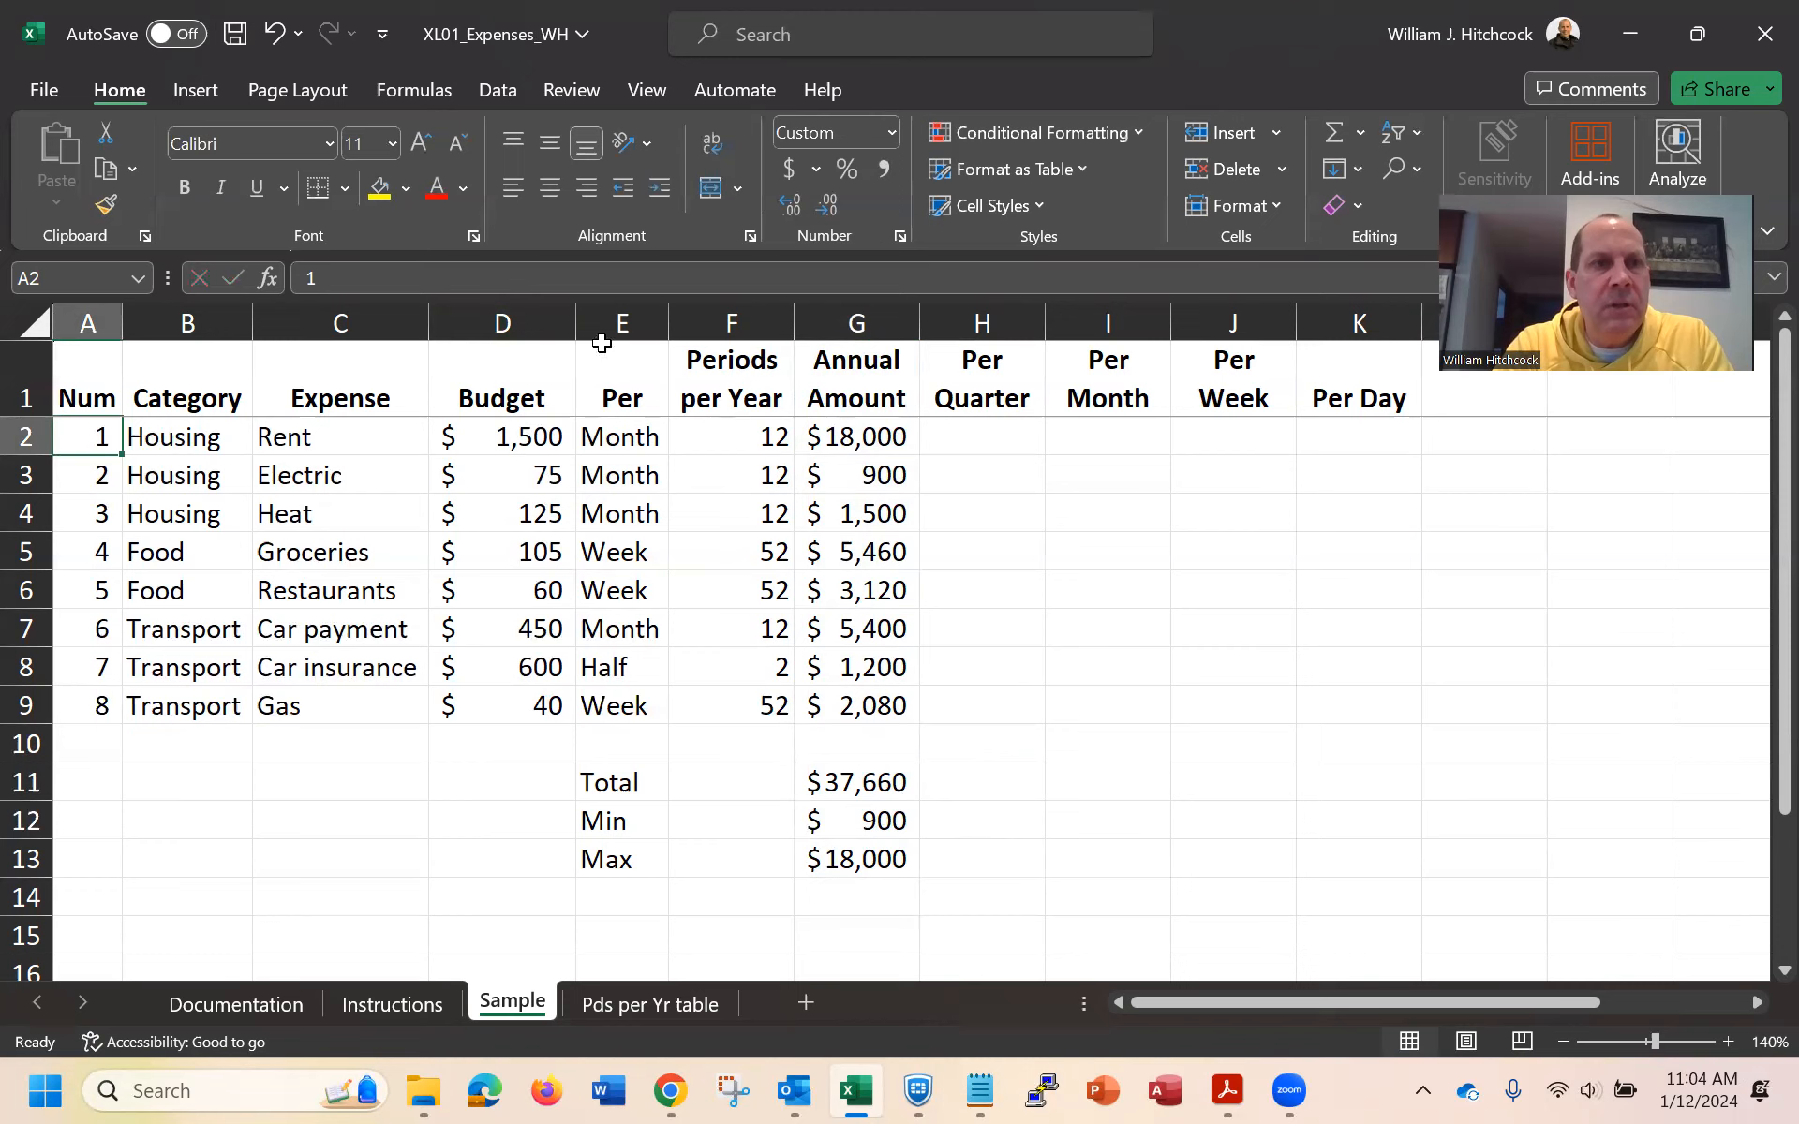
click(237, 35)
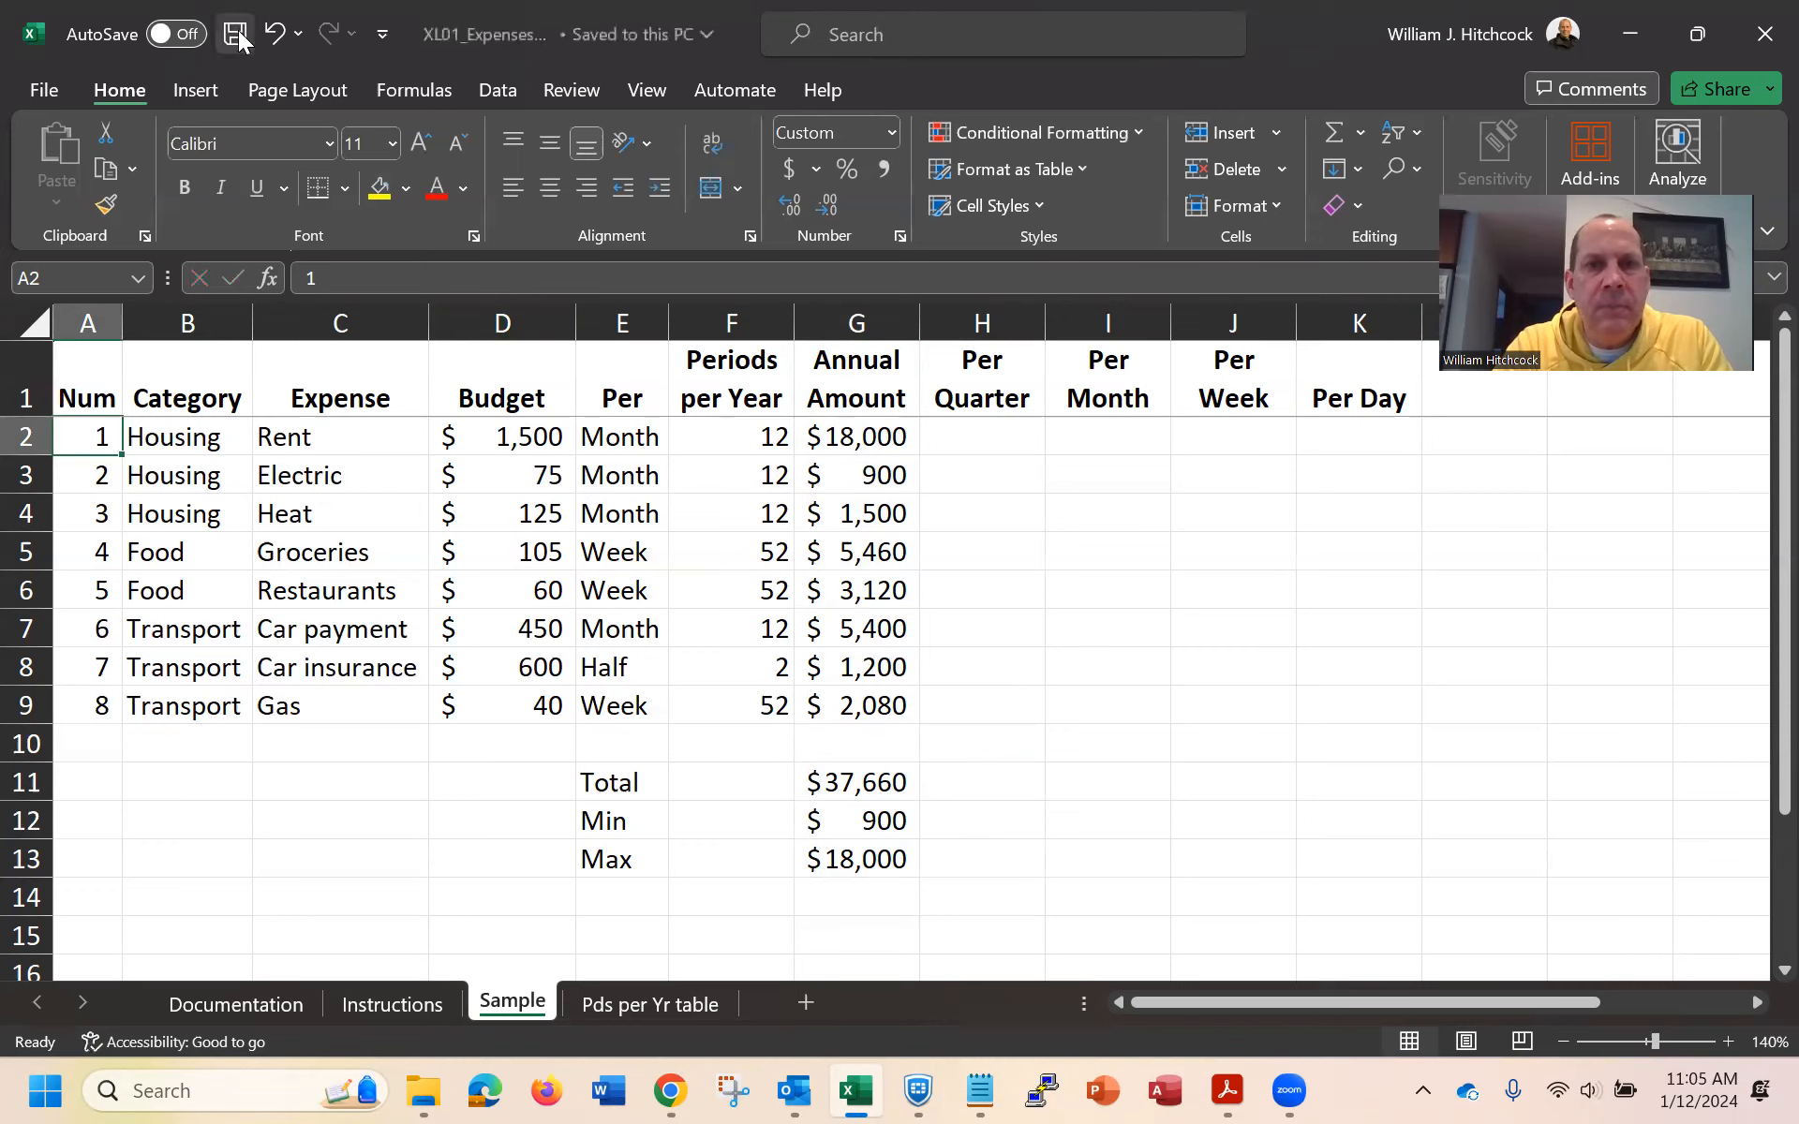
Calculate the Per Quarter amounts with the formula =G2/4 in H2, filled down through H9
click(1005, 440)
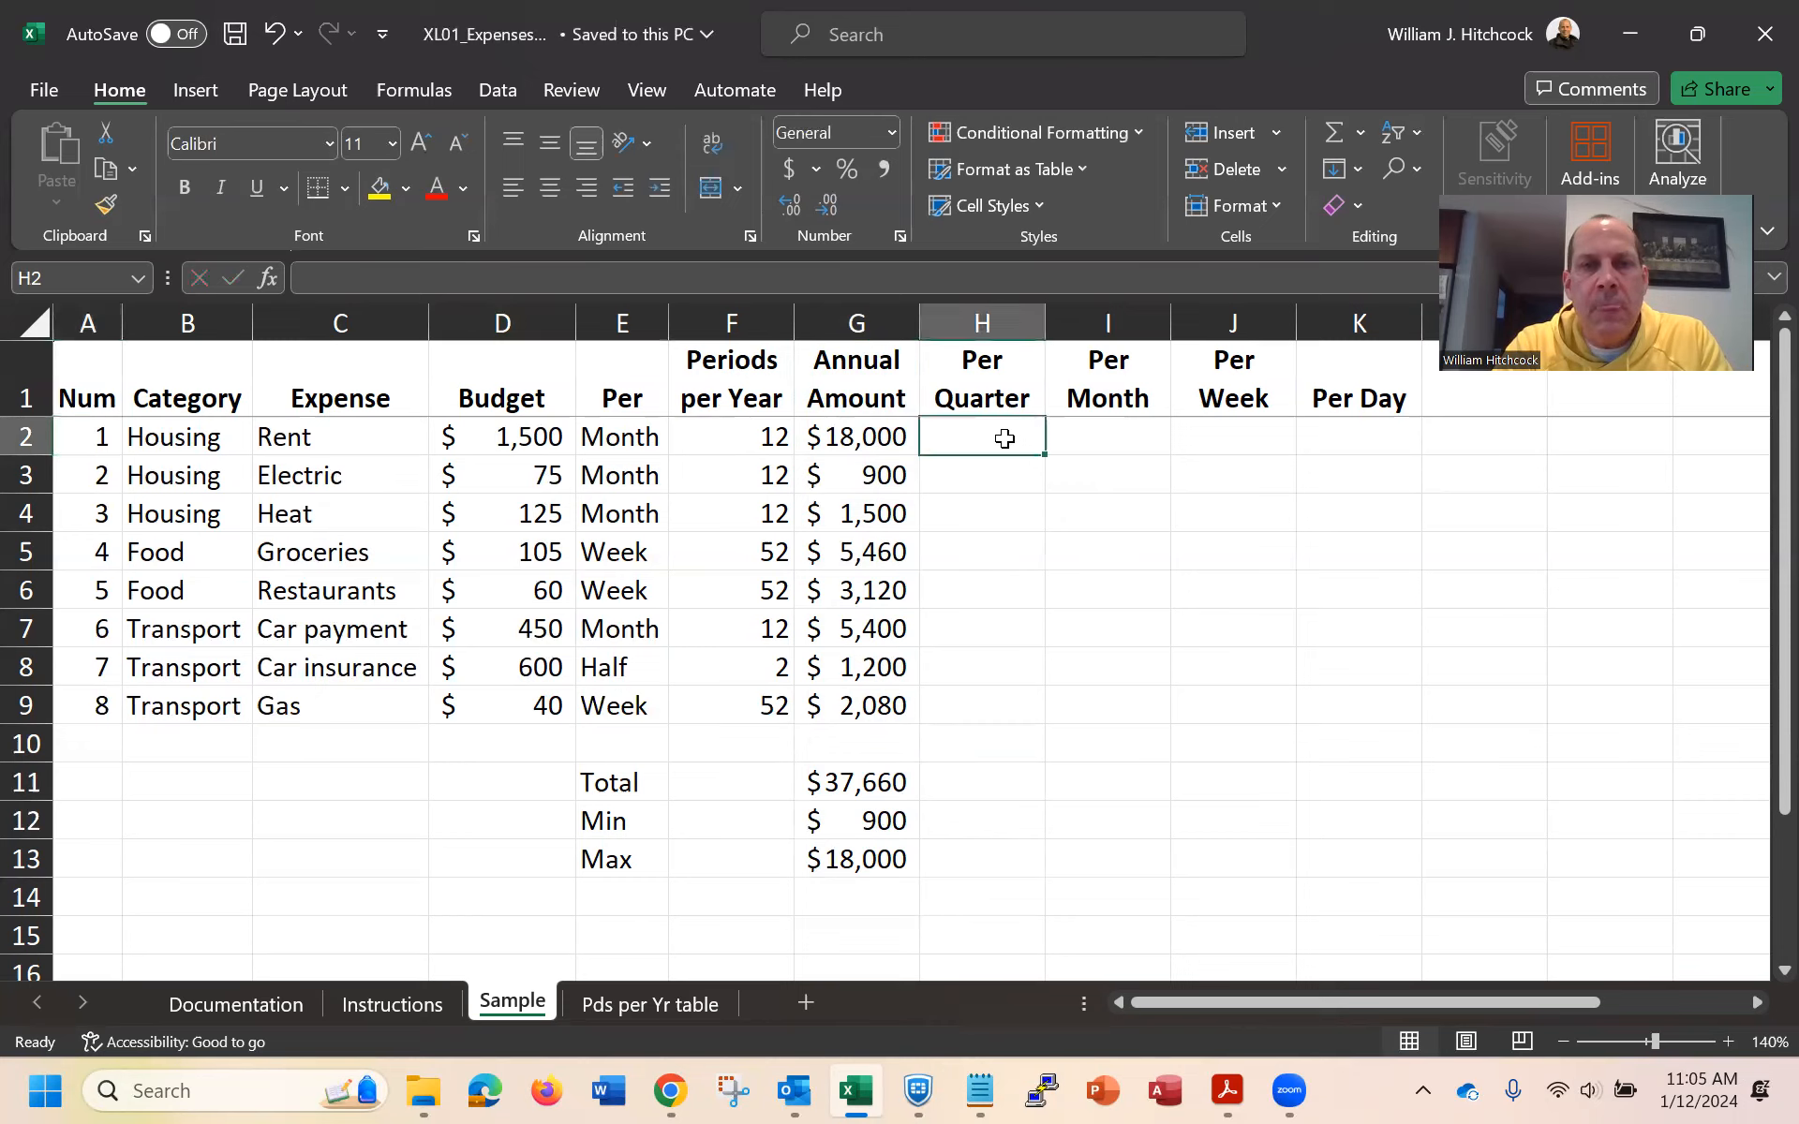
text(=)
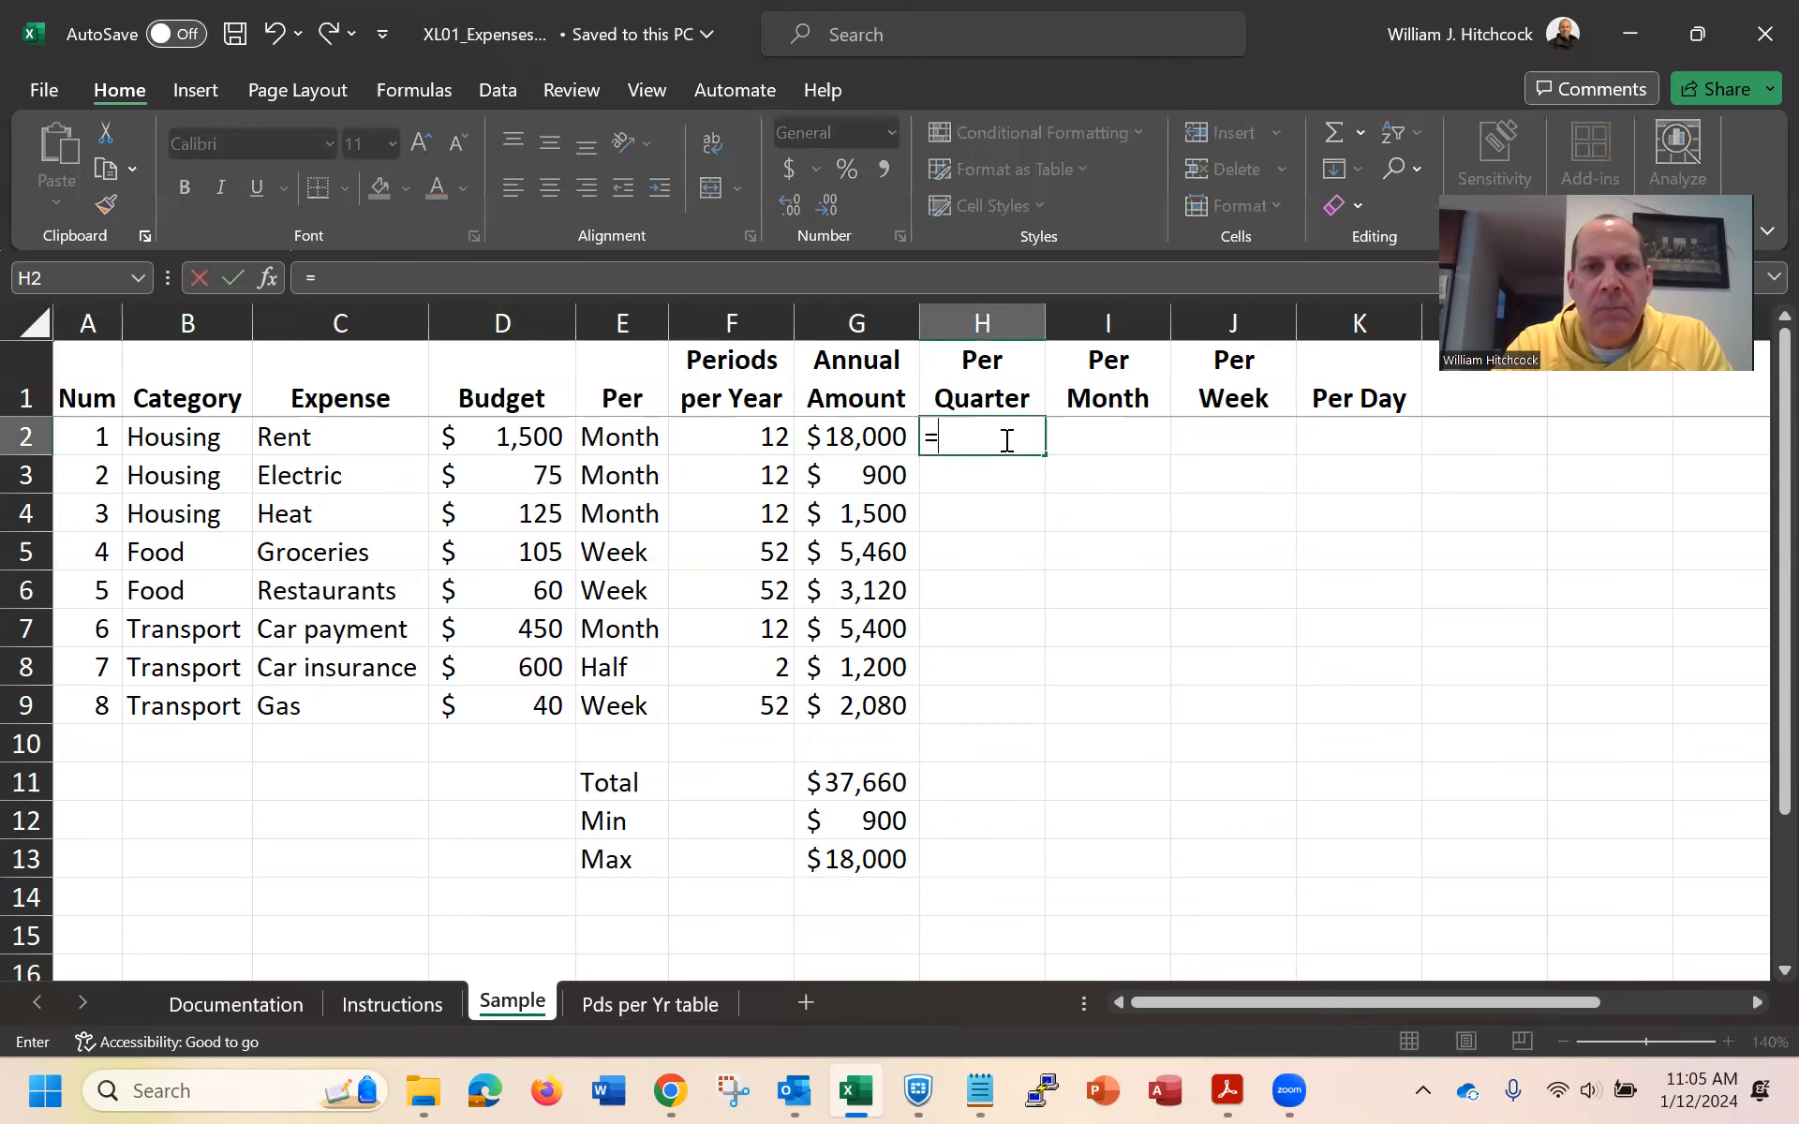
key(Left)
text(/4)
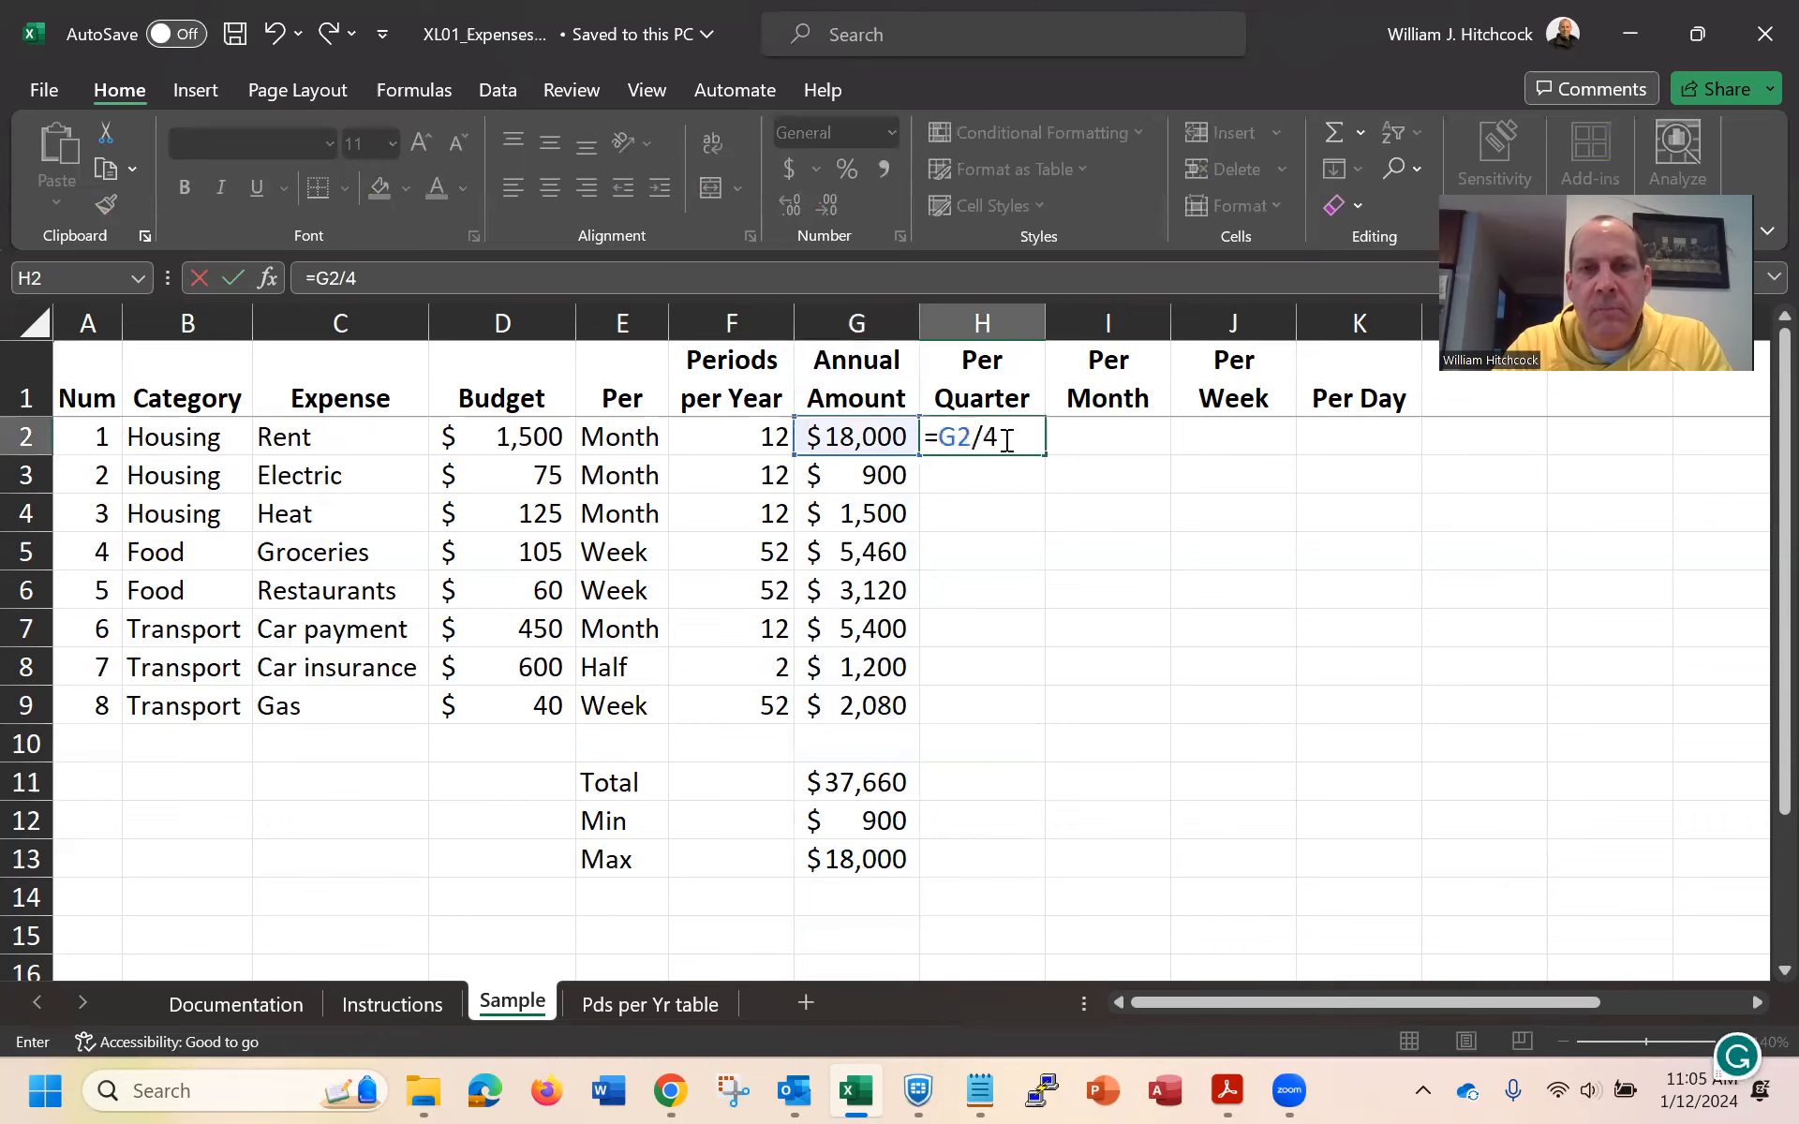
key(Return)
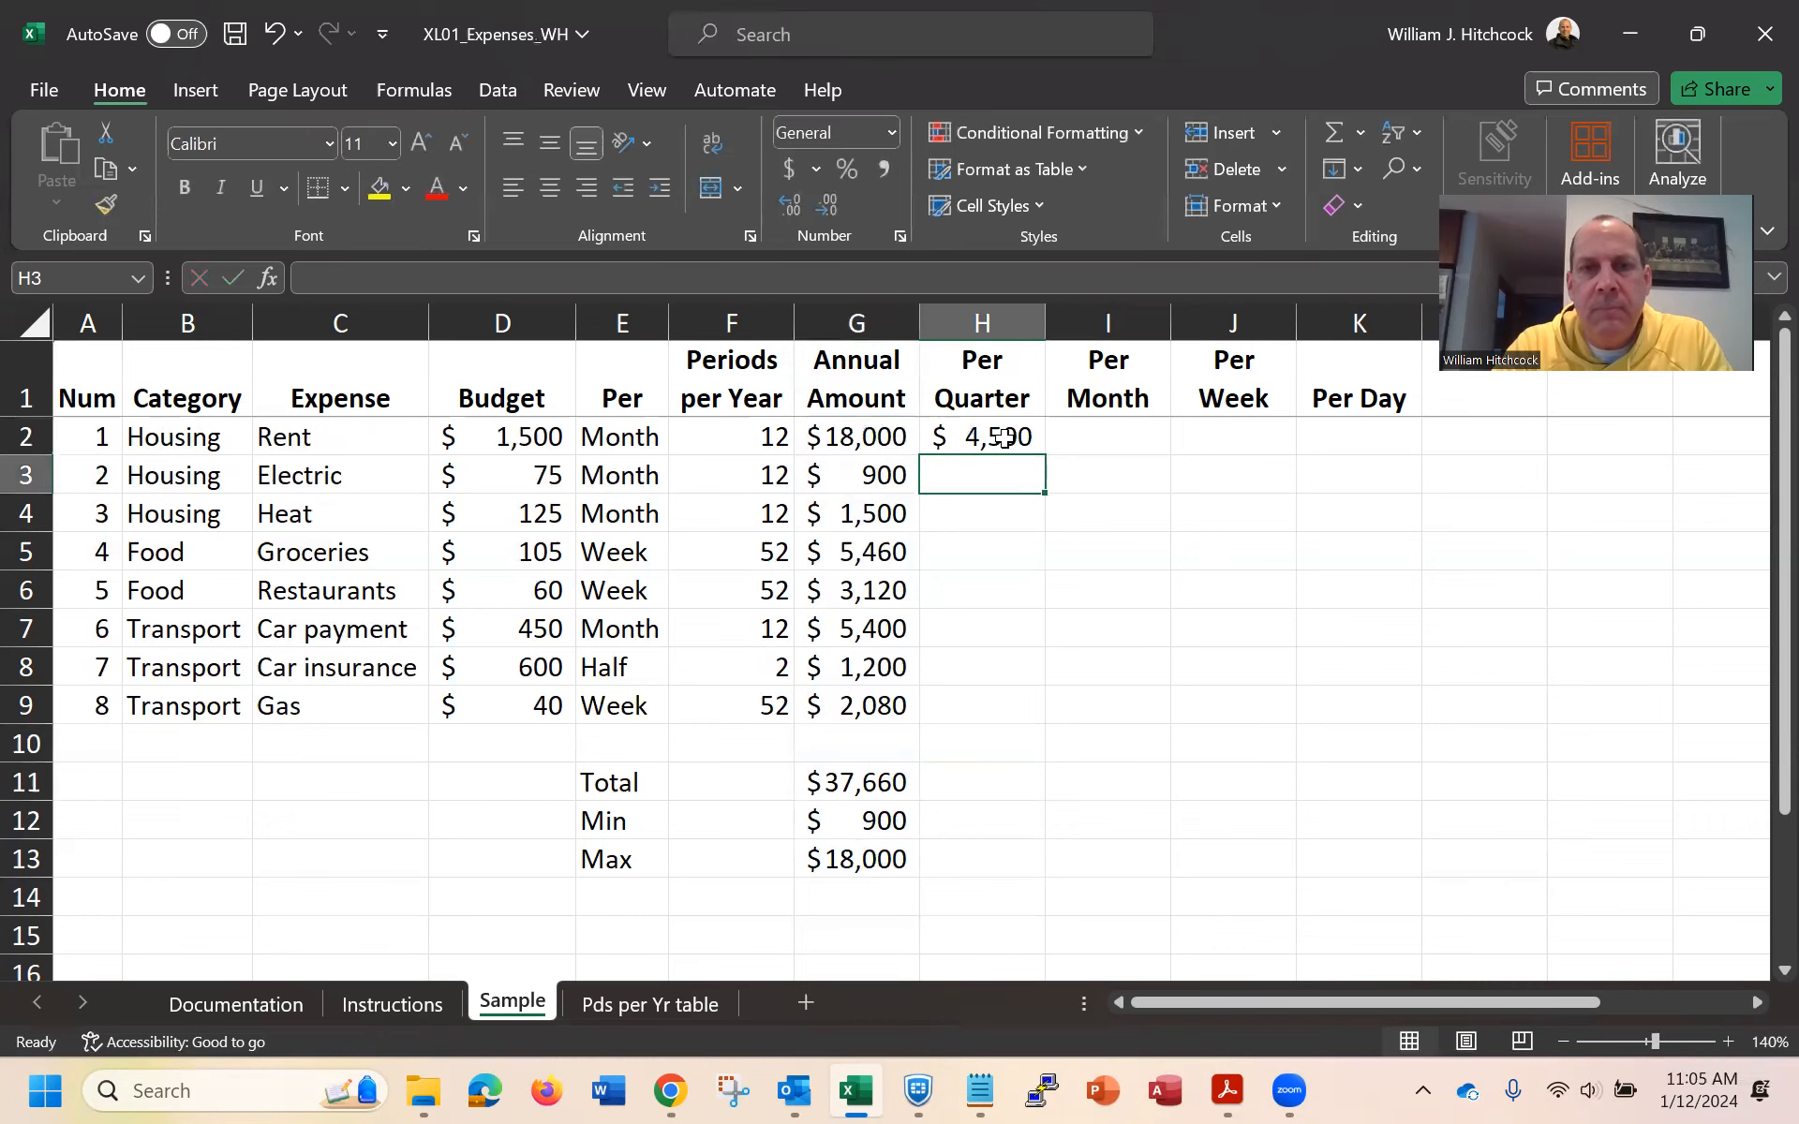
click(1007, 436)
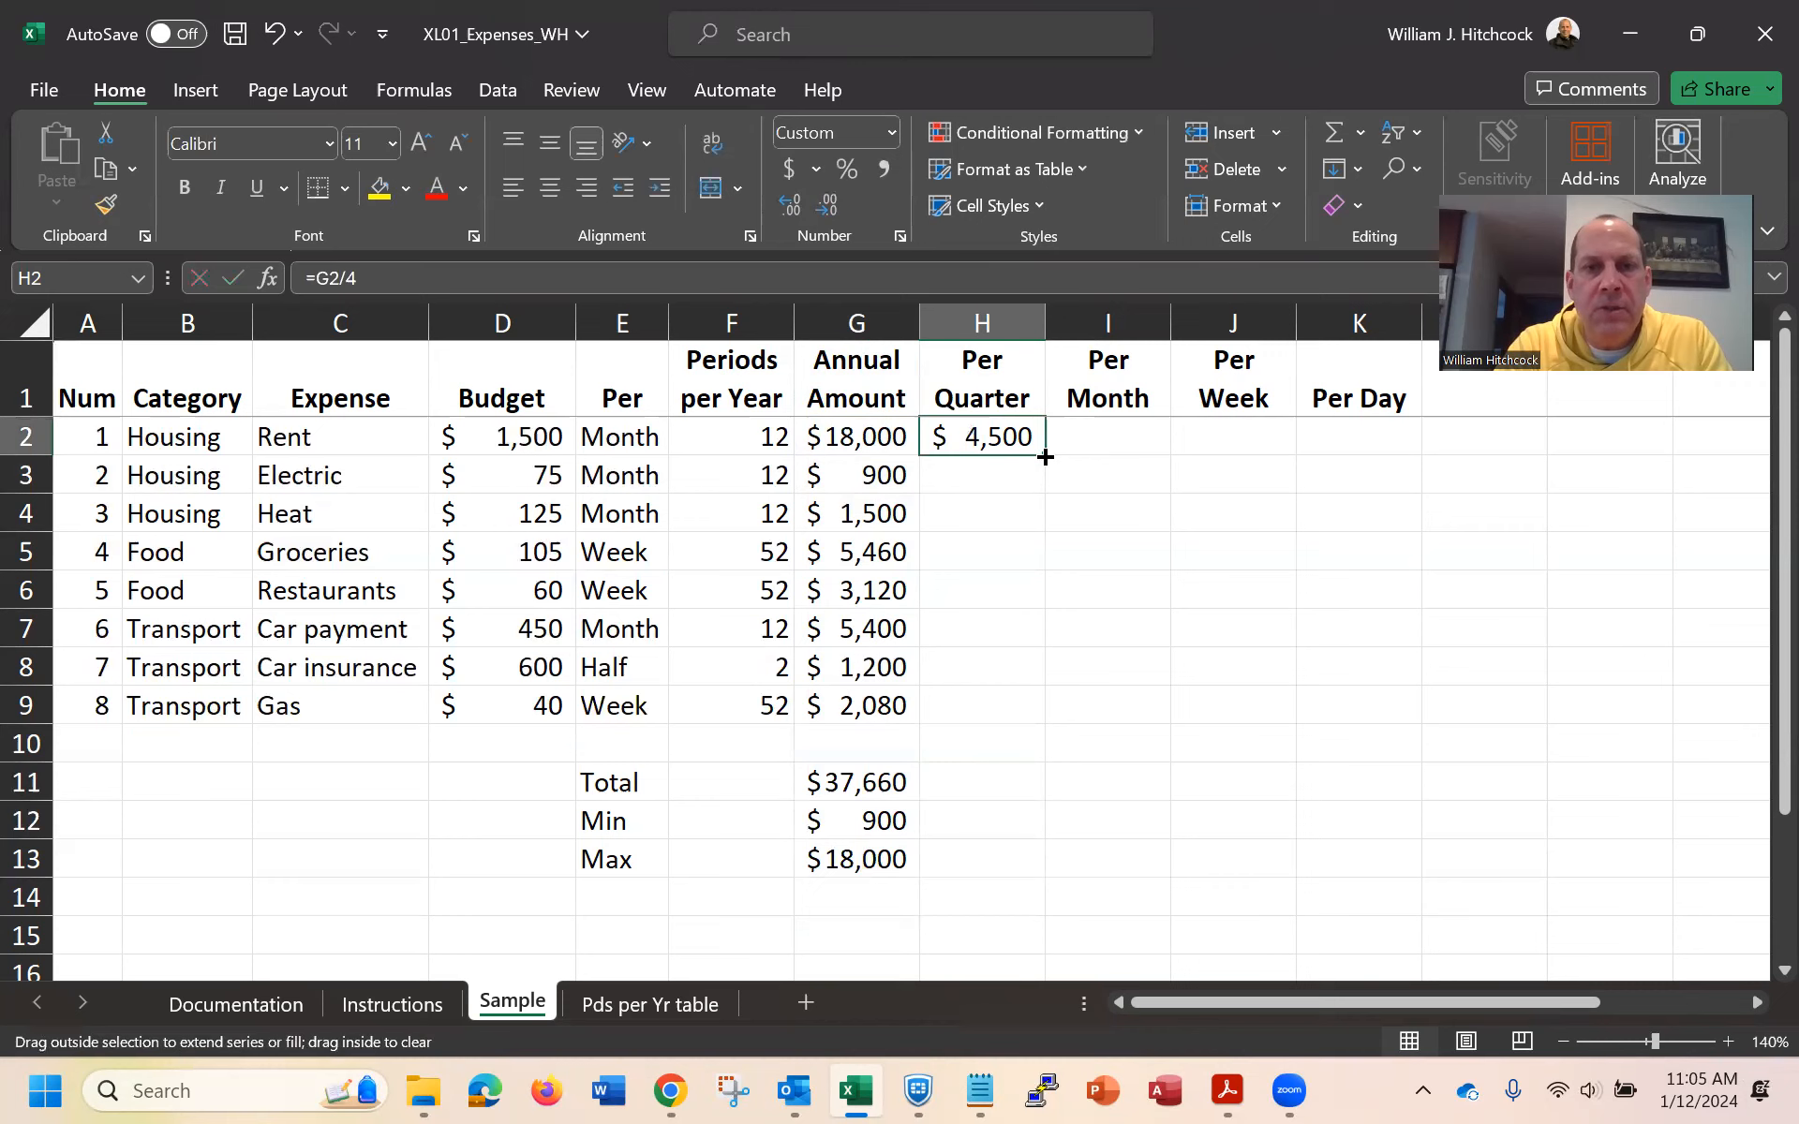
double_click(1045, 457)
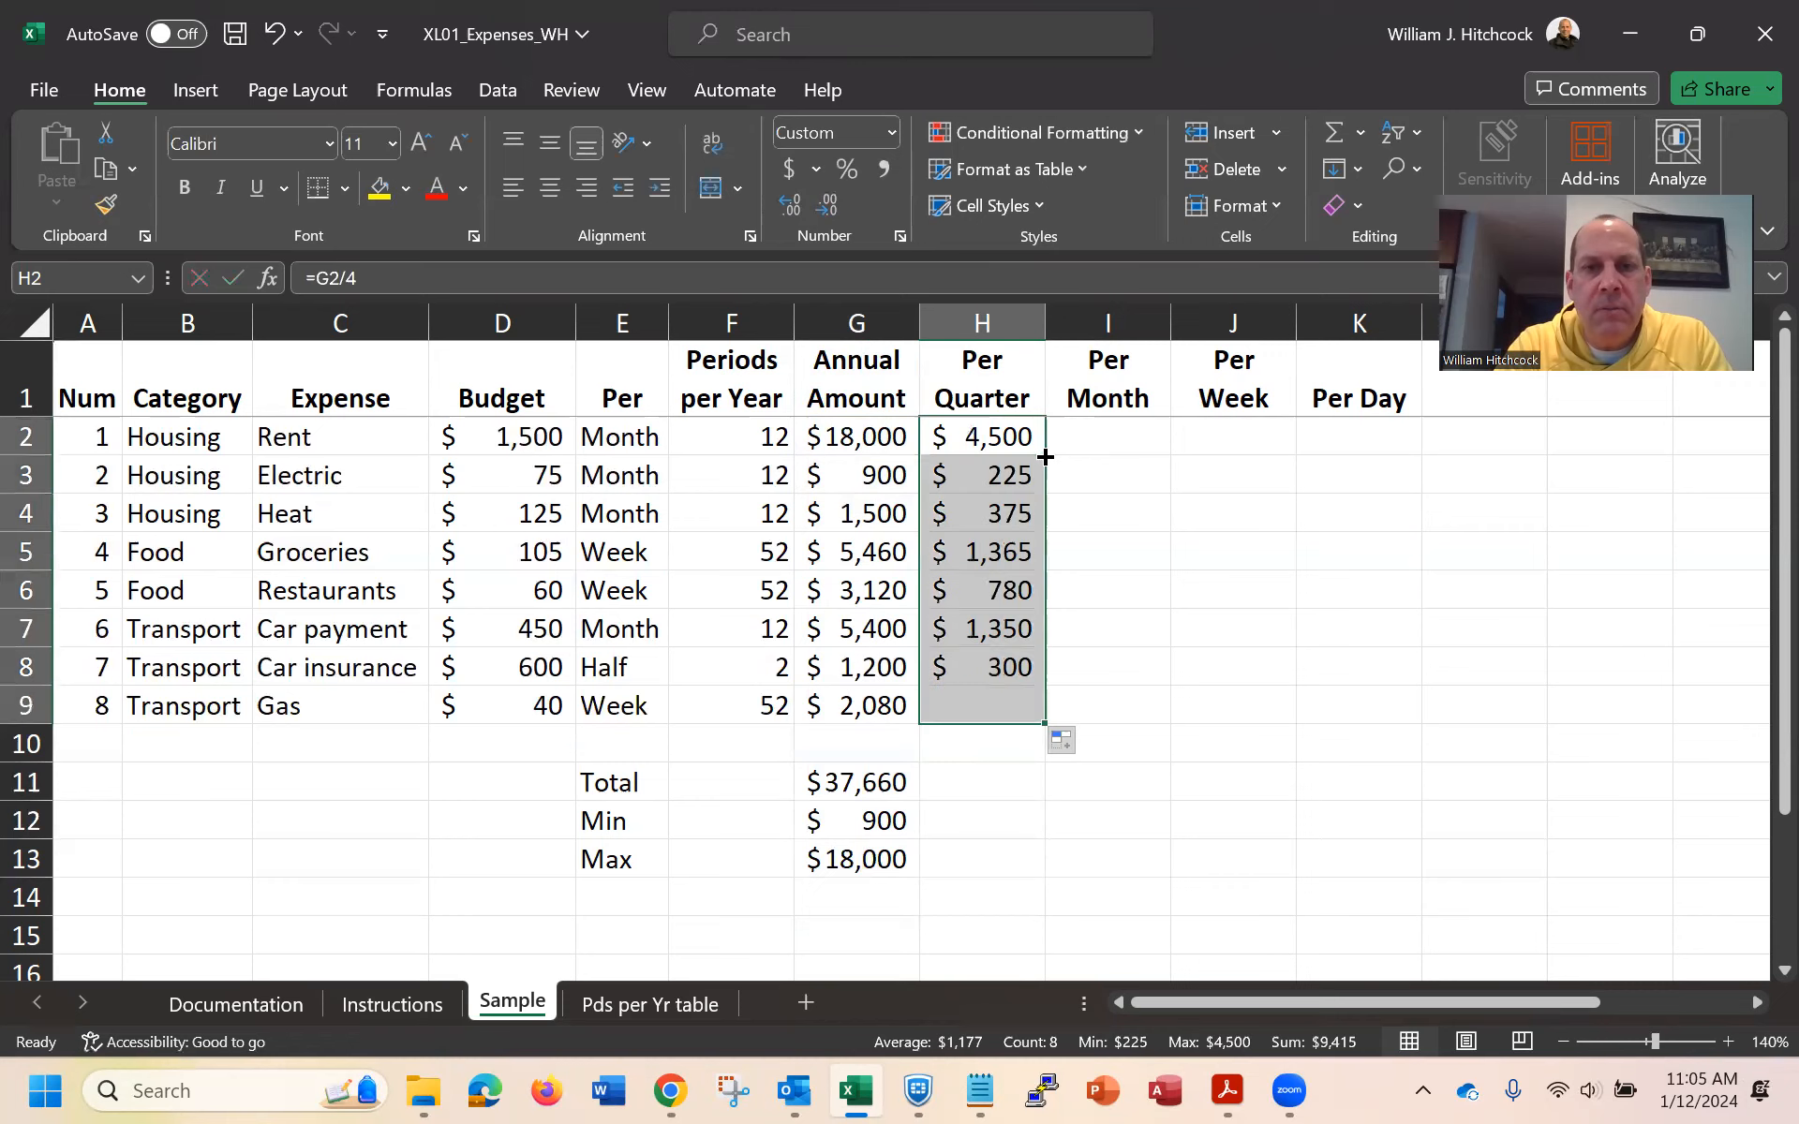
Calculate the first record's Per Month amount in I2 with the formula =G2/12
click(1121, 435)
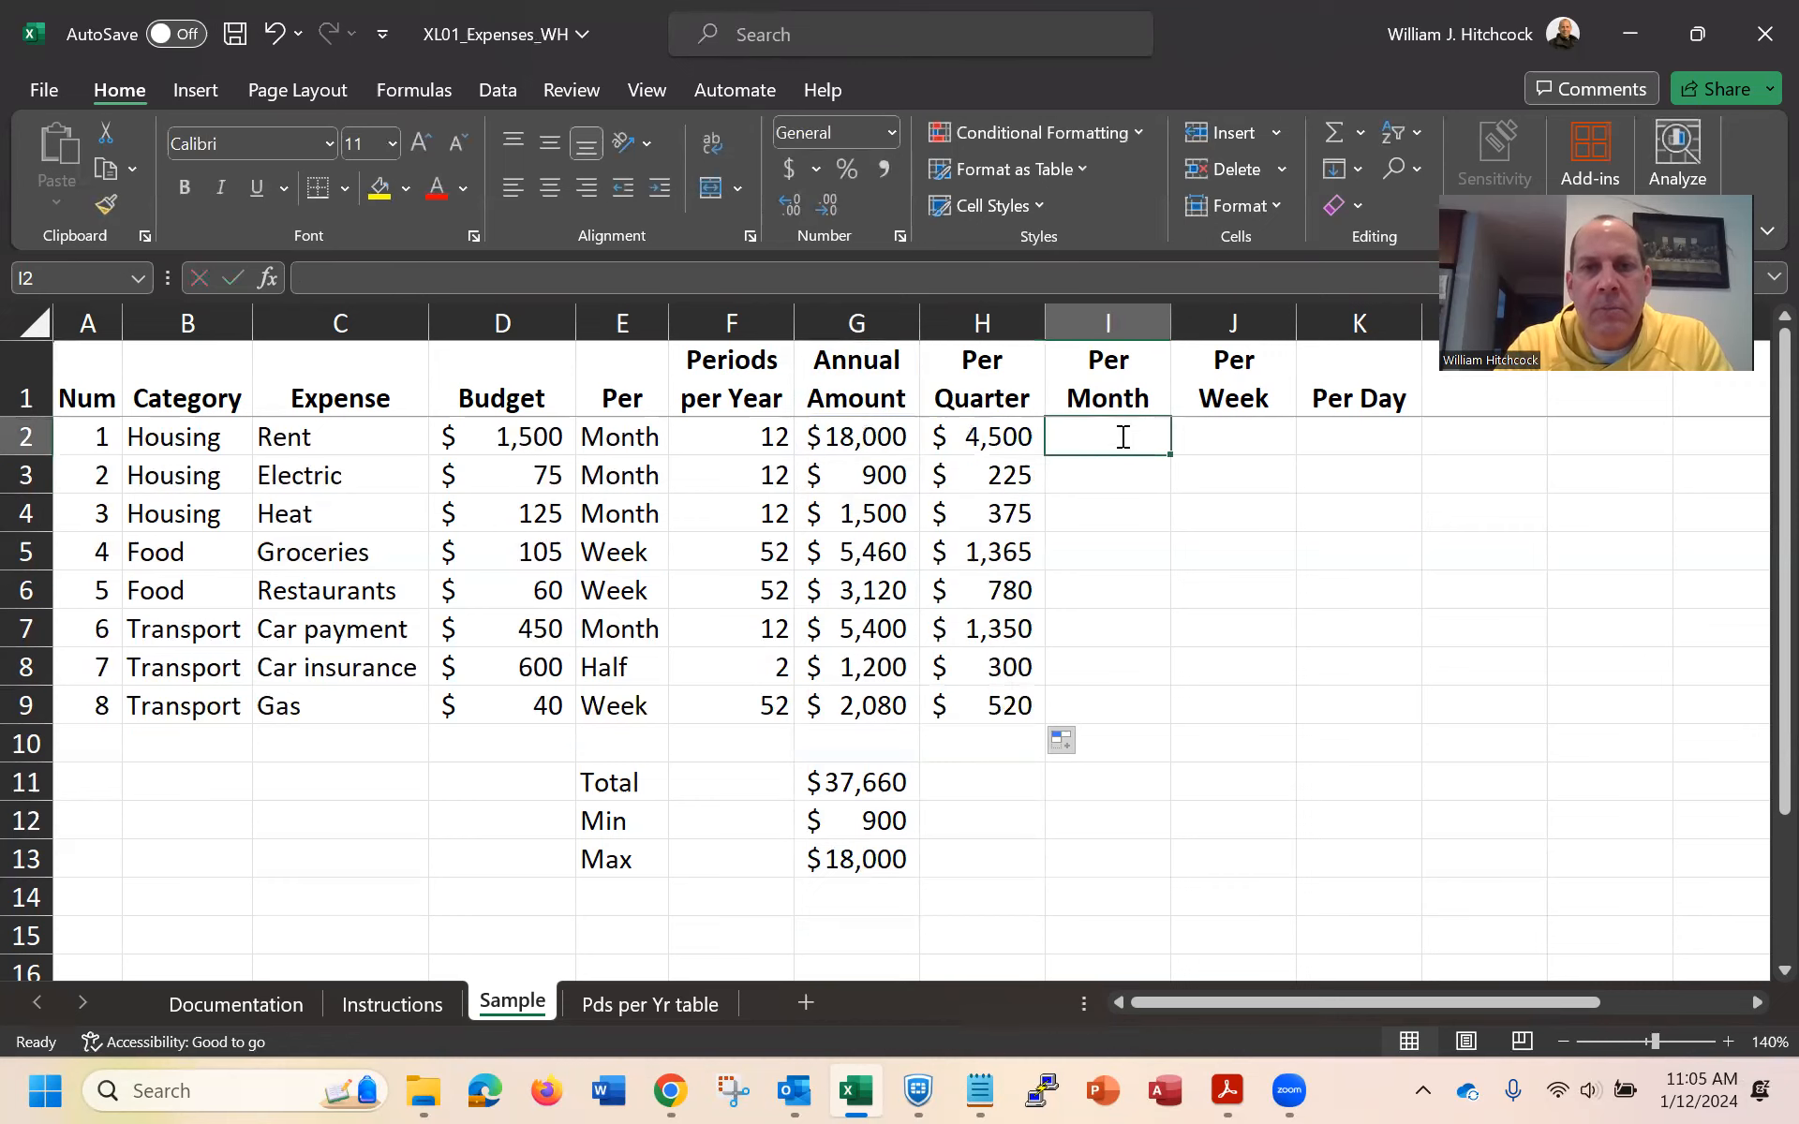
text(=)
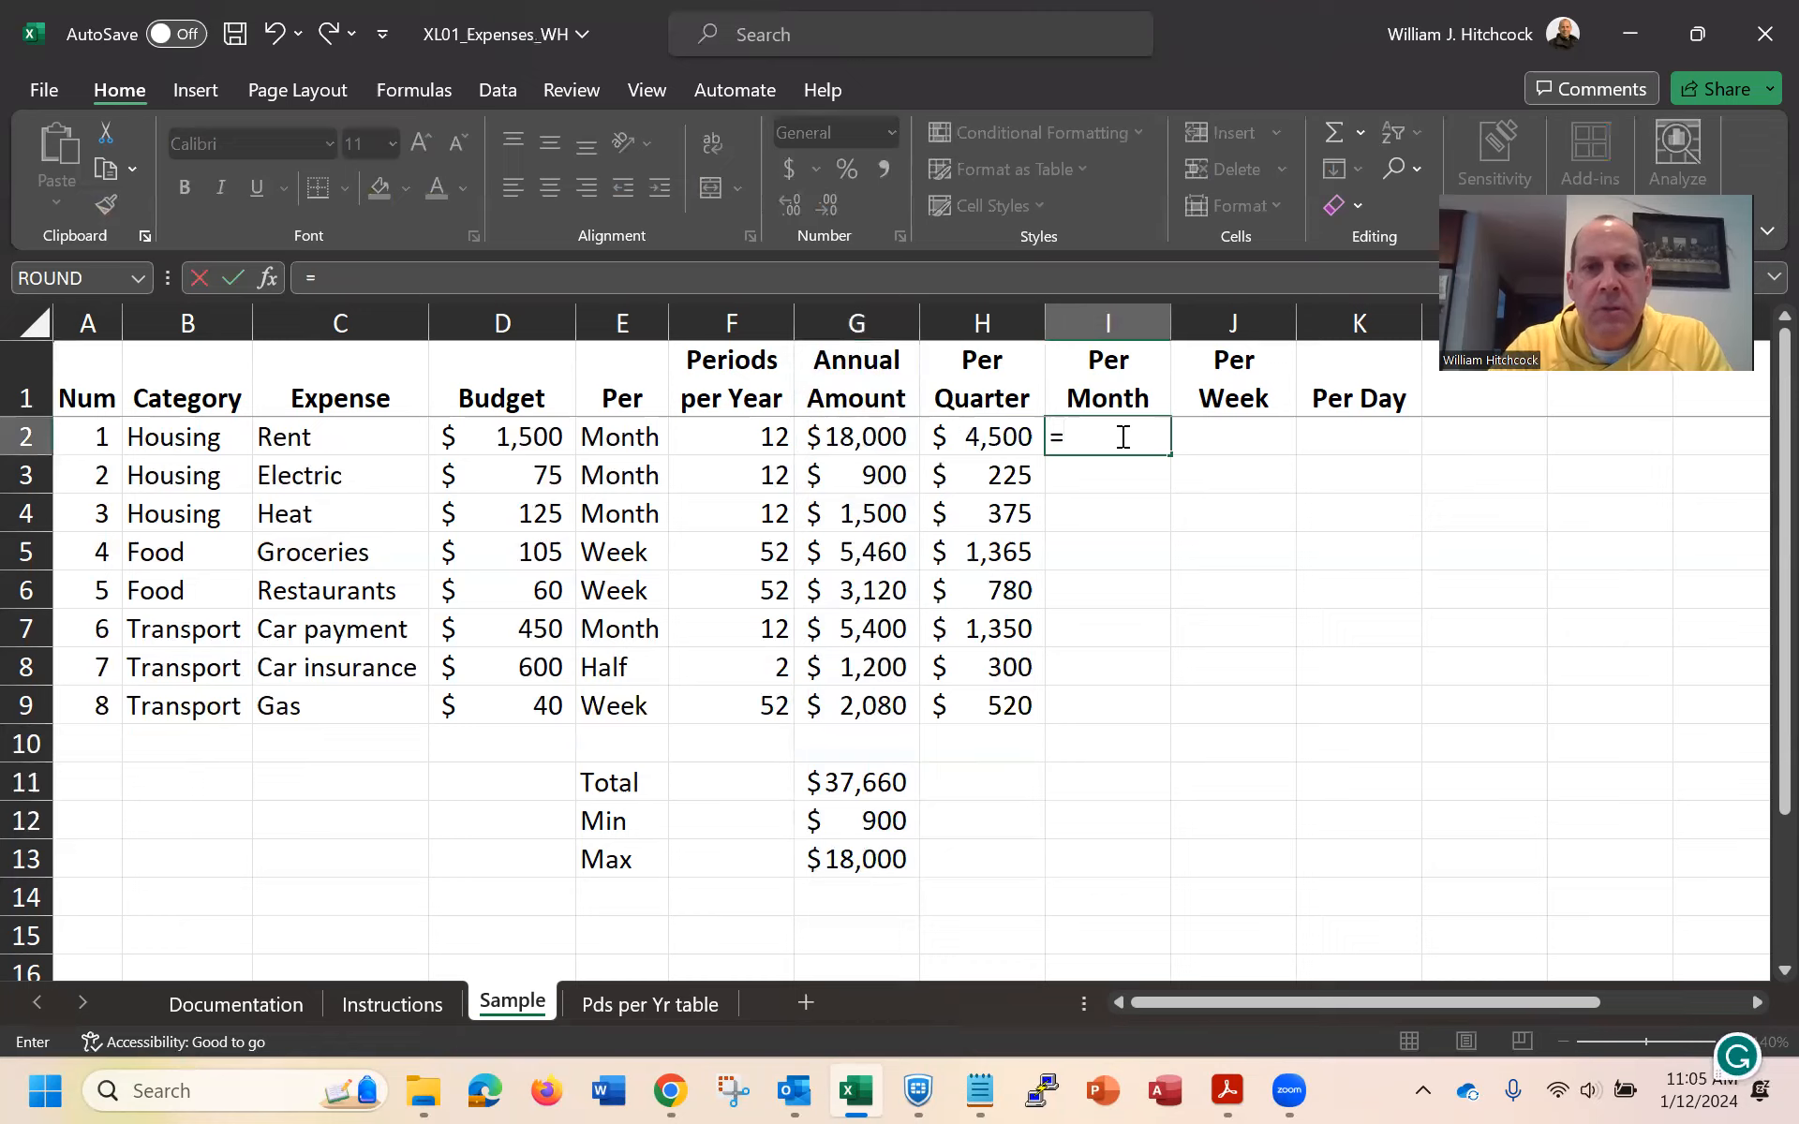
key(Left)
key(Left)
text(/)
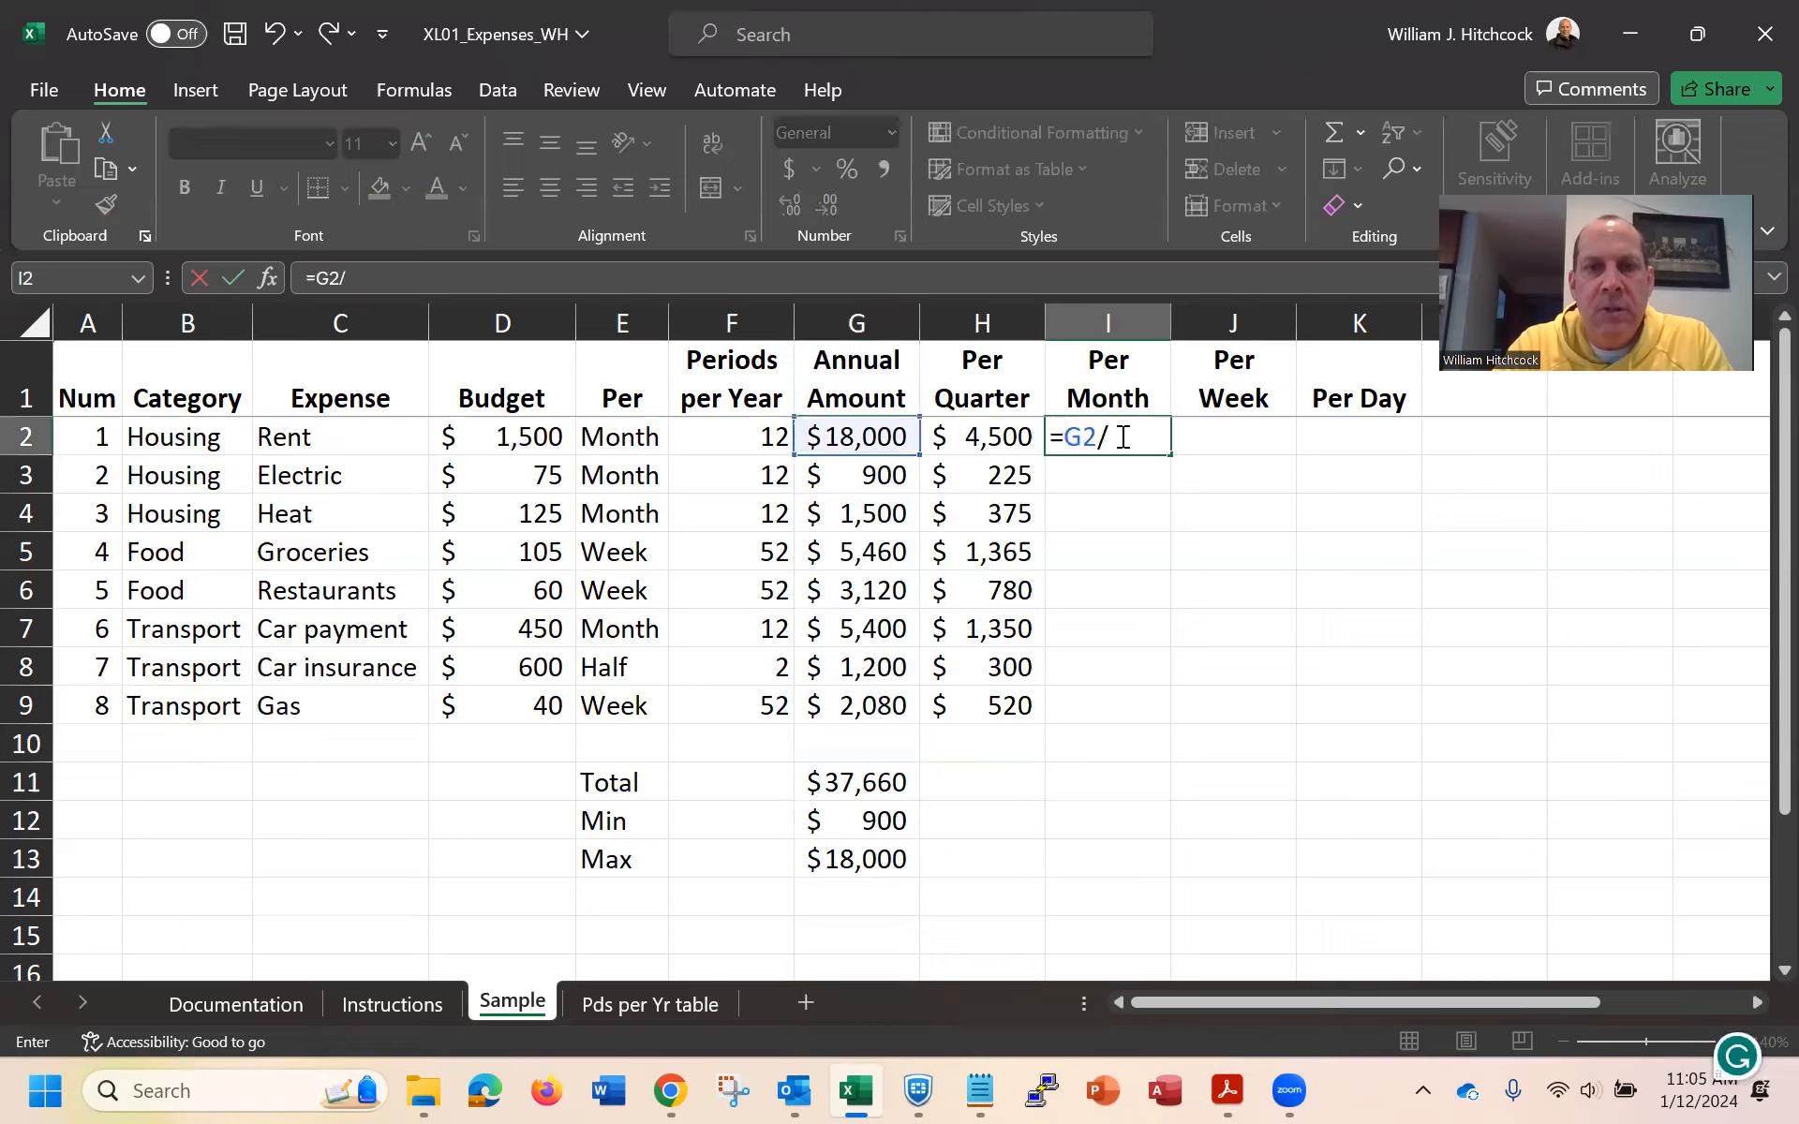
text(12)
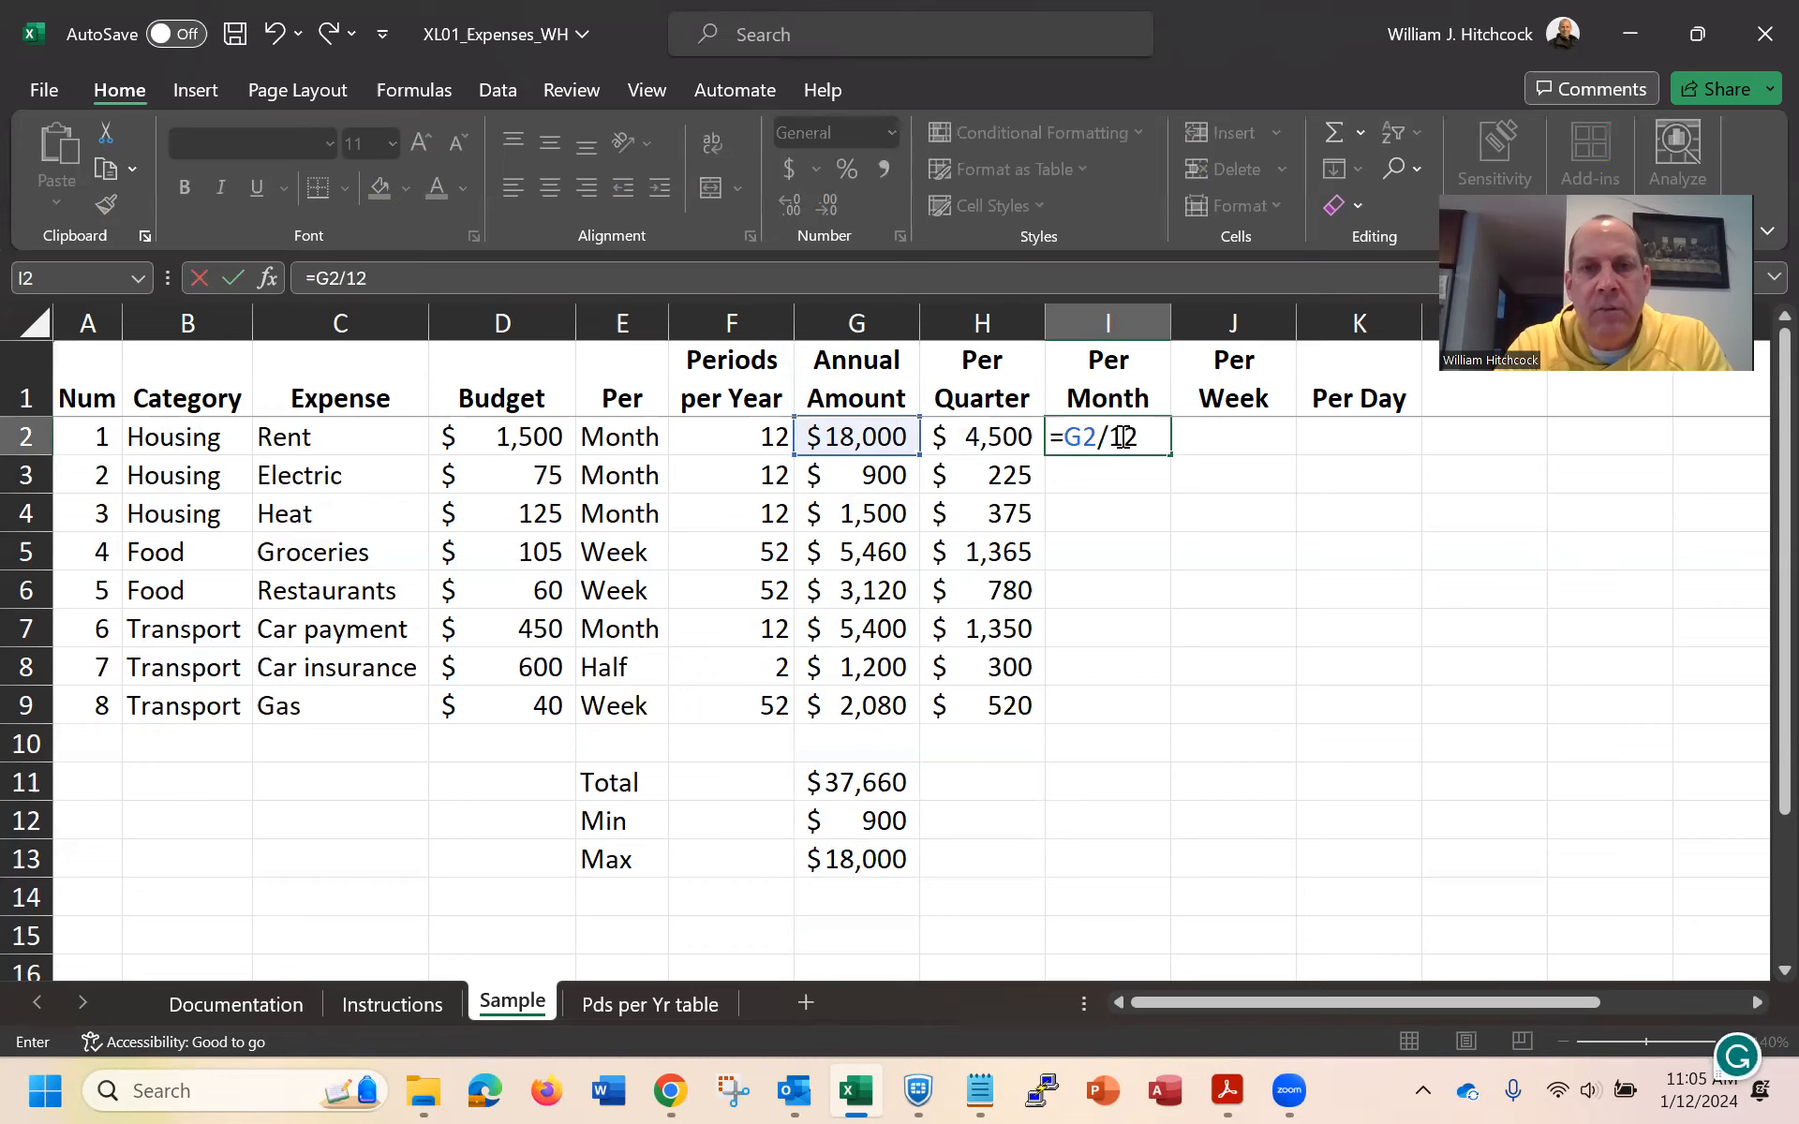
key(Return)
Fill the Per Month formula from I2 down through I9 and compare the Rent and Electric results with their monthly budgets
click(1120, 436)
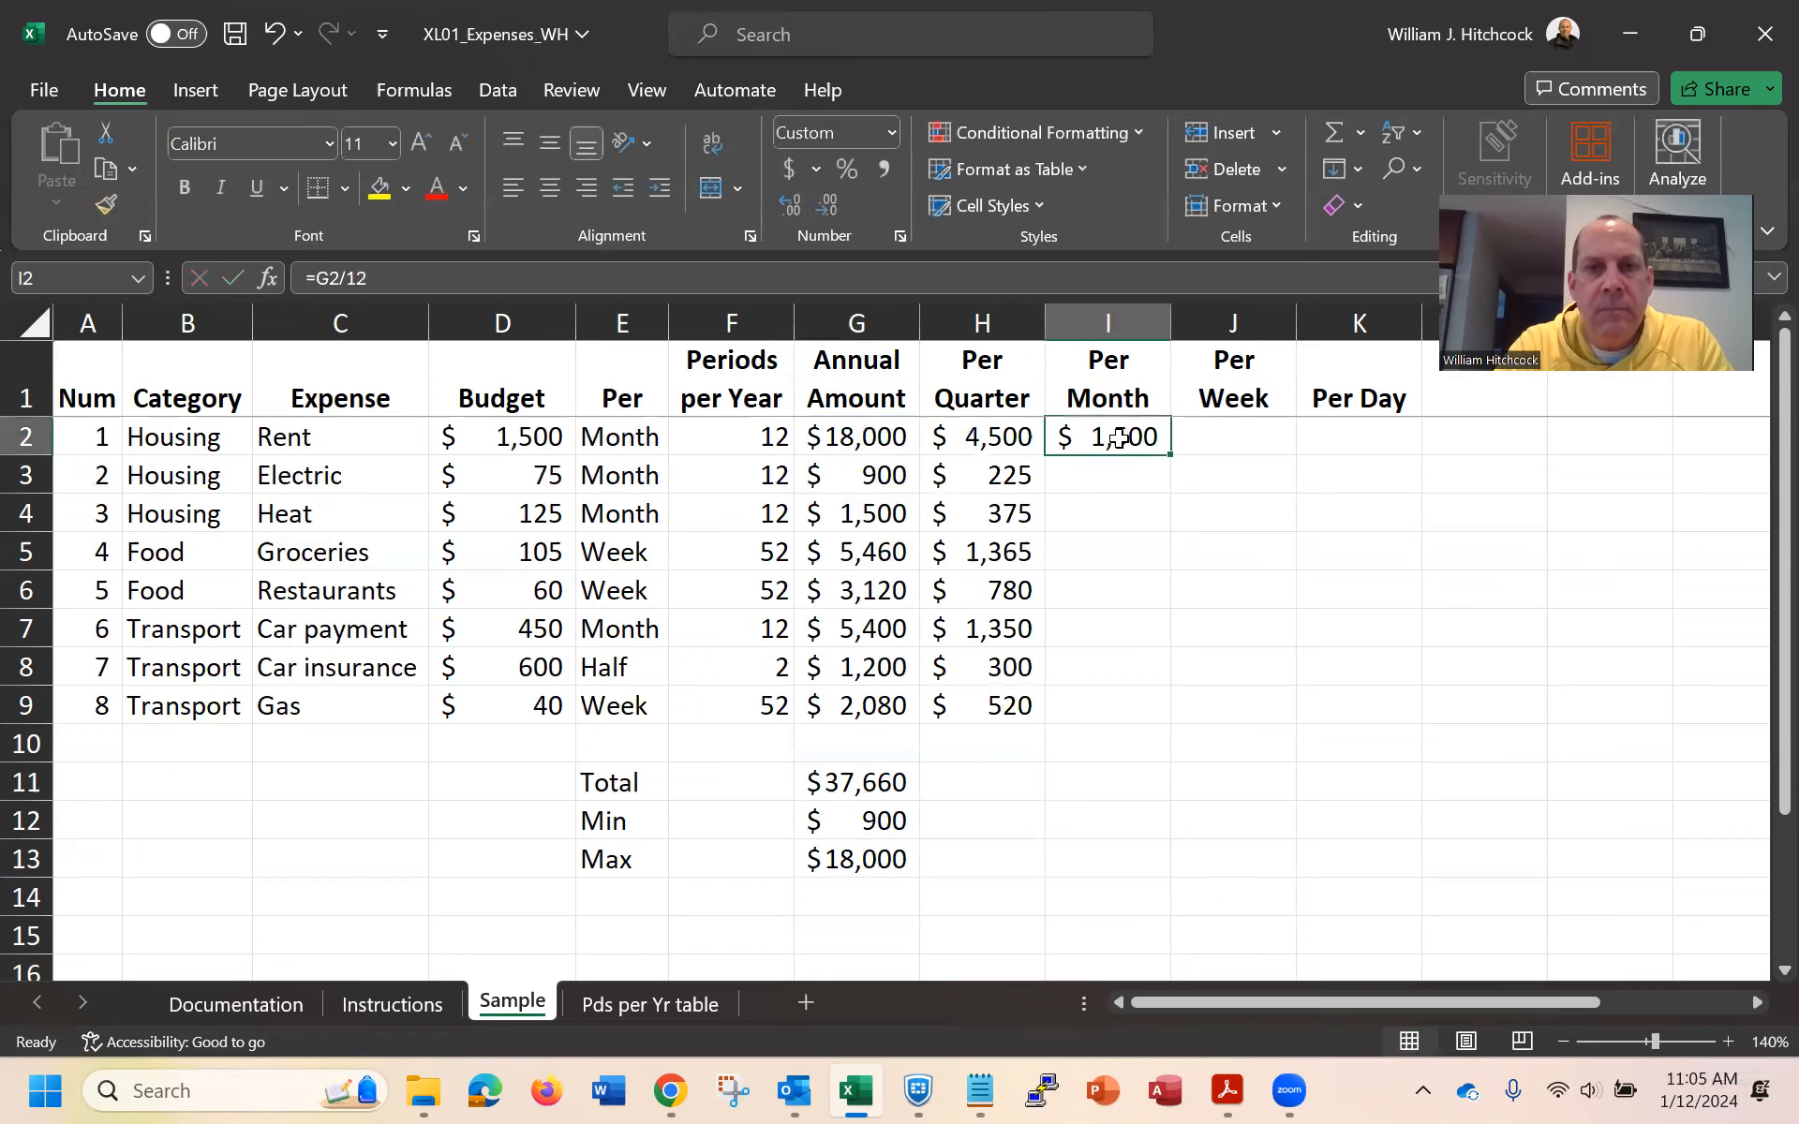
double_click(1172, 455)
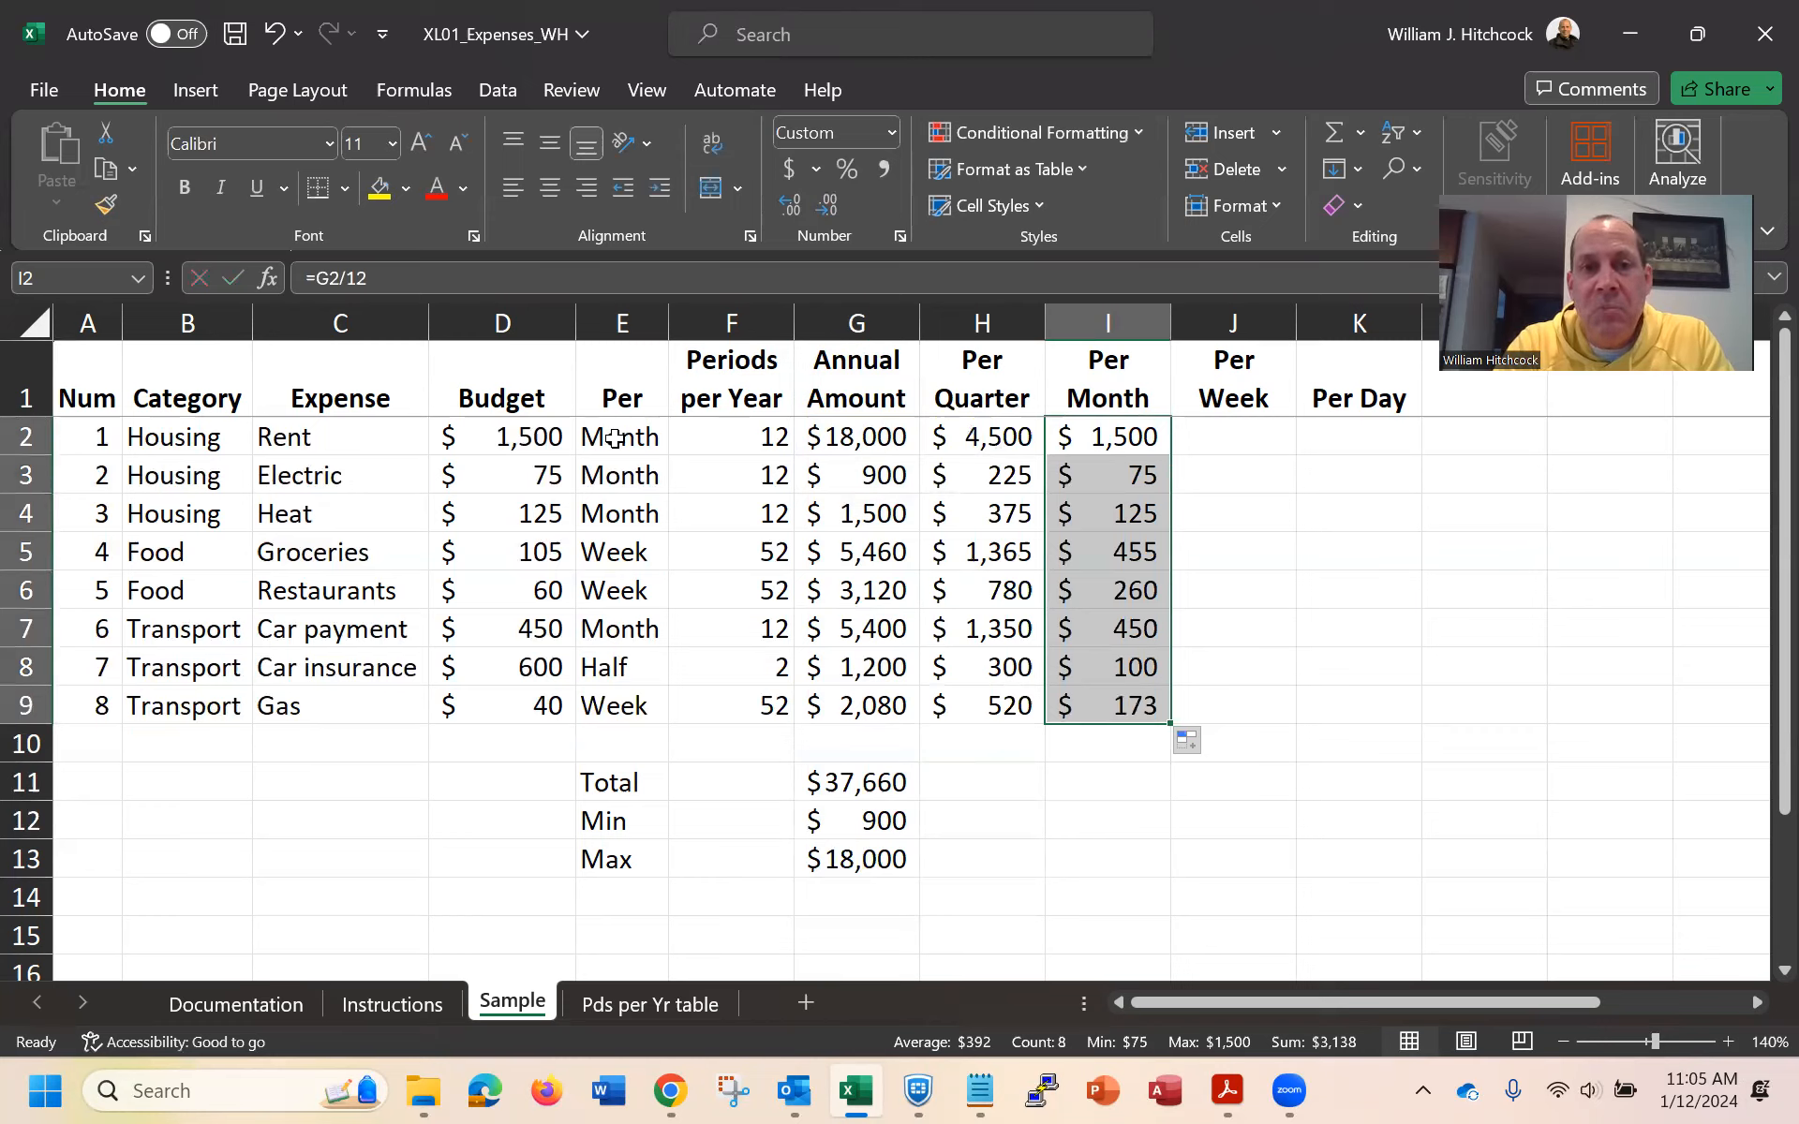
click(1114, 435)
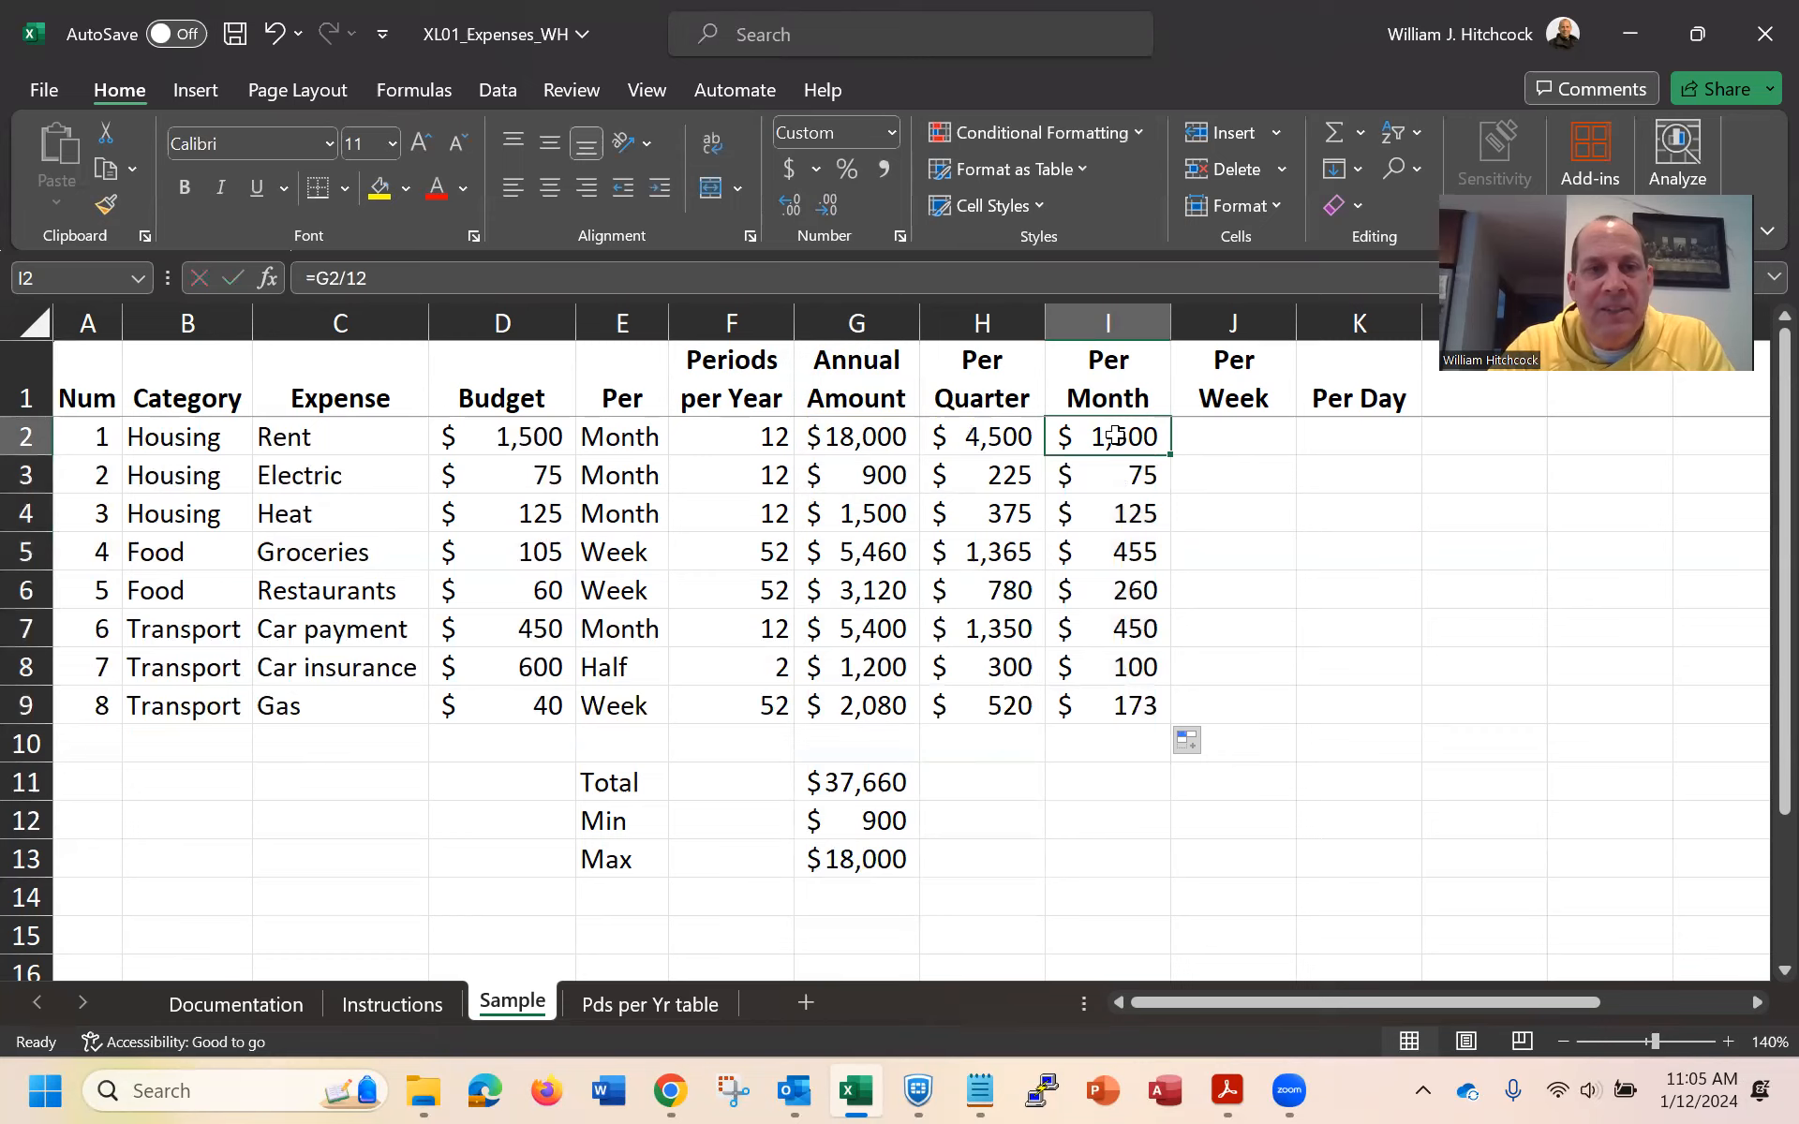
click(518, 438)
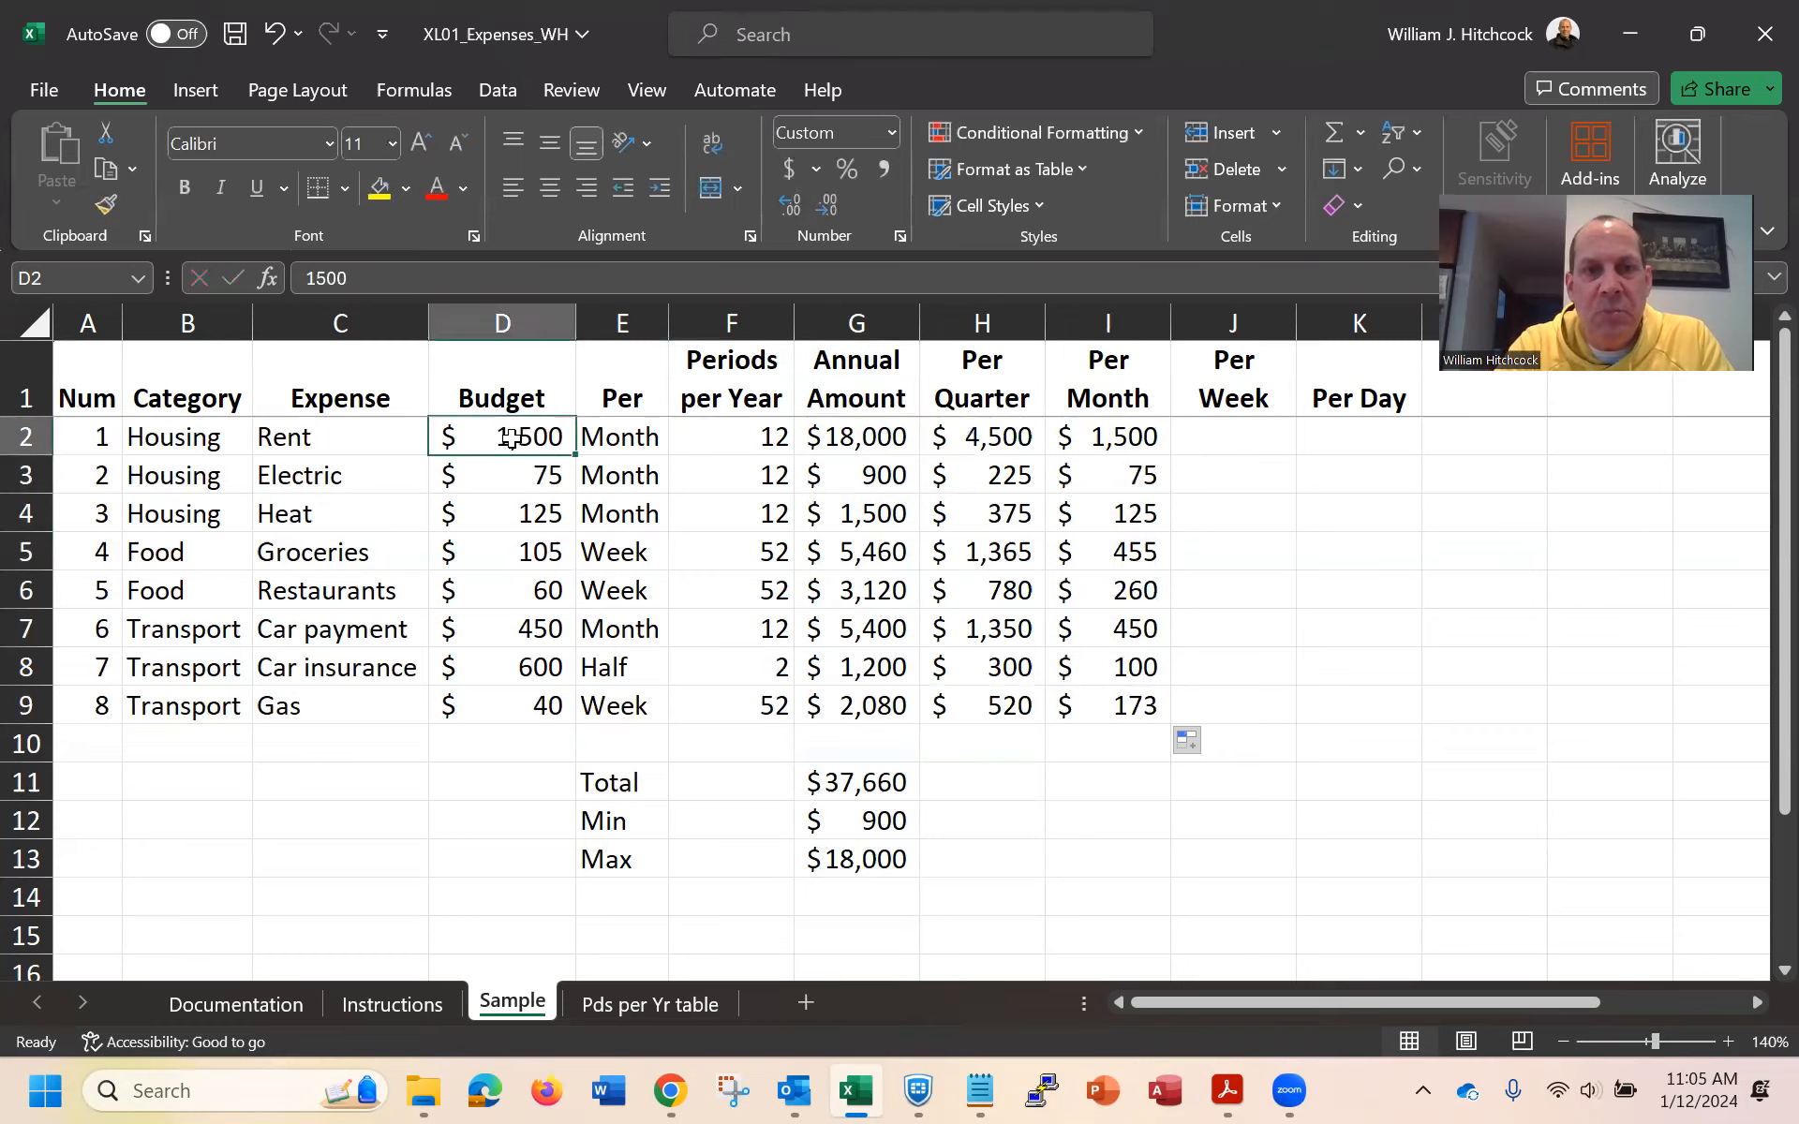
click(1096, 437)
click(543, 467)
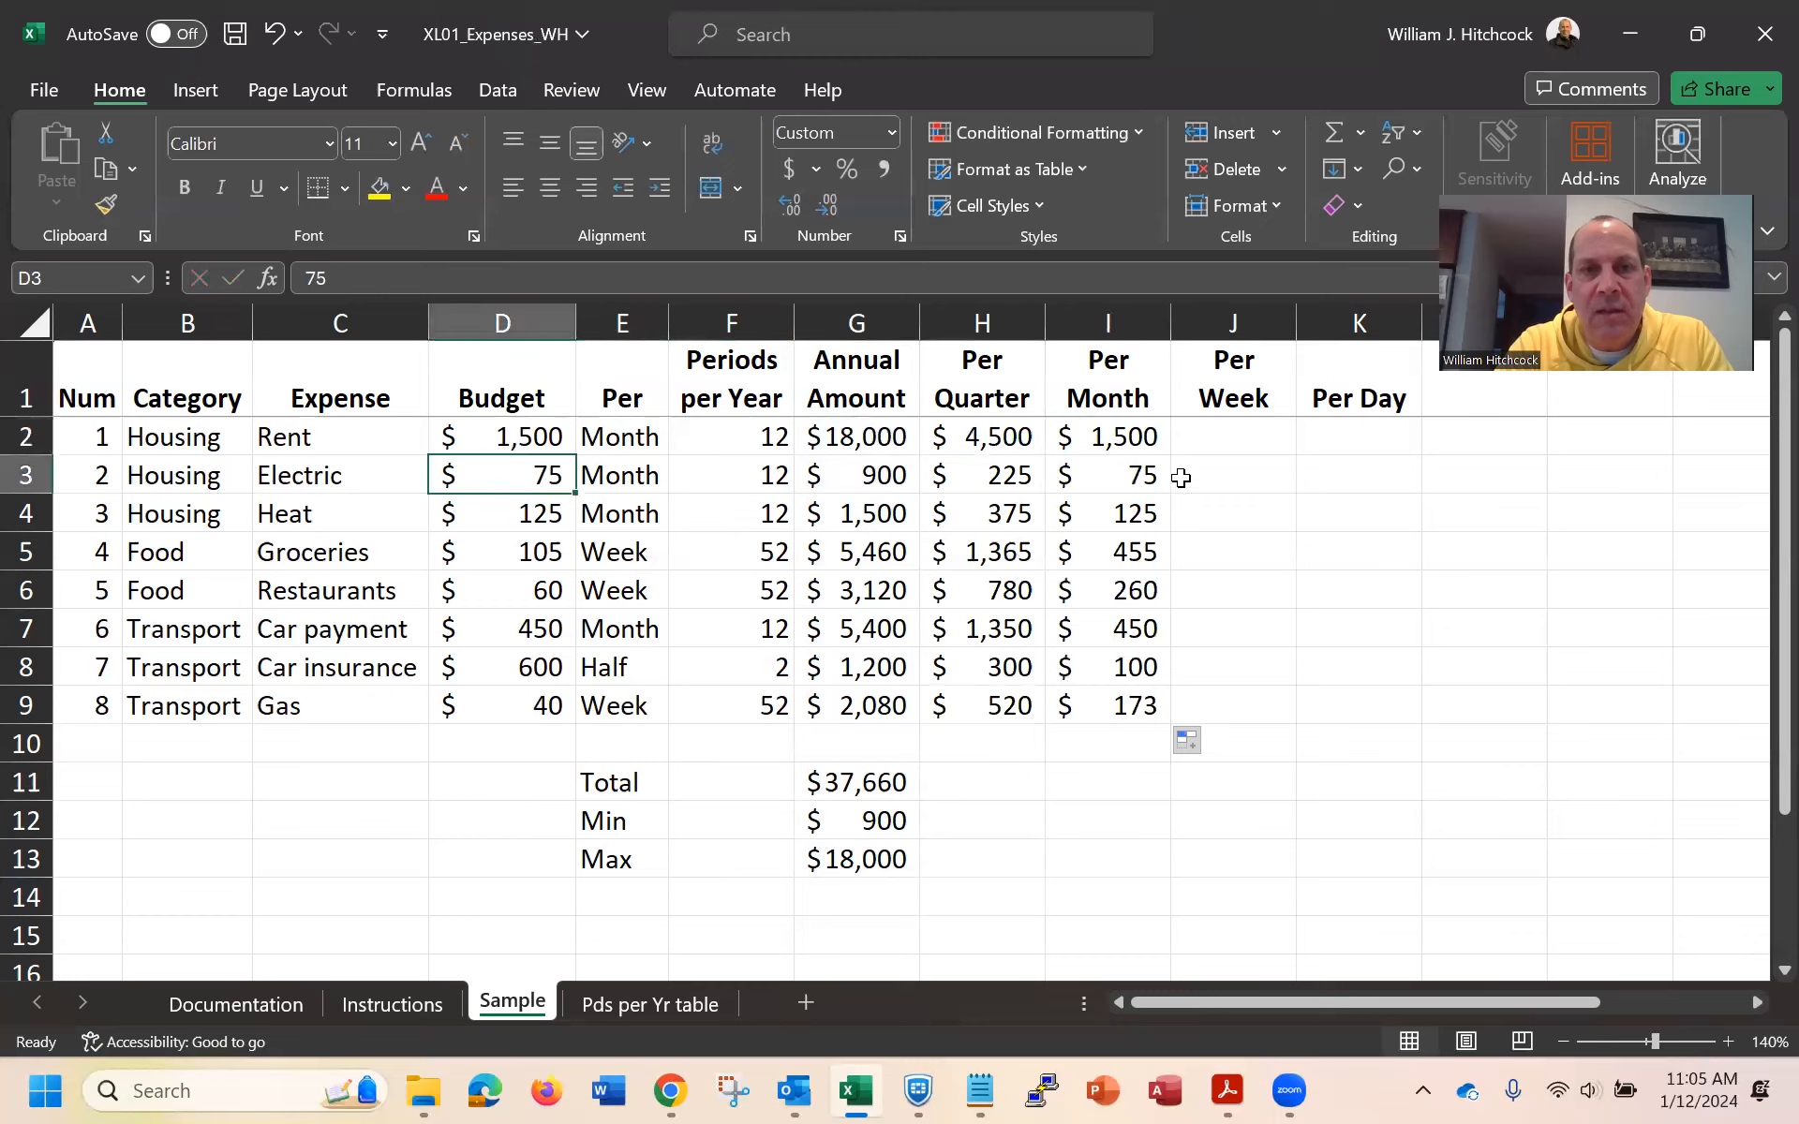
click(1136, 473)
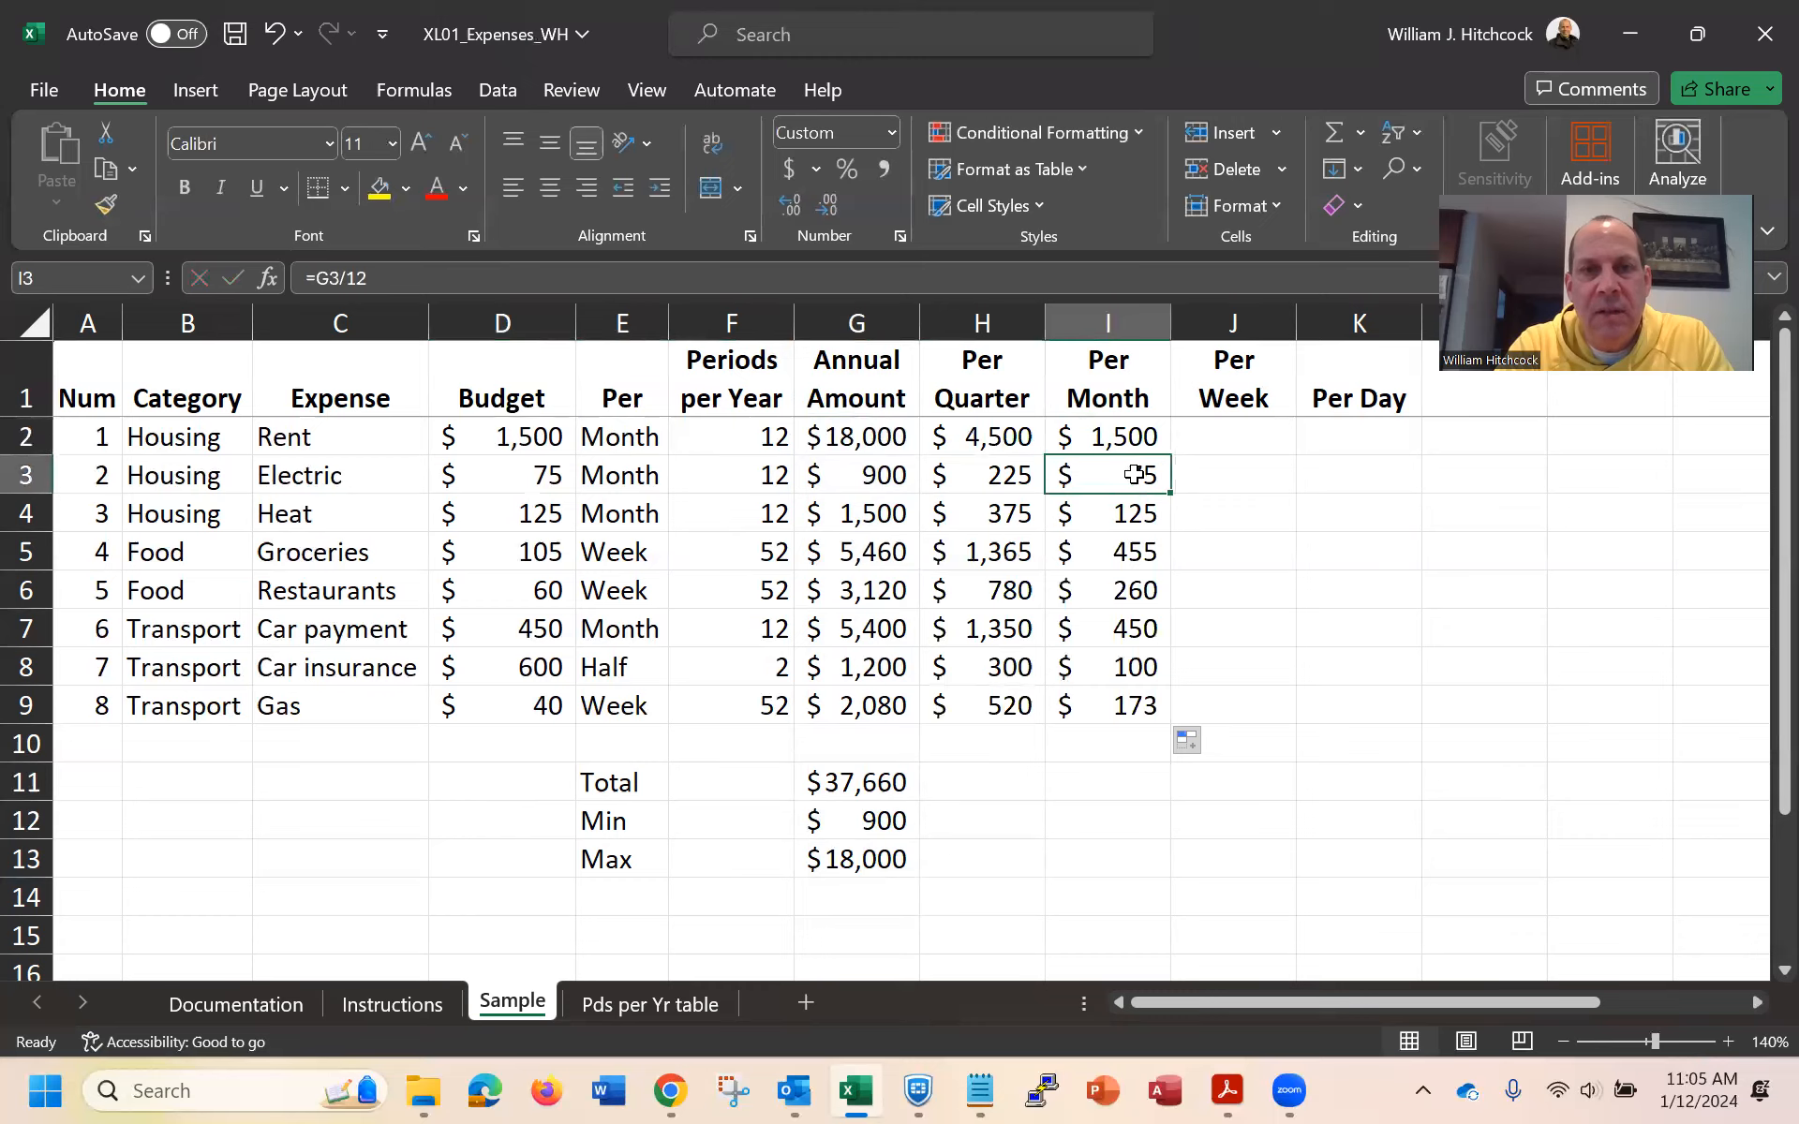
Calculate the first record's Per Week amount in J2 with the formula =G2/52
click(1238, 443)
text(=)
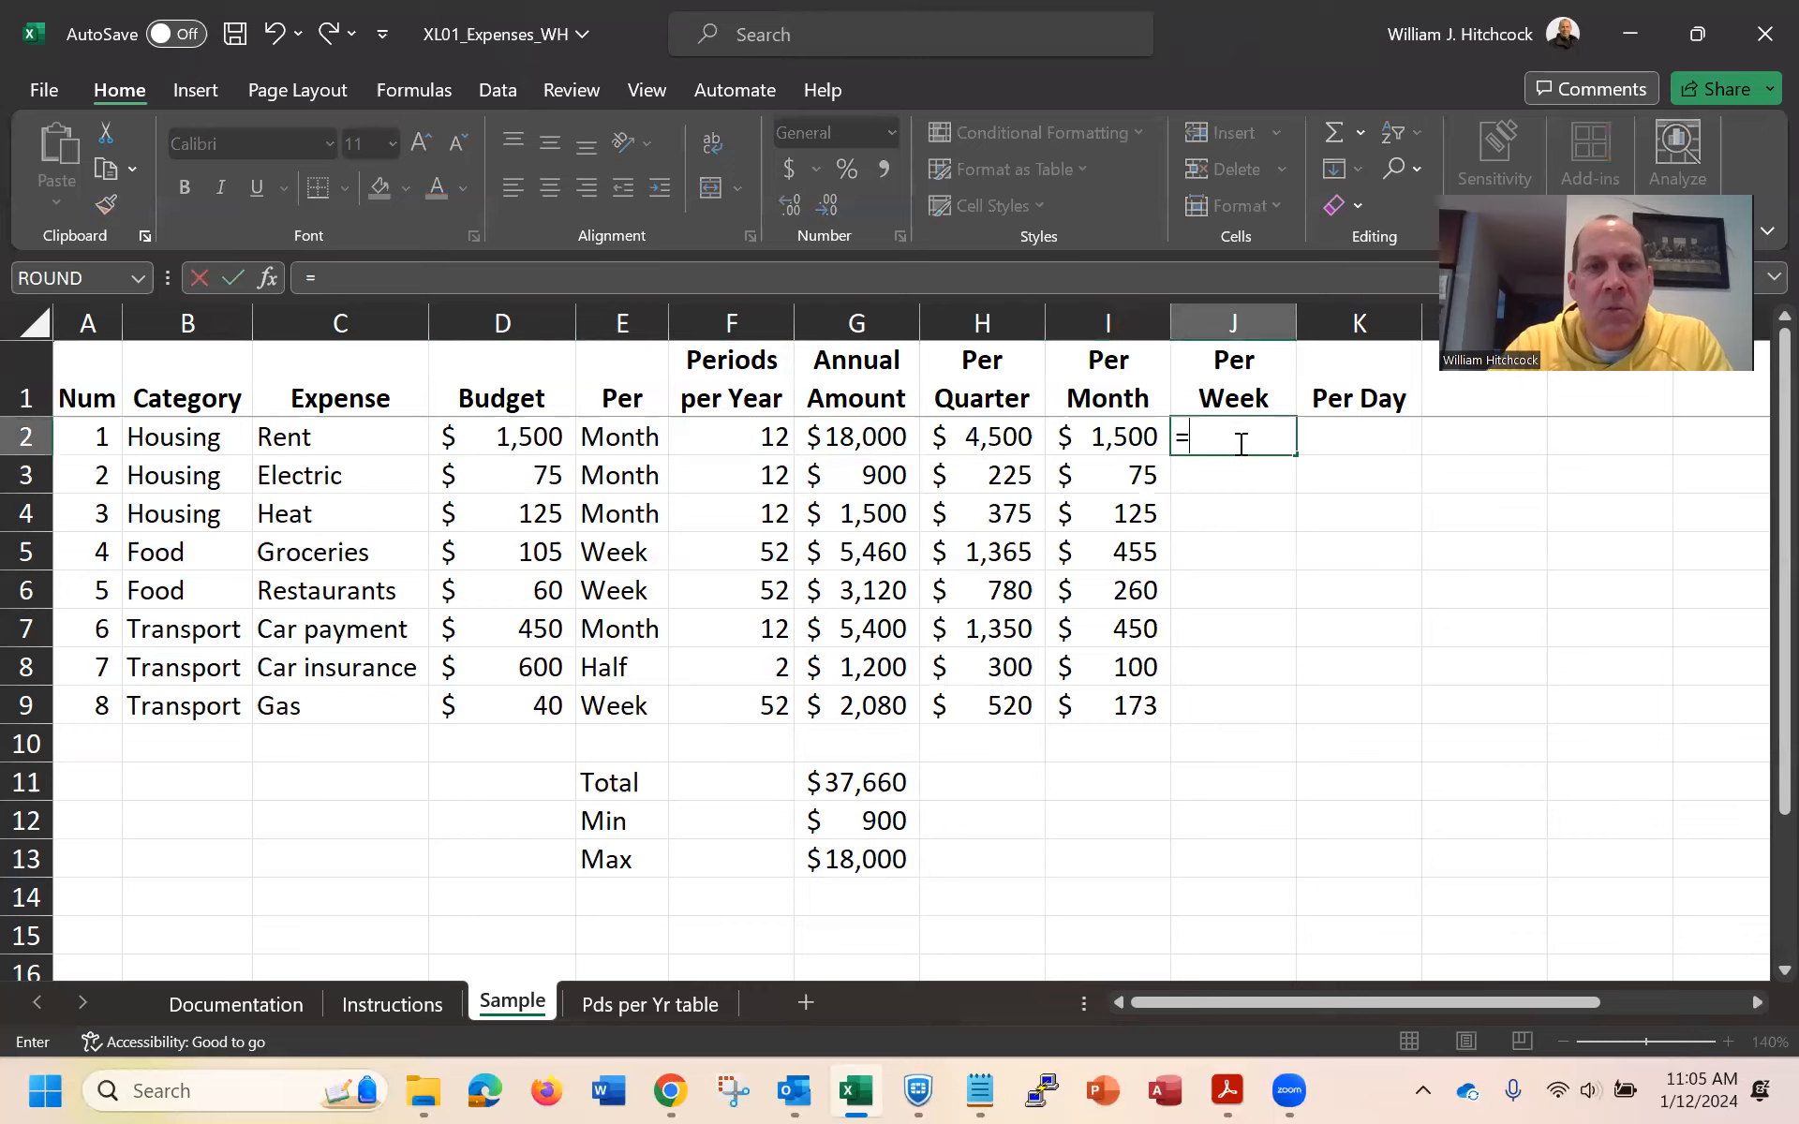
key(Left)
key(Left)
key(Left)
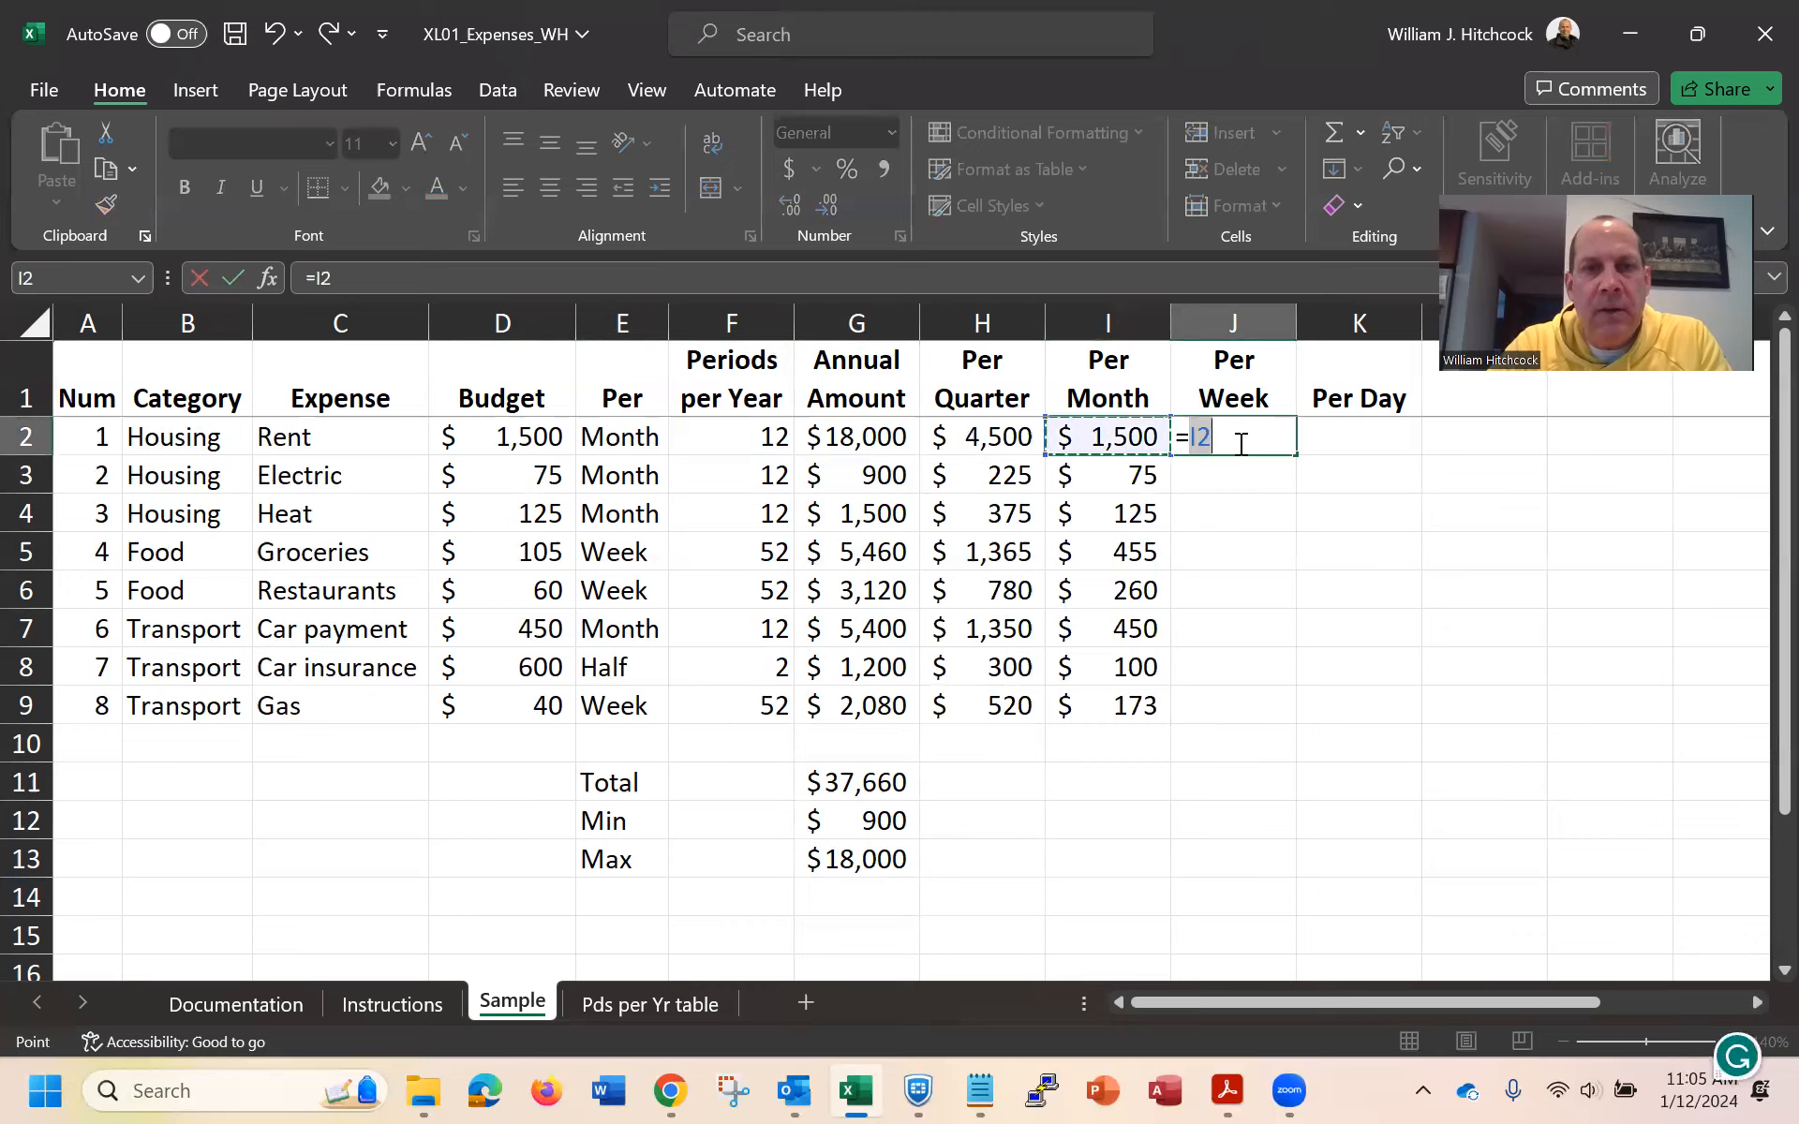
text(/)
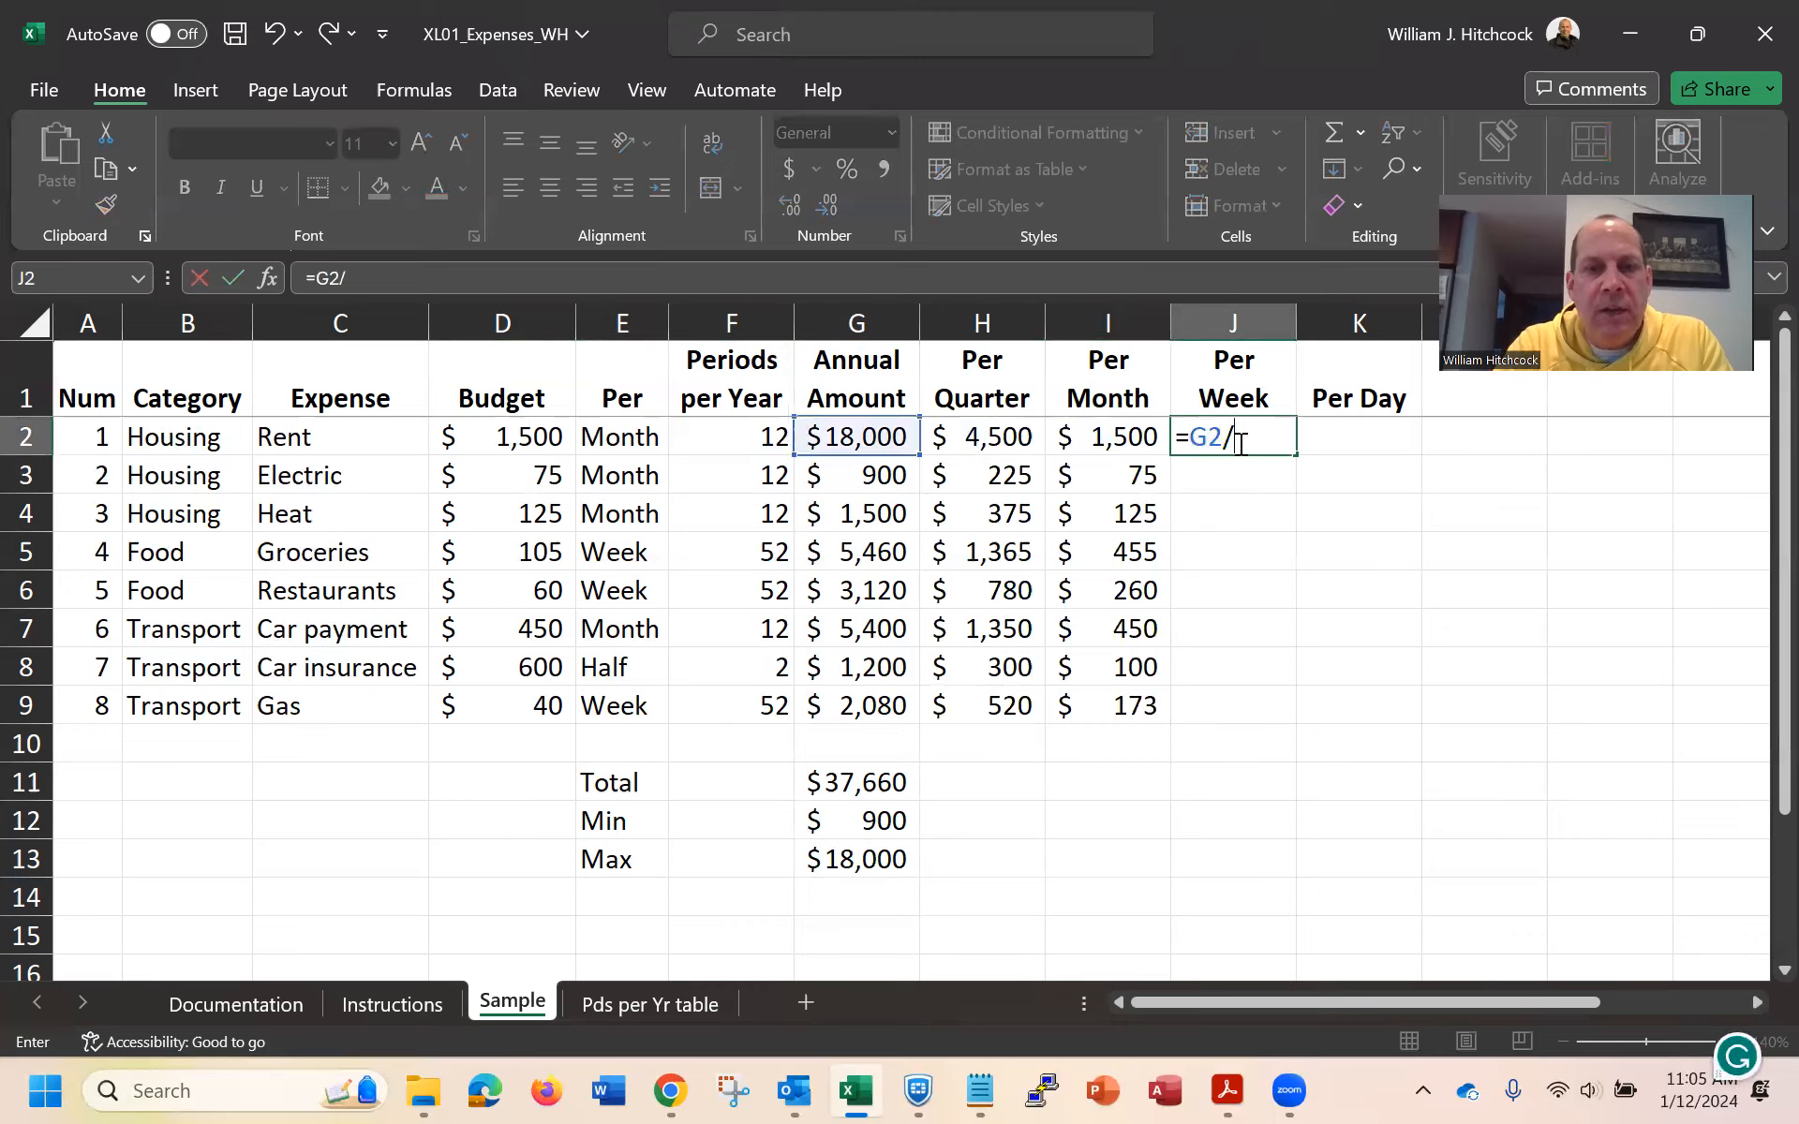
text(52)
key(Return)
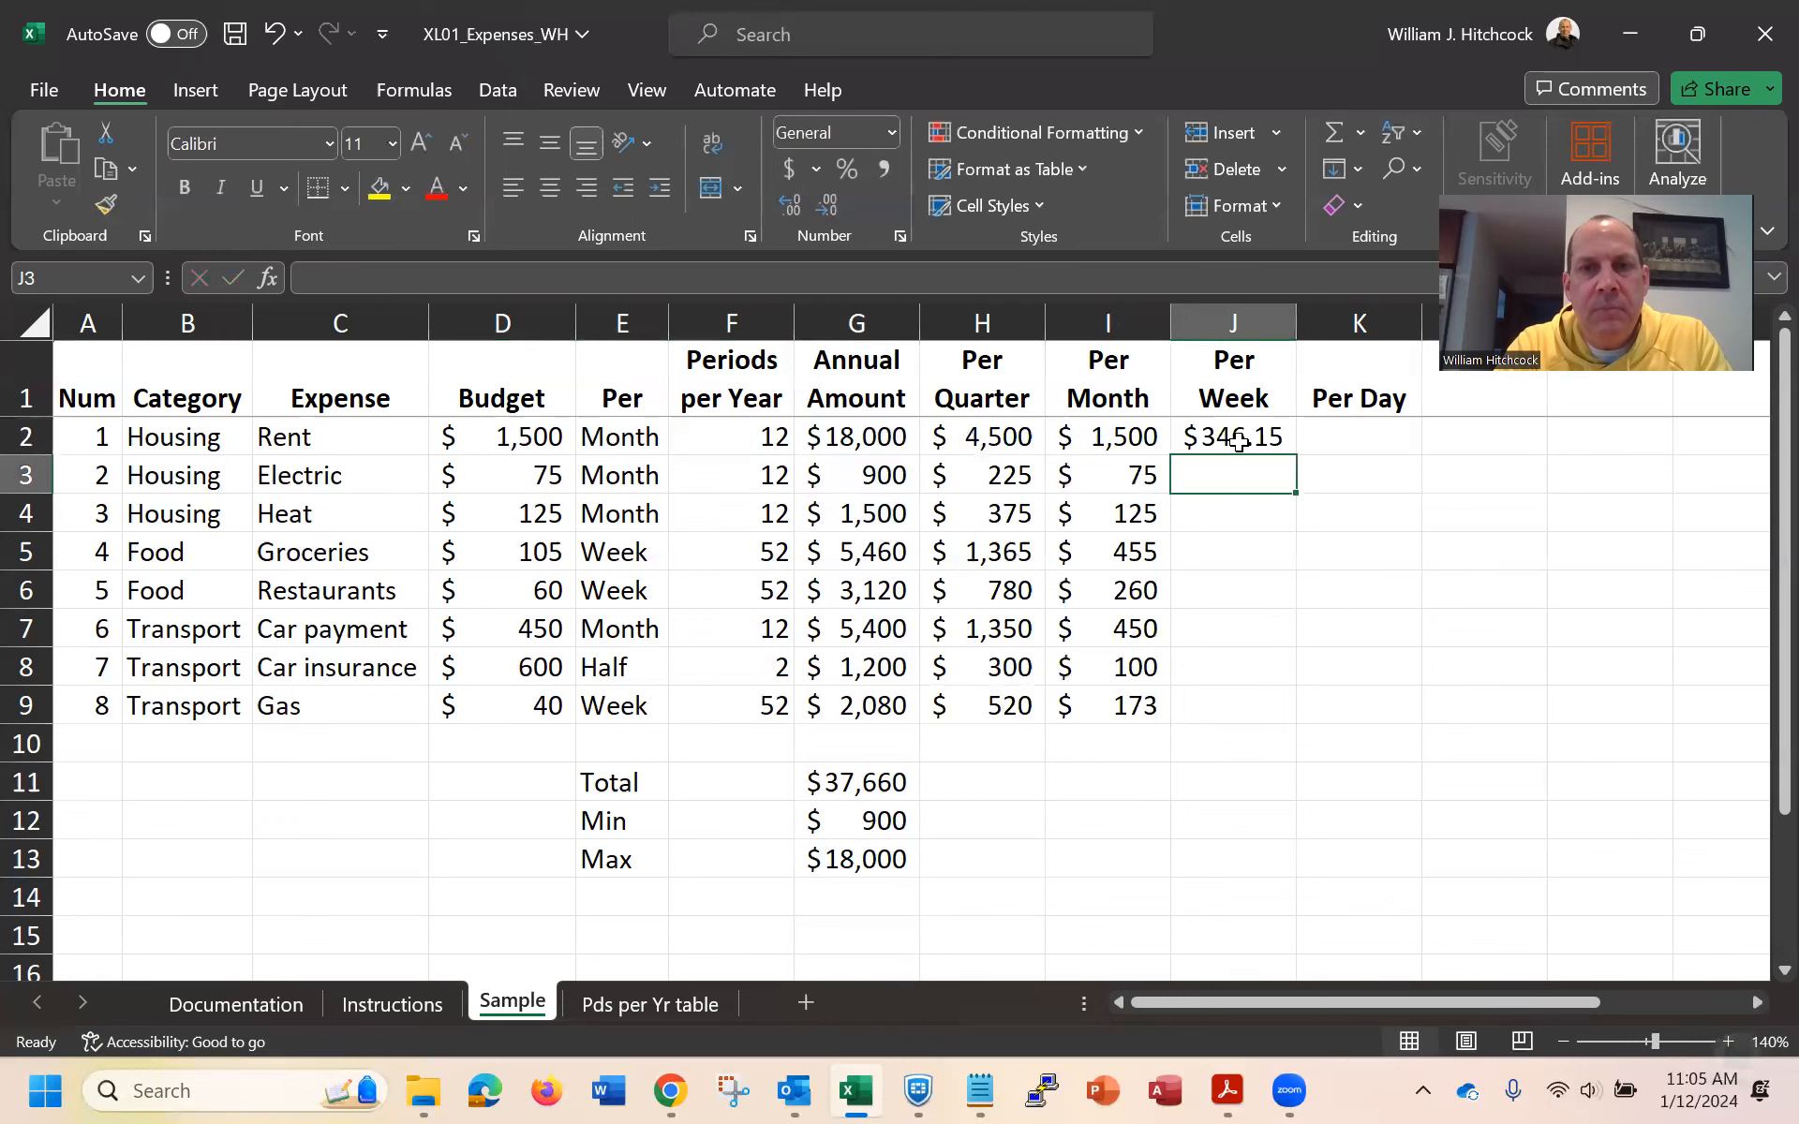
Fill the Per Week formula from J2 down through J9 and apply the Accounting number format to those cells
click(1244, 436)
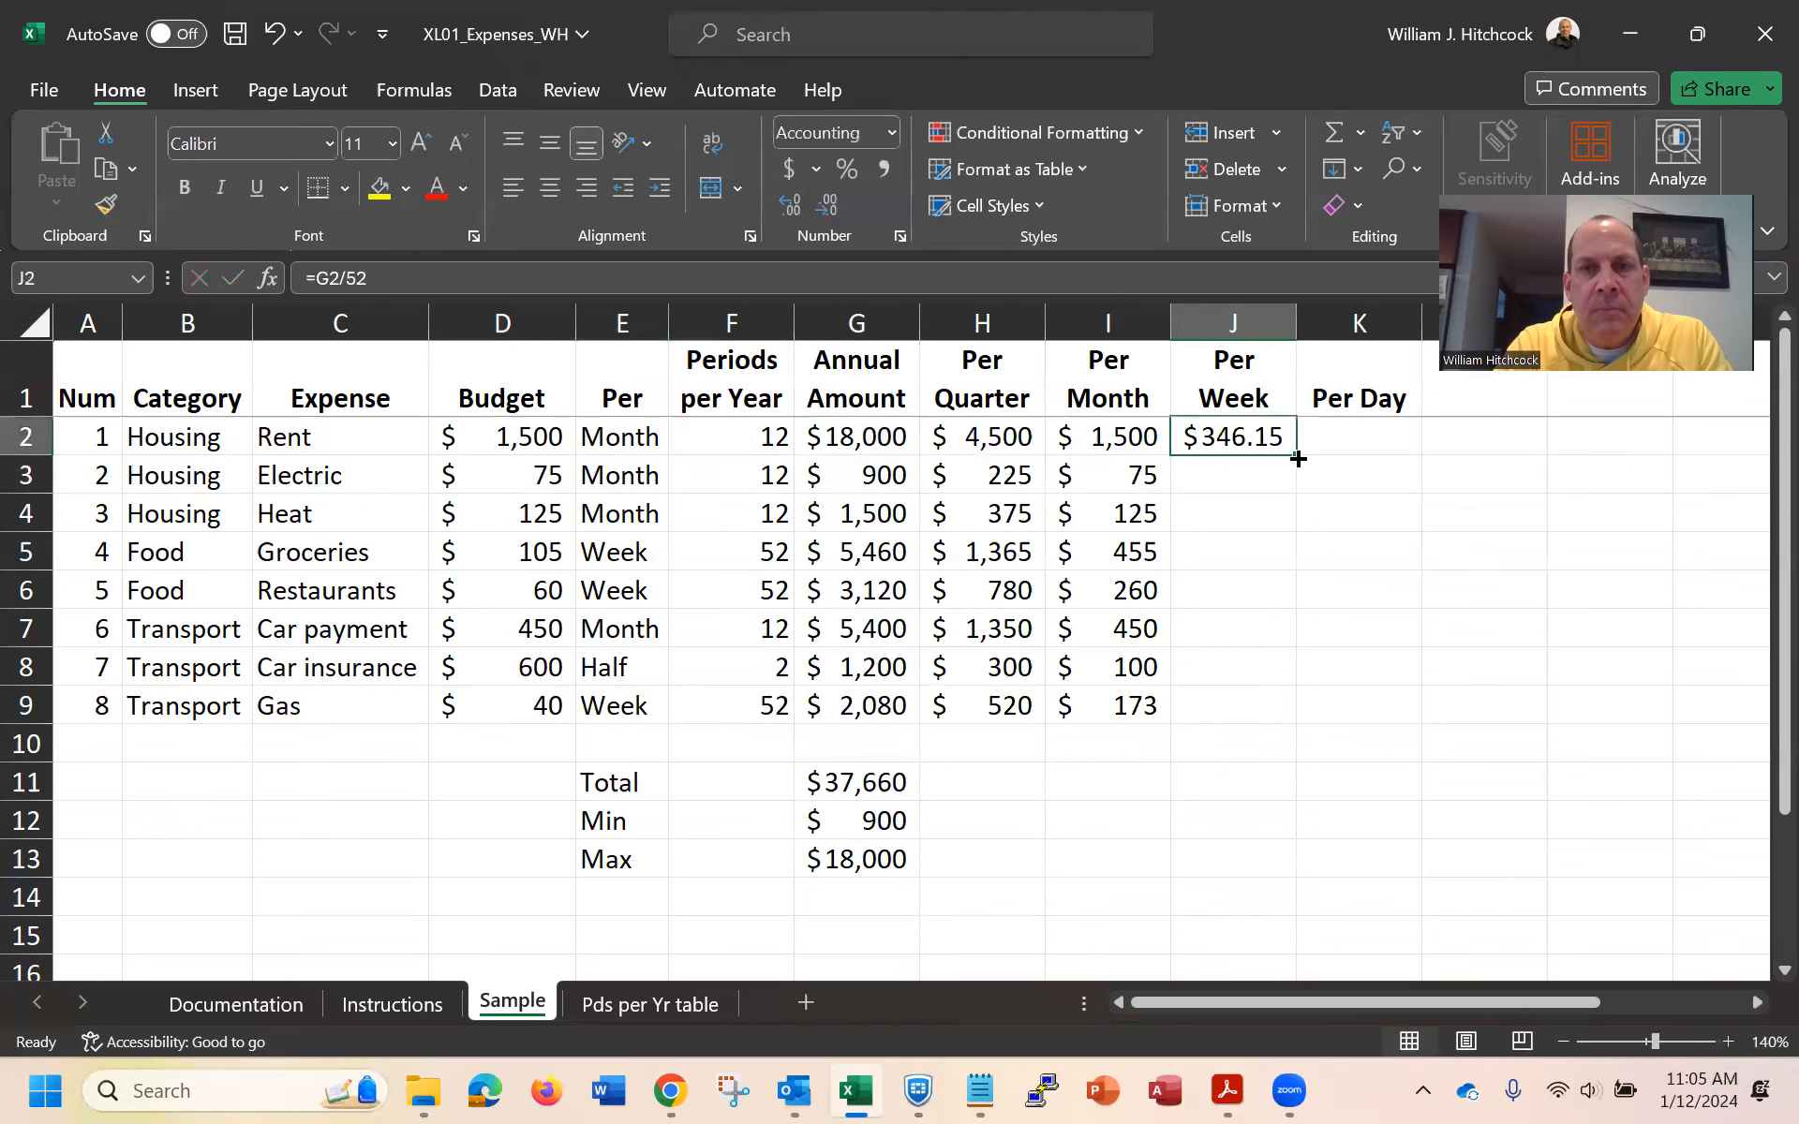
double_click(1296, 454)
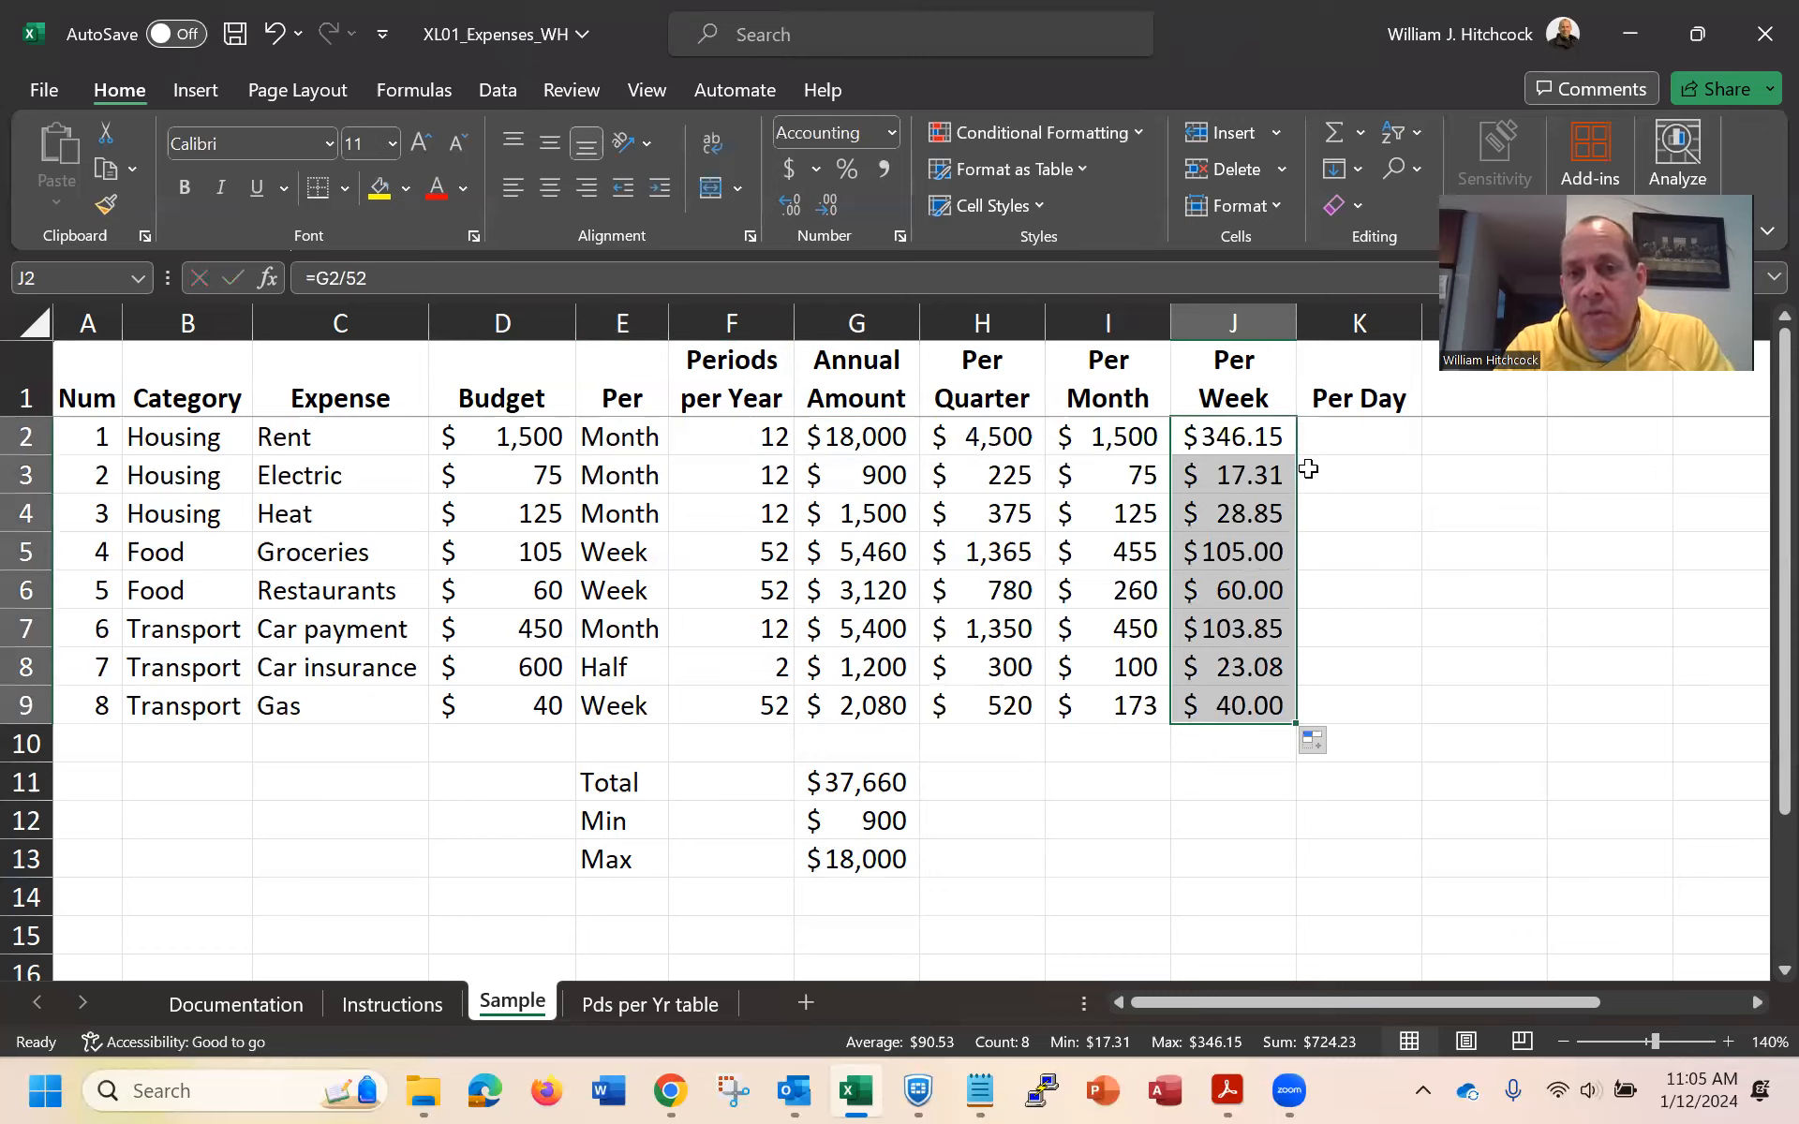
click(791, 176)
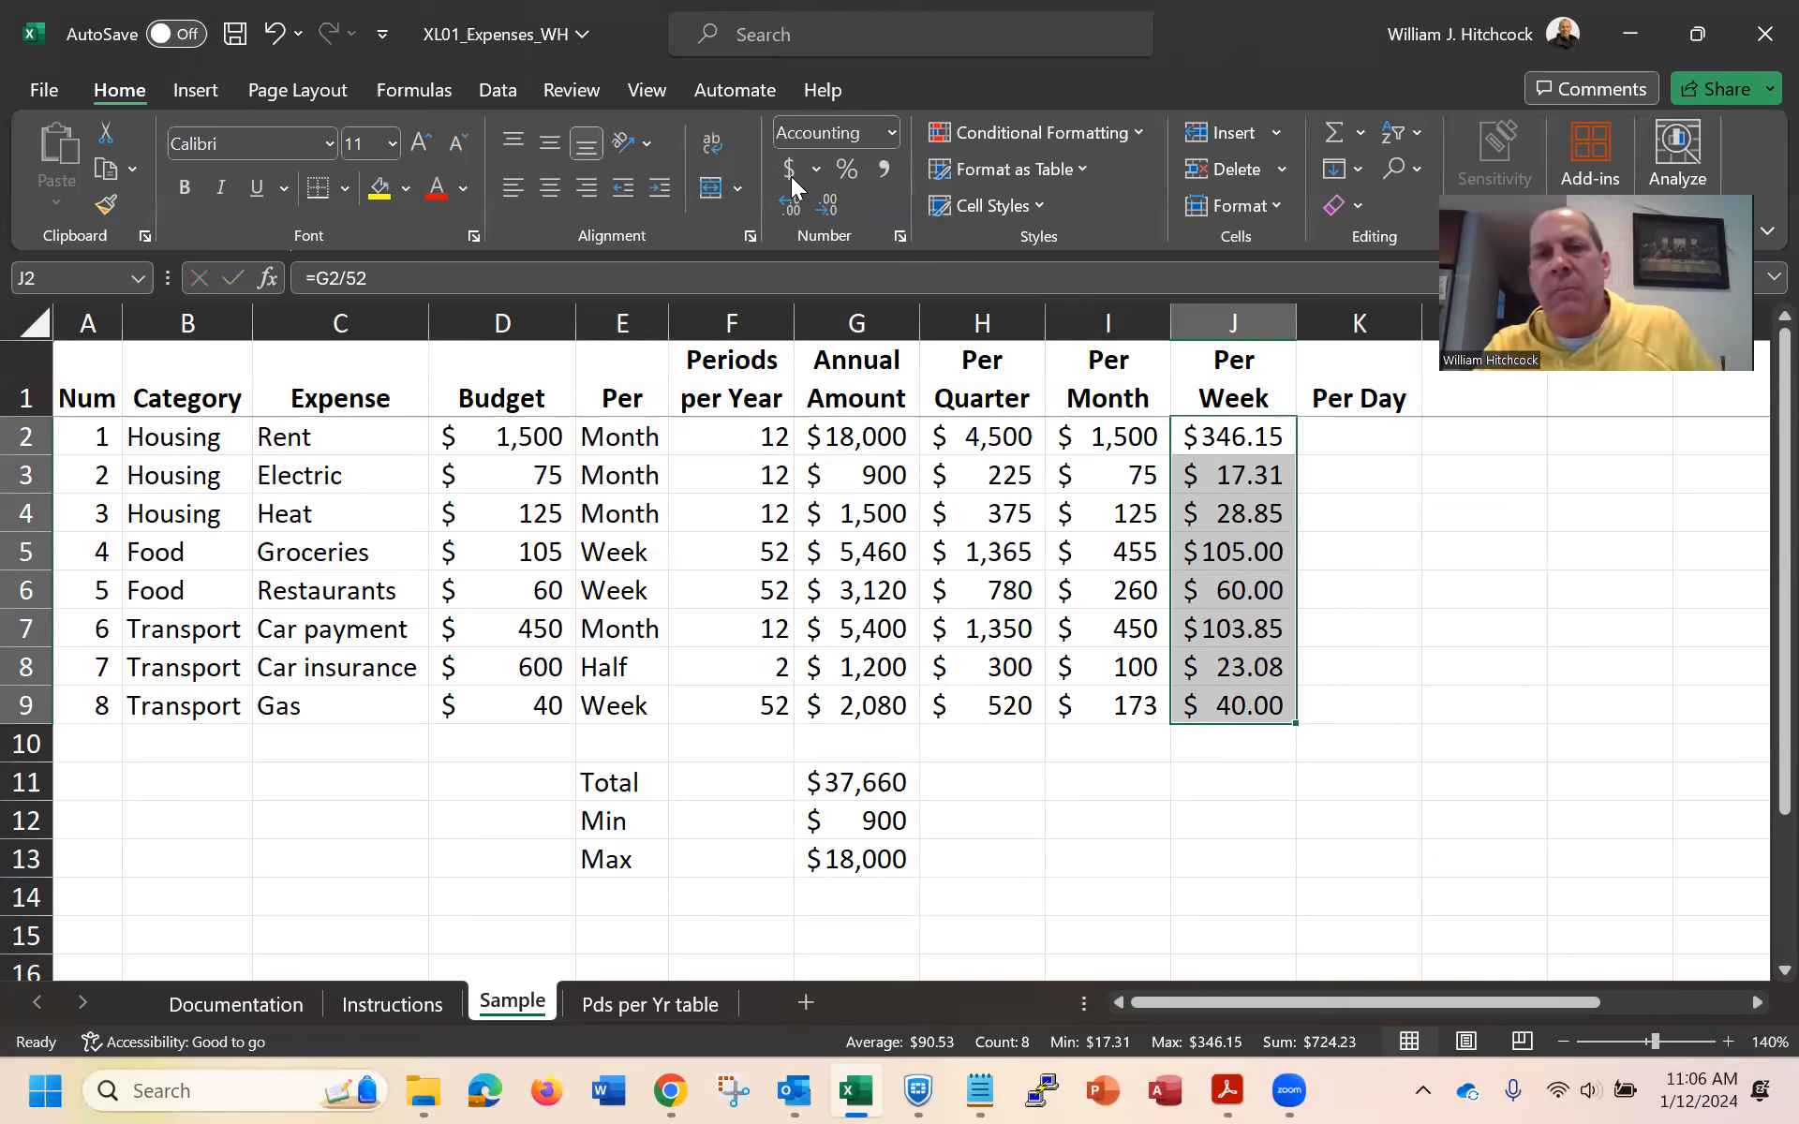
Calculate the first record's Per Day amount in K2 with the formula =G2/365
click(1330, 441)
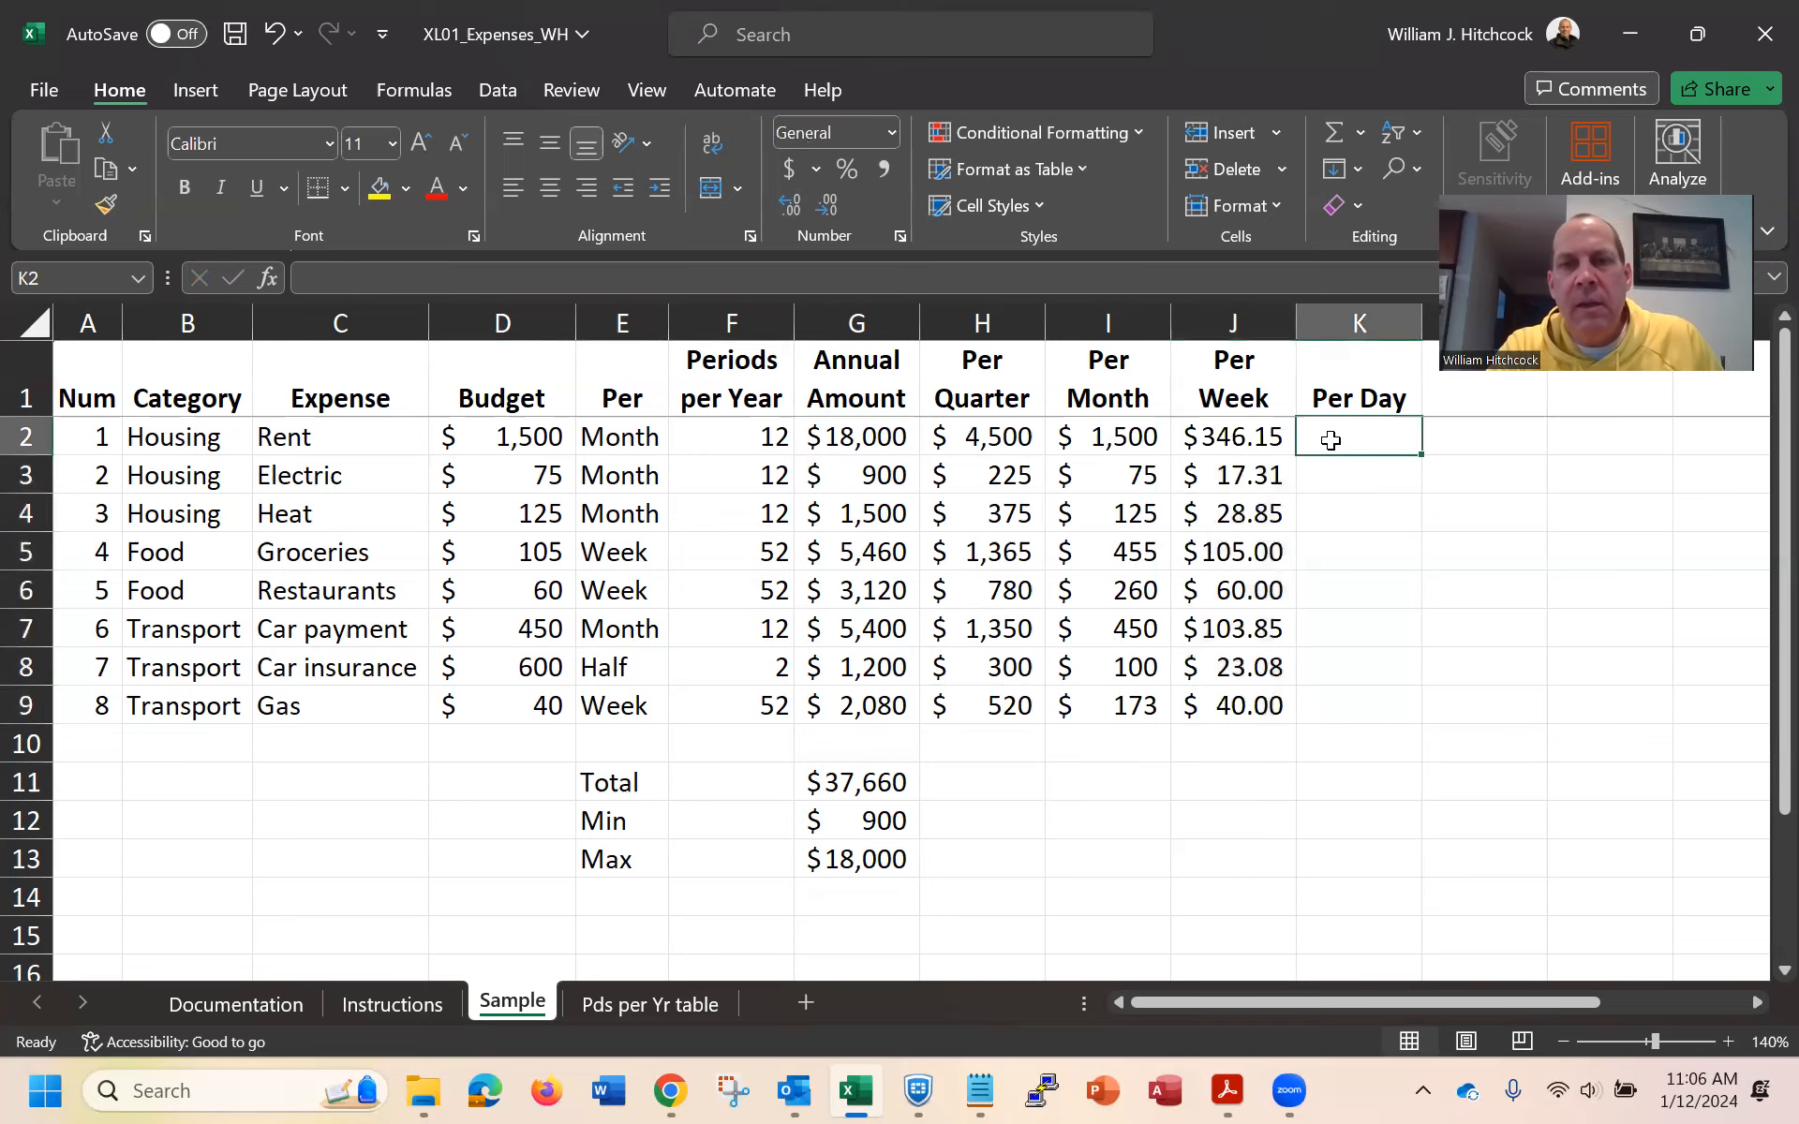
text(=)
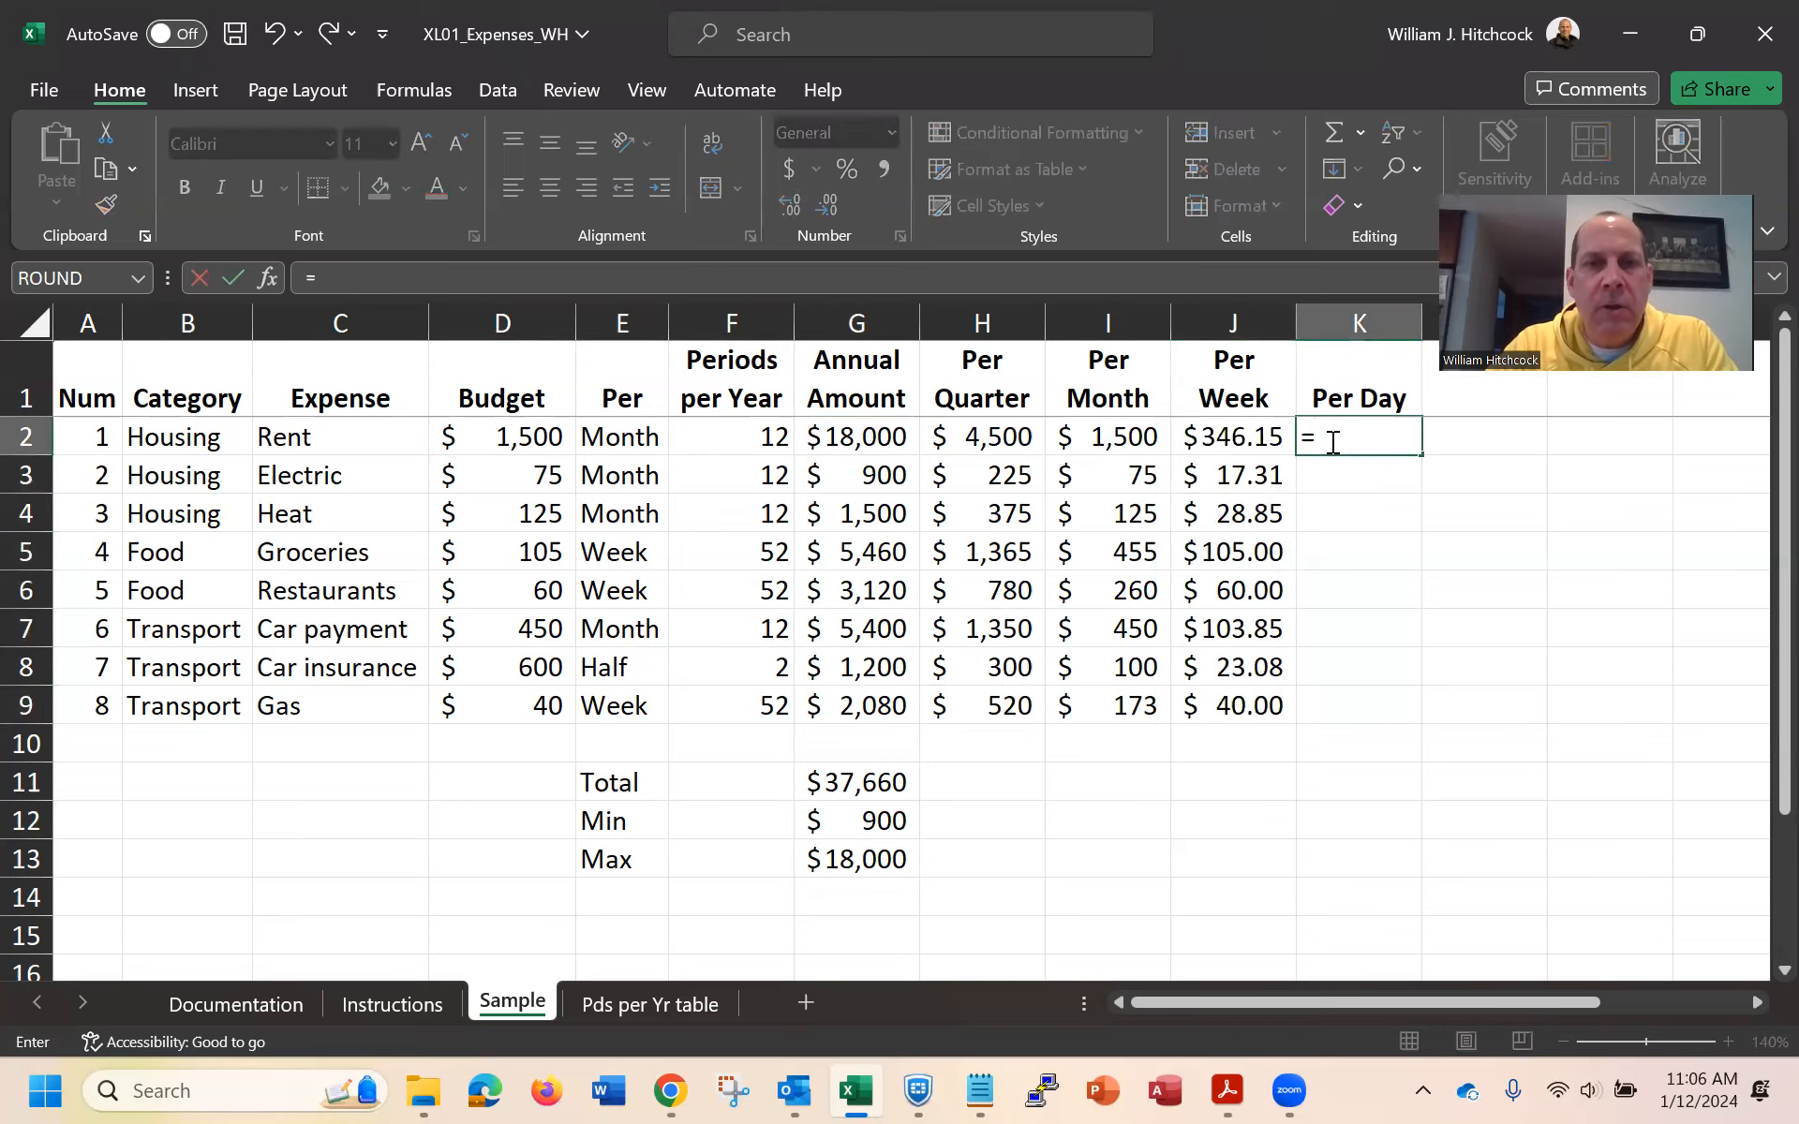
key(Left)
key(Left)
key(Left)
key(Left)
text(/365)
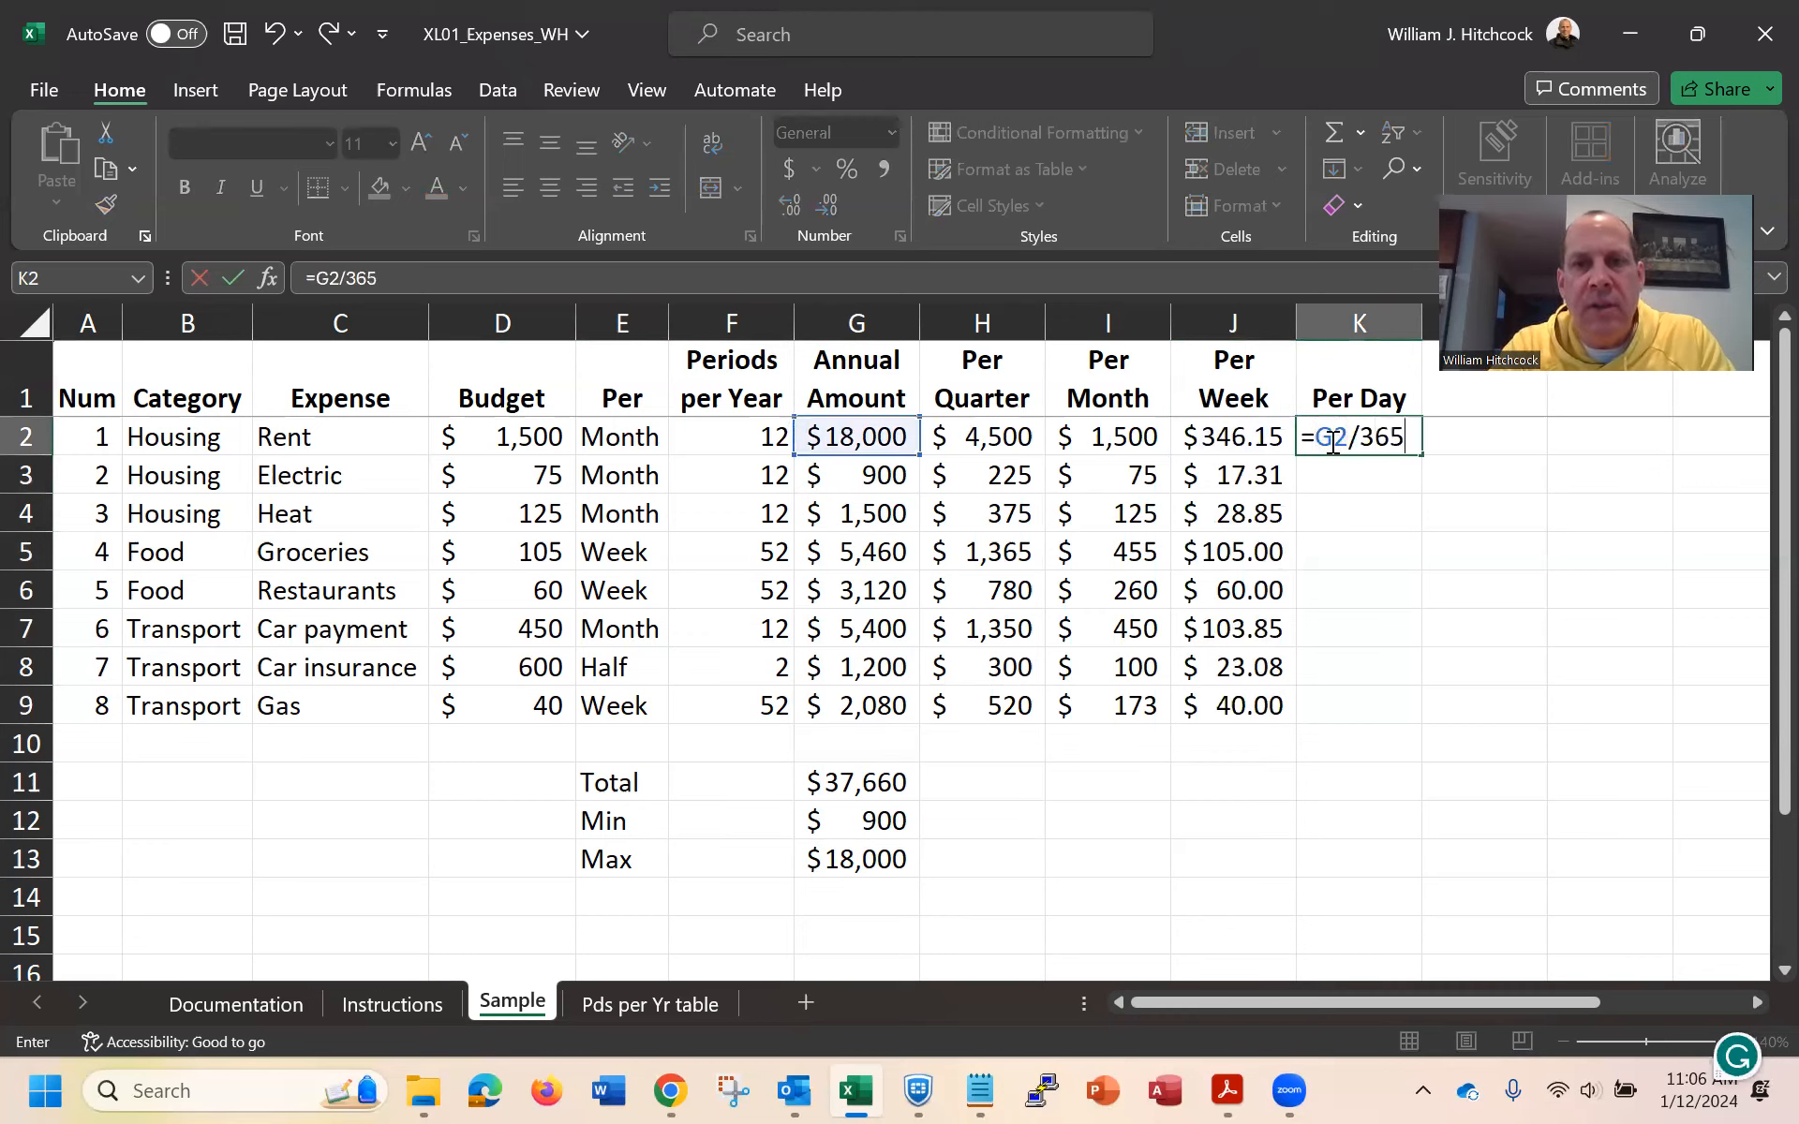
key(Return)
Fill the Per Day formula from K2 down through K9 and check the formulas in the first few filled cells
click(1346, 440)
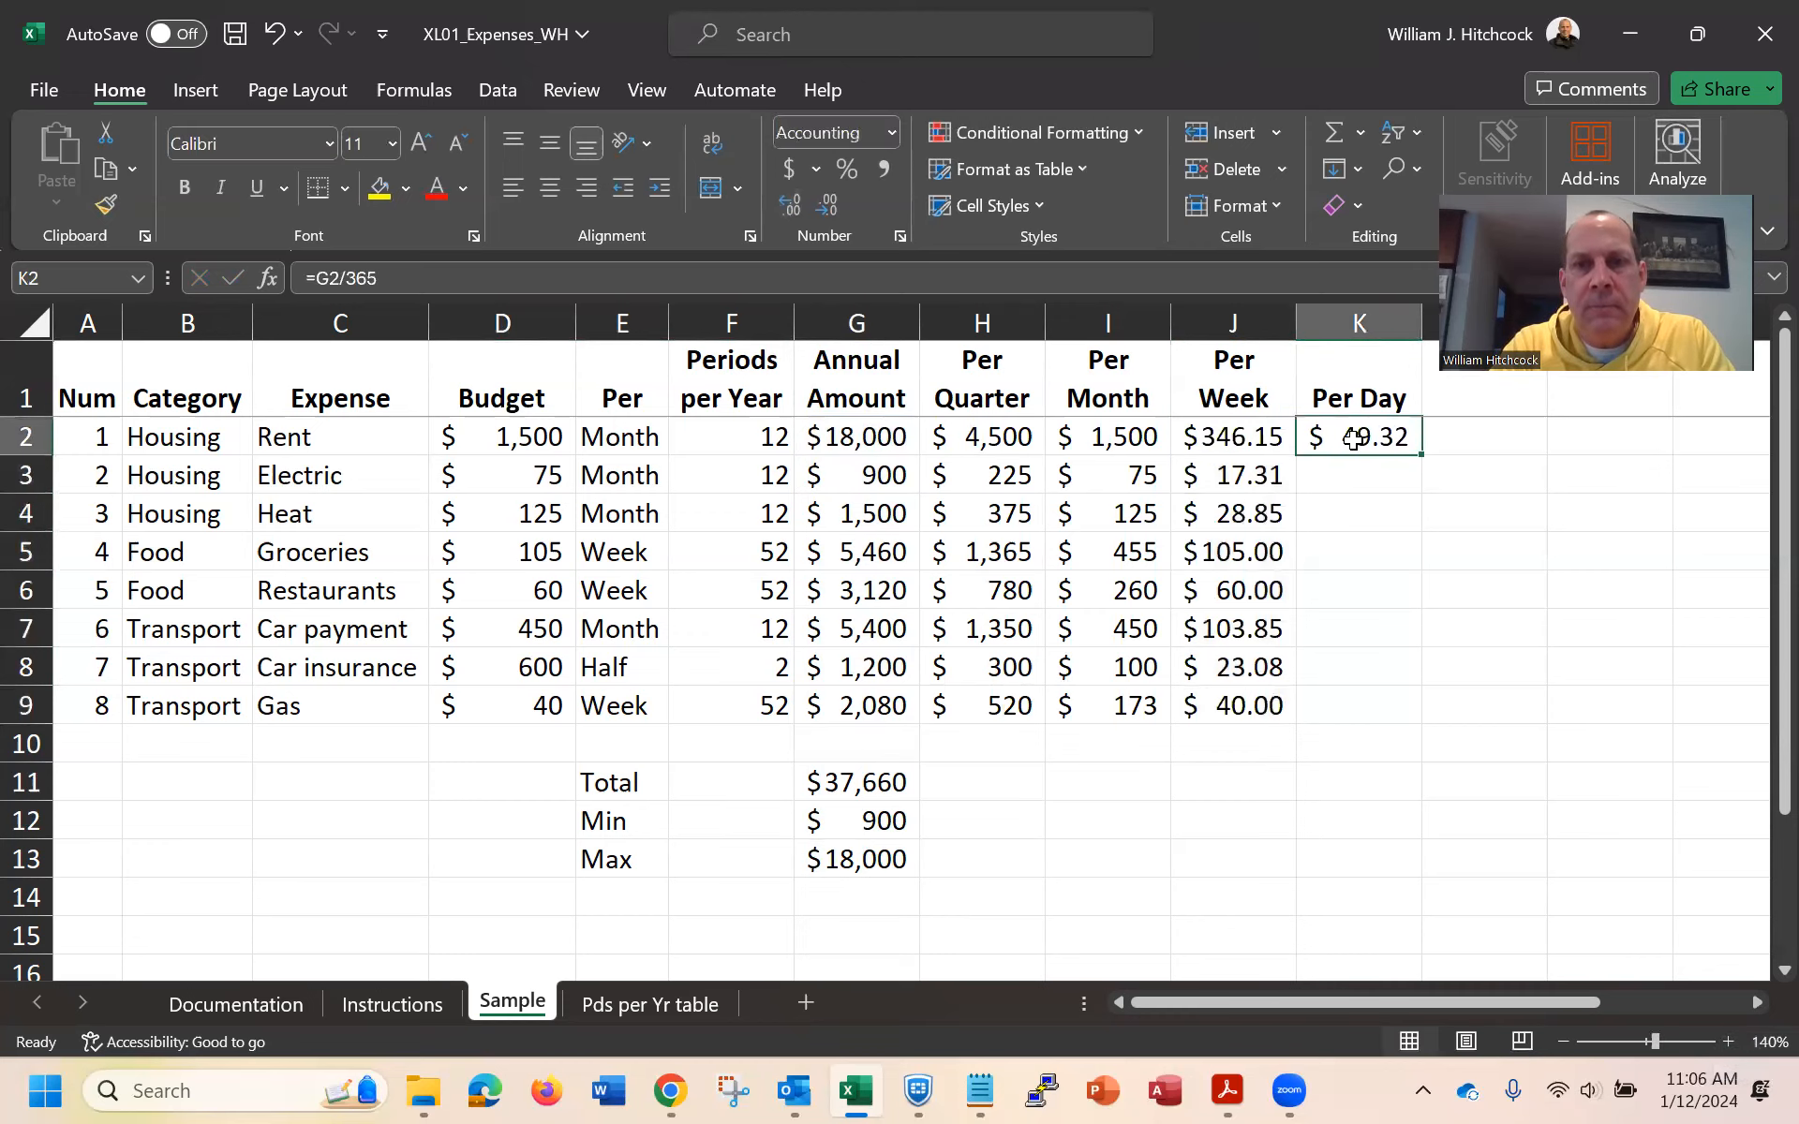
double_click(1420, 457)
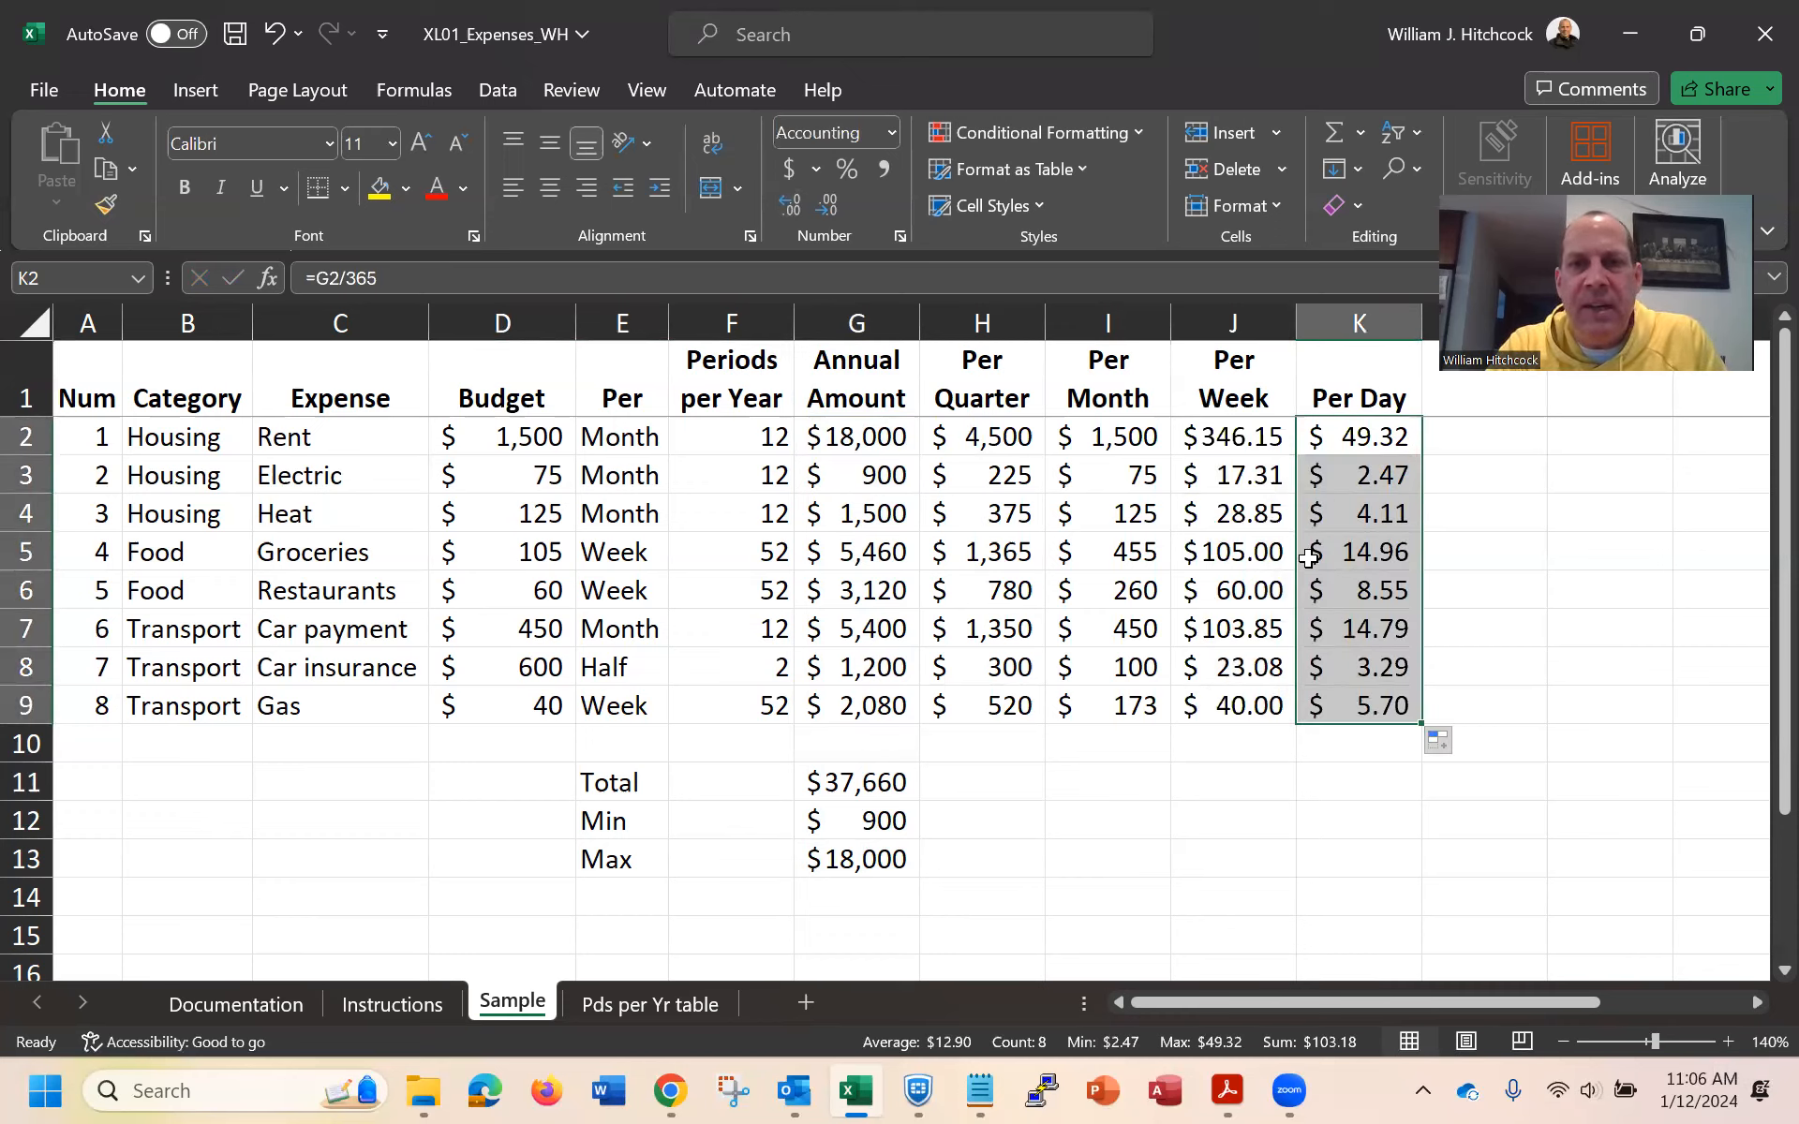
click(1341, 437)
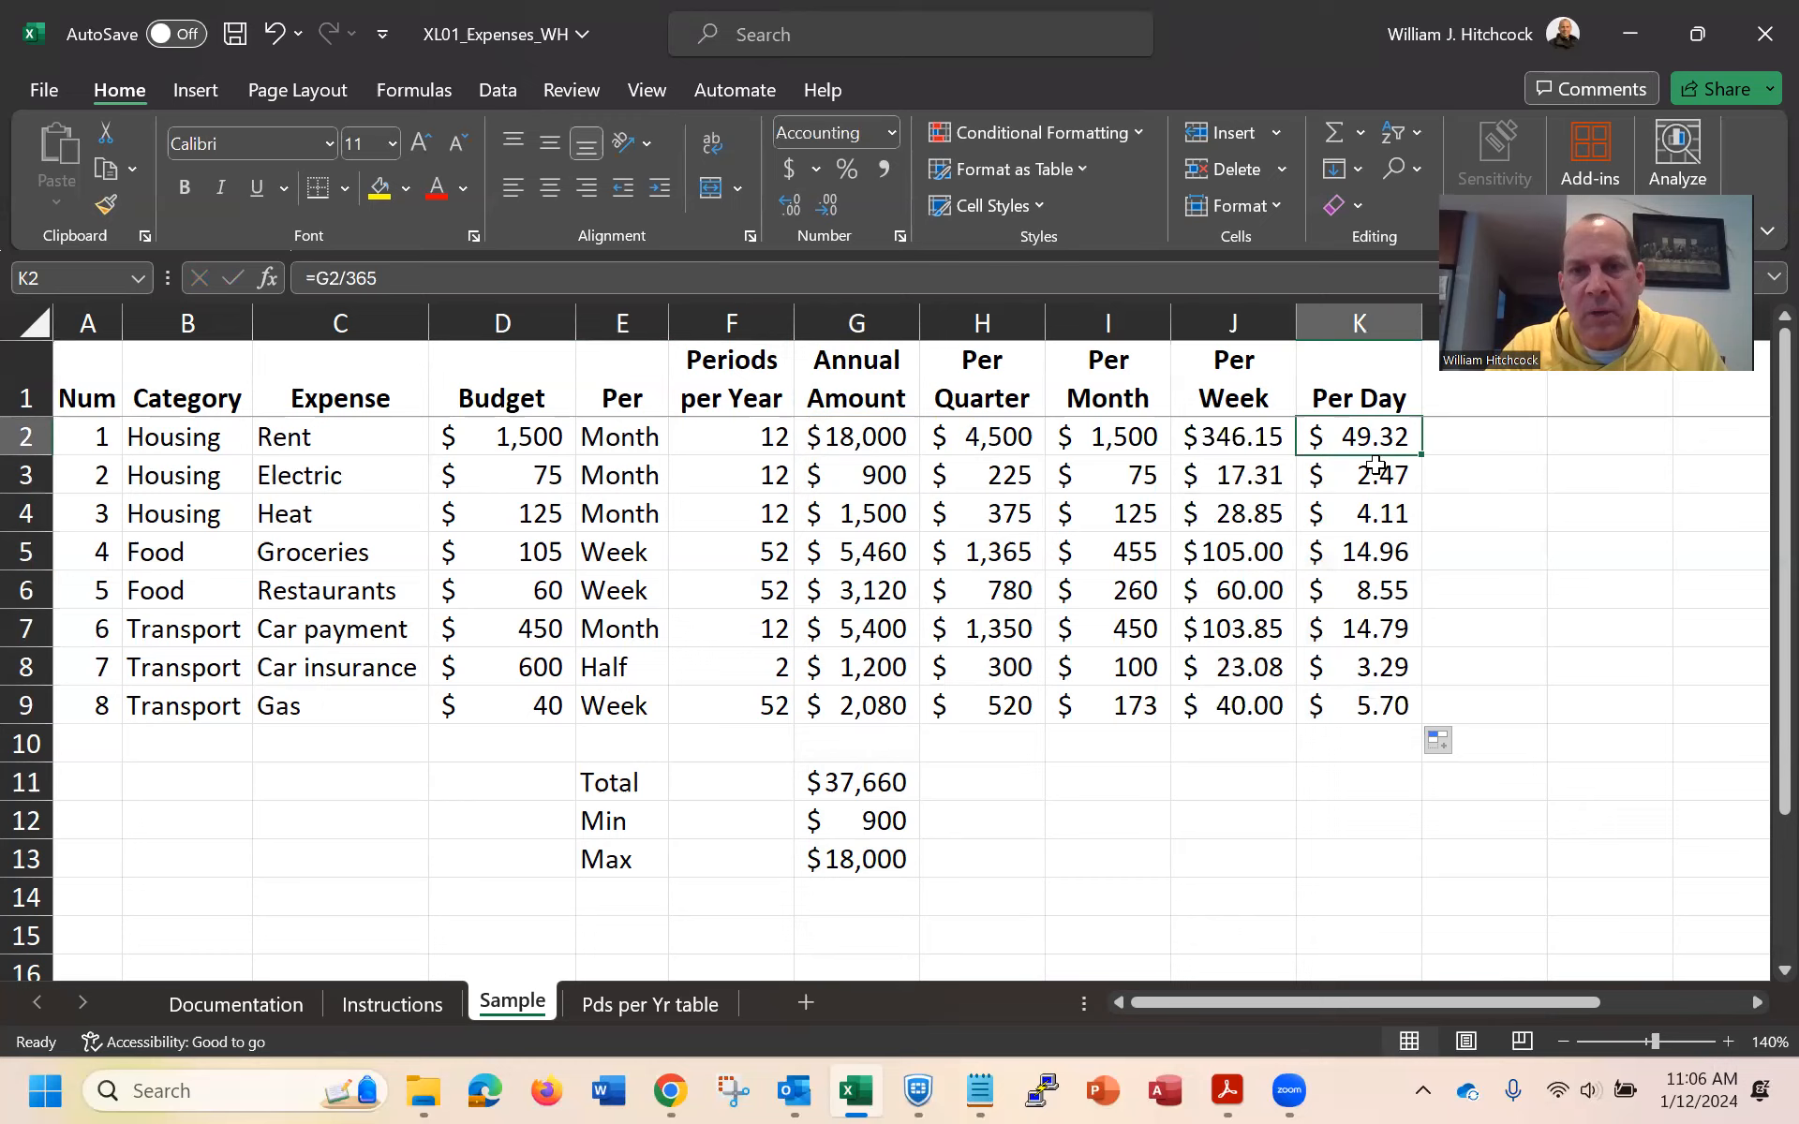
click(1375, 463)
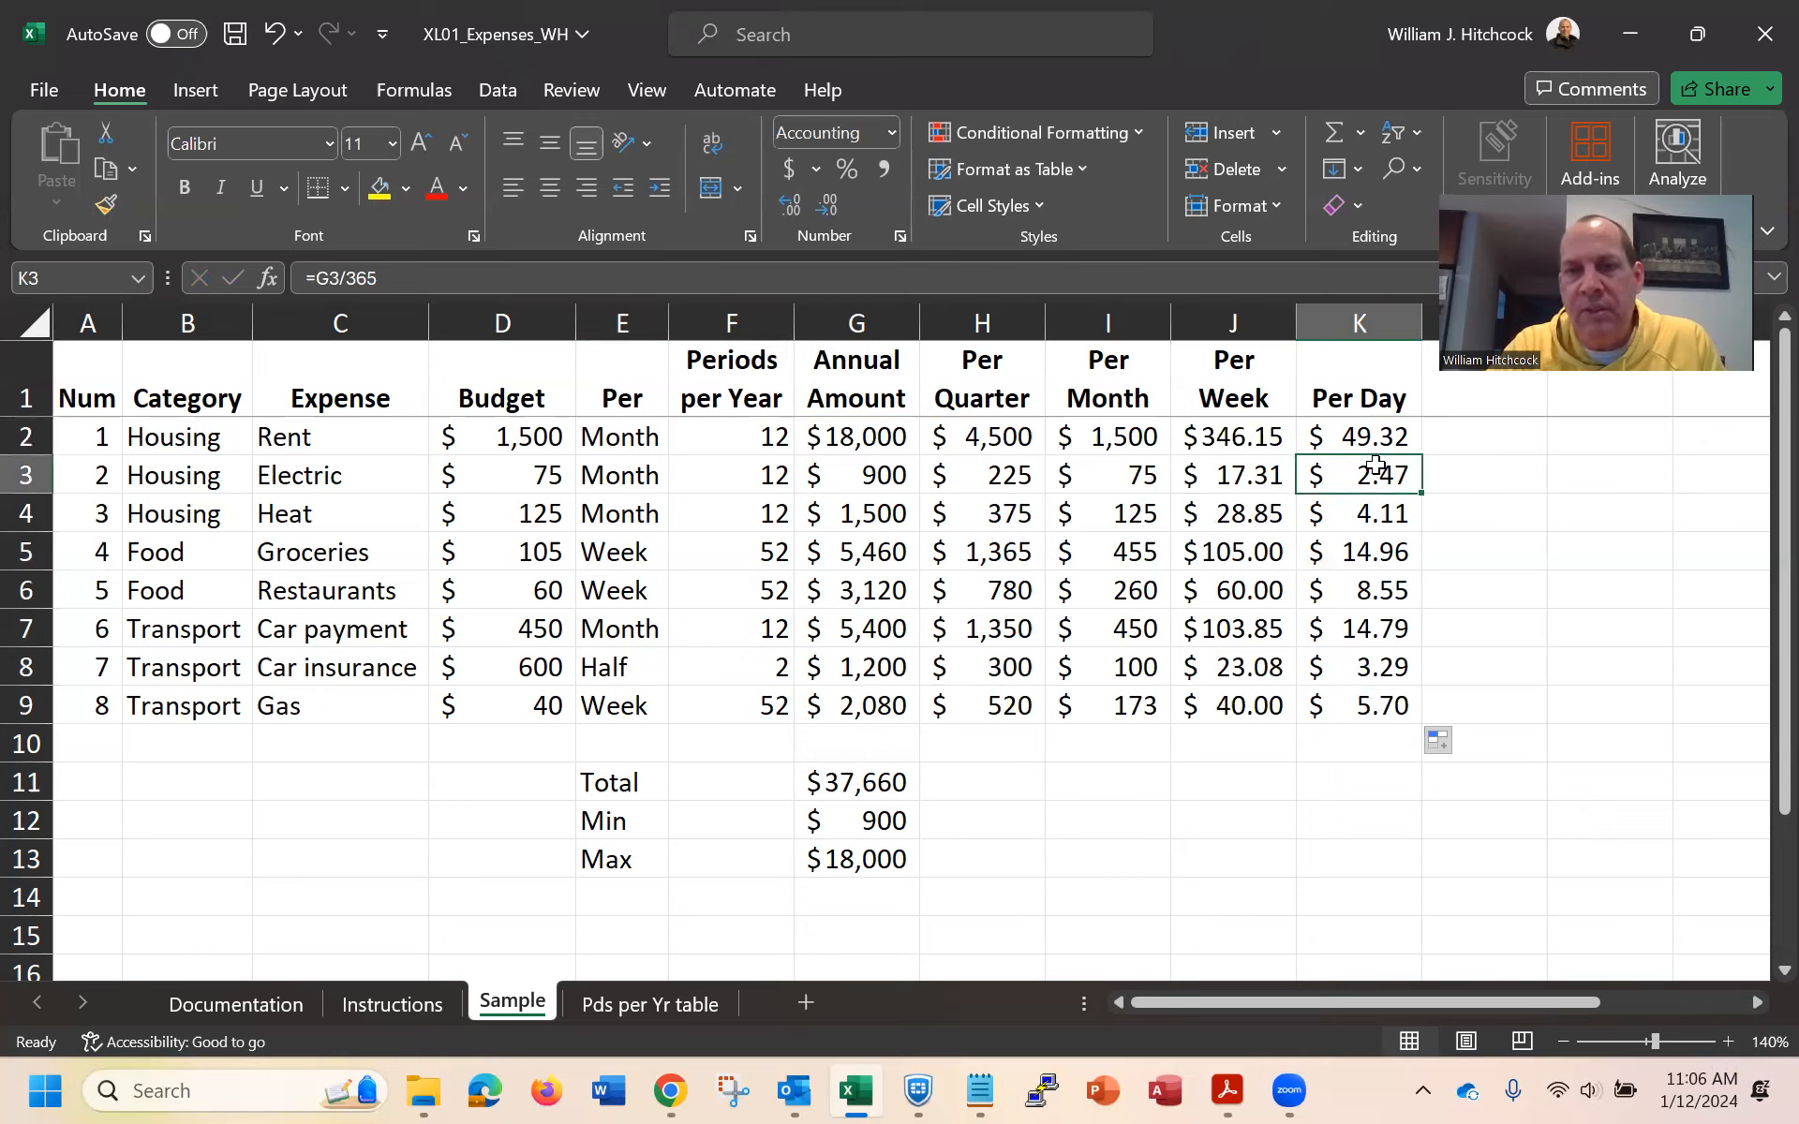
key(Down)
key(Down)
key(Down)
key(Up)
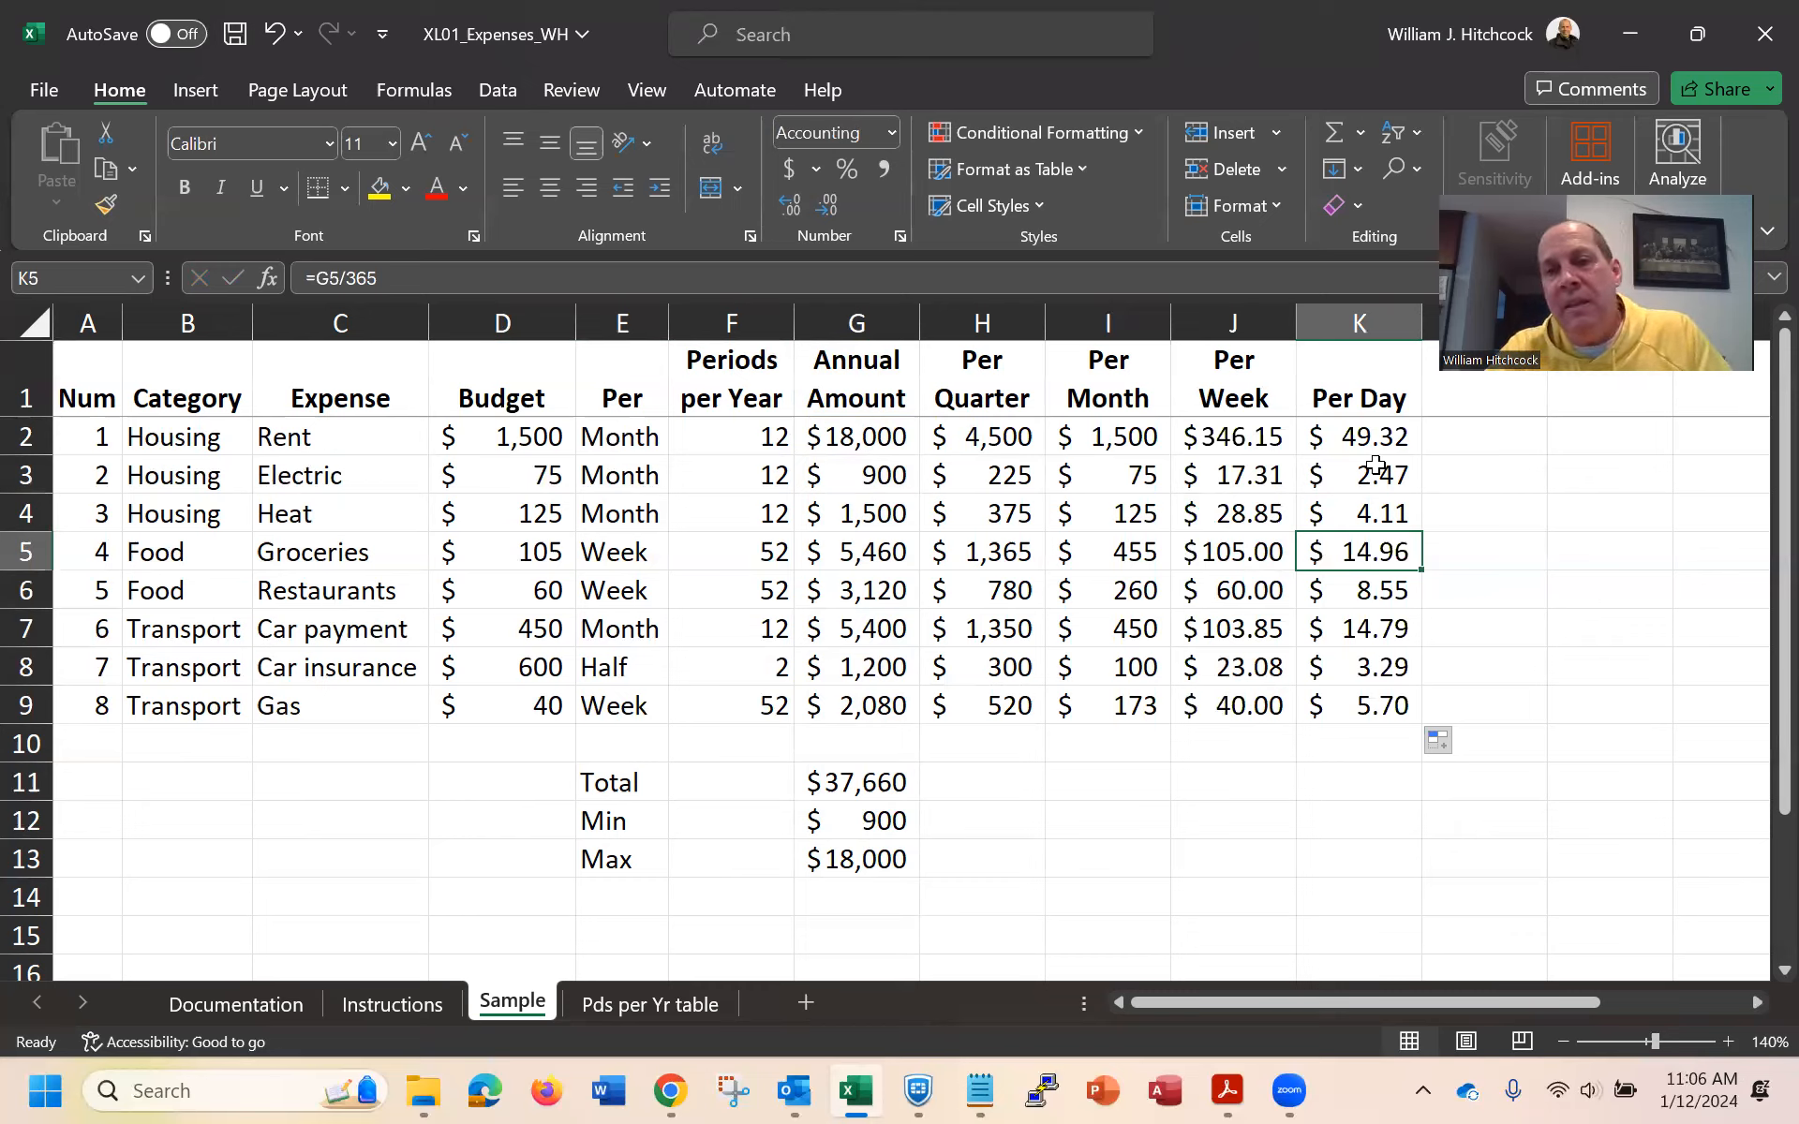
key(Down)
key(Down)
key(Down)
key(Down)
key(Down)
key(Down)
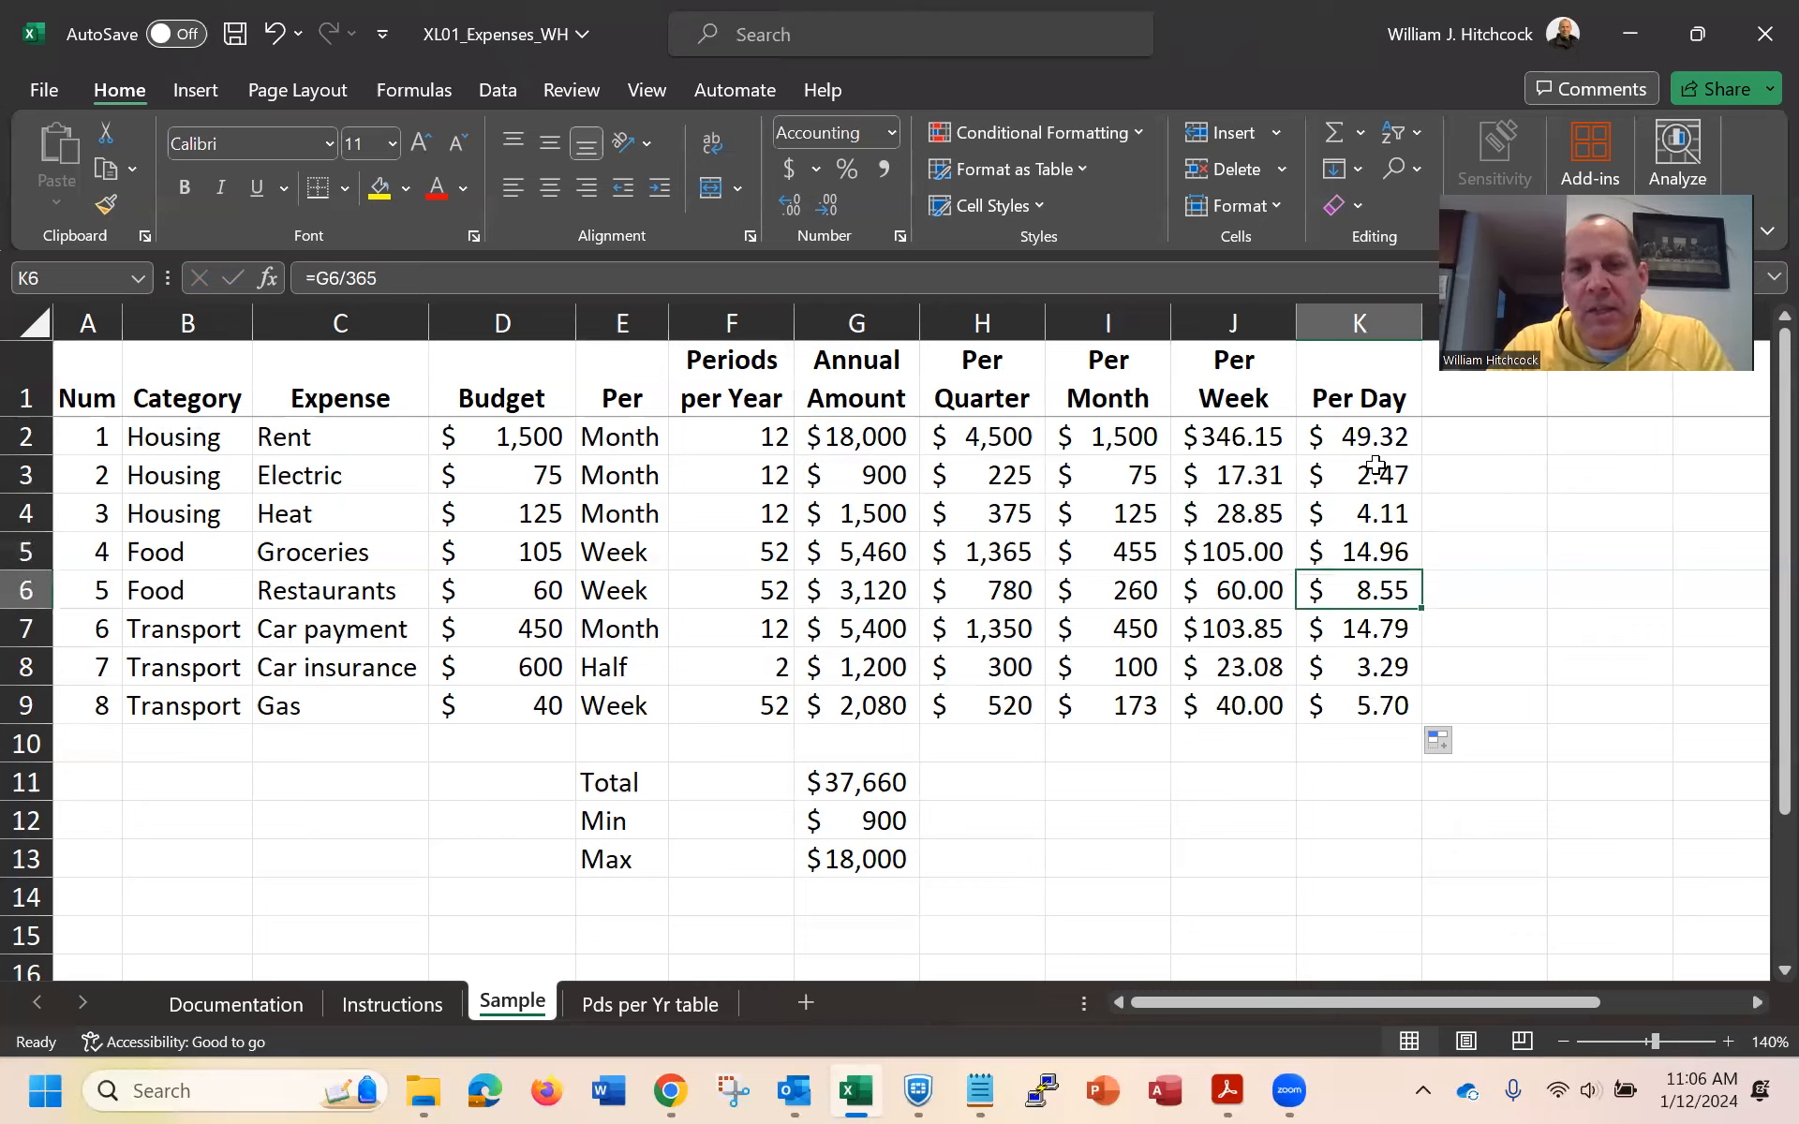
key(Left)
key(Left)
key(Left)
key(Left)
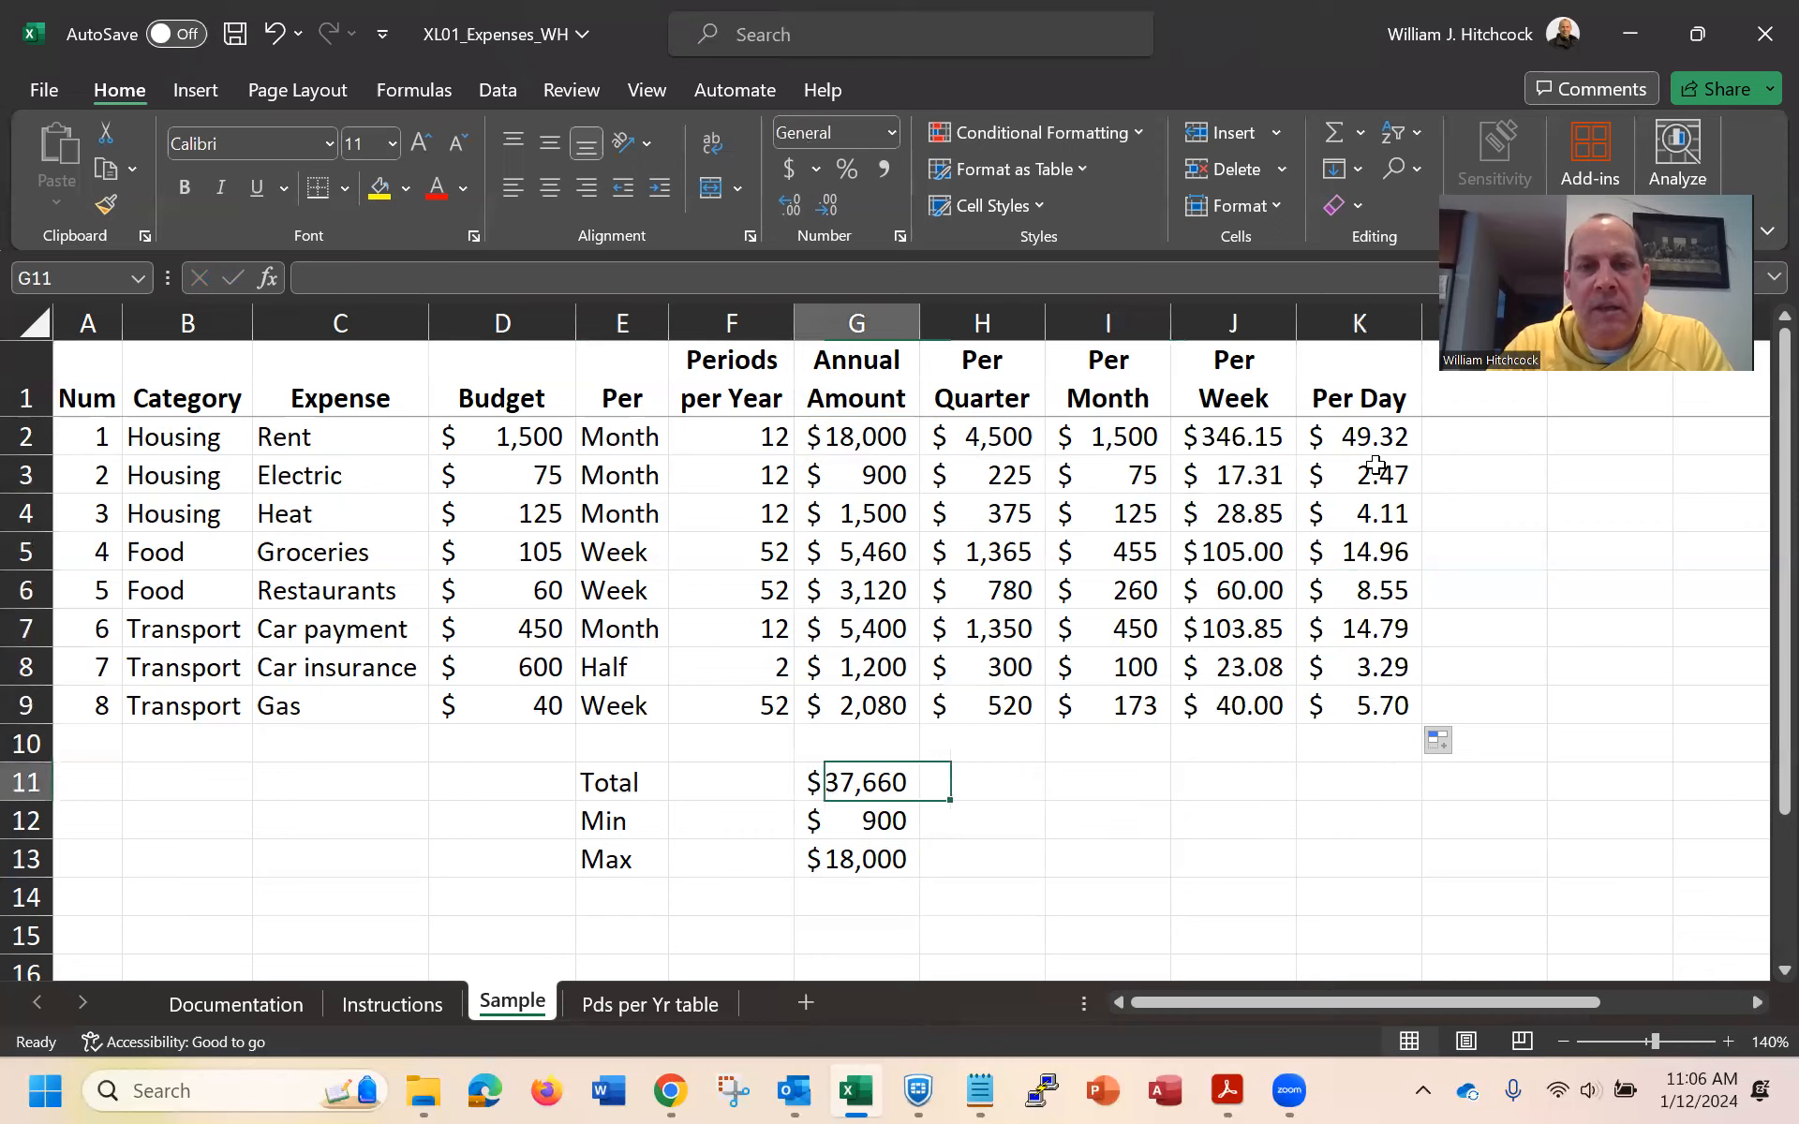
key(shift+Down)
key(shift+Down)
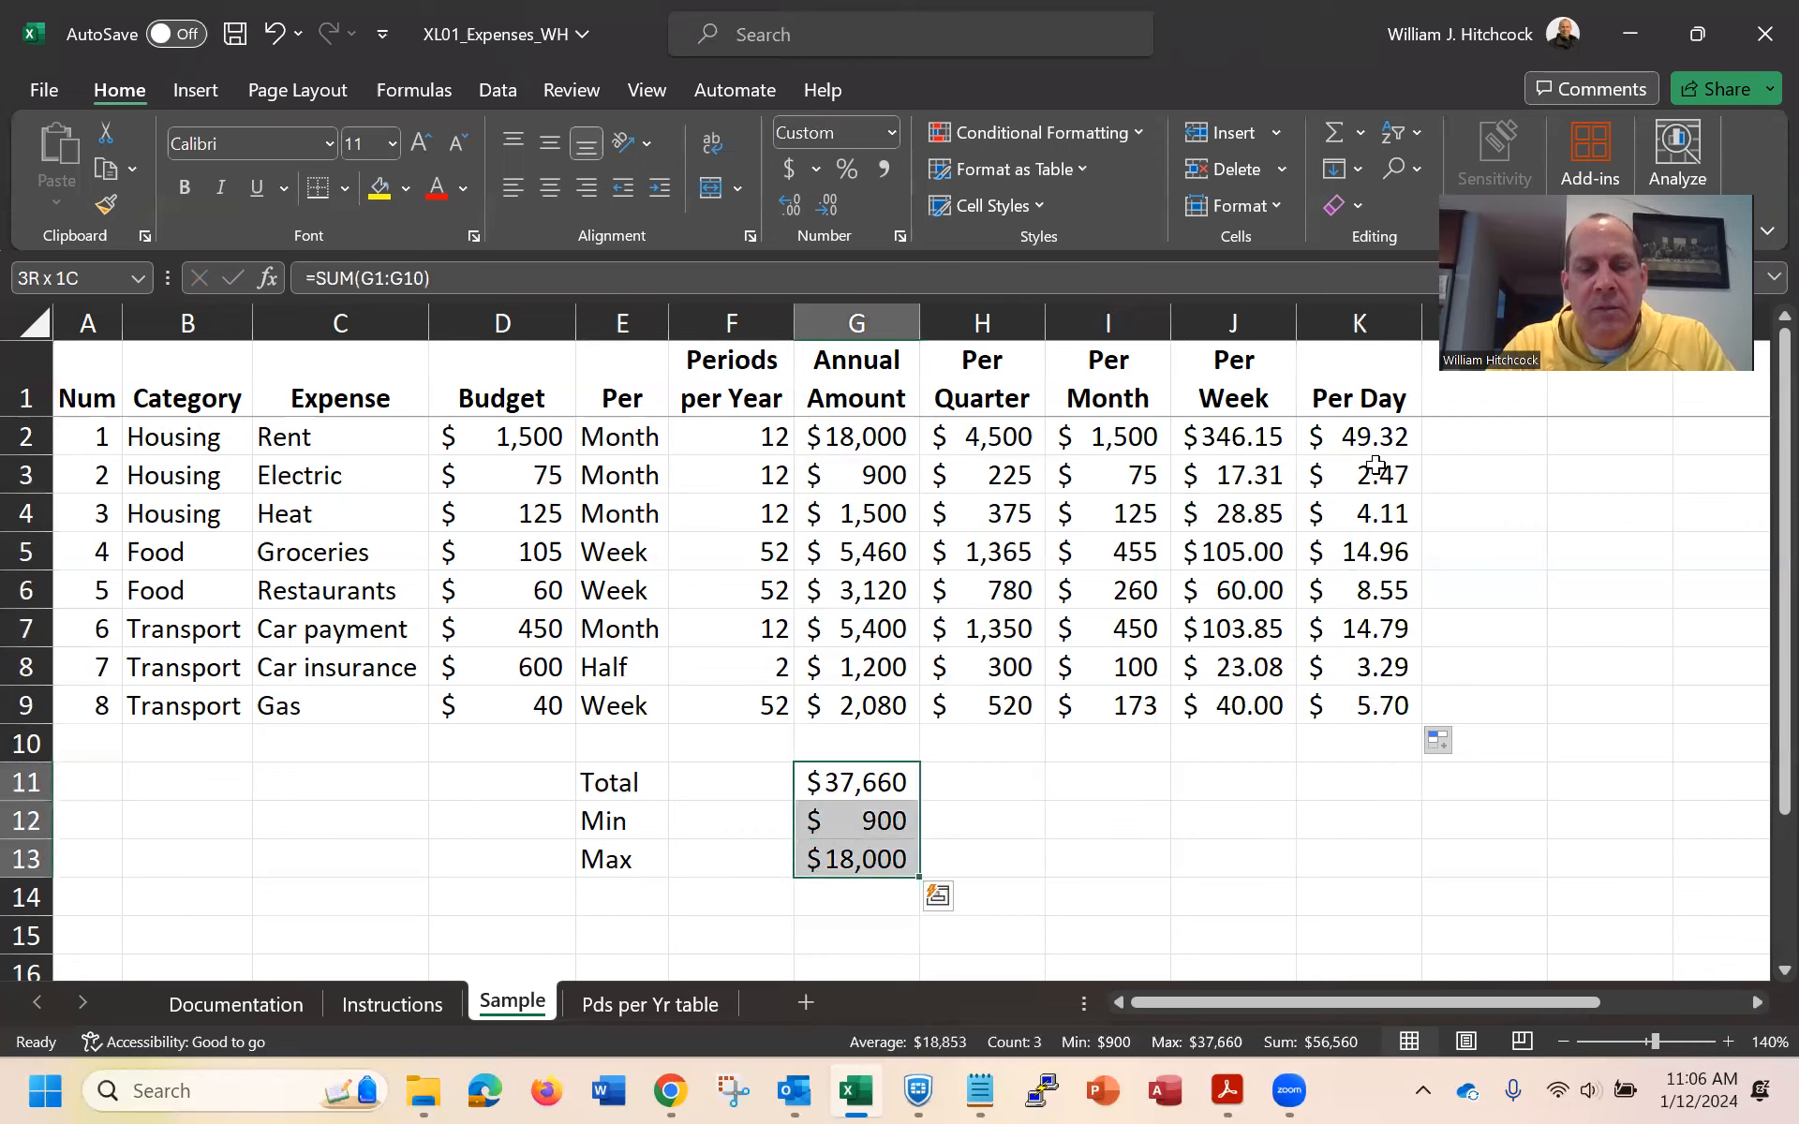
key(ctrl+c)
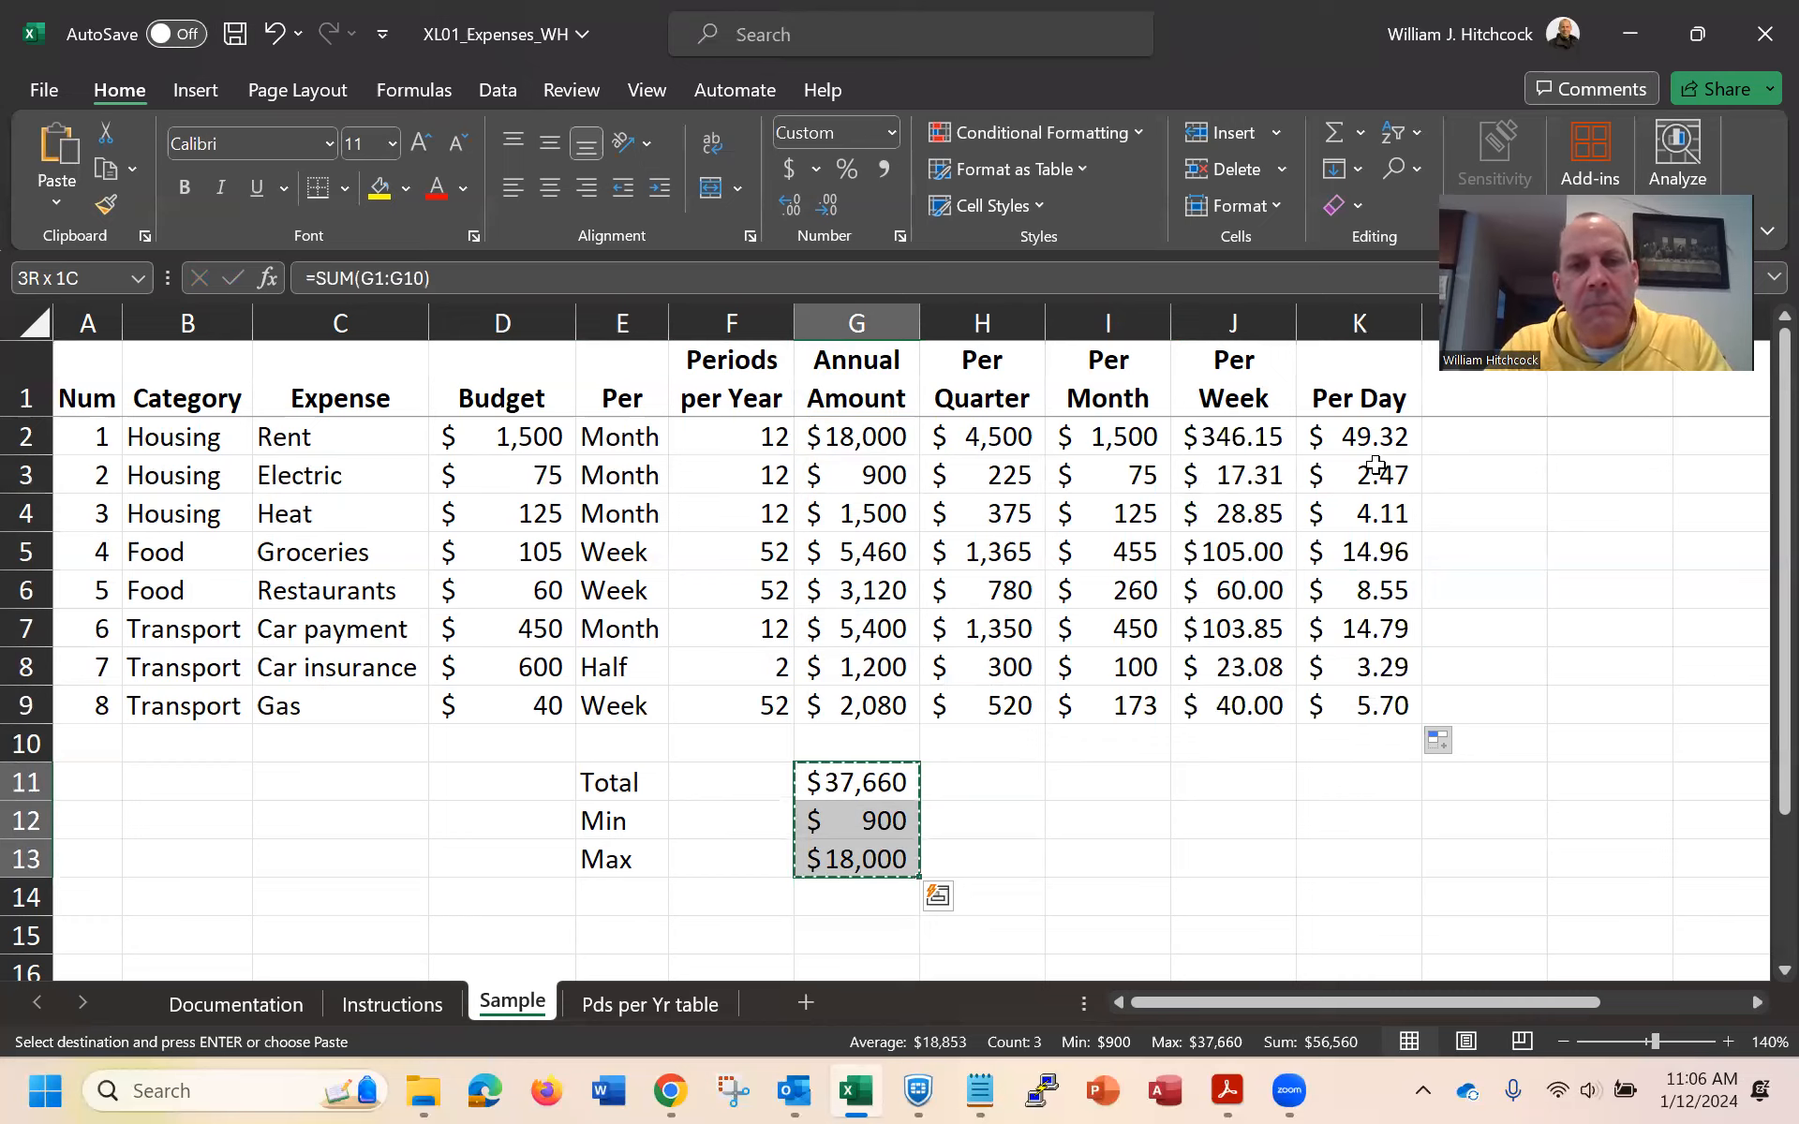
key(Escape)
key(Left)
key(Right)
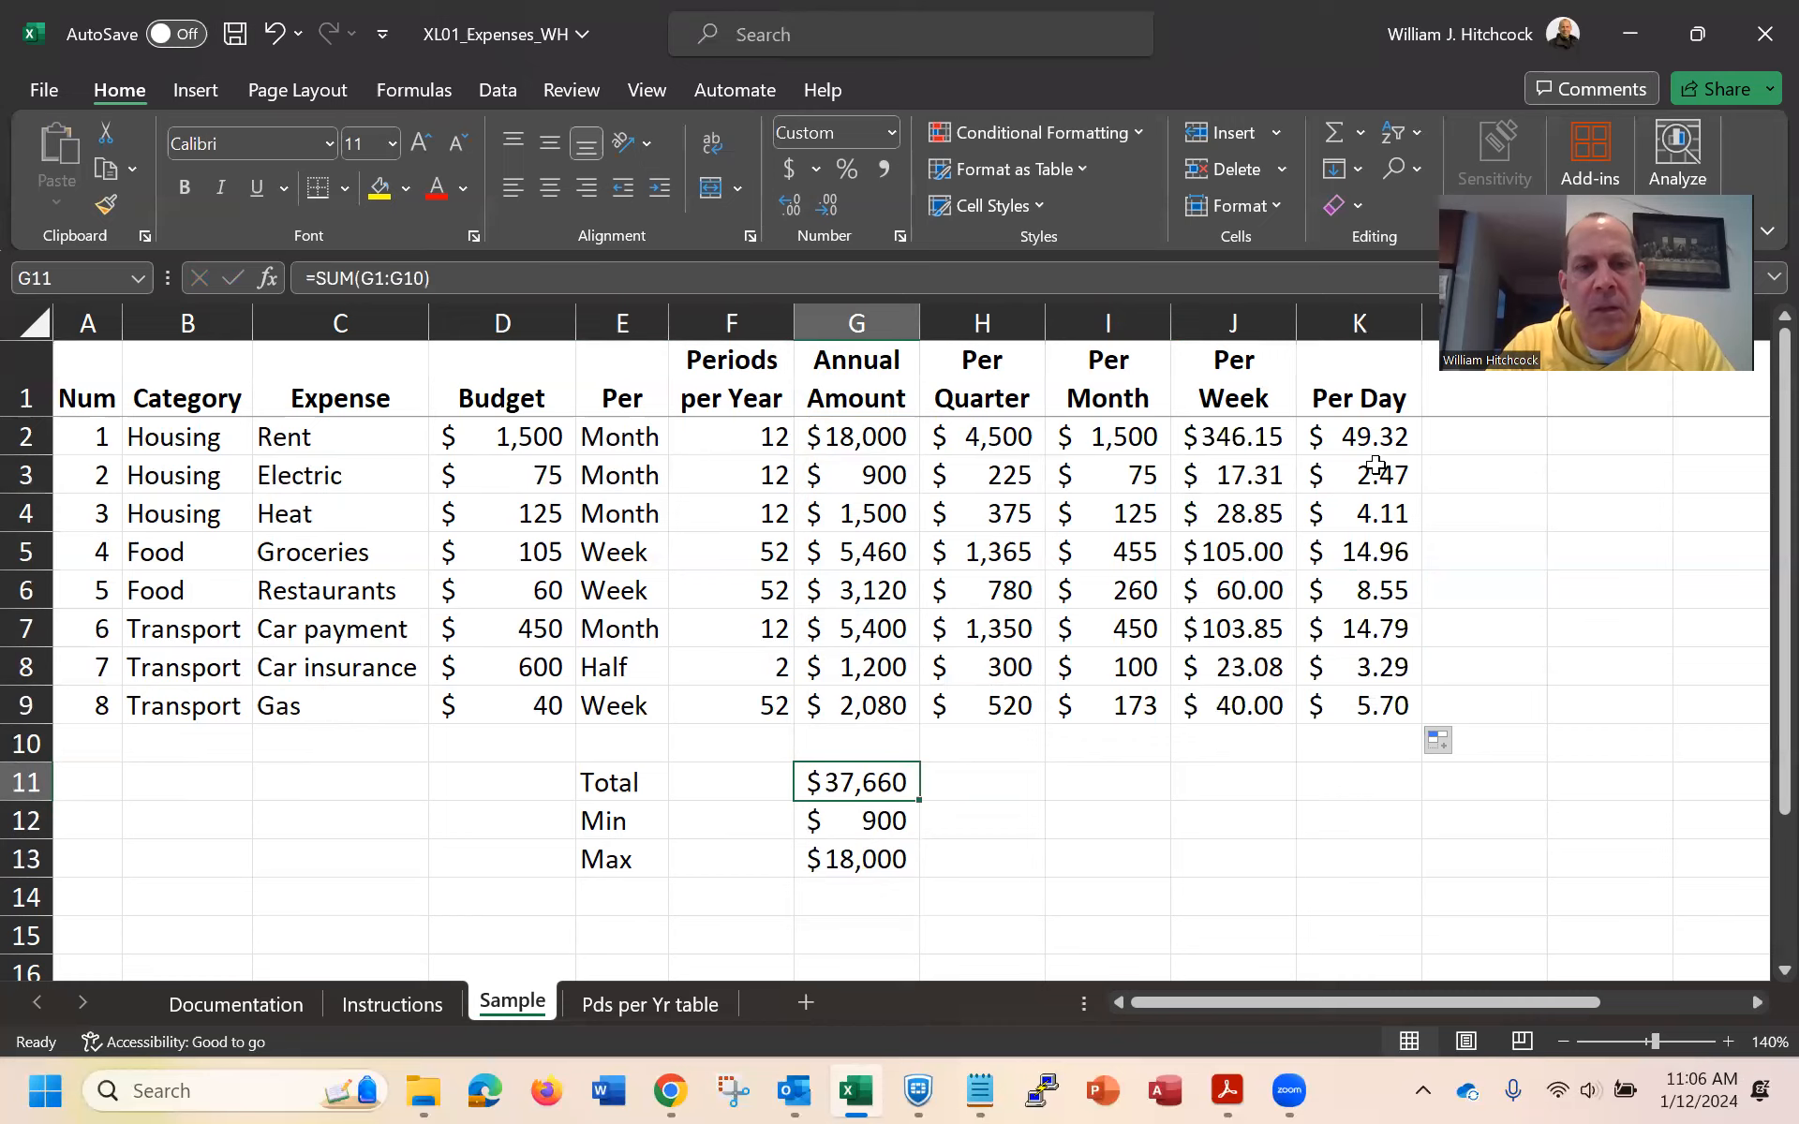
Copy the Total, Min and Max formulas in G11:G13 across the Per Quarter to Per Day columns, through K13
key(shift+Down)
key(shift+Down)
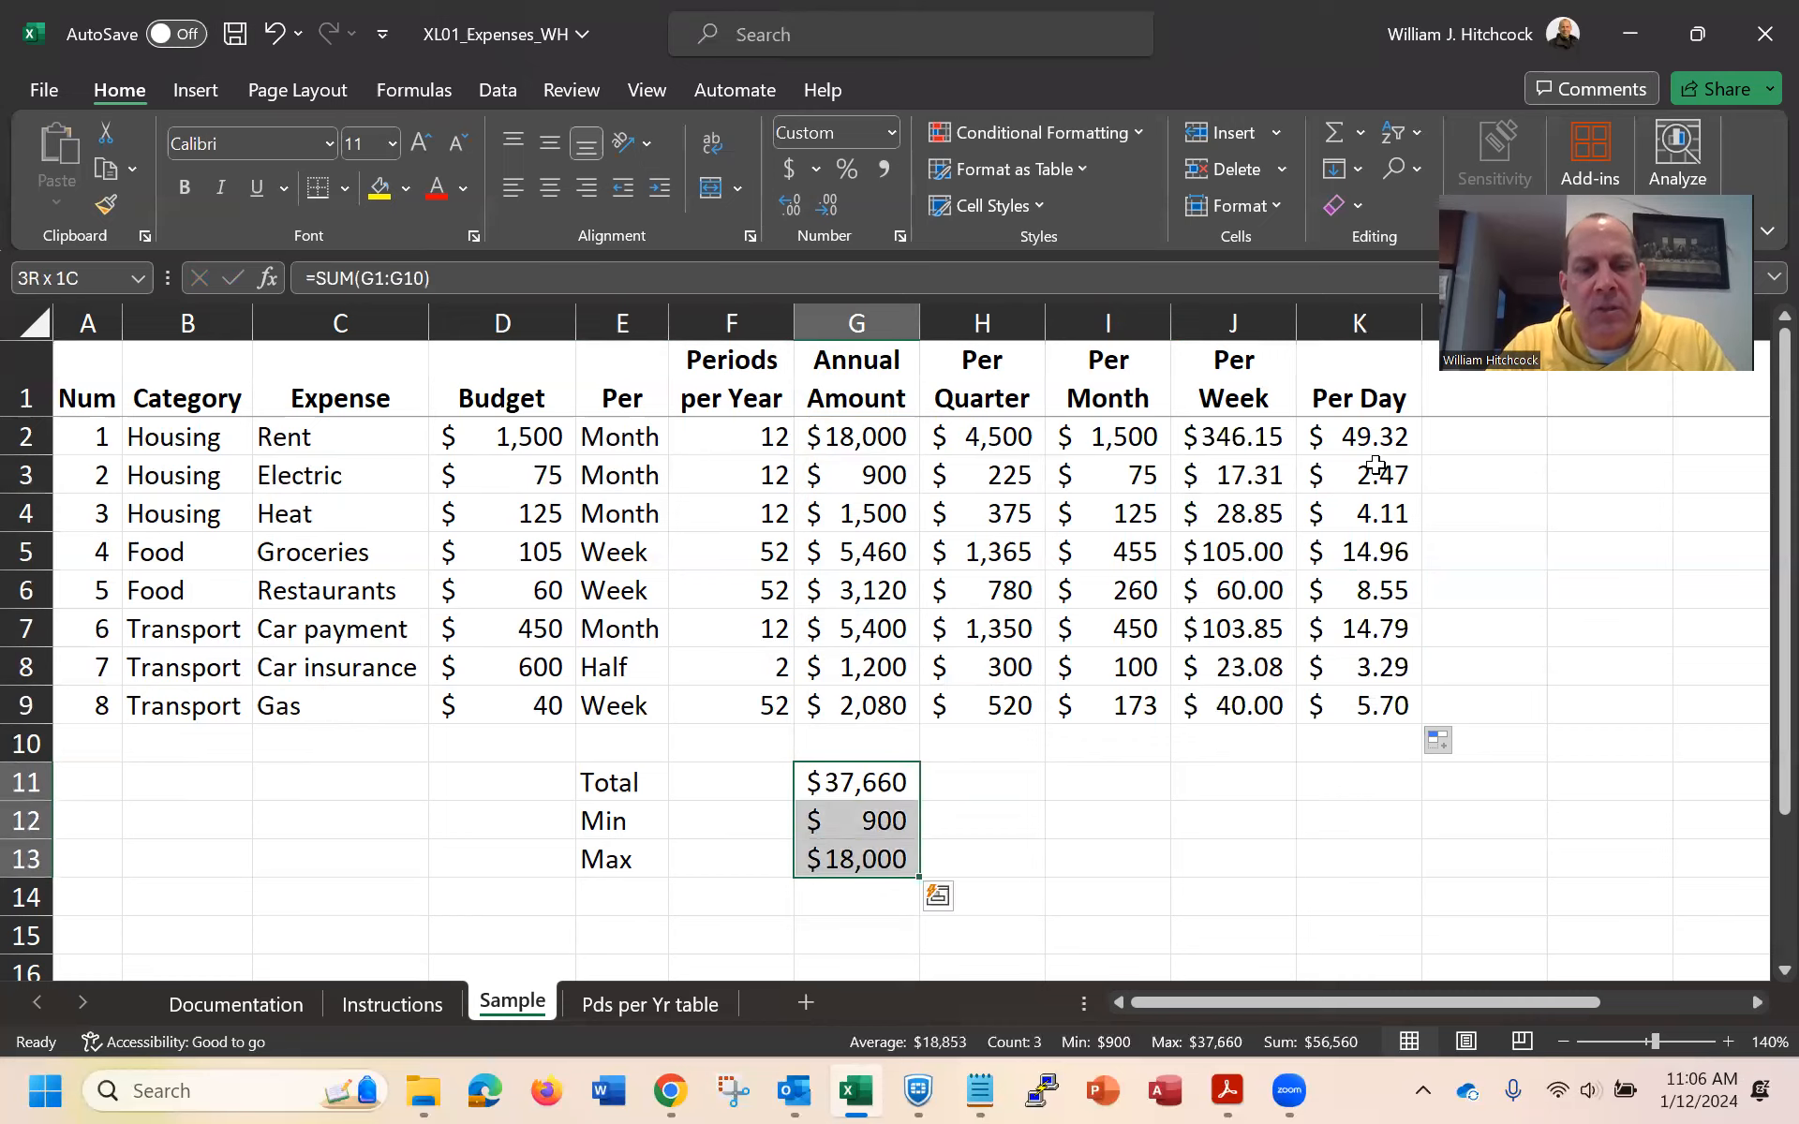
key(ctrl+c)
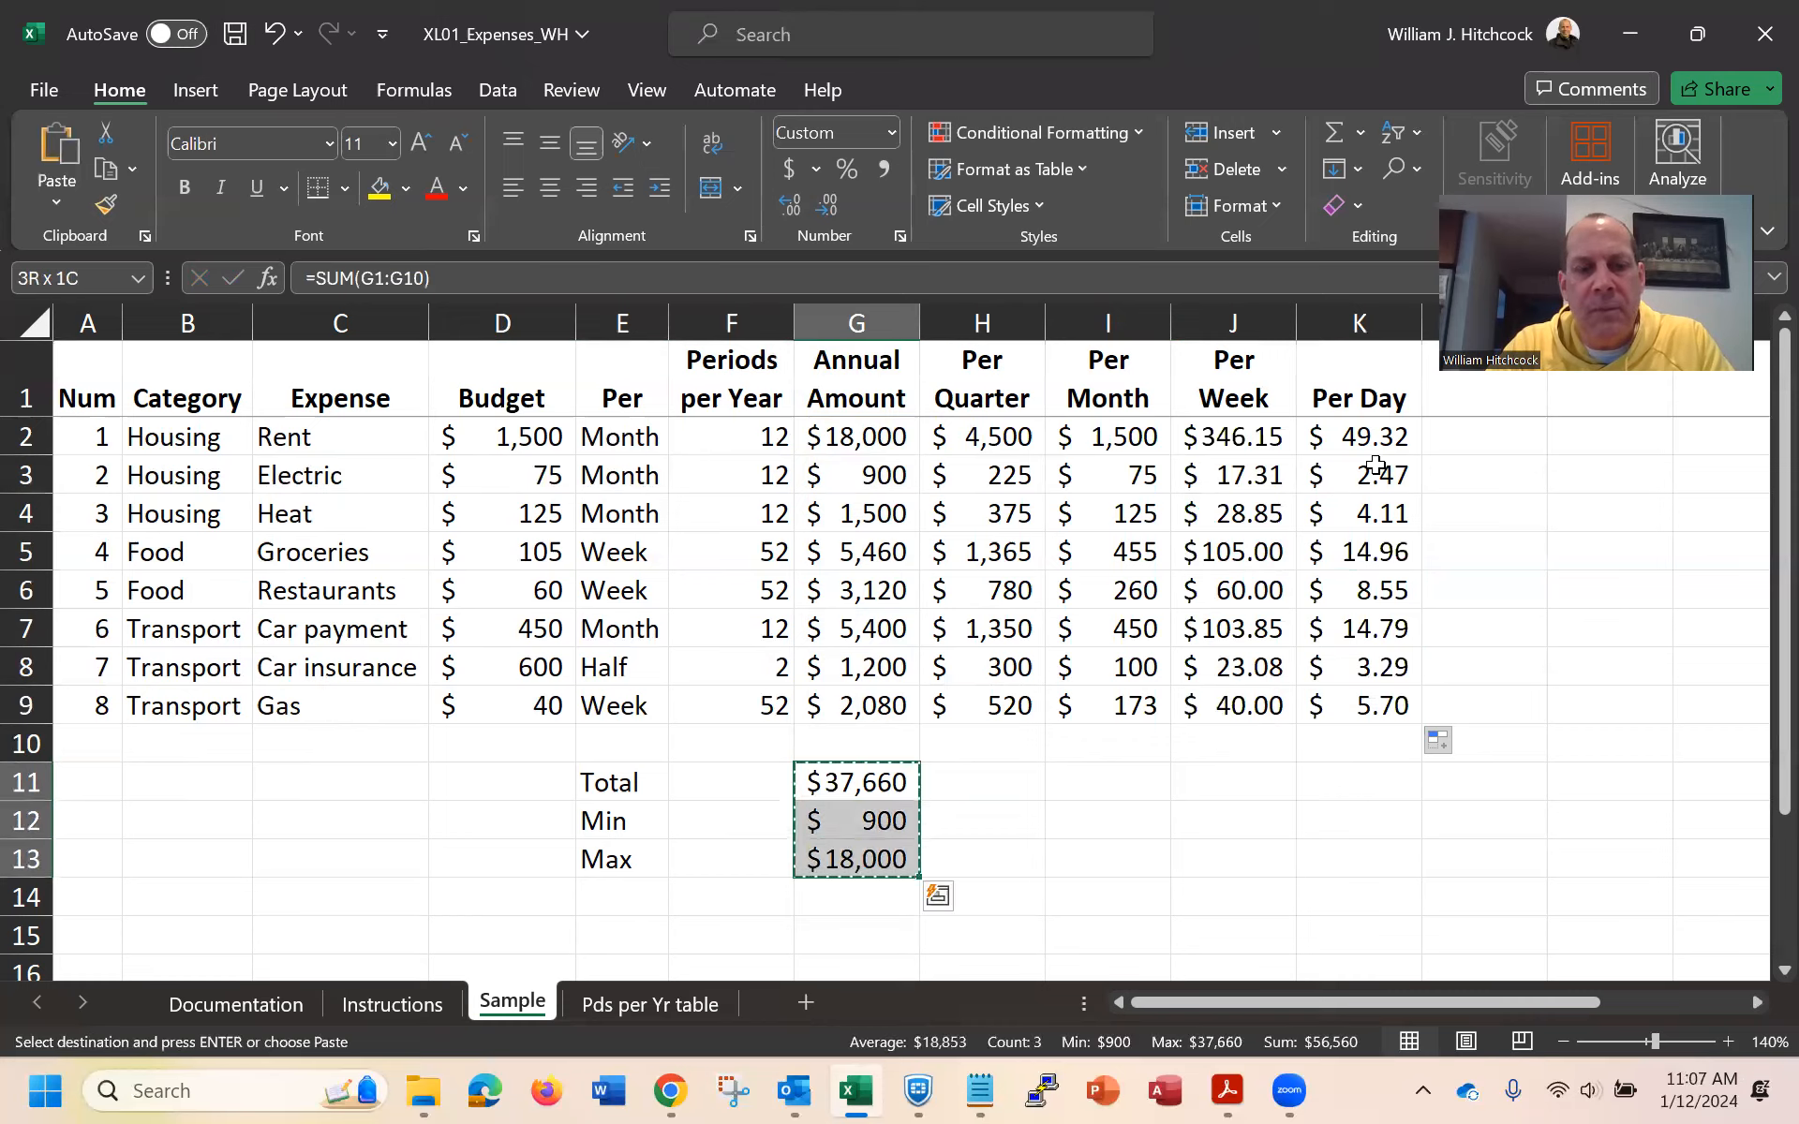
key(shift+Right)
key(shift+Right)
key(shift+Right)
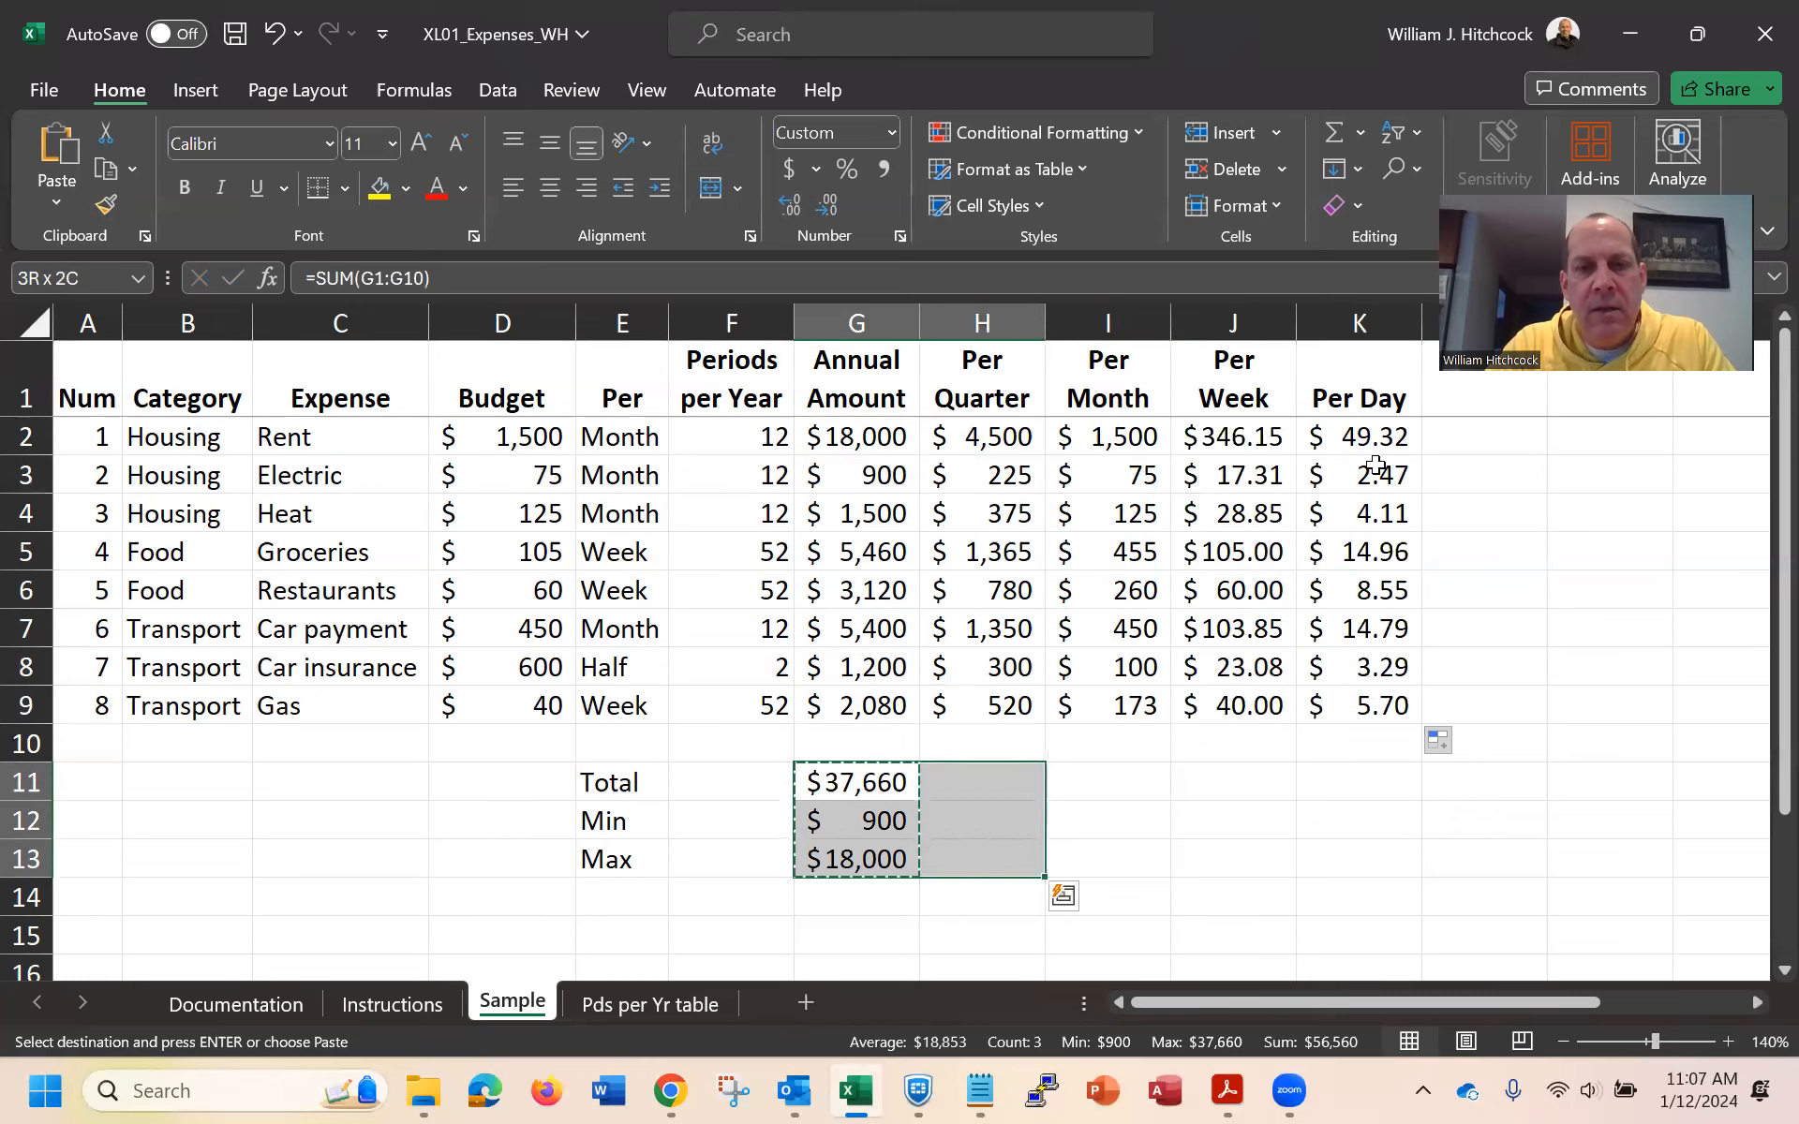
key(shift+Right)
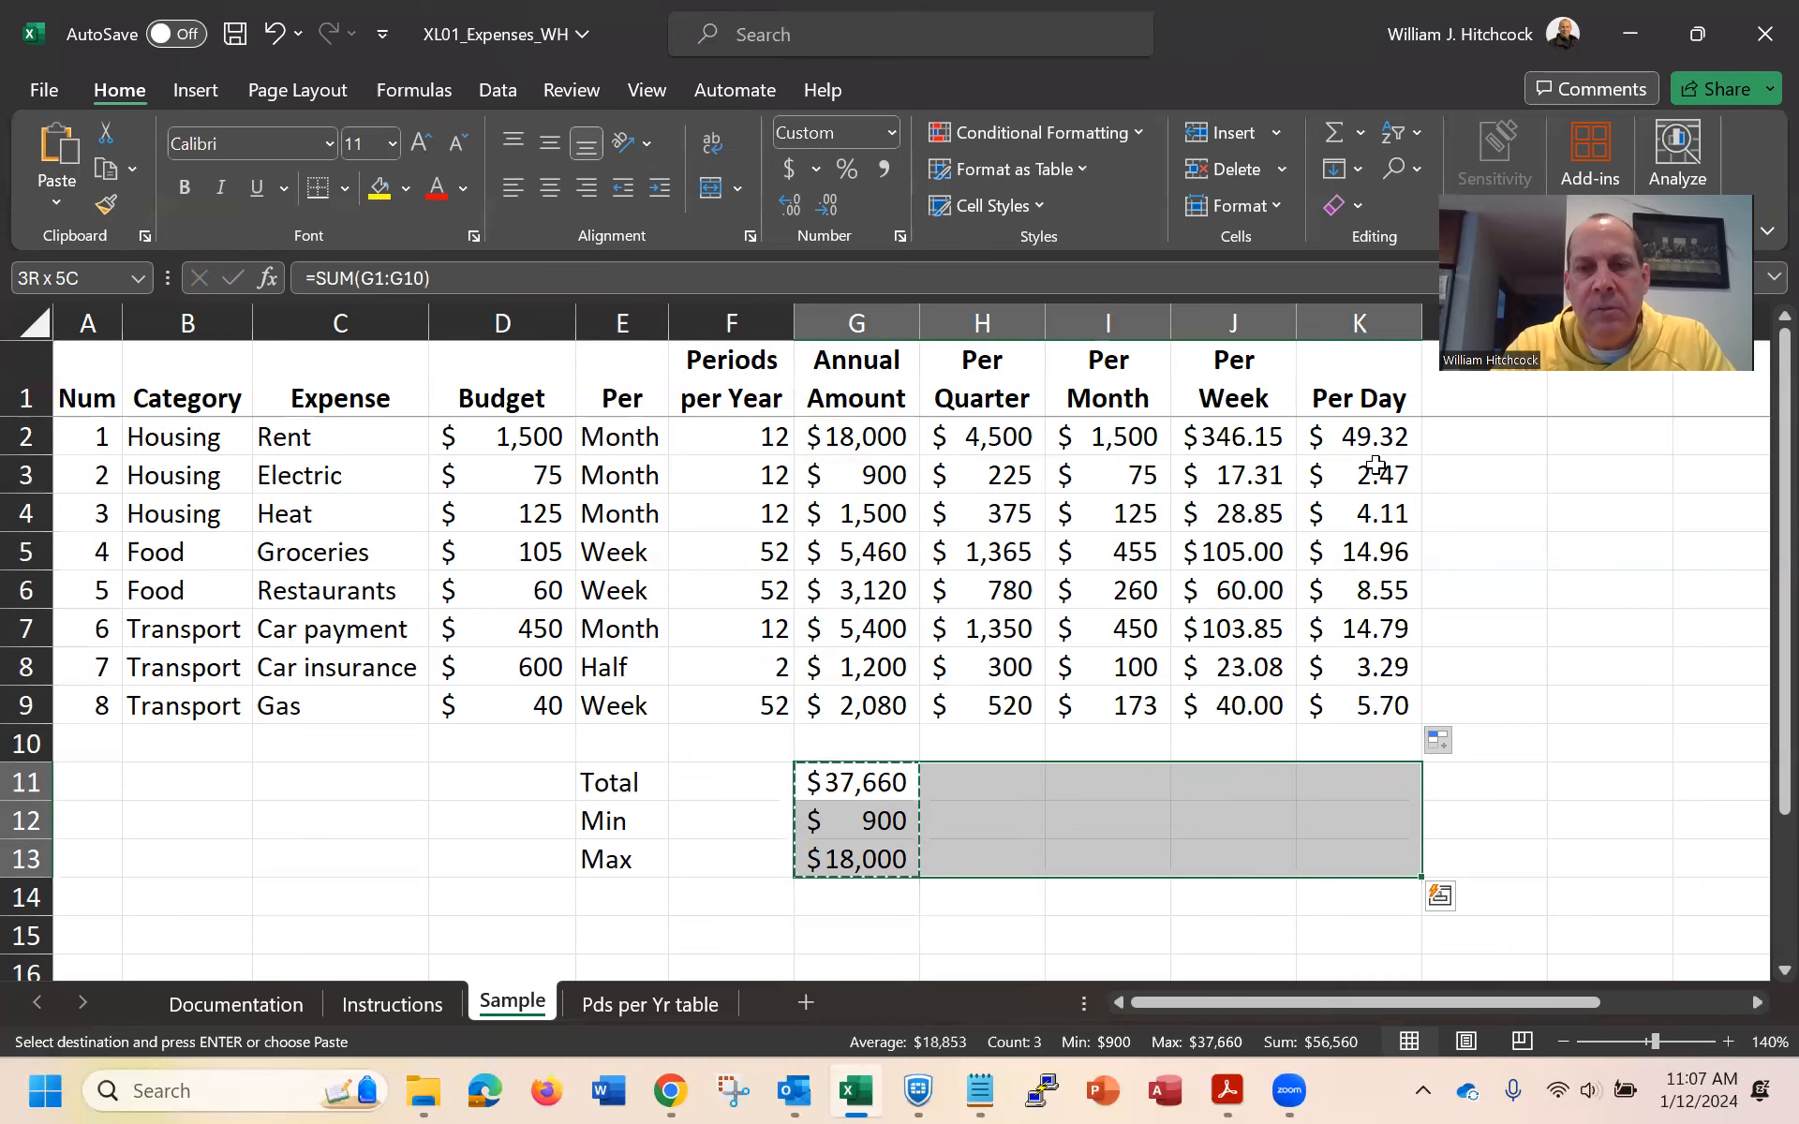
key(Return)
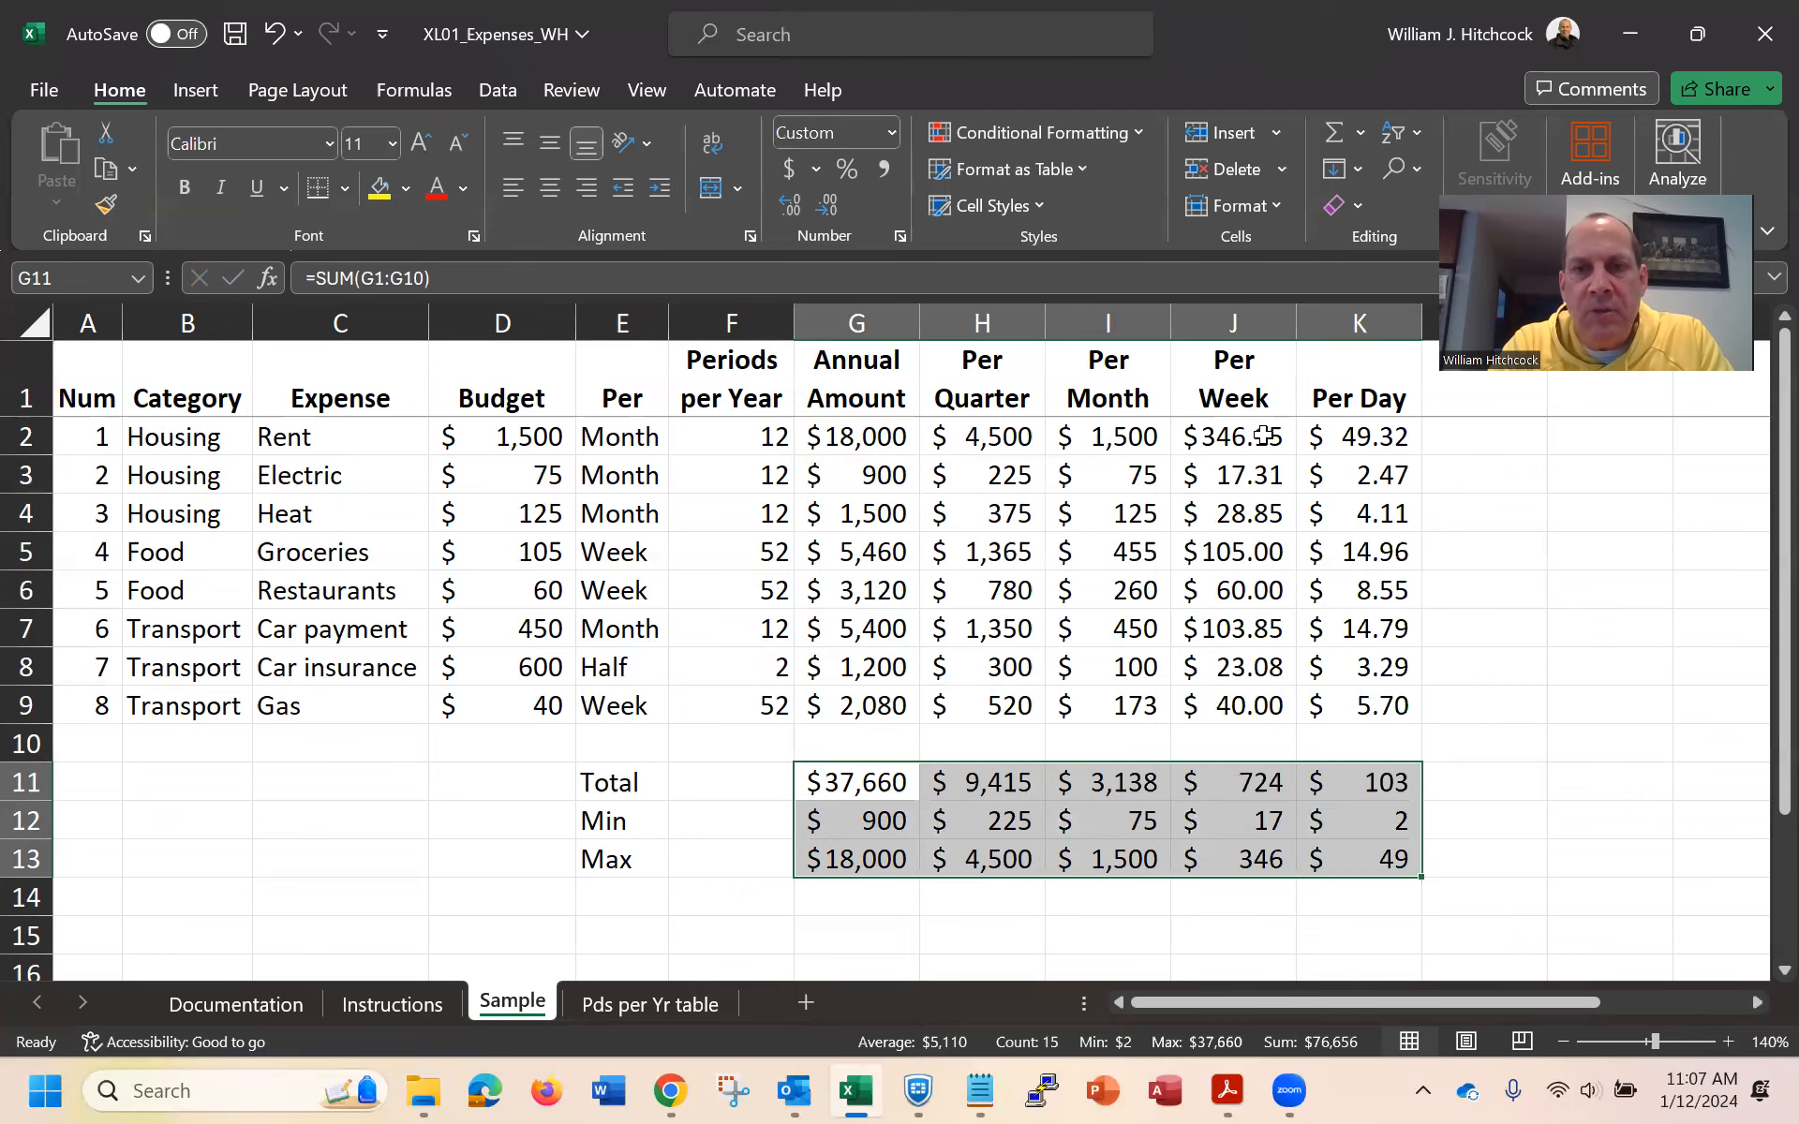
Format the Per Week cells J2:J13, including Total, Min and Max, as Accounting with no decimal places
click(1264, 436)
key(shift+Down)
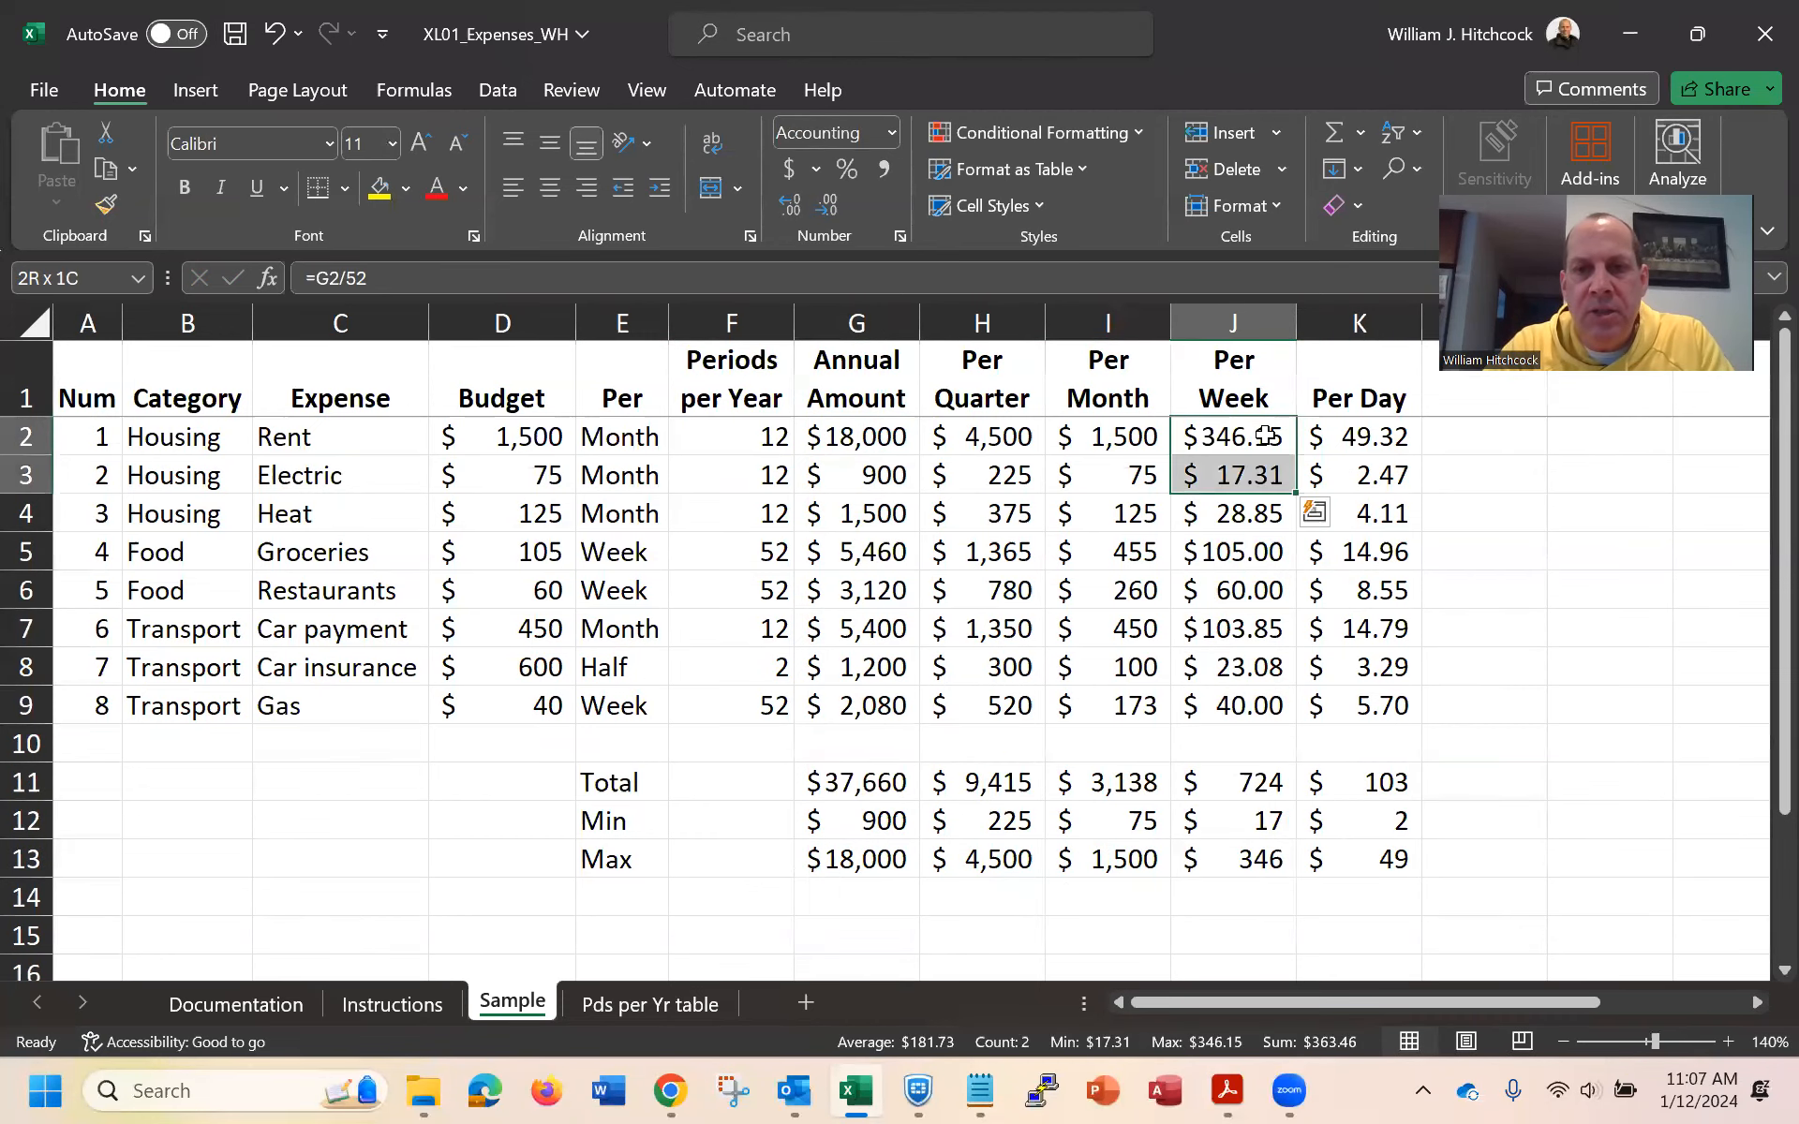
key(shift+Down)
key(shift+Down)
key(shift+Down)
key(shift+Down)
key(shift+Down)
key(shift+Down)
key(shift+Down)
key(shift+Down)
key(shift+Down)
key(shift+Down)
key(shift+Down)
key(shift+Down)
key(shift+Down)
key(shift+Up)
key(shift+Up)
key(shift+Up)
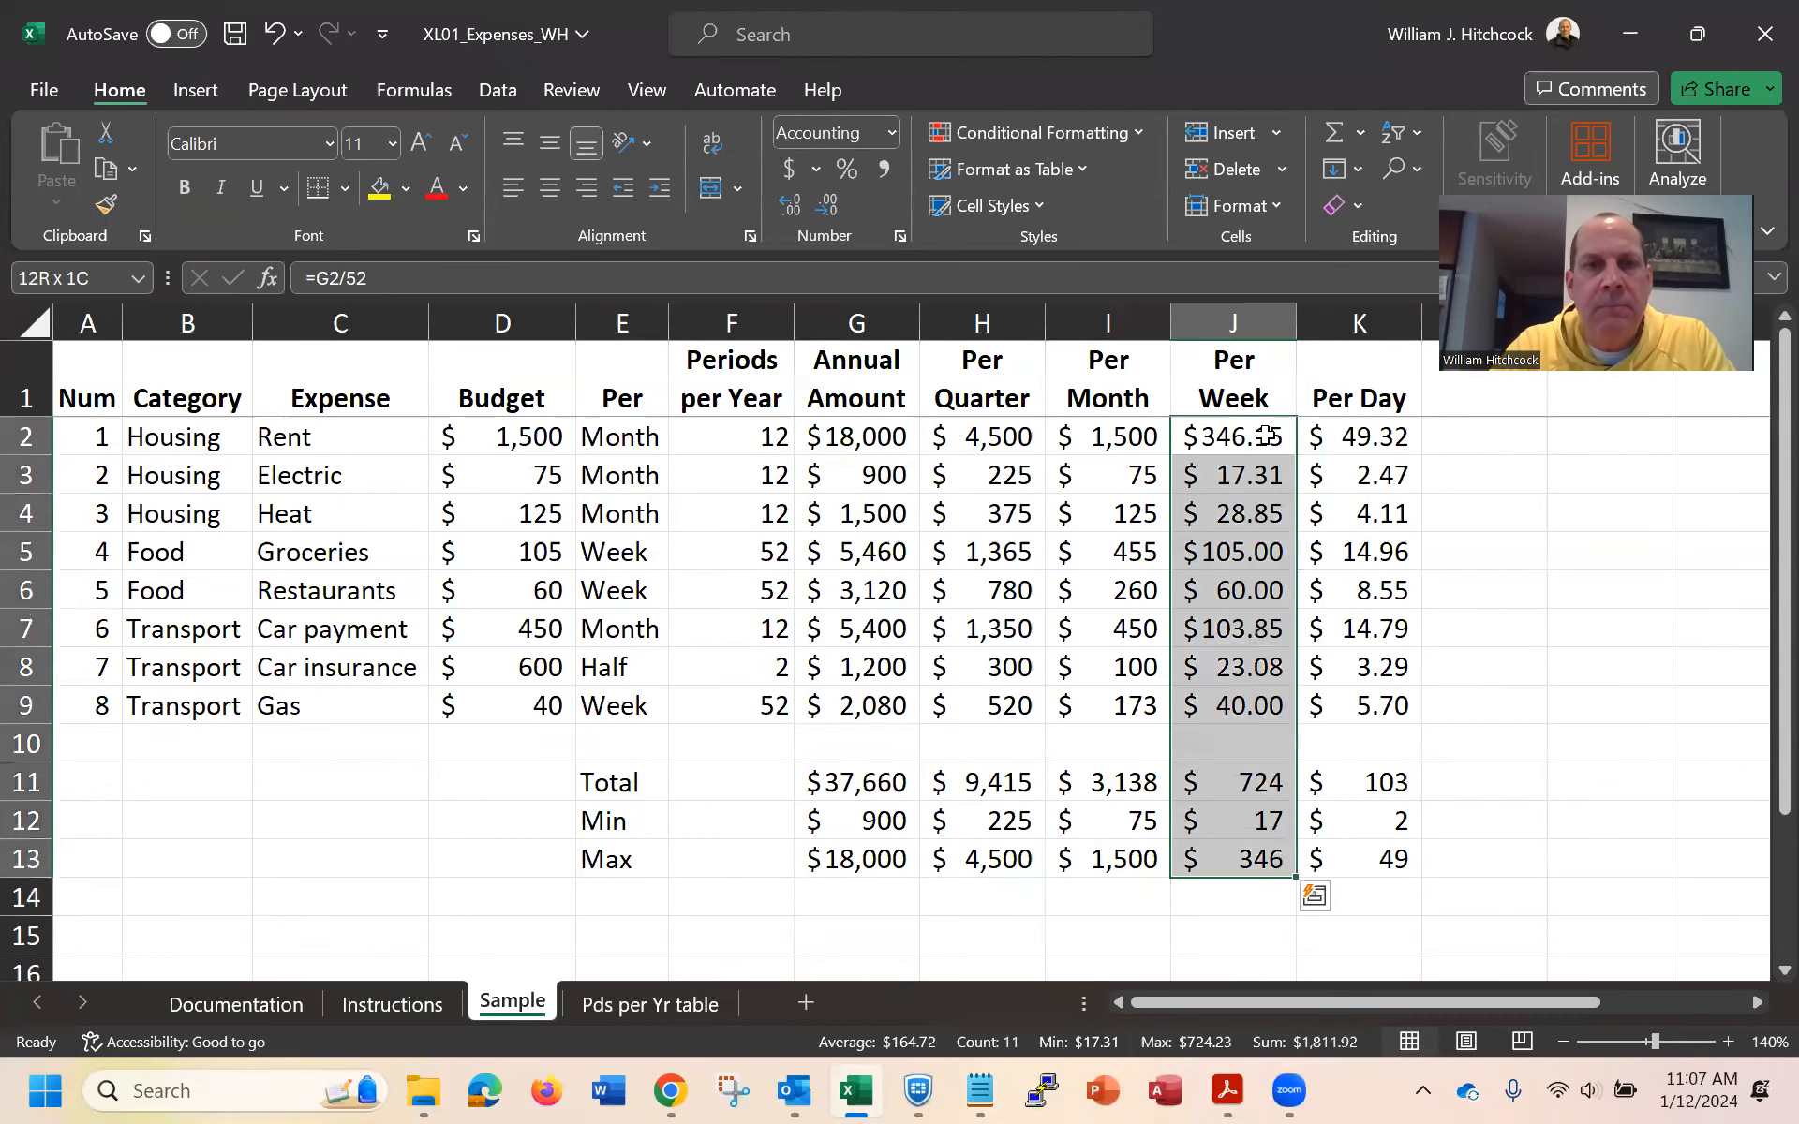
click(787, 173)
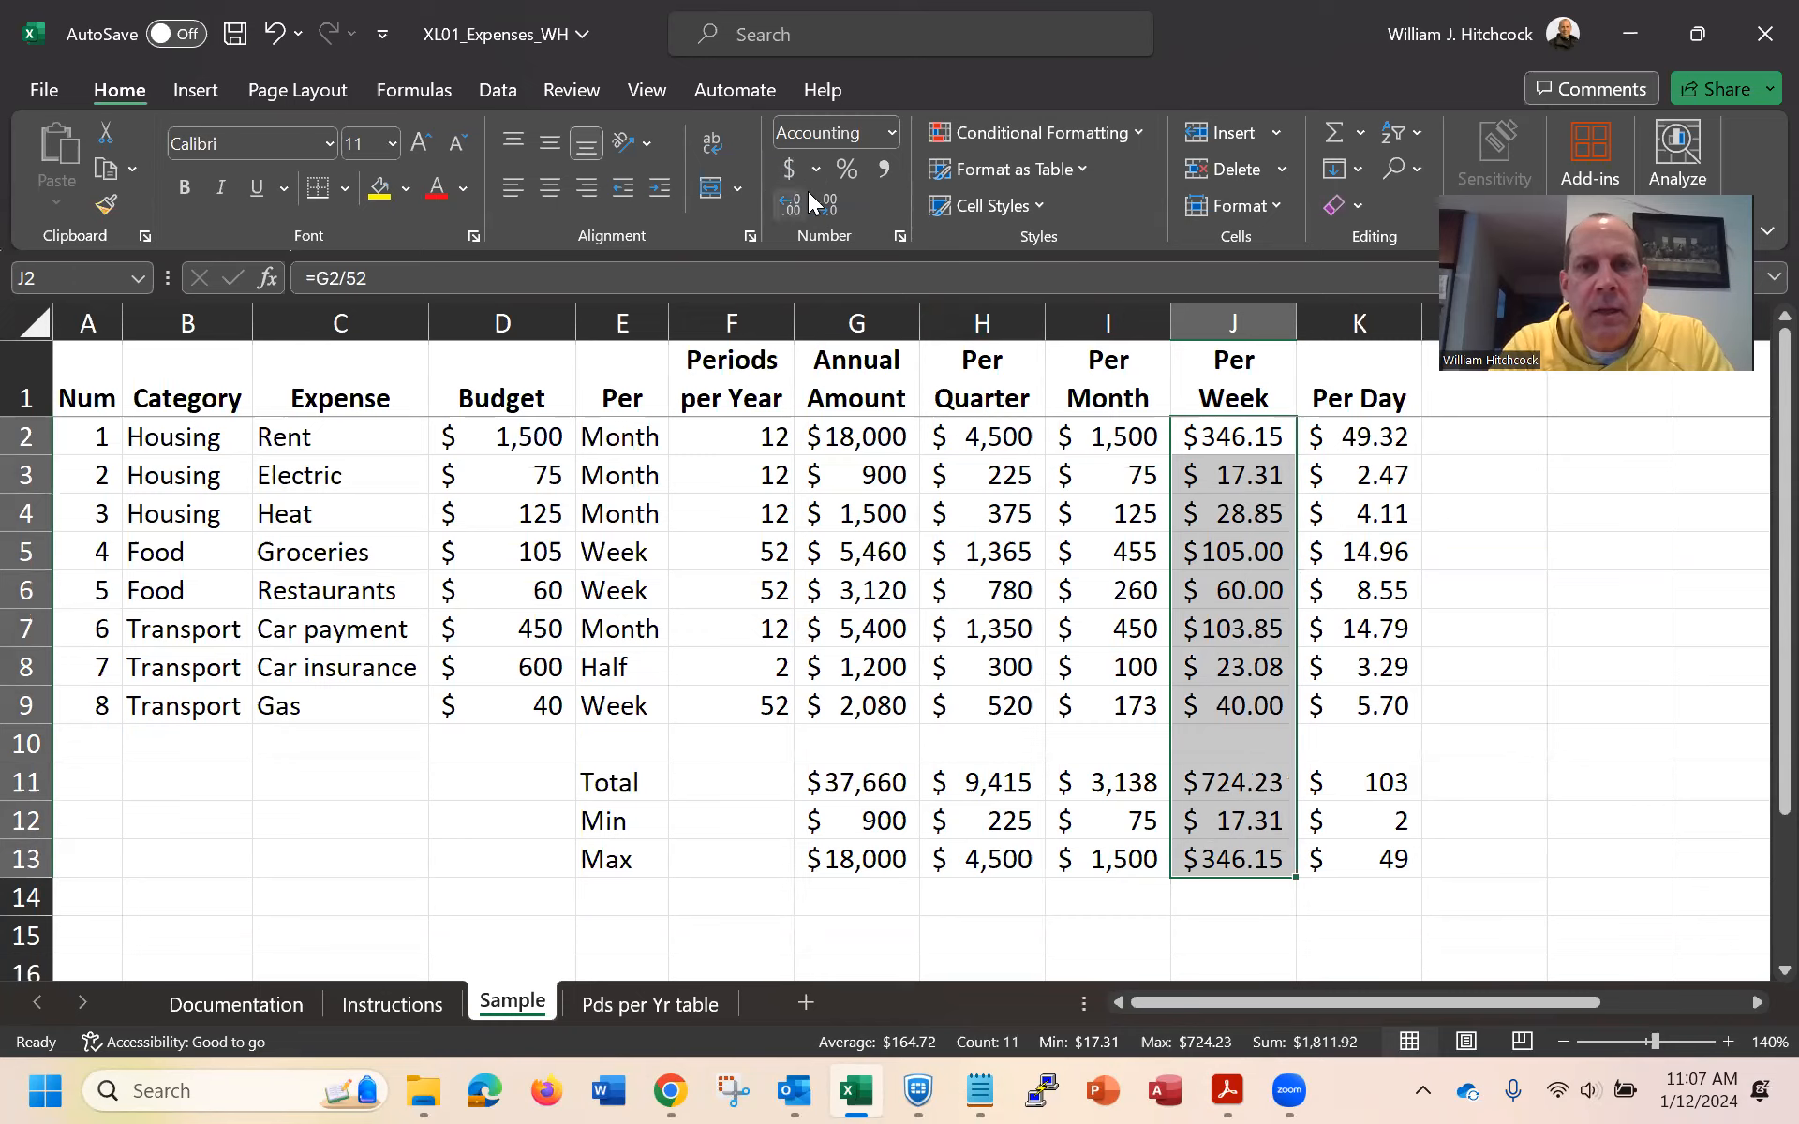
click(833, 212)
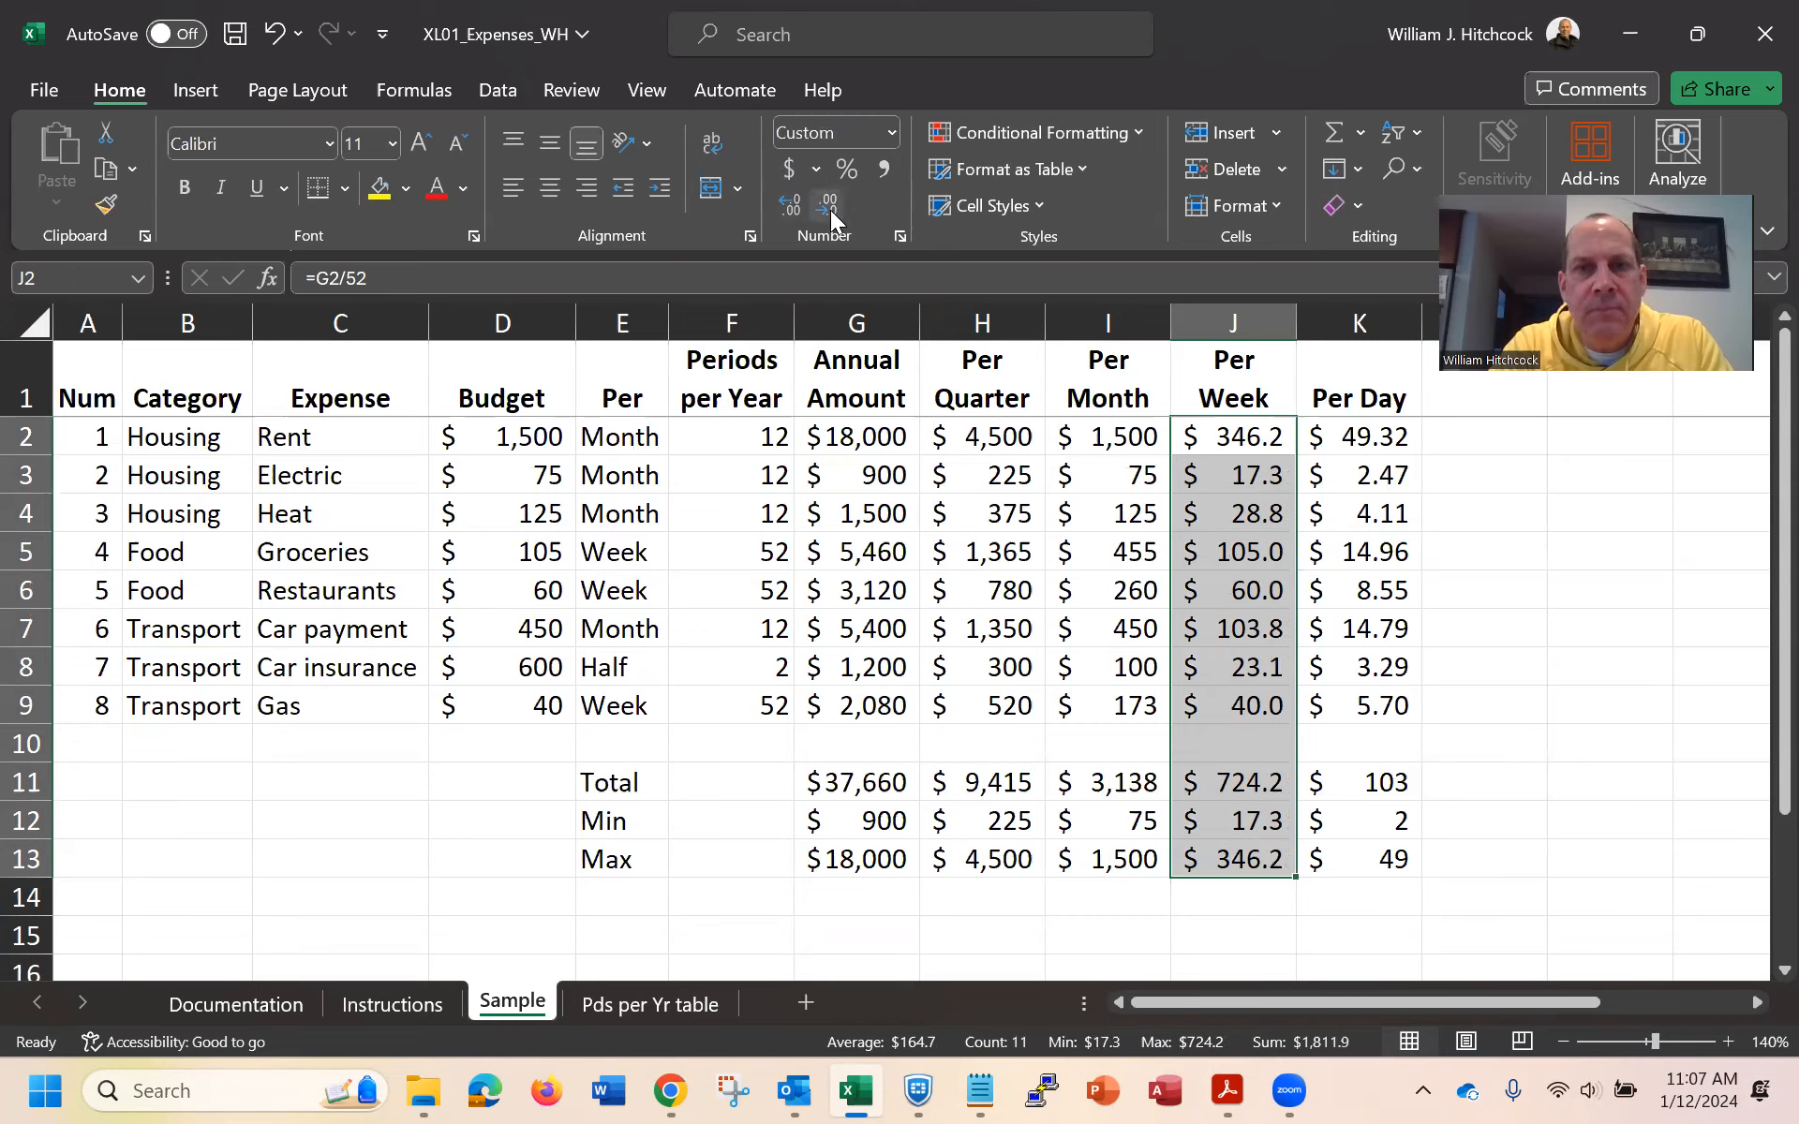
click(833, 212)
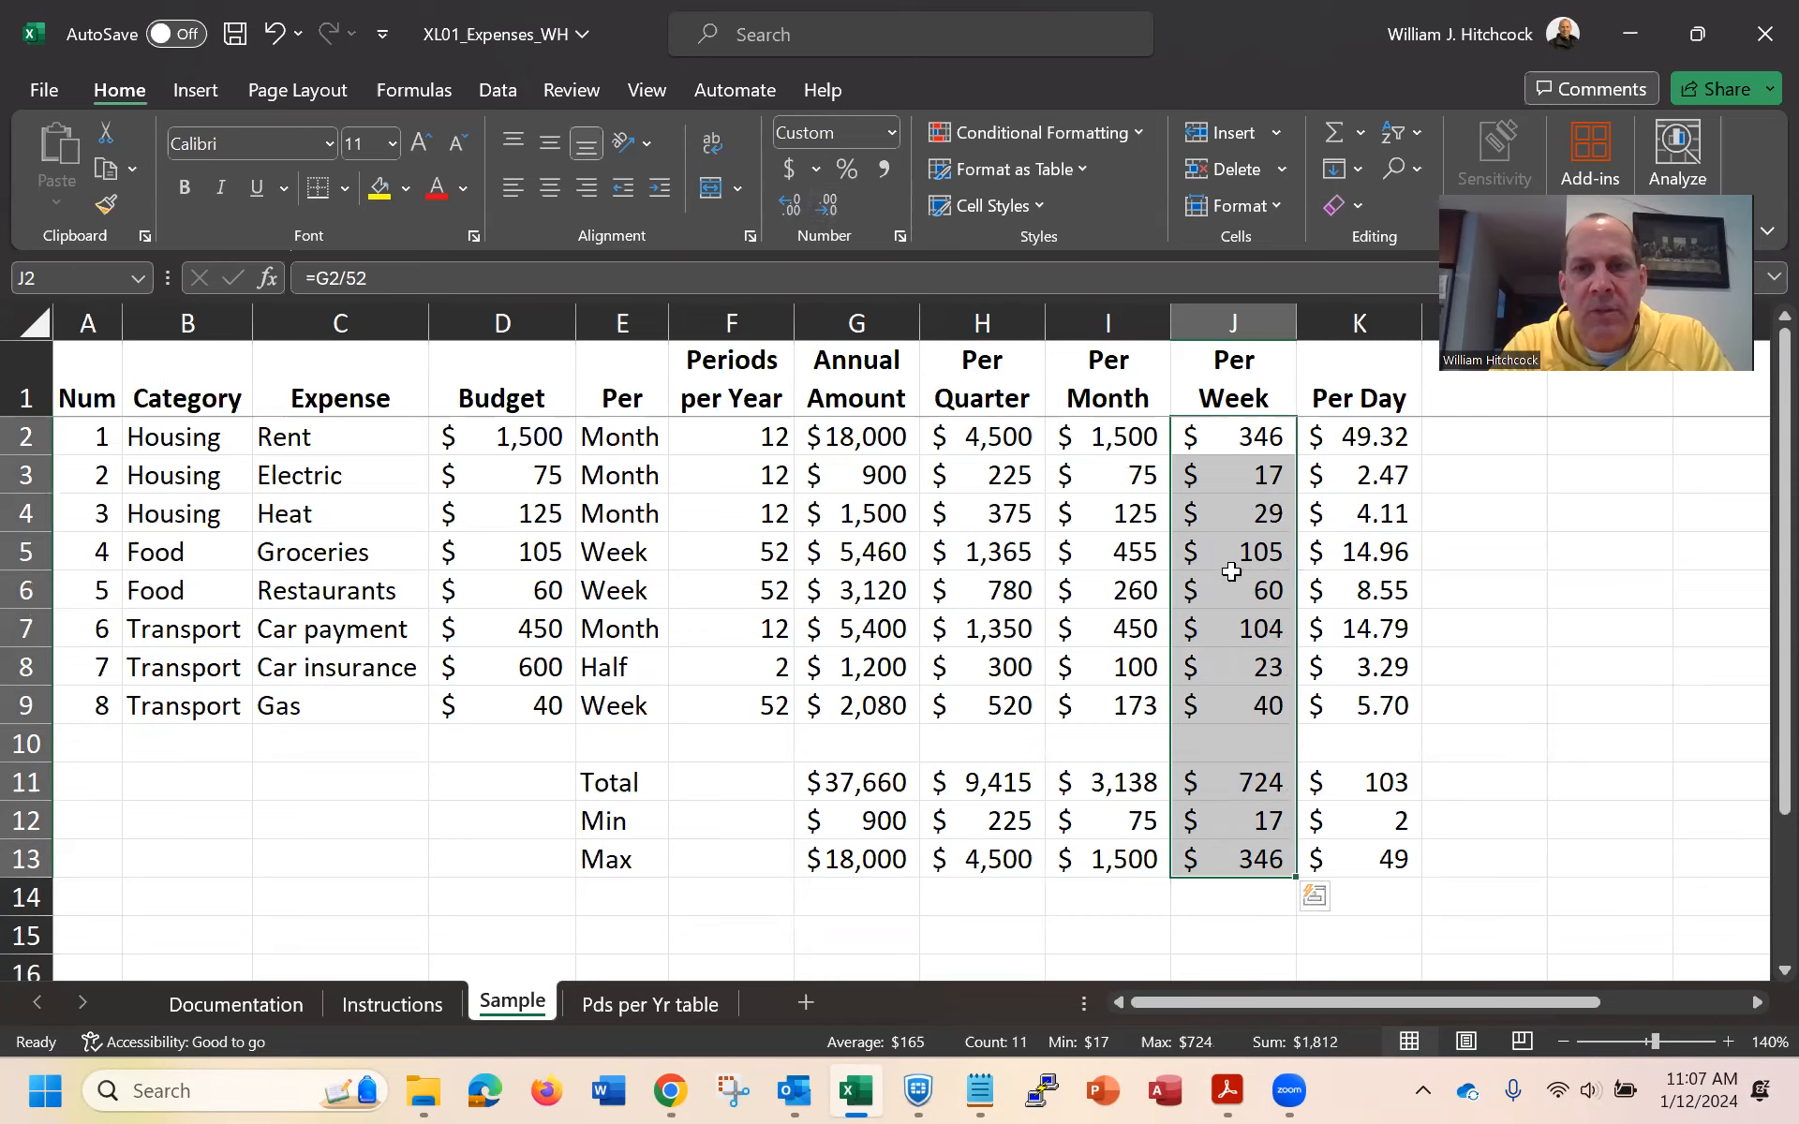
click(1241, 471)
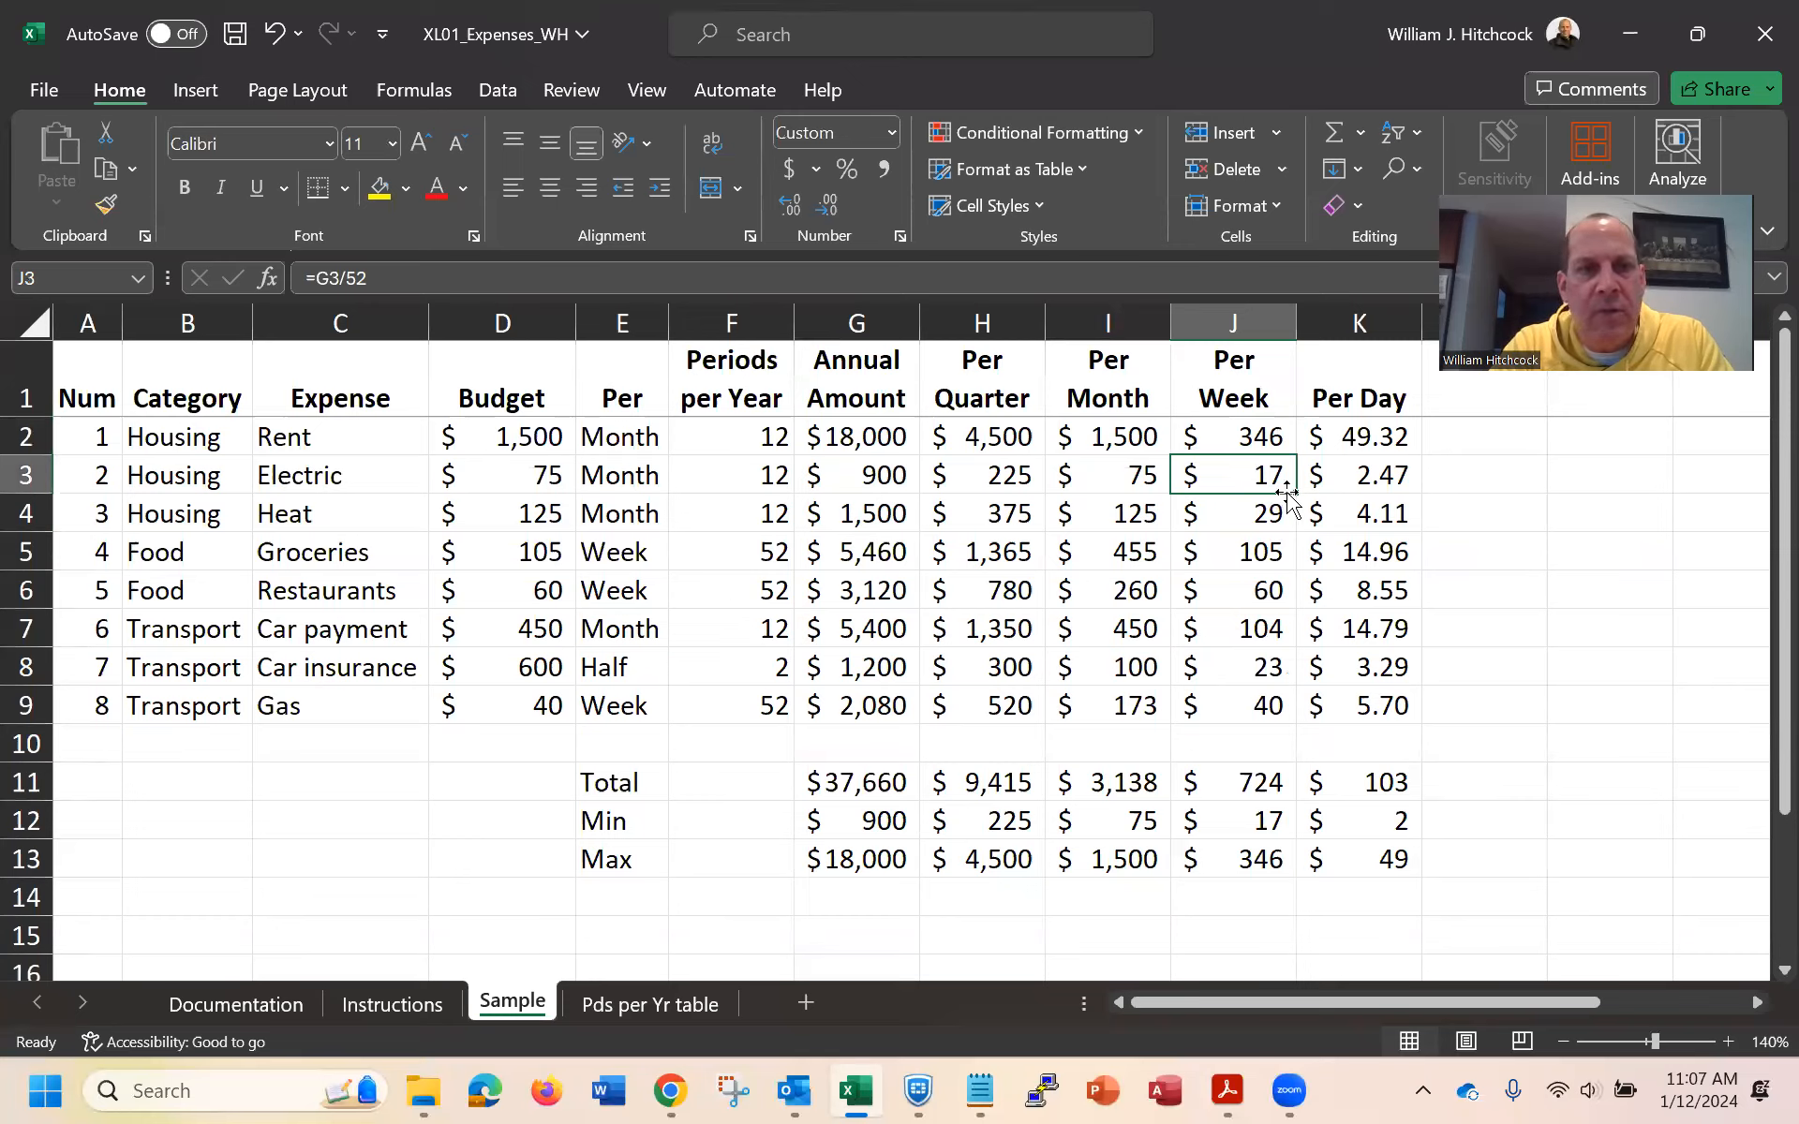
Format the Per Day cells K2:K13 as Accounting with two decimal places and check the daily total in K11
click(1324, 436)
key(shift+Down)
key(shift+Down)
key(shift+Down)
key(shift+Down)
key(shift+Down)
key(shift+Down)
key(shift+Down)
key(shift+Down)
key(shift+Down)
key(shift+Down)
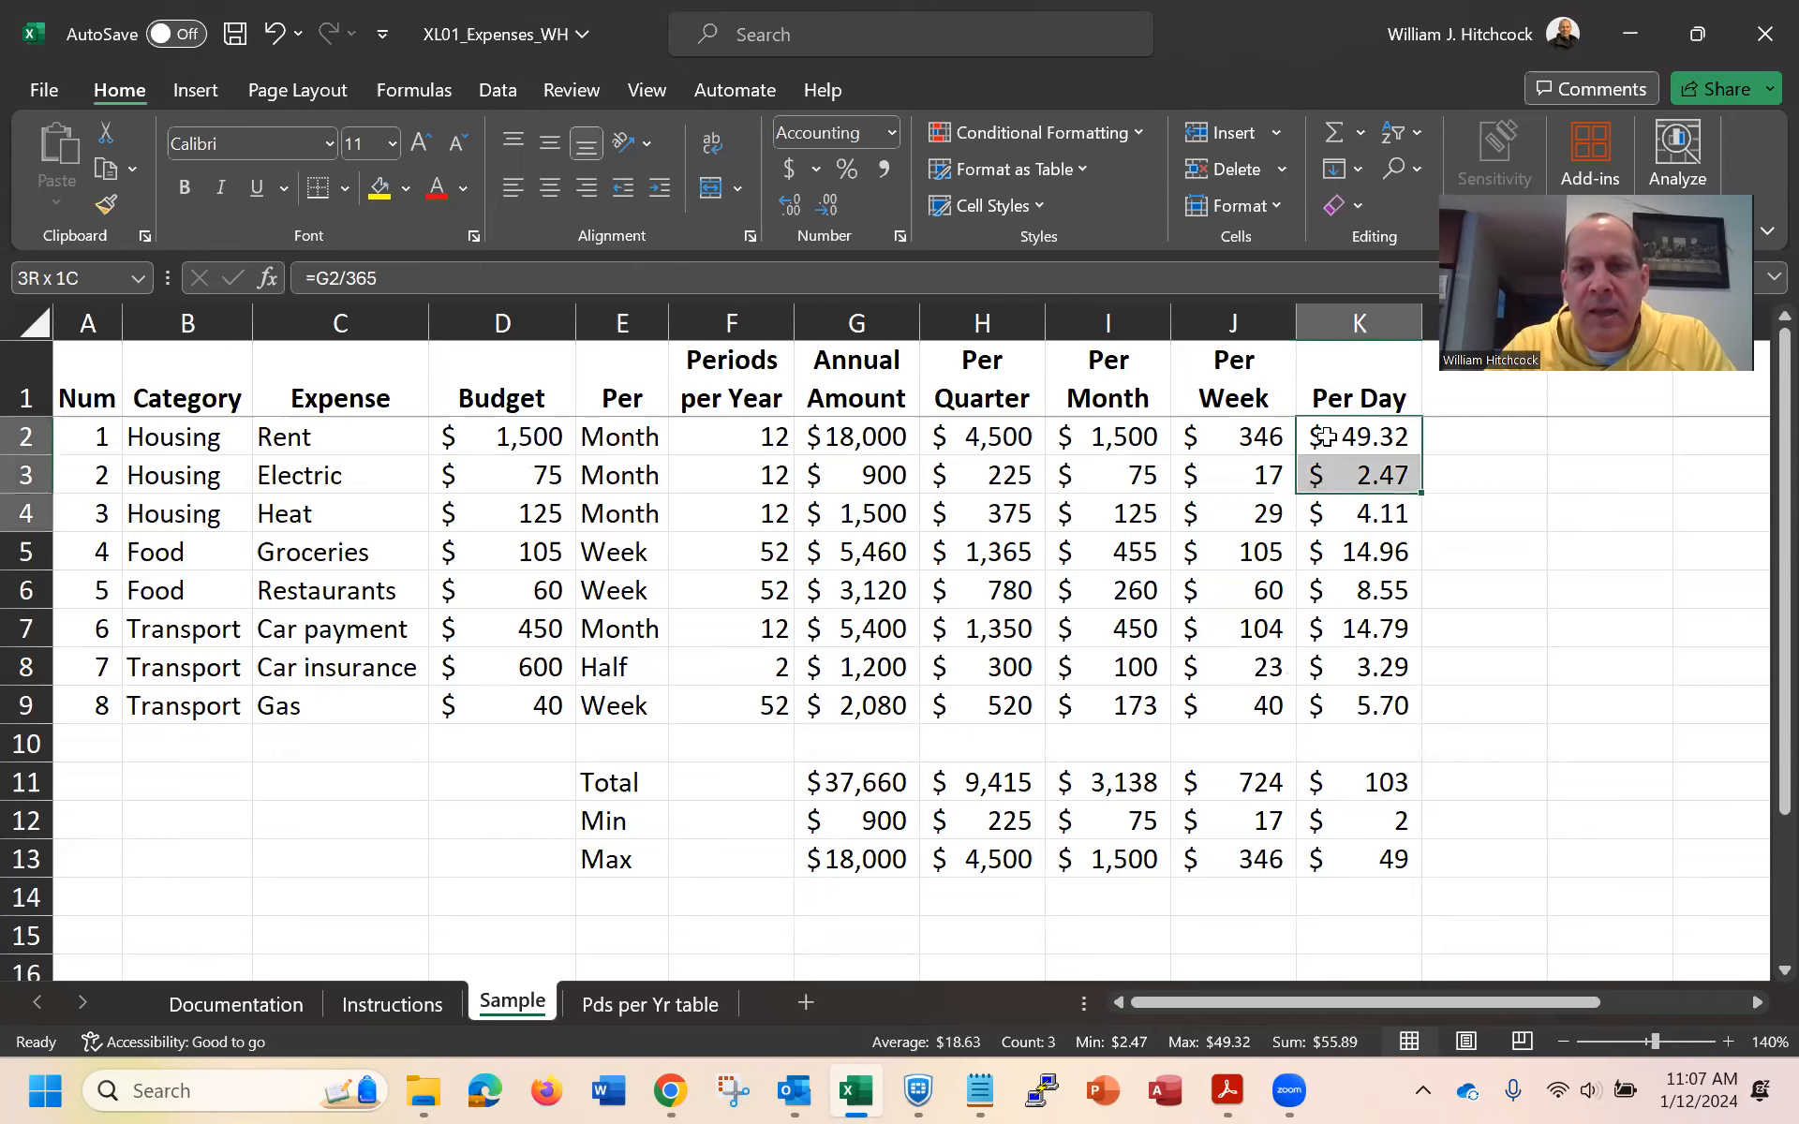
key(shift+Down)
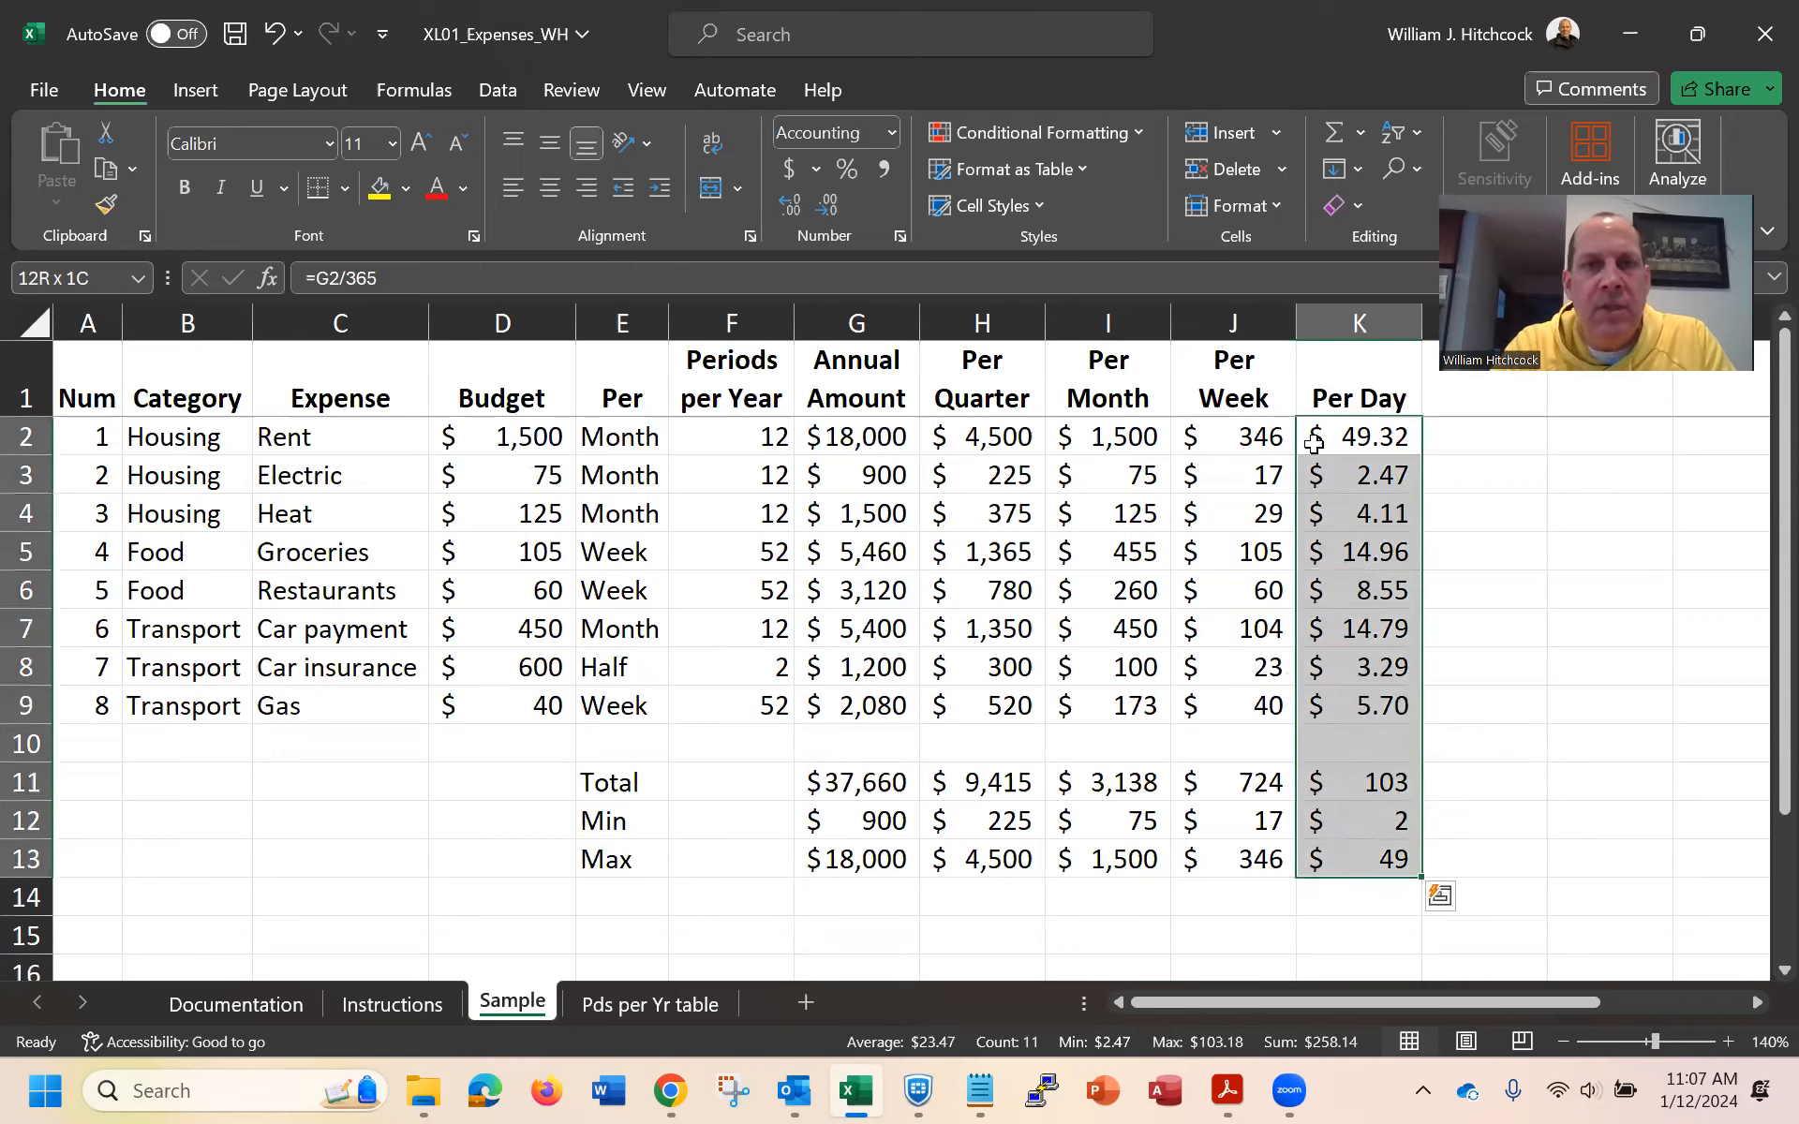
click(790, 176)
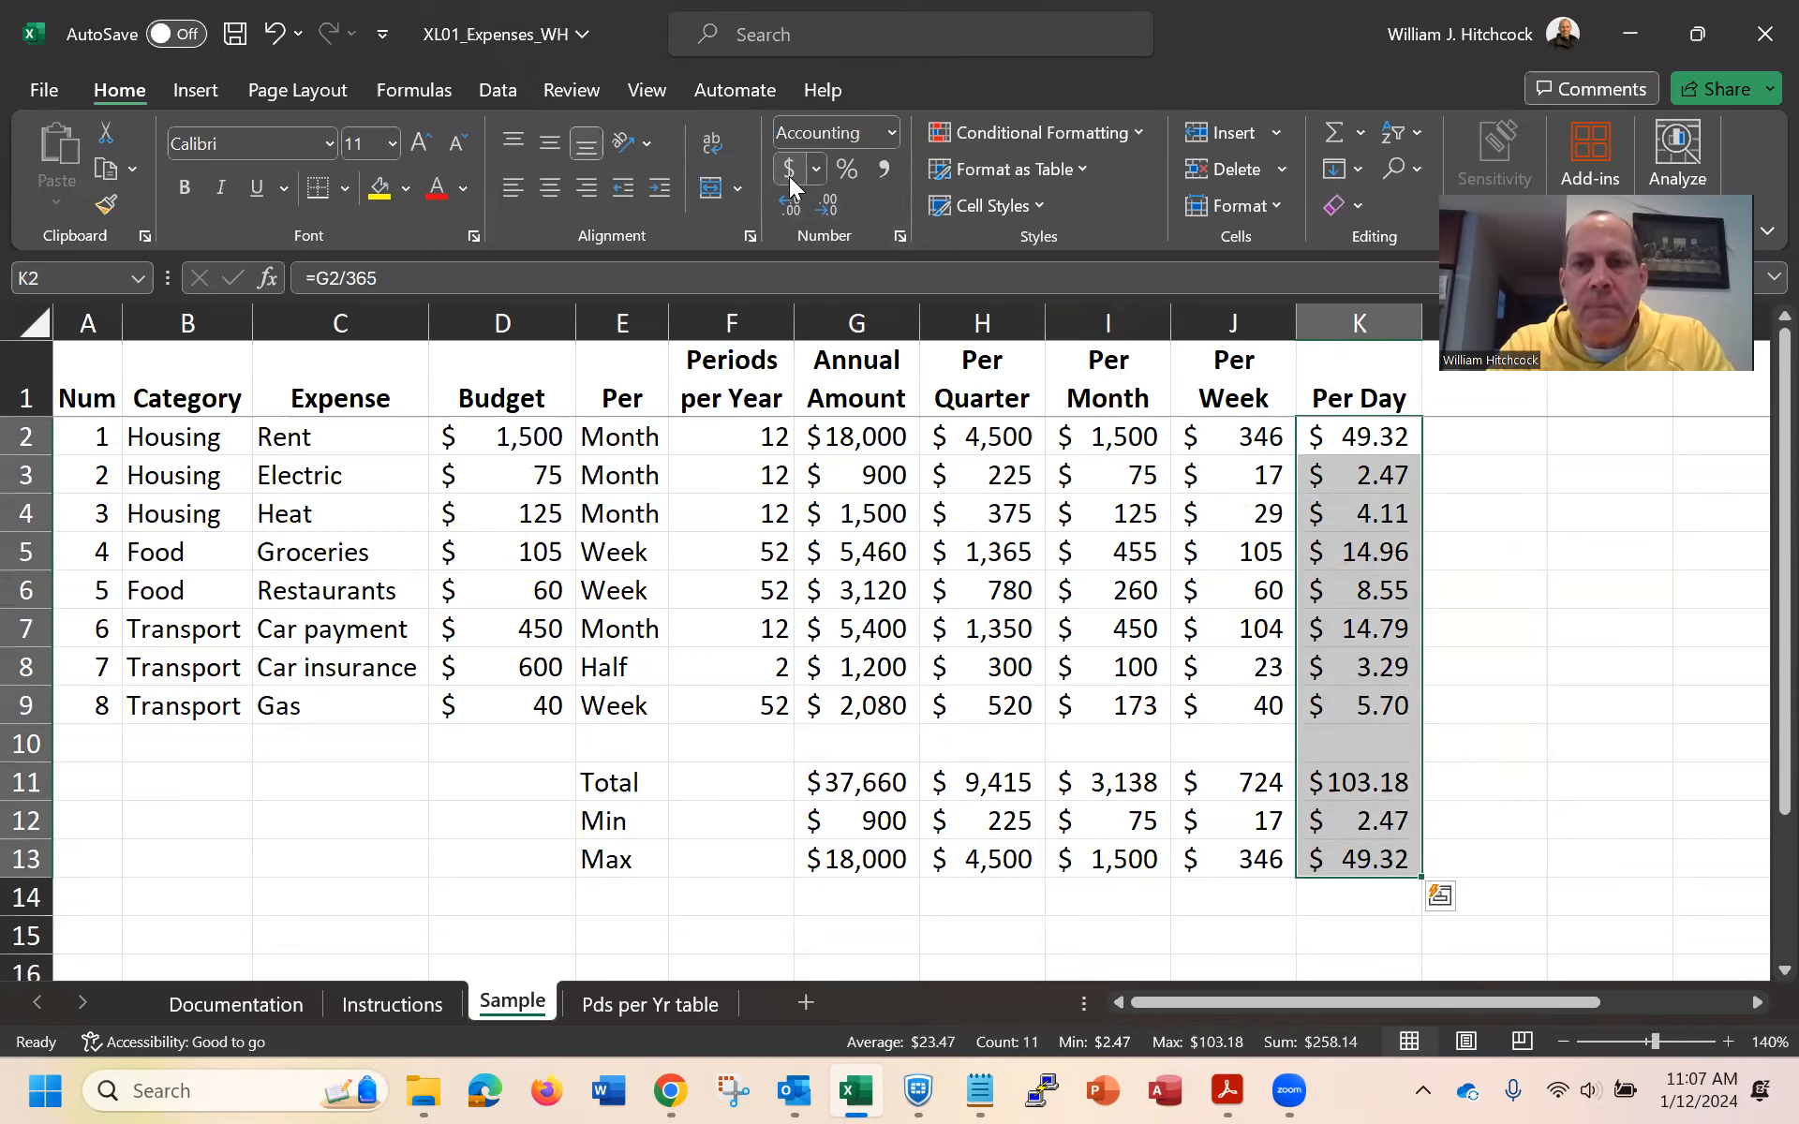
click(1359, 780)
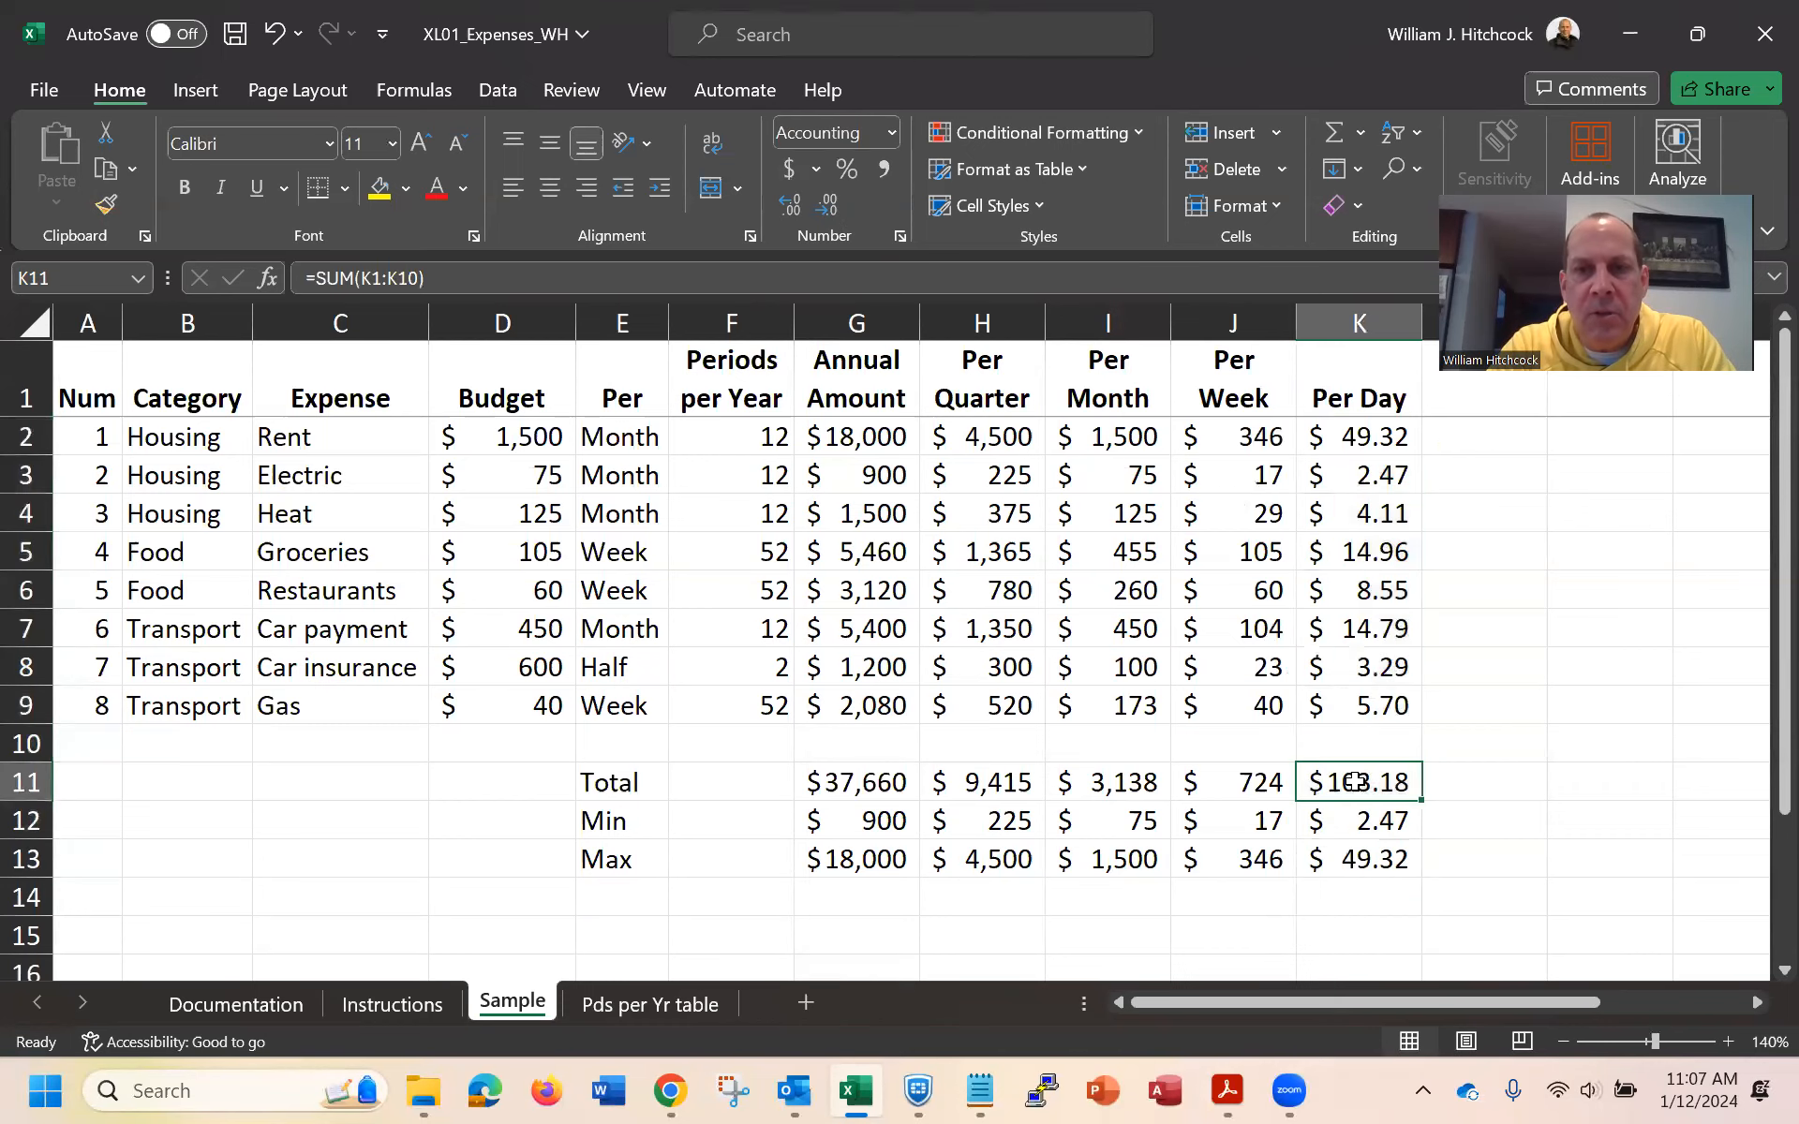
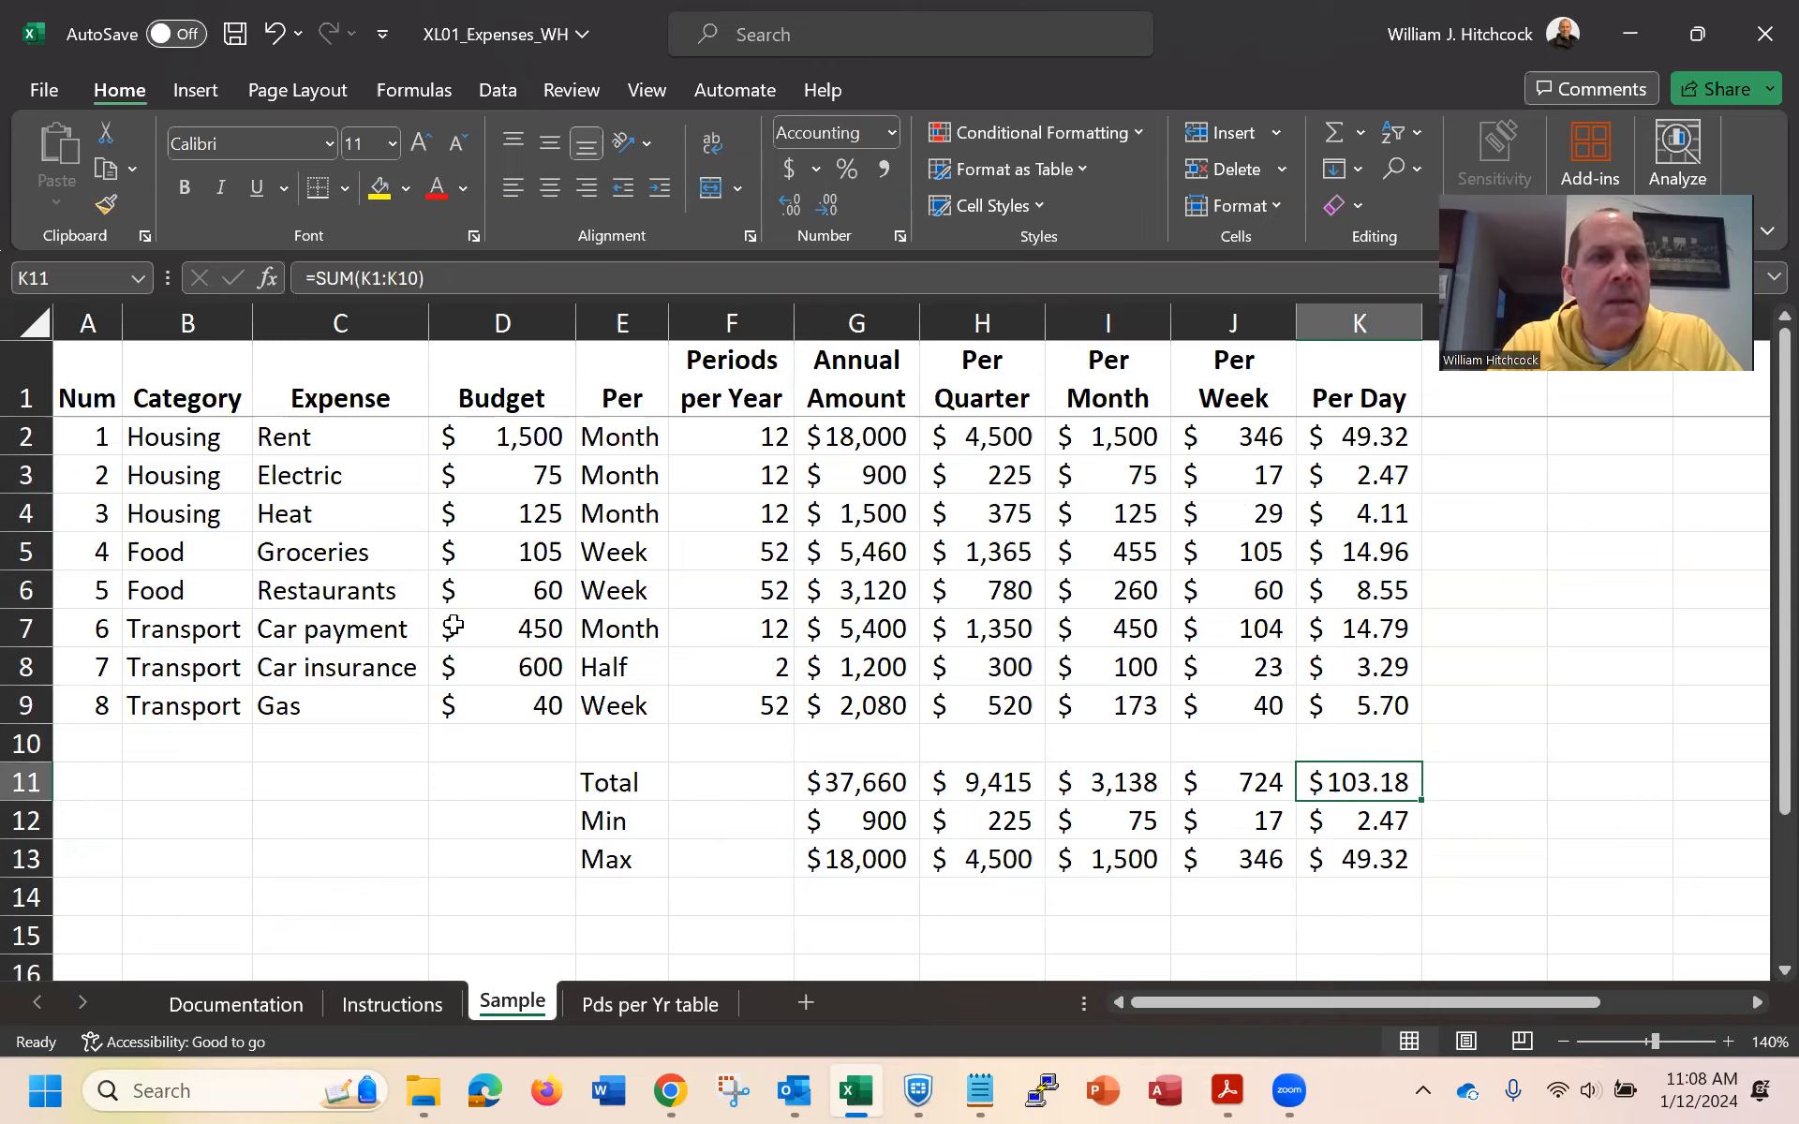
Save the workbook and mark steps 1, 3 and 4 as completed with y on the Instructions sheet
key(ctrl+Home)
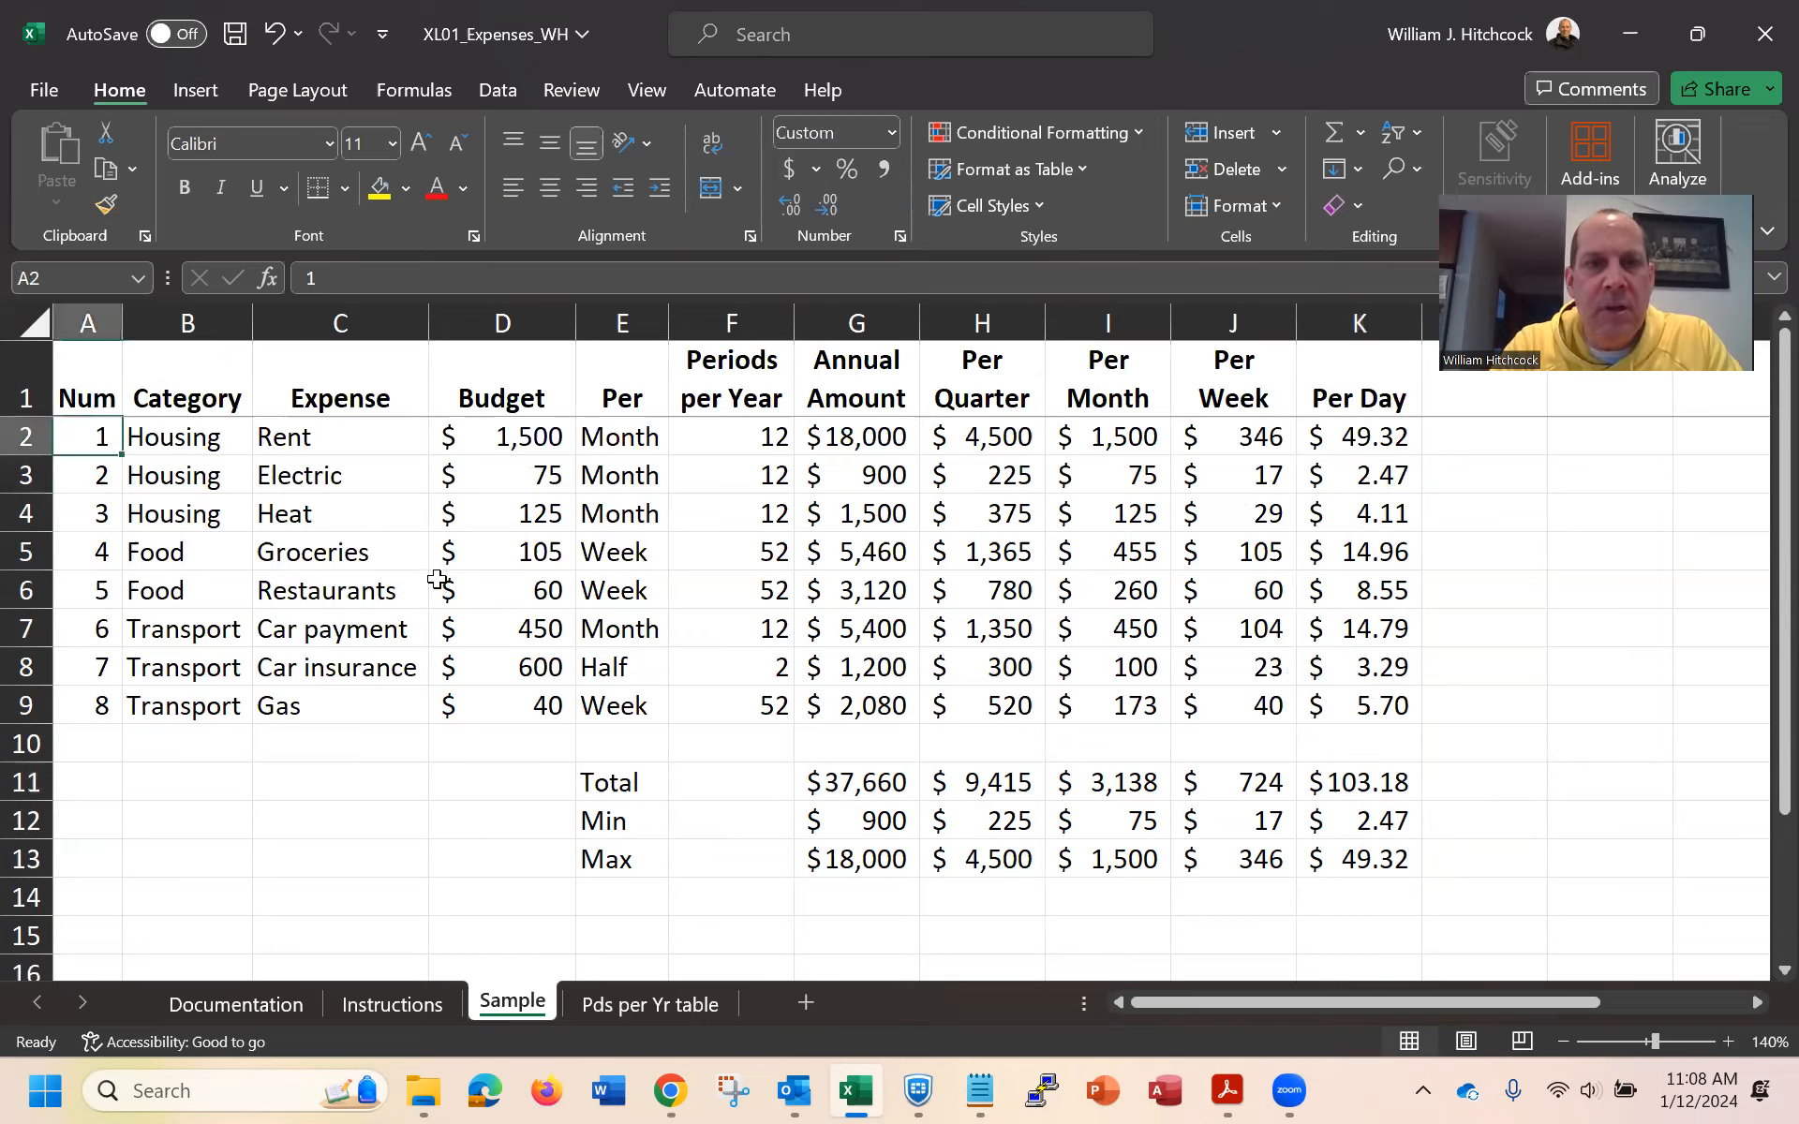
click(236, 34)
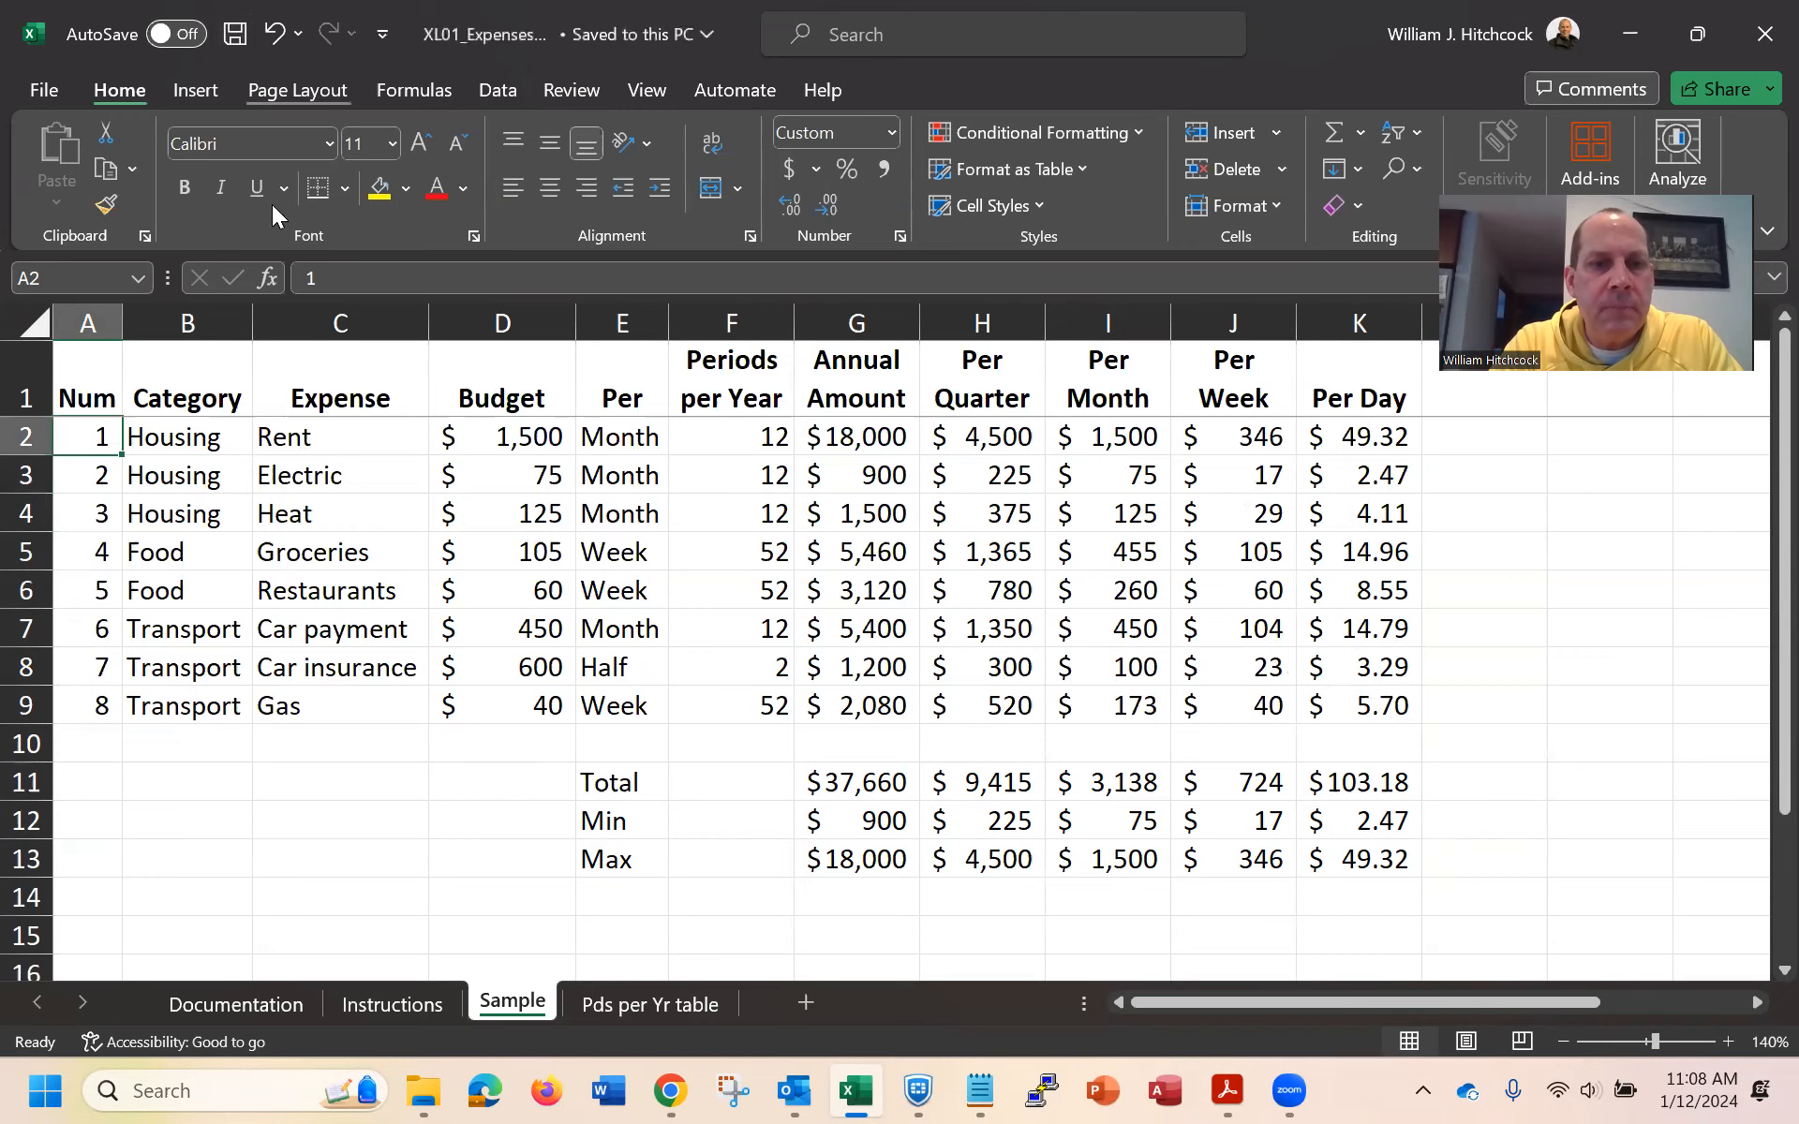
click(386, 996)
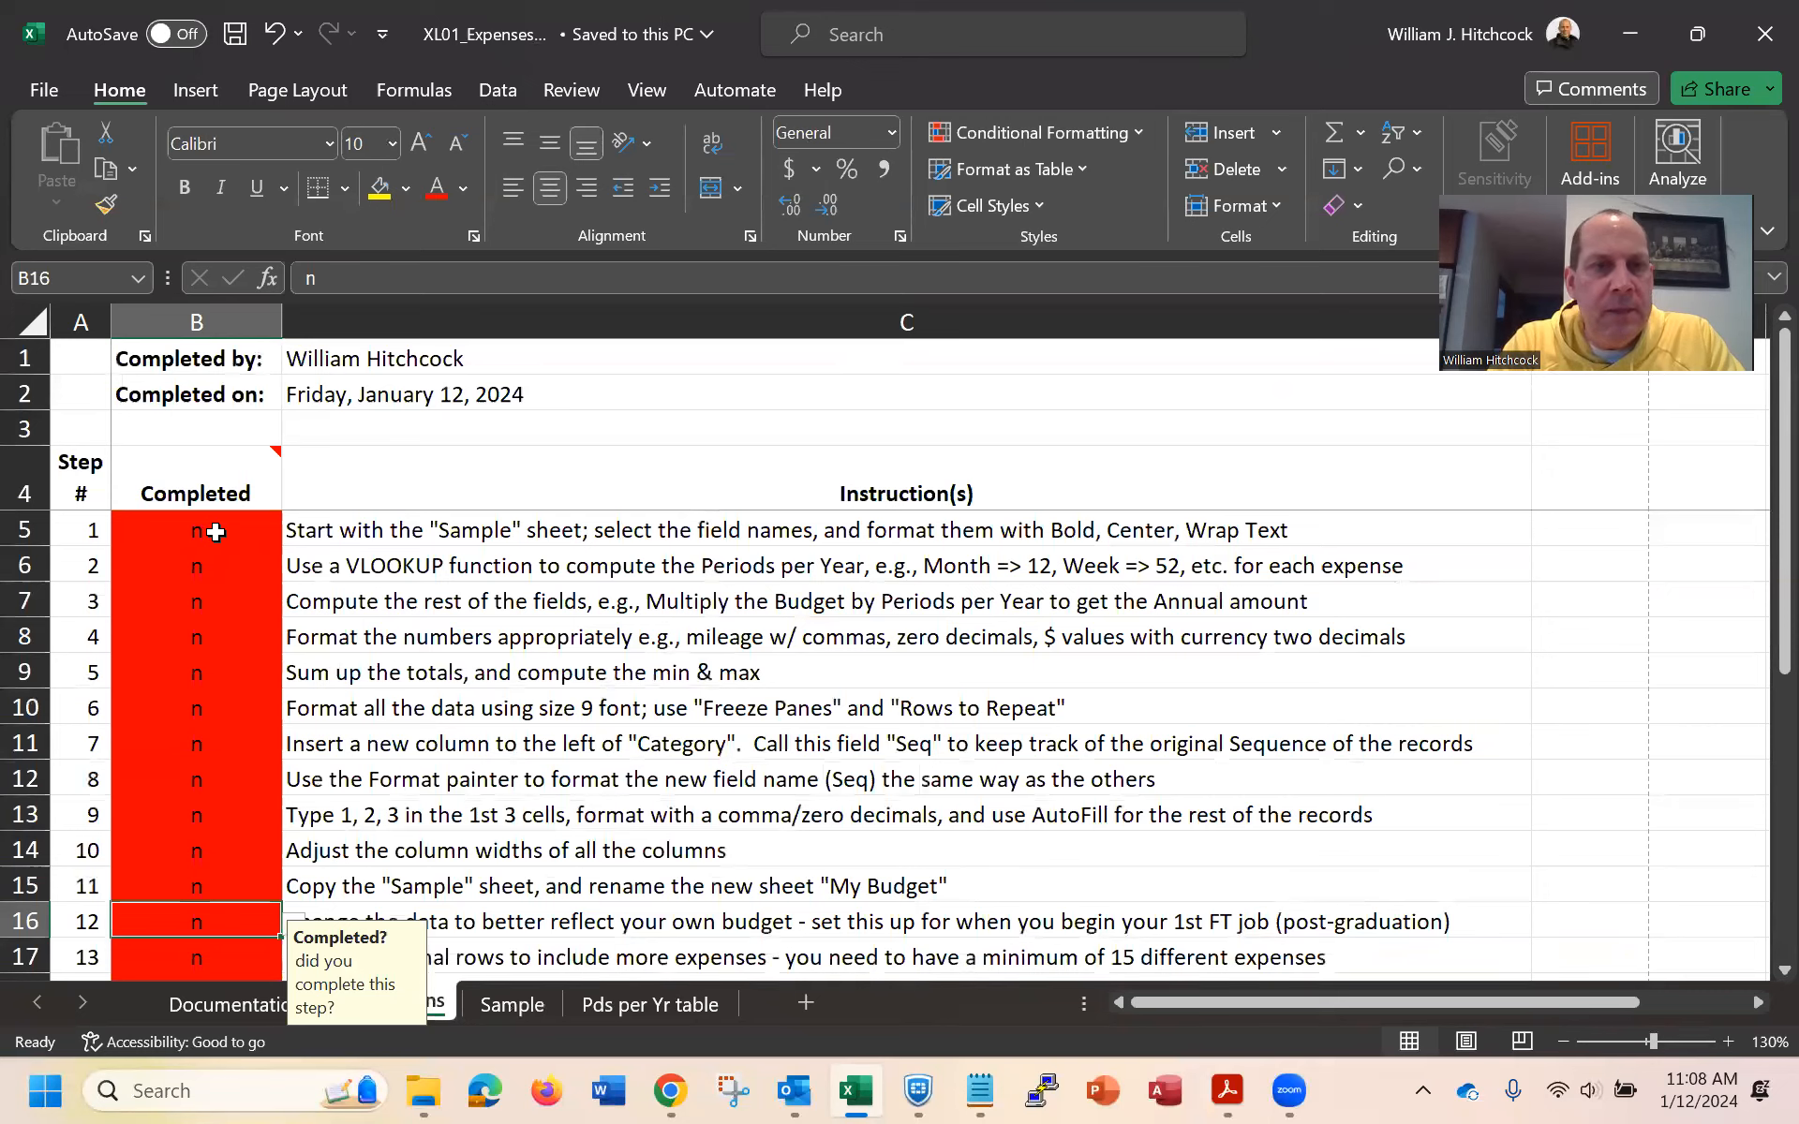
click(212, 533)
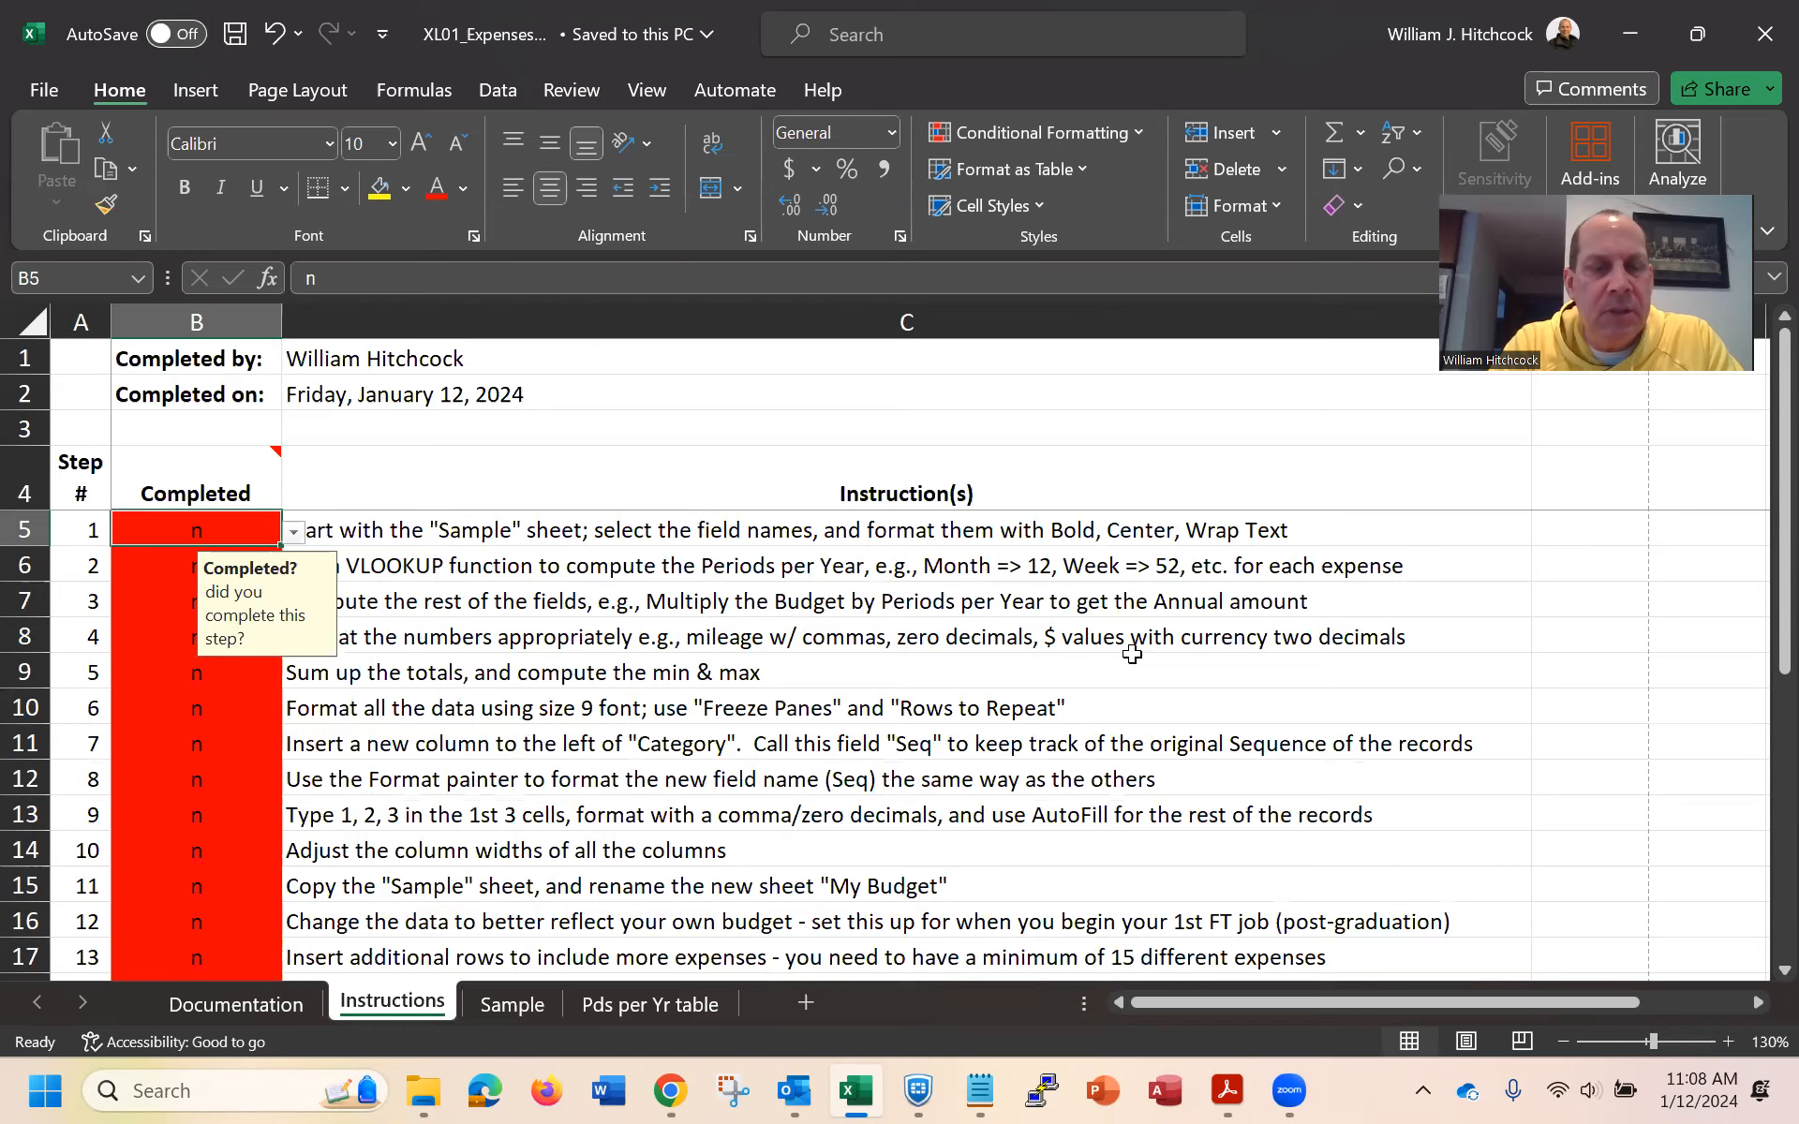
text(y)
key(Return)
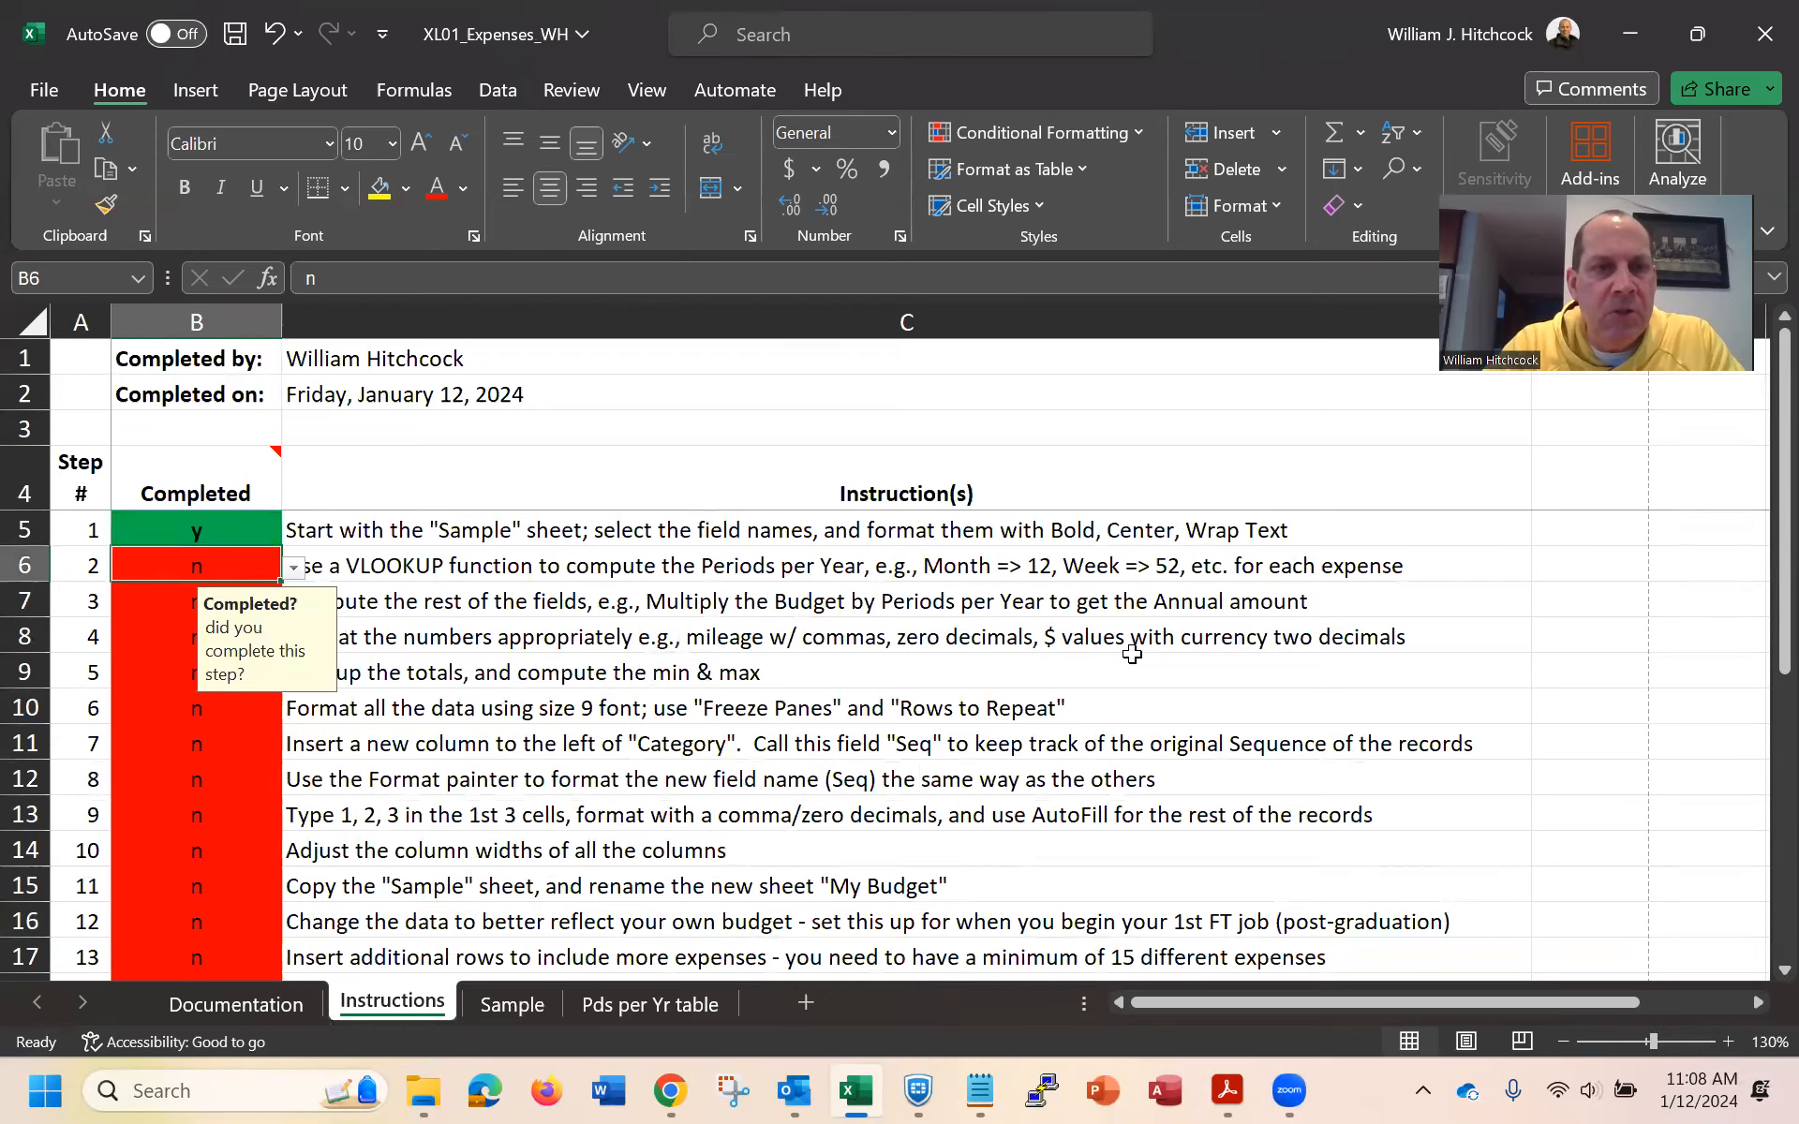
key(Return)
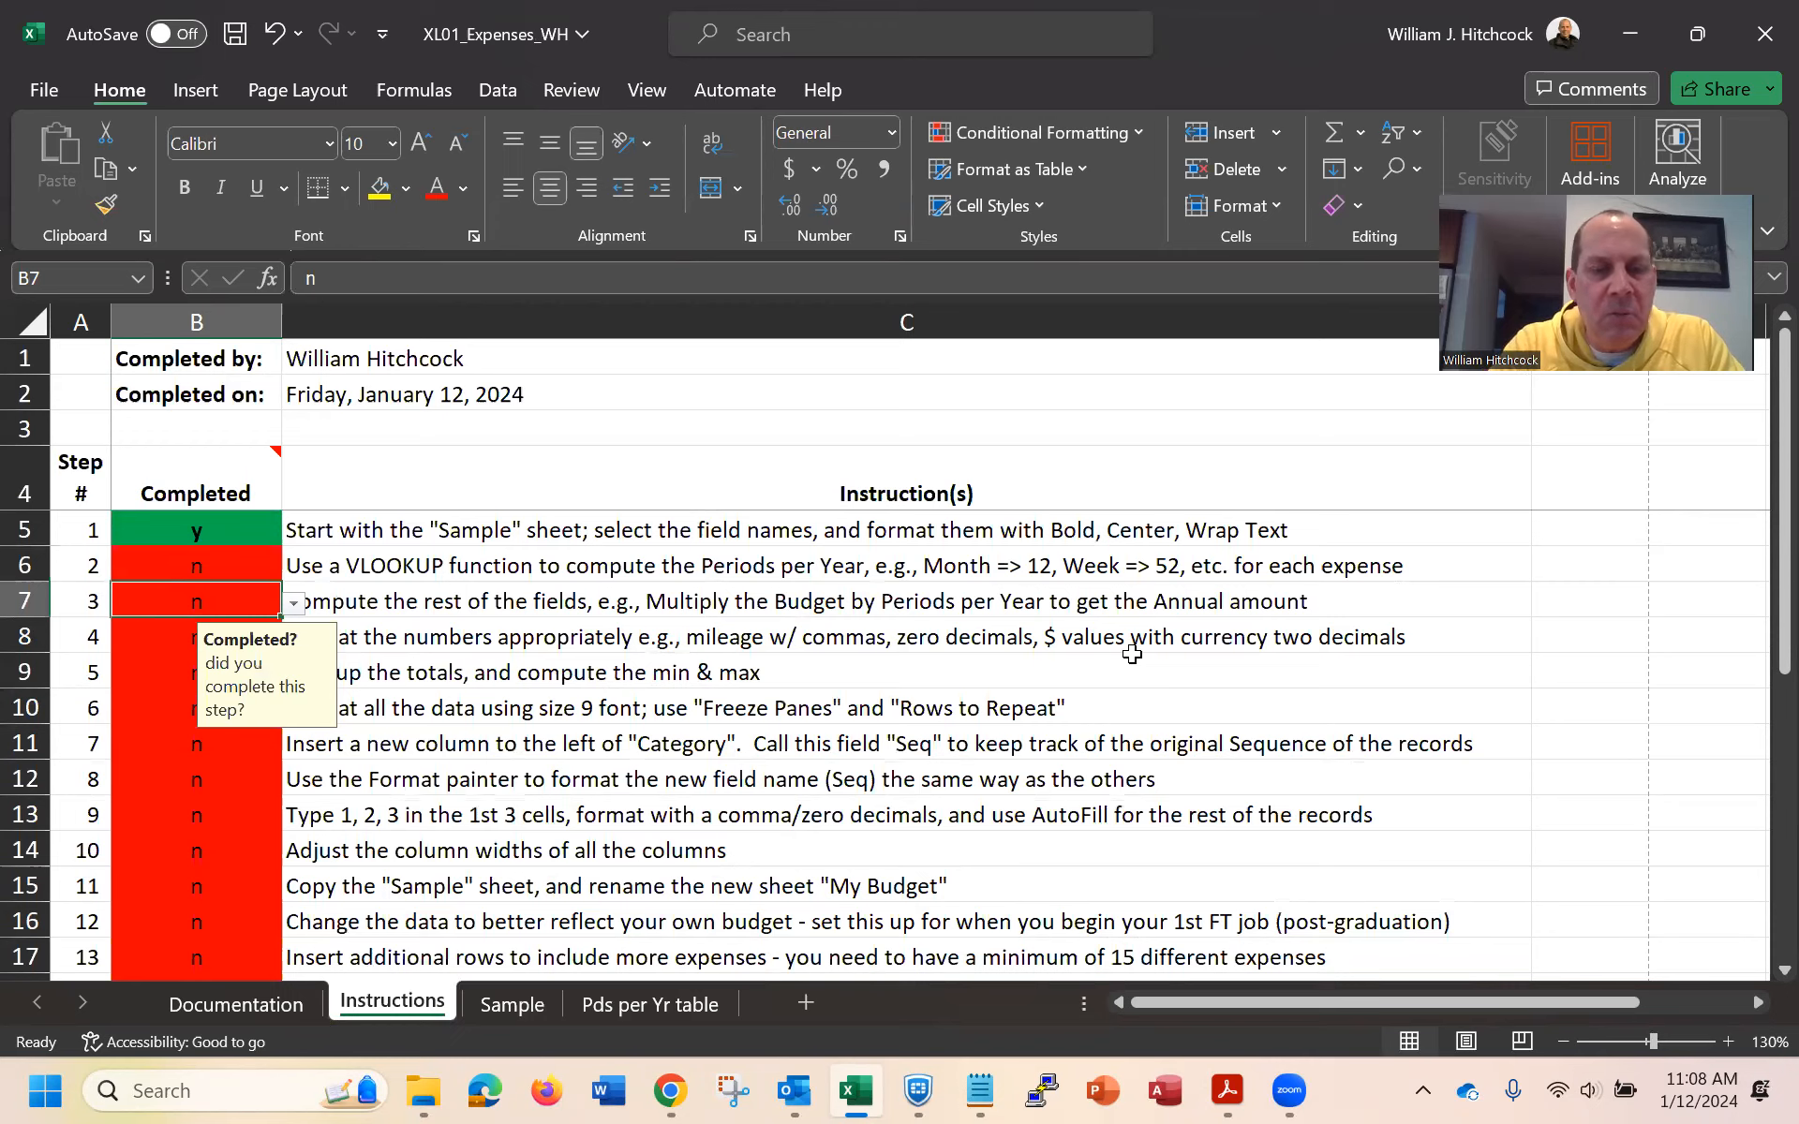
text(y)
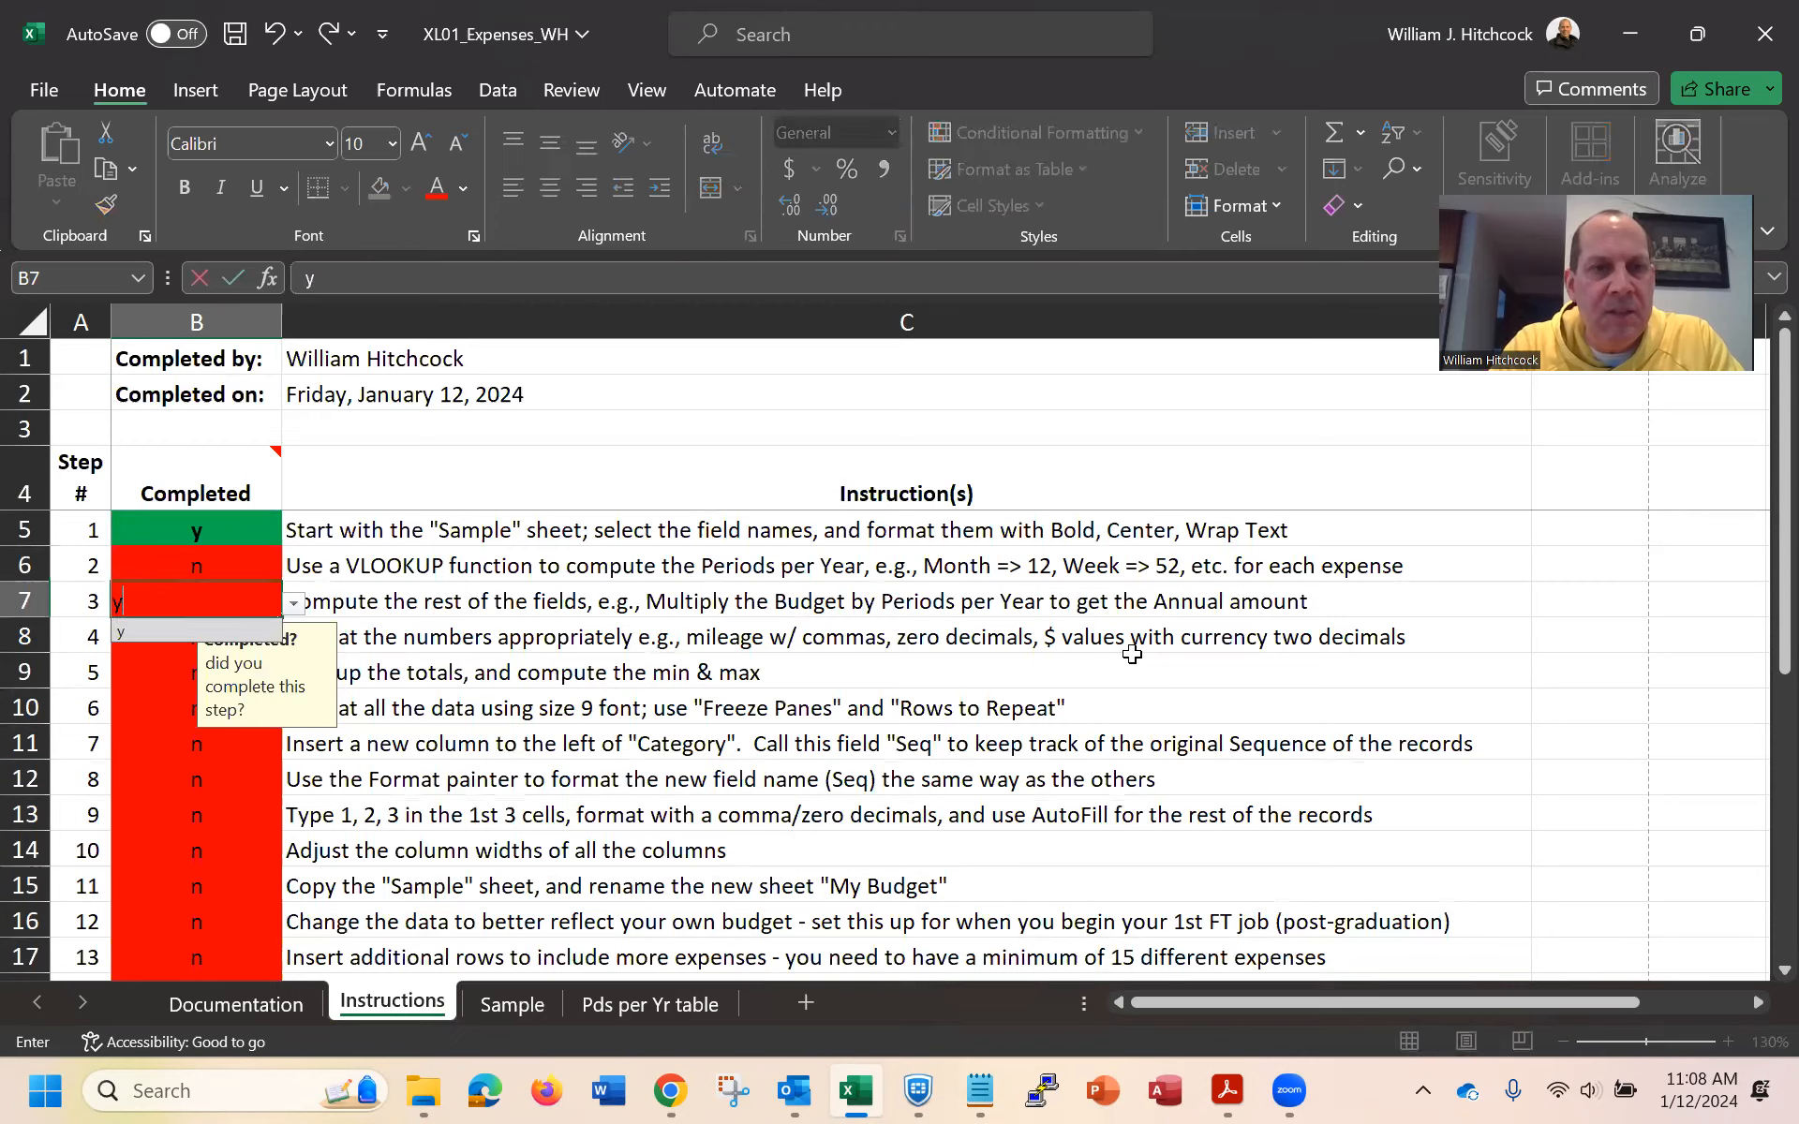
key(Return)
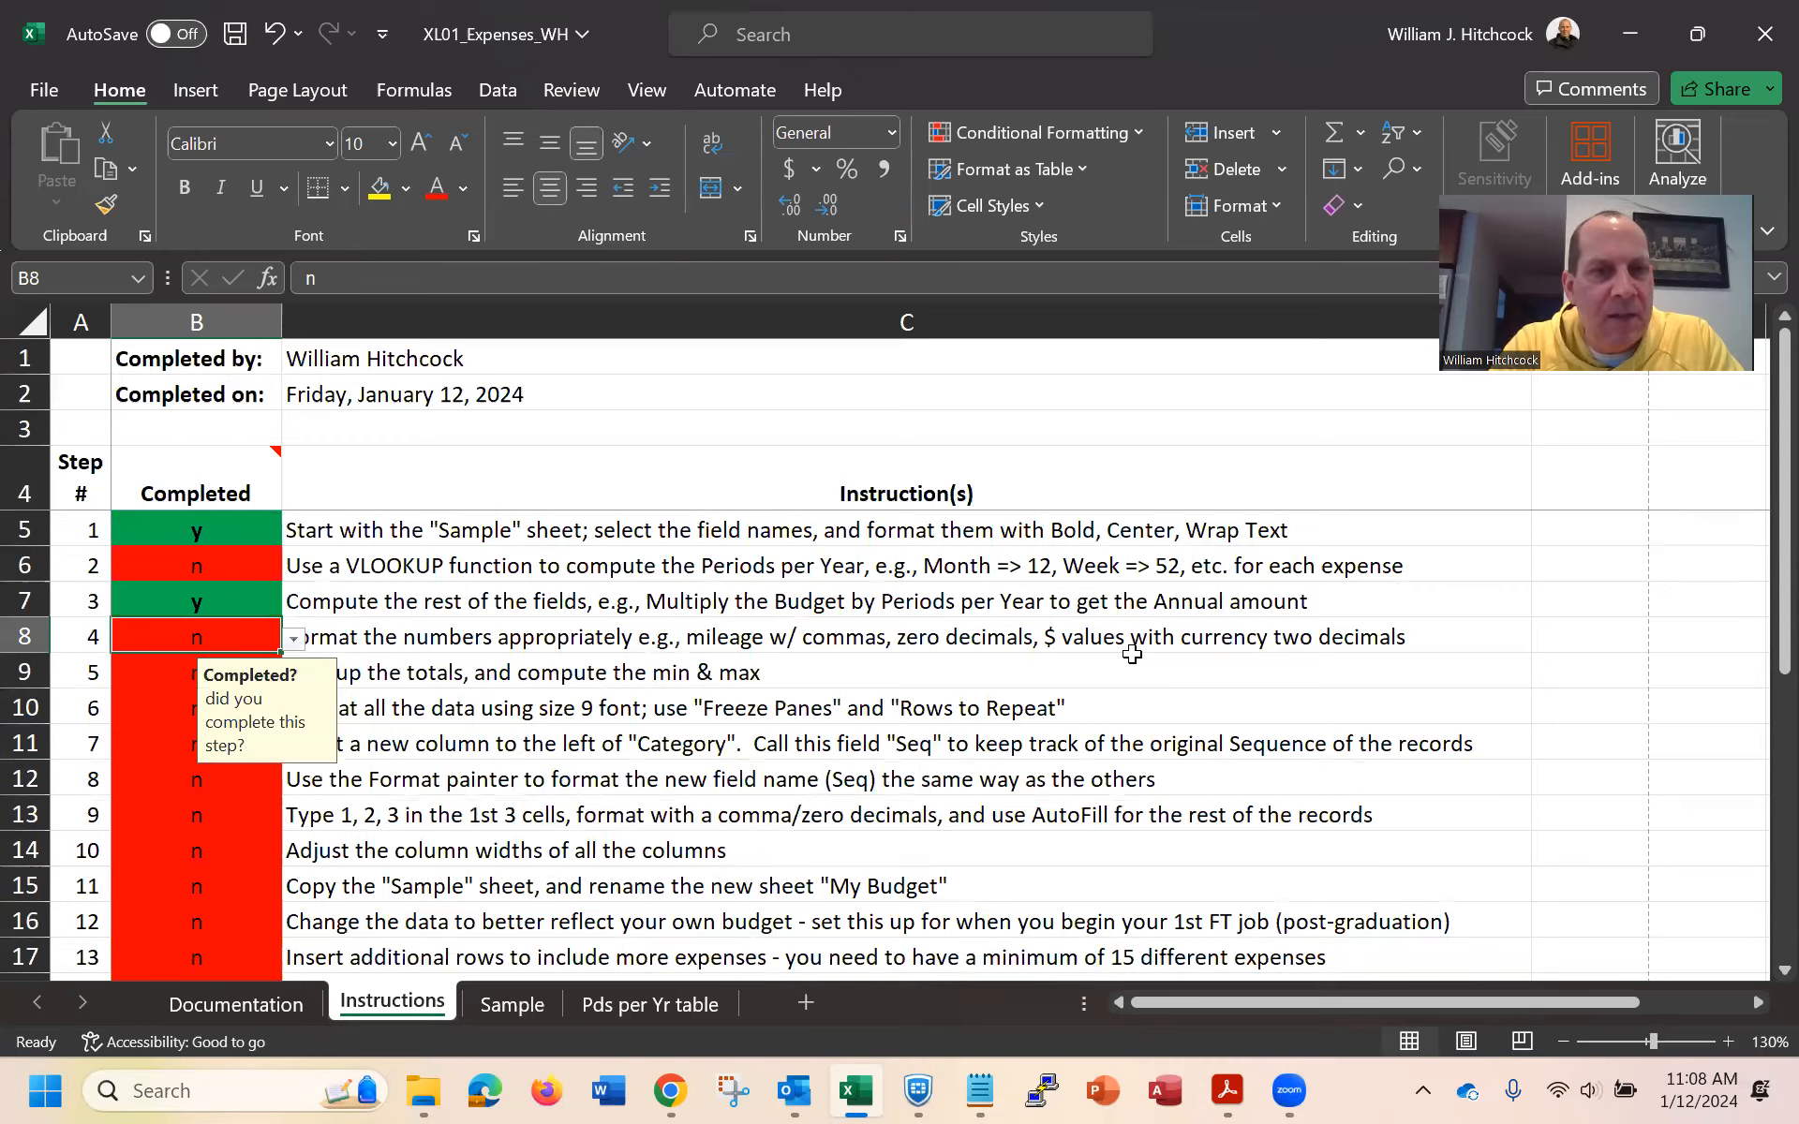
text(y)
key(Return)
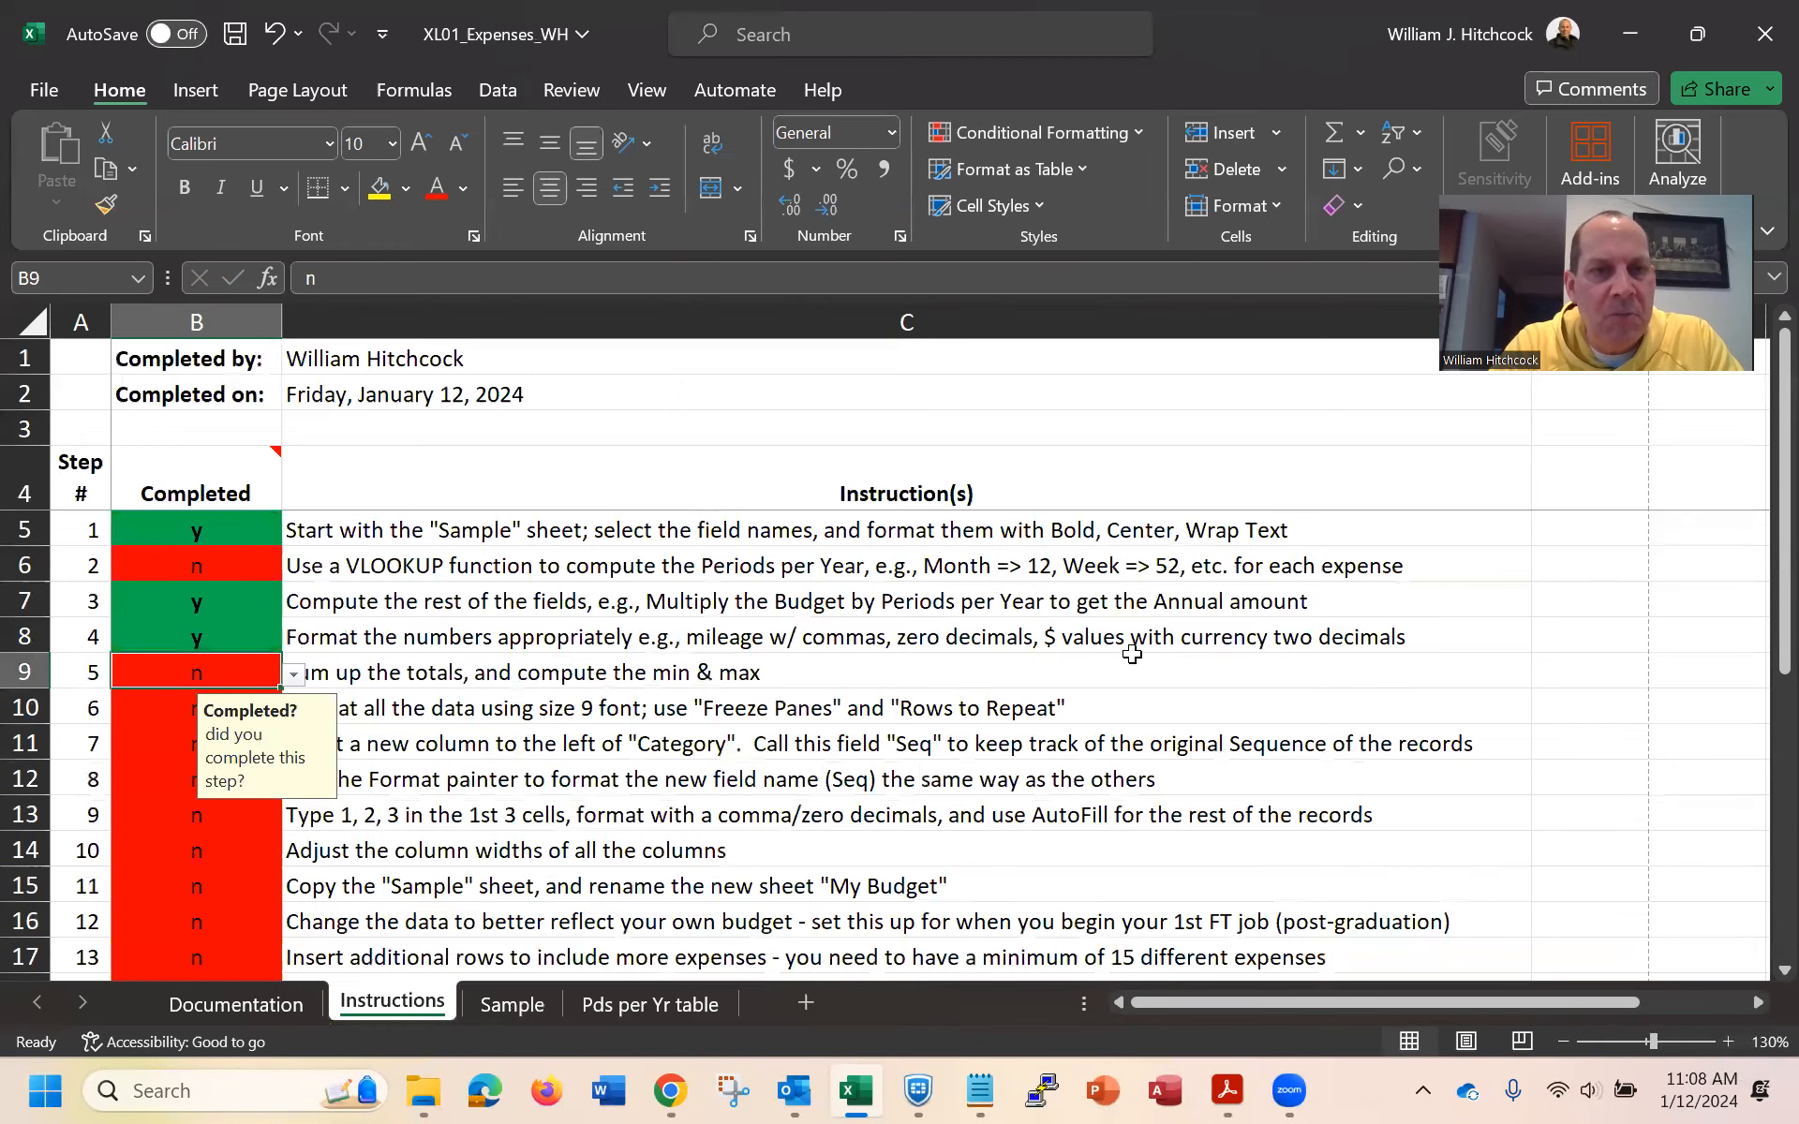
Replace the word "mileage" with "expenses" in the step 4 instruction in cell C8
click(1133, 656)
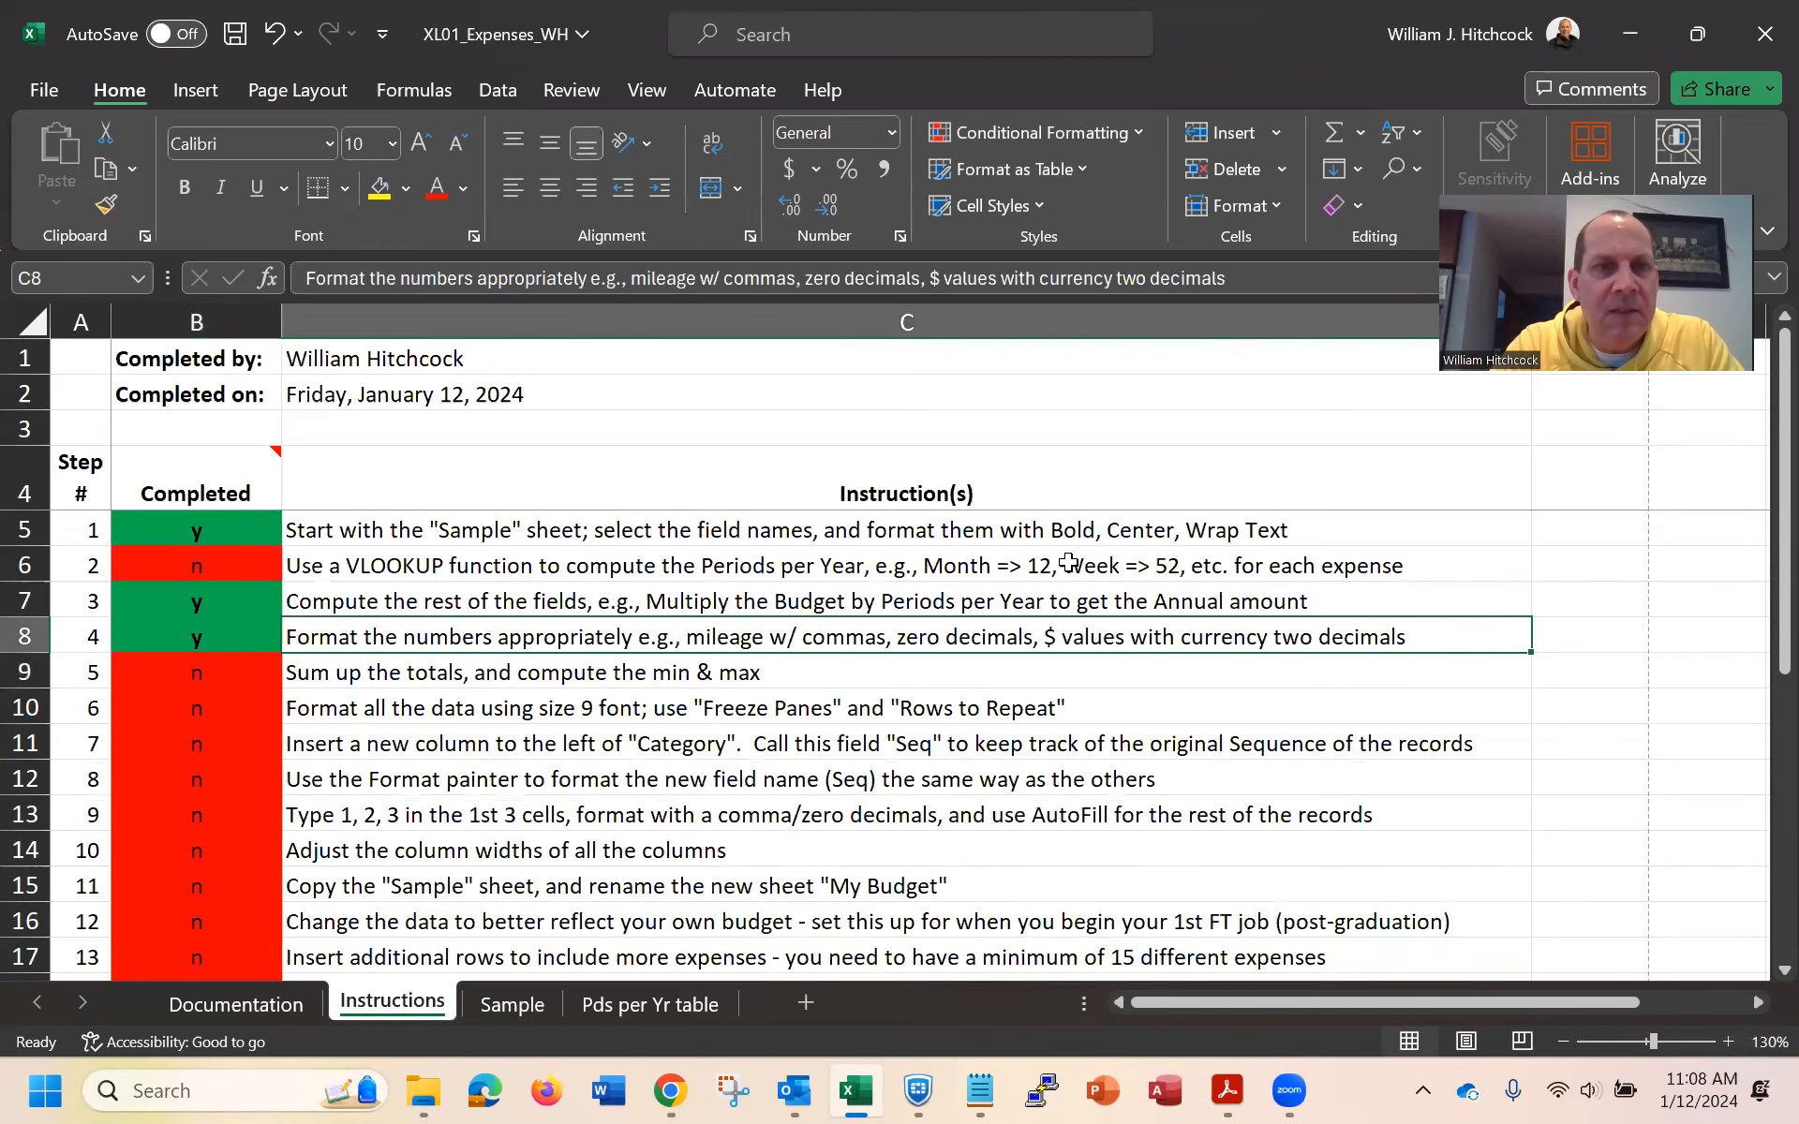
click(707, 281)
key(BackSpace)
key(BackSpace)
key(BackSpace)
key(BackSpace)
key(BackSpace)
key(BackSpace)
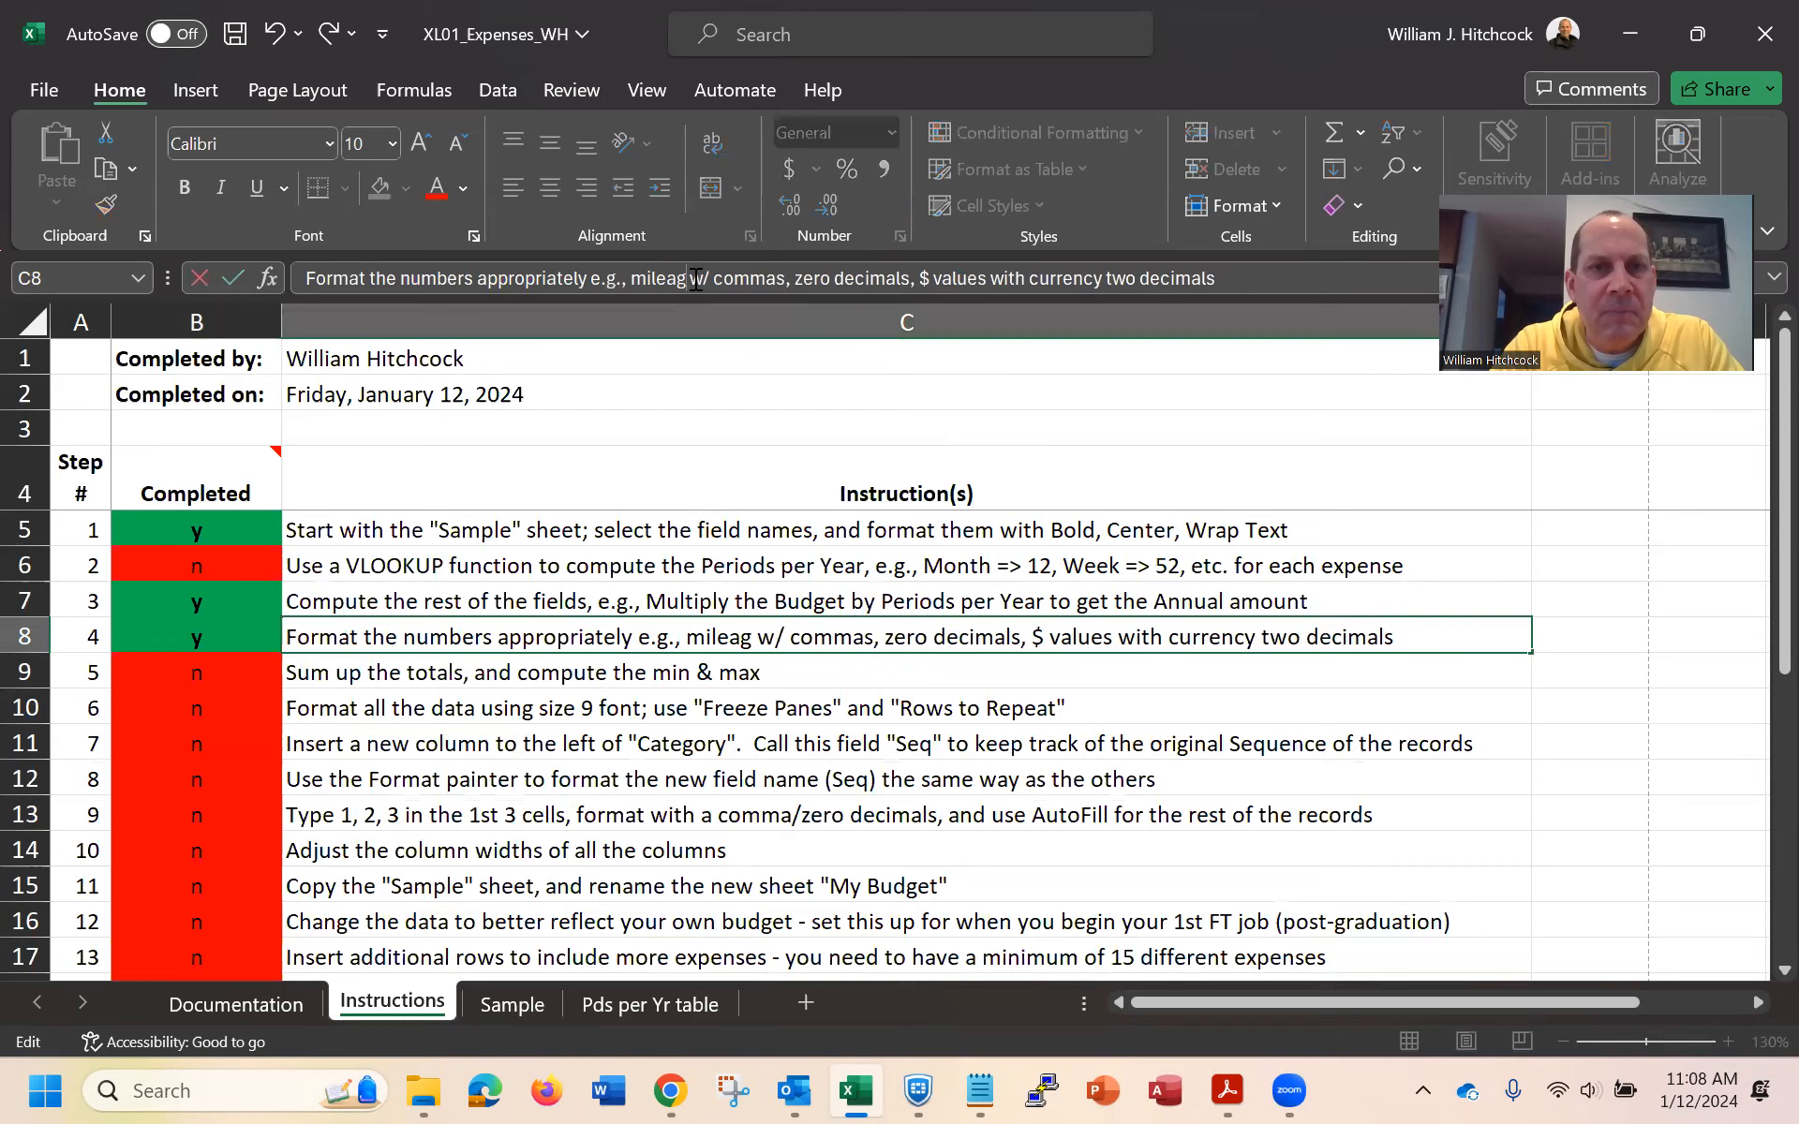
key(BackSpace)
text(expense)
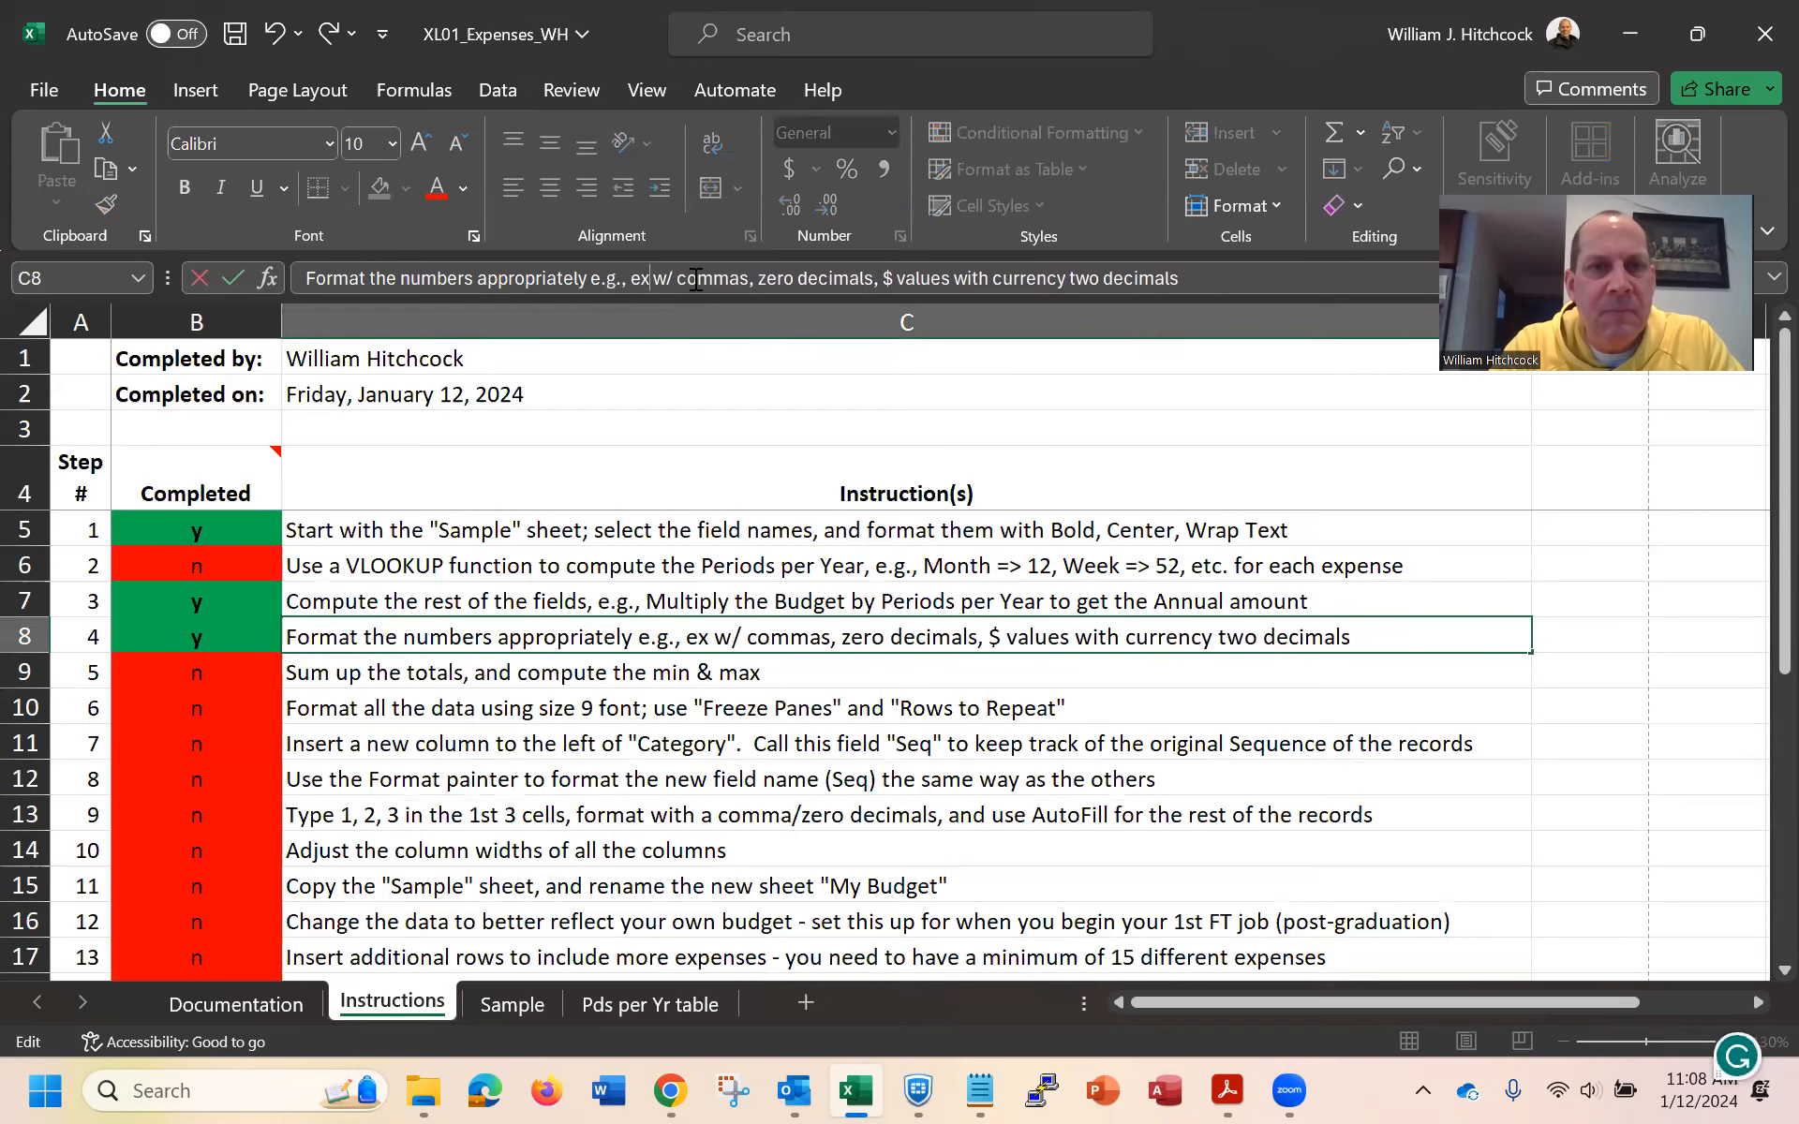
text(s)
key(Return)
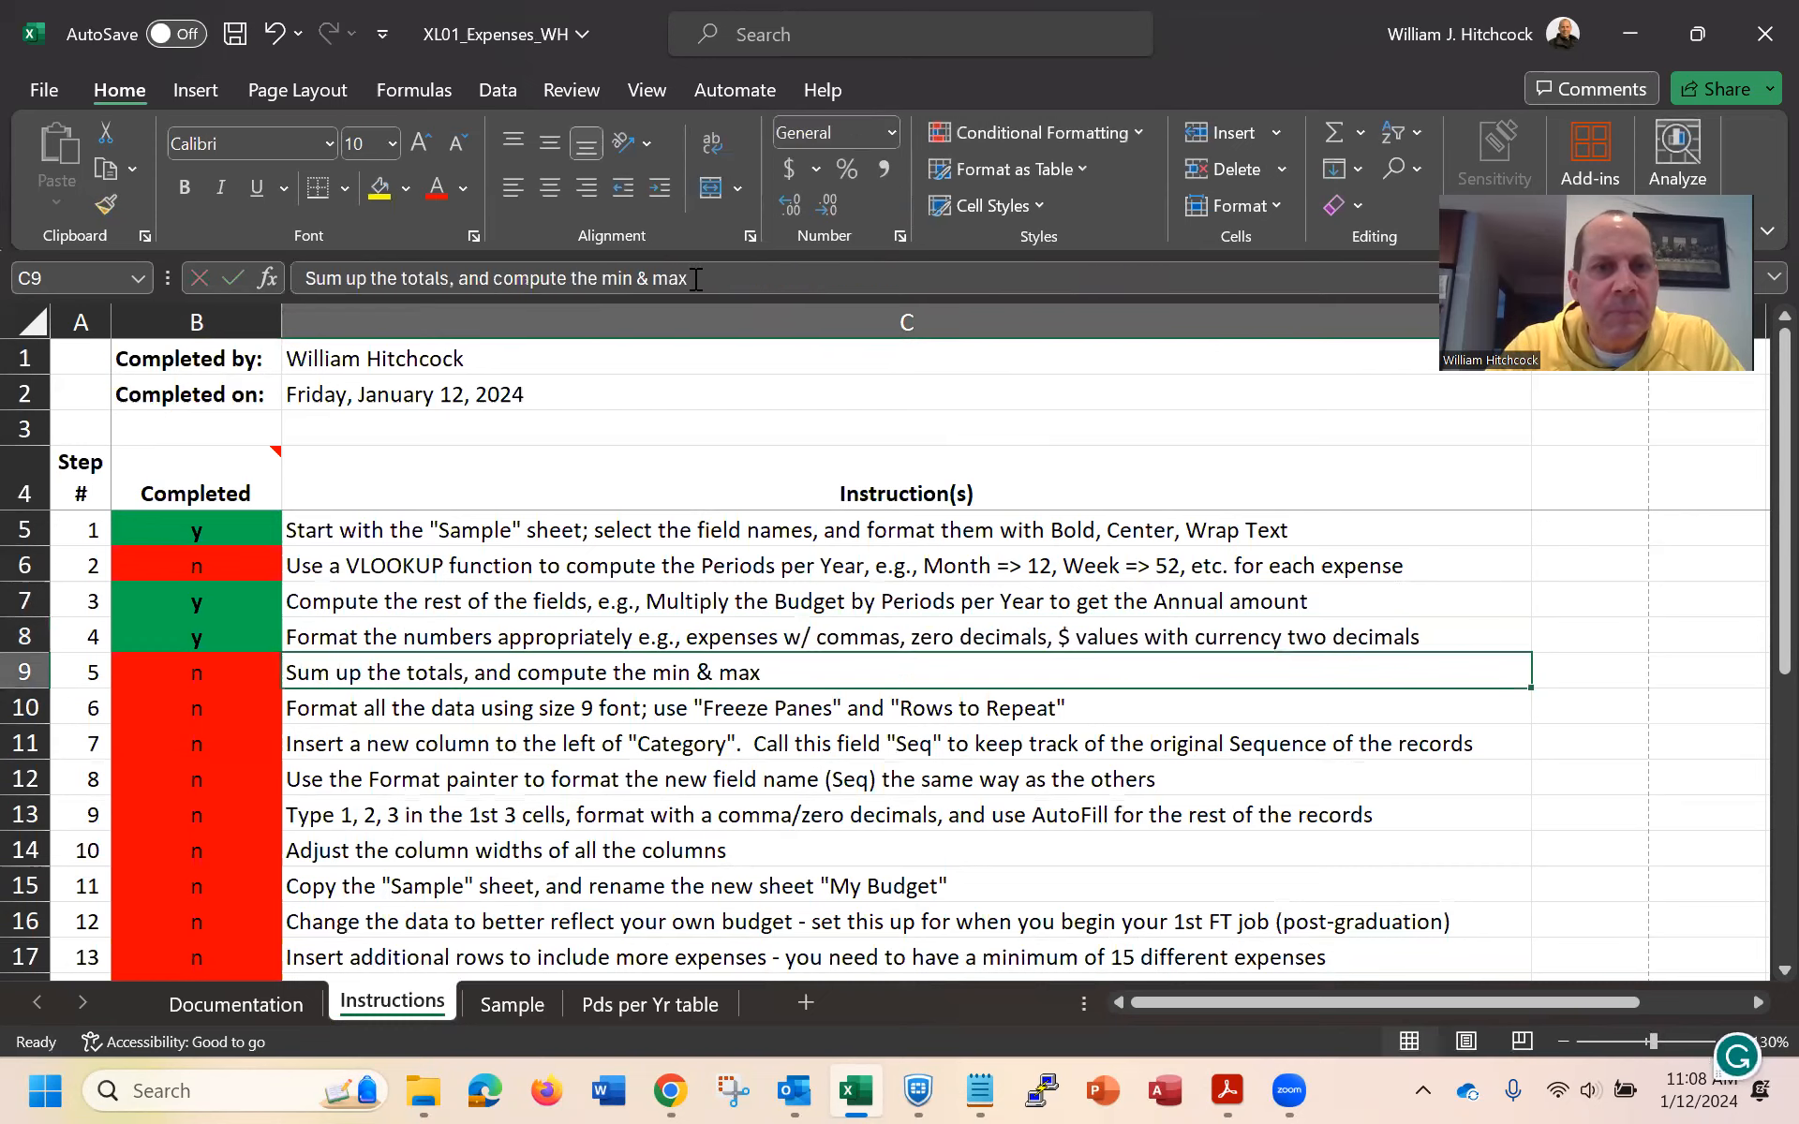
Mark step 5, summing the totals and computing min and max, as completed with y
key(Left)
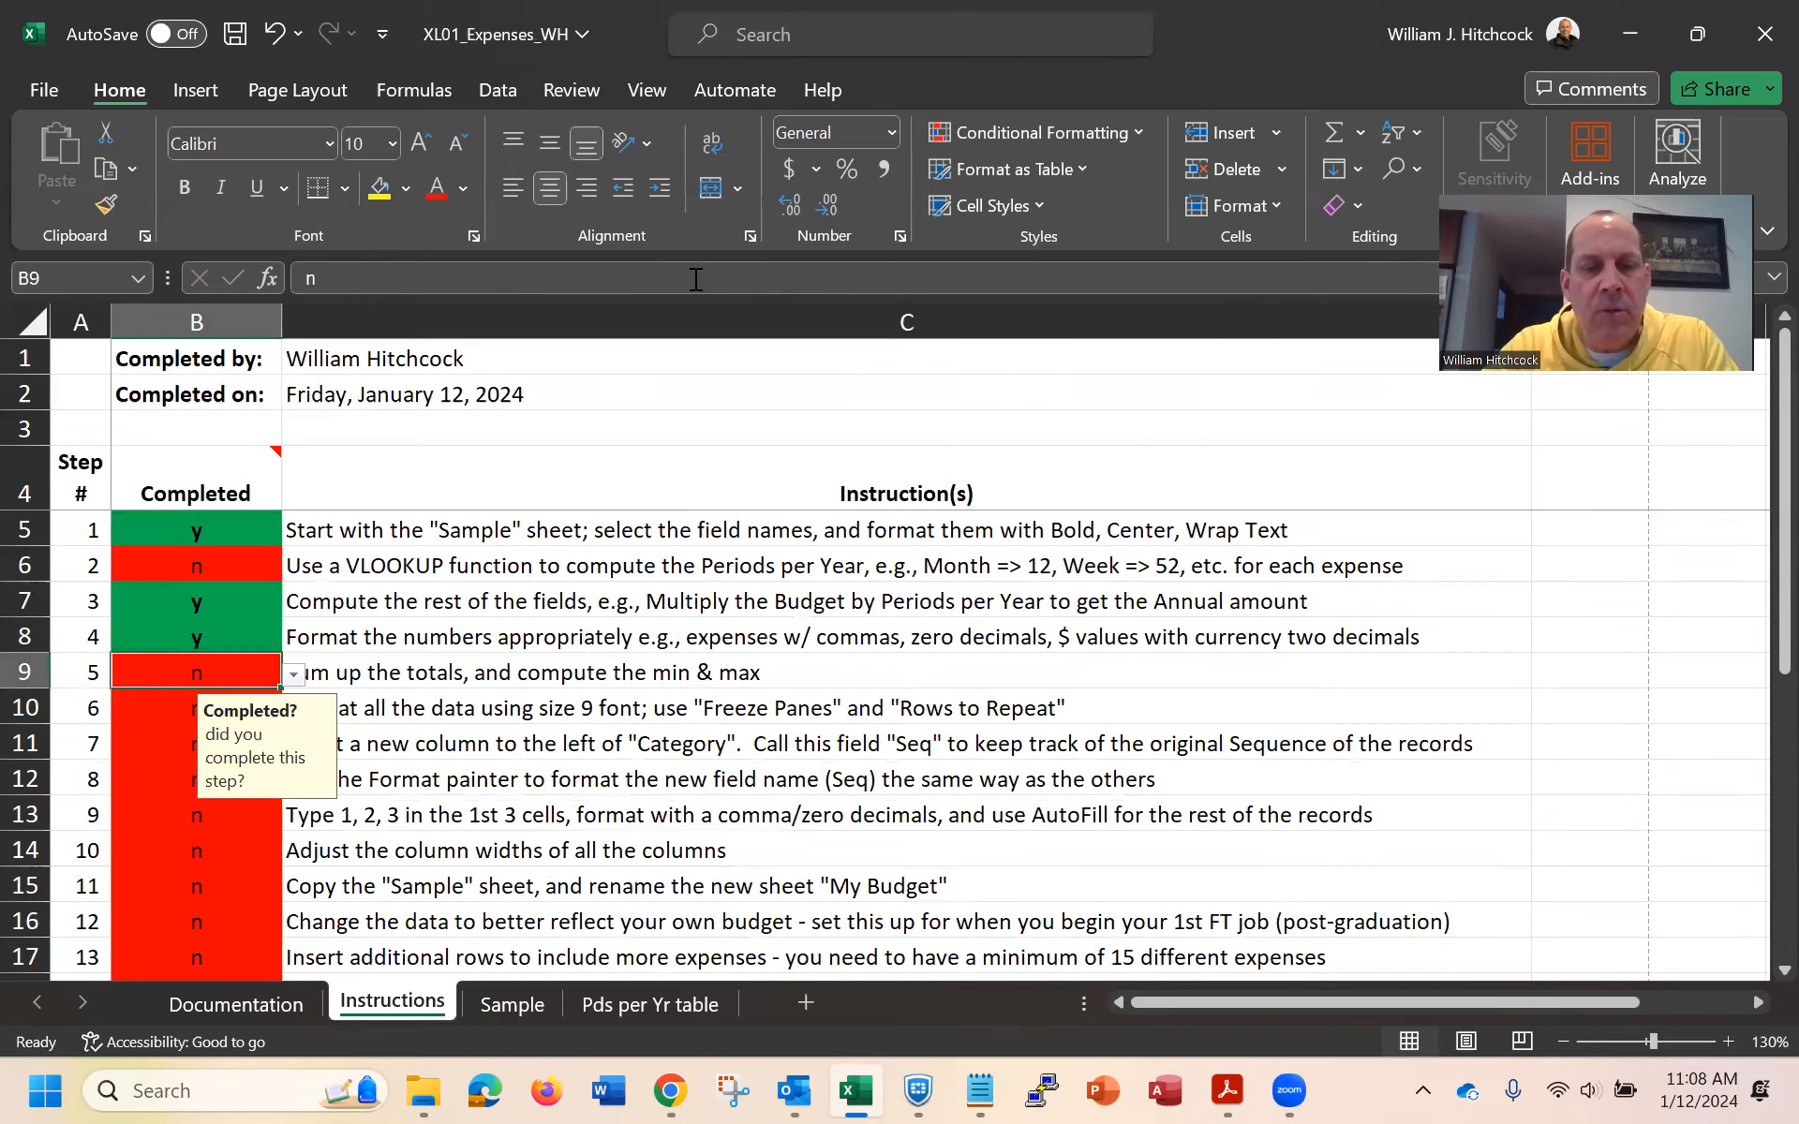
text(y)
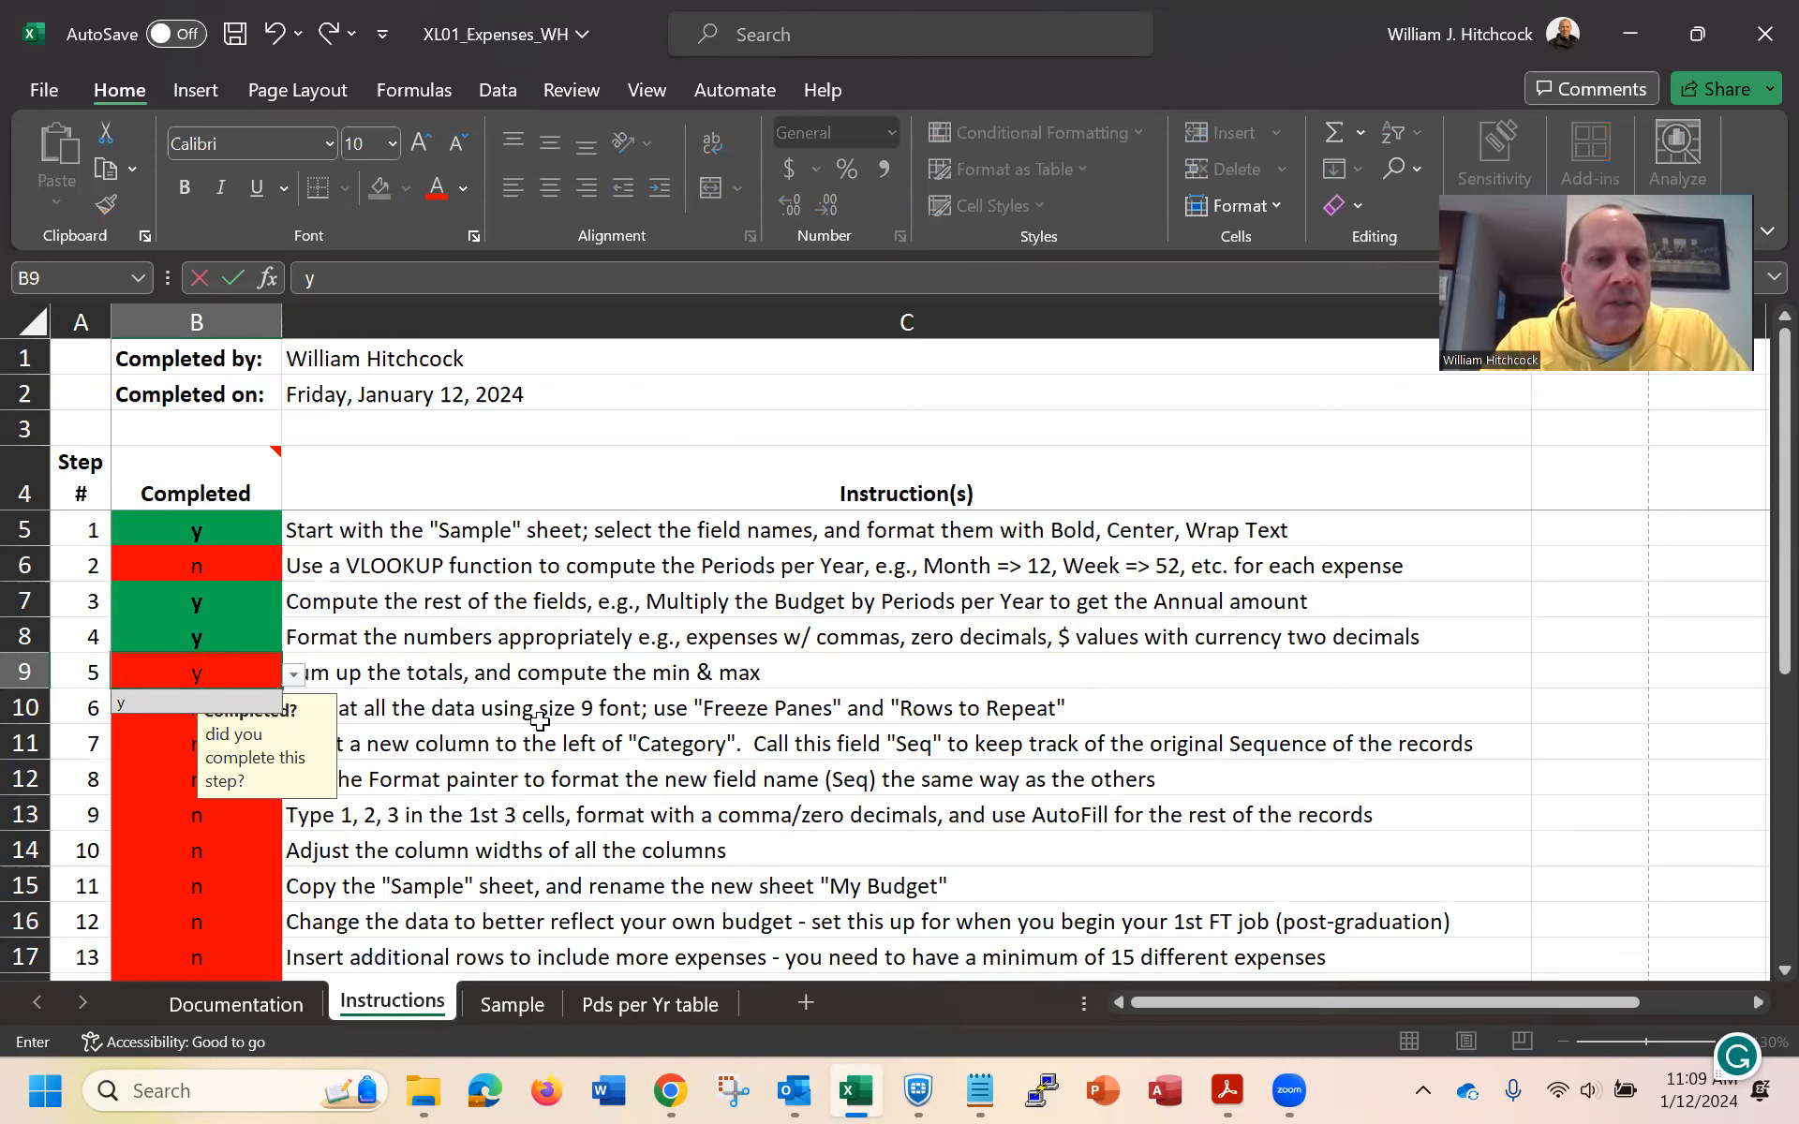
key(Return)
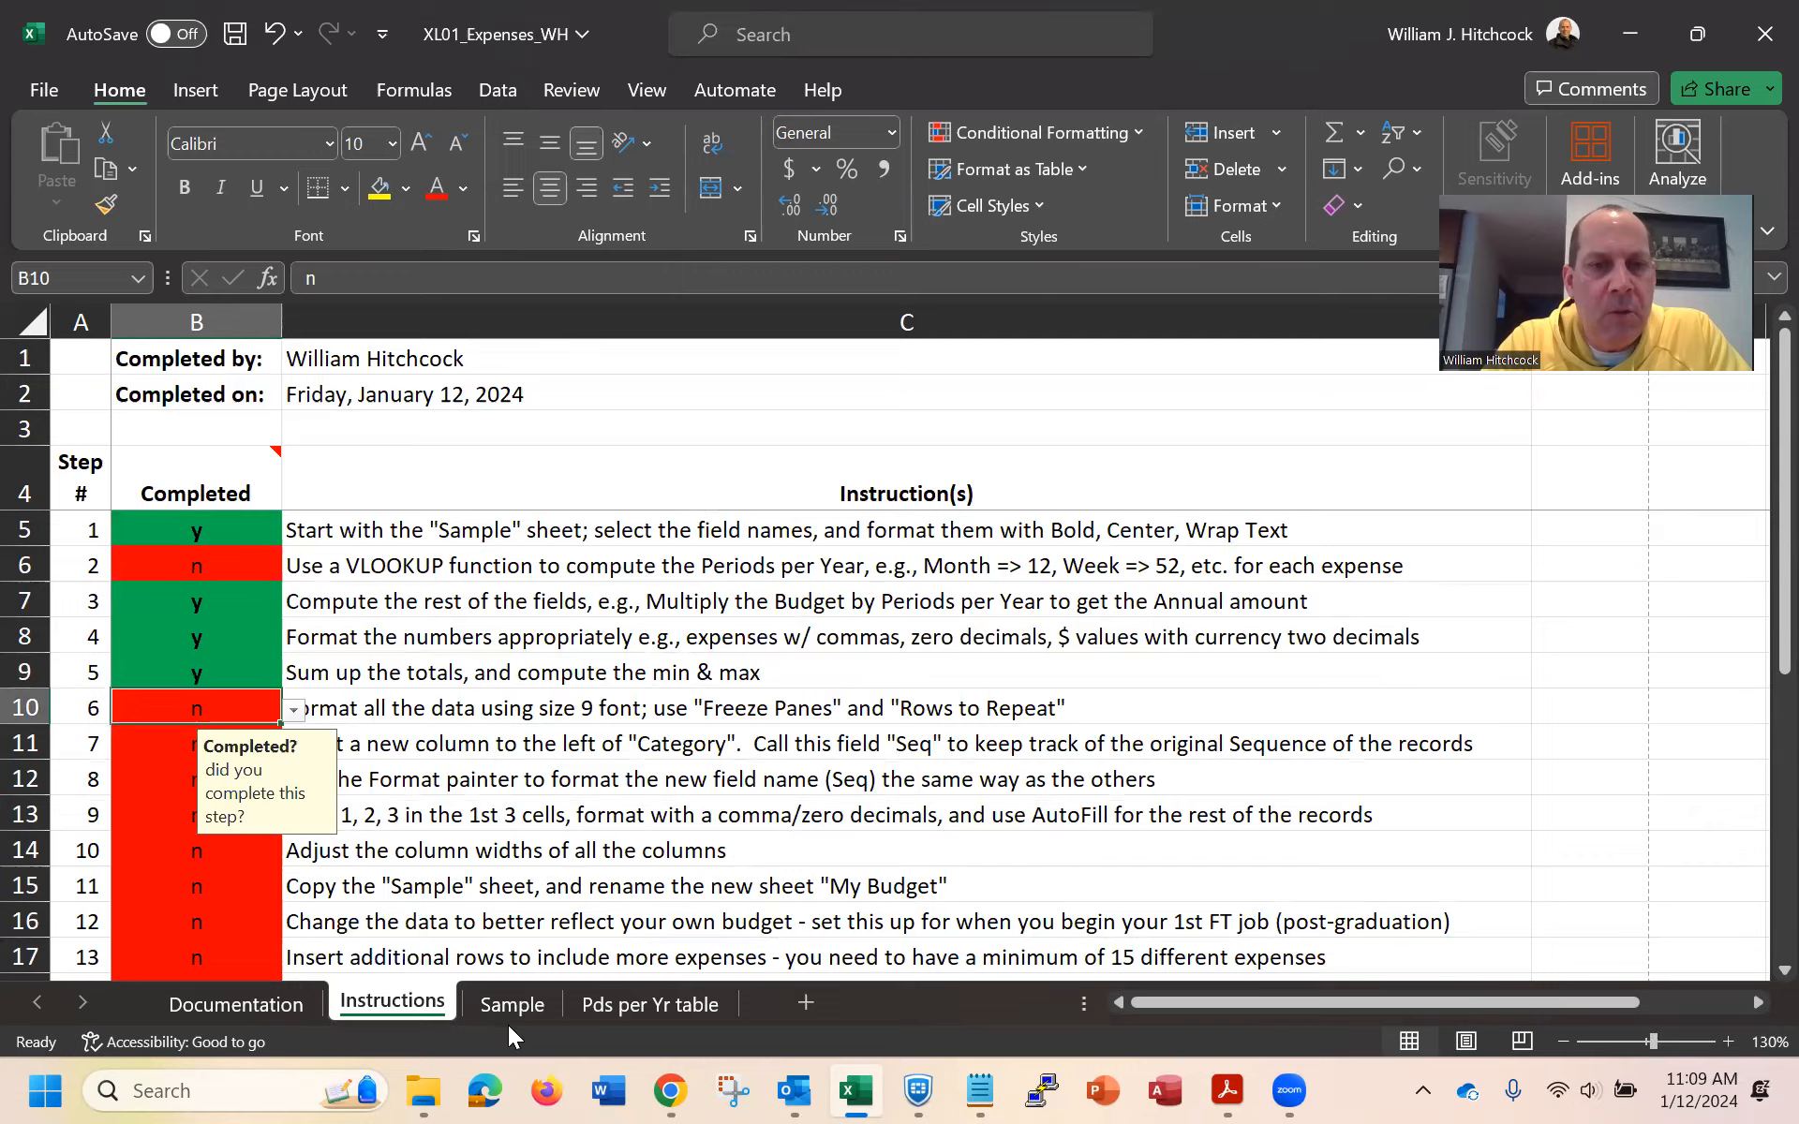
Set the font size of range A1:P27 on the Sample sheet to 9 and return to the first data cell
click(505, 999)
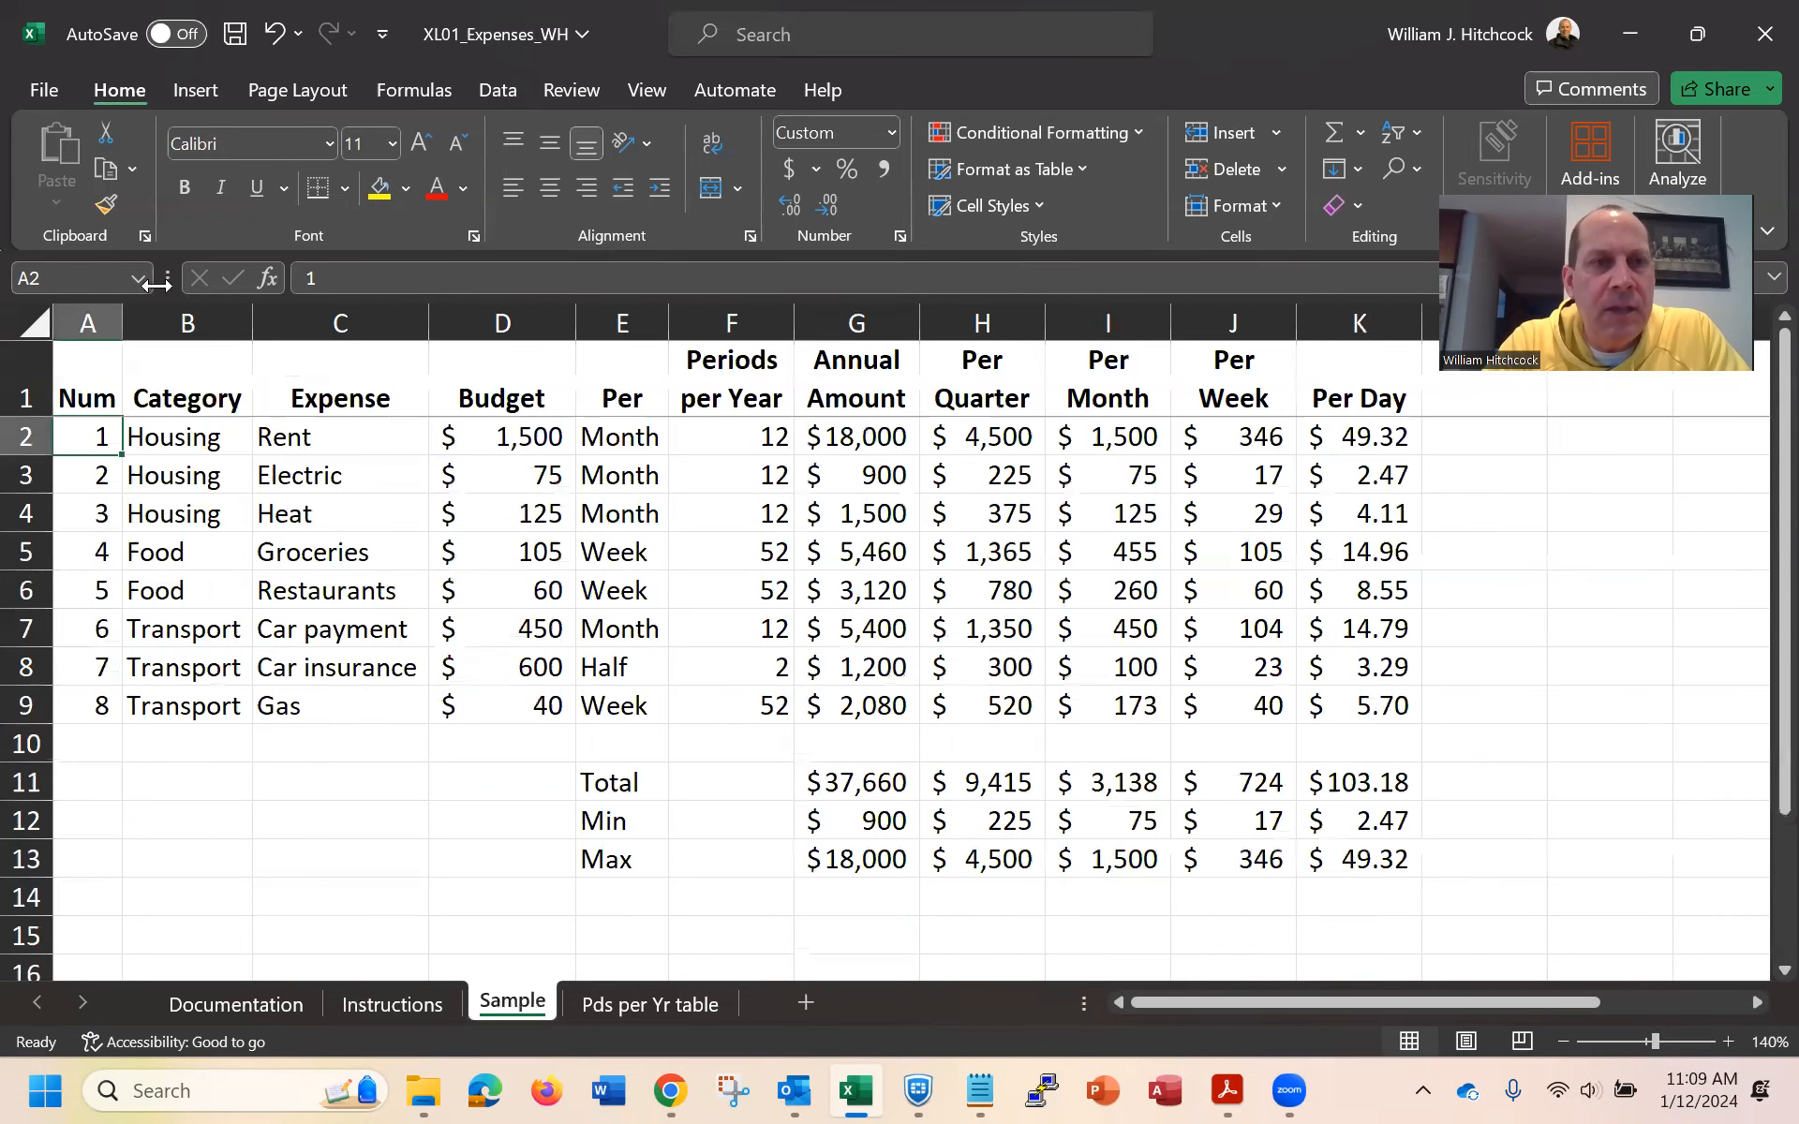
click(98, 367)
key(shift+Right)
key(shift+Right)
key(shift+Right)
key(shift+Right)
key(shift+Right)
key(shift+Right)
key(shift+Right)
key(shift+Right)
key(shift+Right)
key(shift+Right)
key(shift+Right)
key(shift+Right)
key(shift+Right)
key(shift+Right)
key(shift+Right)
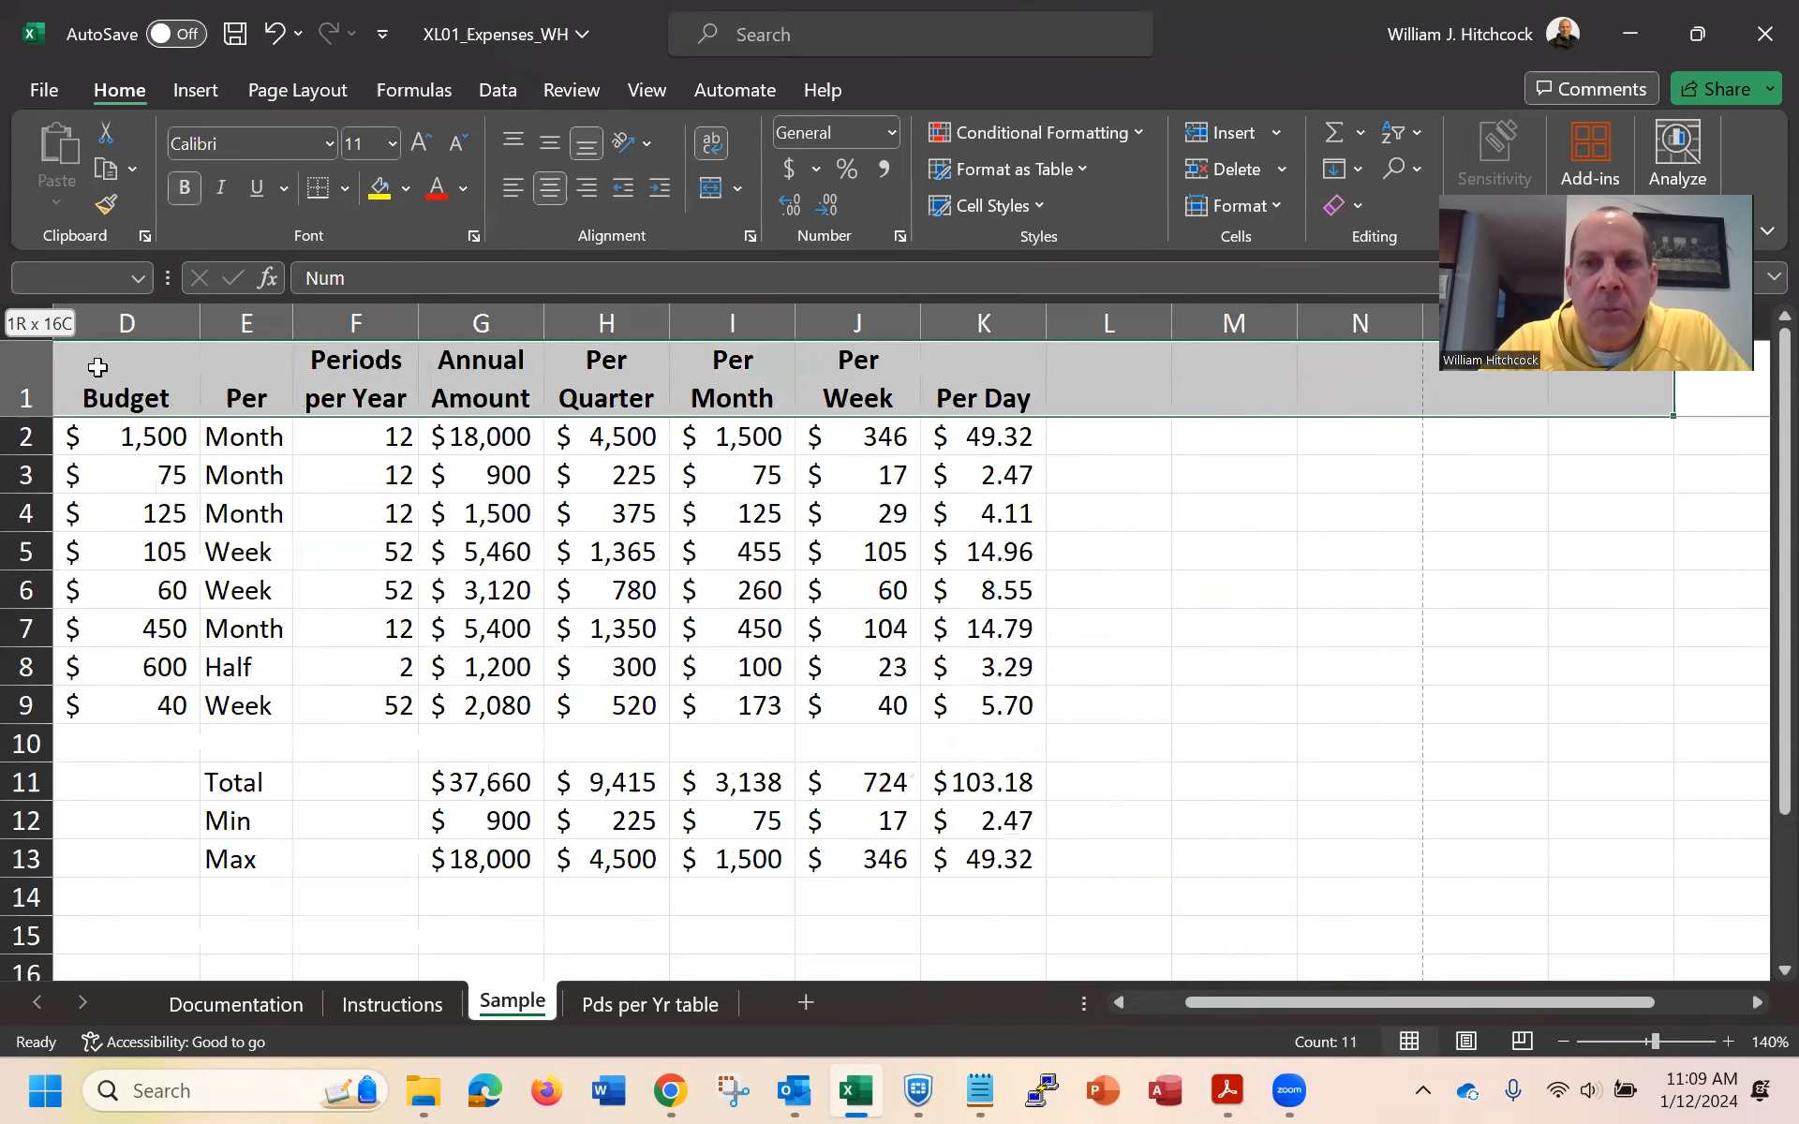
key(shift+Down)
key(shift+Down)
key(shift+Down)
key(shift+Down)
key(shift+Down)
key(shift+Down)
key(shift+Down)
key(shift+Down)
key(shift+Down)
key(shift+Down)
key(shift+Down)
key(shift+Down)
key(shift+Down)
key(shift+Down)
key(shift+Down)
key(shift+Down)
key(shift+Down)
key(shift+Down)
key(shift+Down)
key(shift+Down)
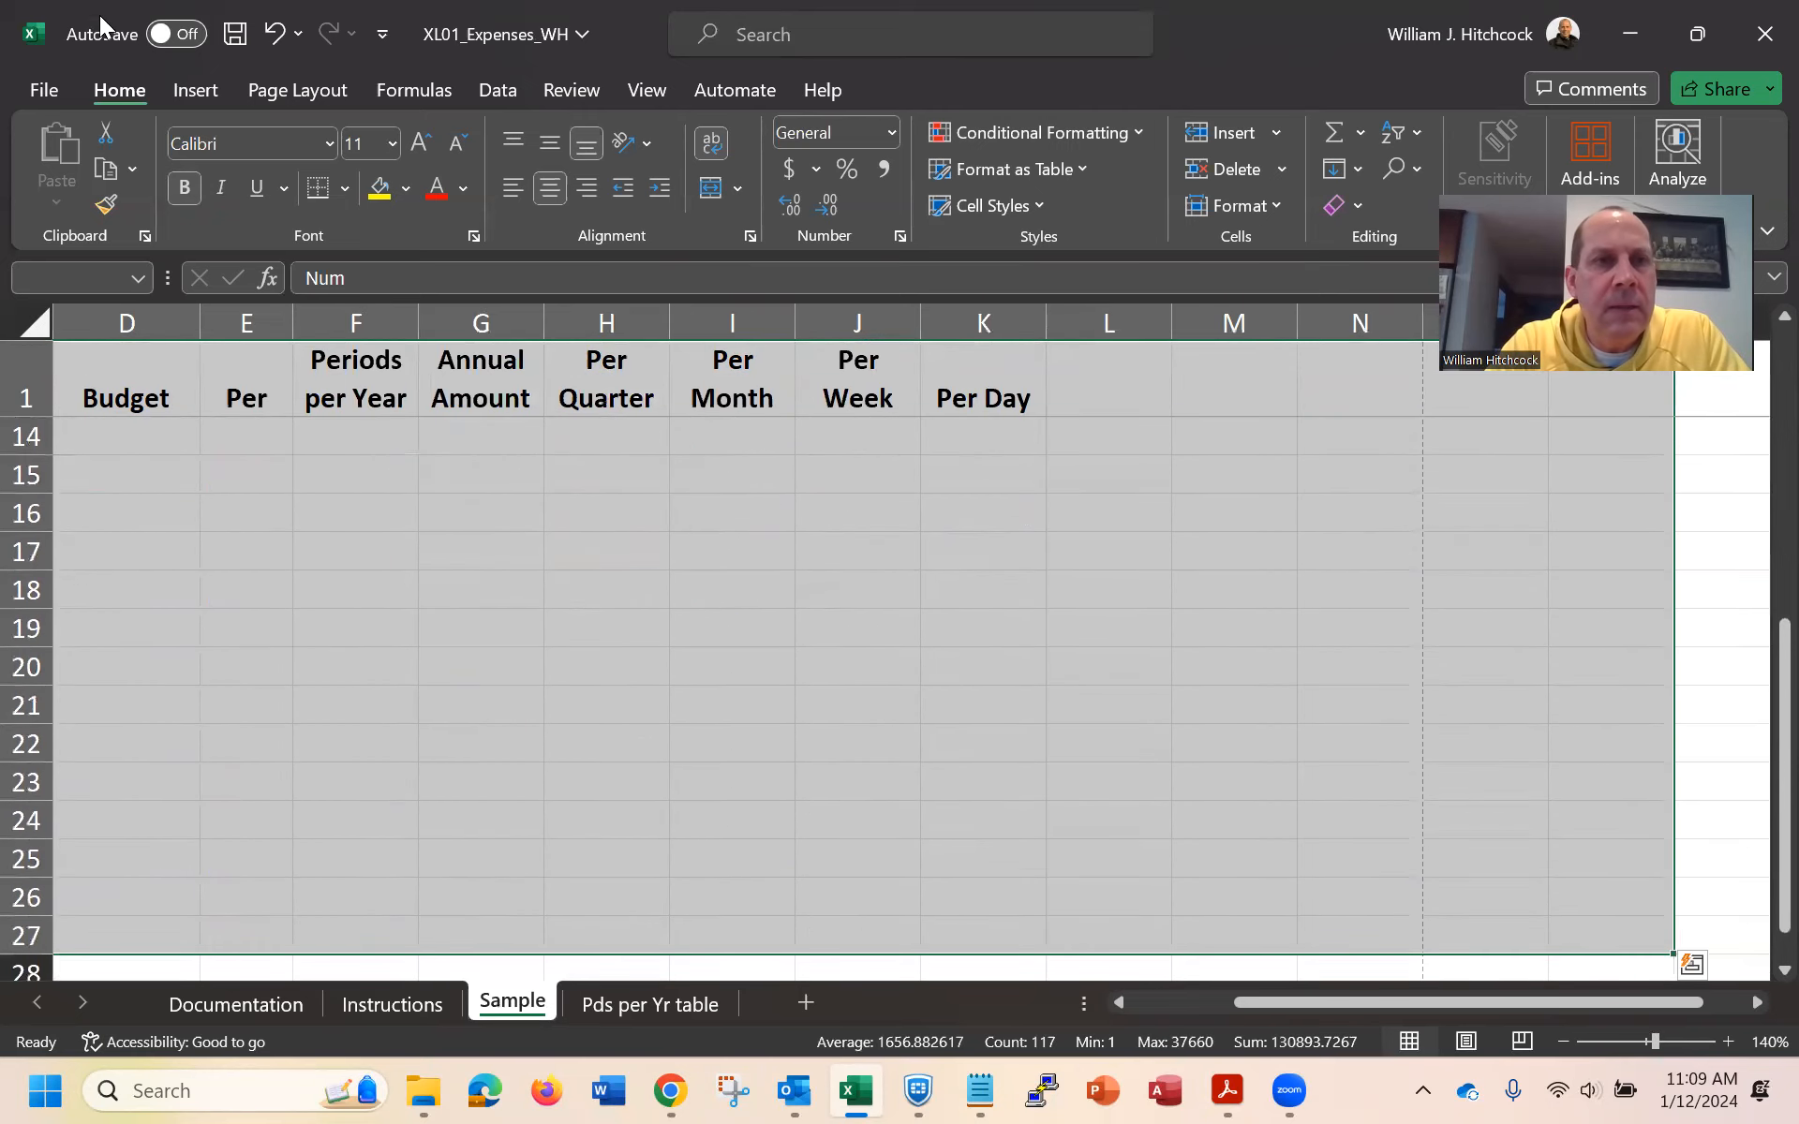
click(393, 143)
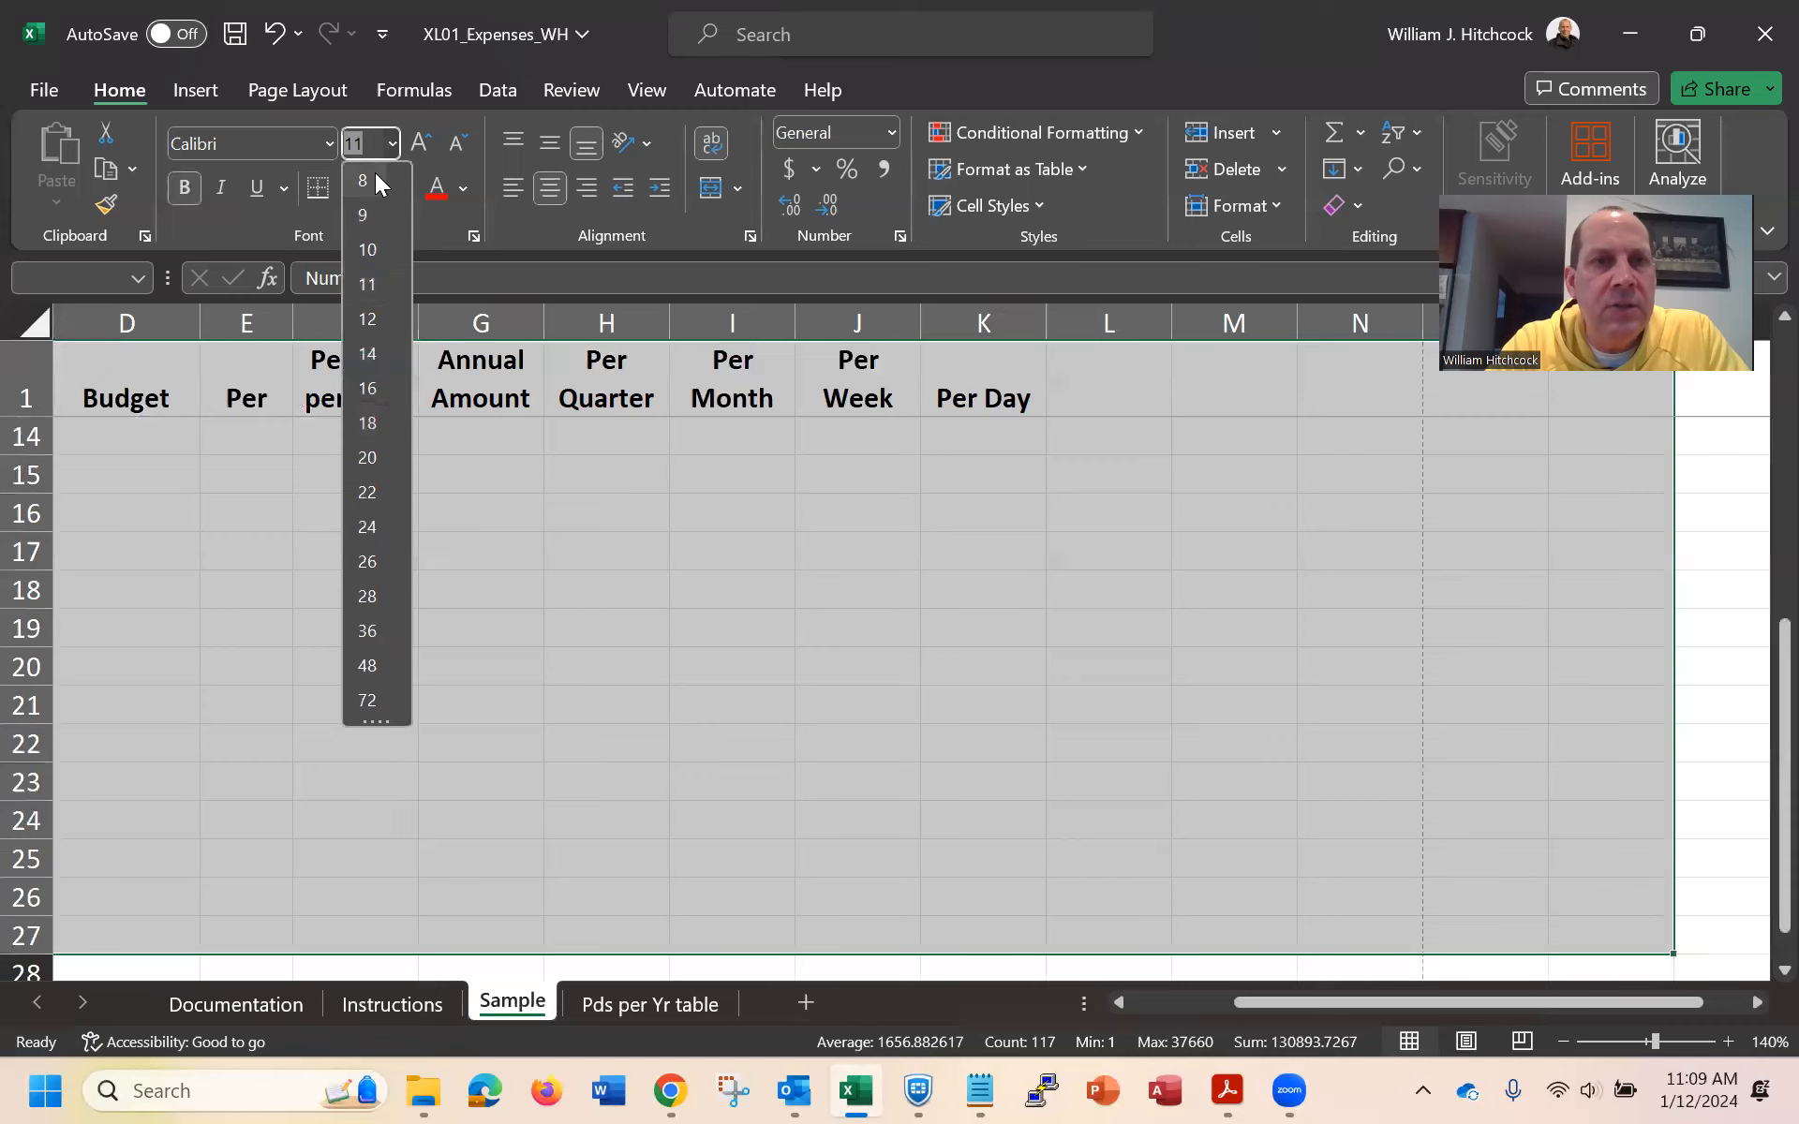
click(373, 214)
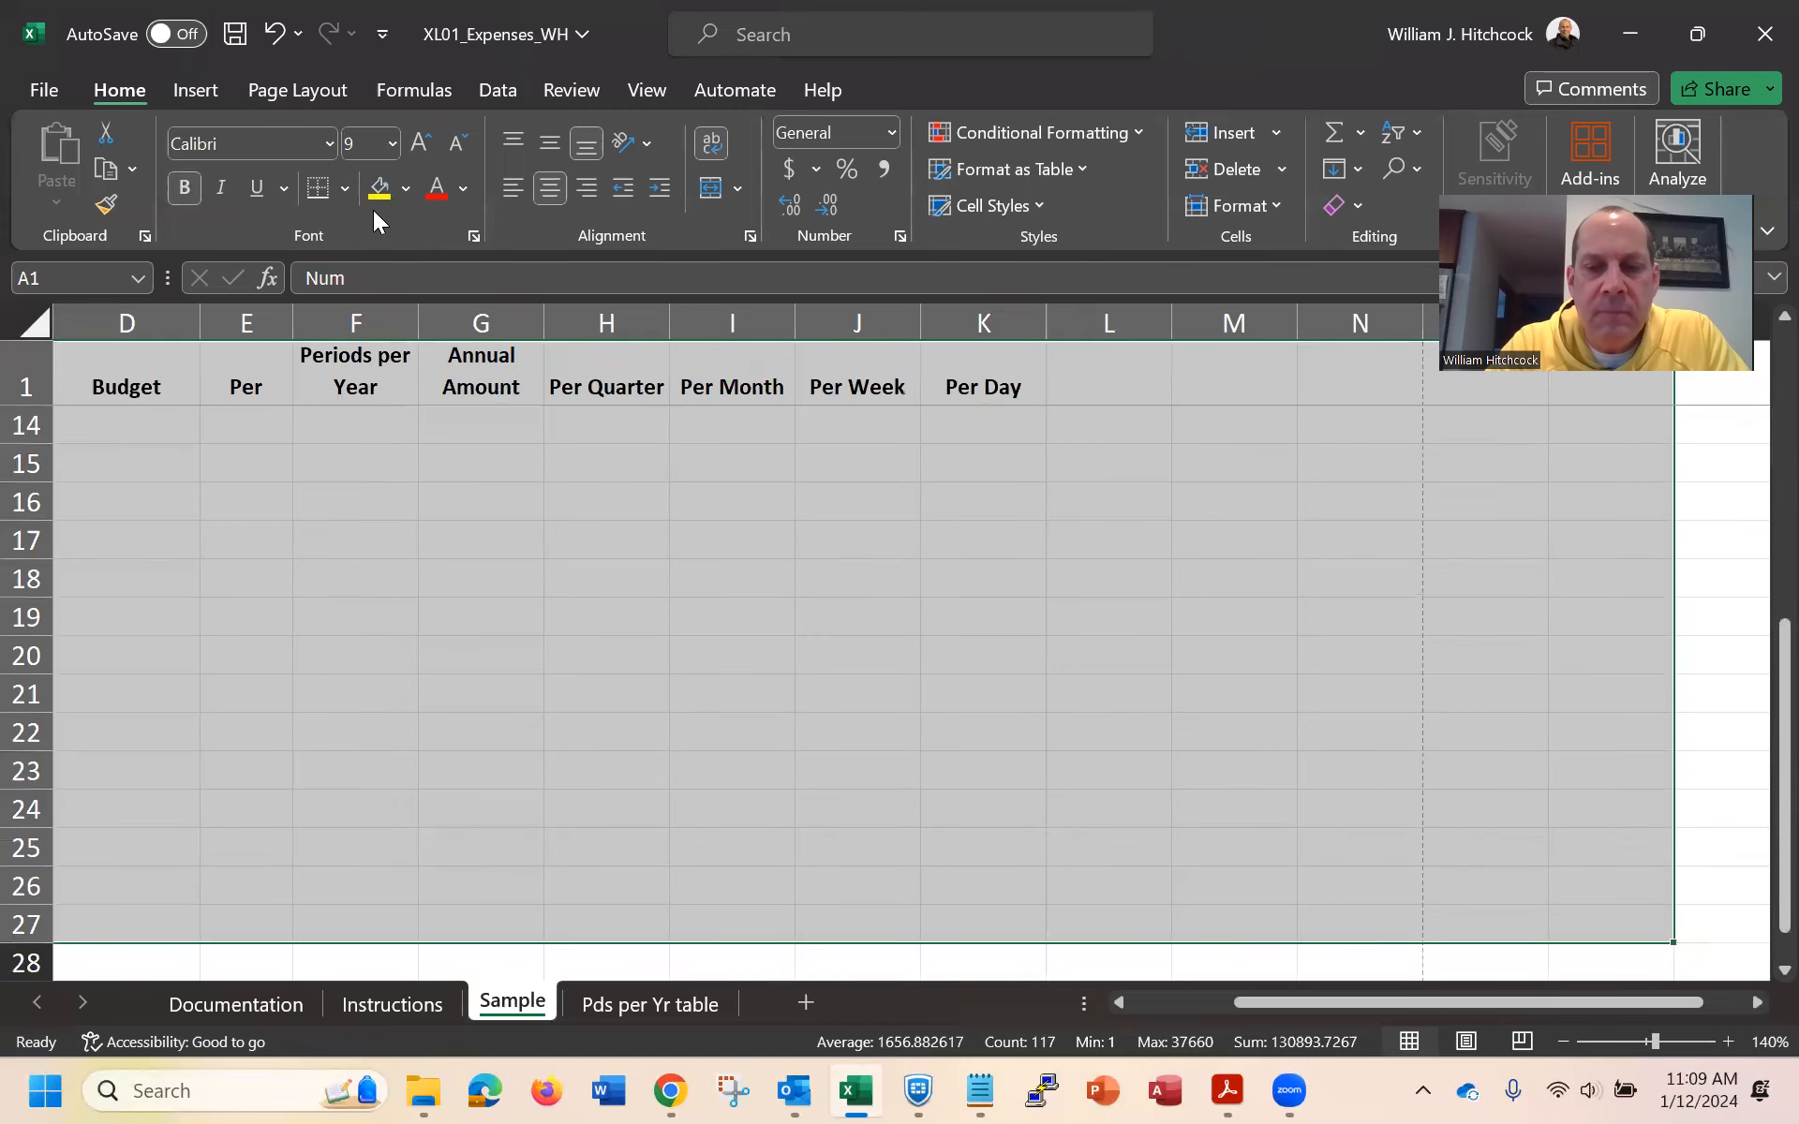
key(ctrl+Home)
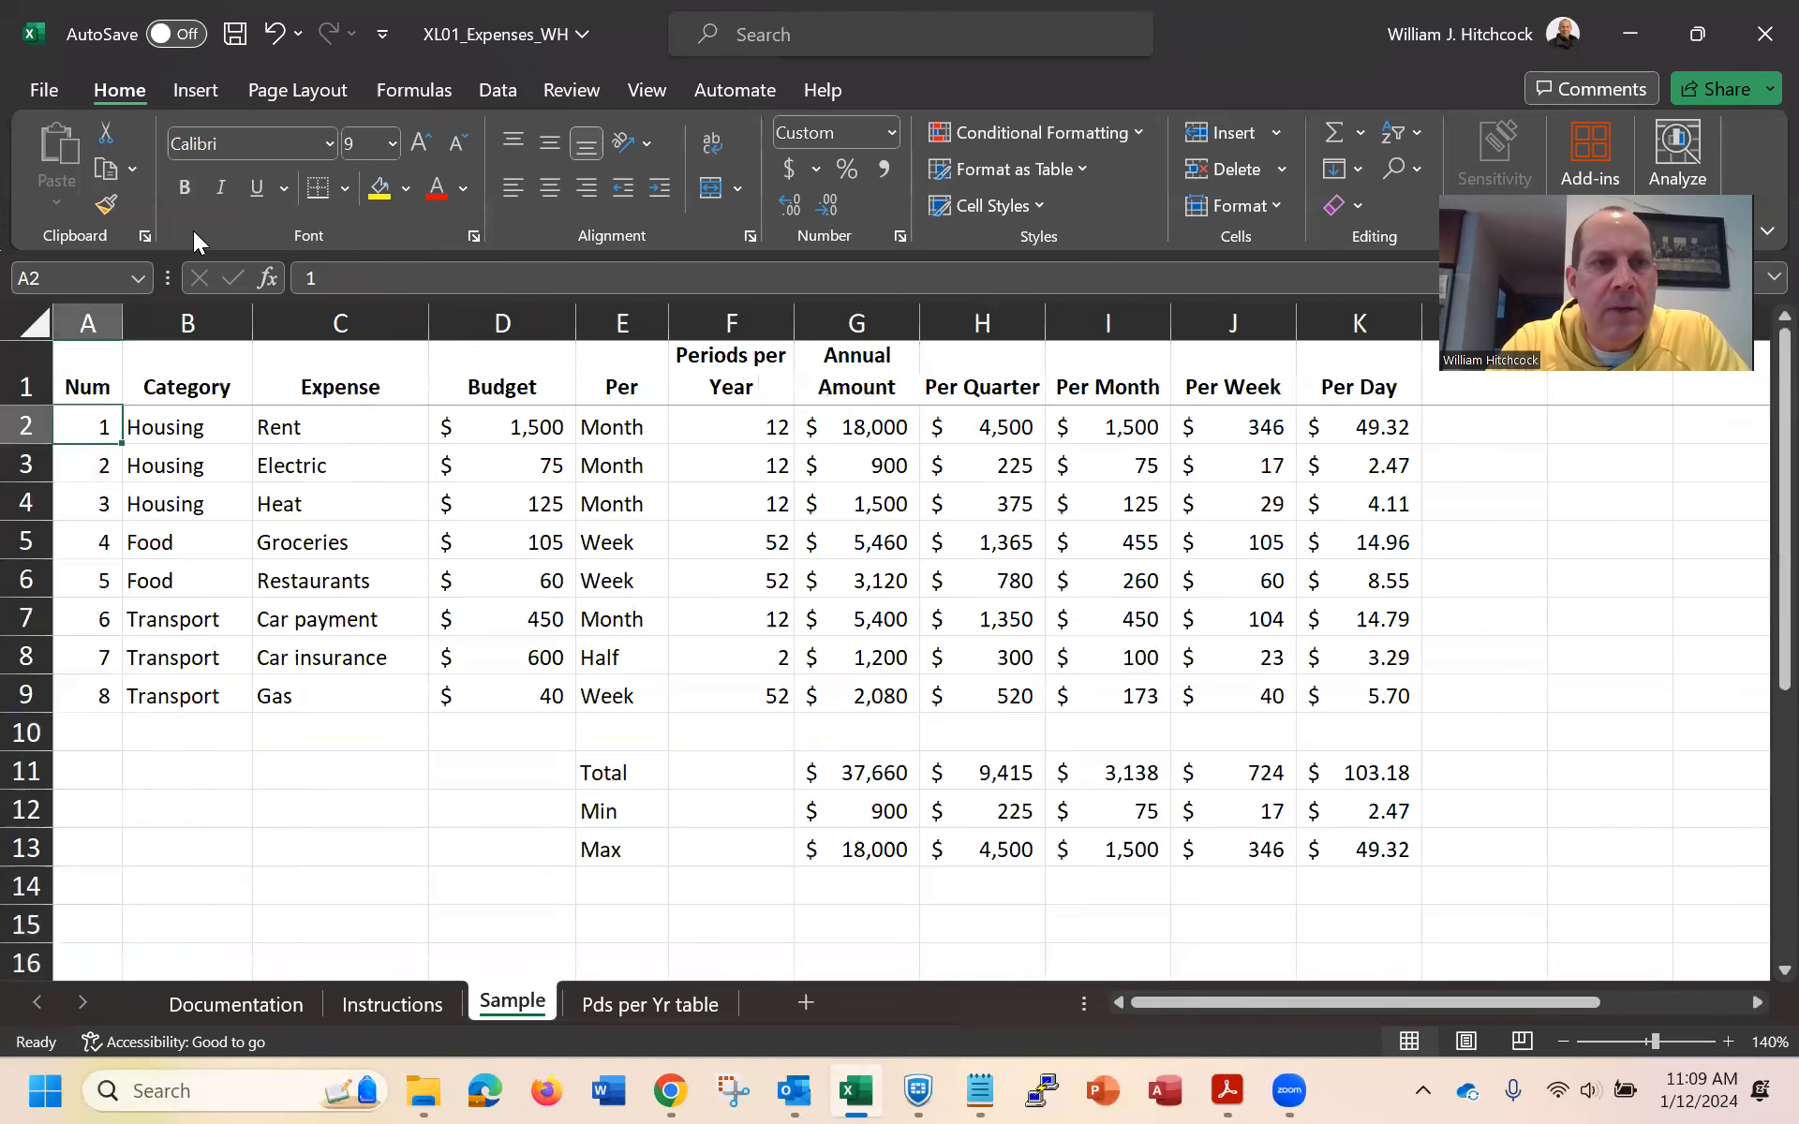
Autofit the widths of columns A through K on the Sample sheet to their contents
drag(94, 320, 1405, 323)
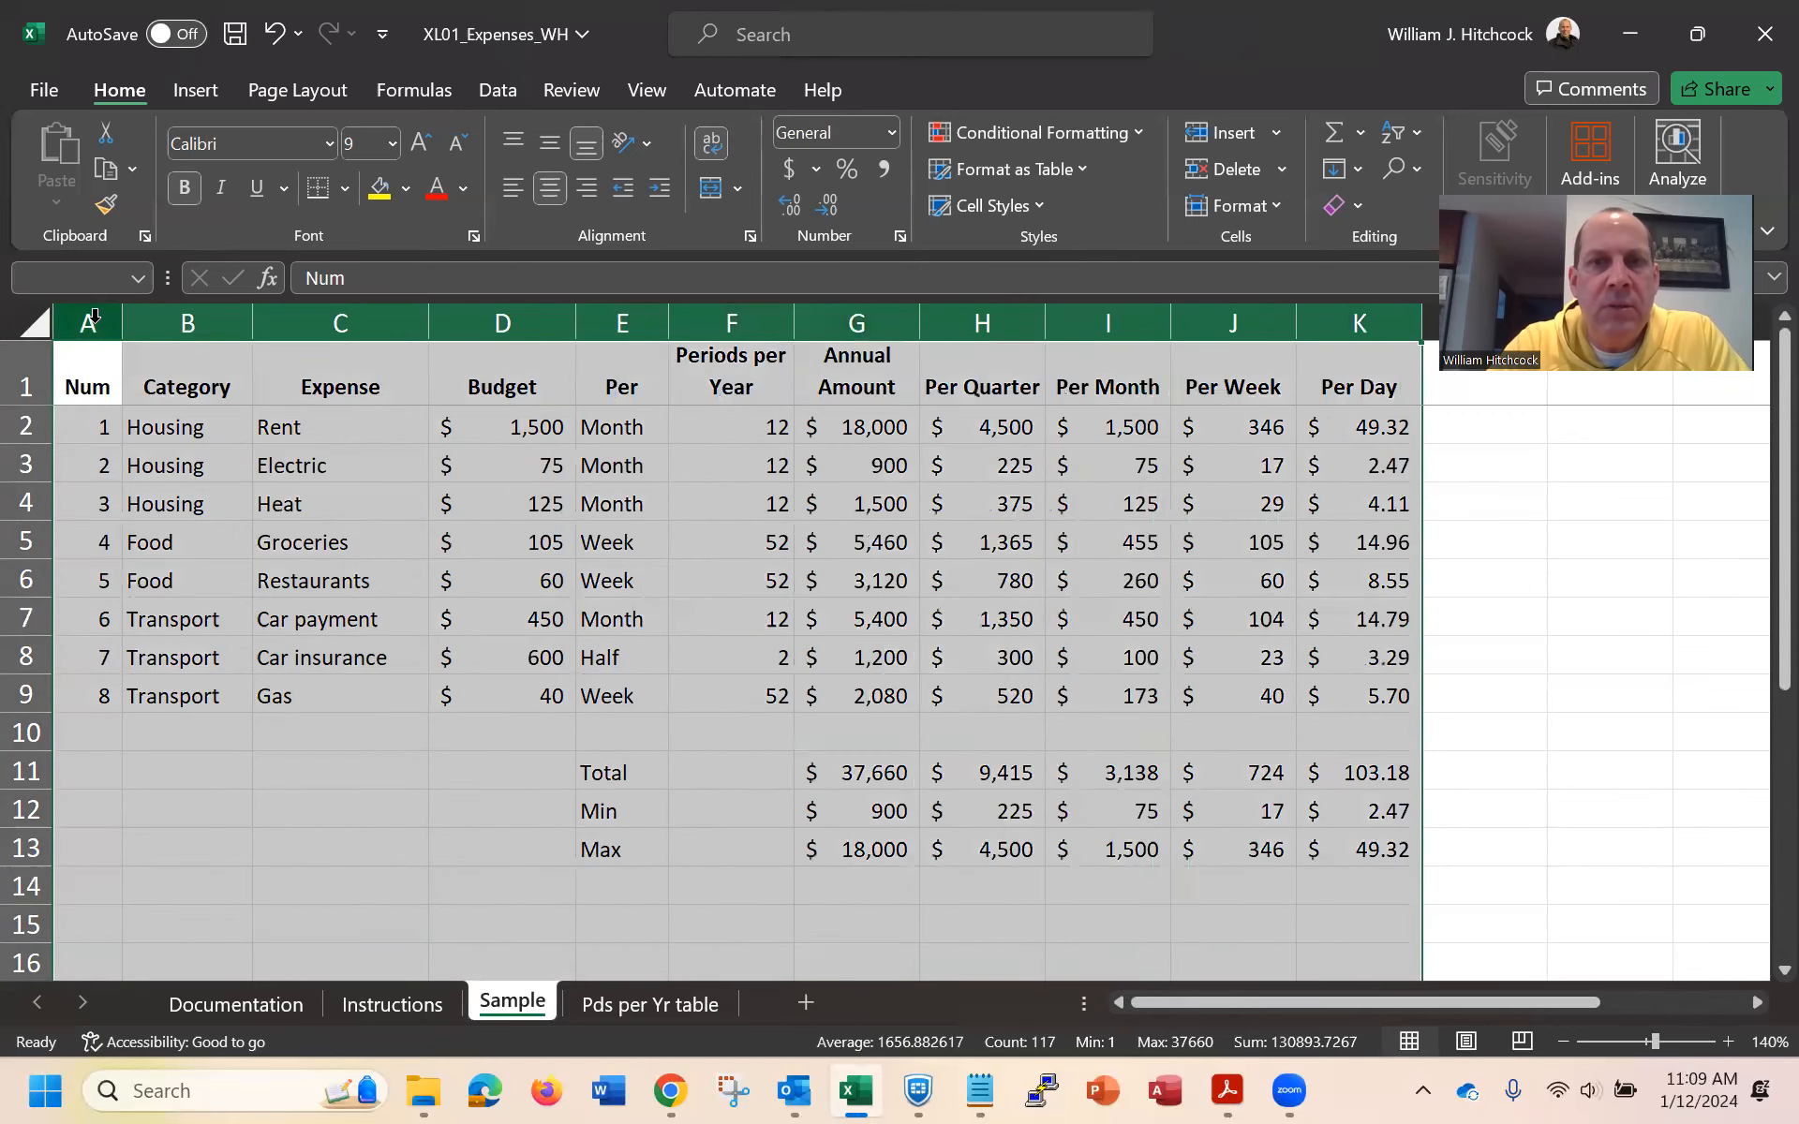
double_click(121, 324)
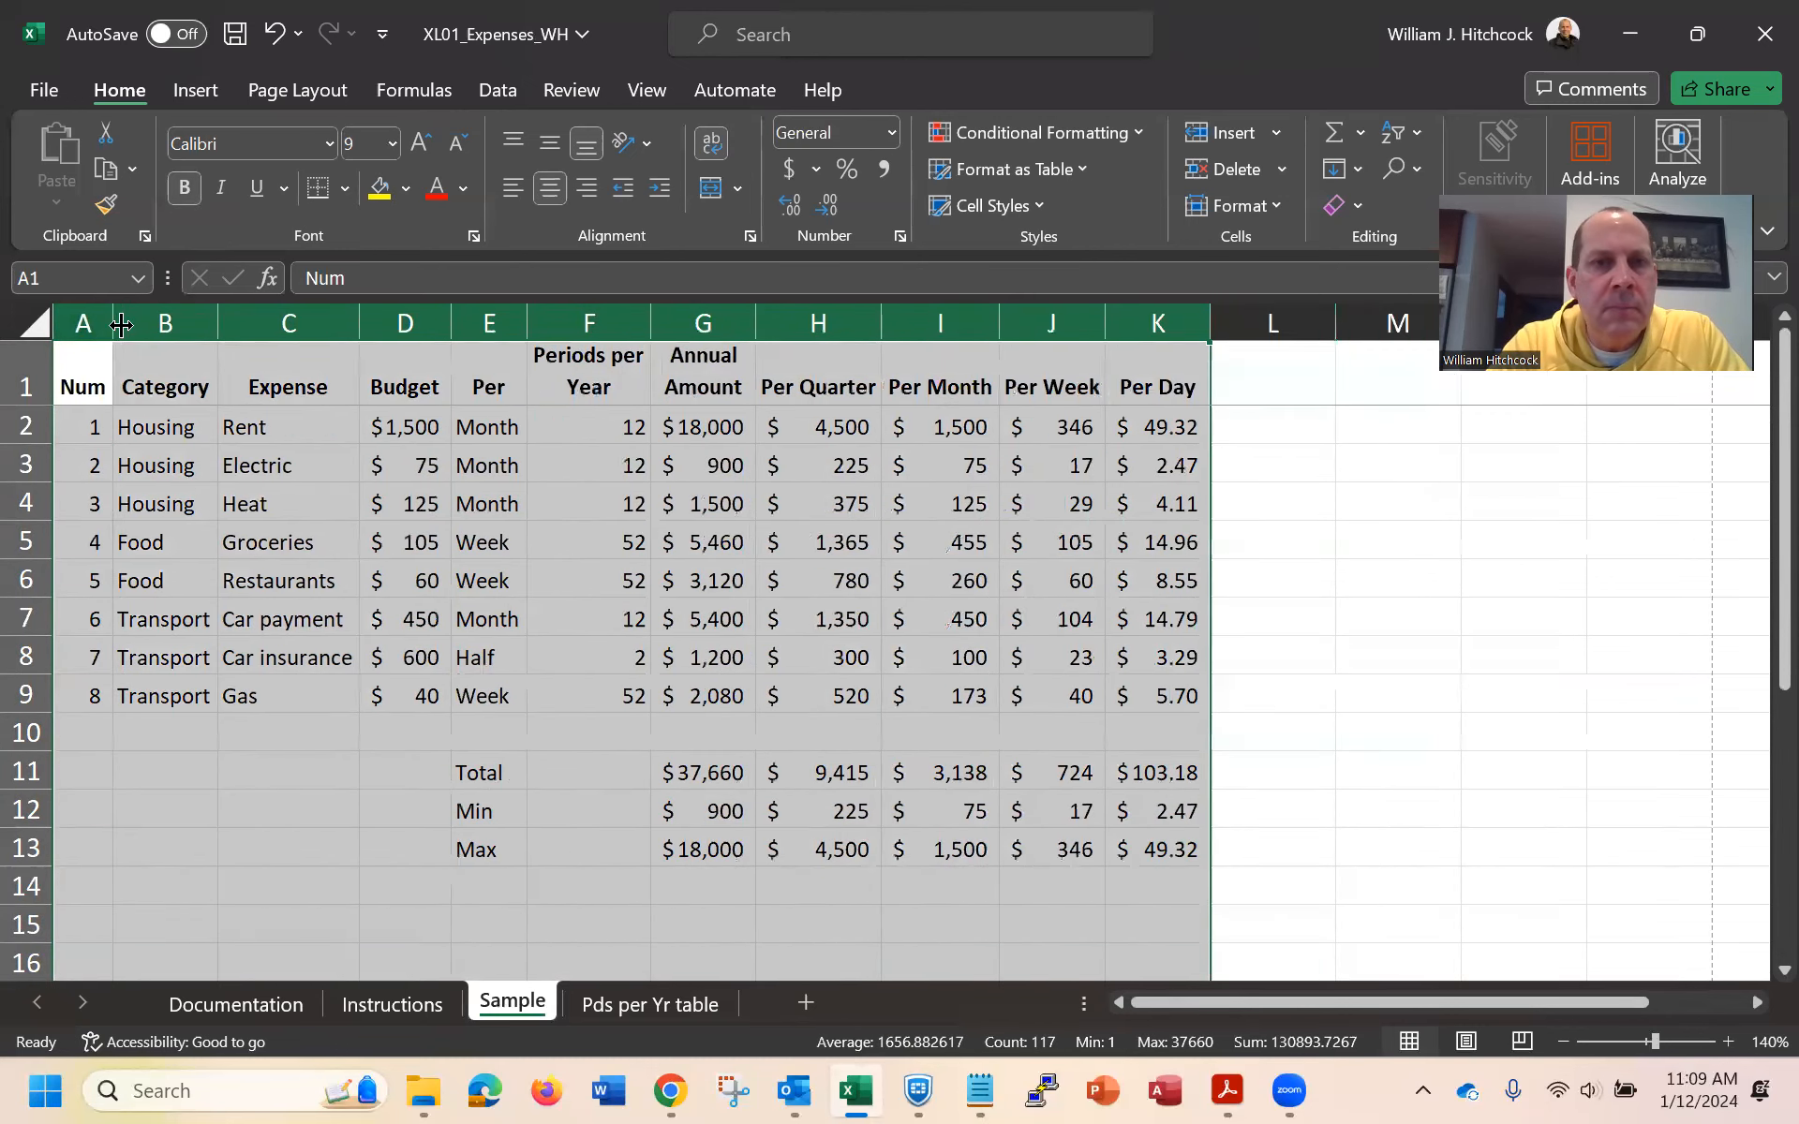
click(181, 428)
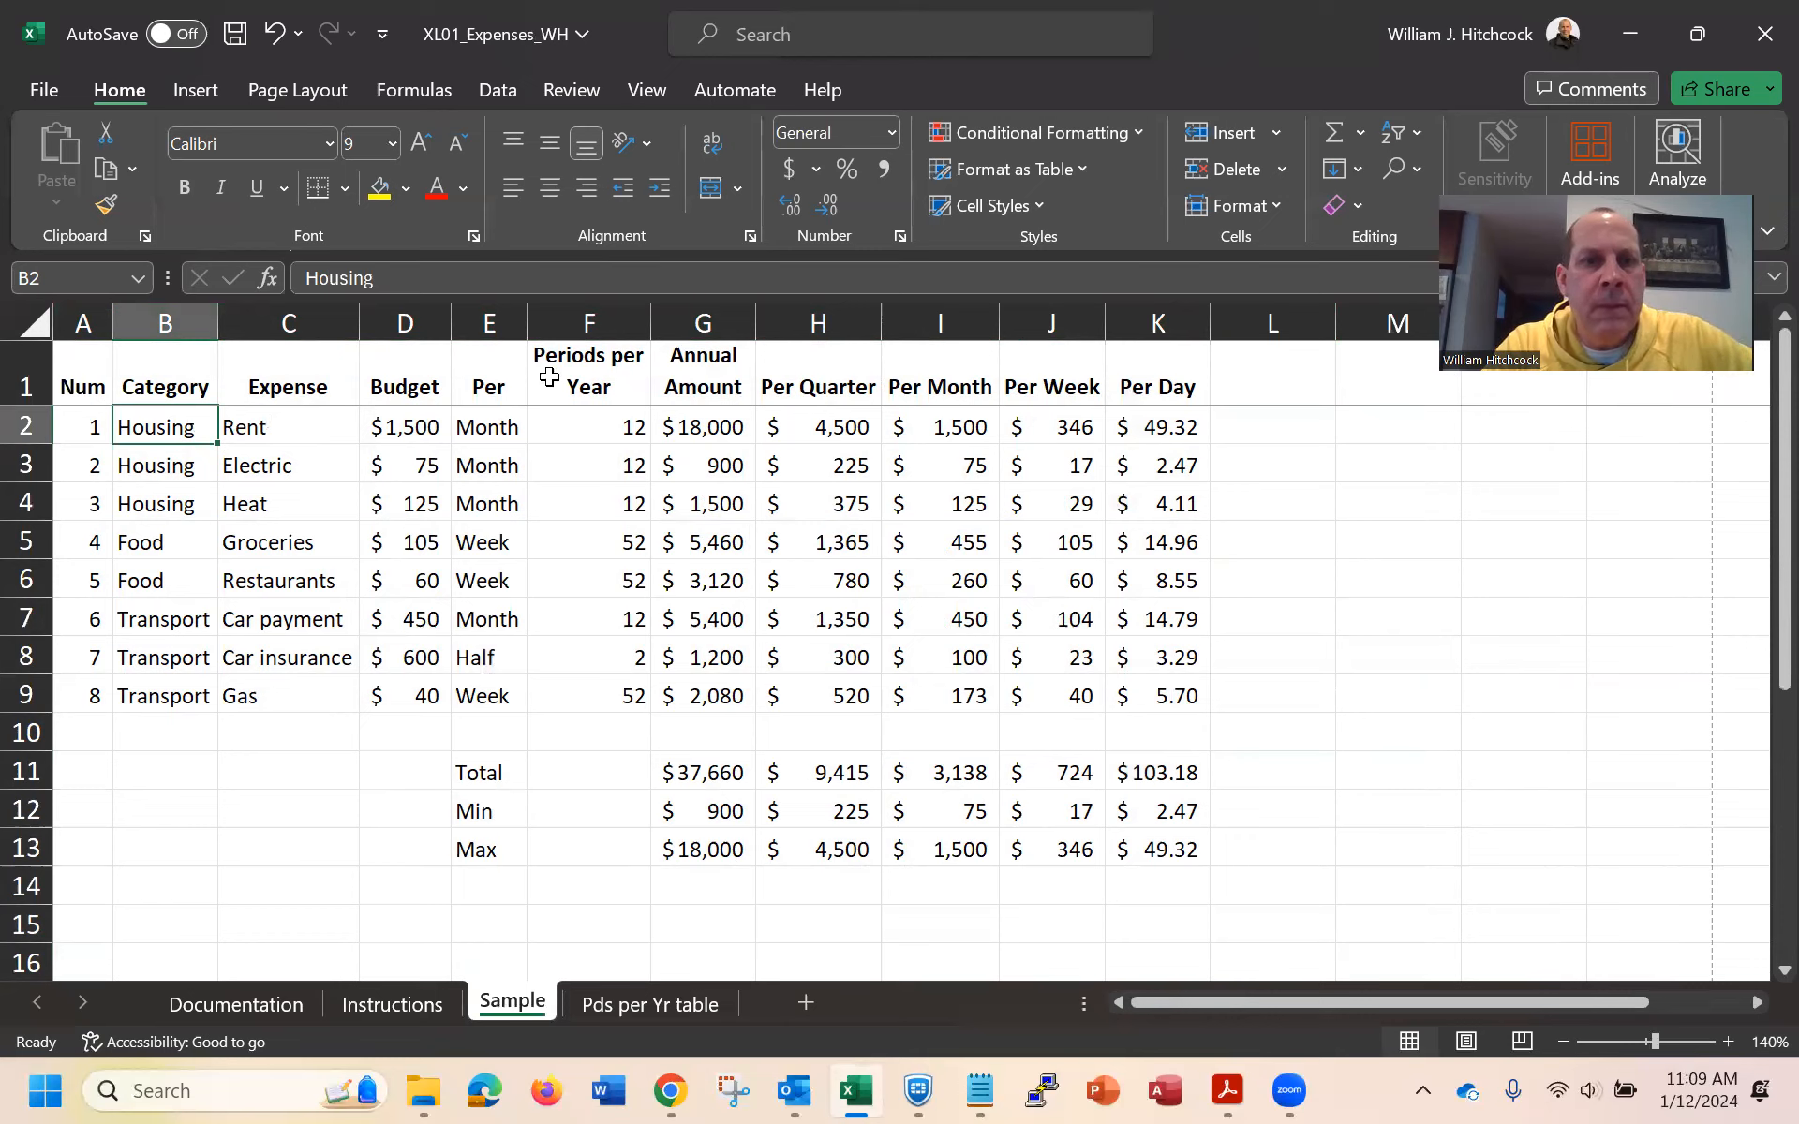
Widen columns G through K, Annual Amount to Per Day, to one equal, slightly roomier width
click(843, 323)
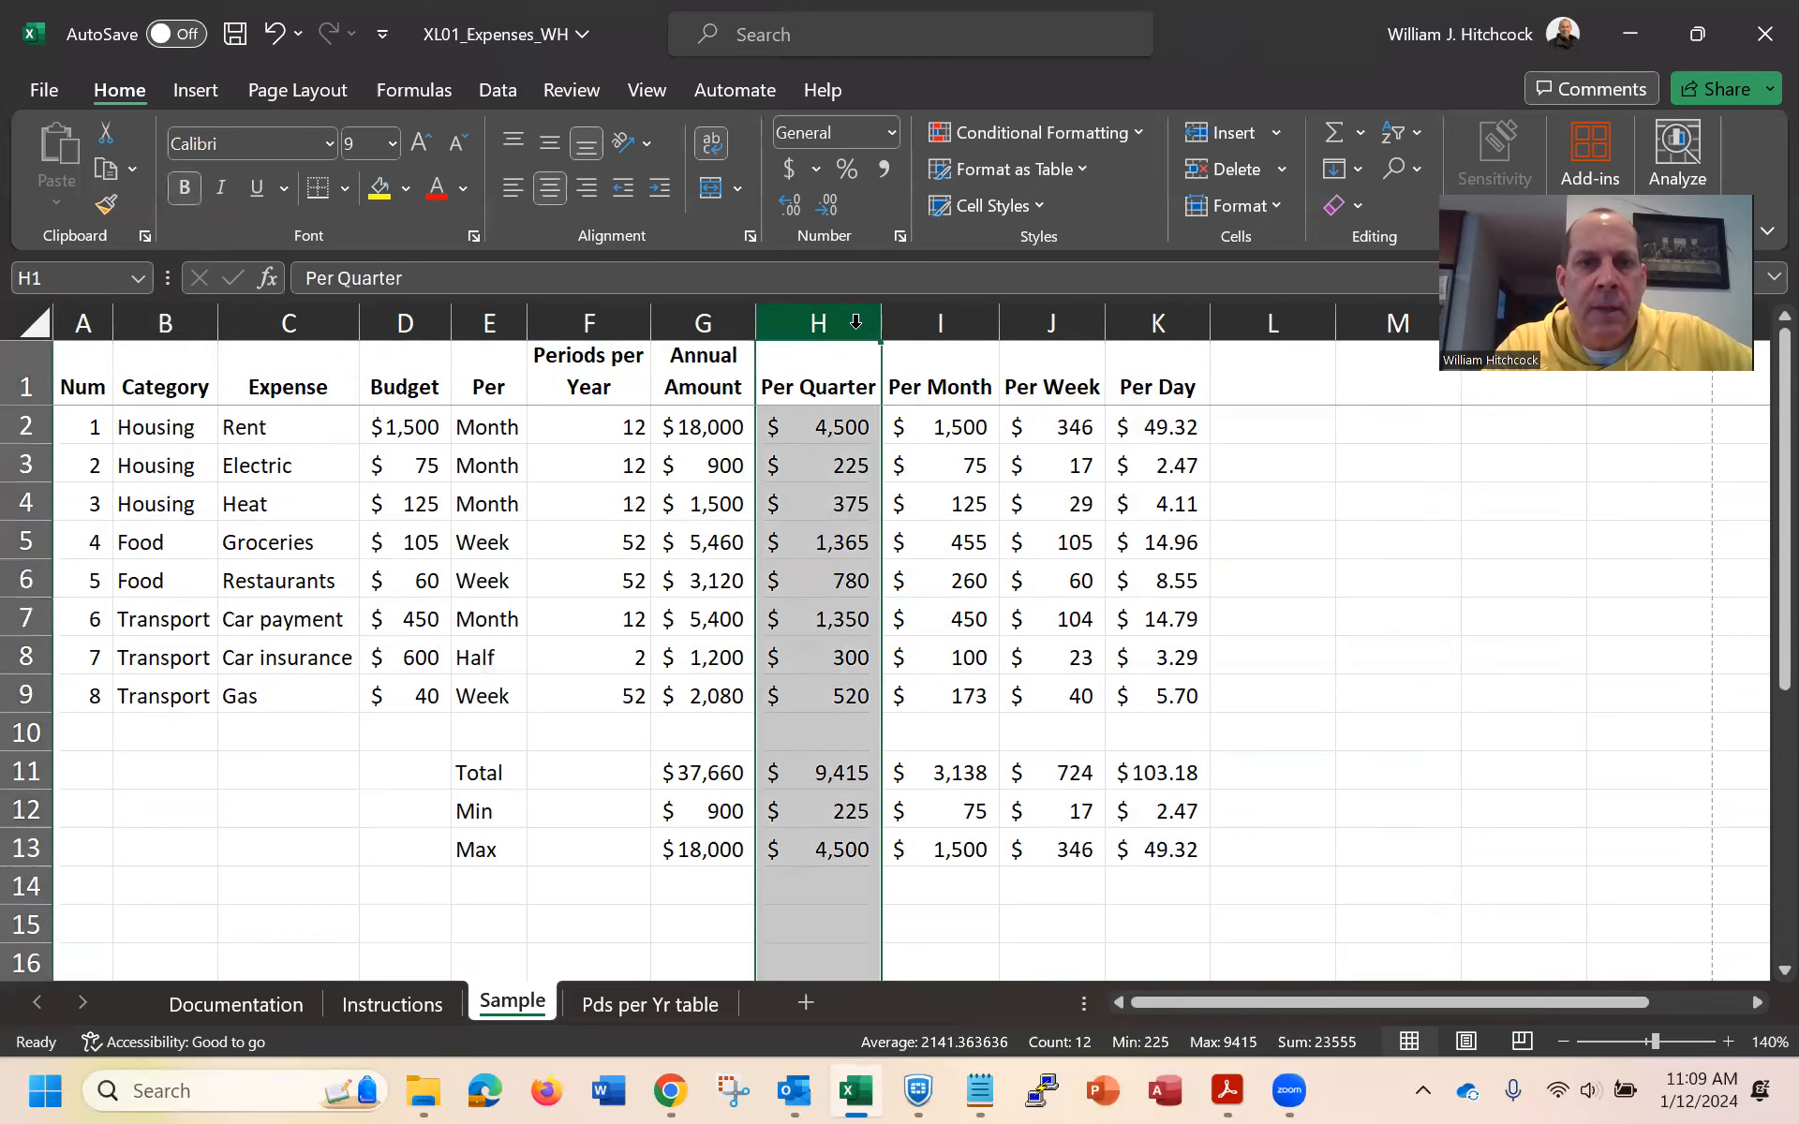
drag(707, 323, 1162, 326)
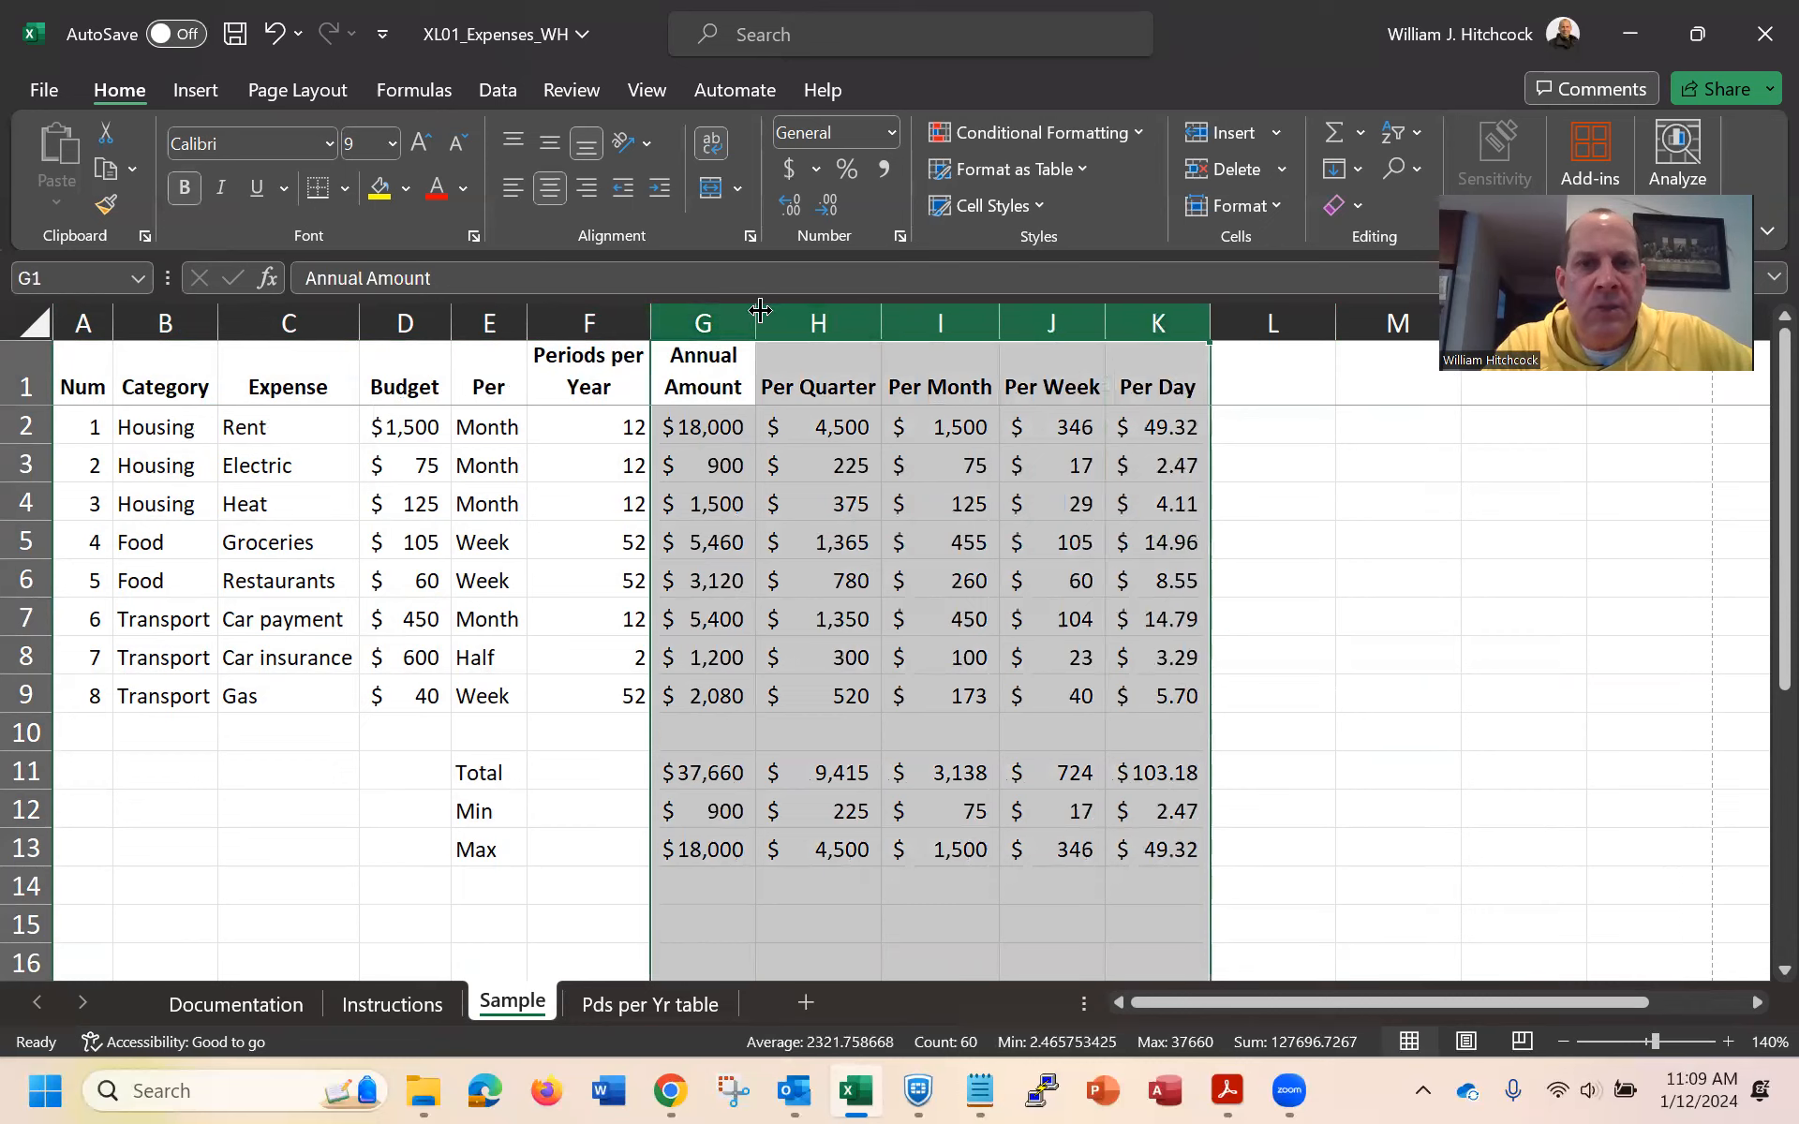
drag(752, 319, 787, 328)
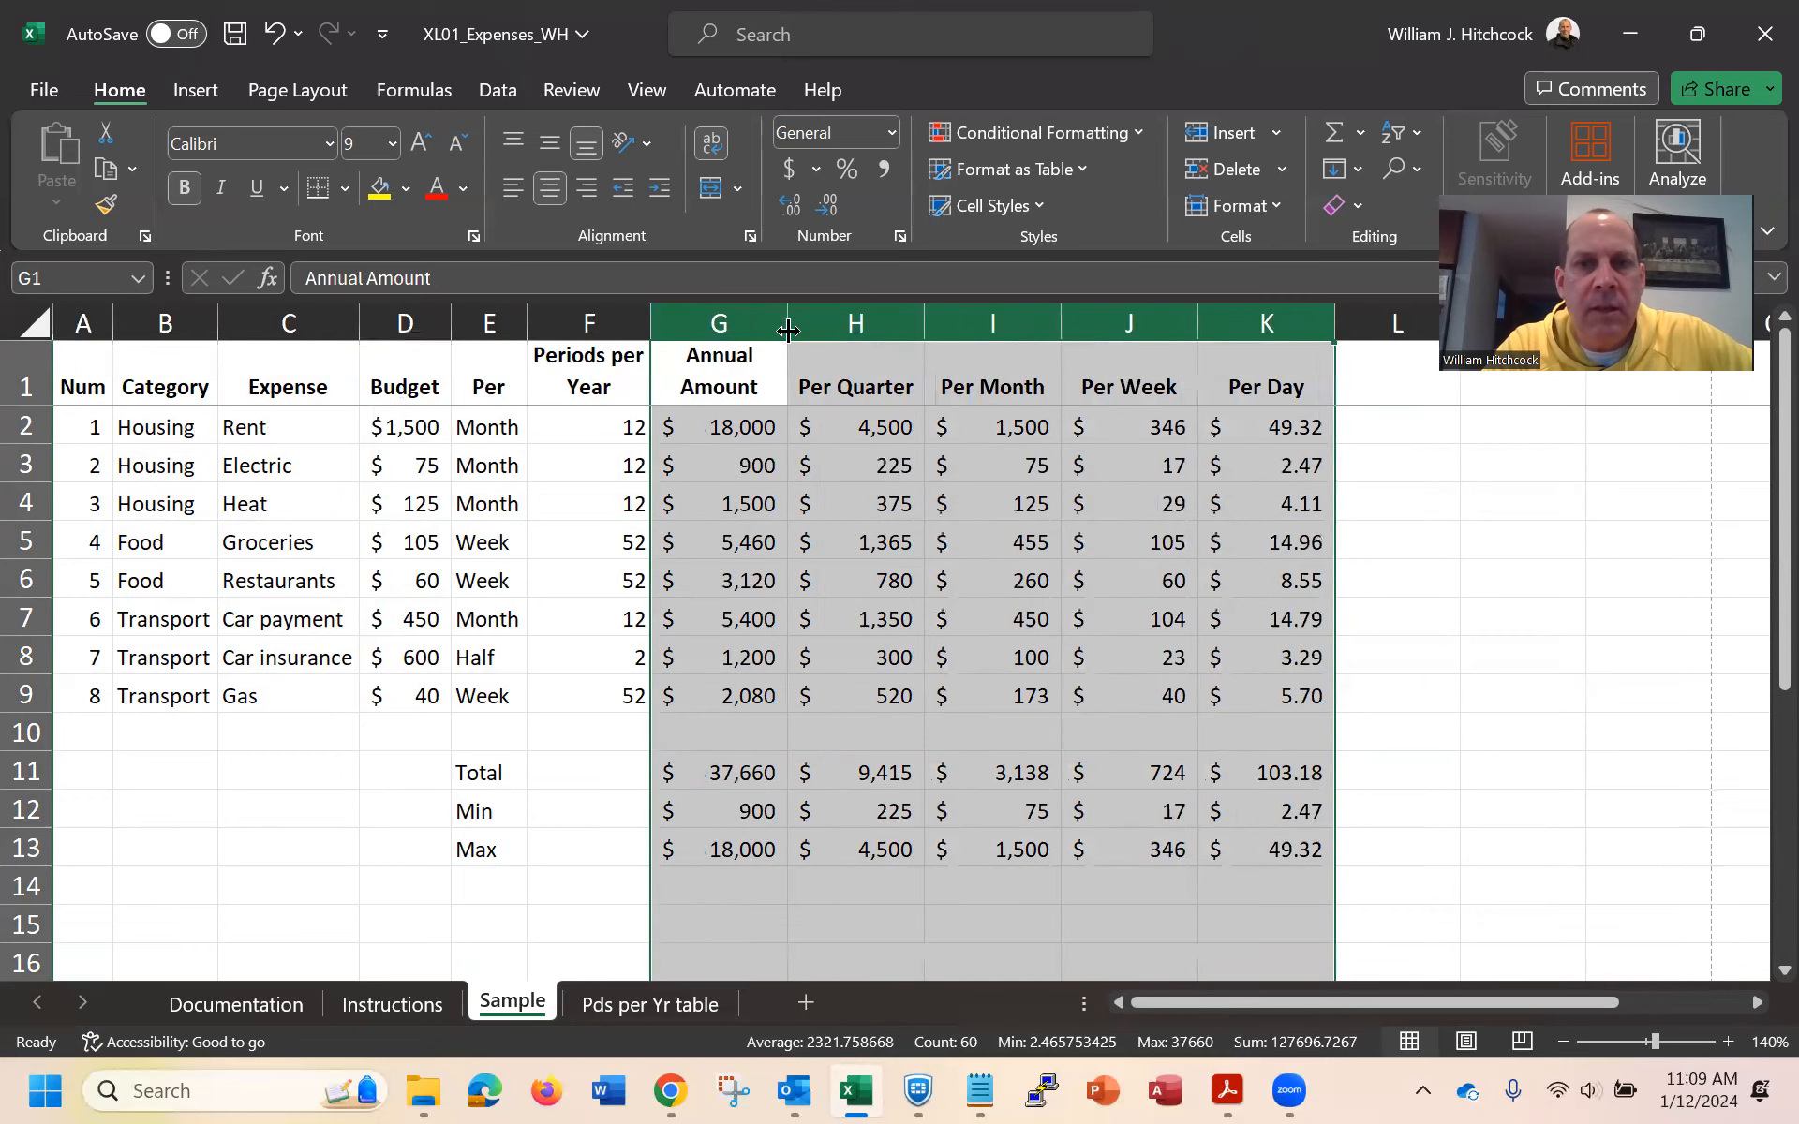
key(ctrl+Home)
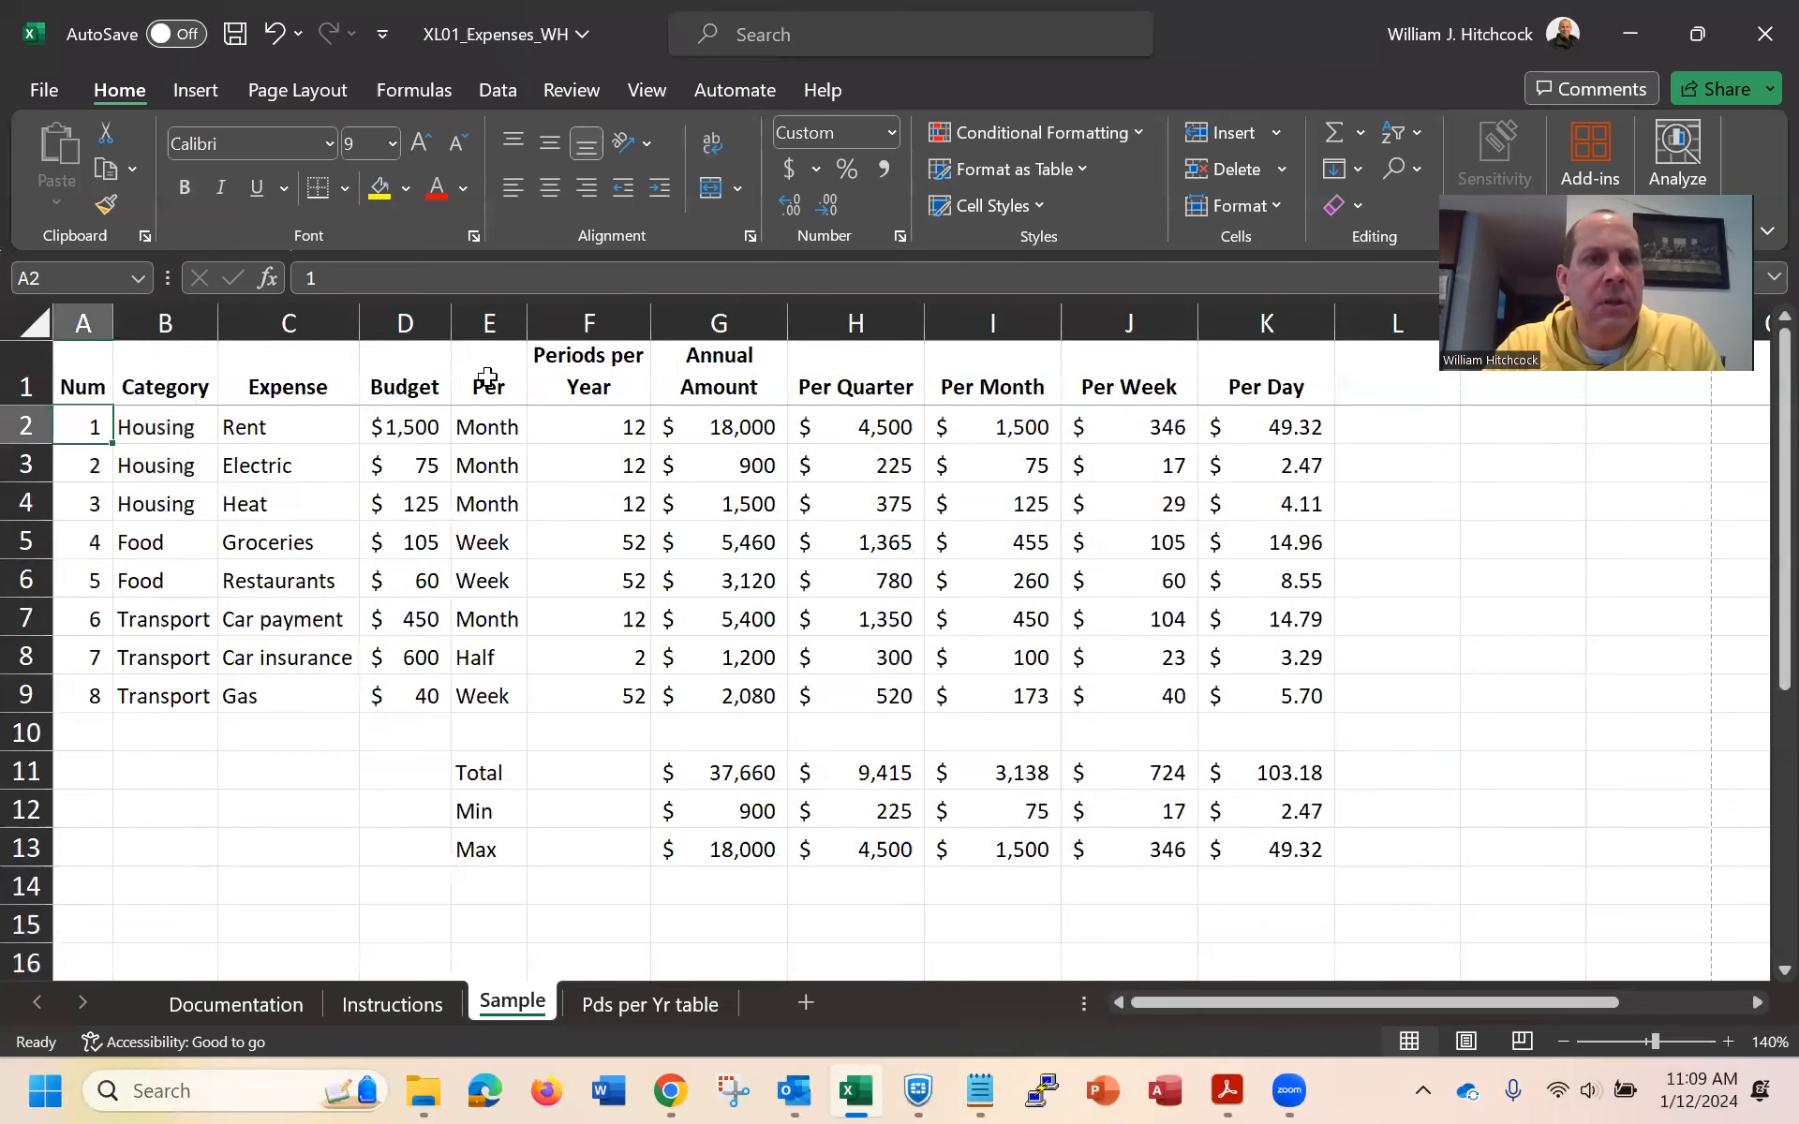
Switch the Sample sheet's page orientation to Portrait and back to Landscape to compare where the page break falls
click(298, 90)
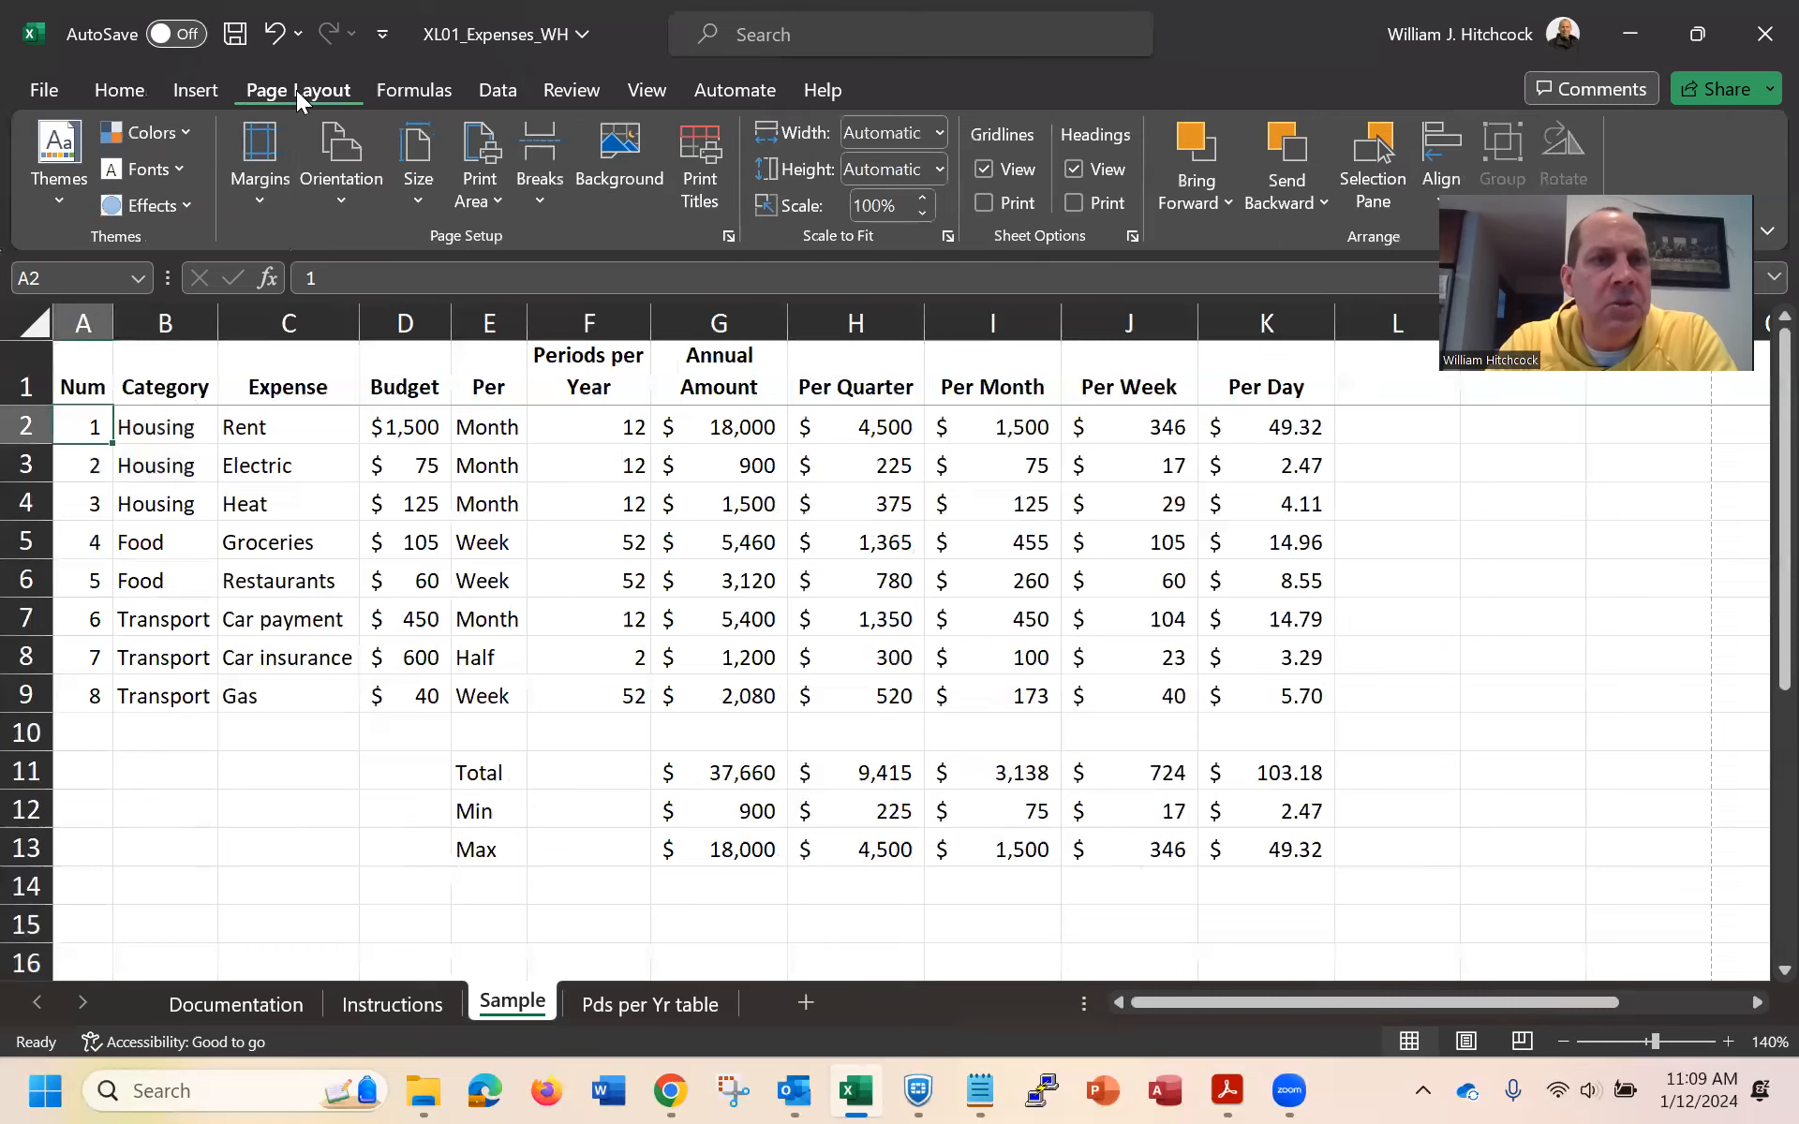
click(326, 149)
click(351, 270)
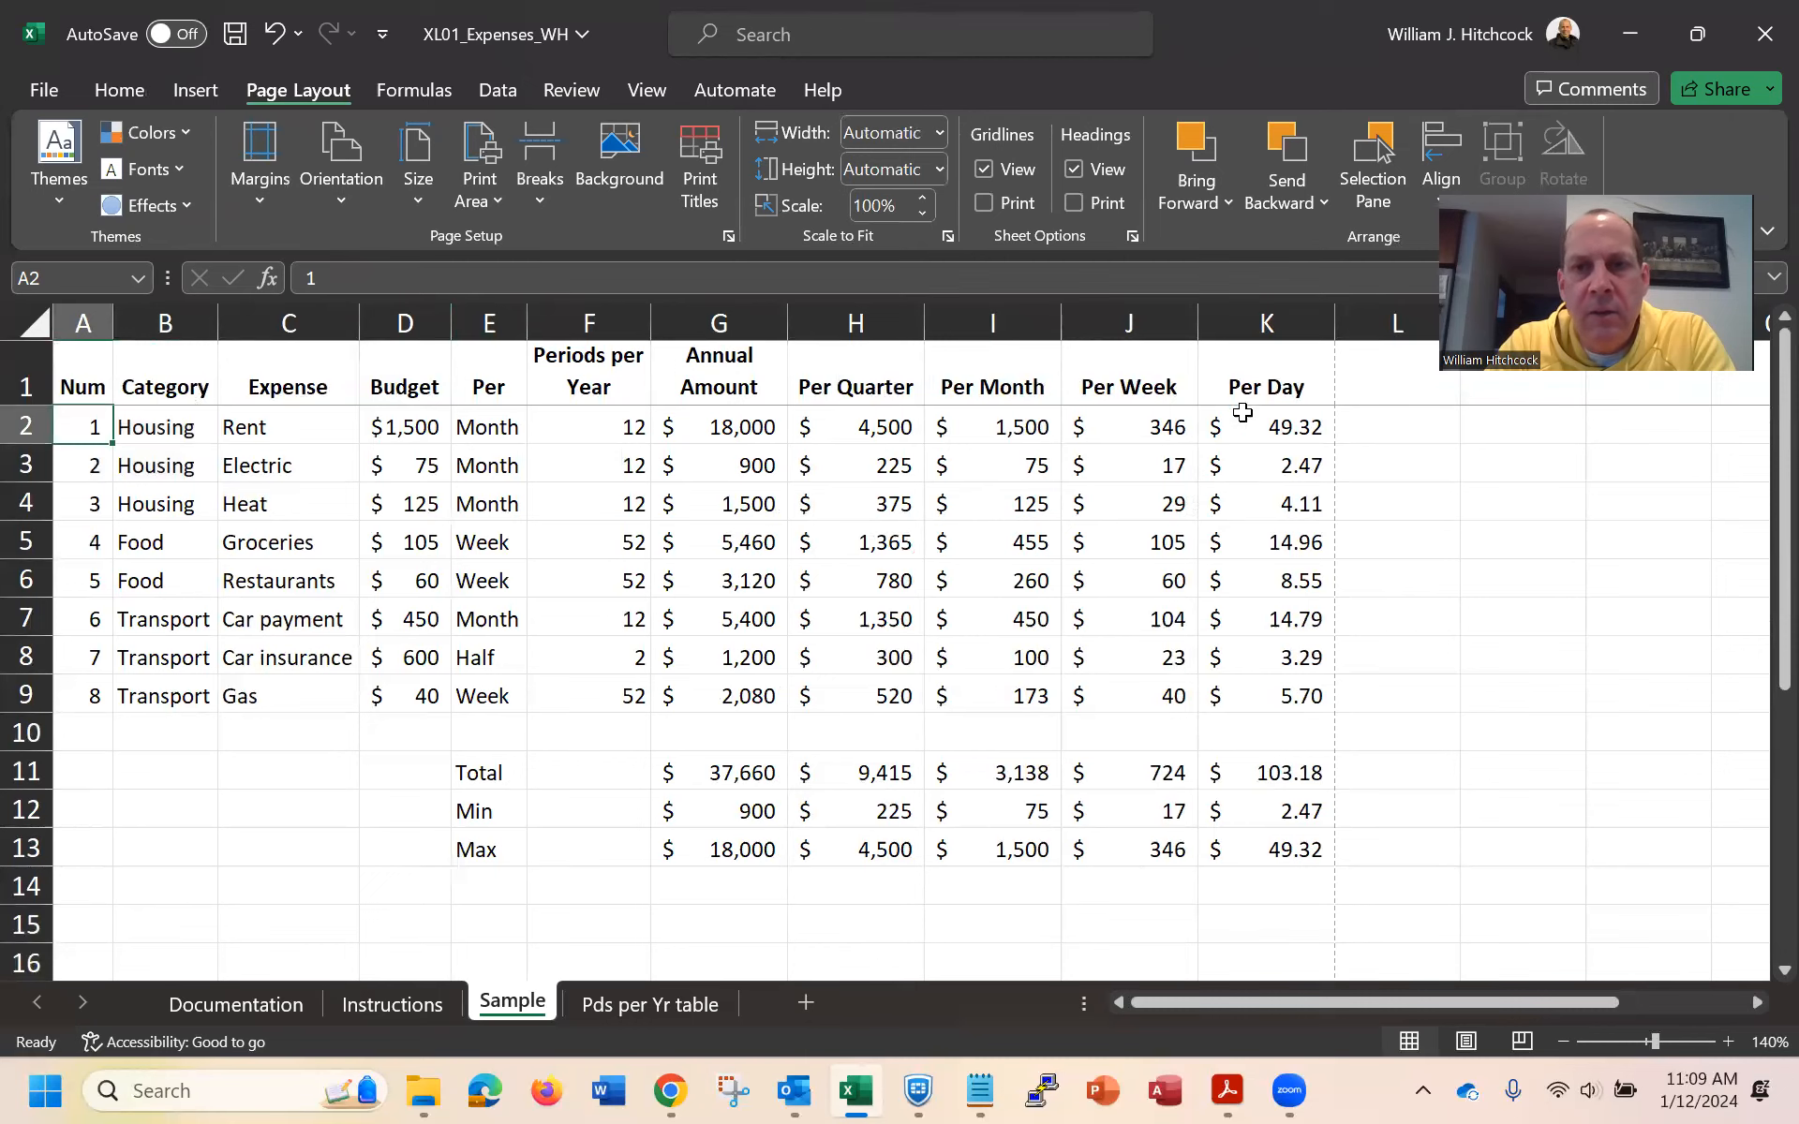
click(347, 176)
click(362, 310)
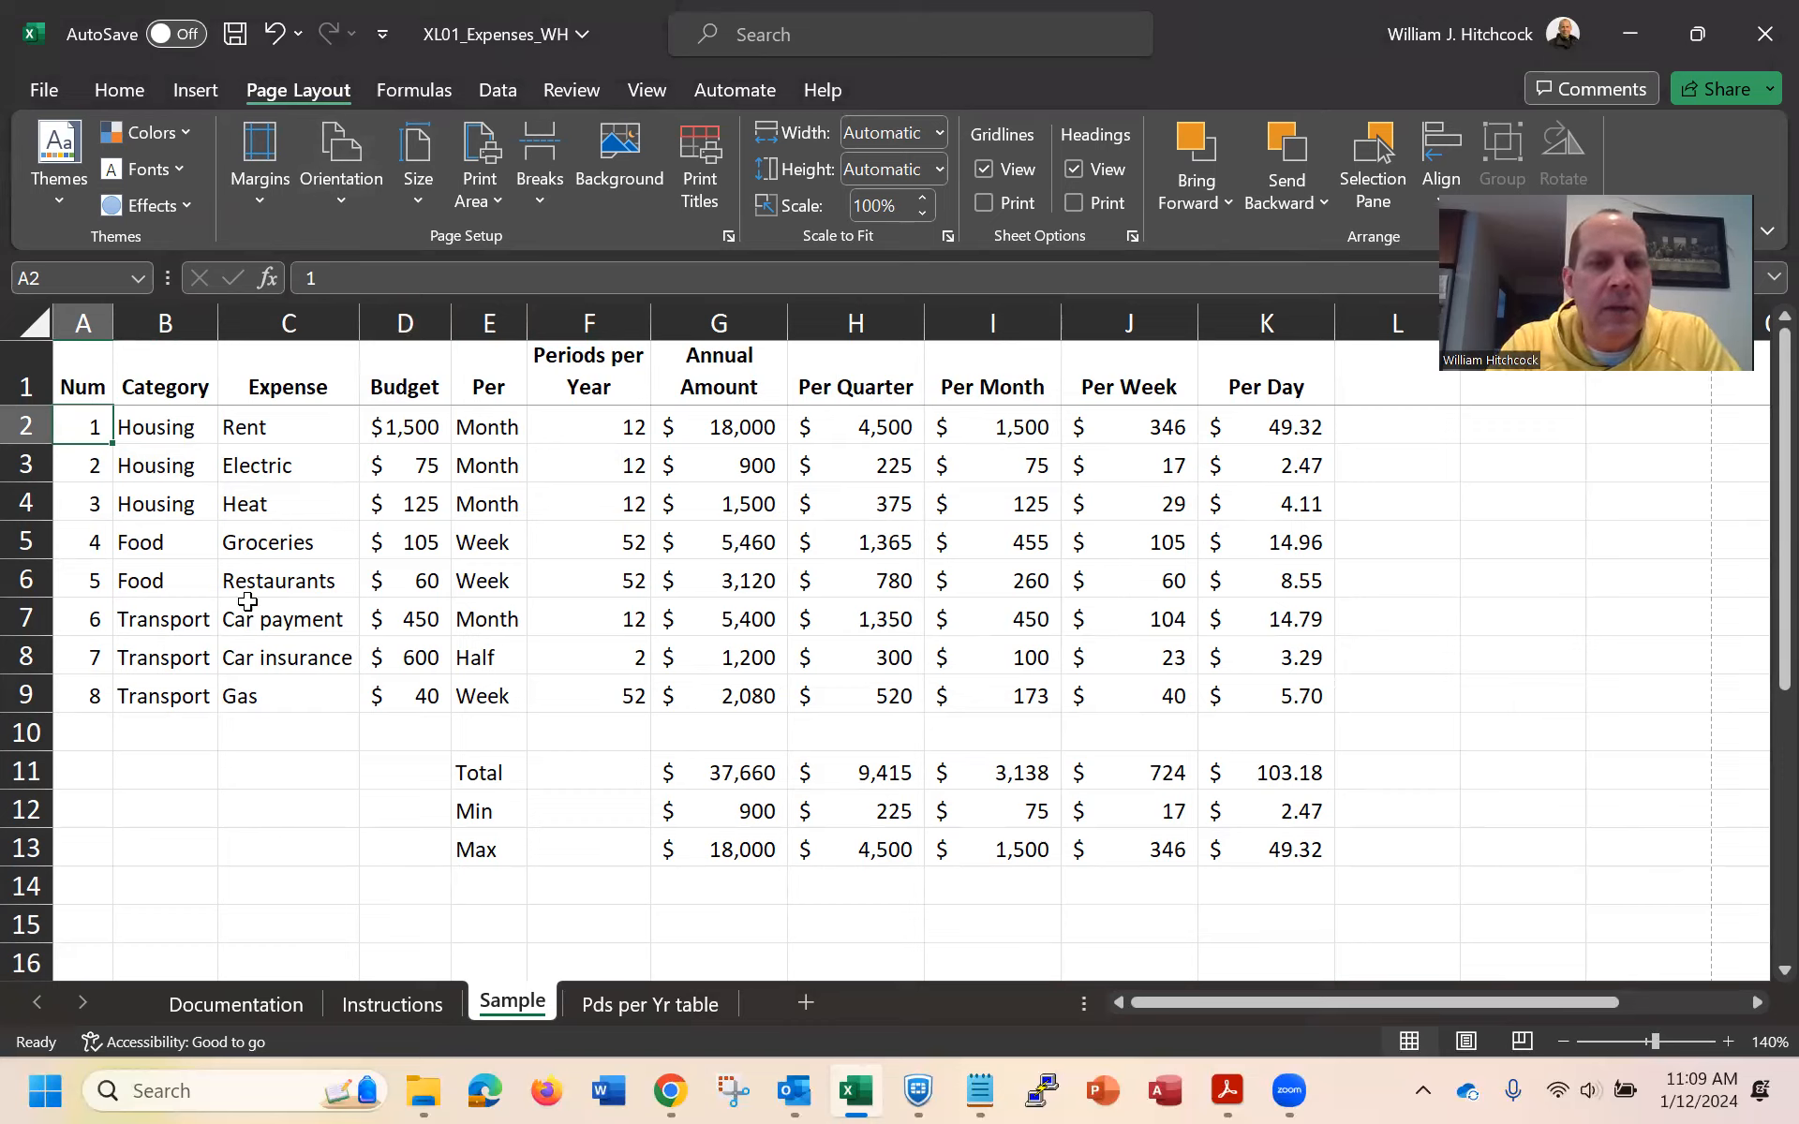
Mark steps 6 and 7 as completed with y on the Instructions sheet
click(377, 998)
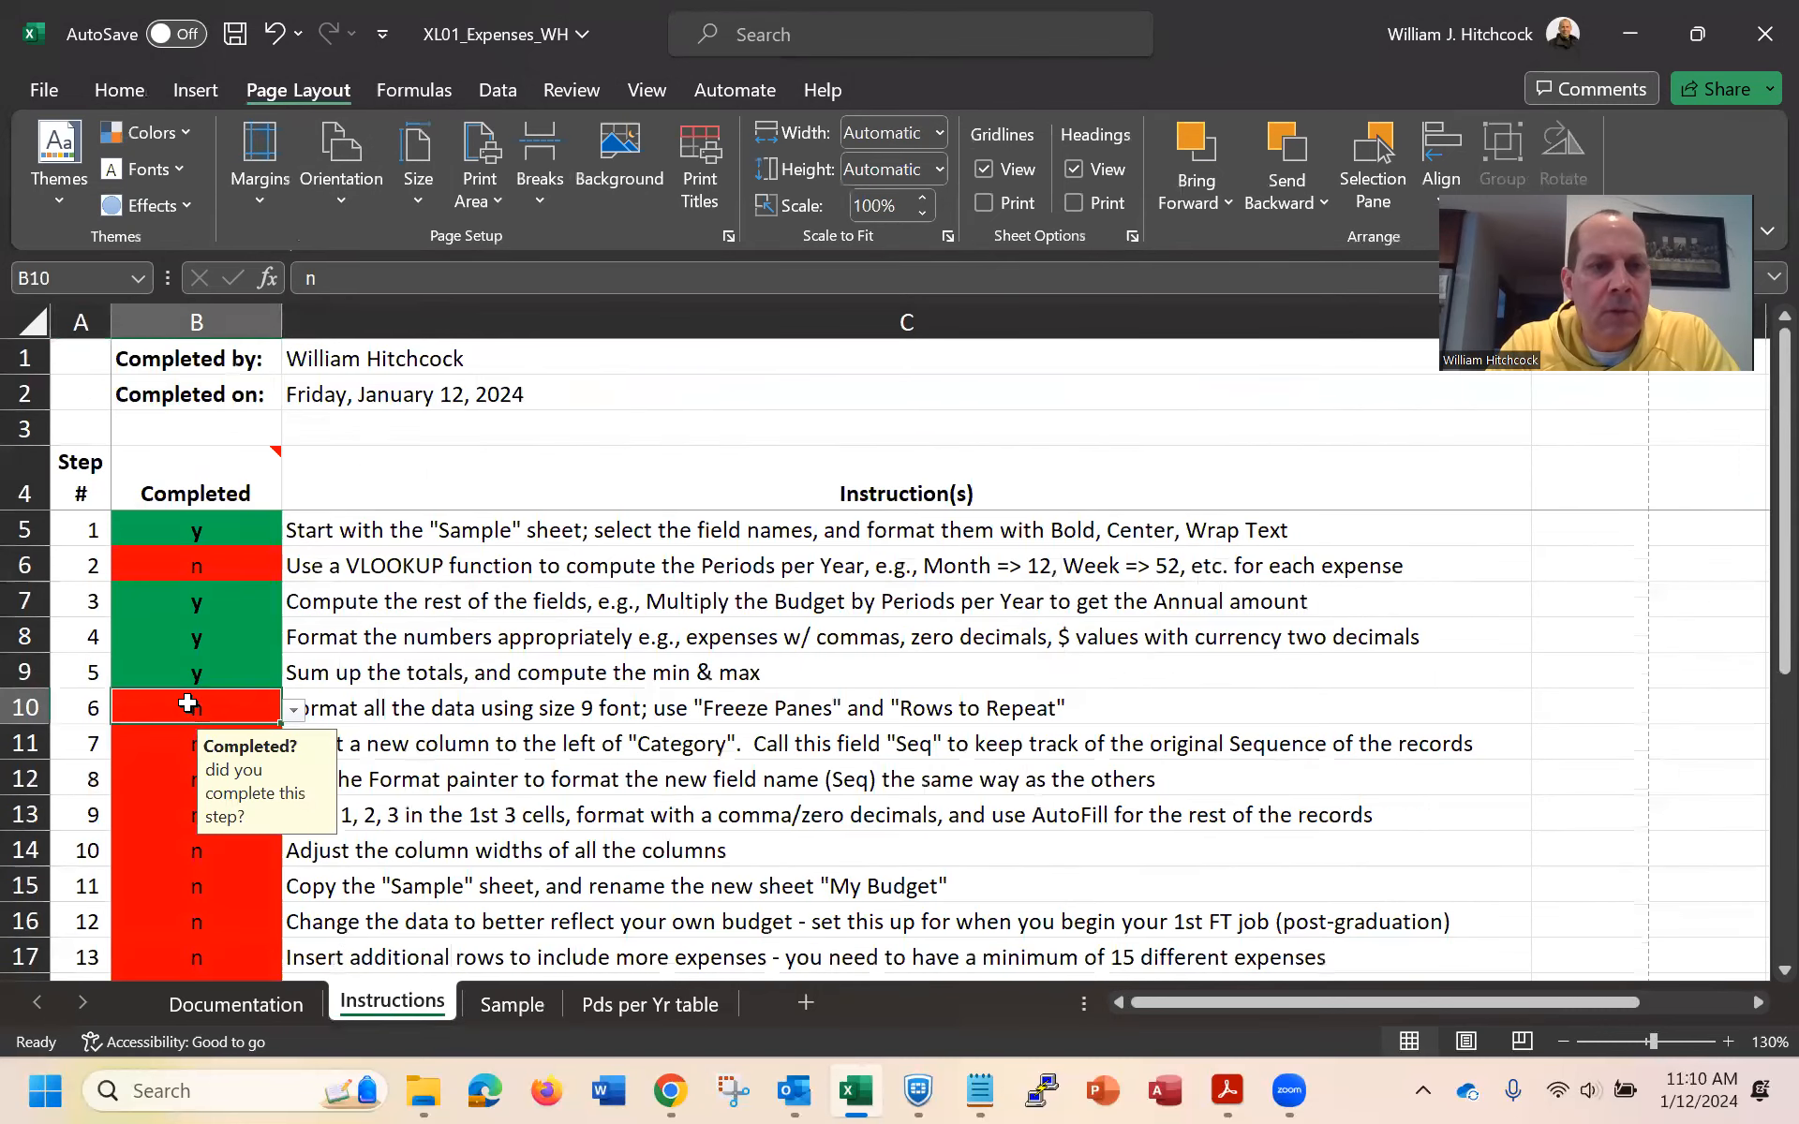
text(y)
key(Return)
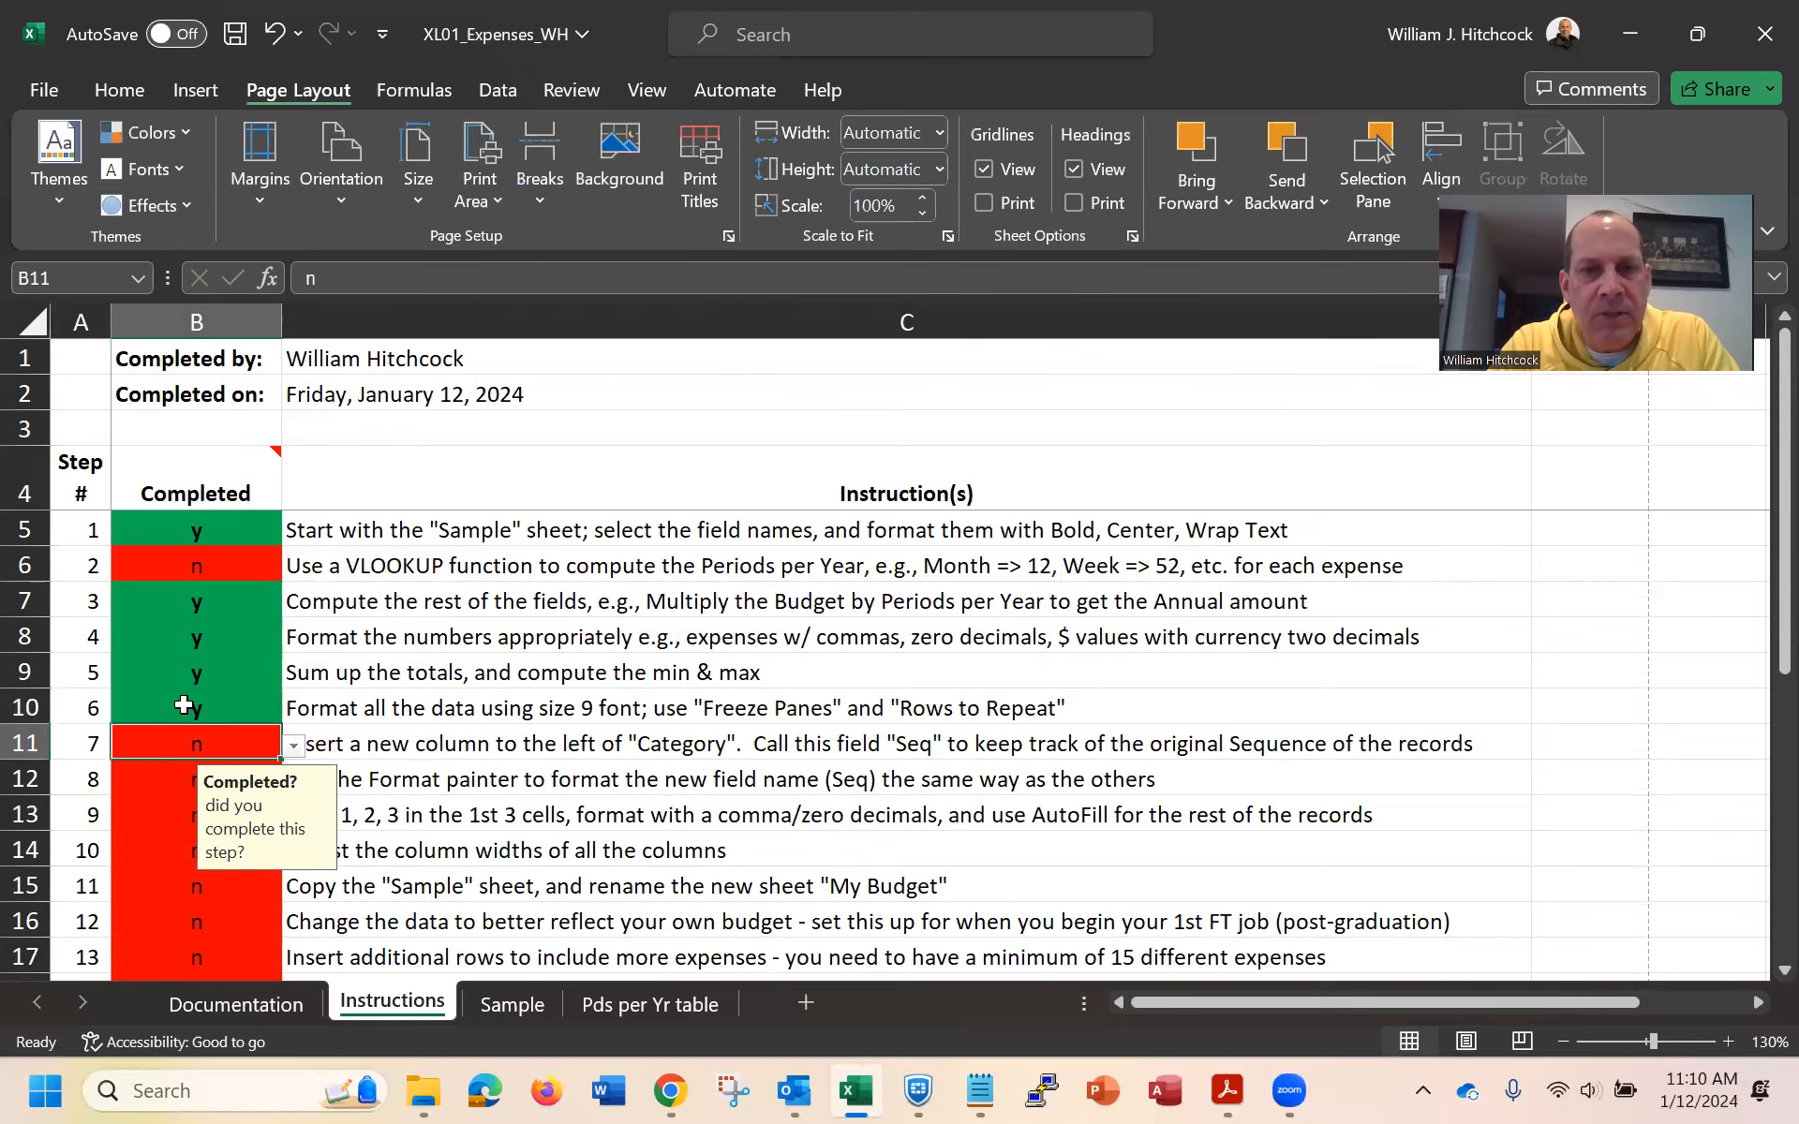
text(y)
key(Return)
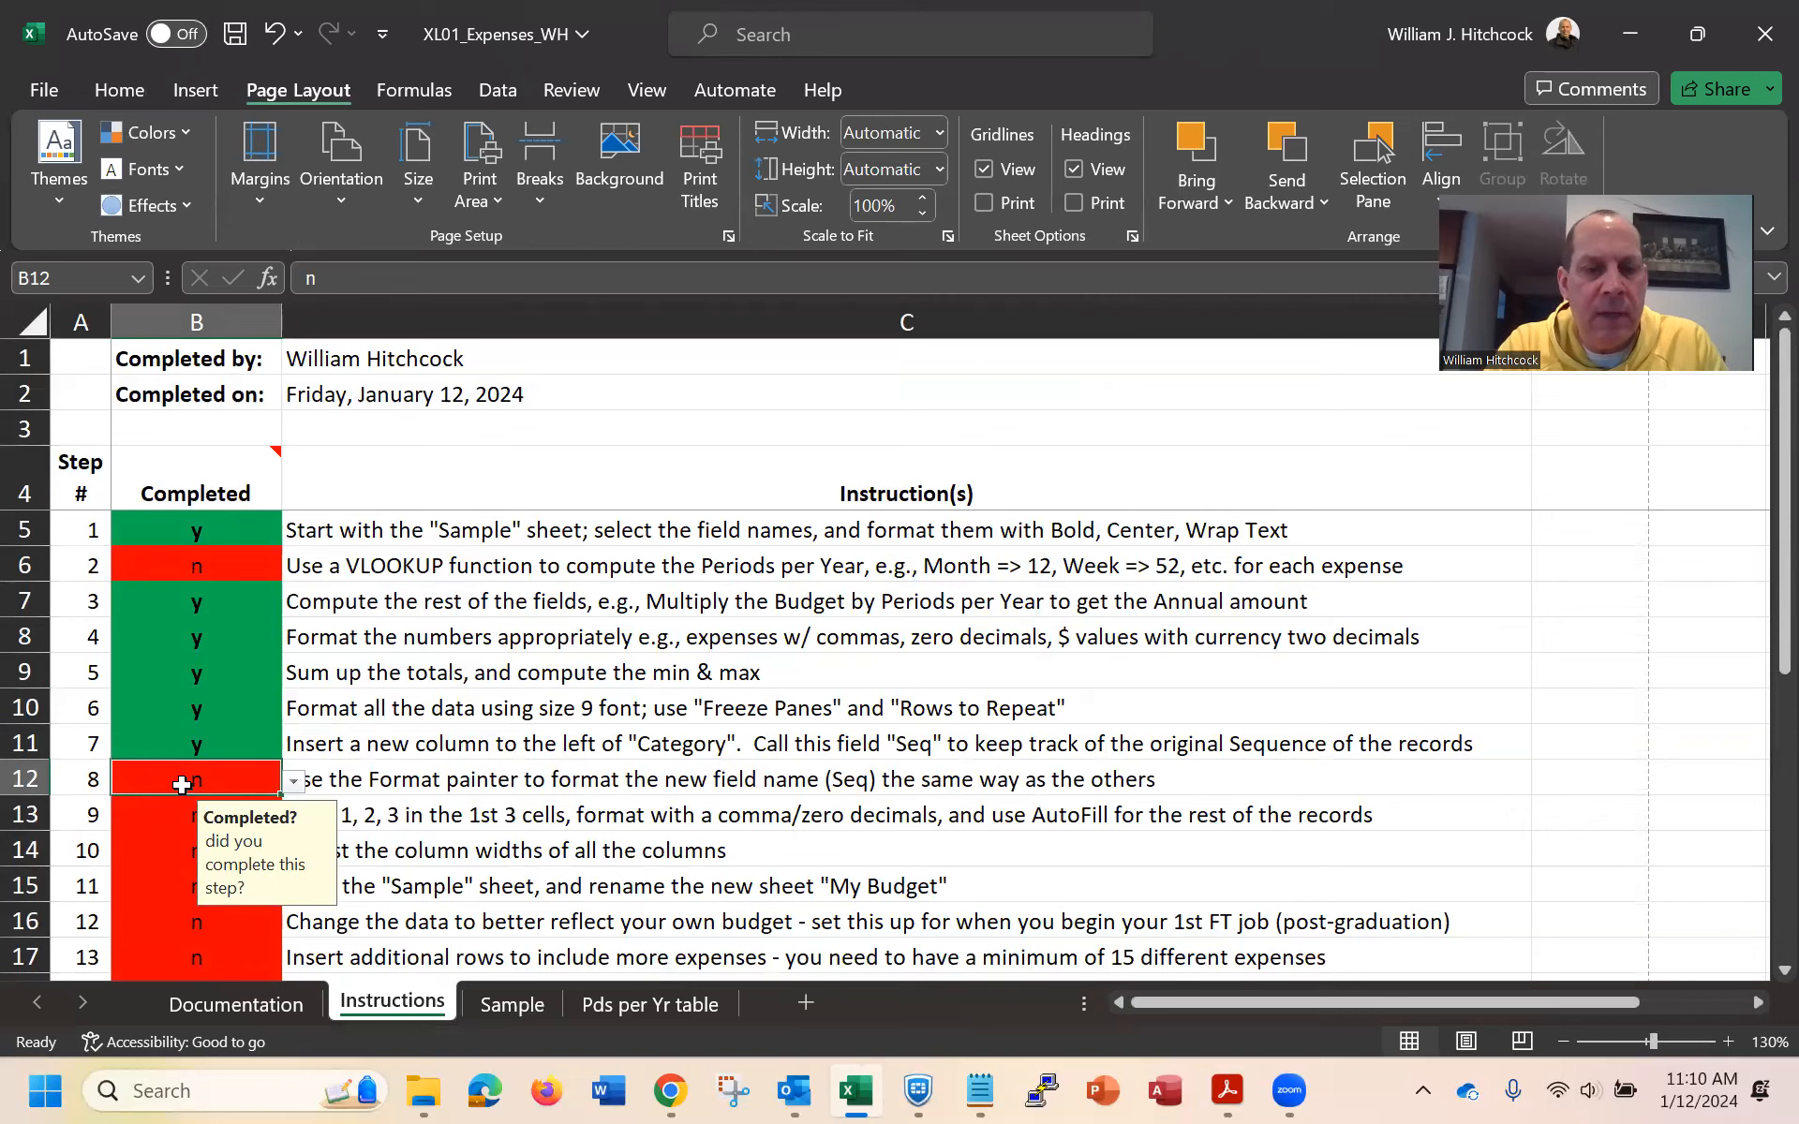
Mark steps 8, 9 and 10 as completed with y on the Instructions sheet
text(y)
key(Return)
text(y)
key(Return)
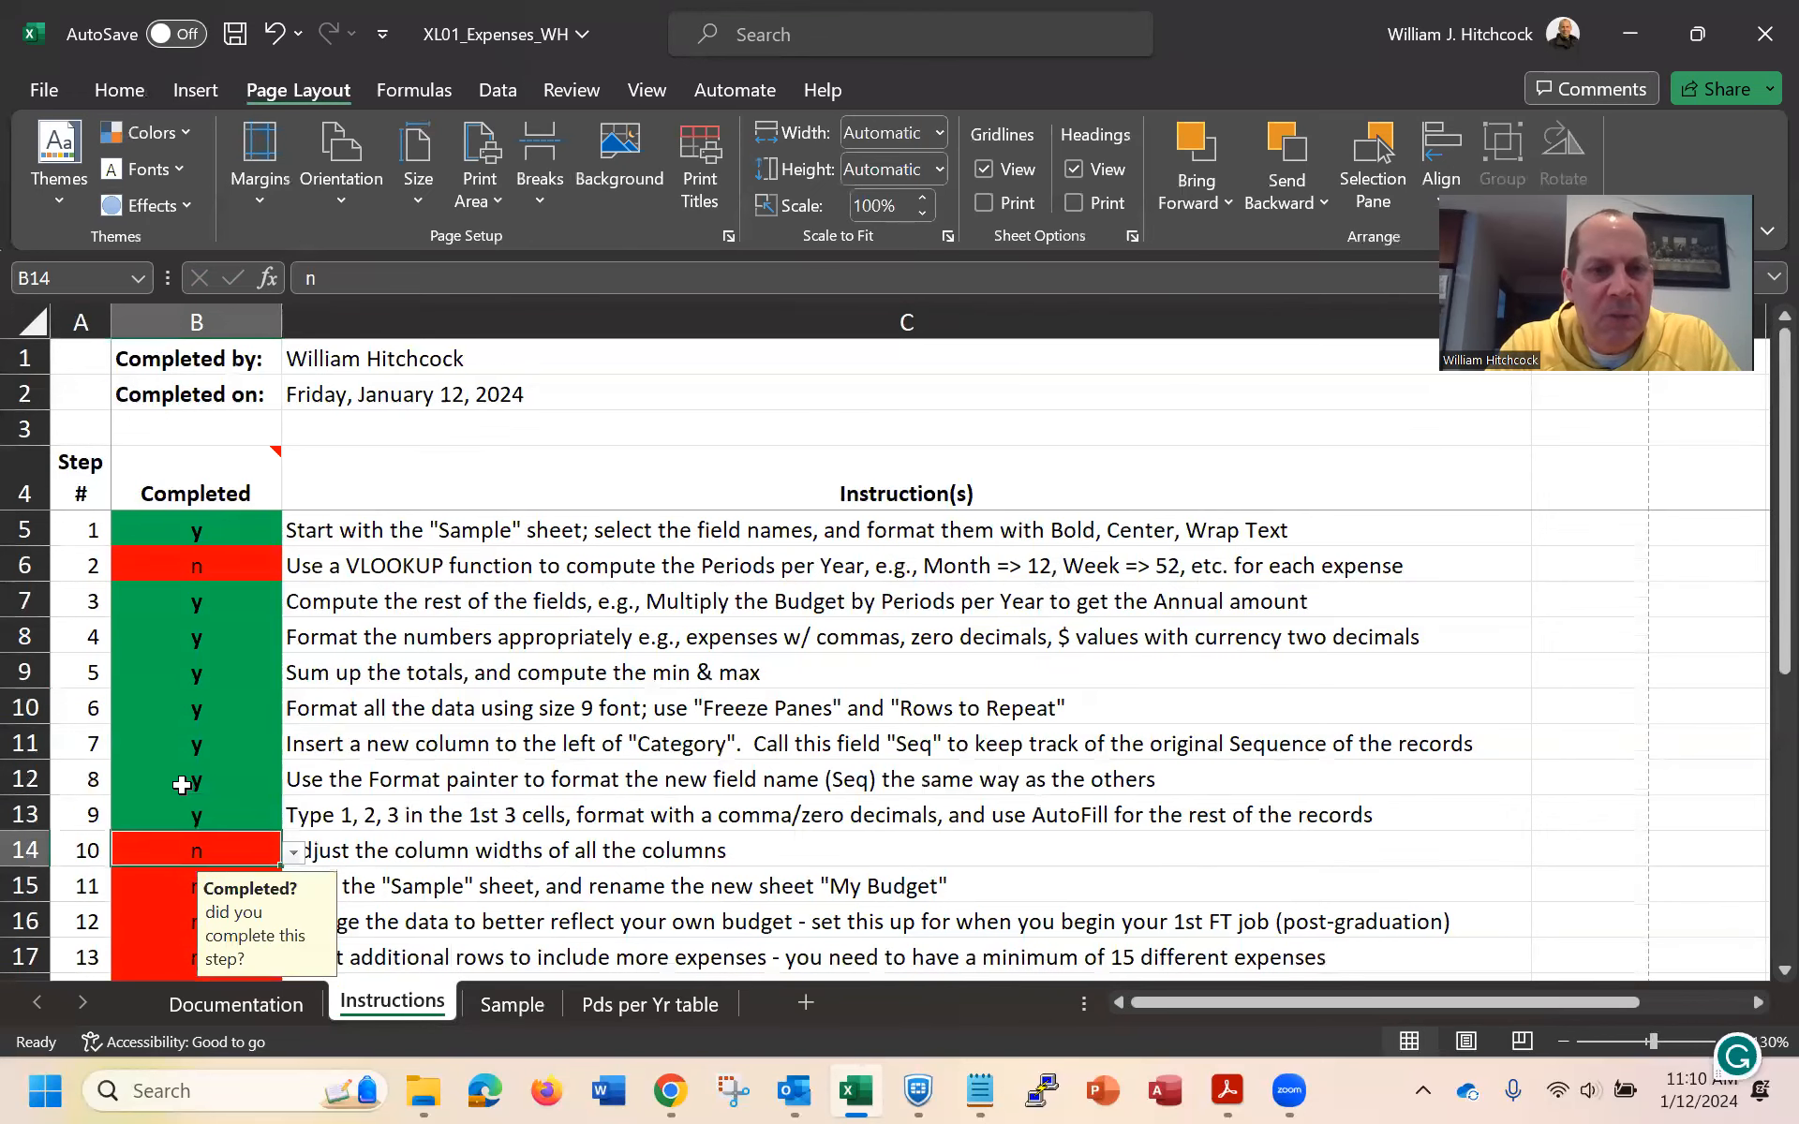
text(y)
key(Return)
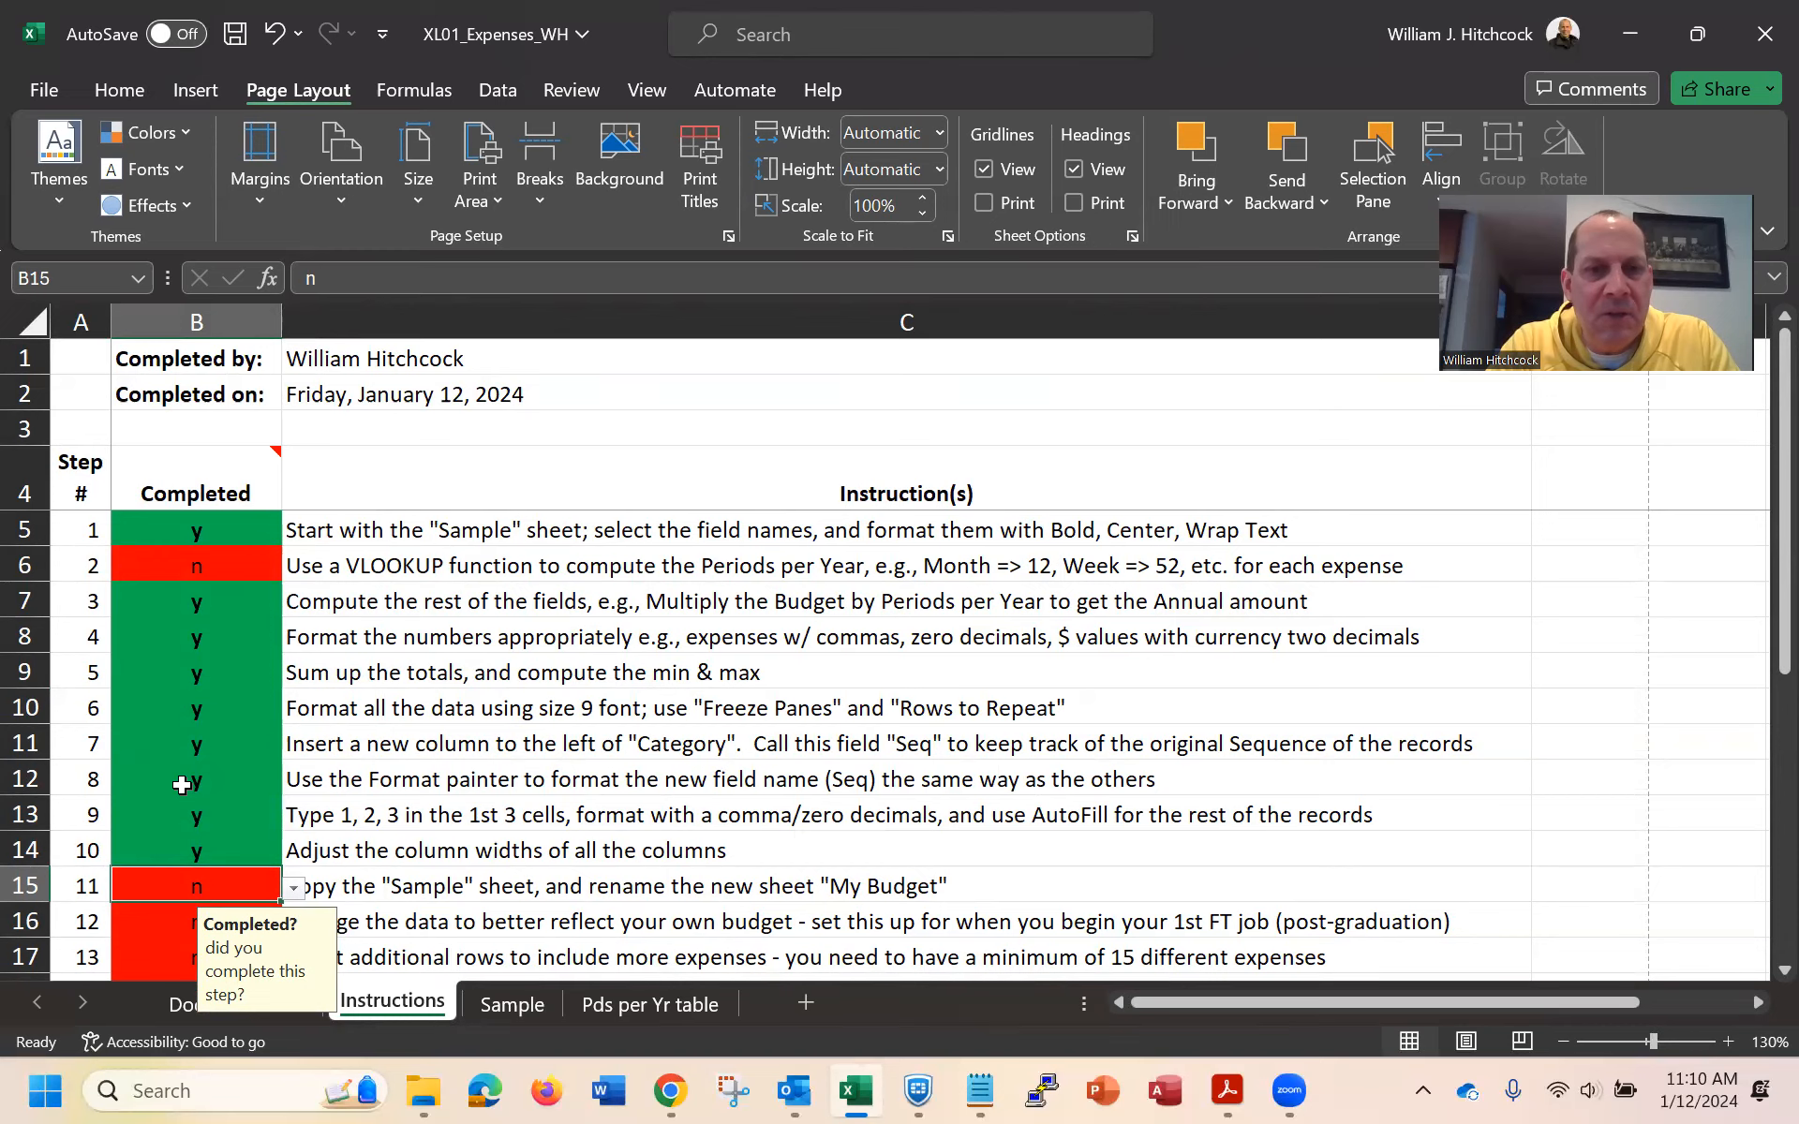
Review the uncompleted steps 11 through 20 on the Instructions sheet to decide which one to do on the Sample sheet
click(506, 1003)
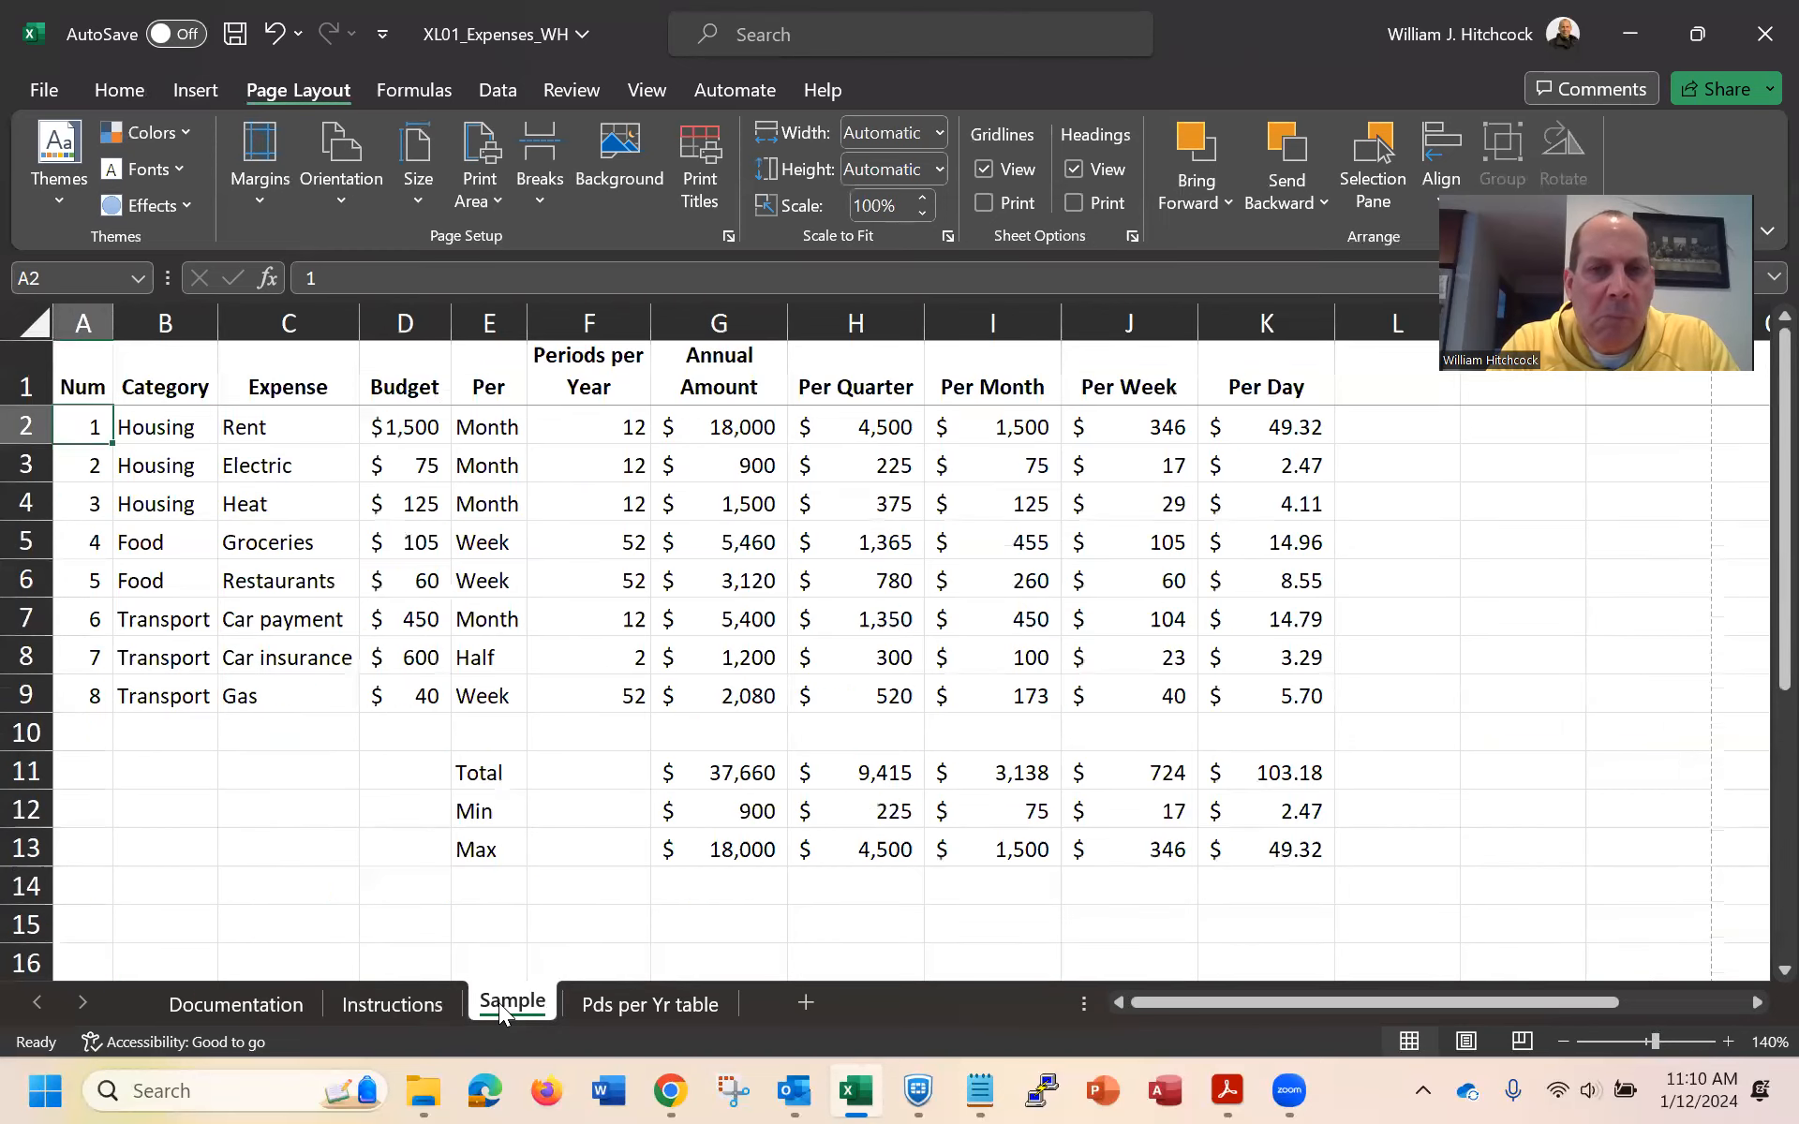
click(390, 992)
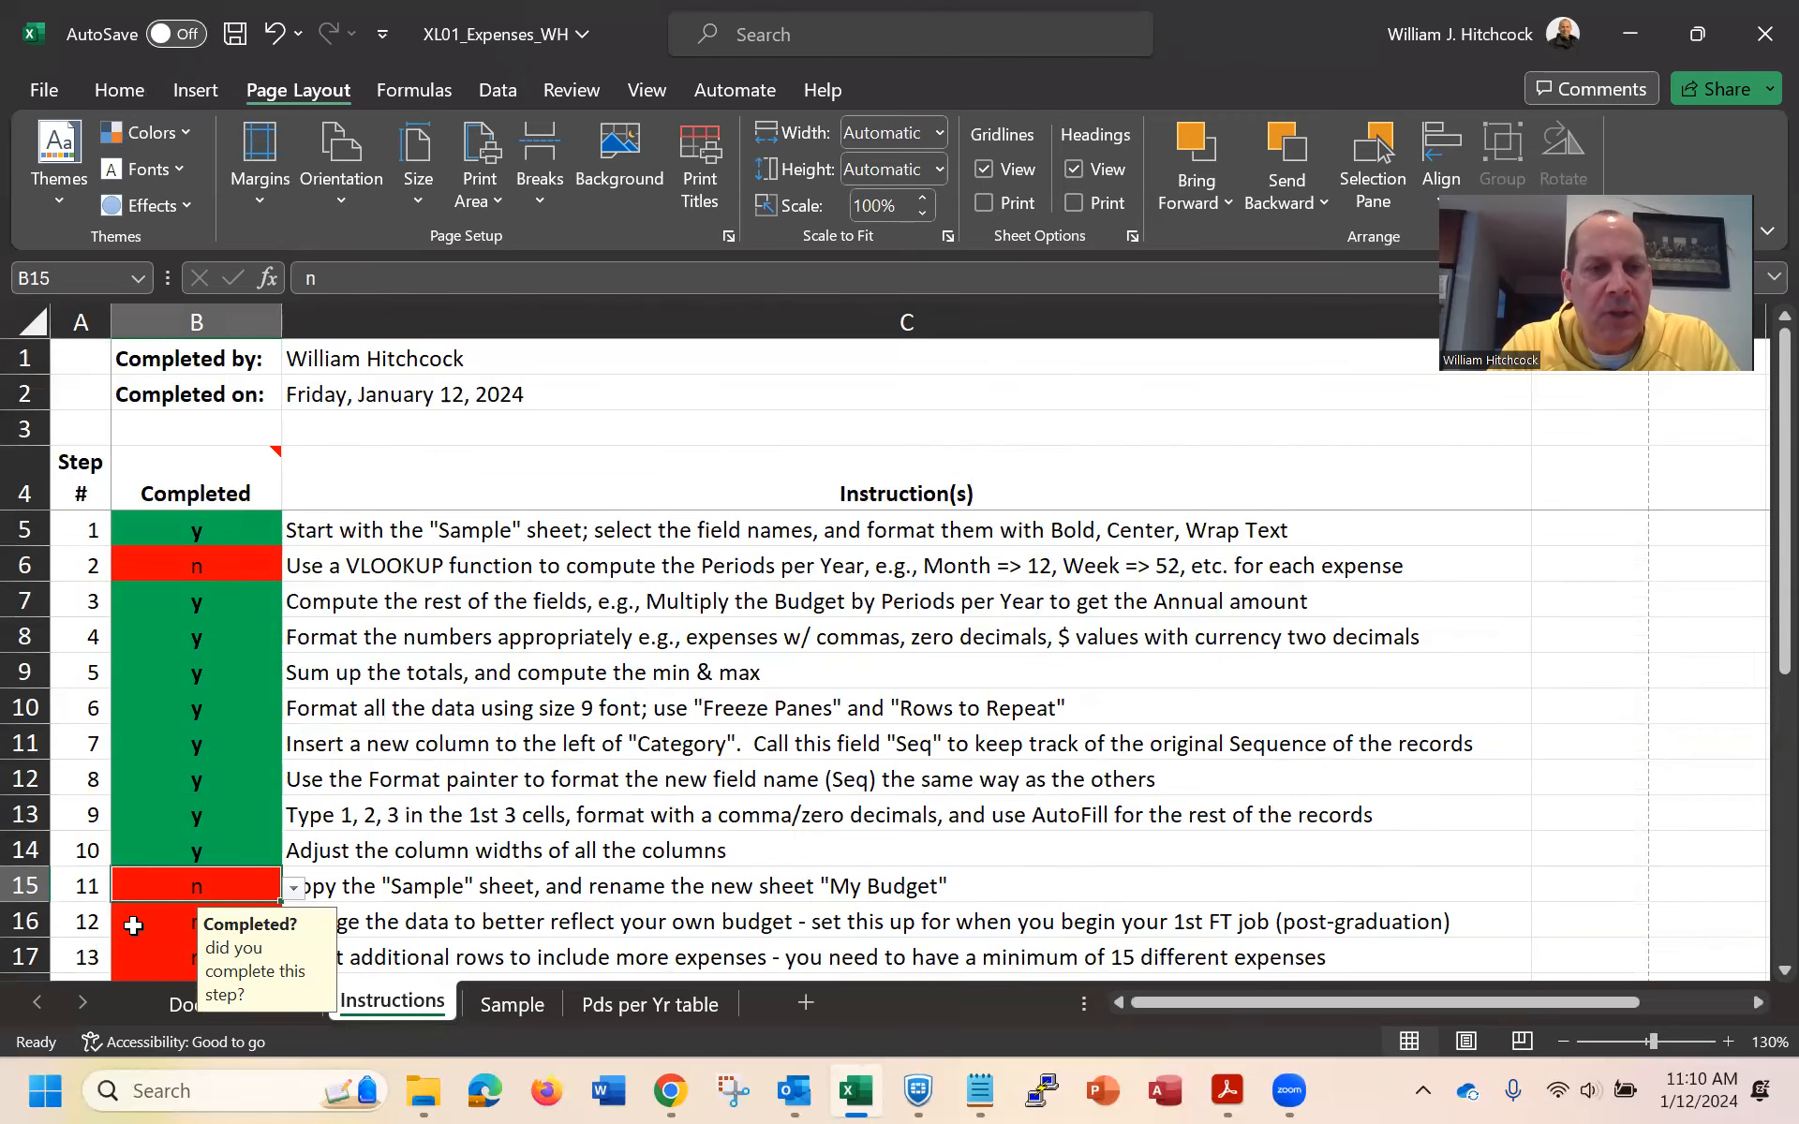
click(144, 925)
key(Down)
key(Down)
key(Down)
key(Down)
key(Down)
key(Down)
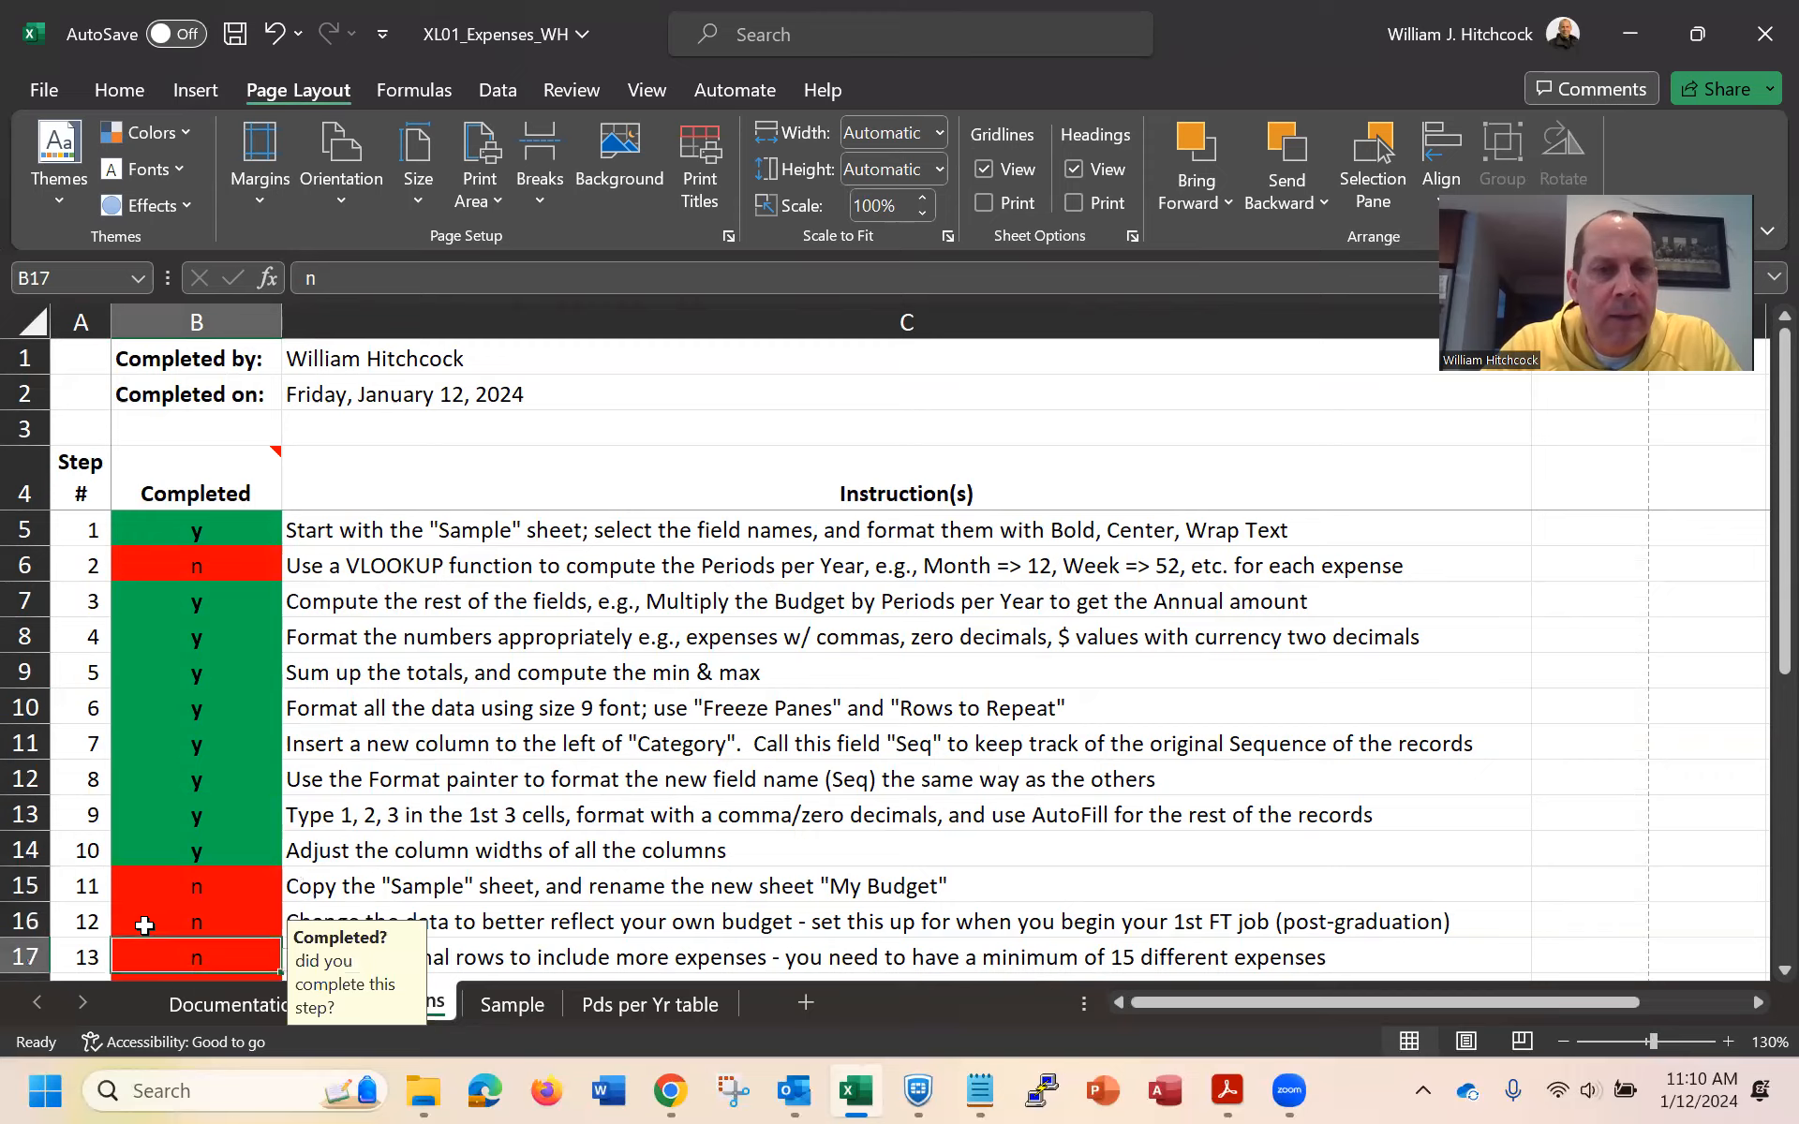
key(Up)
key(Up)
key(Up)
key(Up)
key(Up)
key(Up)
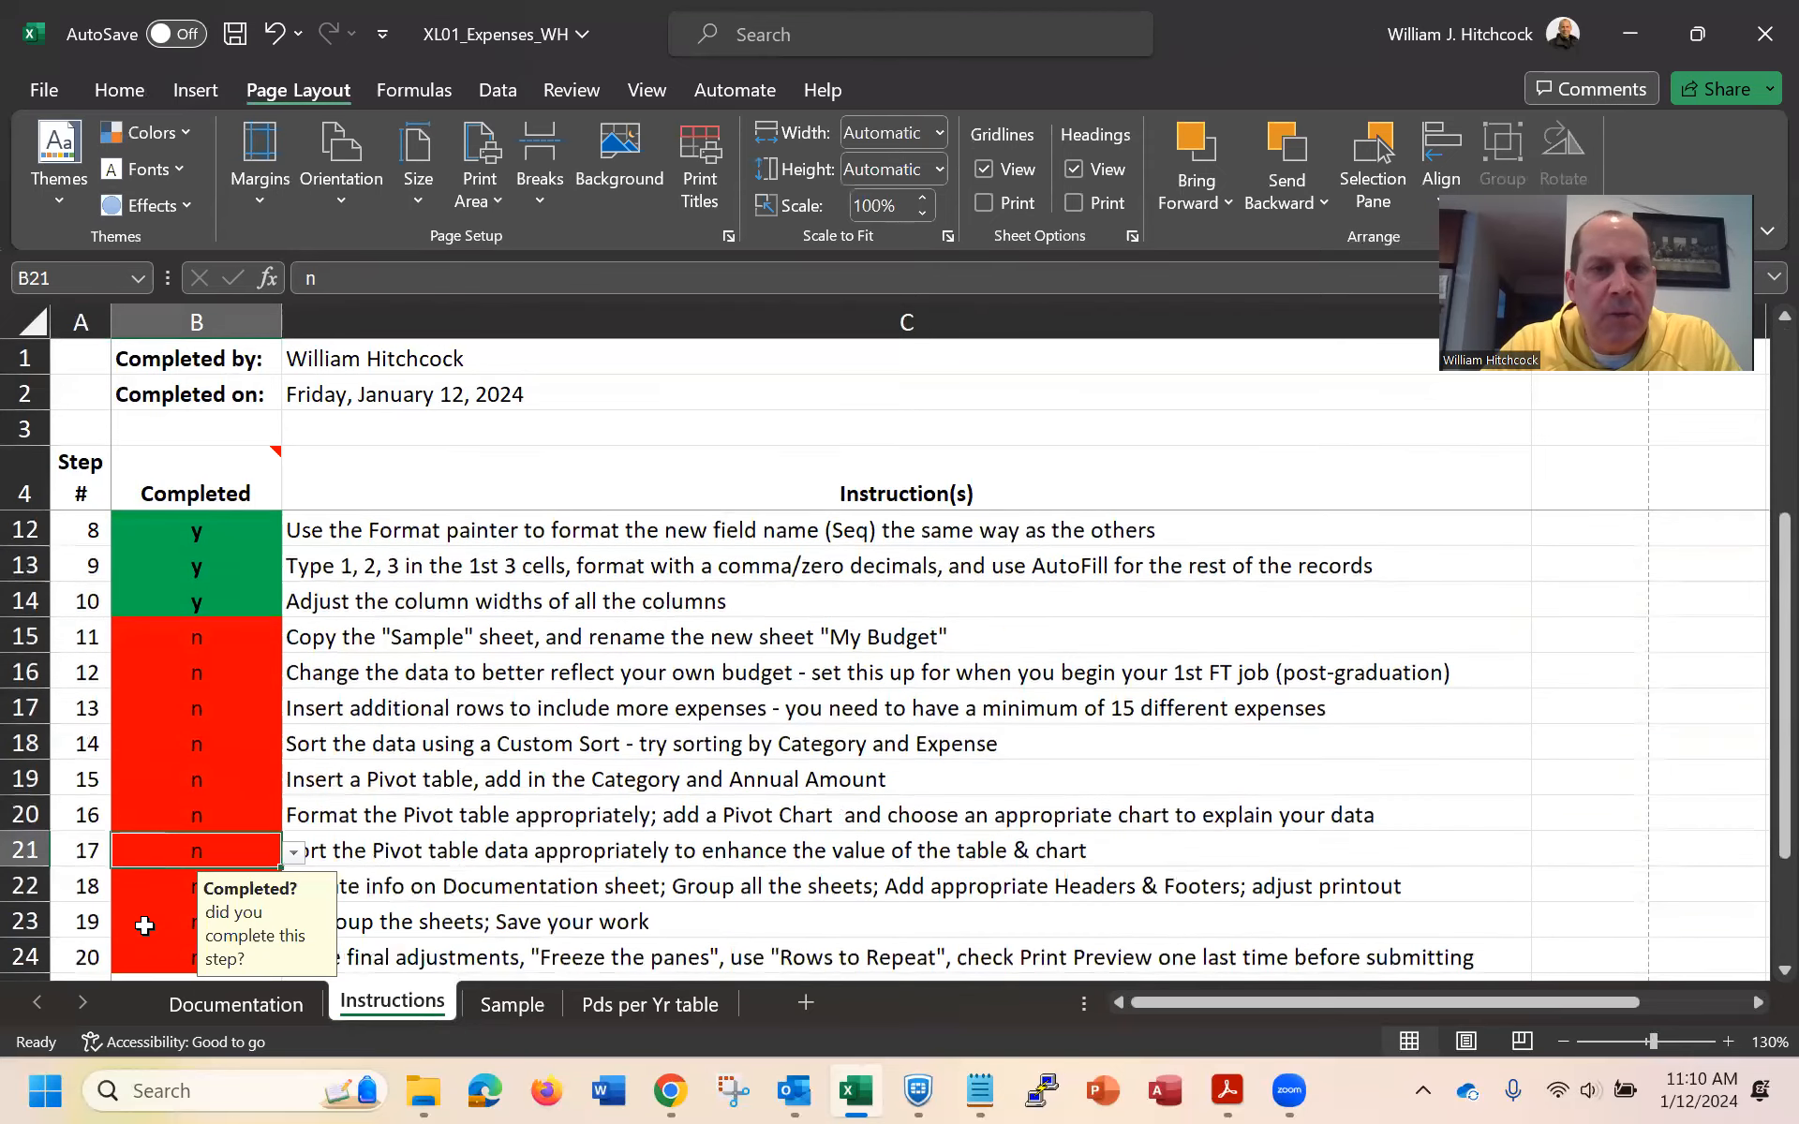
key(Down)
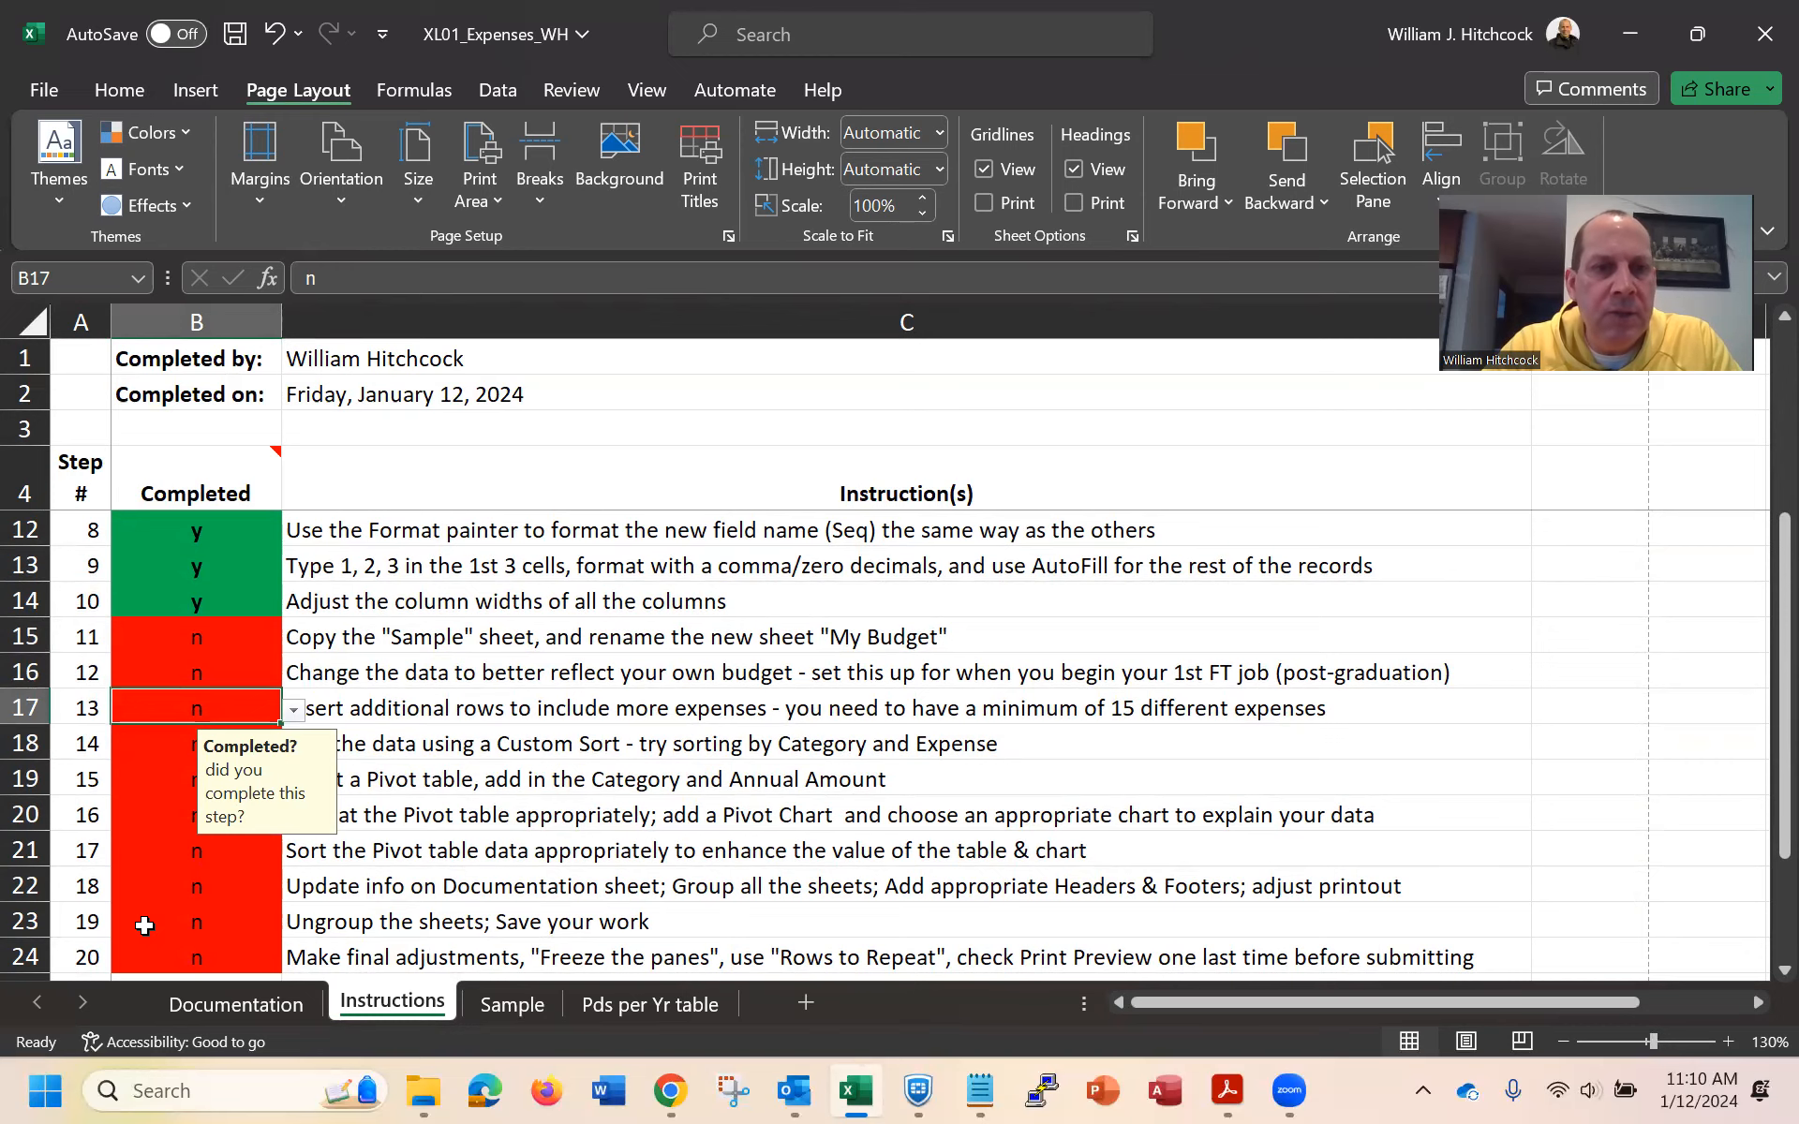
key(Down)
key(Down)
key(Down)
key(Down)
key(Down)
key(Down)
key(Down)
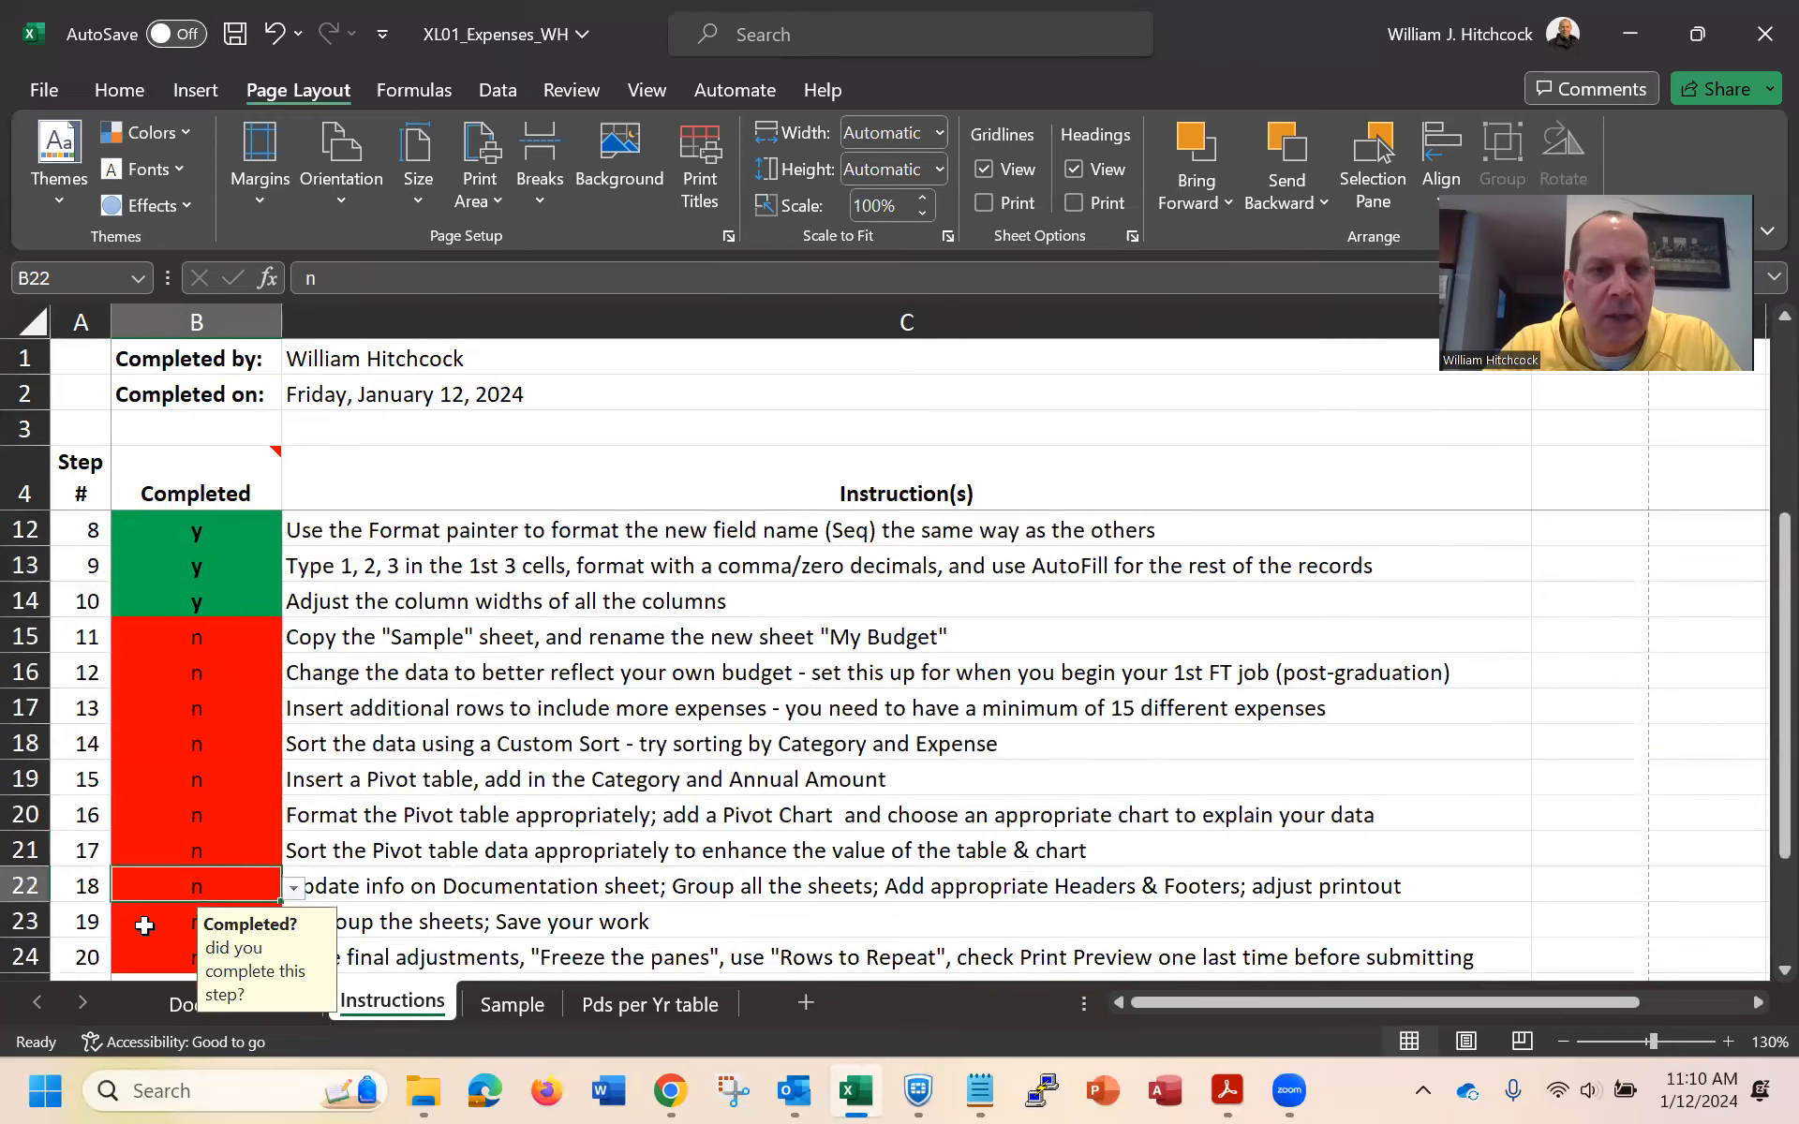
key(Up)
key(Up)
key(Up)
key(Up)
key(Up)
key(Up)
key(Up)
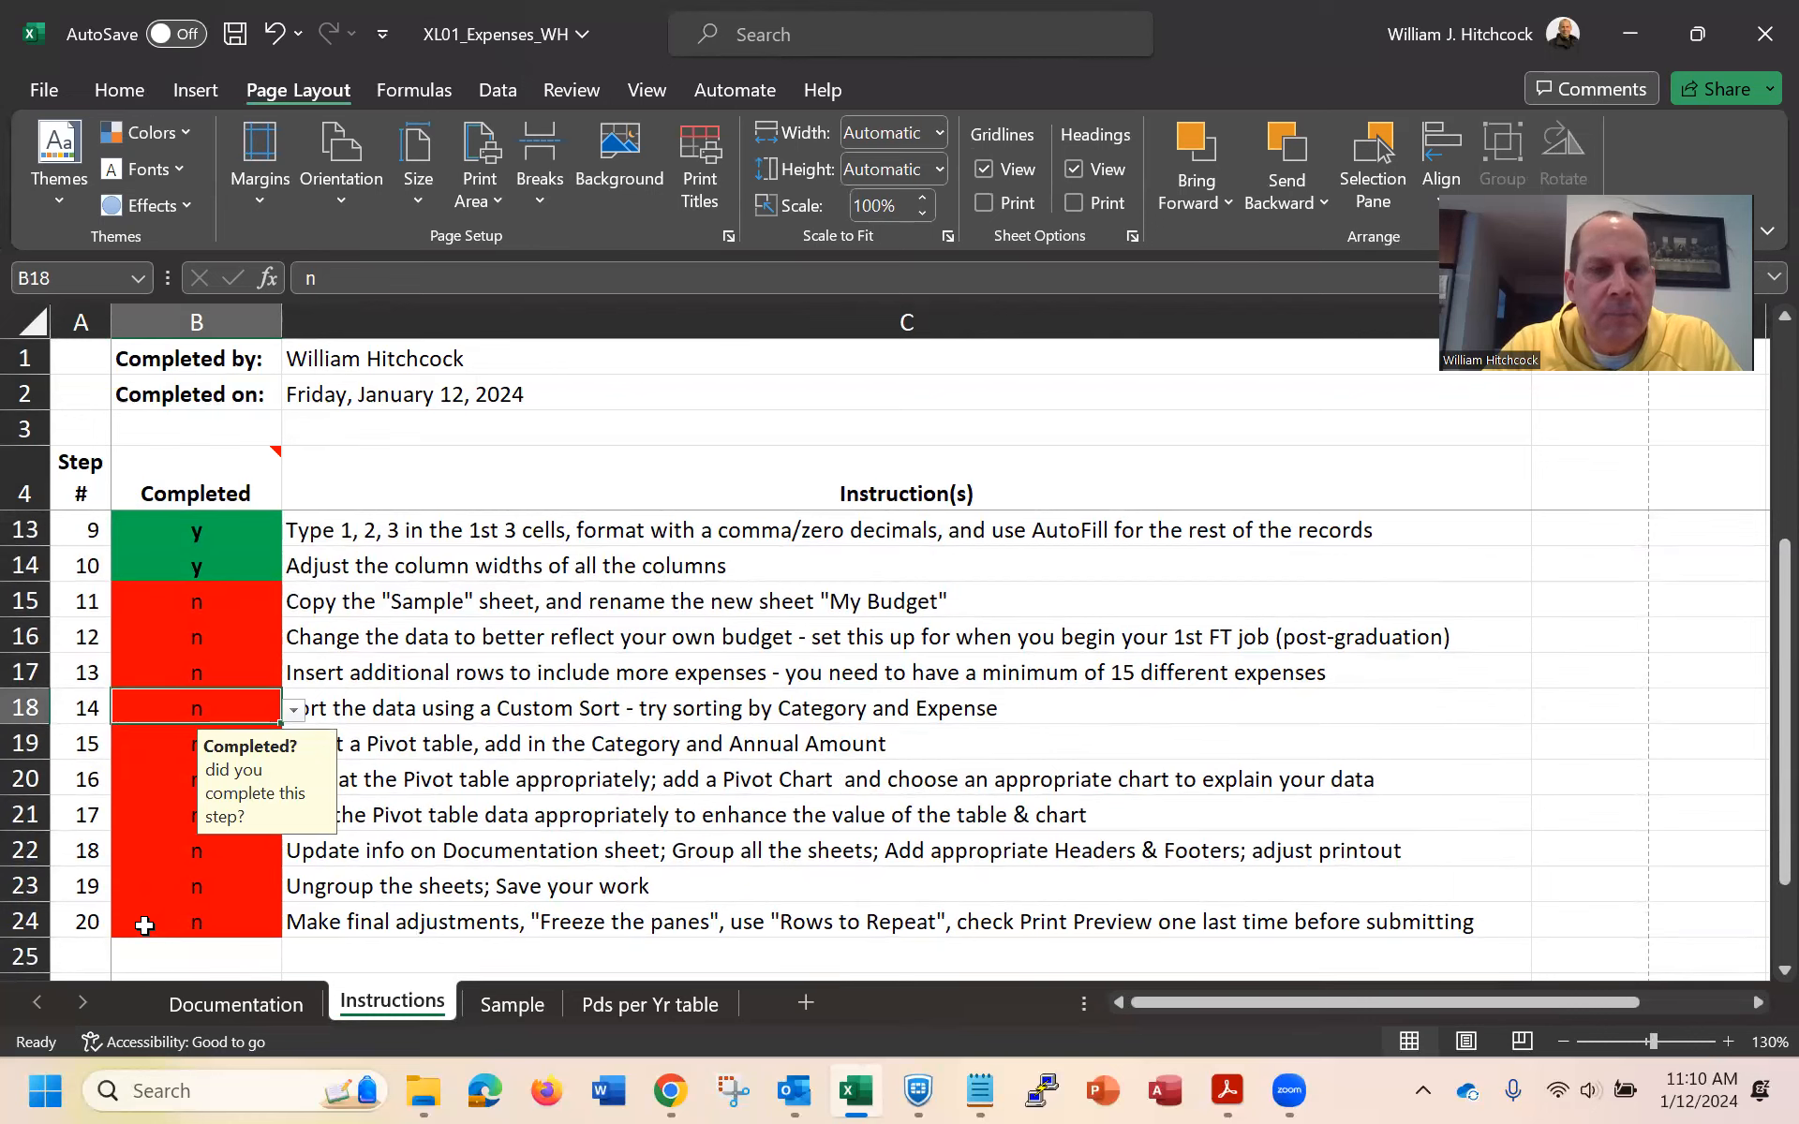
Sort the Sample sheet's expense records by Category A to Z, with Expense A to Z as the second level
click(497, 1008)
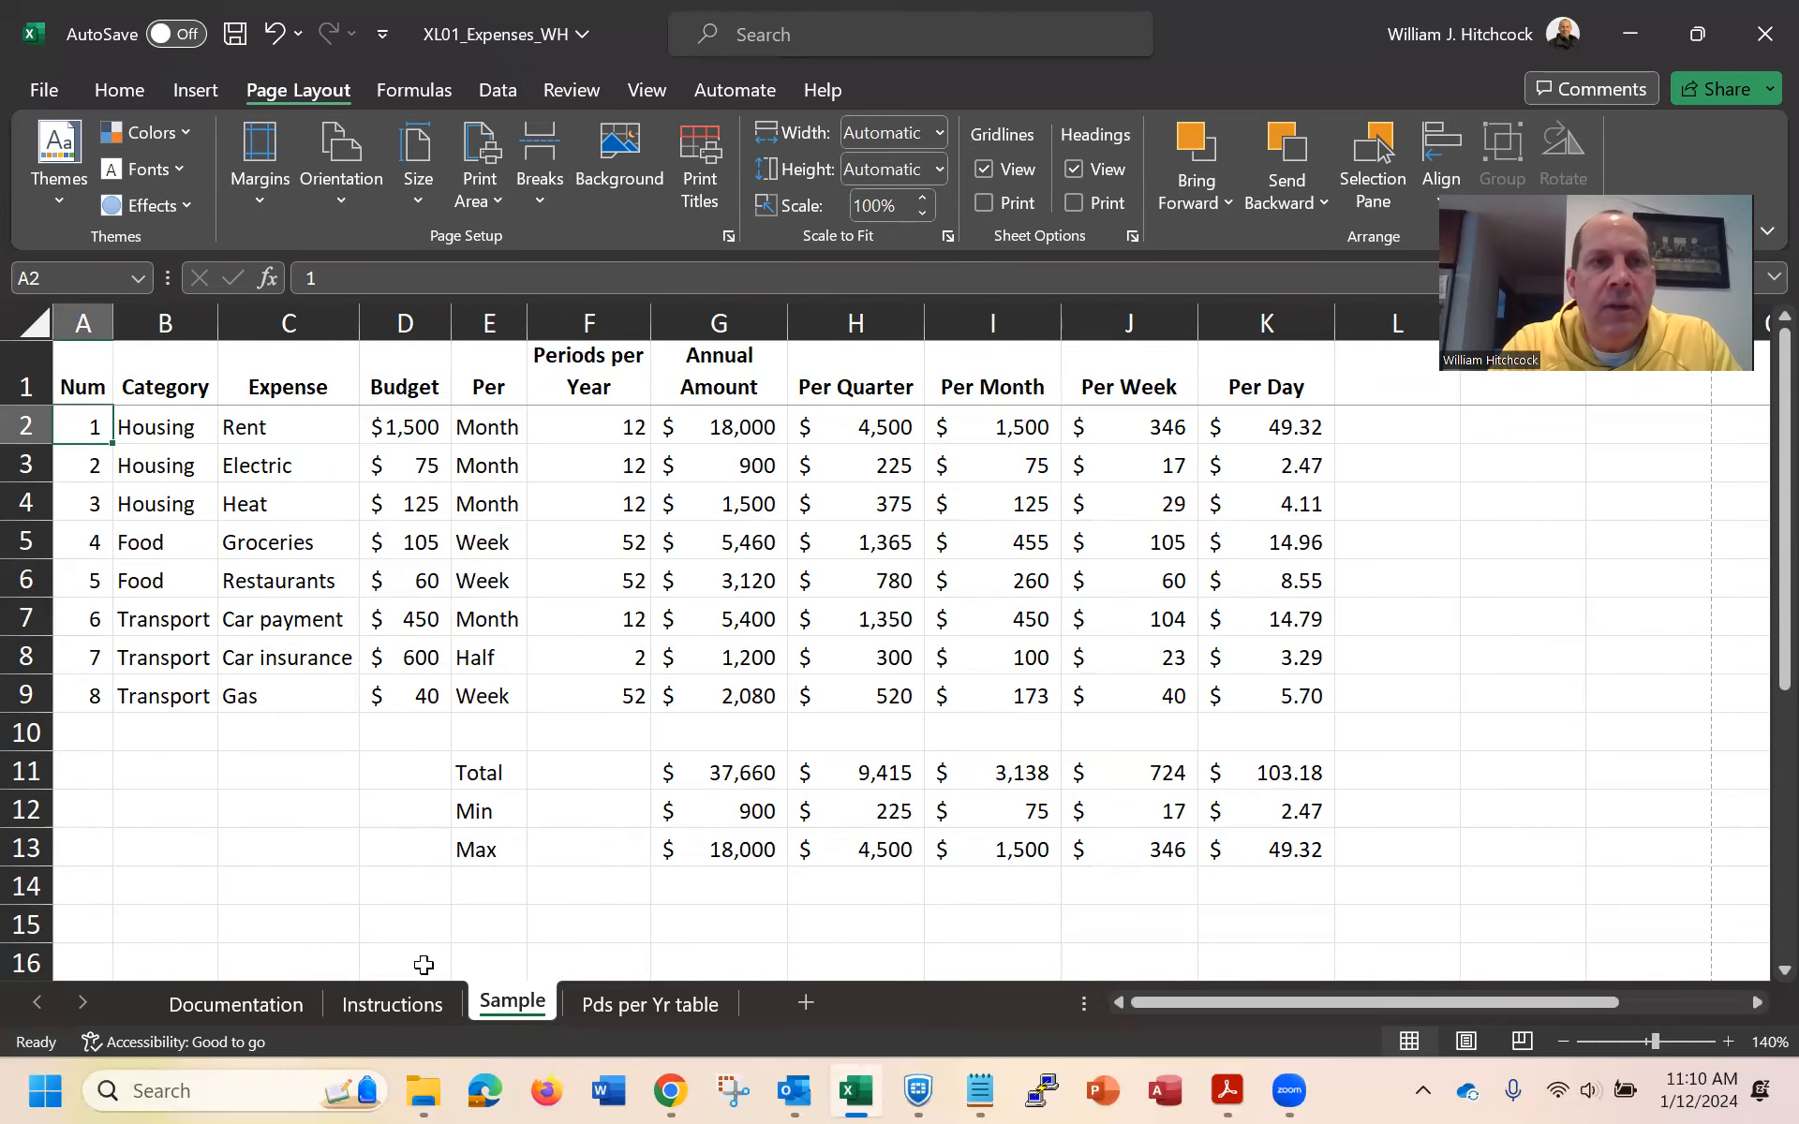
click(118, 90)
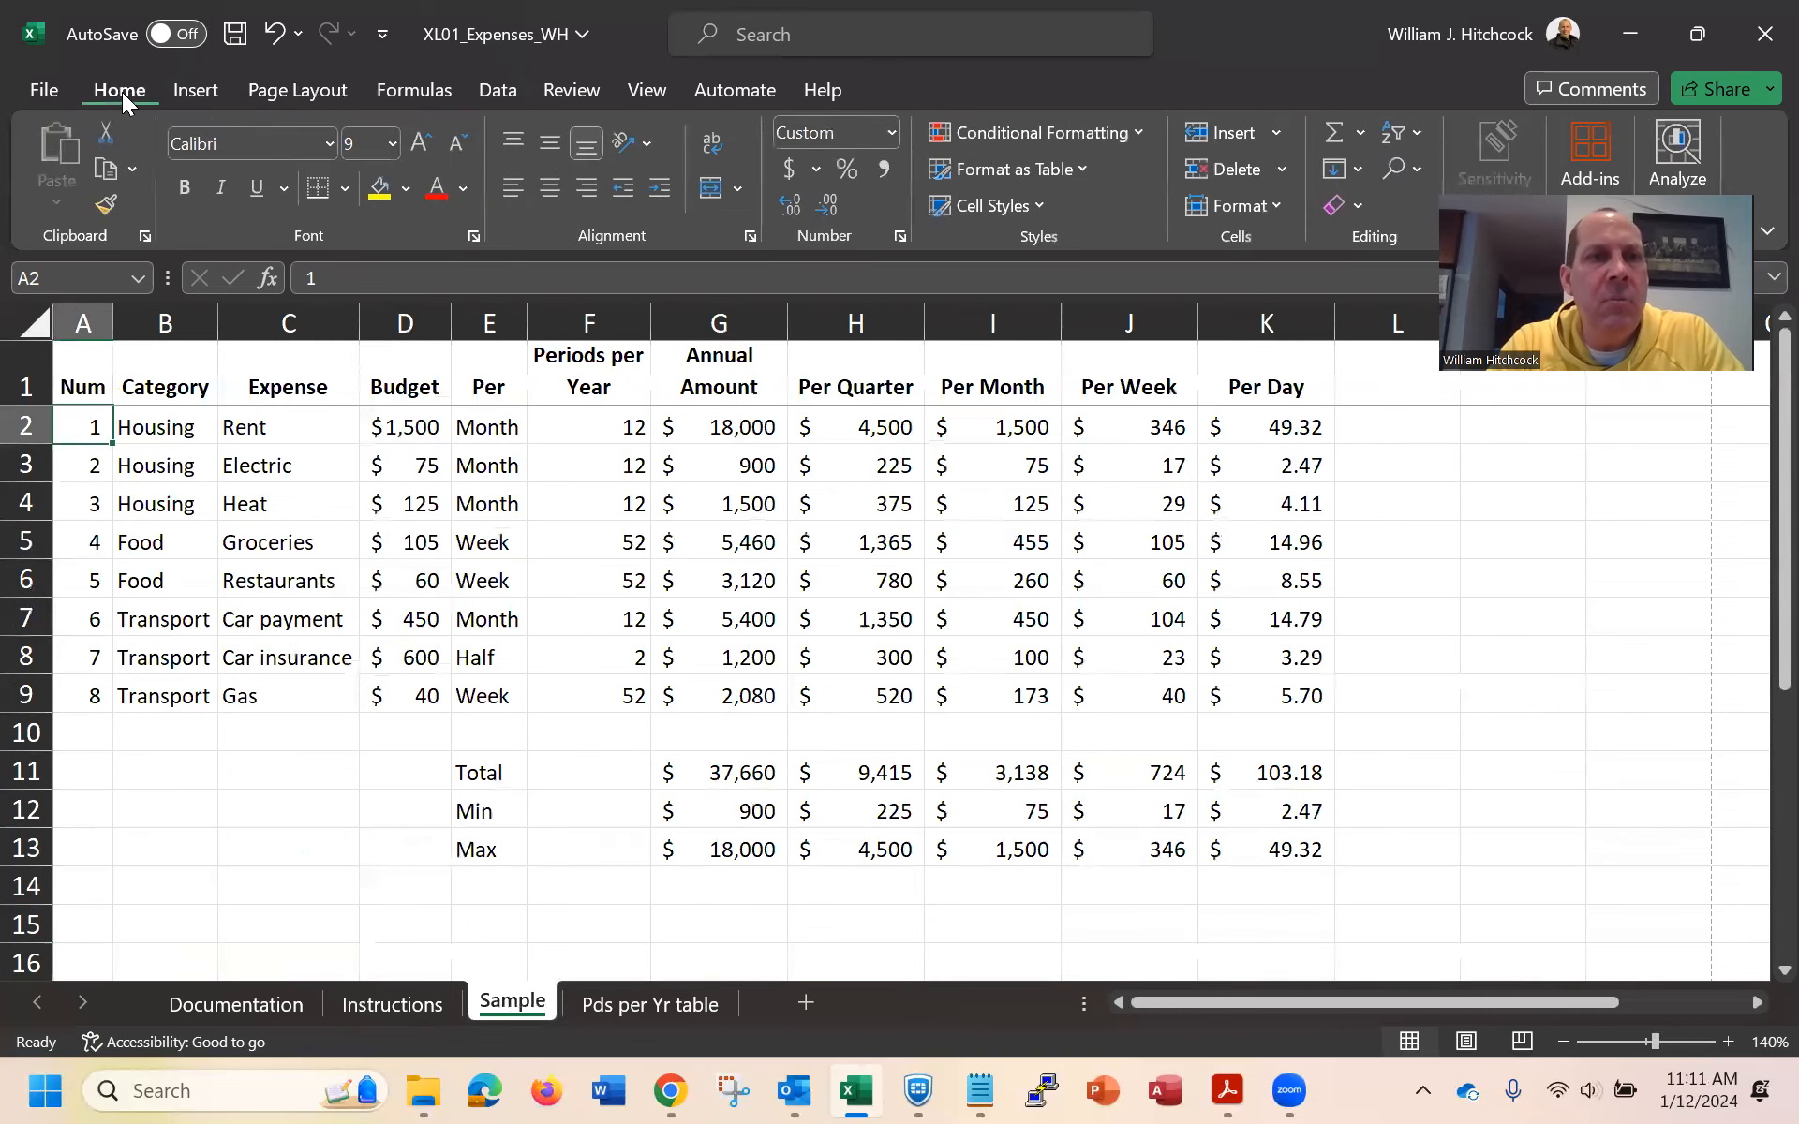
click(498, 90)
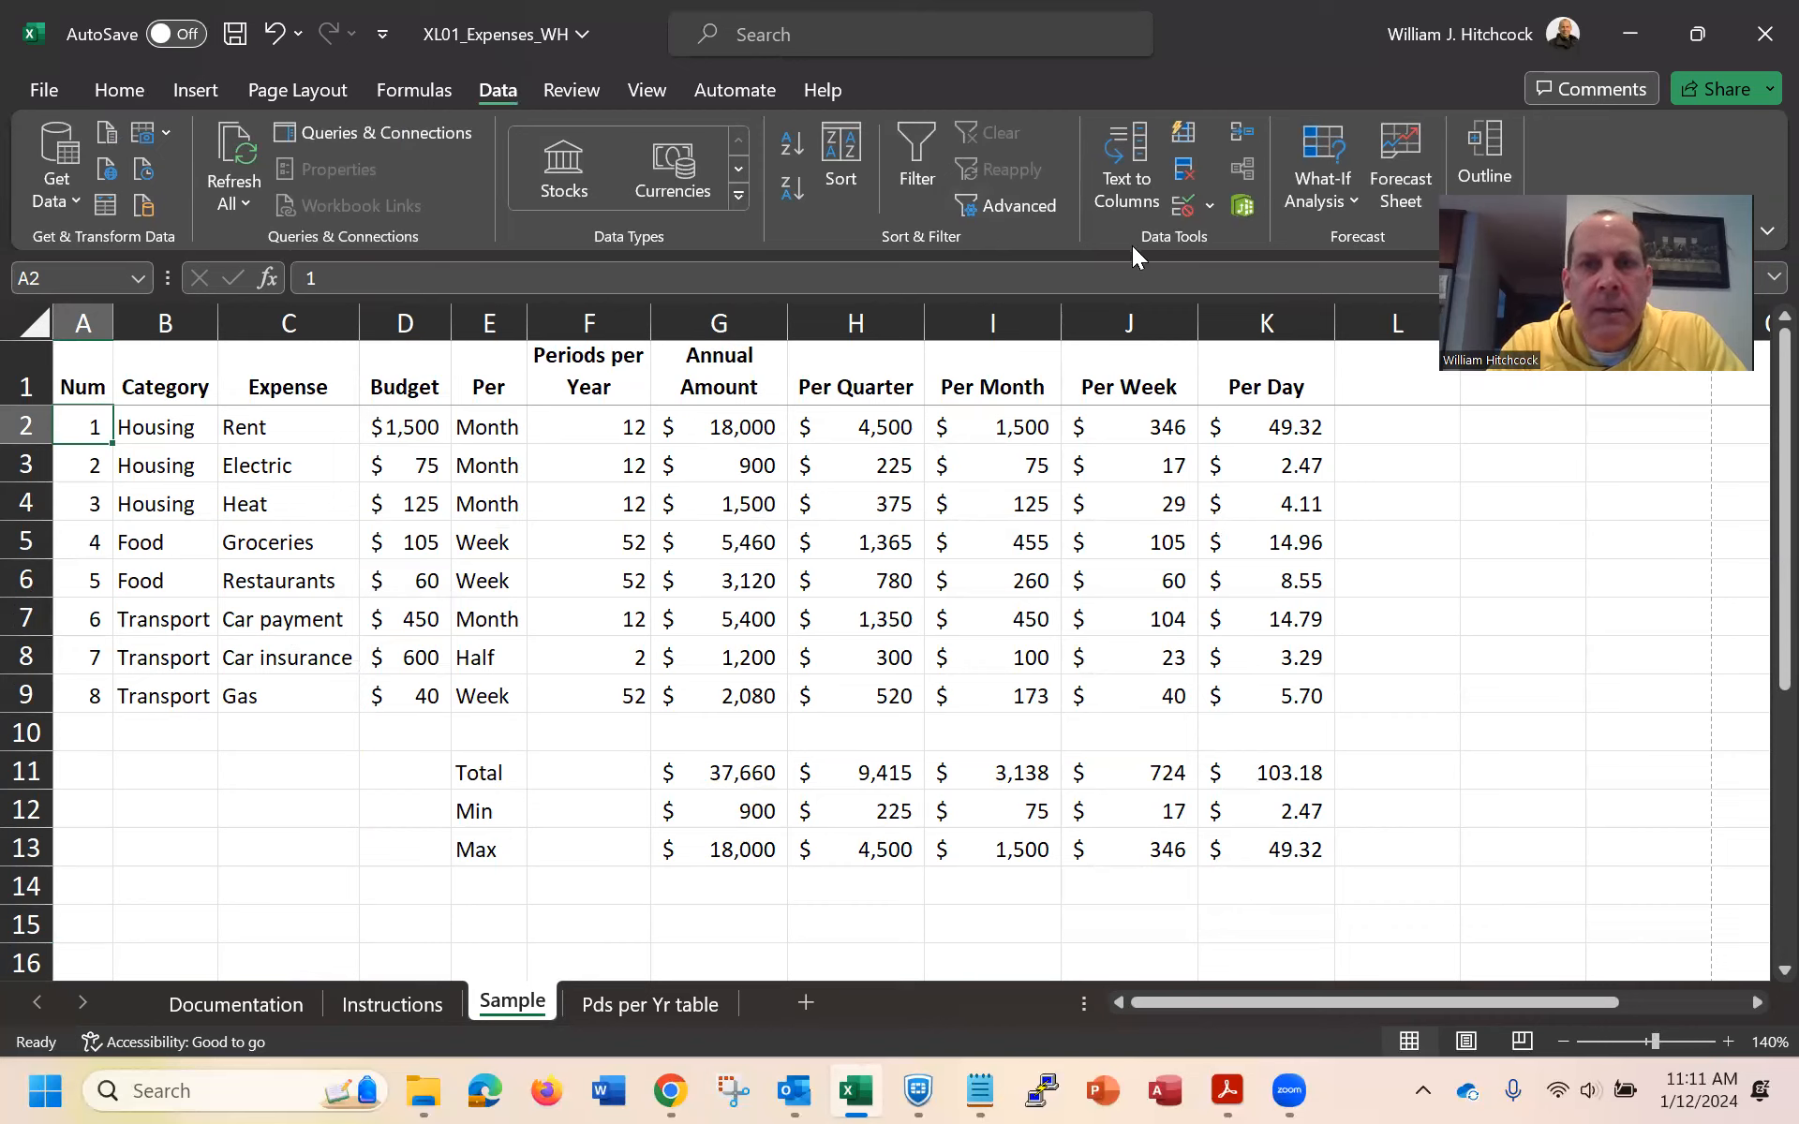
click(841, 183)
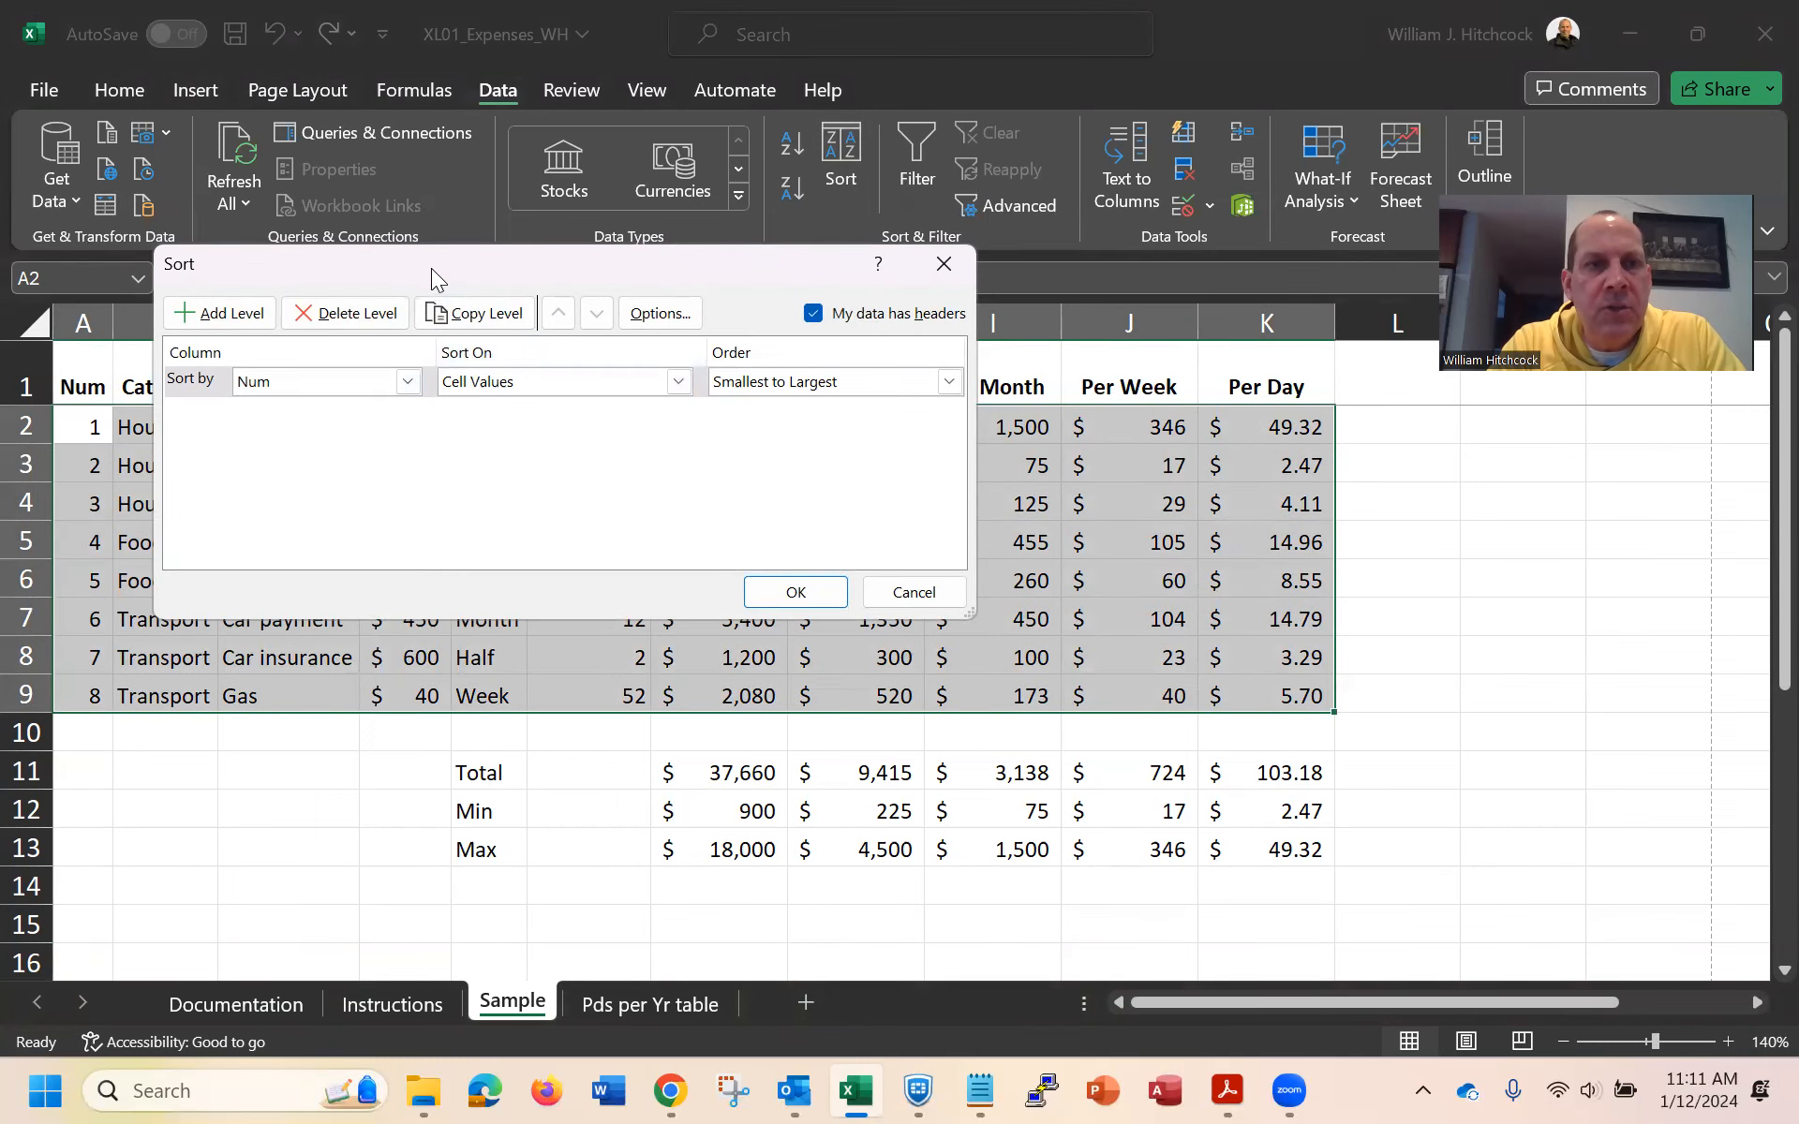
drag(437, 264, 740, 240)
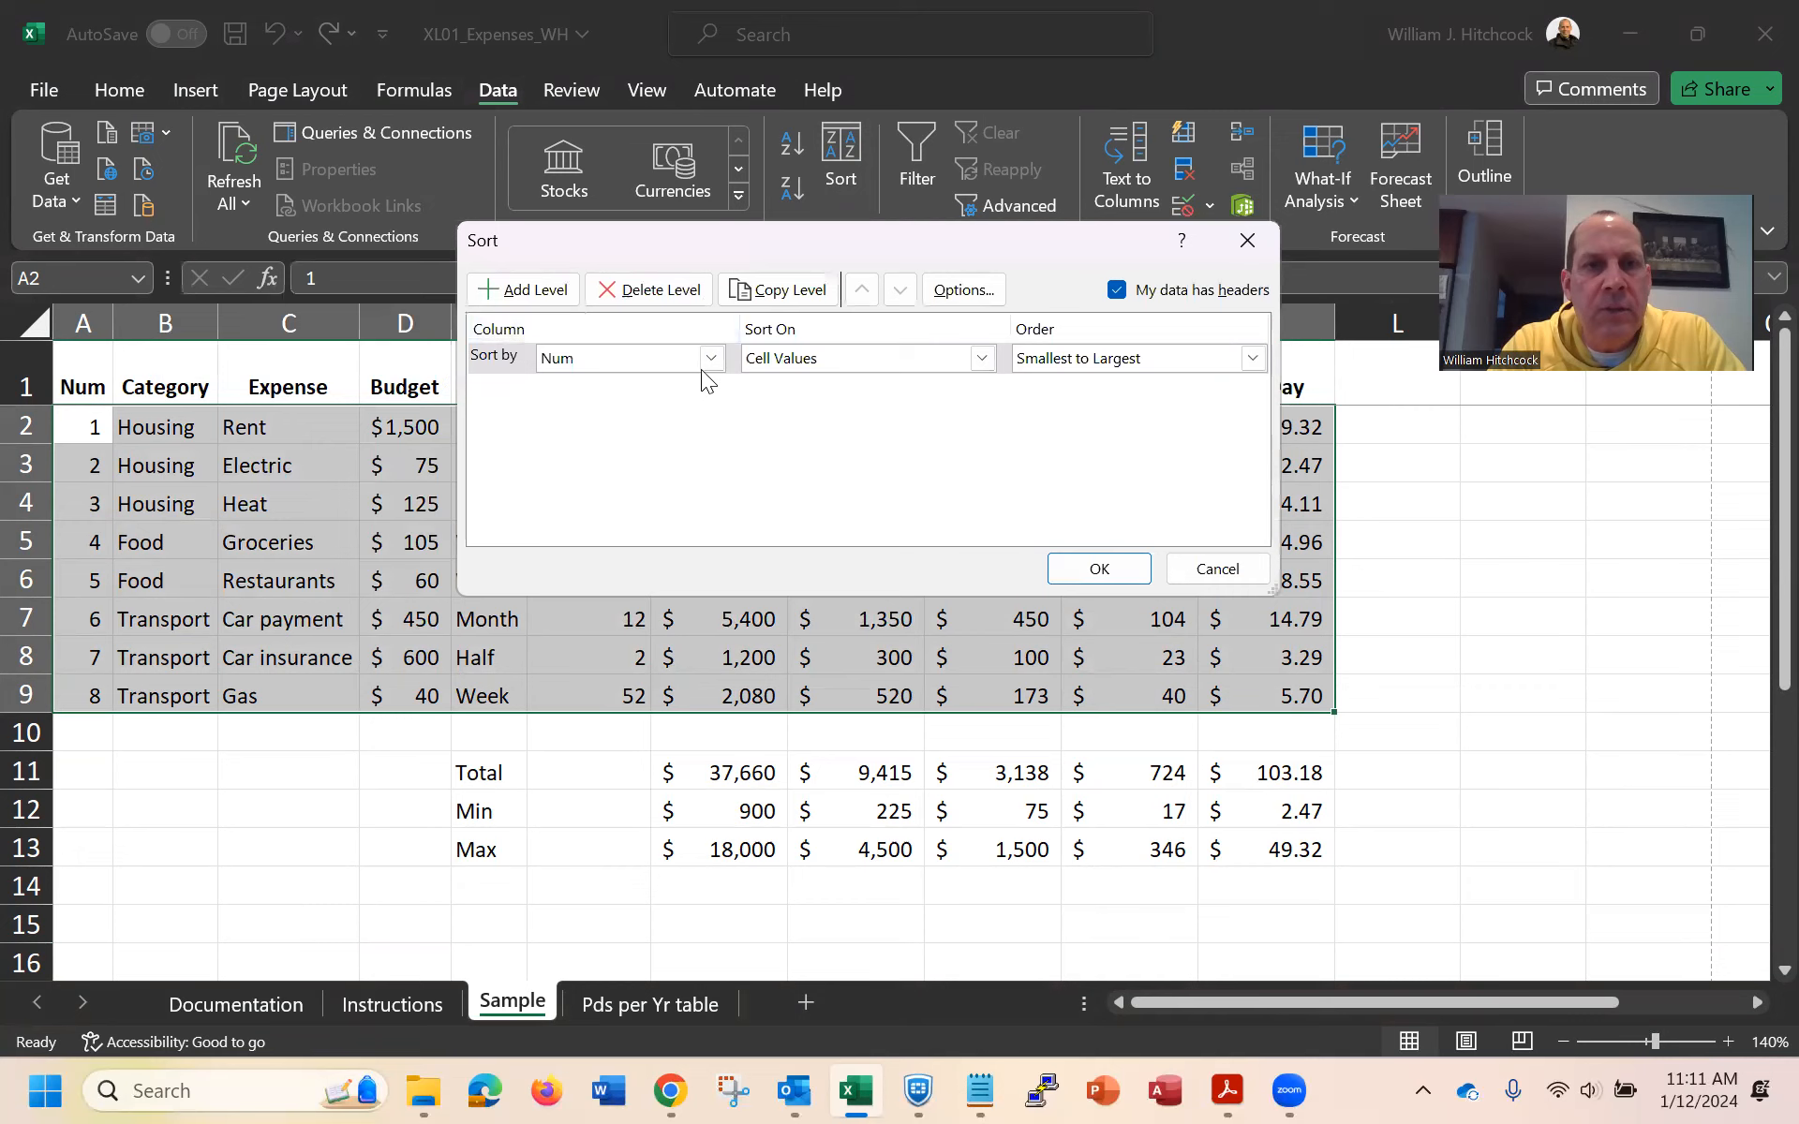
click(711, 358)
click(604, 404)
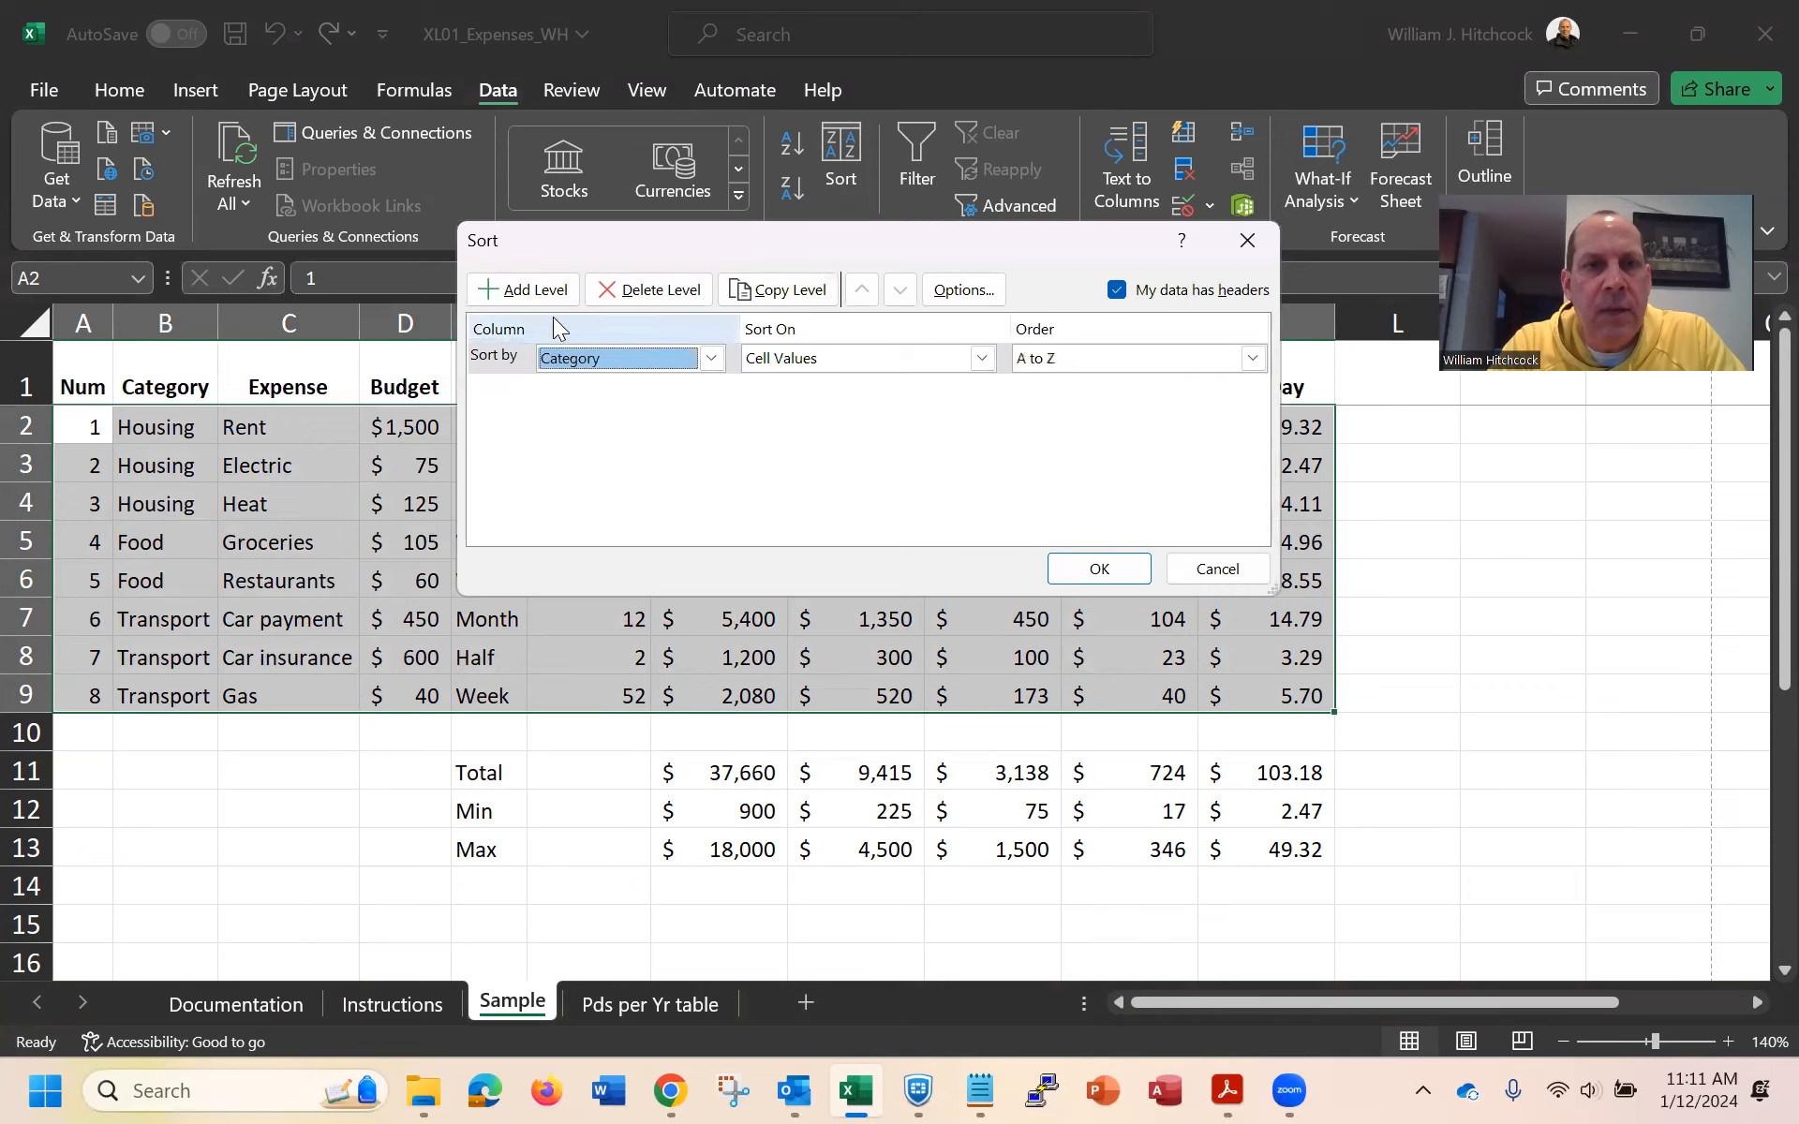
click(545, 298)
click(607, 384)
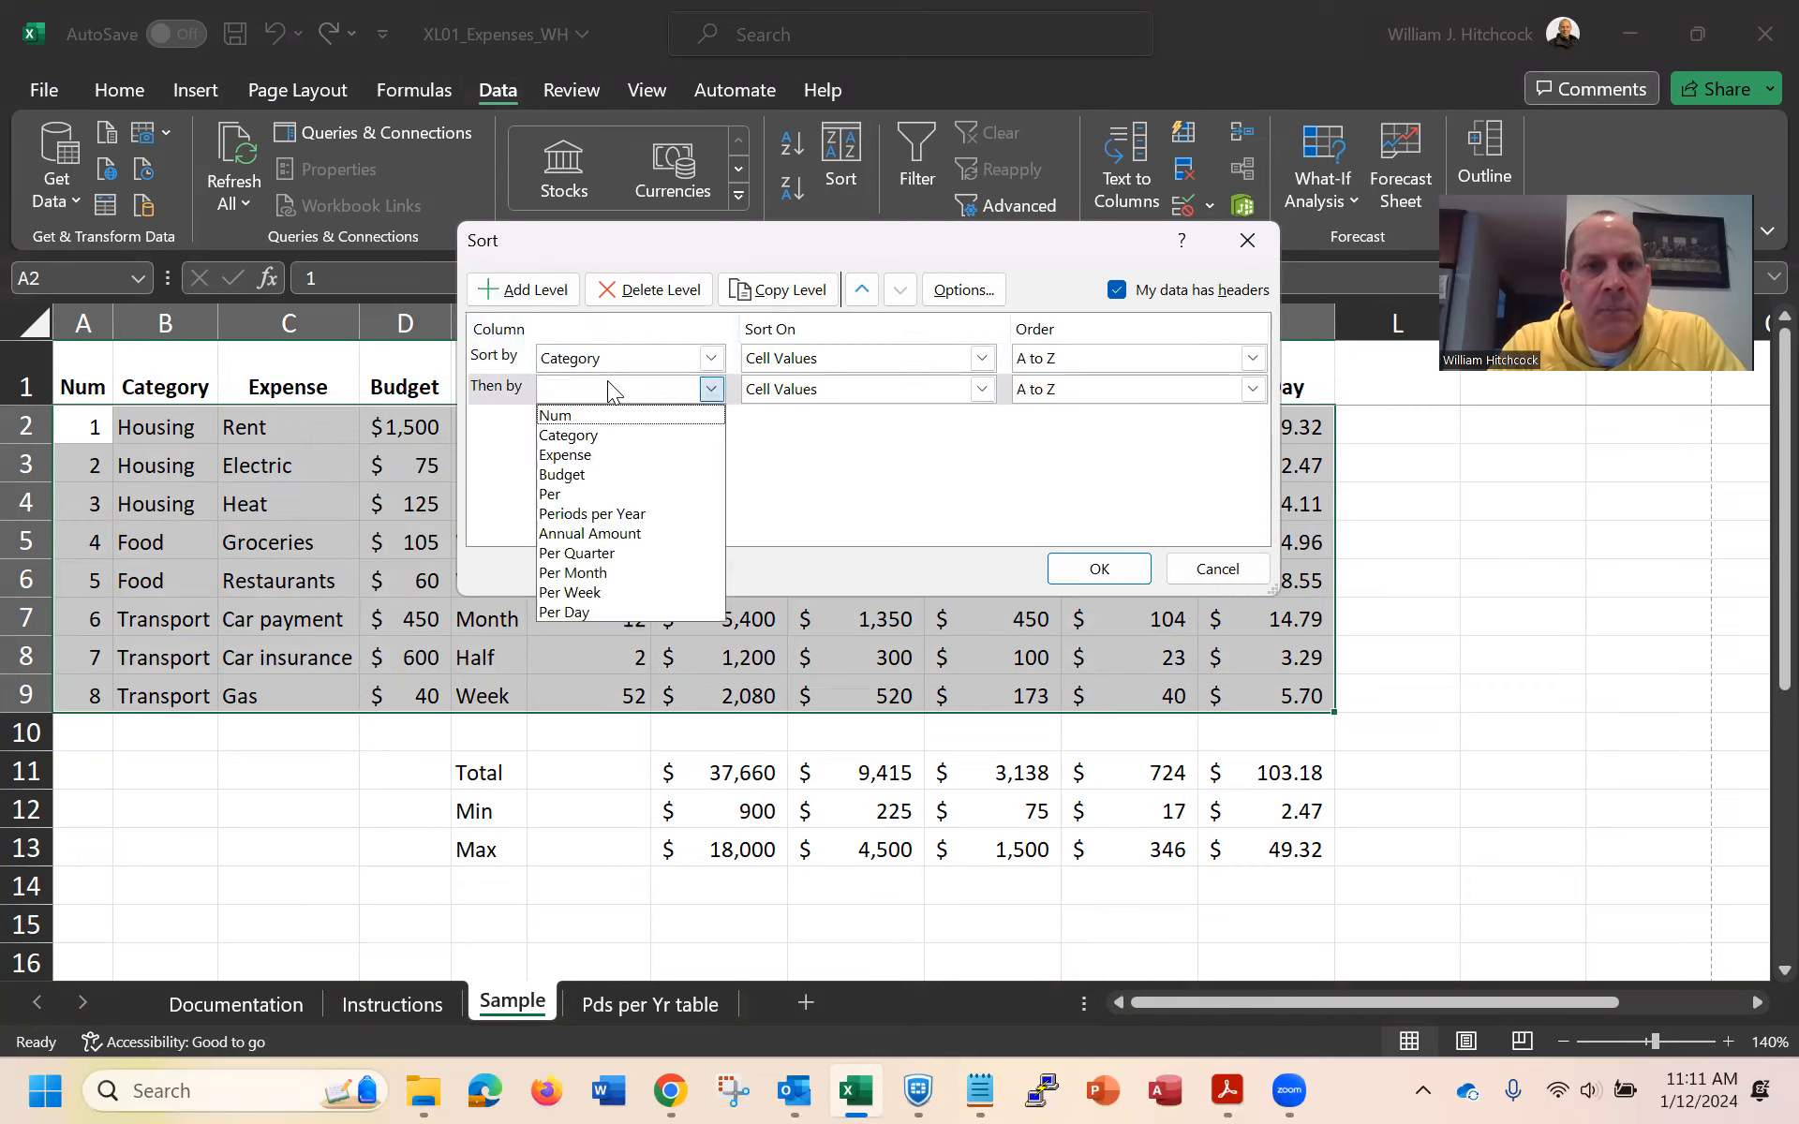
click(582, 455)
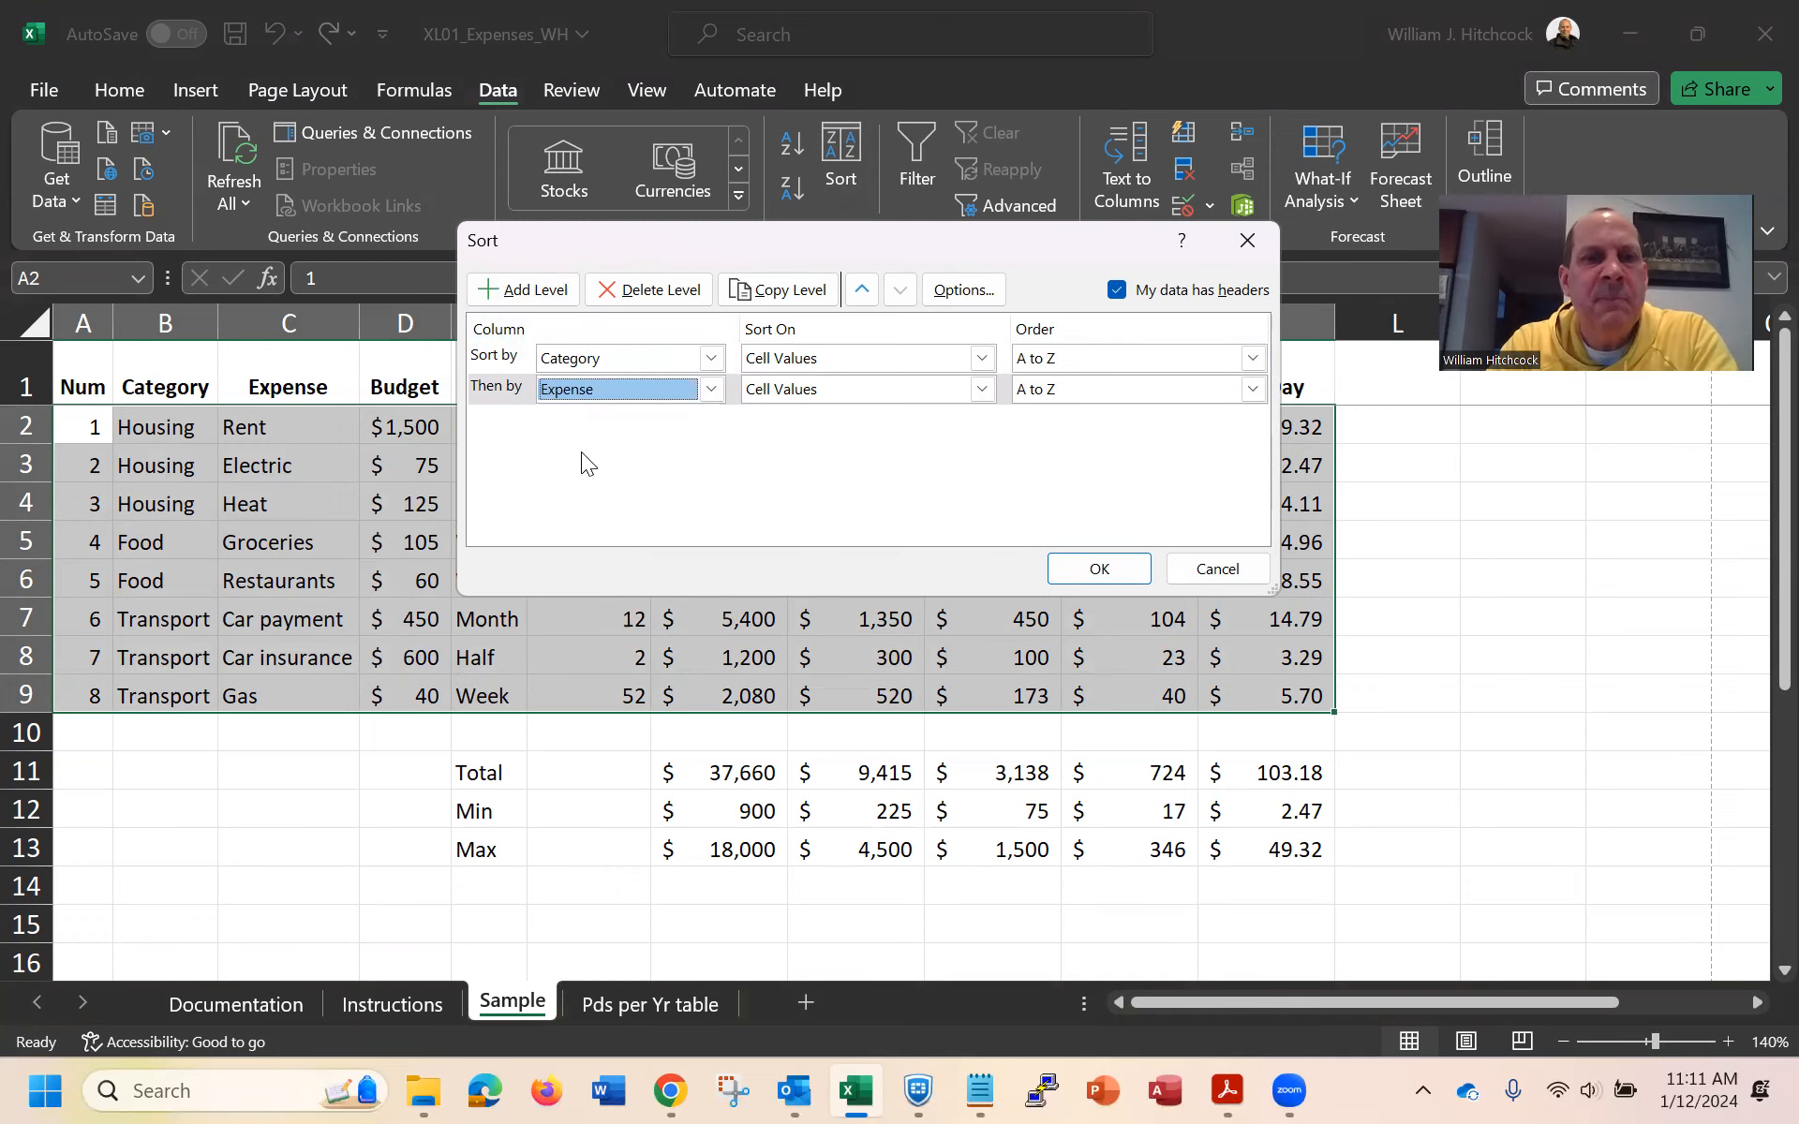
click(1089, 569)
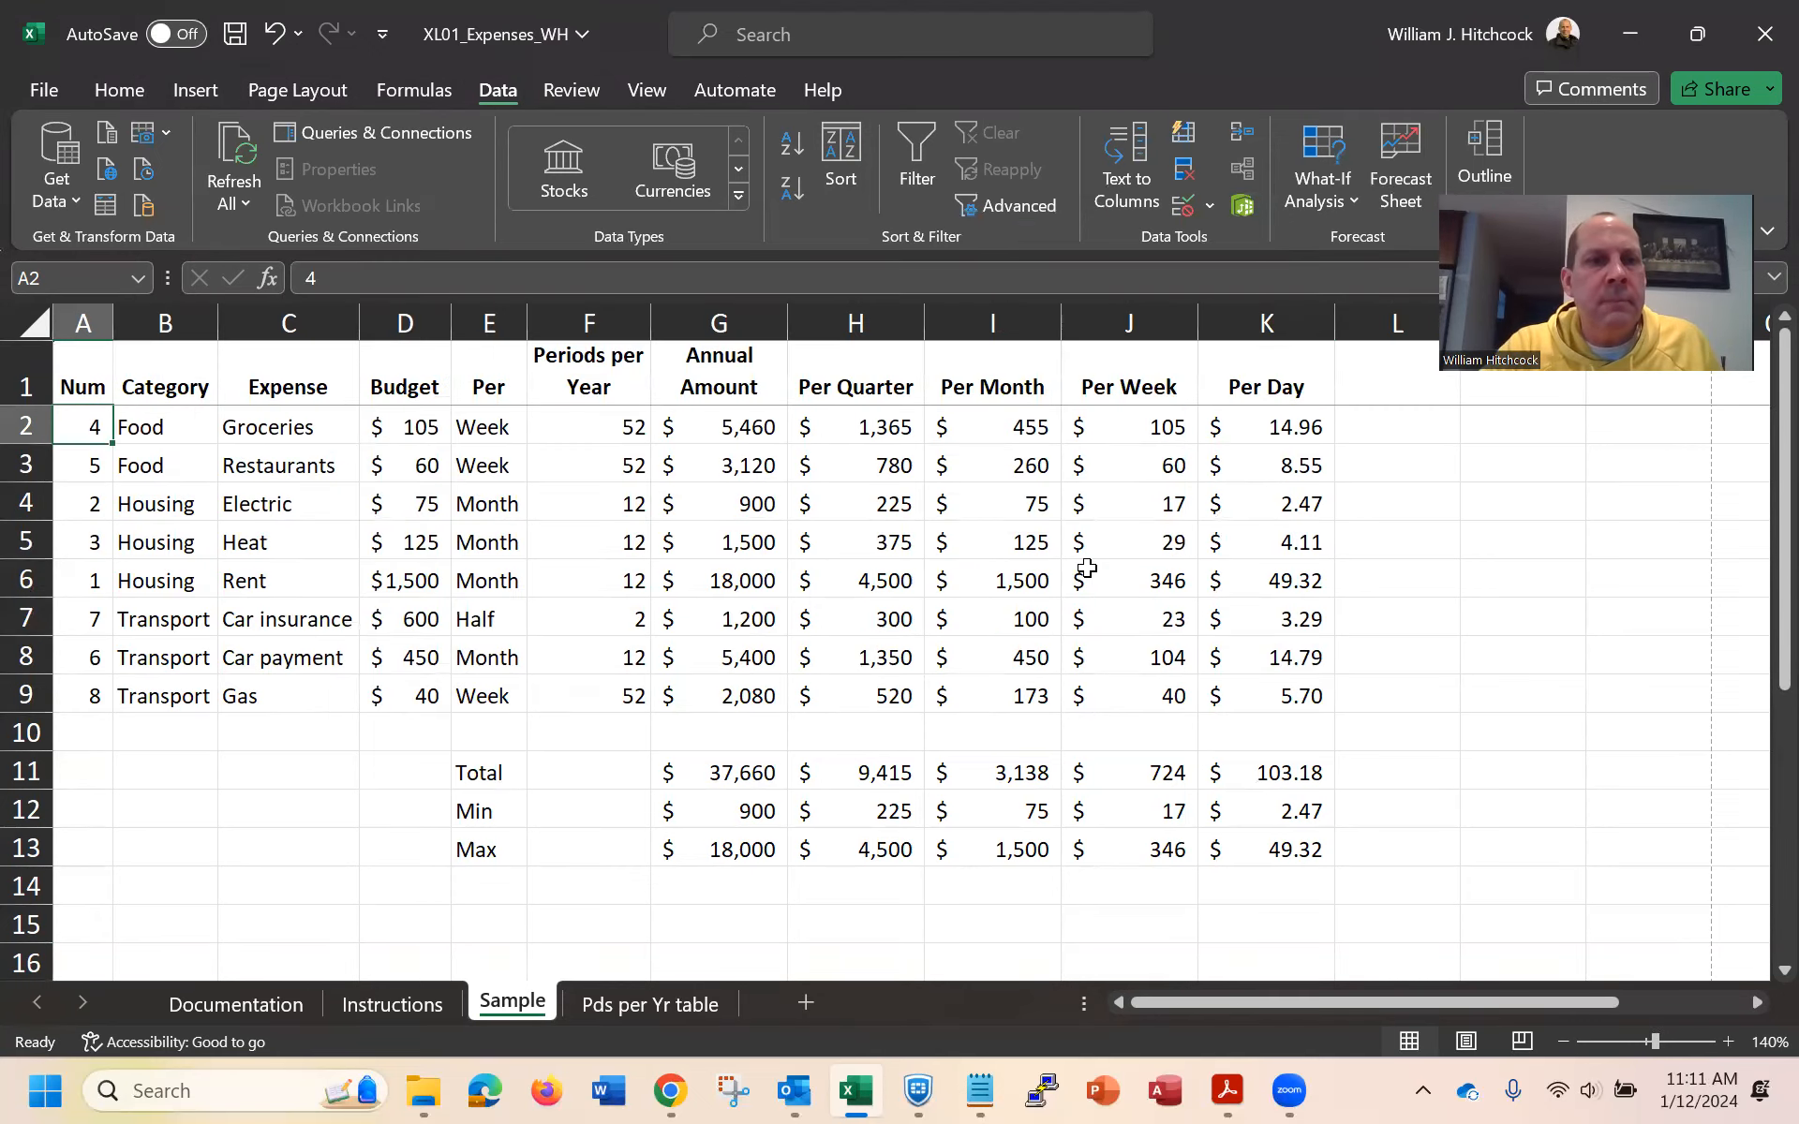
Examine the grouping and order of the Food and Housing records on the sorted Sample sheet
key(Right)
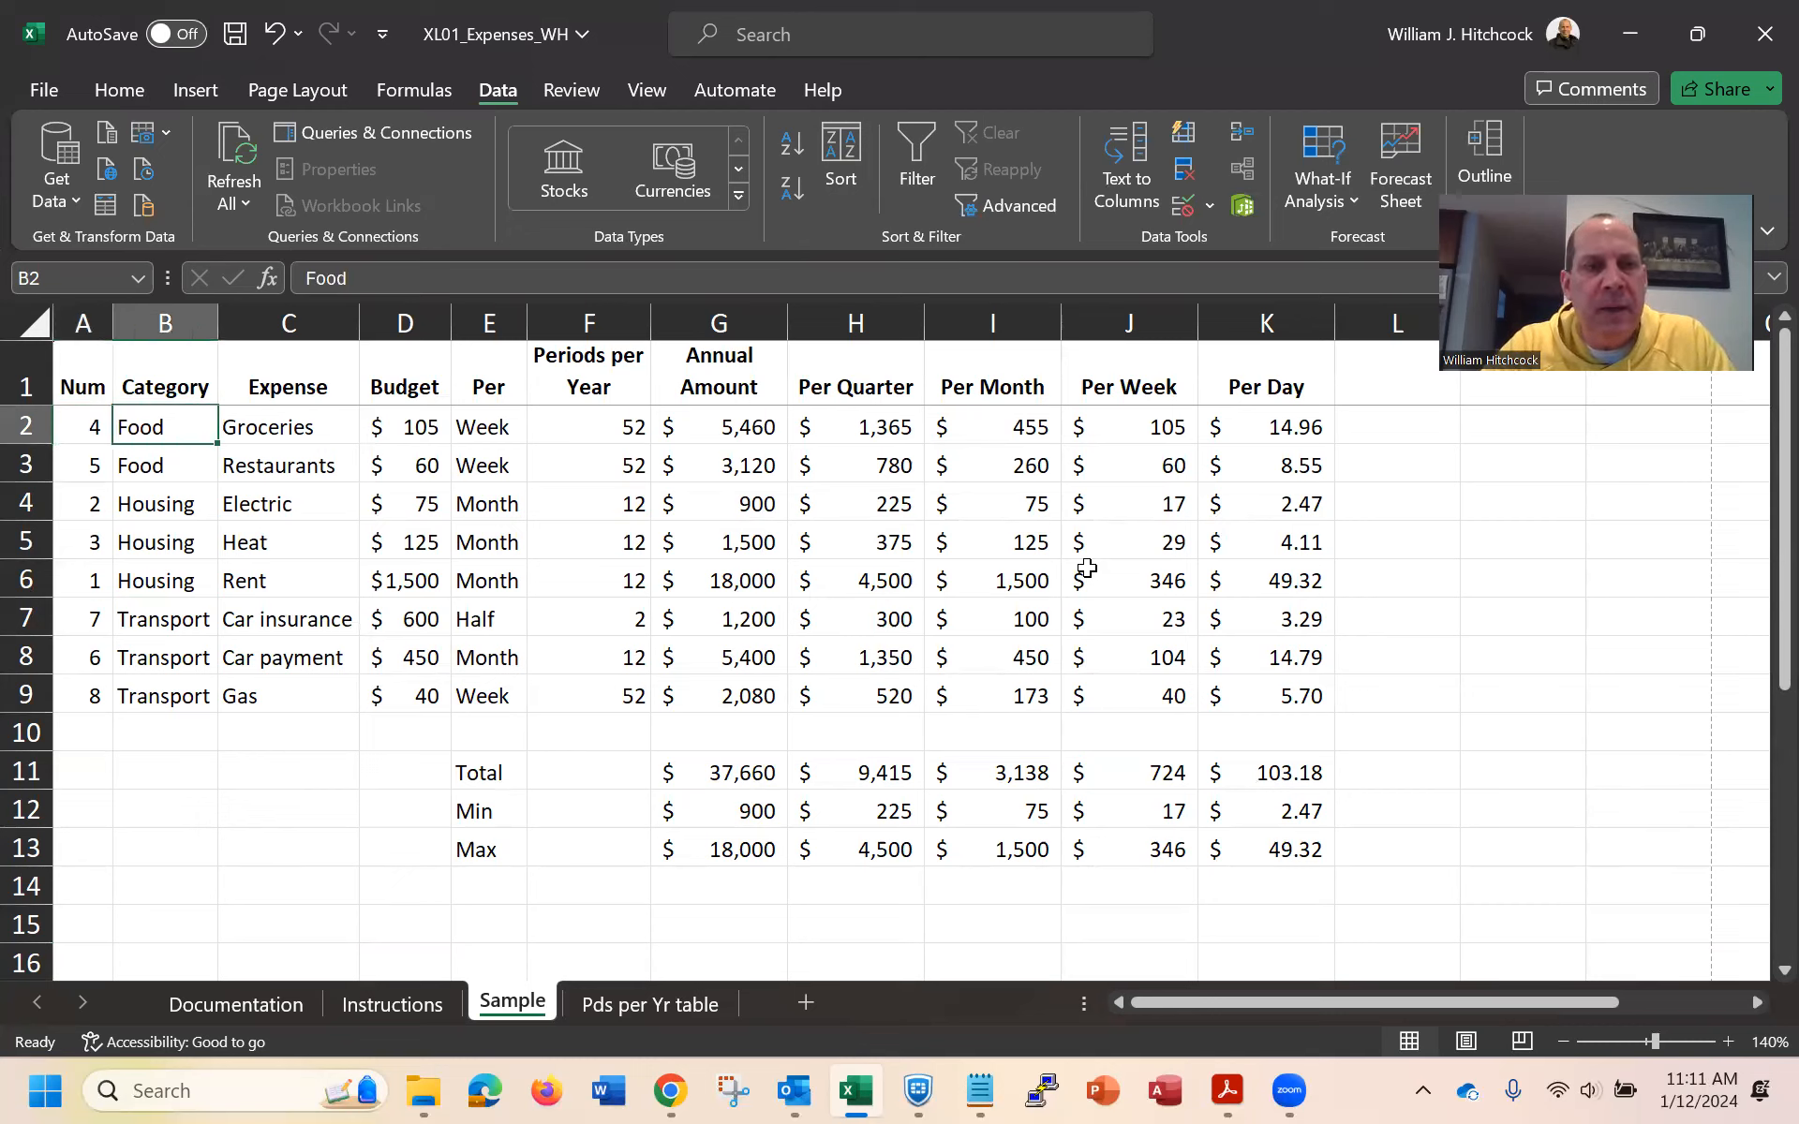
key(shift+Down)
key(shift+Right)
key(shift+Right)
key(shift+Right)
key(shift+Right)
key(shift+Right)
key(shift+Right)
key(shift+Right)
key(shift+Right)
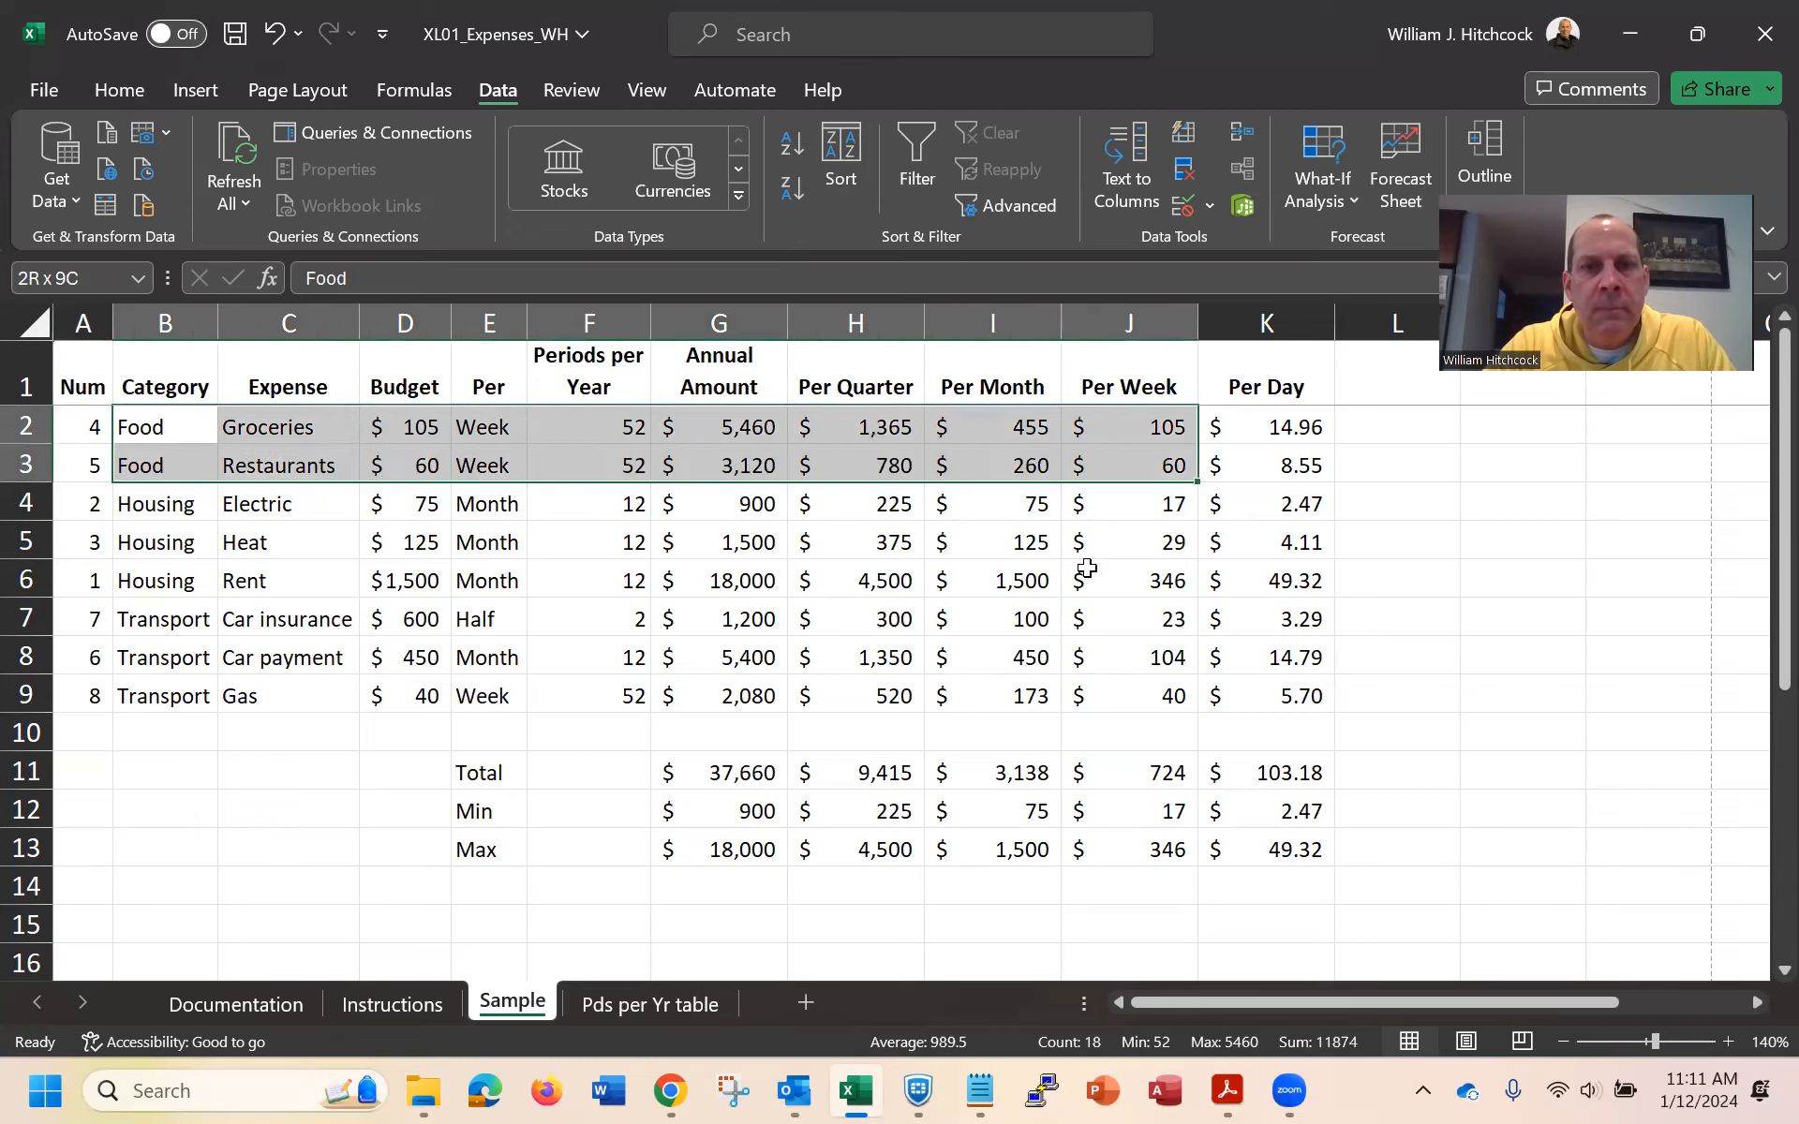
key(Down)
key(Down)
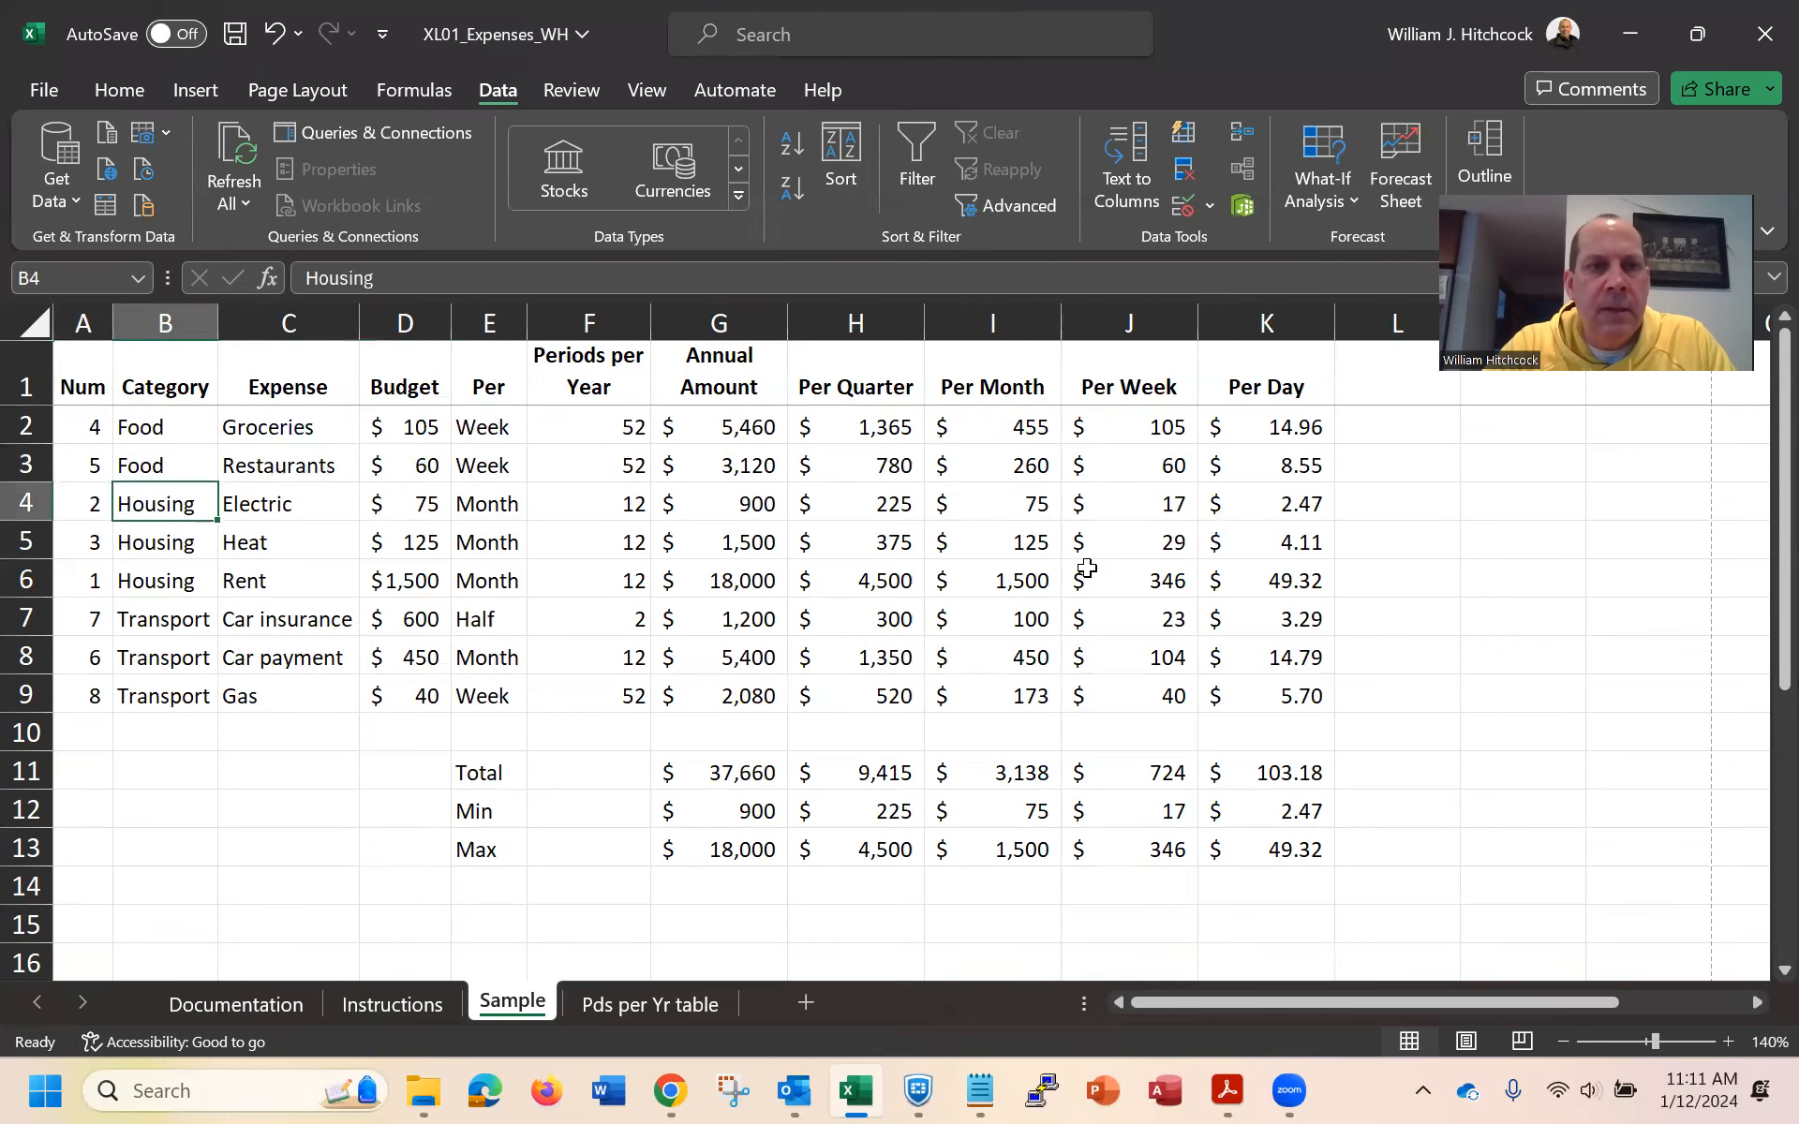
key(shift+Down)
key(shift+Down)
key(shift+Right)
key(shift+Right)
key(shift+Right)
key(shift+Right)
key(shift+Right)
key(shift+Right)
key(shift+Right)
key(shift+Right)
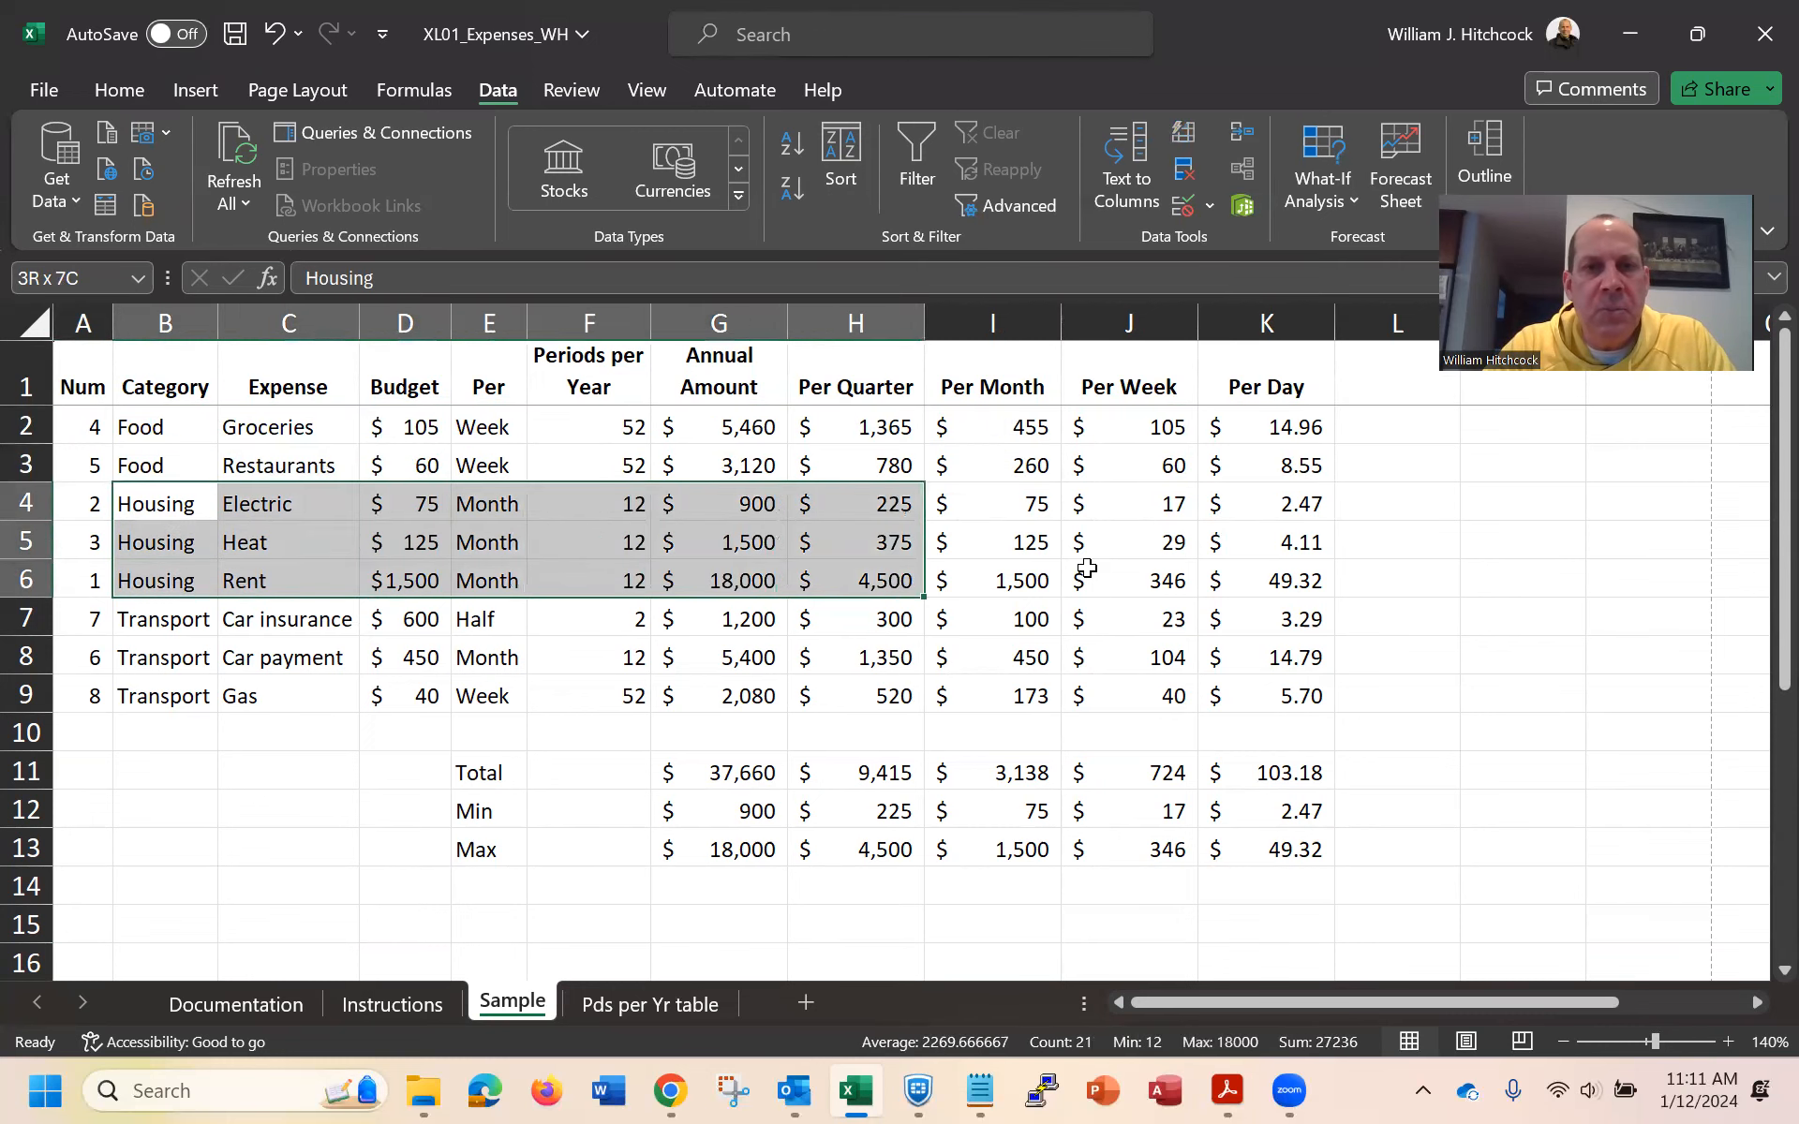
key(shift+Right)
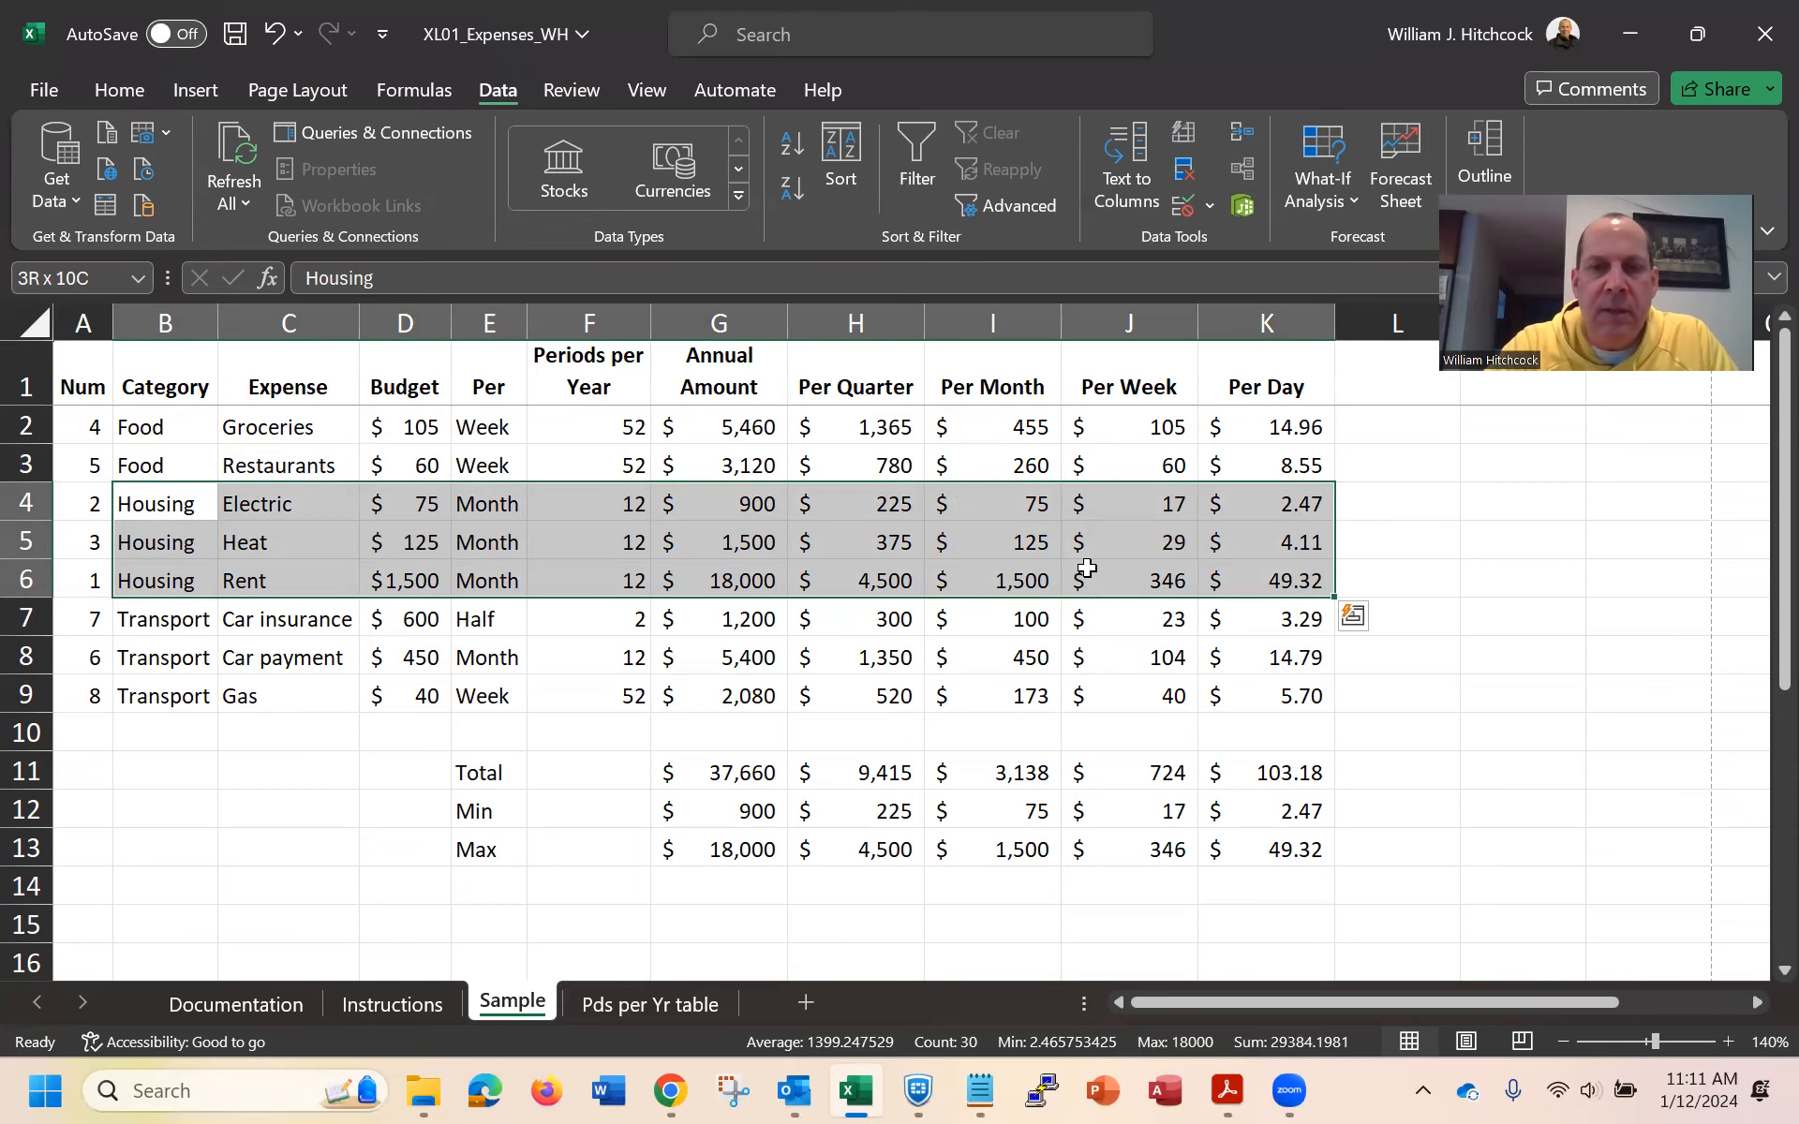
key(ctrl+Home)
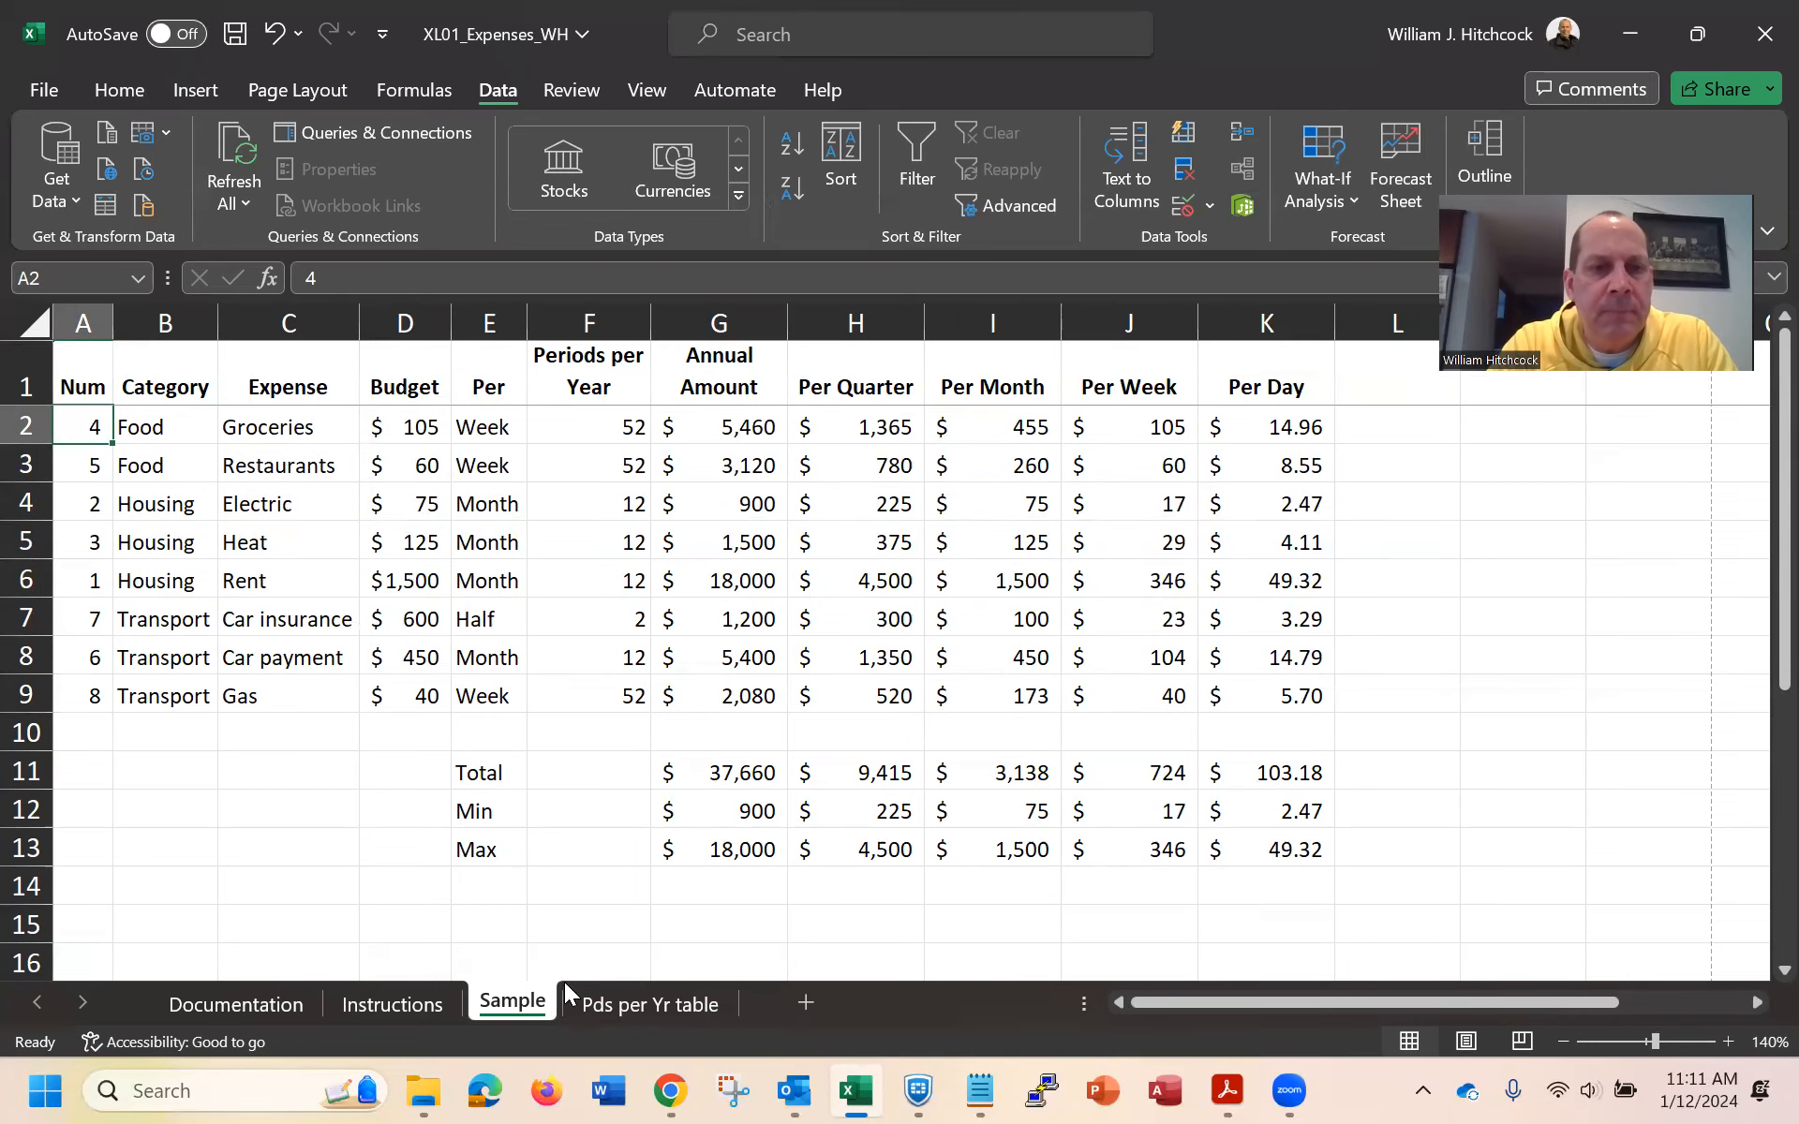
Mark steps 14, 18 and 19 as completed with y on the Instructions sheet
click(374, 1012)
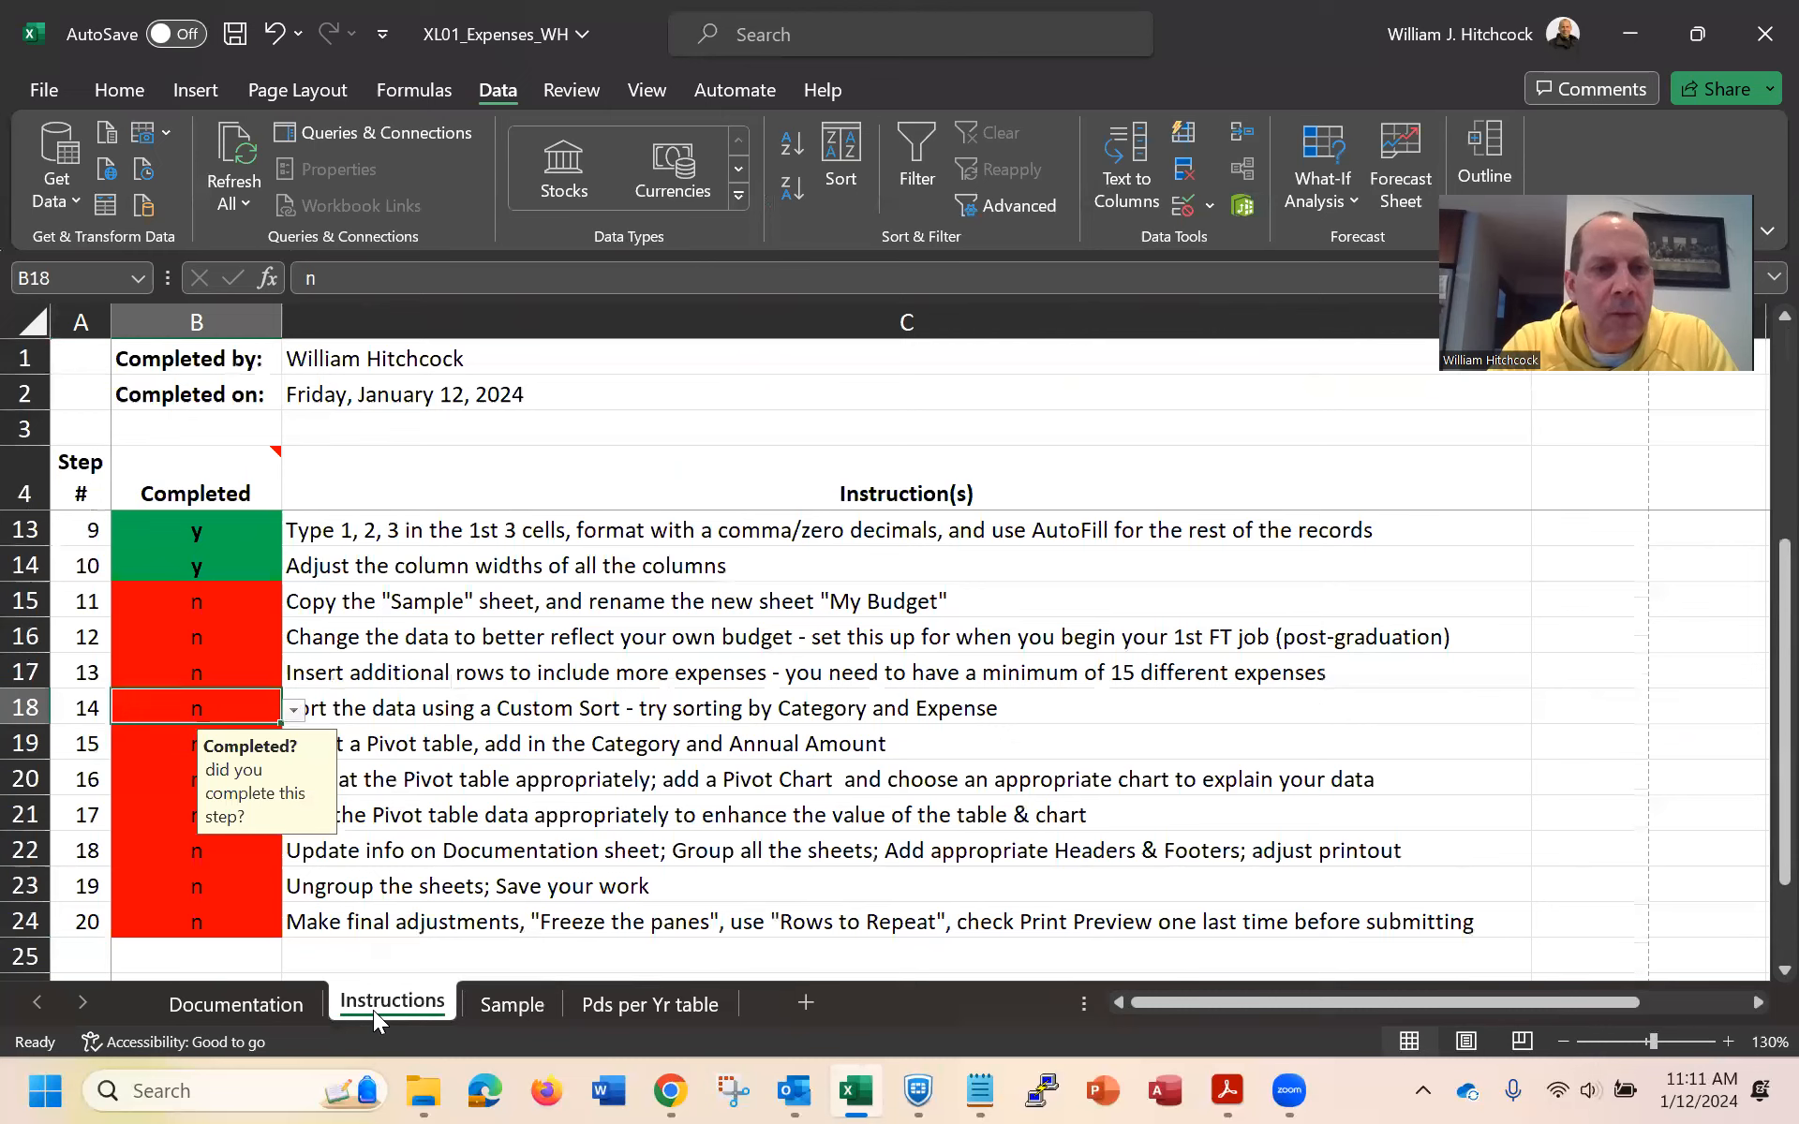
text(y)
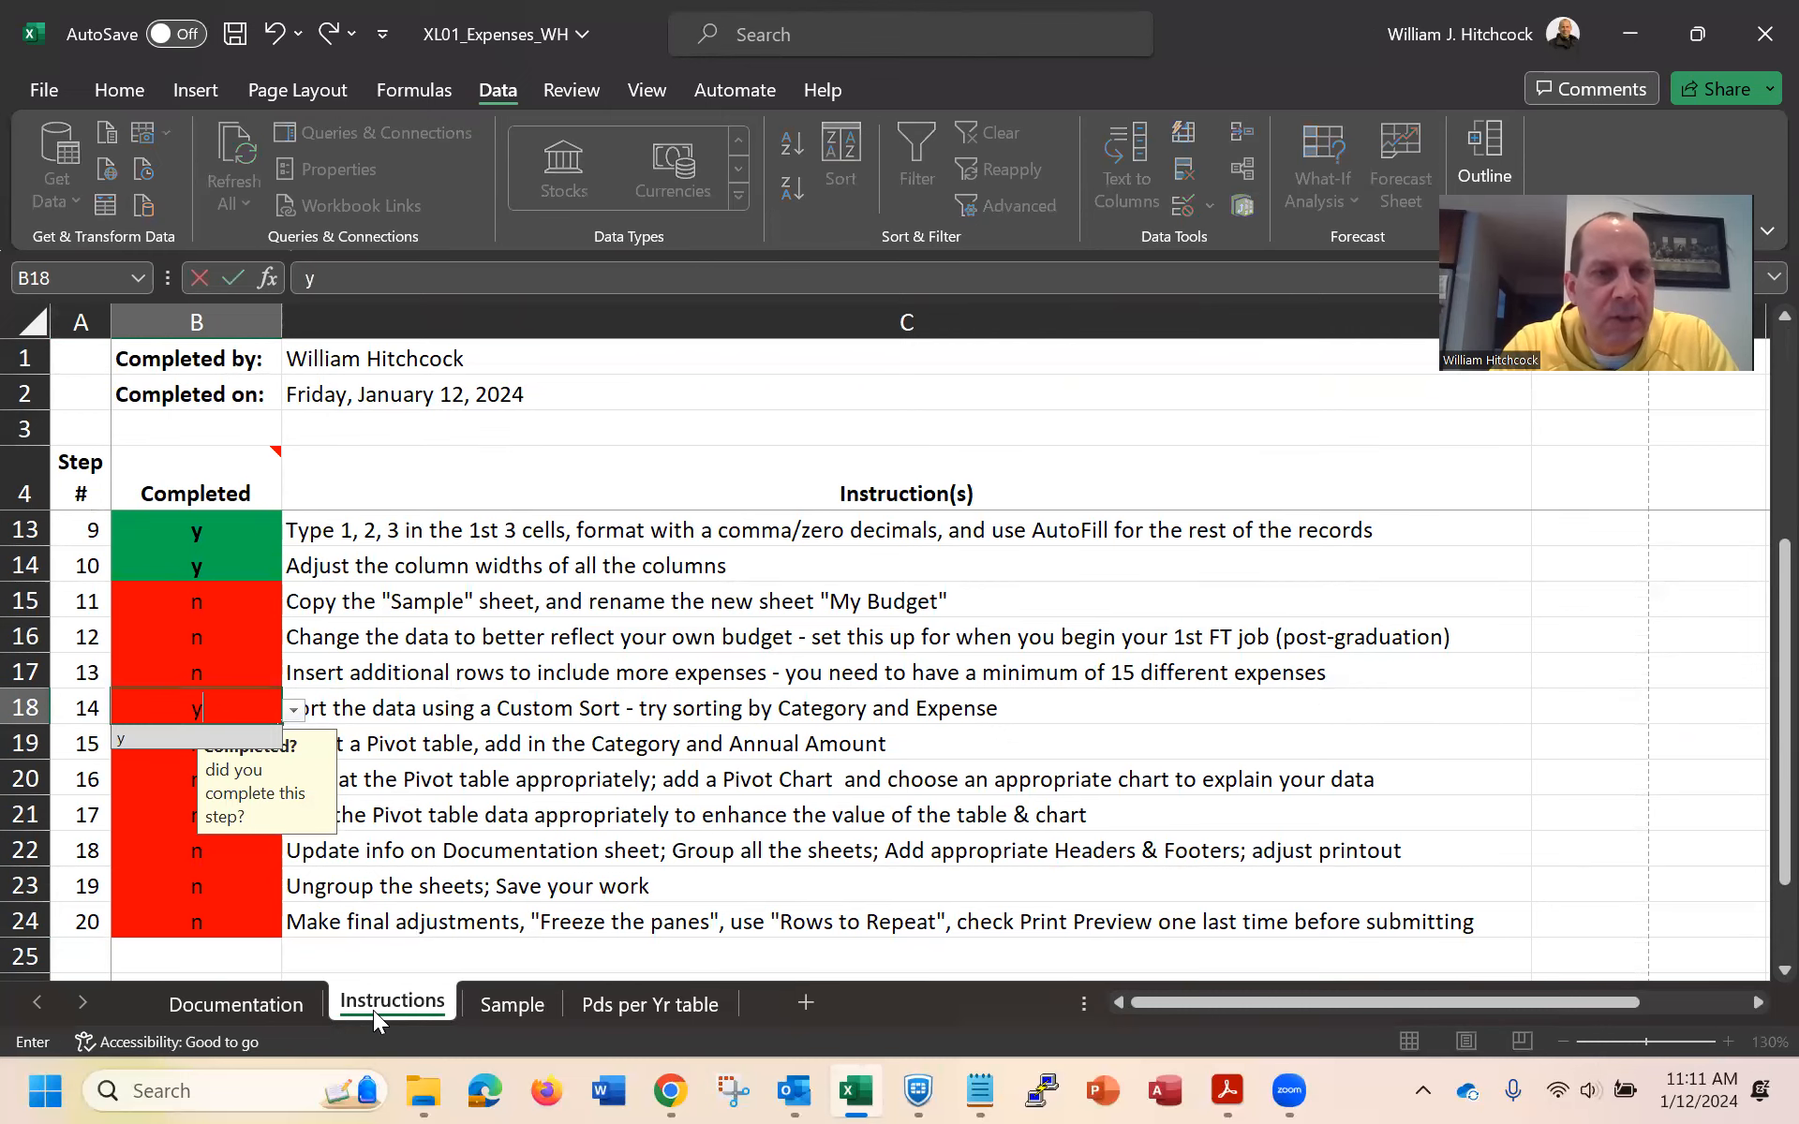
key(Return)
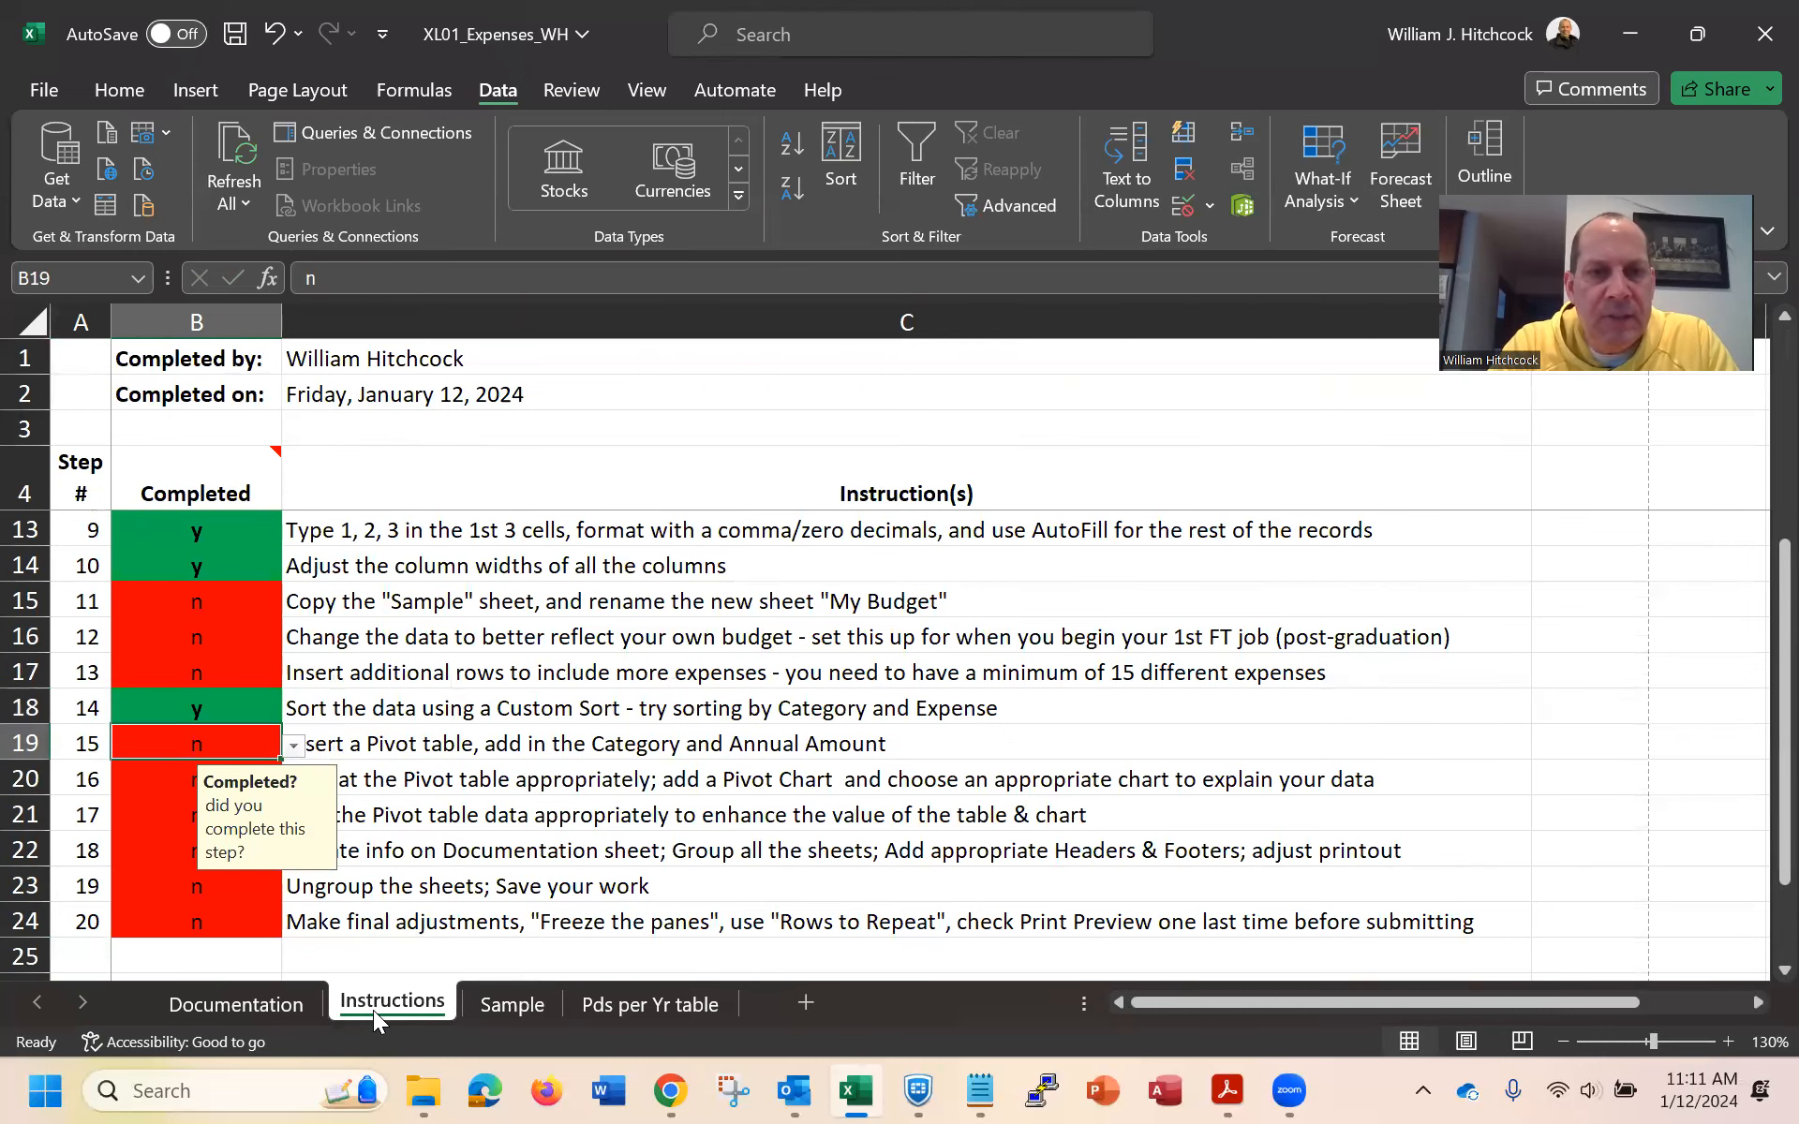
key(Down)
key(Down)
key(Down)
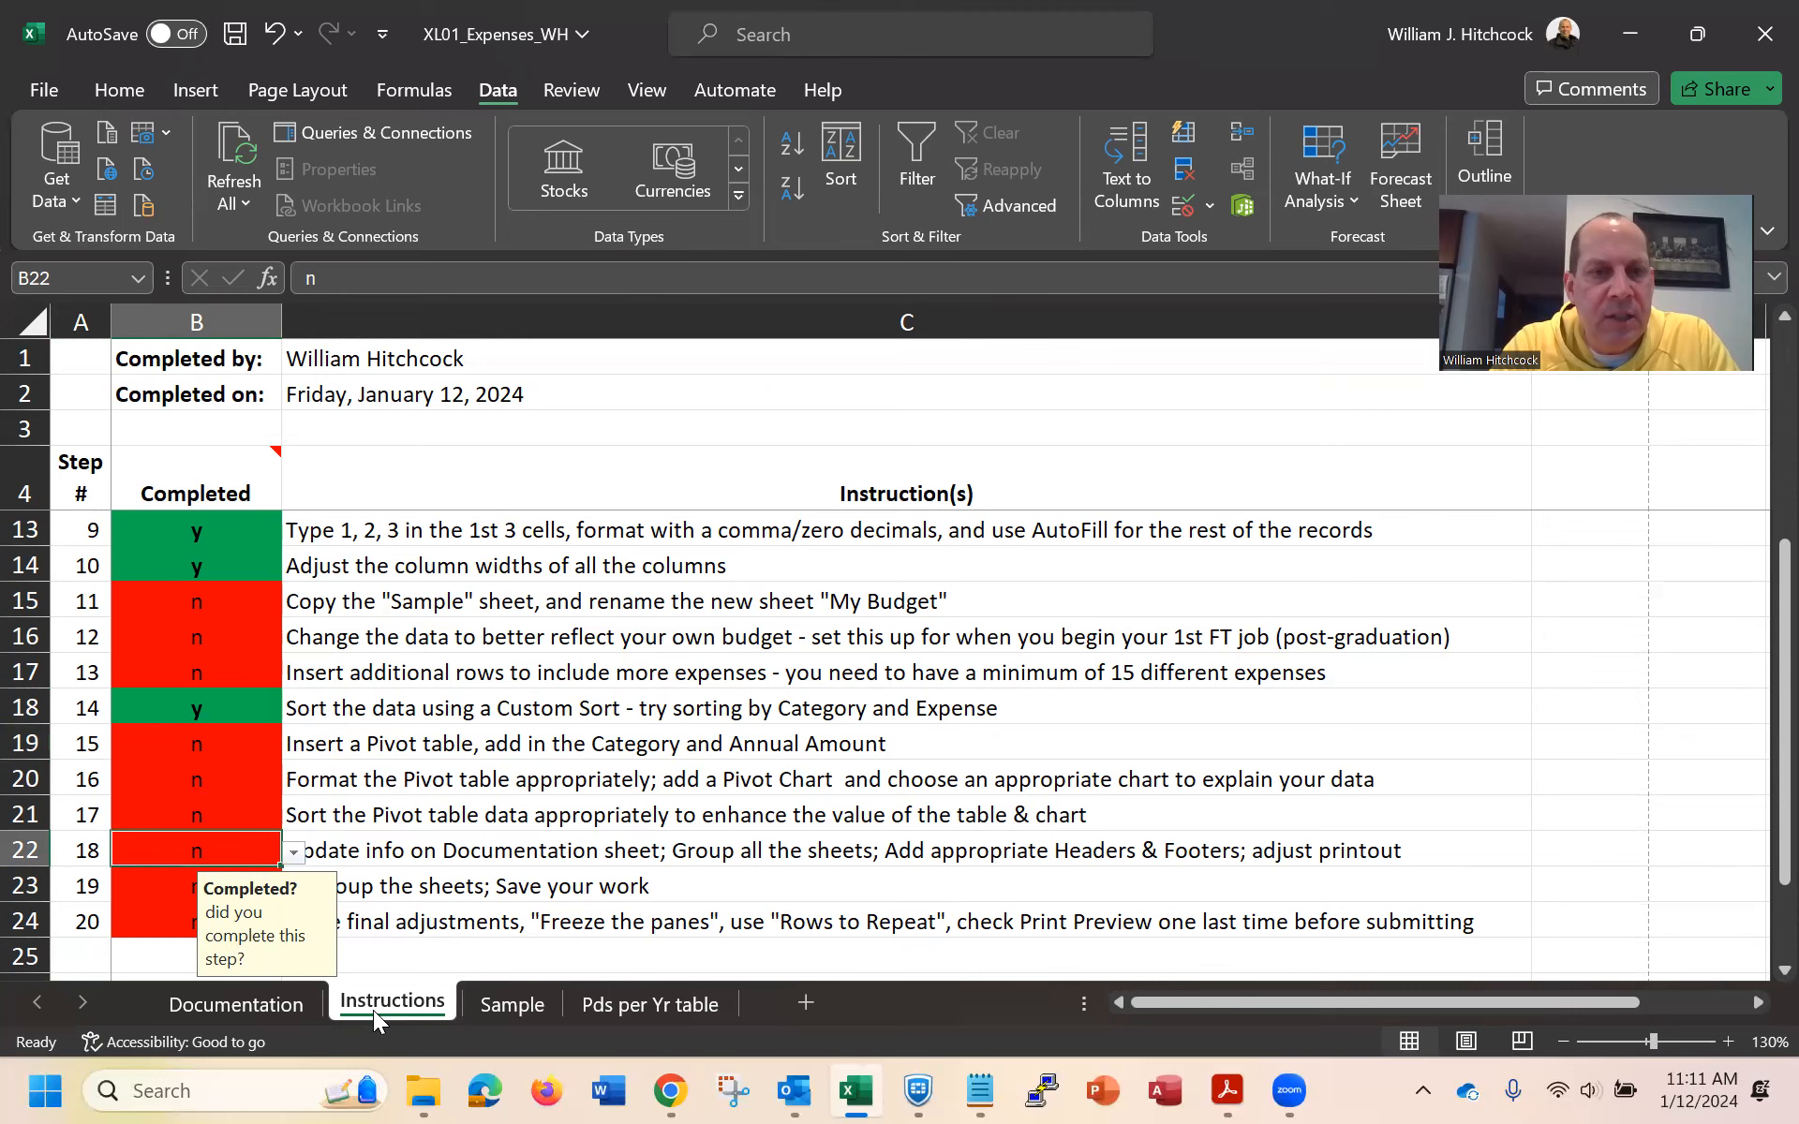
text(y)
key(Return)
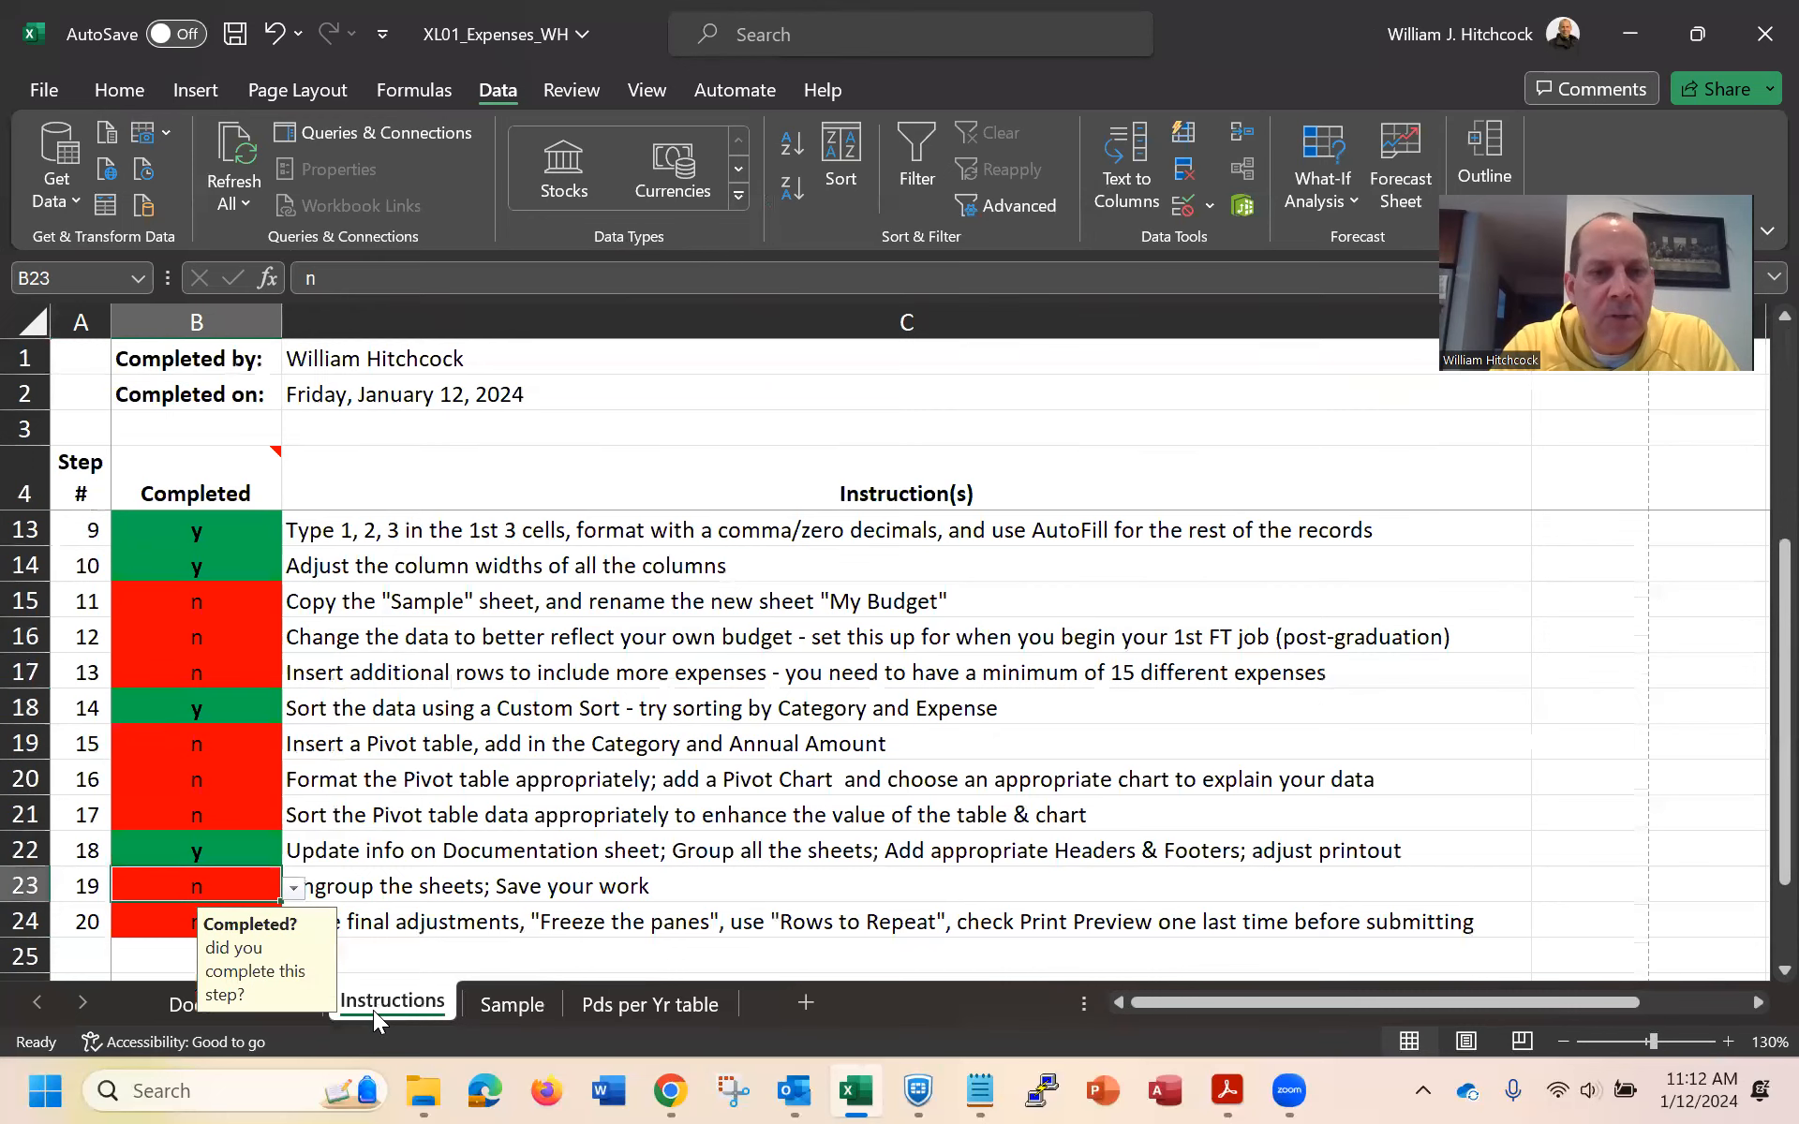
text(y)
key(Return)
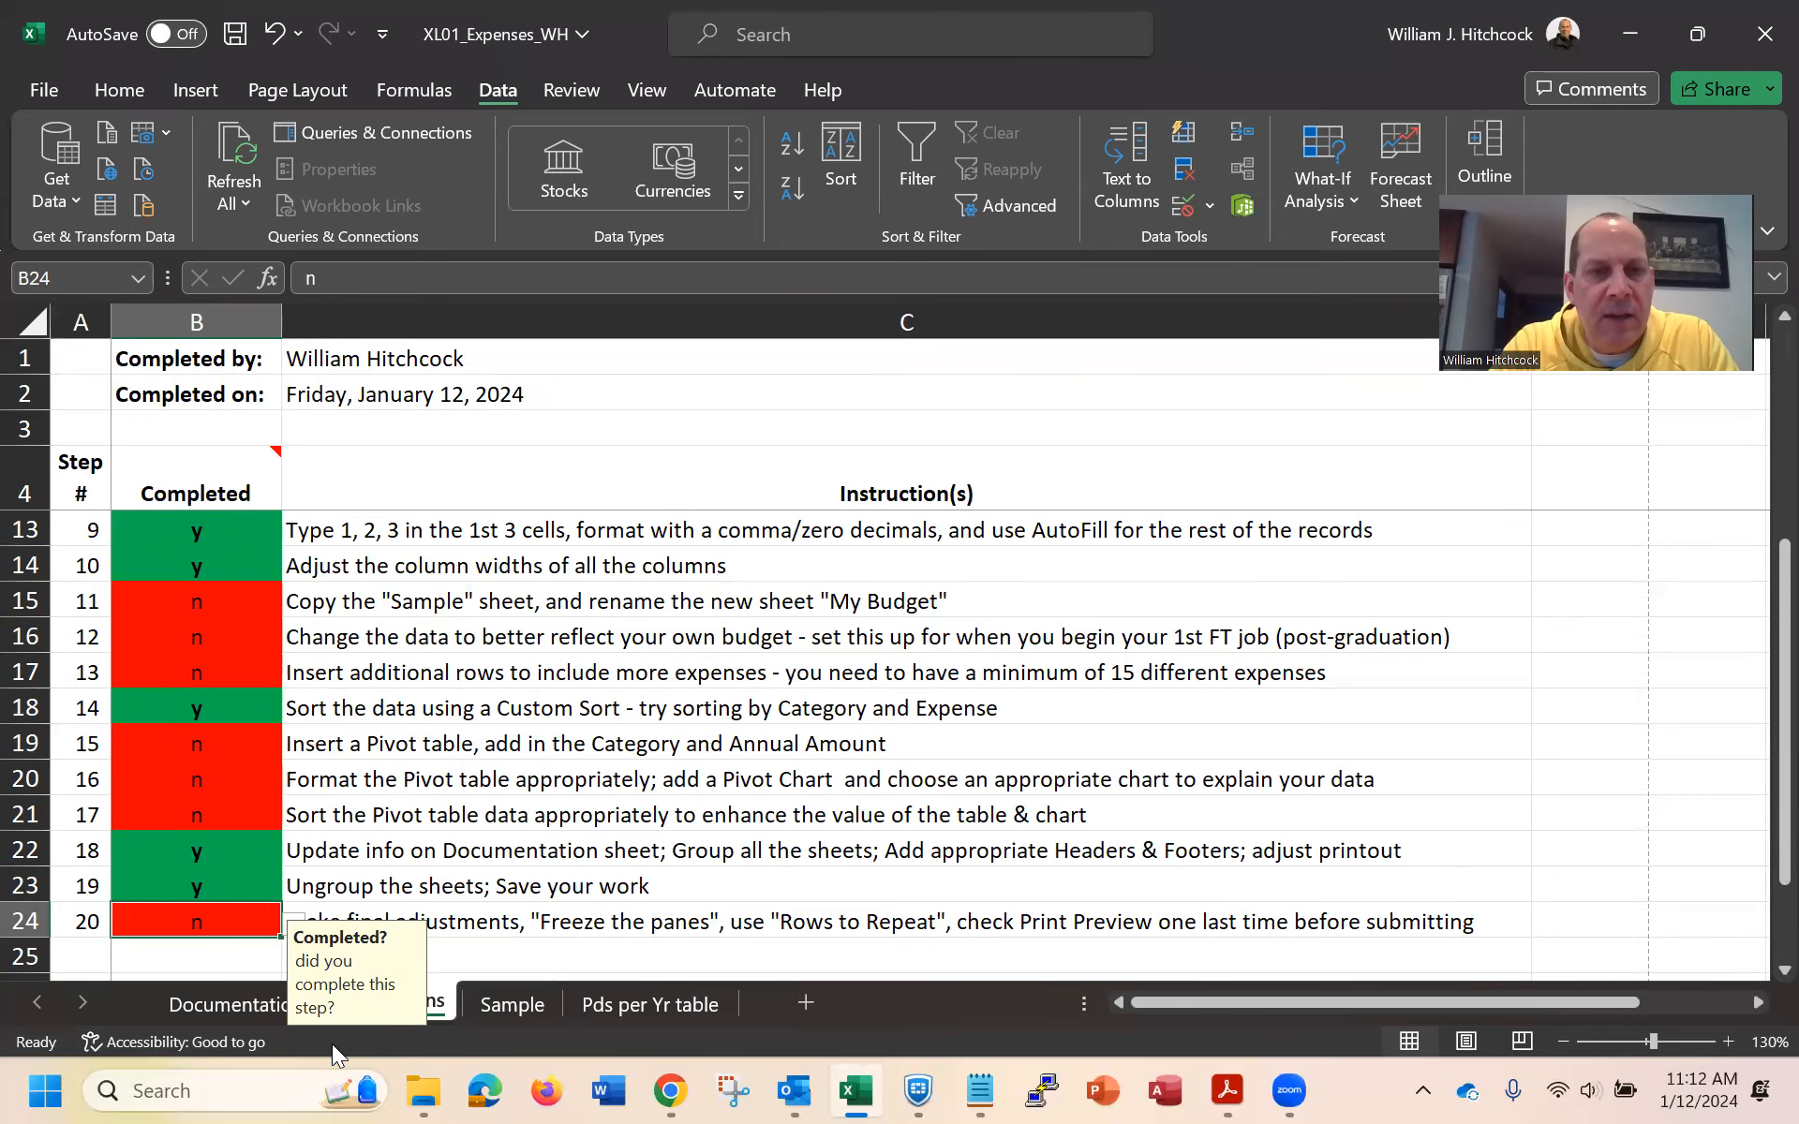
Review the whole Instructions checklist down to the completed-step count and percentage below it
key(ctrl+Home)
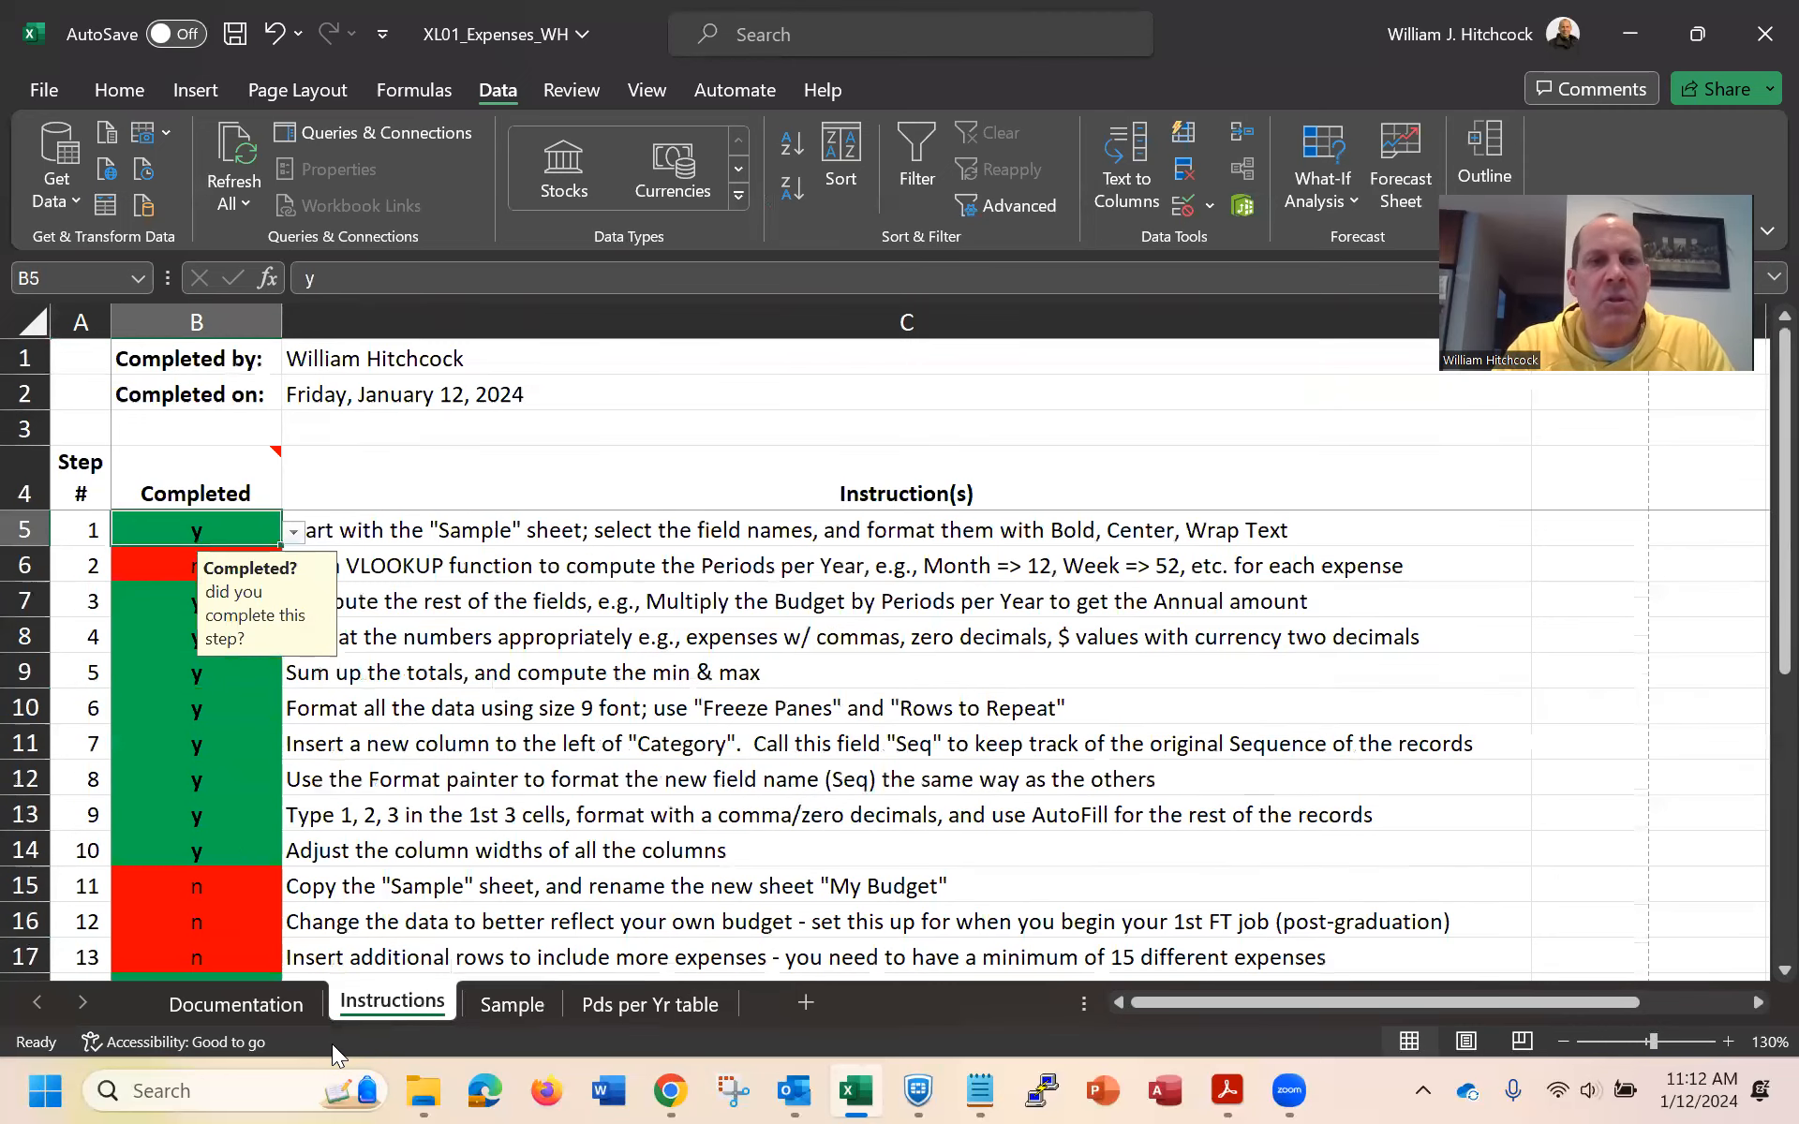
key(Down)
key(Down)
key(Down)
key(Down)
key(Down)
key(Down)
key(Down)
key(Down)
key(Down)
key(Down)
key(Down)
key(Down)
key(Down)
key(Down)
key(Down)
key(Down)
key(Down)
key(Down)
key(Down)
key(Down)
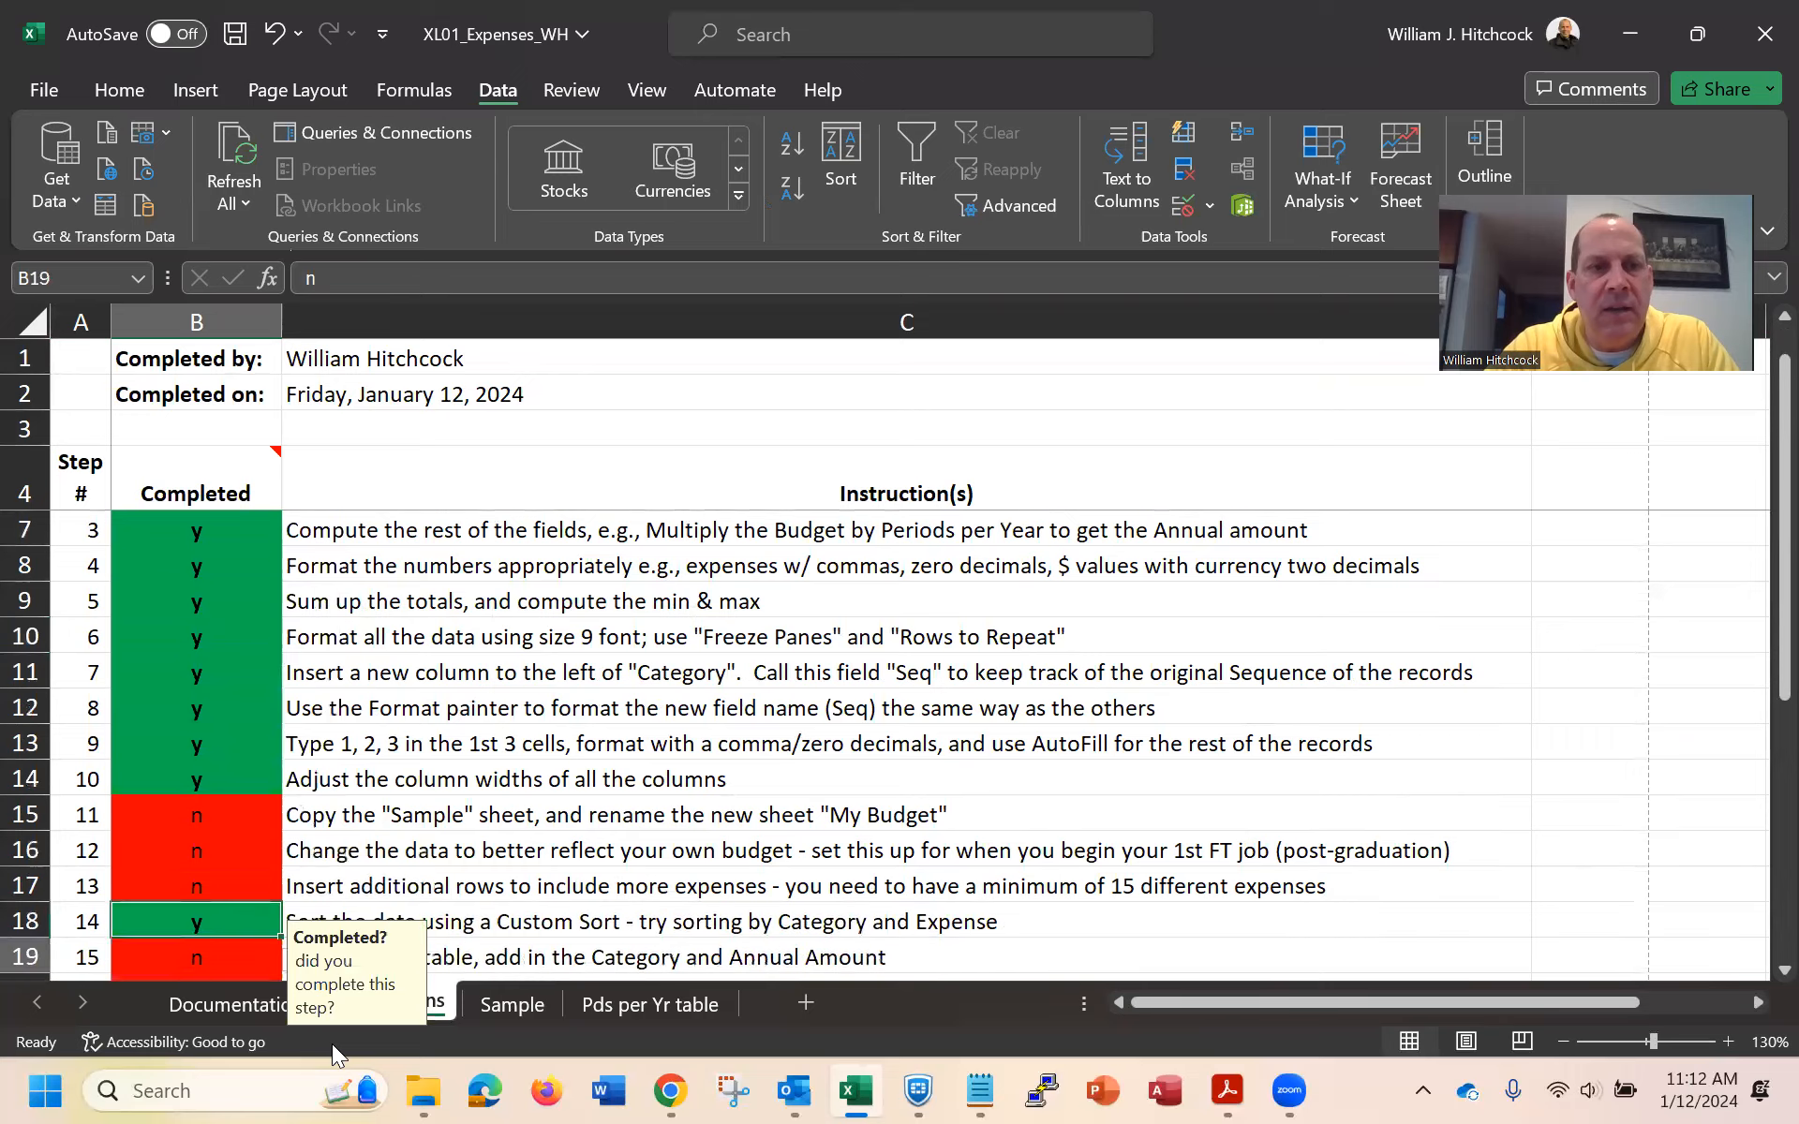
key(Down)
key(Down)
key(Down)
key(Down)
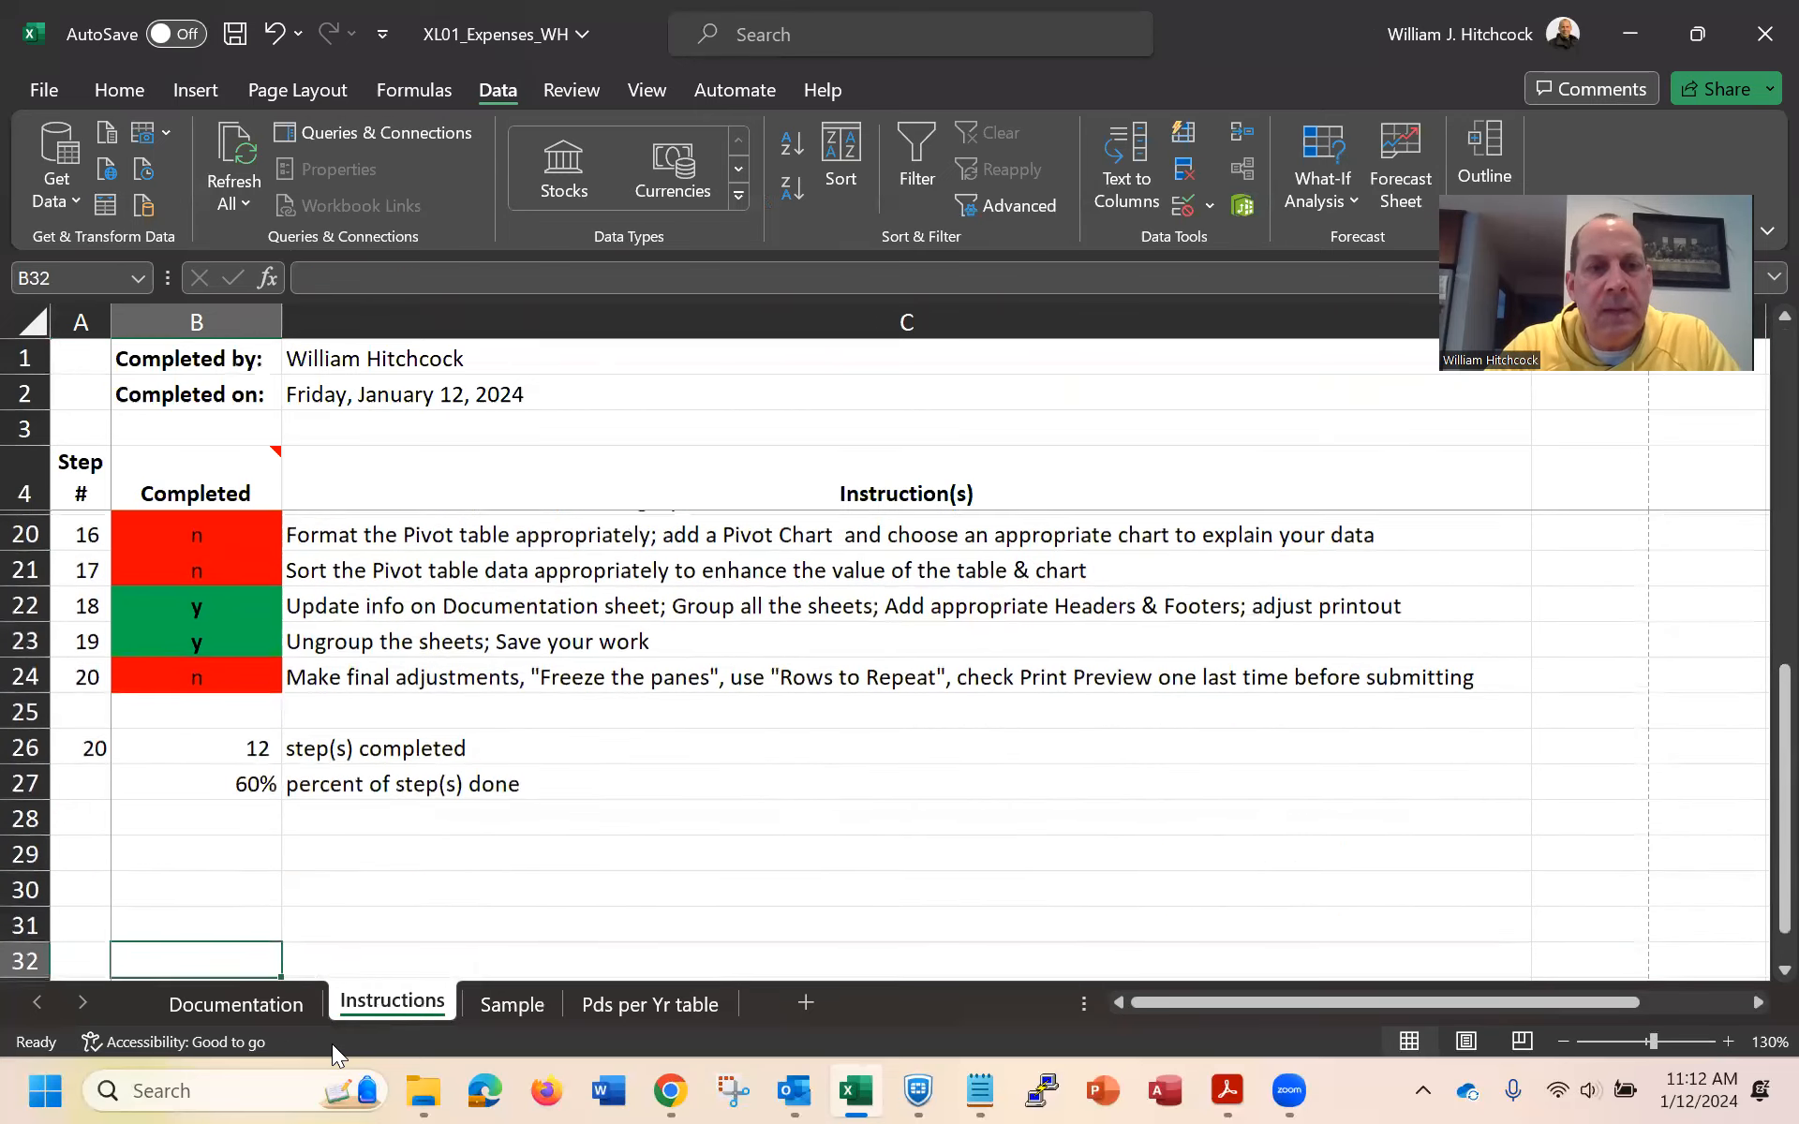
Return to the first checklist entry on the Instructions sheet and save the workbook
key(ctrl+Home)
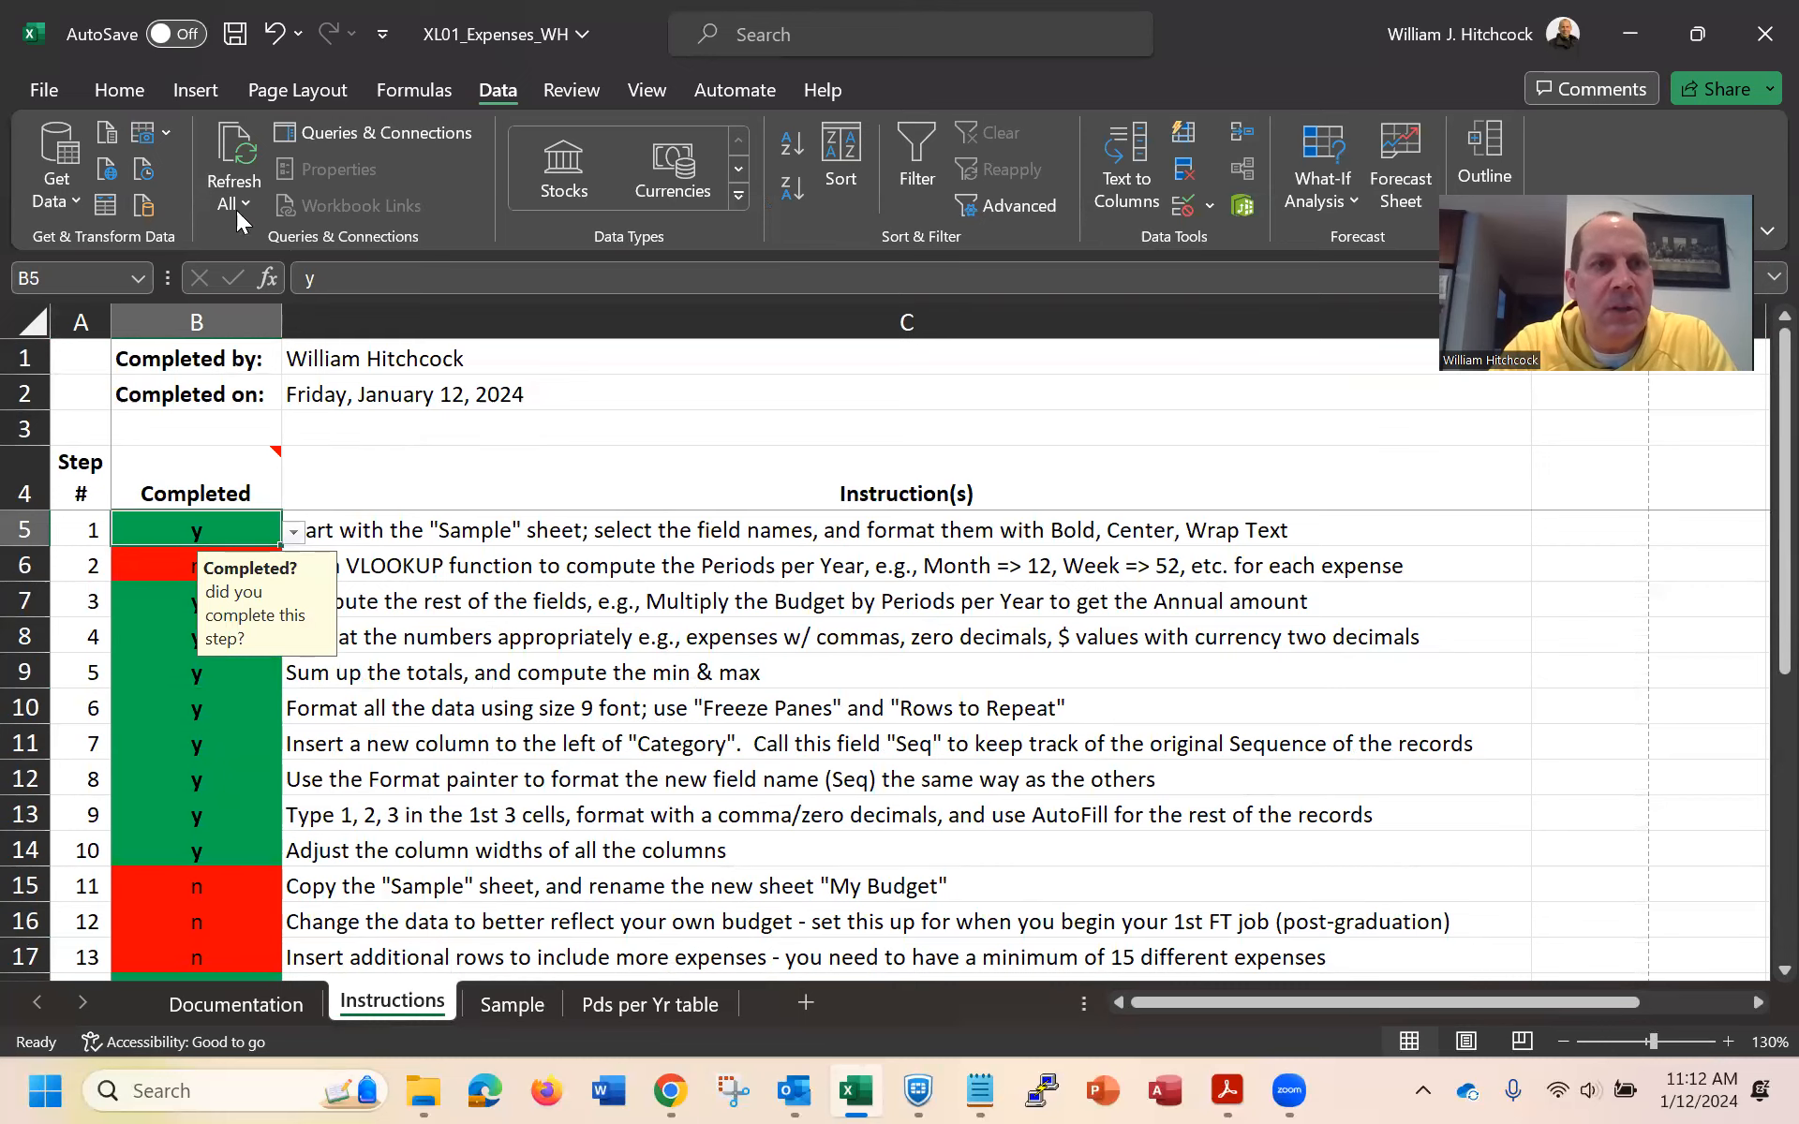
click(233, 35)
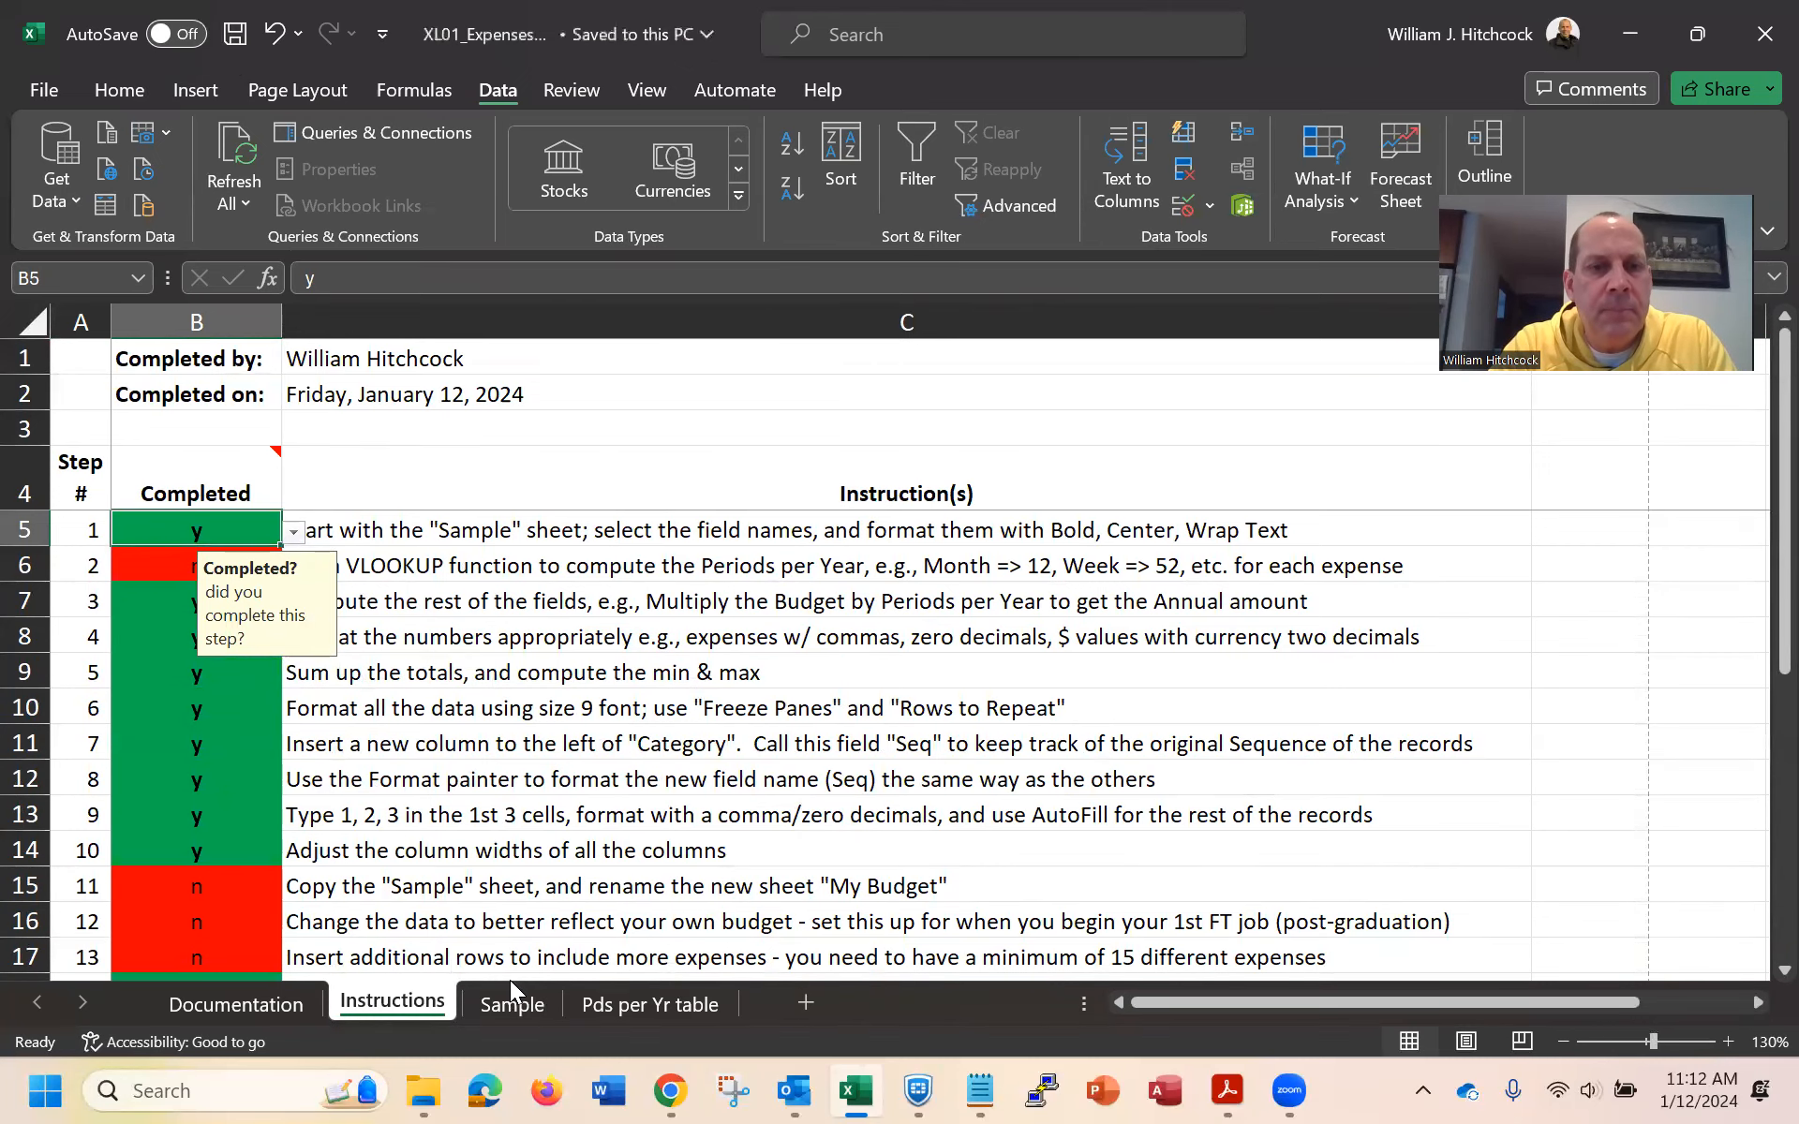
Add the field name % of Total in cell L1 of the Sample sheet
click(518, 1005)
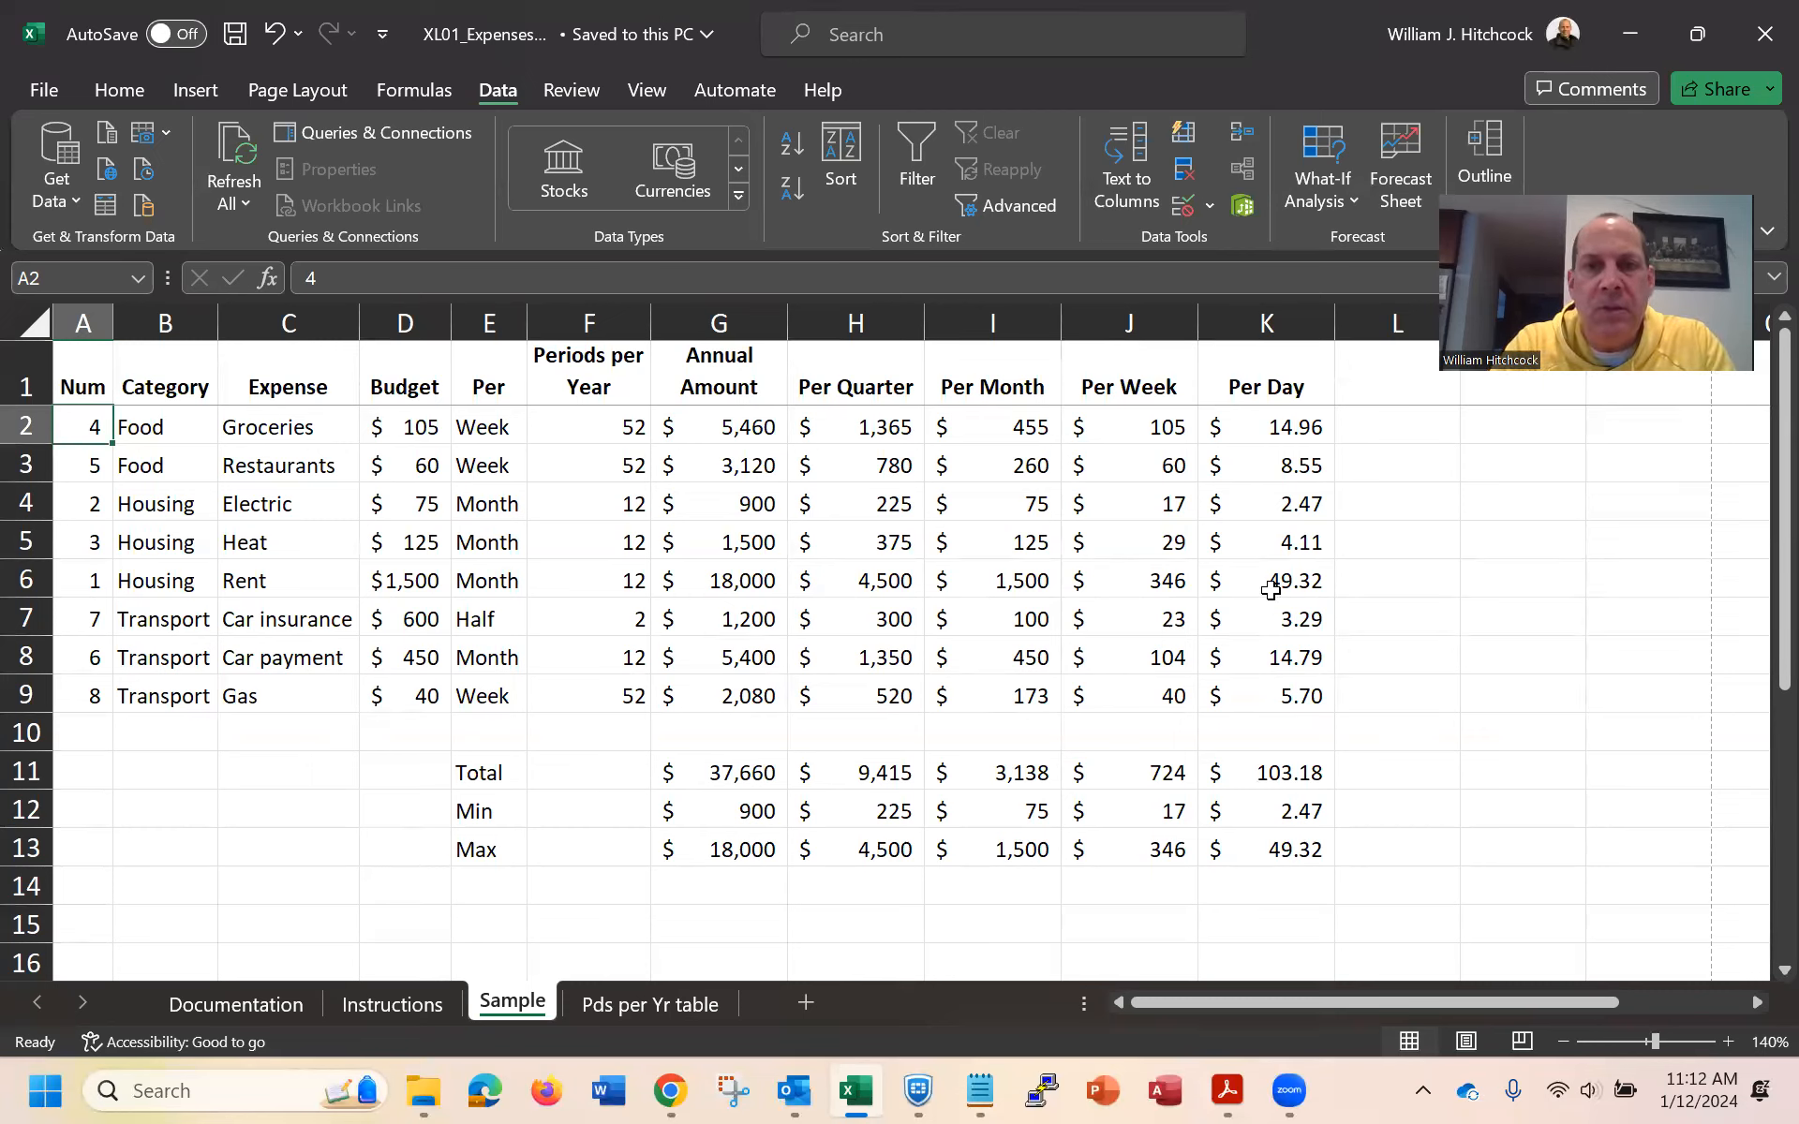
click(1360, 385)
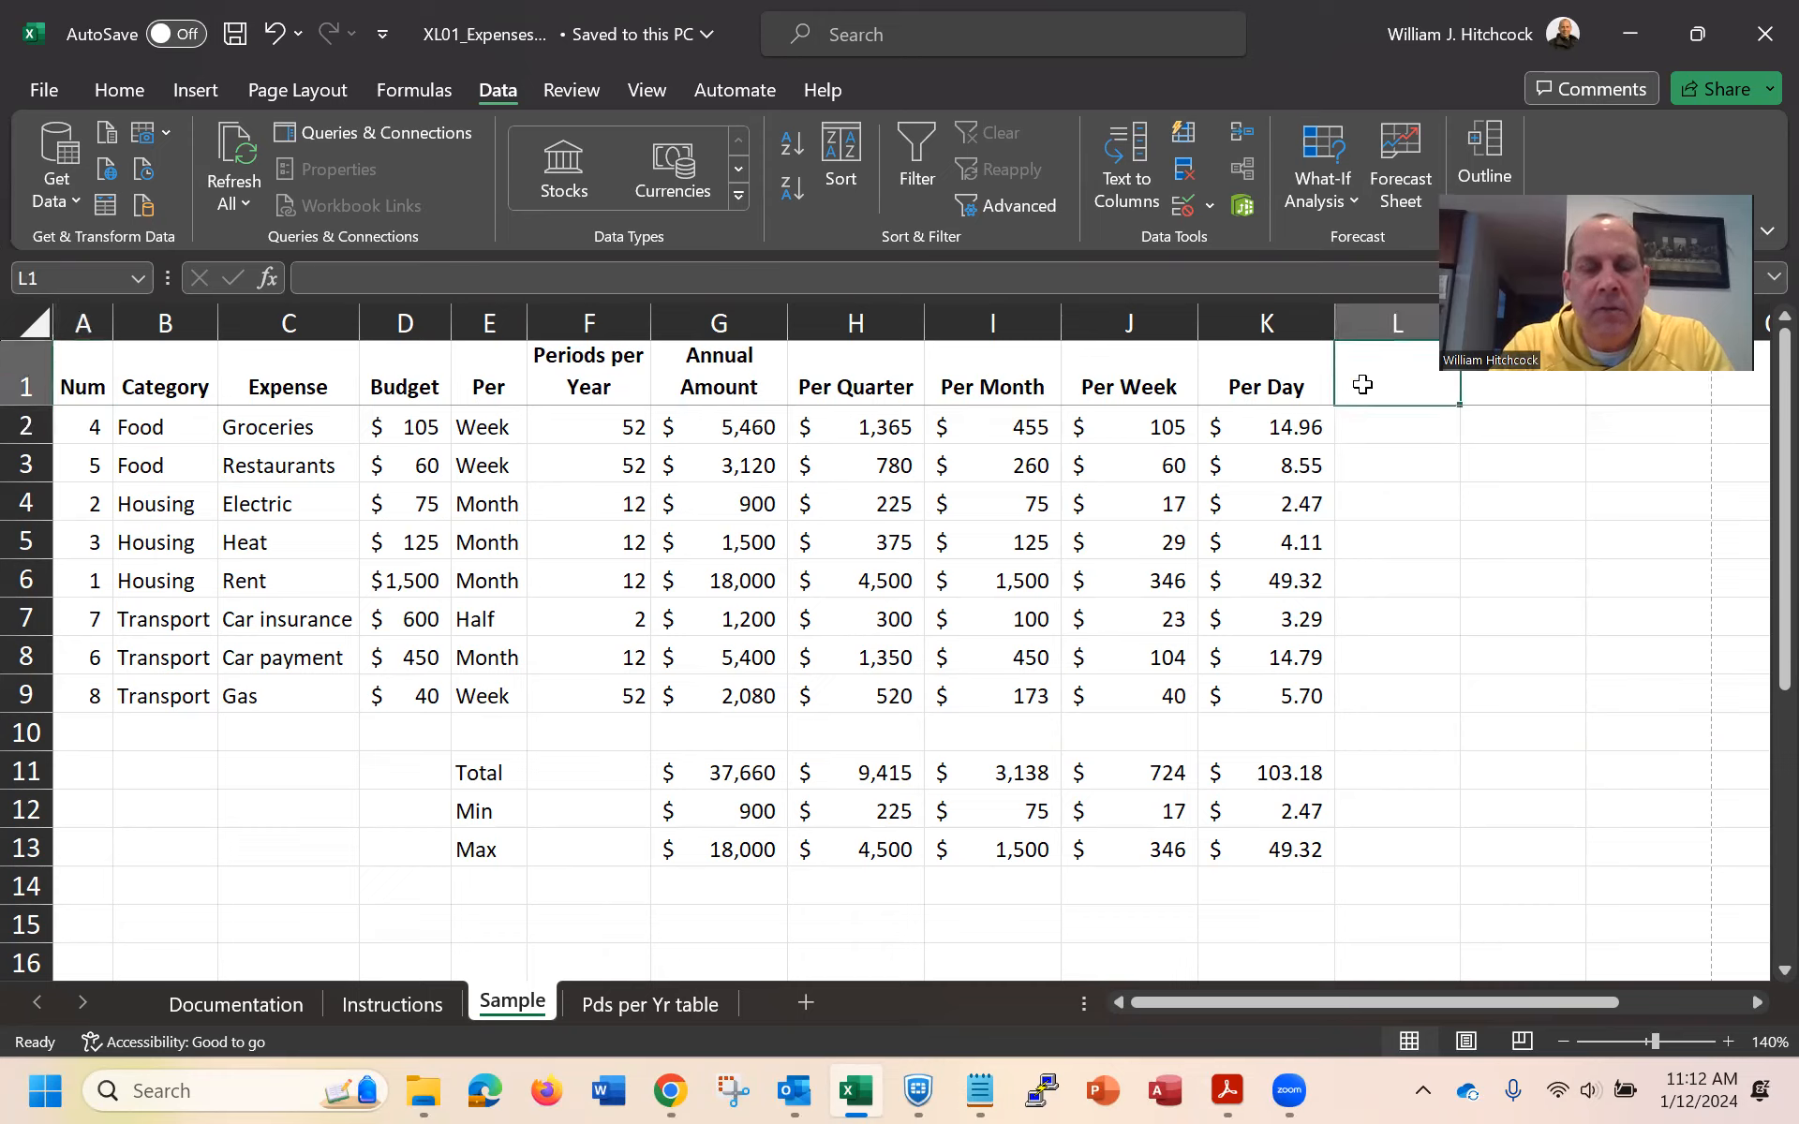
text(% of Total)
key(Return)
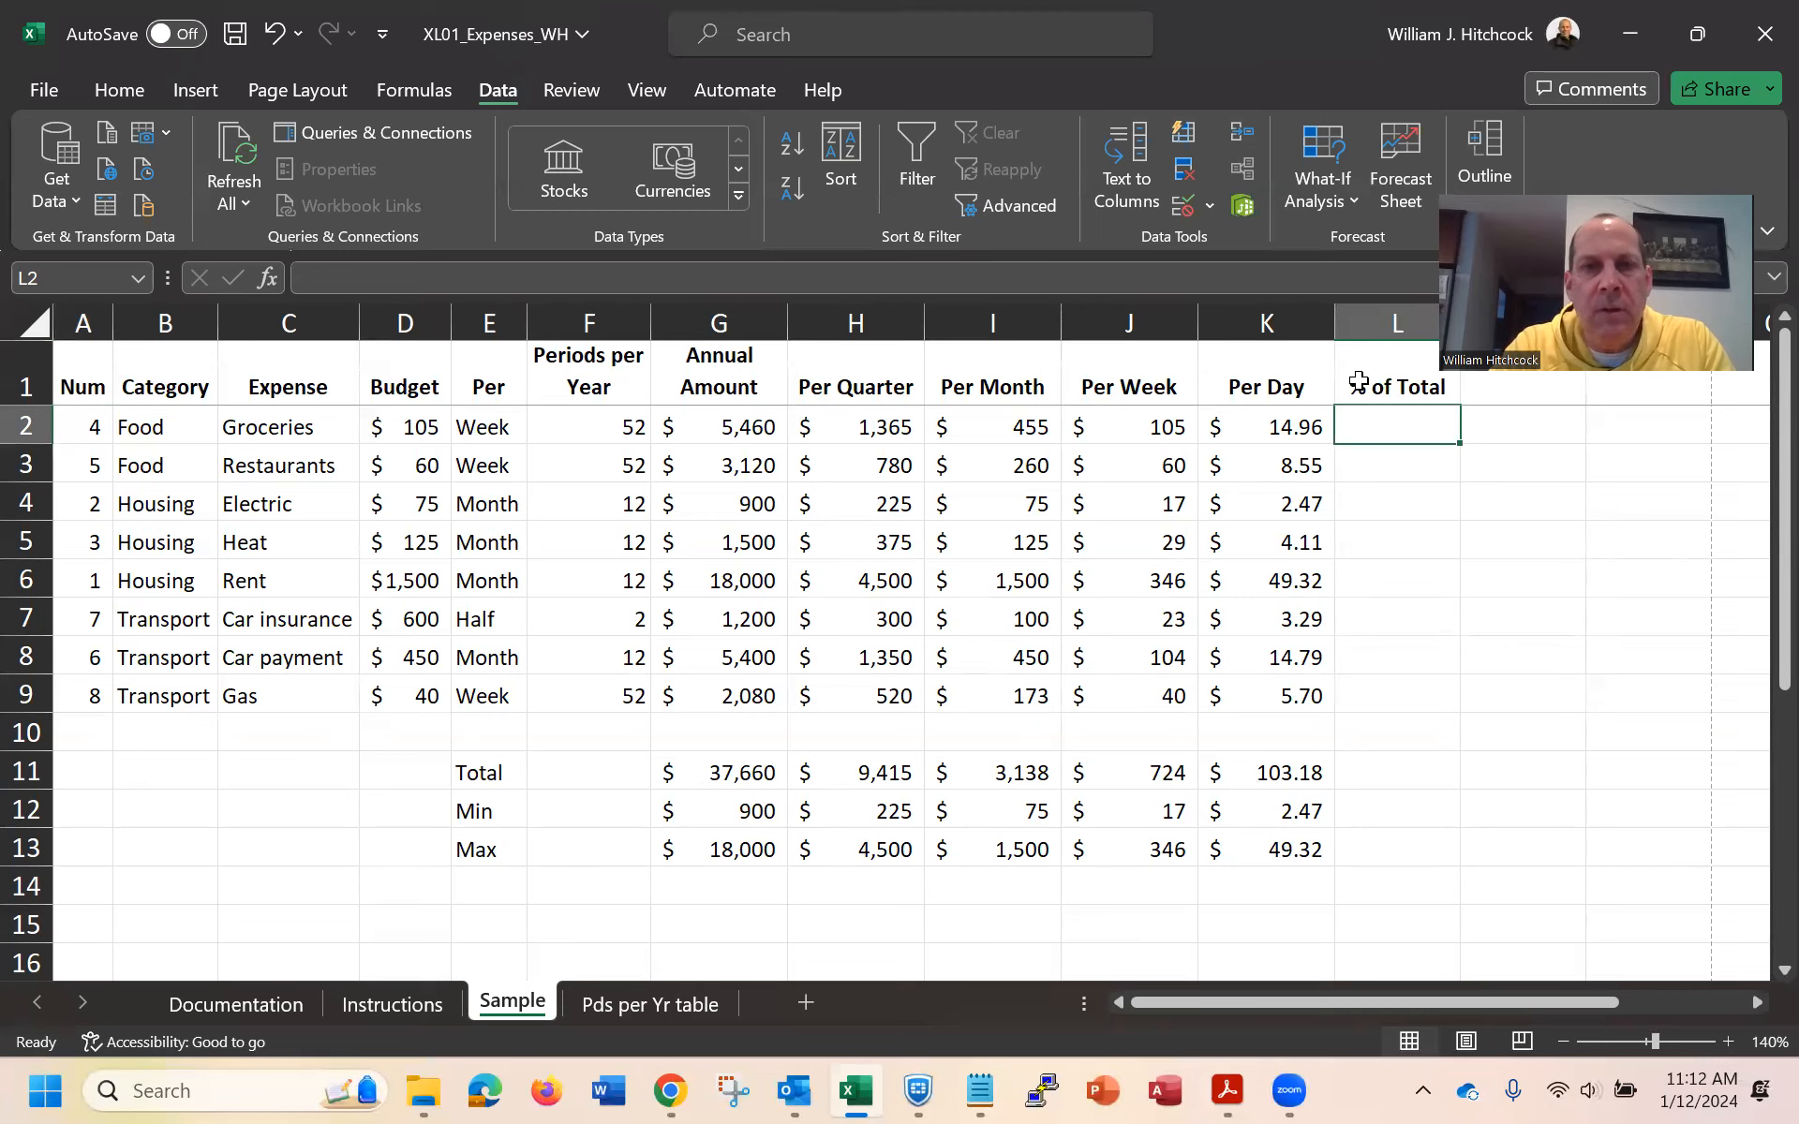
Enter the formula =G2/G$11 in L2 to compute the Groceries record's share of the annual total
text(=)
key(Left)
key(Left)
key(Left)
key(Left)
key(Left)
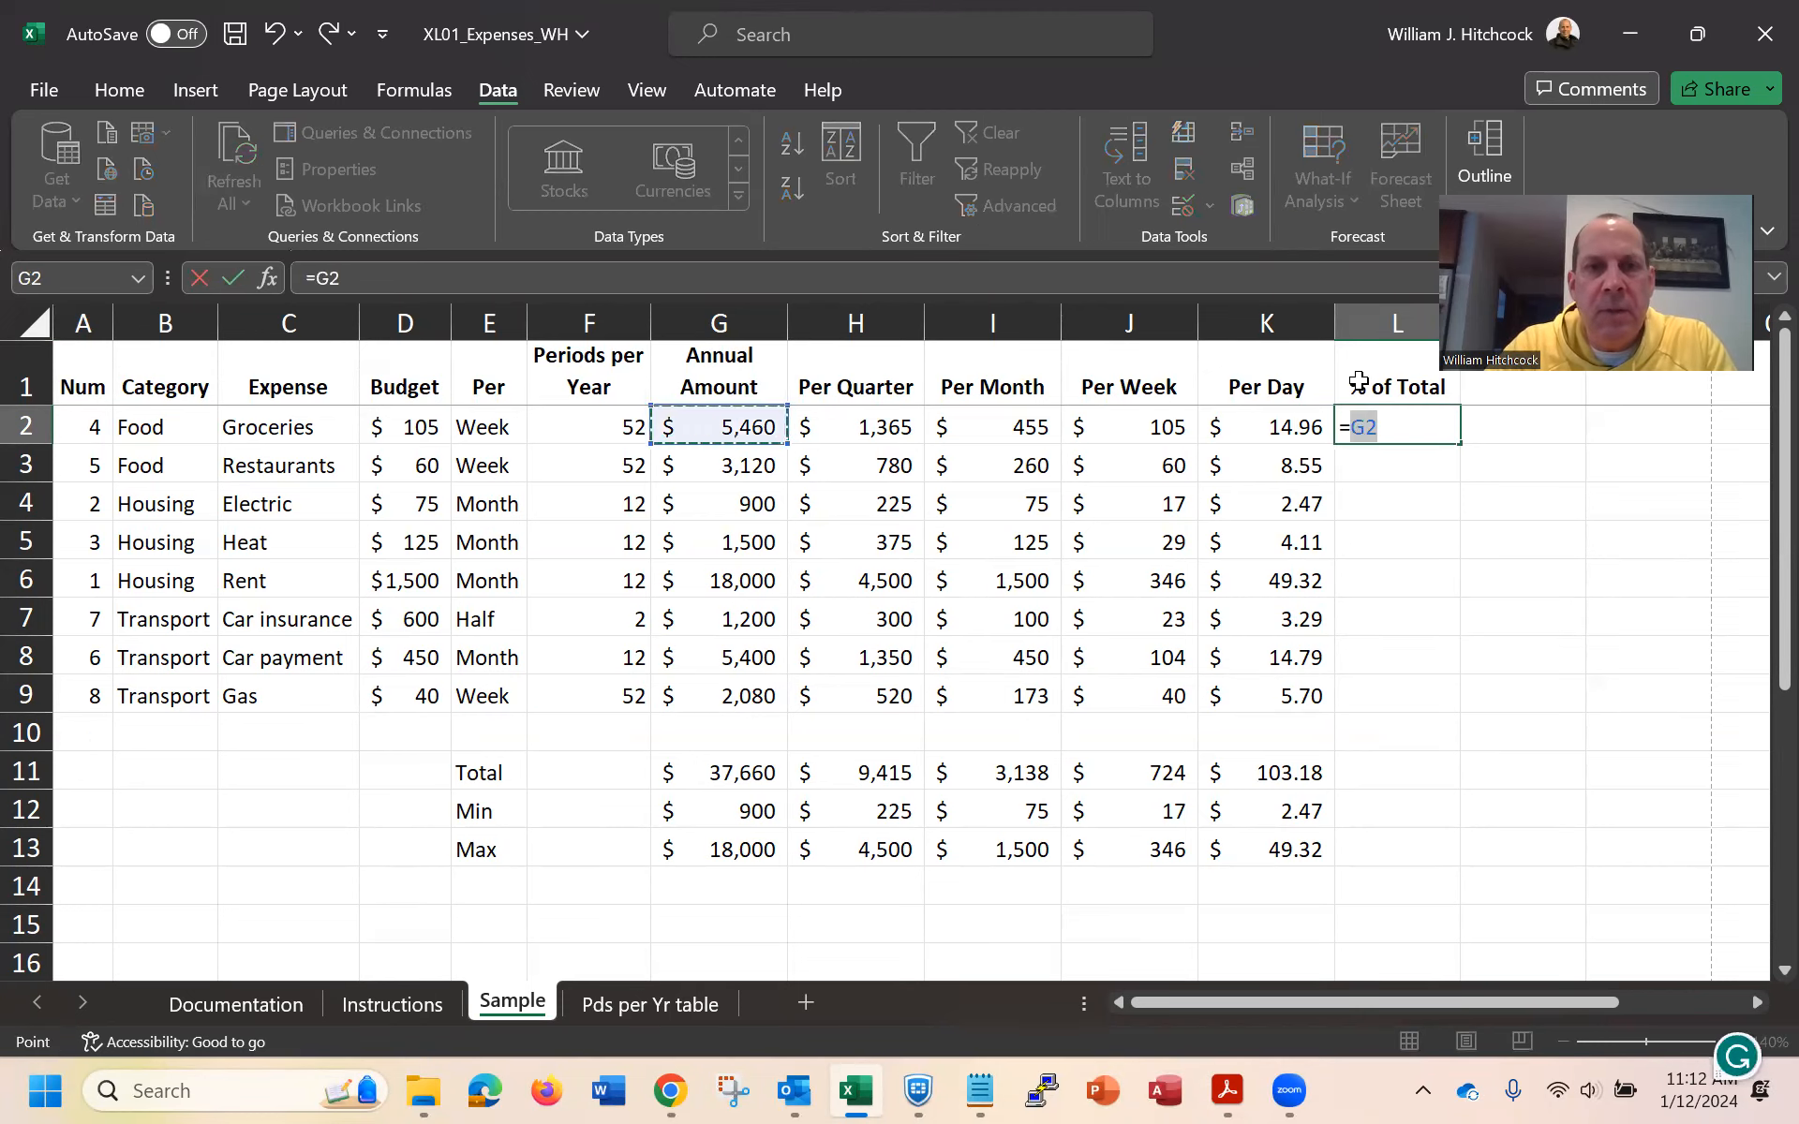
text(/)
key(Down)
key(Down)
key(Down)
key(Down)
key(Down)
key(Down)
key(Down)
key(Down)
key(Down)
key(Down)
key(Left)
key(Left)
key(Left)
key(Left)
key(Left)
key(Left)
key(Up)
key(Right)
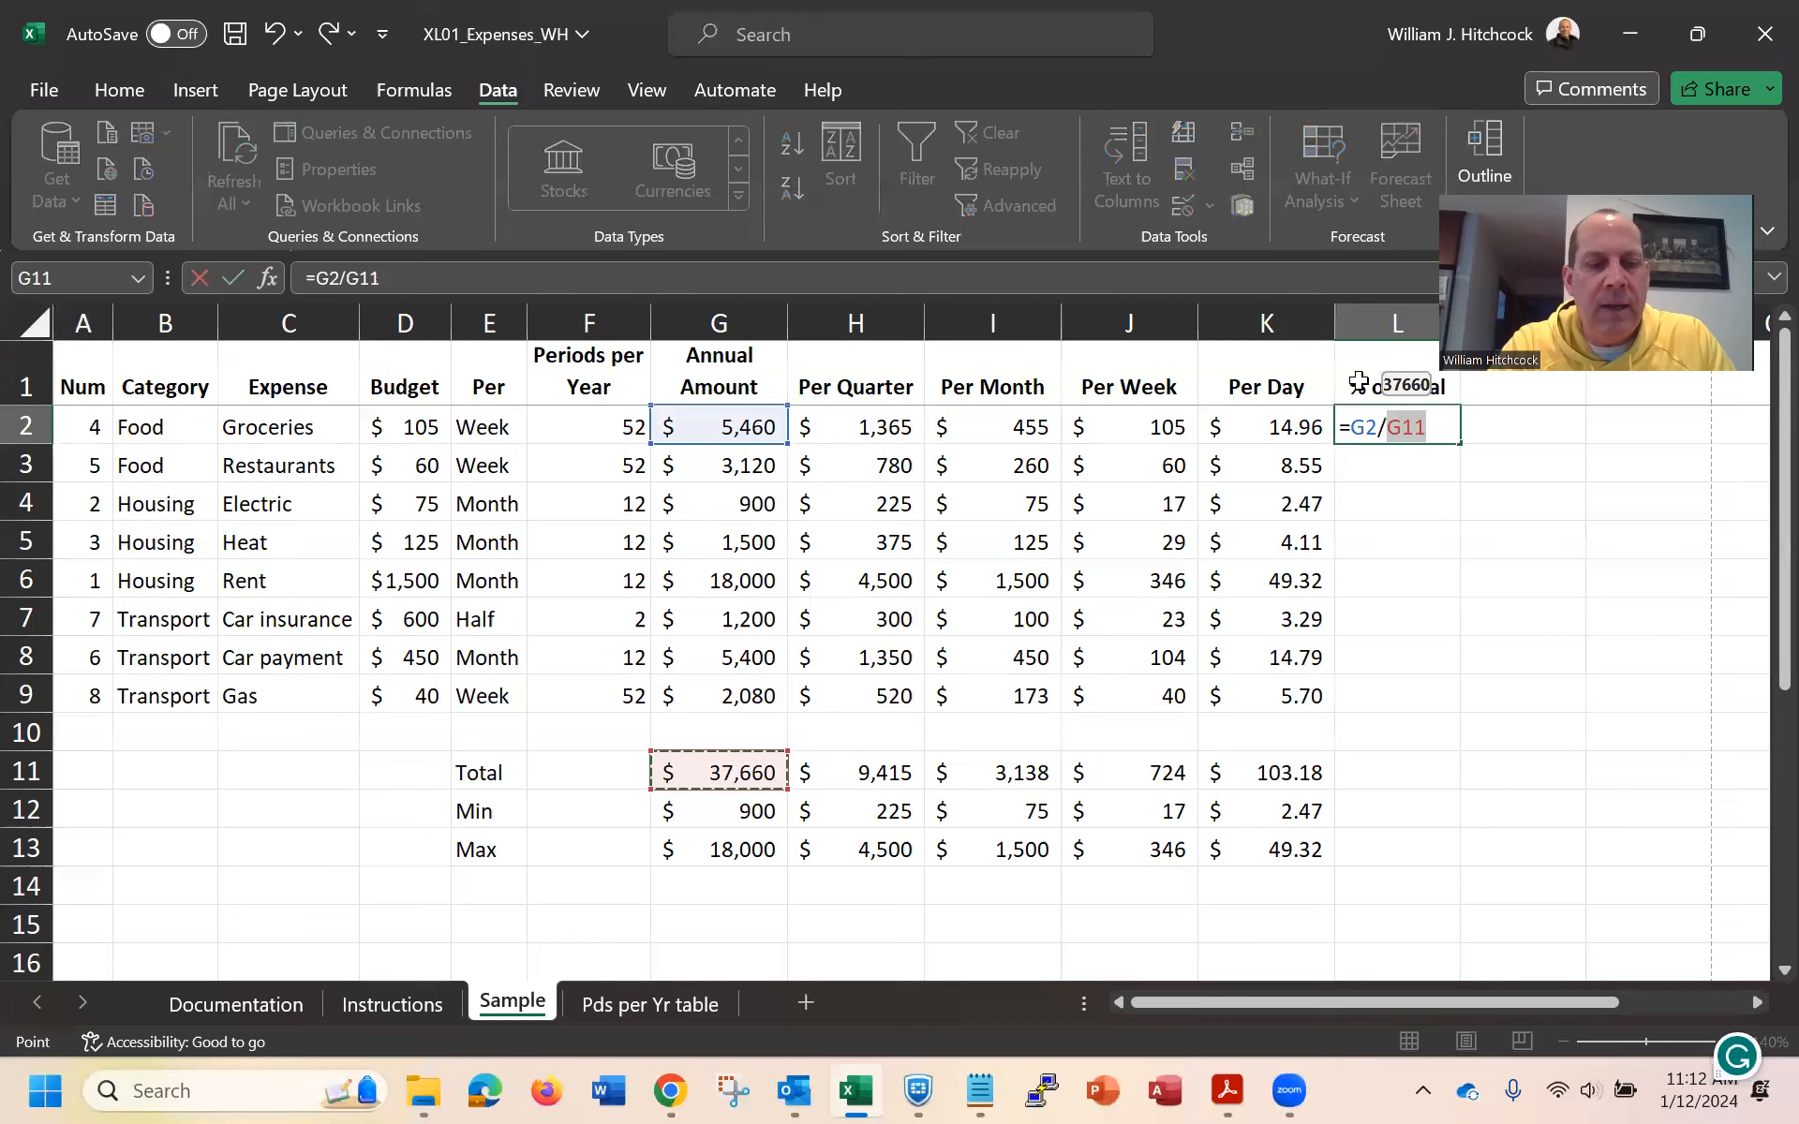
key(F4)
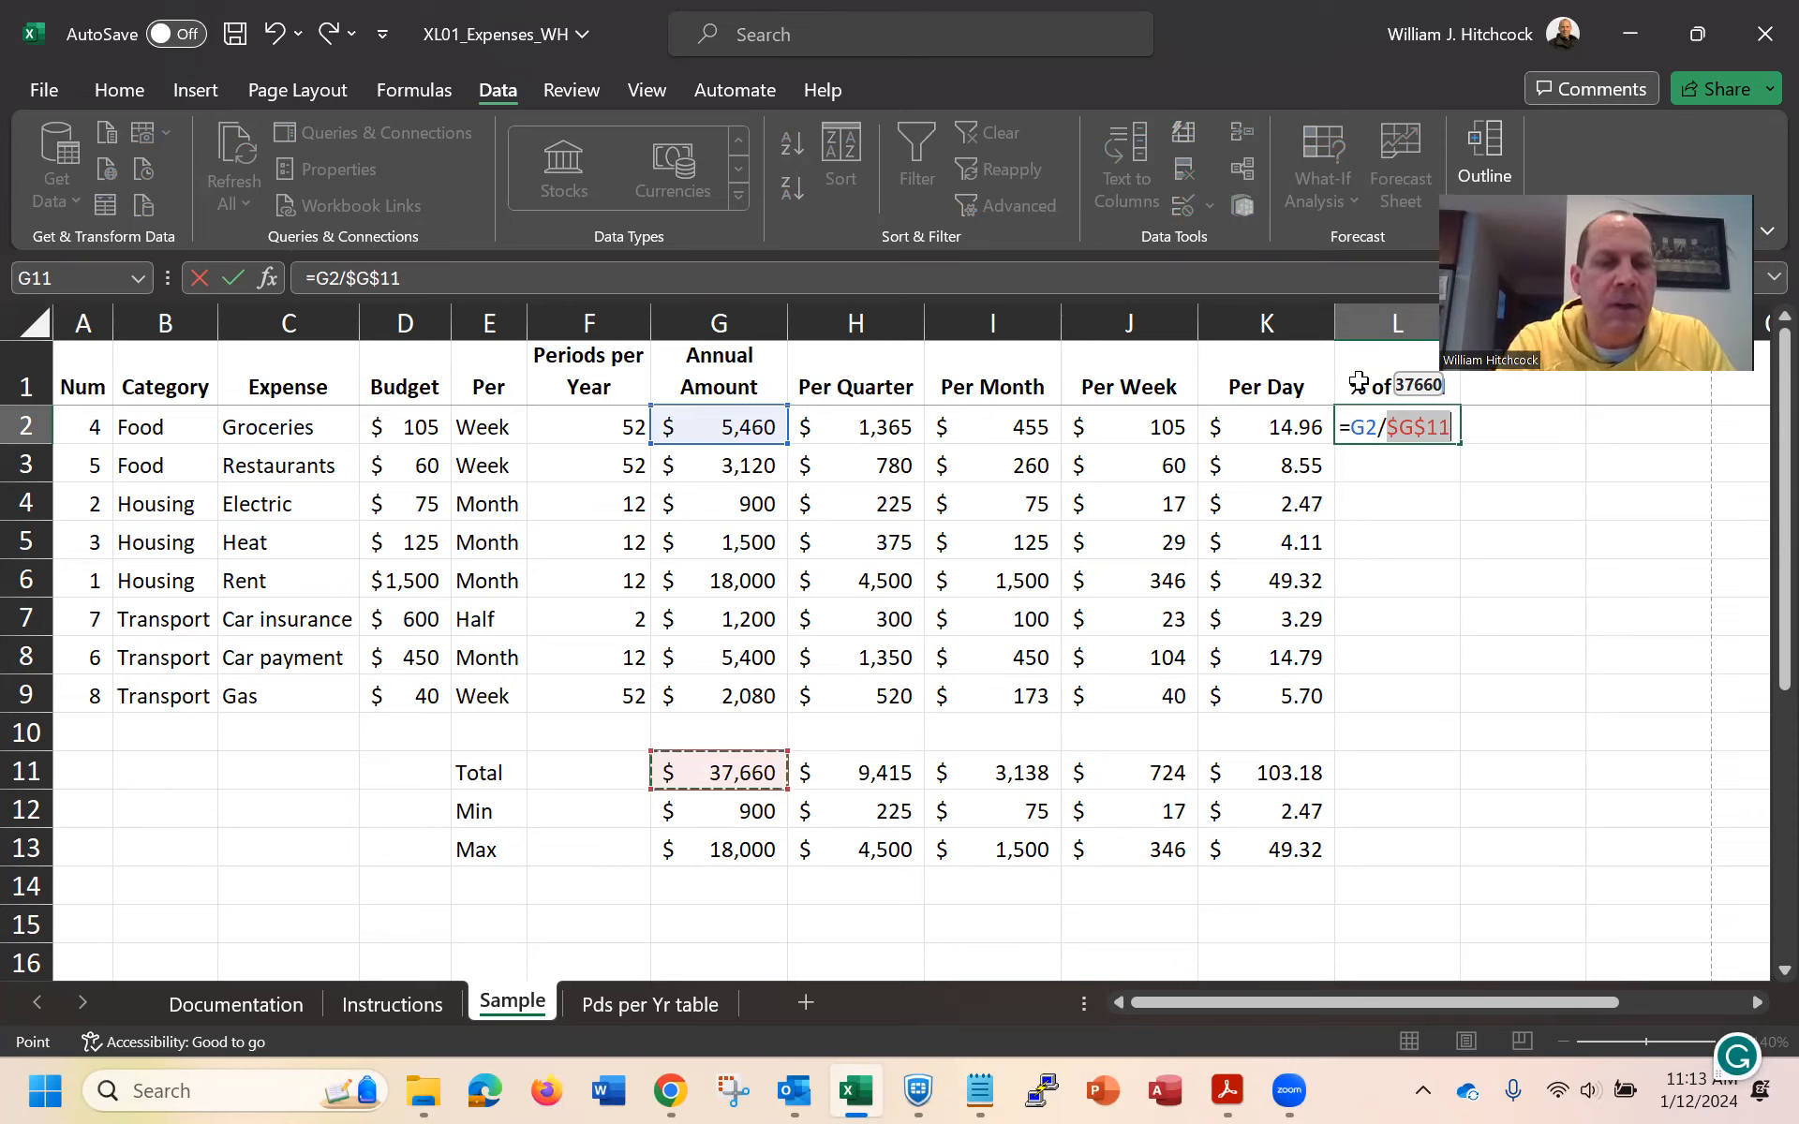
key(F4)
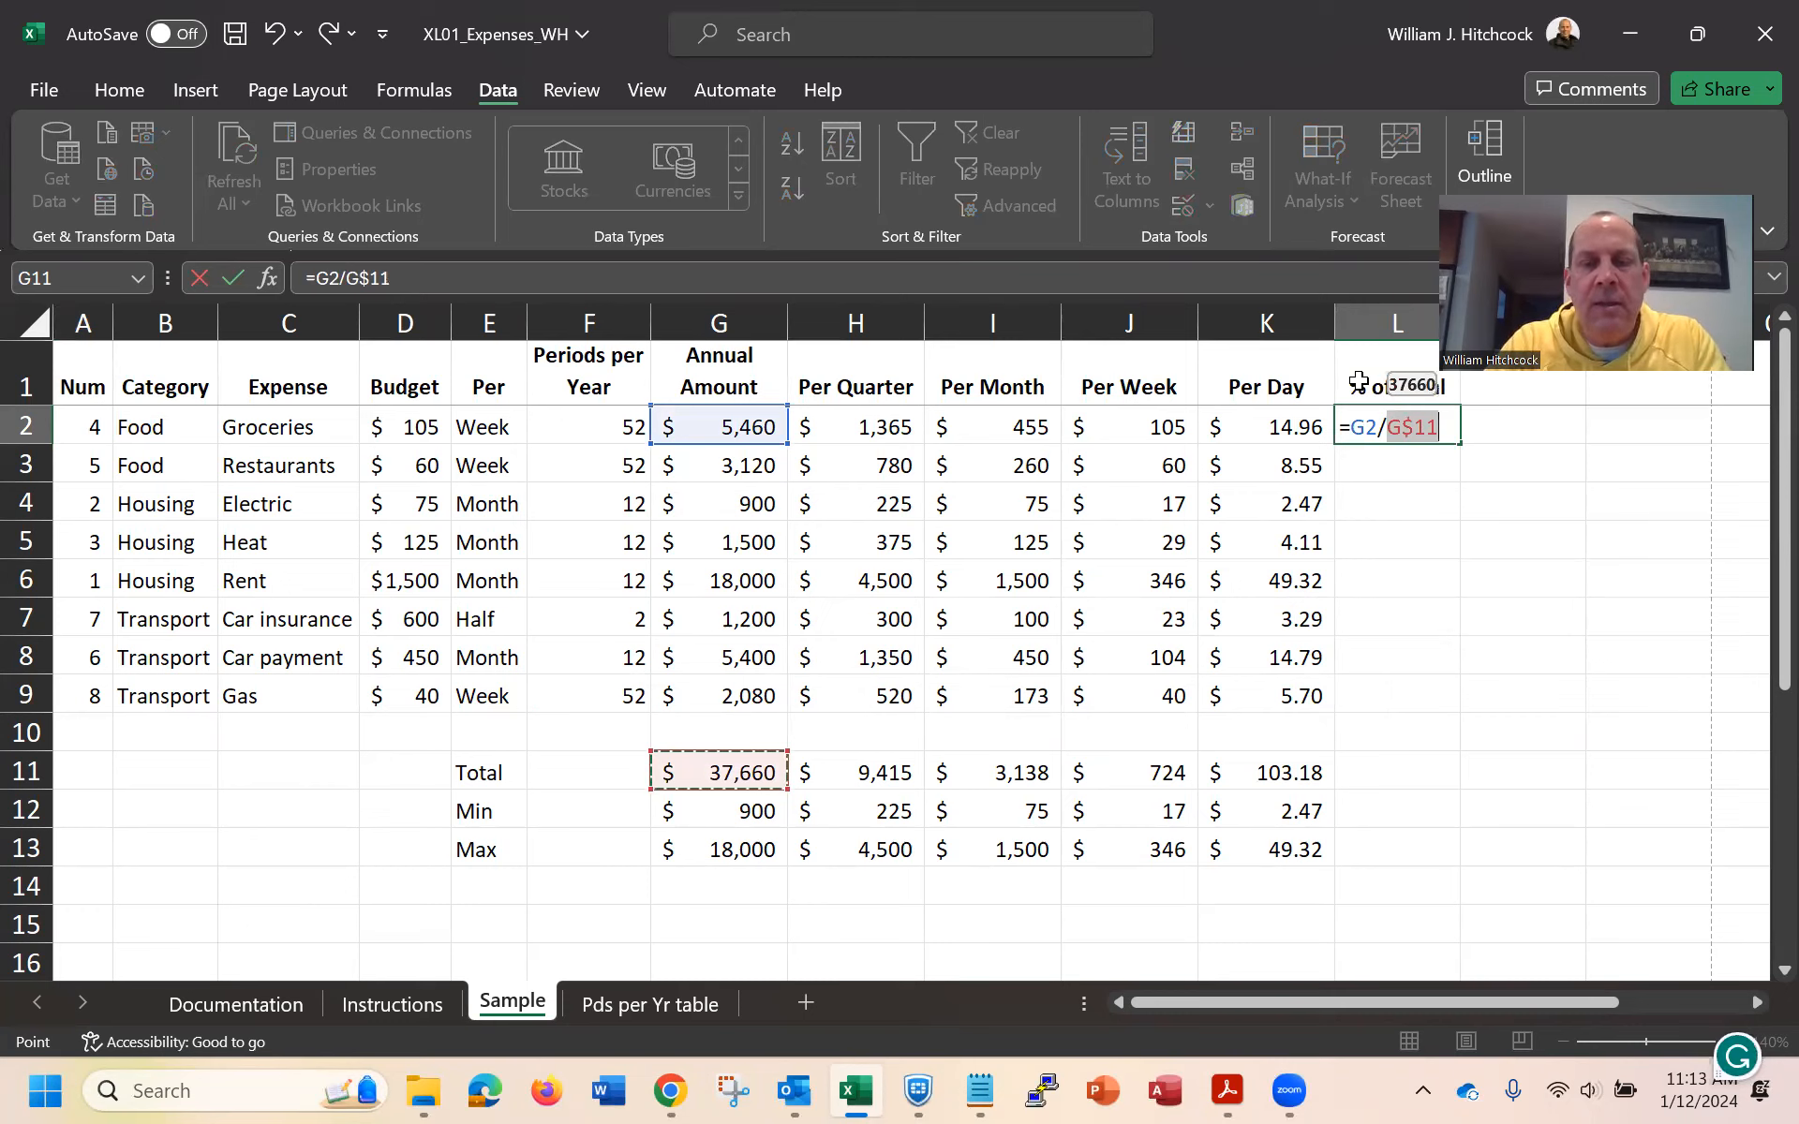
key(Return)
key(Up)
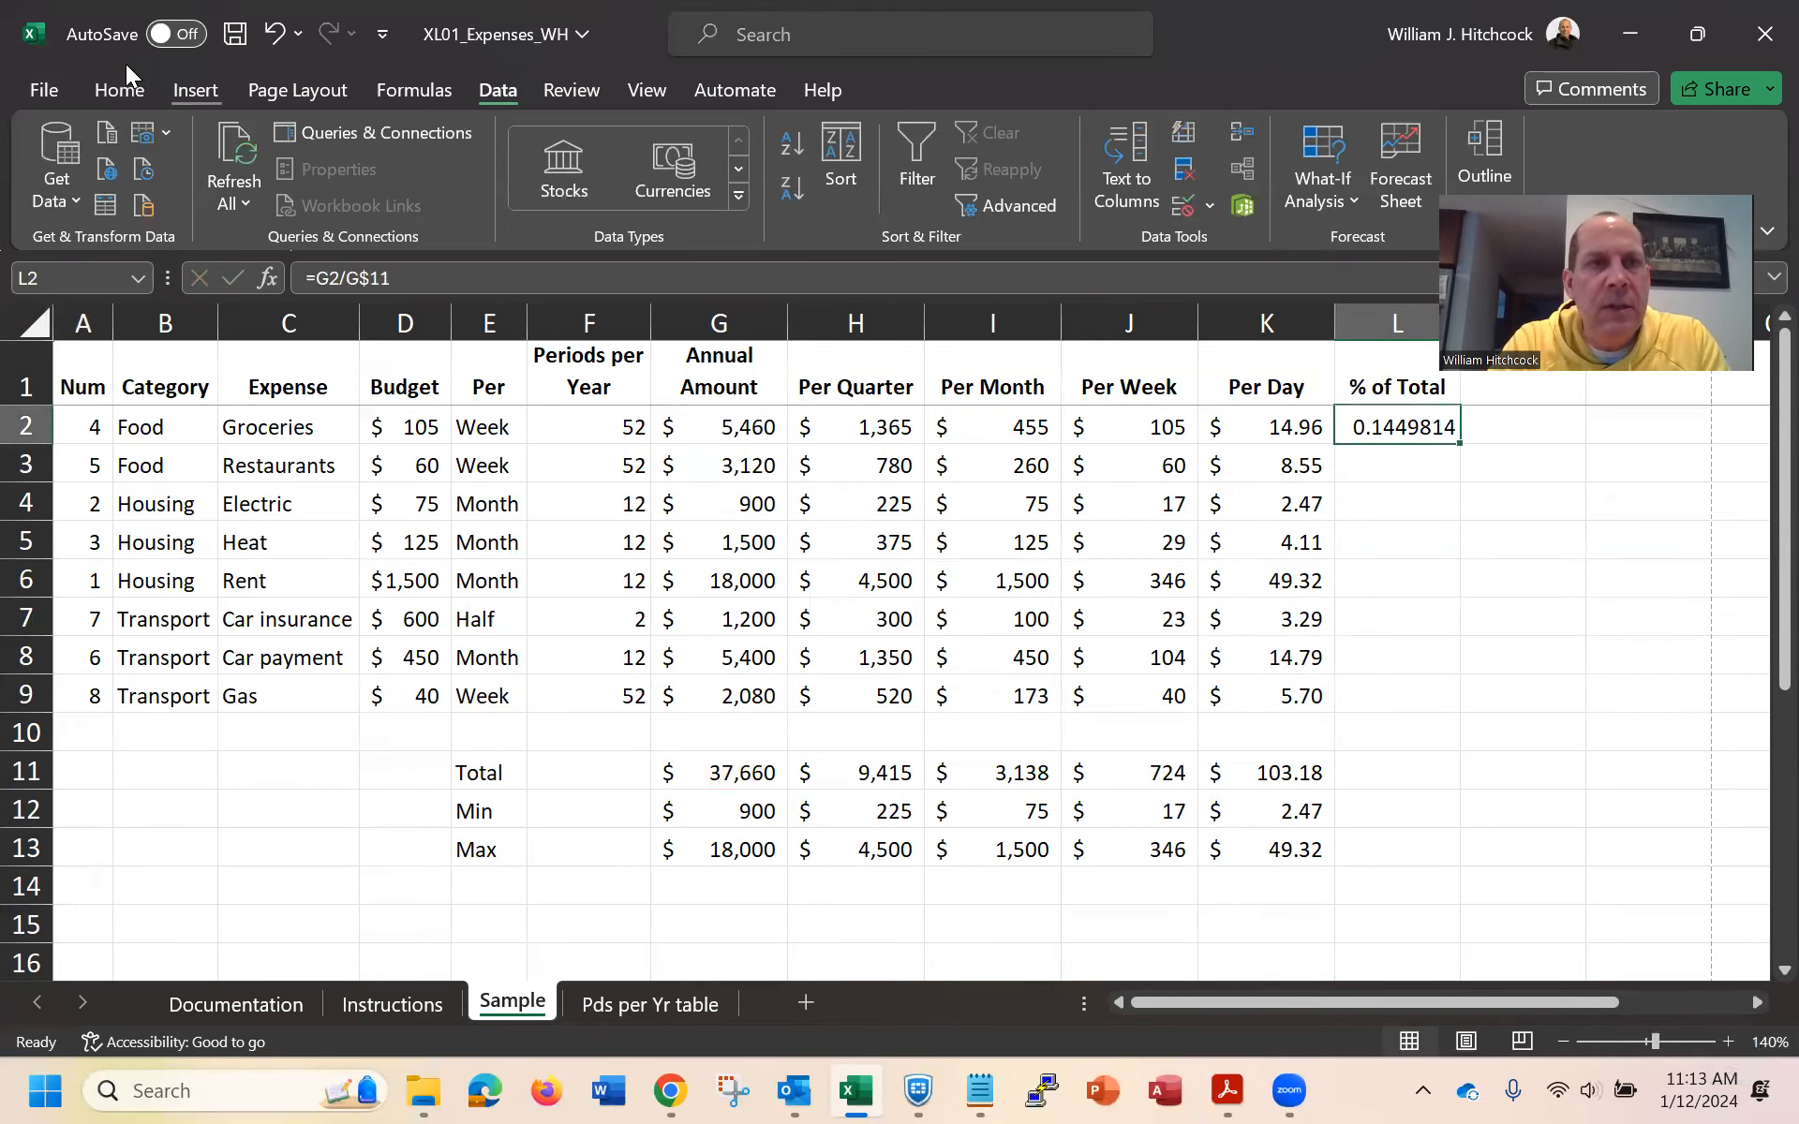
Format L2 as a percentage, fill its formula down to L9, and check the copied formulas down to the Rent record
click(118, 94)
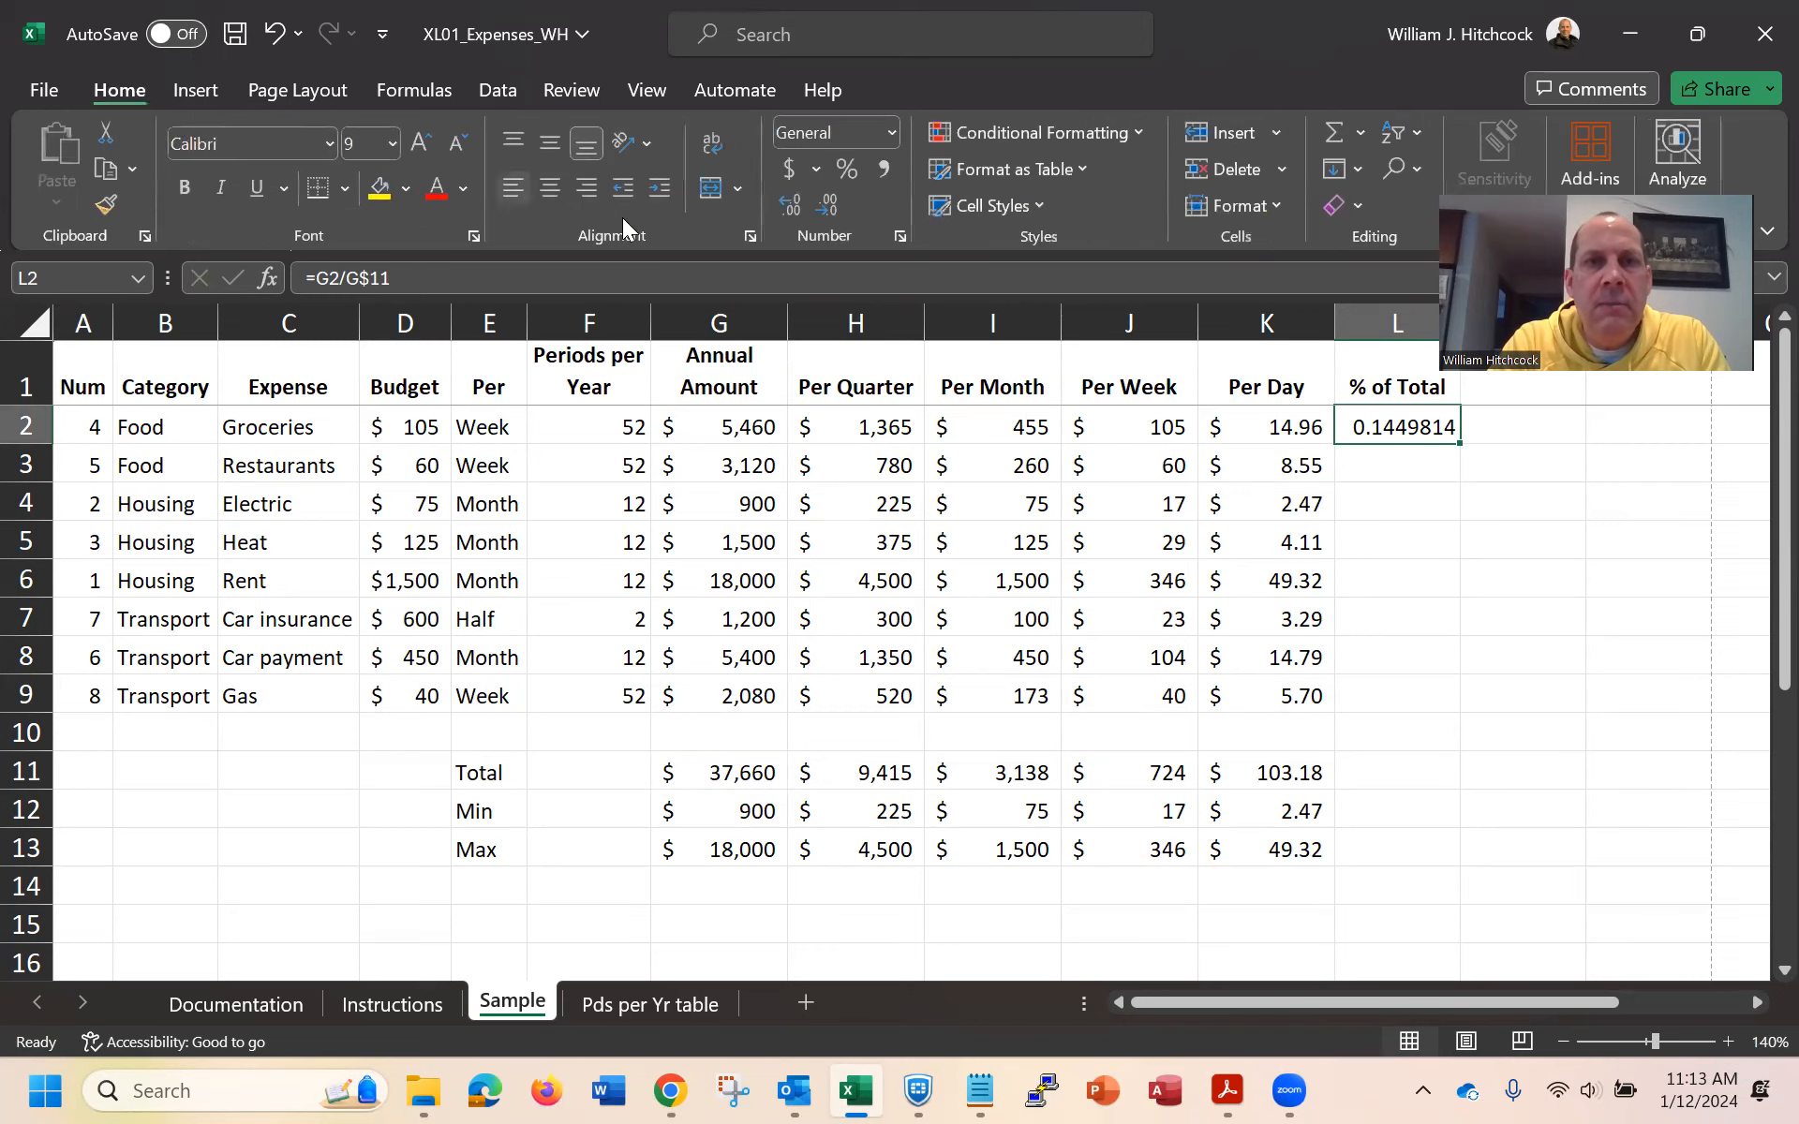
click(823, 176)
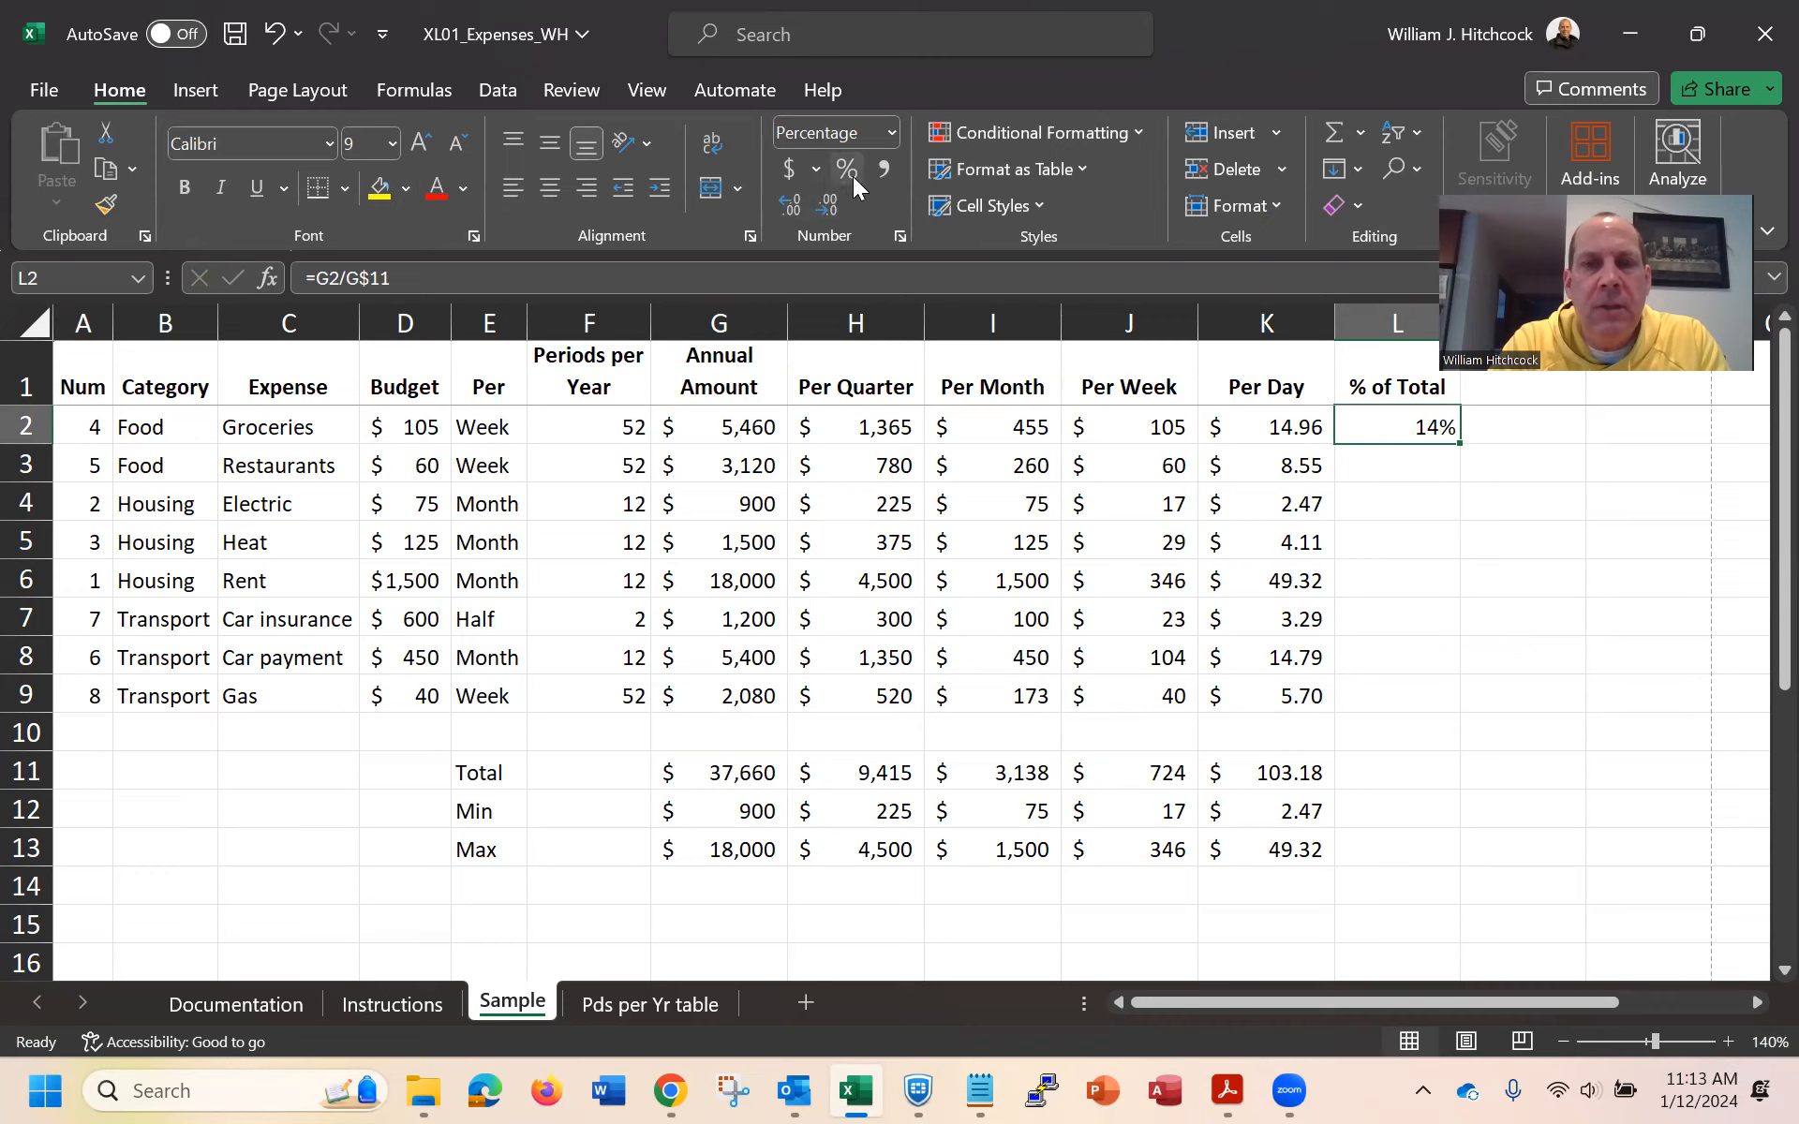
double_click(1459, 444)
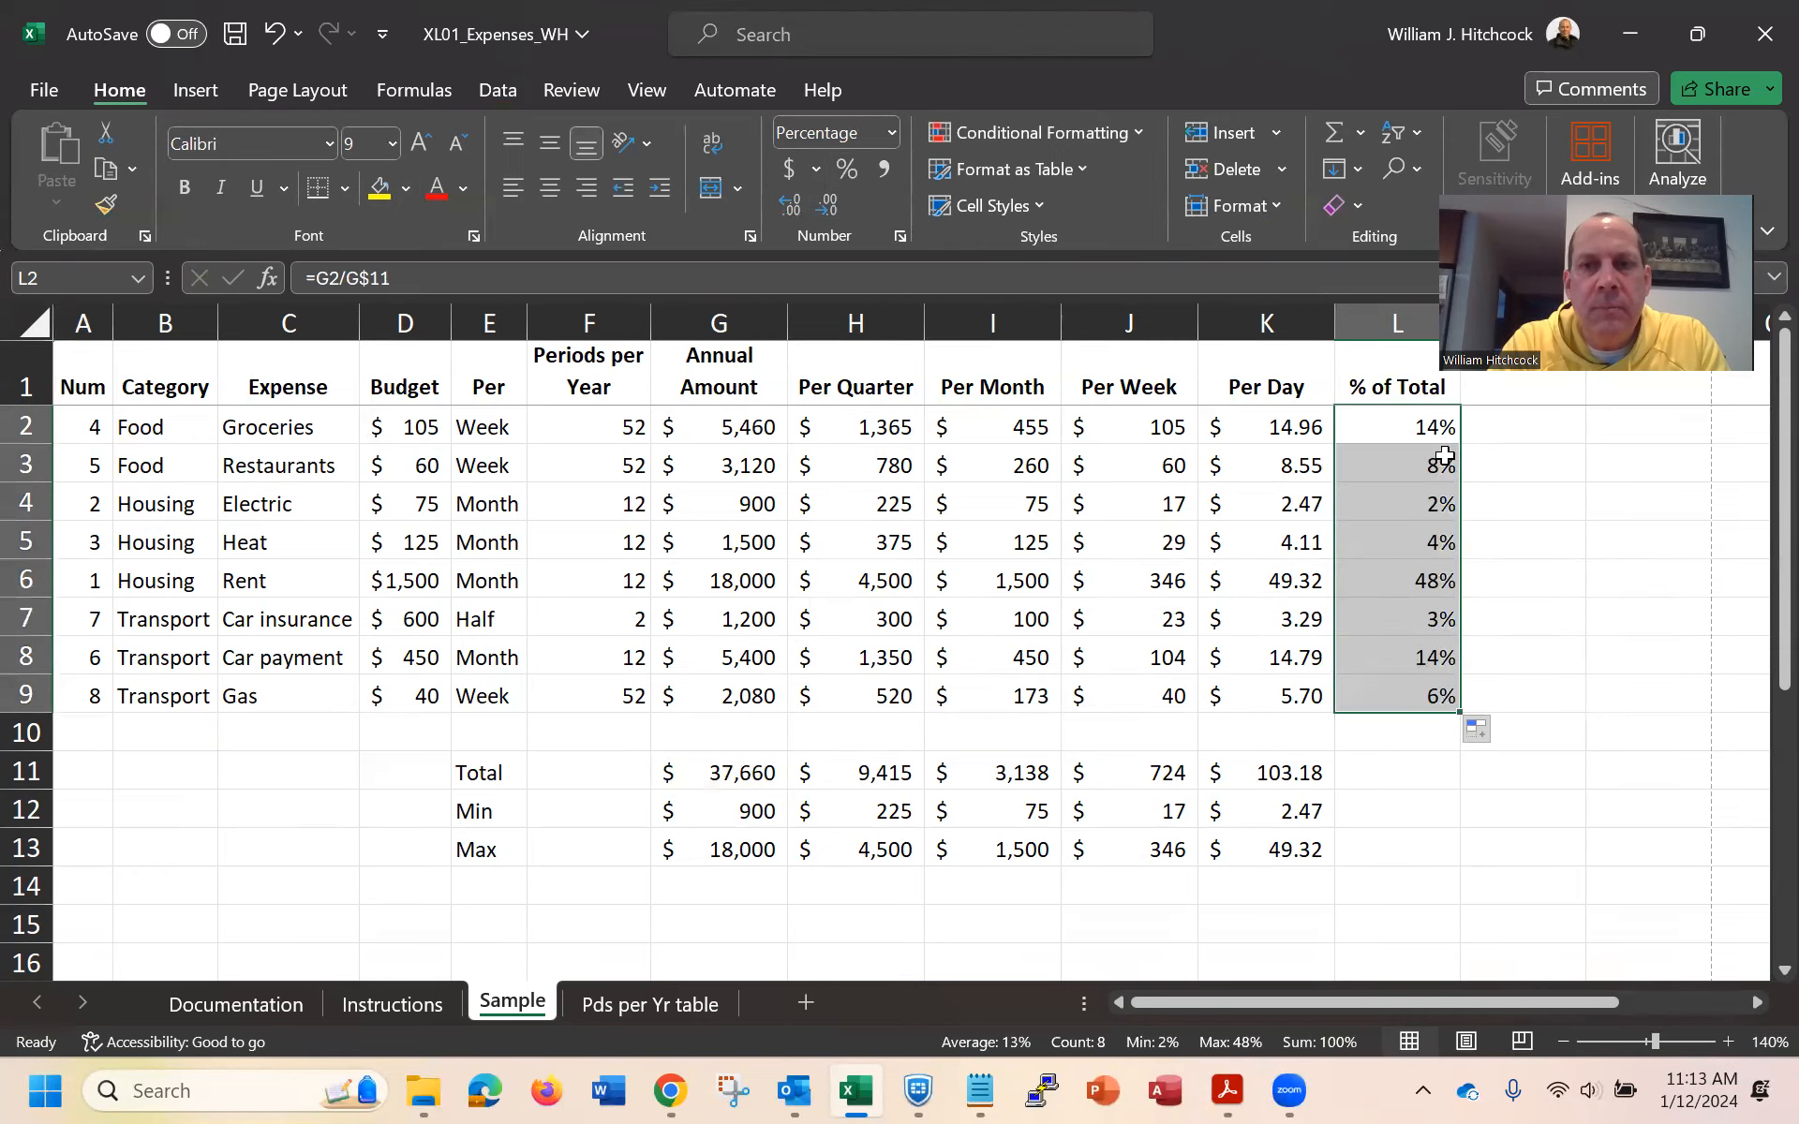
click(1411, 458)
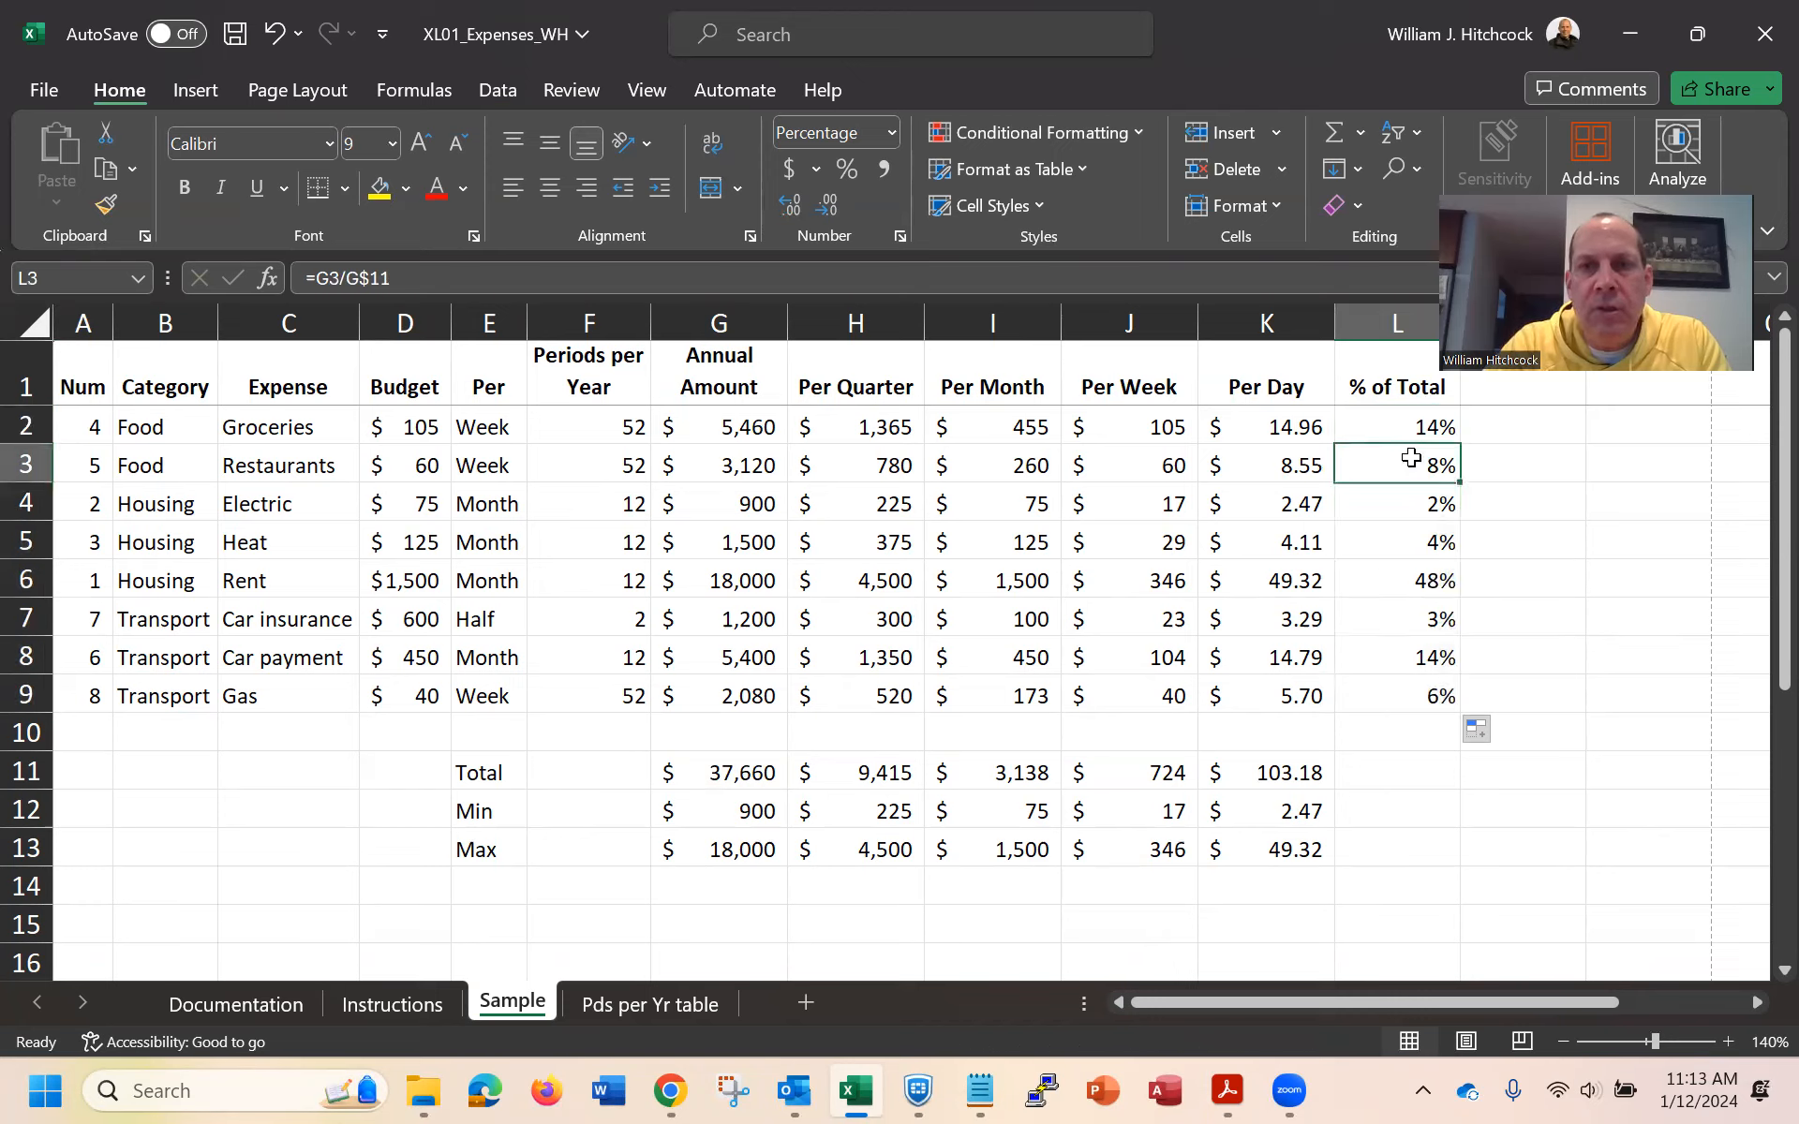
key(Down)
key(Down)
key(Down)
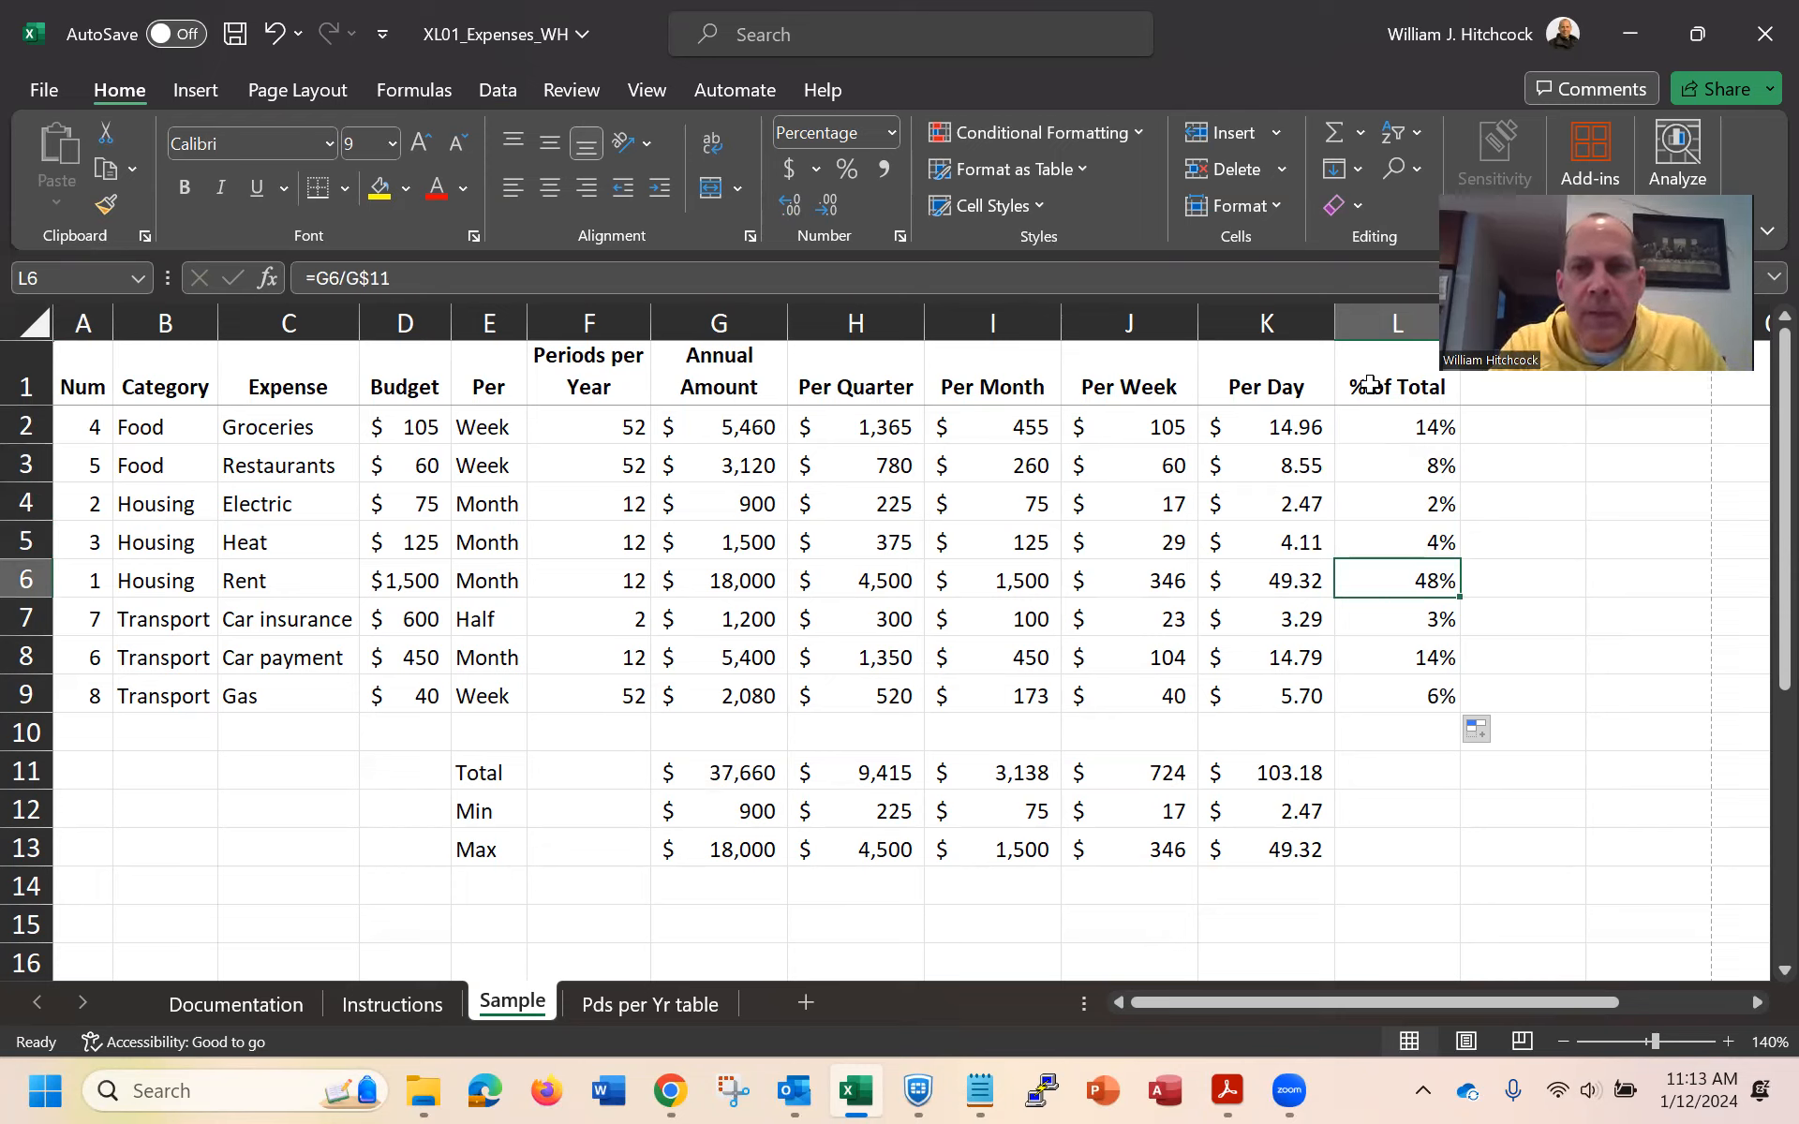
Narrow the % of Total column so its heading wraps onto two lines, and return to the first record
click(1416, 321)
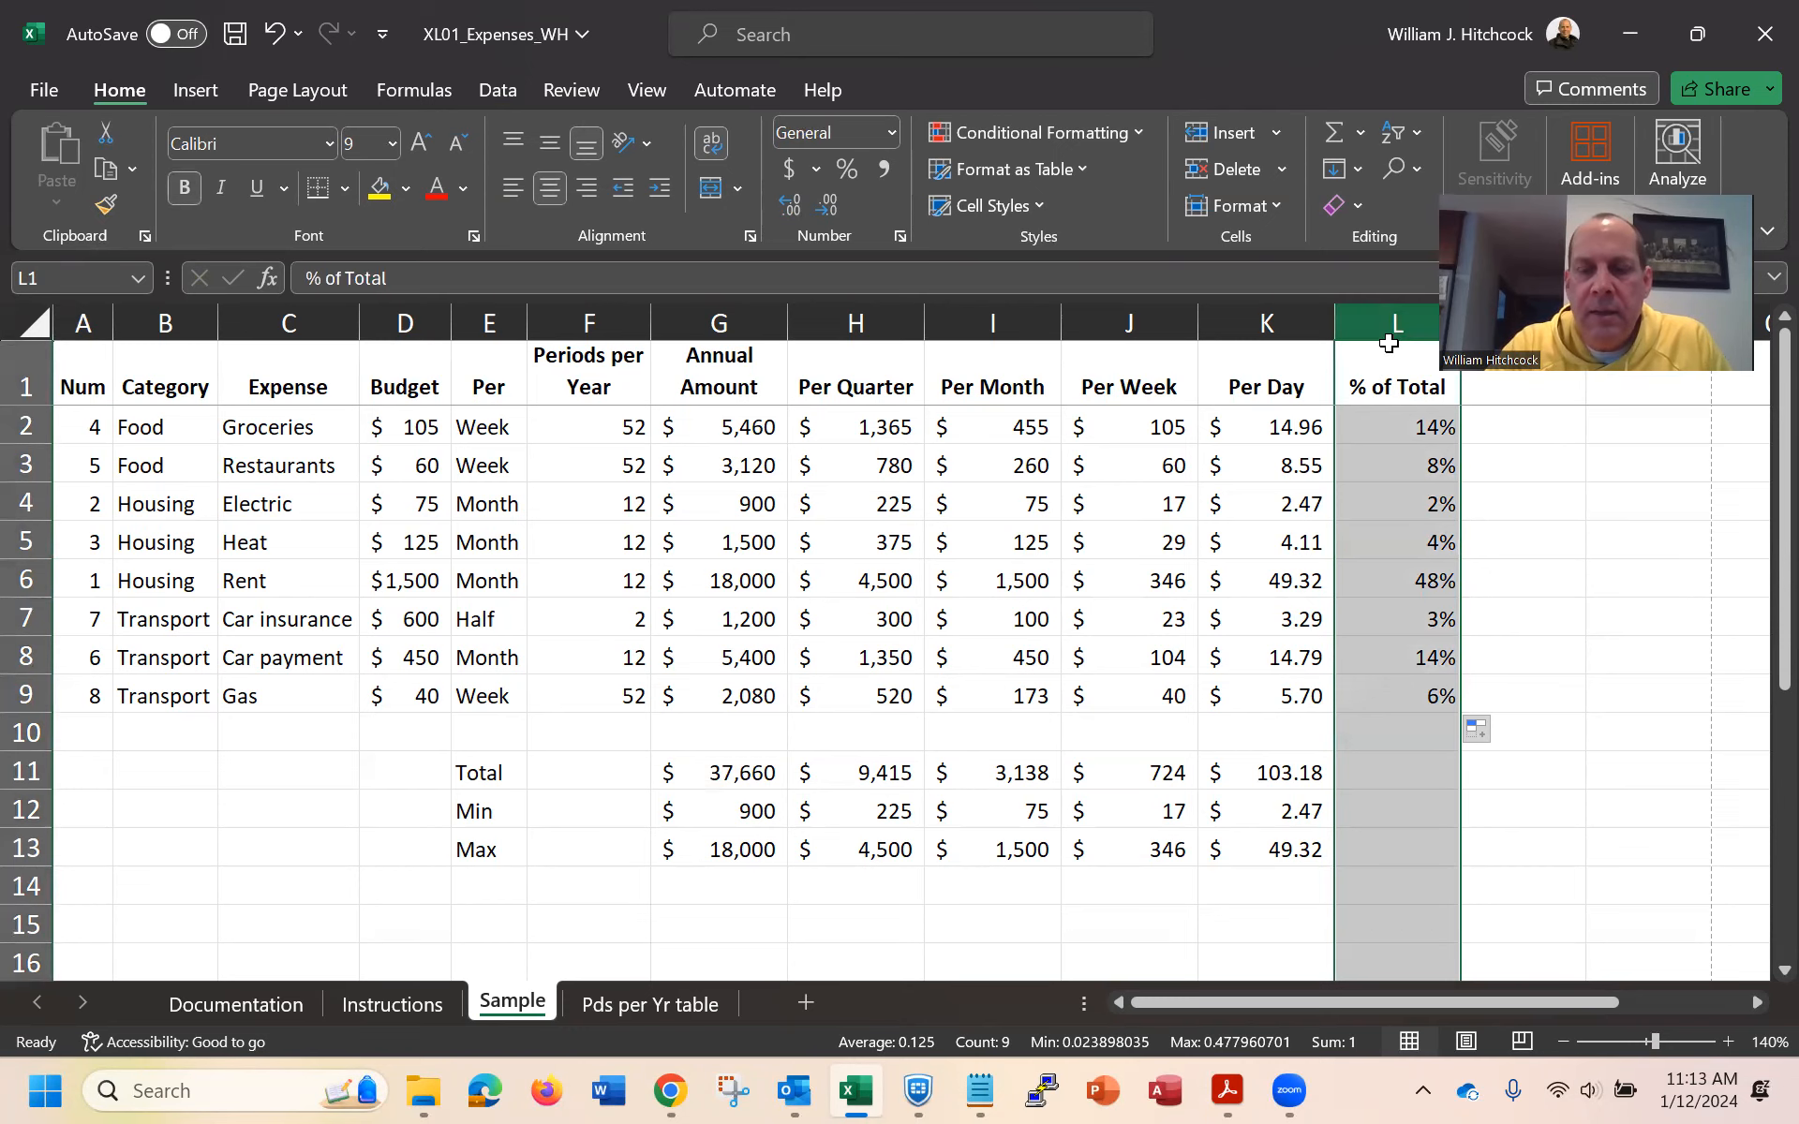
key(Right)
key(Right)
key(Right)
key(Right)
key(Right)
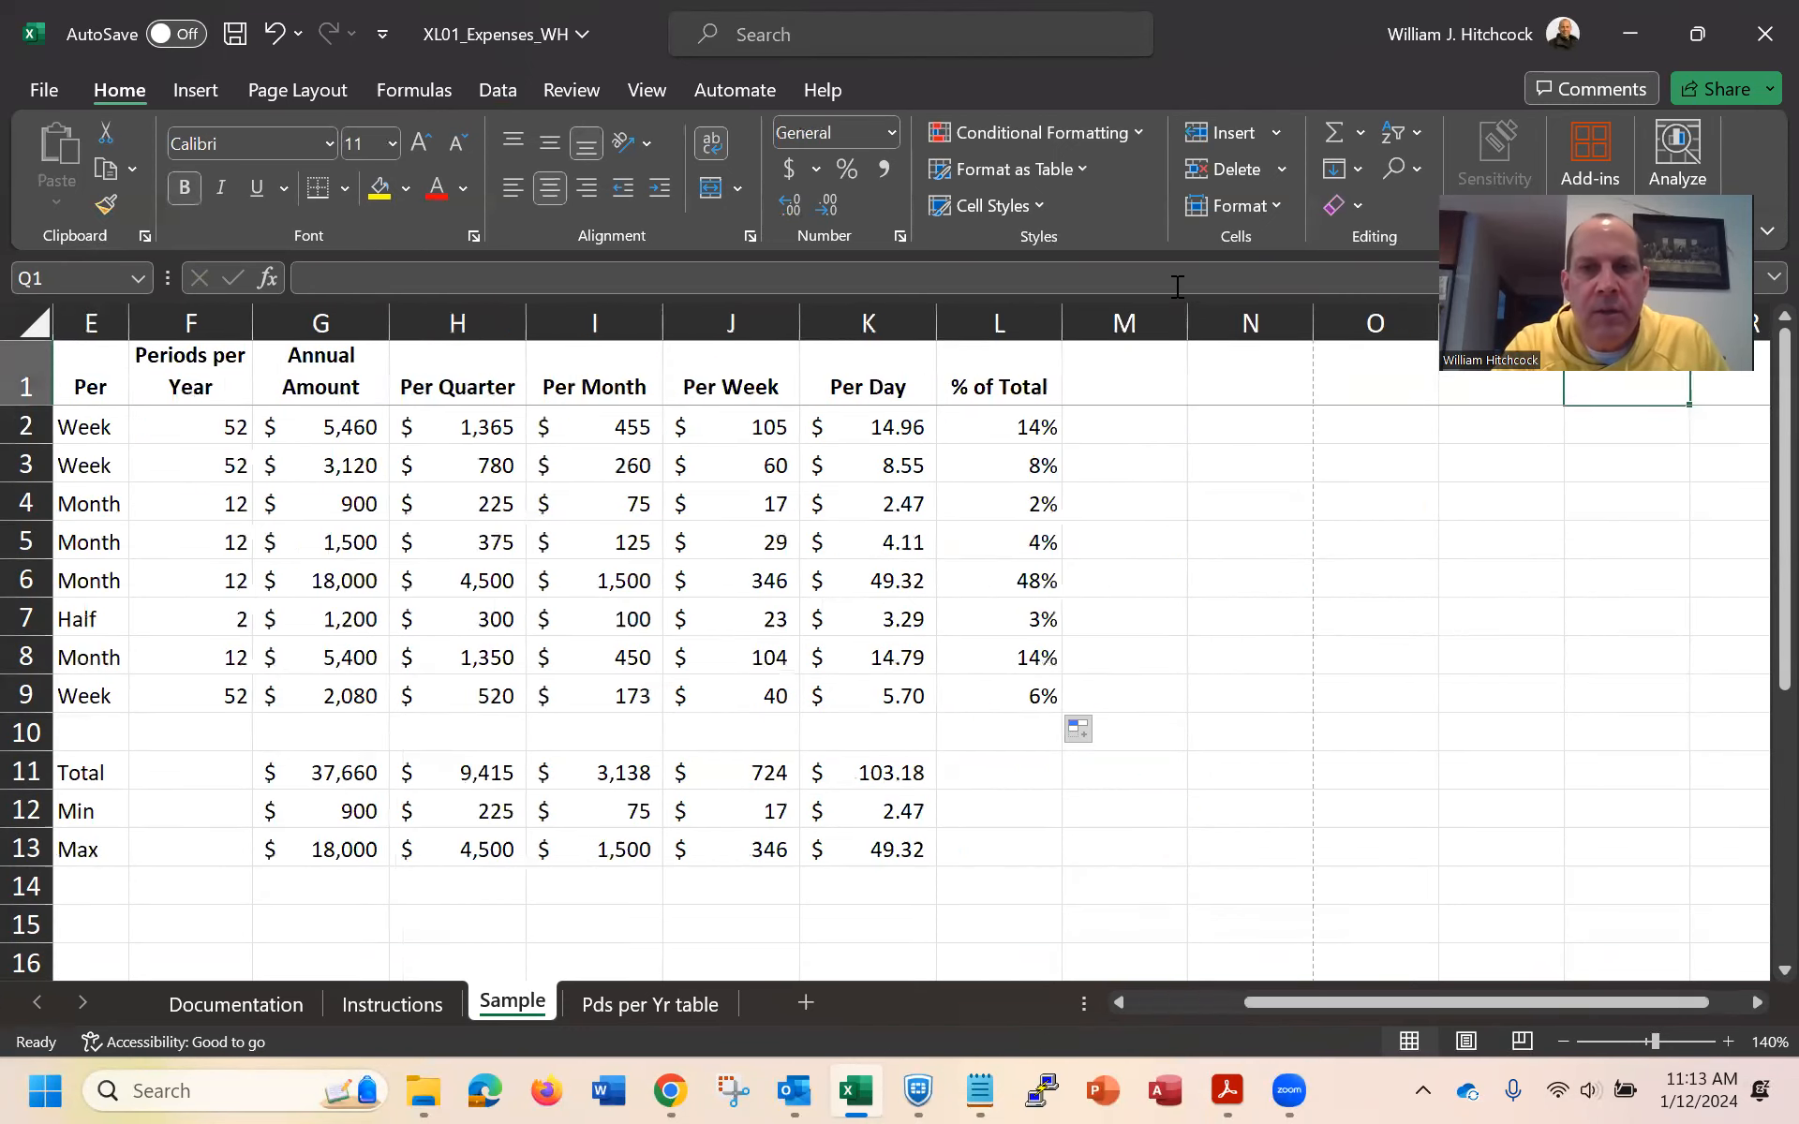
double_click(1062, 312)
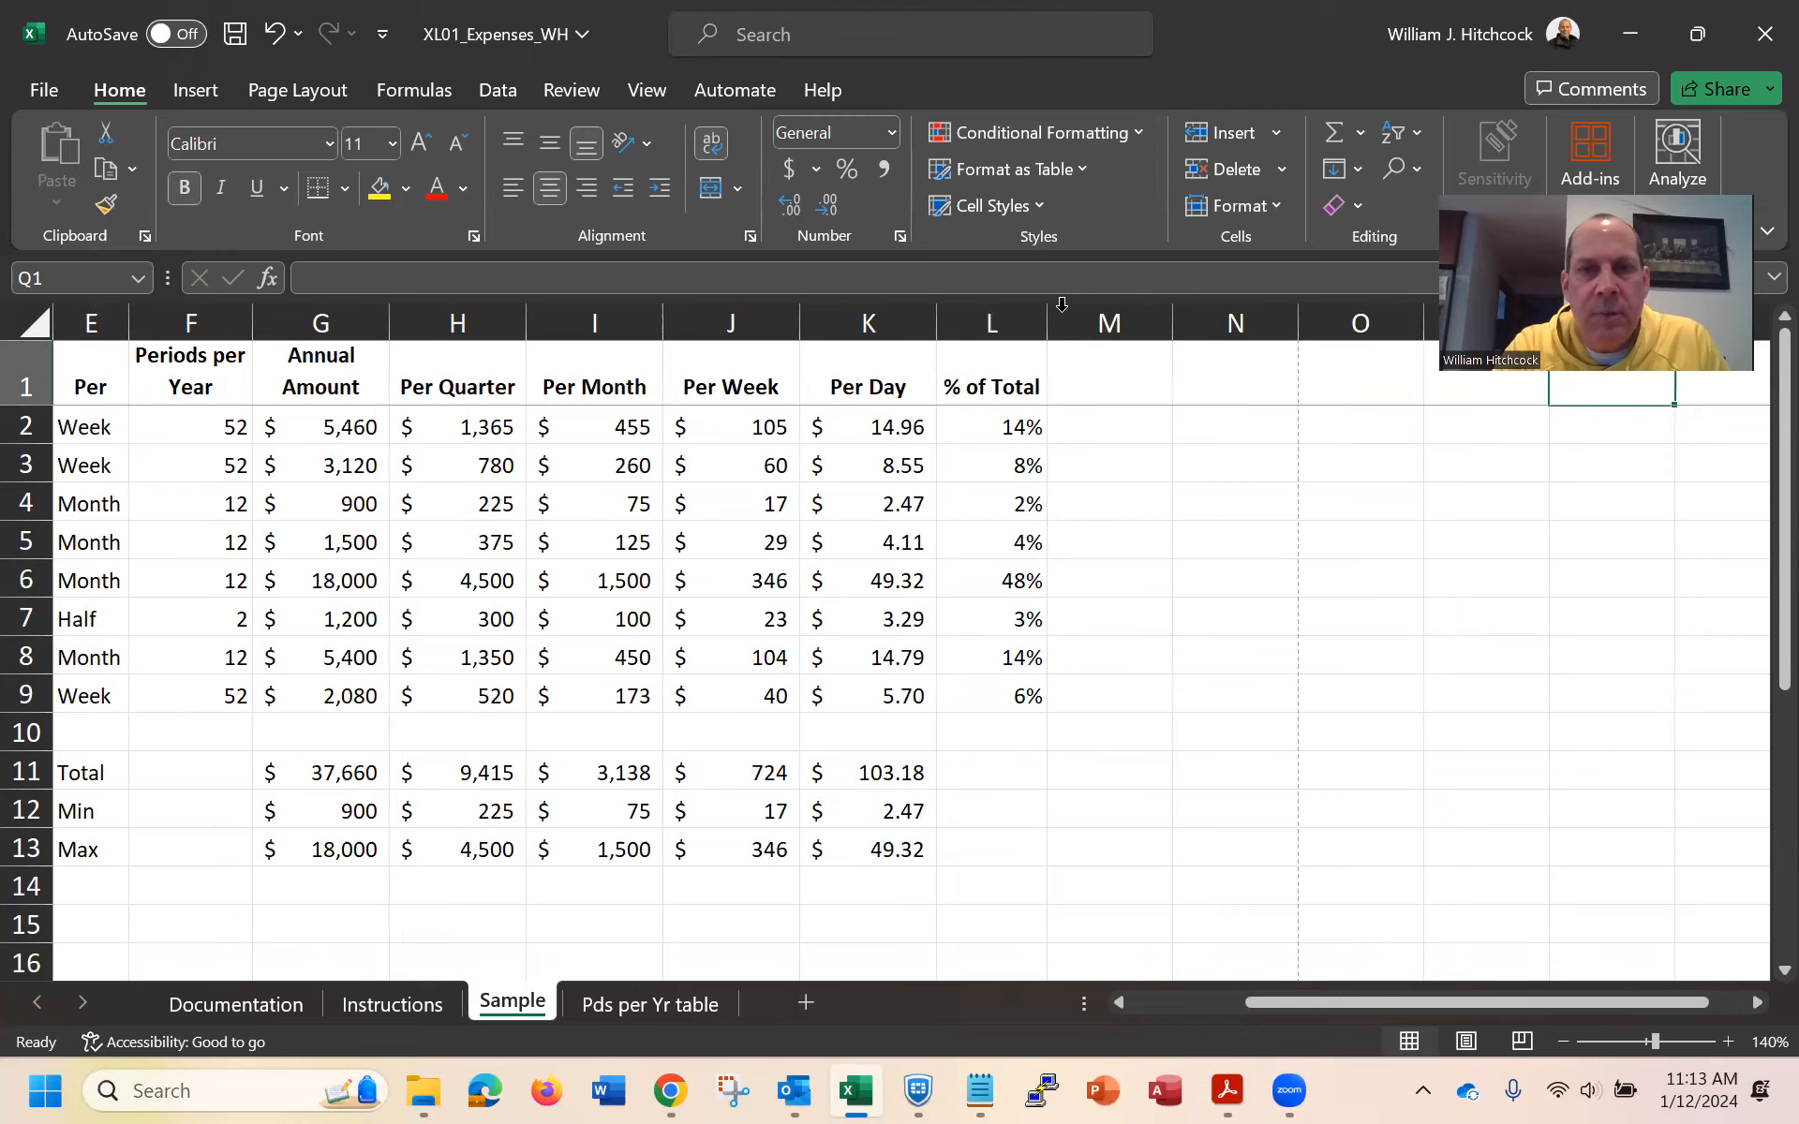
drag(1047, 312, 1031, 313)
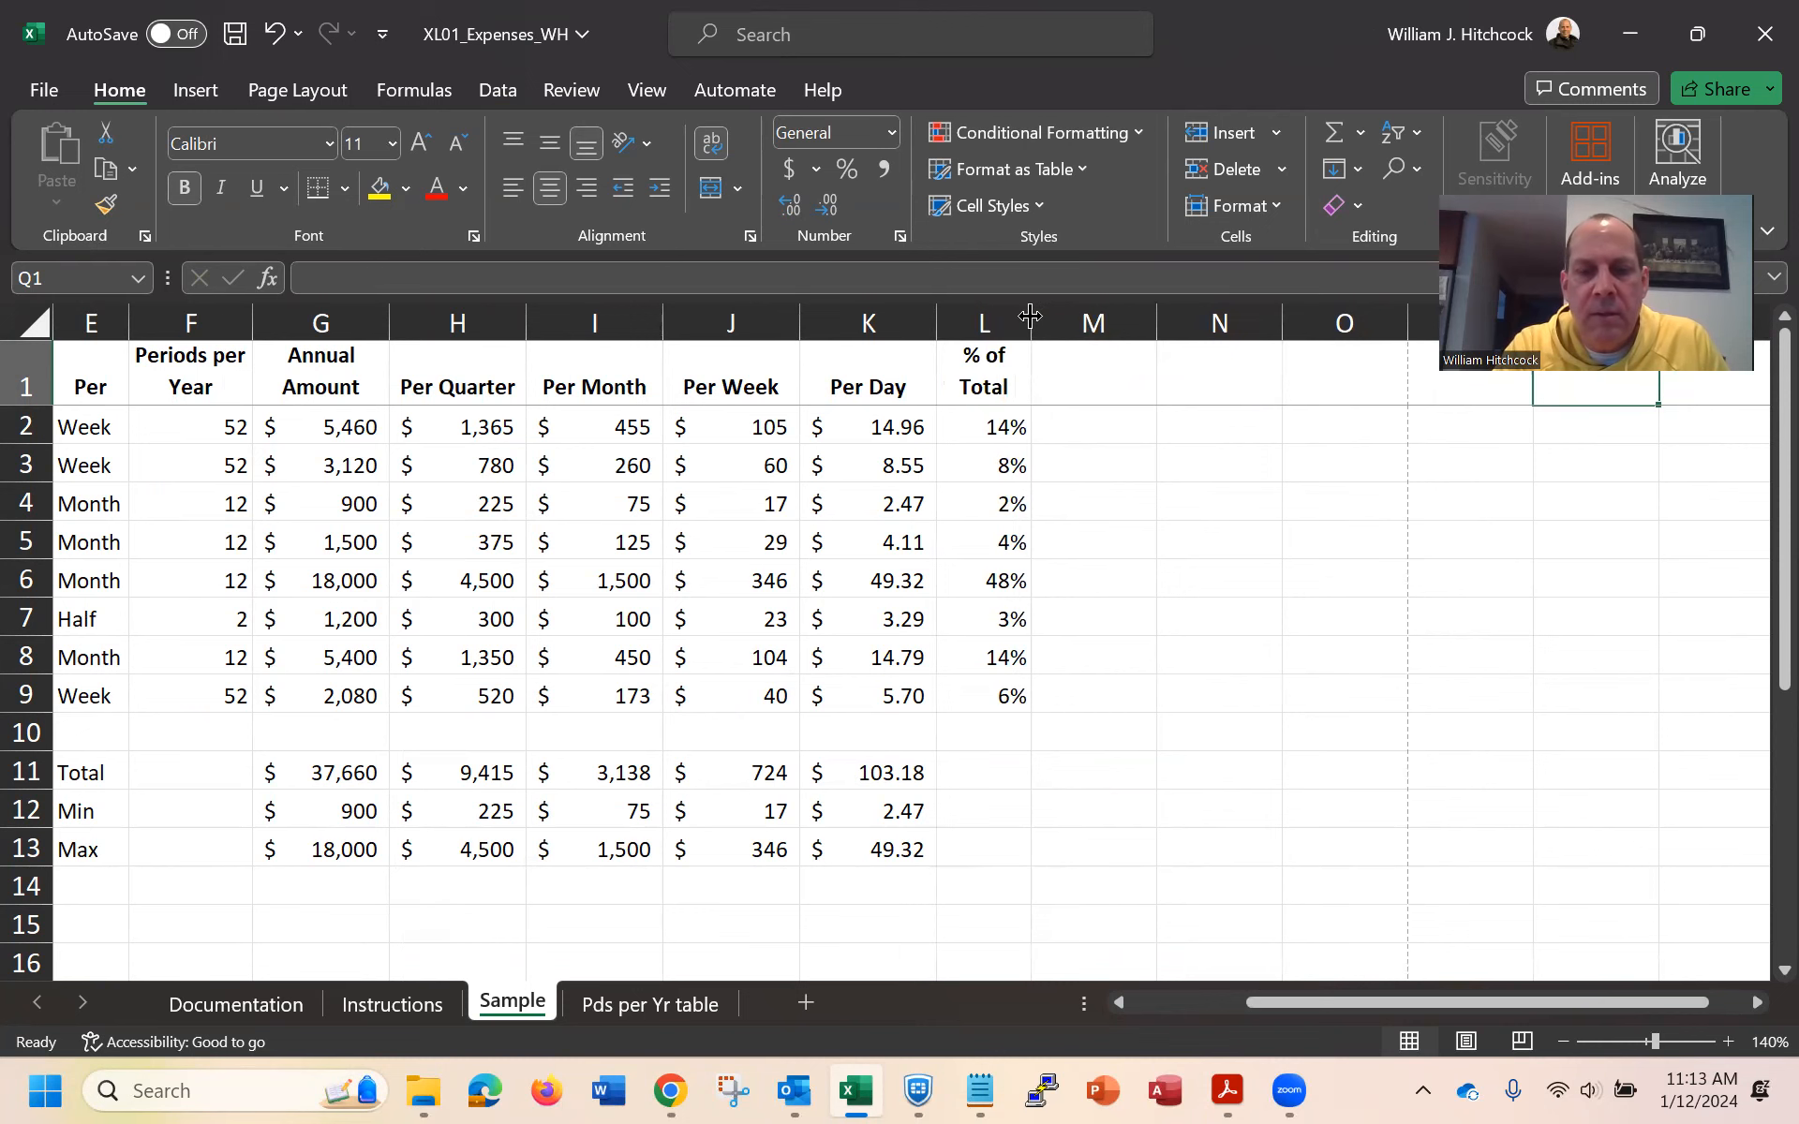
key(ctrl+Home)
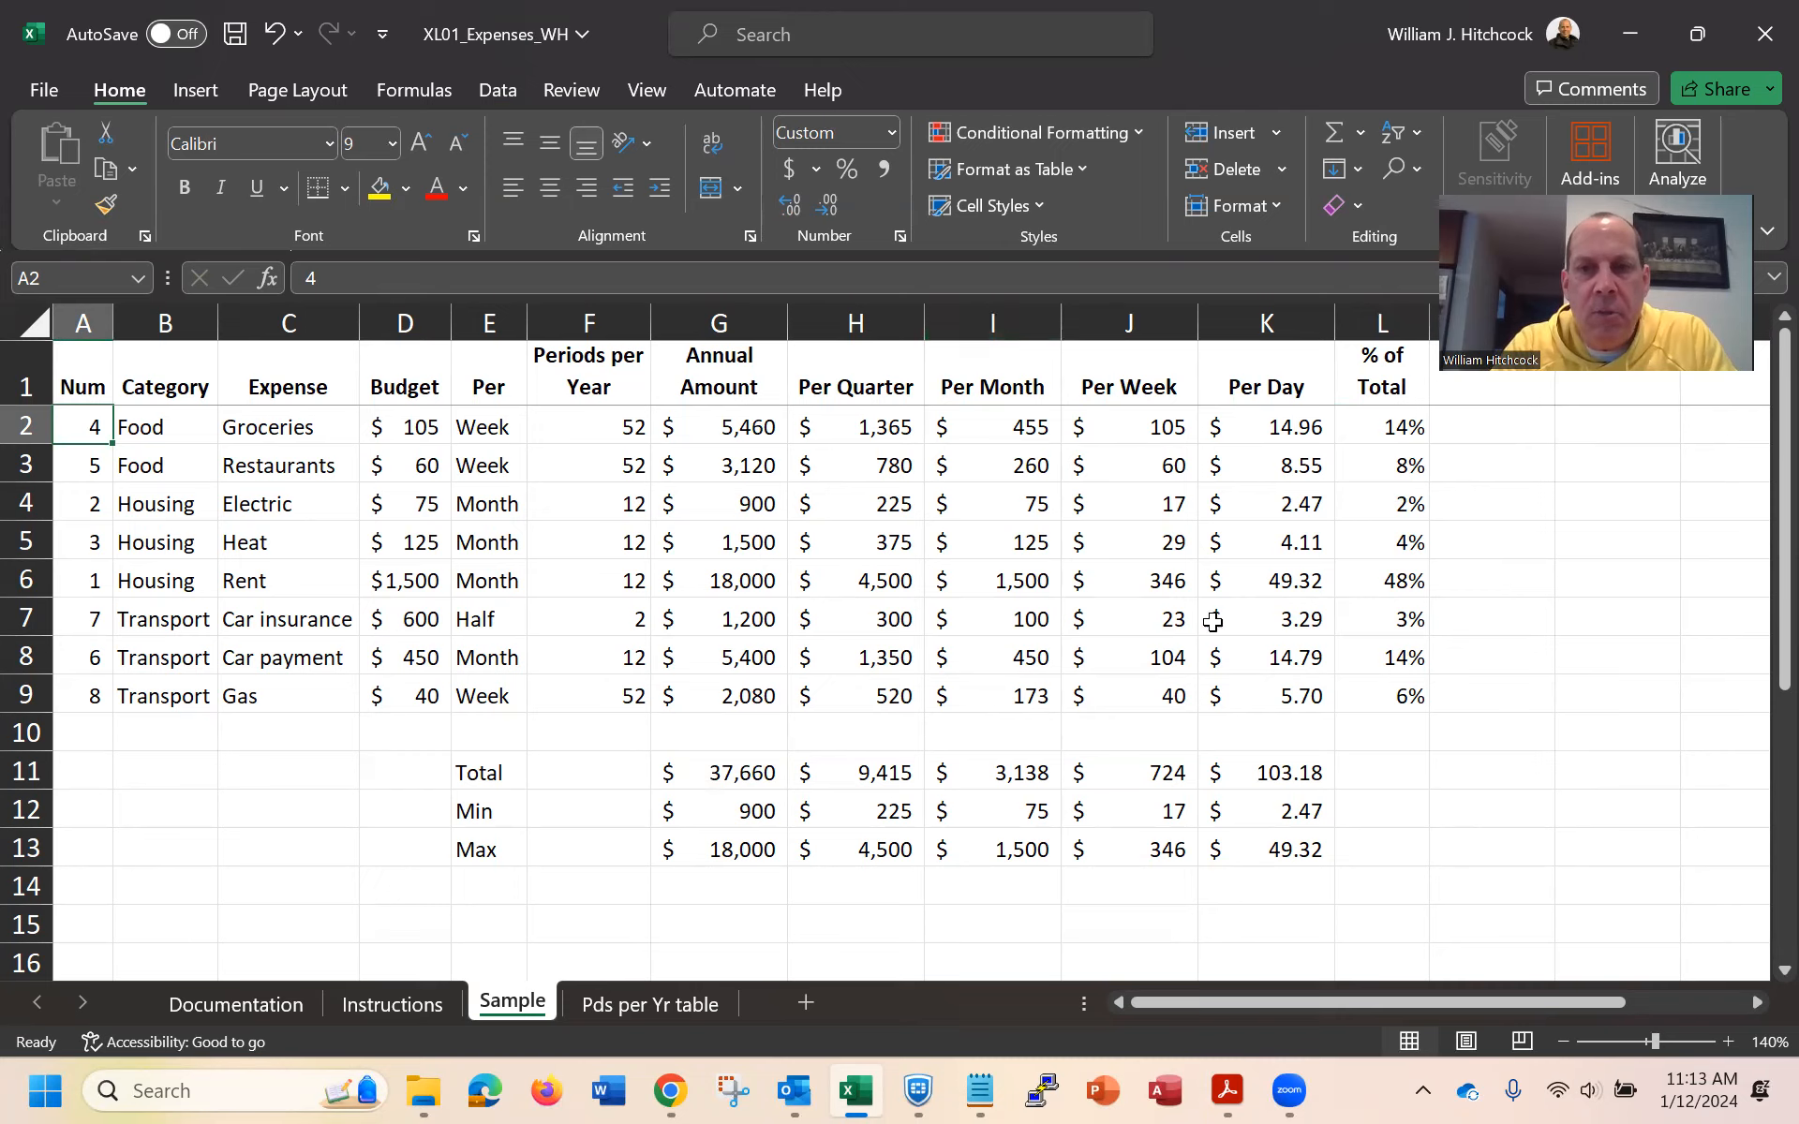
Copy the Total, Min and Max formulas from K11:K13 into L11:L13 under % of Total
click(1258, 776)
key(shift+Down)
key(shift+Down)
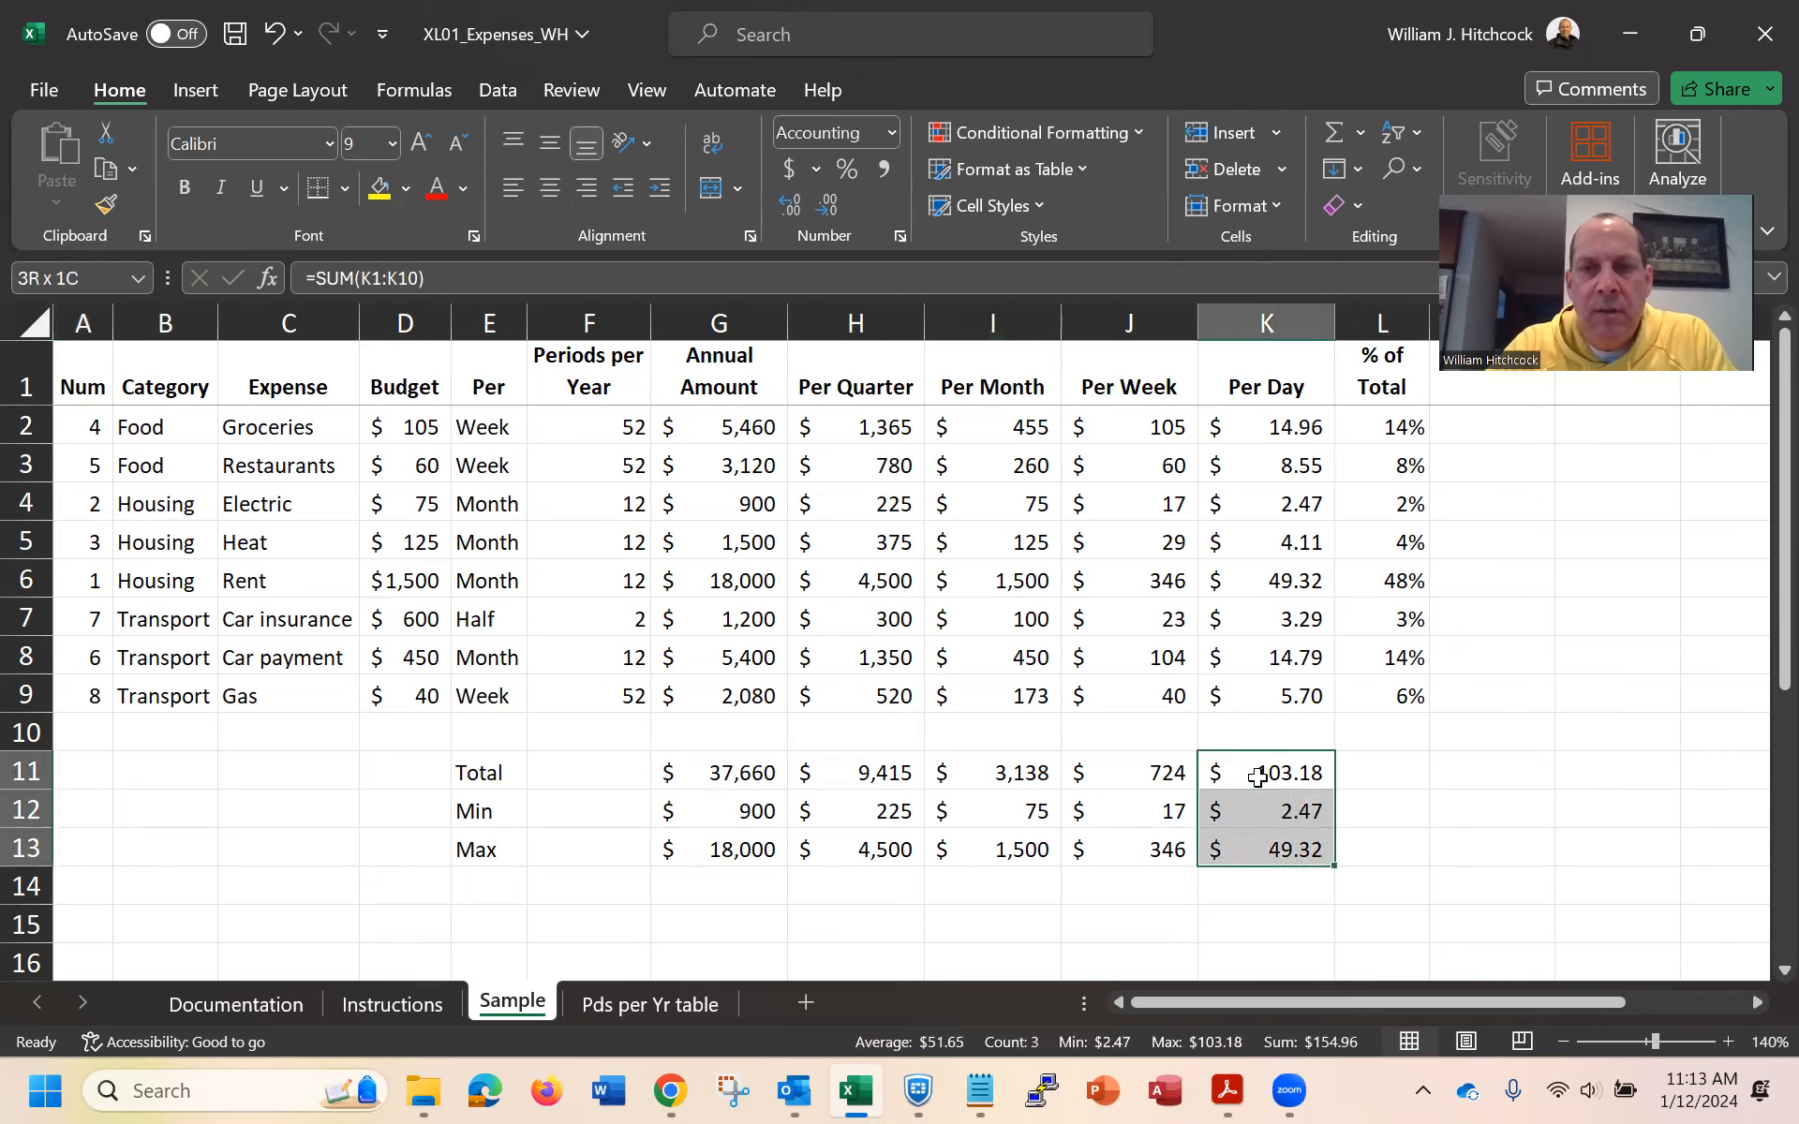
key(ctrl+c)
key(Right)
key(Return)
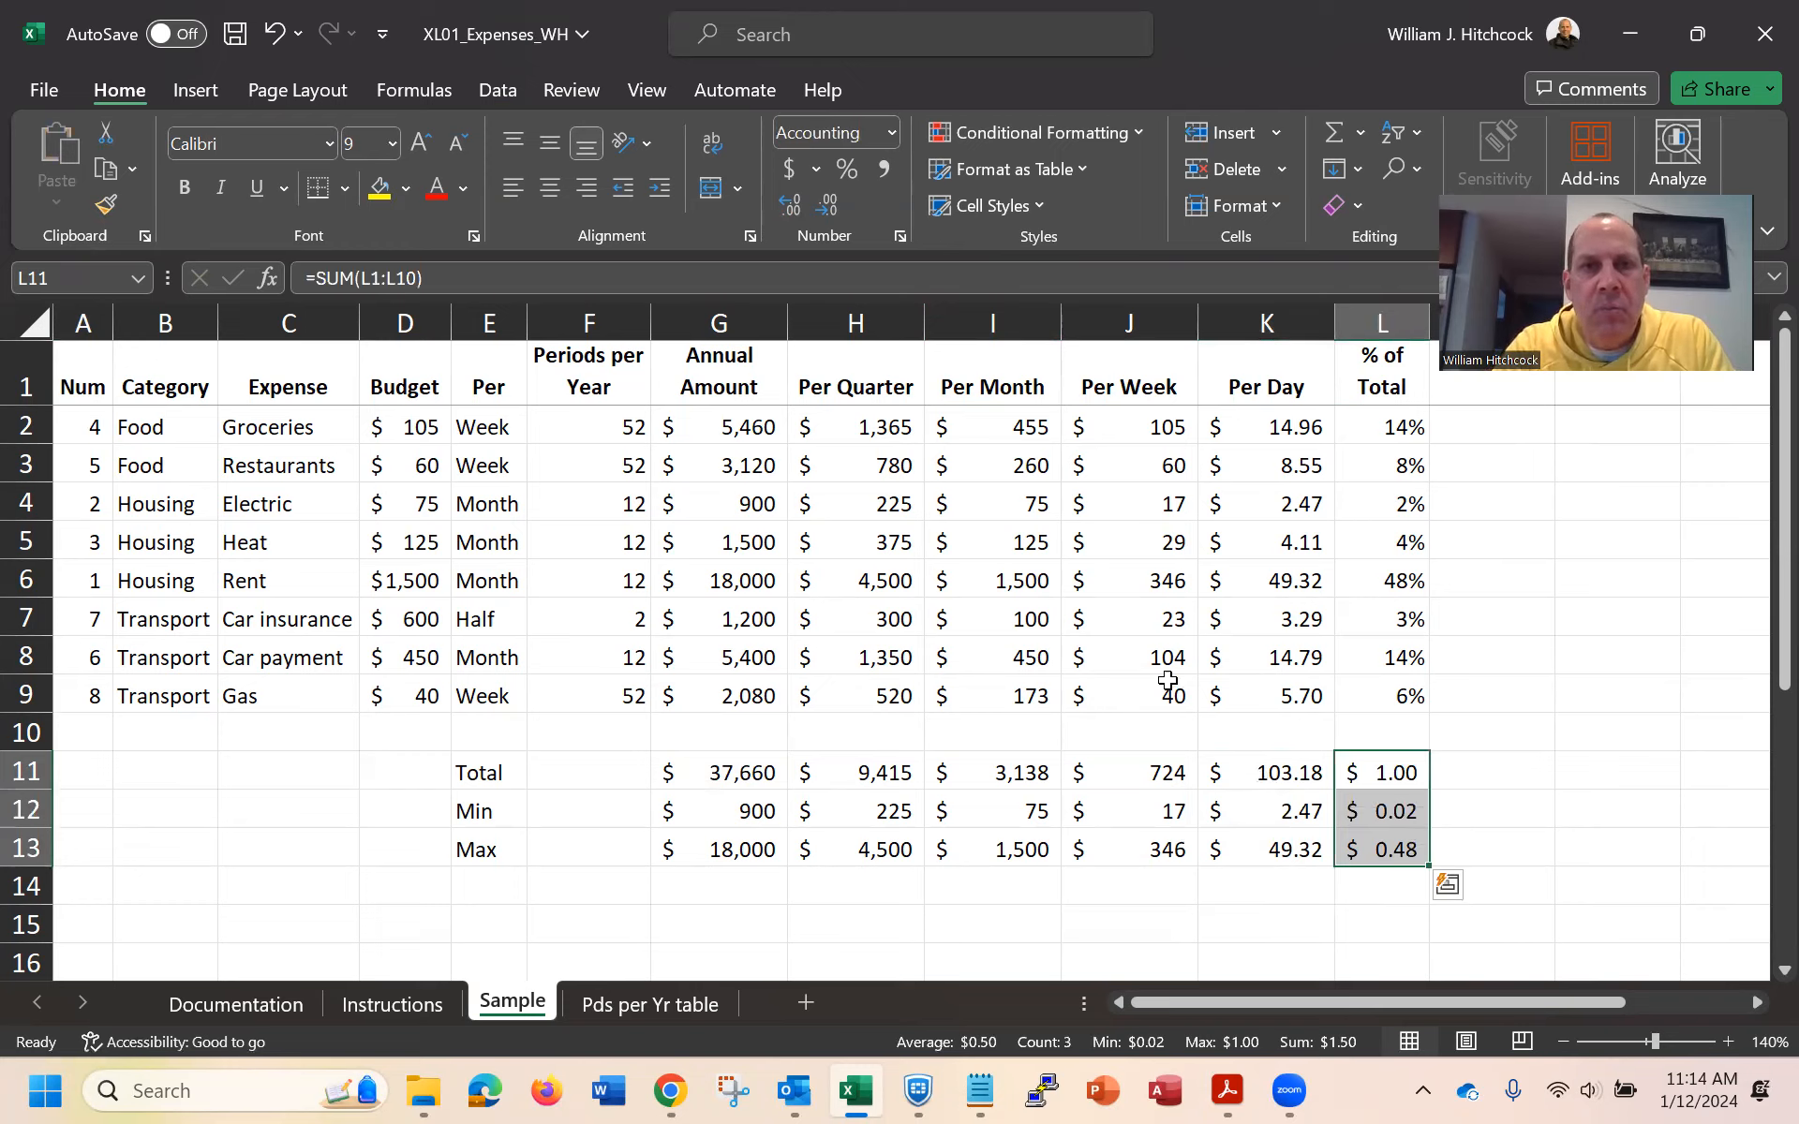
Format the % of Total summary cells L11:L13 as percentages, check their formulas, and save the workbook
click(847, 169)
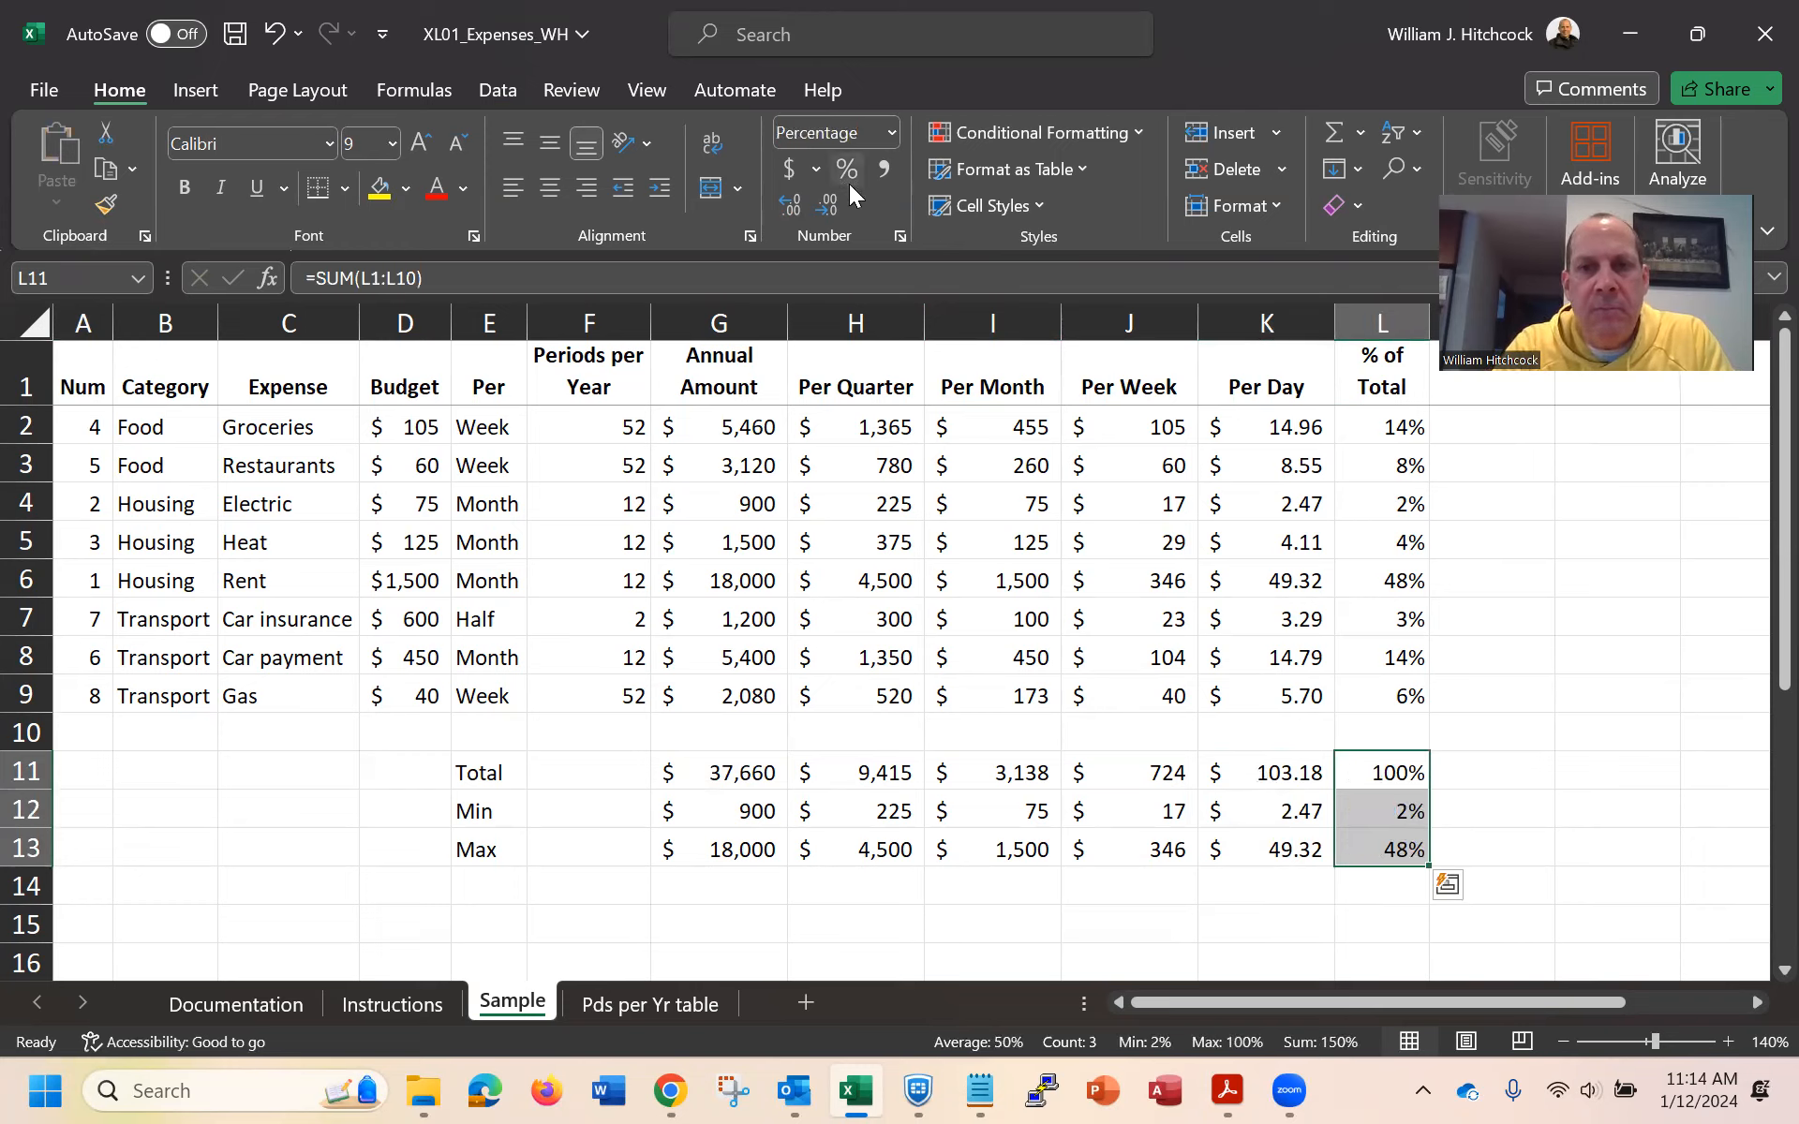
click(1368, 776)
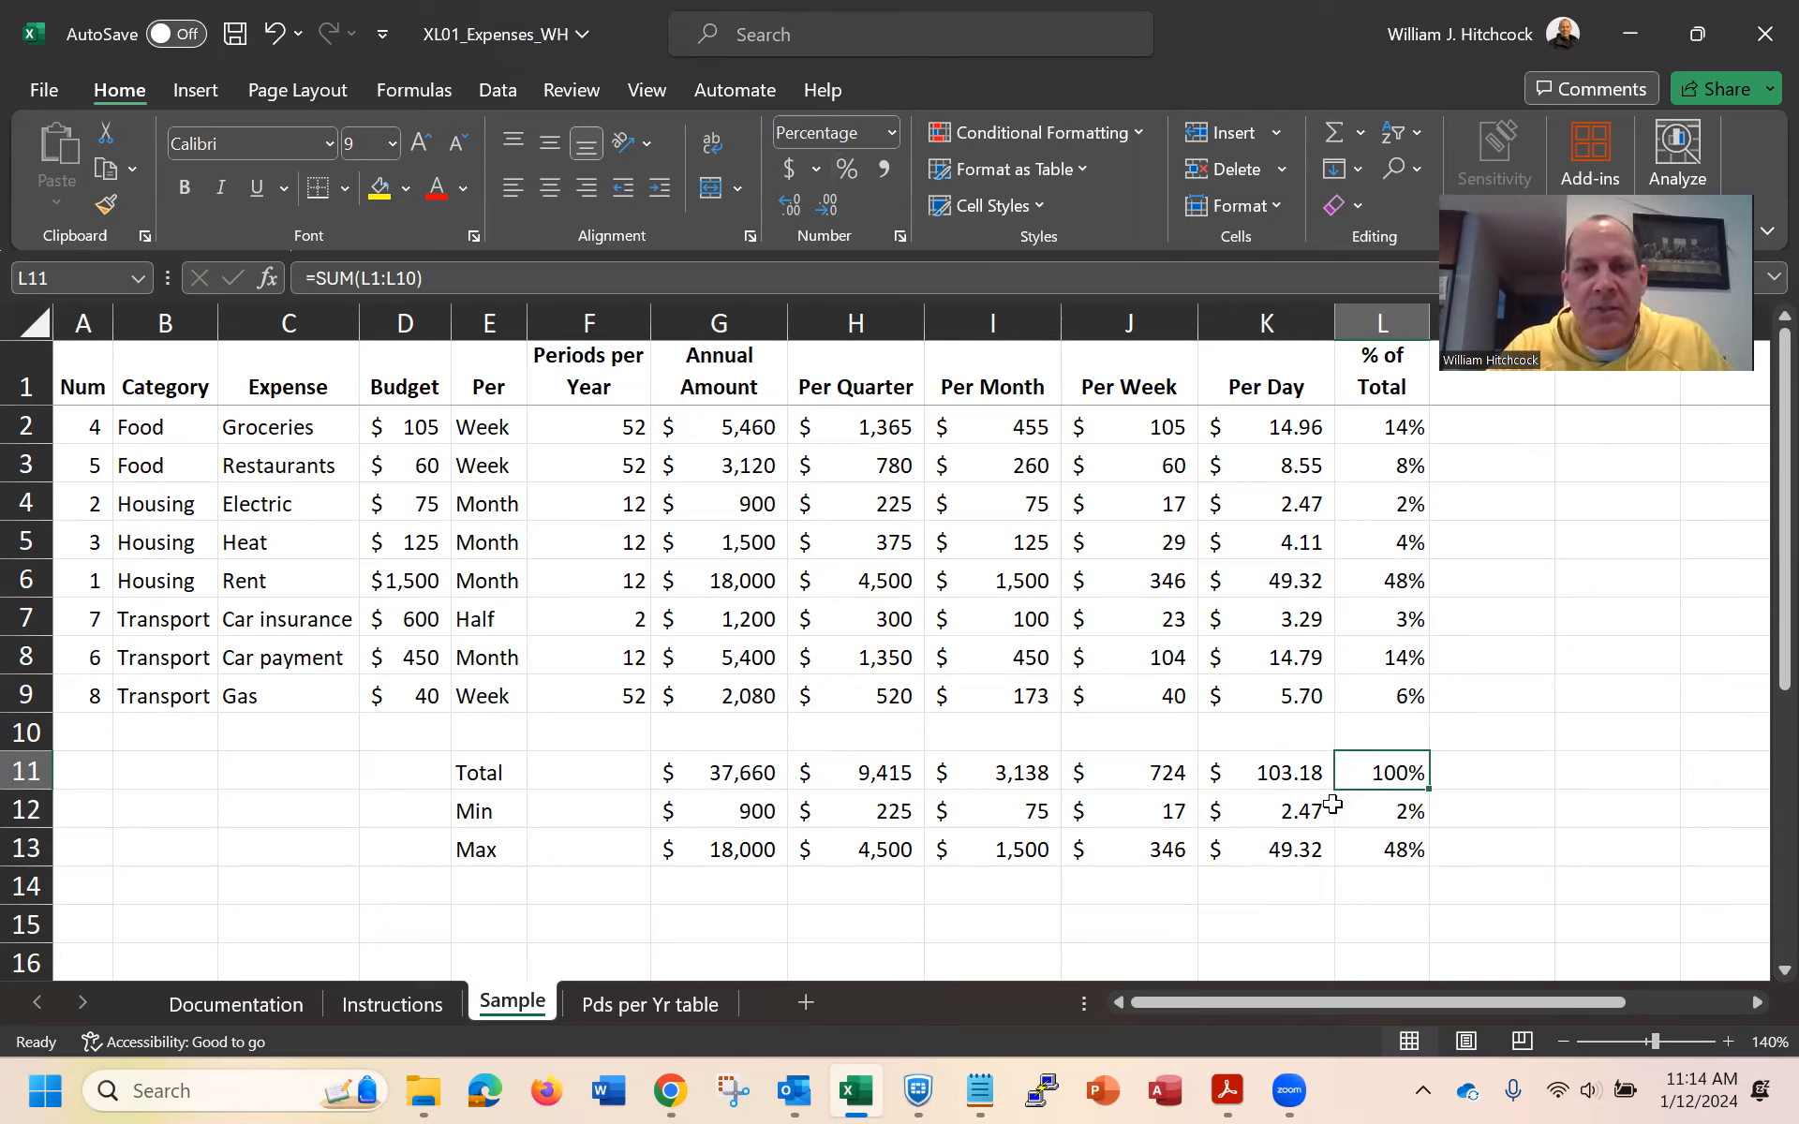
key(Down)
key(Down)
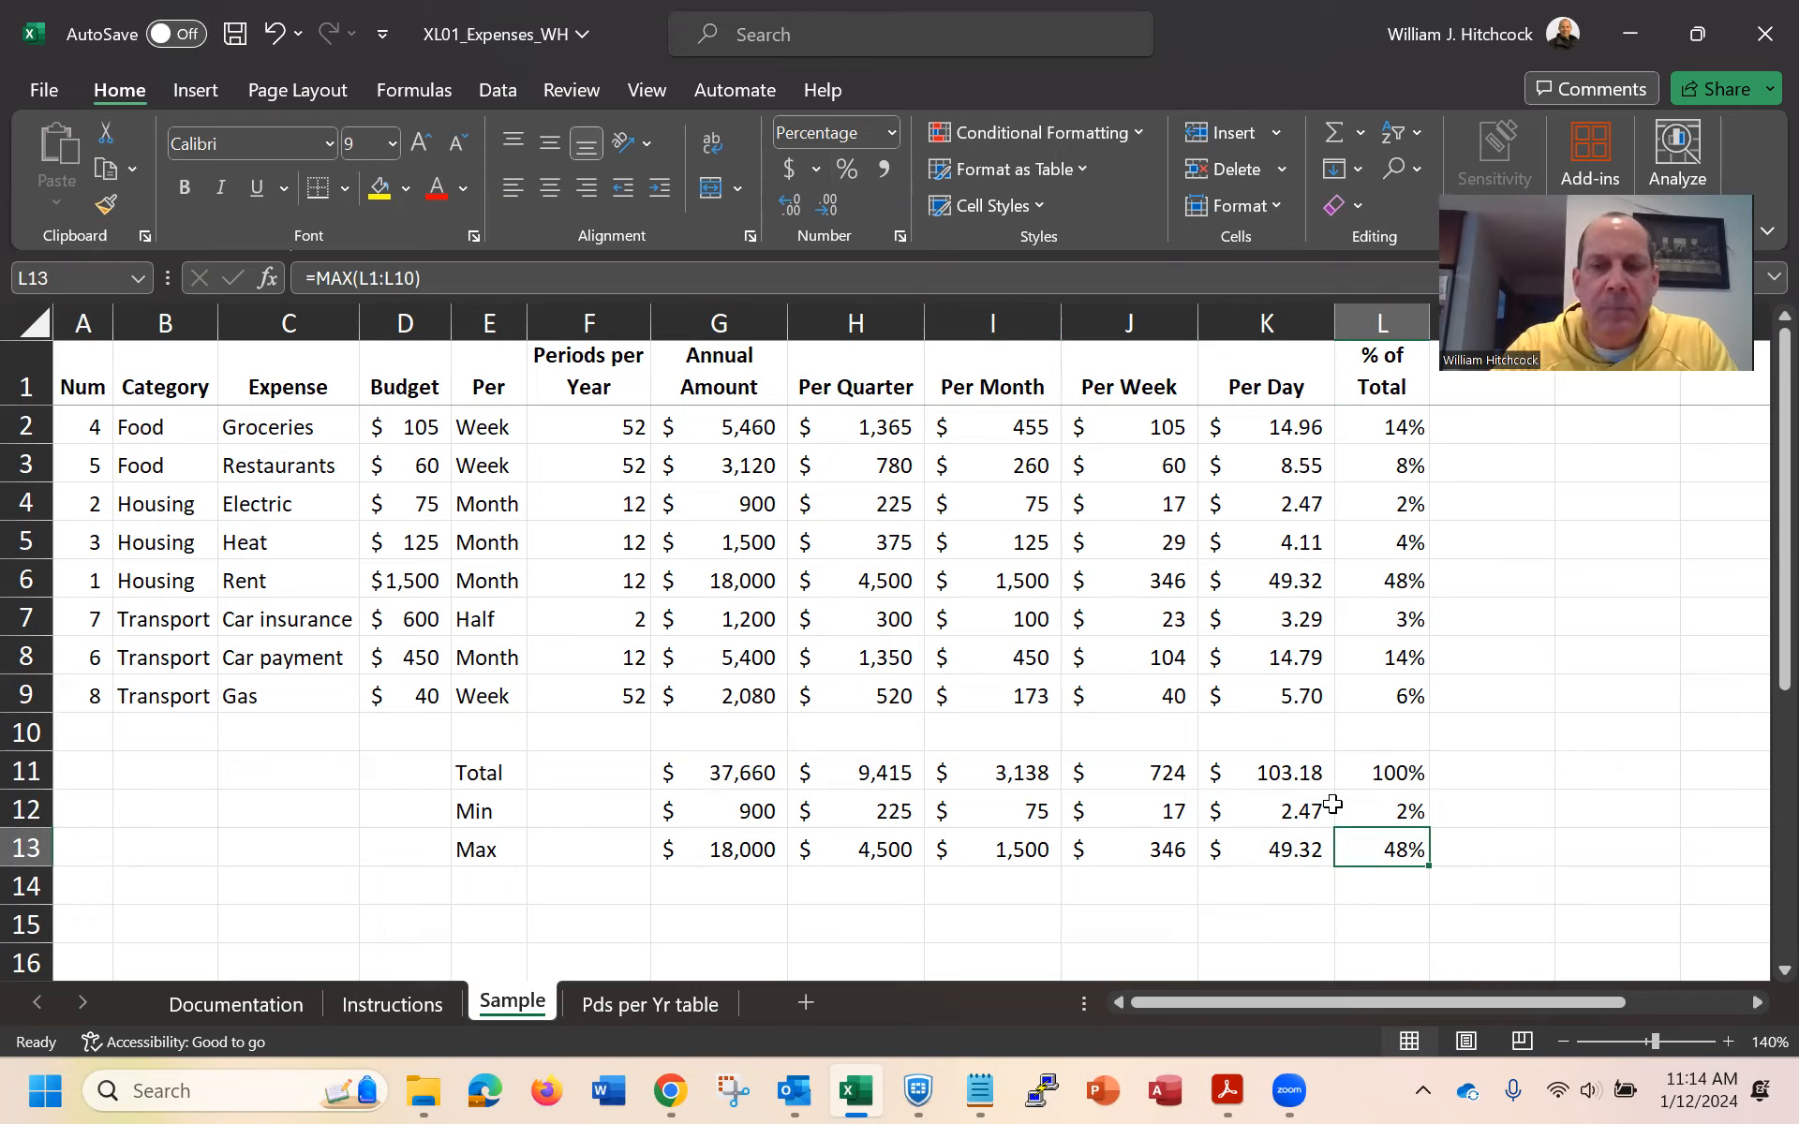
key(ctrl+Home)
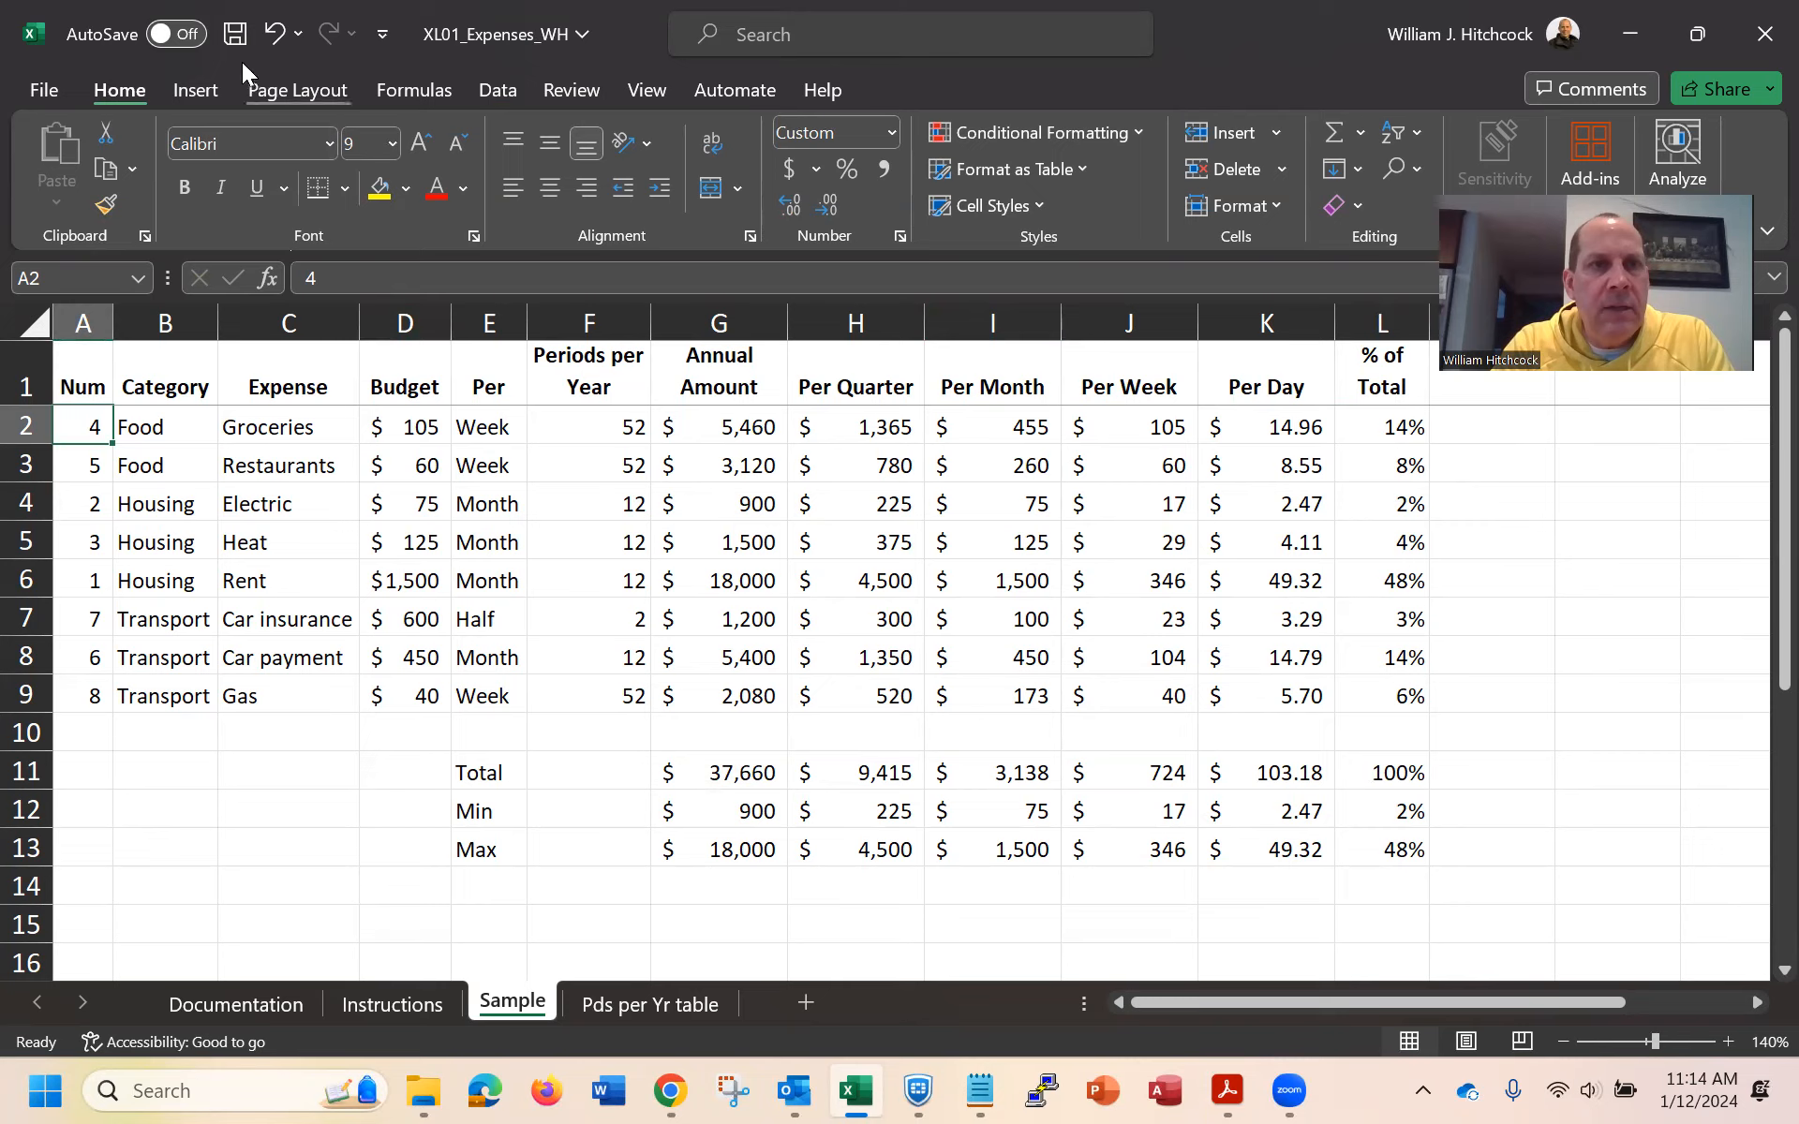
click(235, 38)
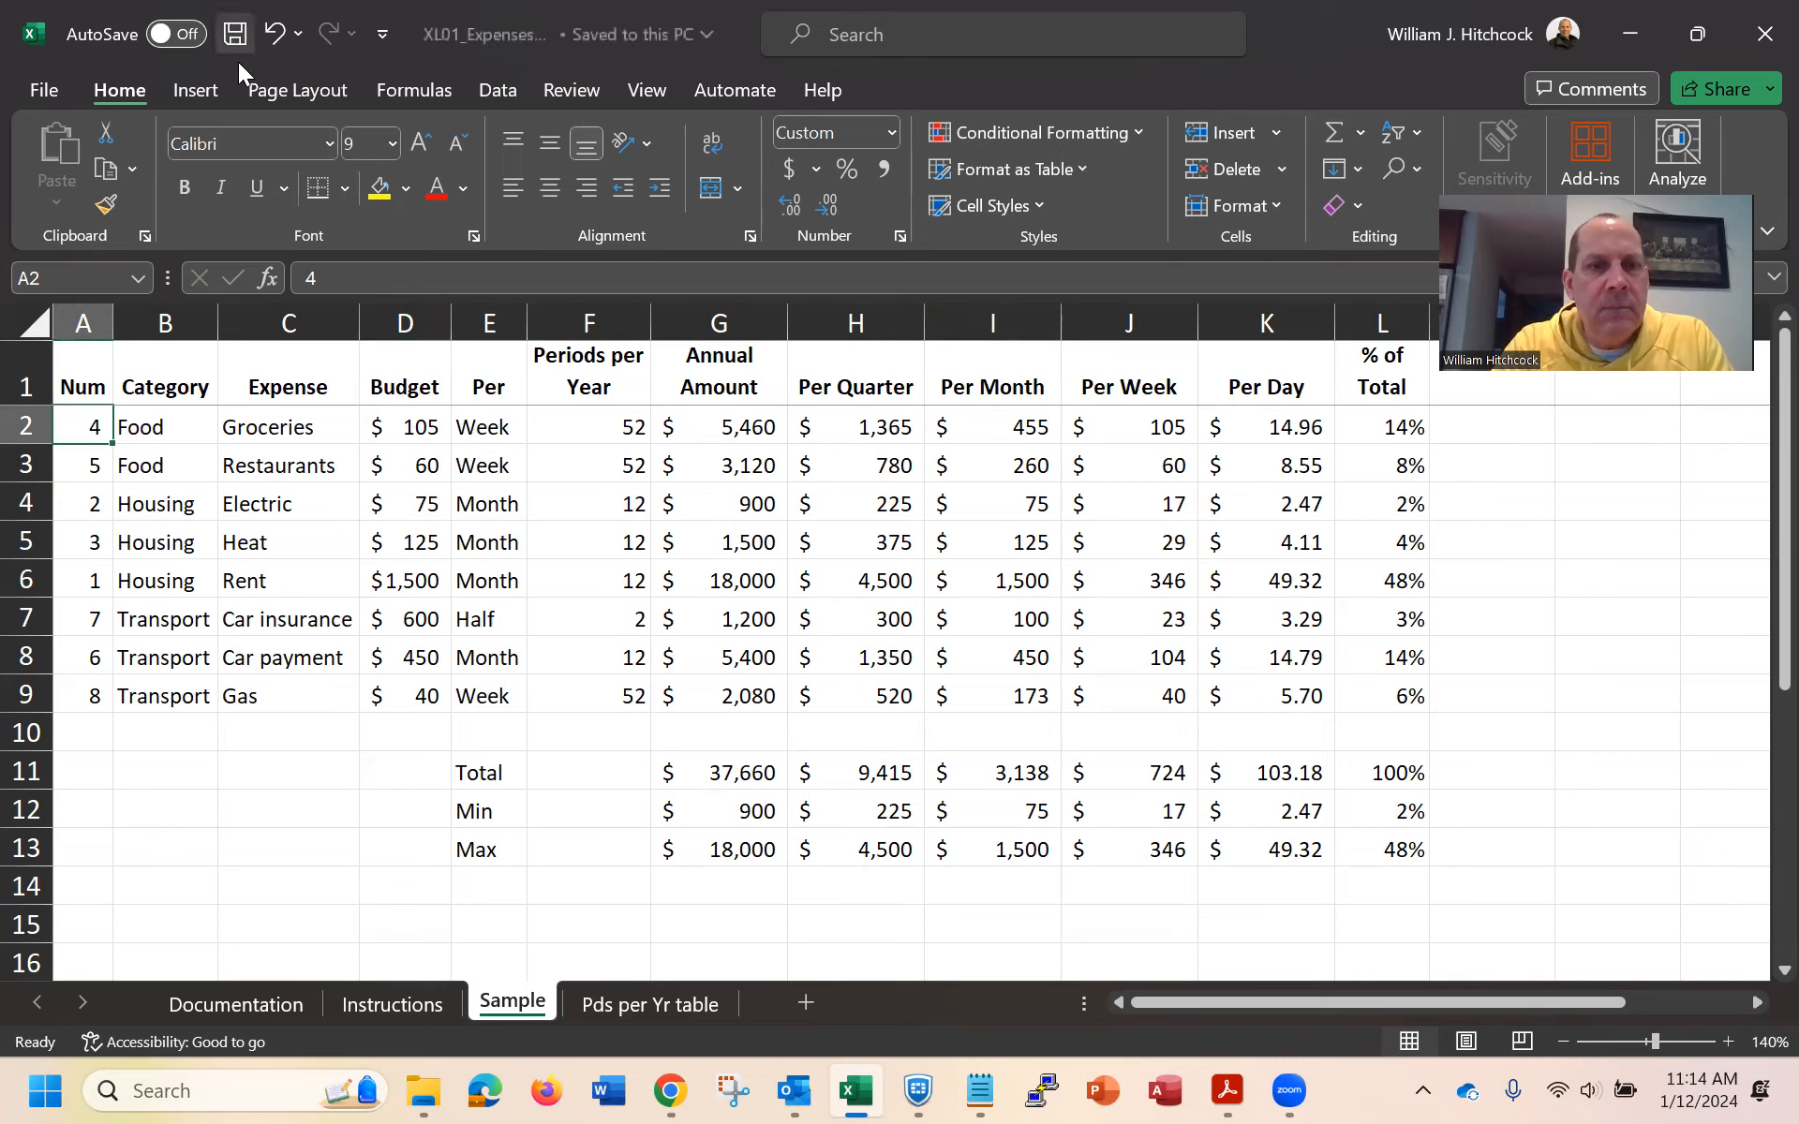
right_click(506, 1004)
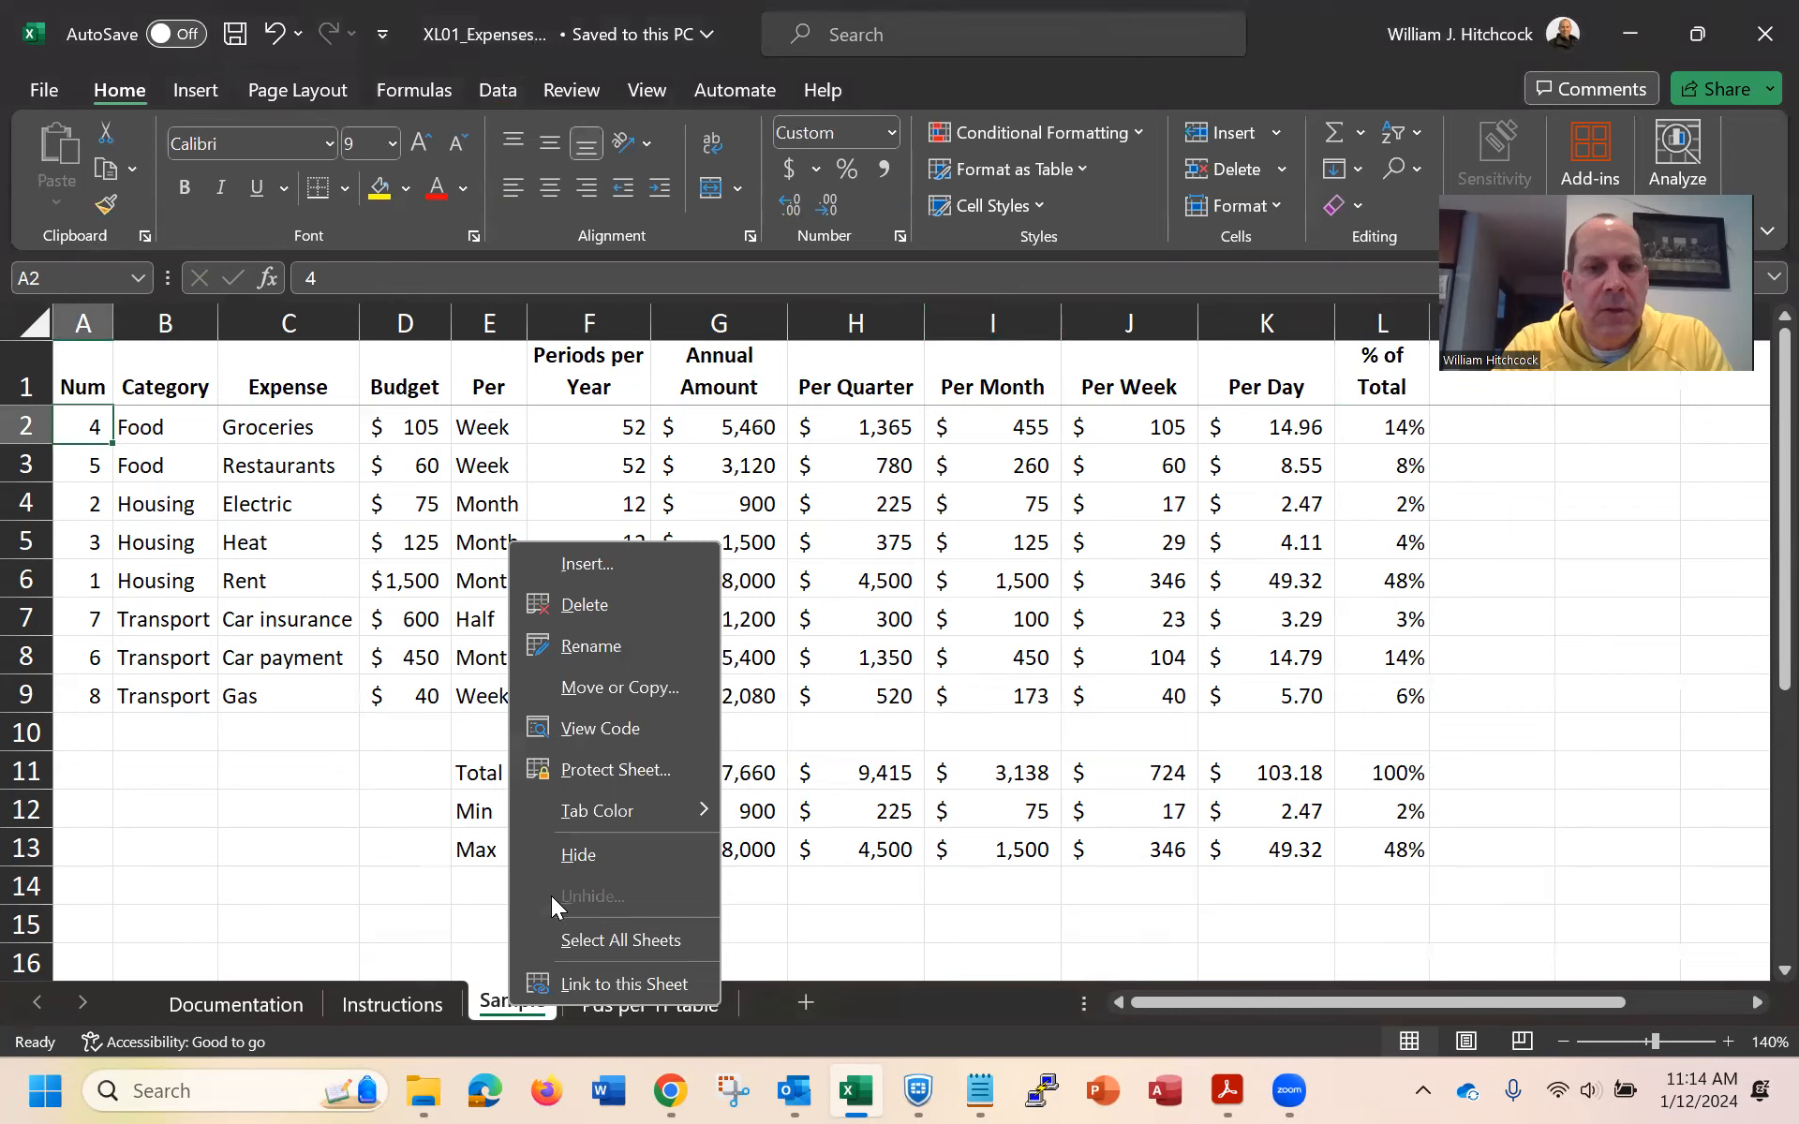
click(583, 691)
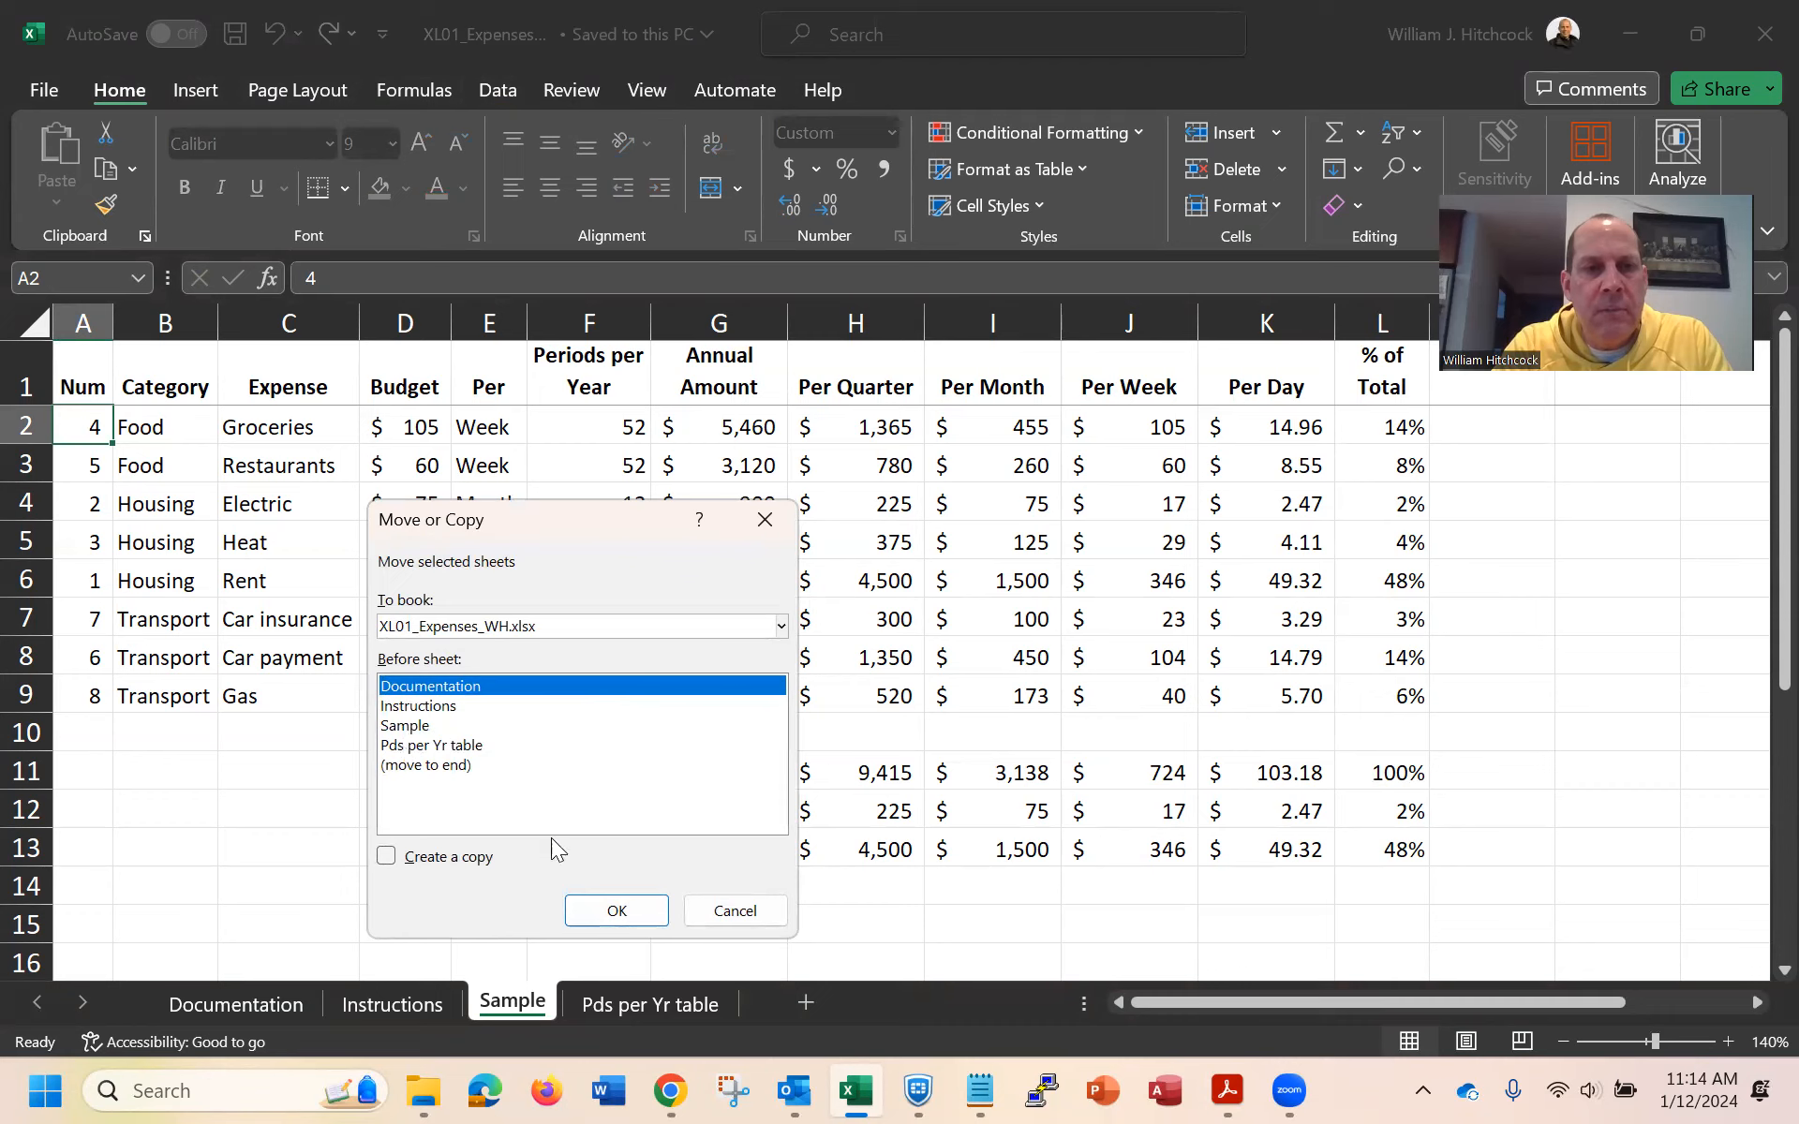
click(720, 907)
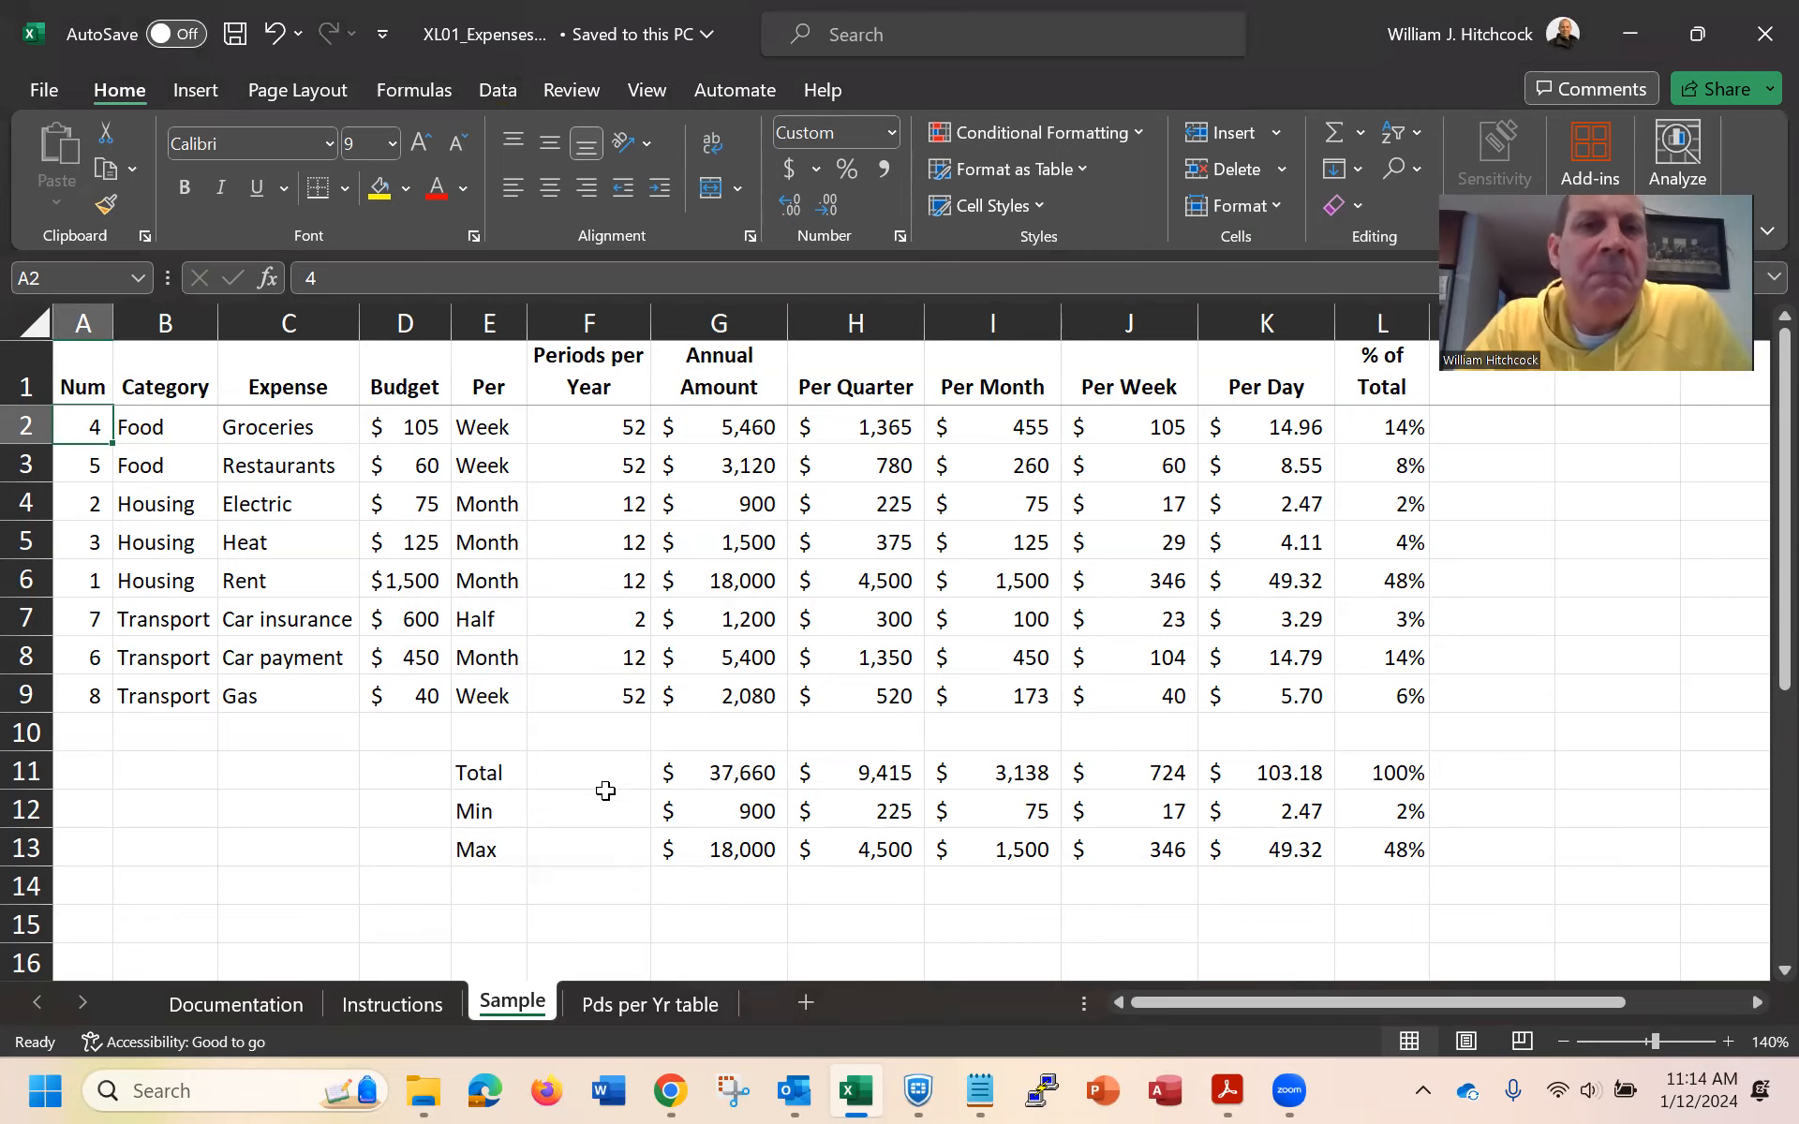
Narrow the Periods per Year column so its heading wraps as Periods over per Year, and select its first value
drag(650, 322, 627, 319)
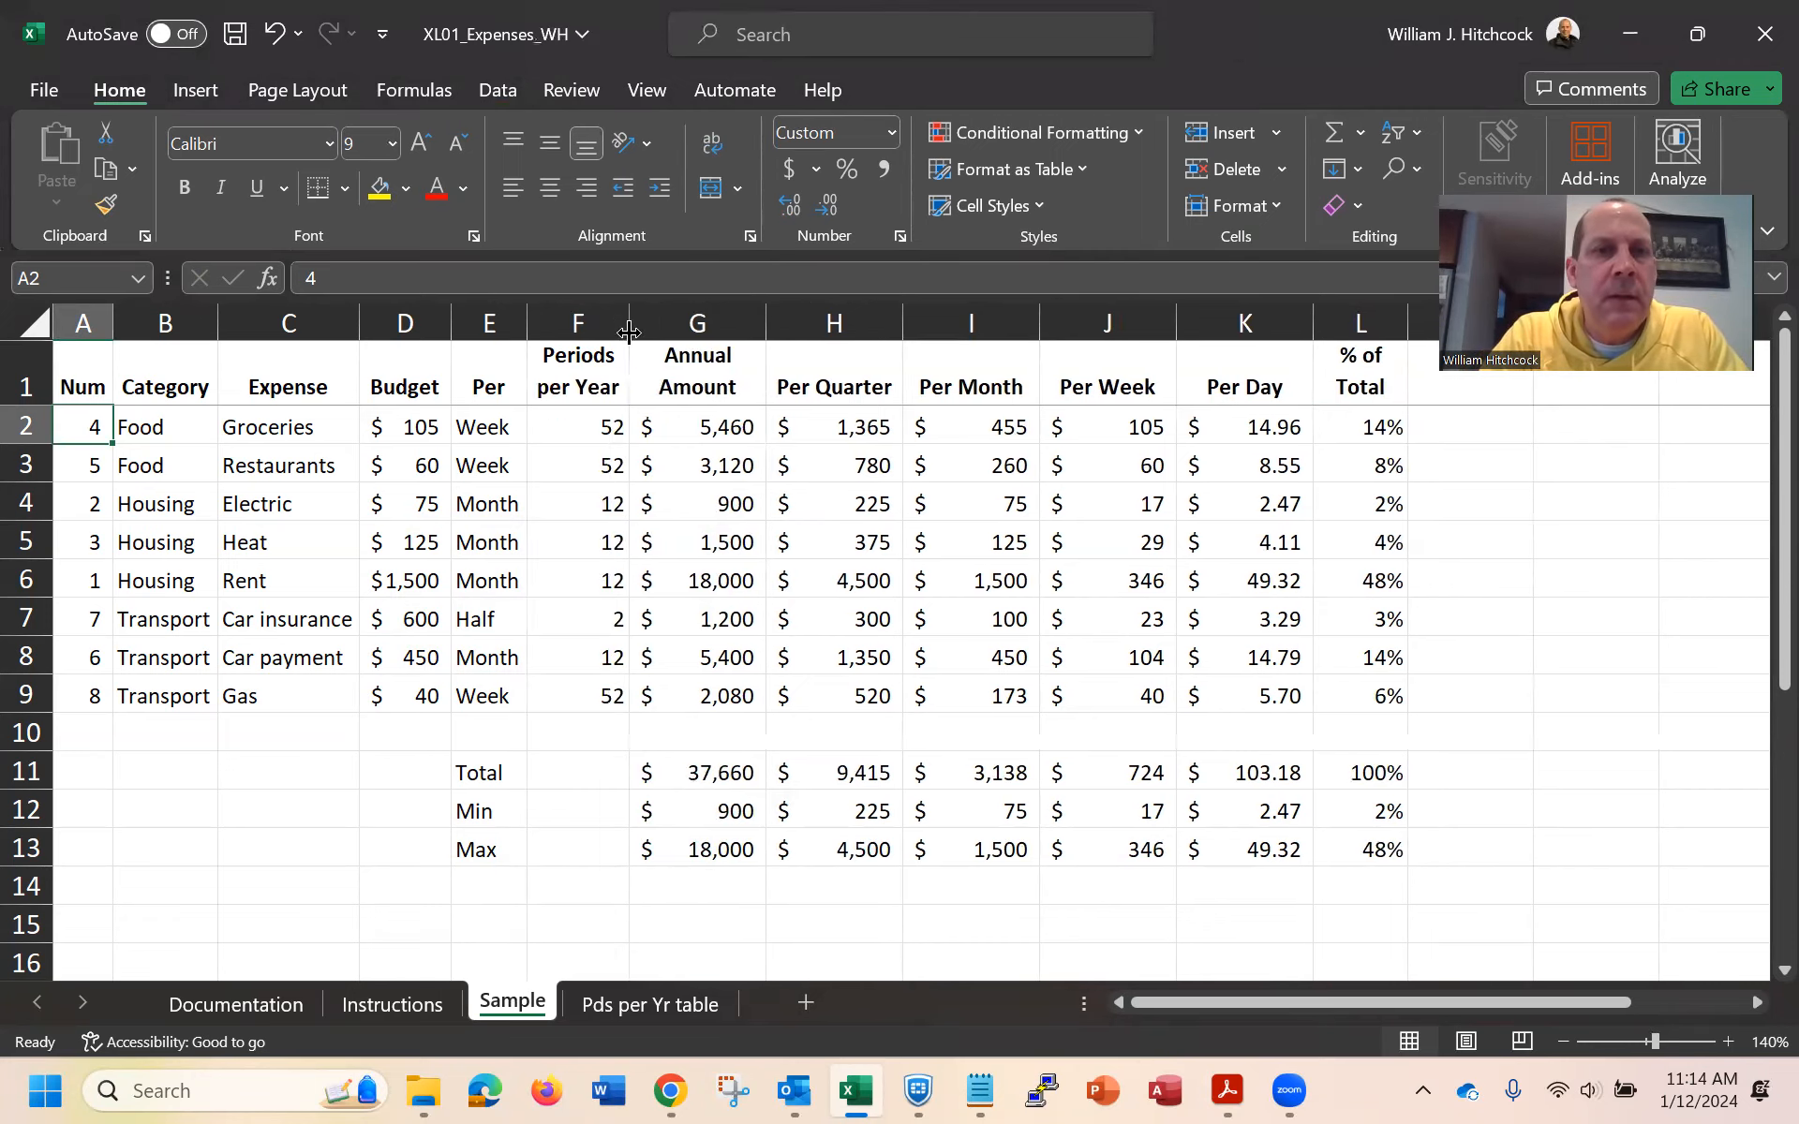
click(583, 421)
key(Up)
key(Down)
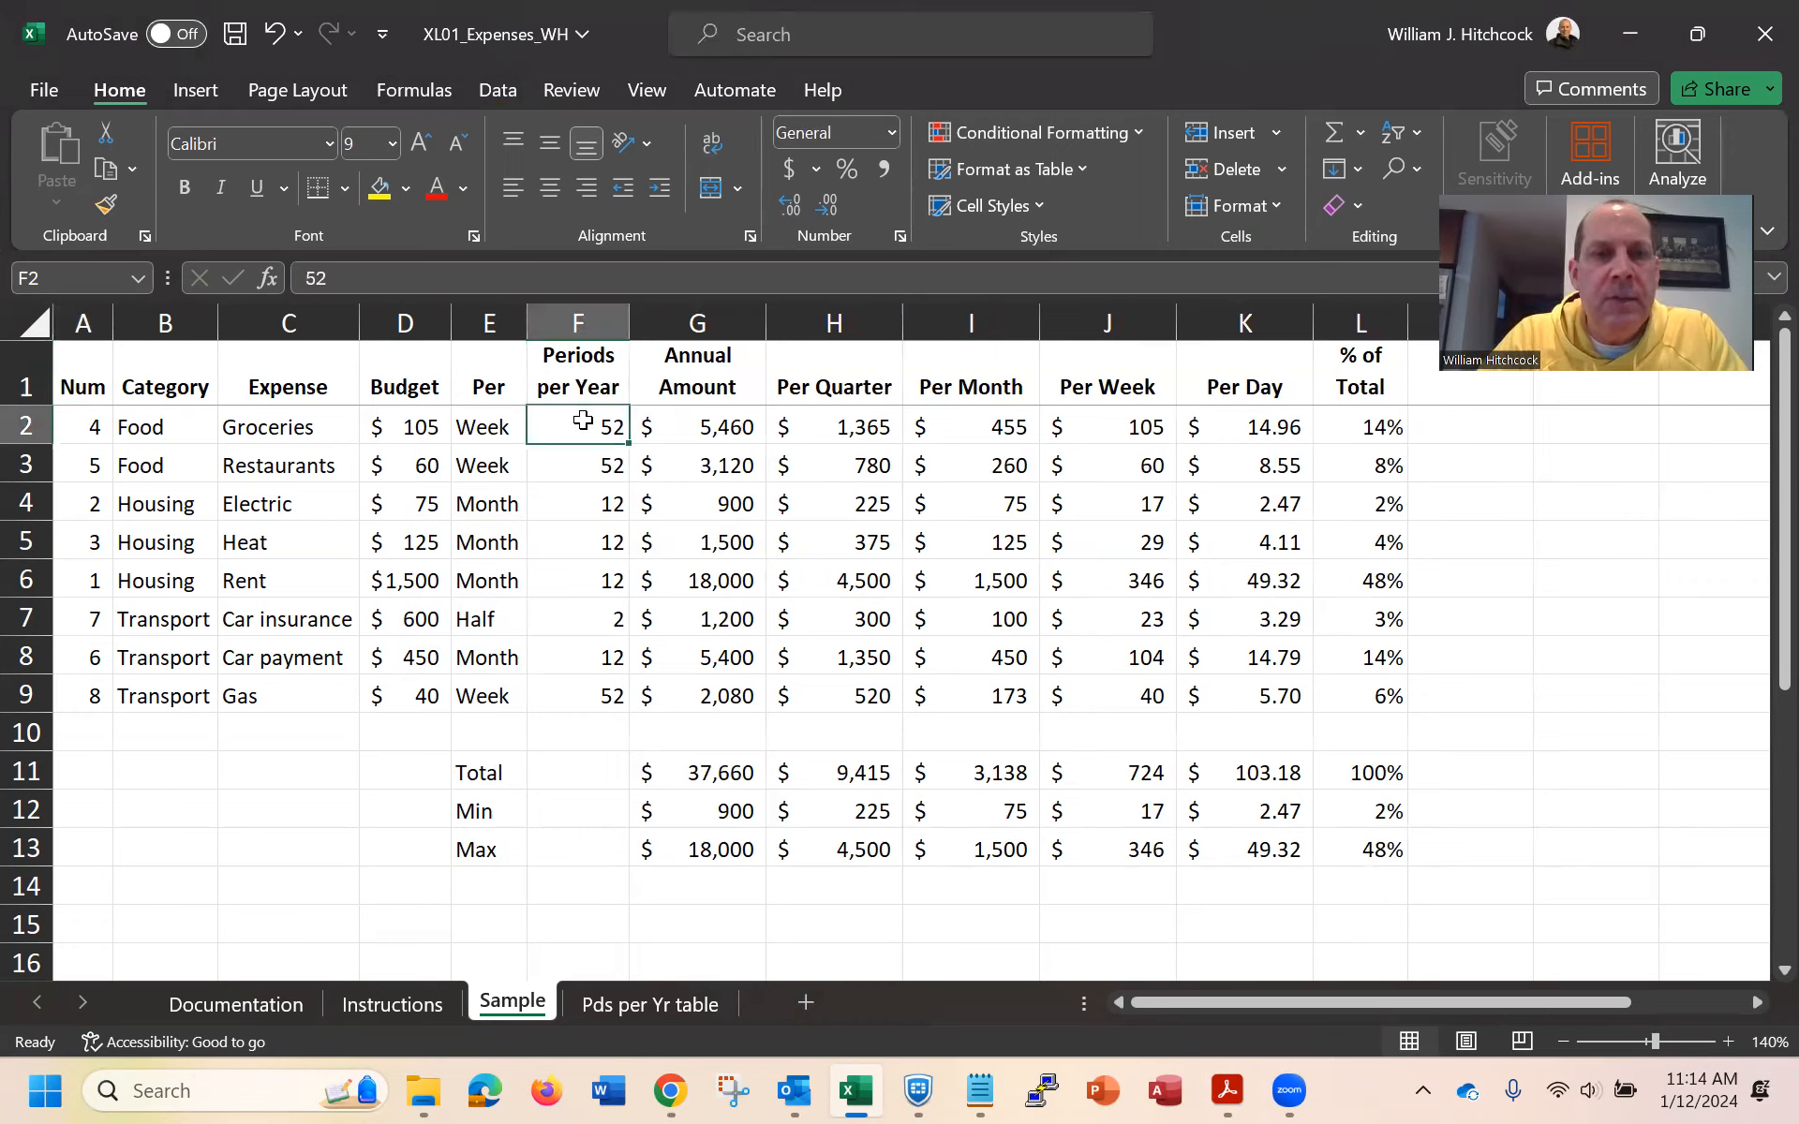
Examine the Periods per Year entries from the Groceries record down to the Car insurance record
key(Down)
key(Down)
key(Down)
key(Down)
key(Down)
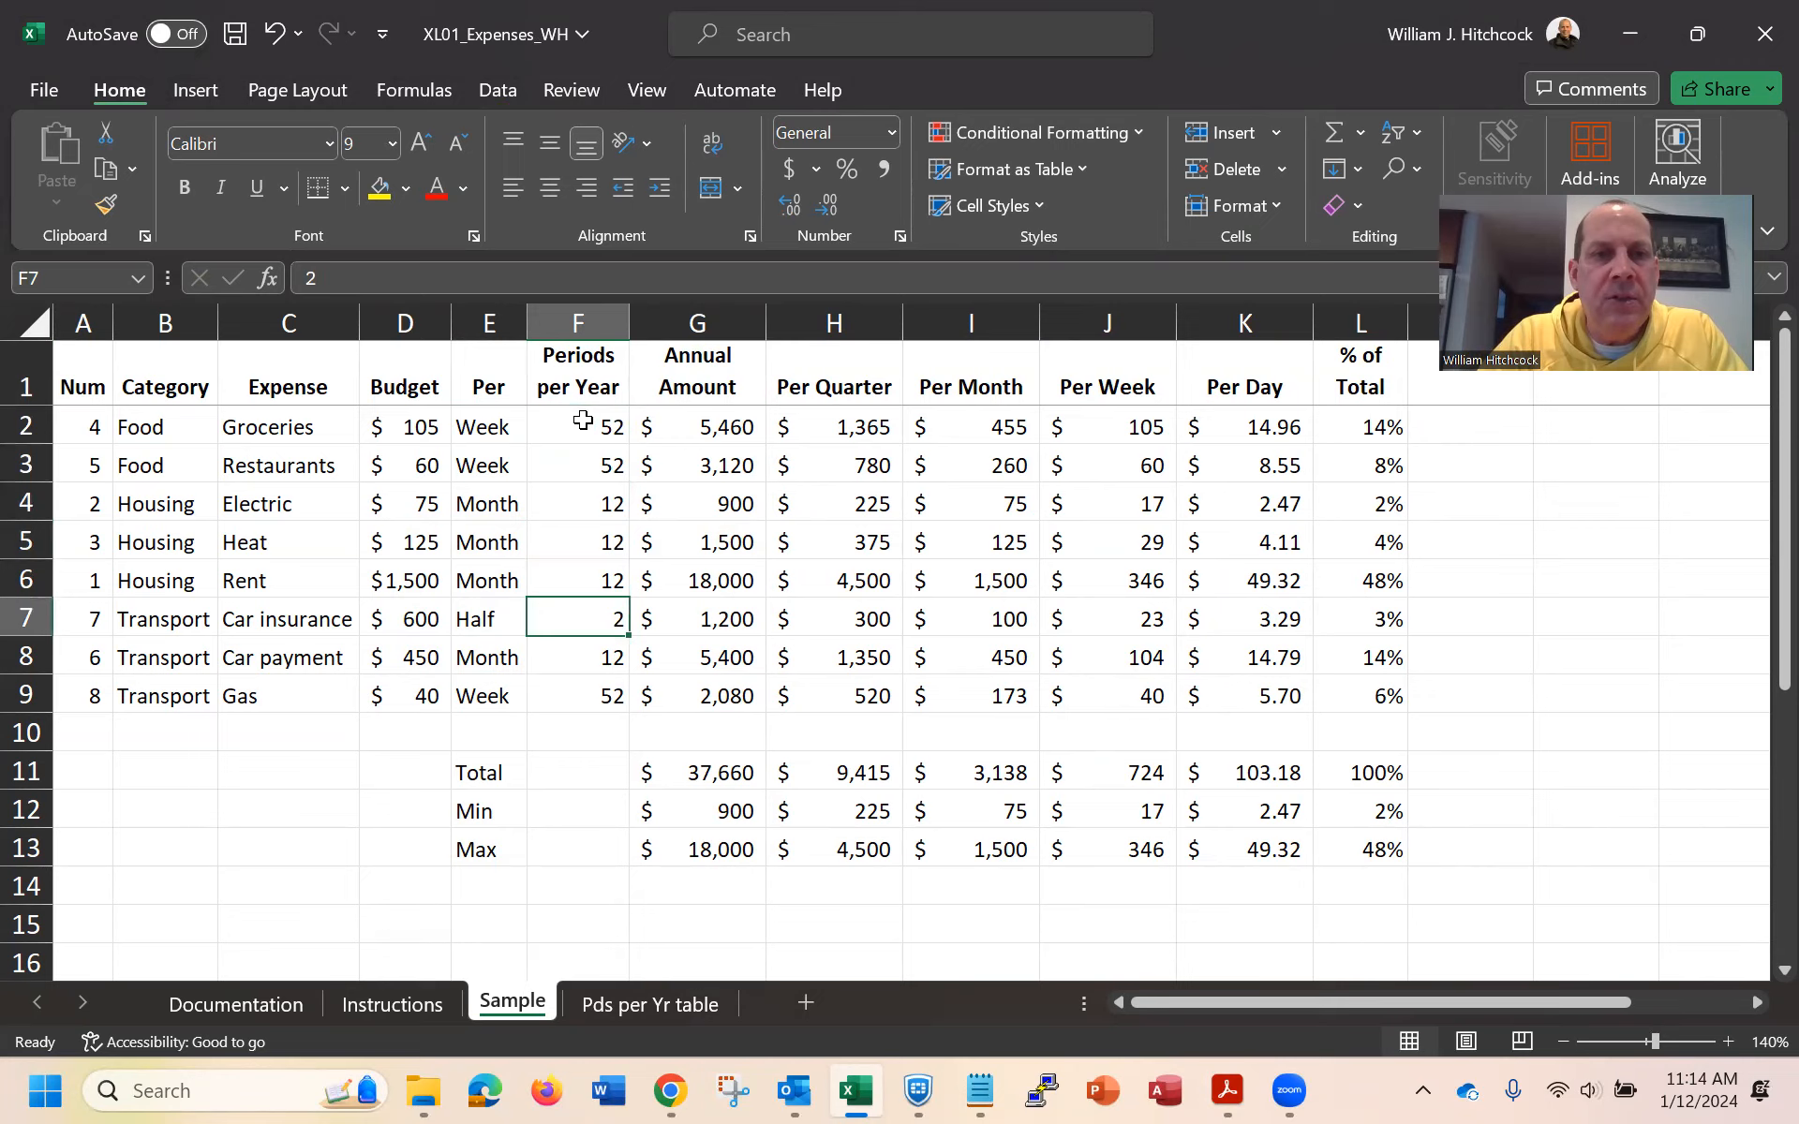
key(Up)
key(Up)
key(Up)
key(Up)
key(Up)
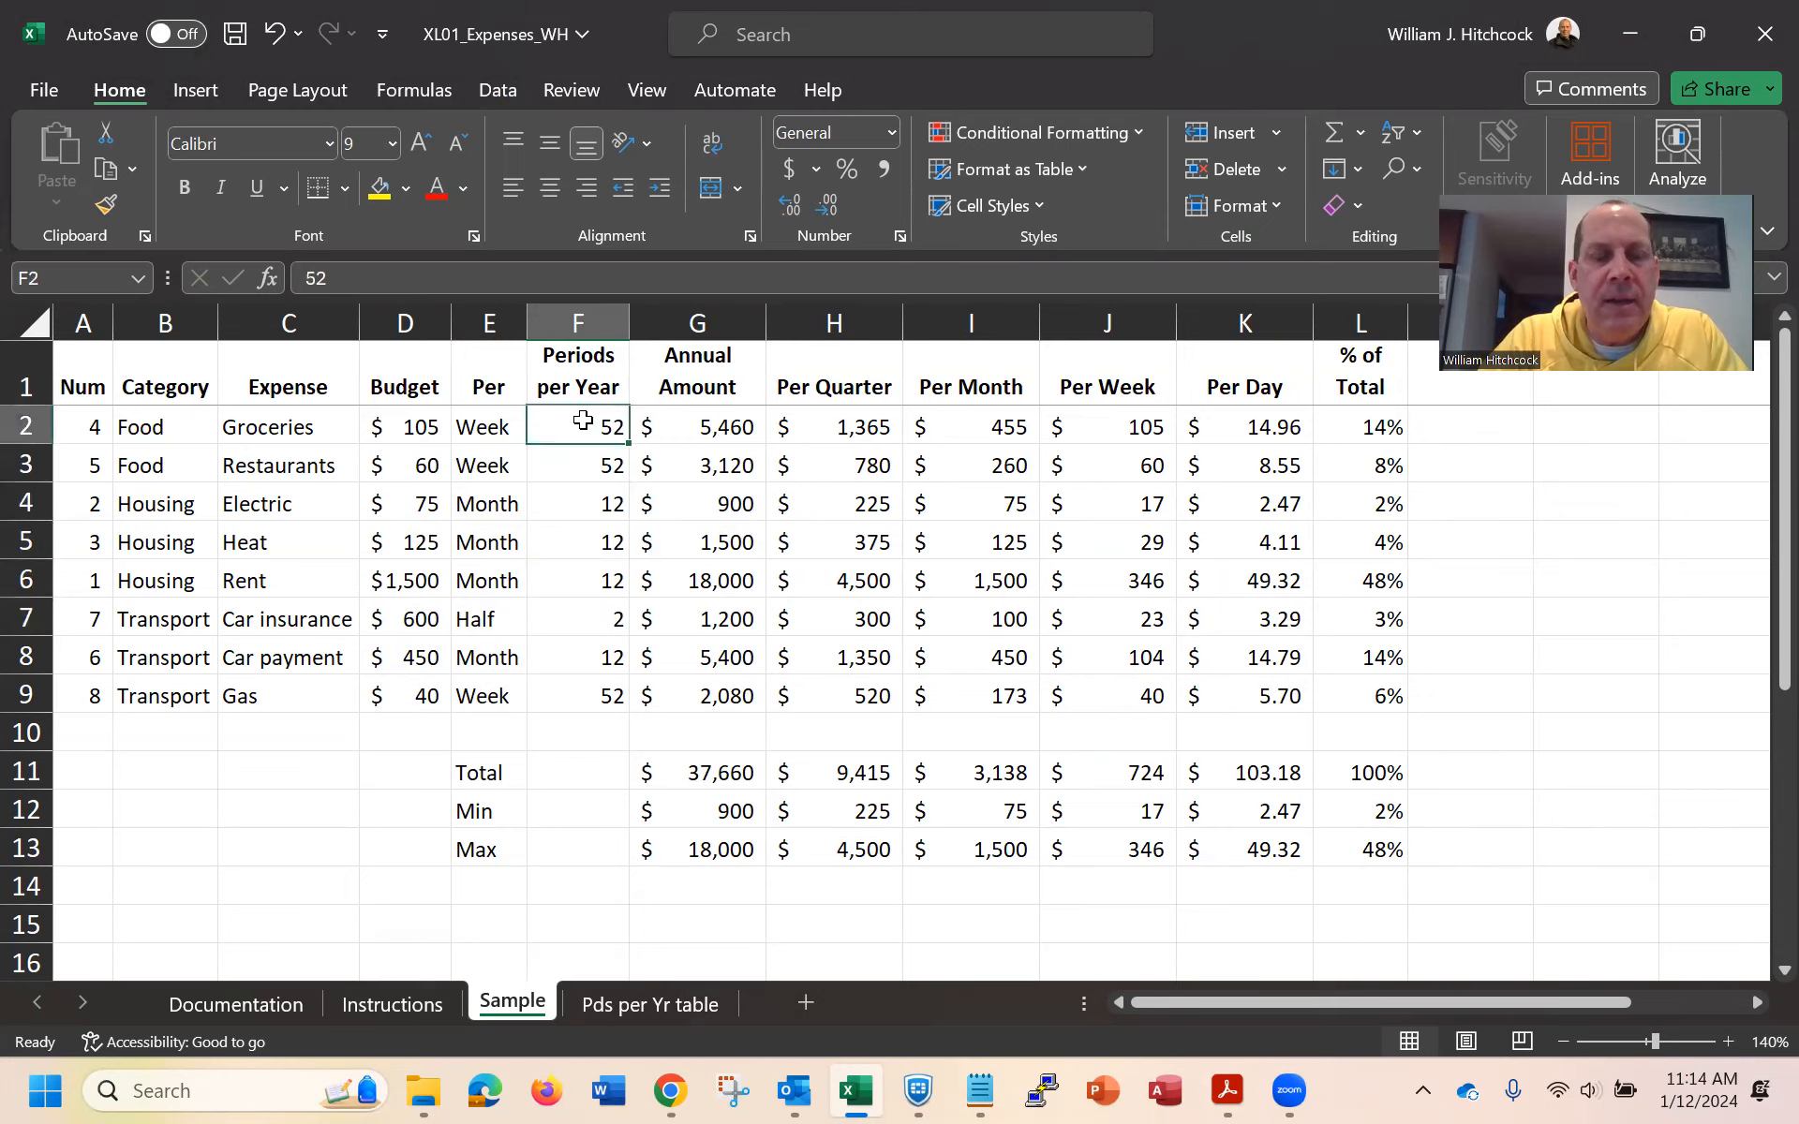
Format the Periods per Year cells F2:F10 in comma style with zero decimals
key(shift+Down)
key(shift+Down)
key(shift+Down)
key(shift+Down)
key(shift+Down)
key(shift+Down)
key(shift+Down)
key(shift+Down)
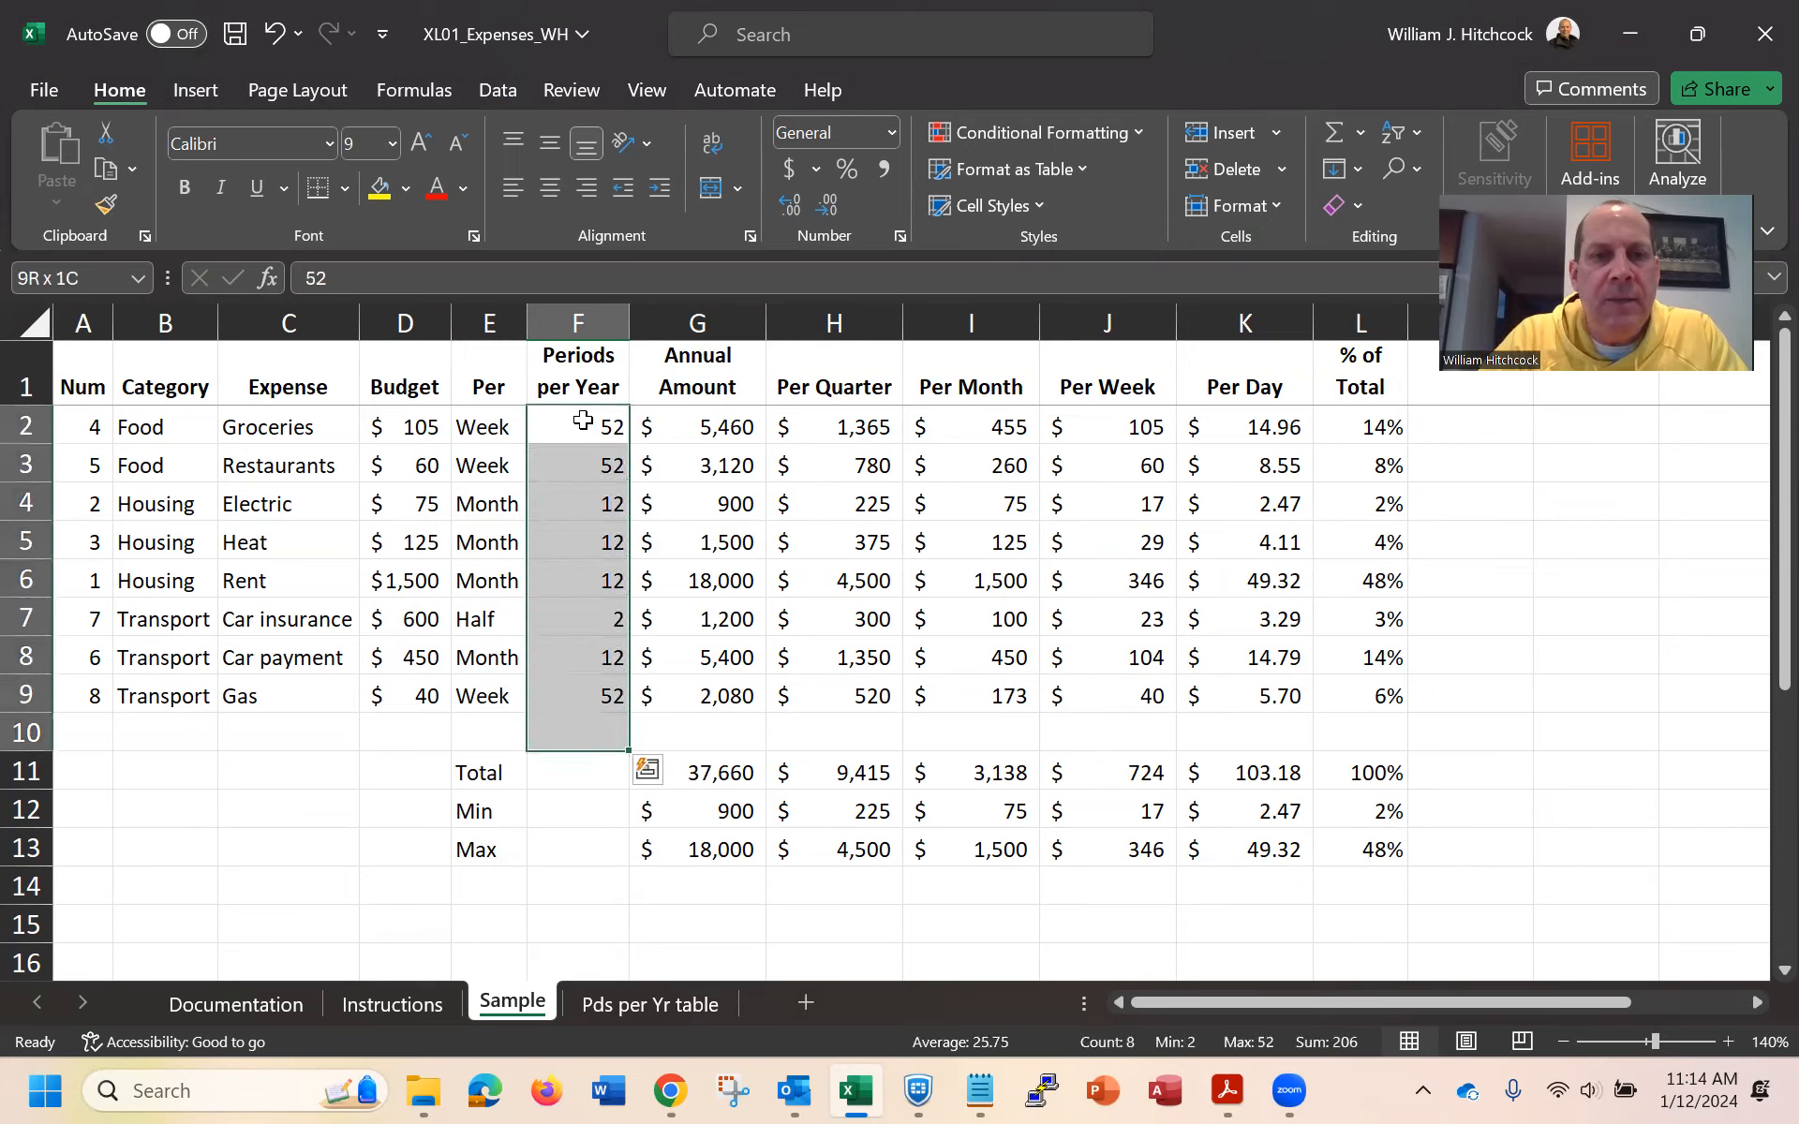
click(880, 178)
click(834, 200)
click(834, 201)
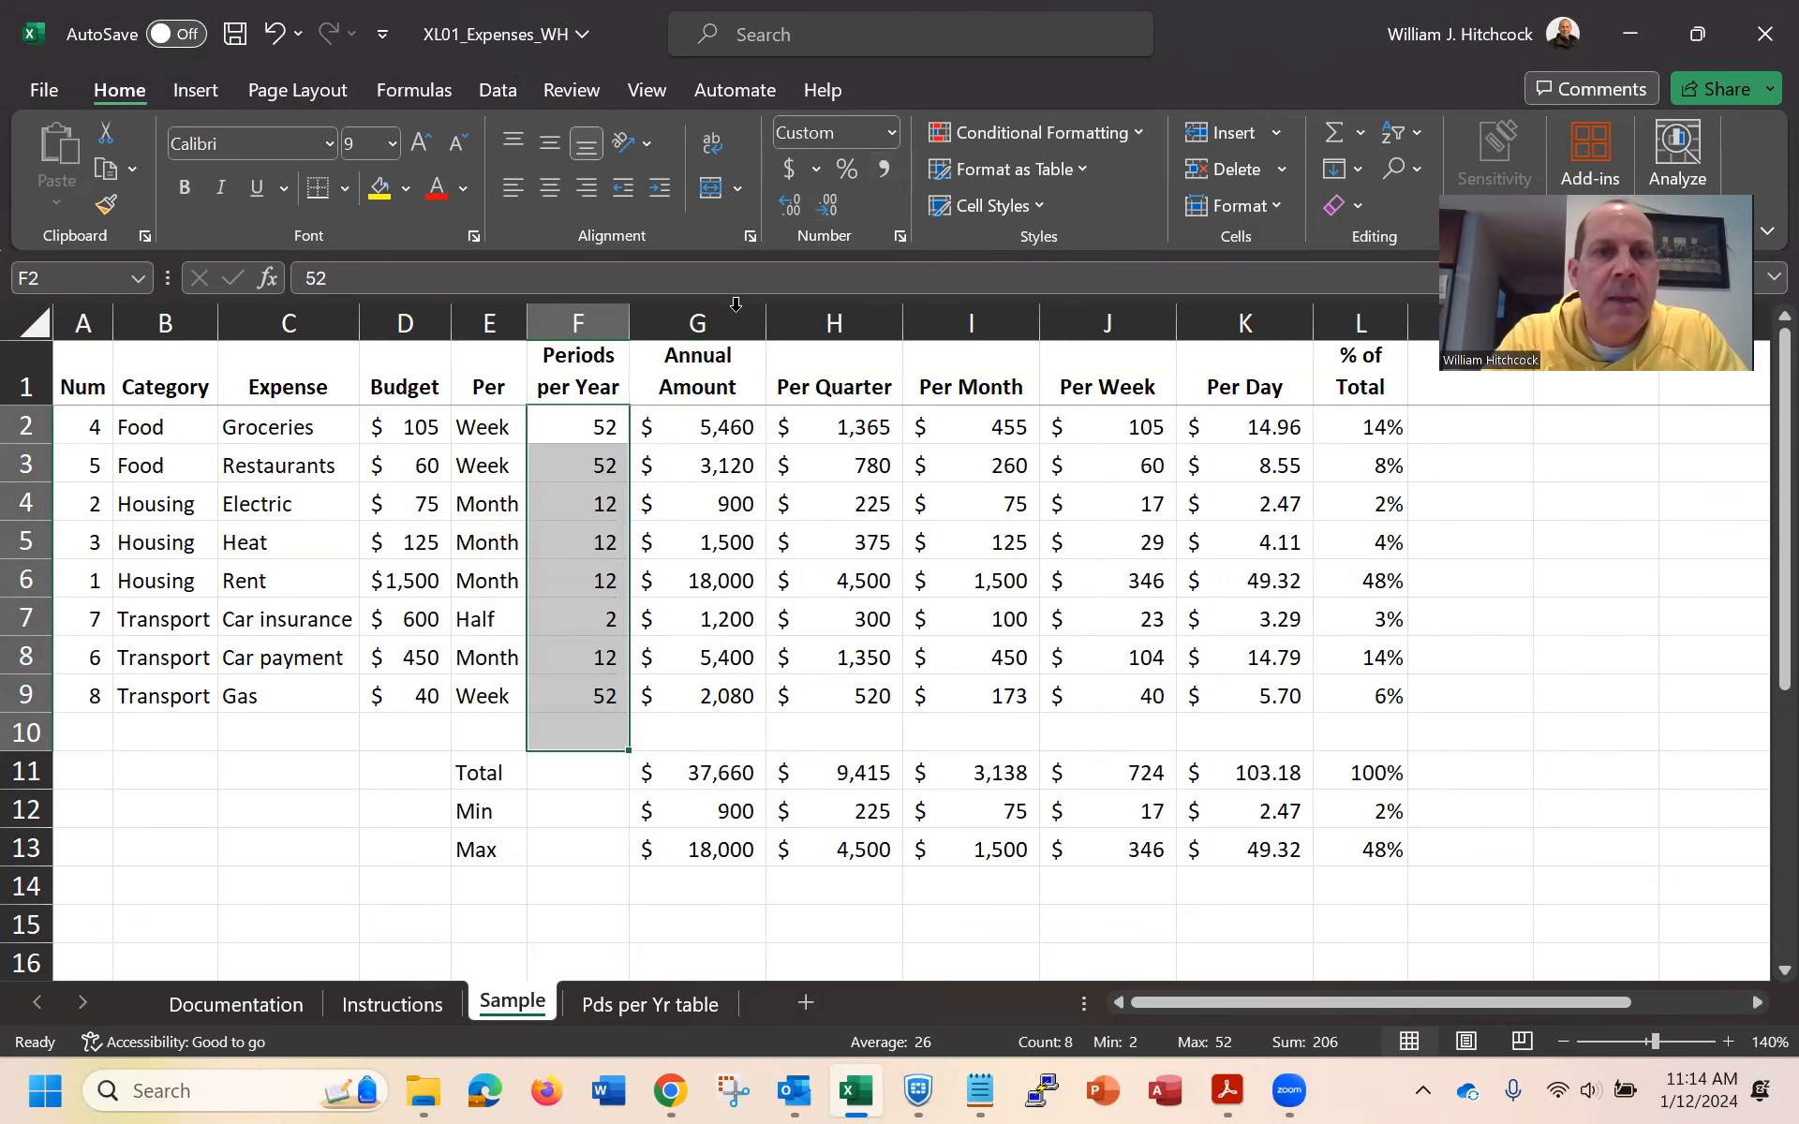
click(576, 423)
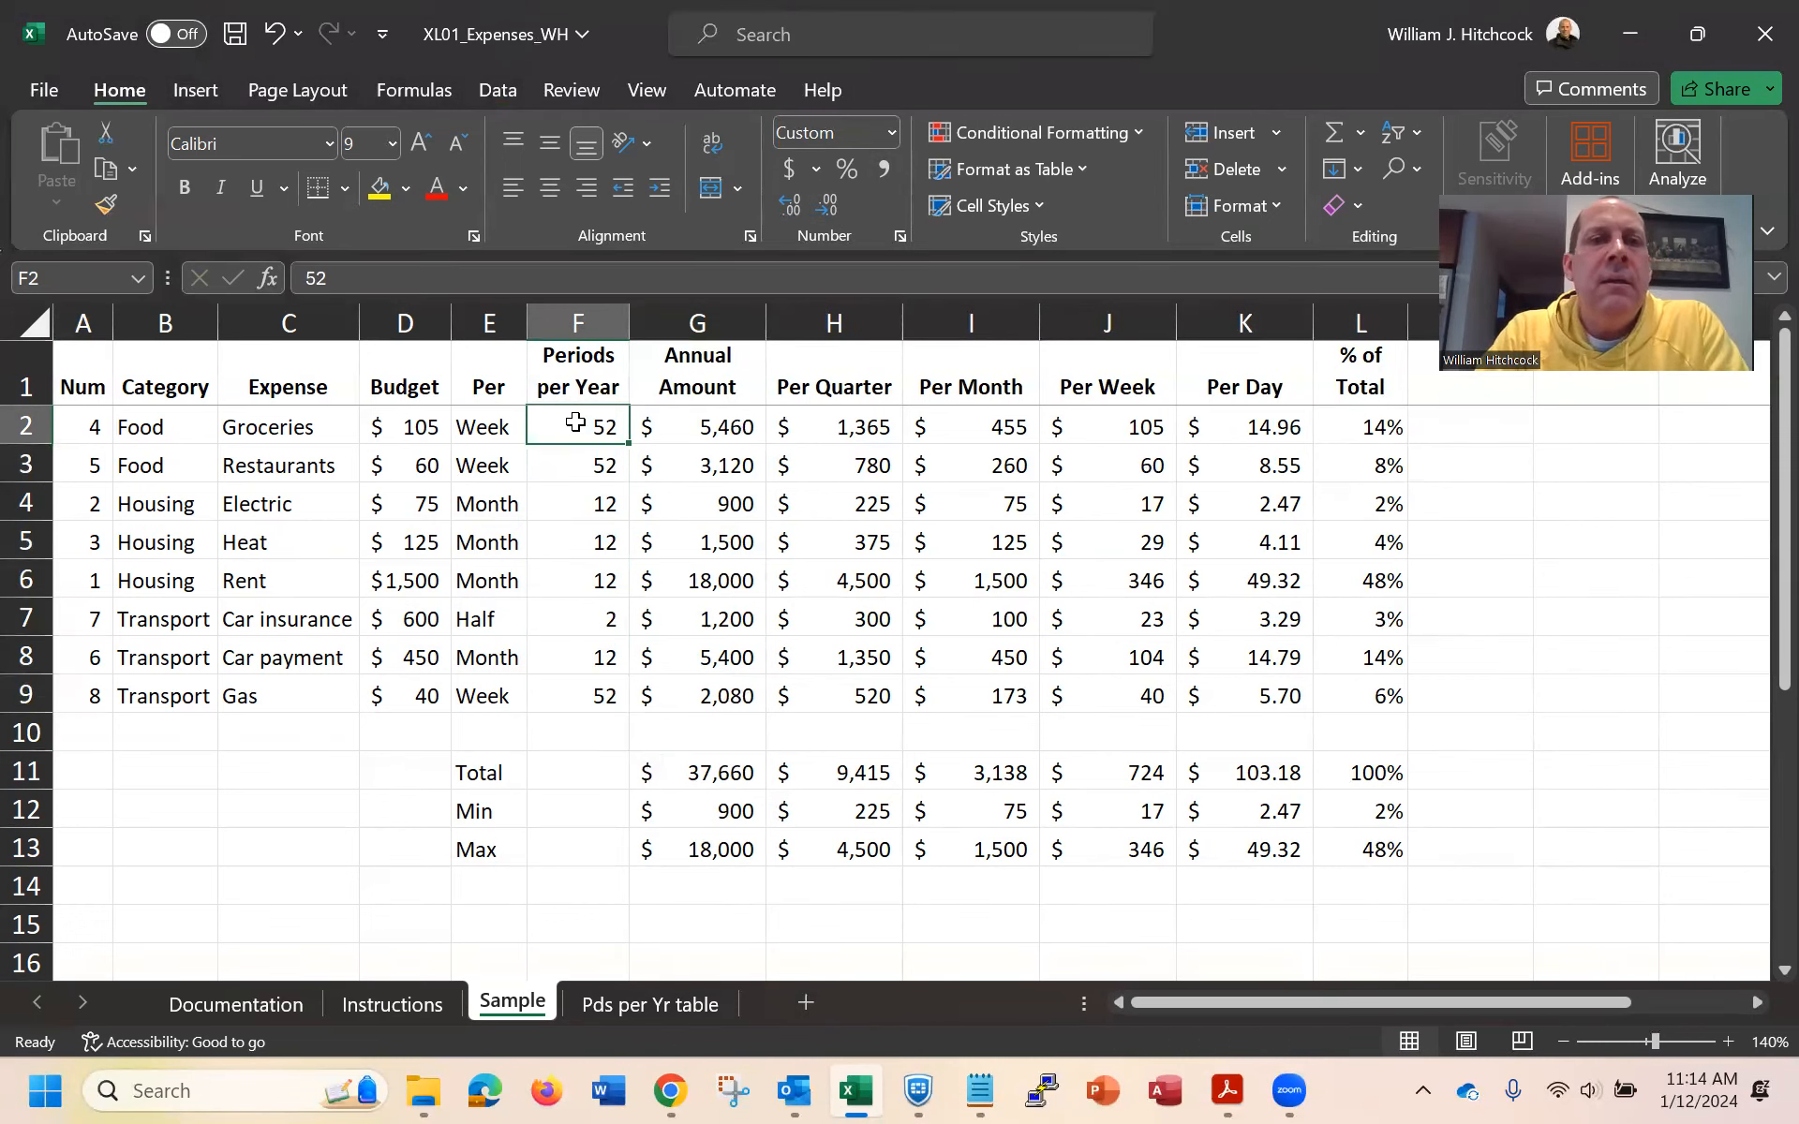
Change the Groceries record's budget to 500 per Month
click(483, 427)
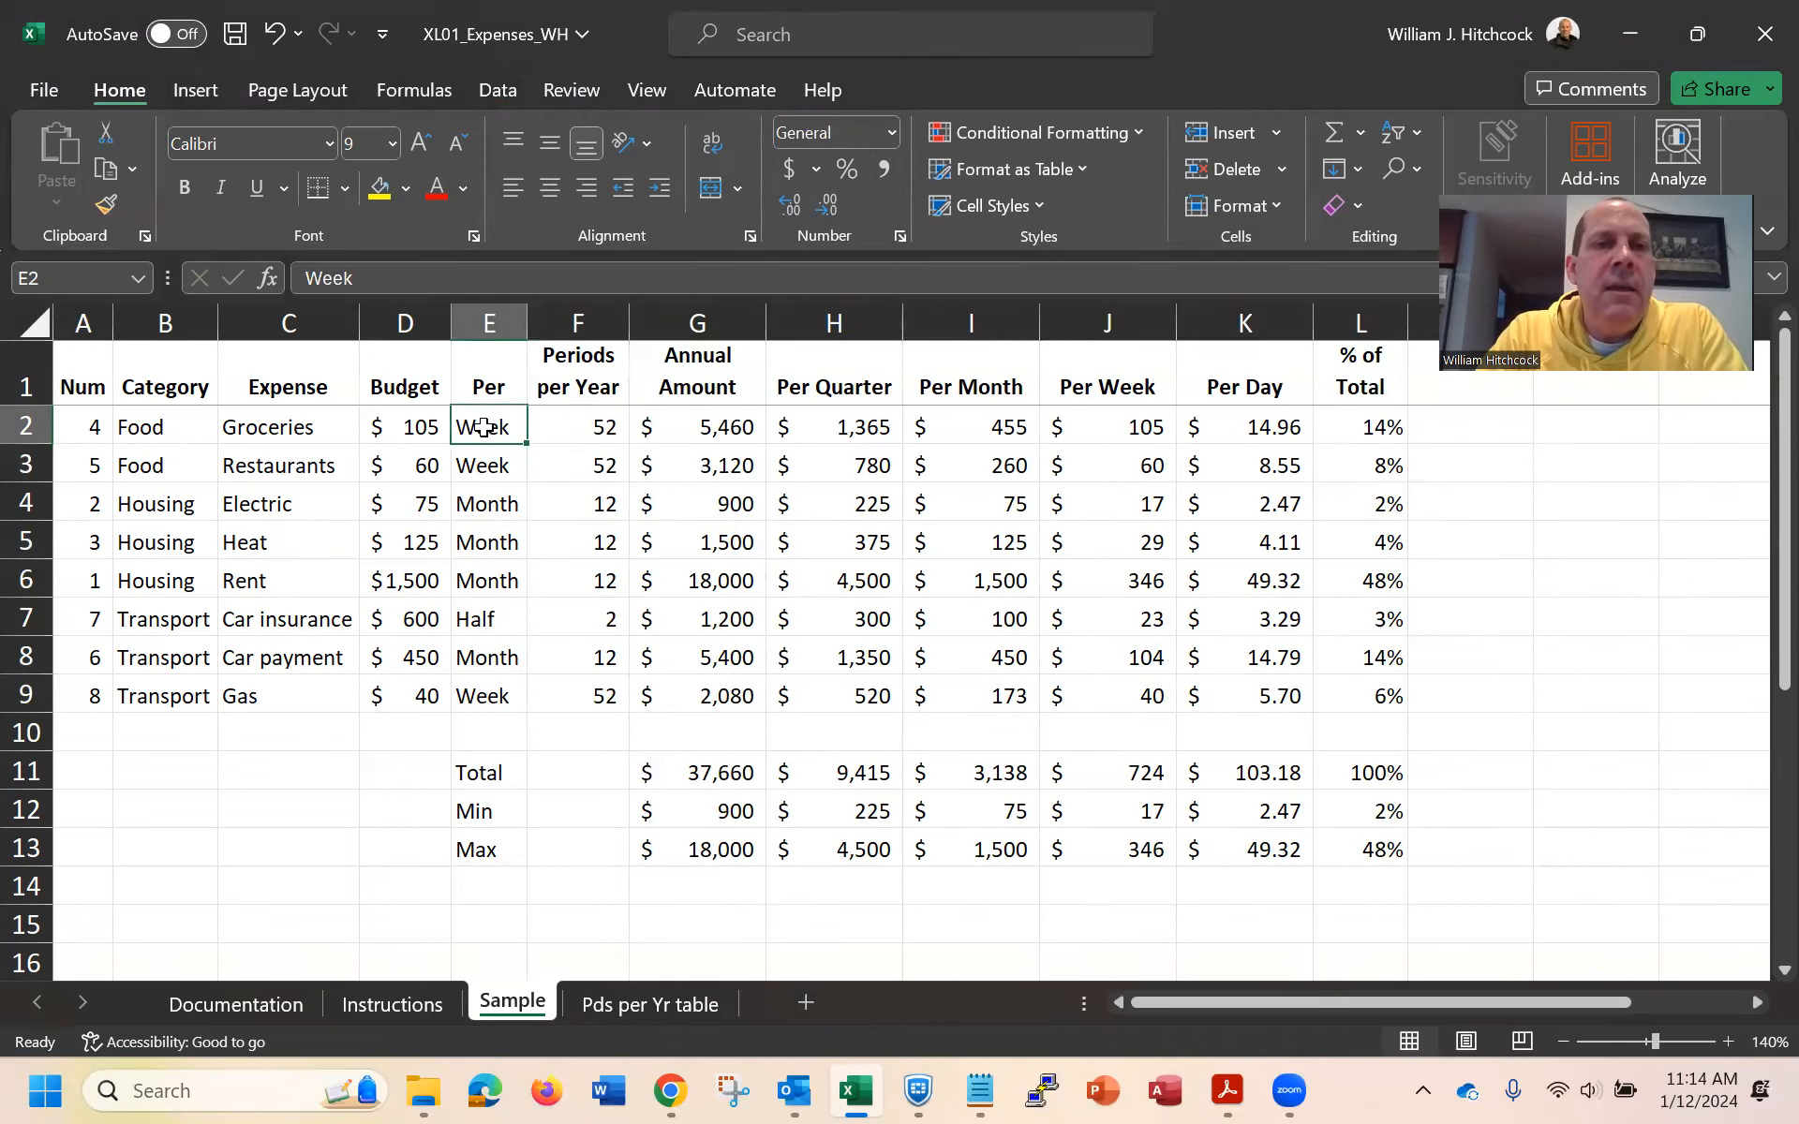
click(429, 428)
text(500)
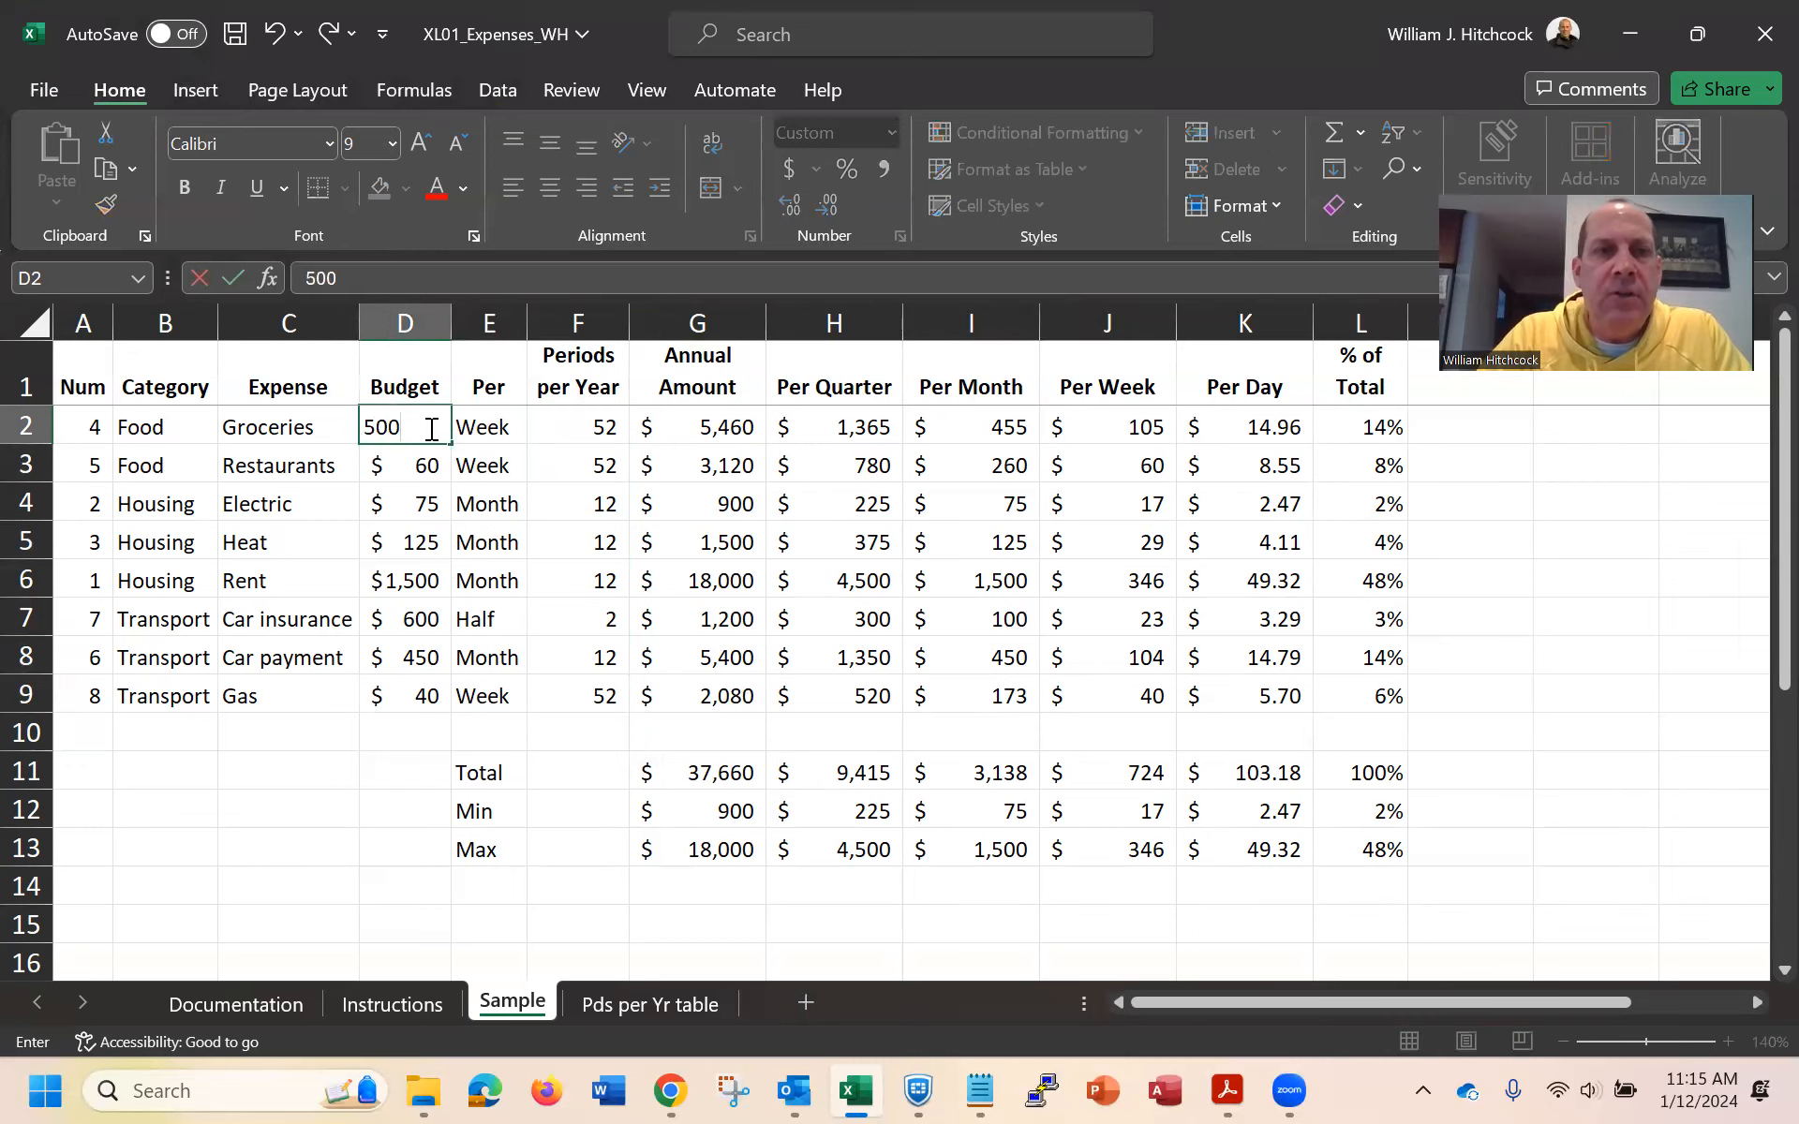
key(Tab)
text(M)
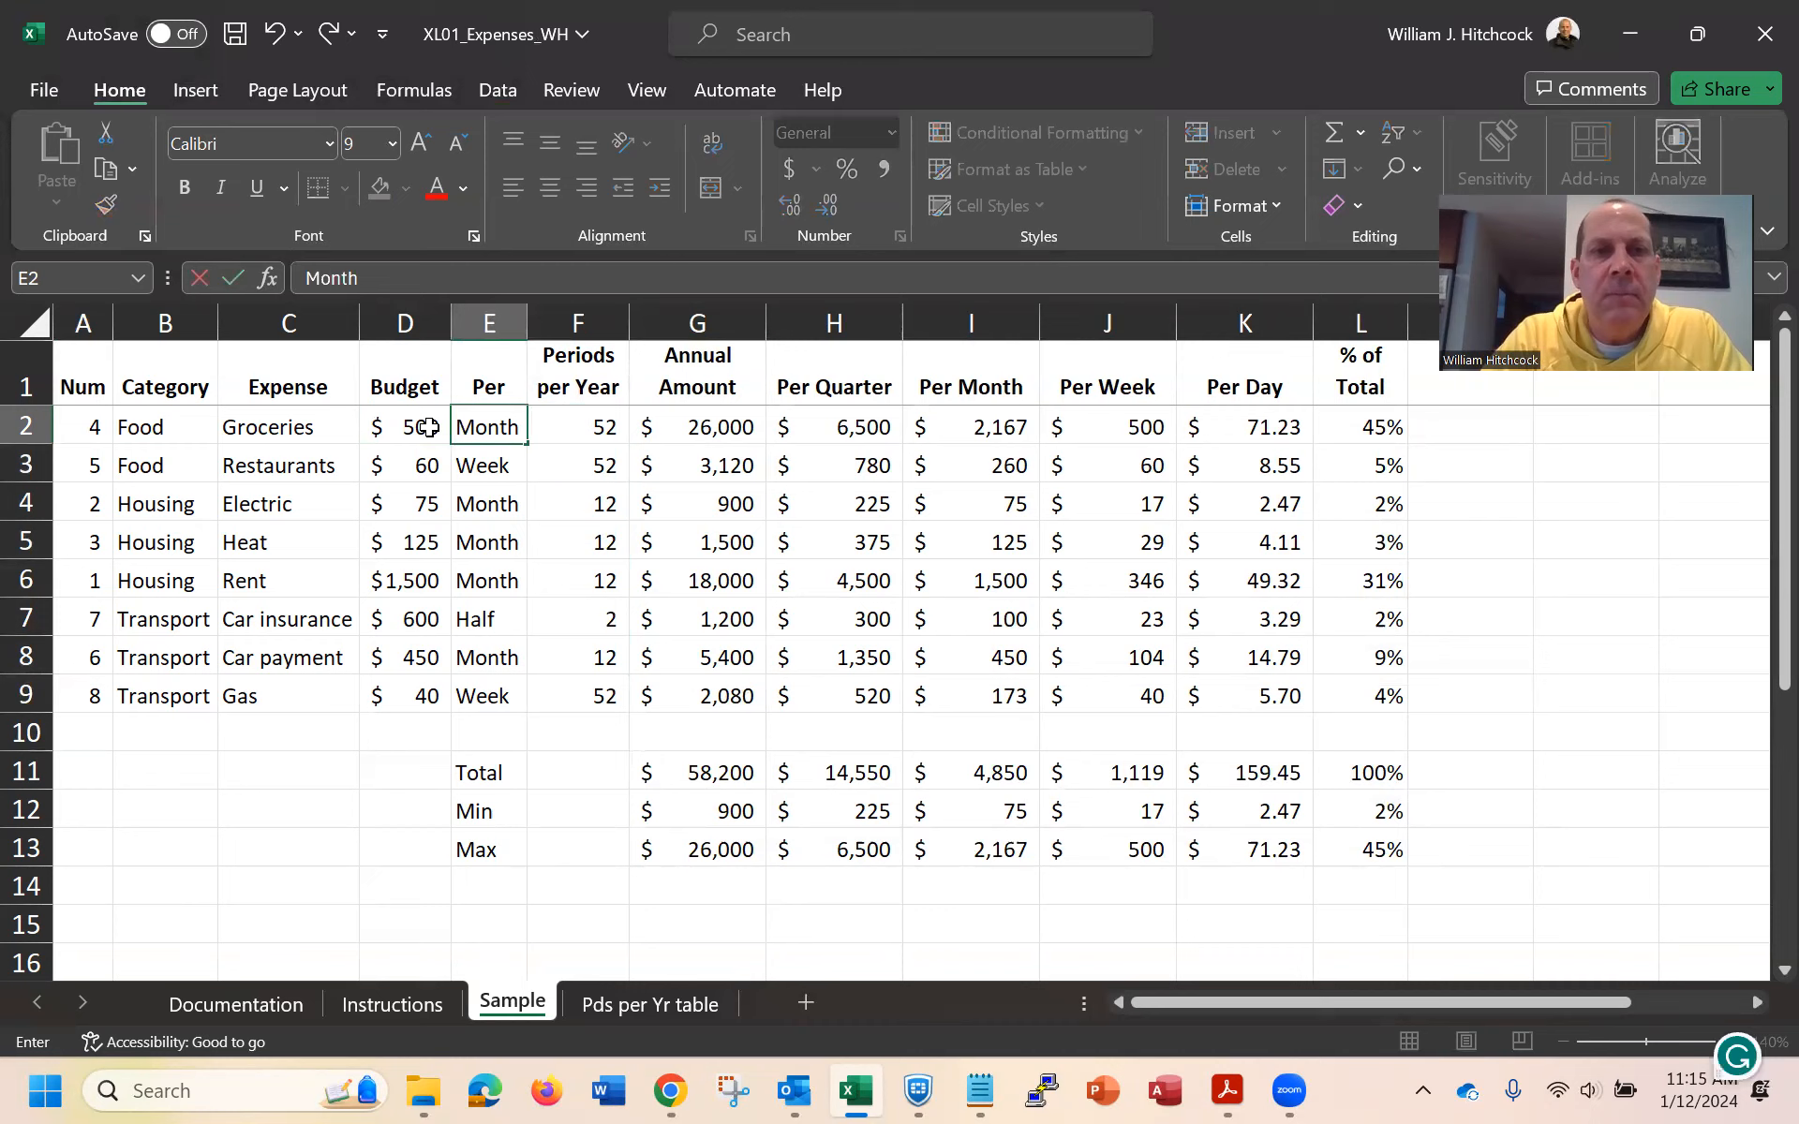
key(Tab)
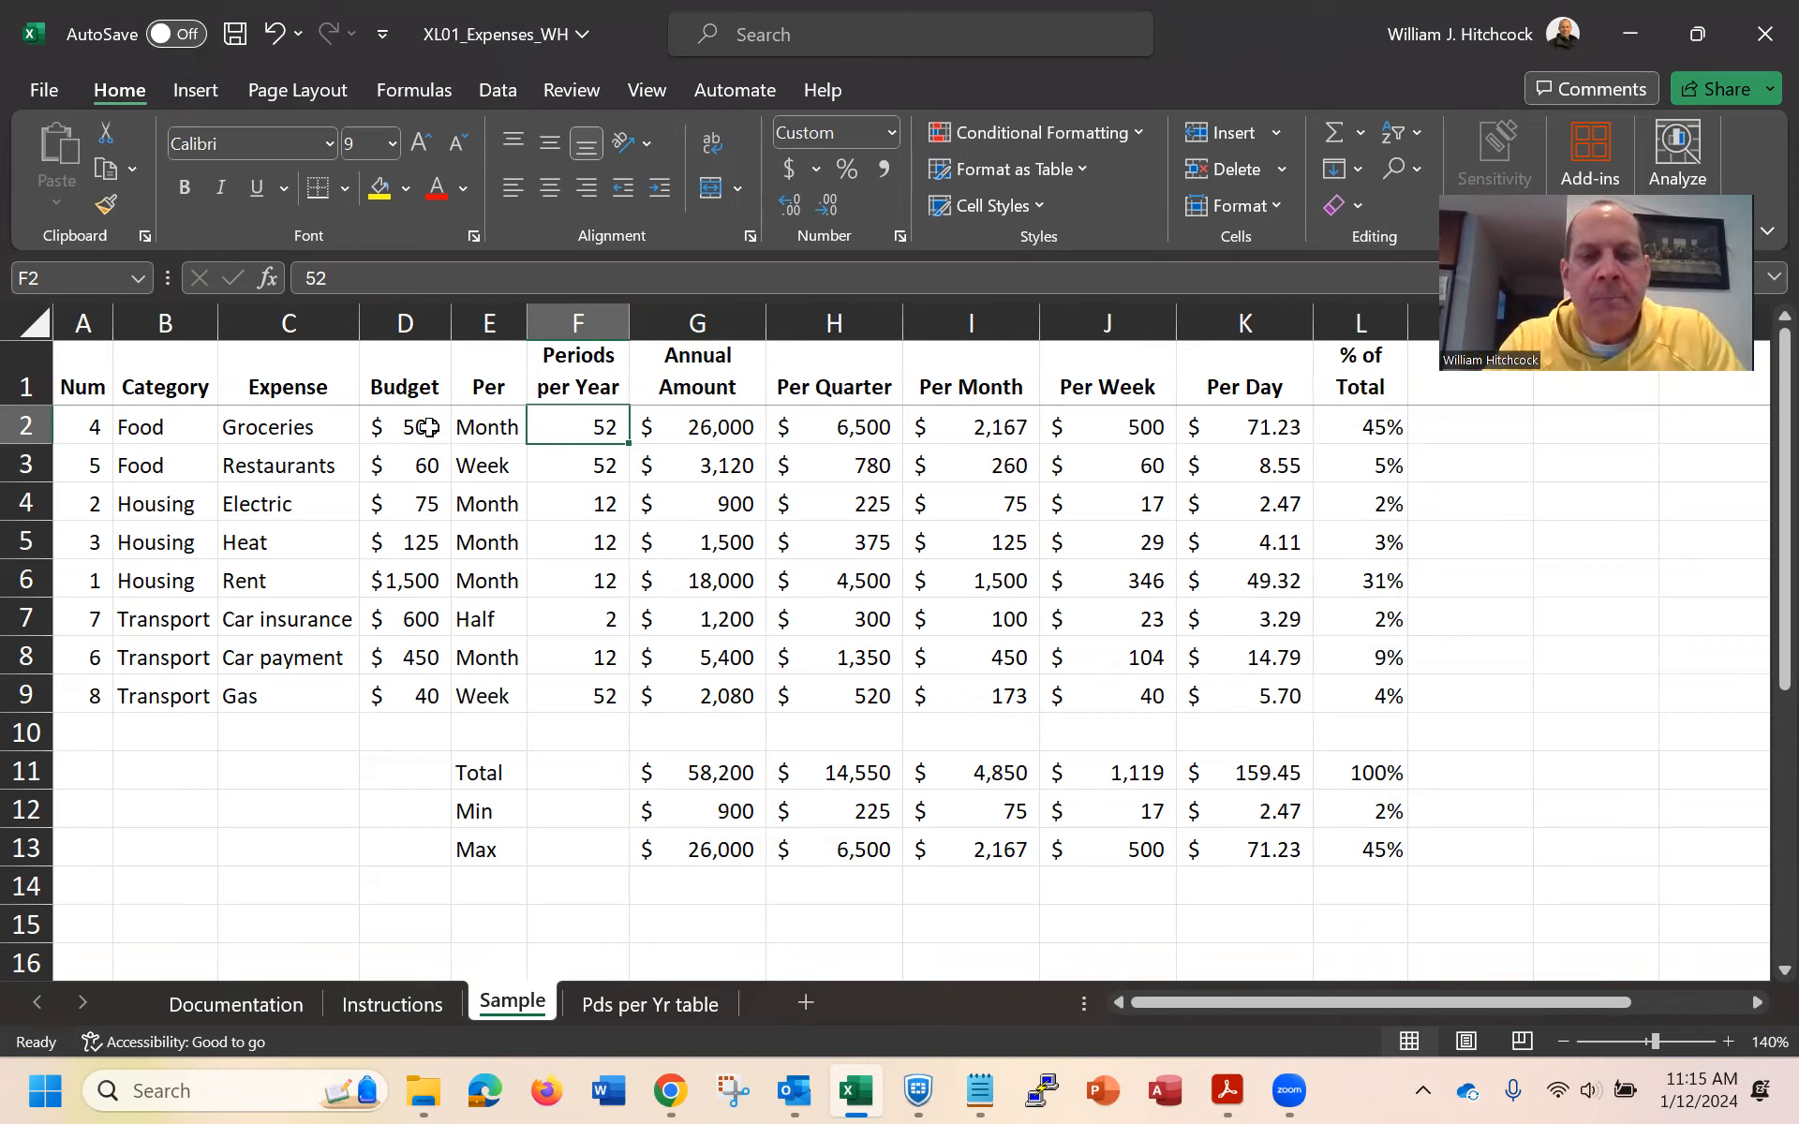
text(=)
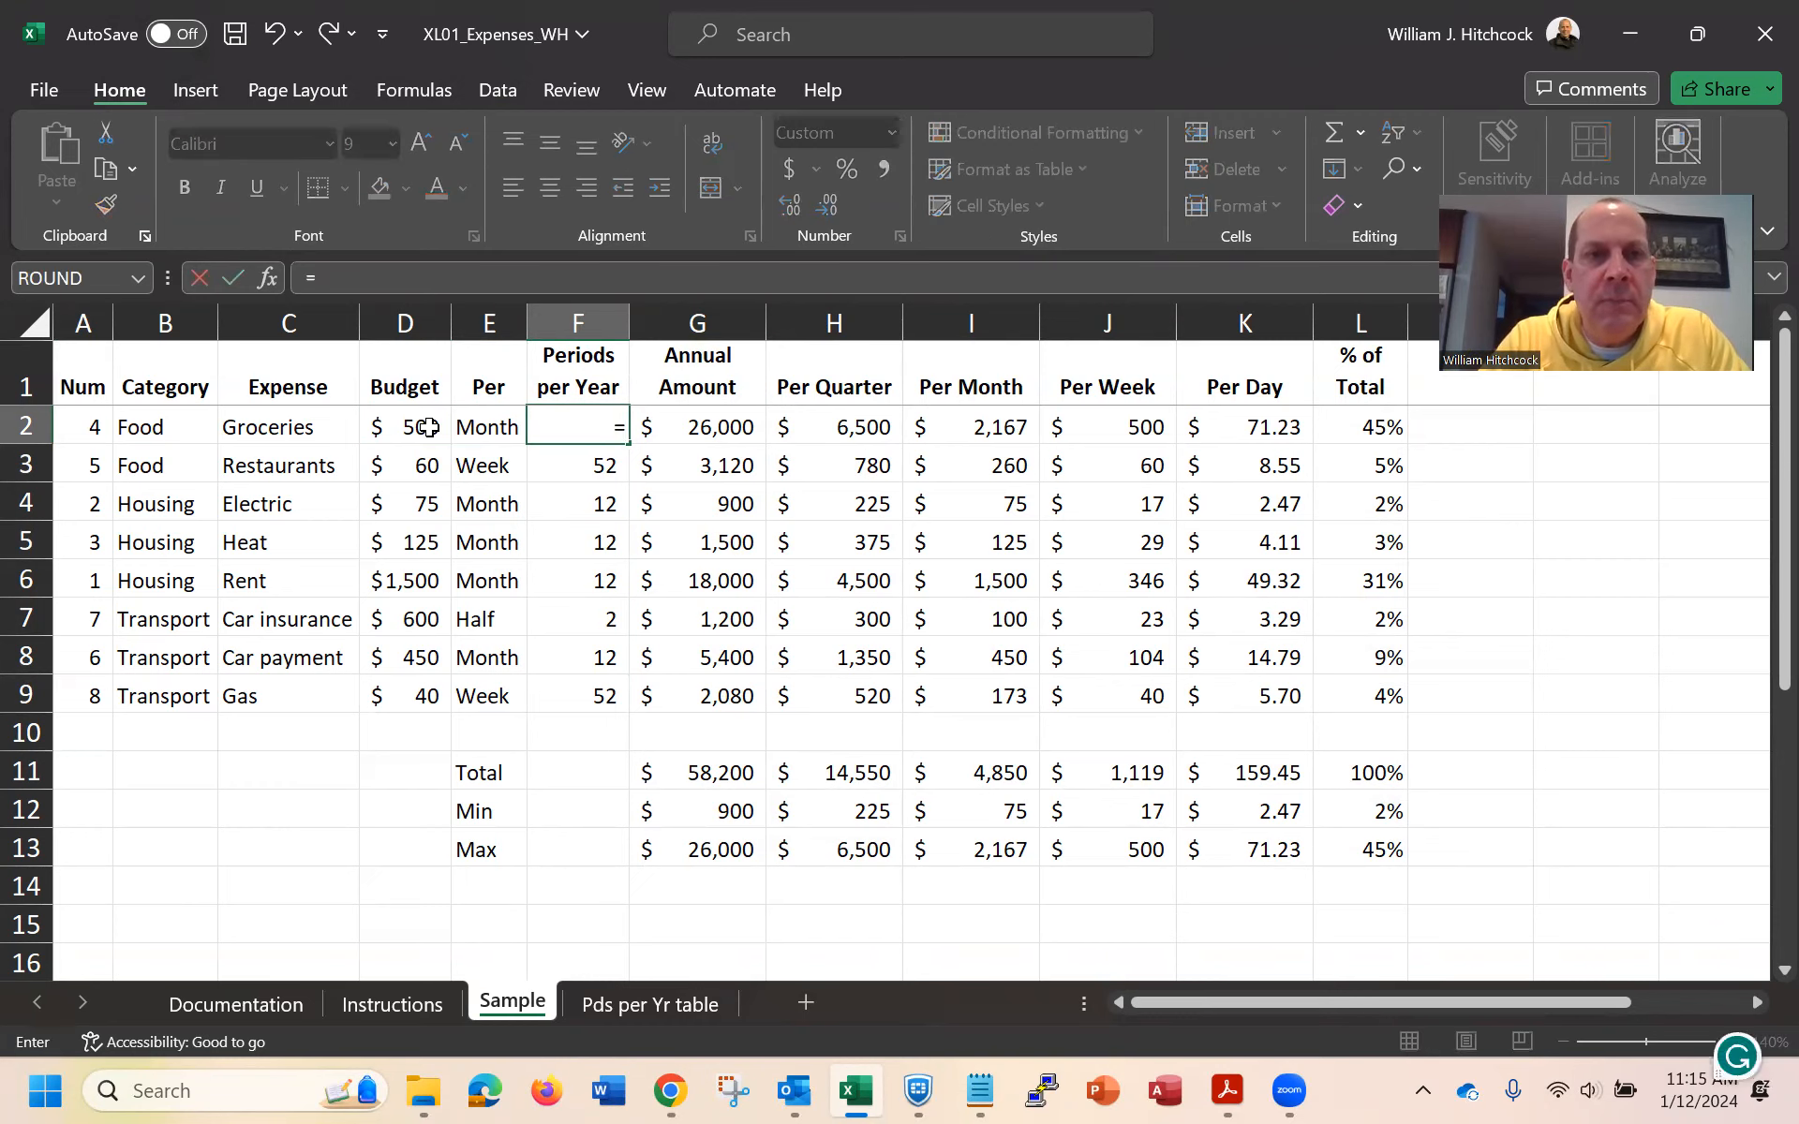
text(vloook)
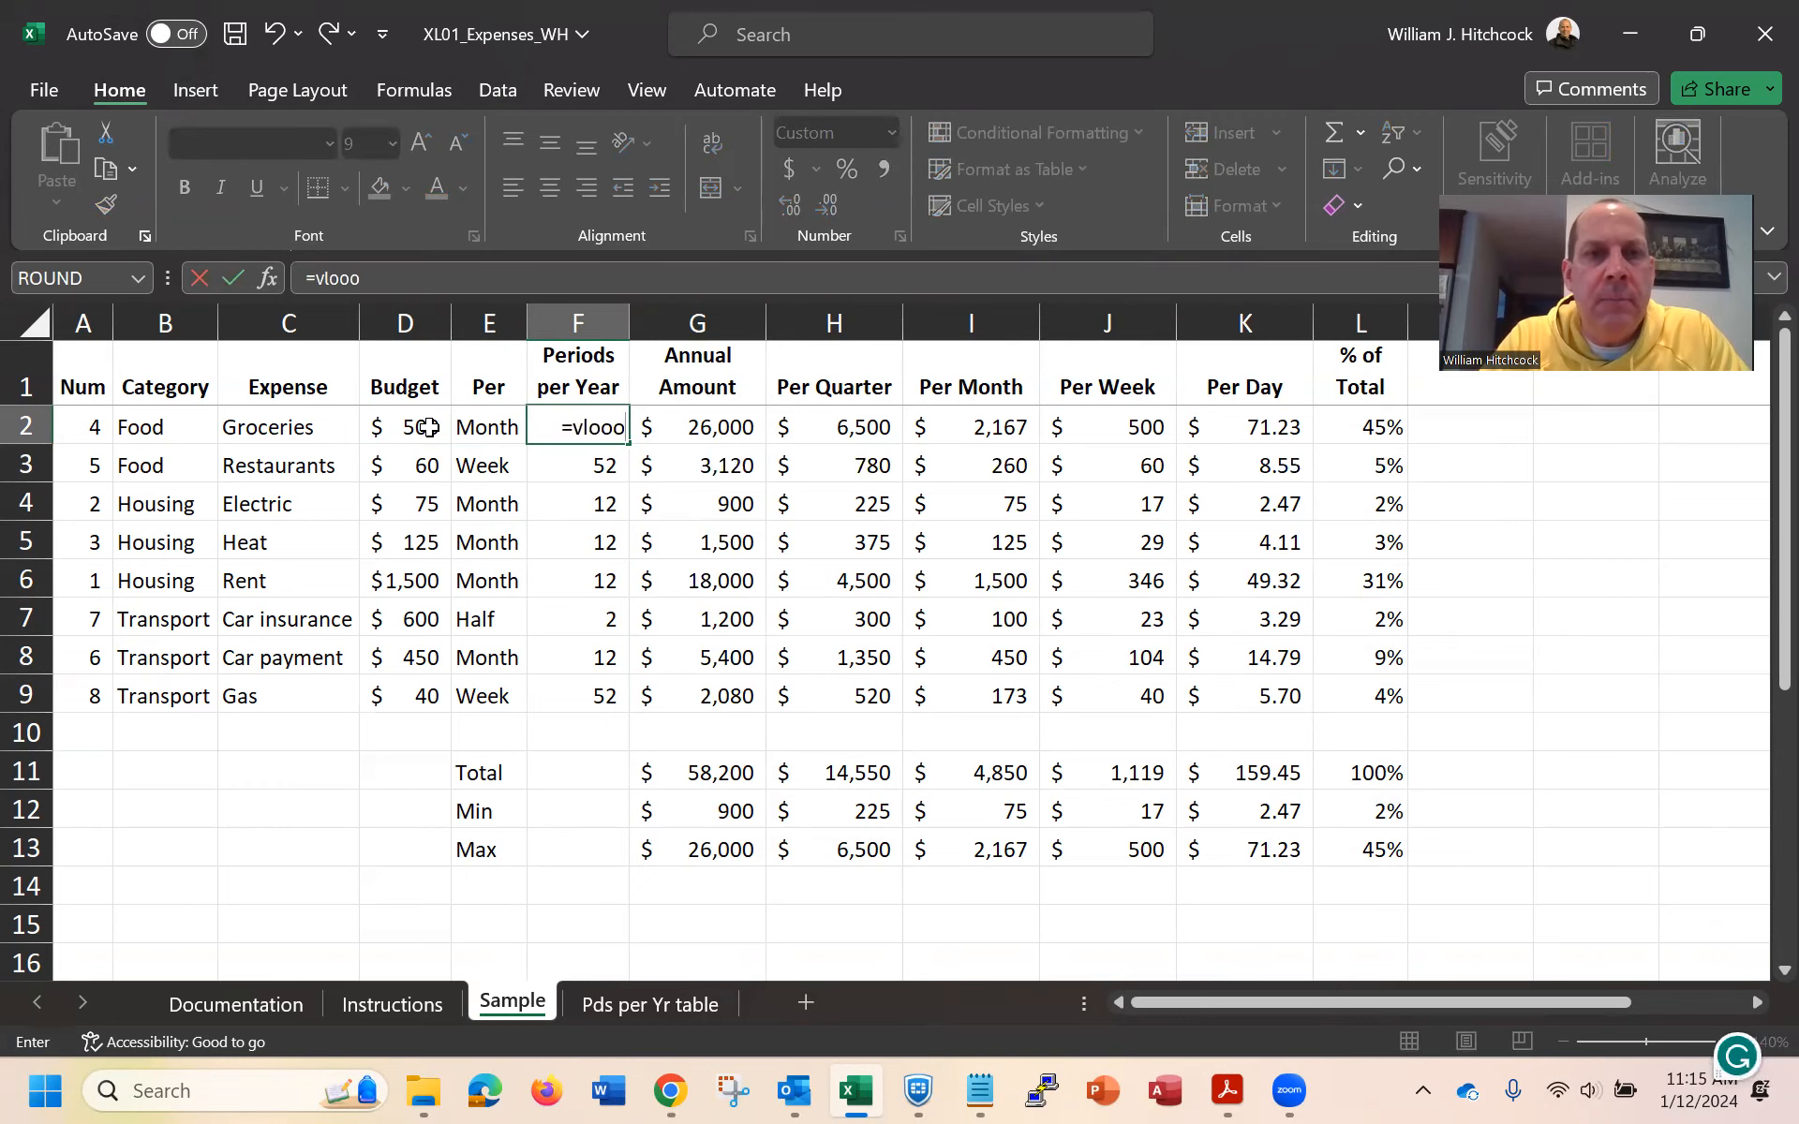
key(BackSpace)
key(BackSpace)
text(kuup)
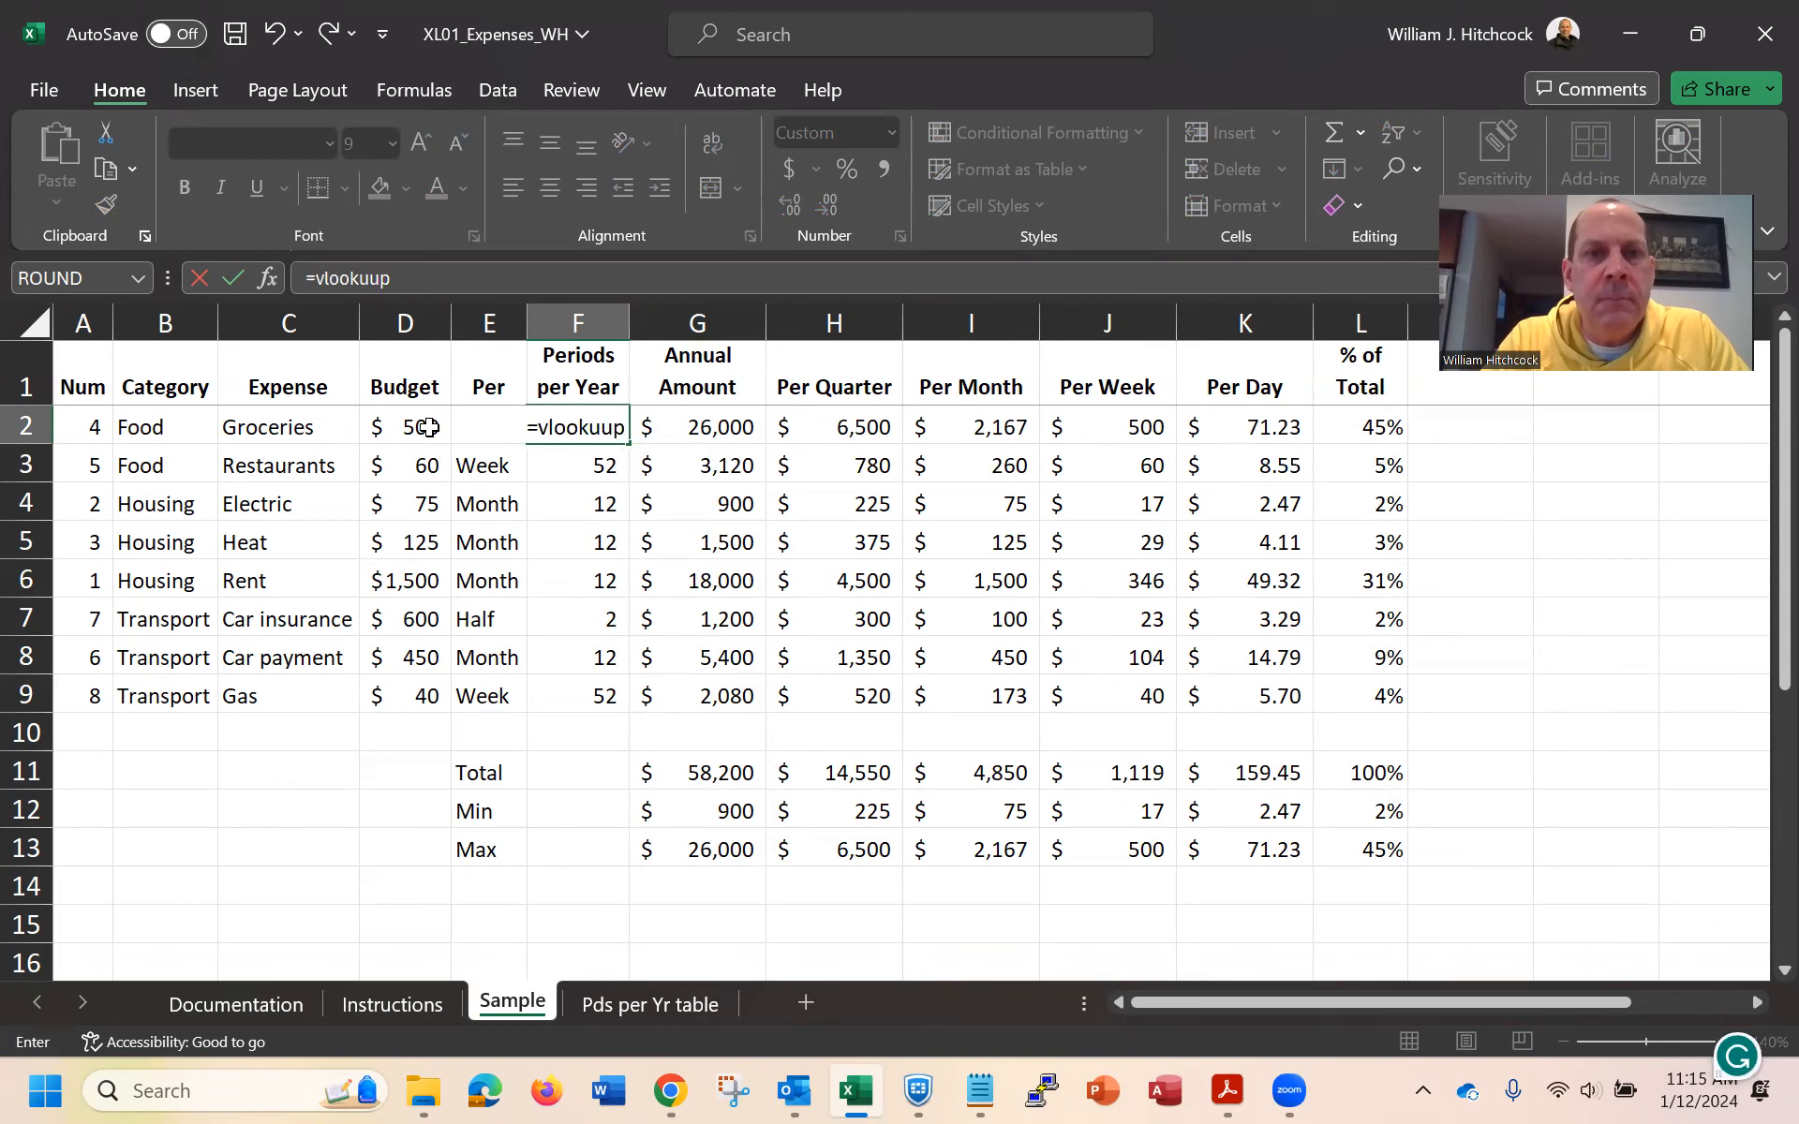
key(BackSpace)
key(BackSpace)
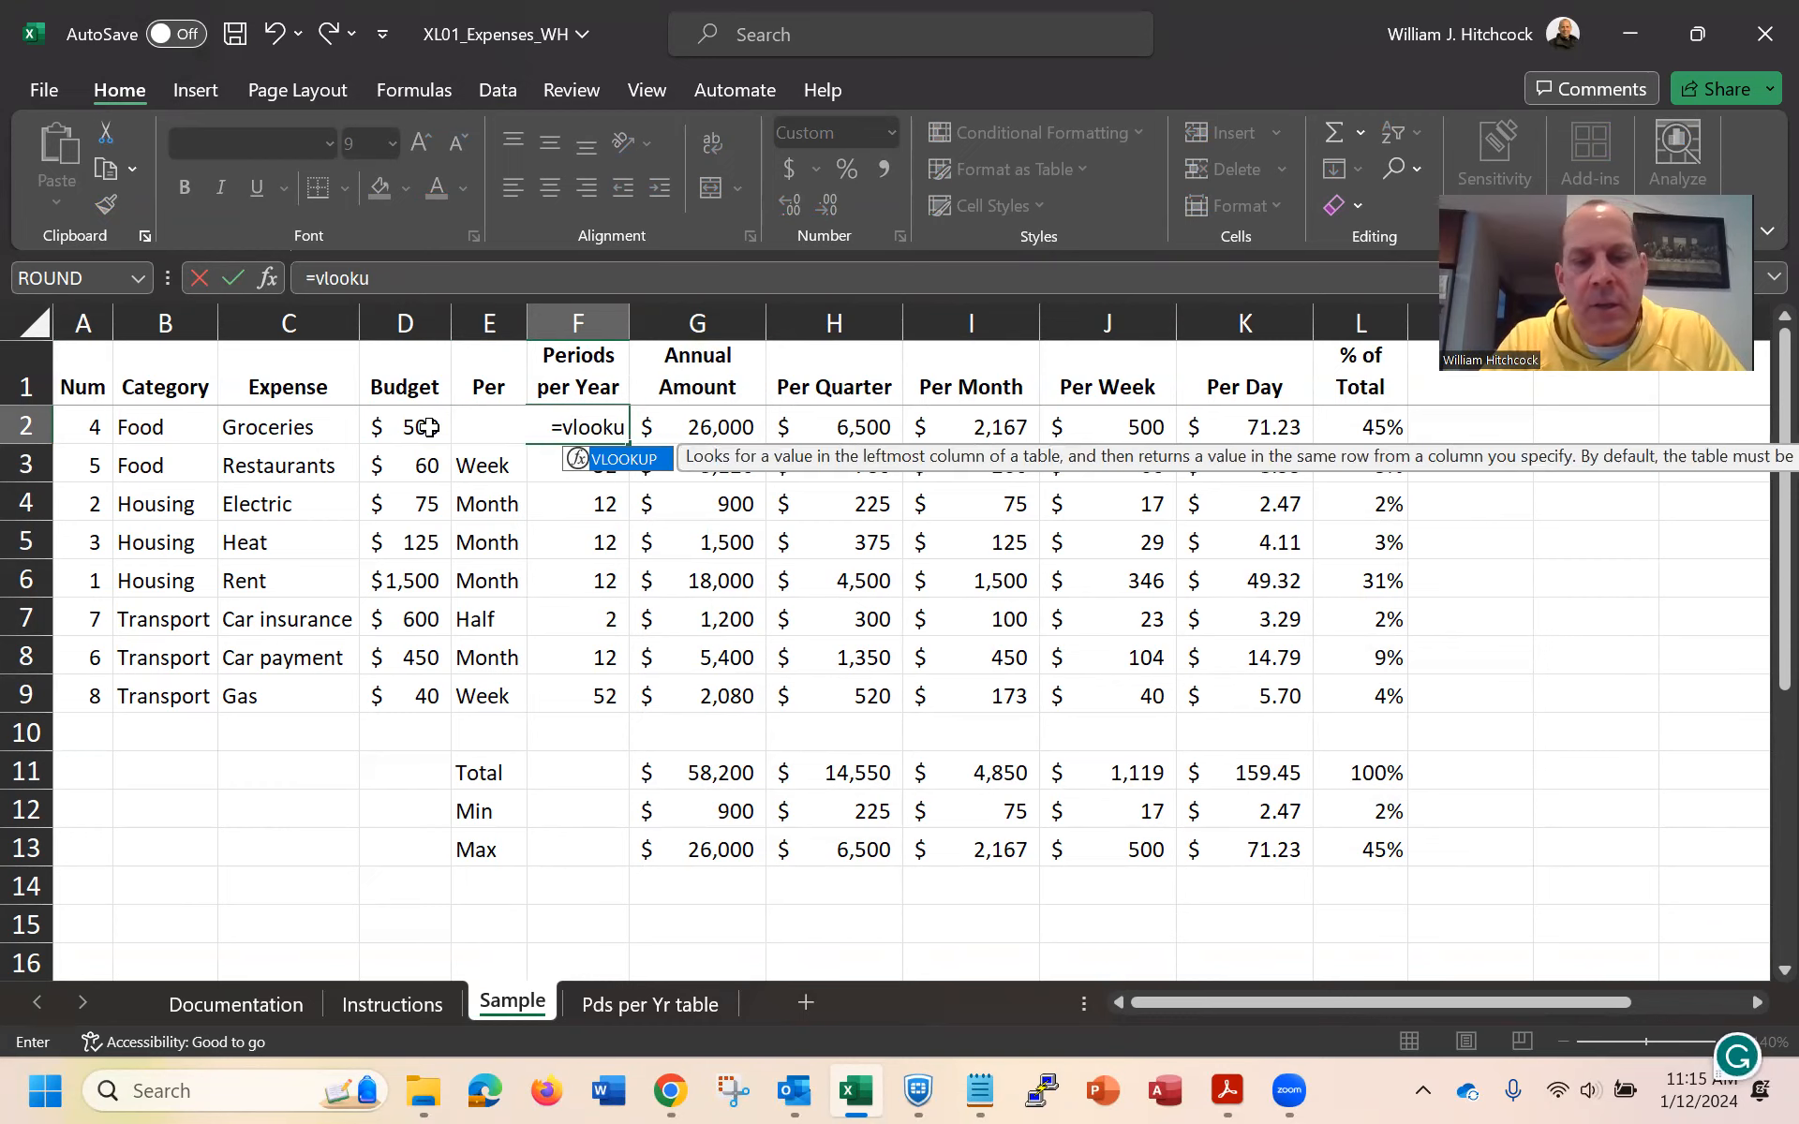
key(Escape)
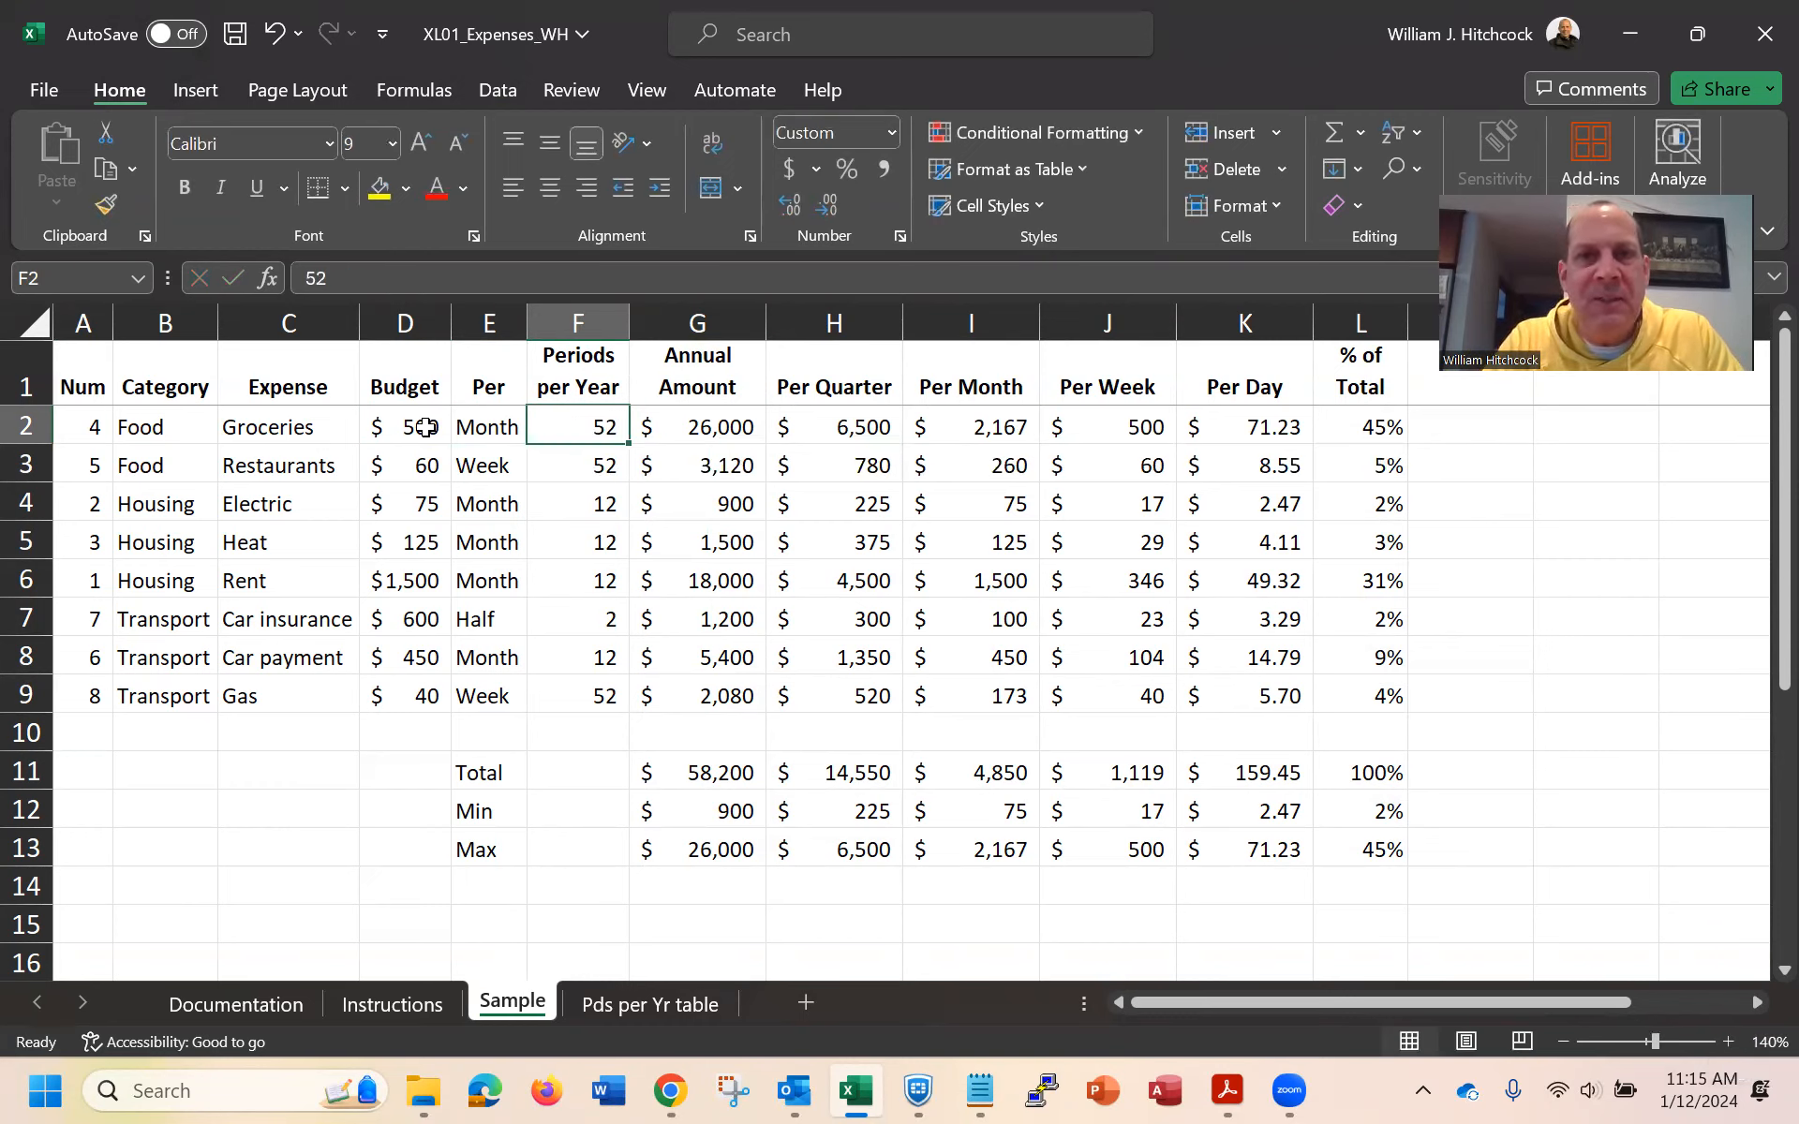
Start a VLOOKUP formula in F2 with E2 as lookup value and A2:B7 on the Pds per Yr table sheet as table array
text(=)
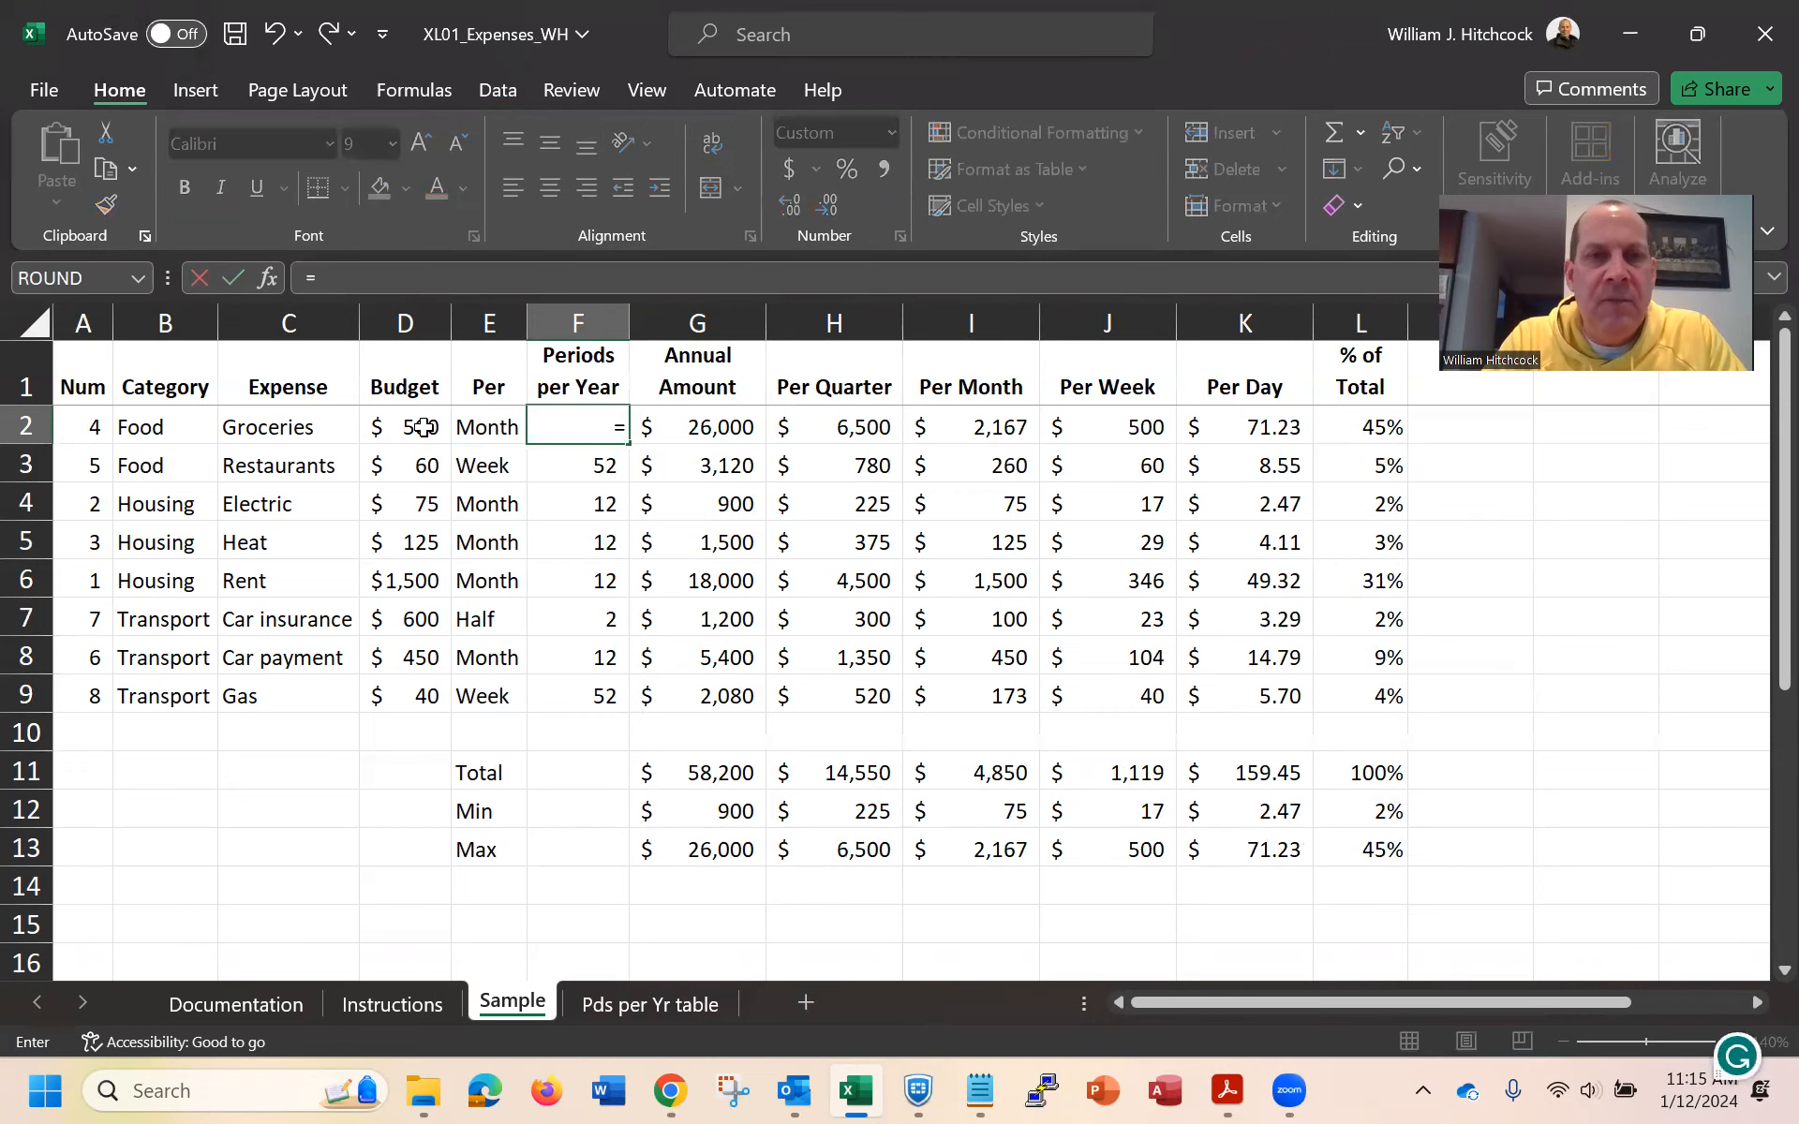
text(vlookup)
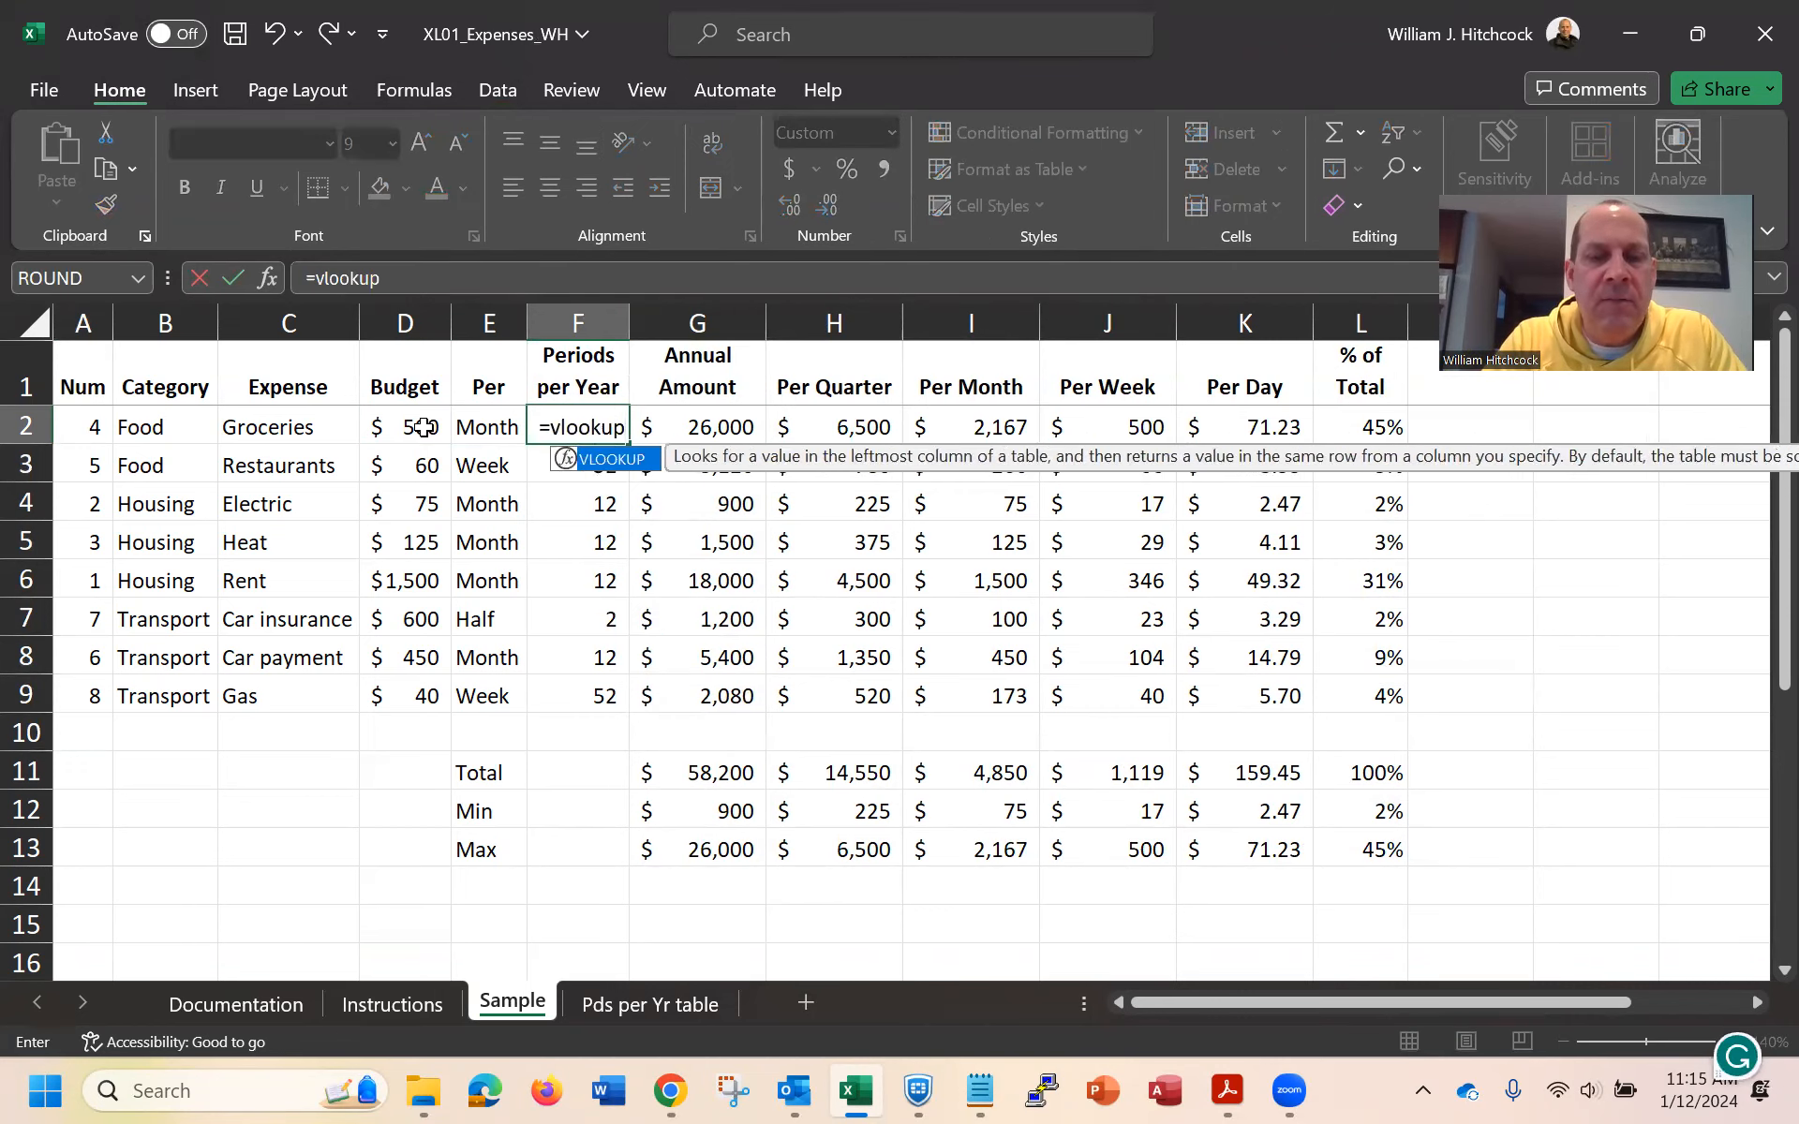
text(()
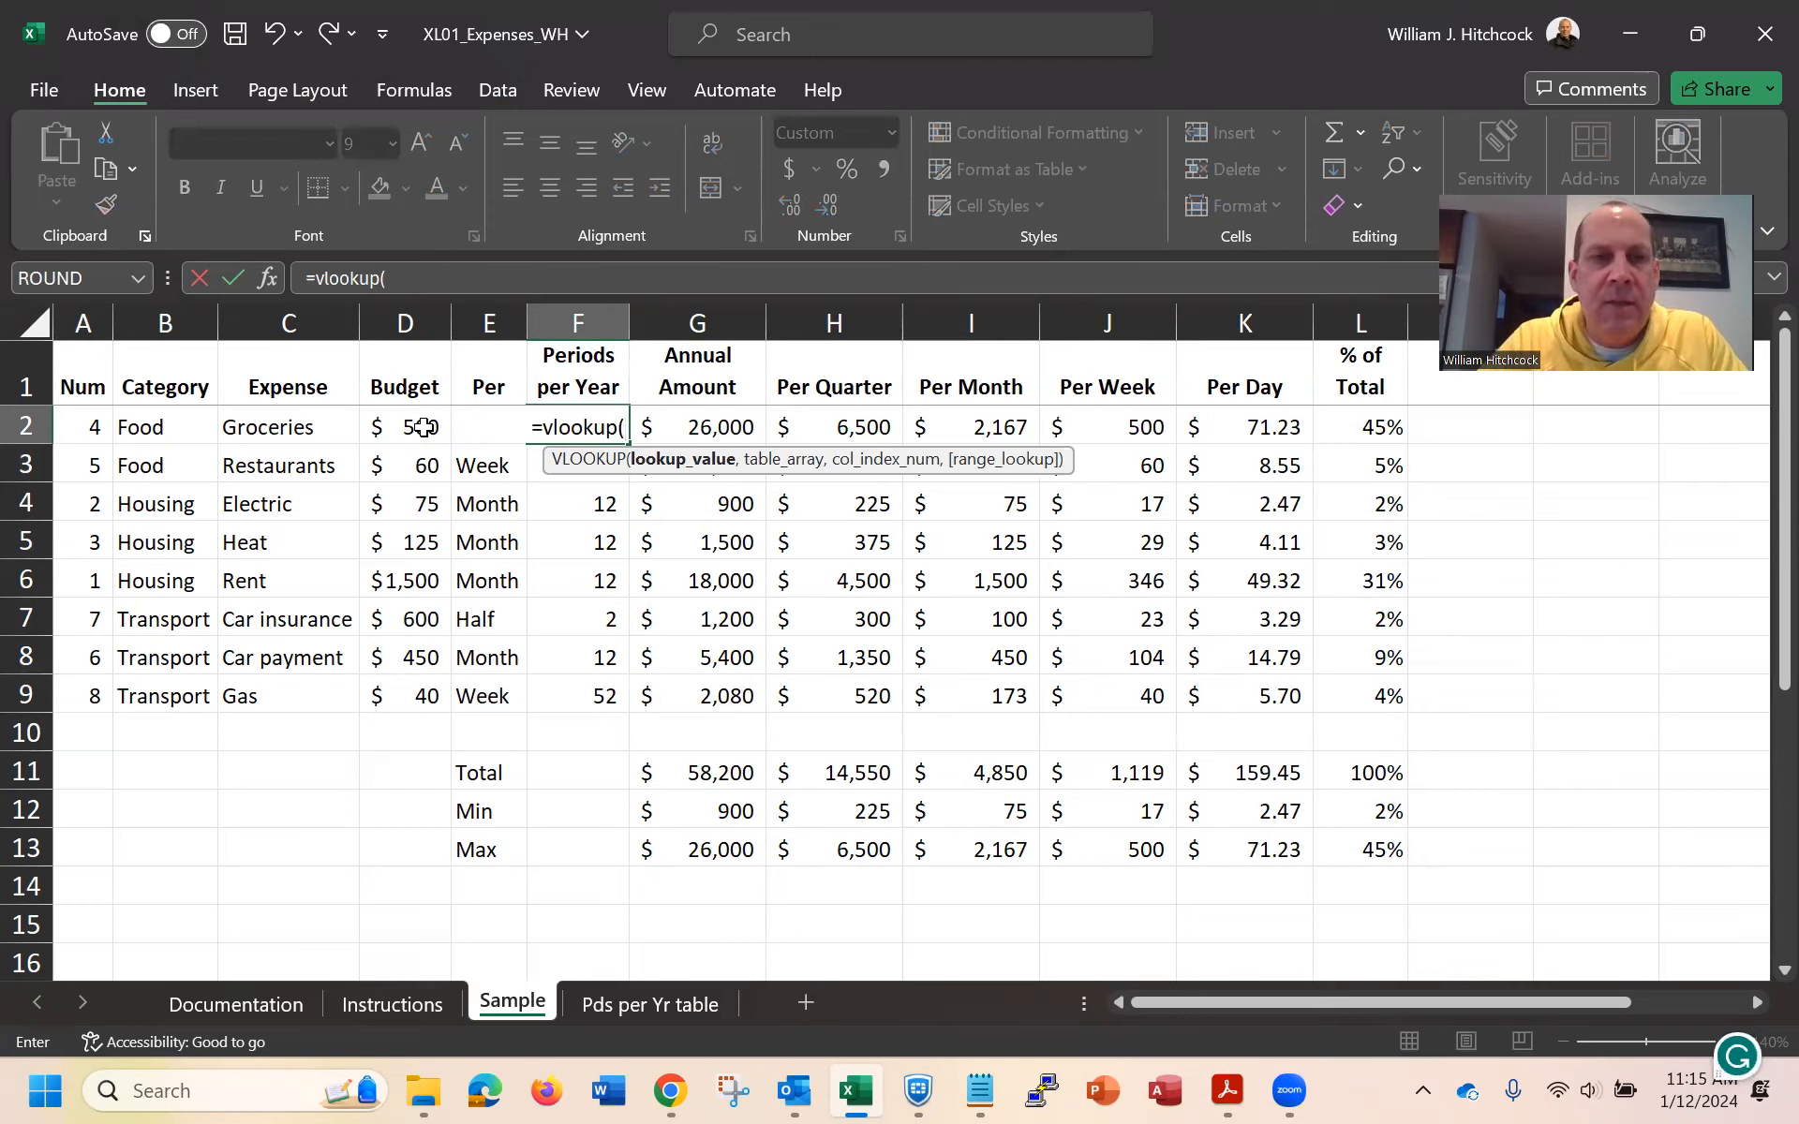
key(Left)
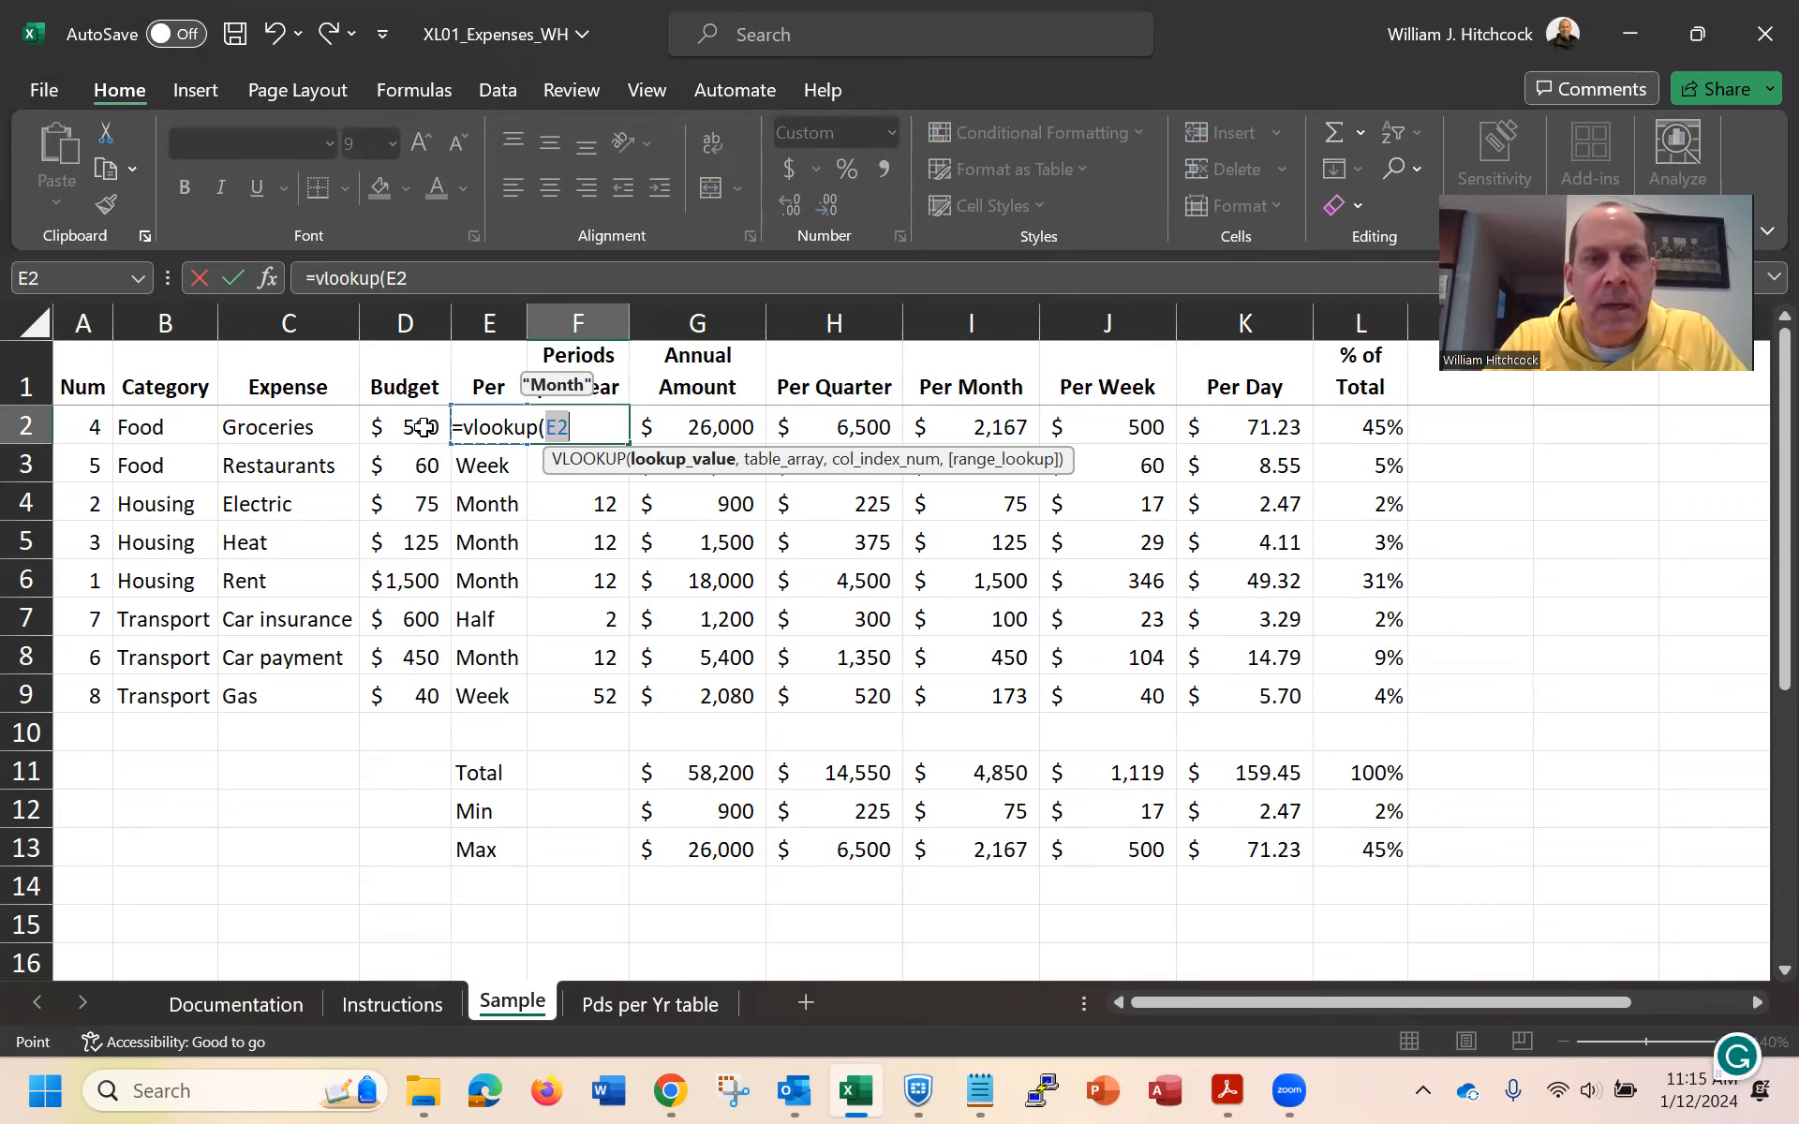
text(,)
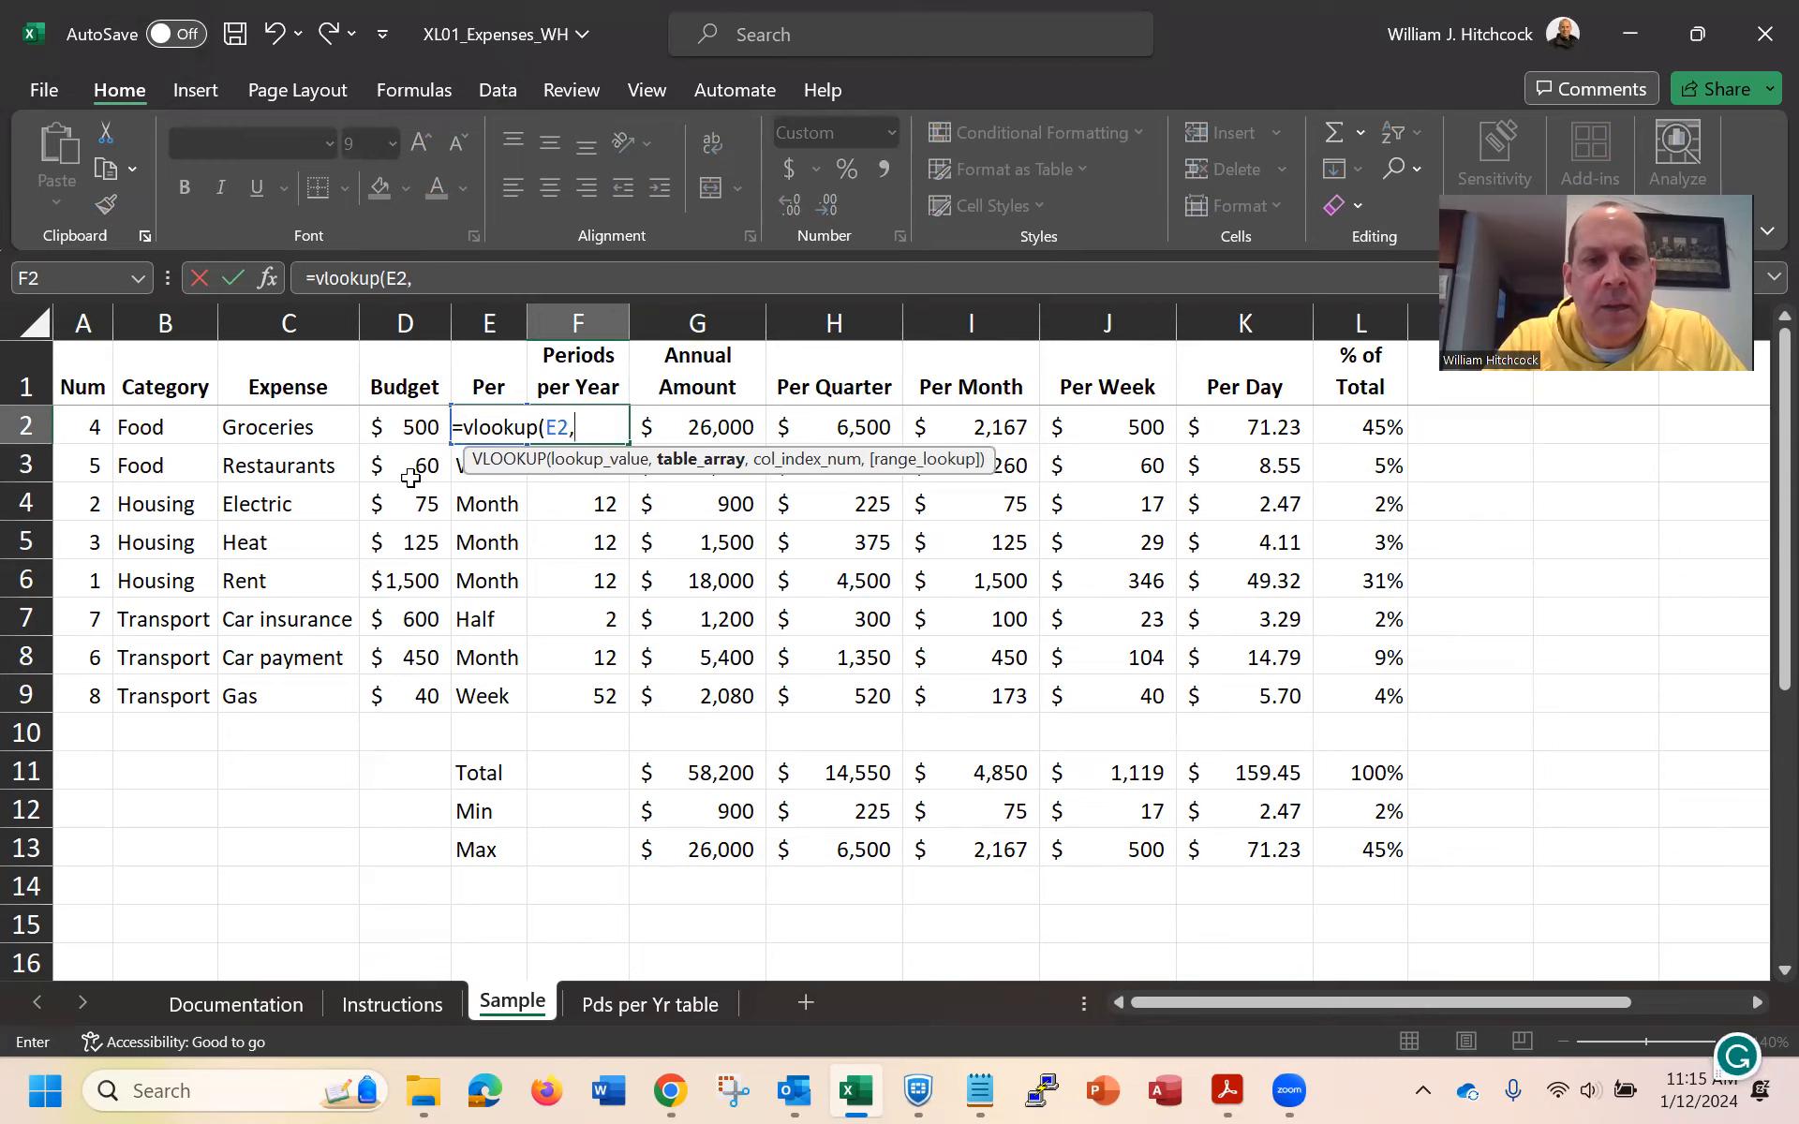
click(610, 1012)
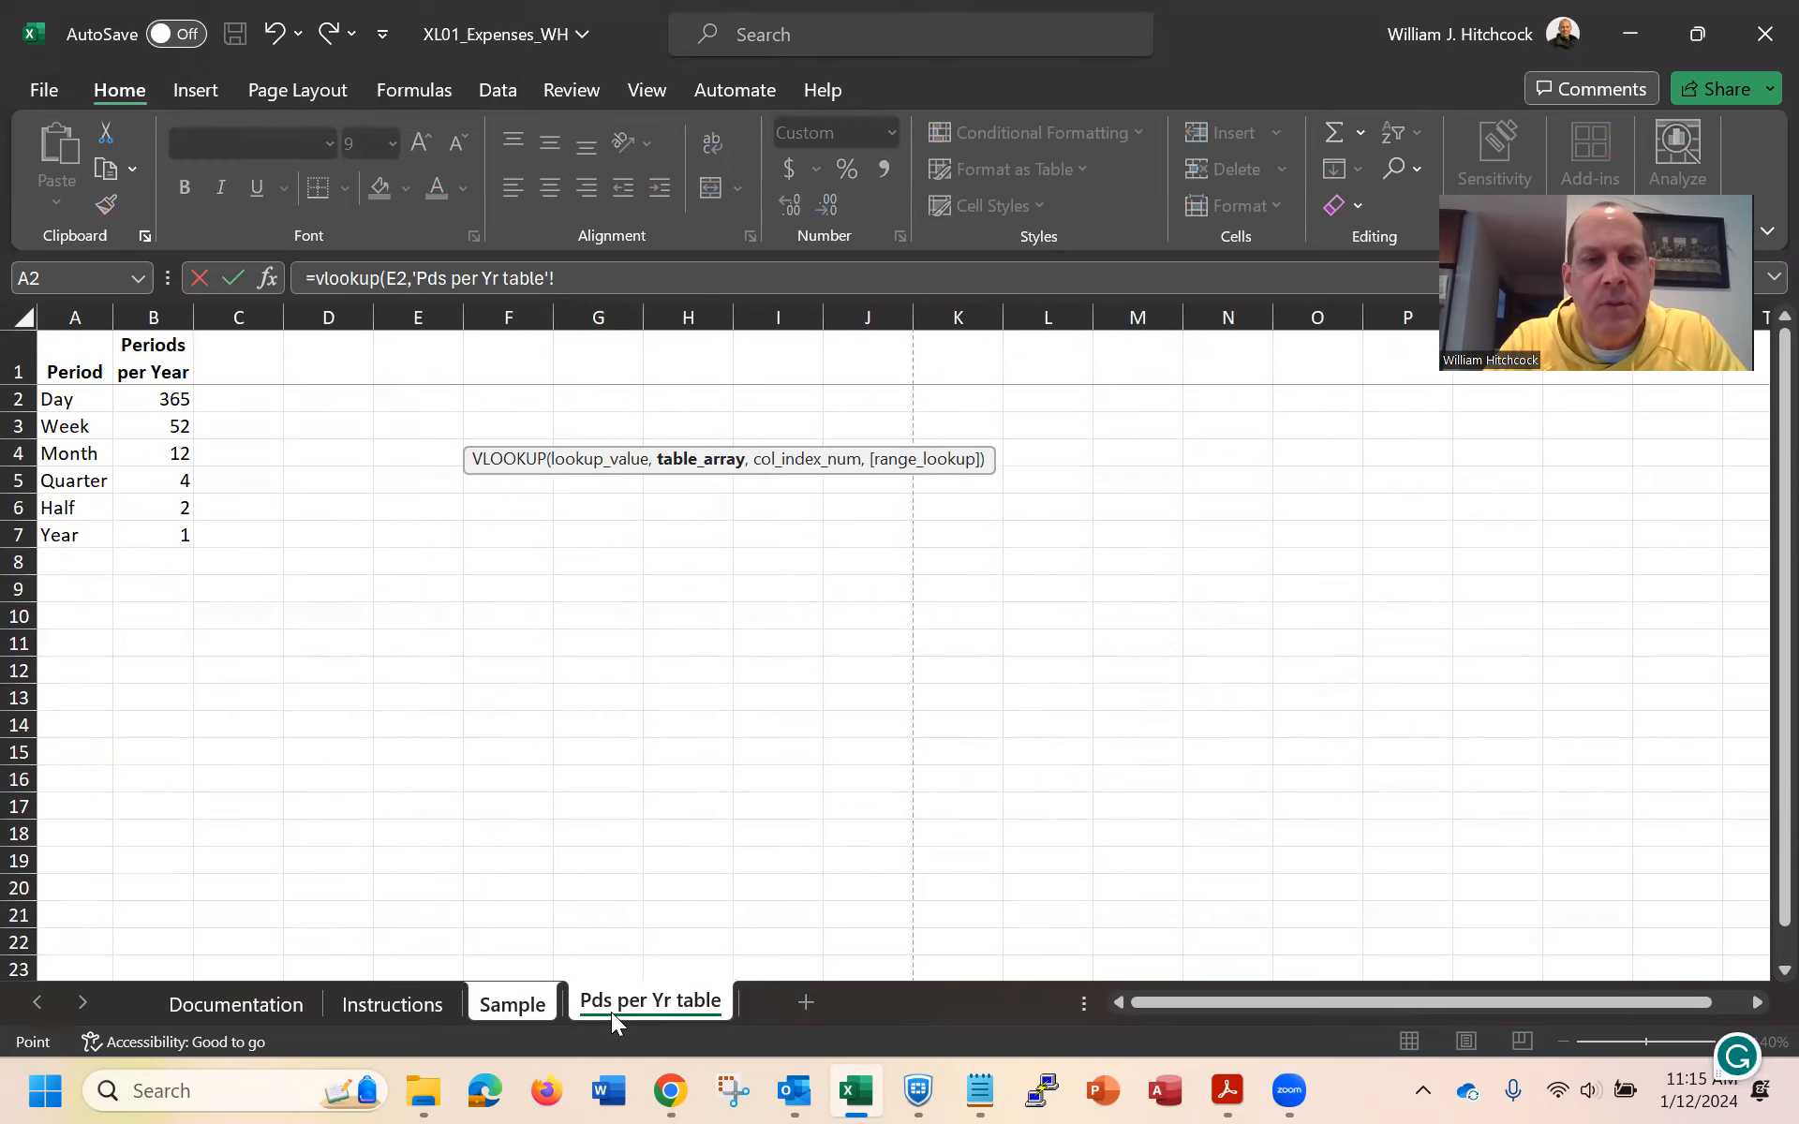
drag(63, 400, 128, 429)
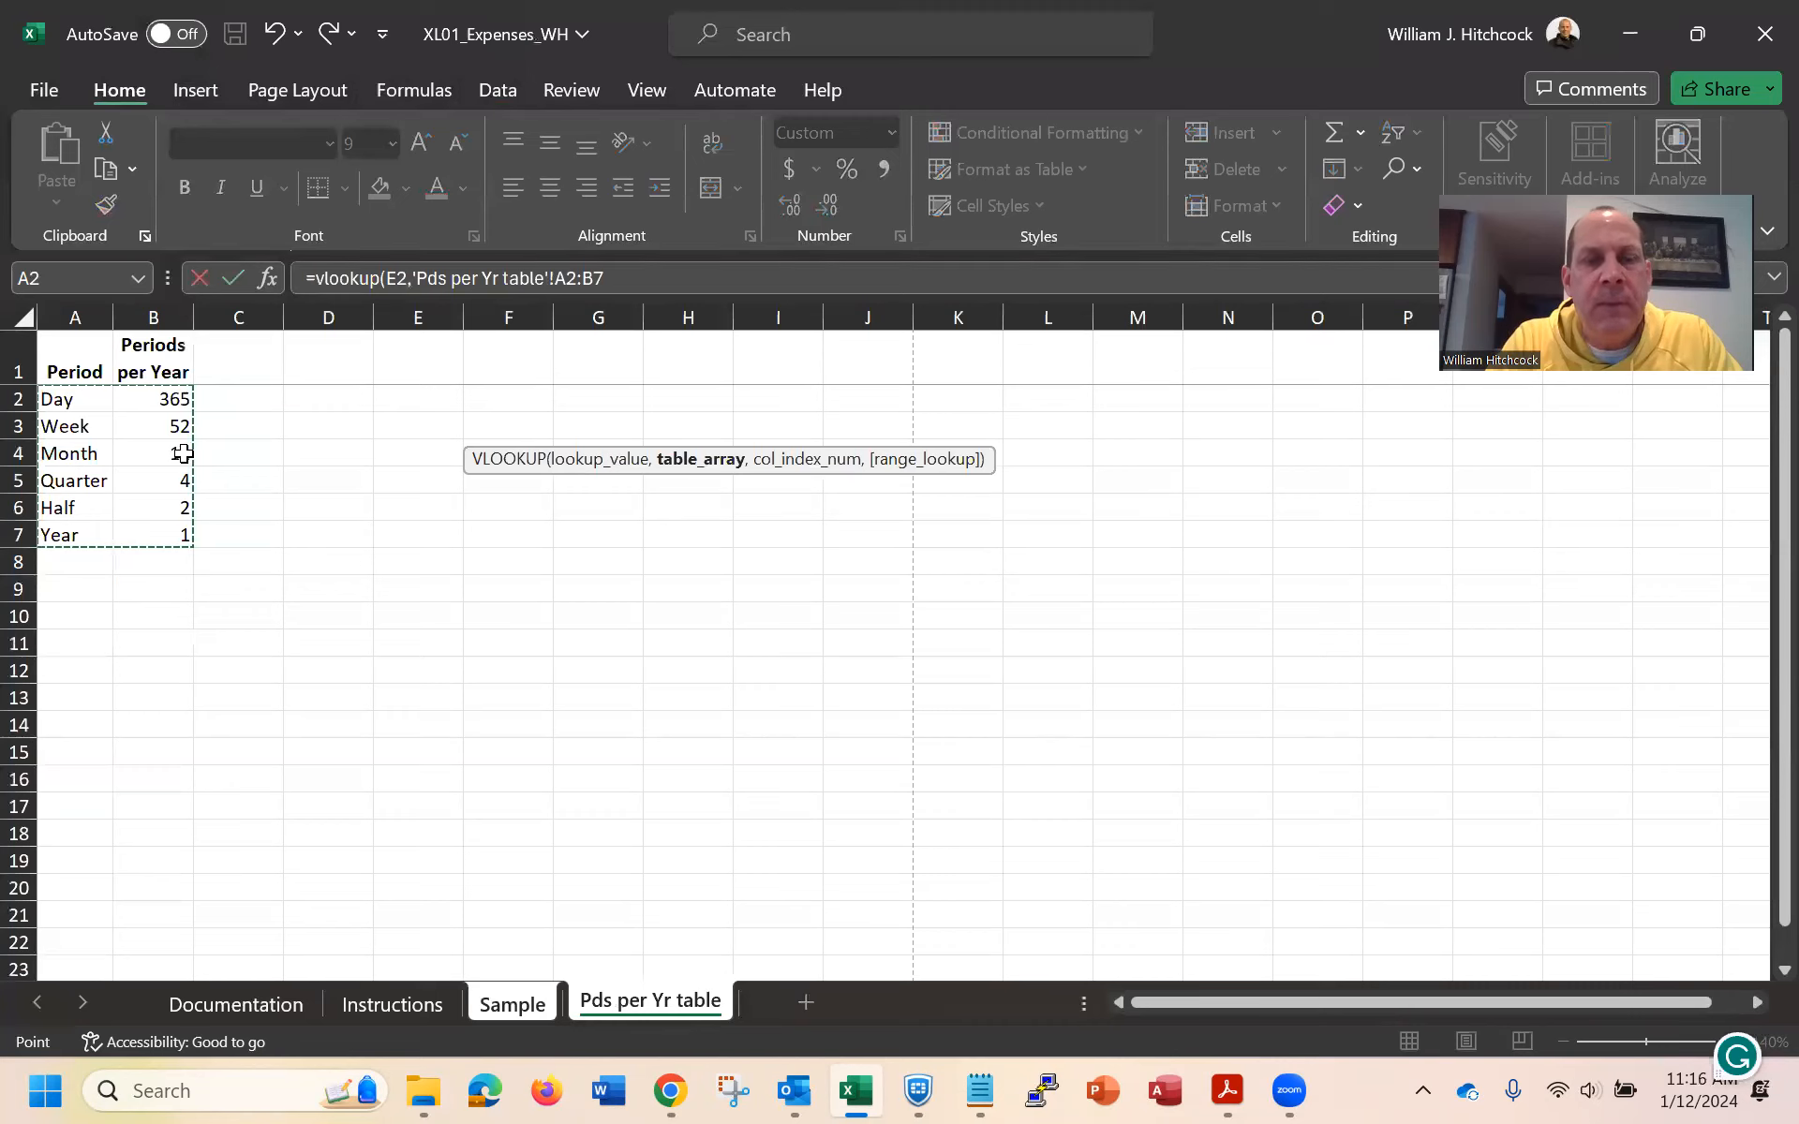
Complete the VLOOKUP formula with column index 2 and FALSE for an exact match, and enter it
click(646, 273)
text(,)
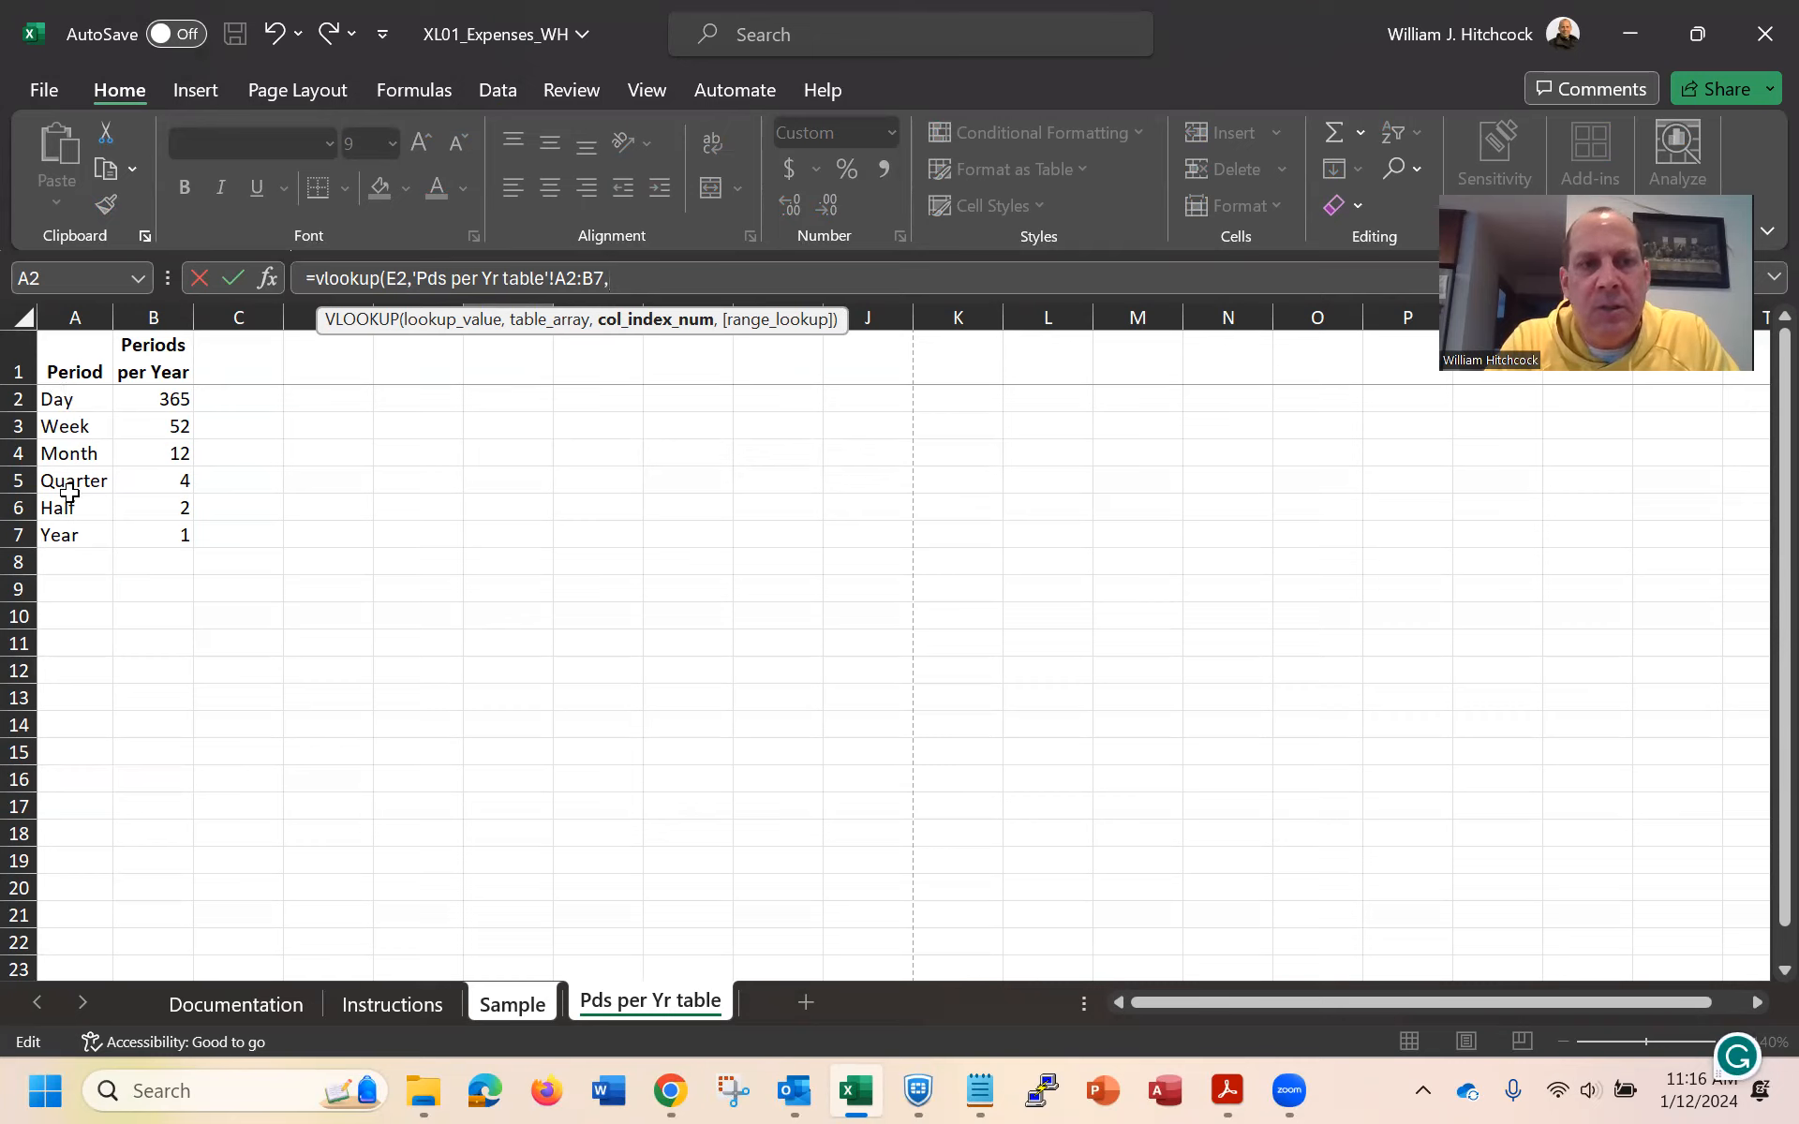
text(2)
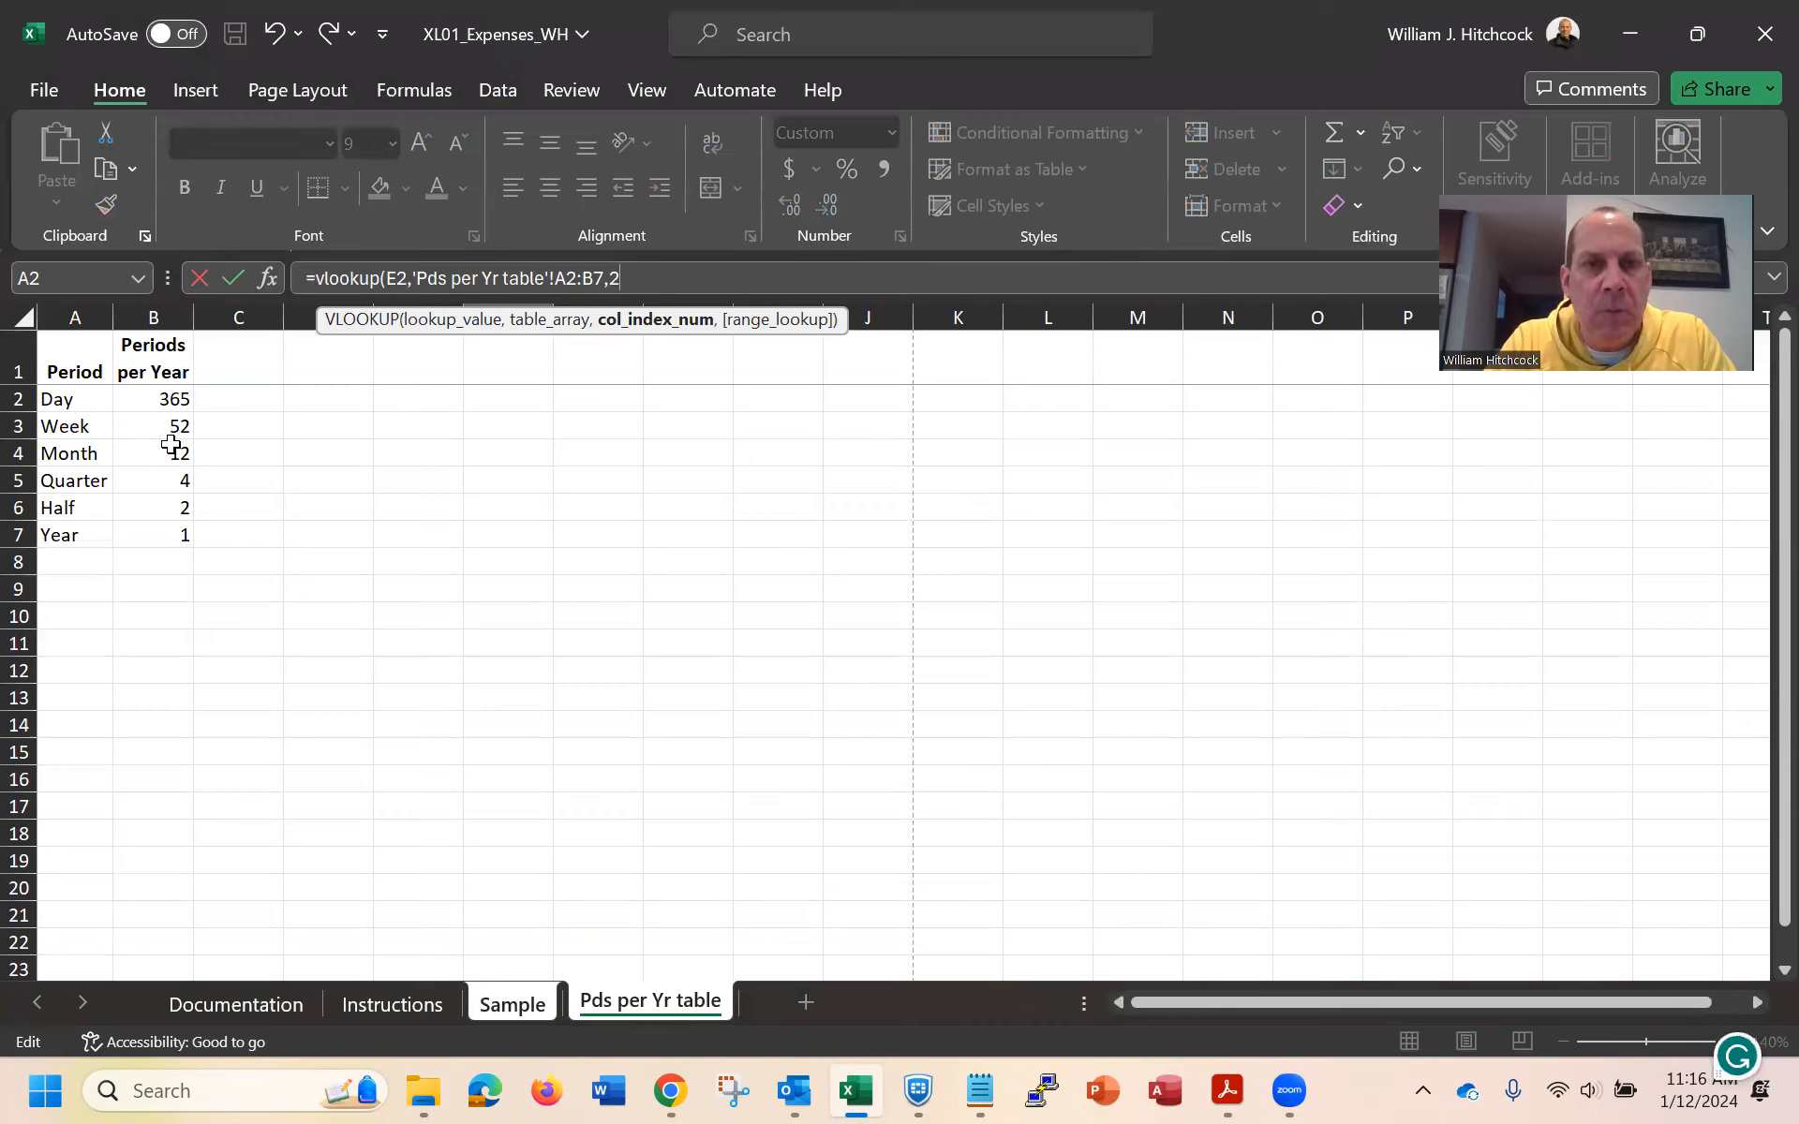
text(,)
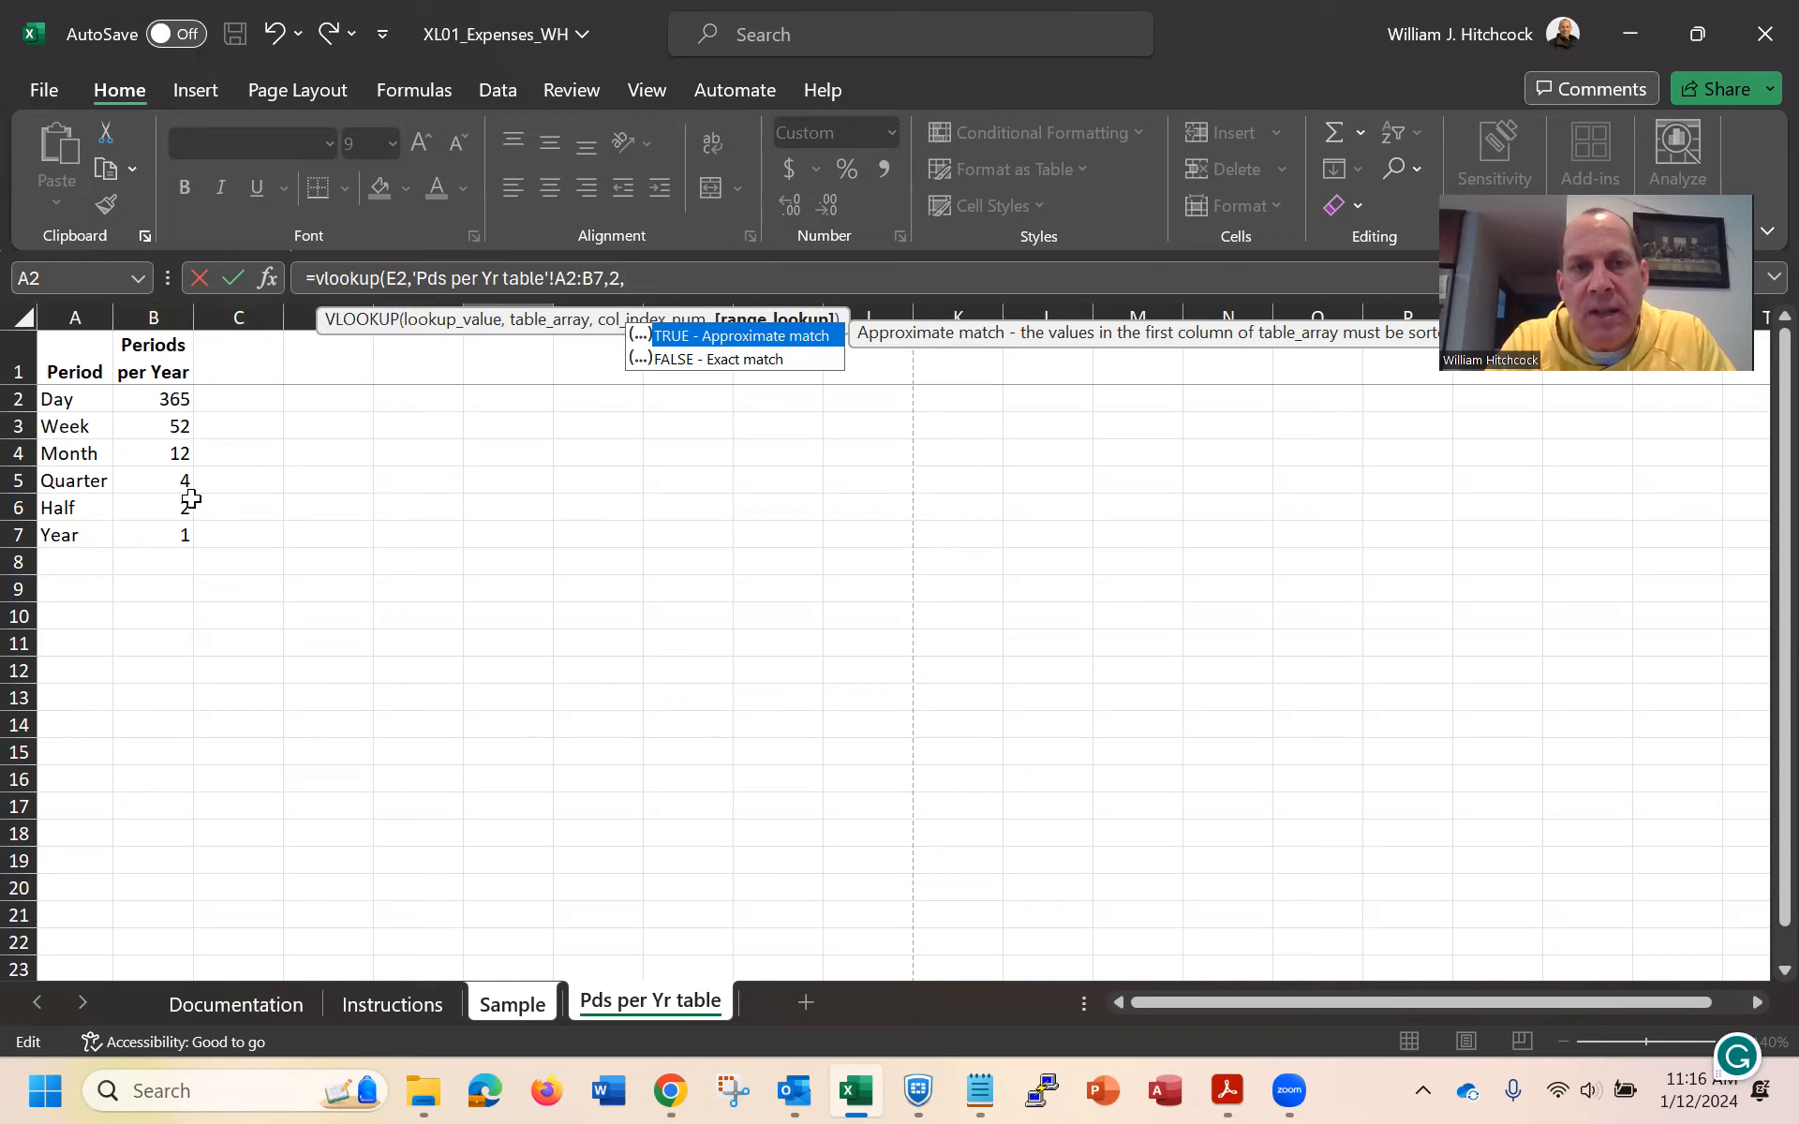
click(680, 362)
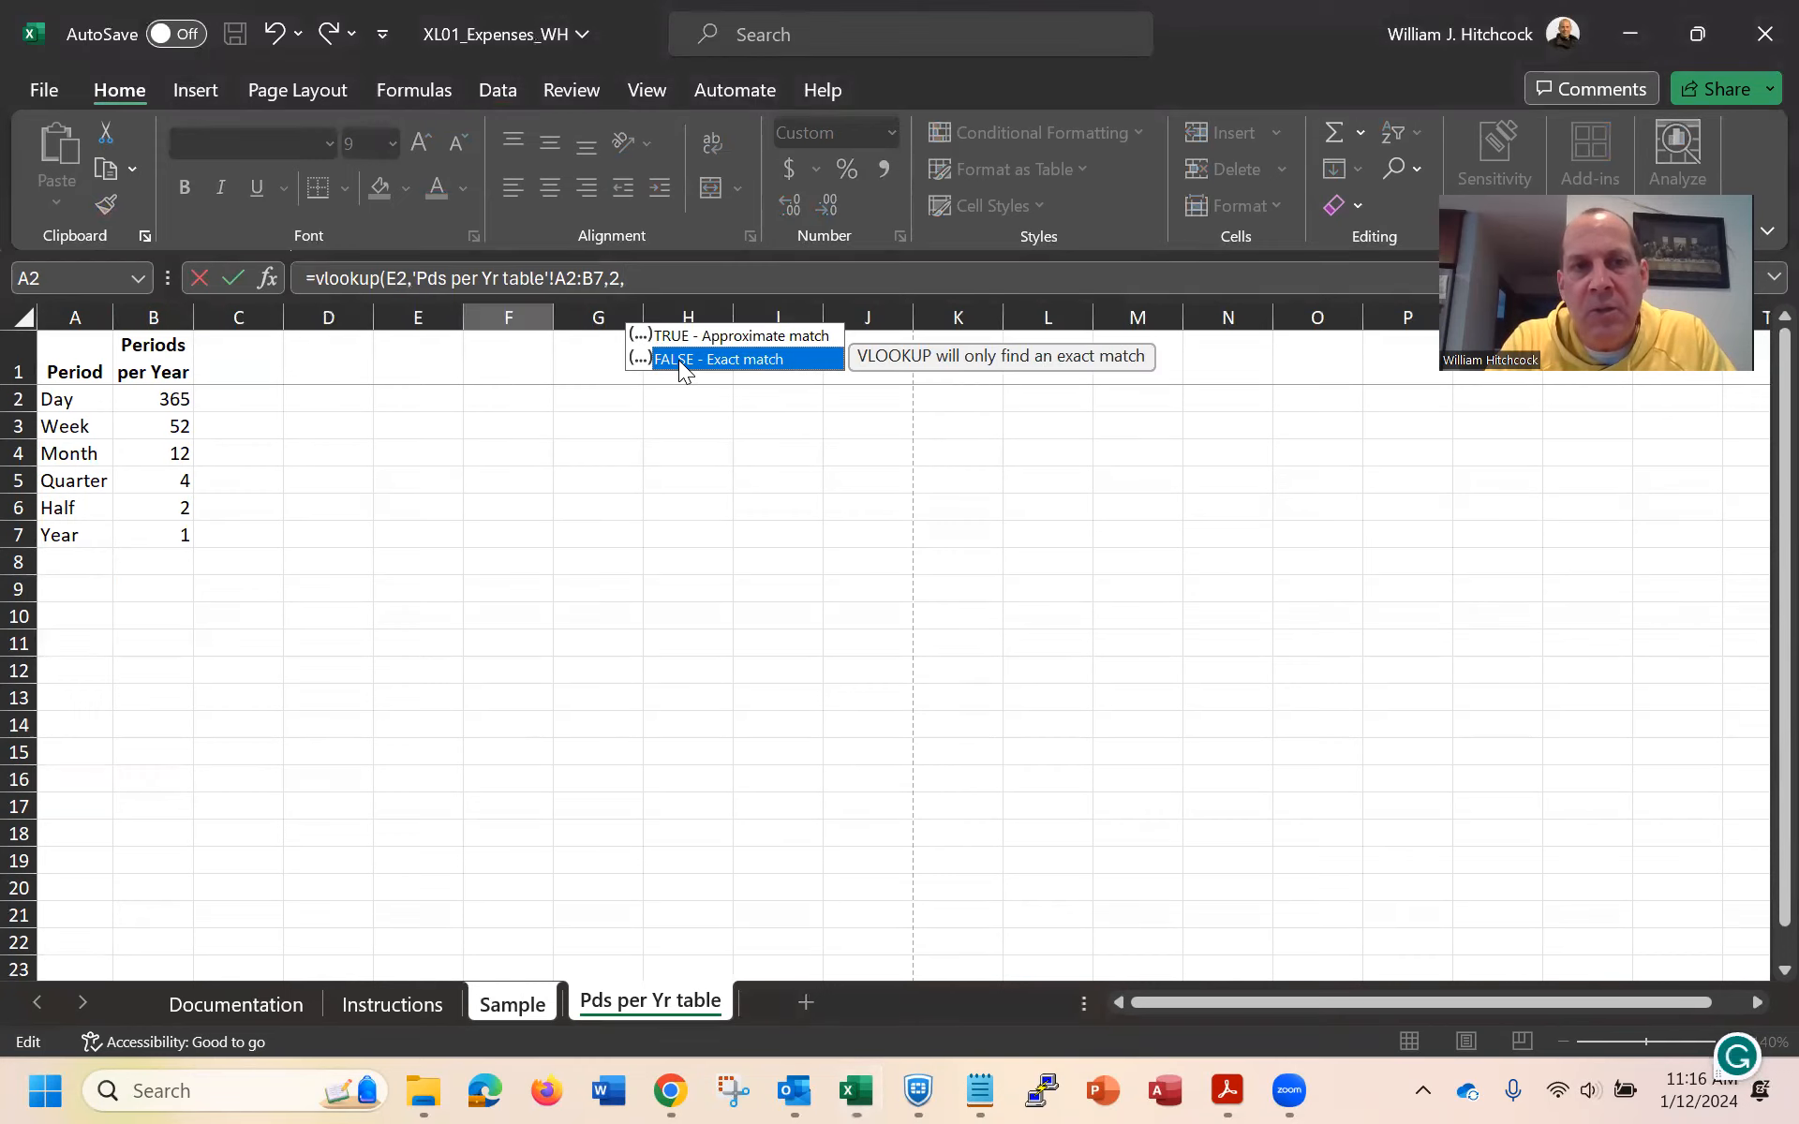
double_click(679, 359)
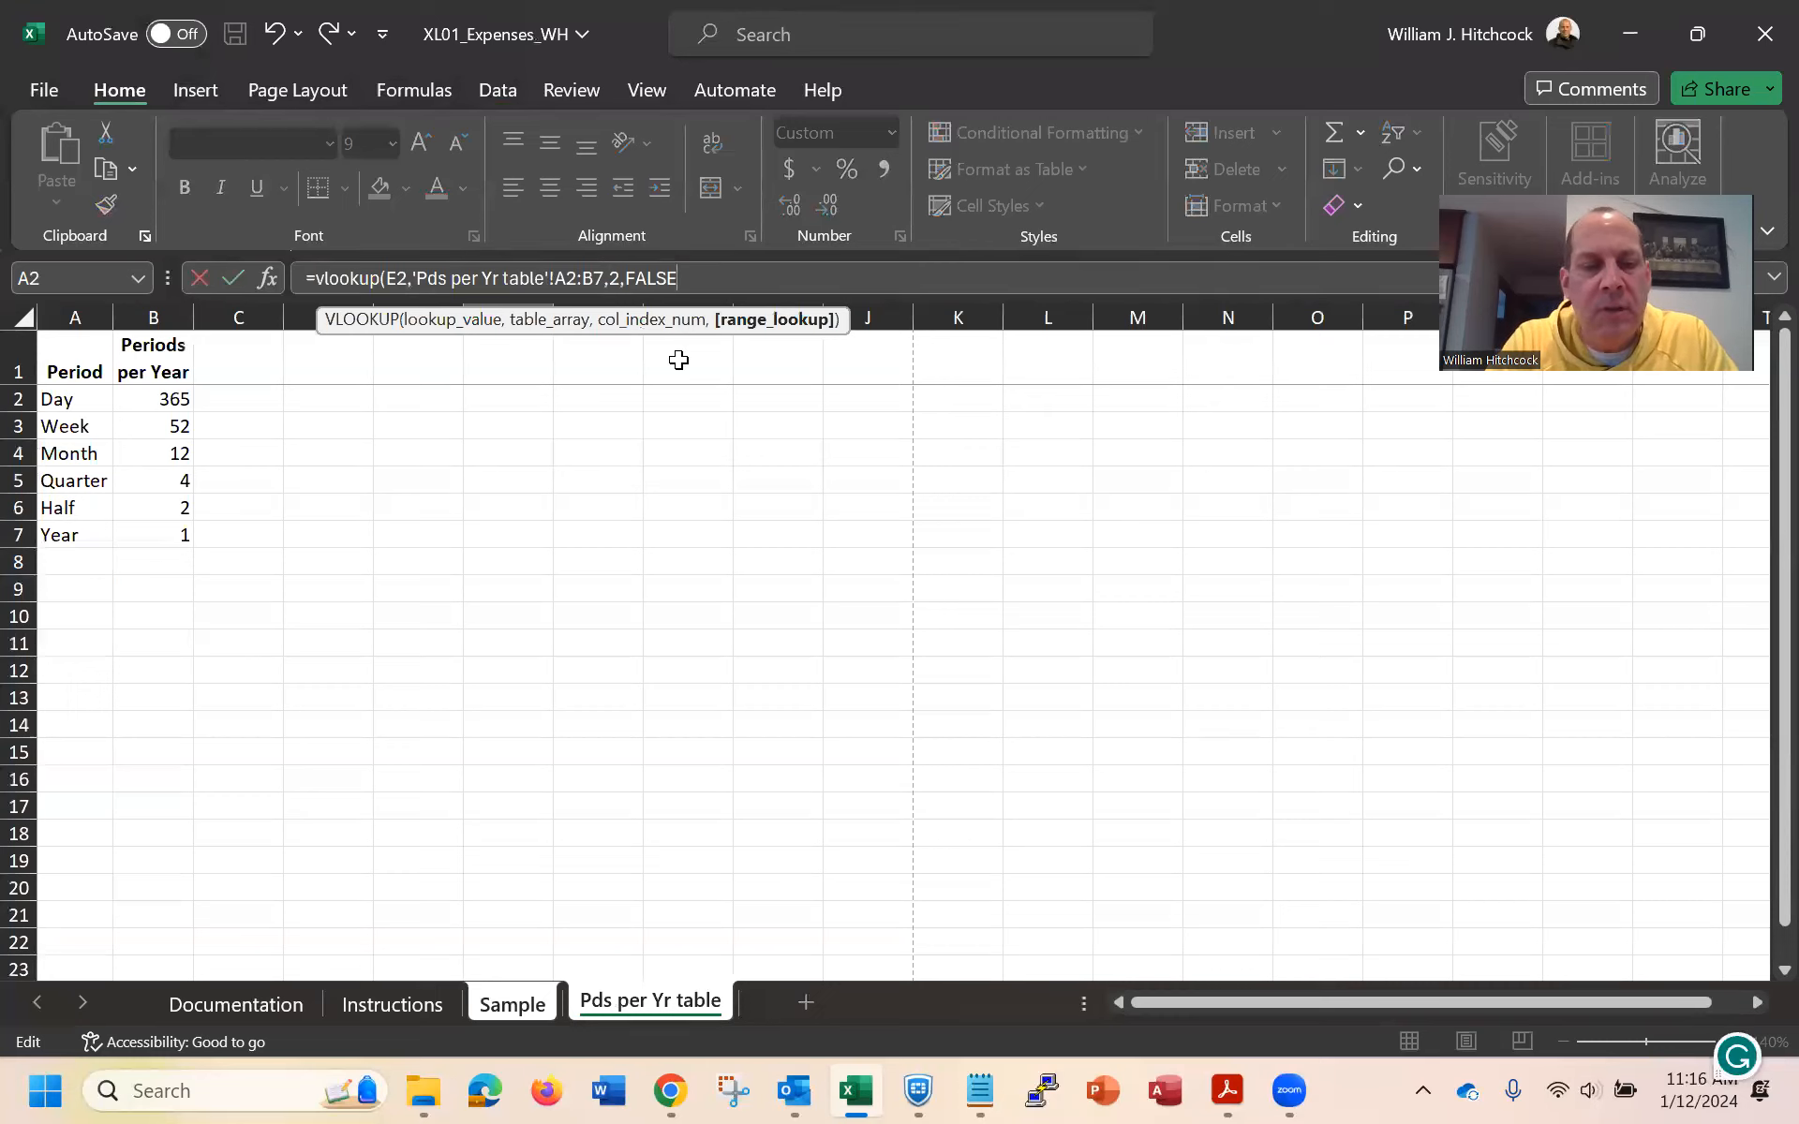
text())
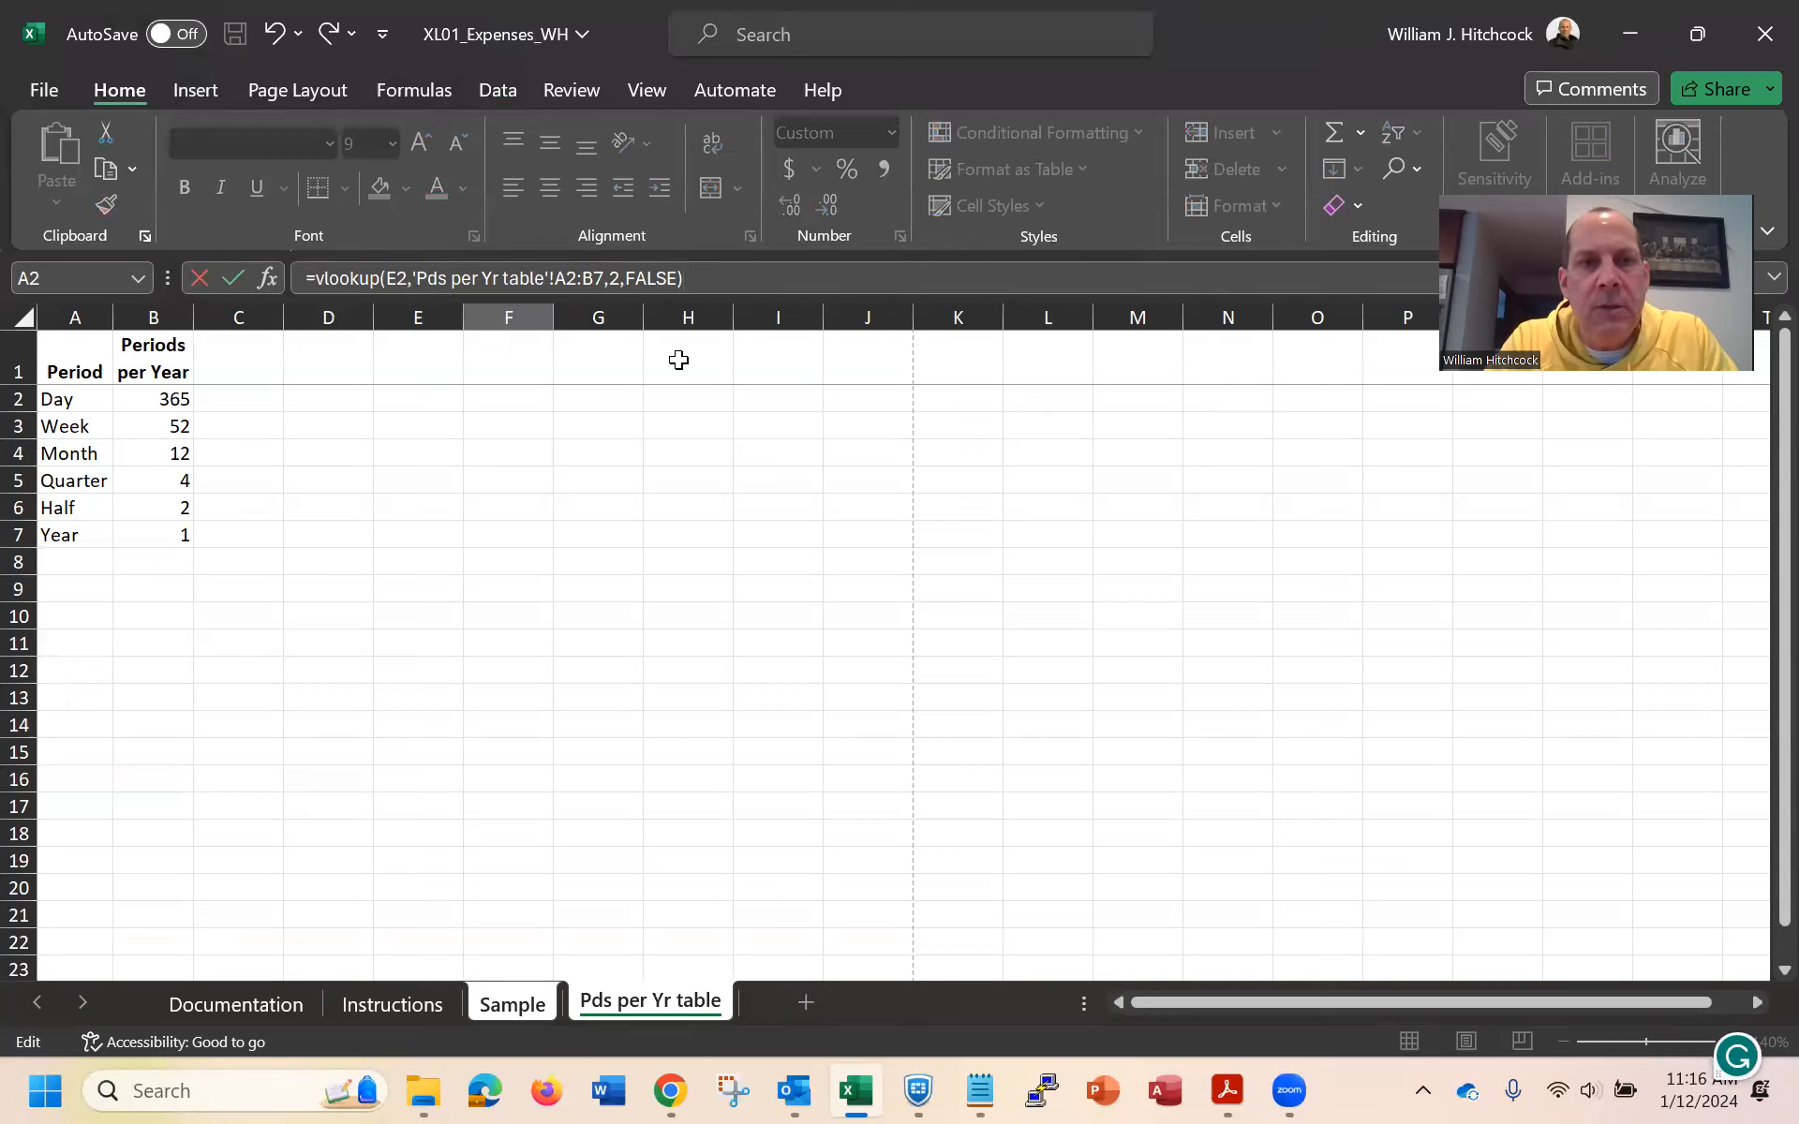
key(Return)
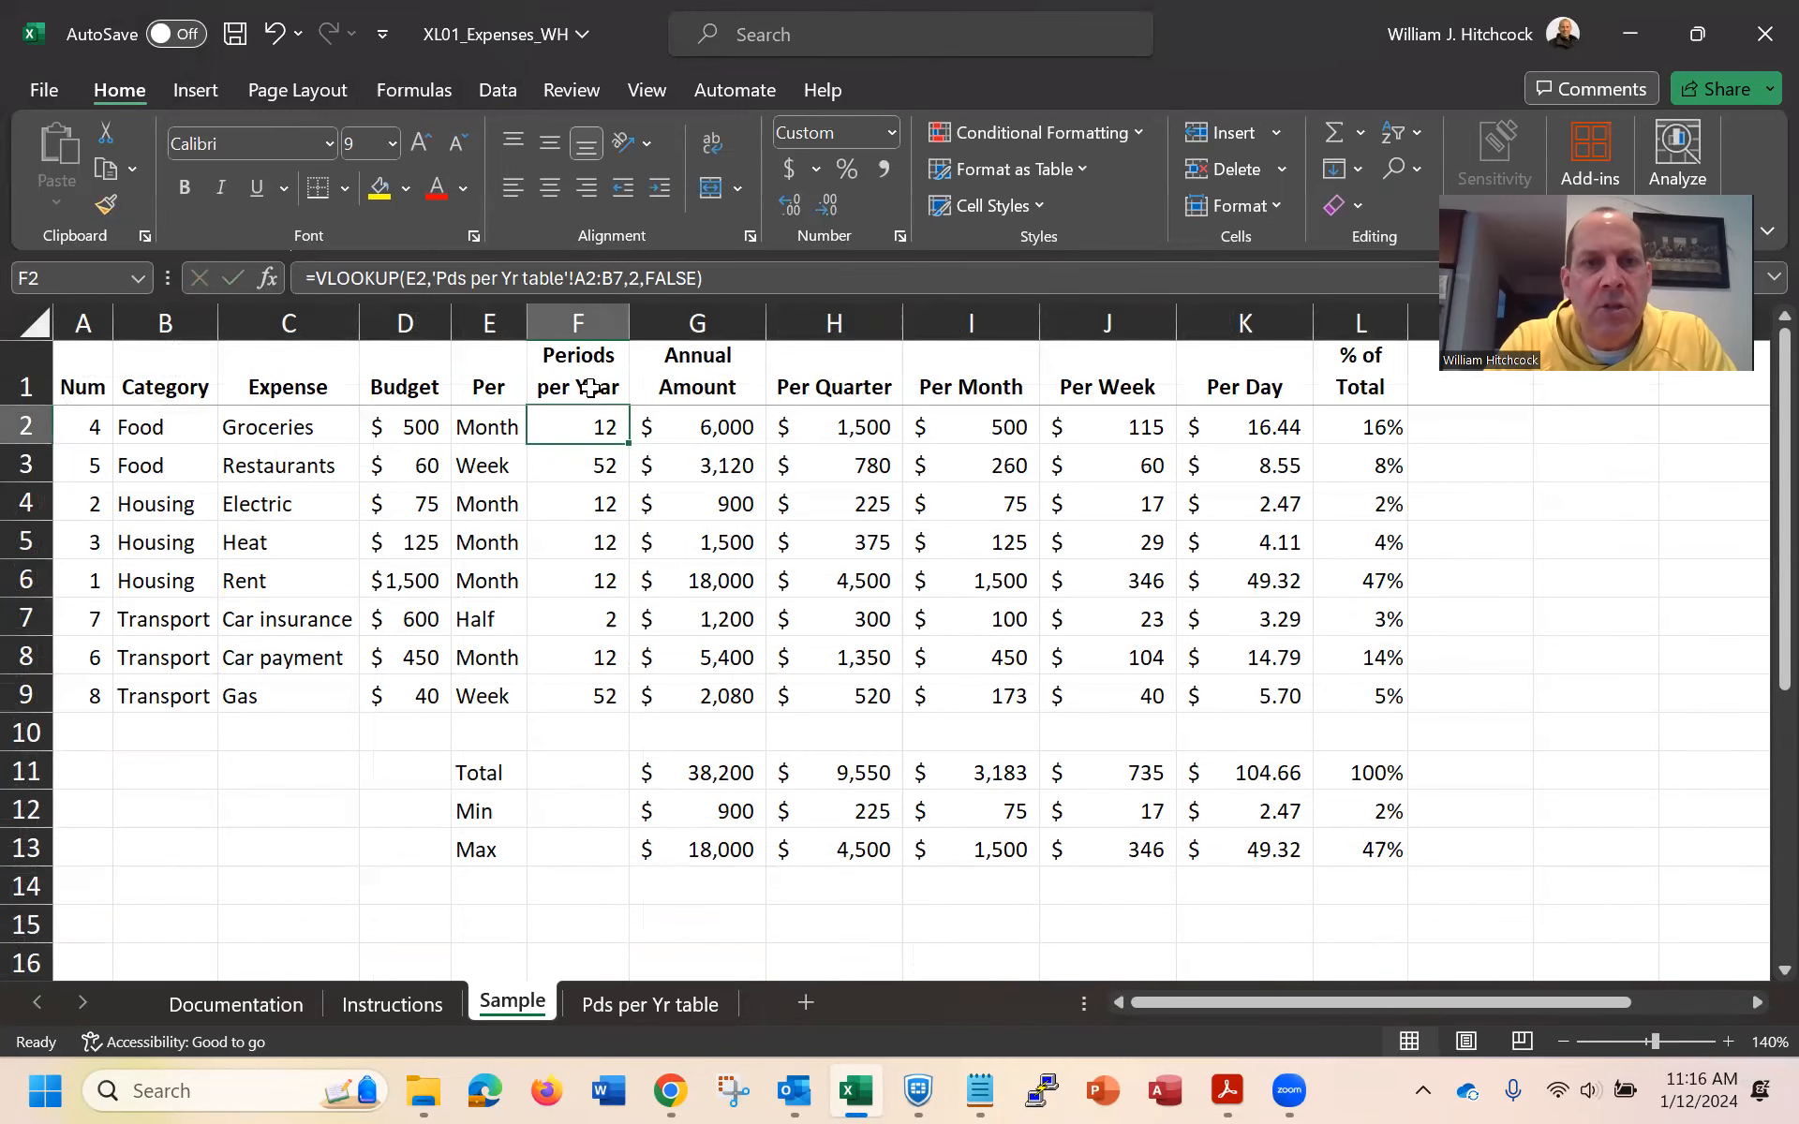
Try copying the lookup formula from F2 down to F9, and compare the table ranges in F2 and F3
drag(628, 444, 639, 699)
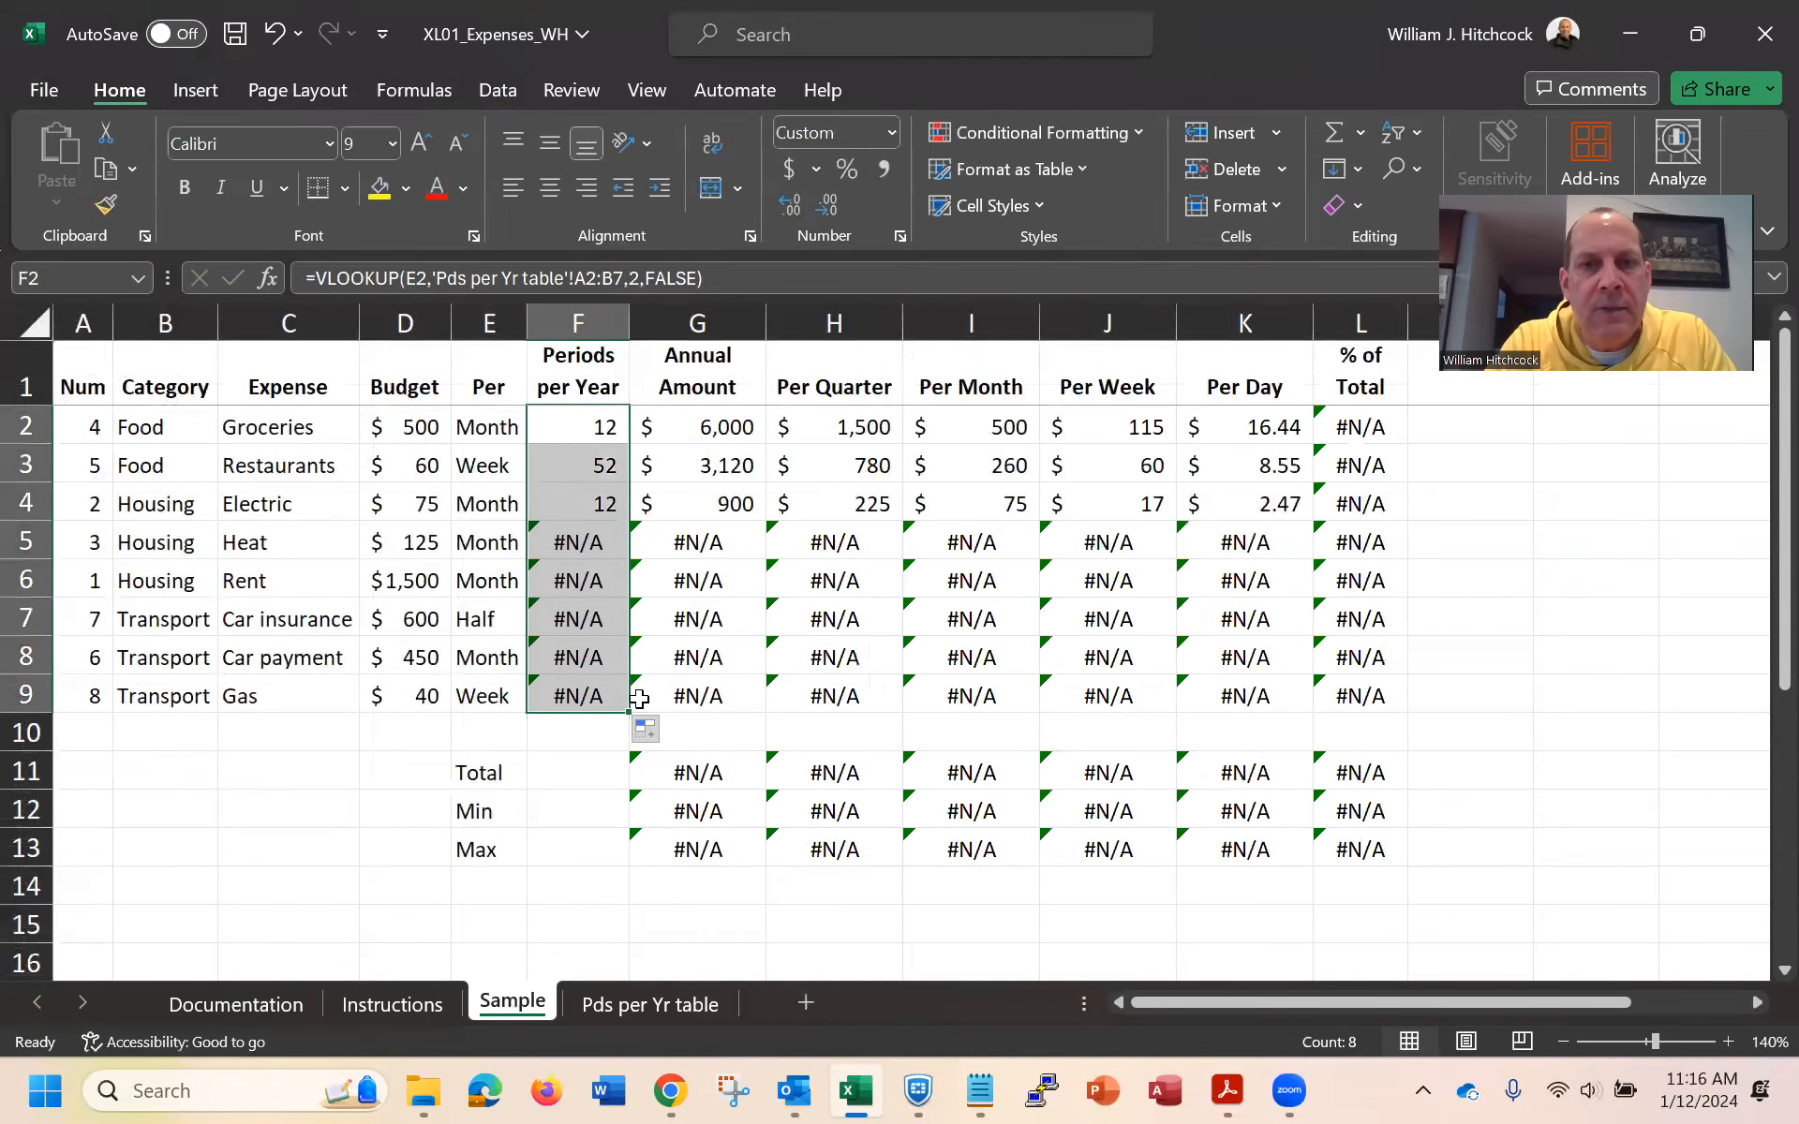
click(575, 410)
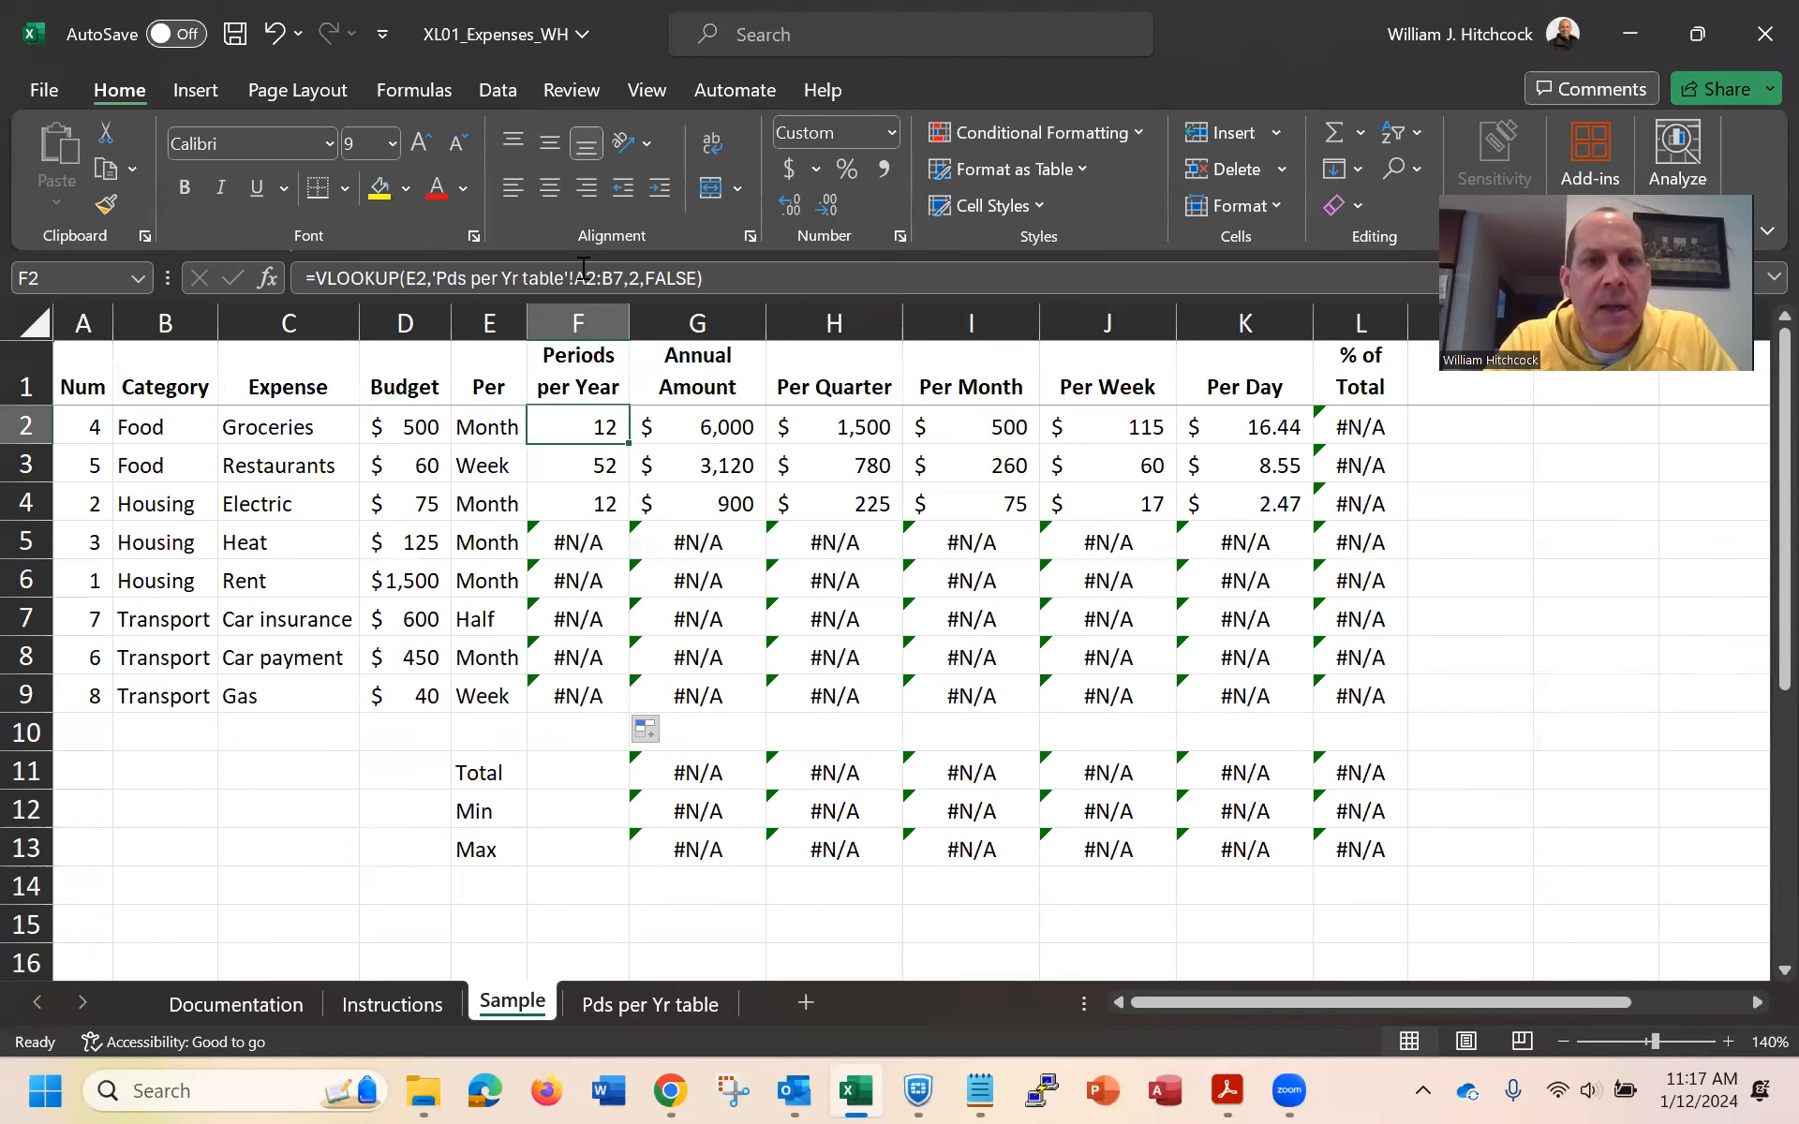
click(564, 469)
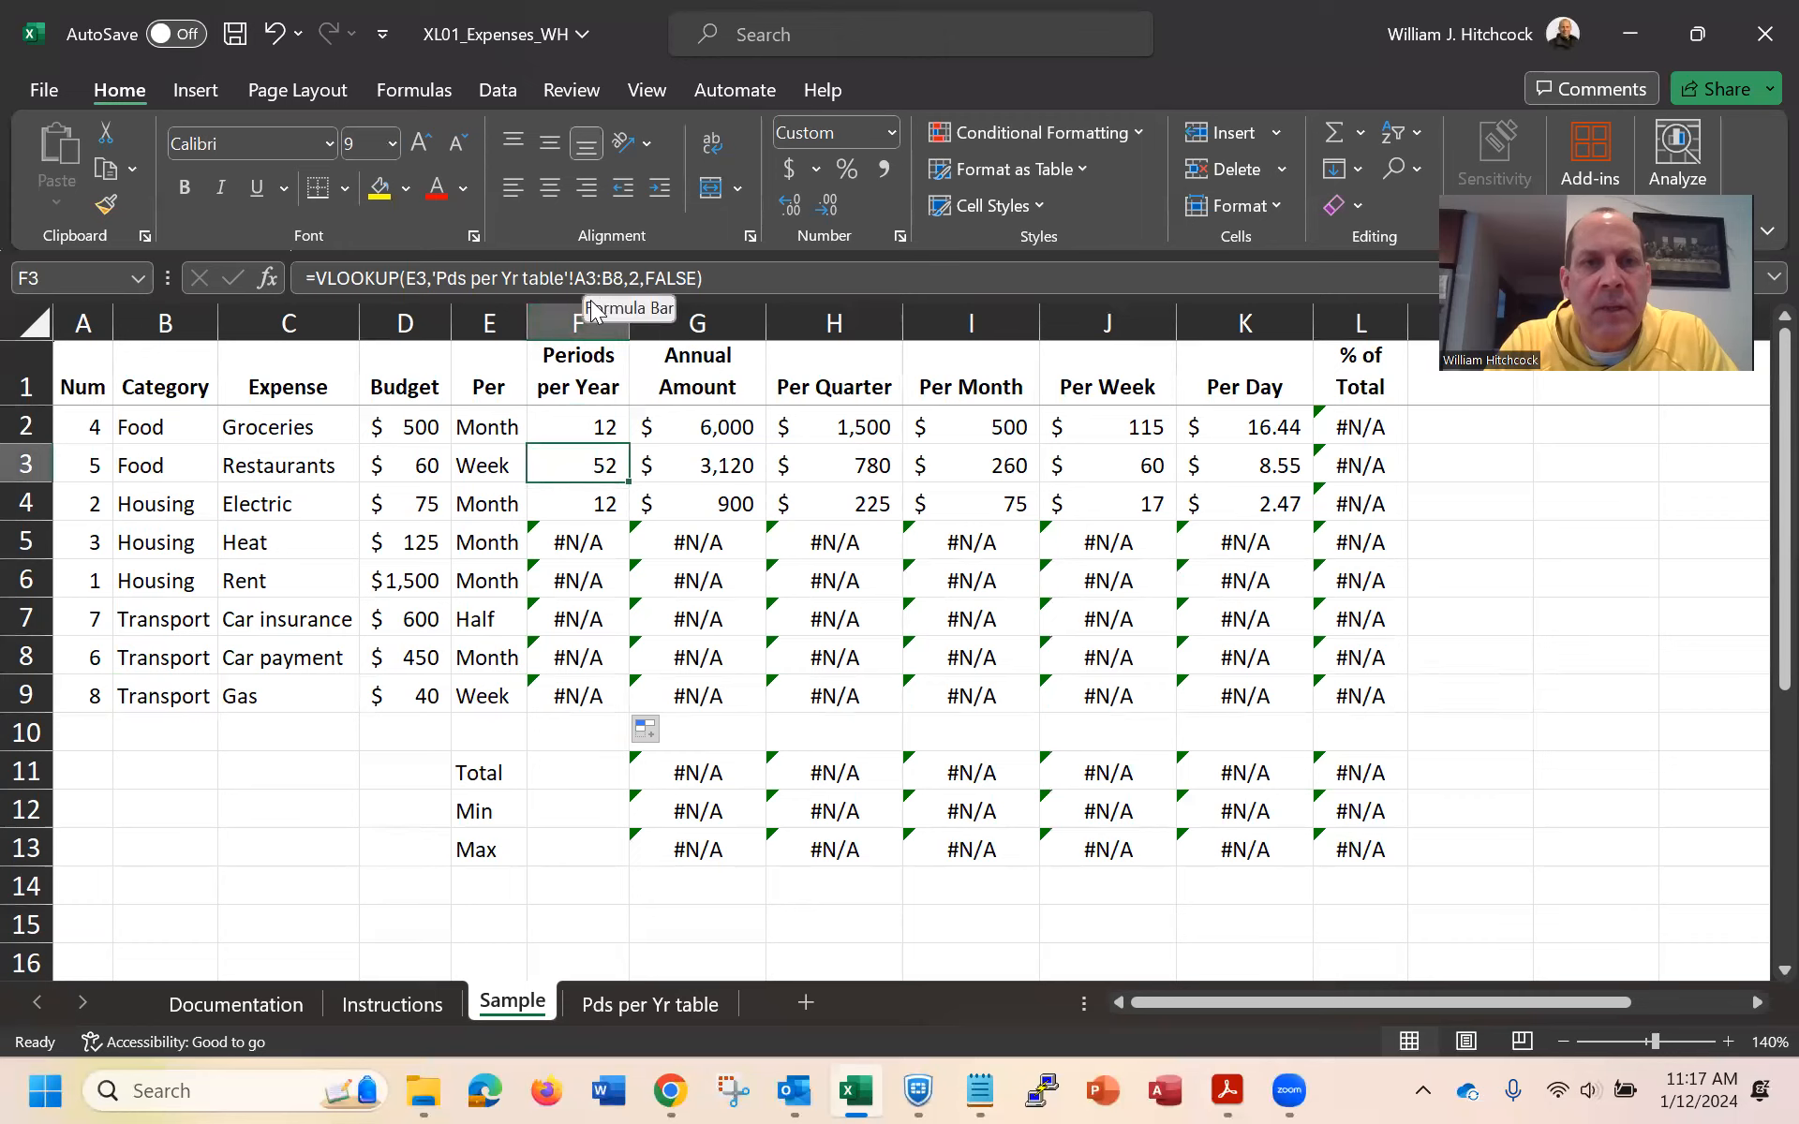
click(562, 412)
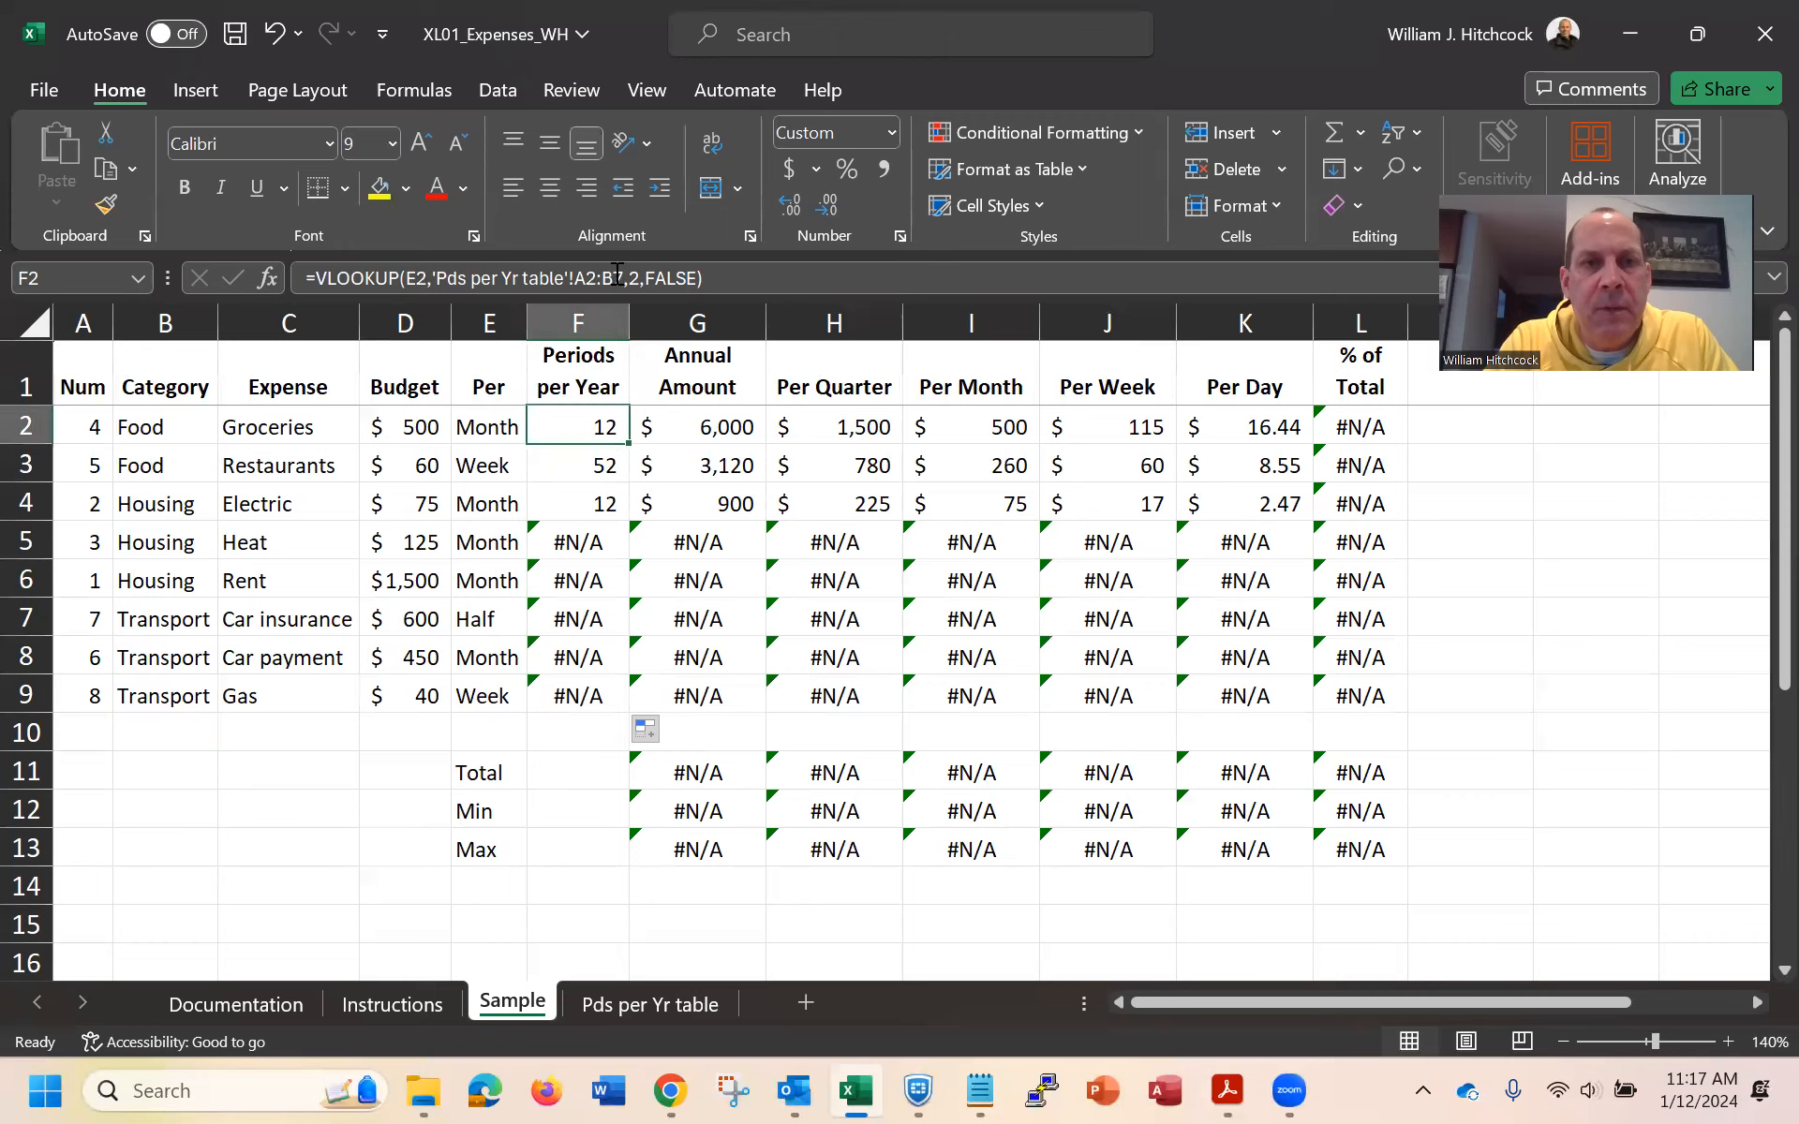
click(568, 468)
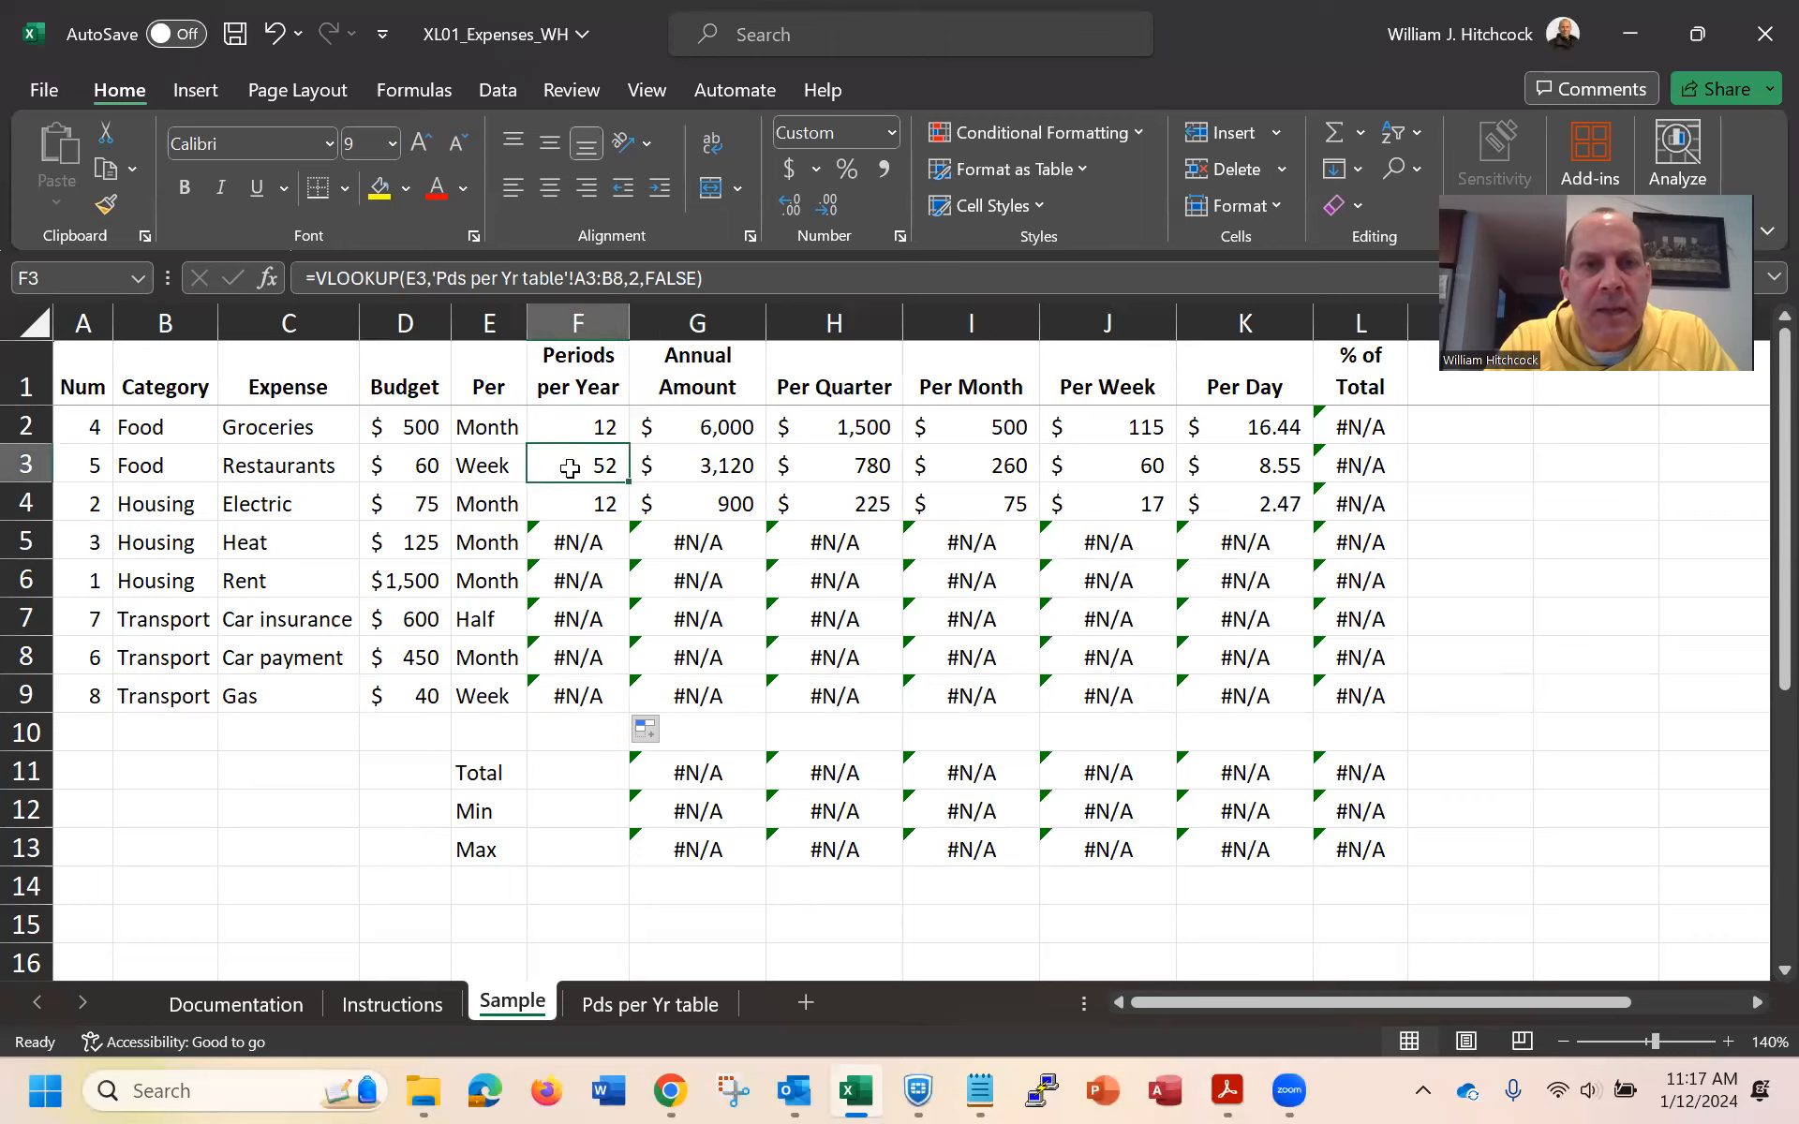
click(566, 428)
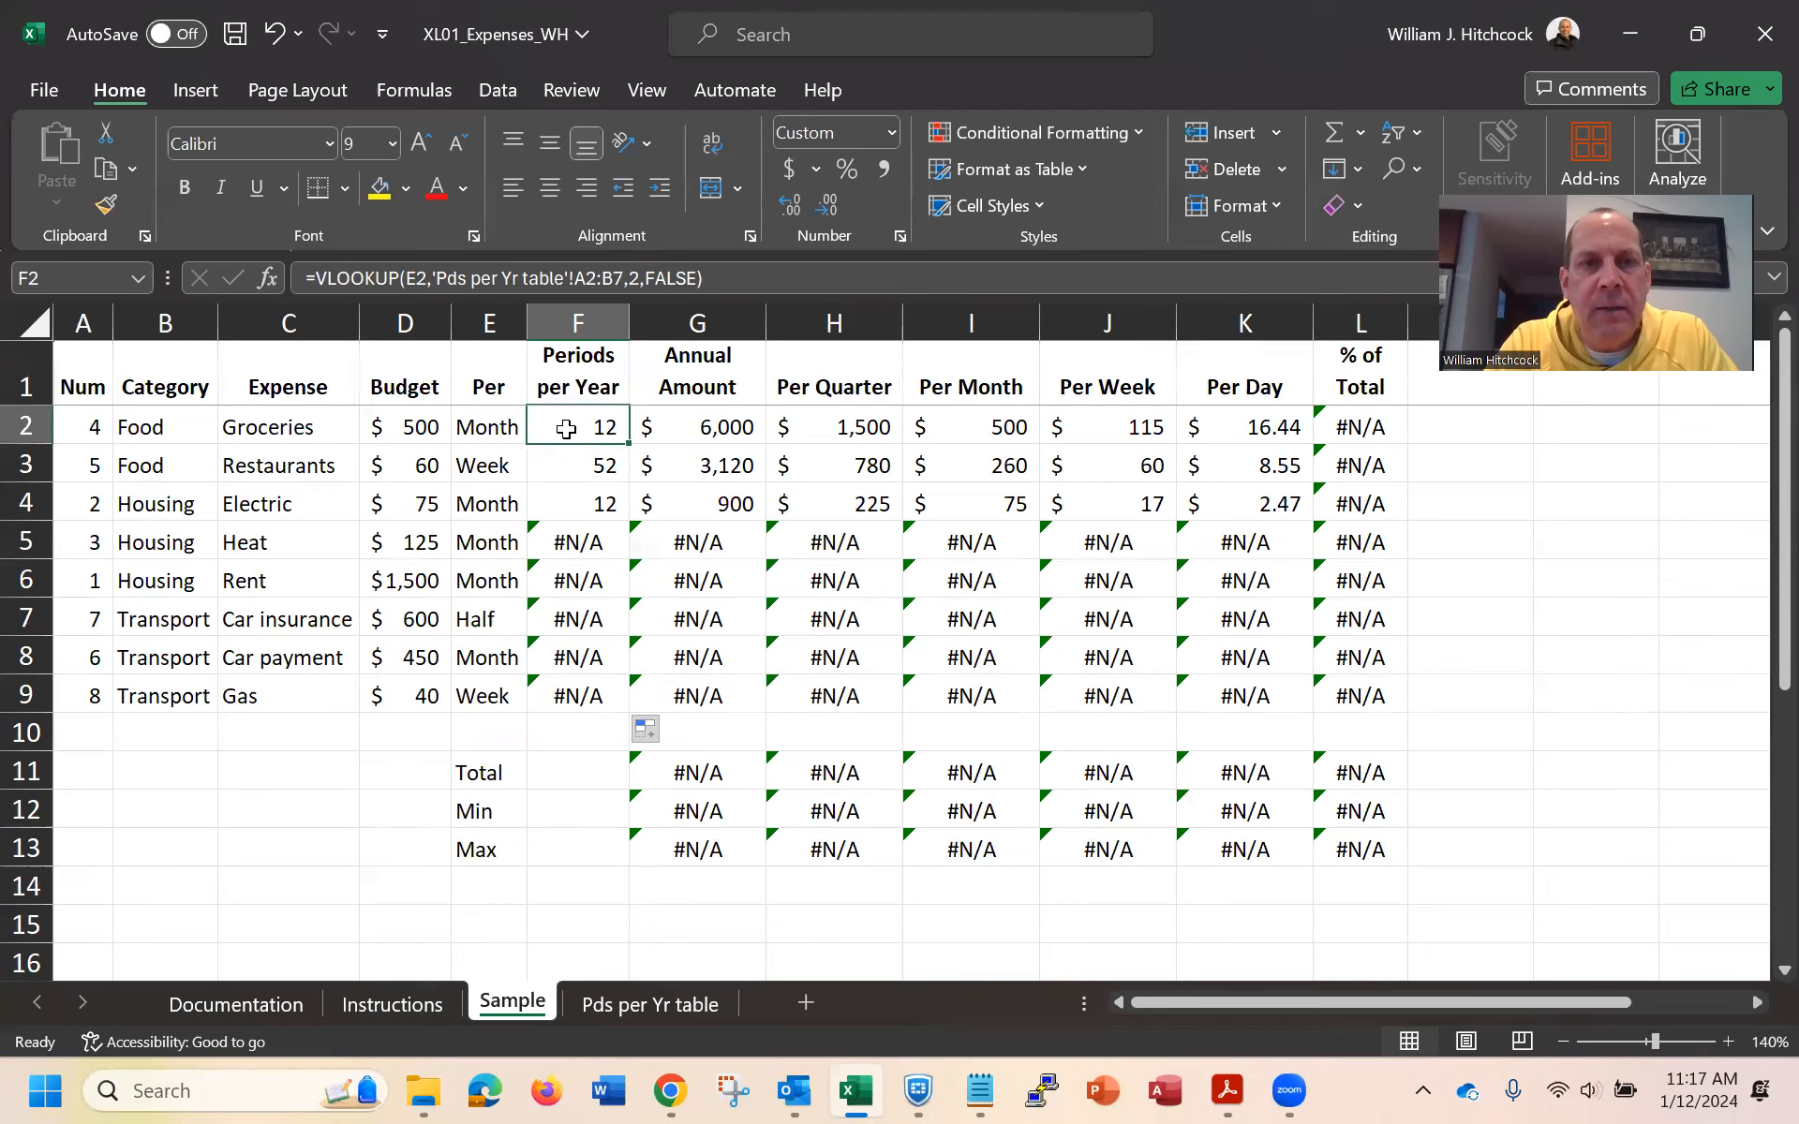
Make the row references in F2's lookup range absolute as A$2:B$7, and fill the formula down through F9
click(587, 278)
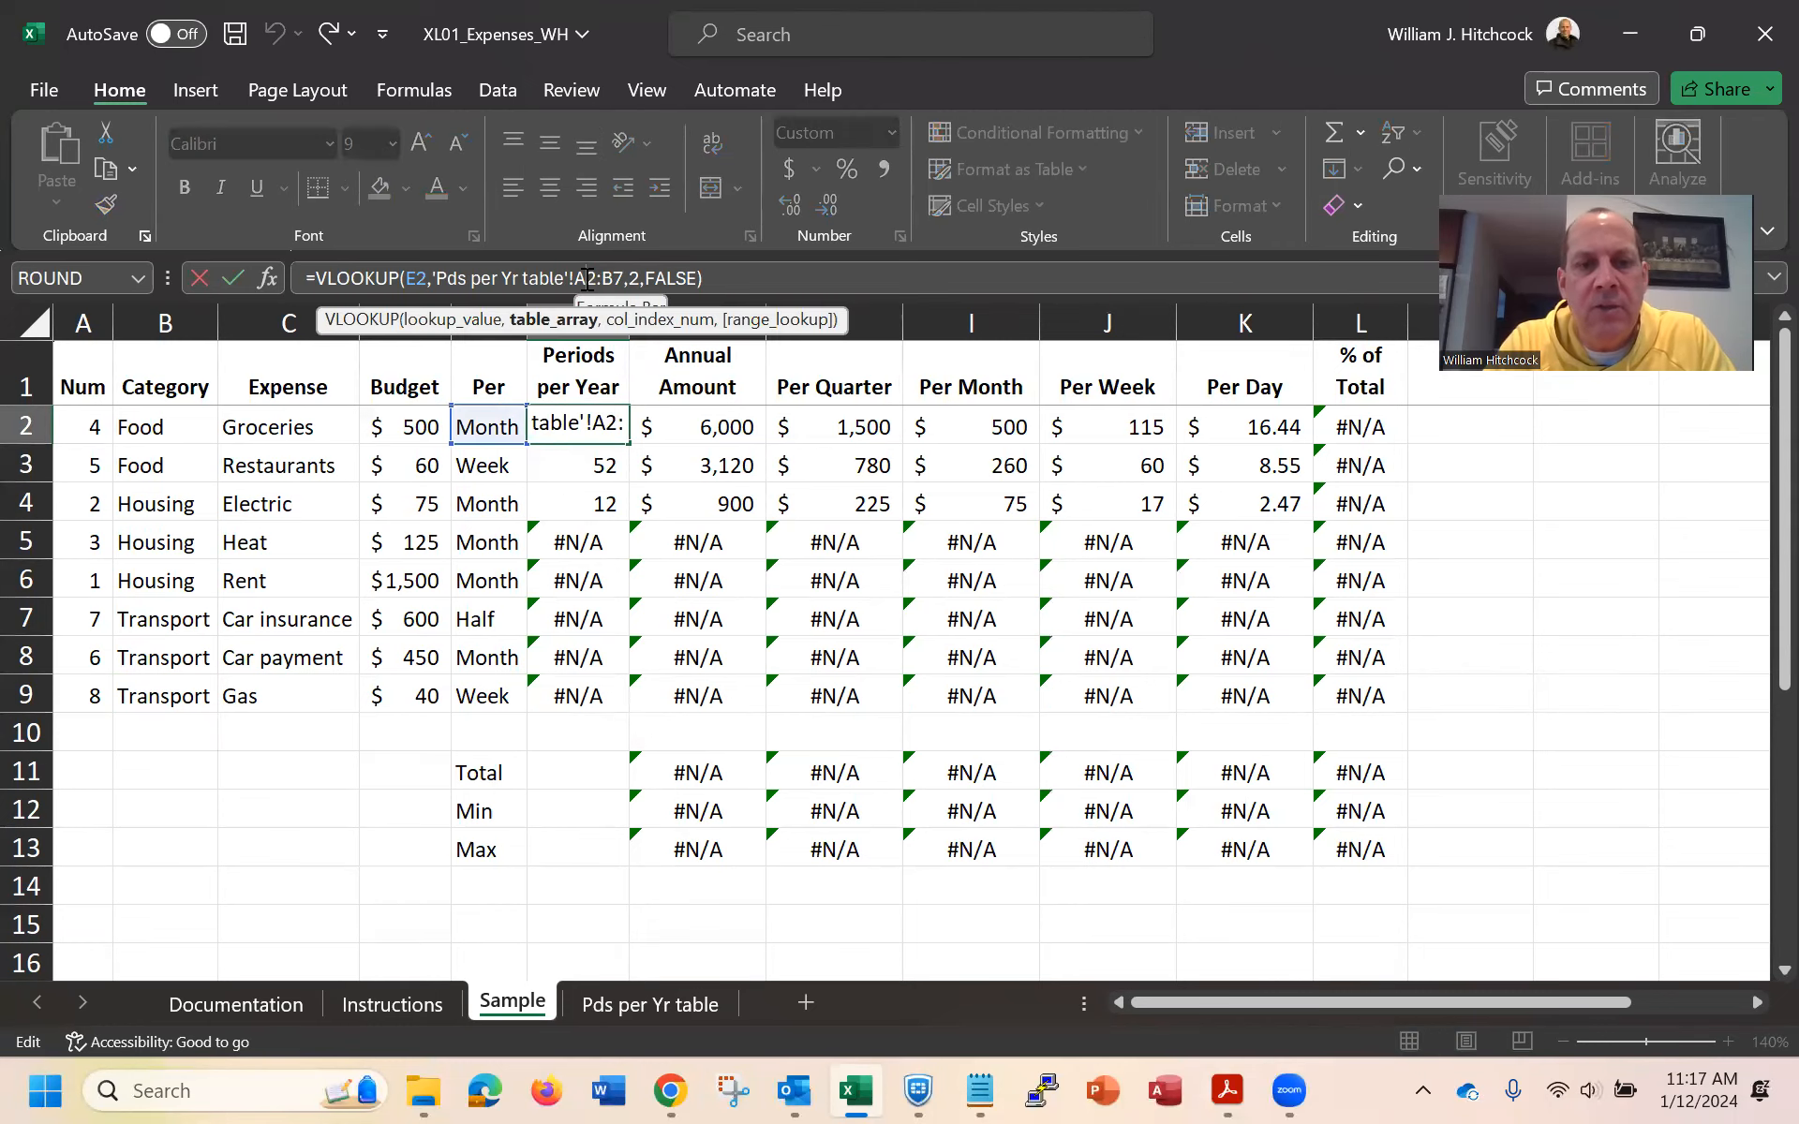
text($)
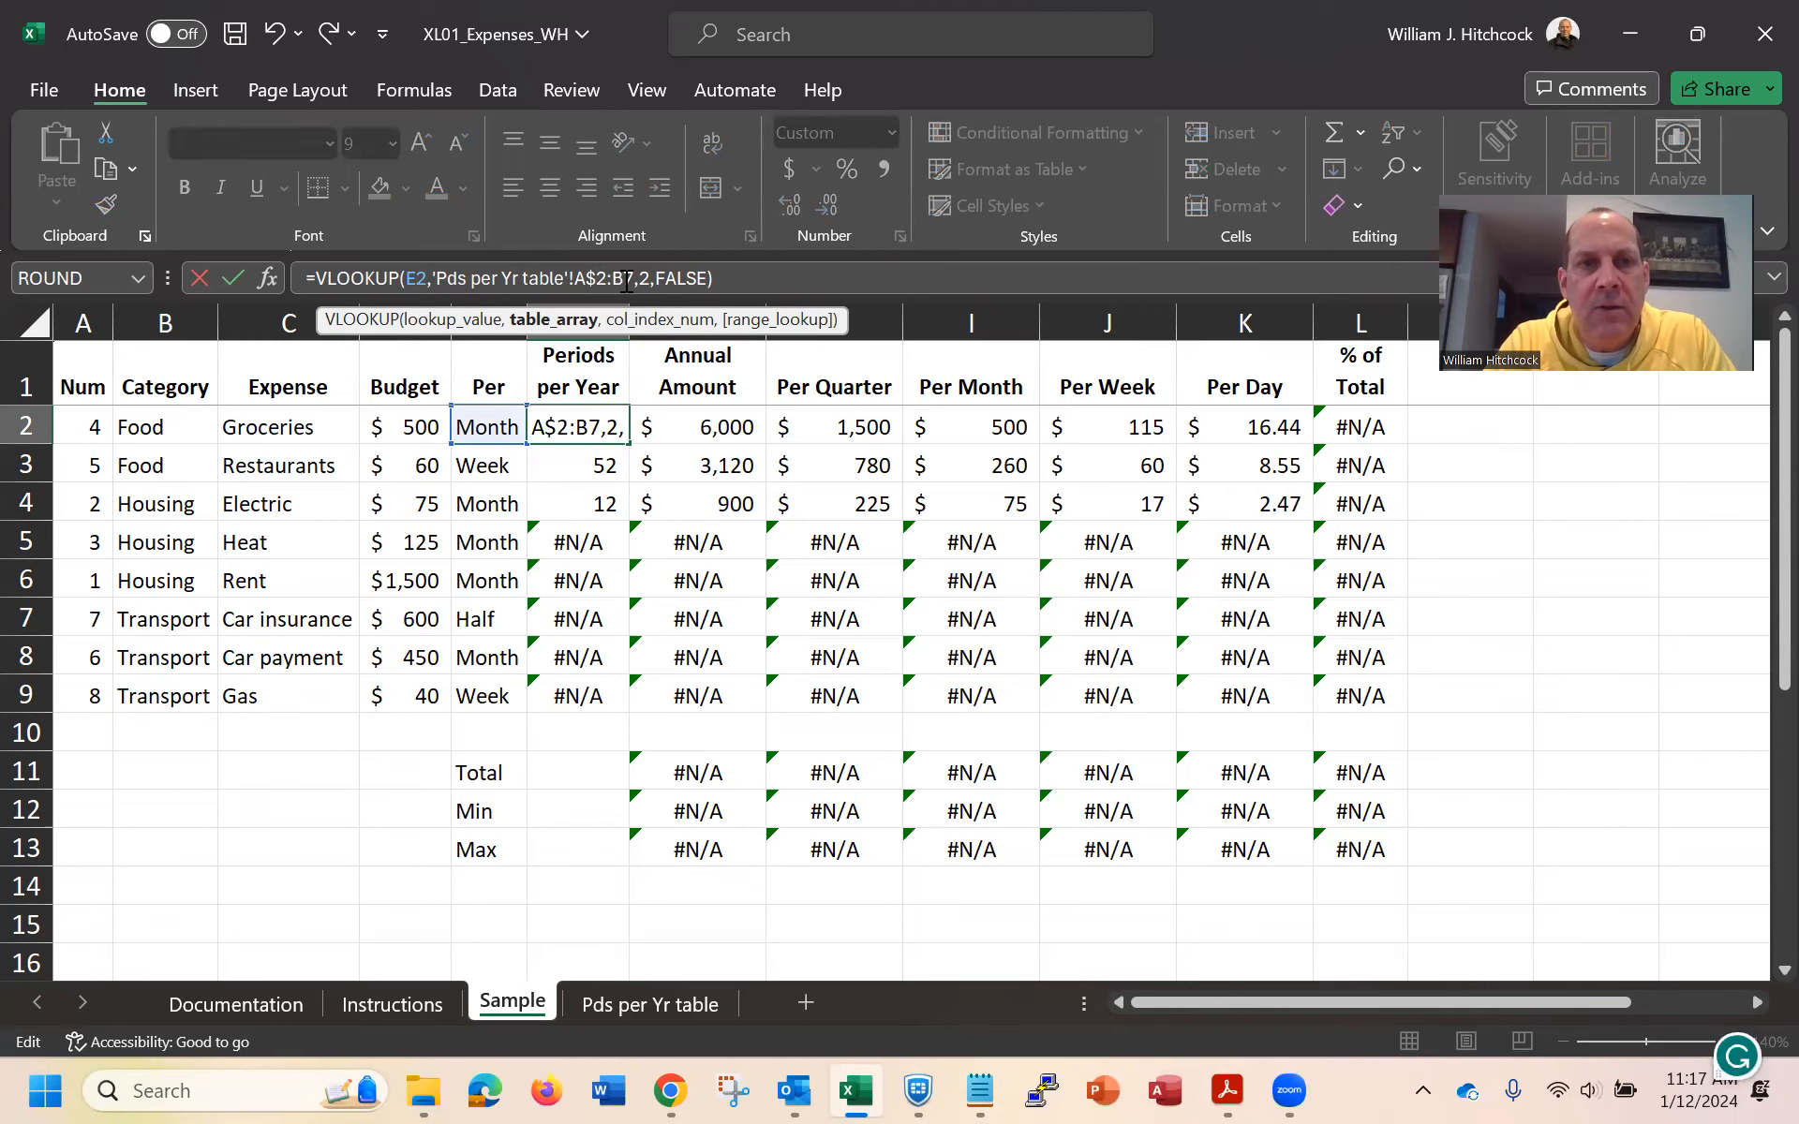
click(626, 279)
text($)
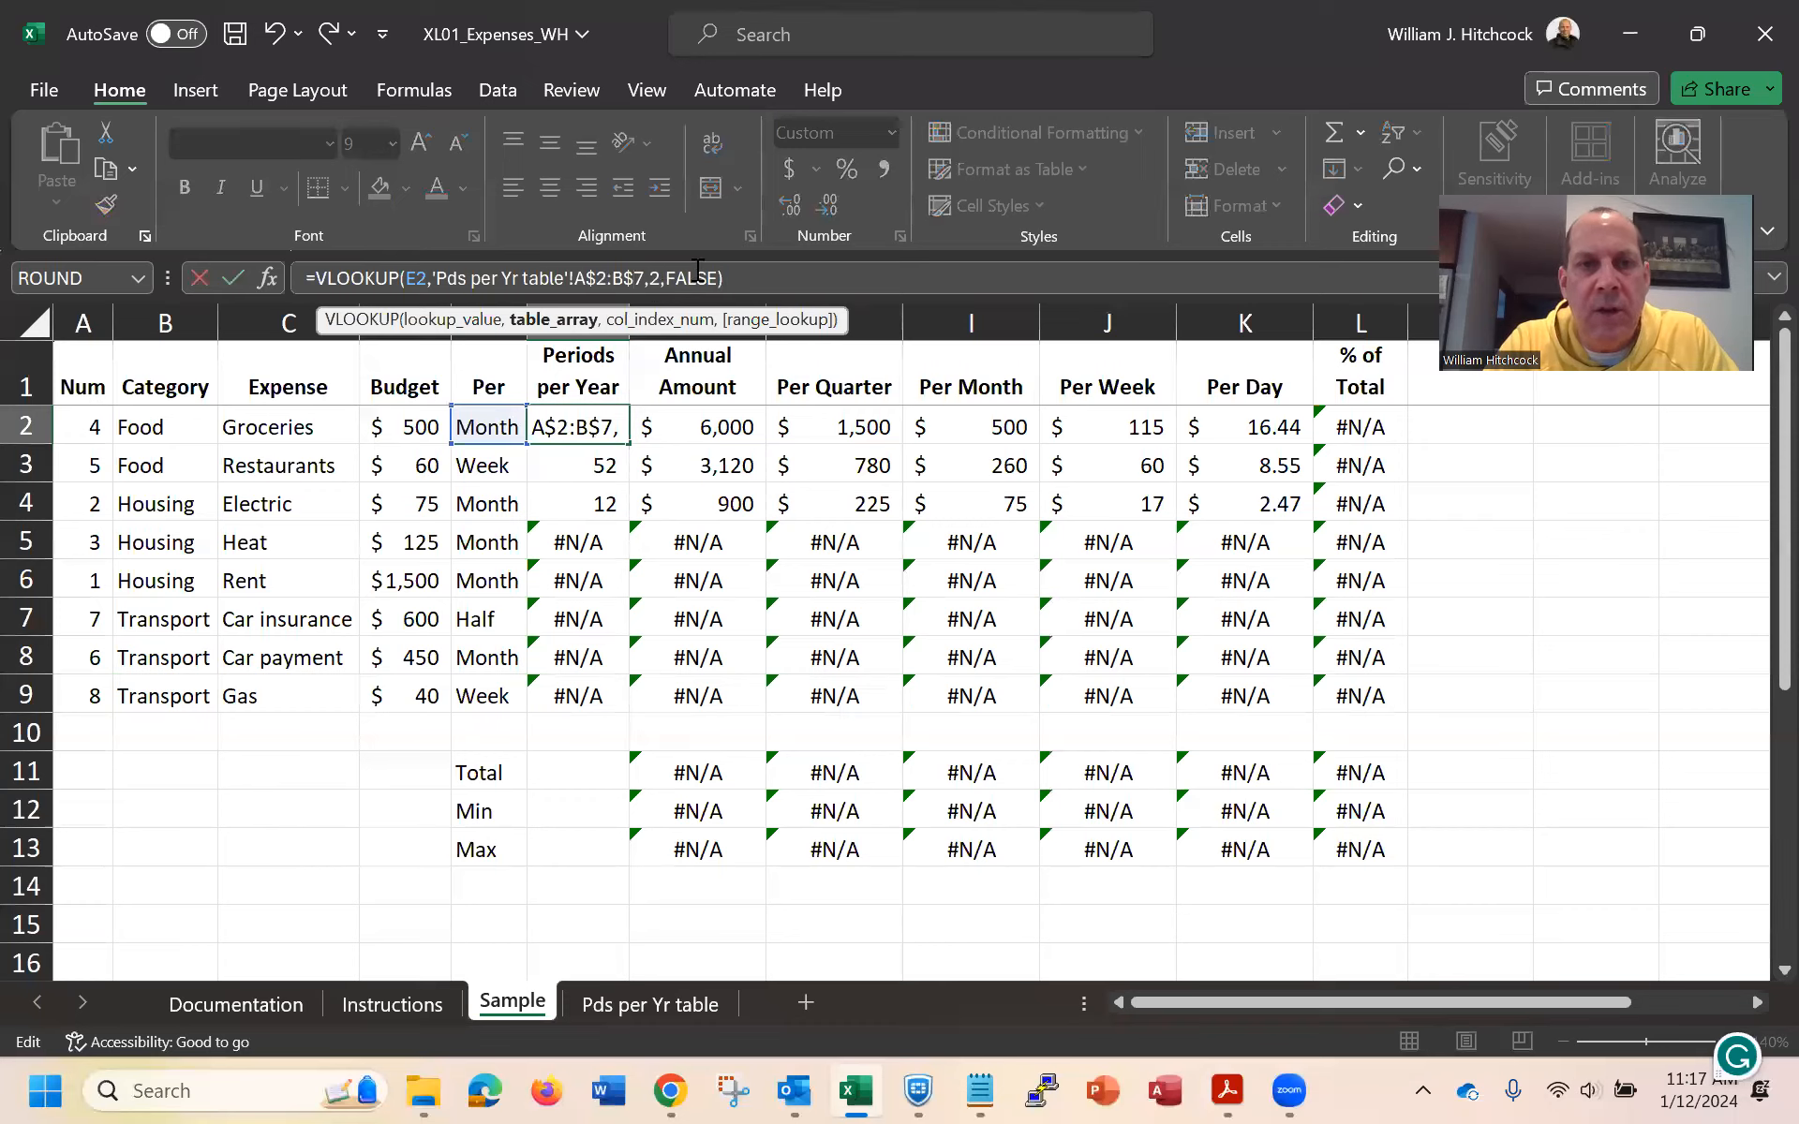
key(Return)
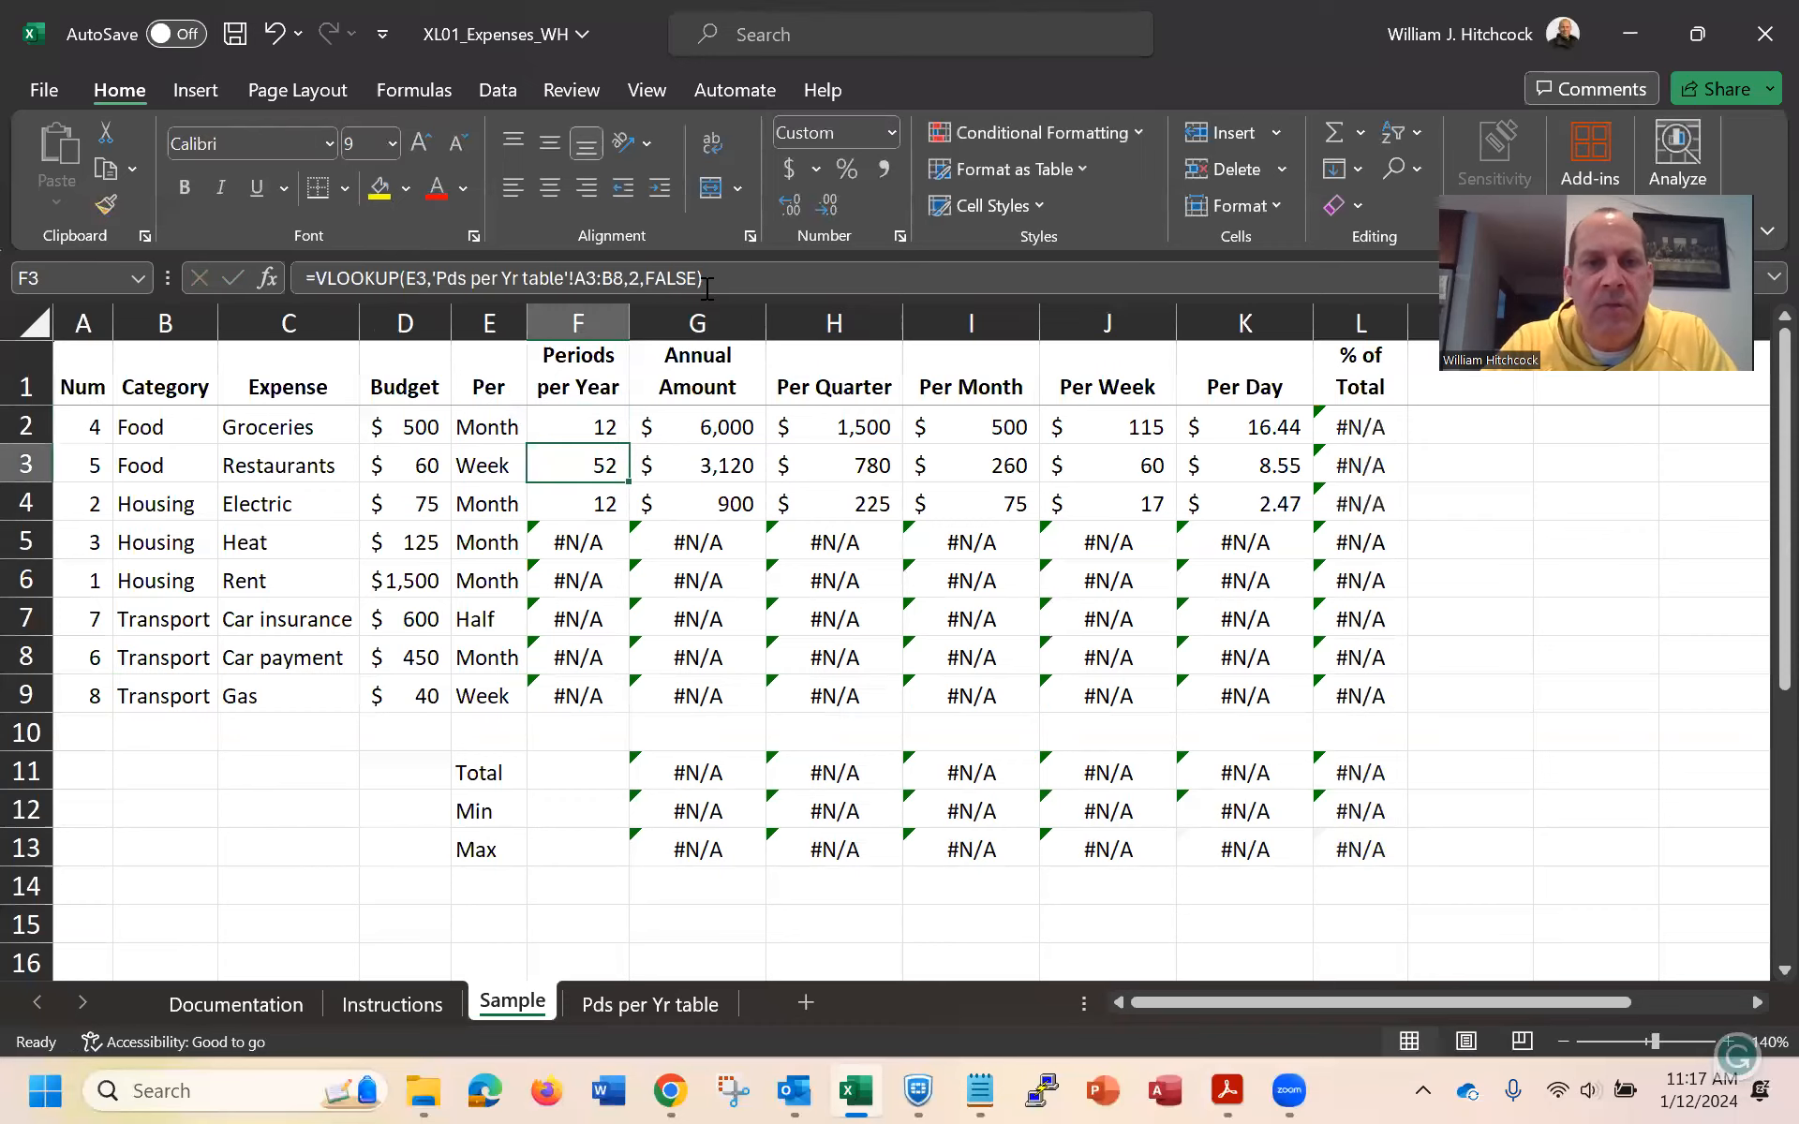
key(Up)
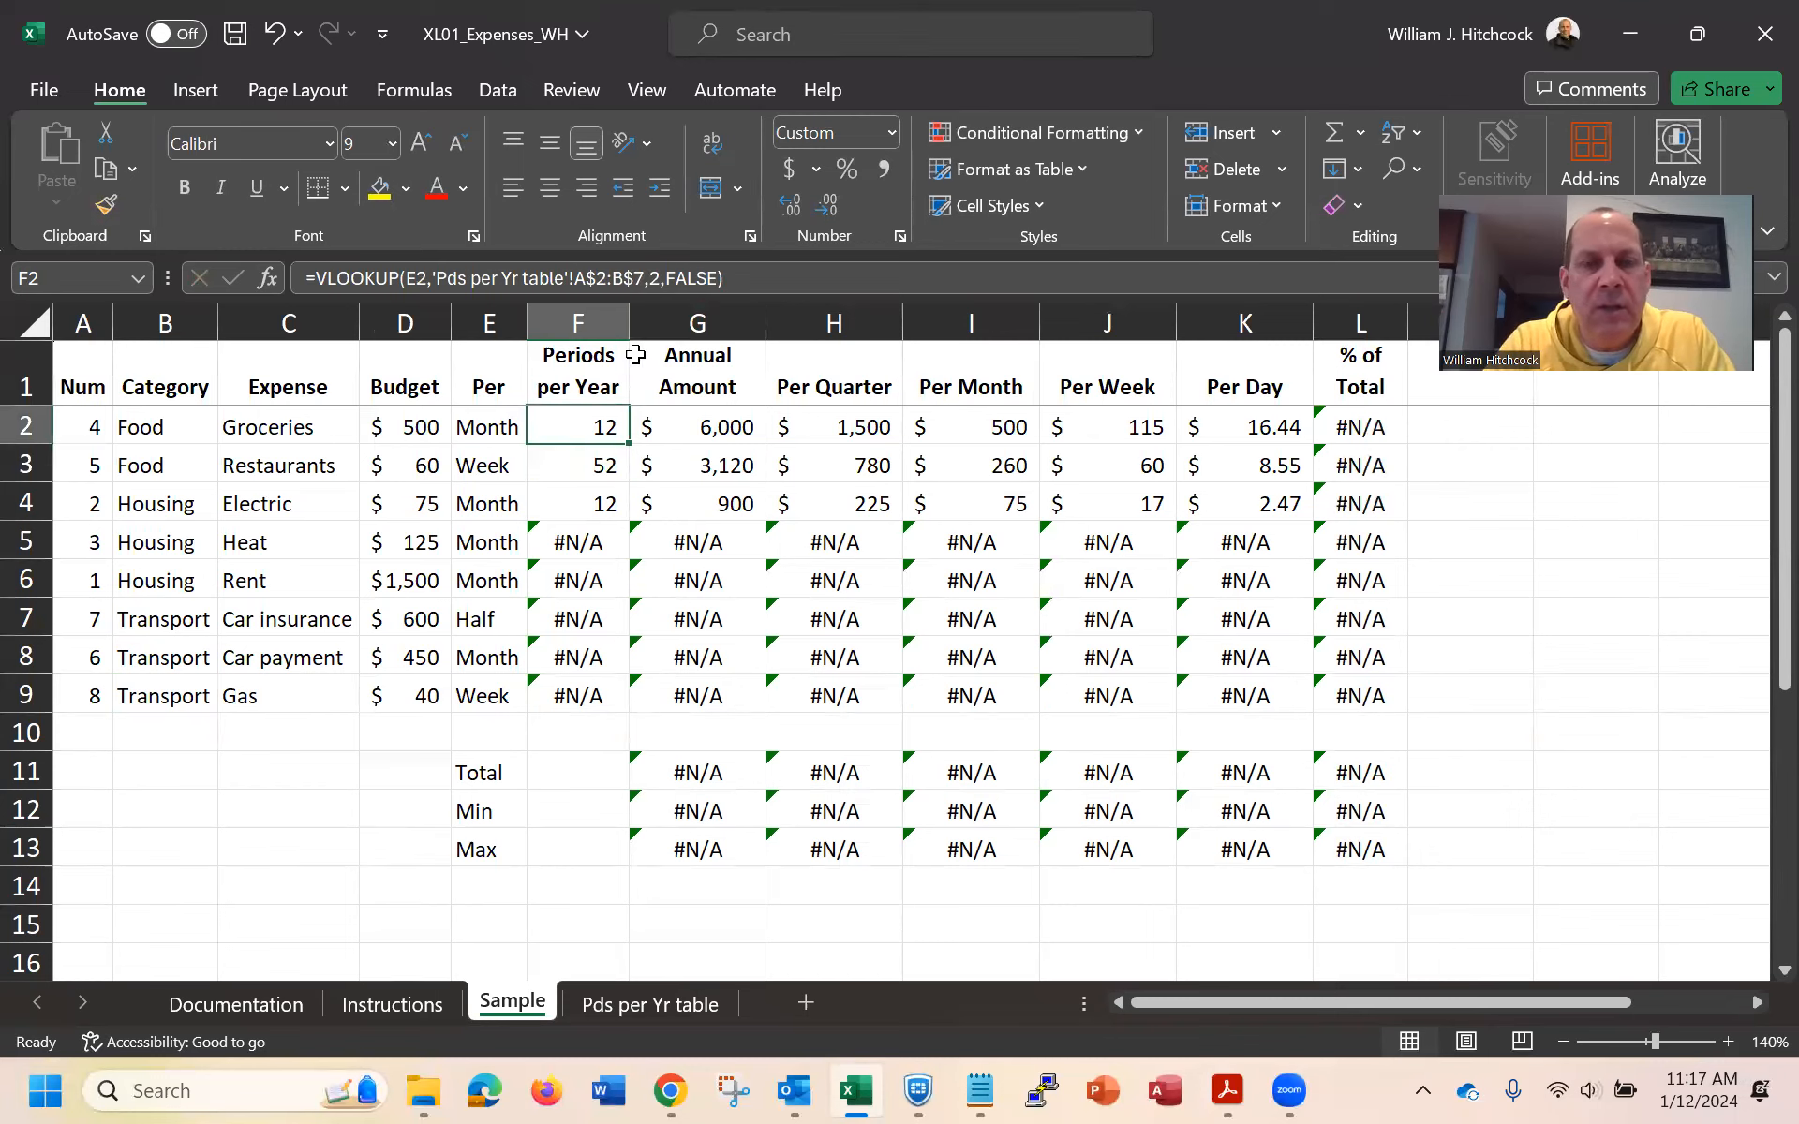
drag(631, 444, 630, 444)
double_click(630, 444)
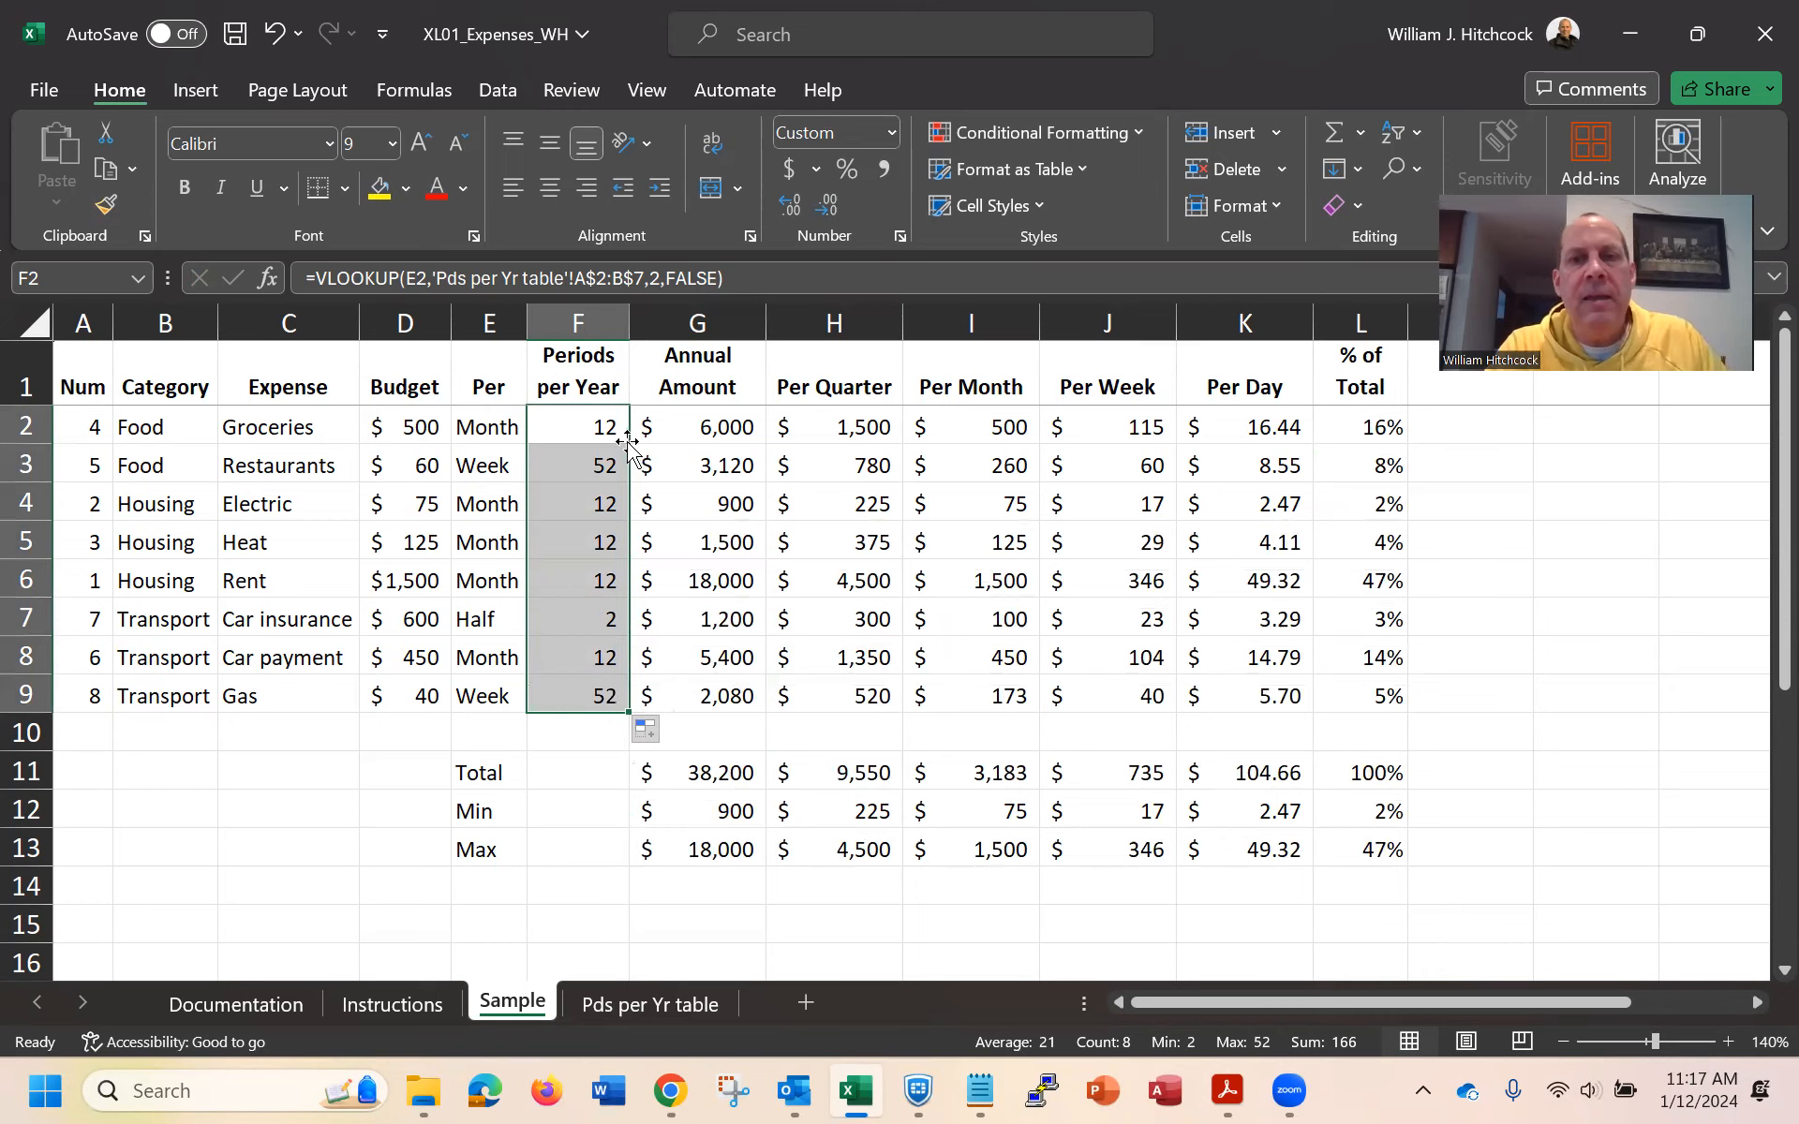
Change the Groceries expense on the Sample sheet to Week as its period, with a budget of 105
click(485, 424)
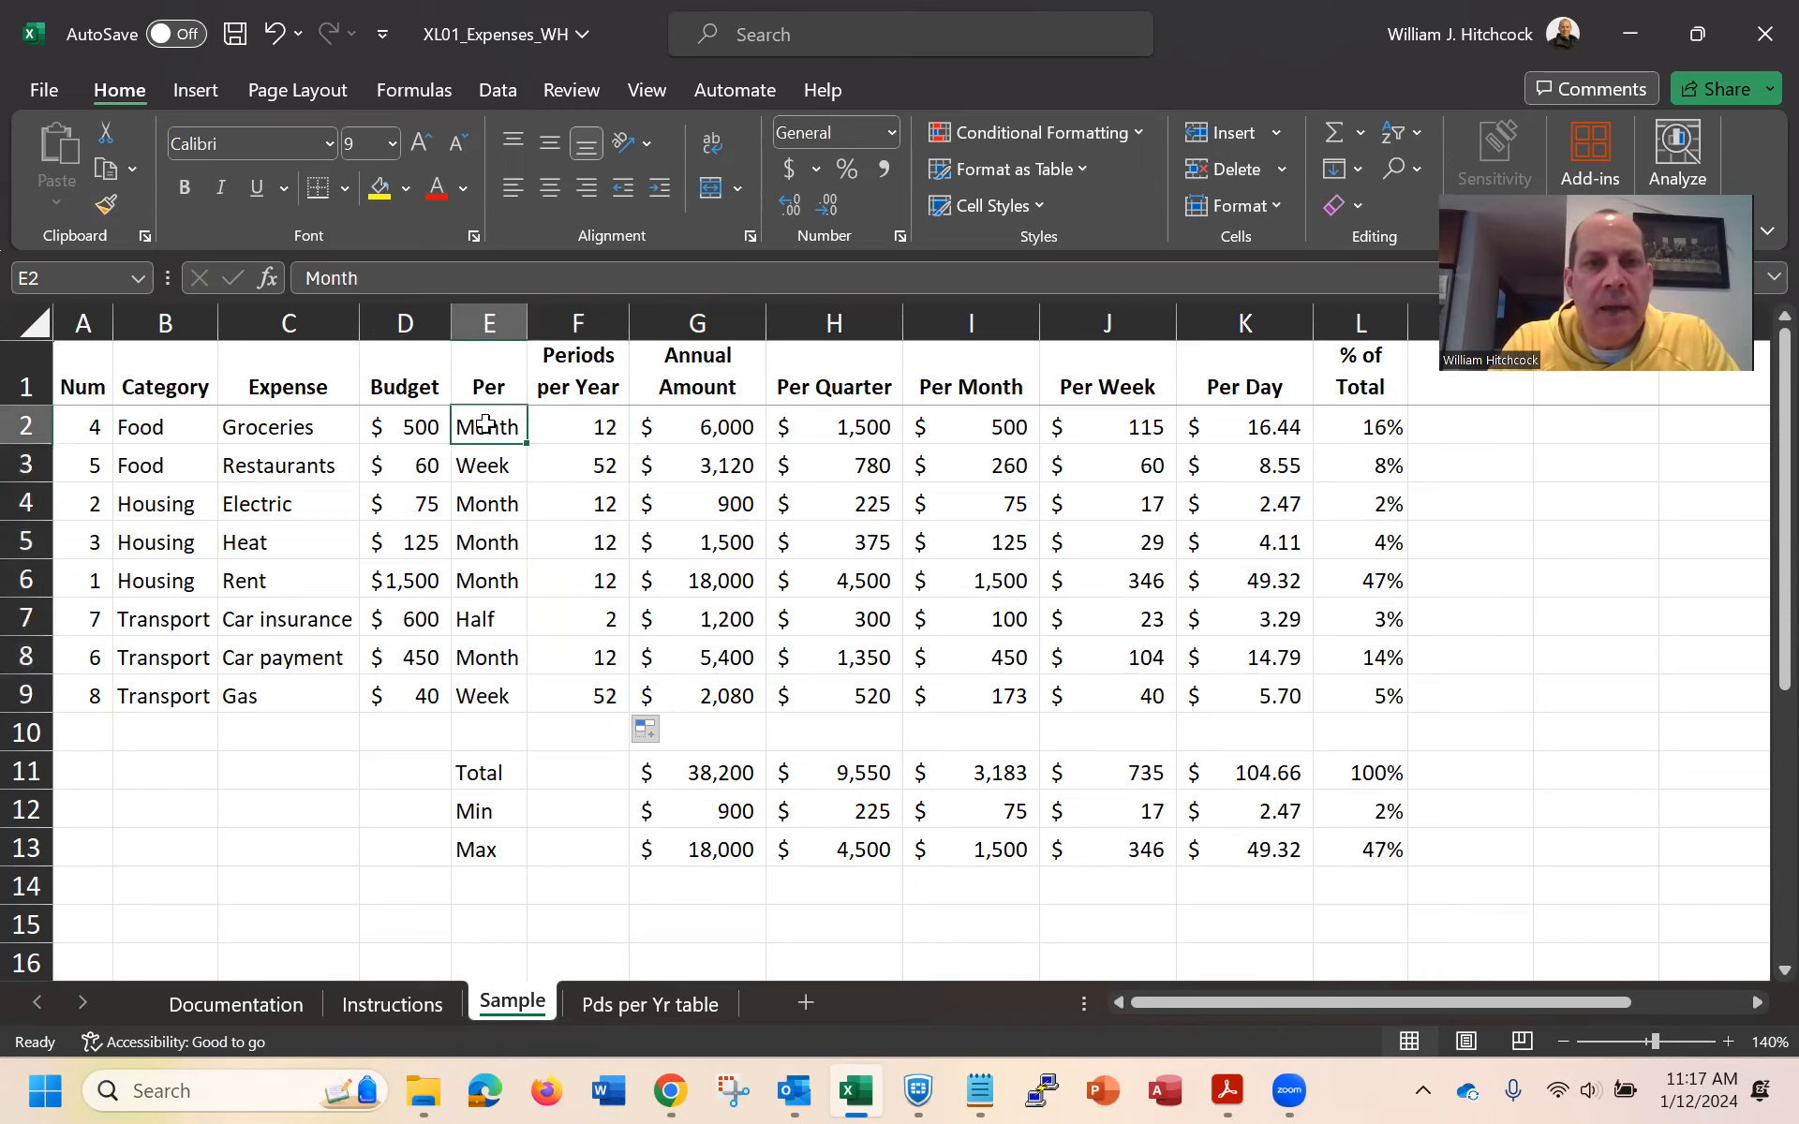
text(Week)
key(Return)
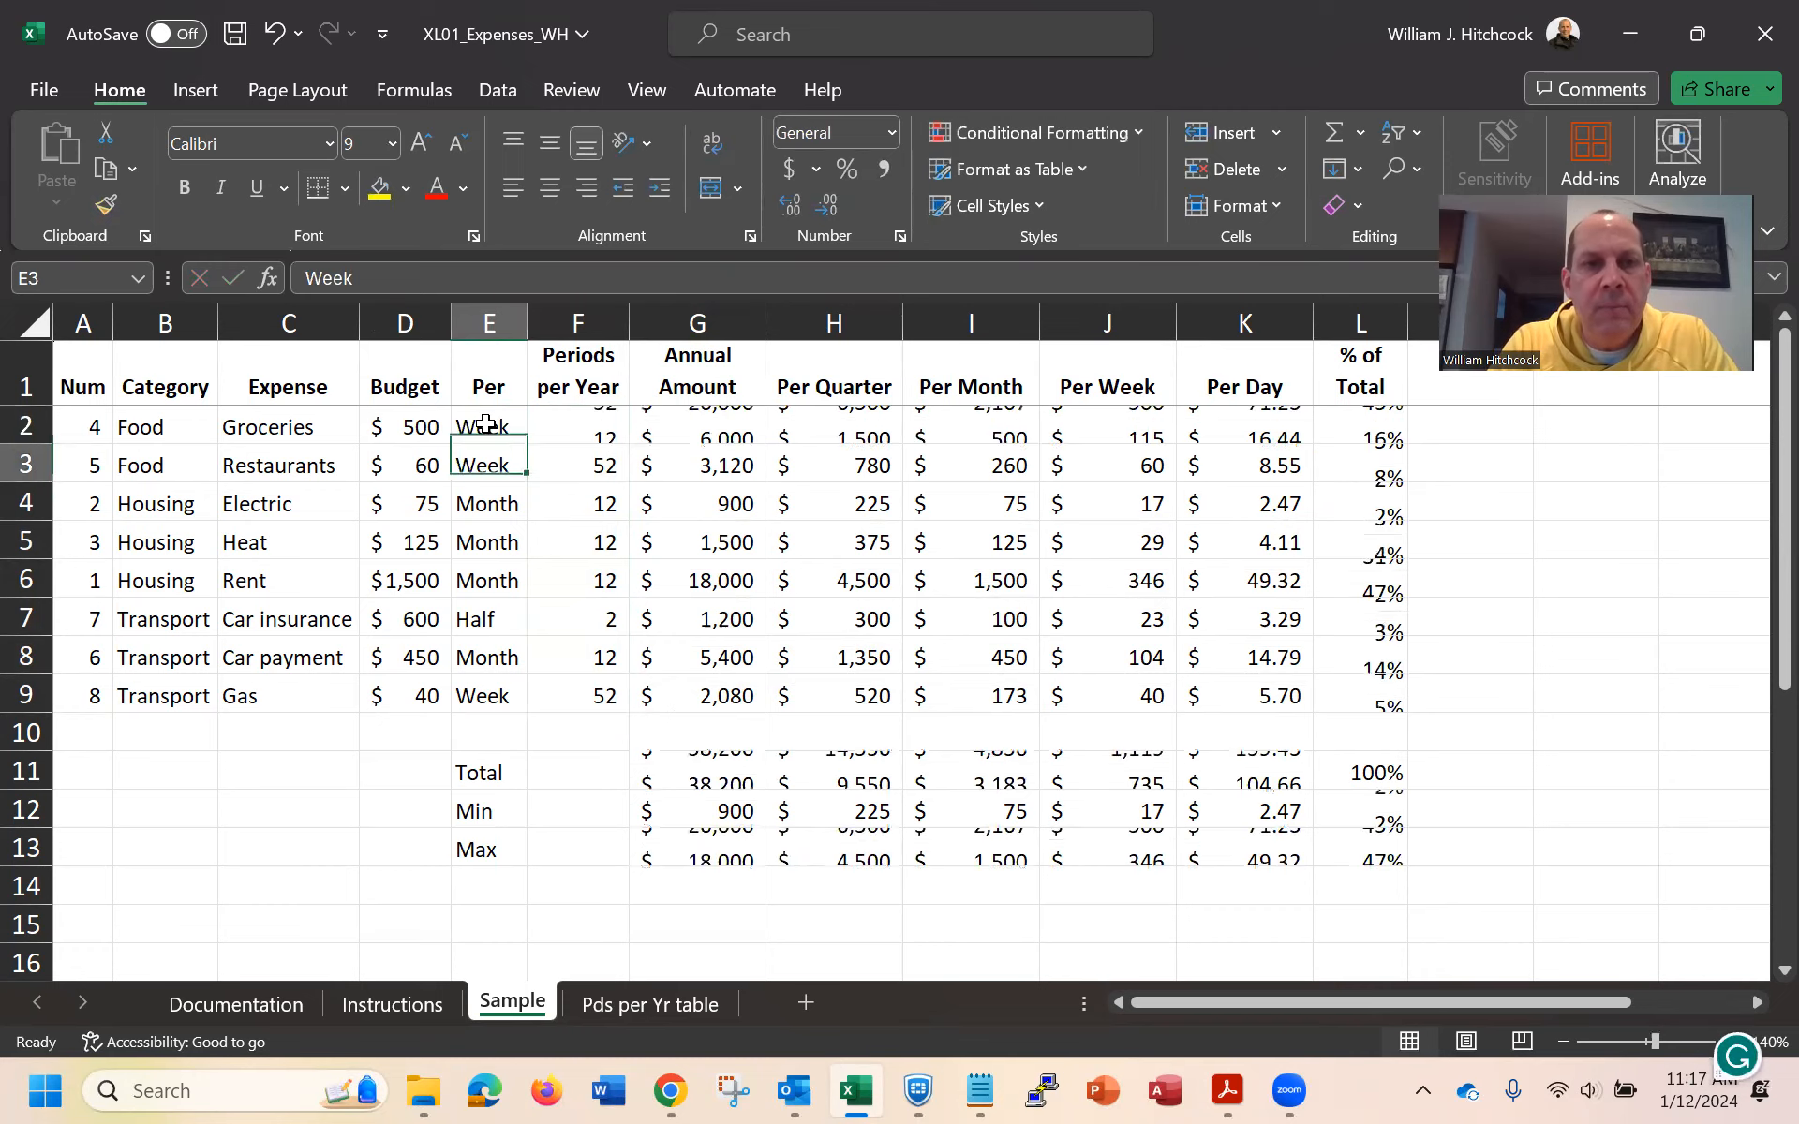
click(543, 426)
click(379, 422)
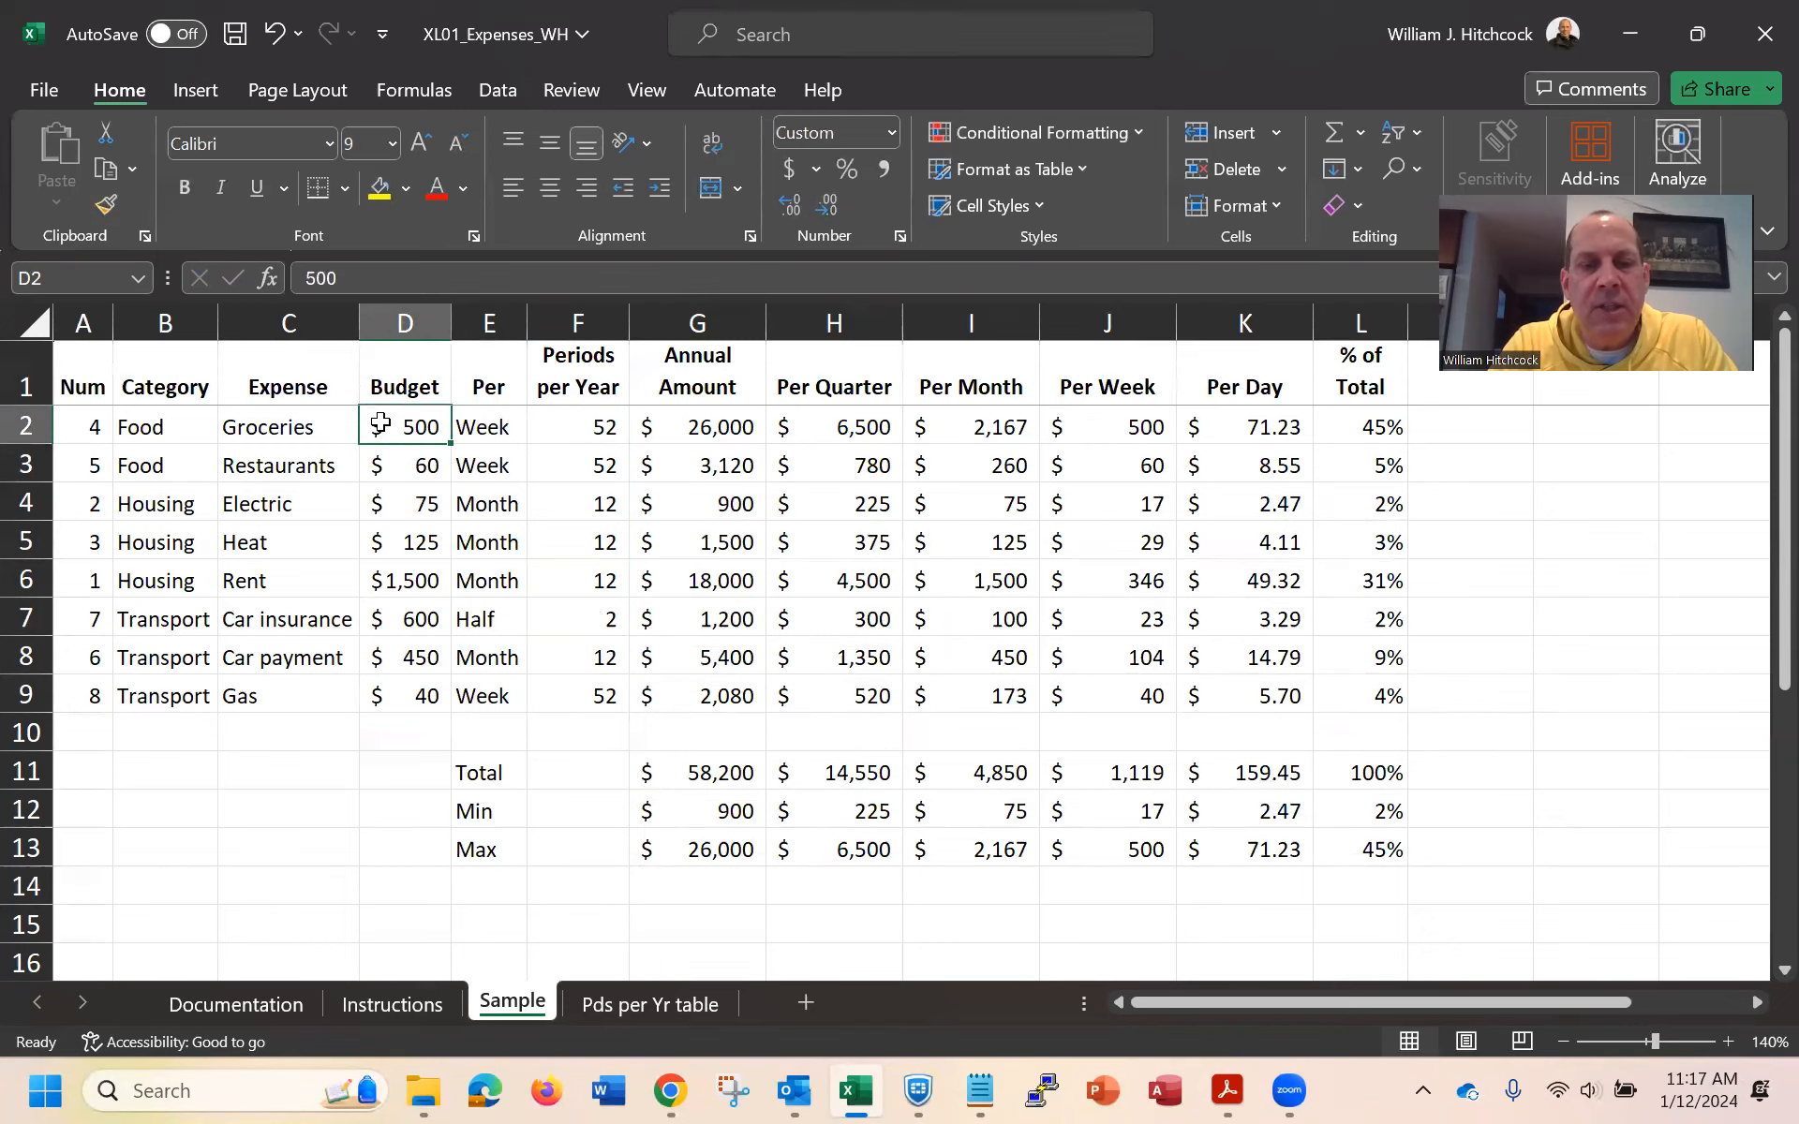
text(105)
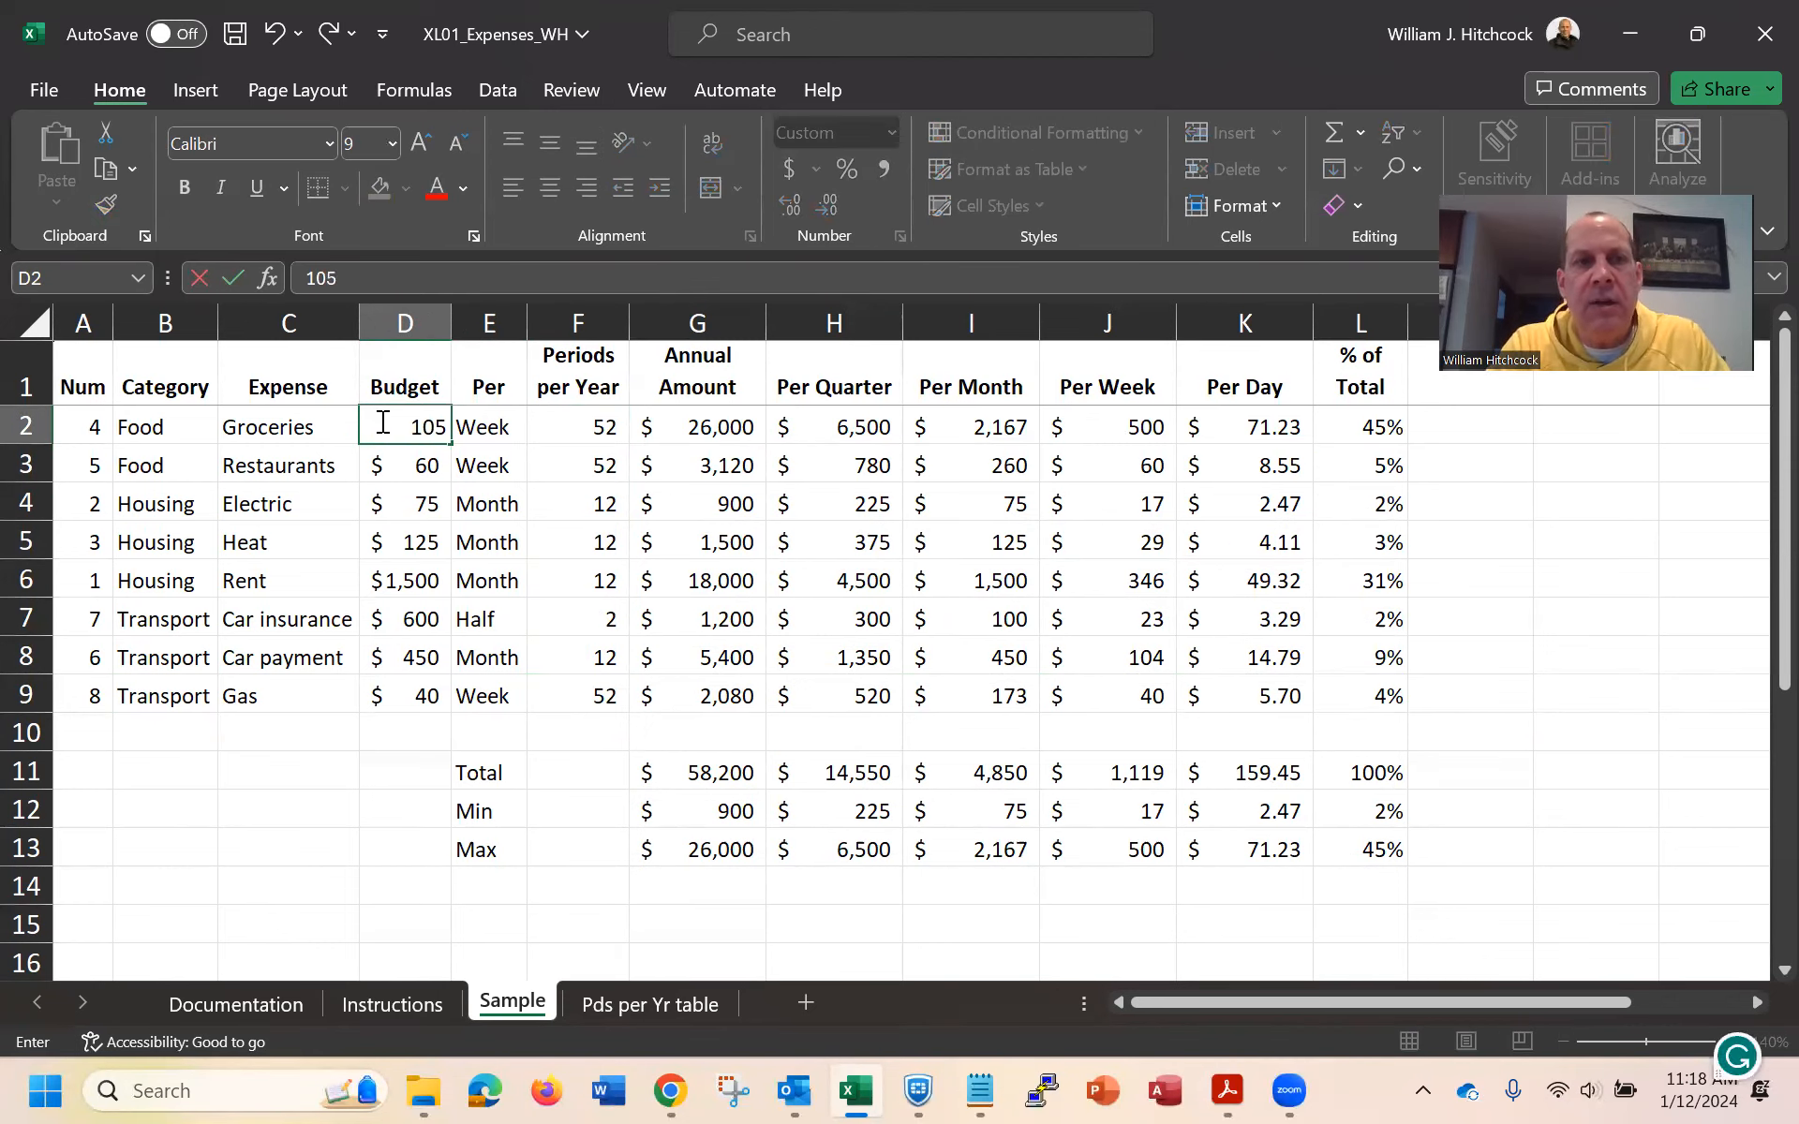
key(Return)
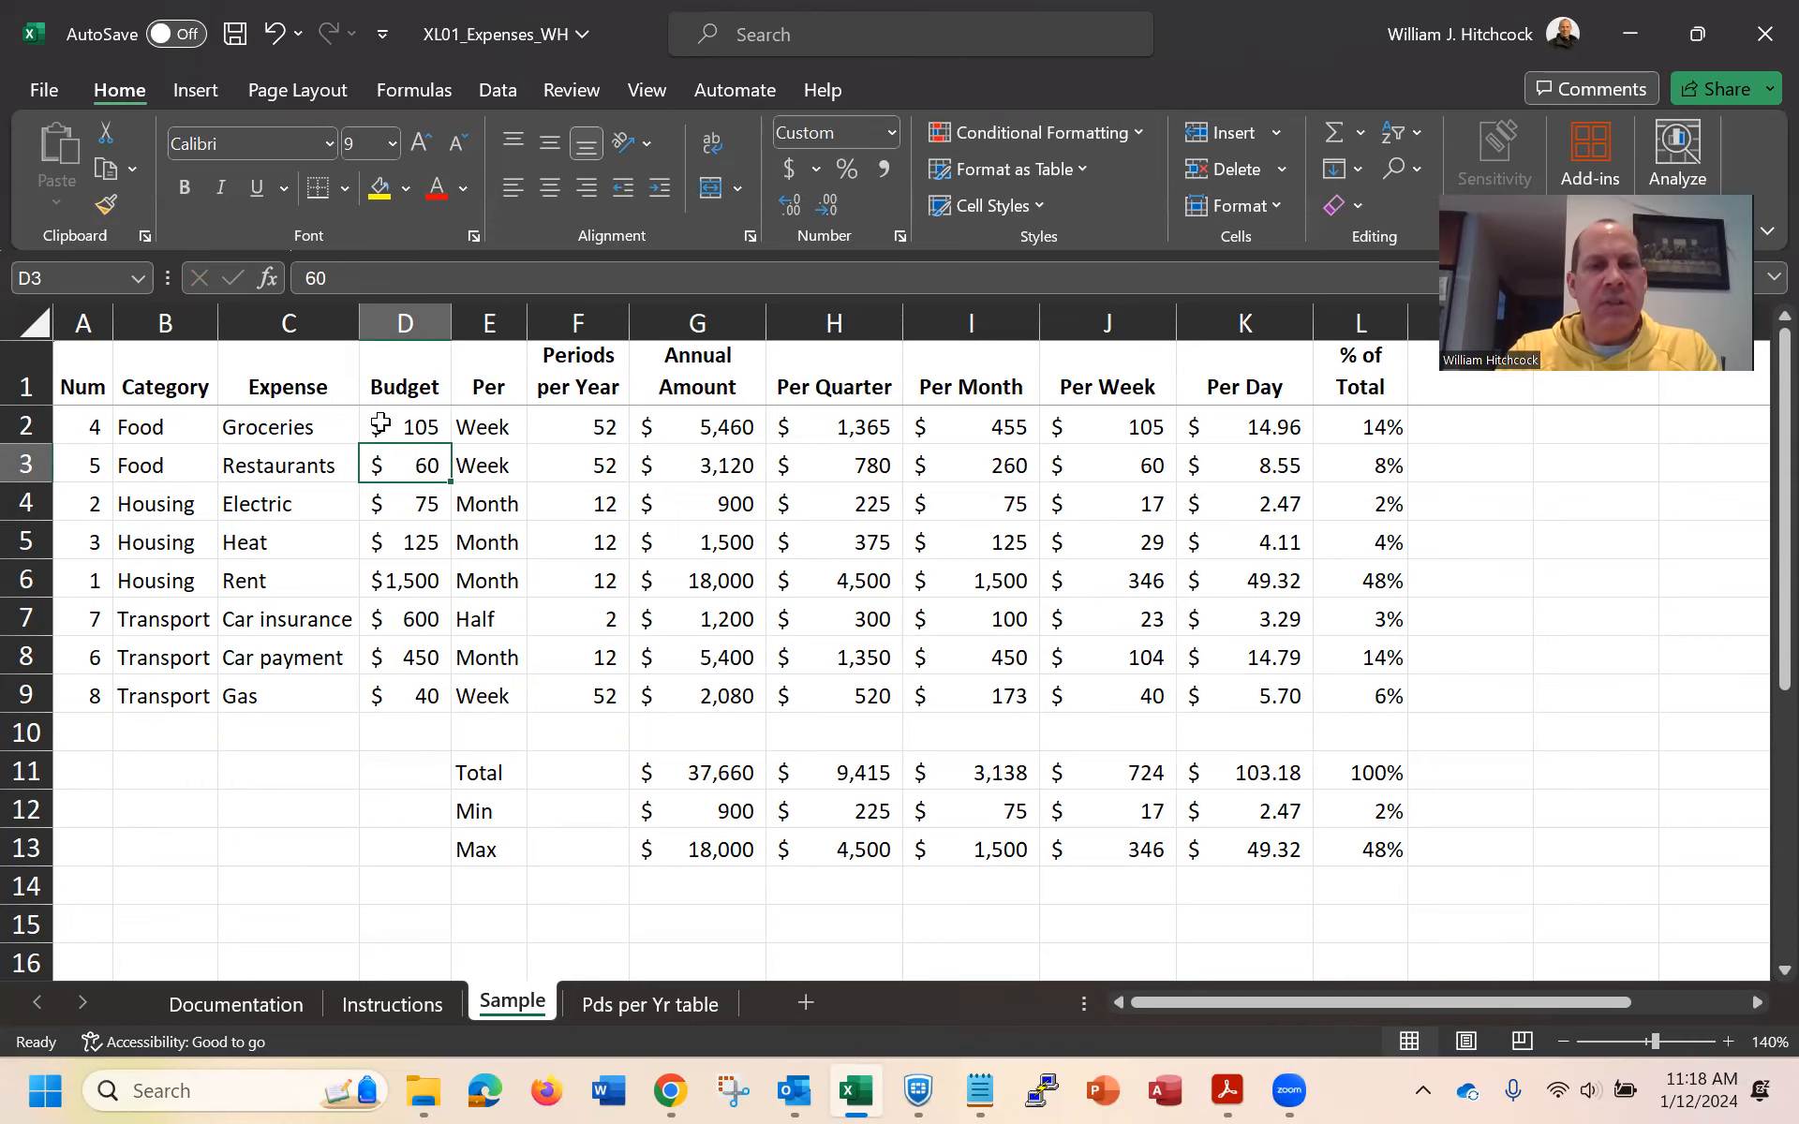
Mark step 2, the VLOOKUP step, as completed with y on the Instructions sheet
click(401, 1001)
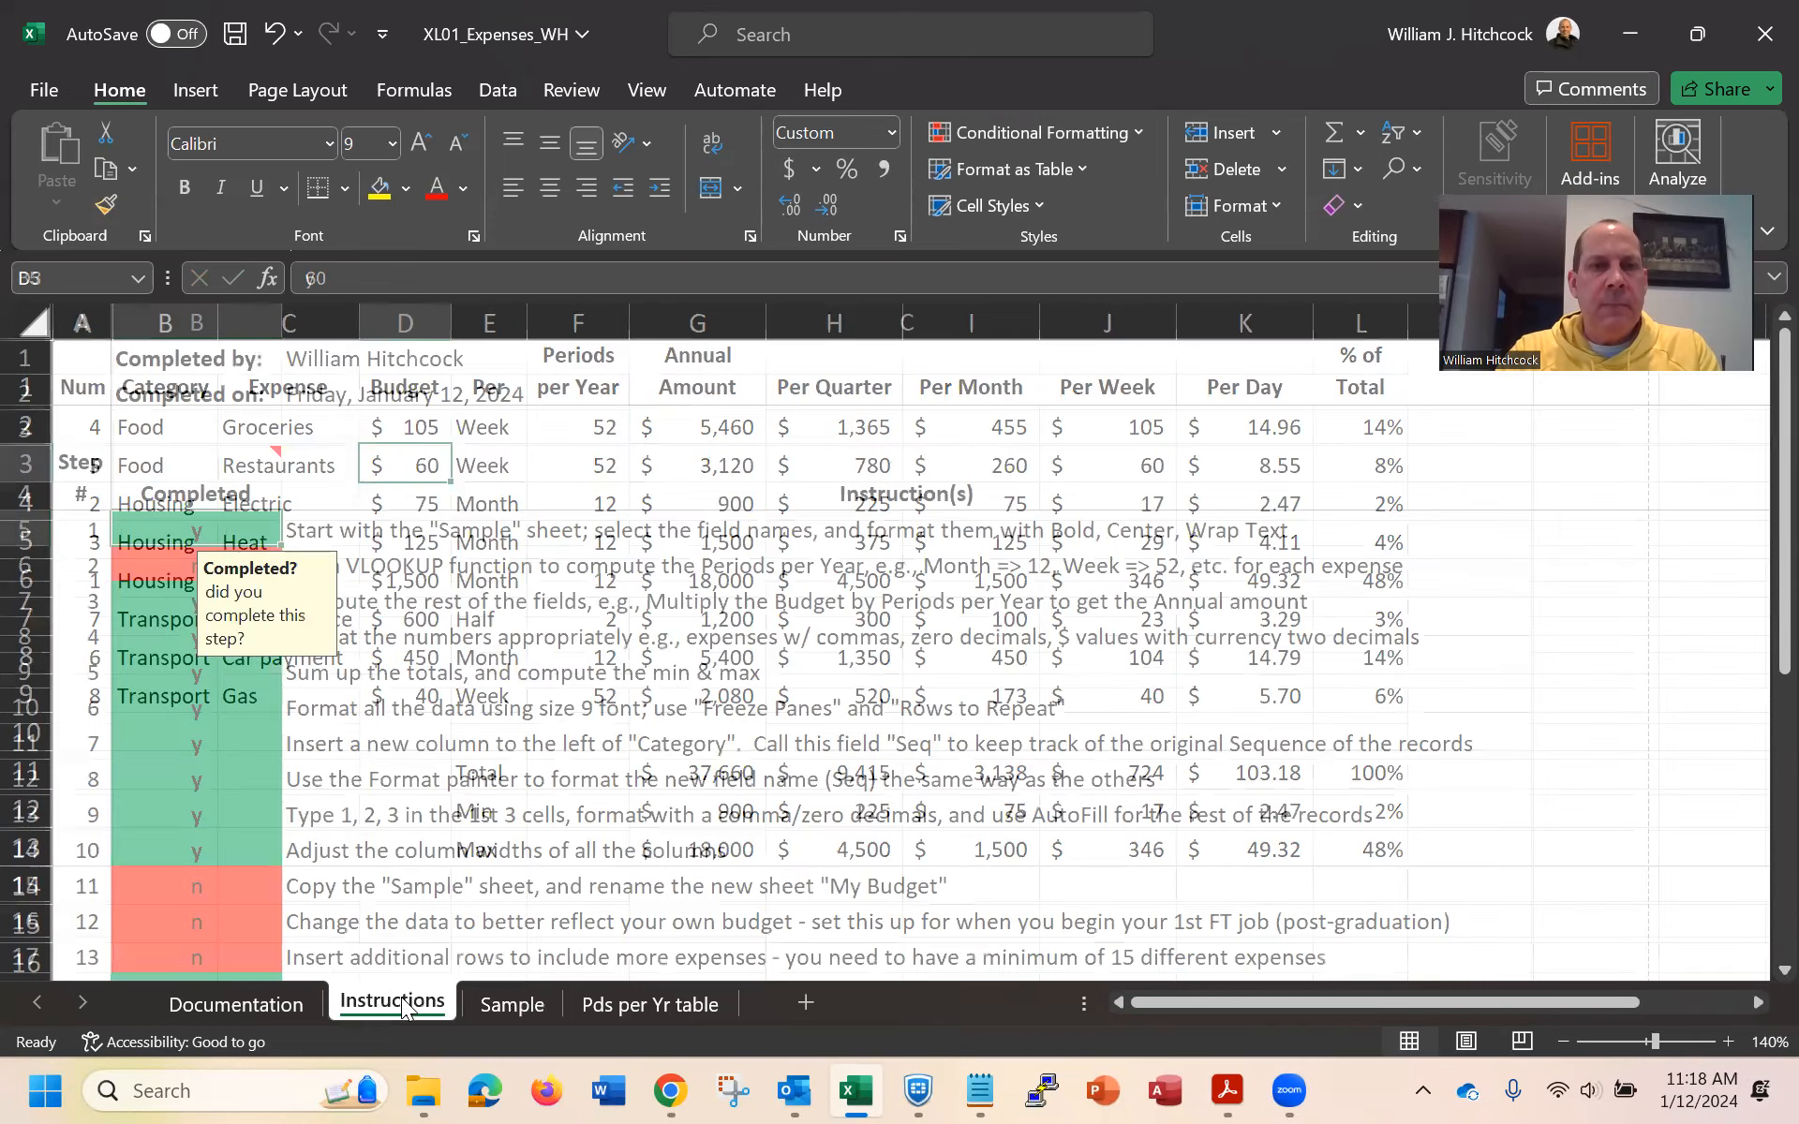
click(150, 560)
text(y)
key(Return)
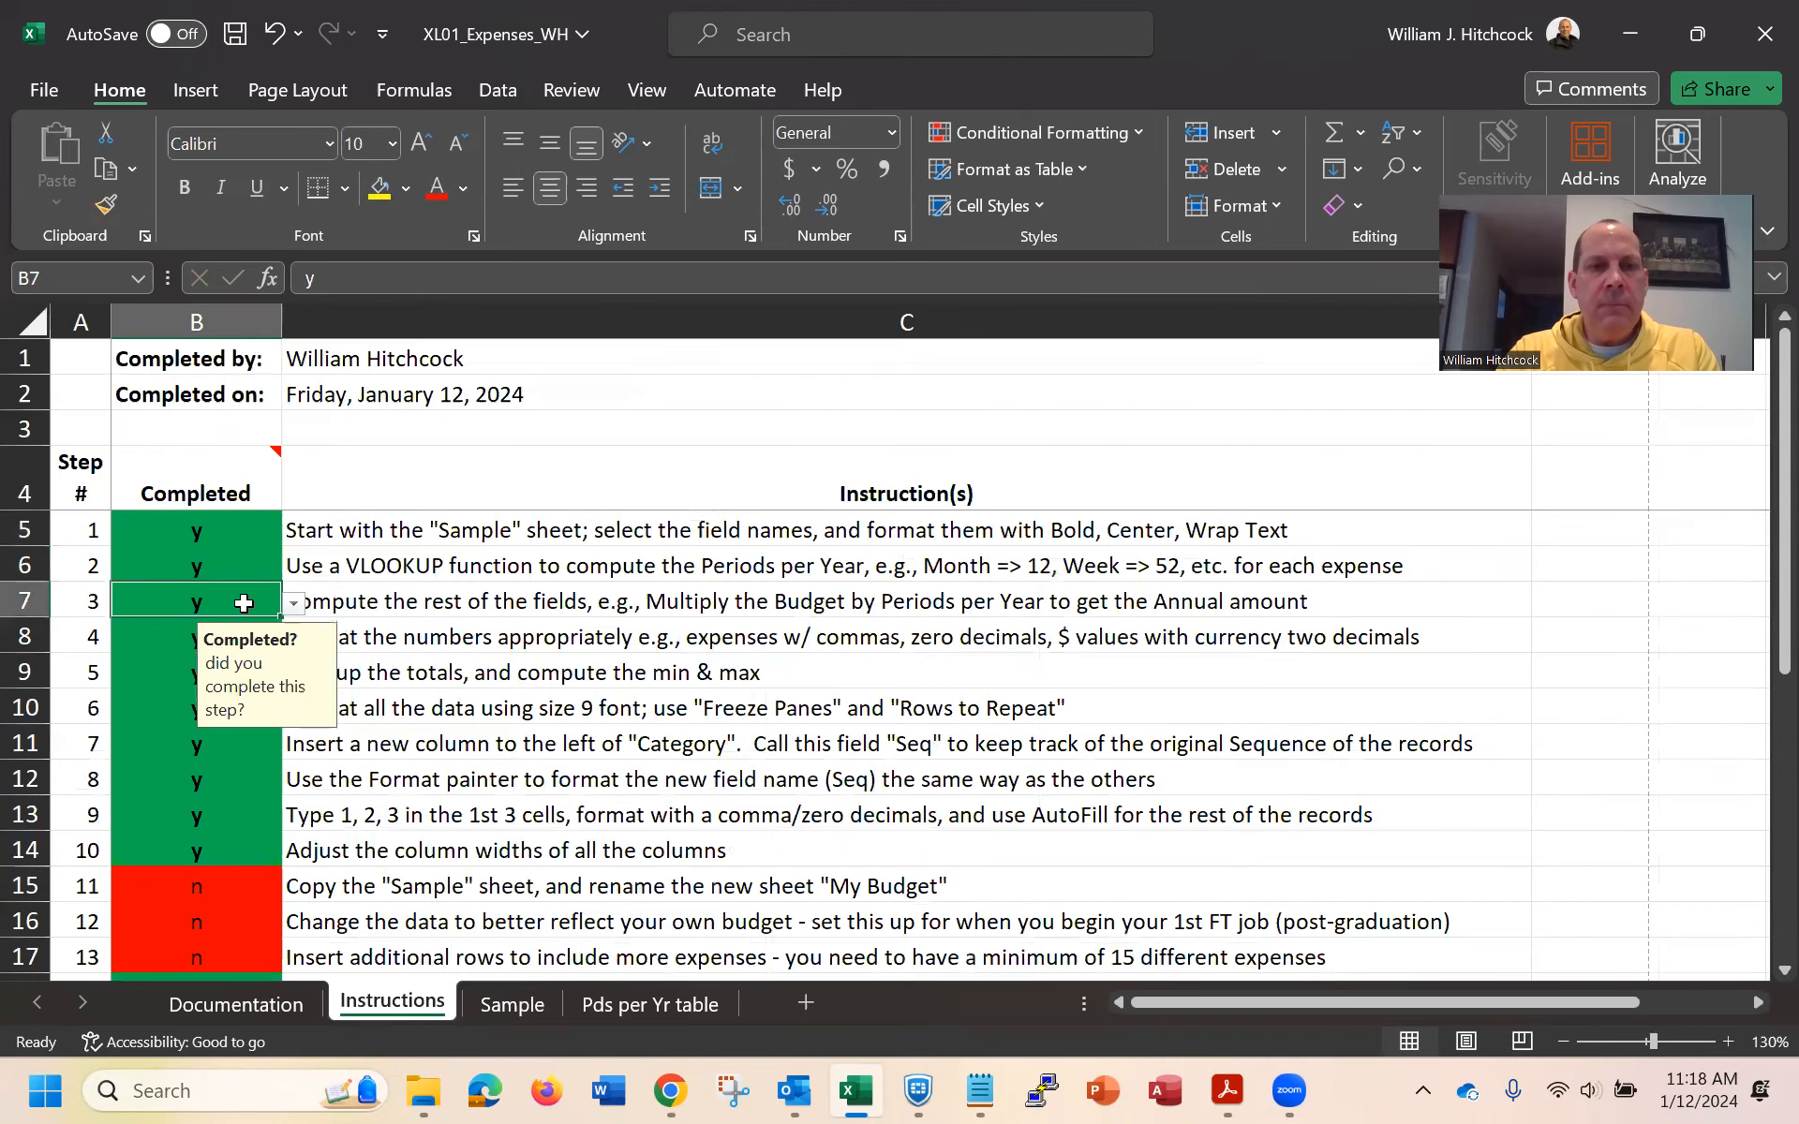
Create a copy of the Sample sheet and place it before the Pds per Yr table sheet
click(512, 1010)
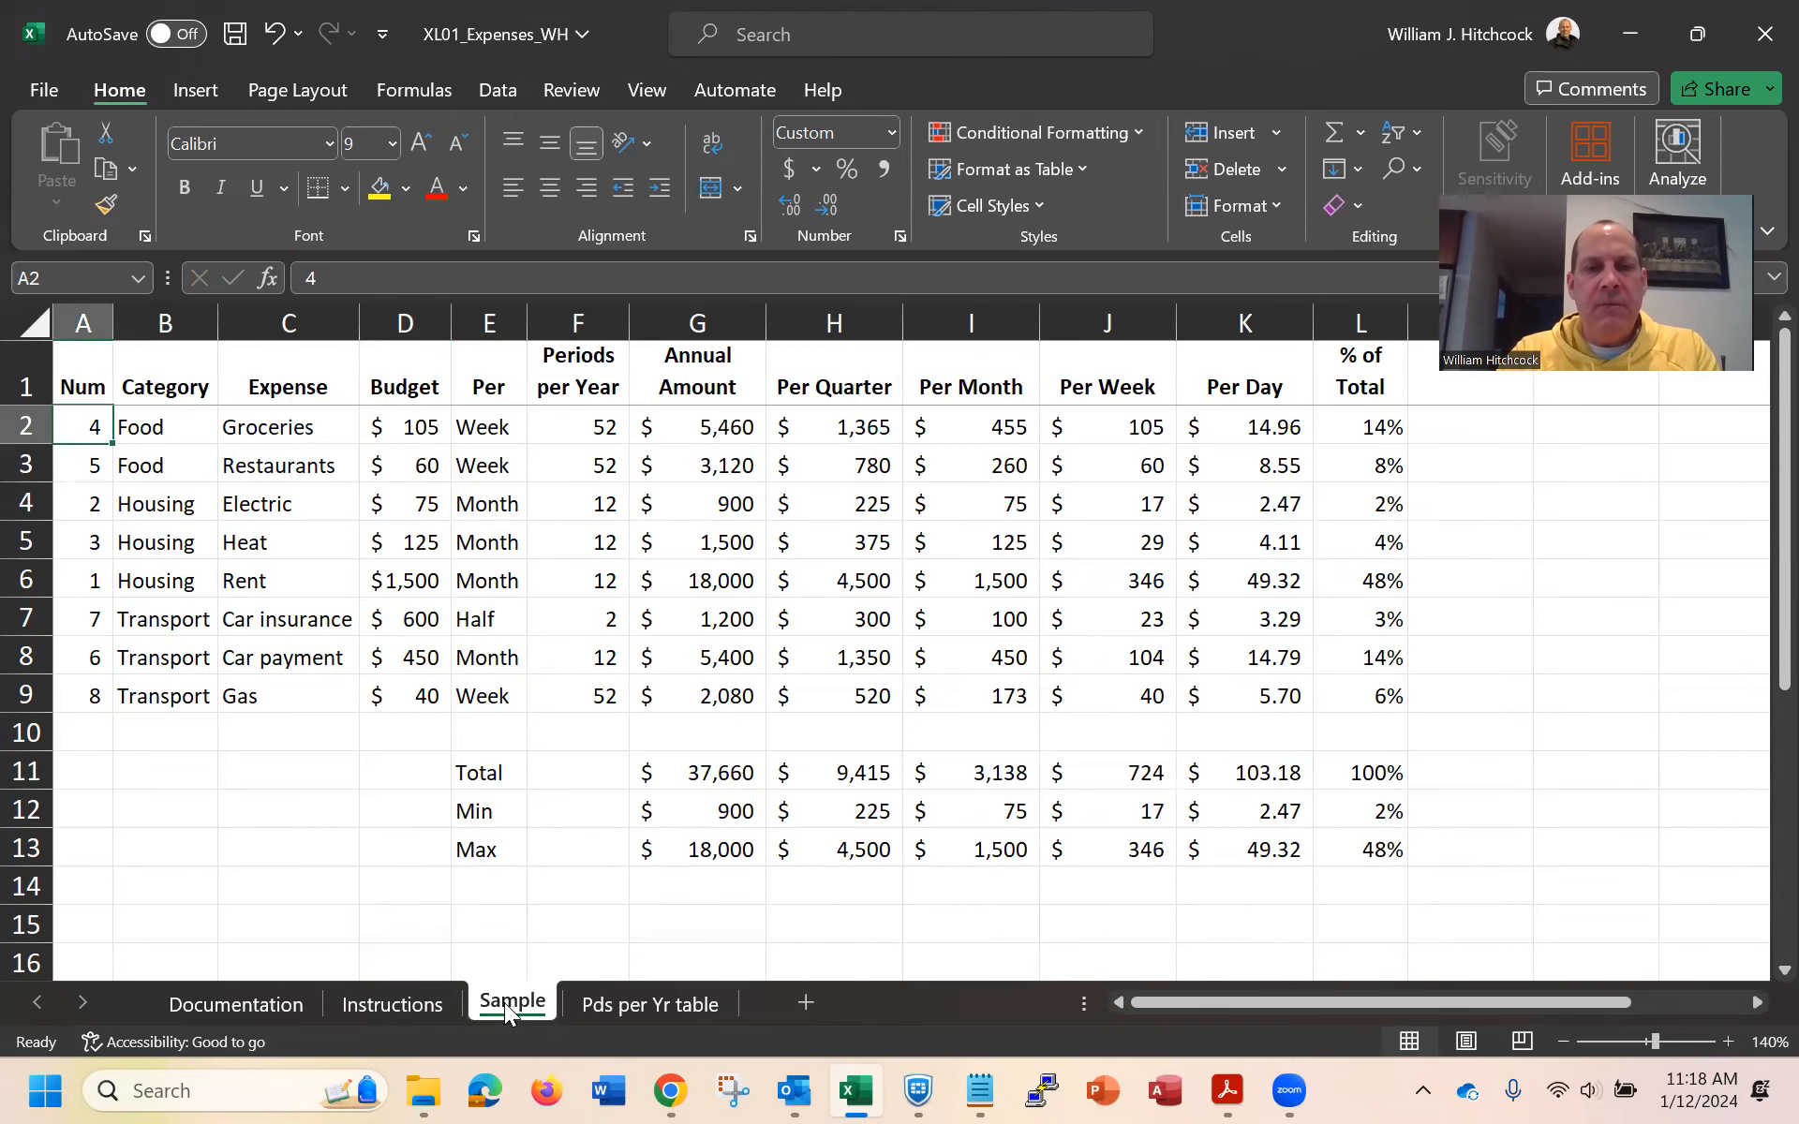
right_click(504, 1003)
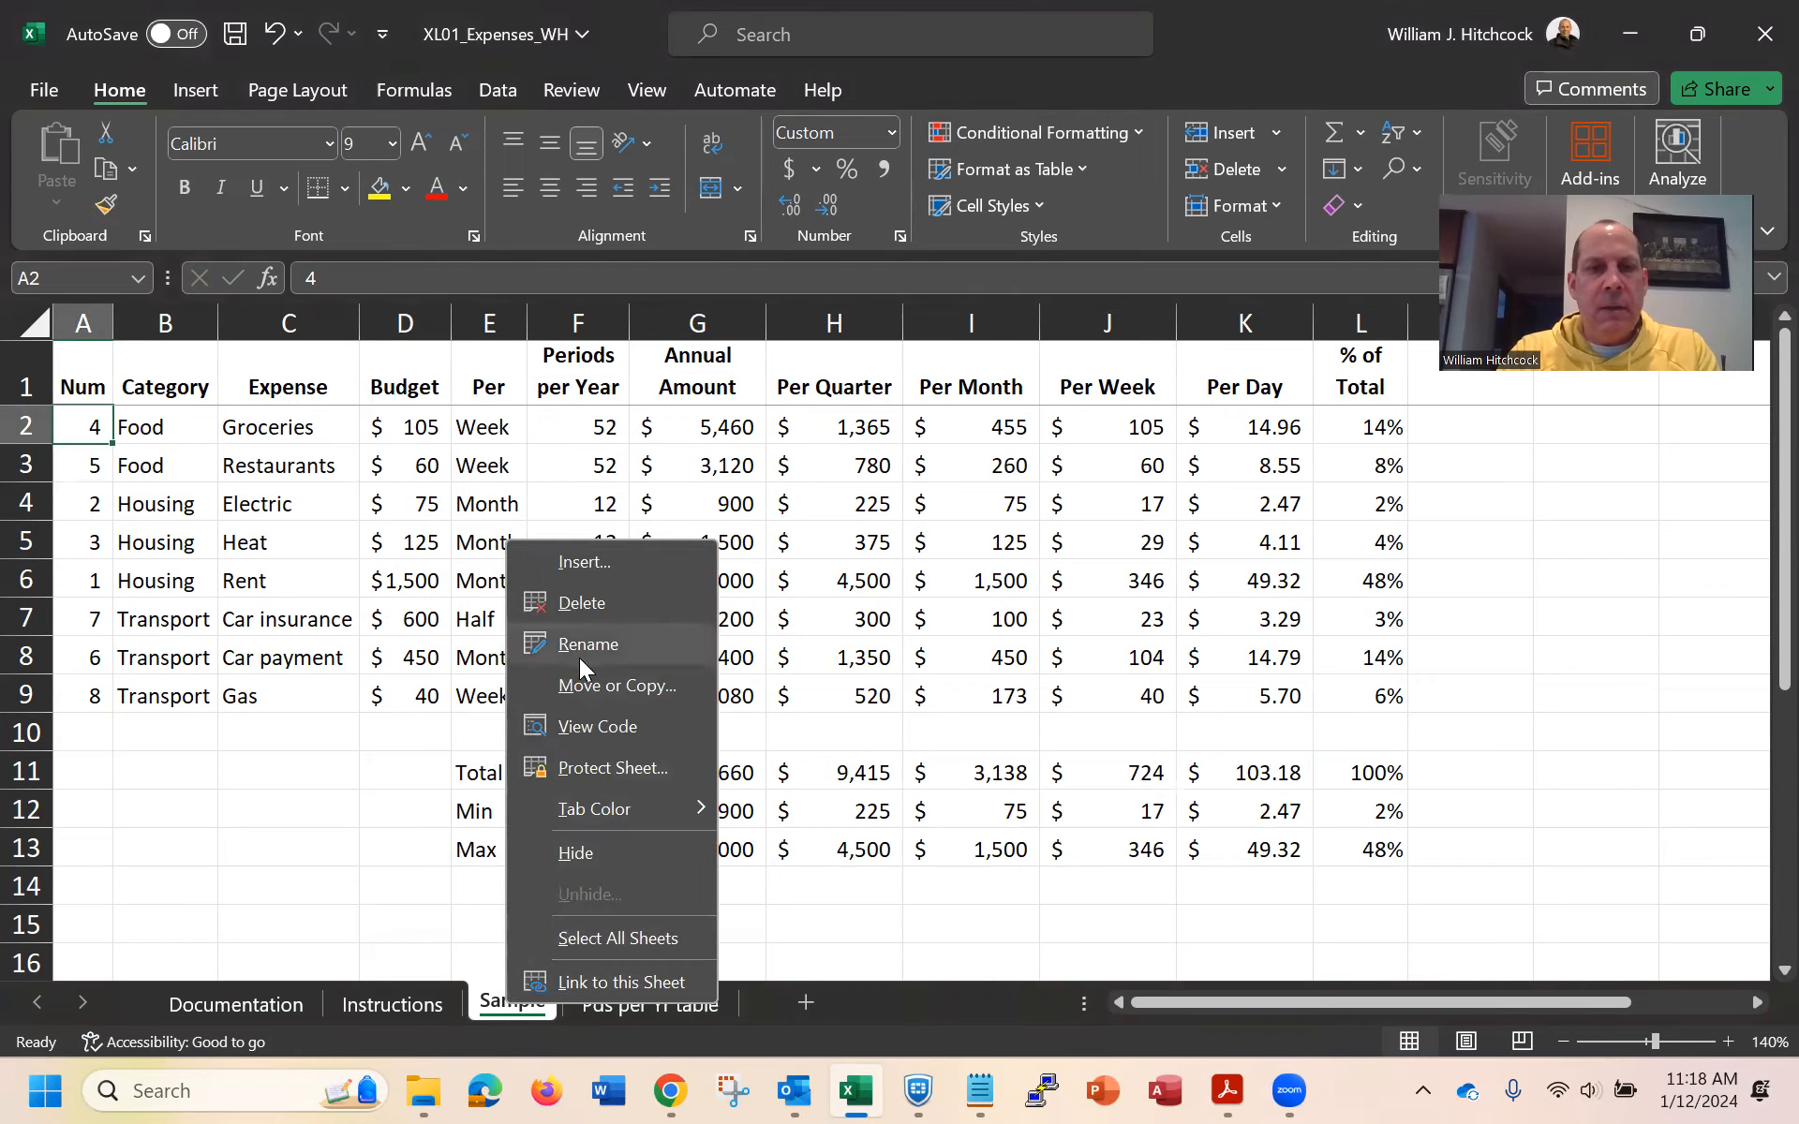
click(587, 685)
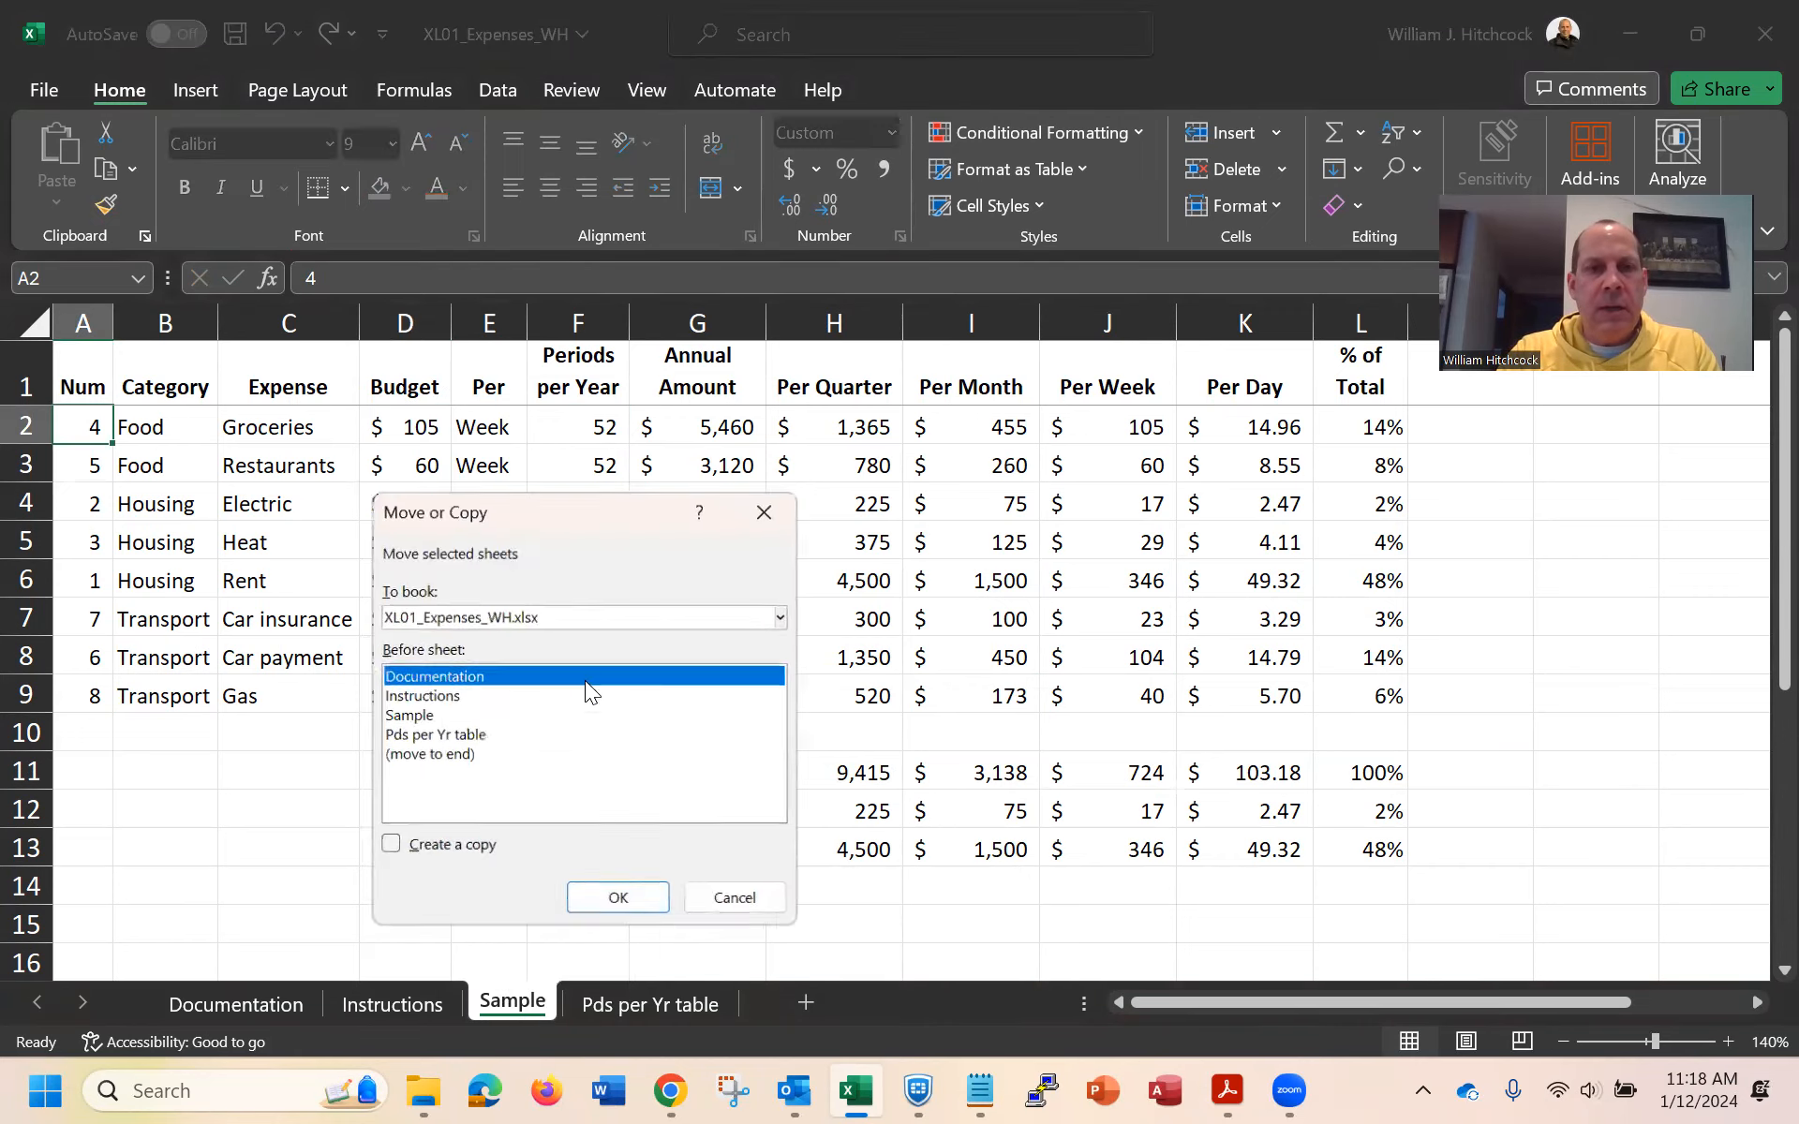
click(413, 736)
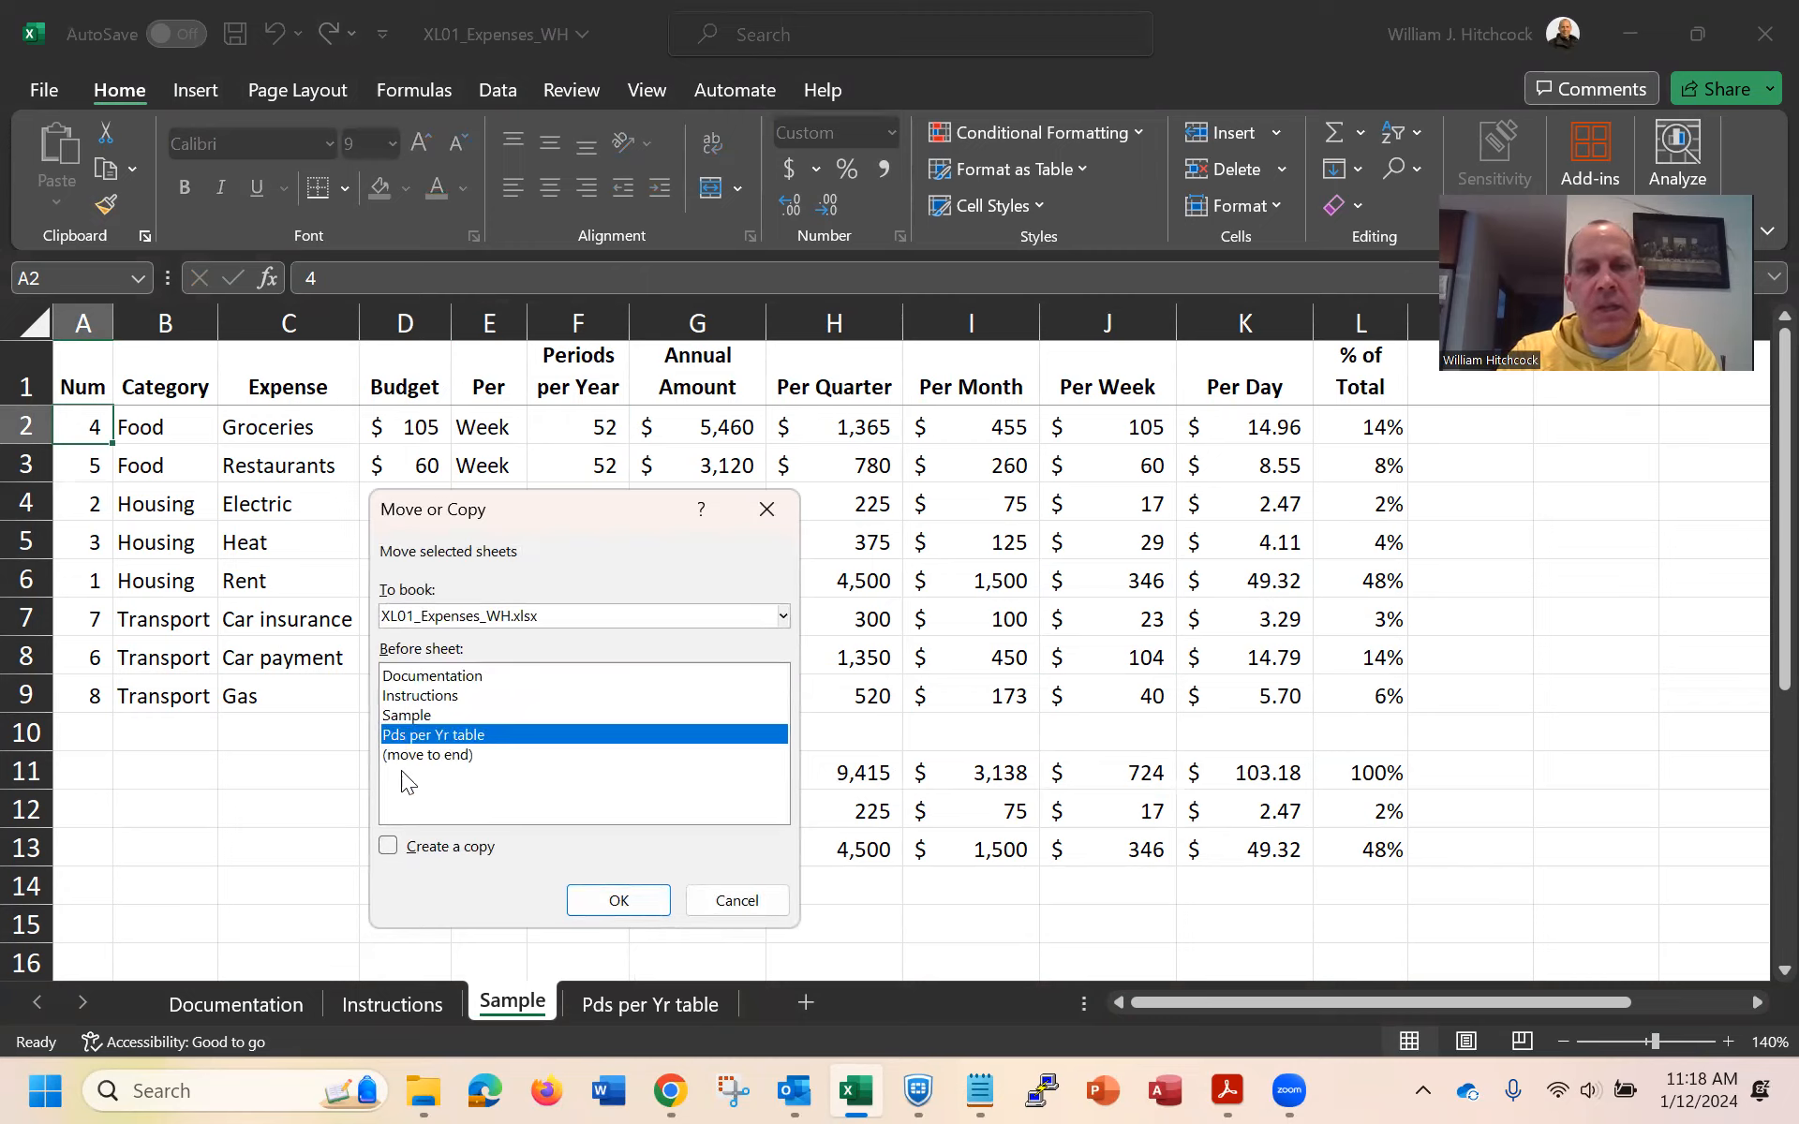
click(388, 846)
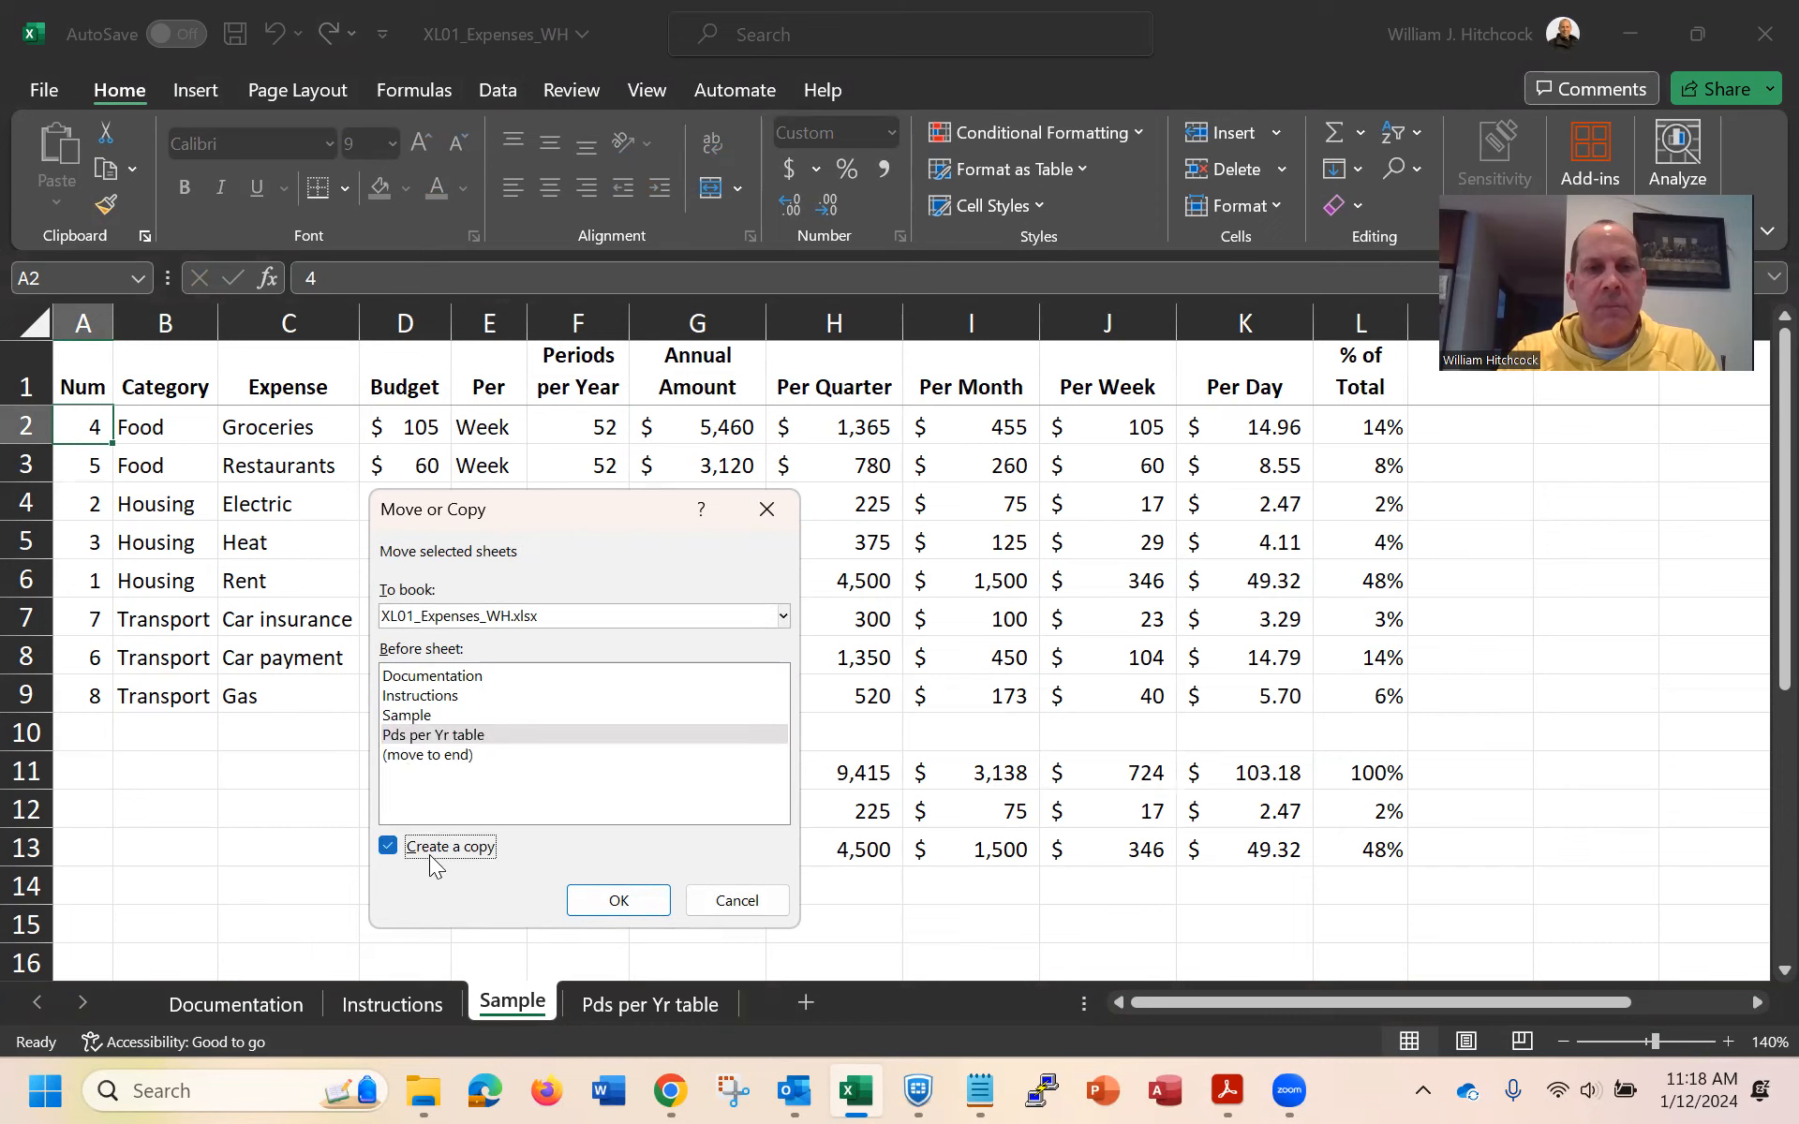
click(596, 897)
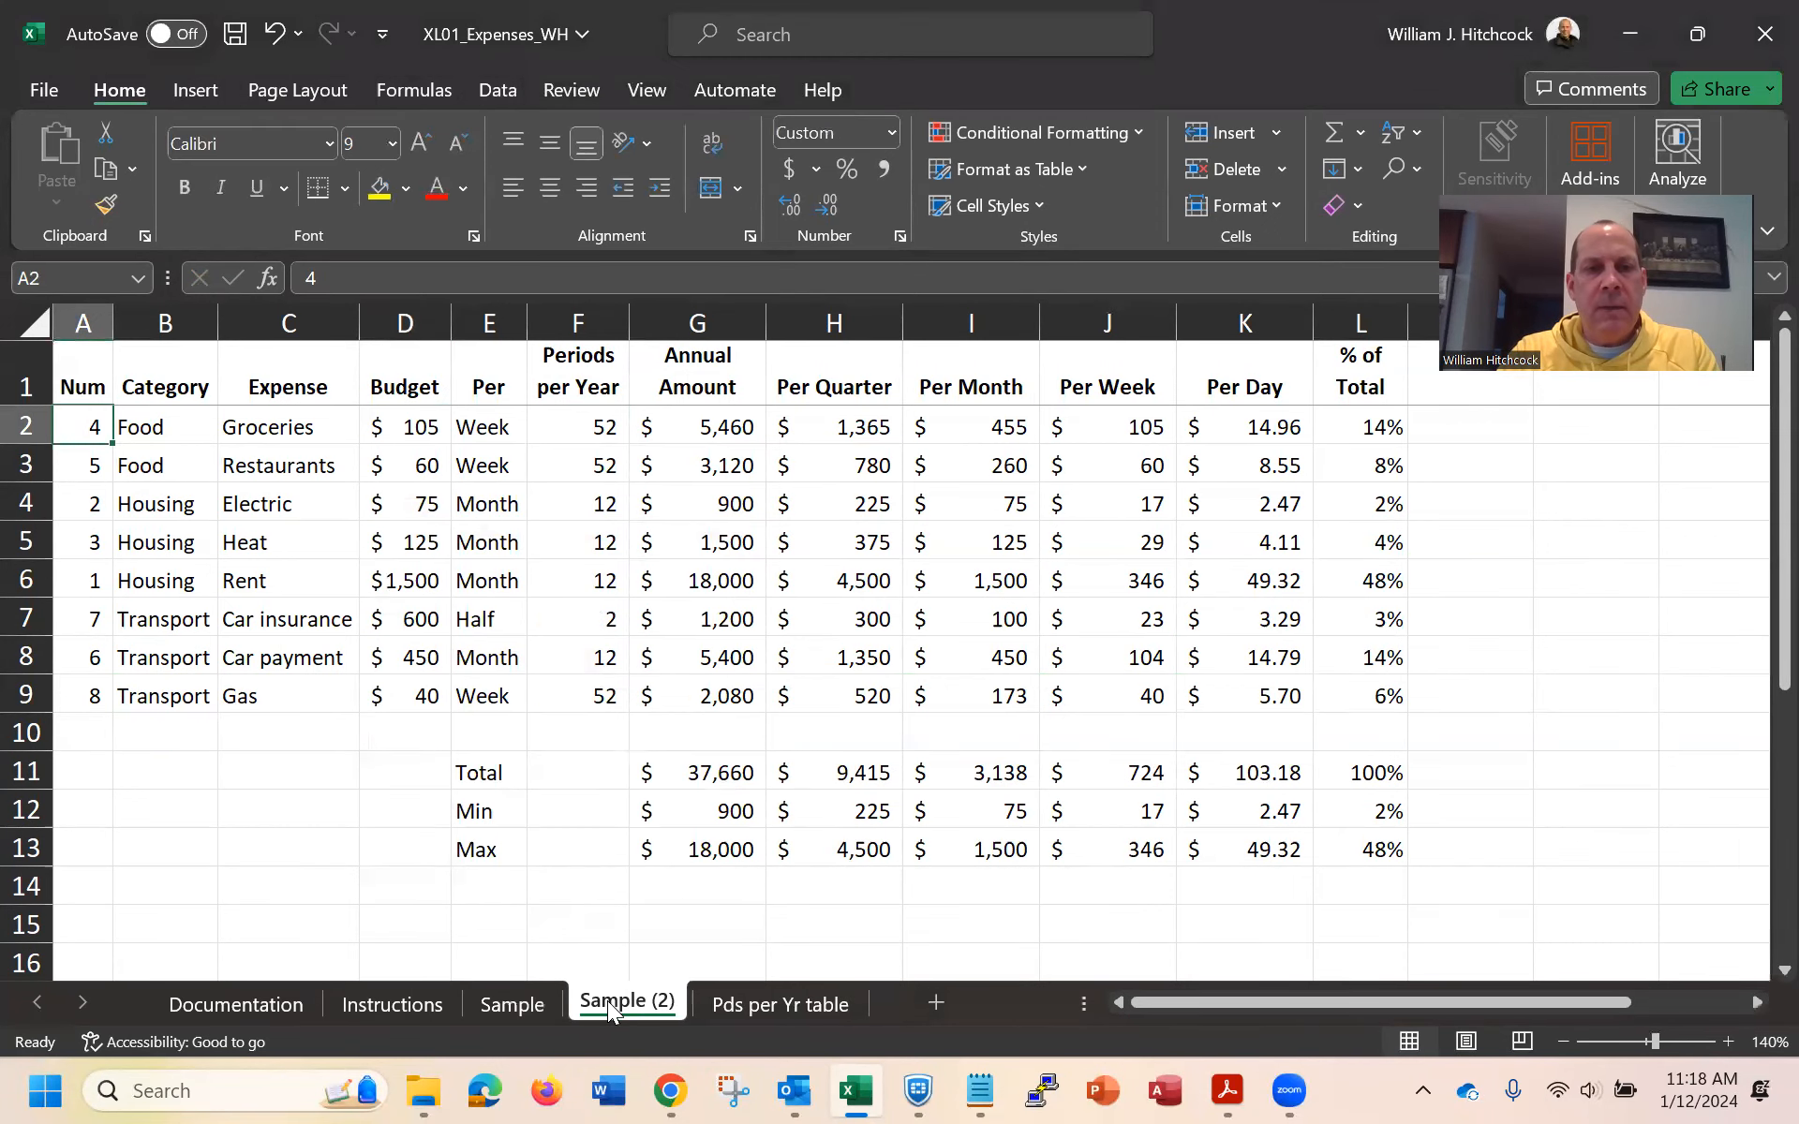
Rename the copied Sample sheet as My Budget
right_click(607, 1000)
click(692, 652)
text(My Budget)
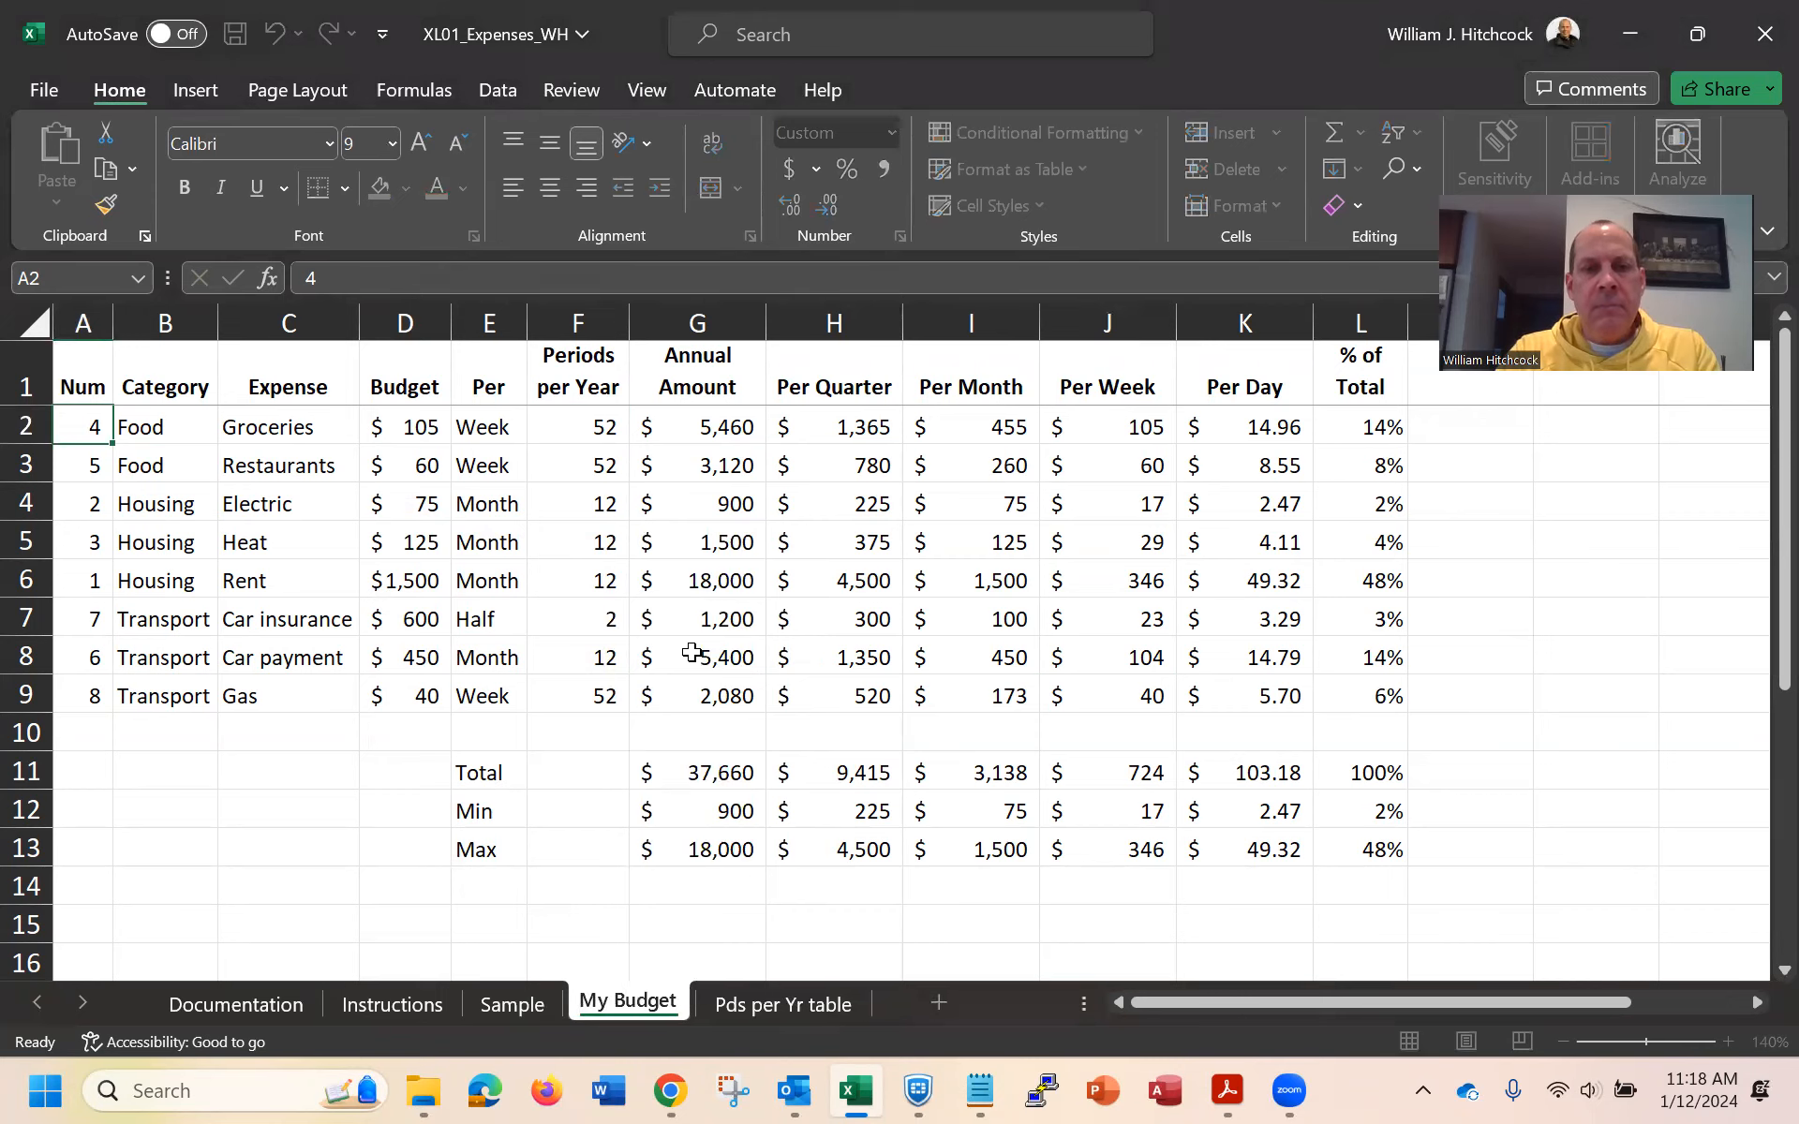
key(Return)
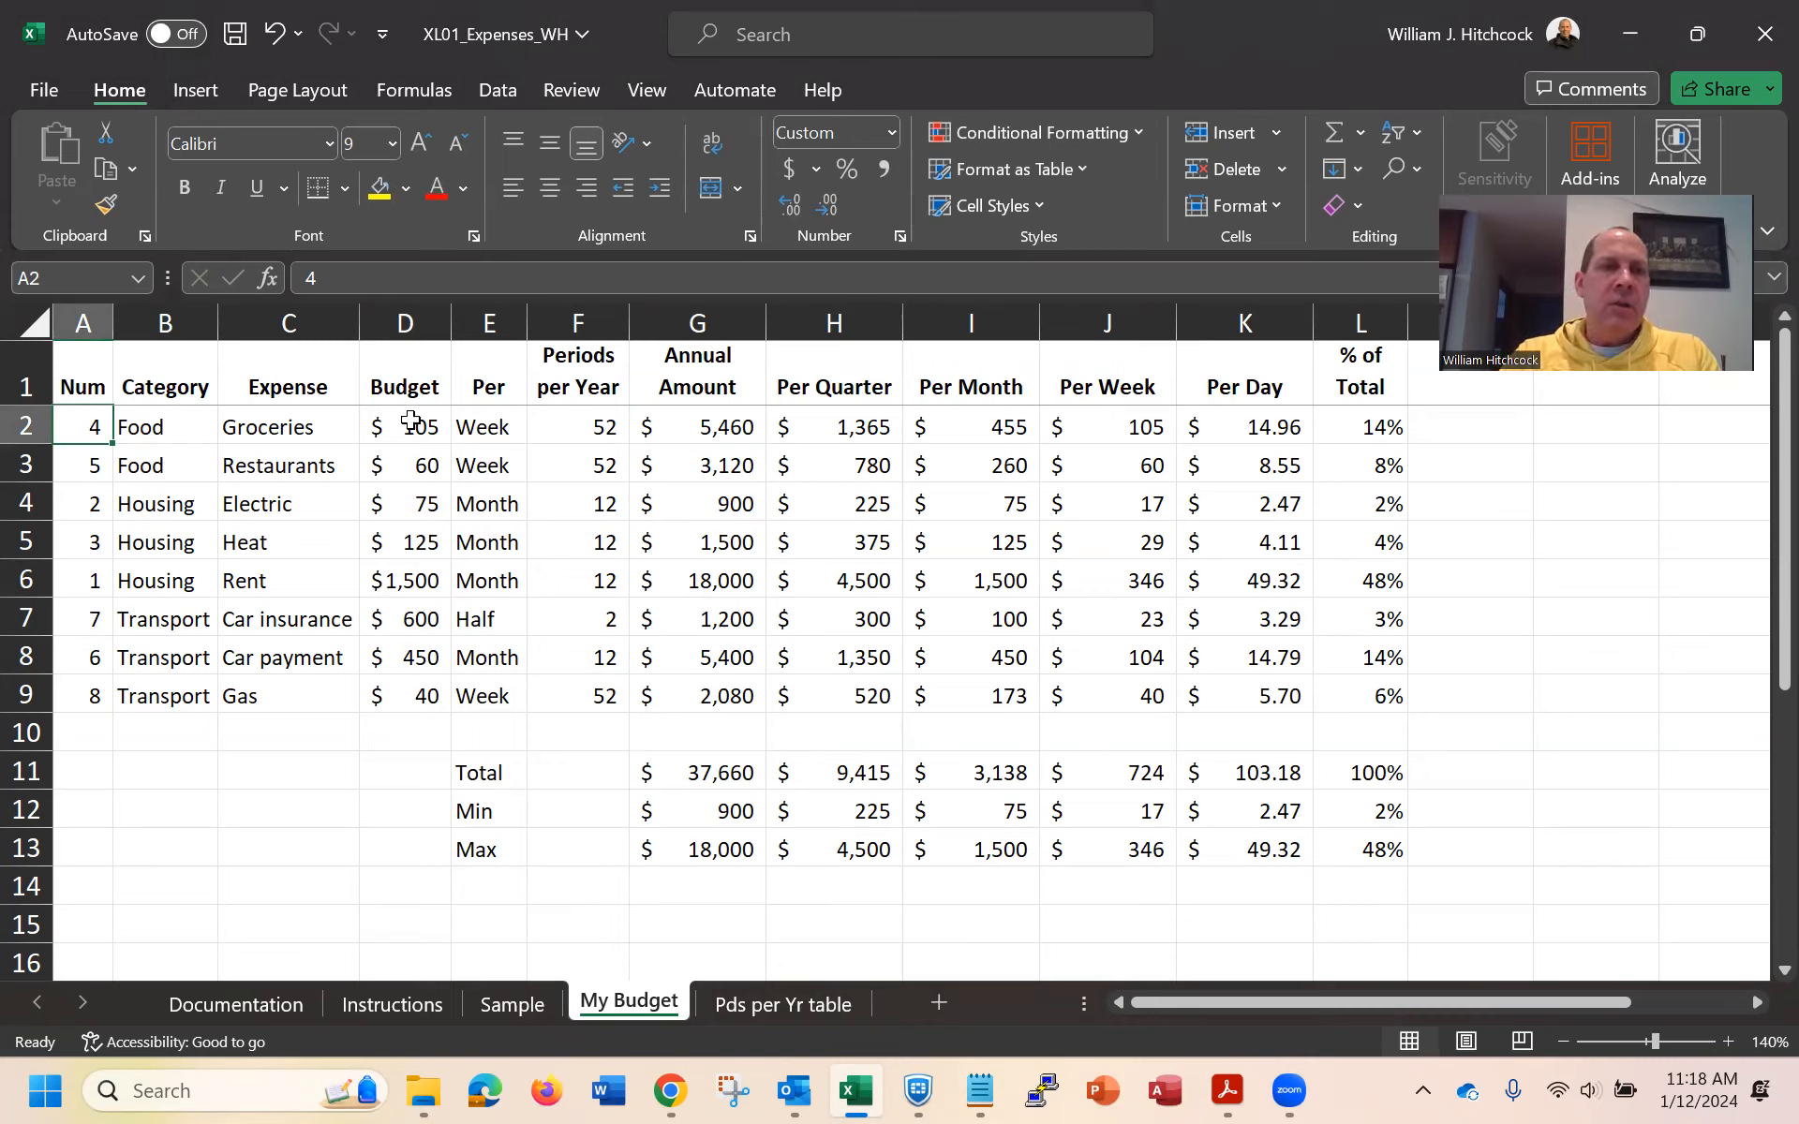
Set the Restaurants budget on the My Budget sheet to 75 per Month
click(403, 459)
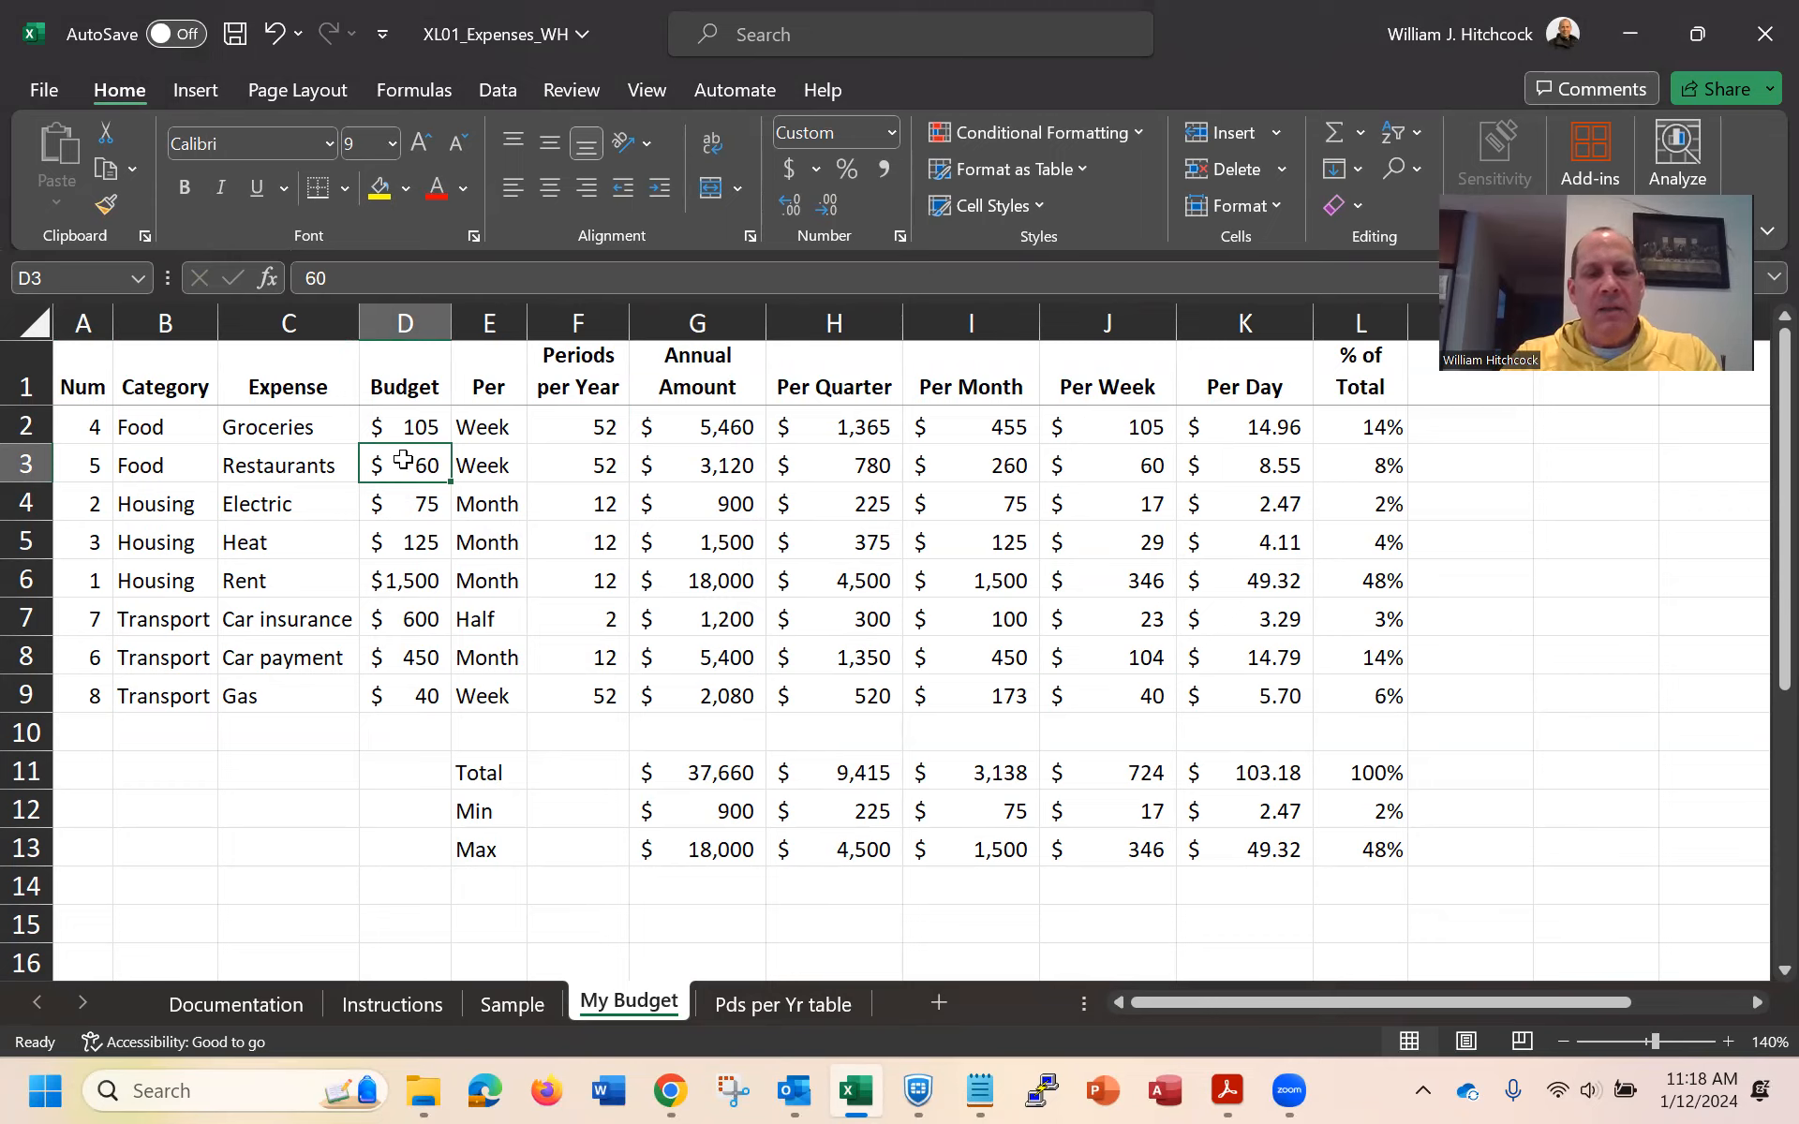
text(30)
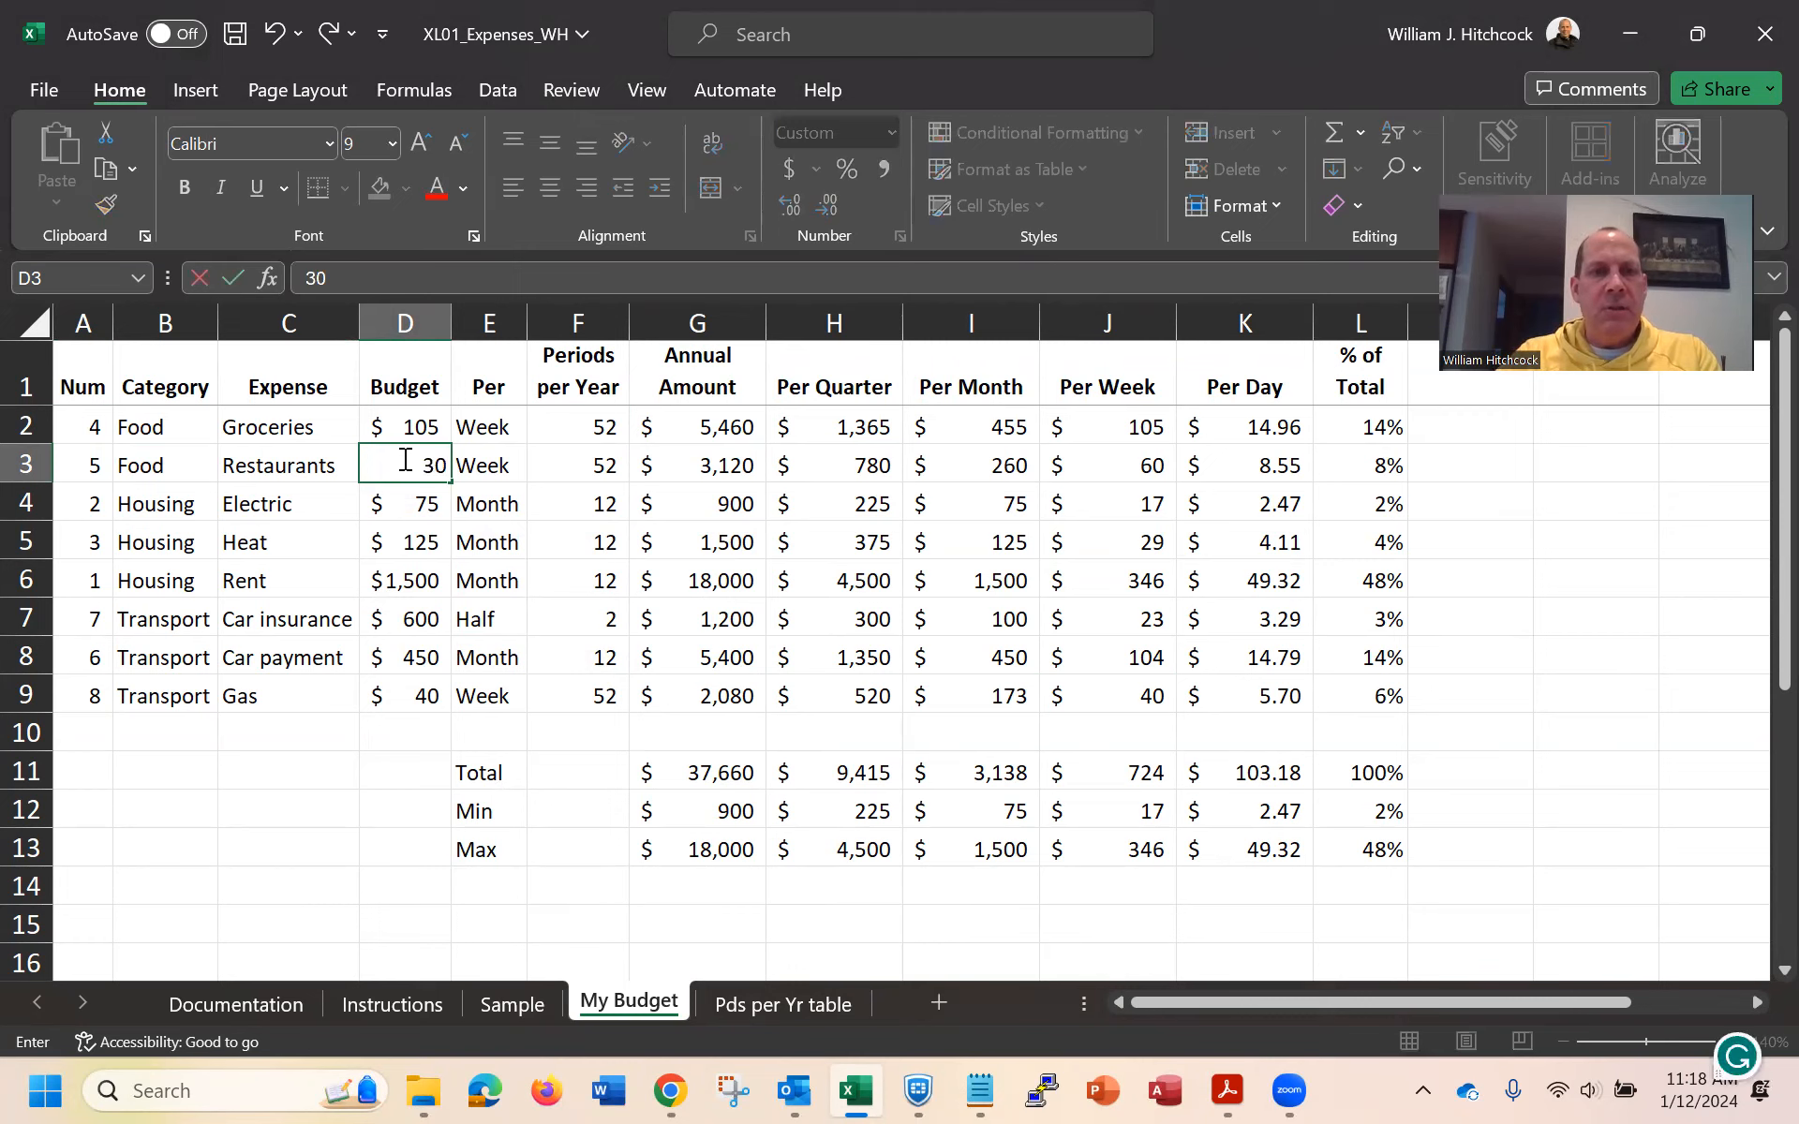
key(BackSpace)
key(BackSpace)
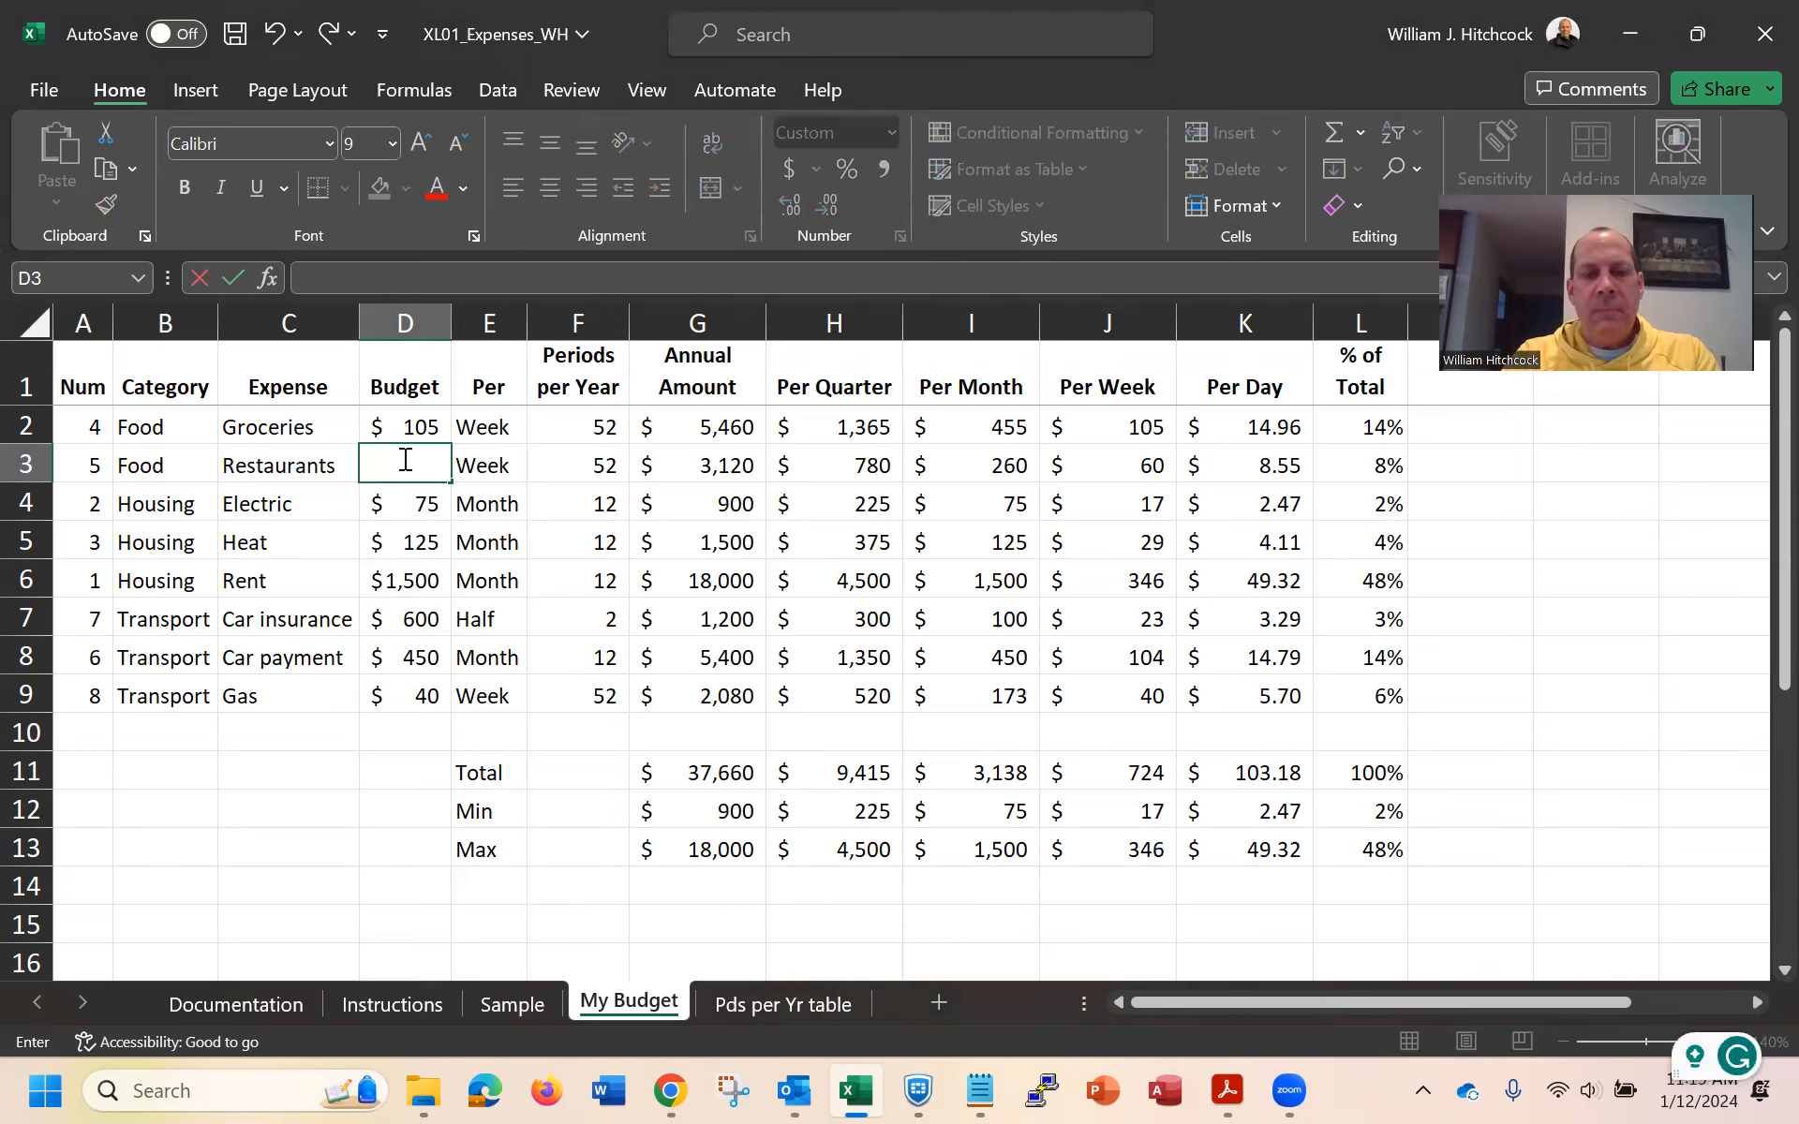
text(75)
key(Tab)
text(Month)
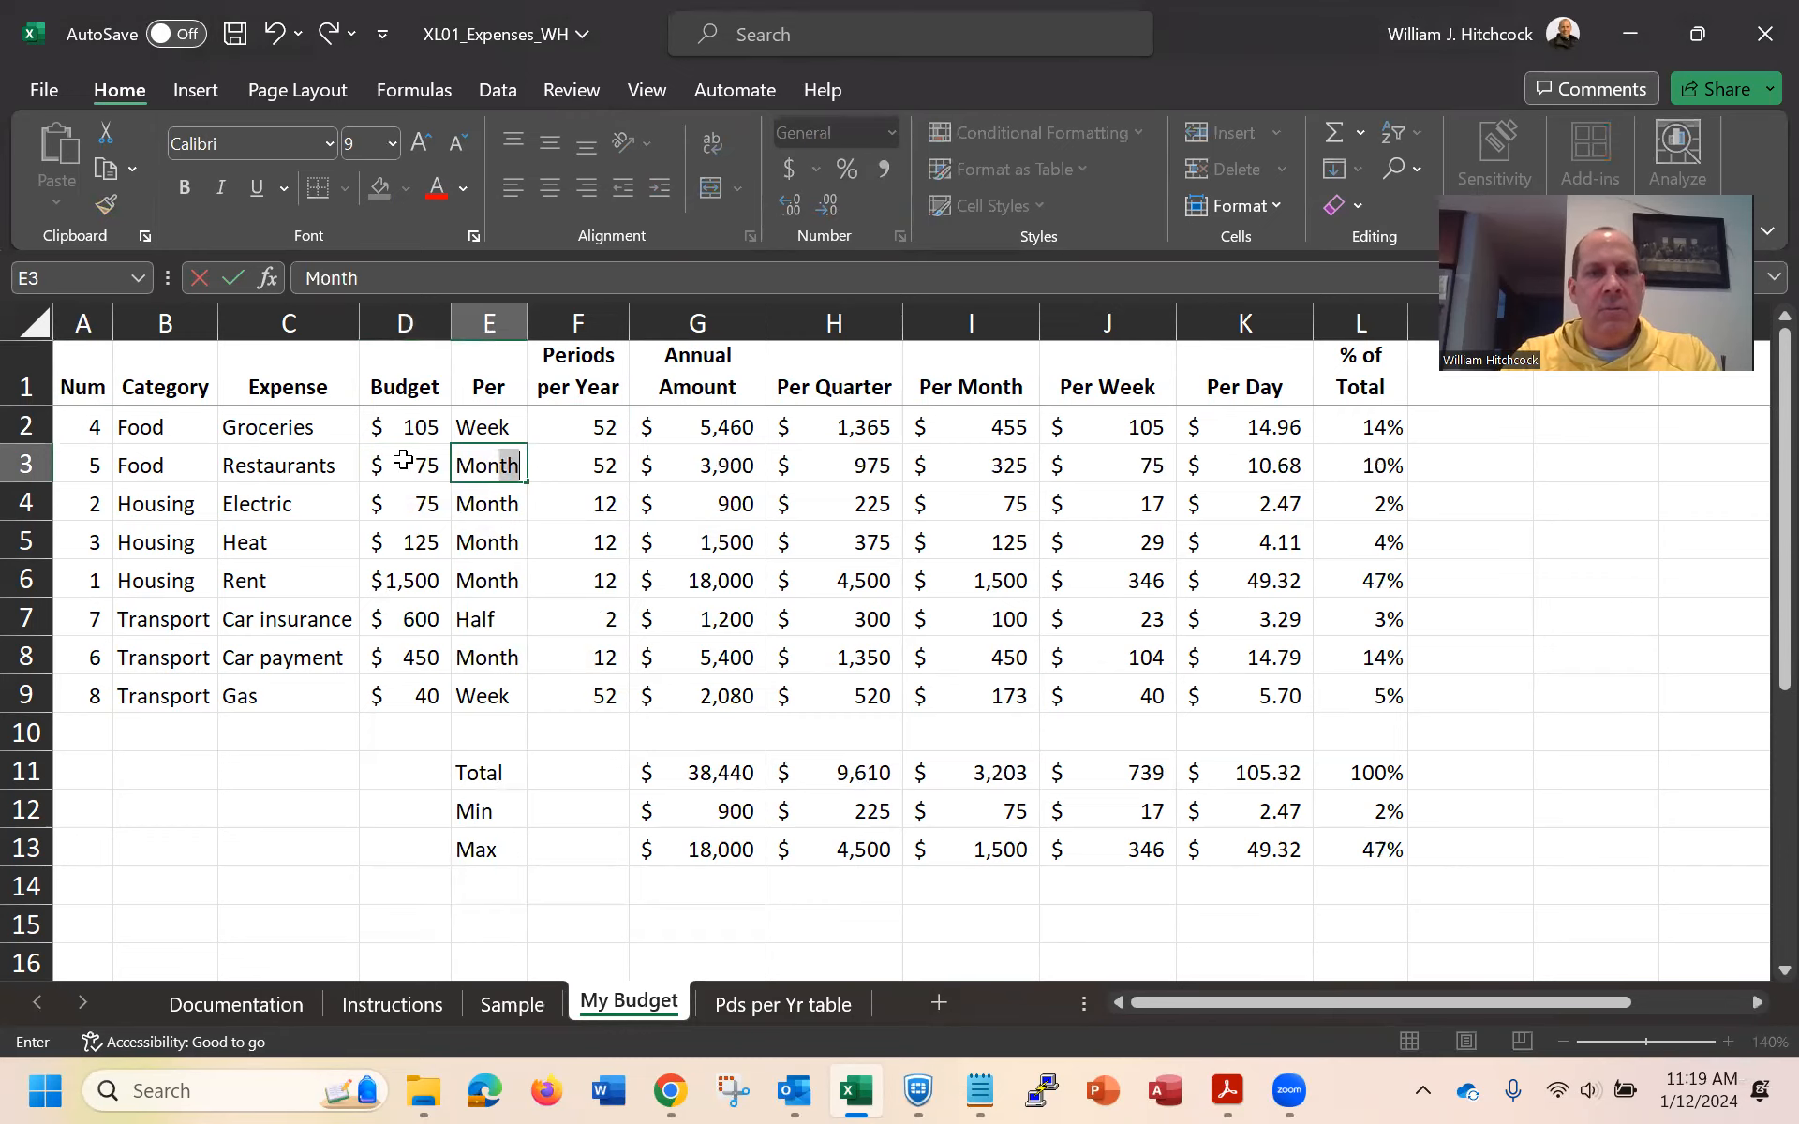
key(Return)
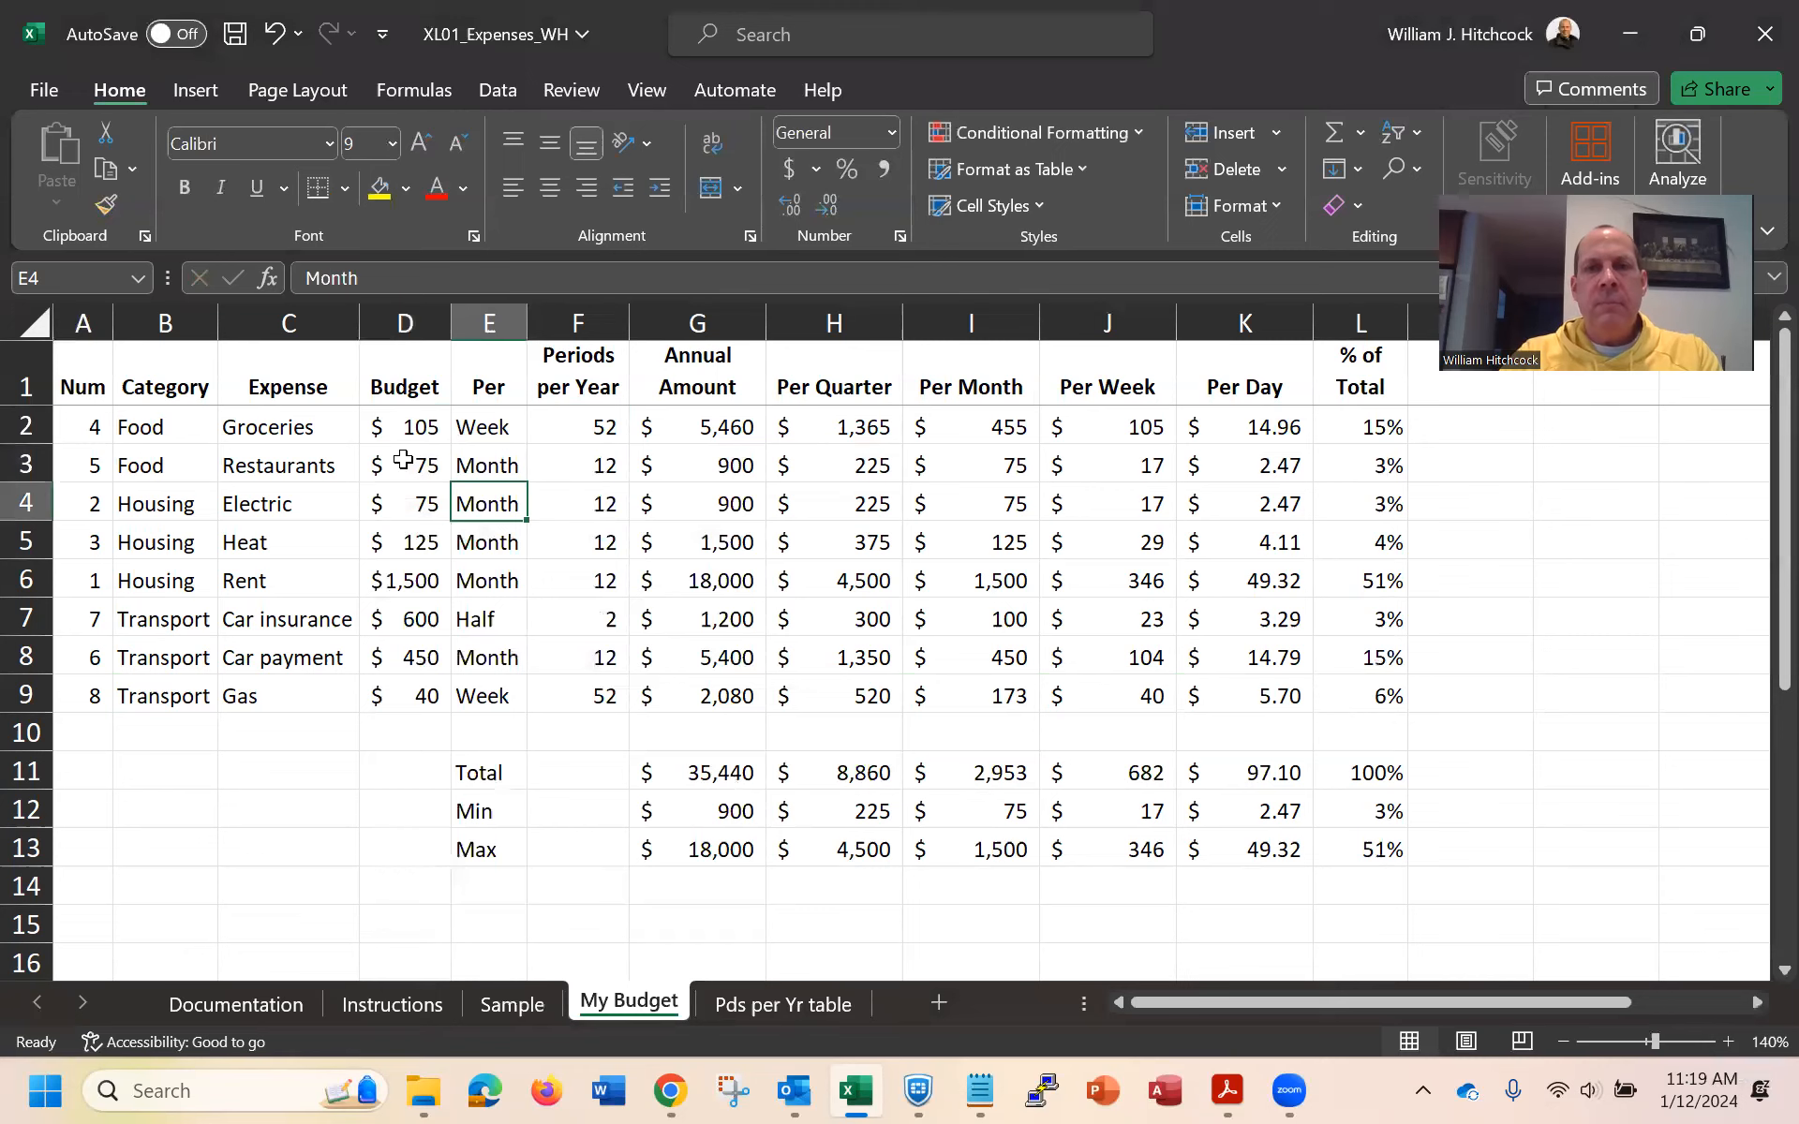
Set the Groceries budget to 150 and the Electric budget to 100 on the My Budget sheet
key(Up)
key(Up)
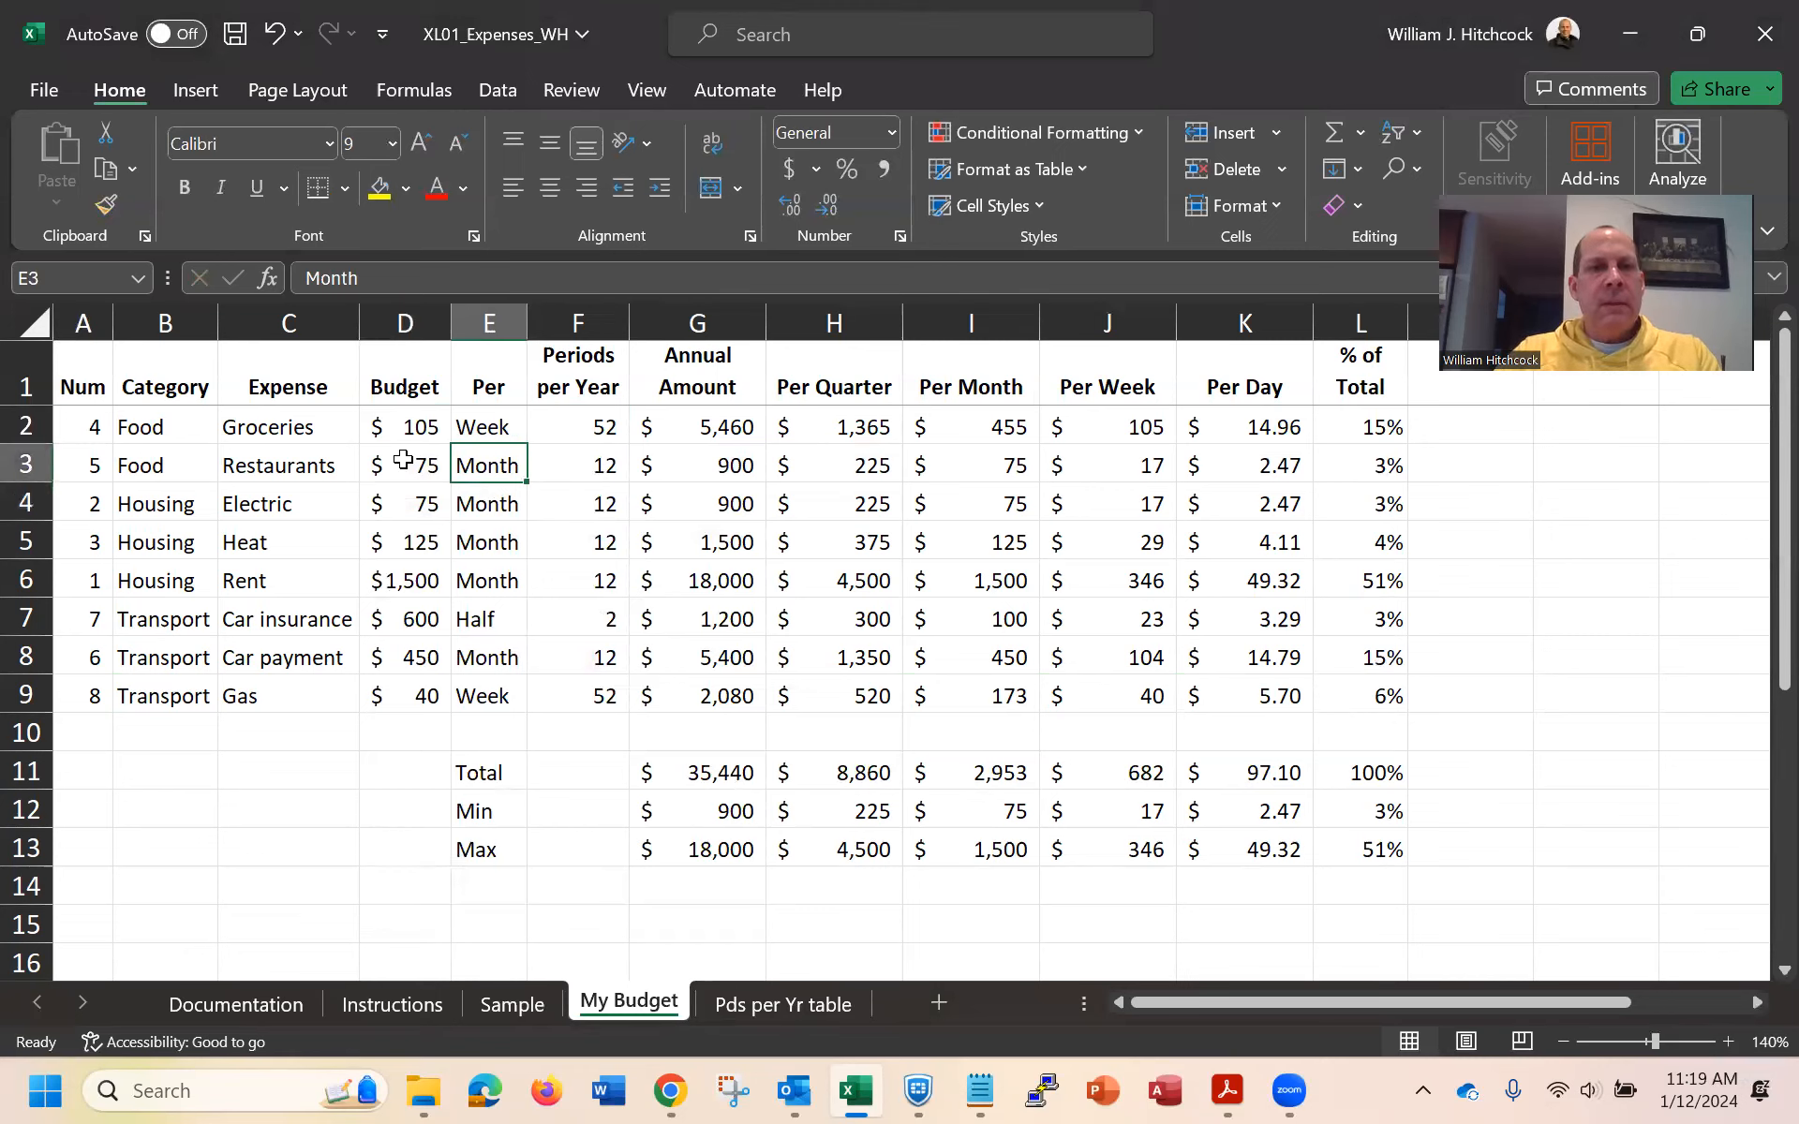
key(Left)
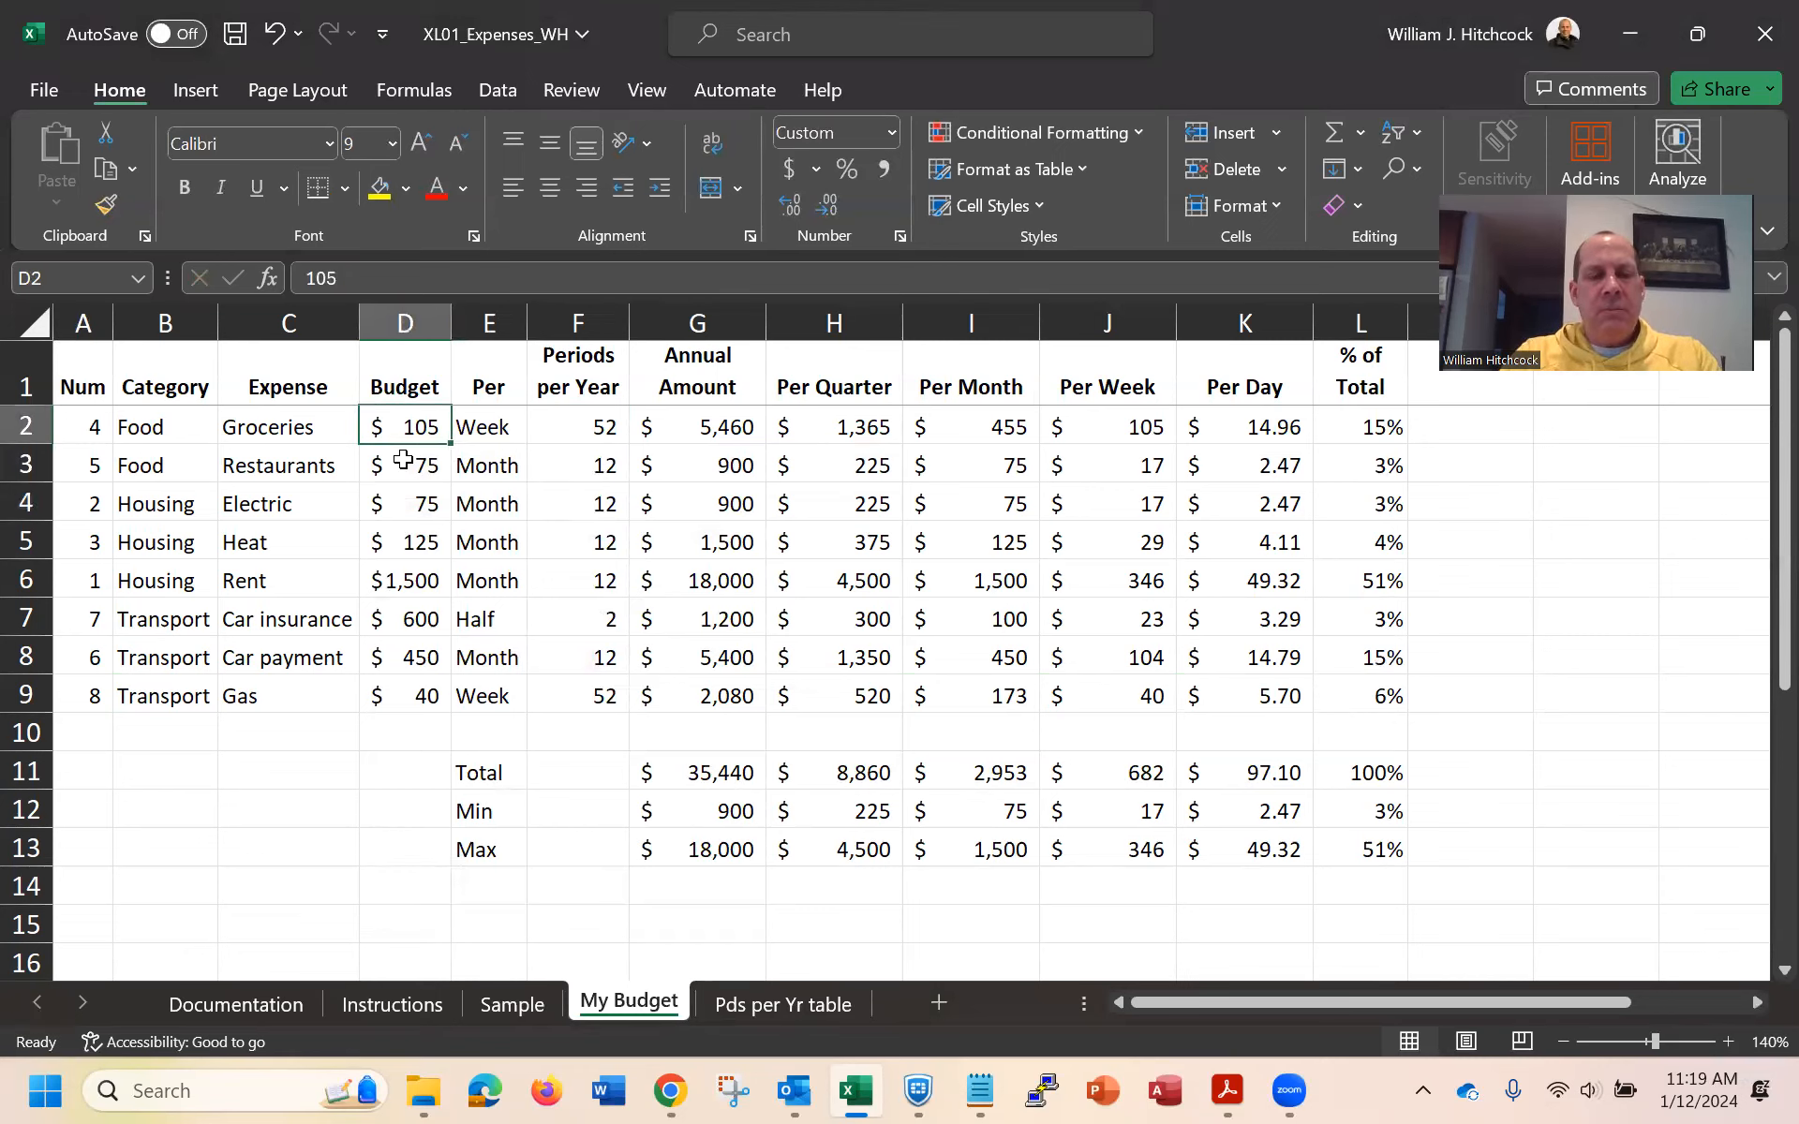
text(150)
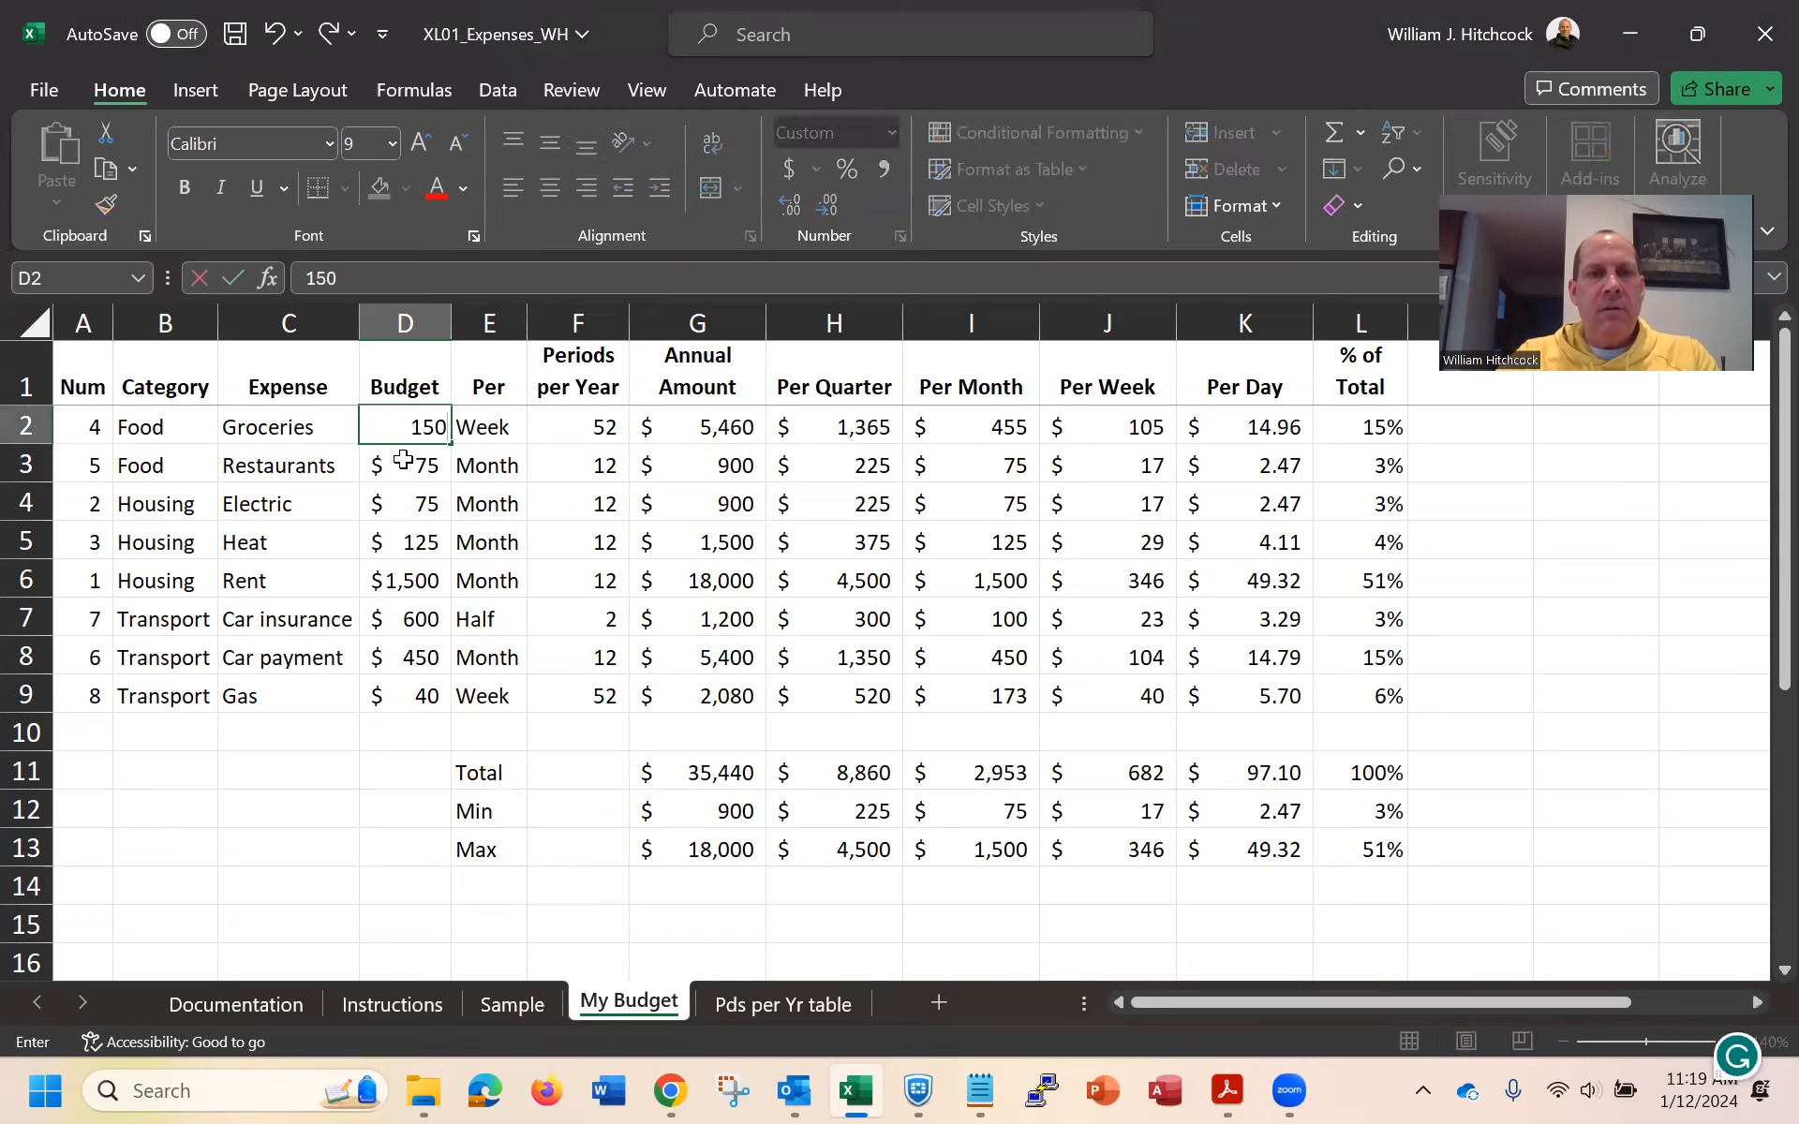
key(Tab)
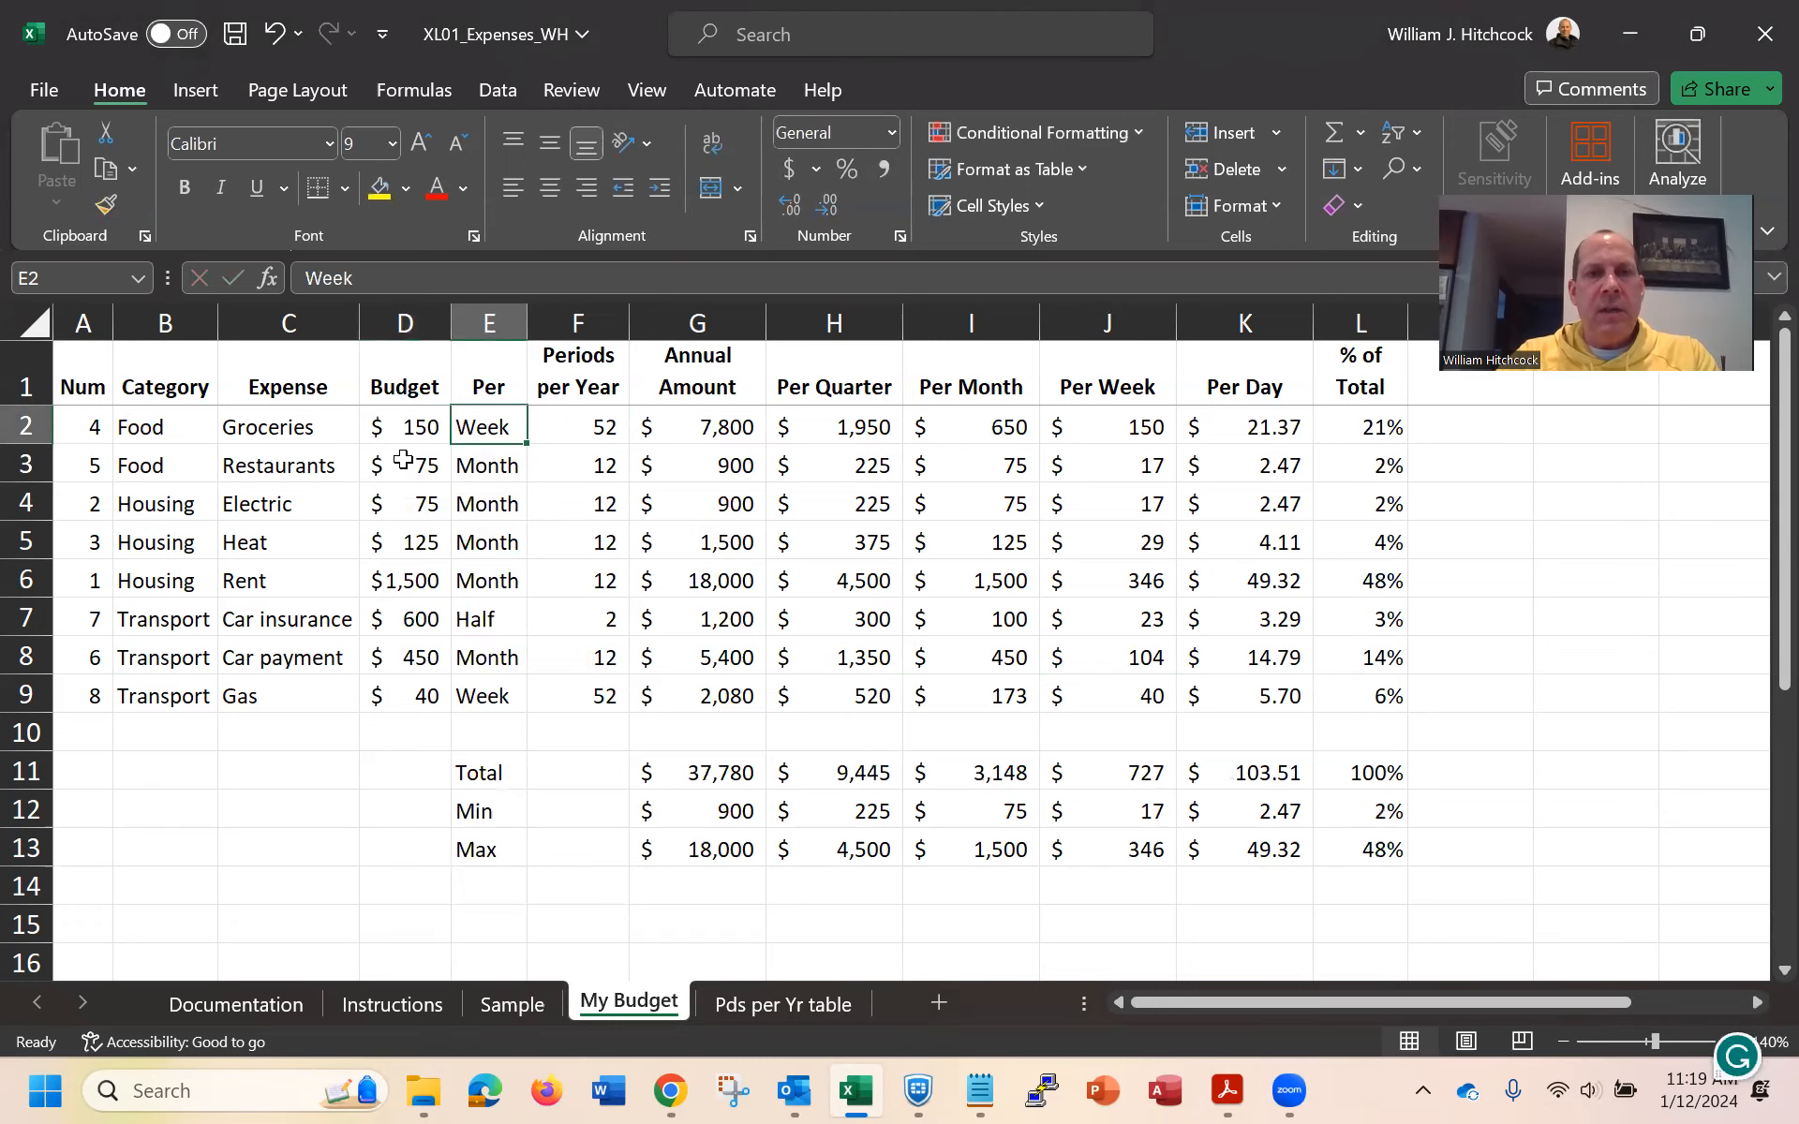
key(Down)
key(Down)
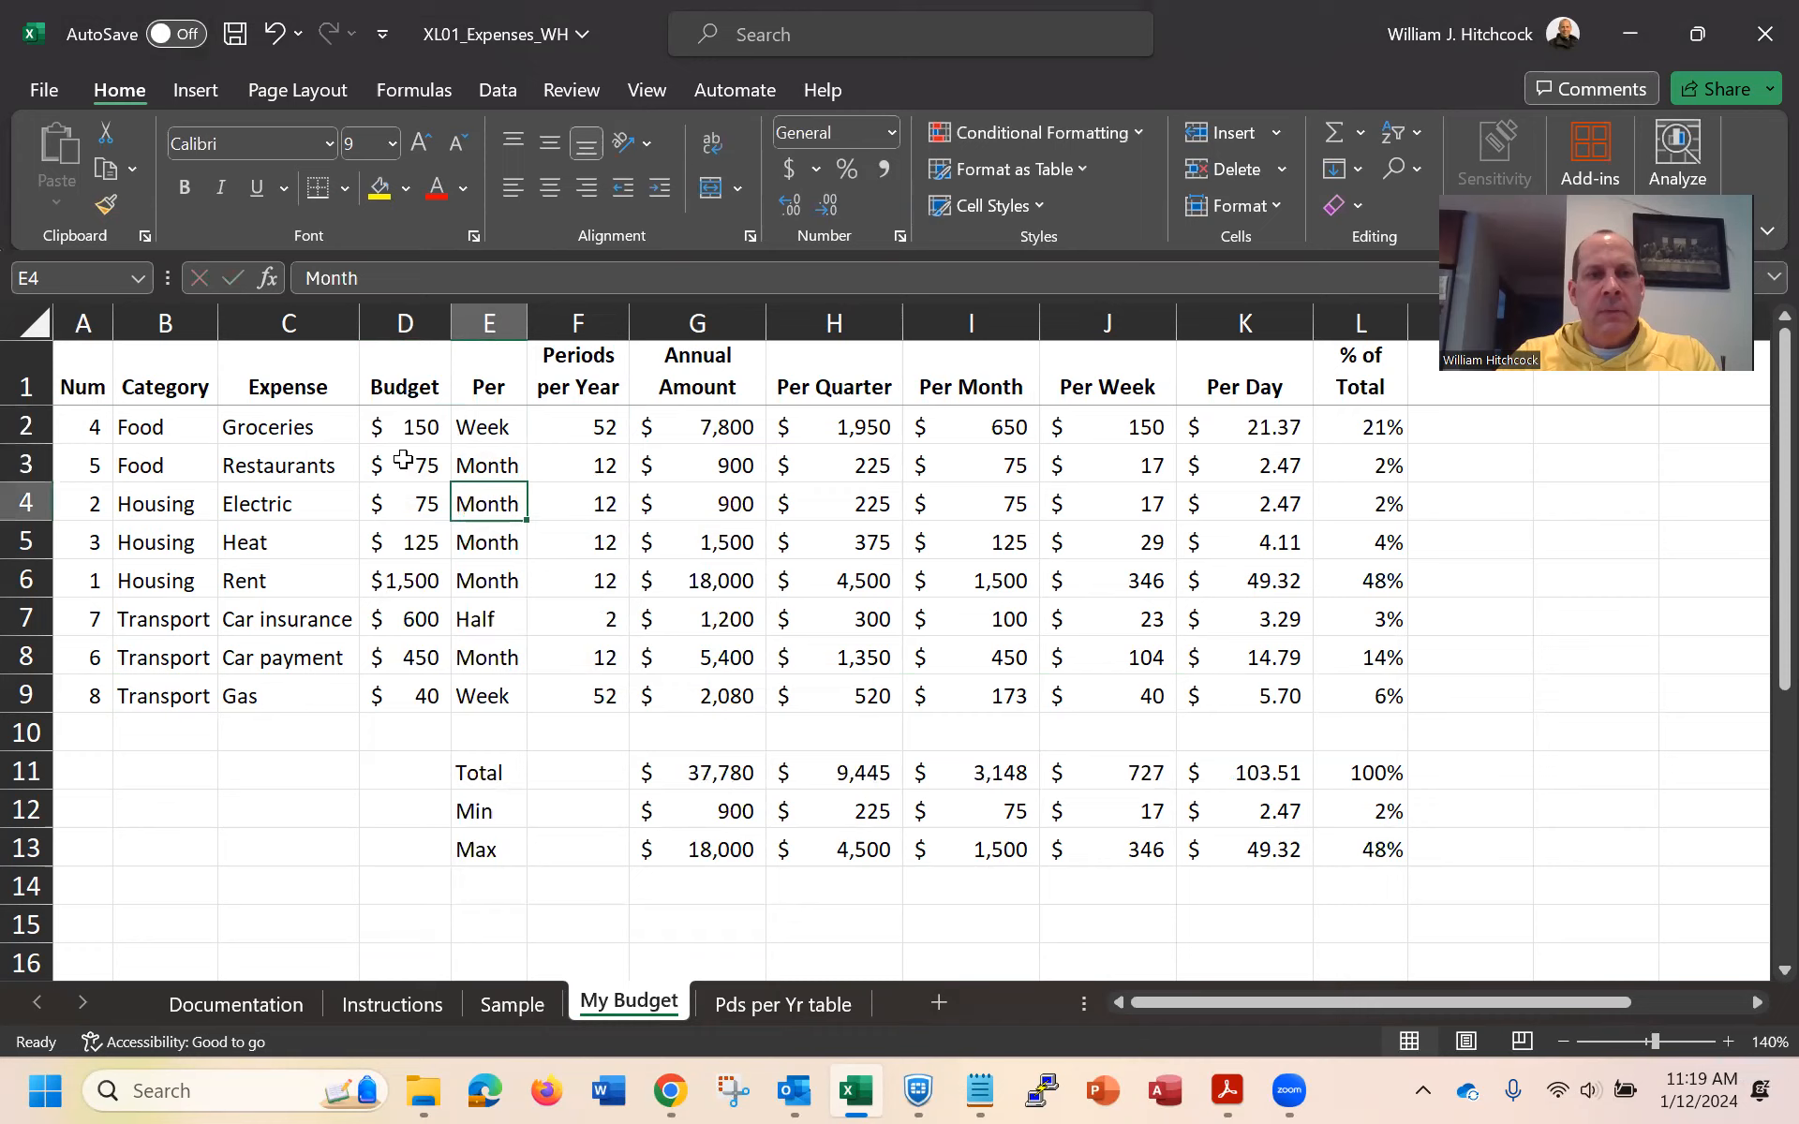
key(Left)
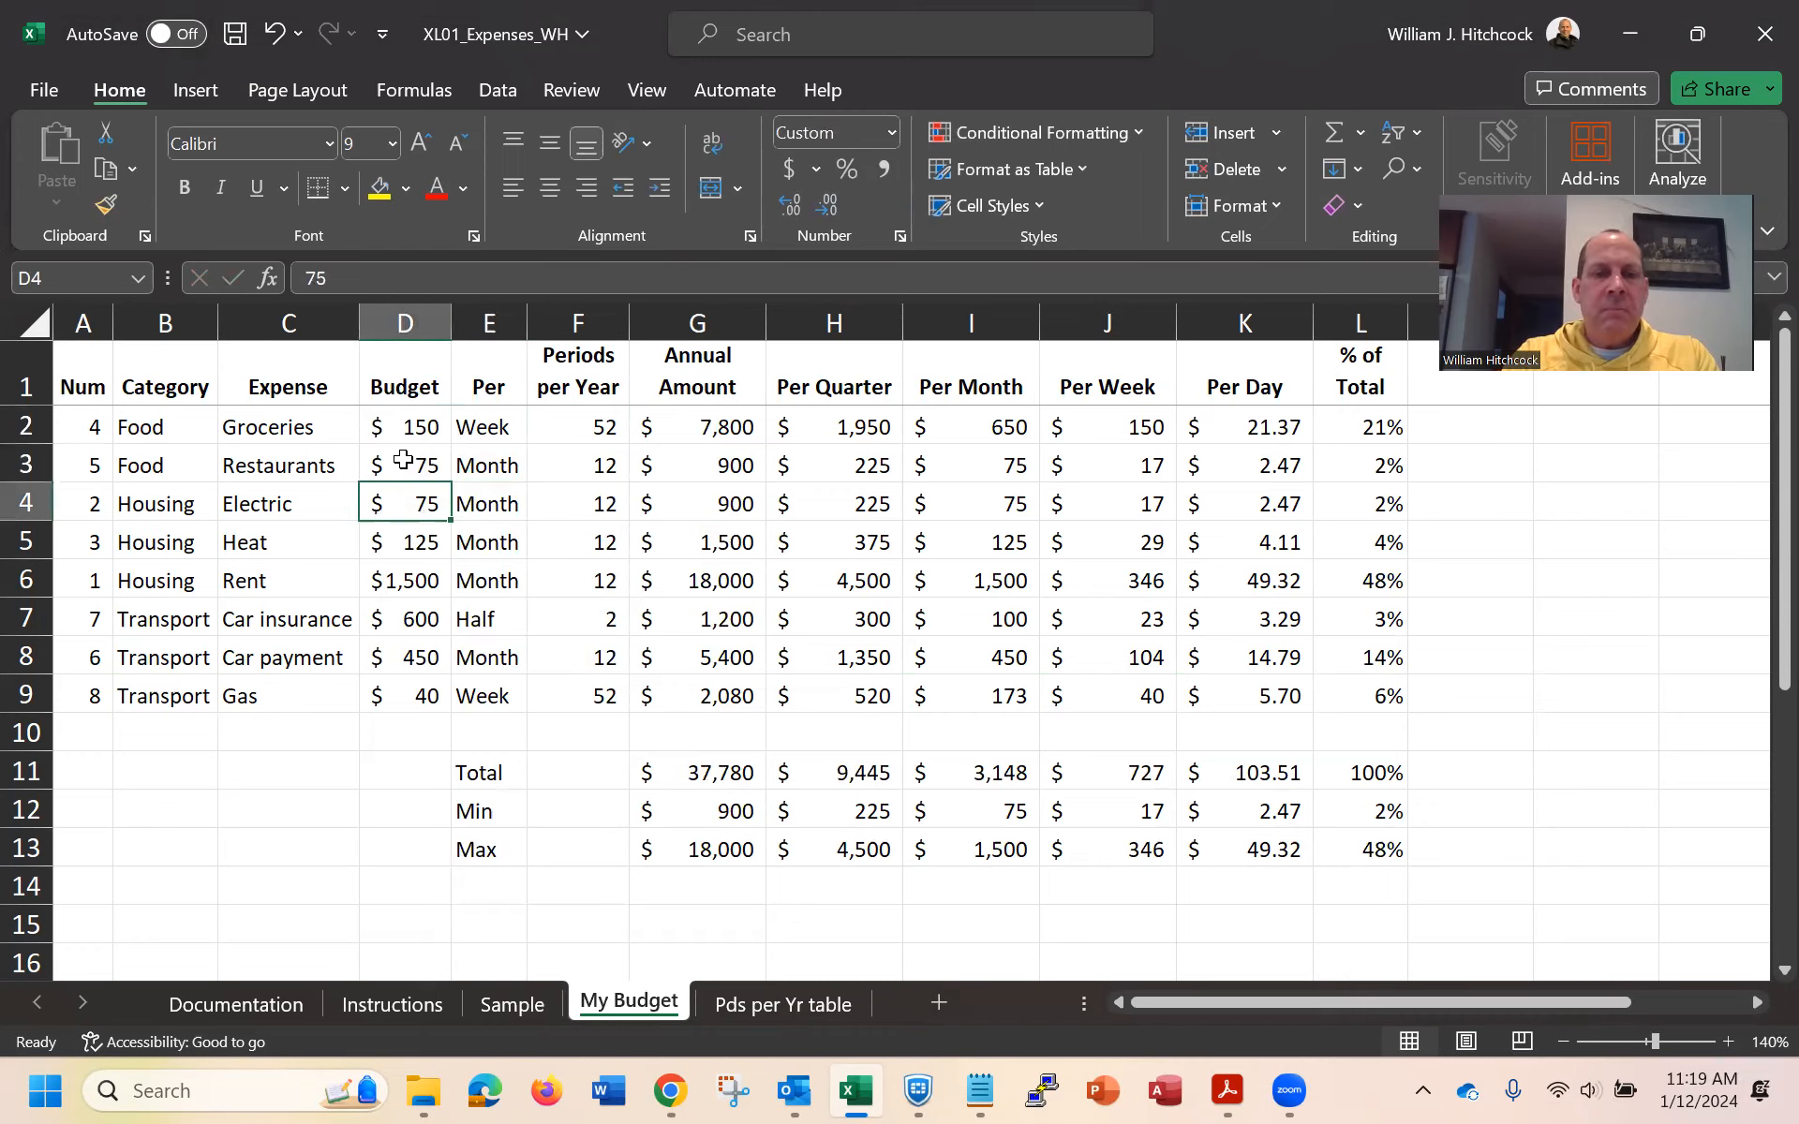
text(100)
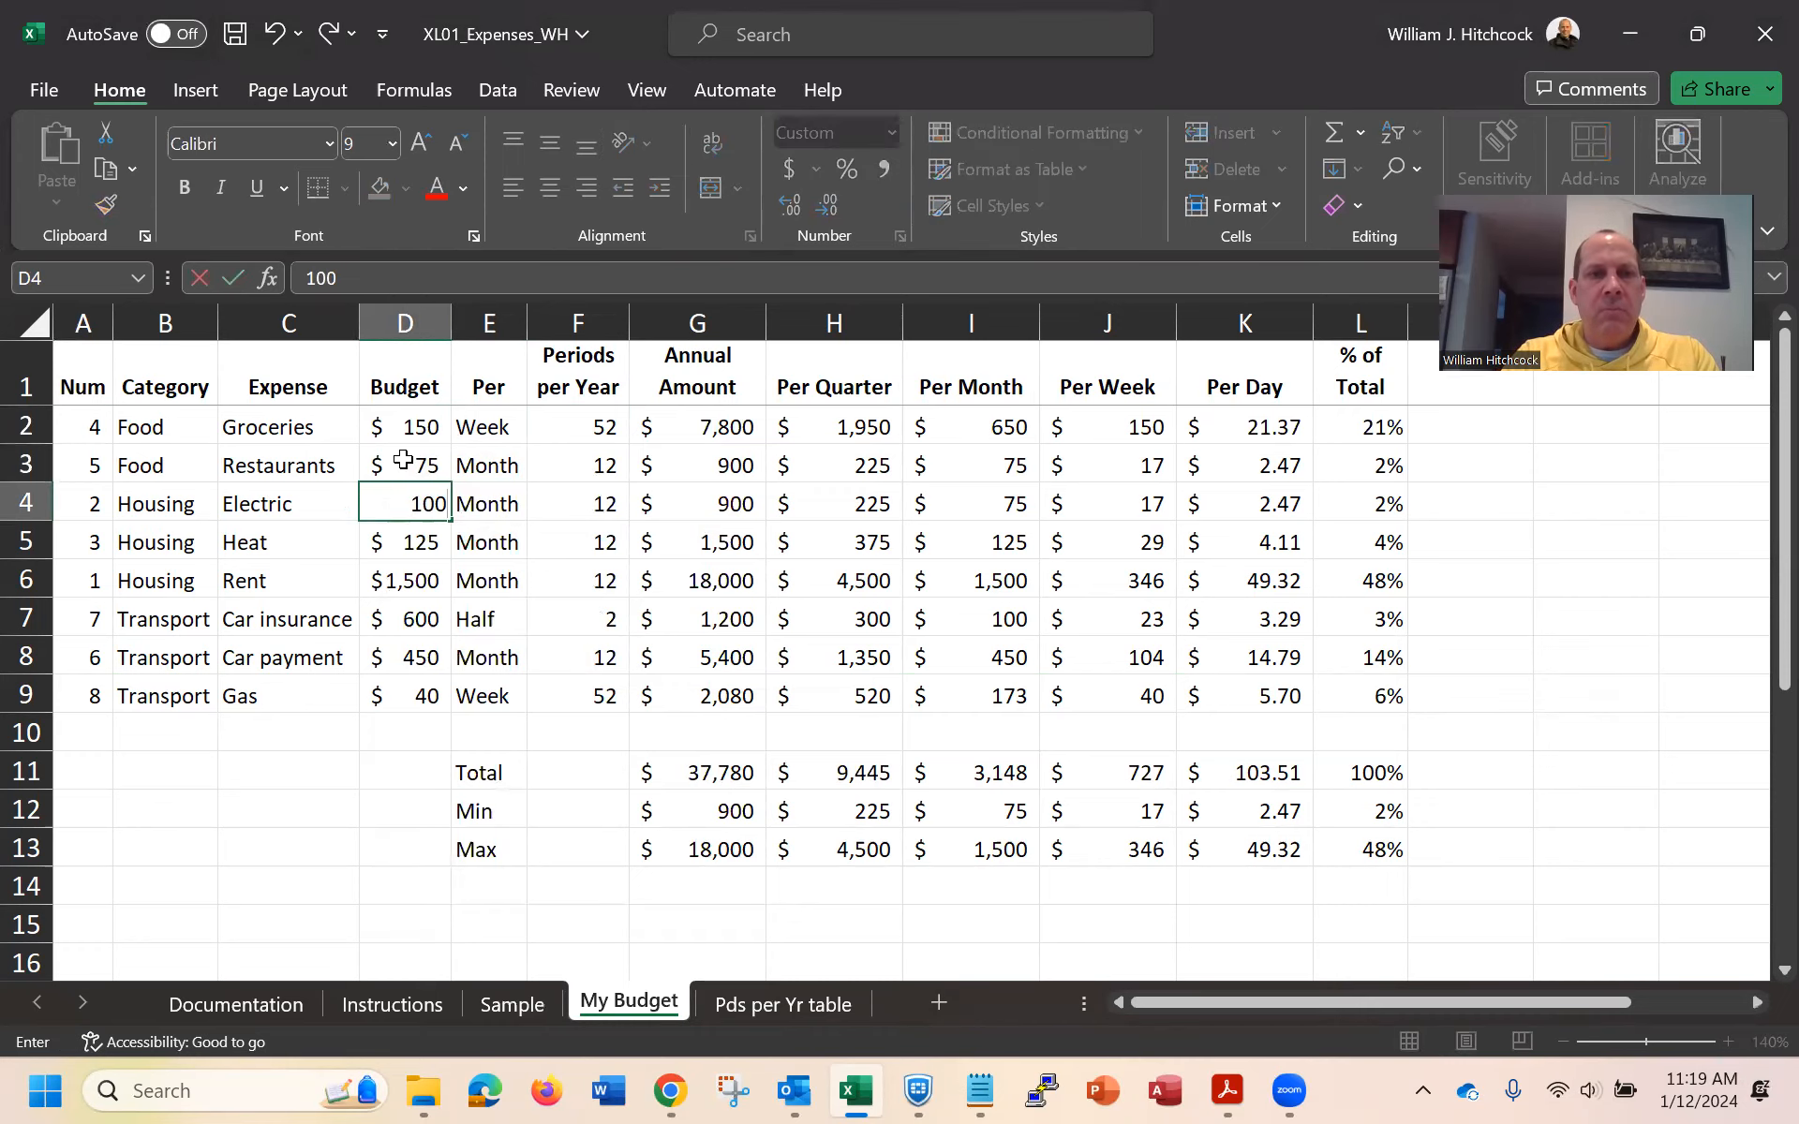
key(Return)
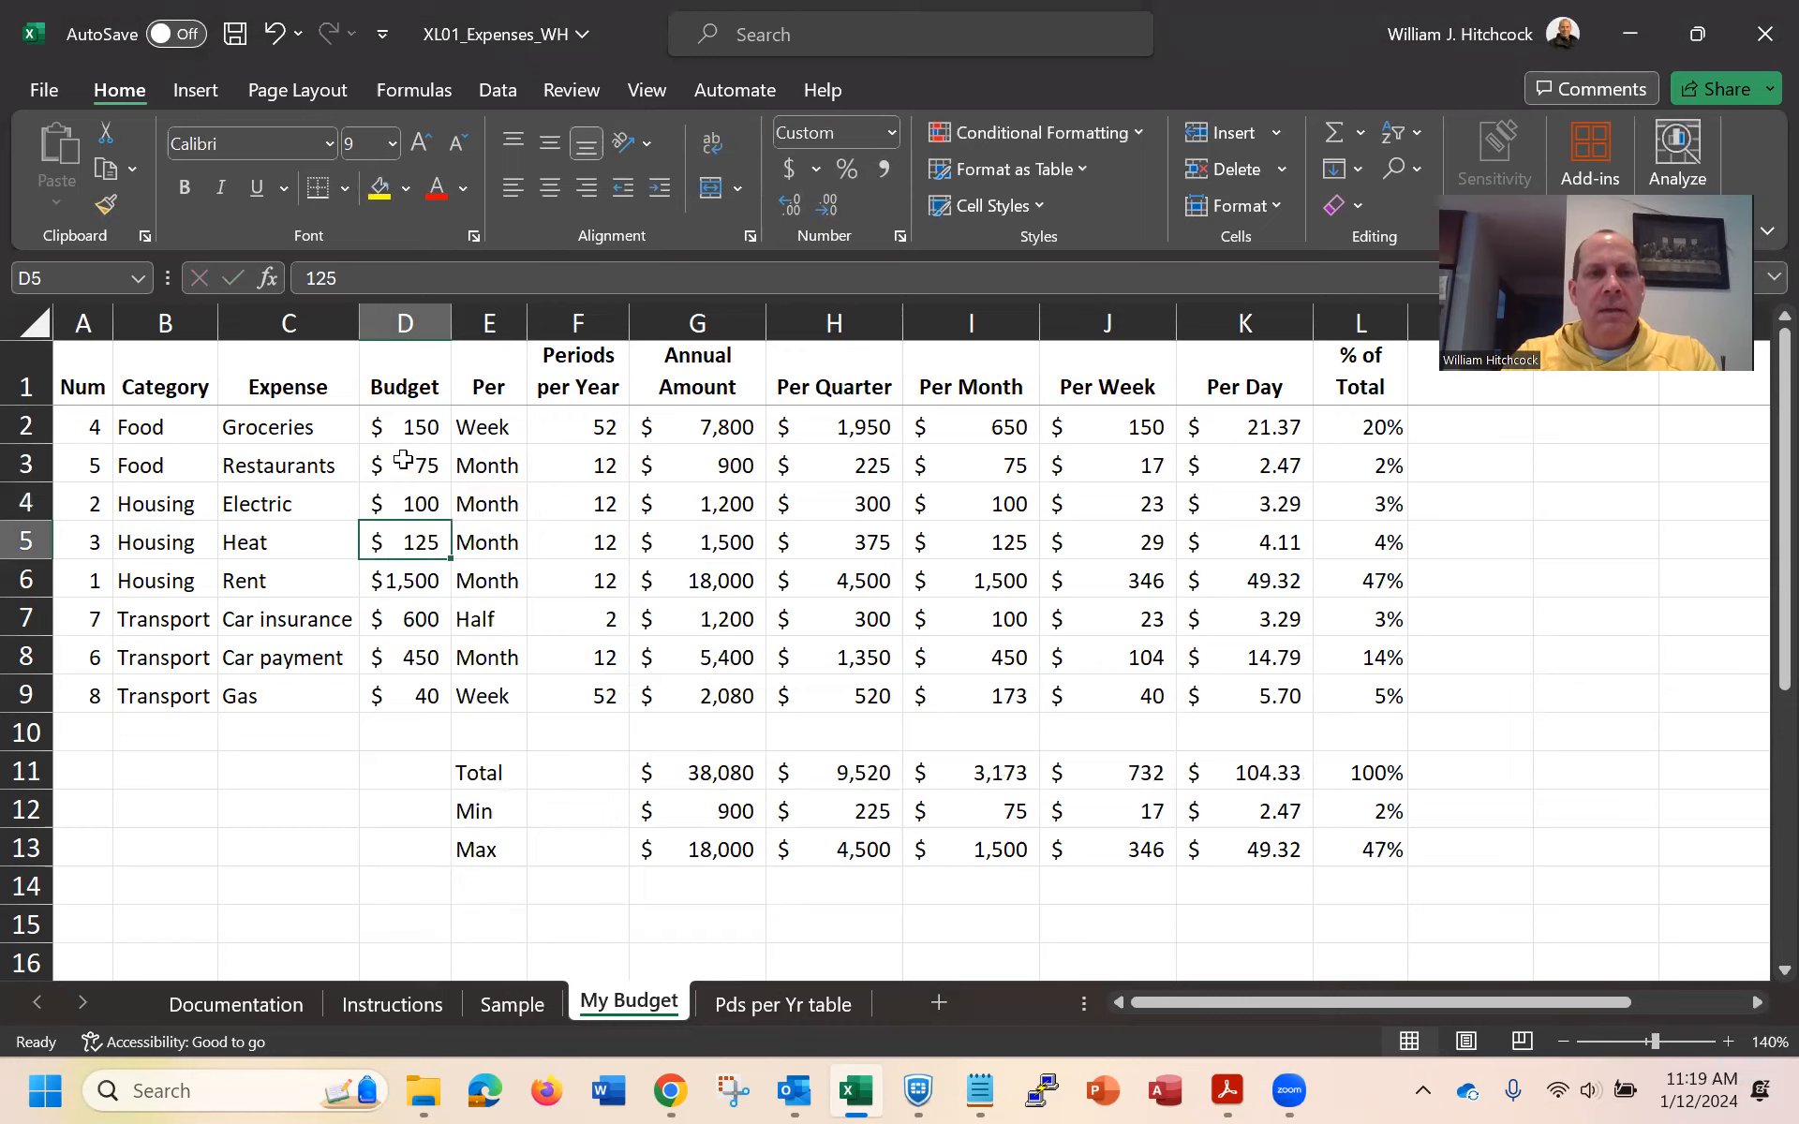
Set the budgets for Rent to 800, Car insurance to 500, Car payment to 650 and Gas to 50
key(Down)
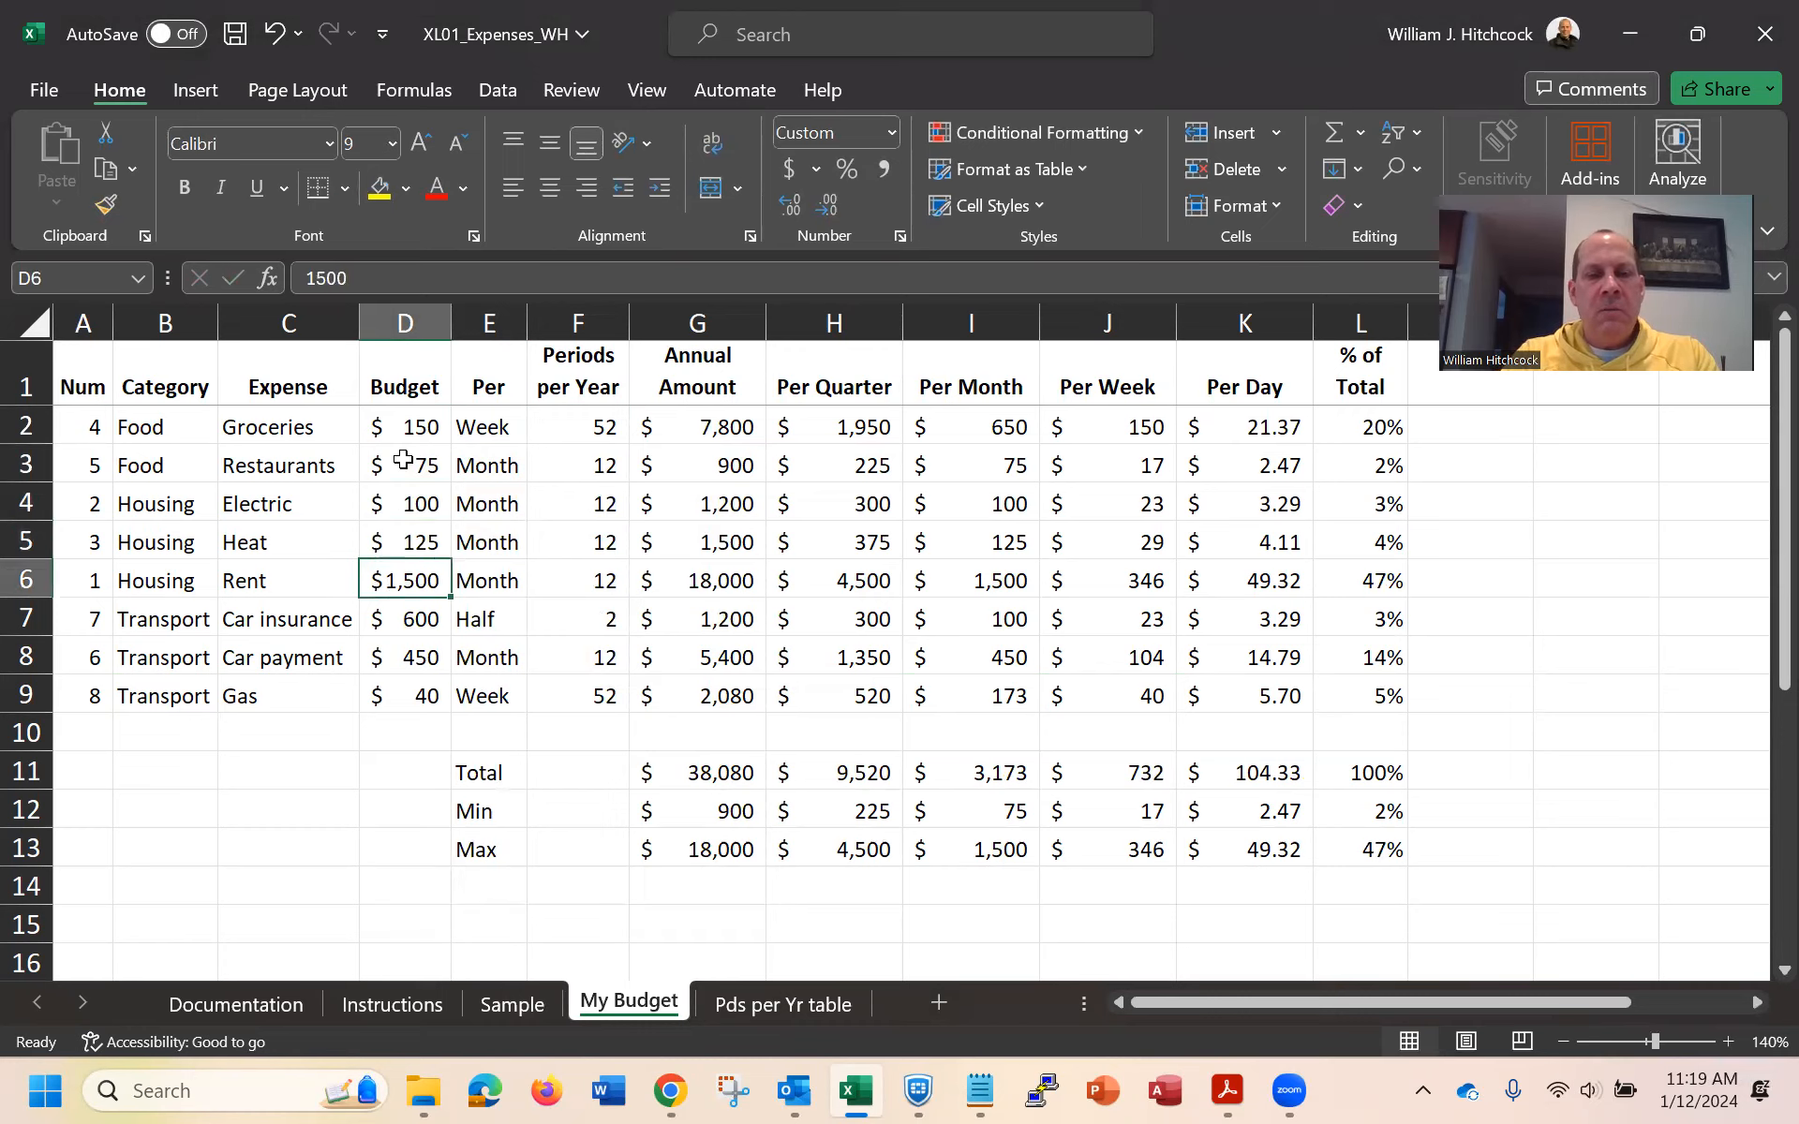
text(800)
key(Return)
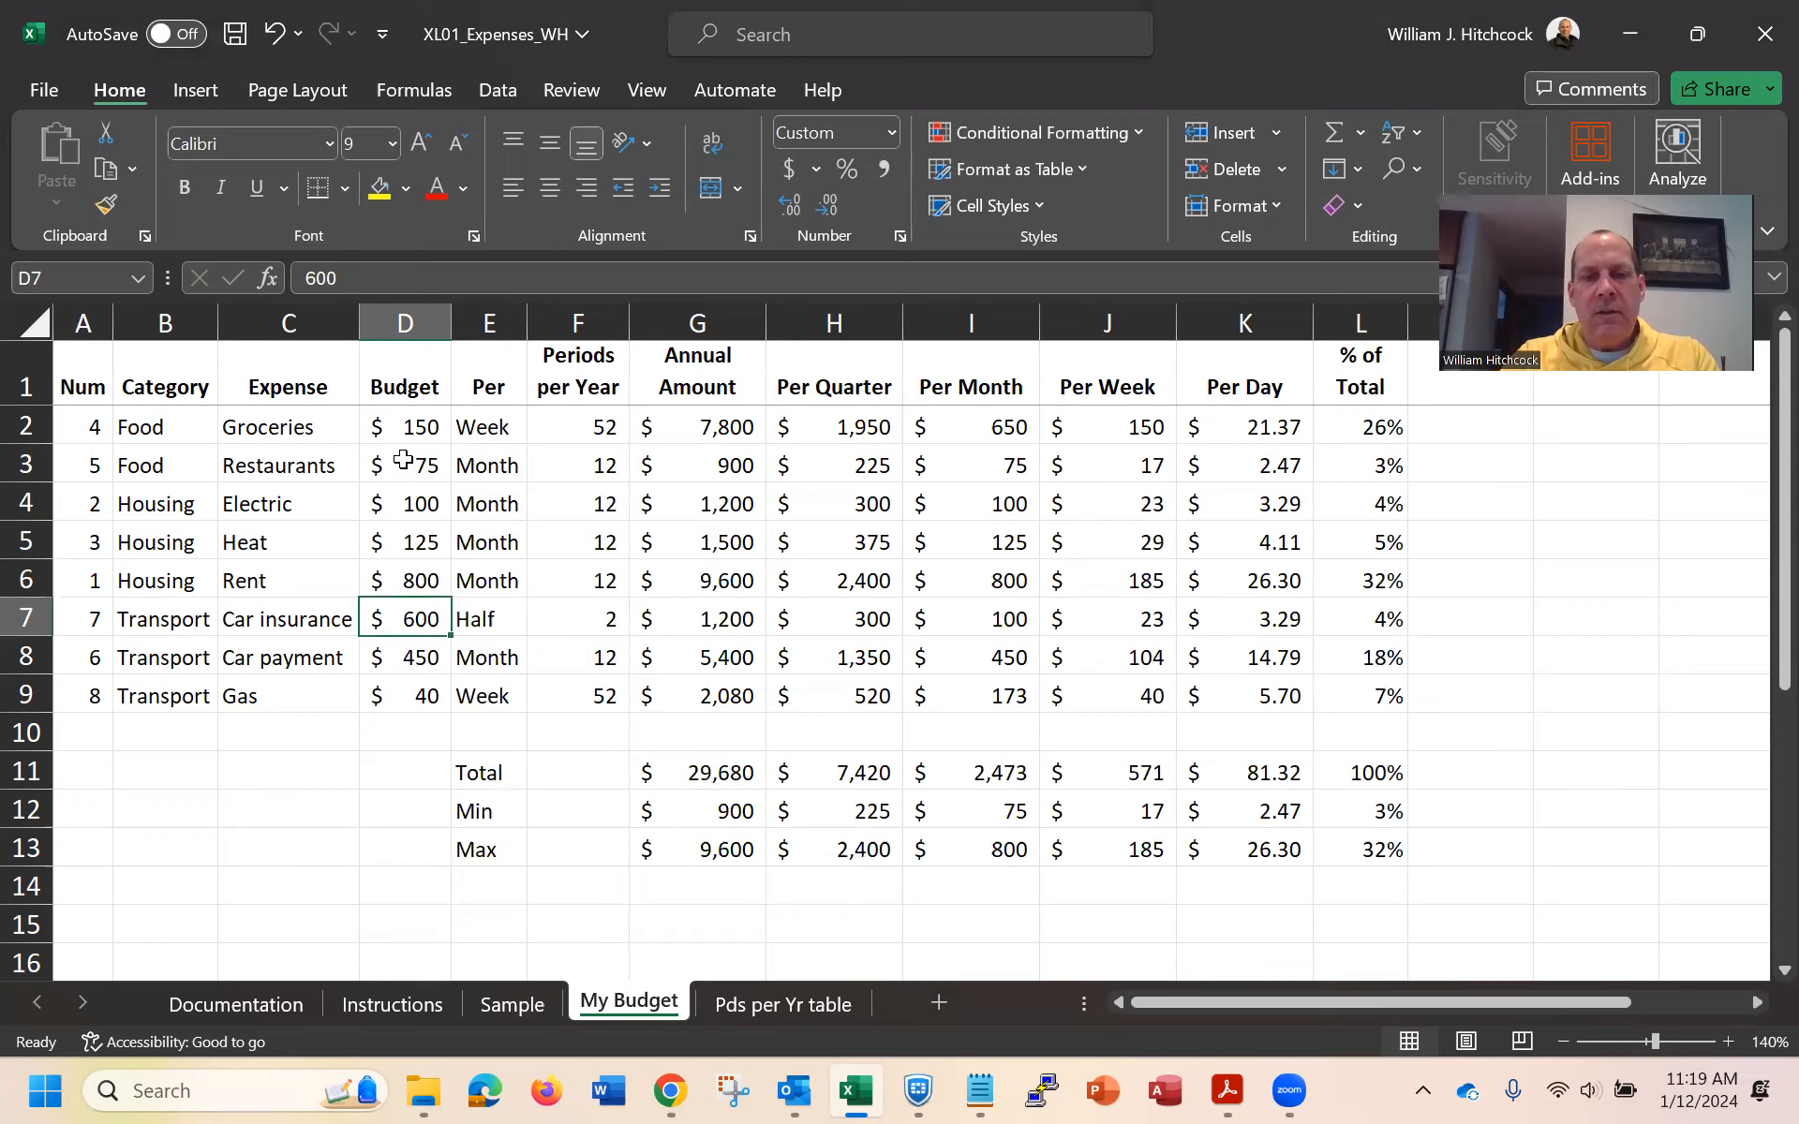
text(500)
key(Return)
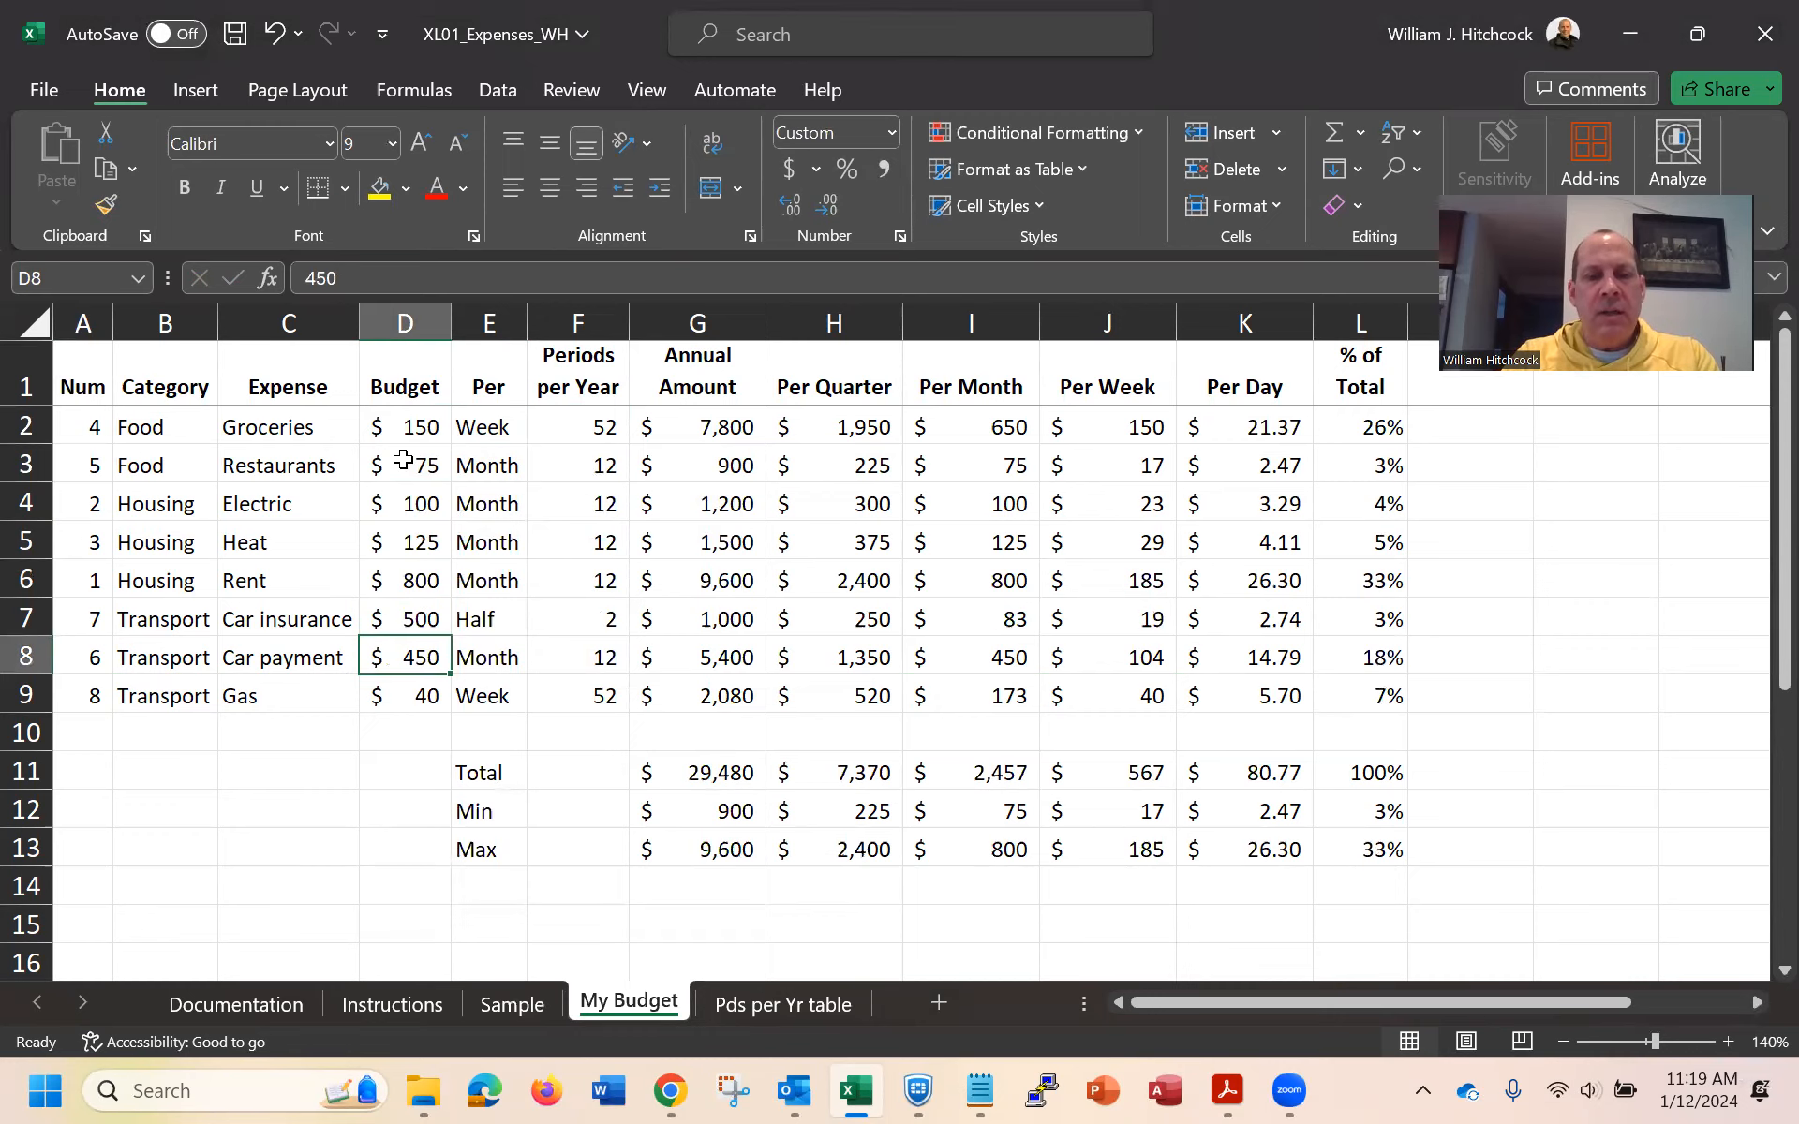
text(650)
key(Return)
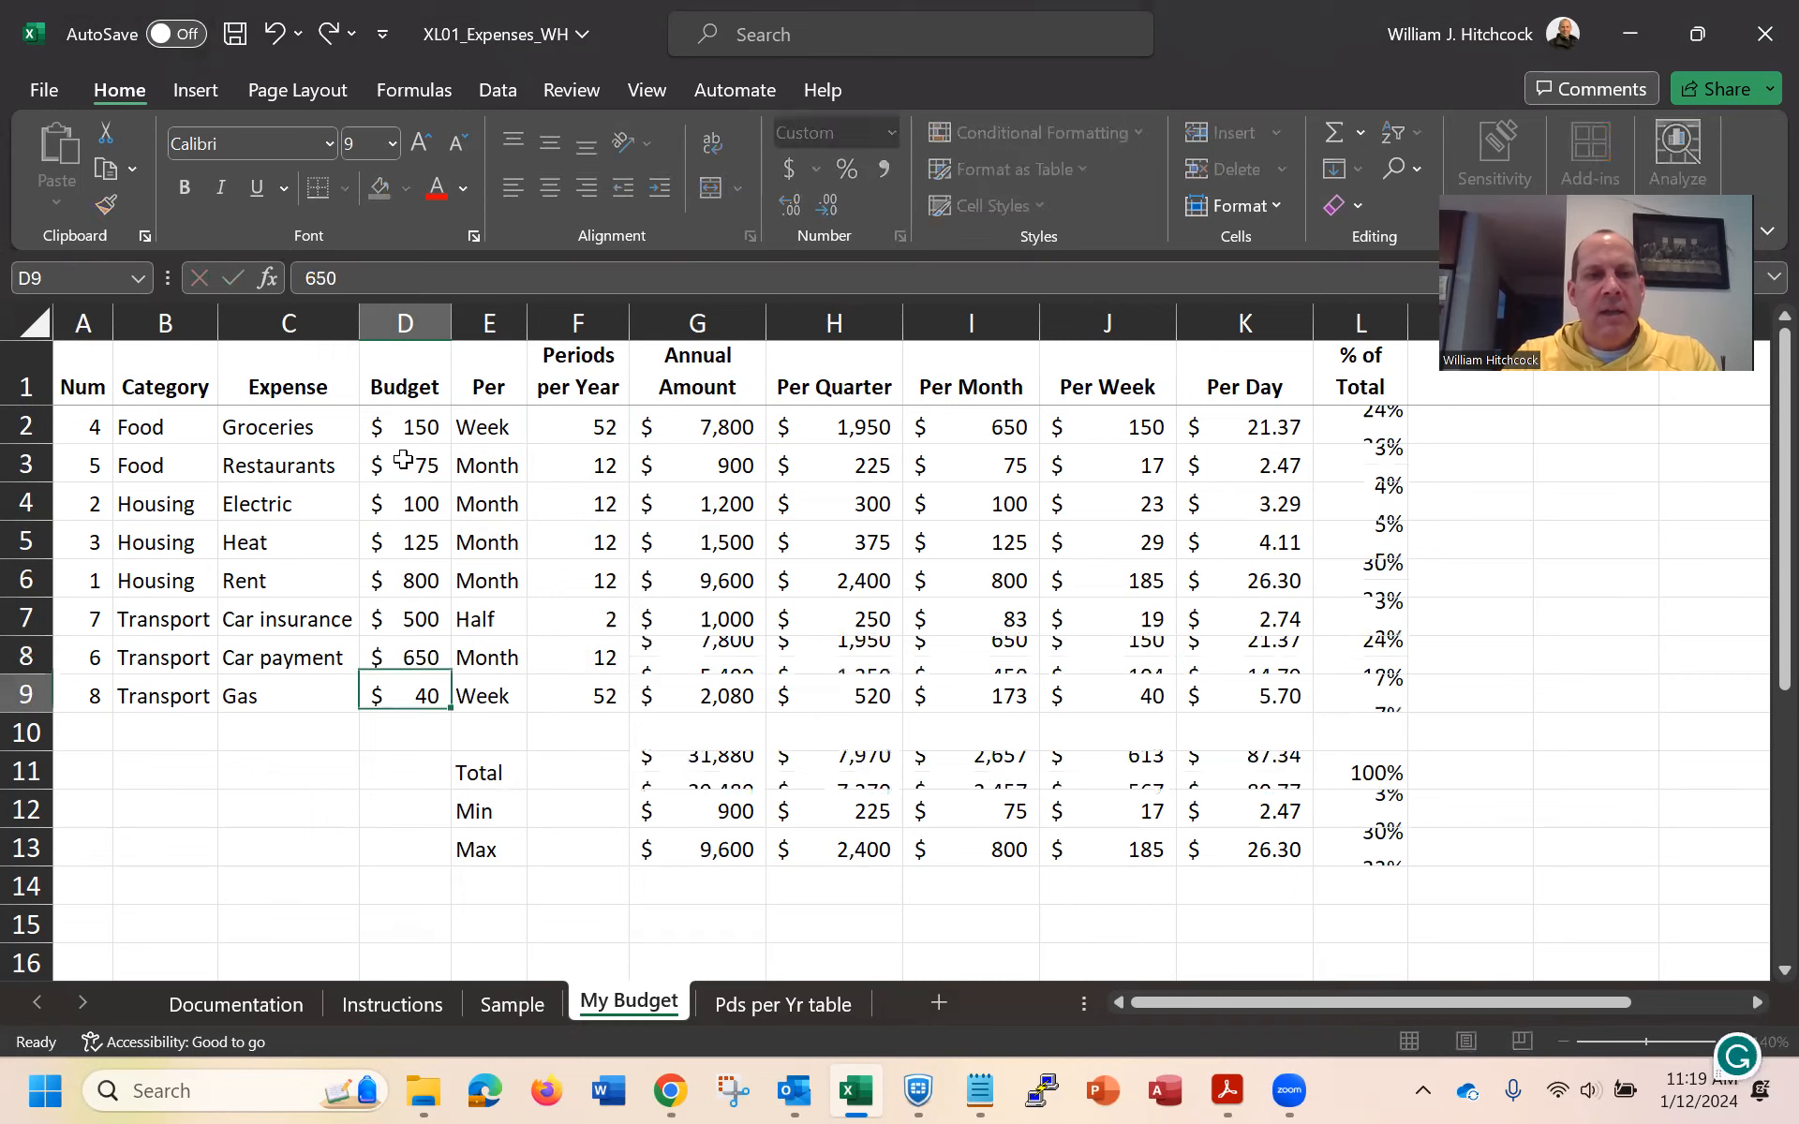
text(50)
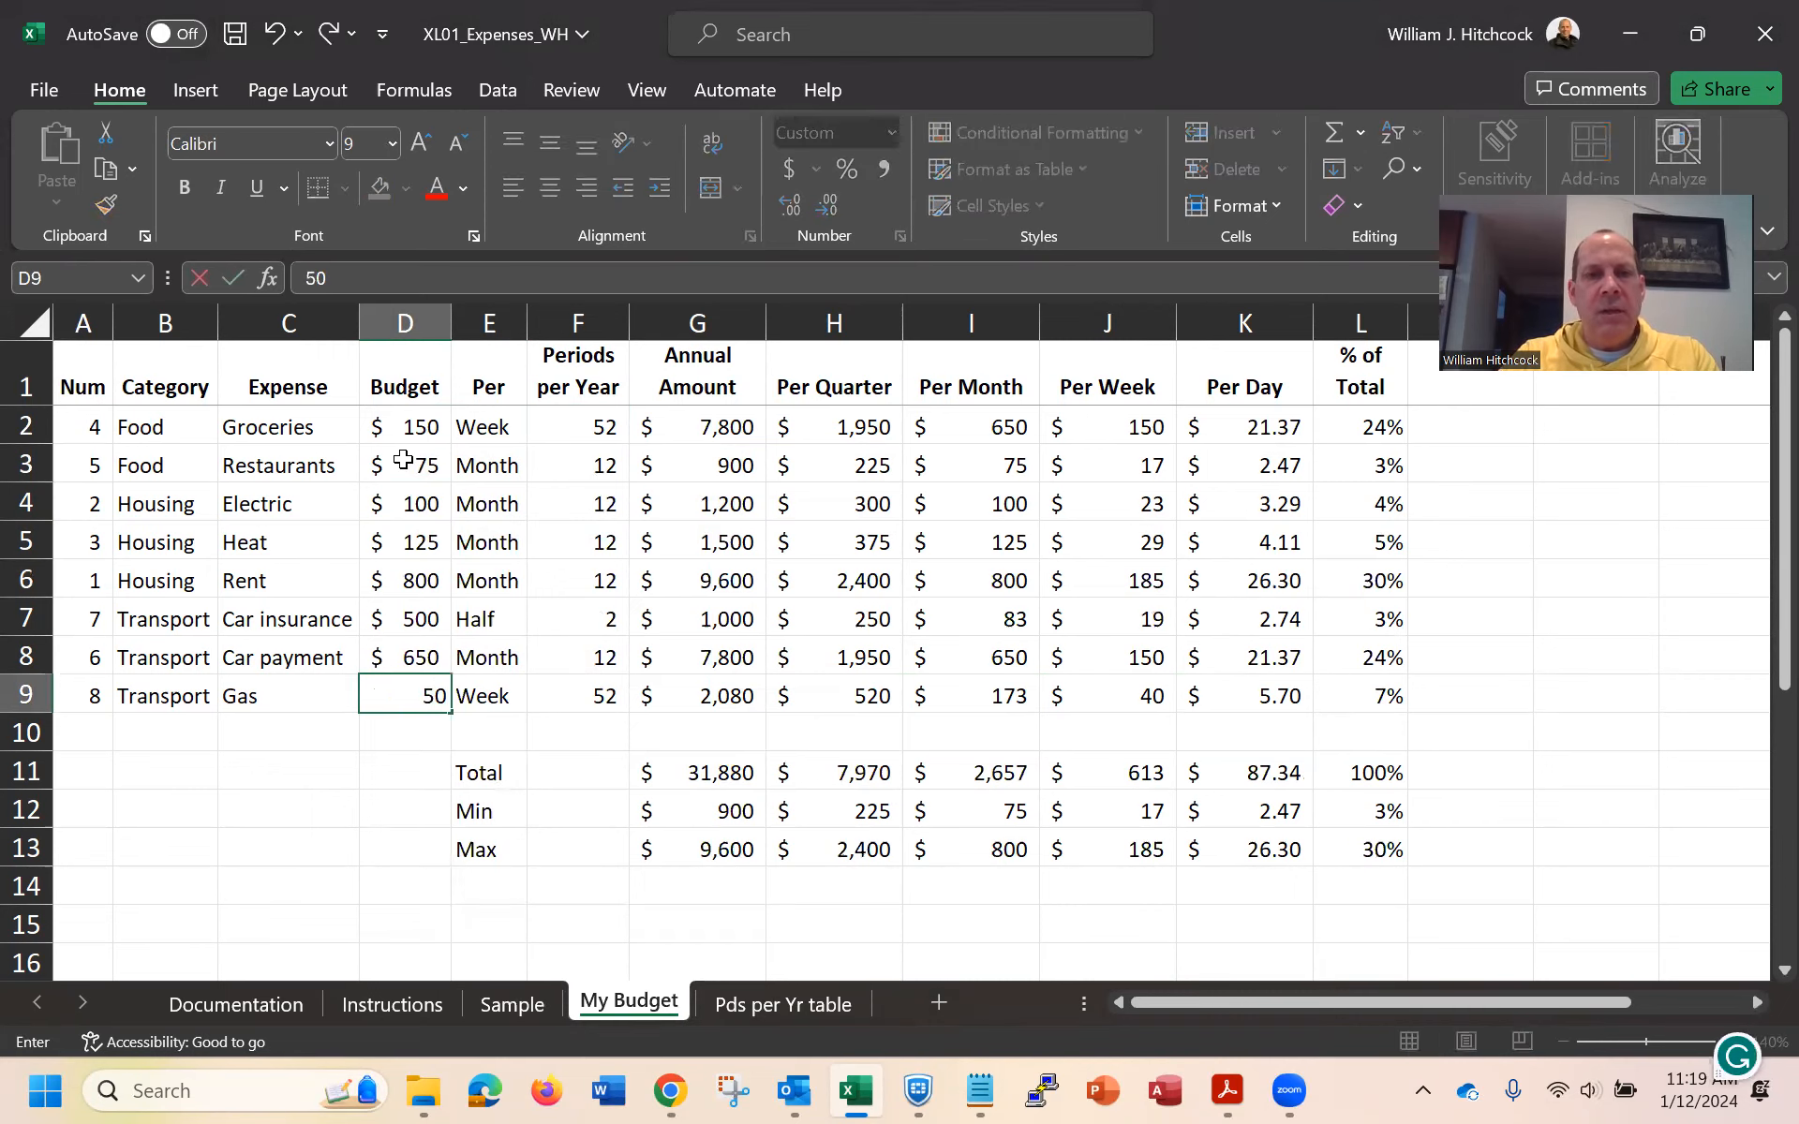
key(Return)
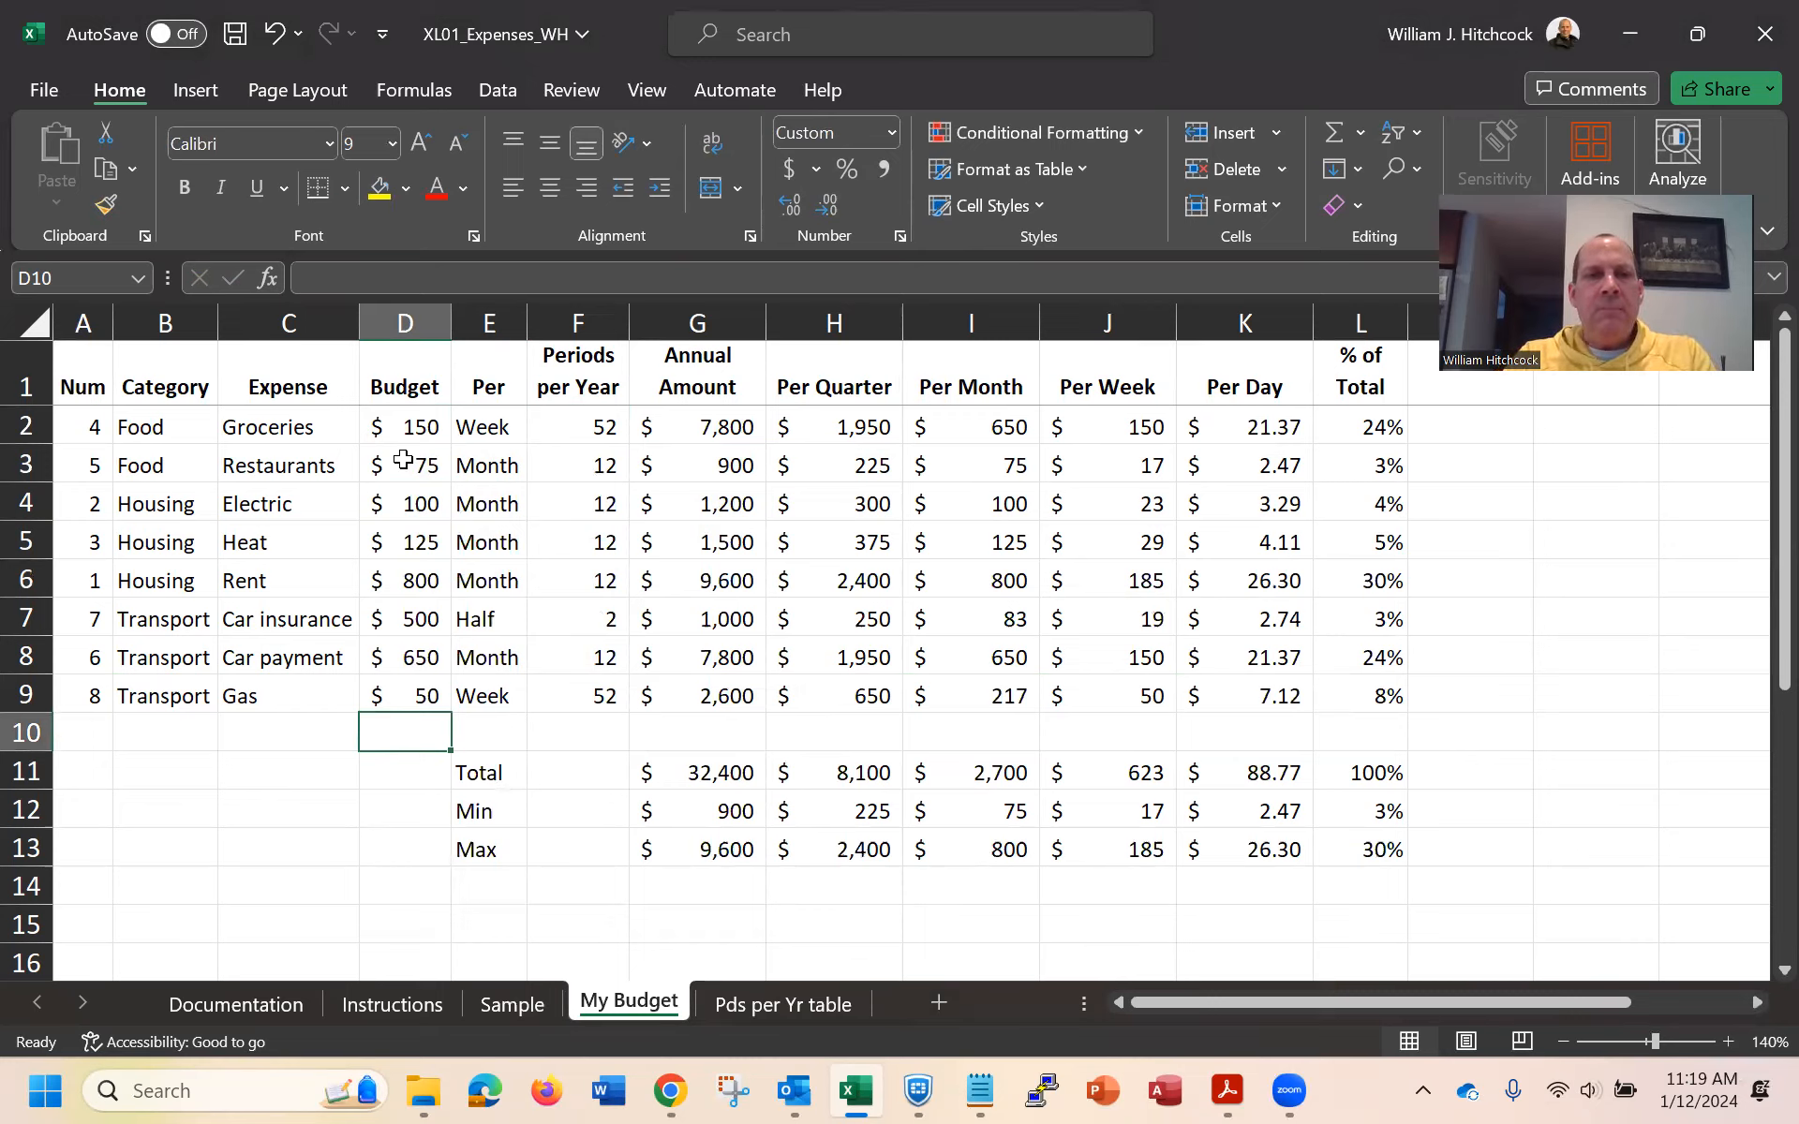
click(694, 776)
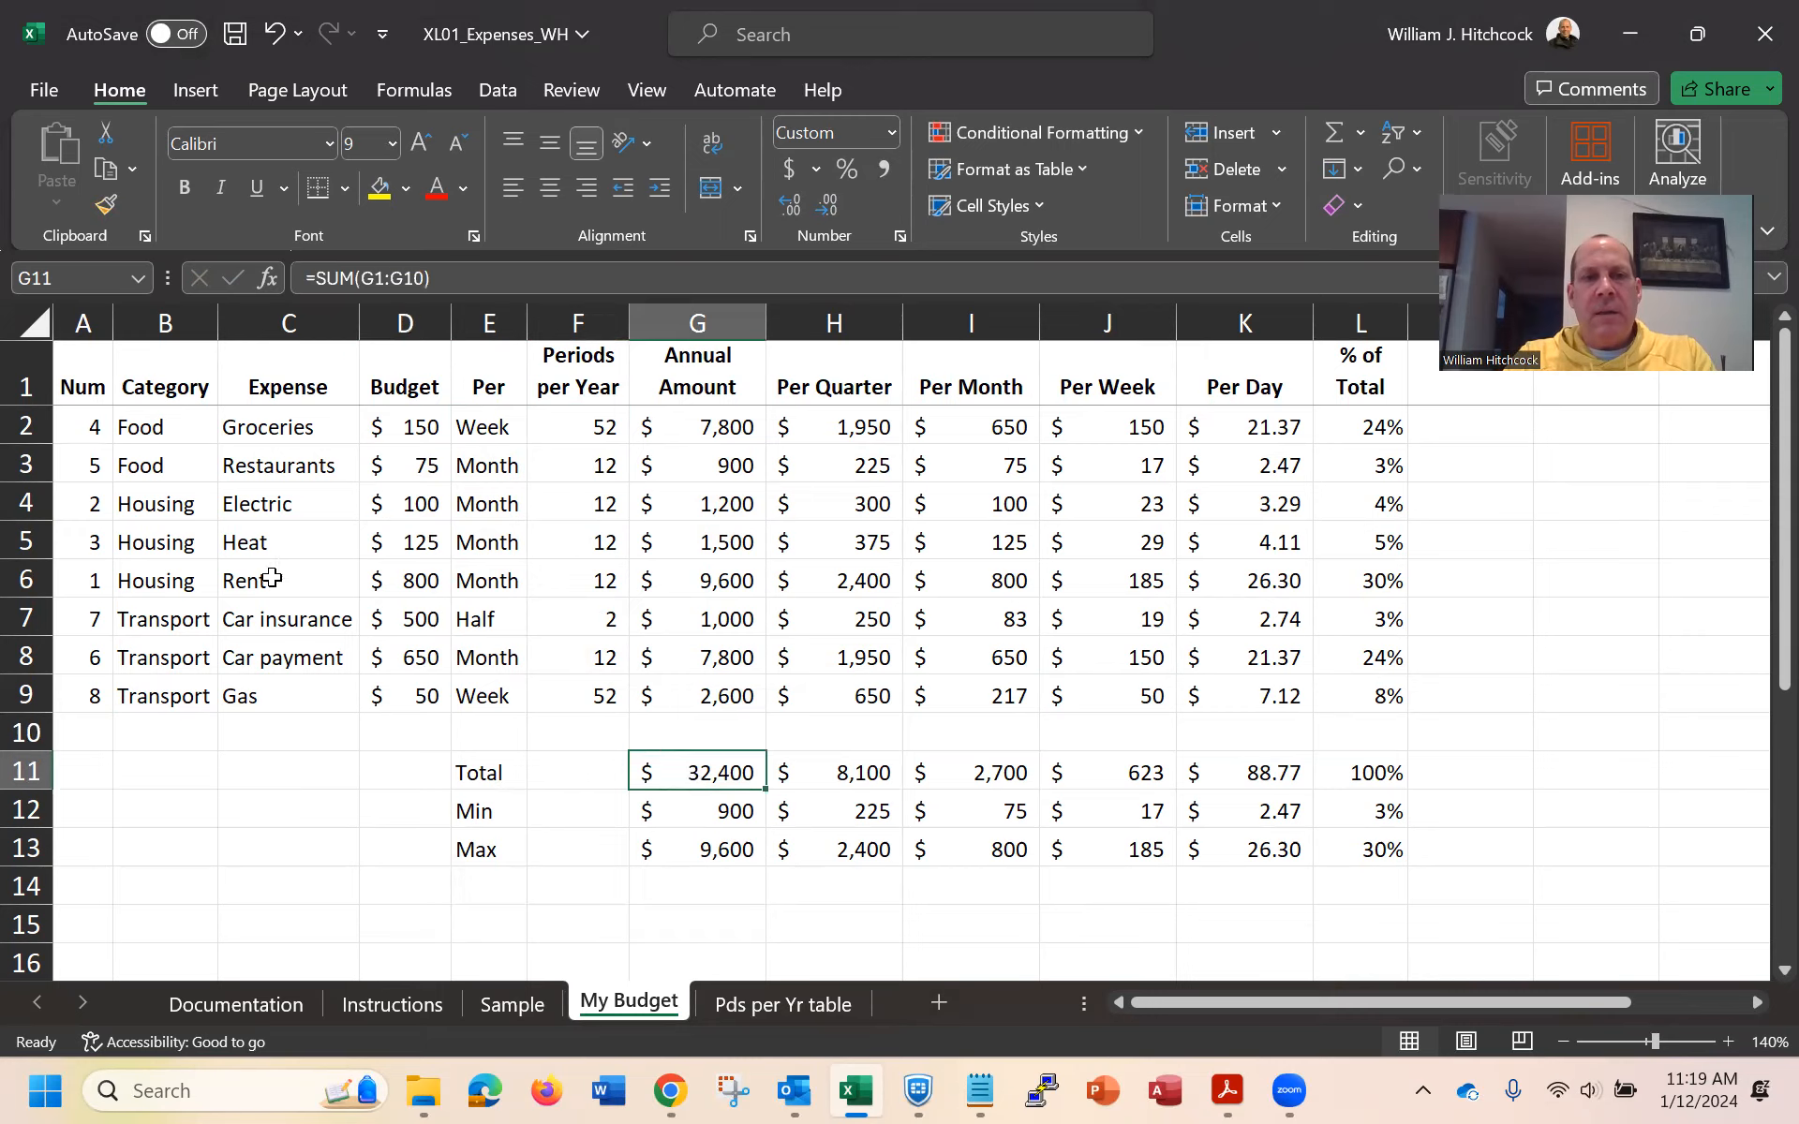
Insert a new row at row 10 of the My Budget sheet and paste a copy of the Gas expense row into row 10
right_click(21, 733)
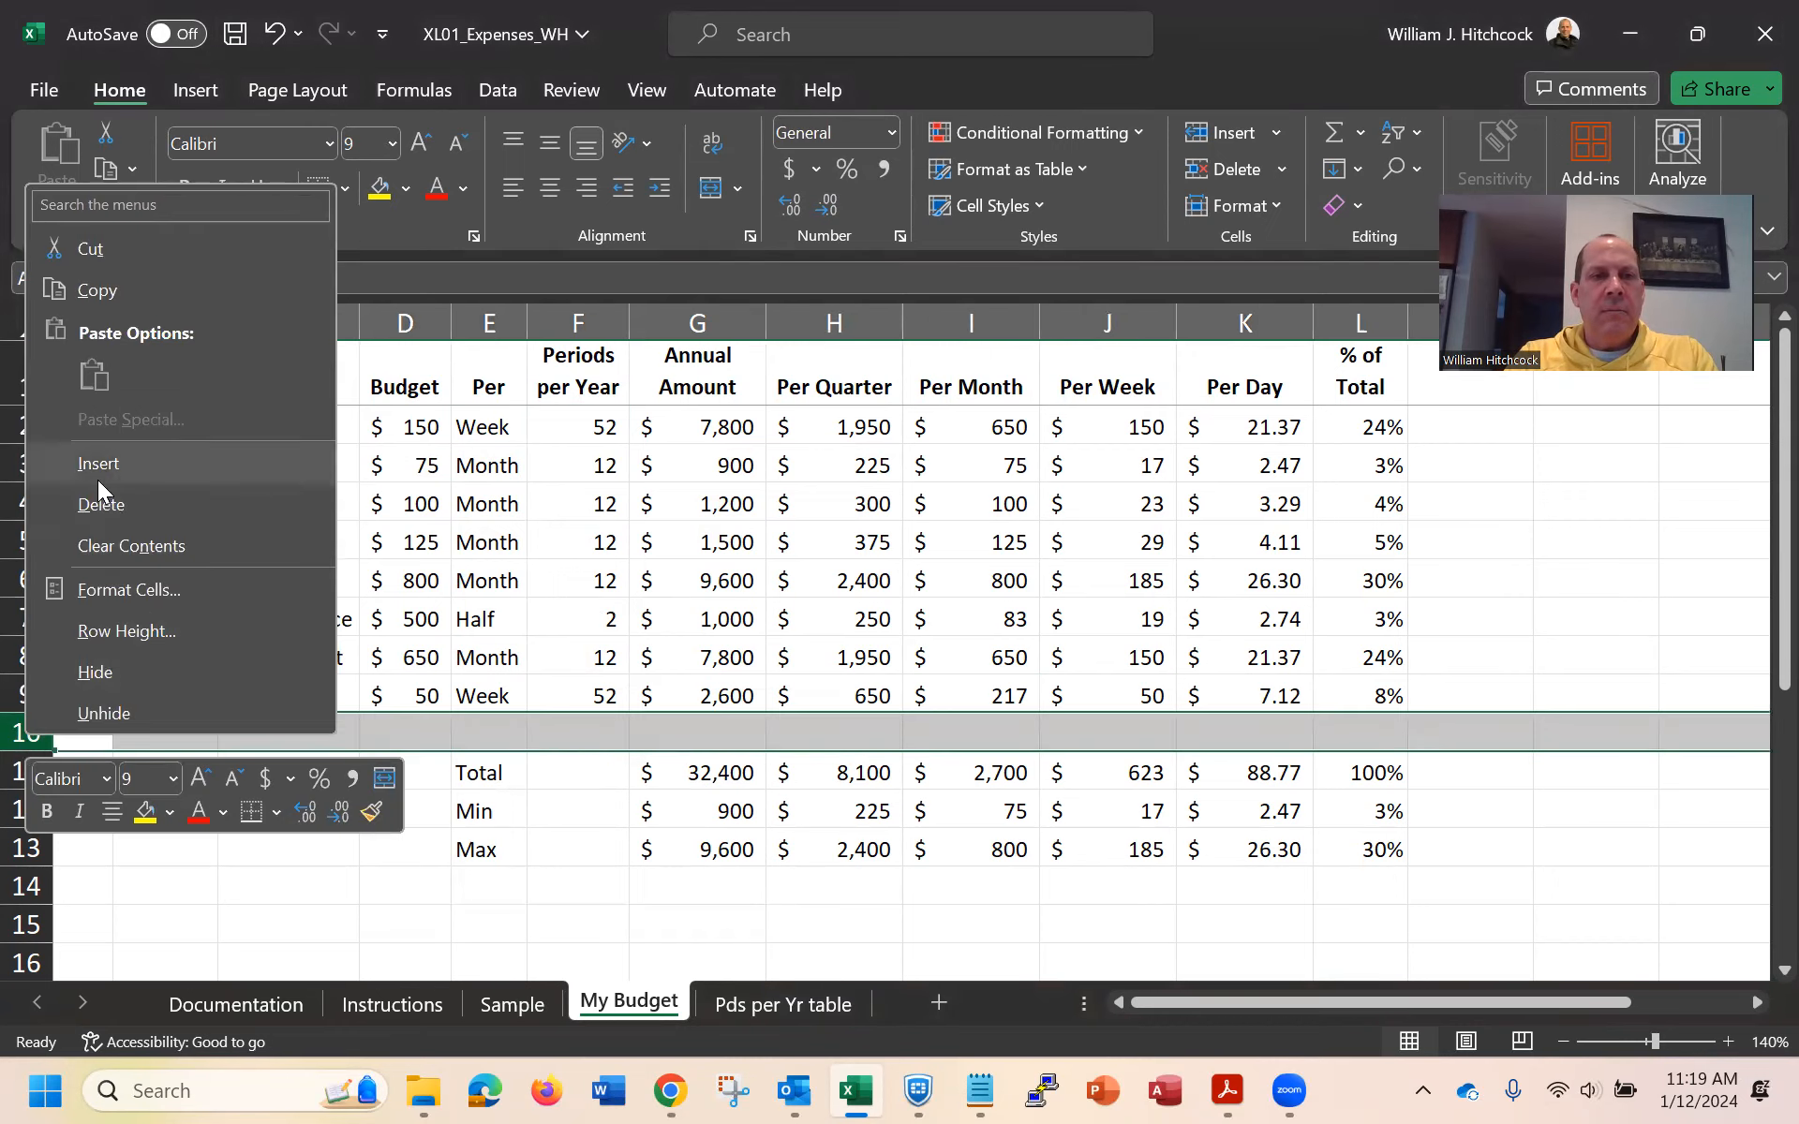
click(97, 466)
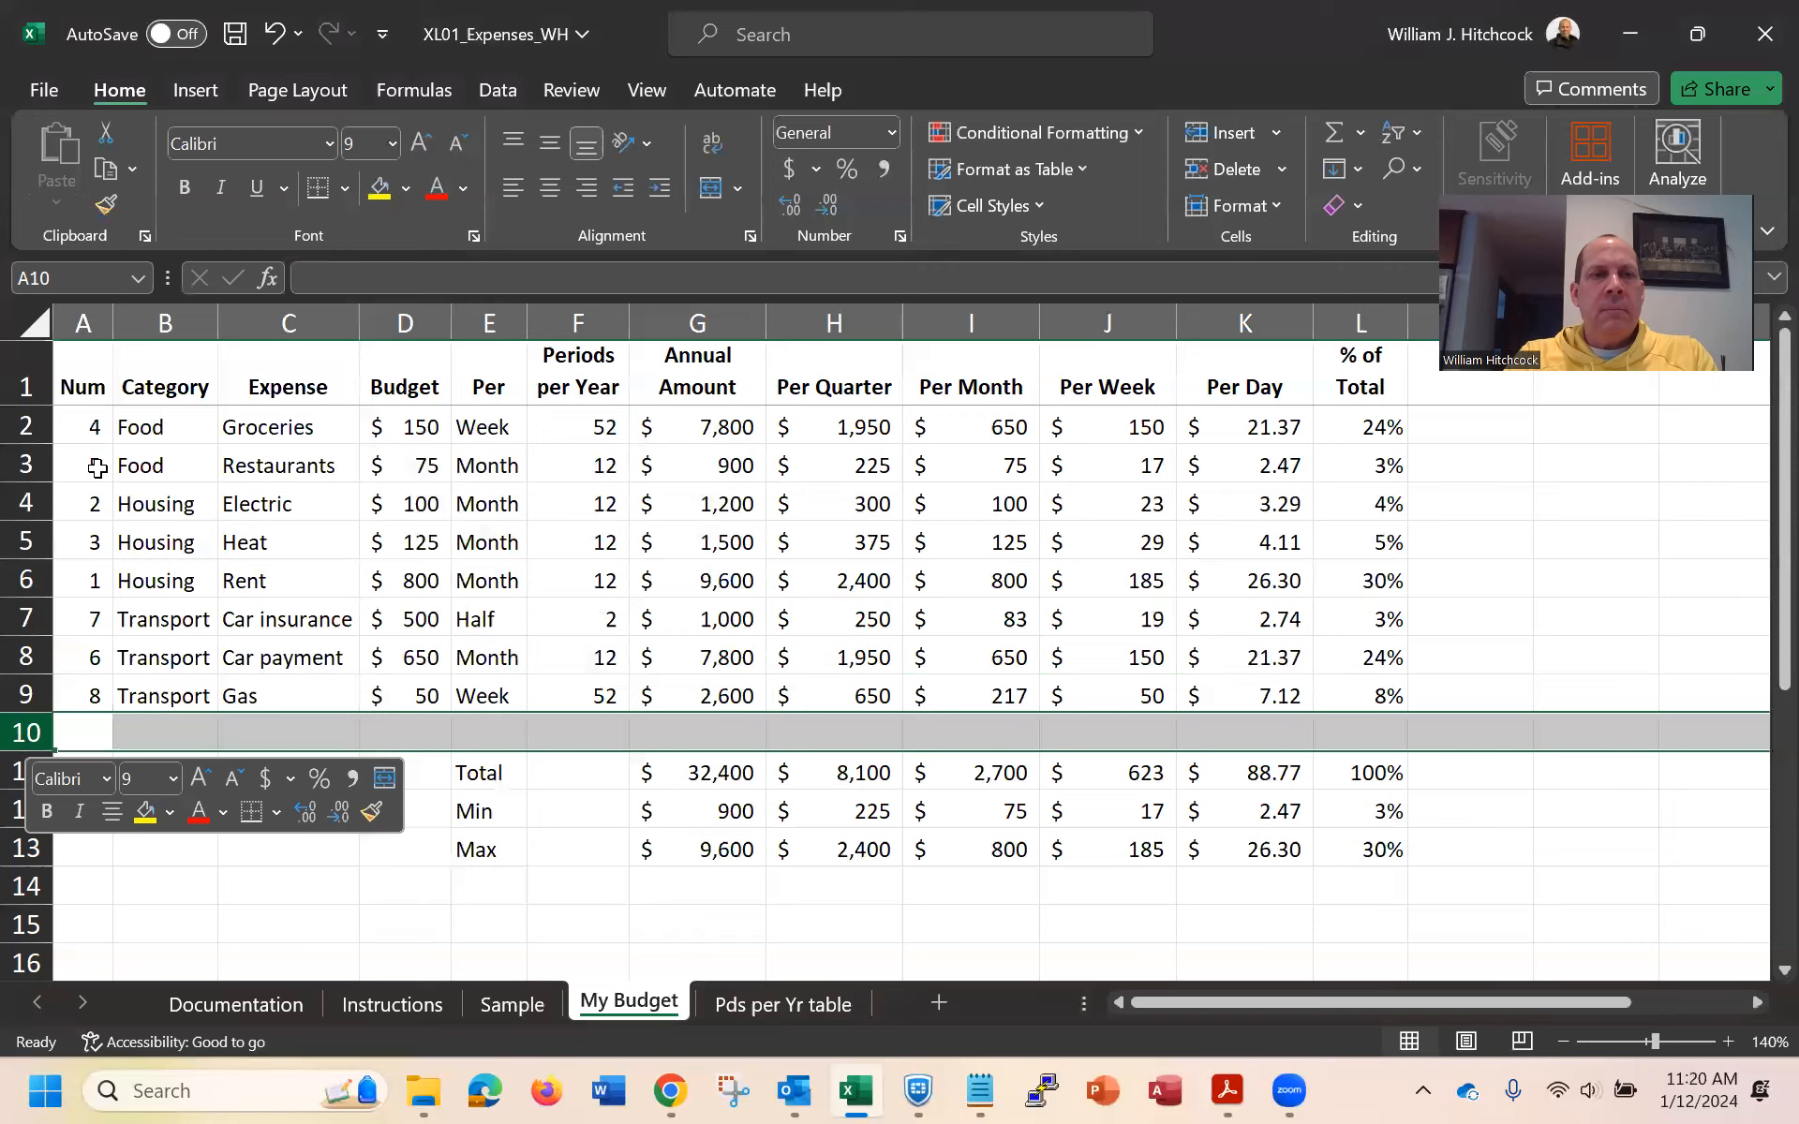
click(75, 694)
key(shift+Right)
key(shift+Right)
key(shift+Right)
key(shift+Right)
key(shift+Right)
key(shift+Right)
key(shift+Right)
key(shift+Right)
key(shift+Right)
key(shift+Right)
key(shift+Right)
key(shift+Right)
key(shift+Right)
key(shift+Right)
key(shift+Right)
key(shift+Right)
key(shift+Right)
key(shift+Right)
key(shift+Right)
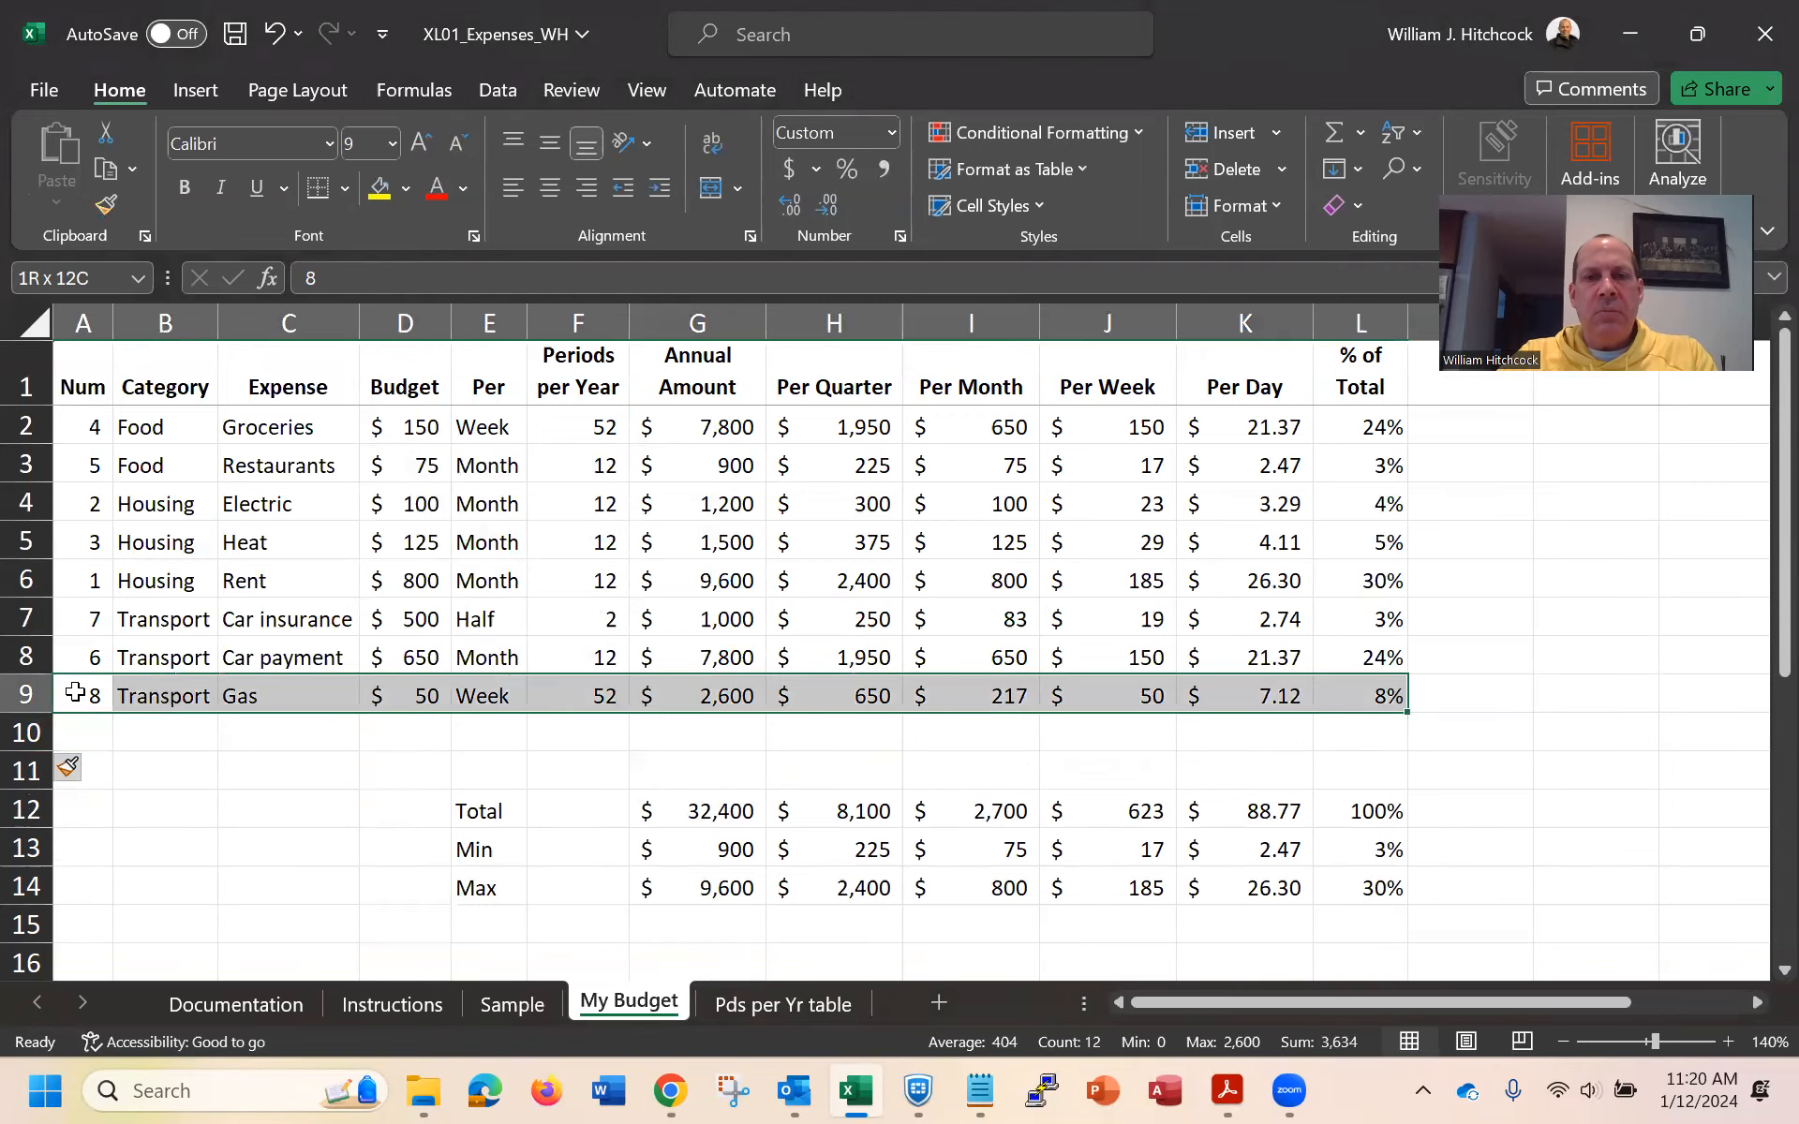
key(ctrl+c)
key(Down)
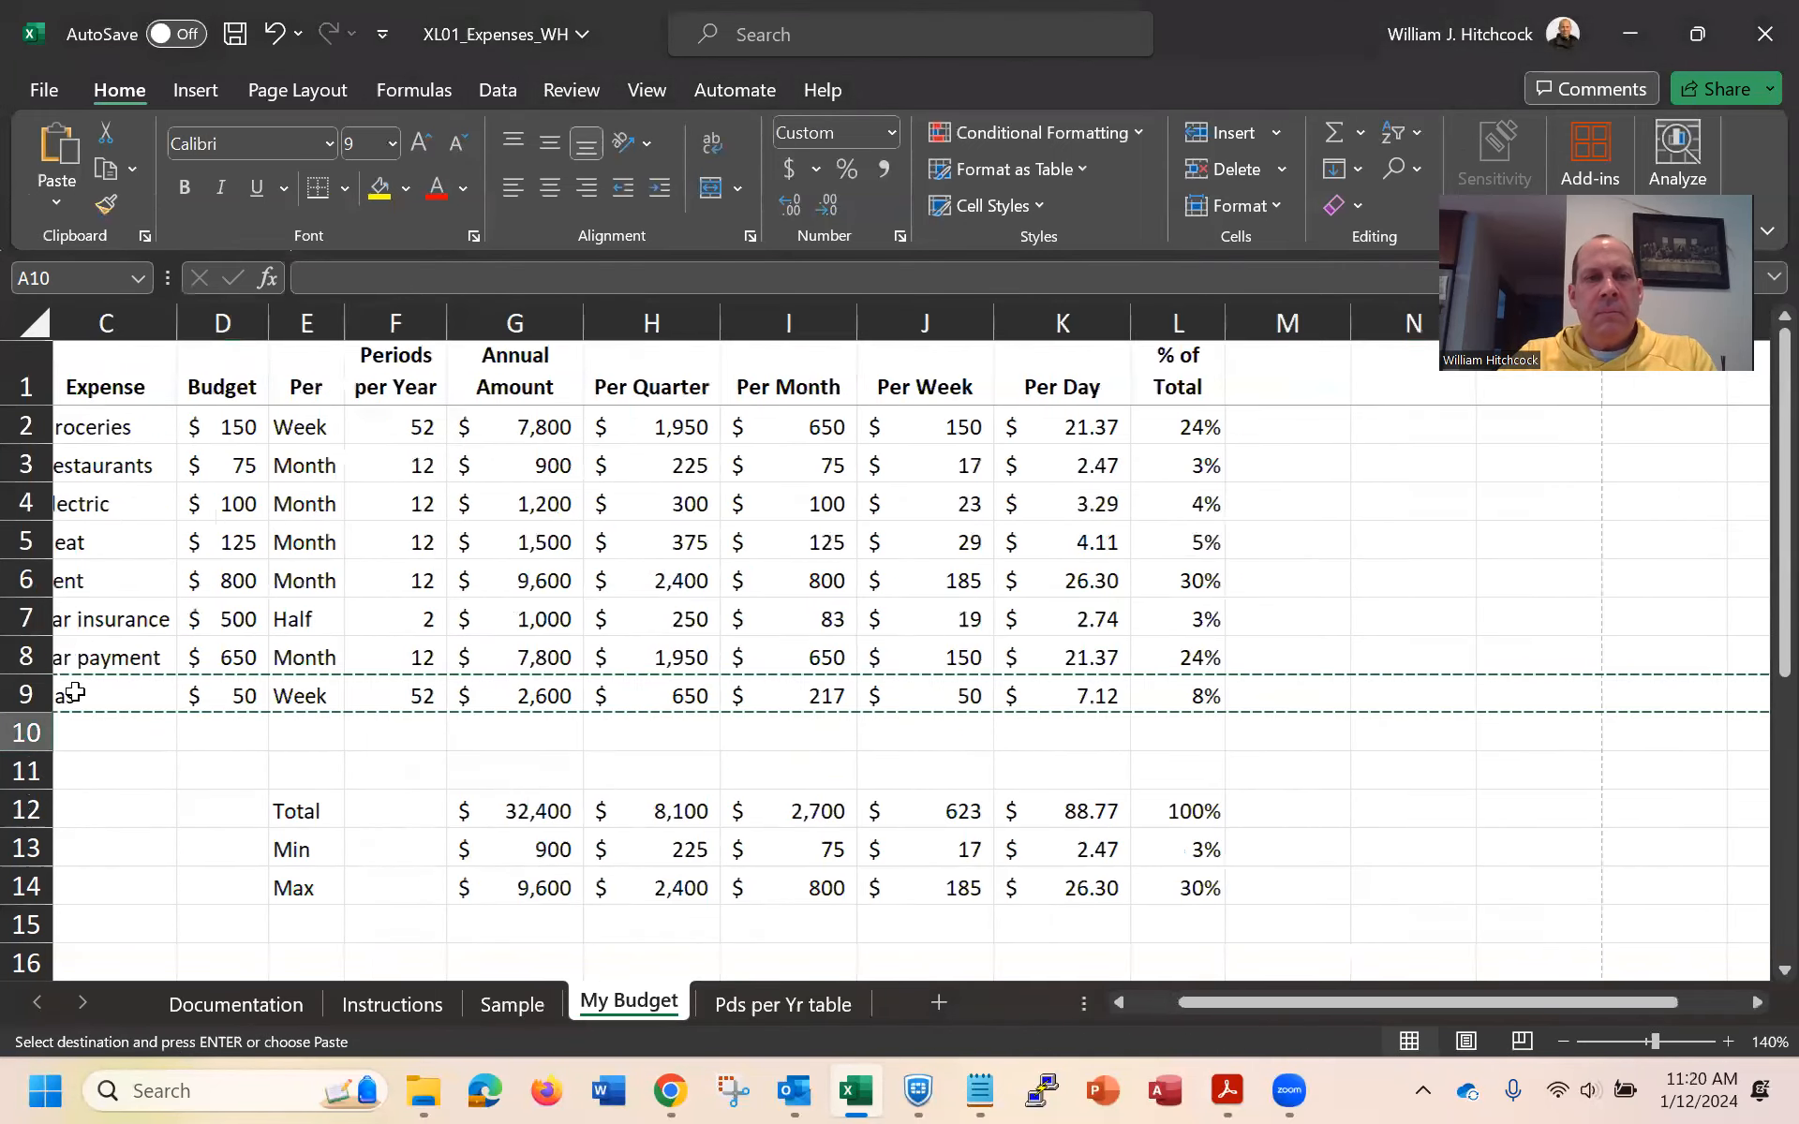
key(ctrl+v)
key(Home)
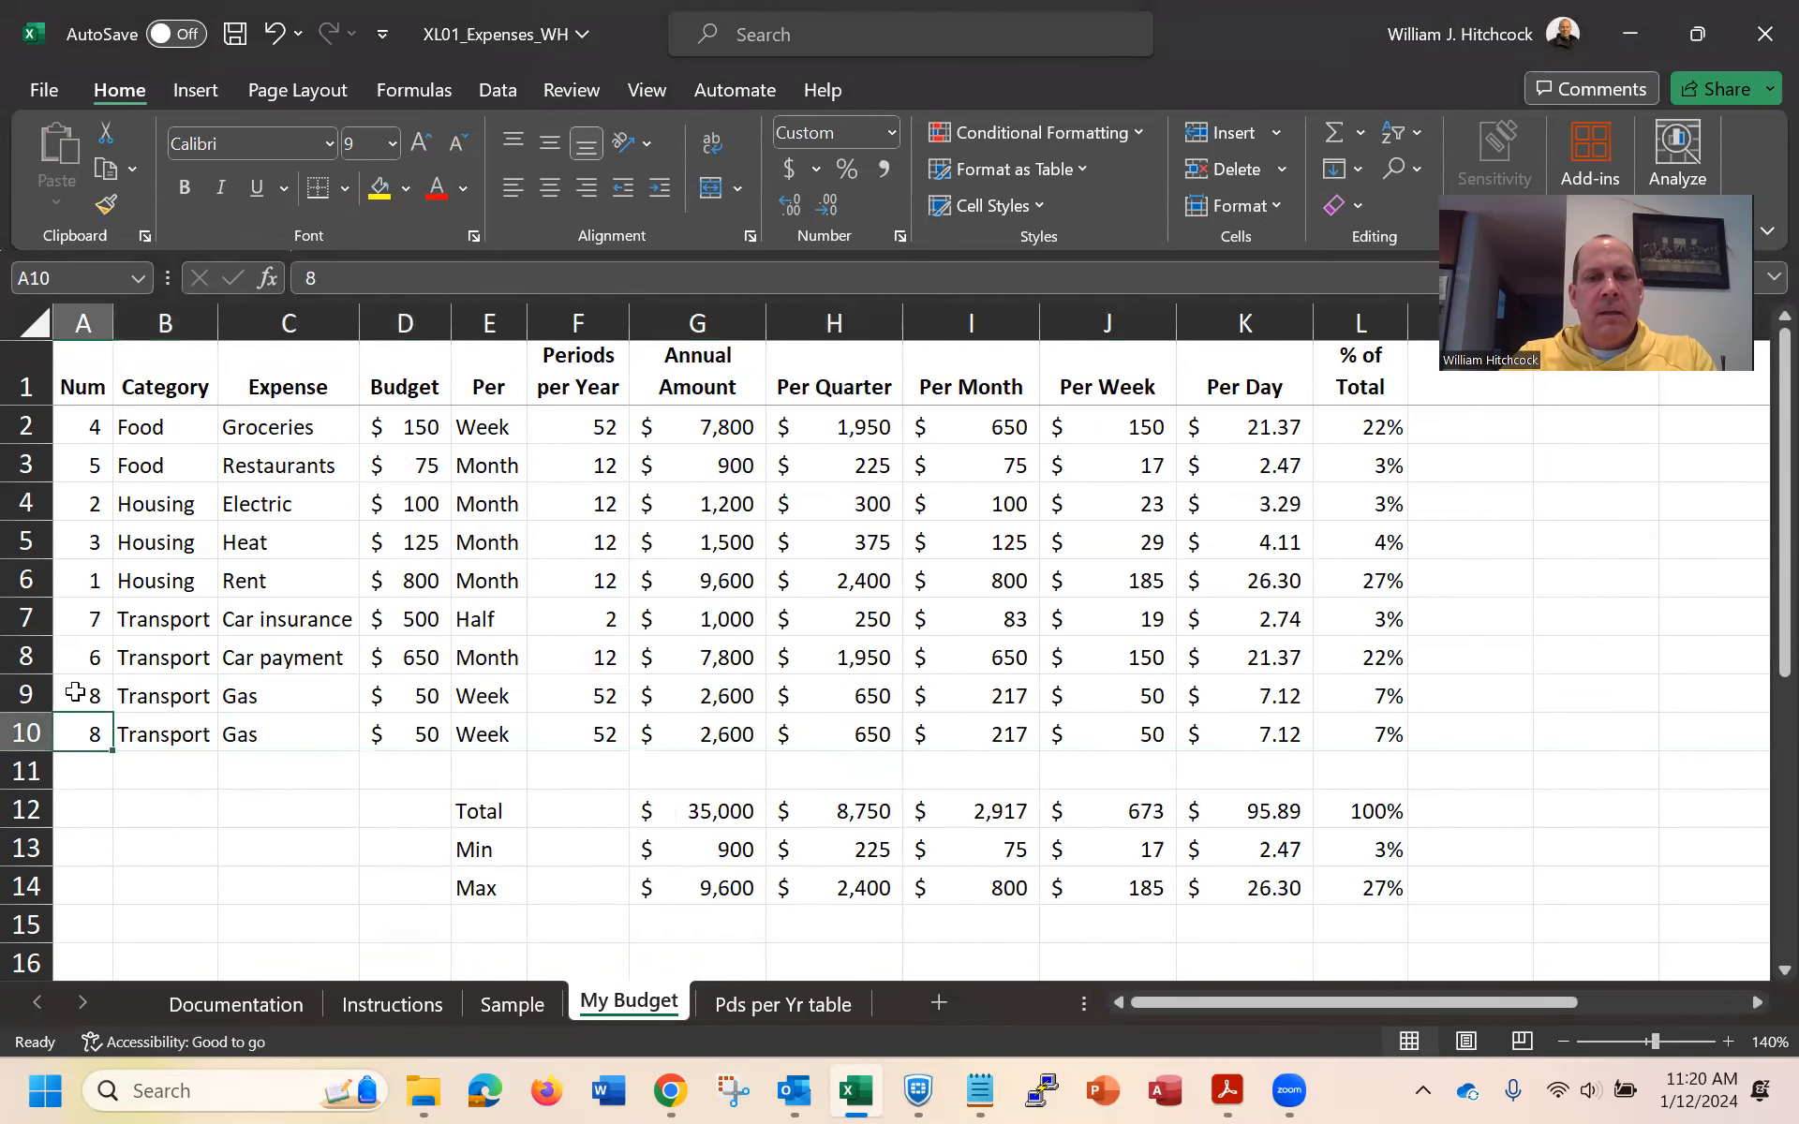
Change the copied expense in row 10 to Num 9, category Other and expense Loras Donation
text(9)
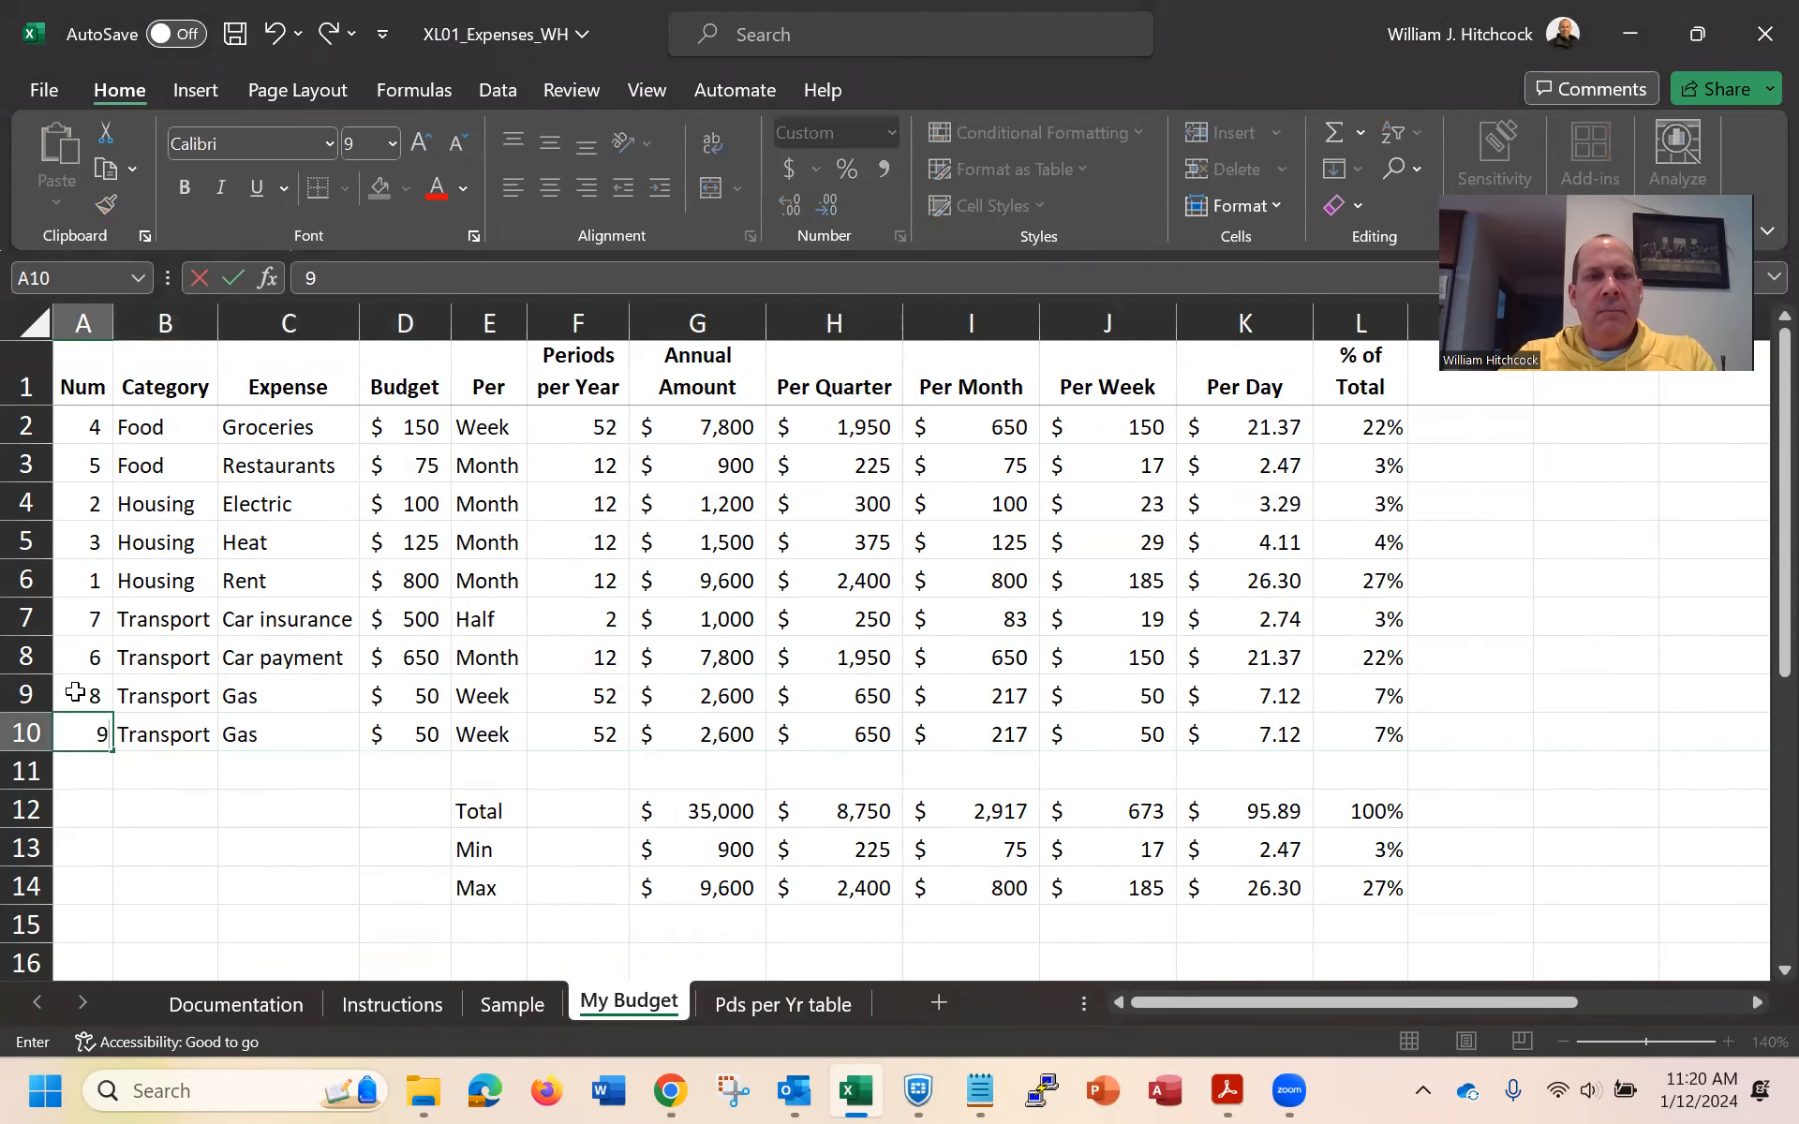
key(Tab)
text(Other)
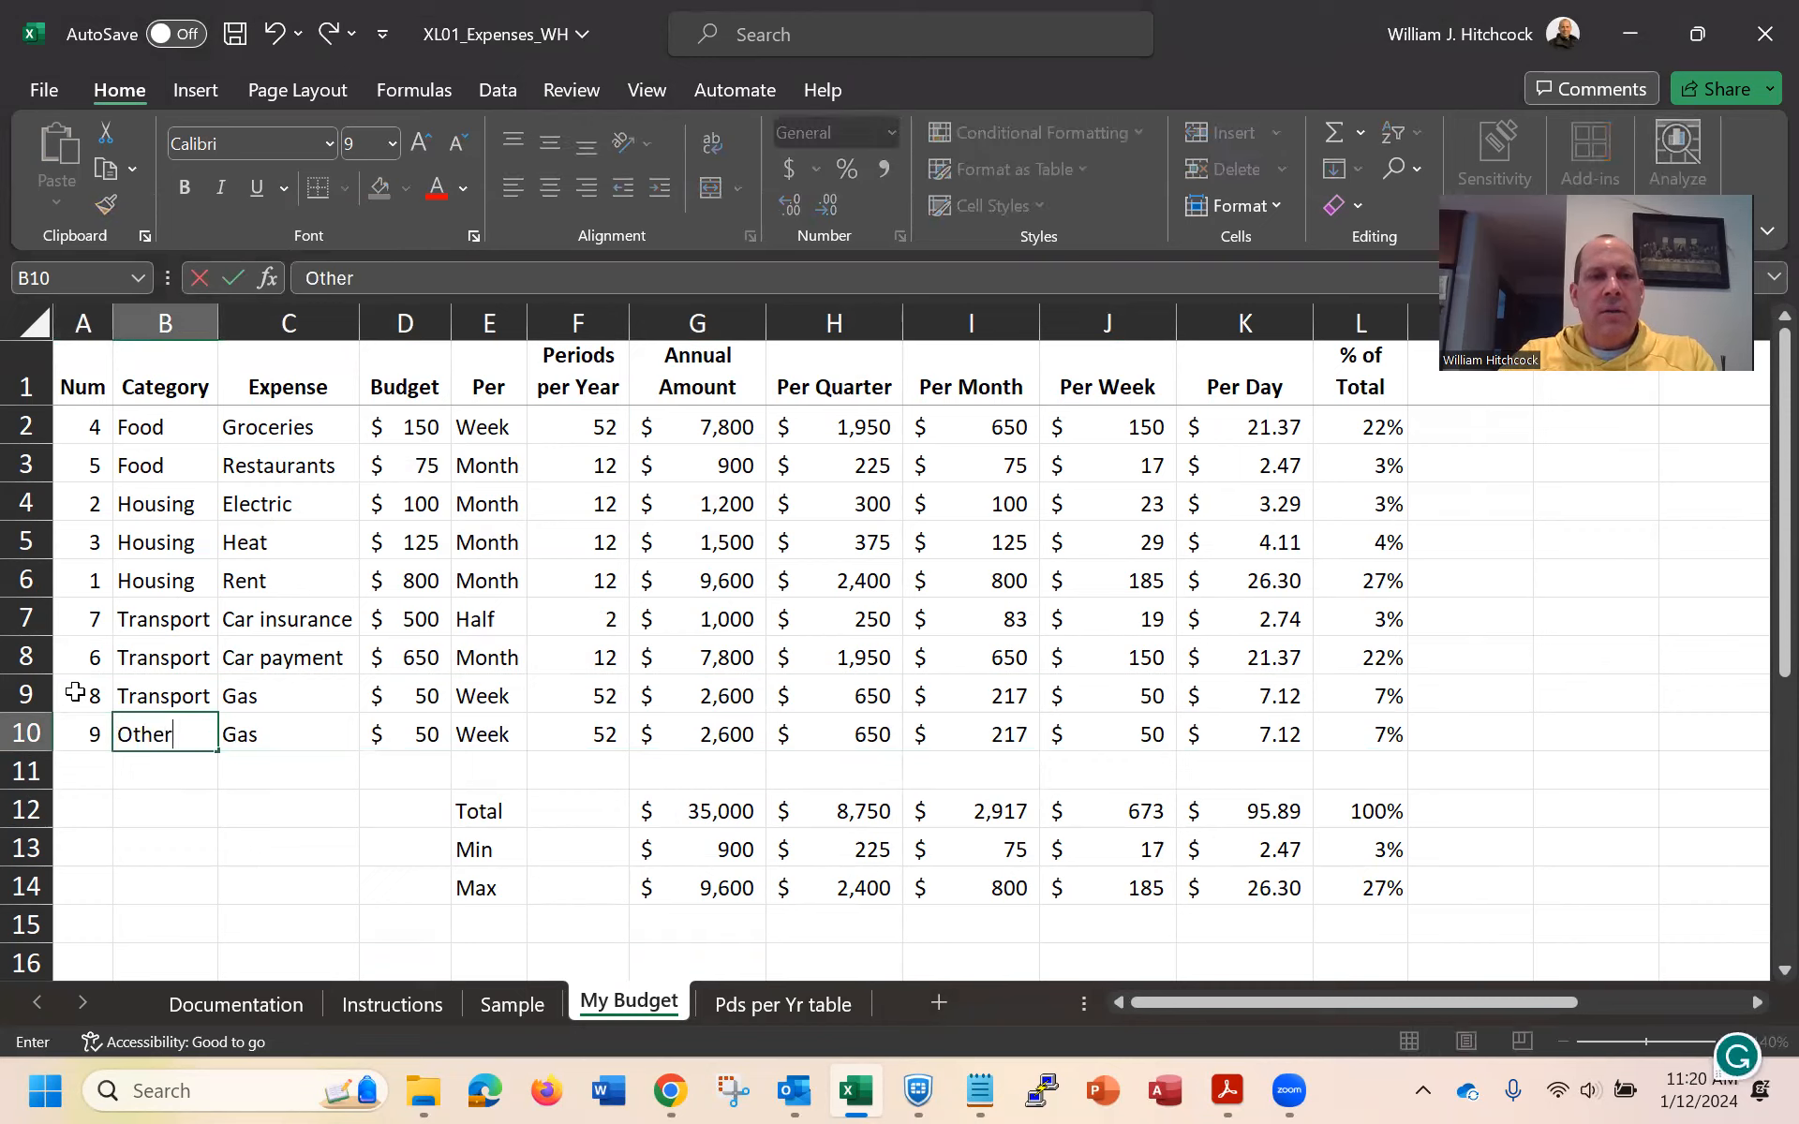
key(Tab)
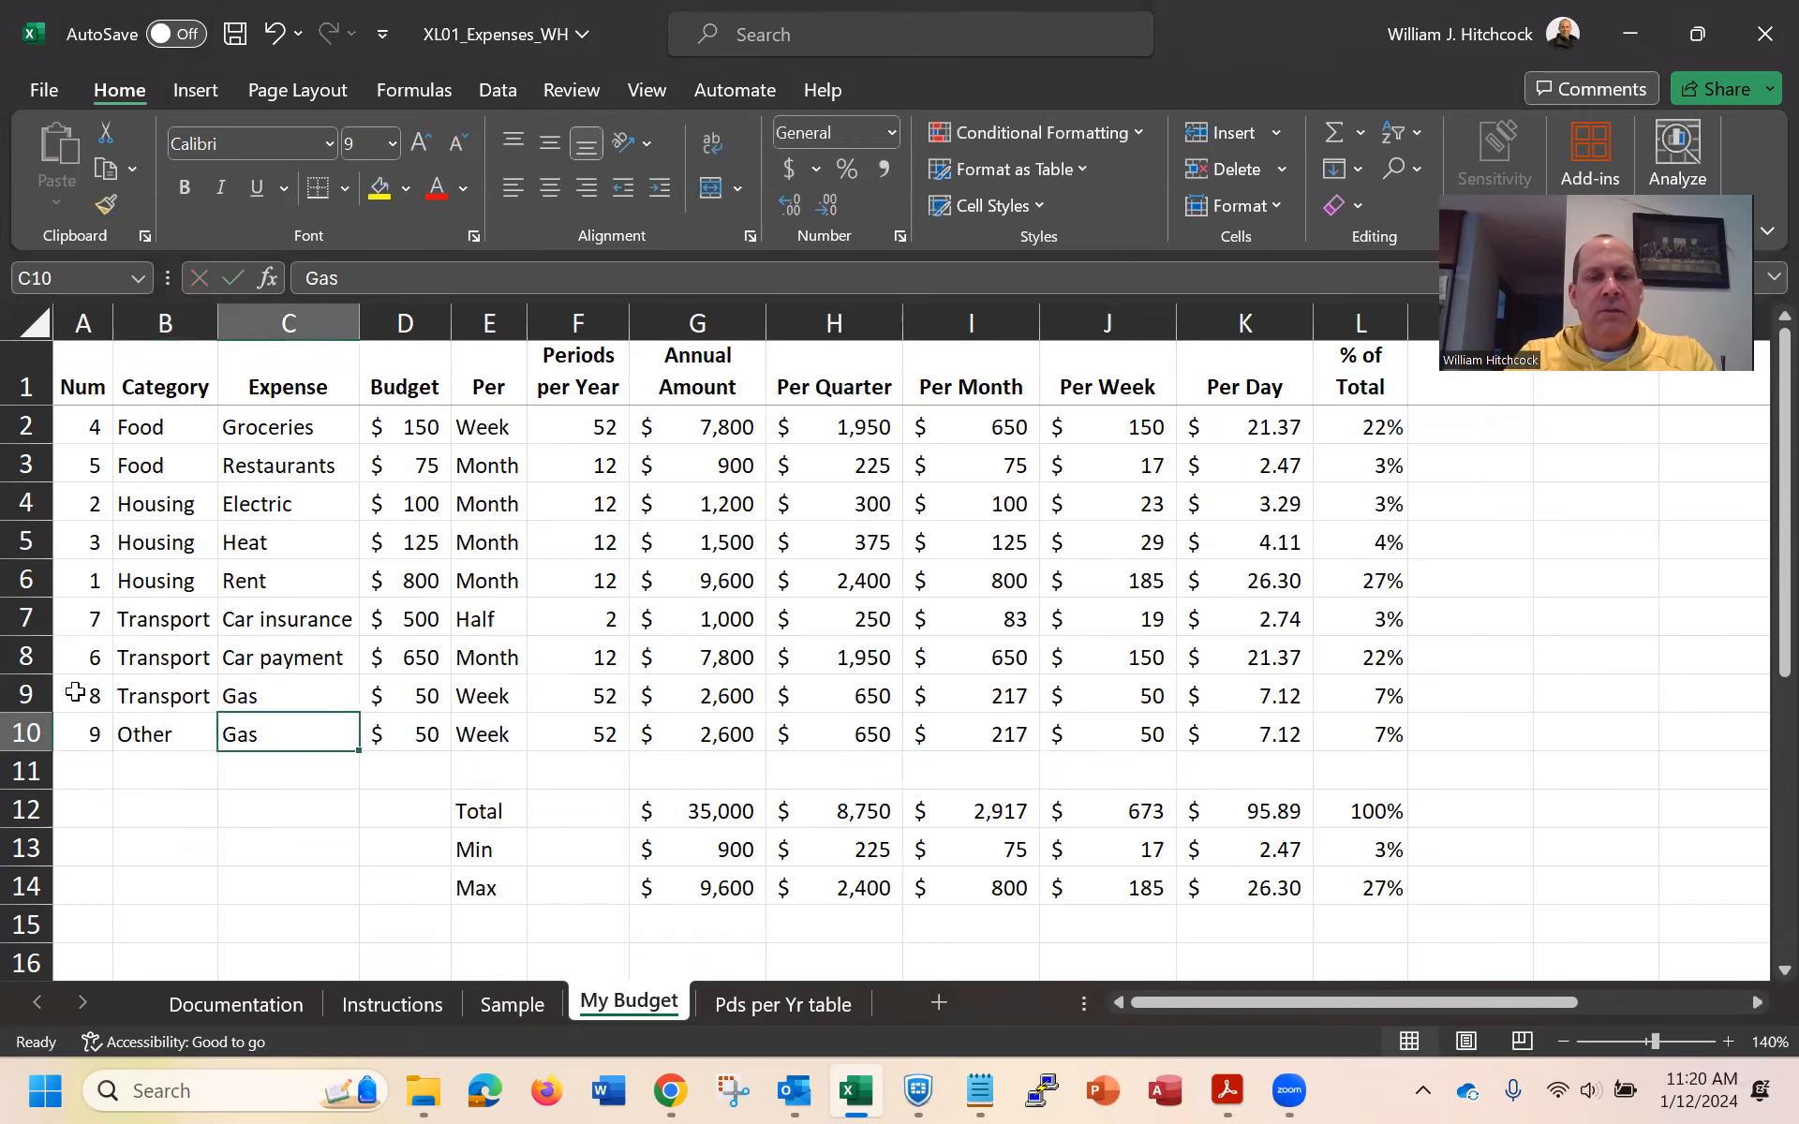
text(Loras Donation)
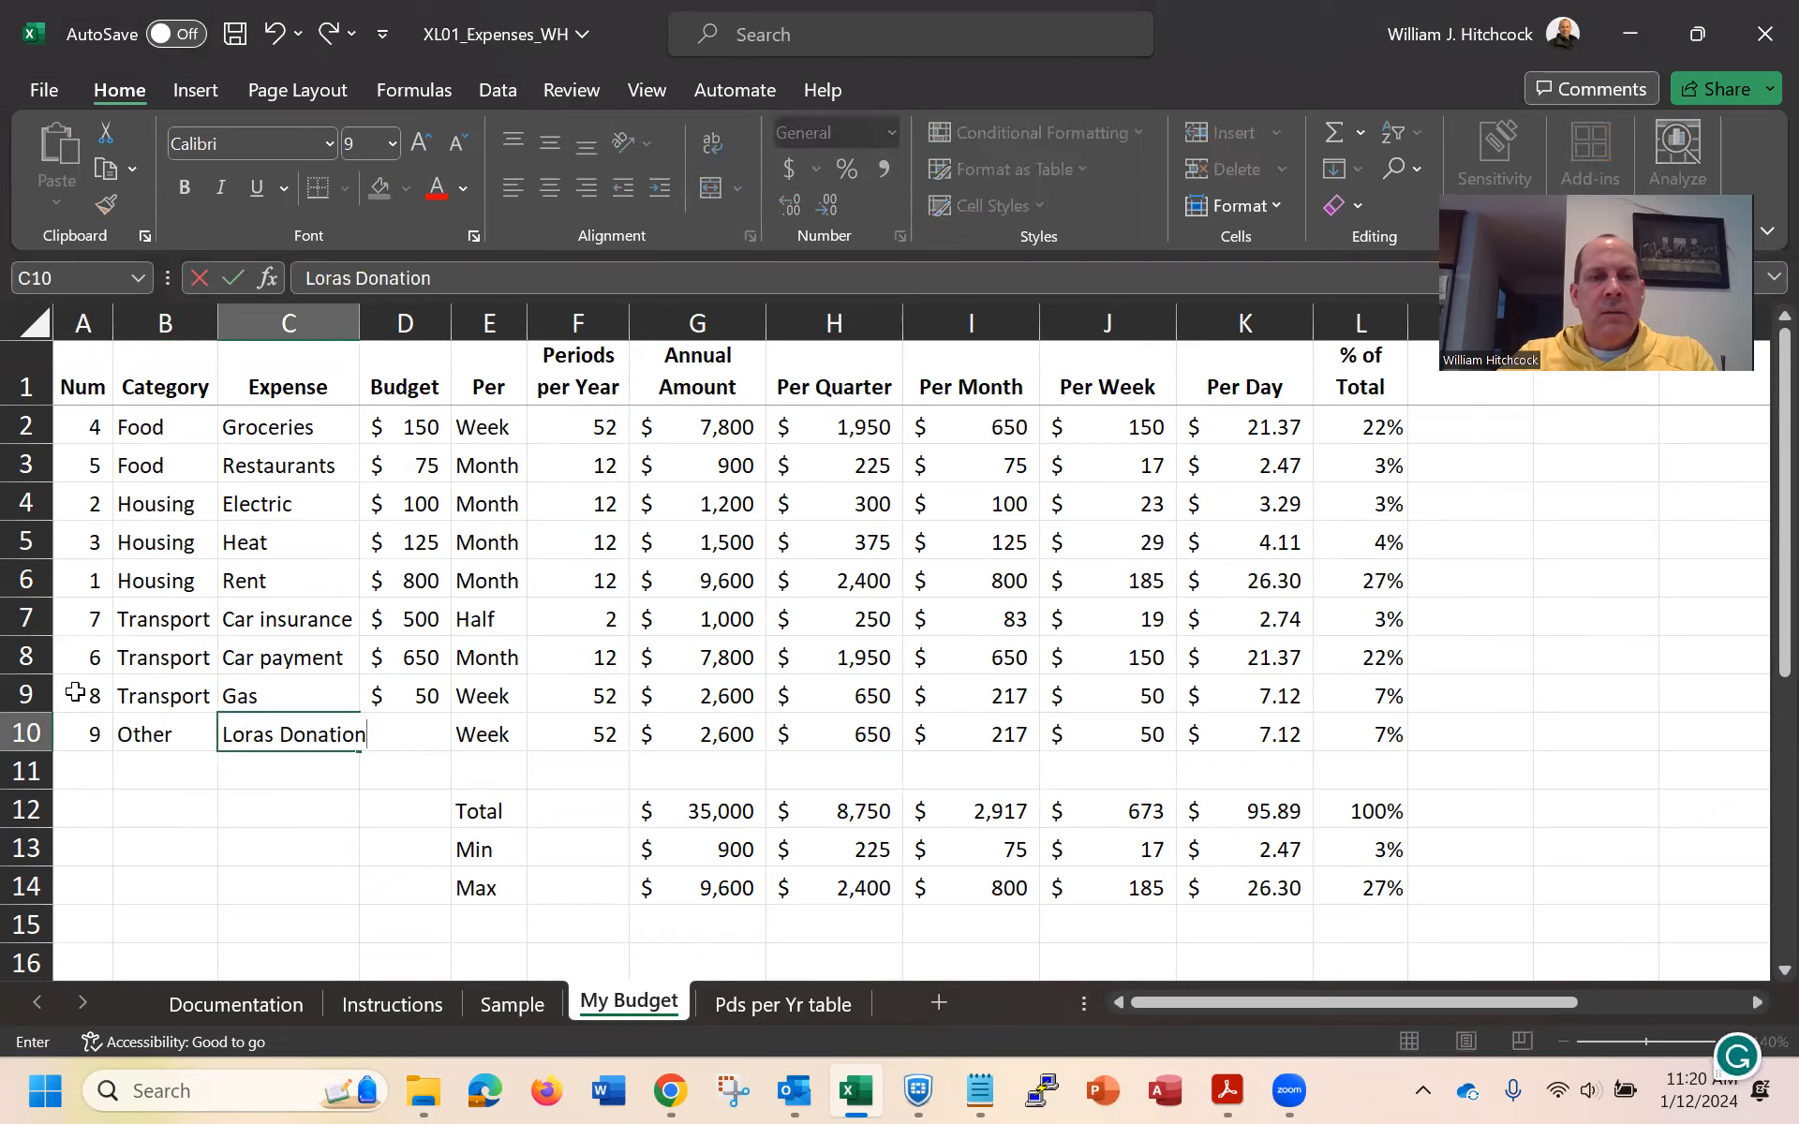
key(Tab)
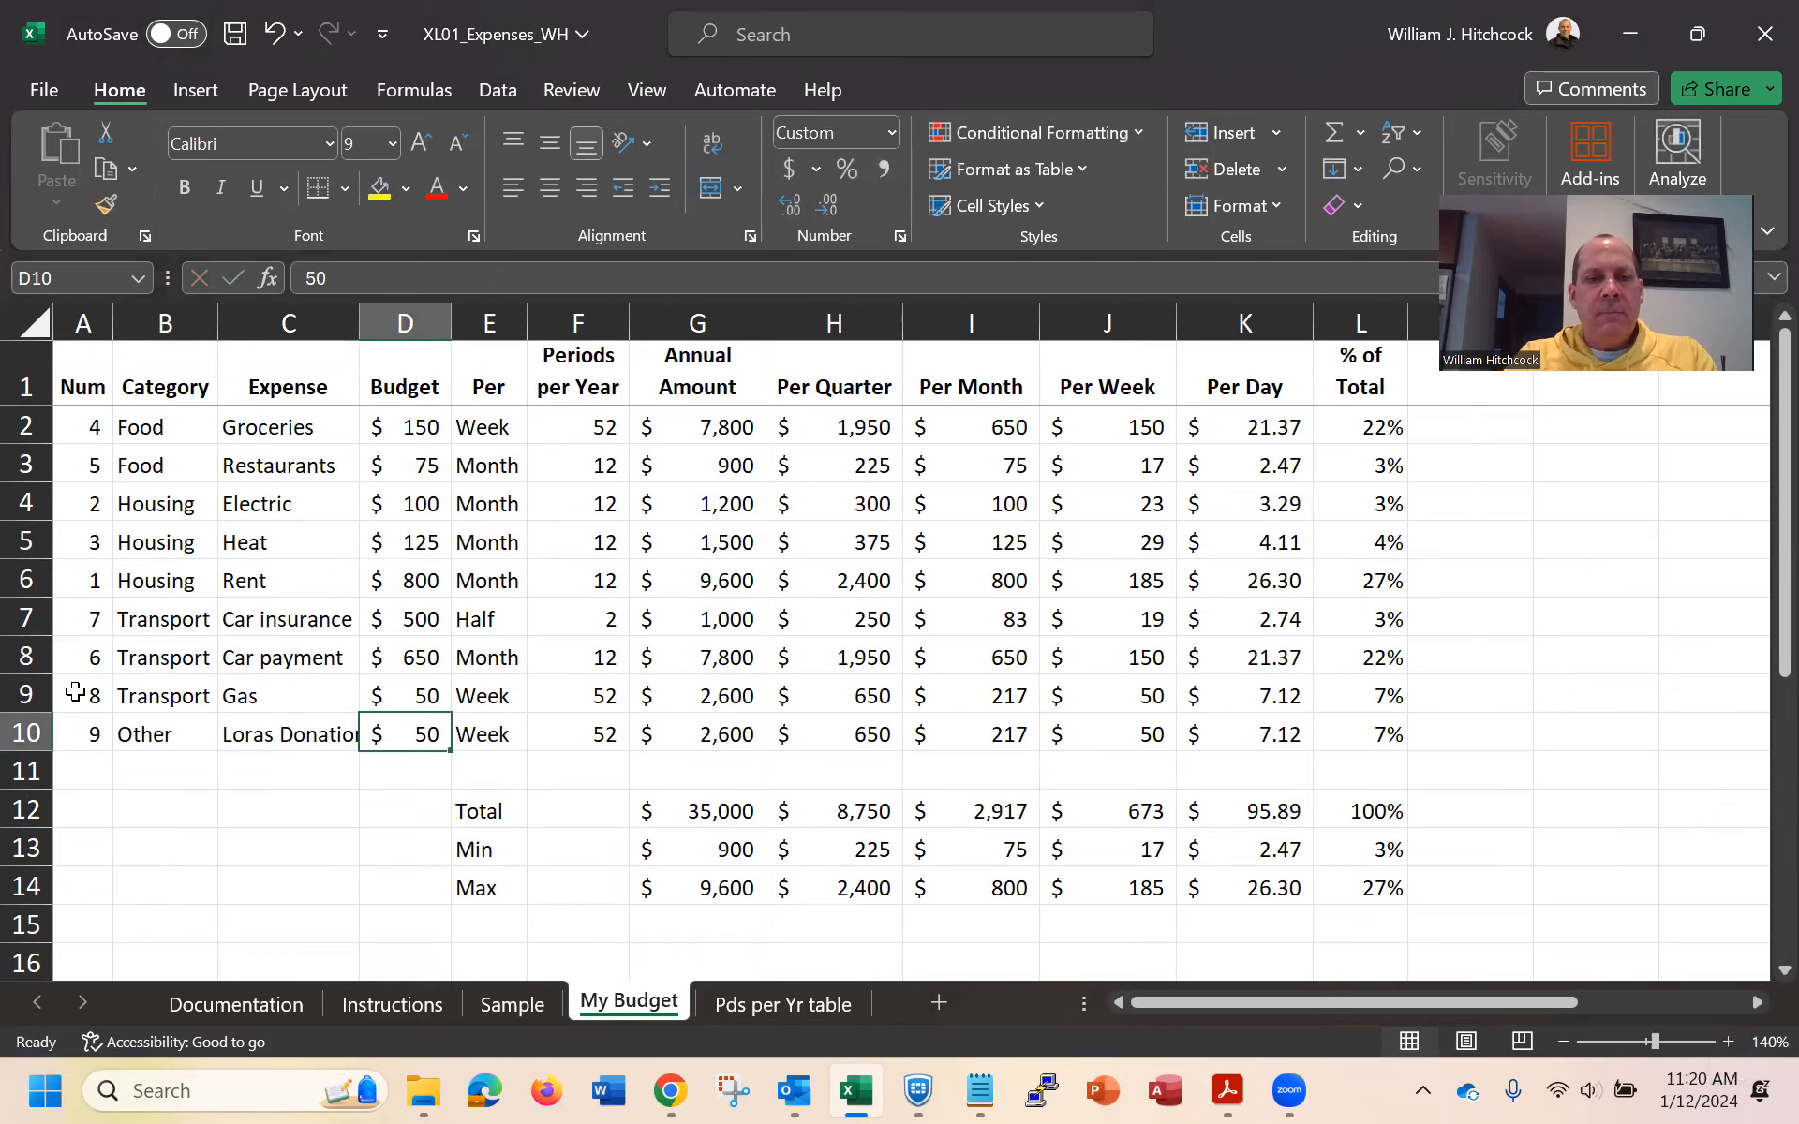
Set the Loras Donation budget to 1200 per Year
text(2000)
key(BackSpace)
key(BackSpace)
key(BackSpace)
key(BackSpace)
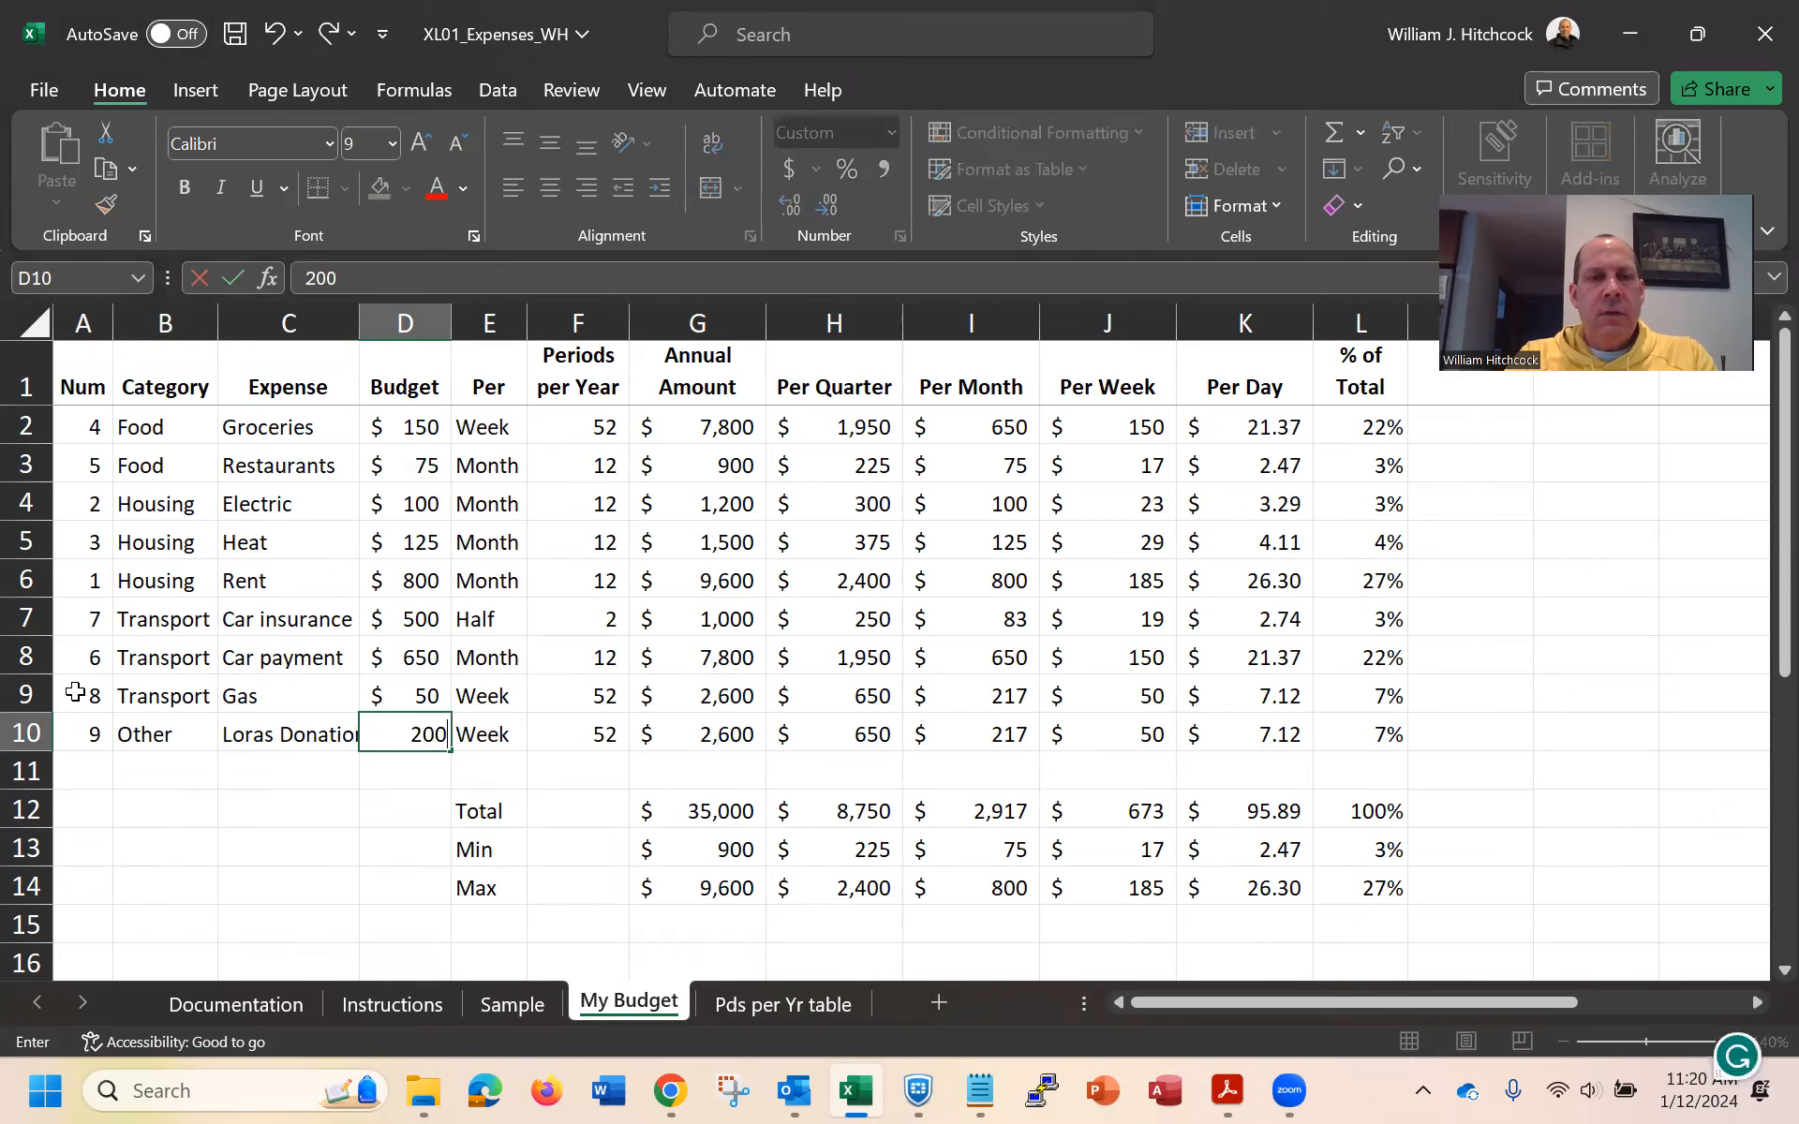
text(1200)
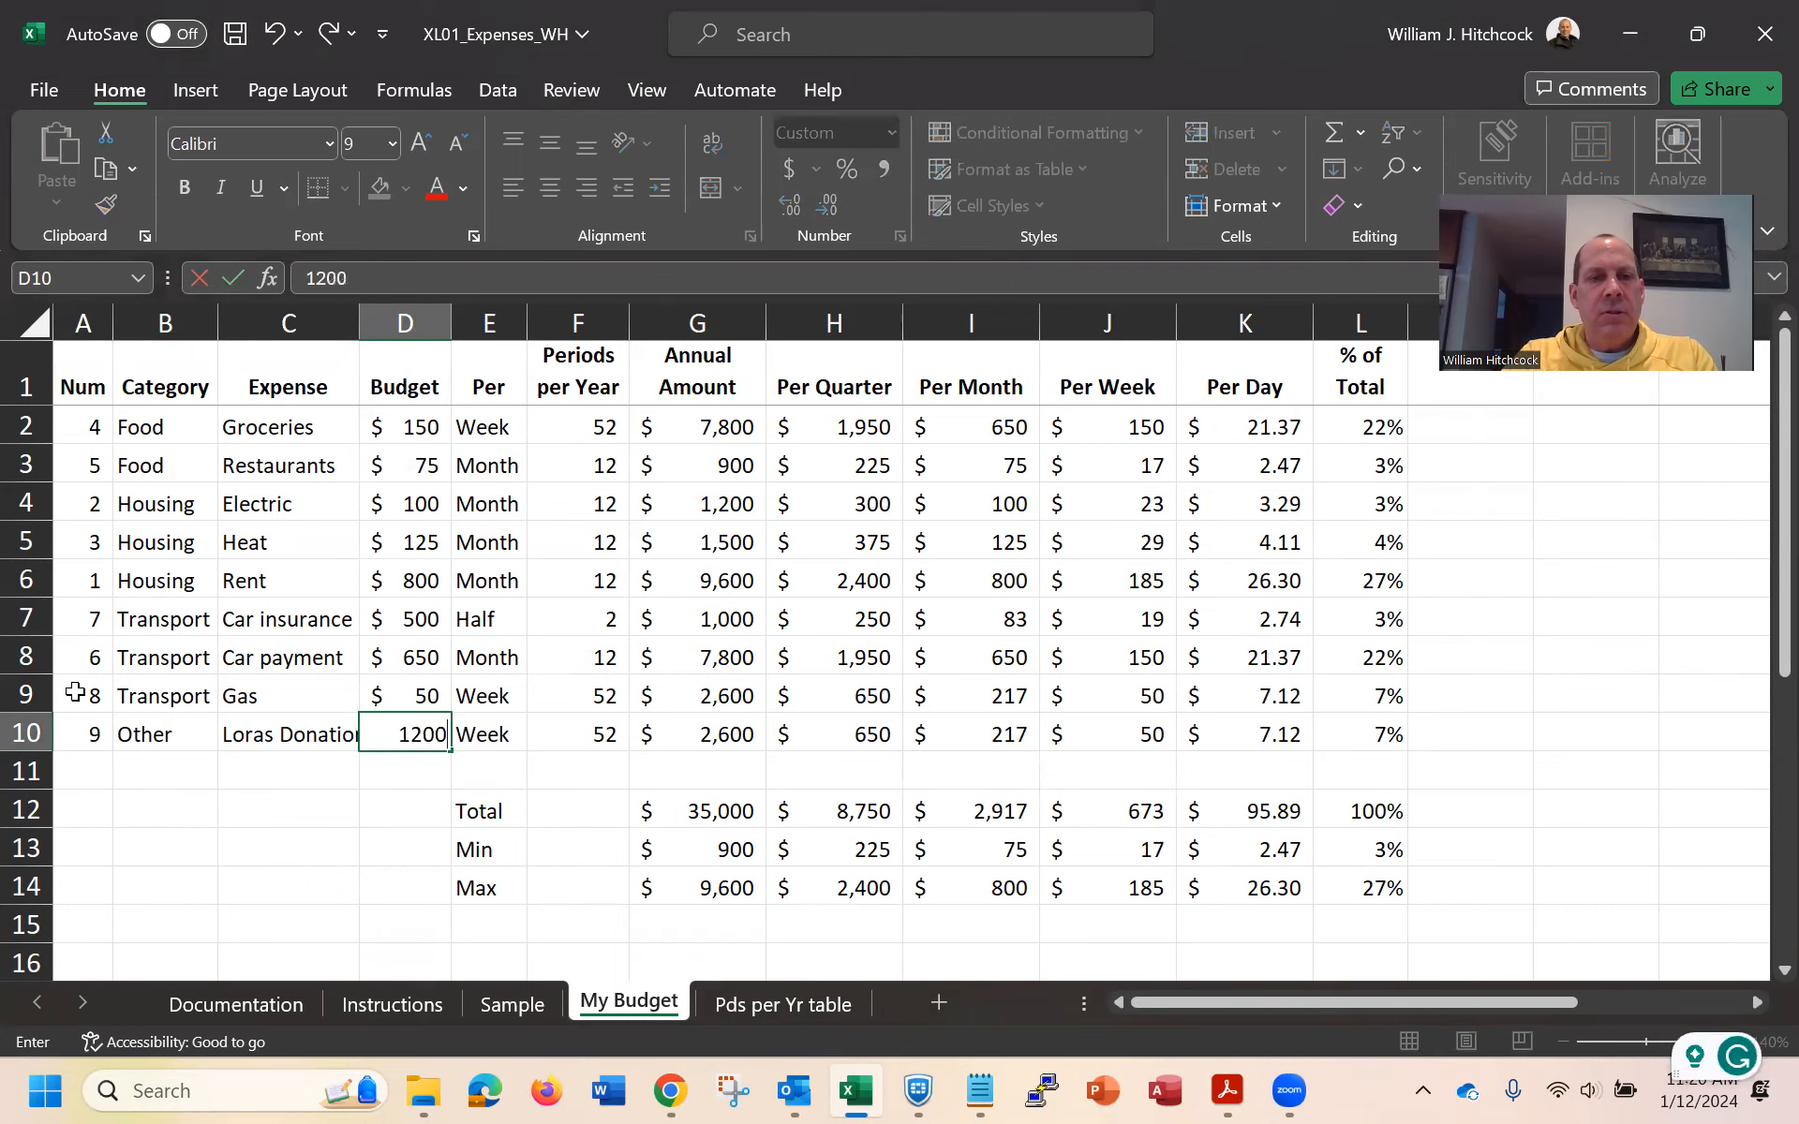
key(Tab)
text(Ye)
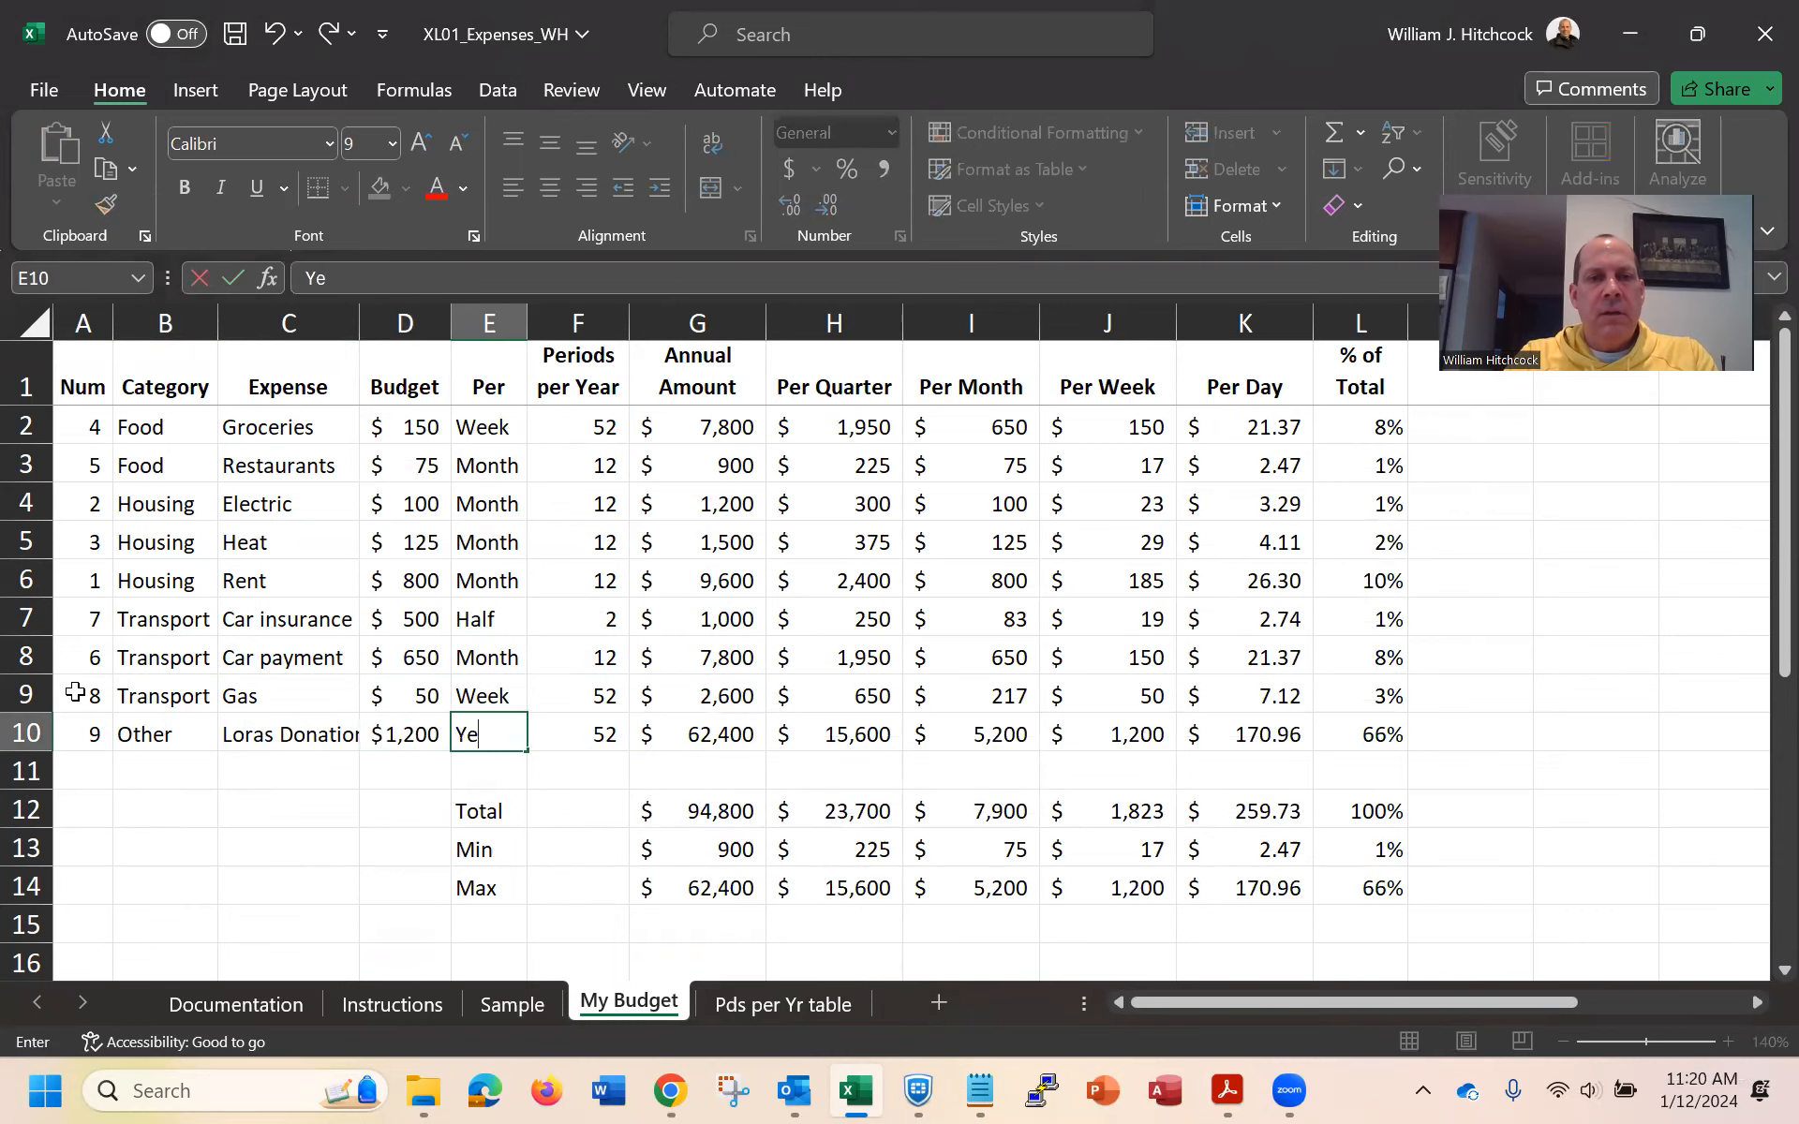
text(ar)
key(Return)
key(Up)
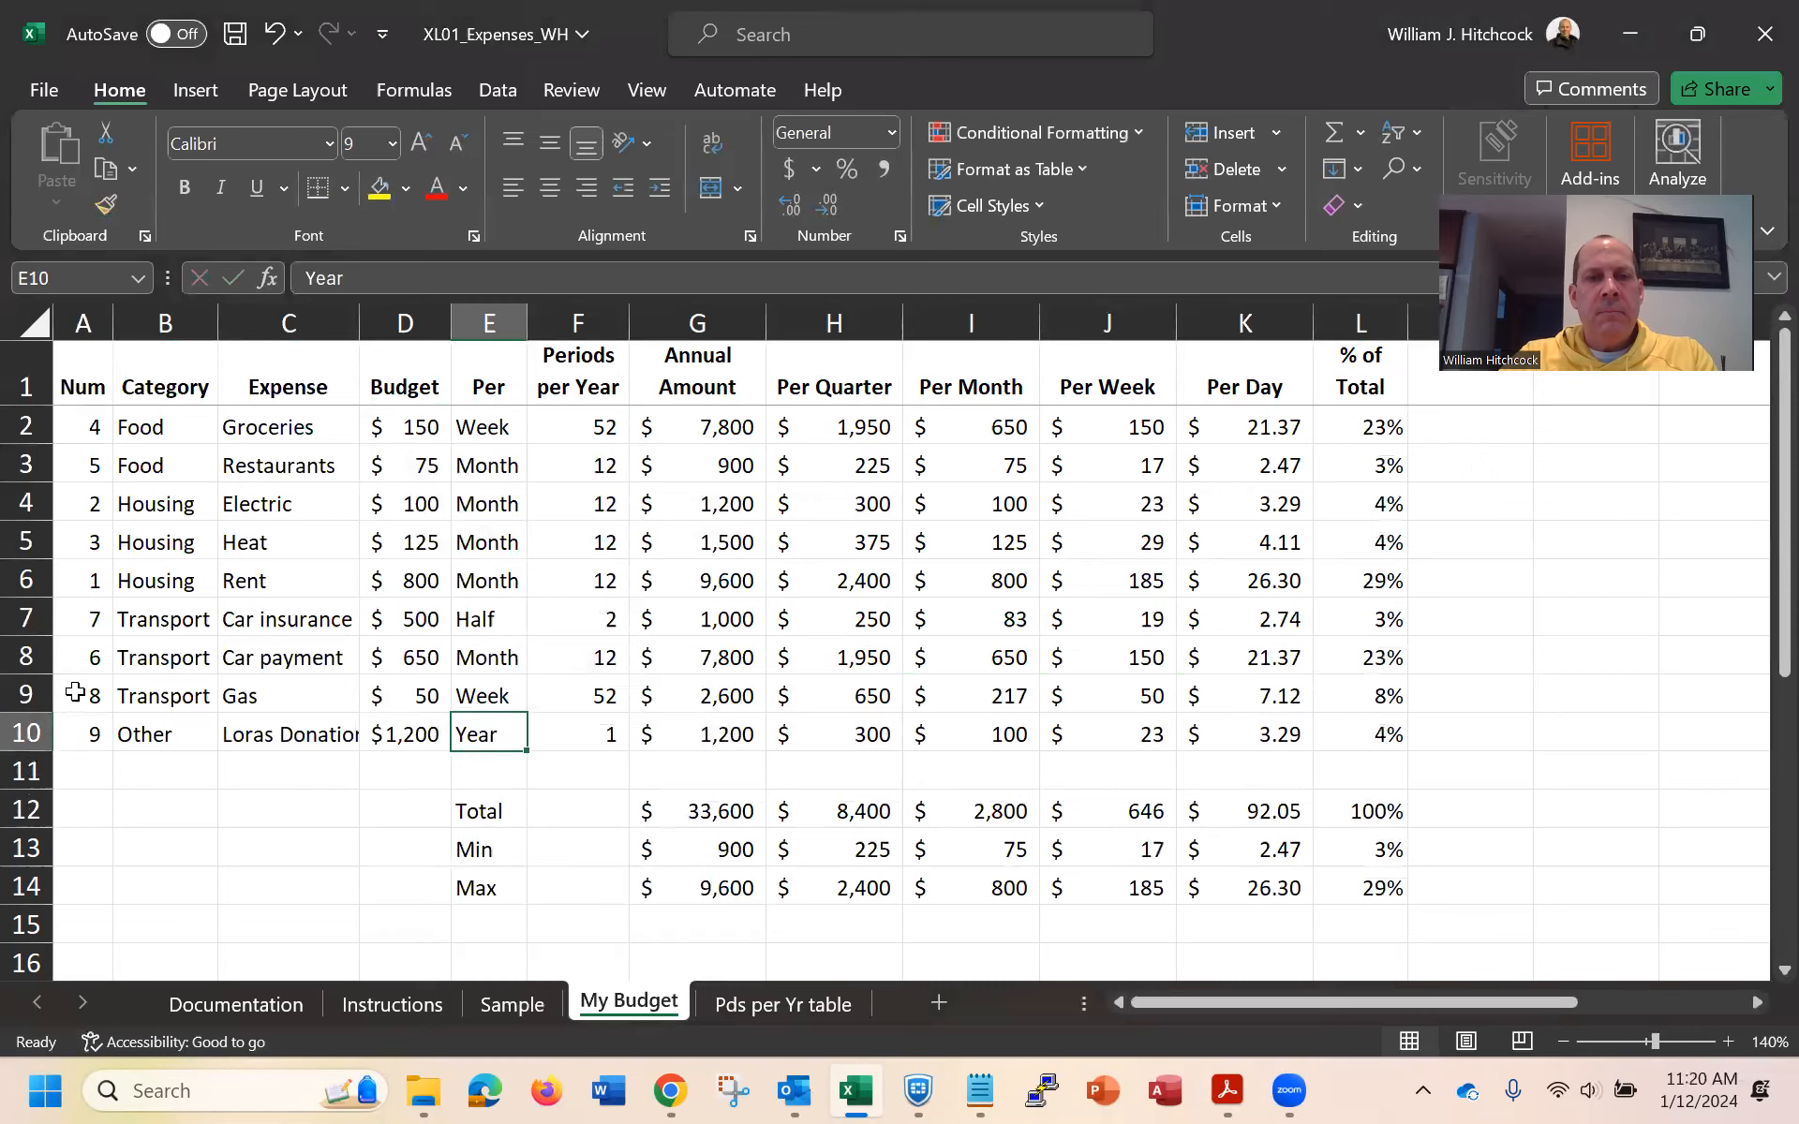
AutoFit the Expense column's width to its contents and save the workbook
key(Right)
key(Right)
key(Right)
key(Right)
key(Right)
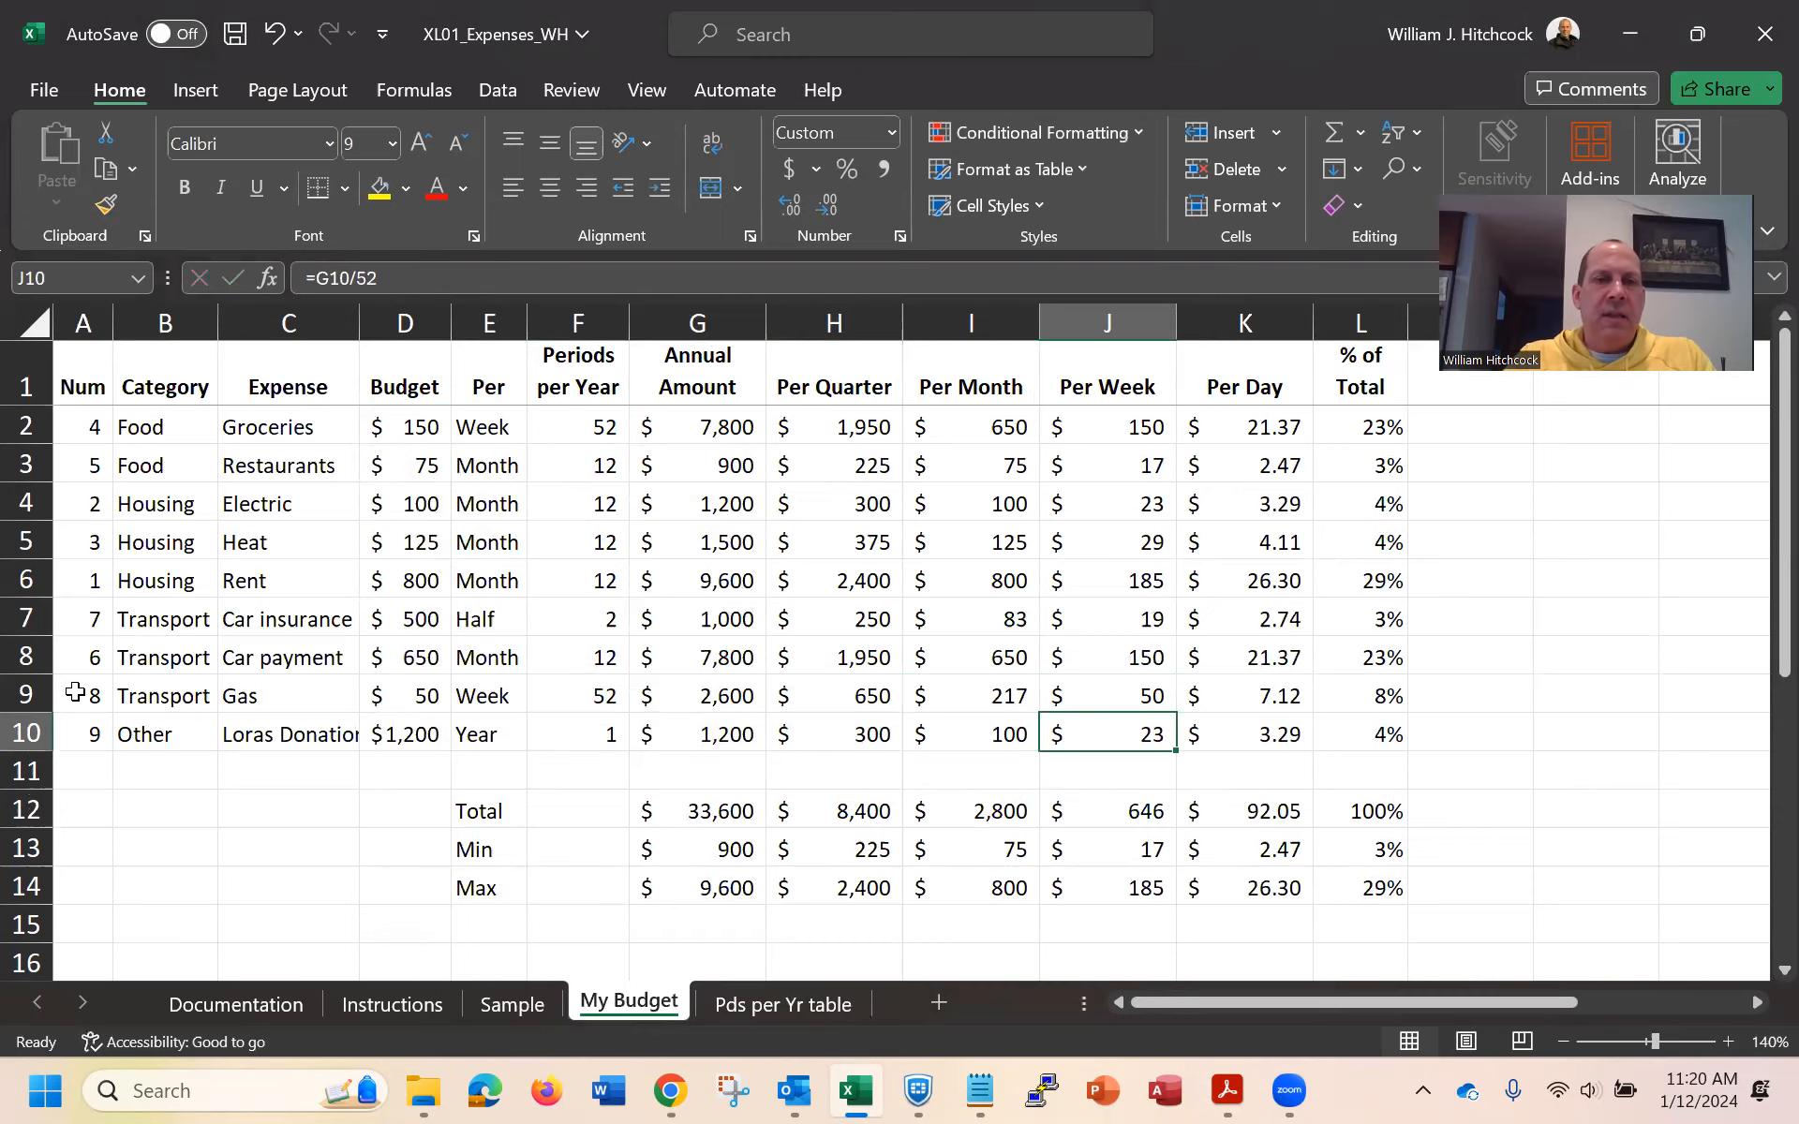
double_click(357, 321)
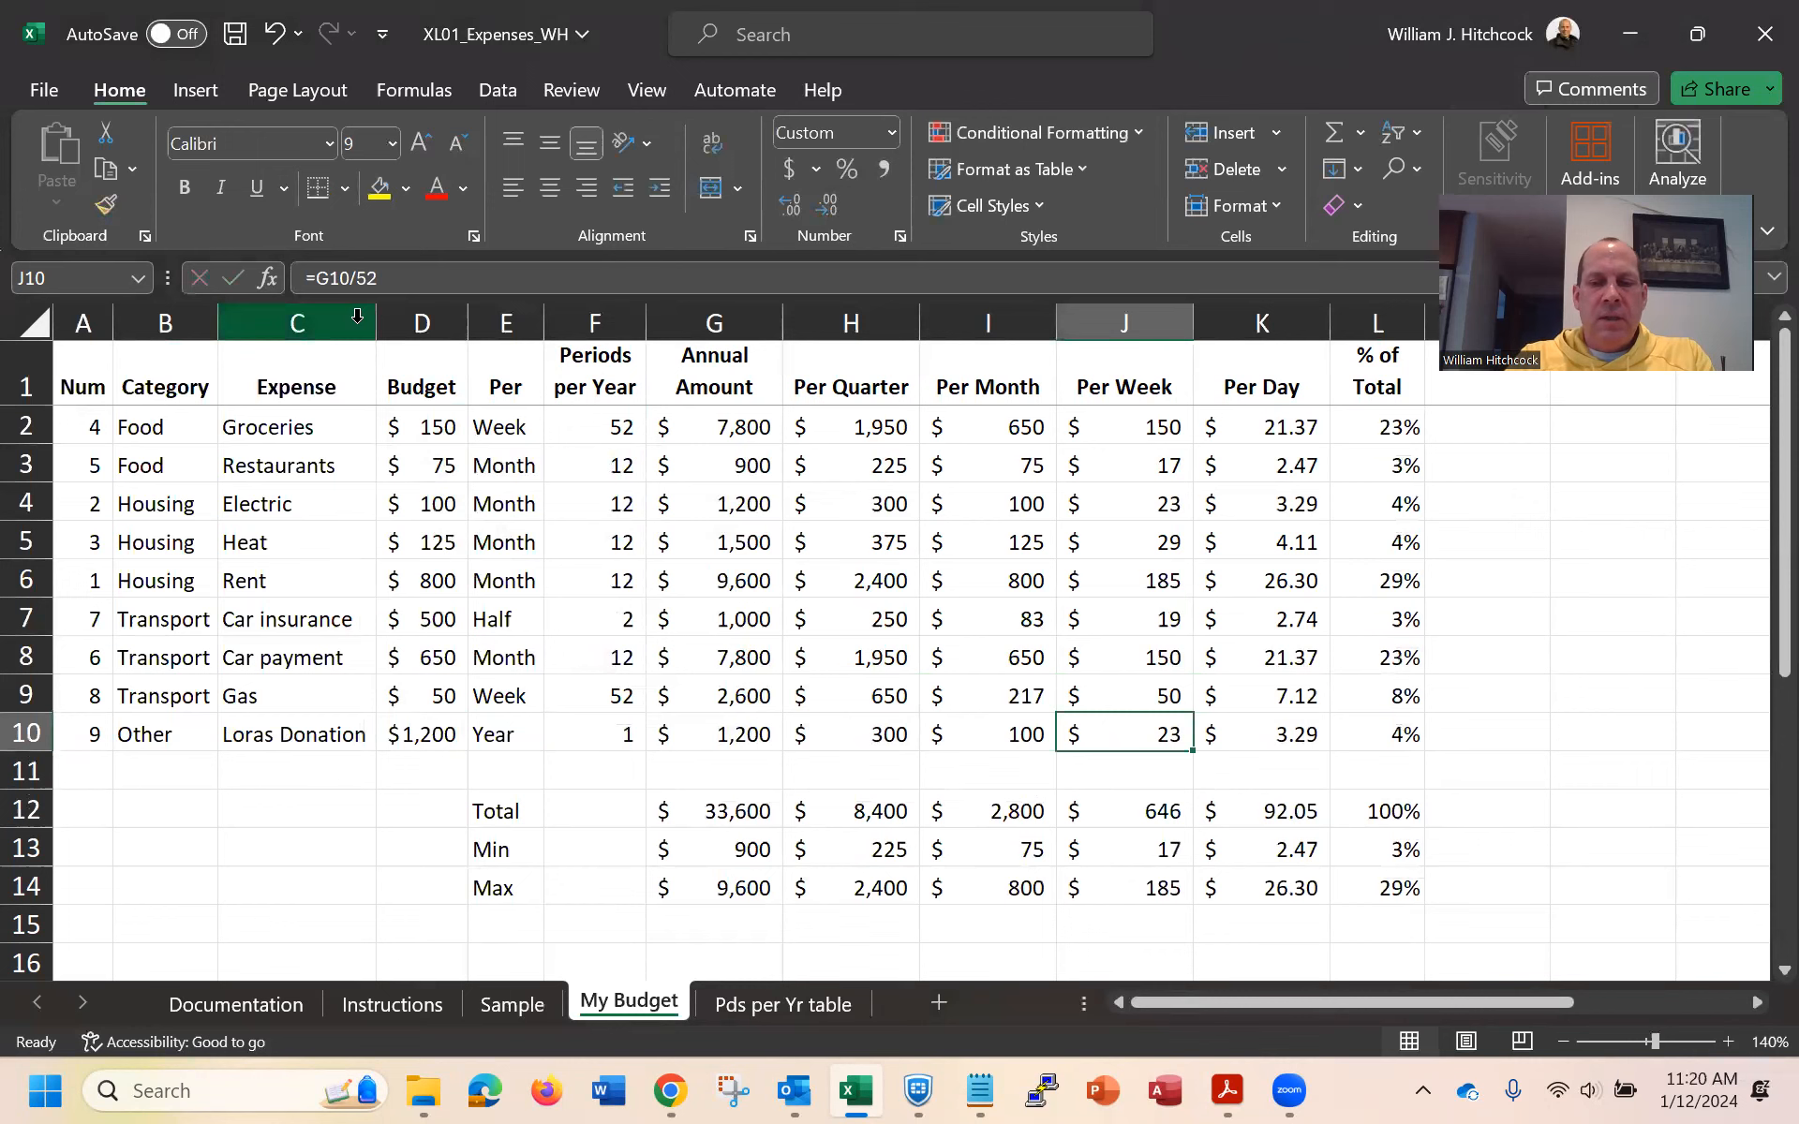
key(ctrl+Home)
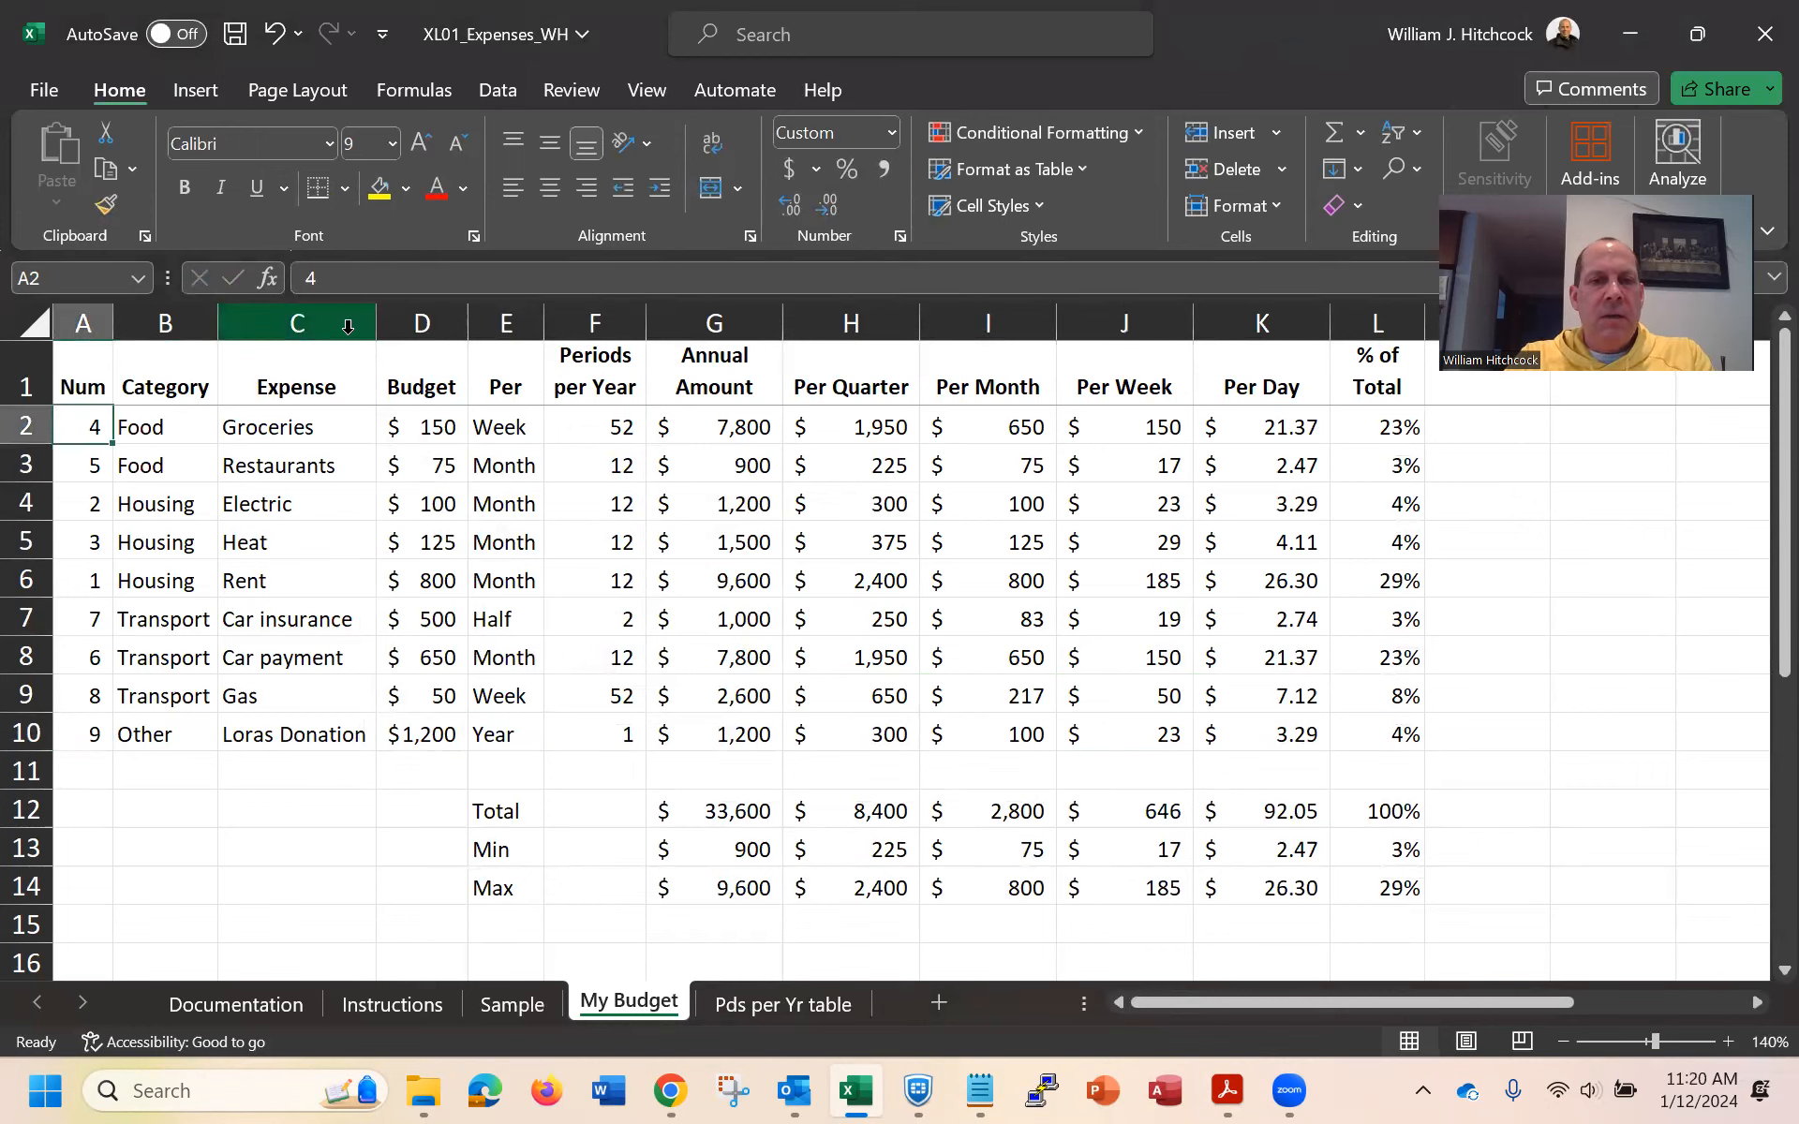
click(236, 39)
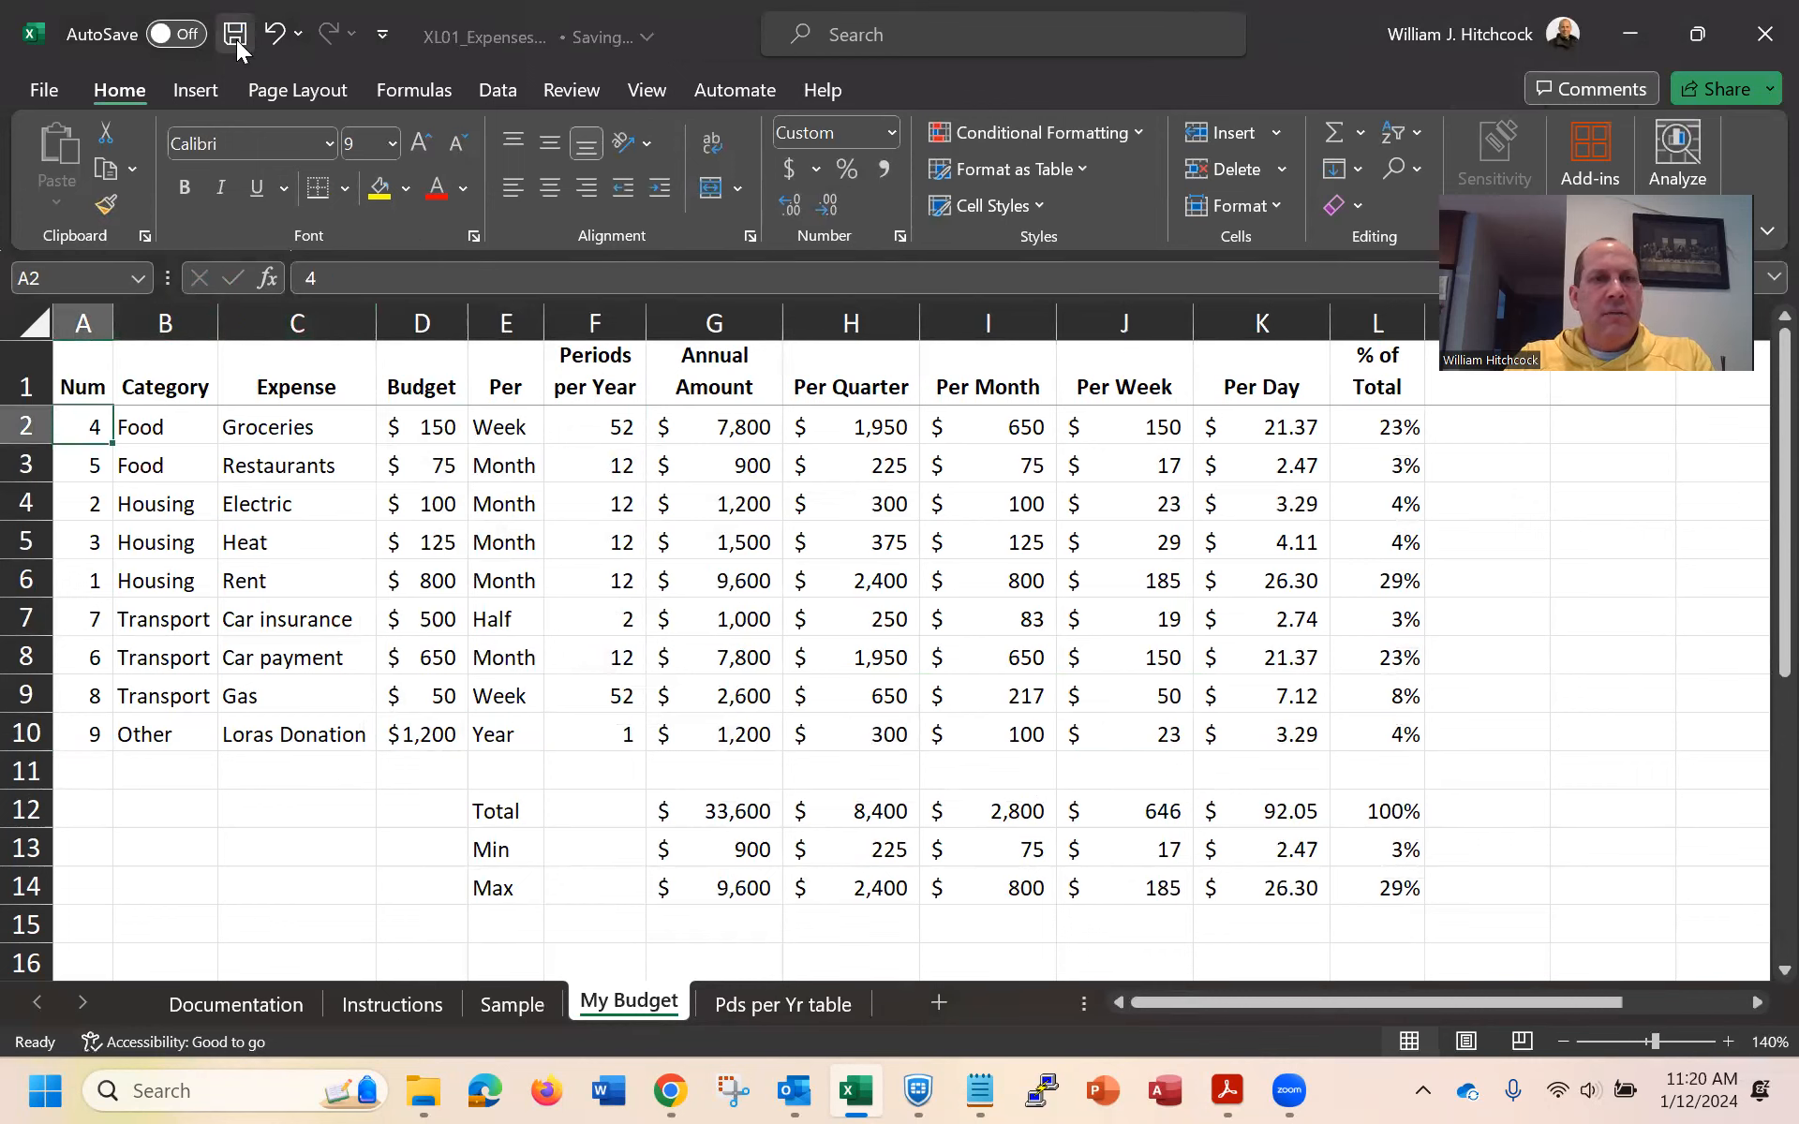
Mark steps 11, 12 and 13 as completed with y on the Instructions sheet
click(382, 1004)
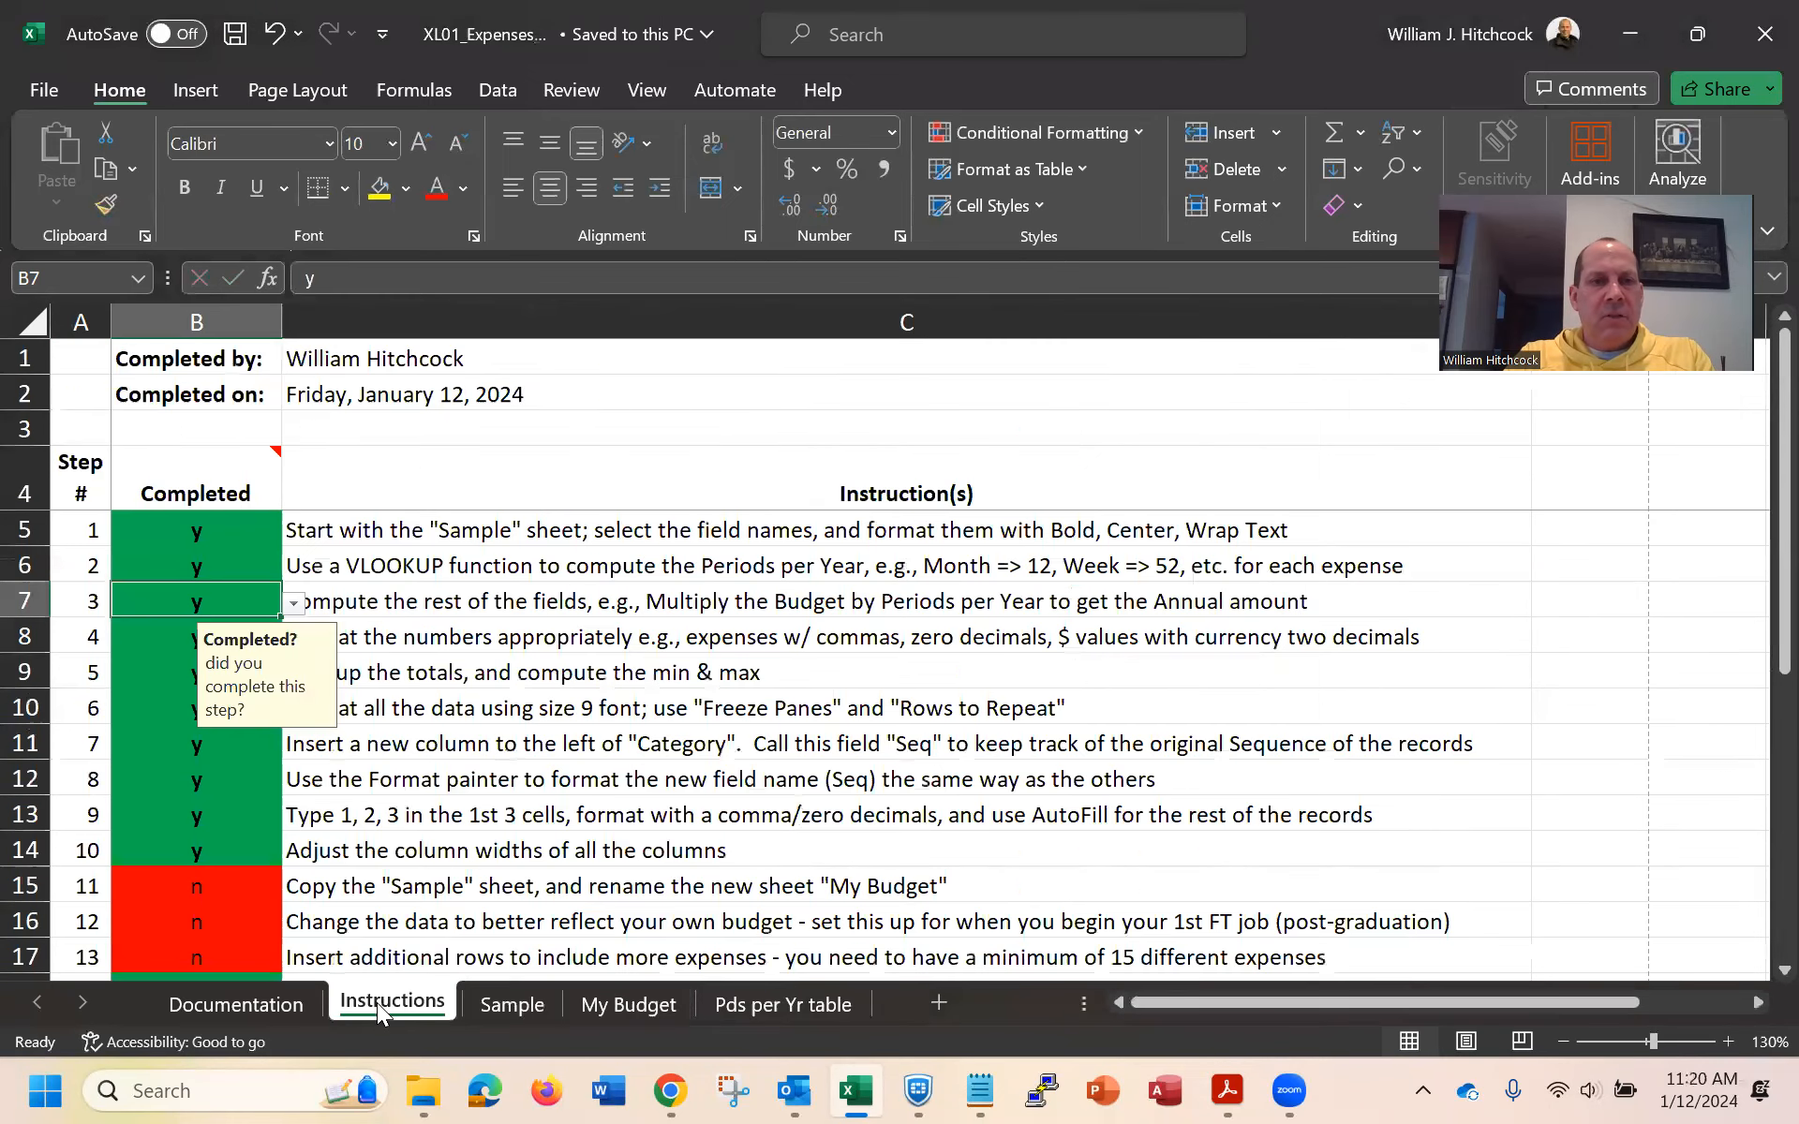
click(214, 878)
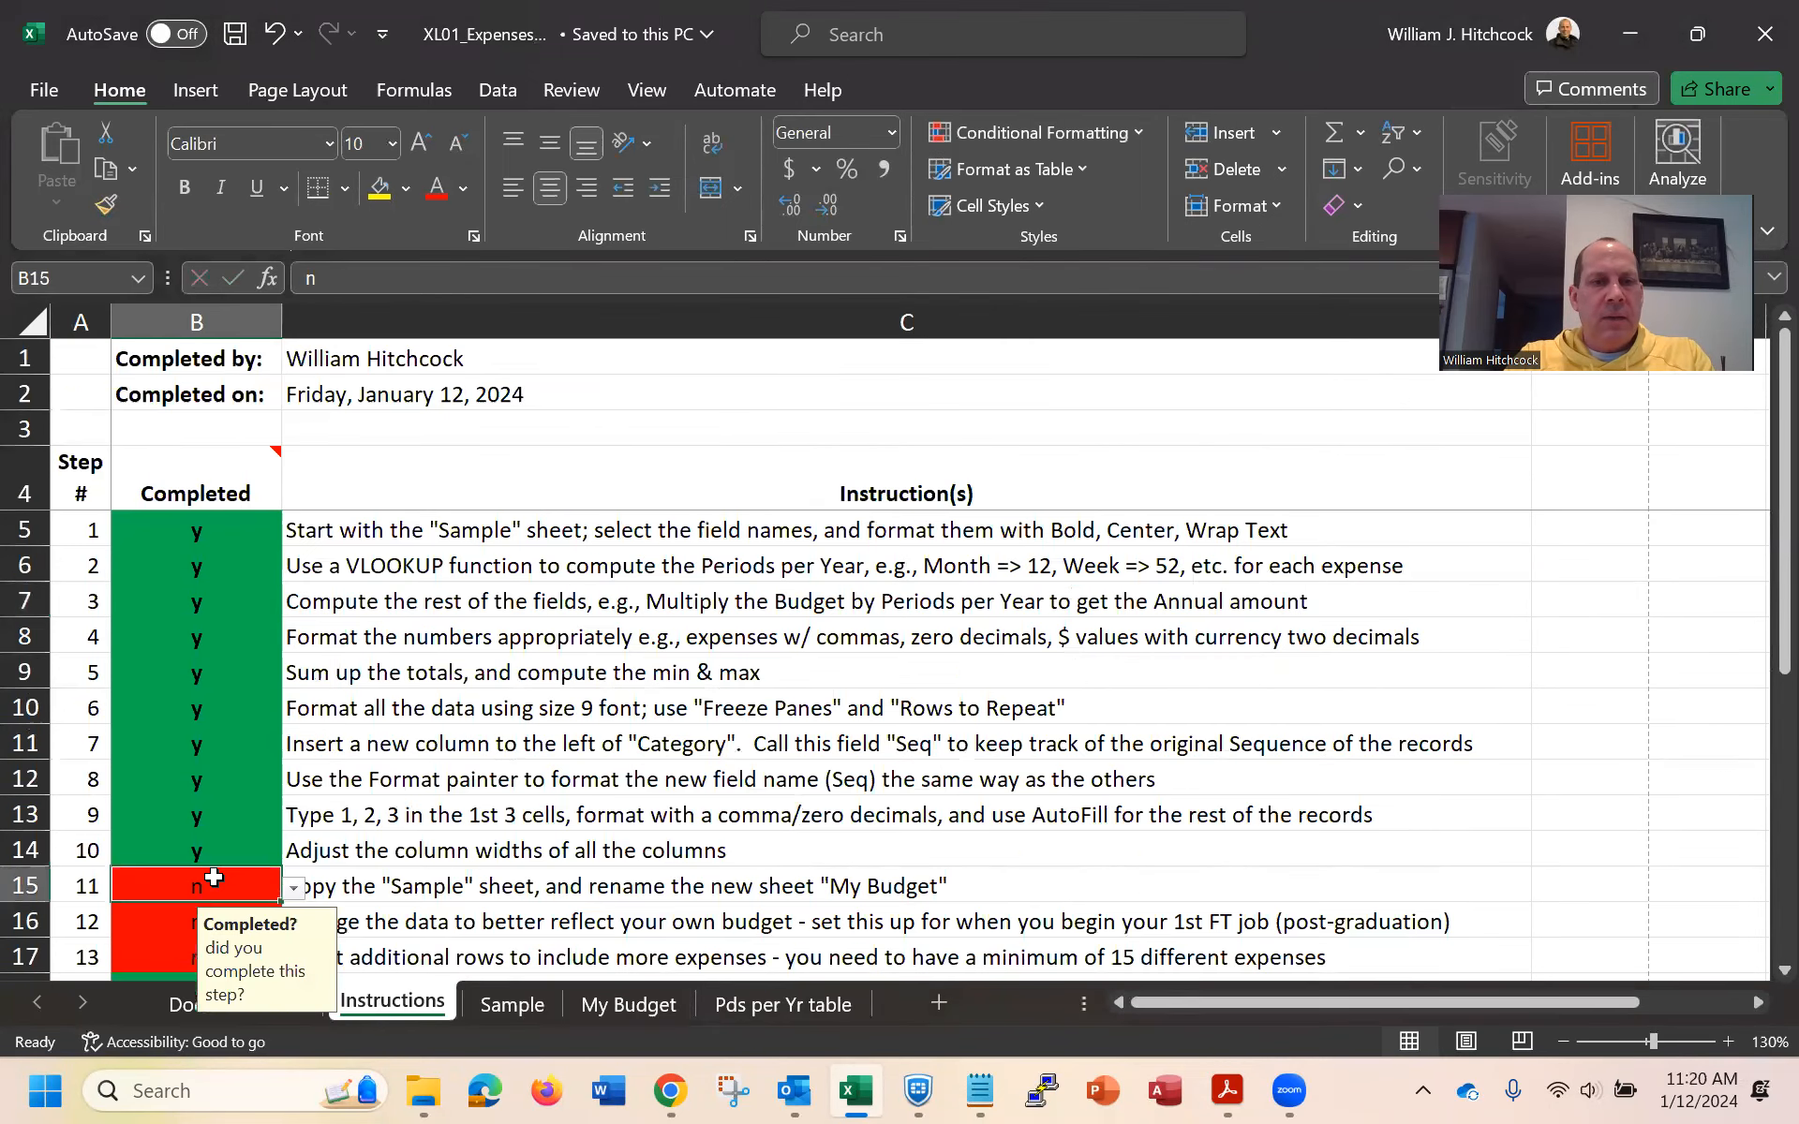
text(y)
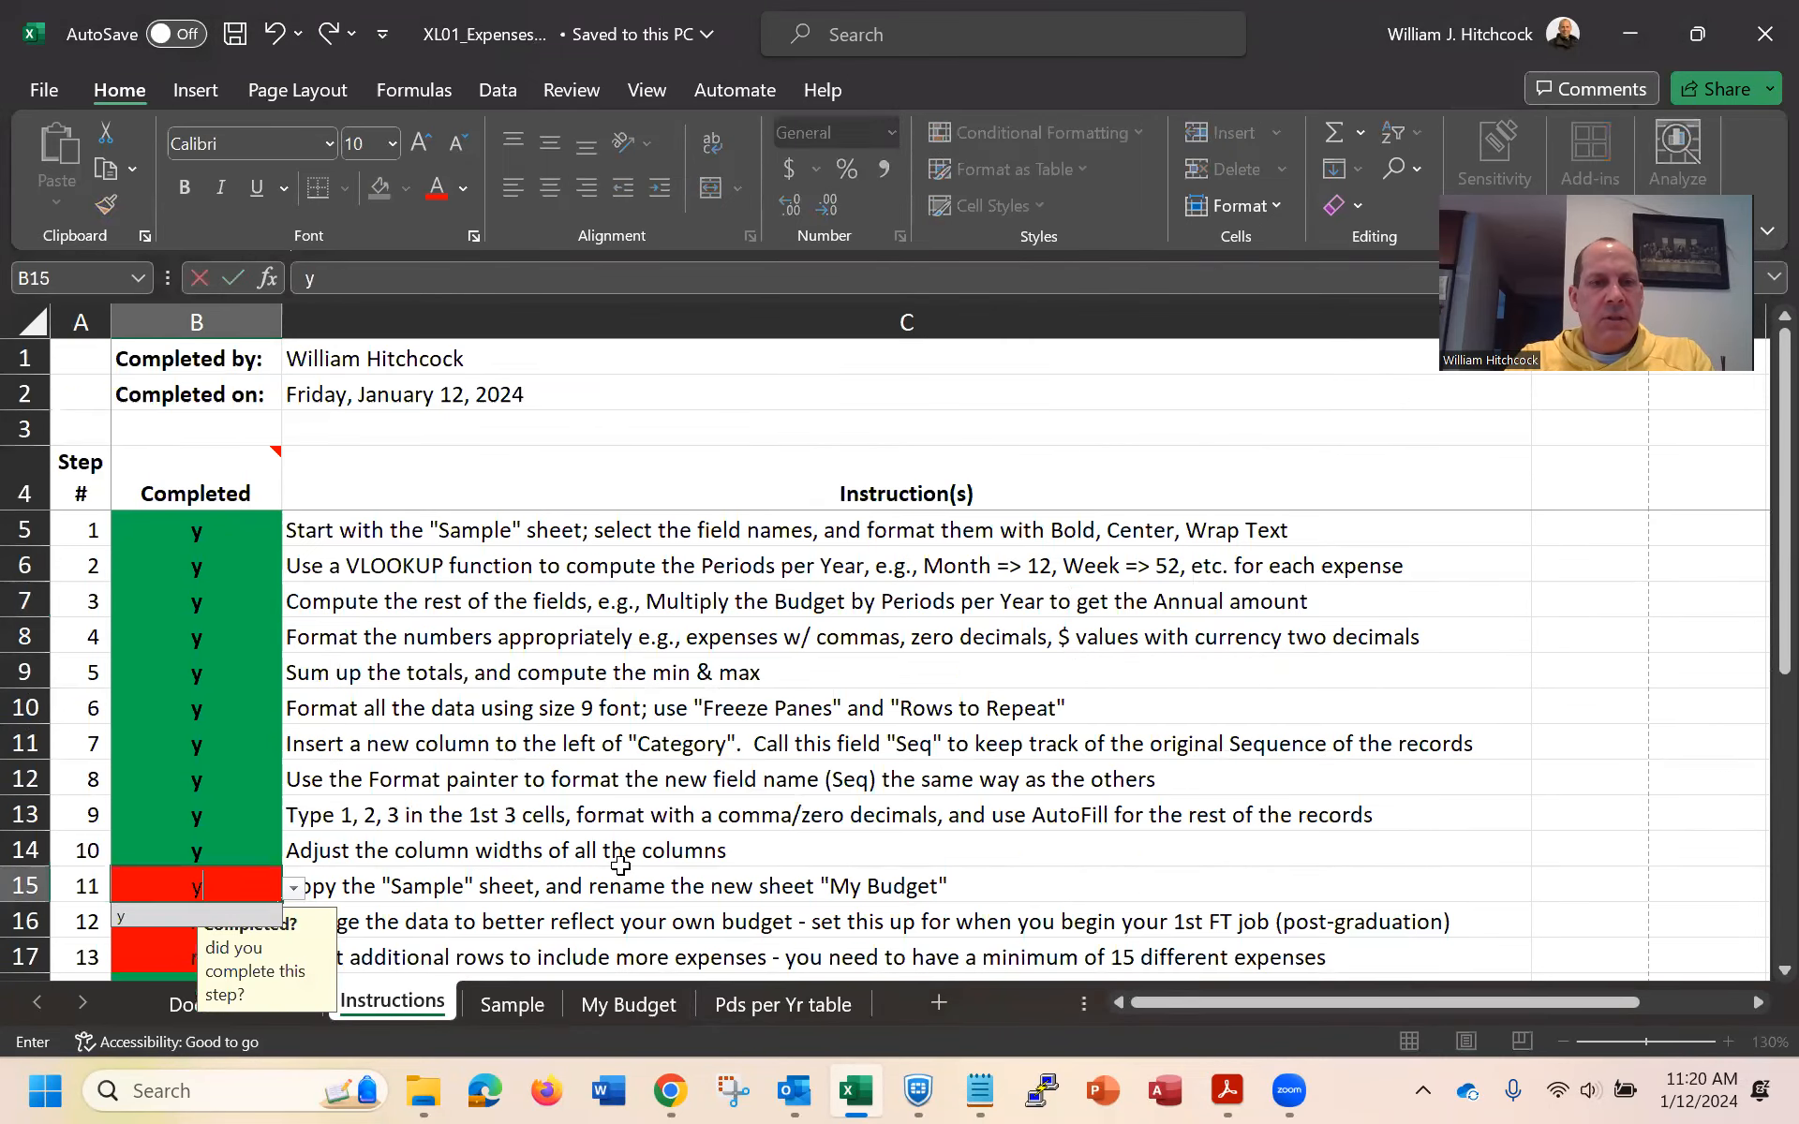
key(Return)
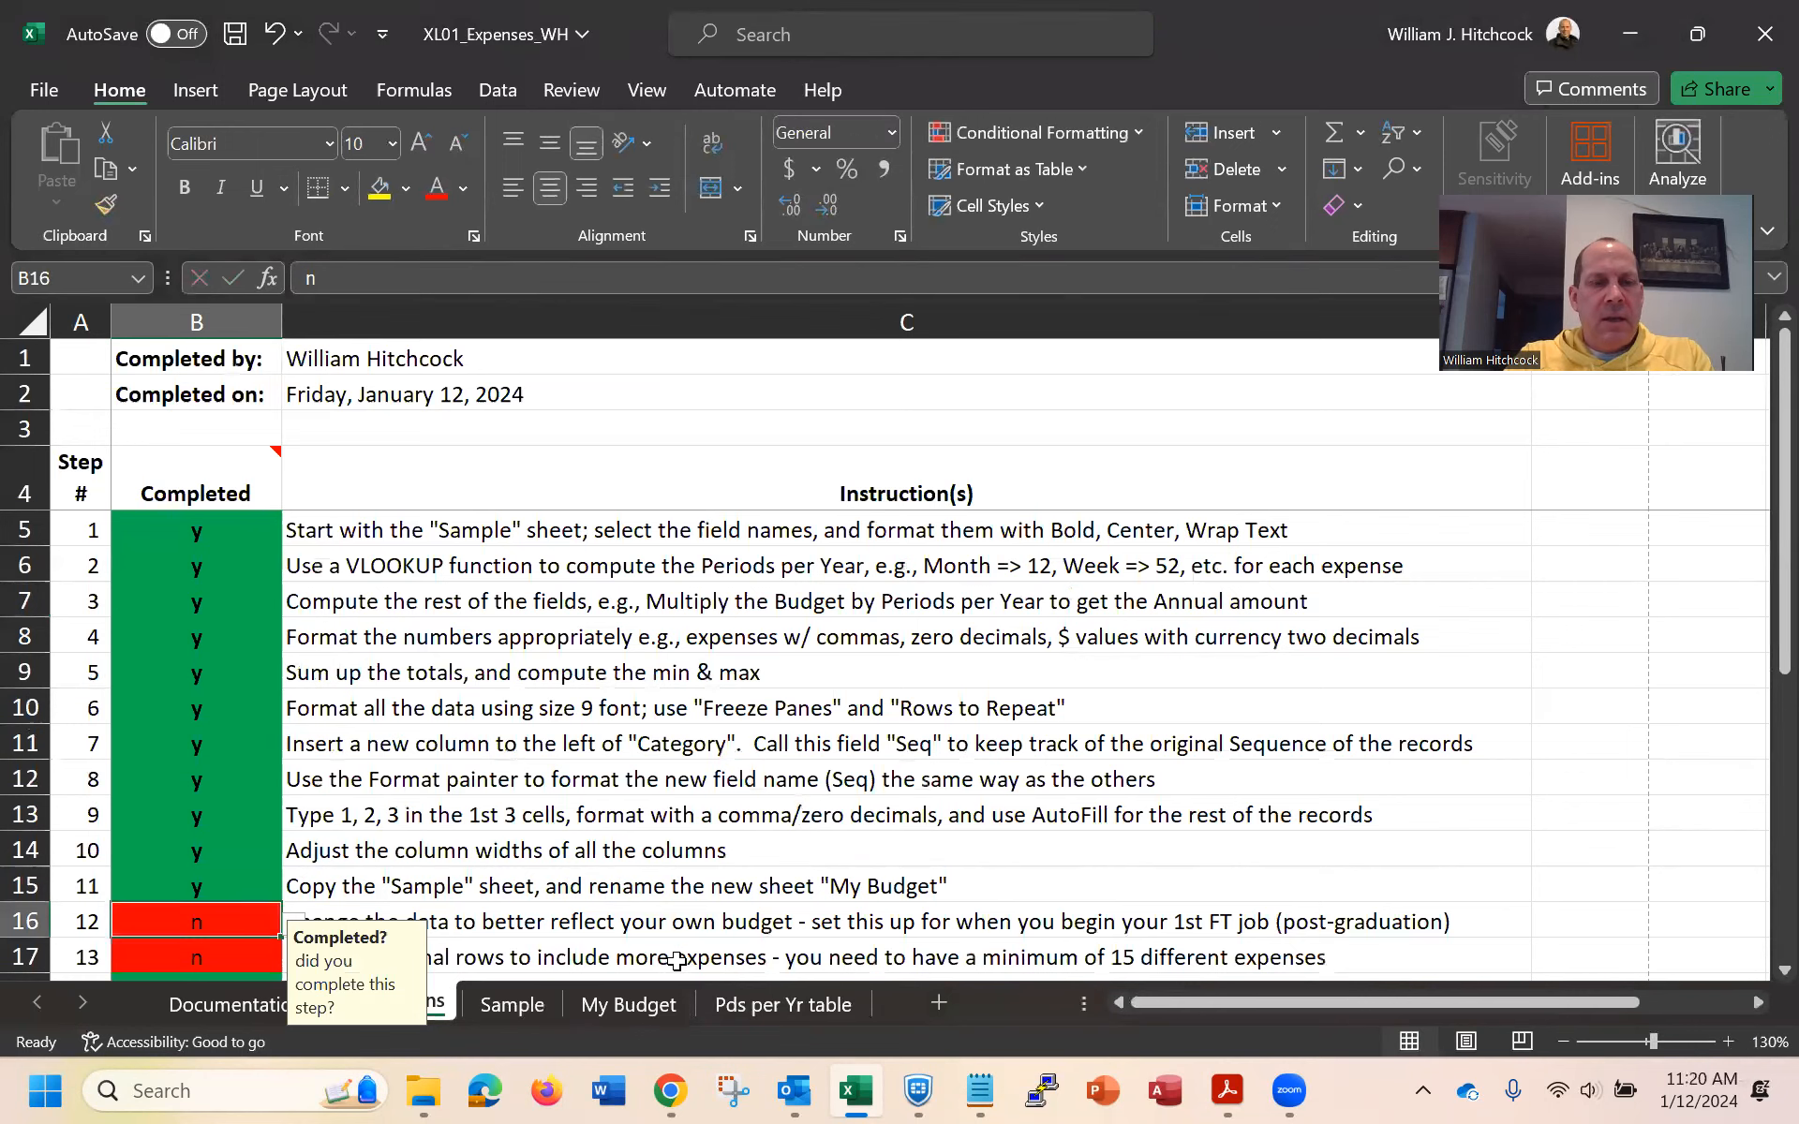
text(y)
key(Return)
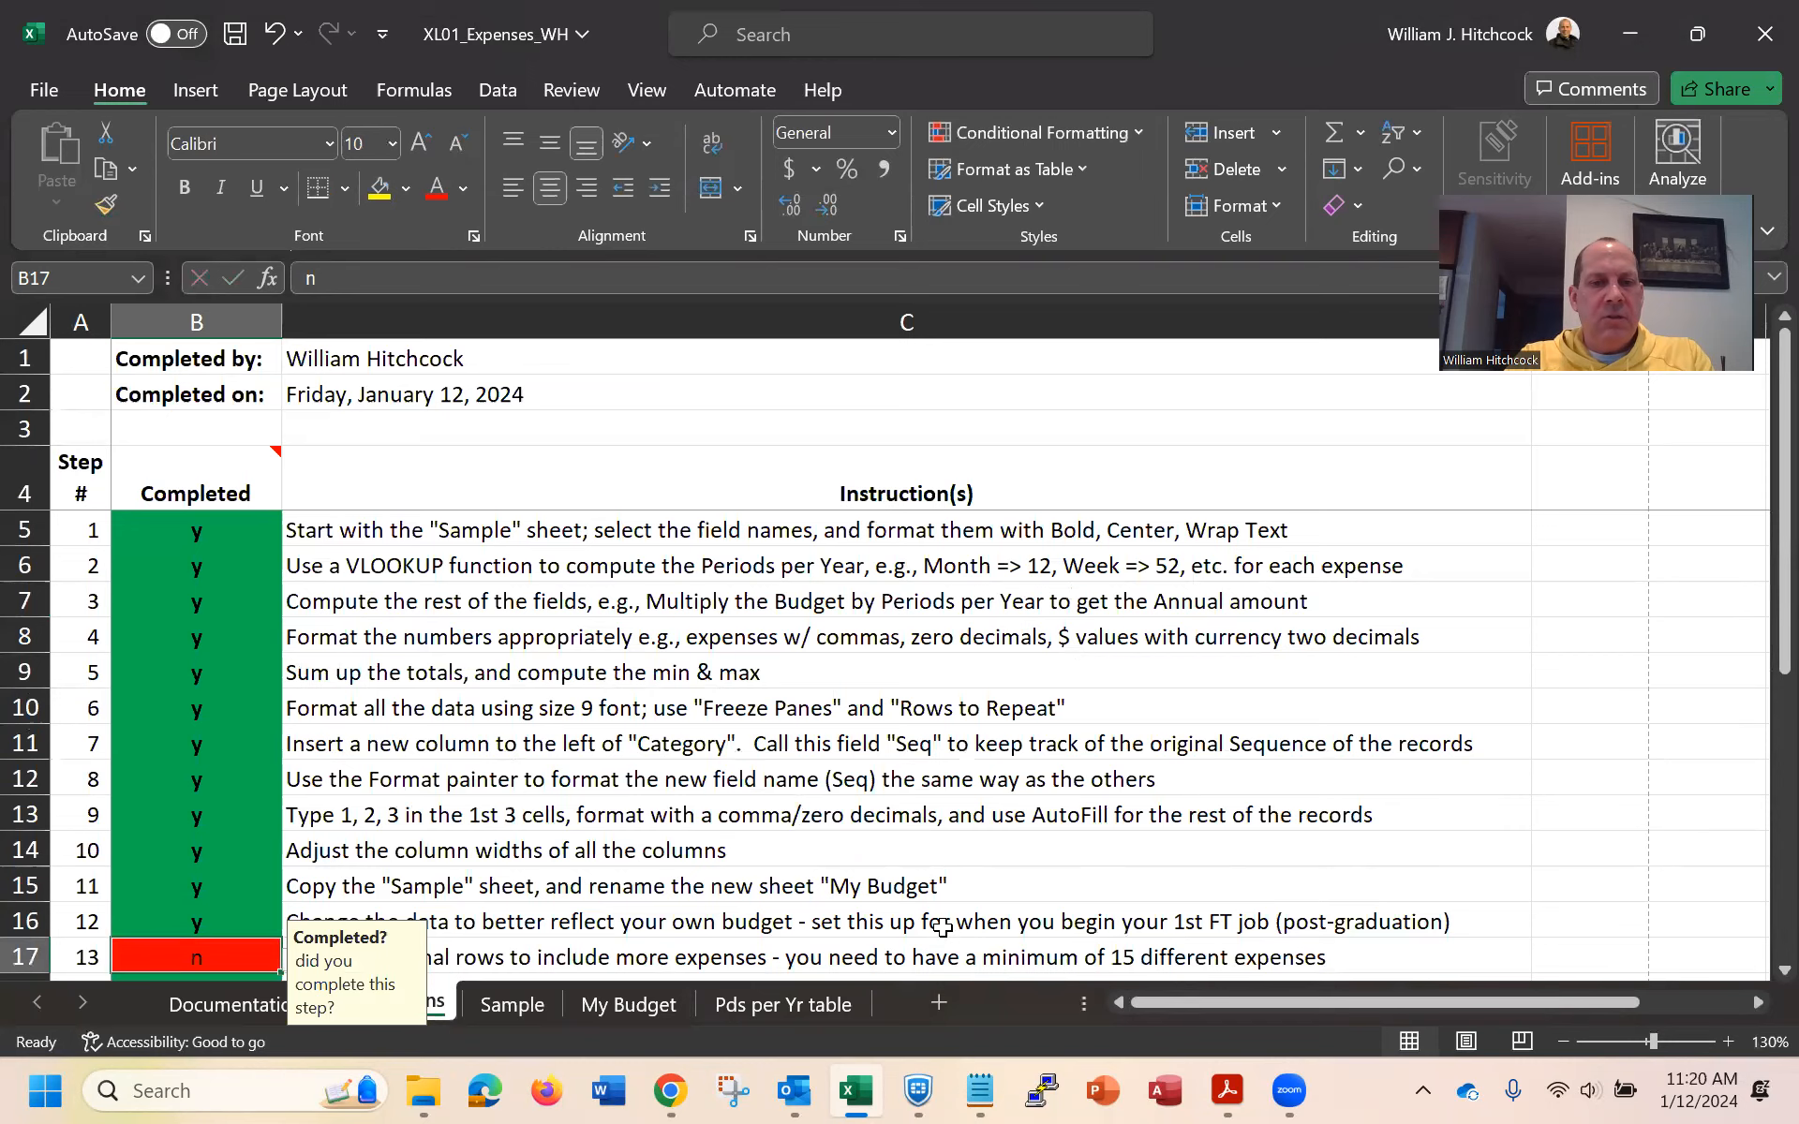
text(y)
key(Return)
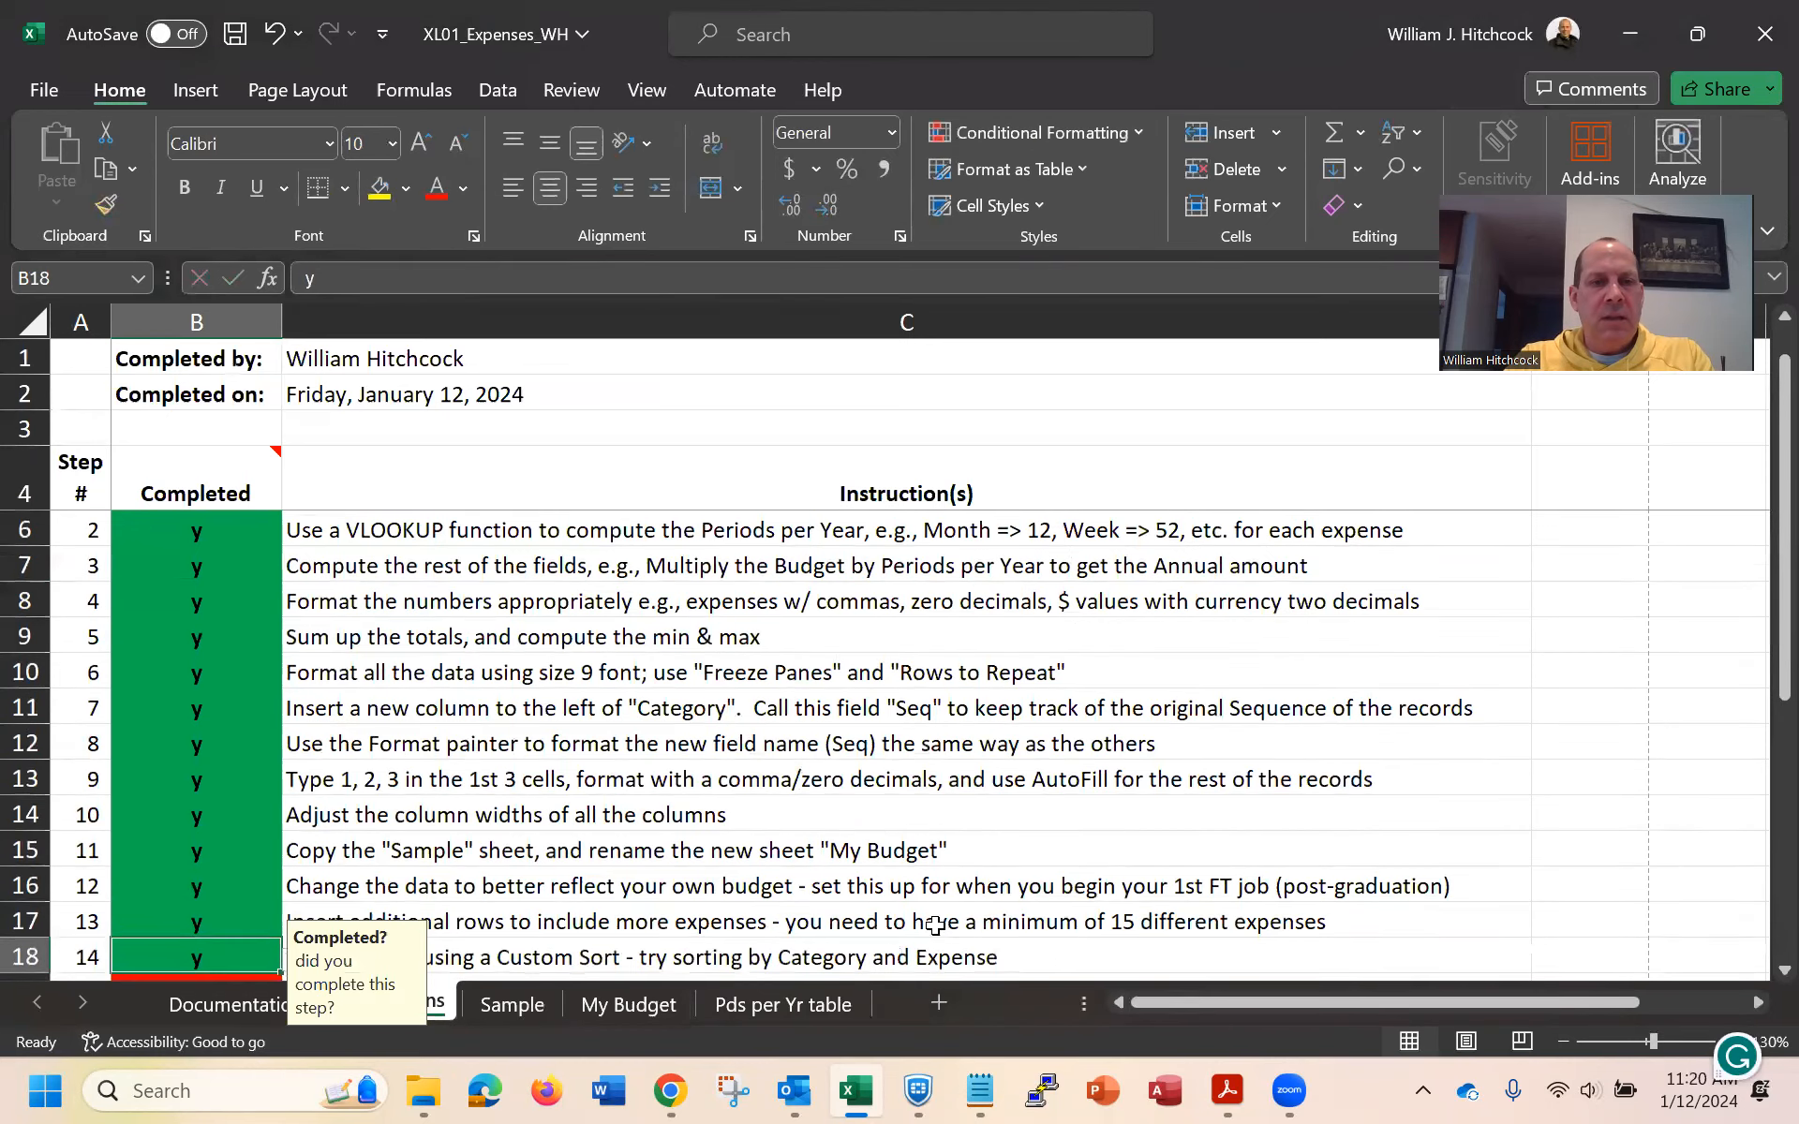
Review the remaining instruction steps and the completion count and percentage below them
key(Down)
key(Down)
key(Down)
key(Down)
key(Down)
key(Down)
key(Down)
key(Down)
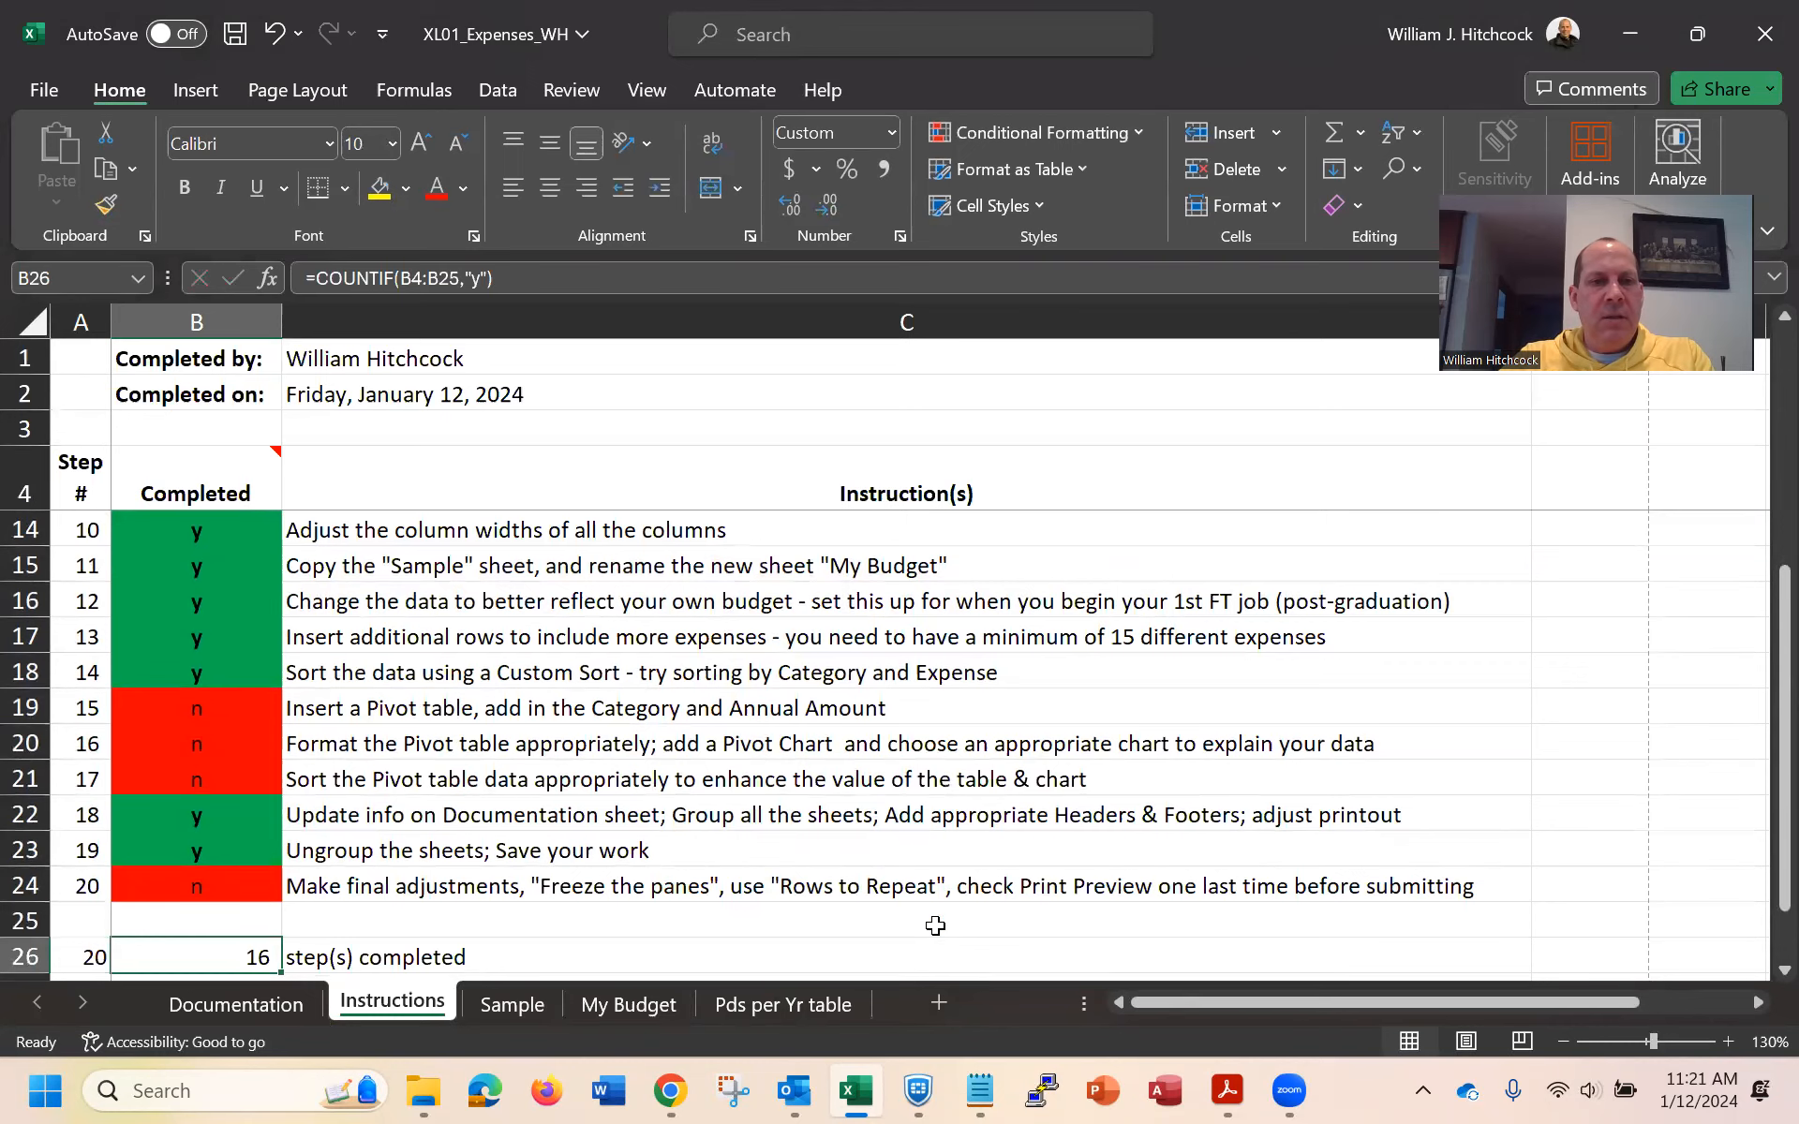
key(Up)
key(Down)
key(Down)
key(Down)
key(Down)
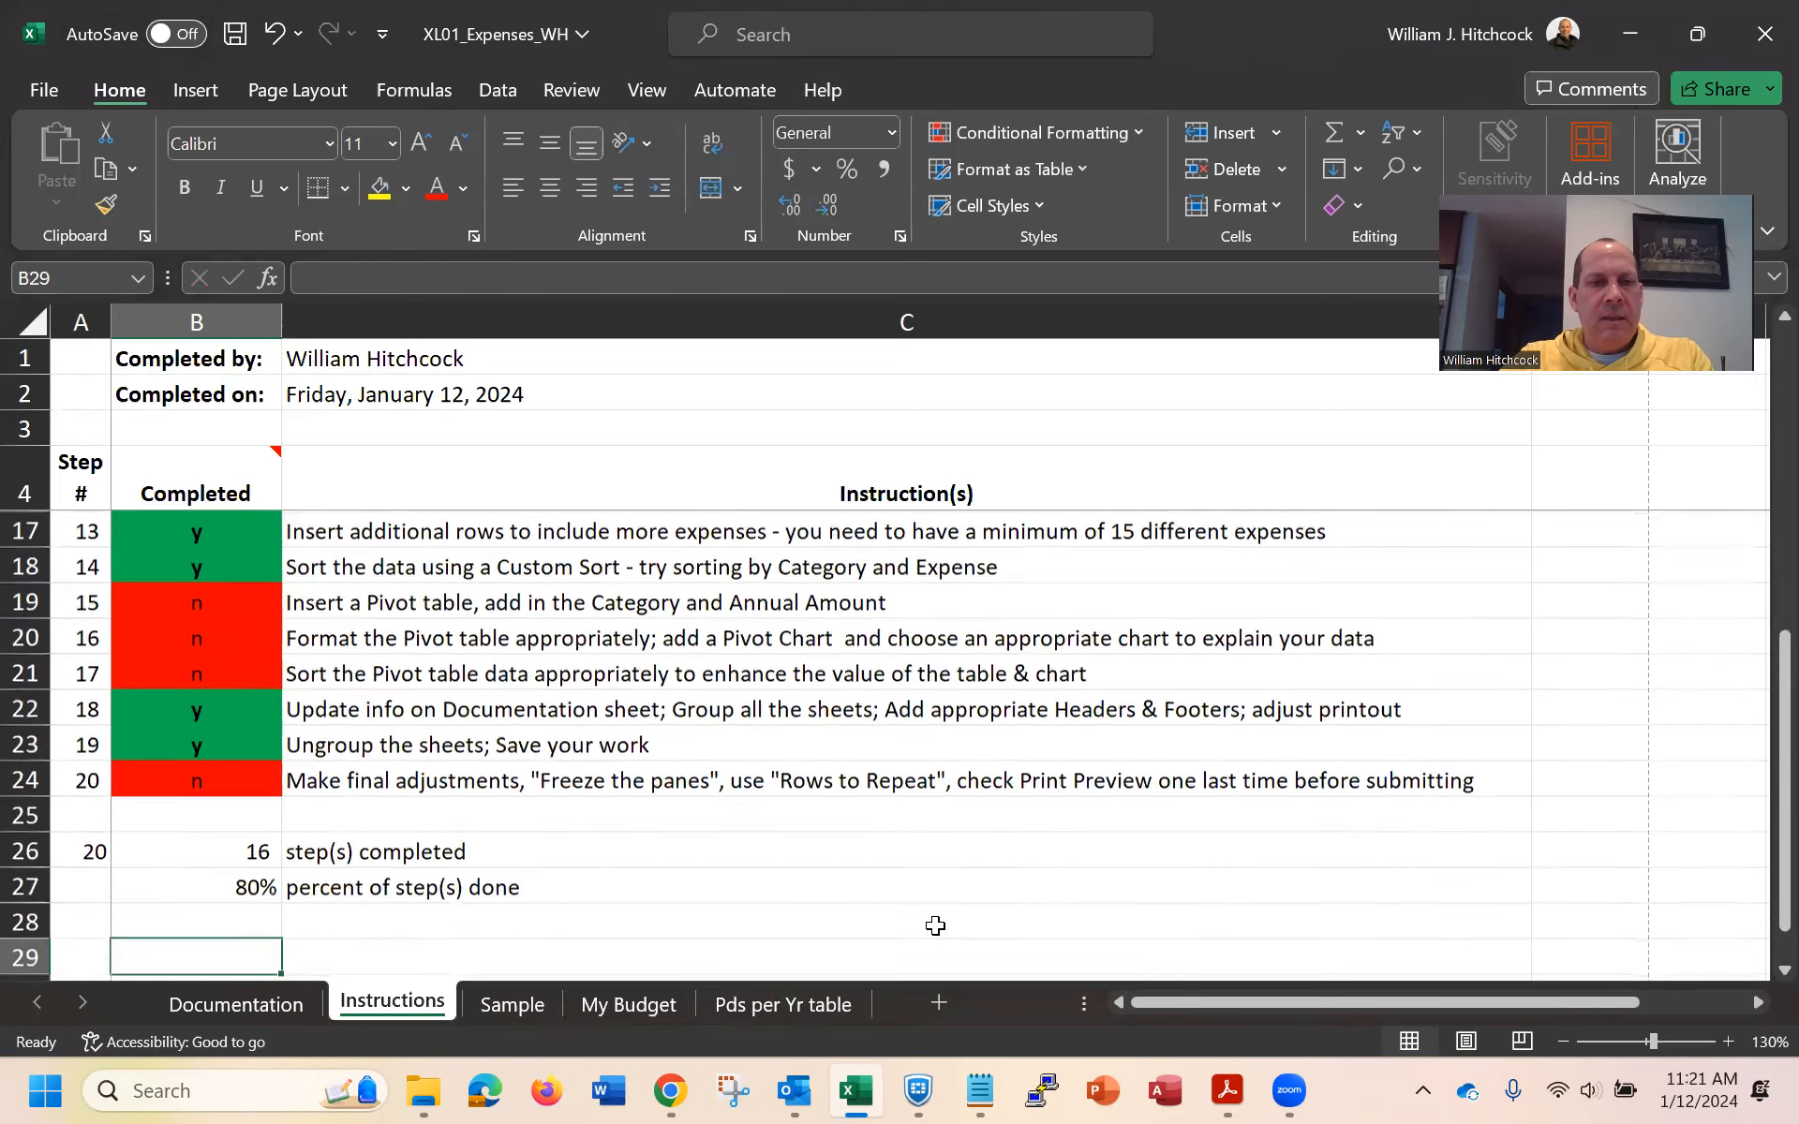
key(Up)
key(Up)
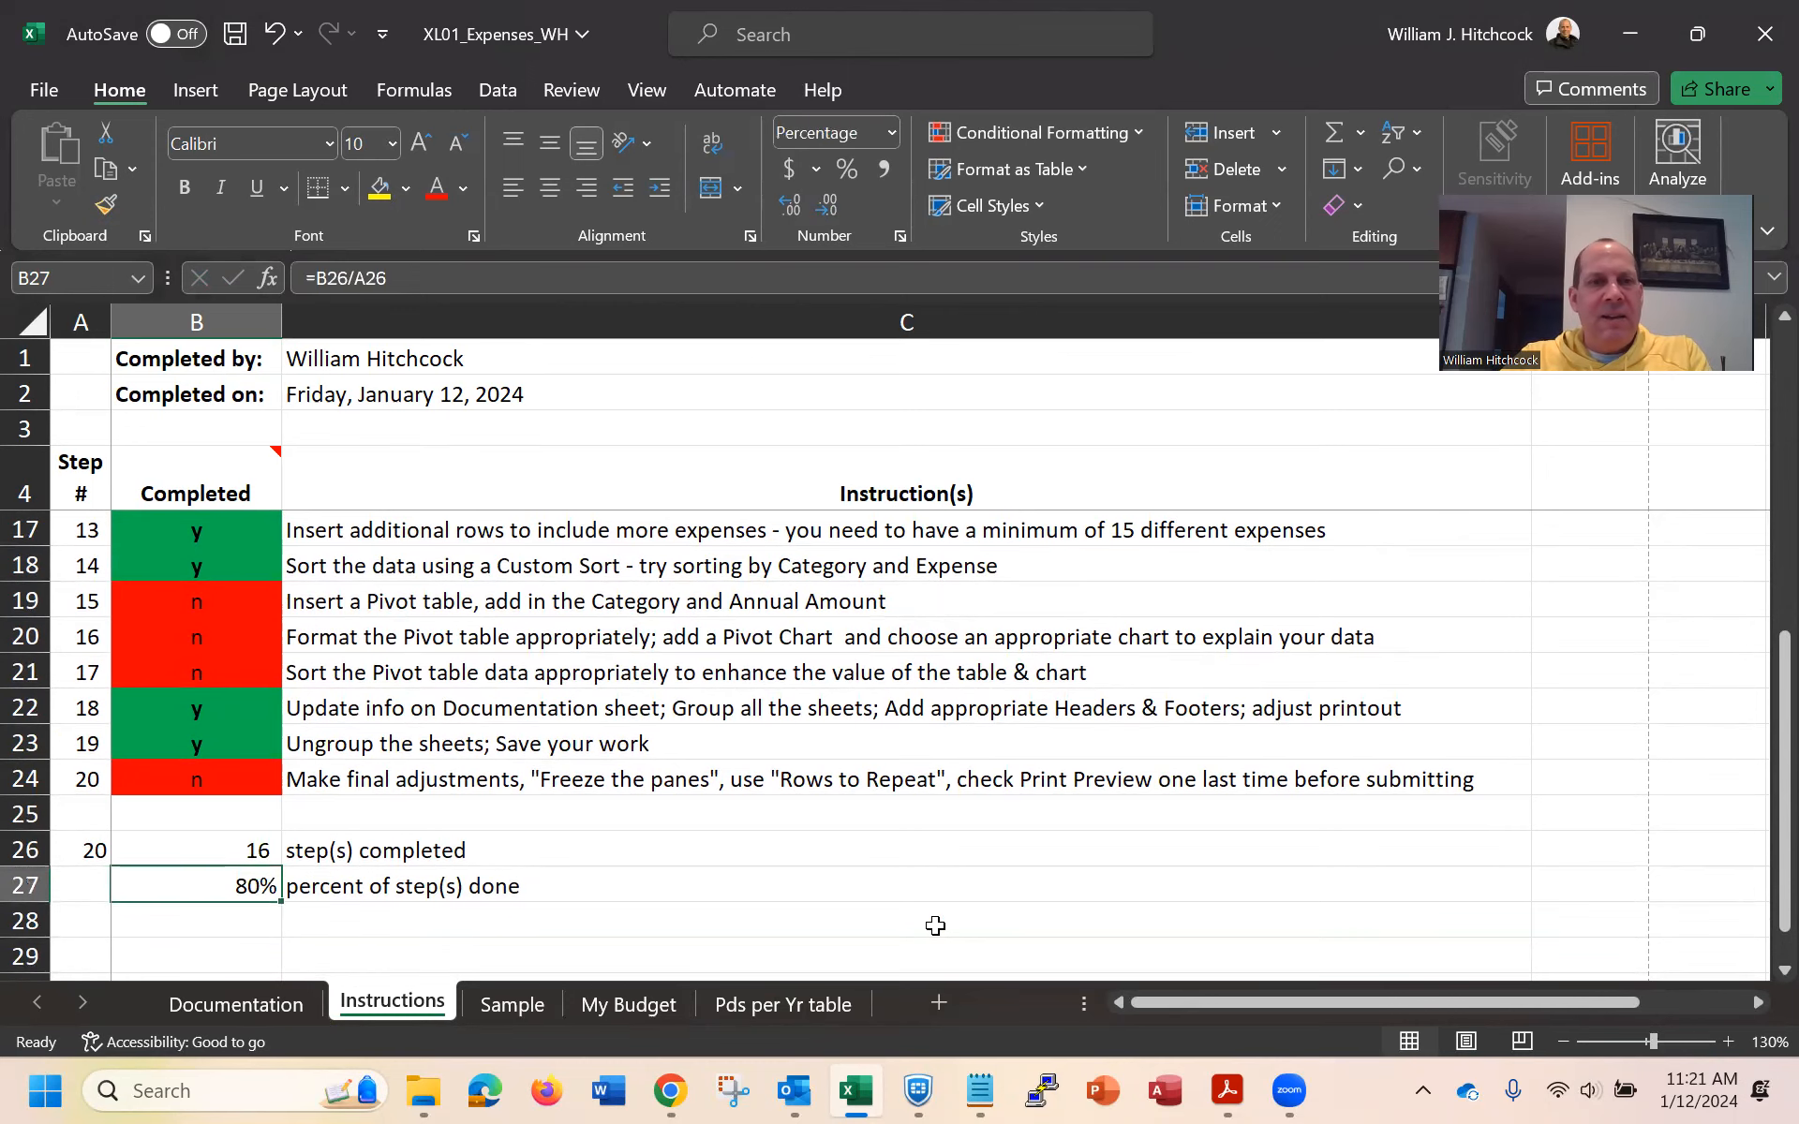
key(Up)
key(Up)
key(Up)
key(Up)
key(Up)
key(Up)
key(Up)
key(Up)
key(Up)
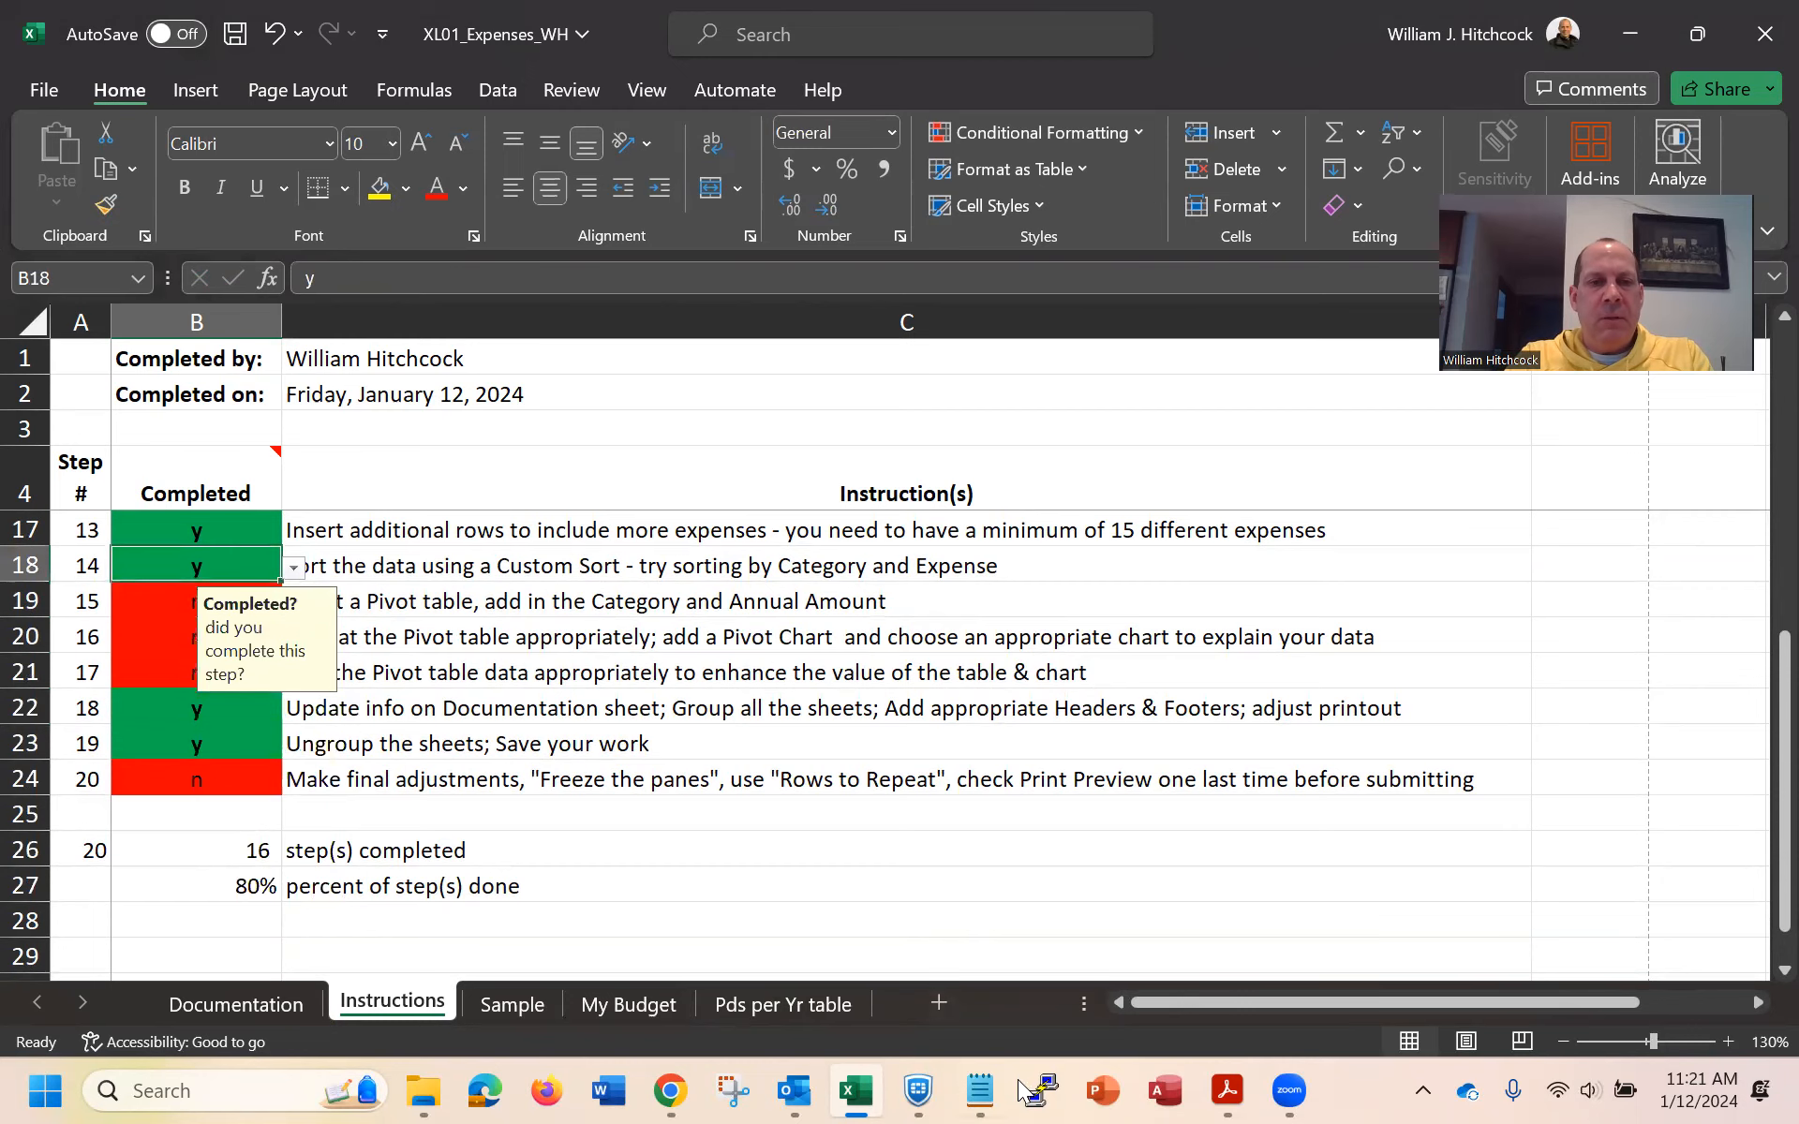
Insert a PivotTable on a new worksheet from the My Budget range A1:L10
click(610, 1007)
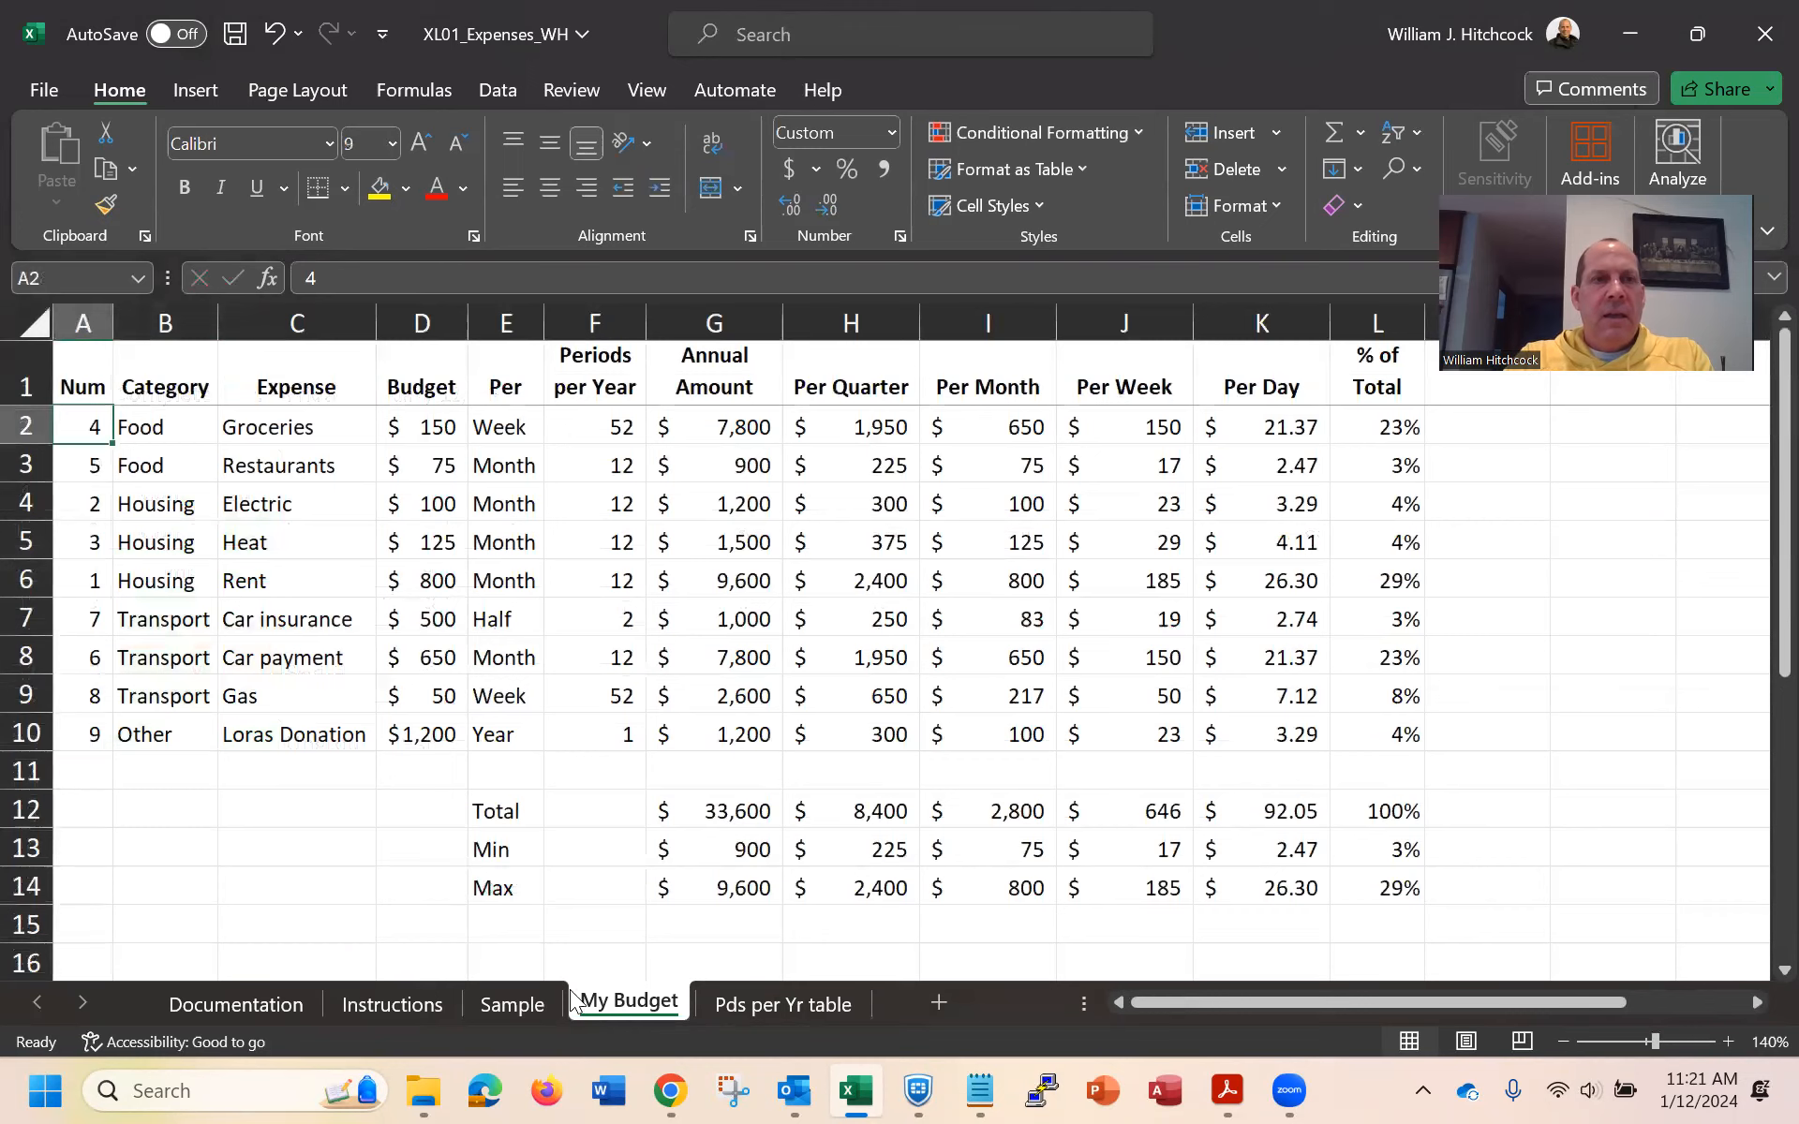
click(193, 90)
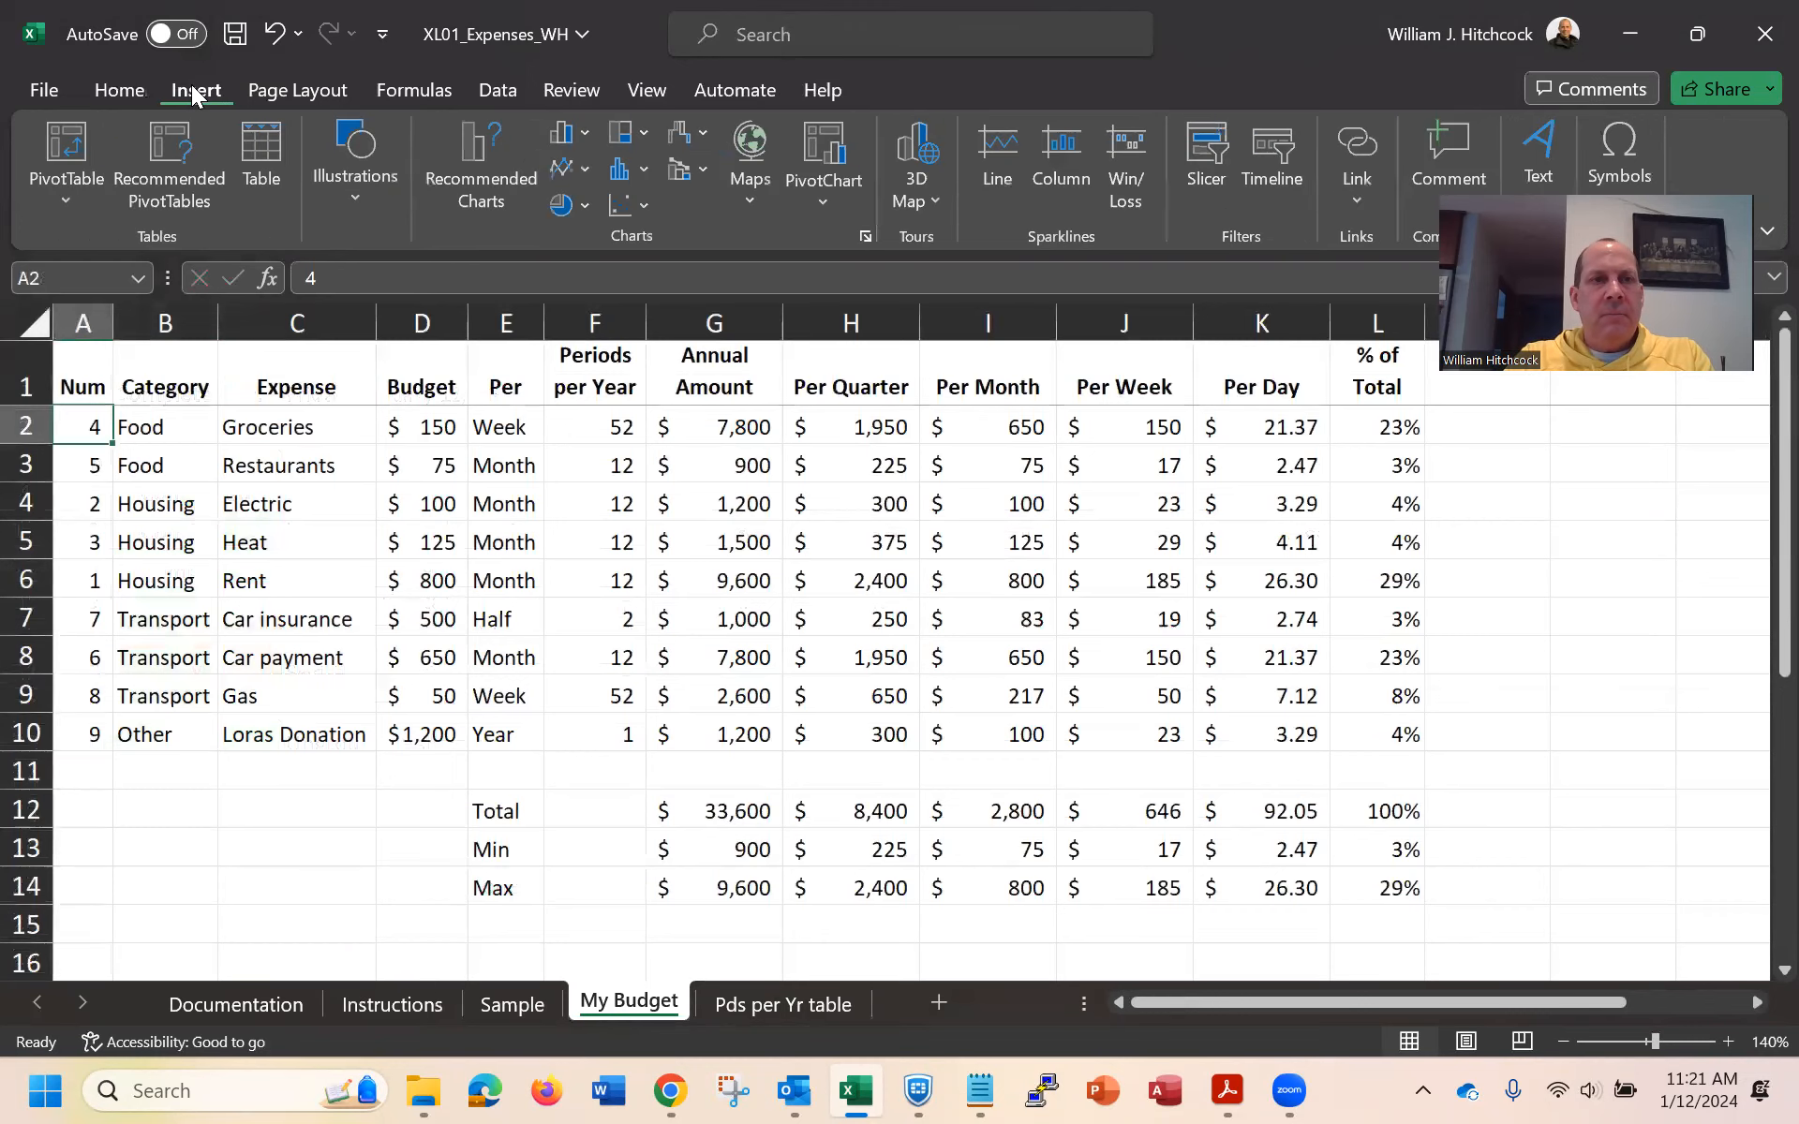
click(70, 157)
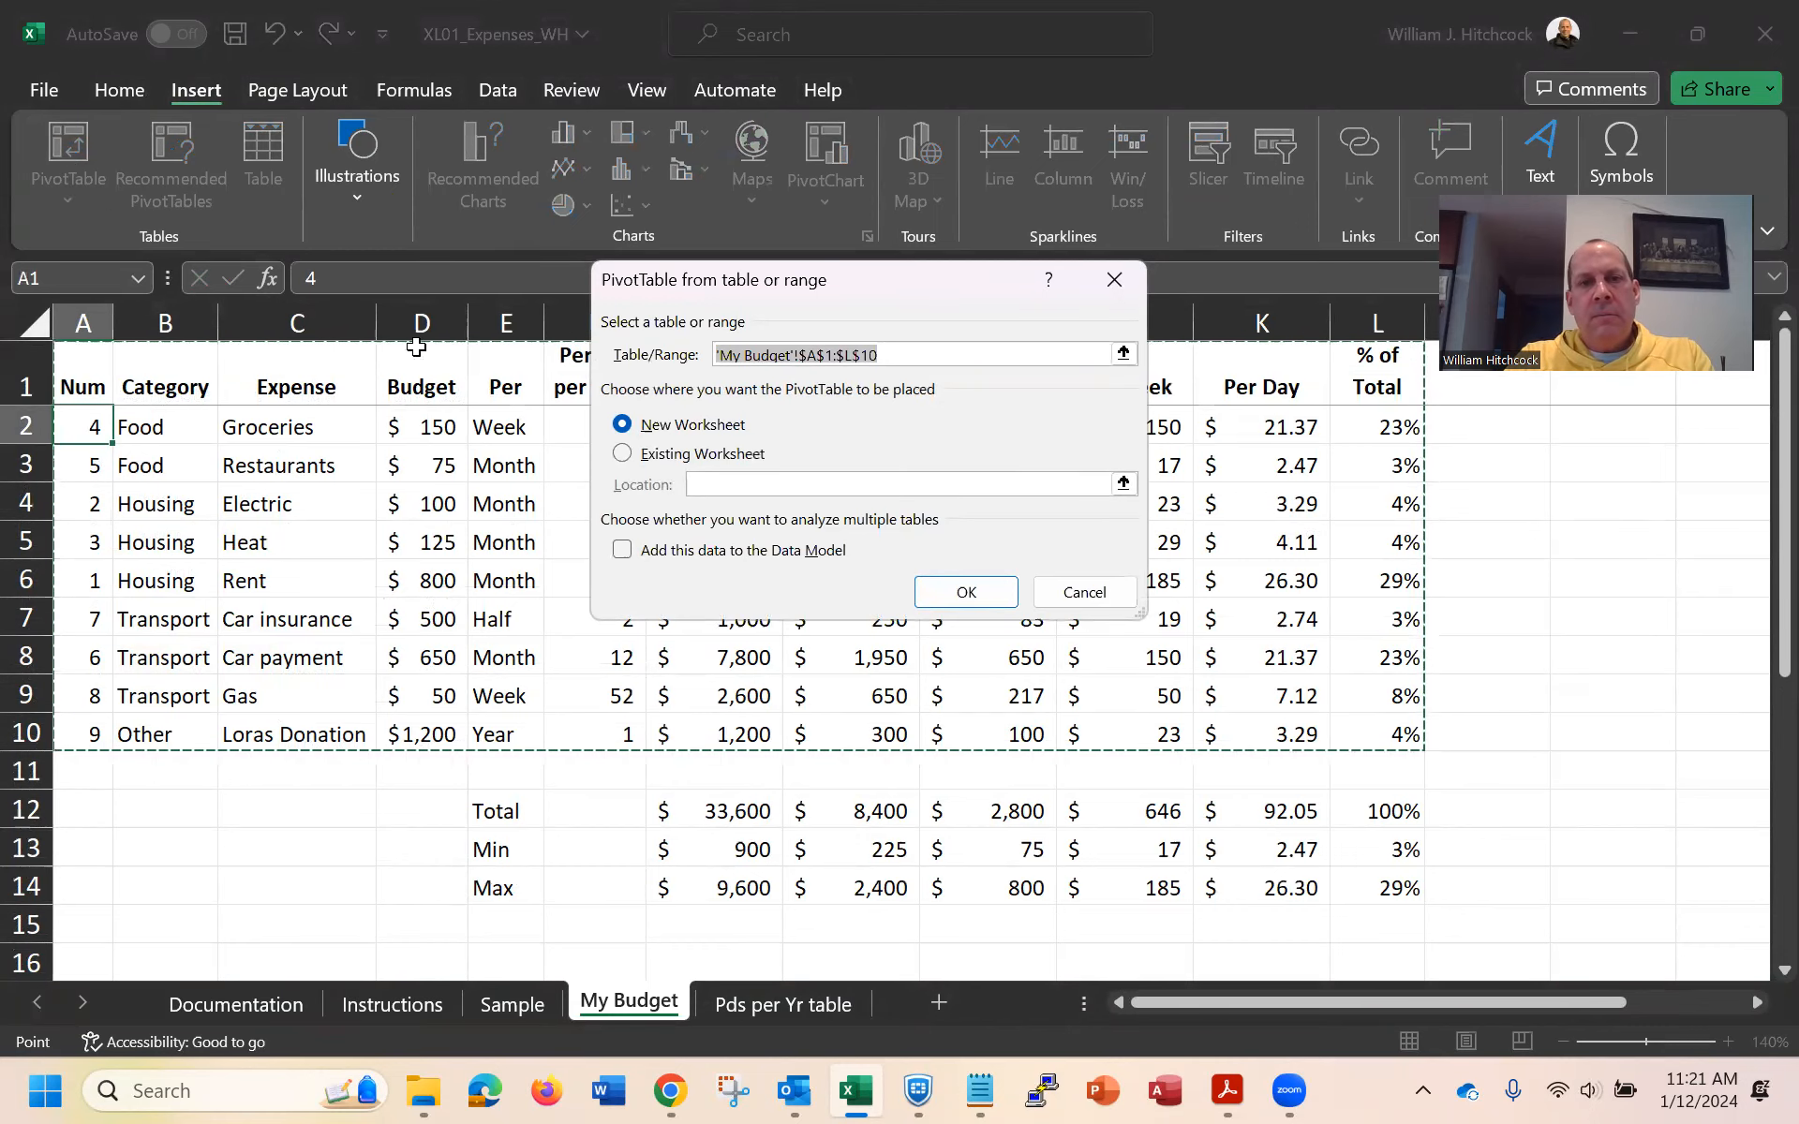
click(956, 605)
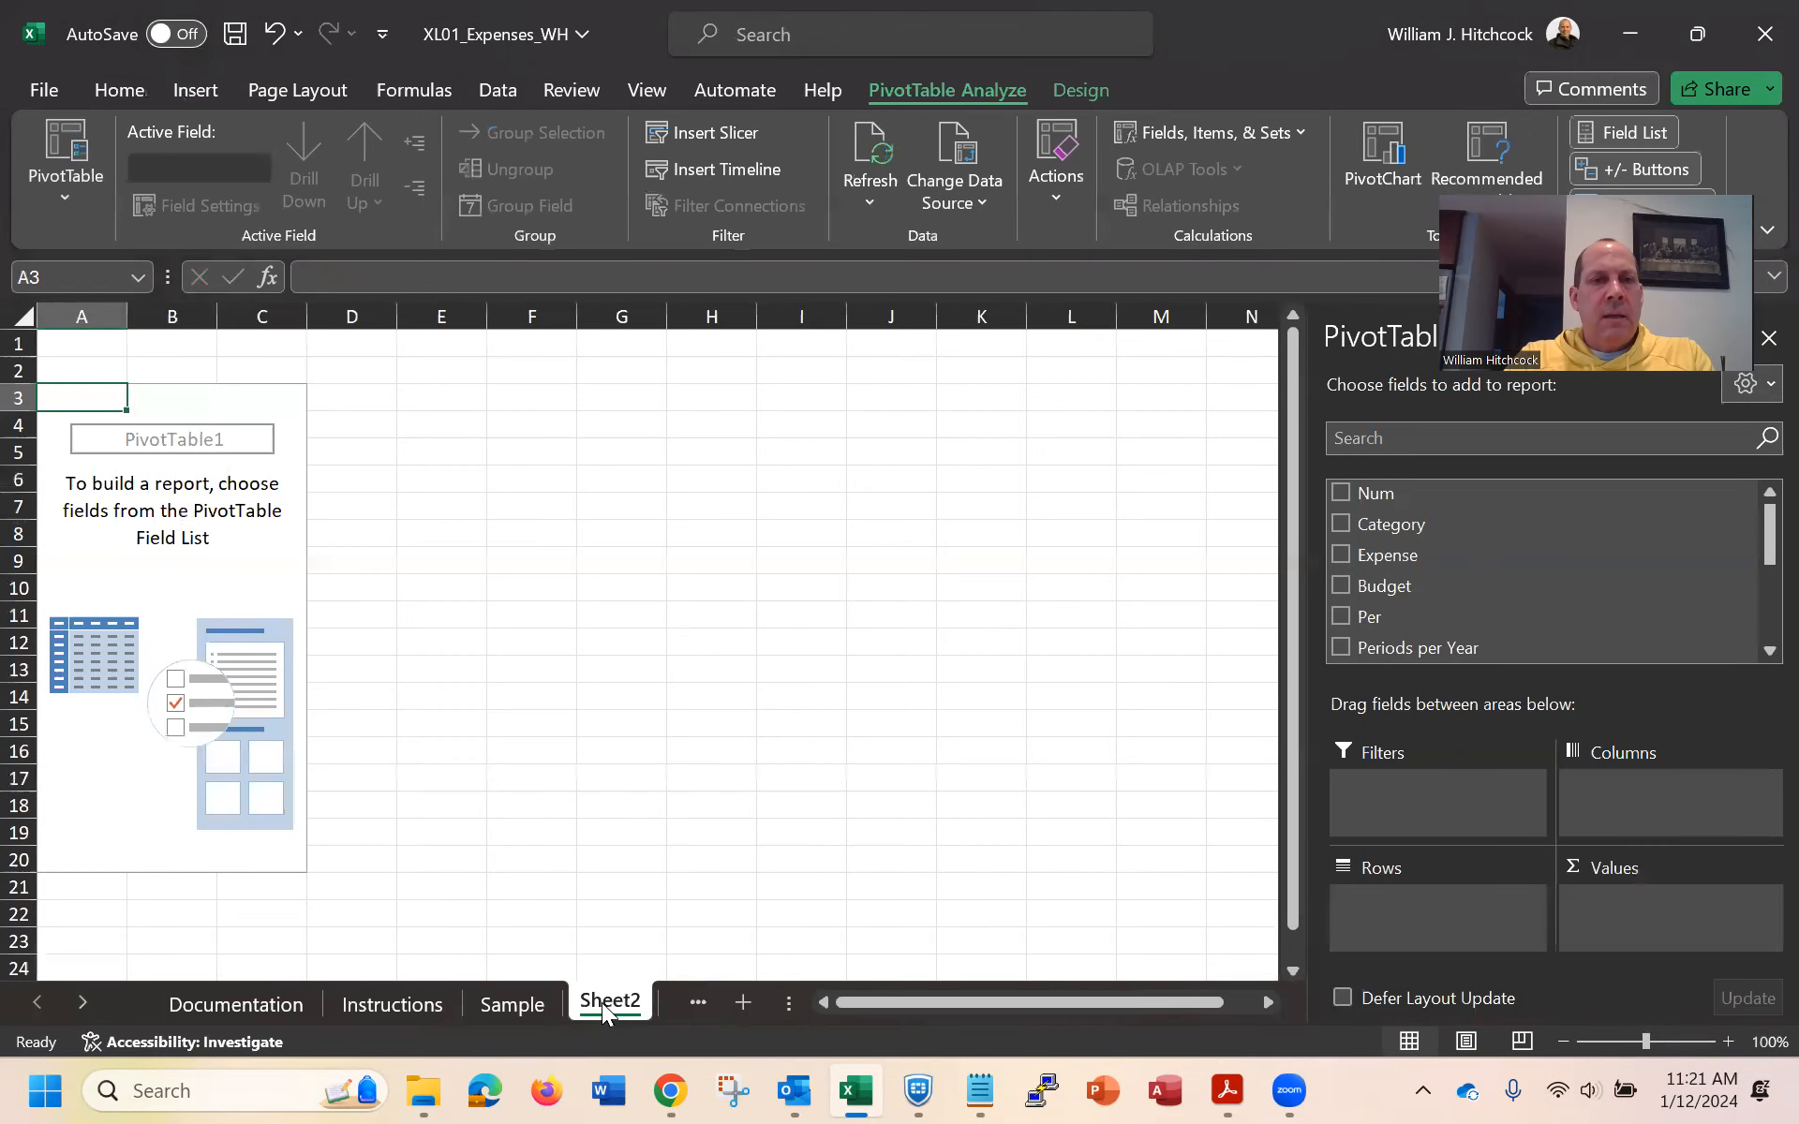
Rename the new PivotTable sheet as Pivot Summary
right_click(601, 1006)
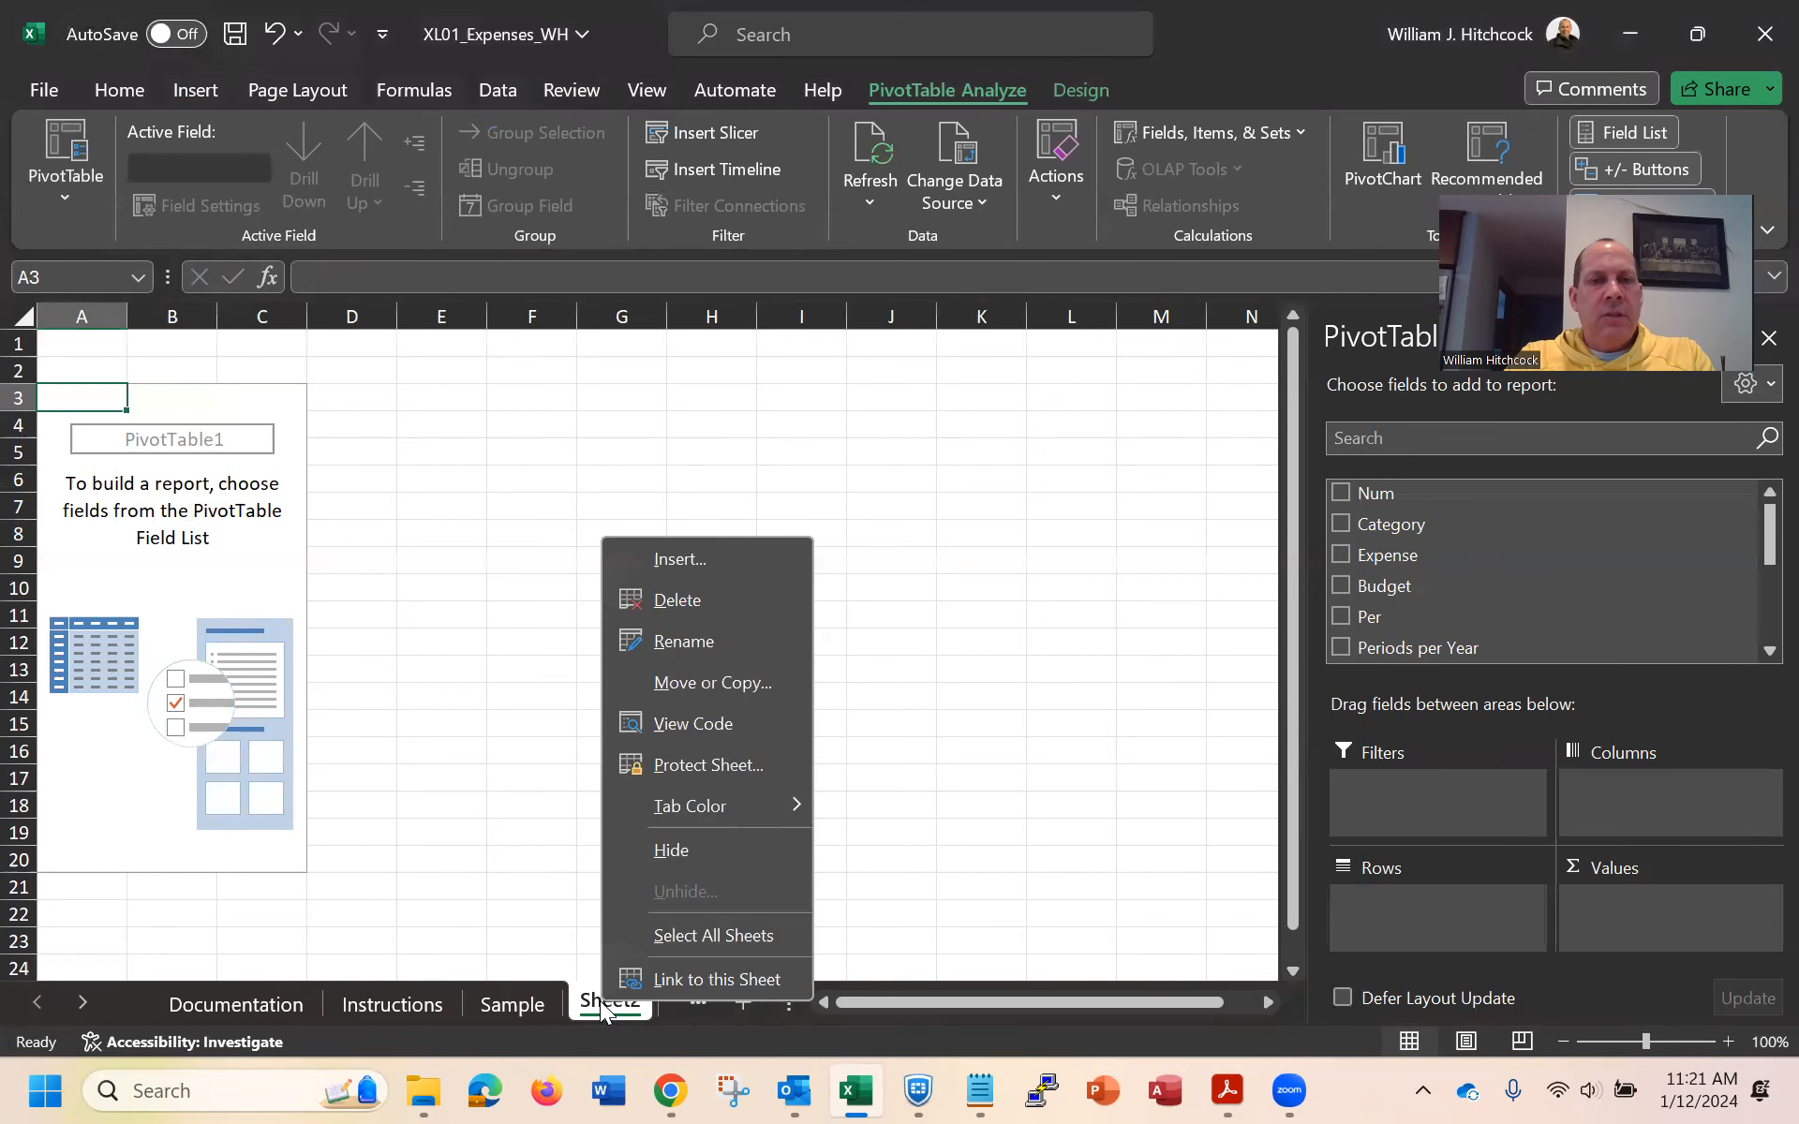
click(677, 642)
text(Pivot)
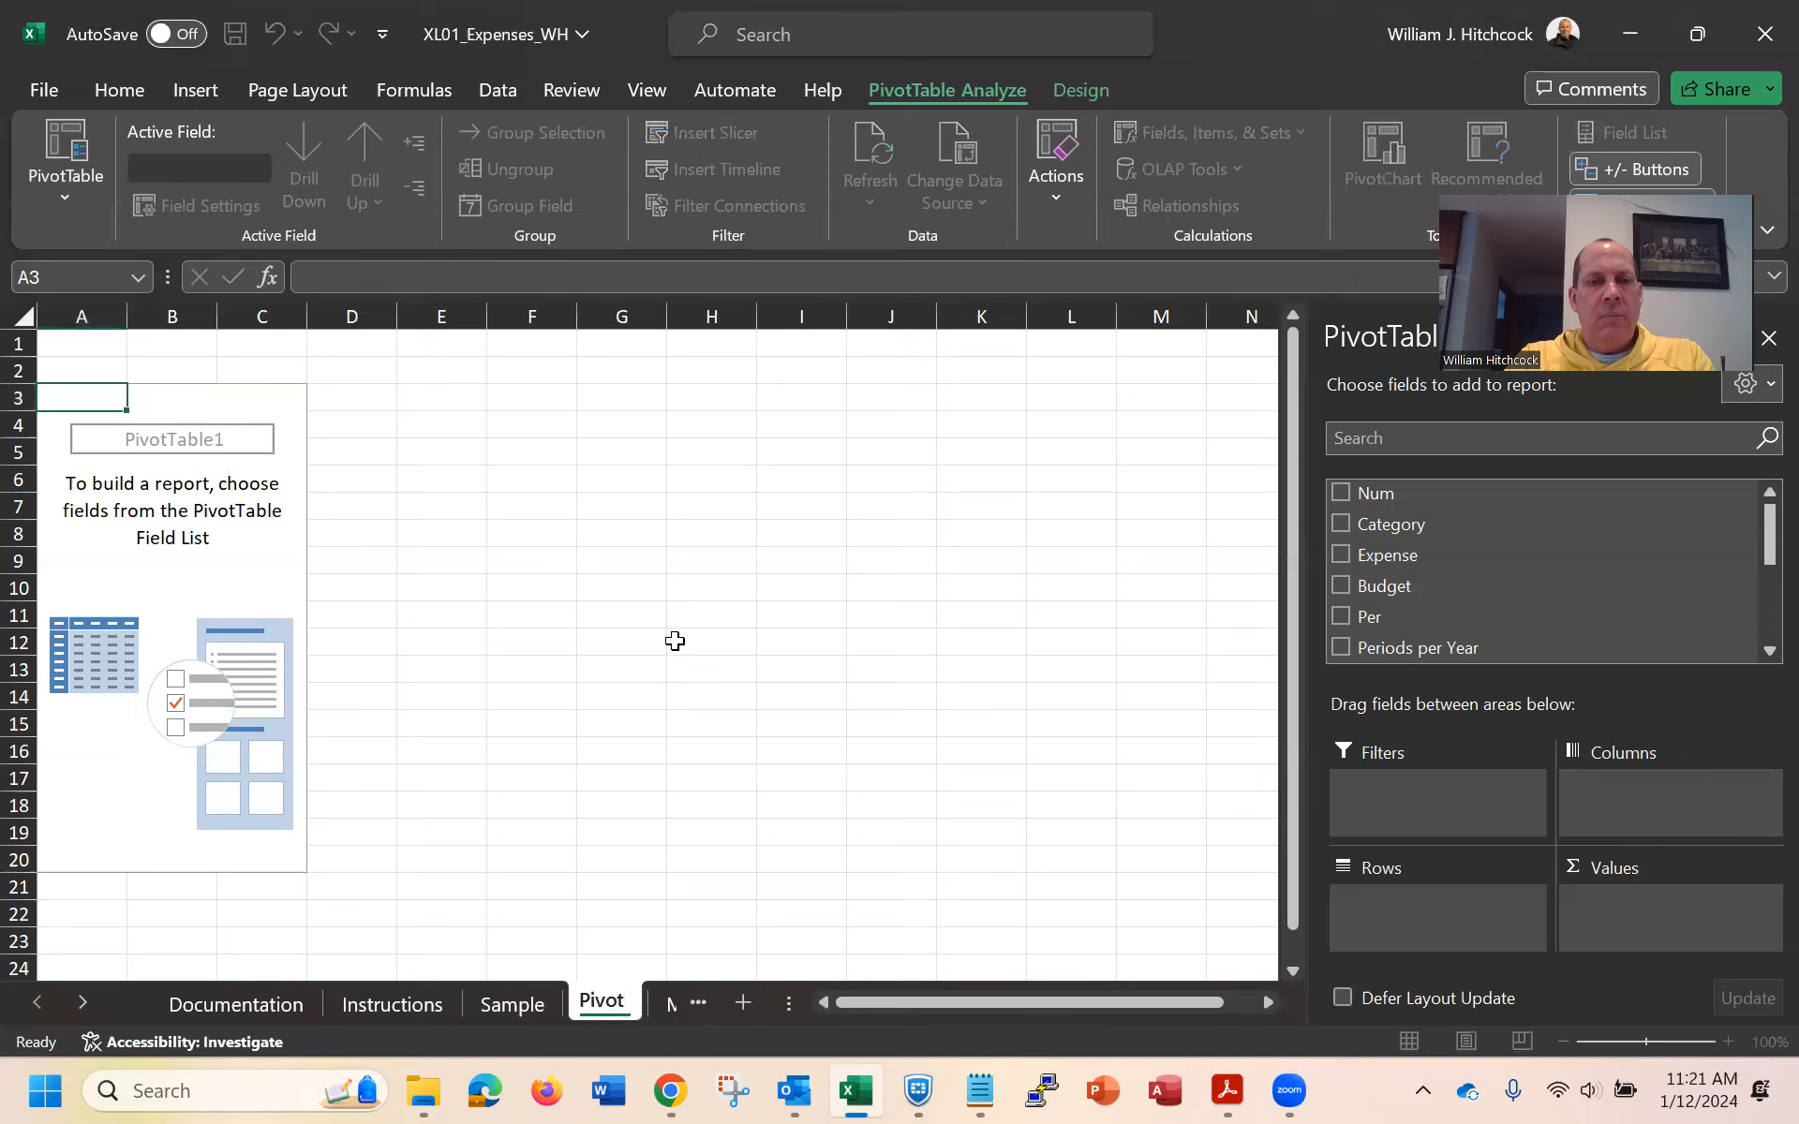
text( Summary)
key(Return)
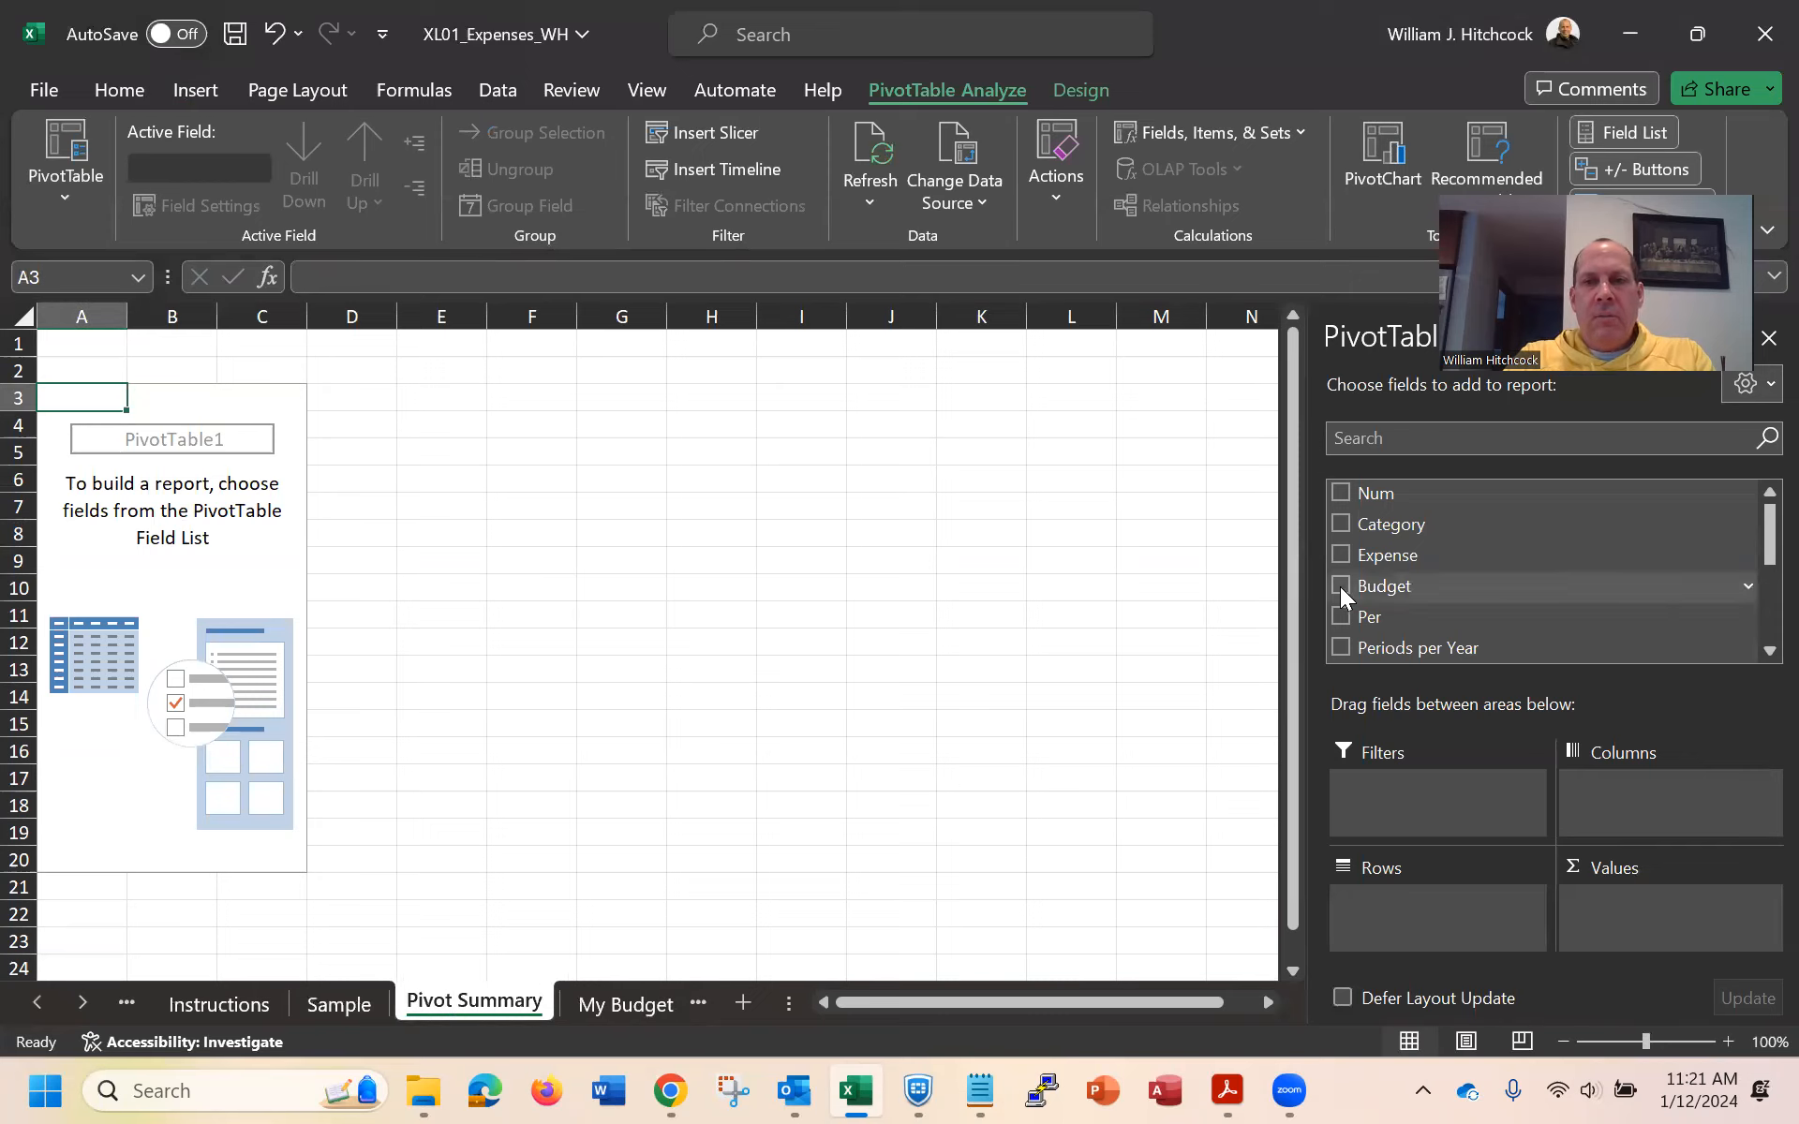
Add Annual Amount to the PivotTable's values and format the sum in A4 as accounting currency without decimals
scroll(1752, 567, down, 1)
scroll(1760, 578, down, 3)
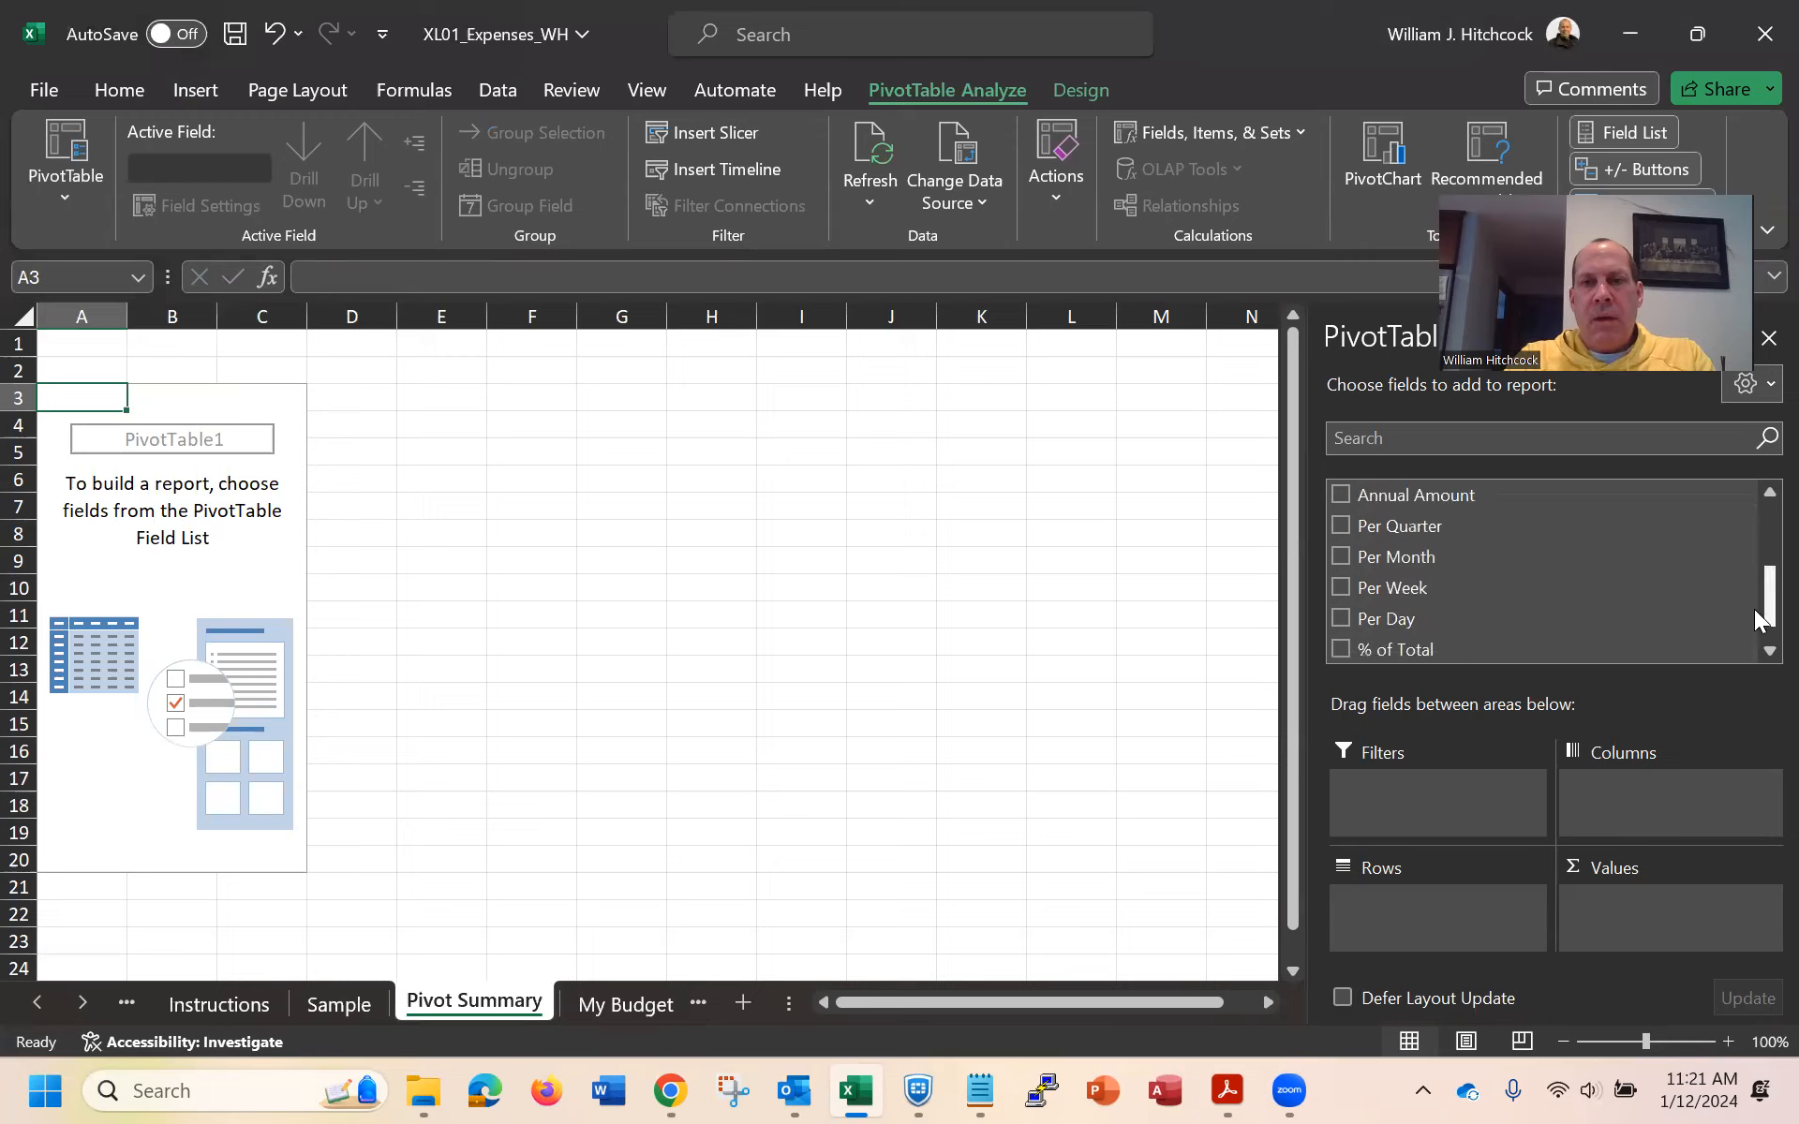
click(1341, 499)
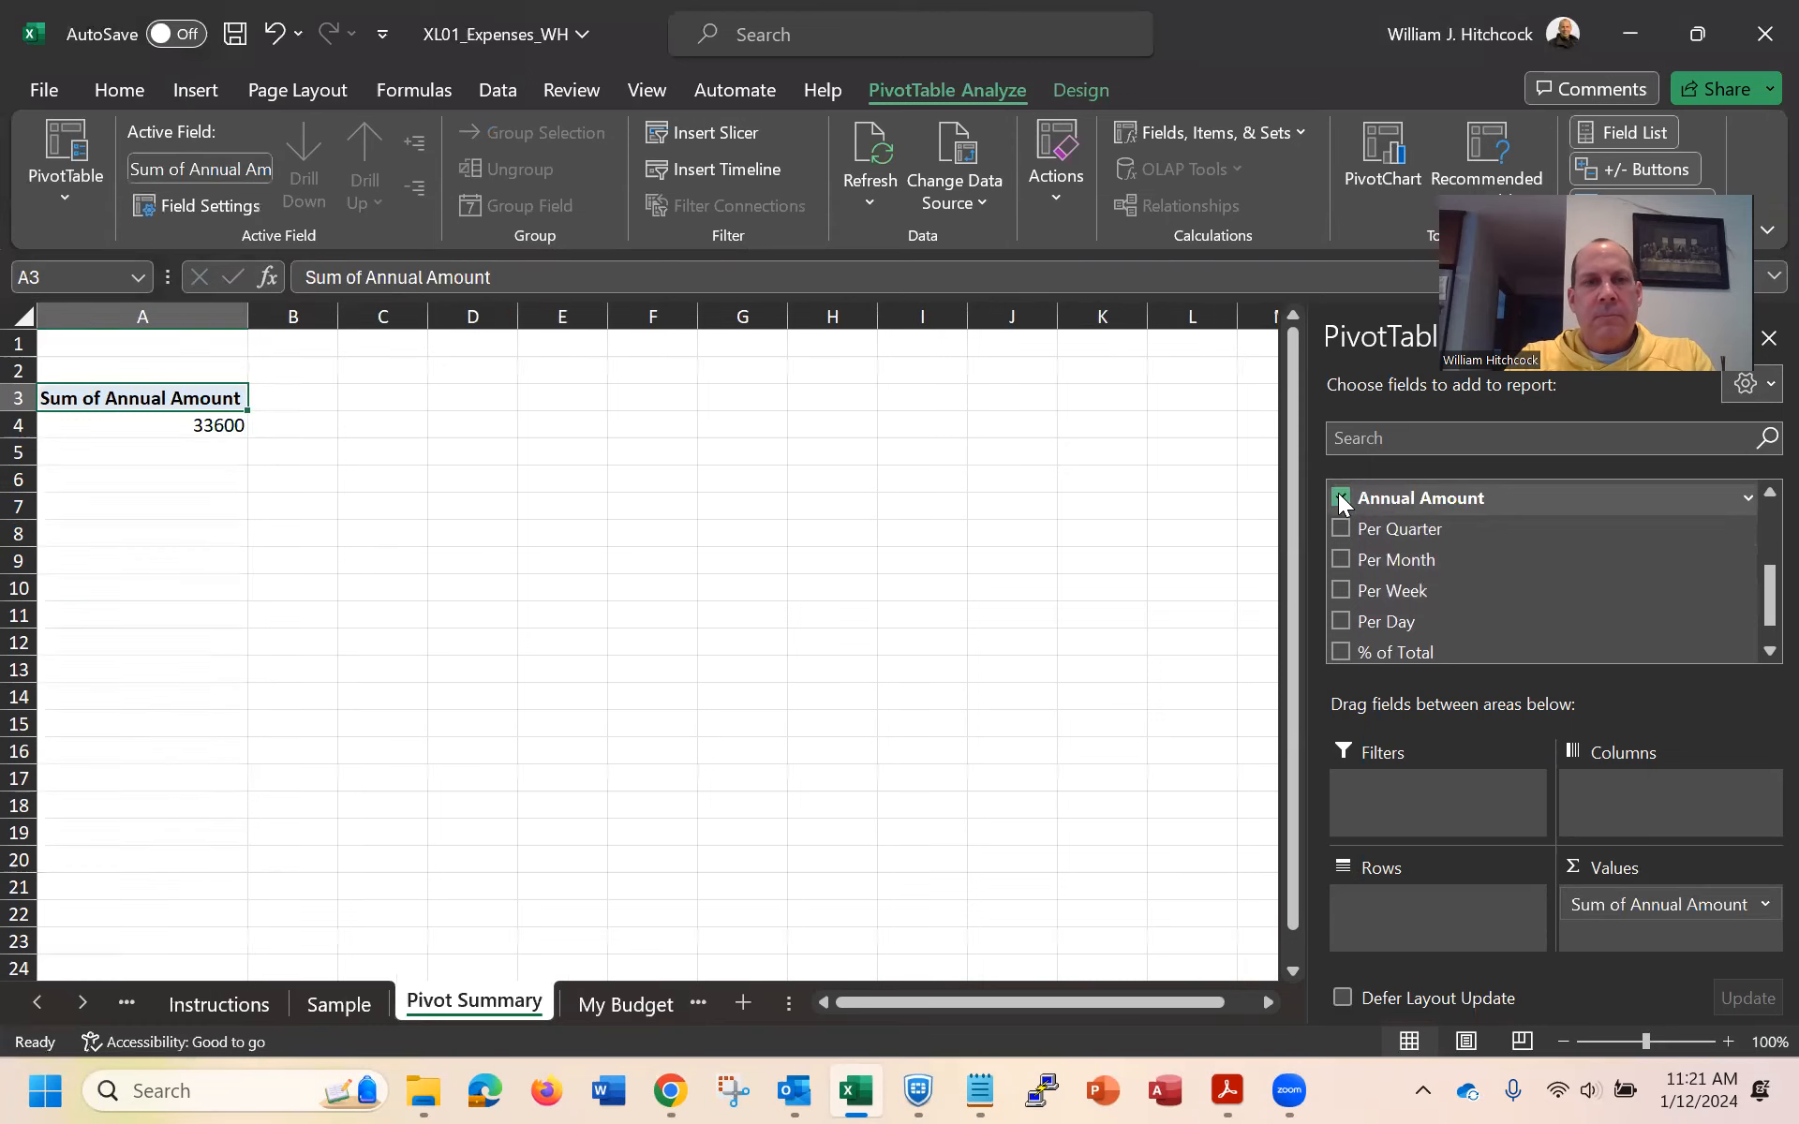
click(165, 428)
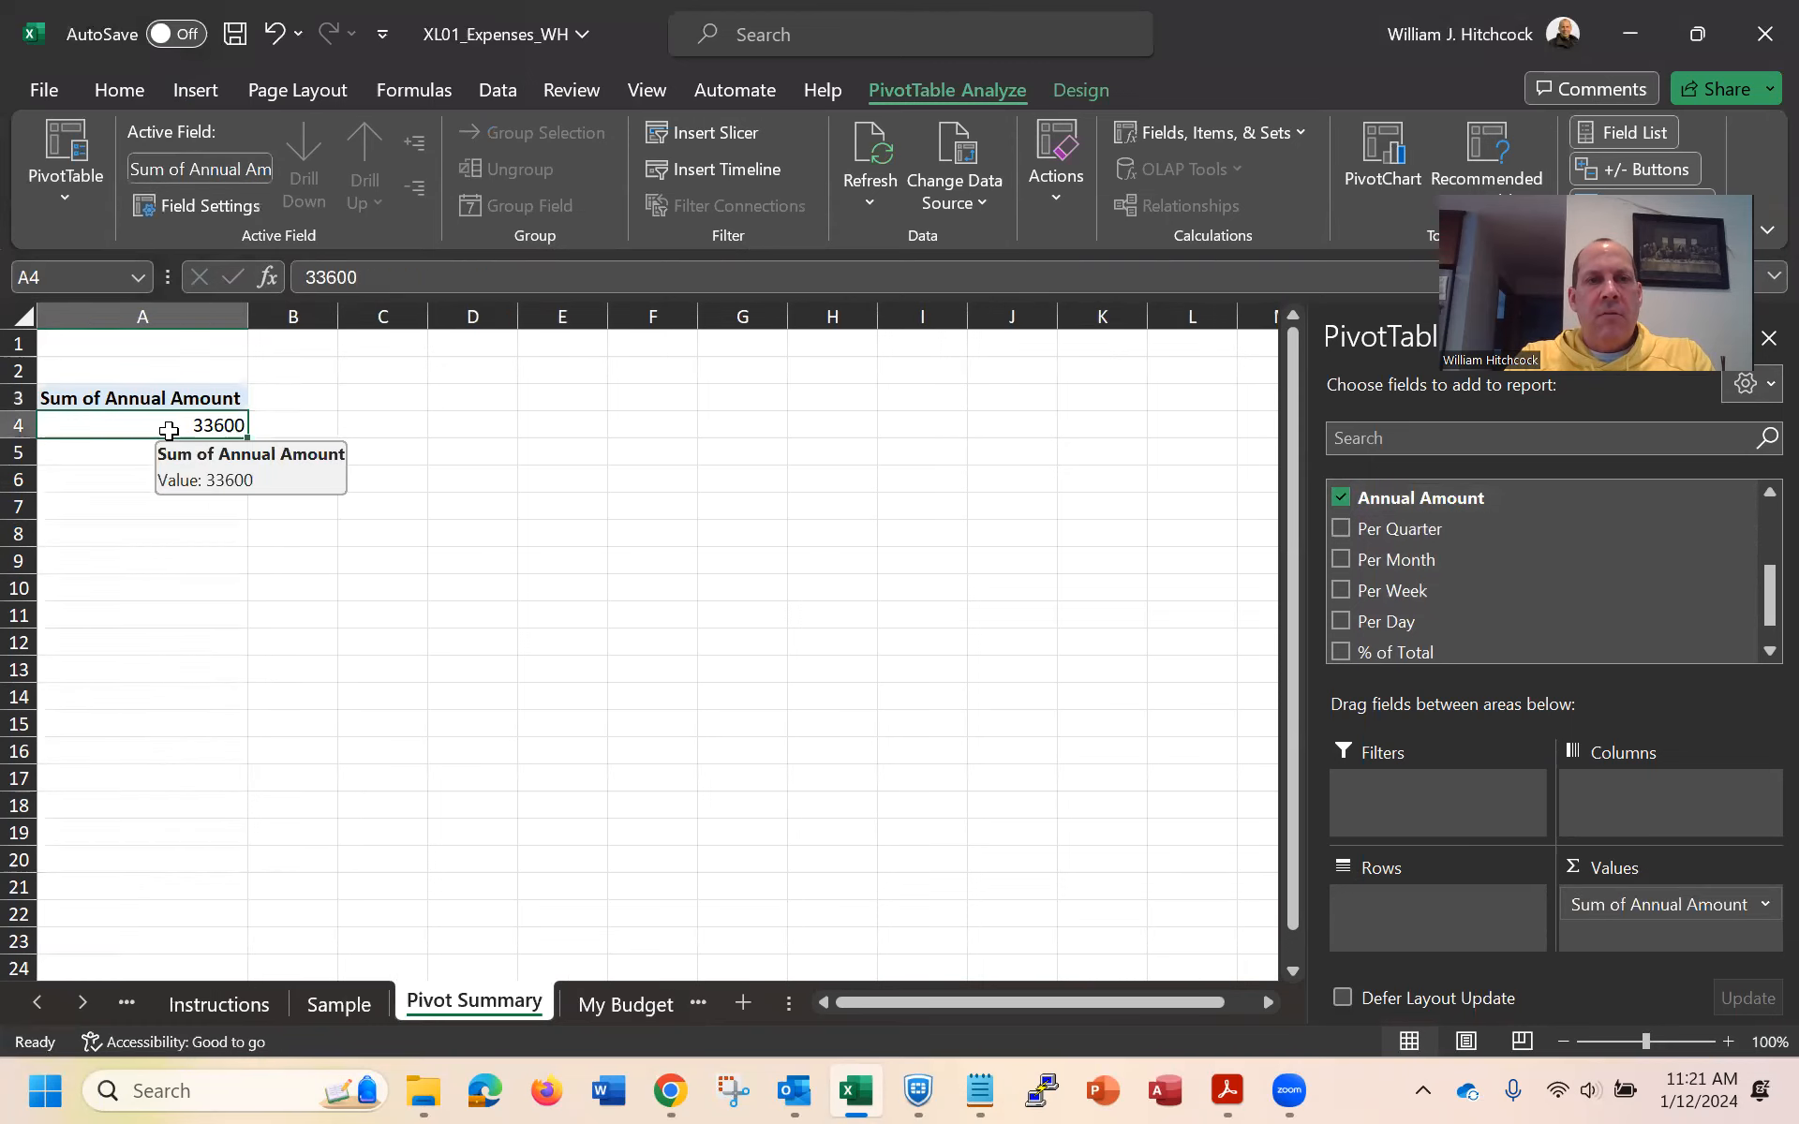
click(122, 85)
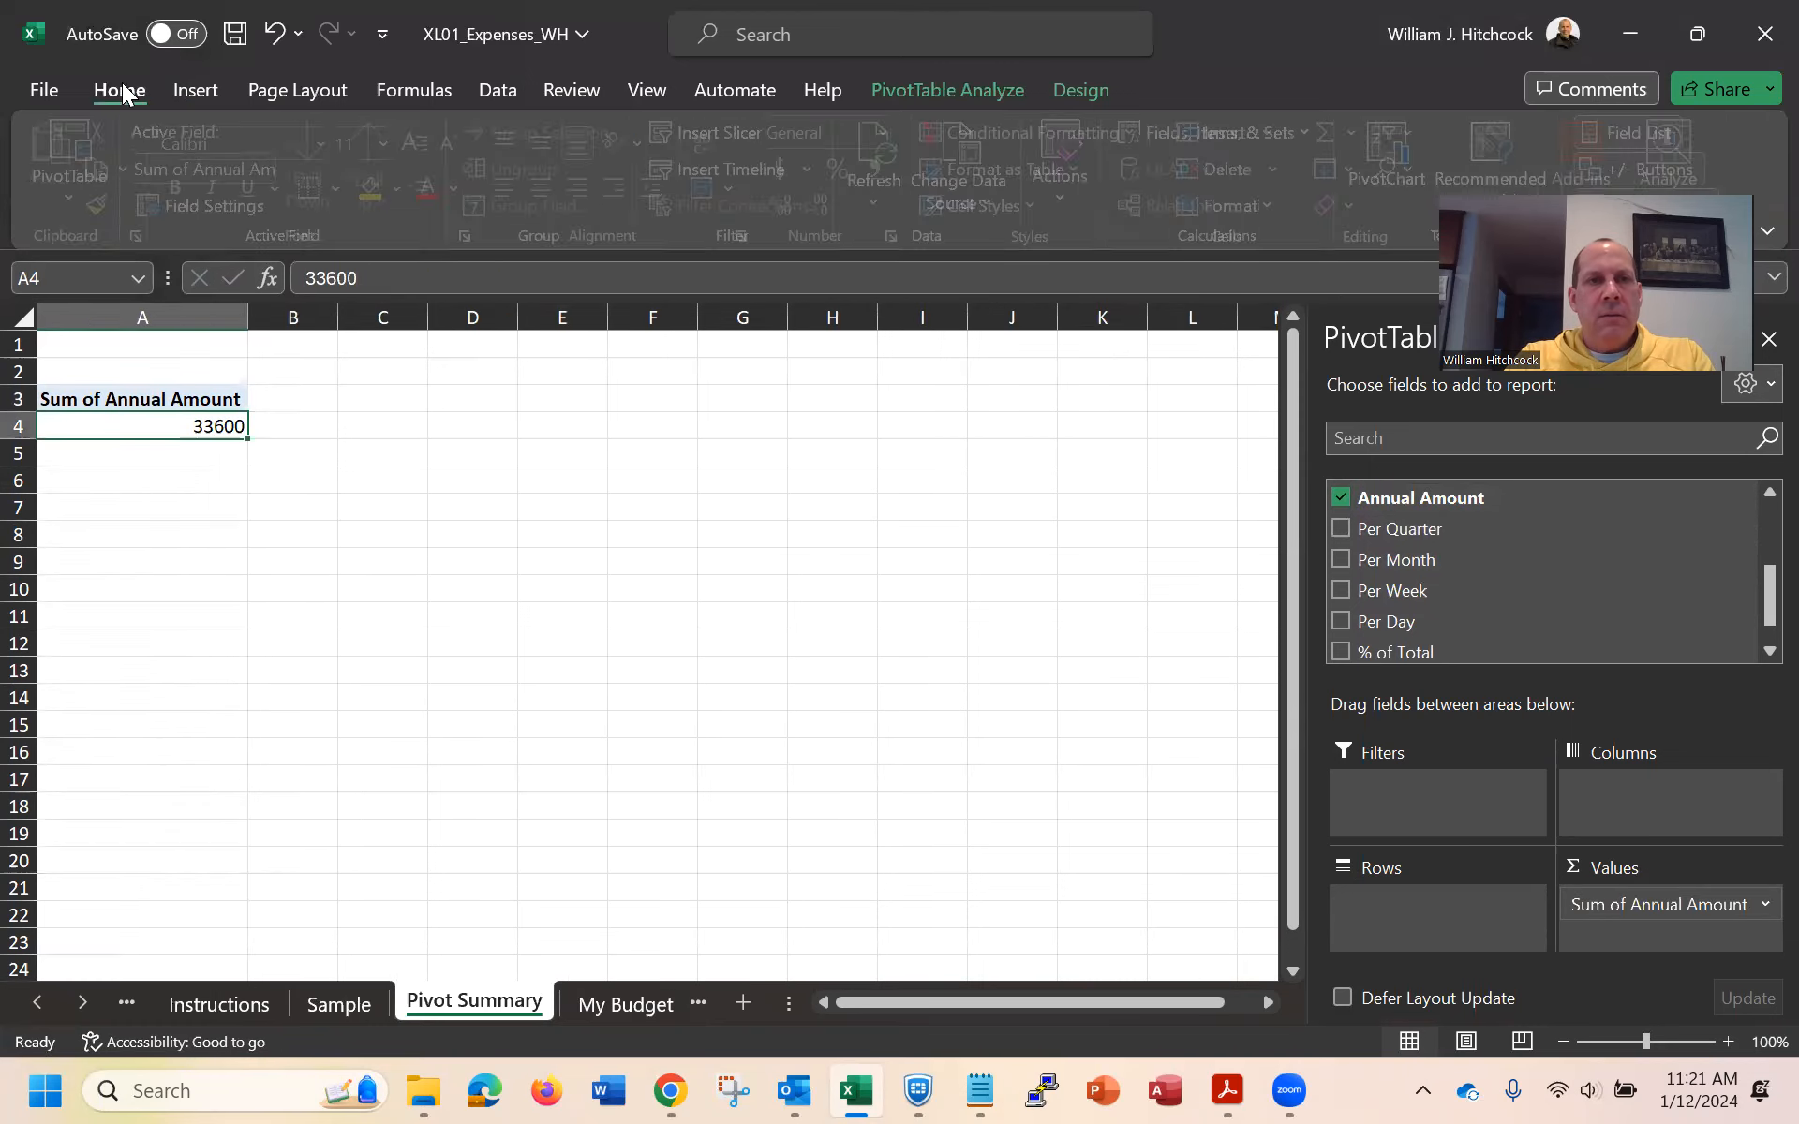
click(789, 176)
click(819, 201)
click(819, 201)
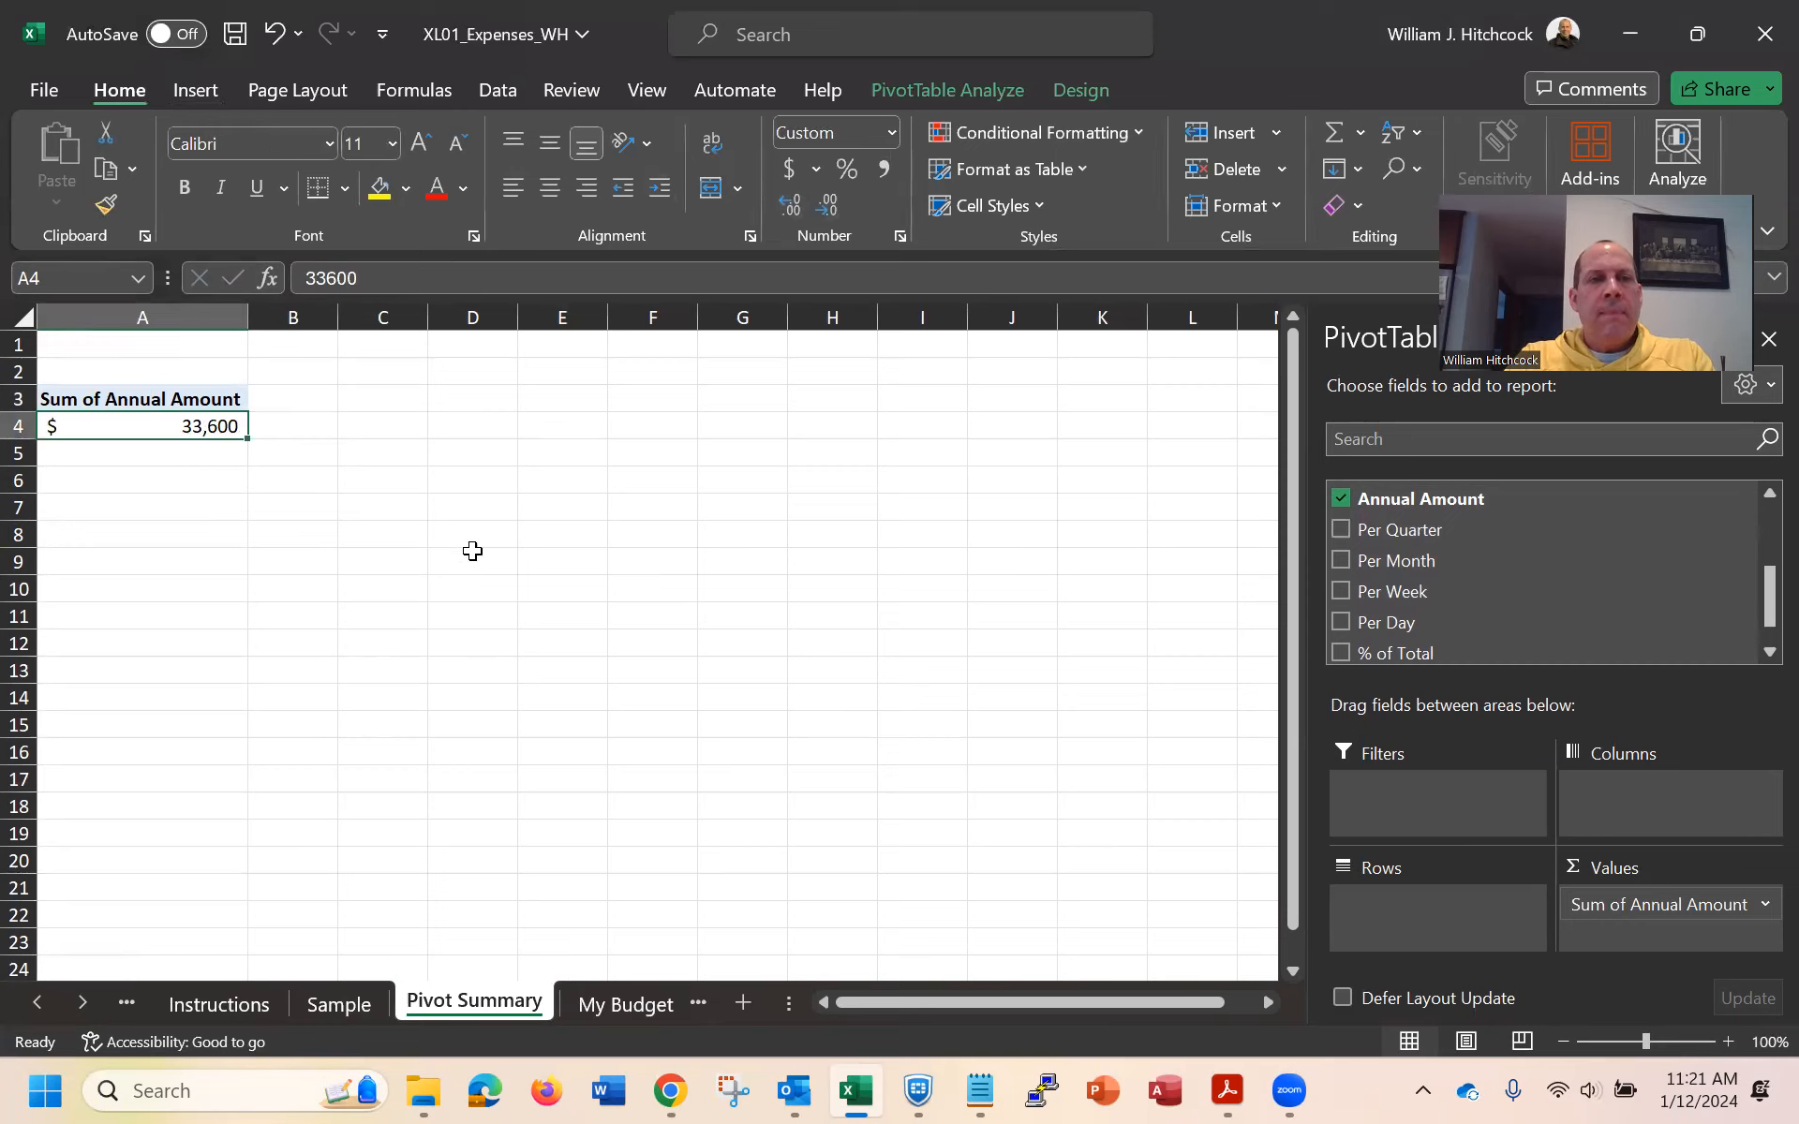
Set the font size of A2:E9 to 9 and zoom the Pivot Summary sheet to 150%
drag(142, 360, 550, 558)
click(390, 142)
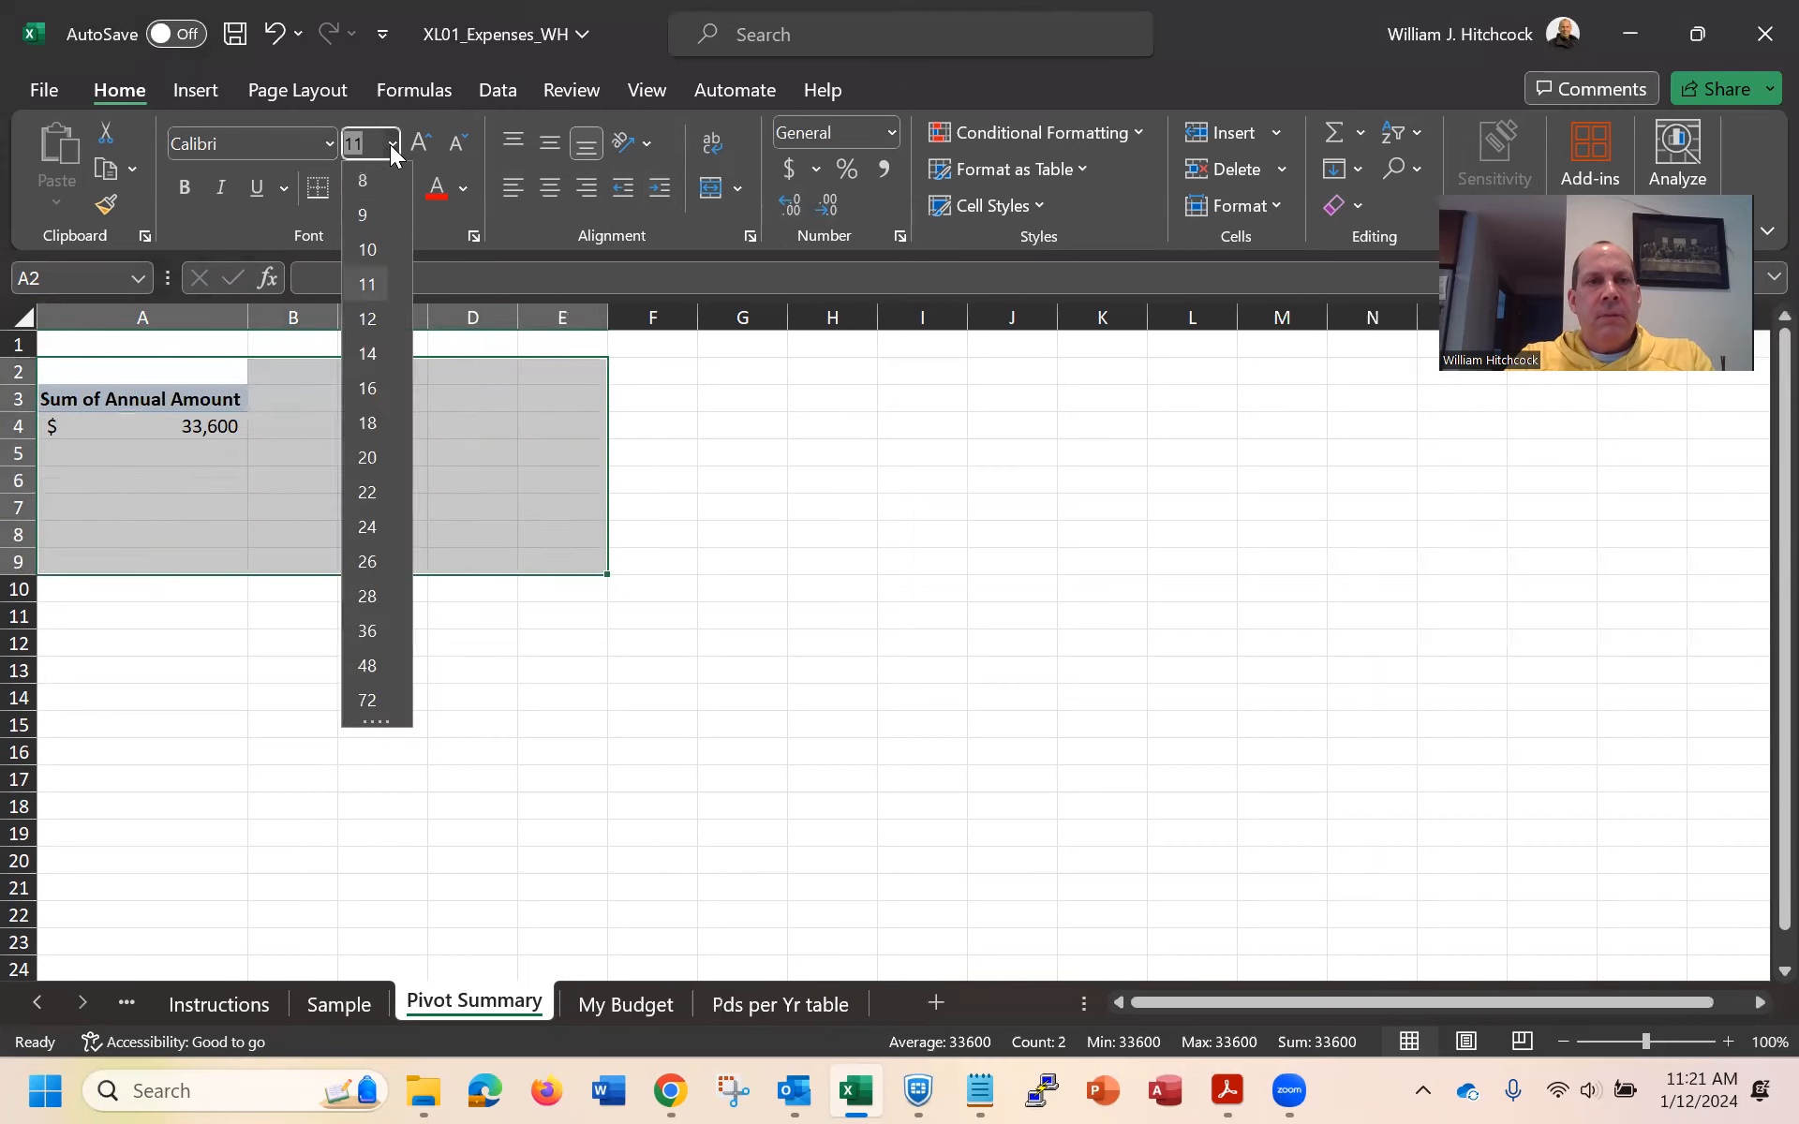
click(363, 213)
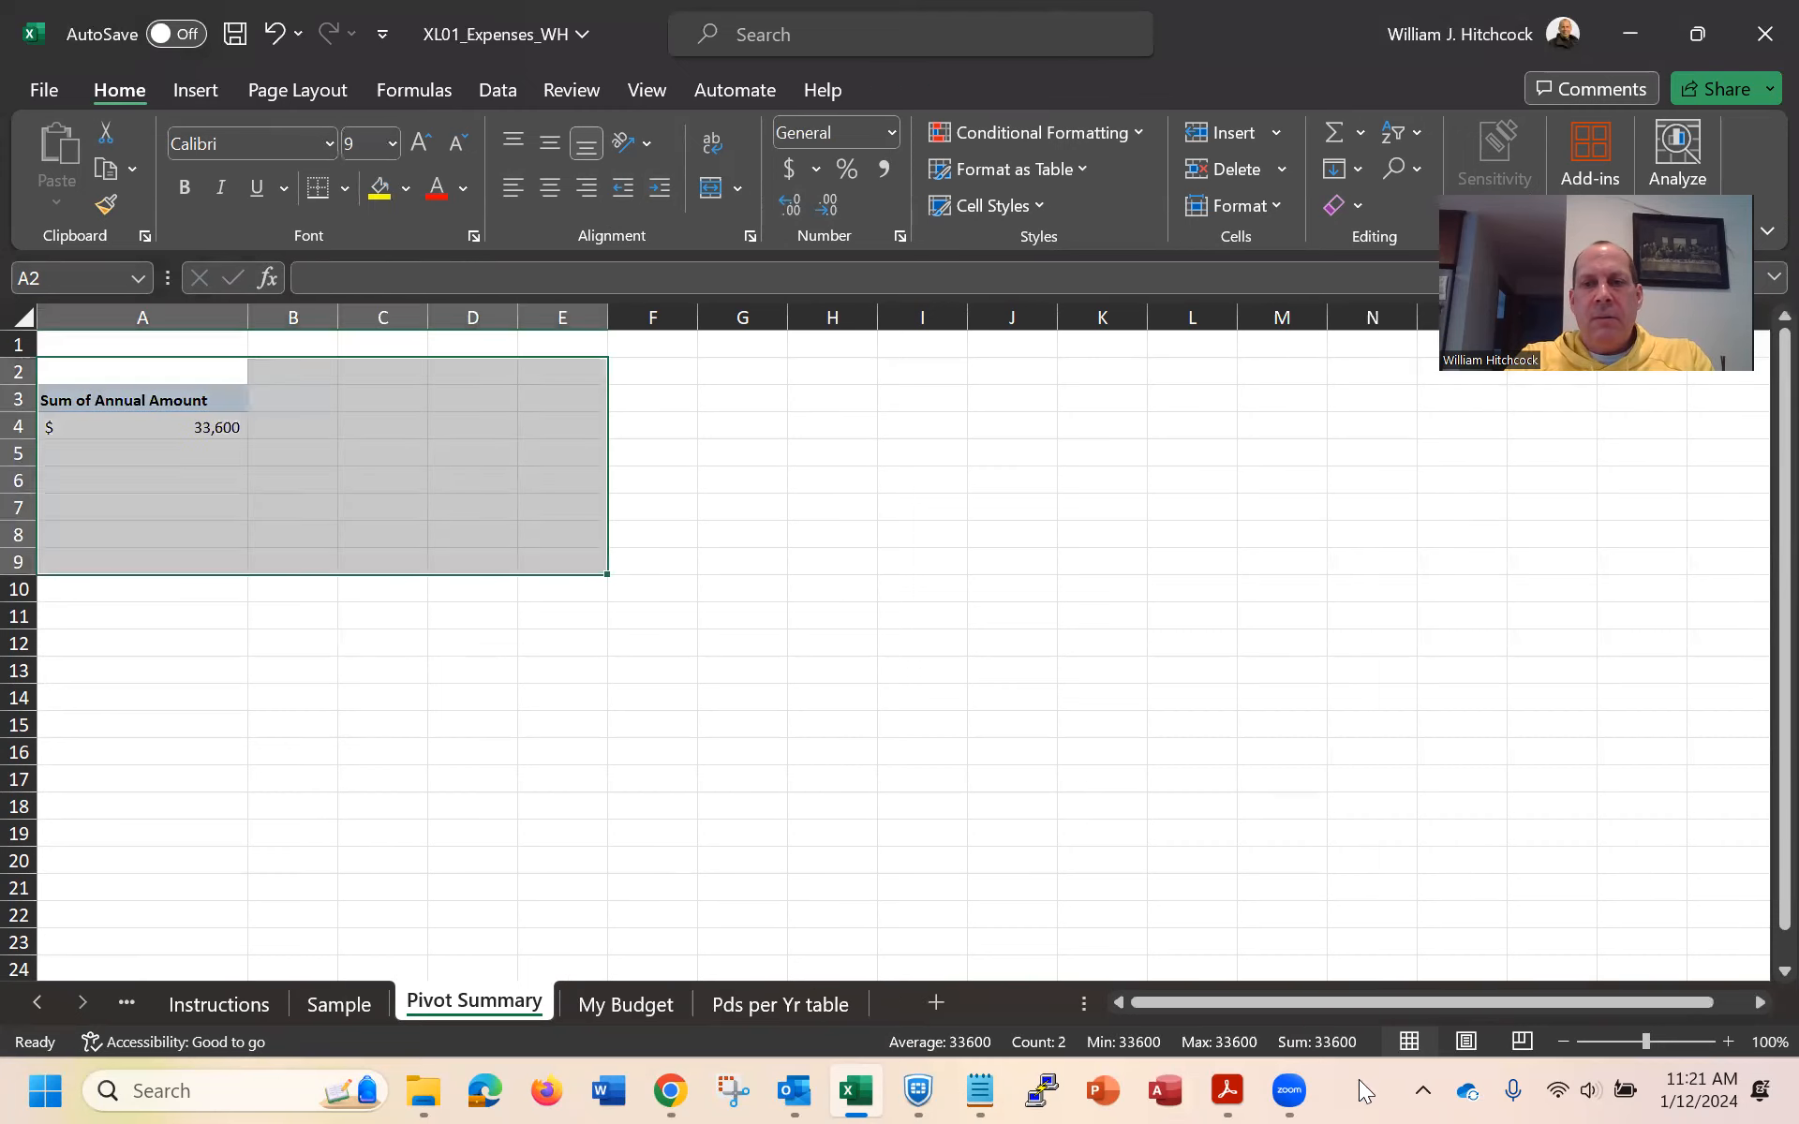
click(1727, 1042)
click(1727, 1042)
click(1728, 1042)
click(1728, 1042)
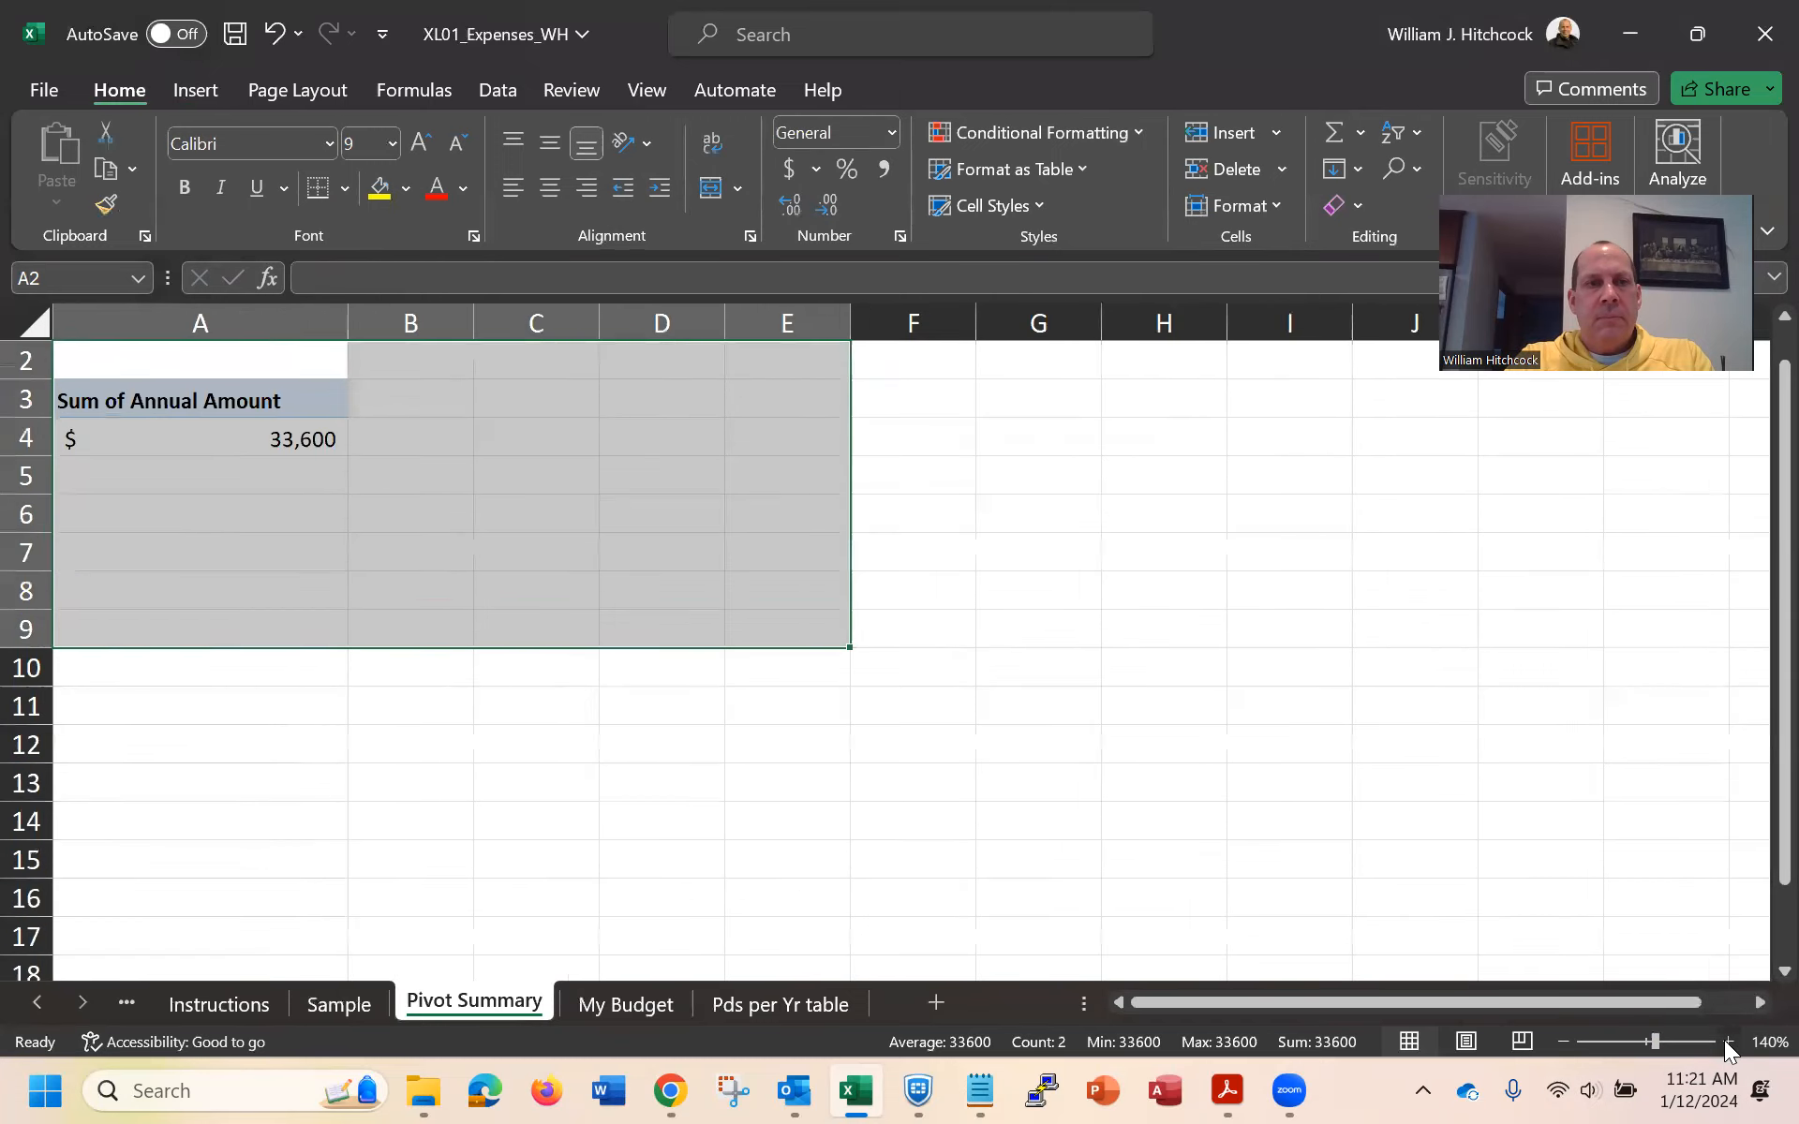
click(1728, 1042)
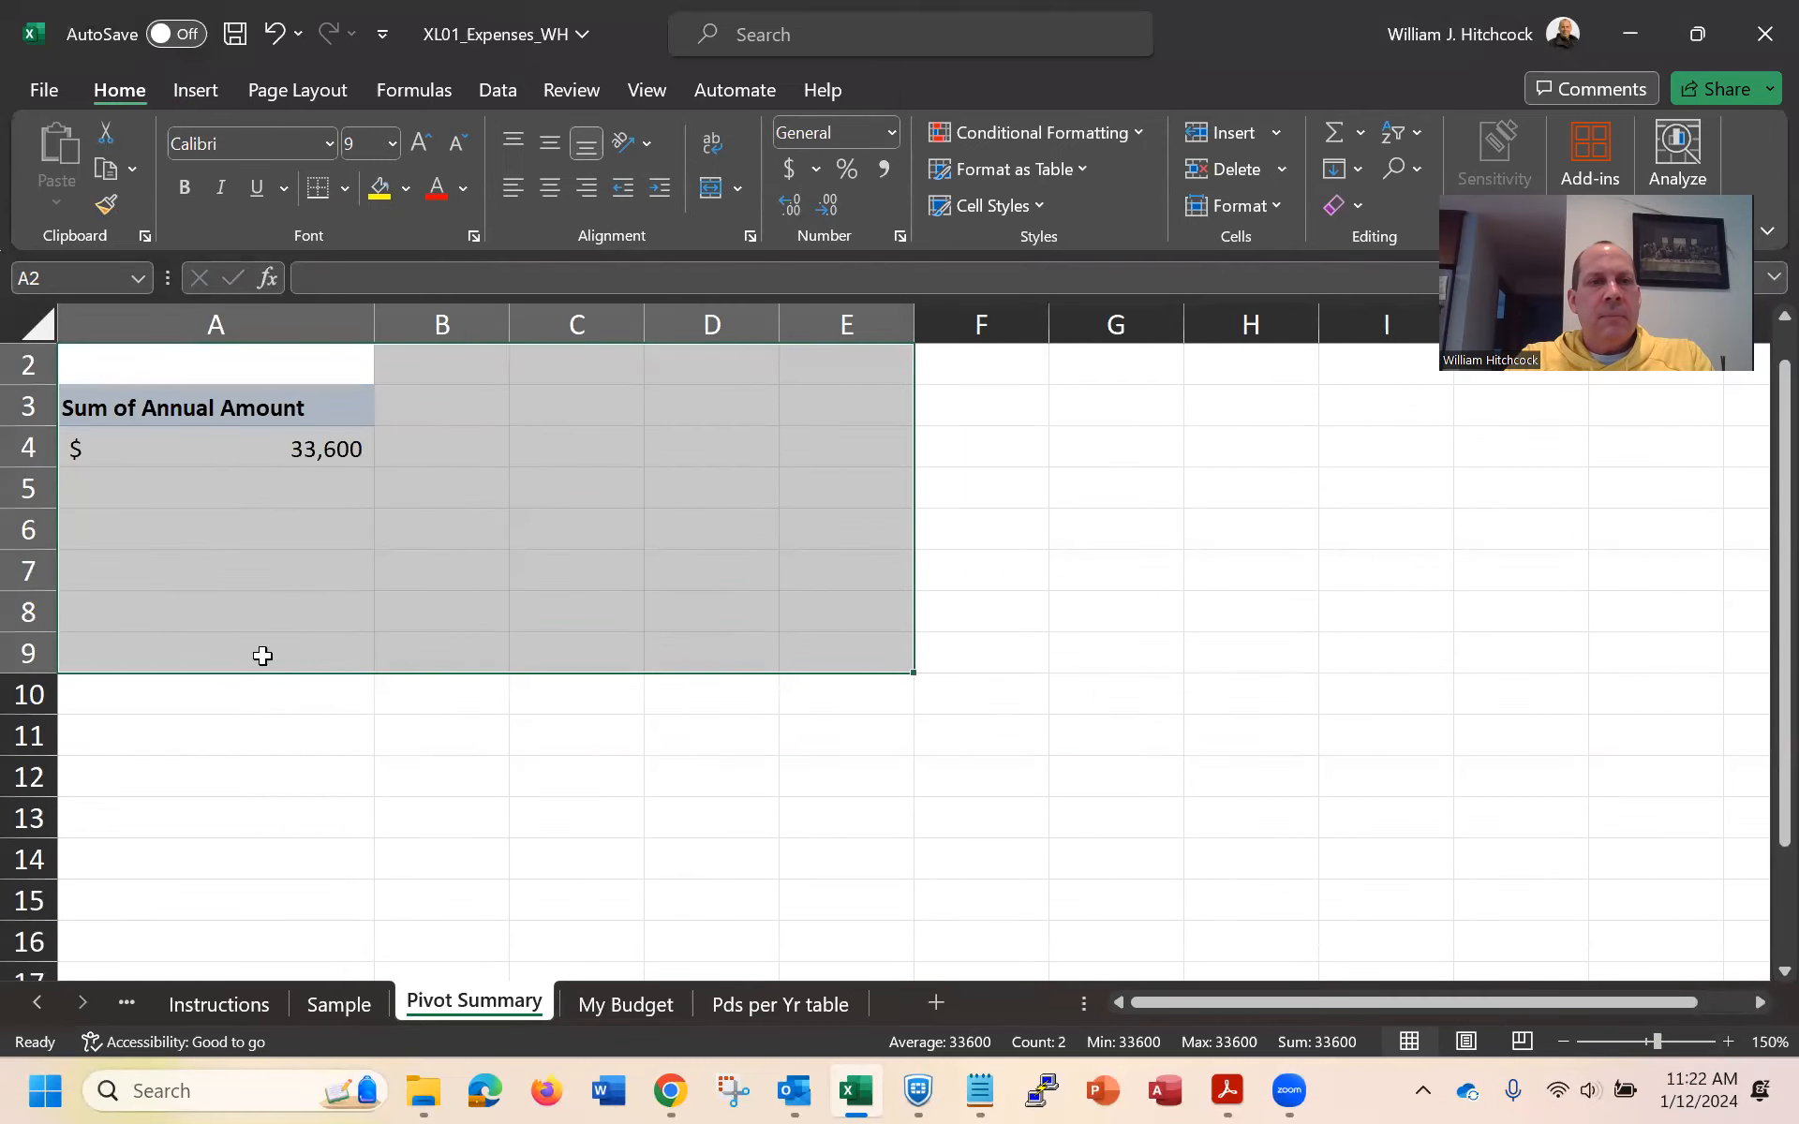
Add Category as the PivotTable's rows and go through each category's annual amount down to the grand total
click(153, 441)
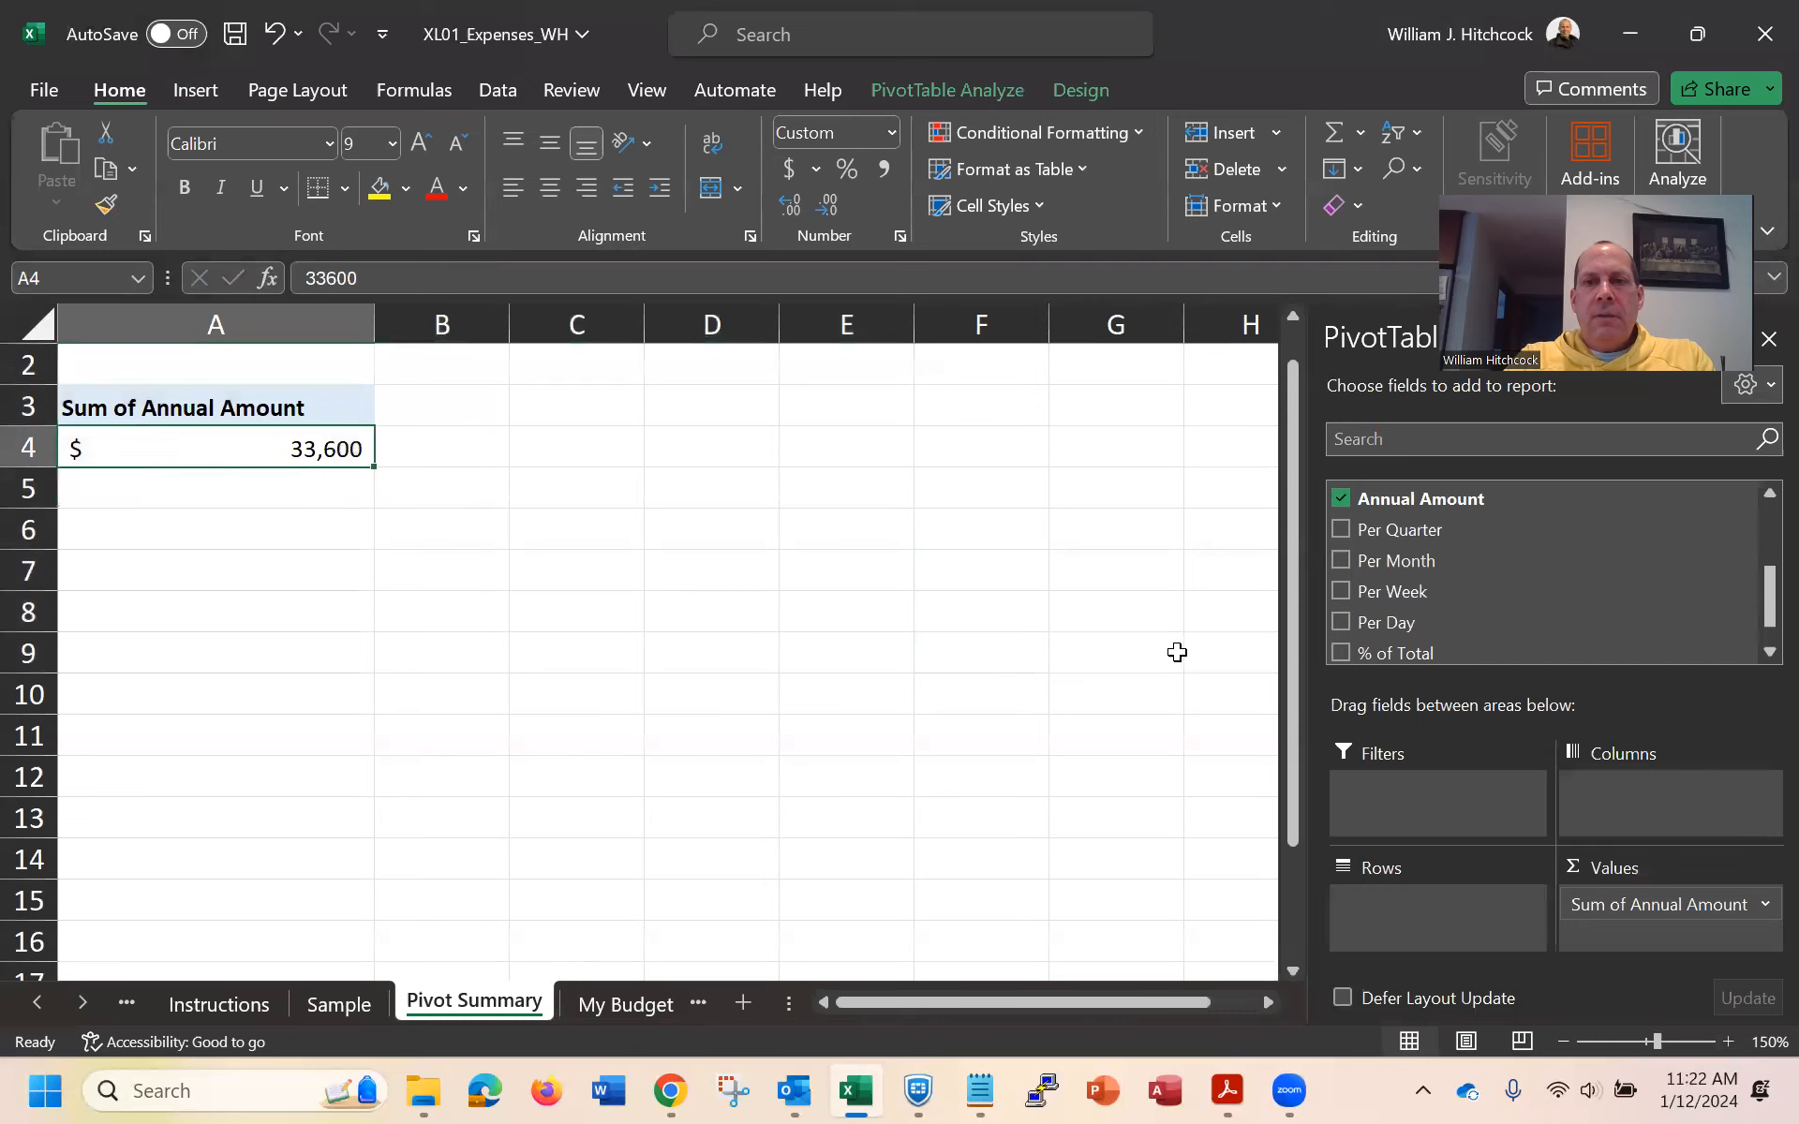
drag(1754, 584, 1754, 520)
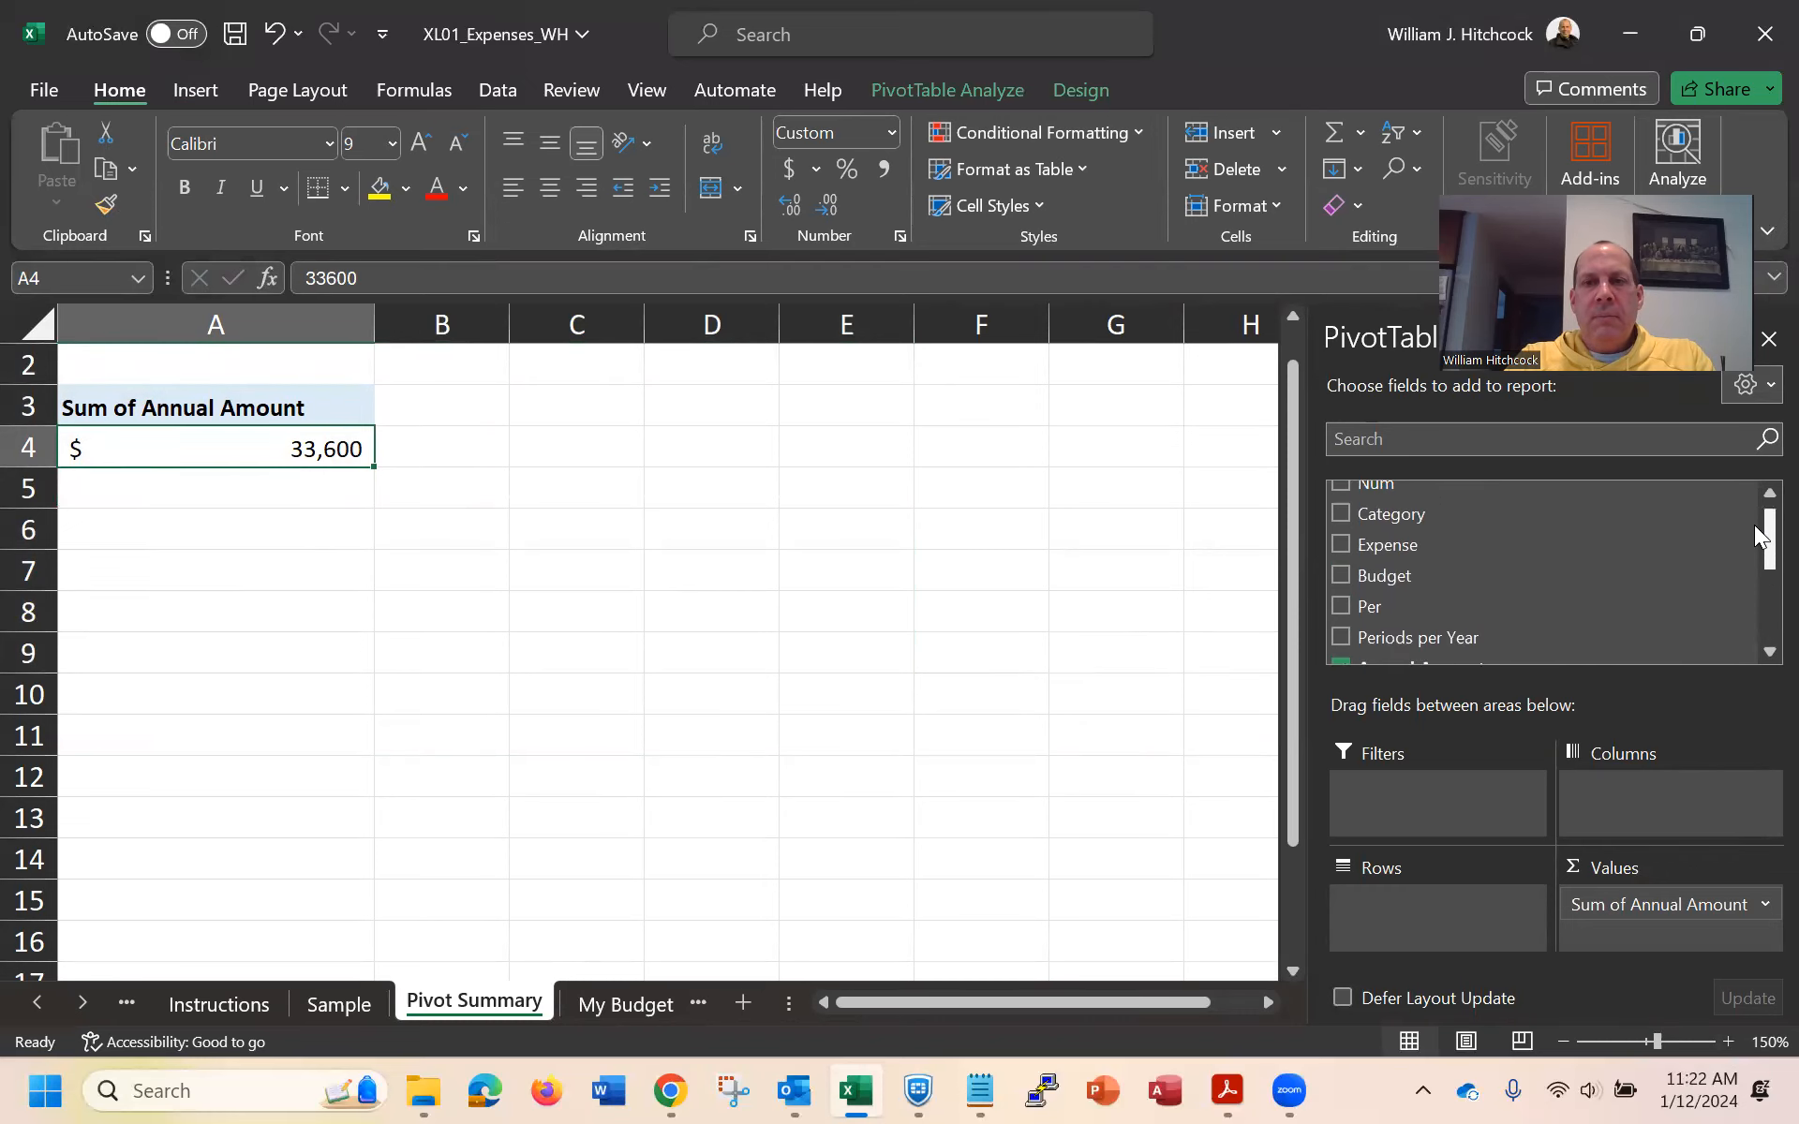
click(1342, 525)
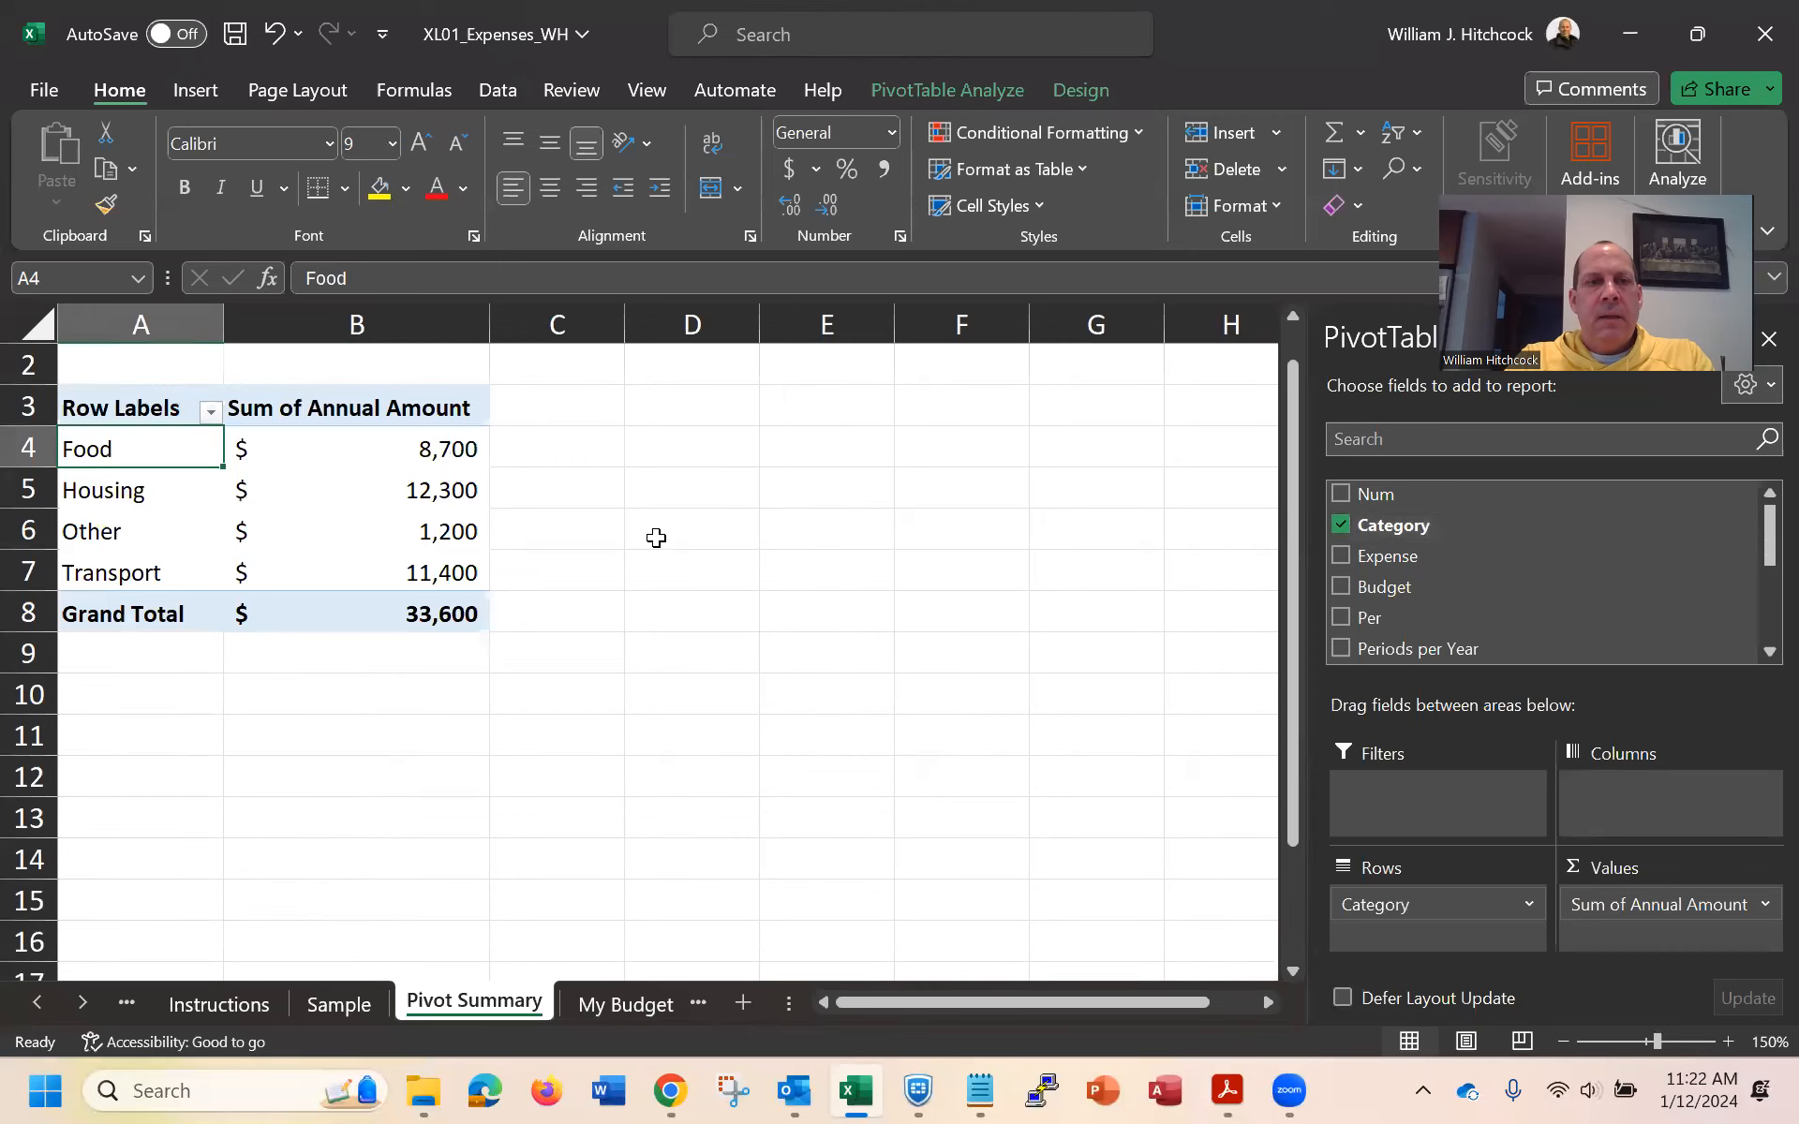
click(420, 453)
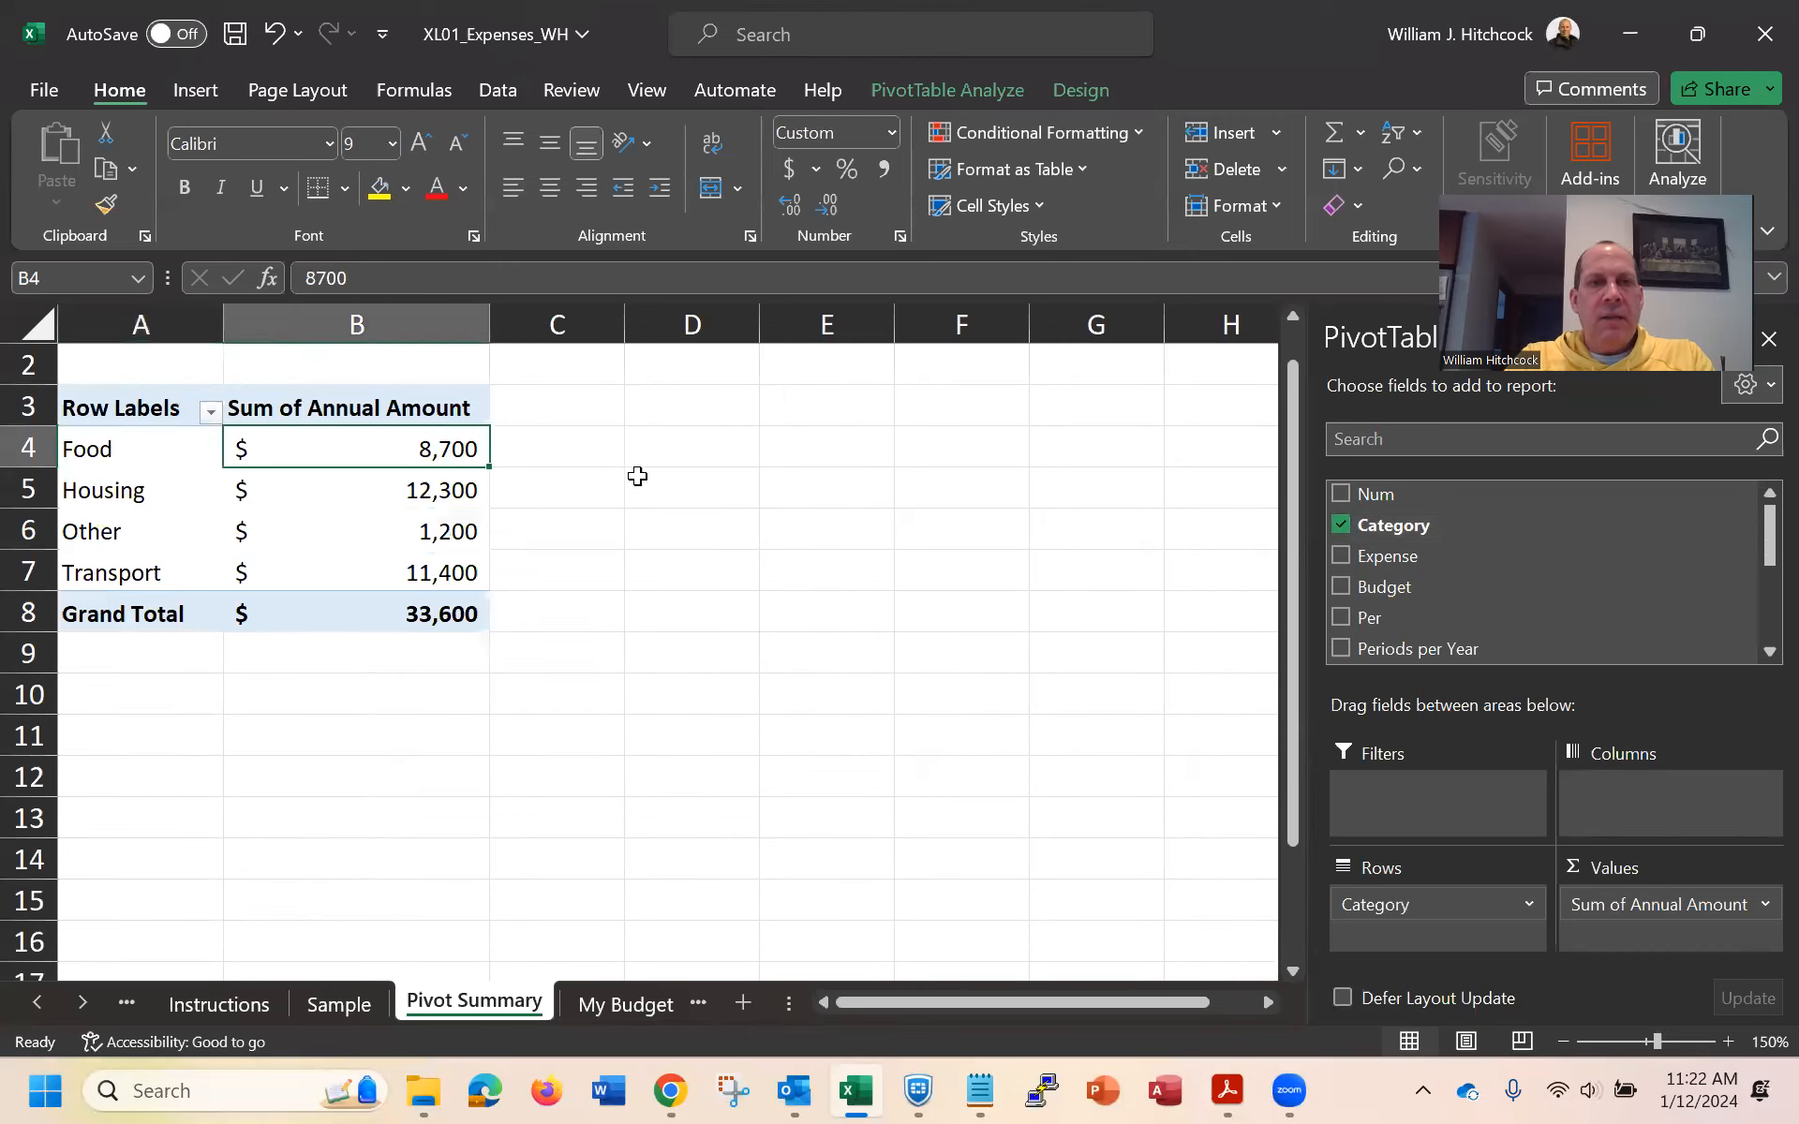
key(Down)
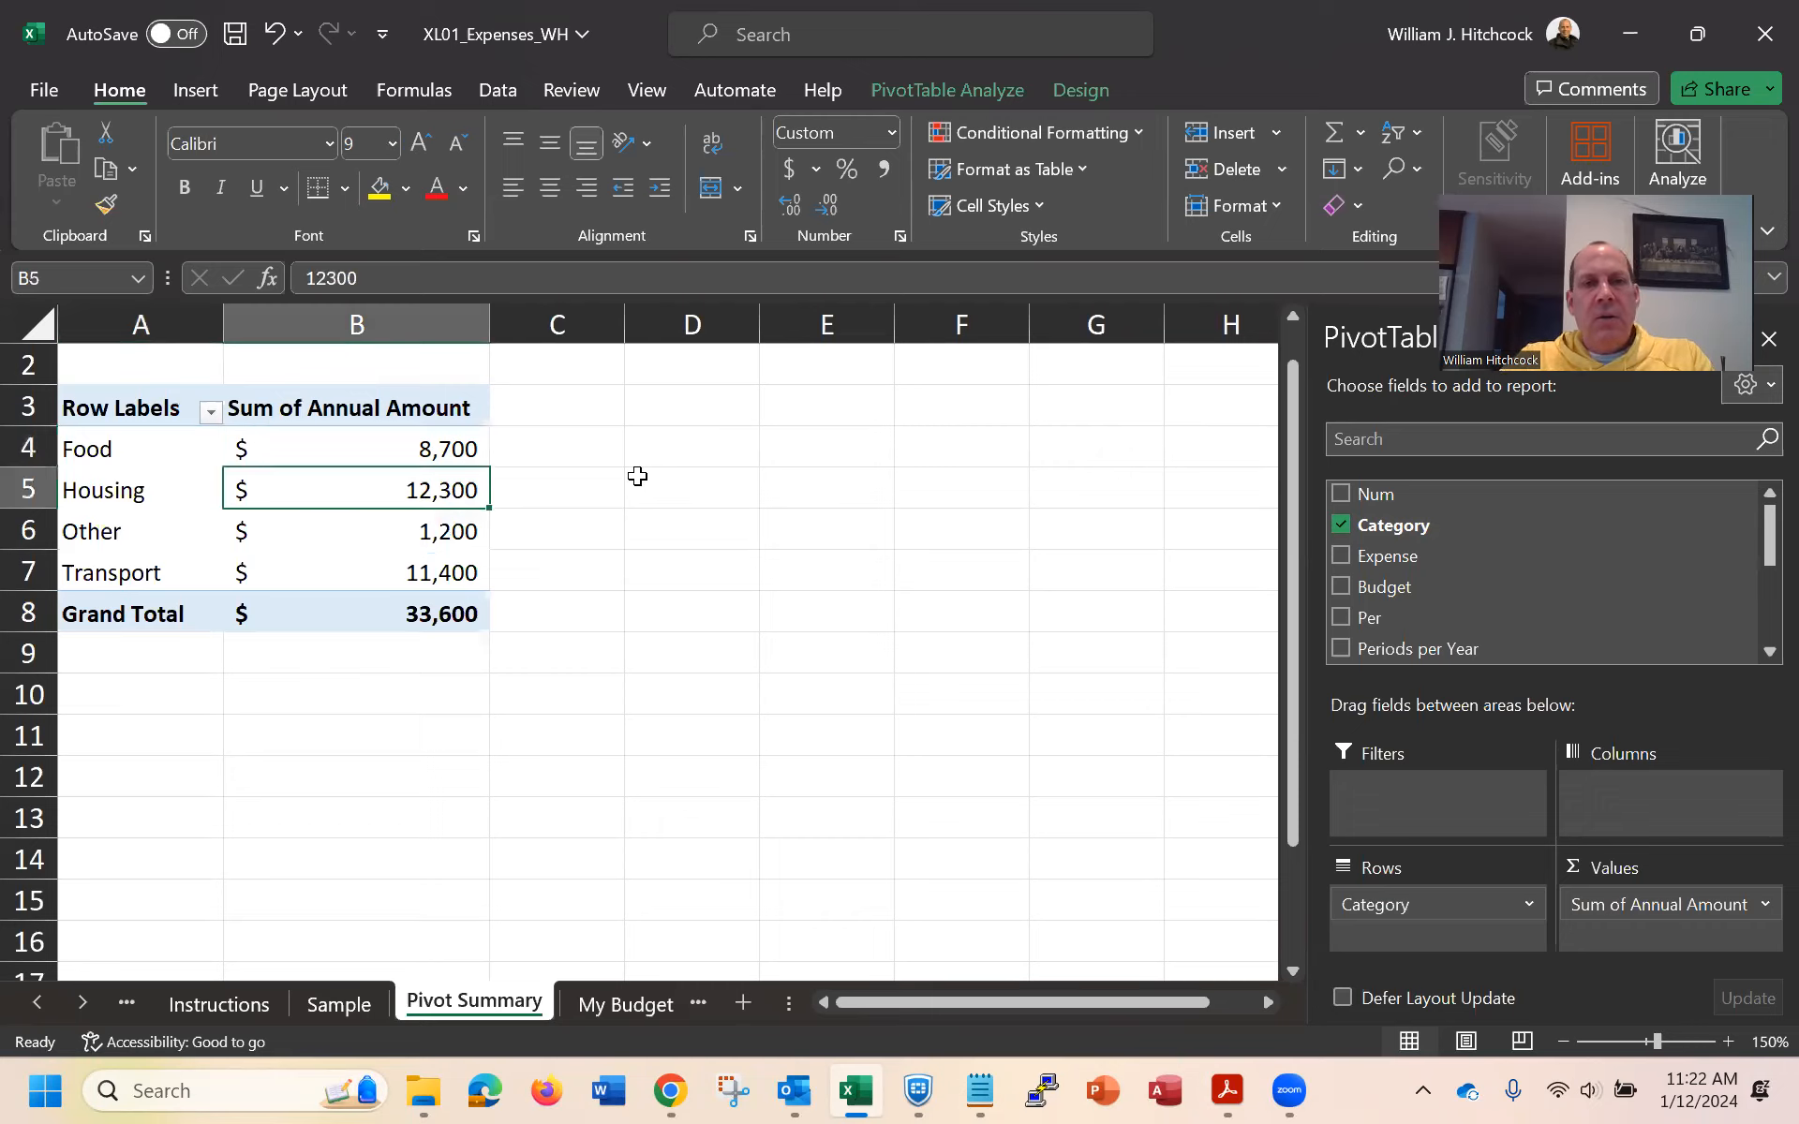
key(Down)
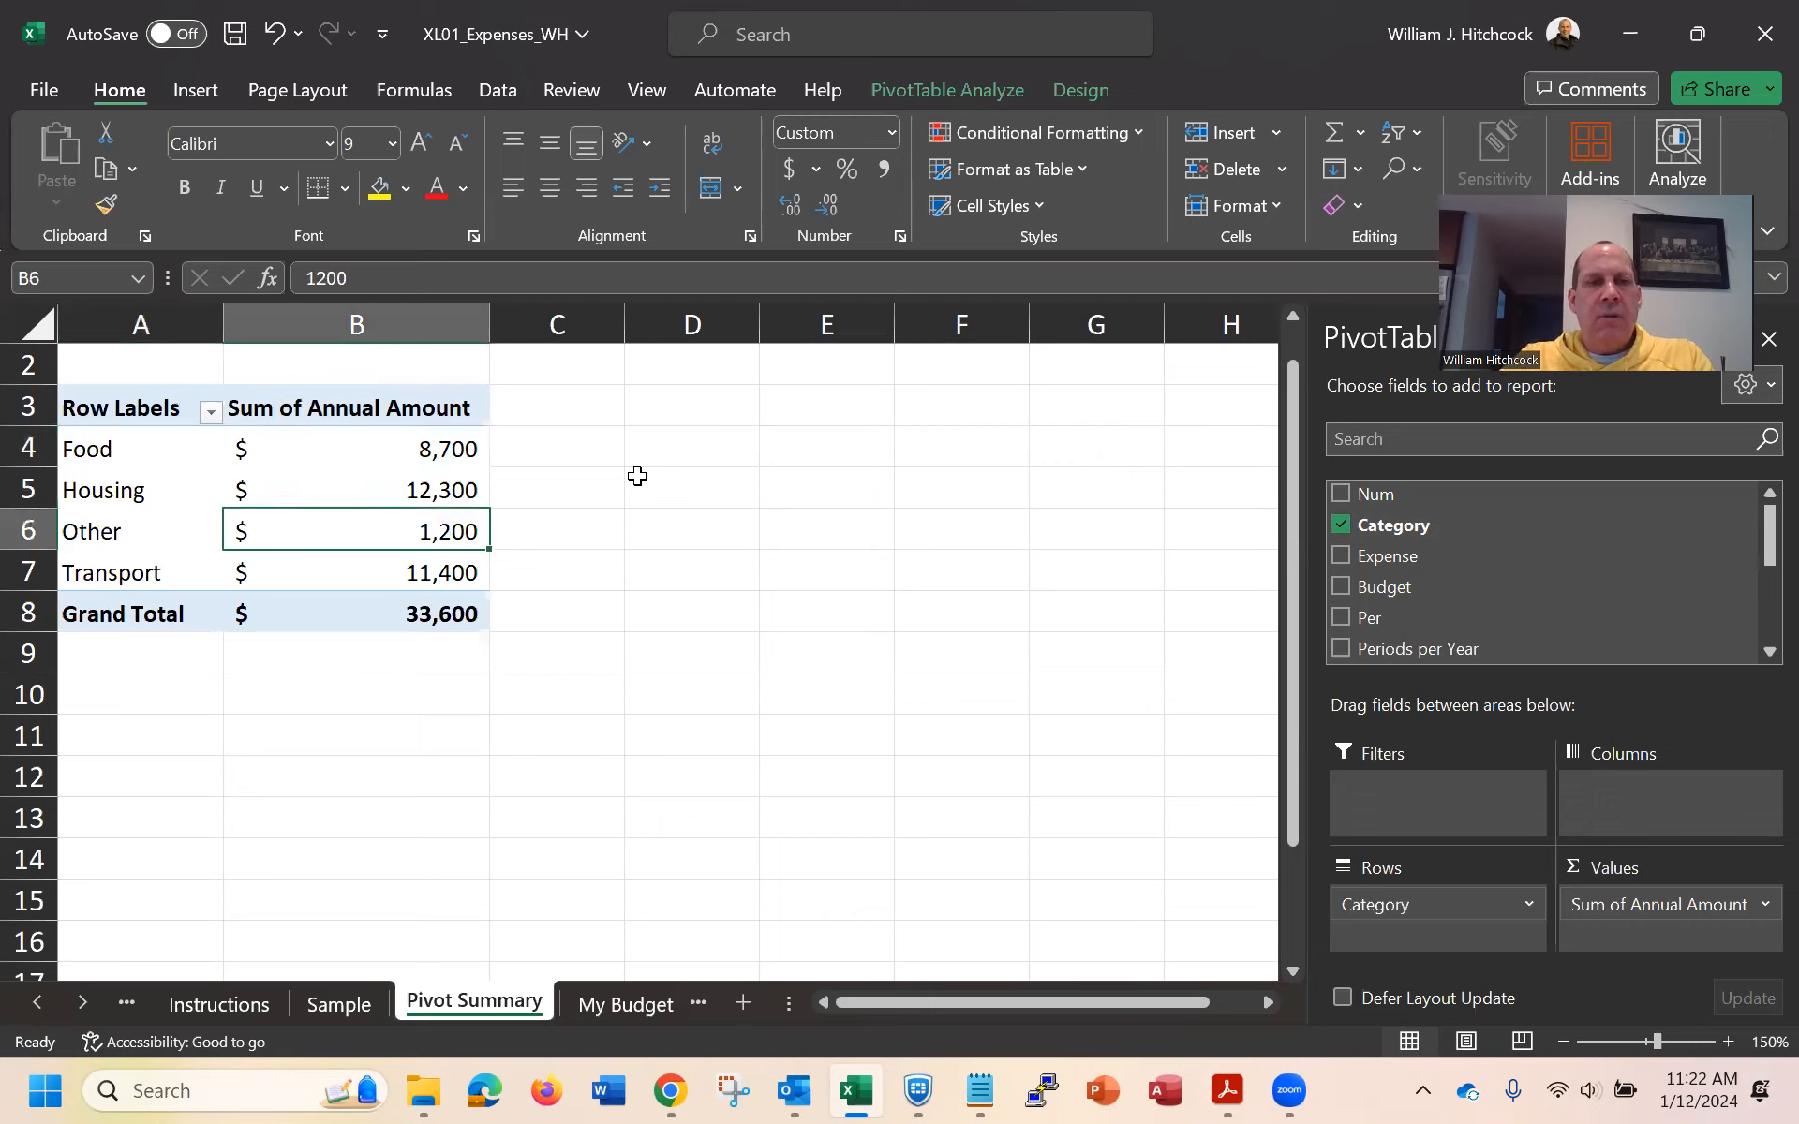
key(Down)
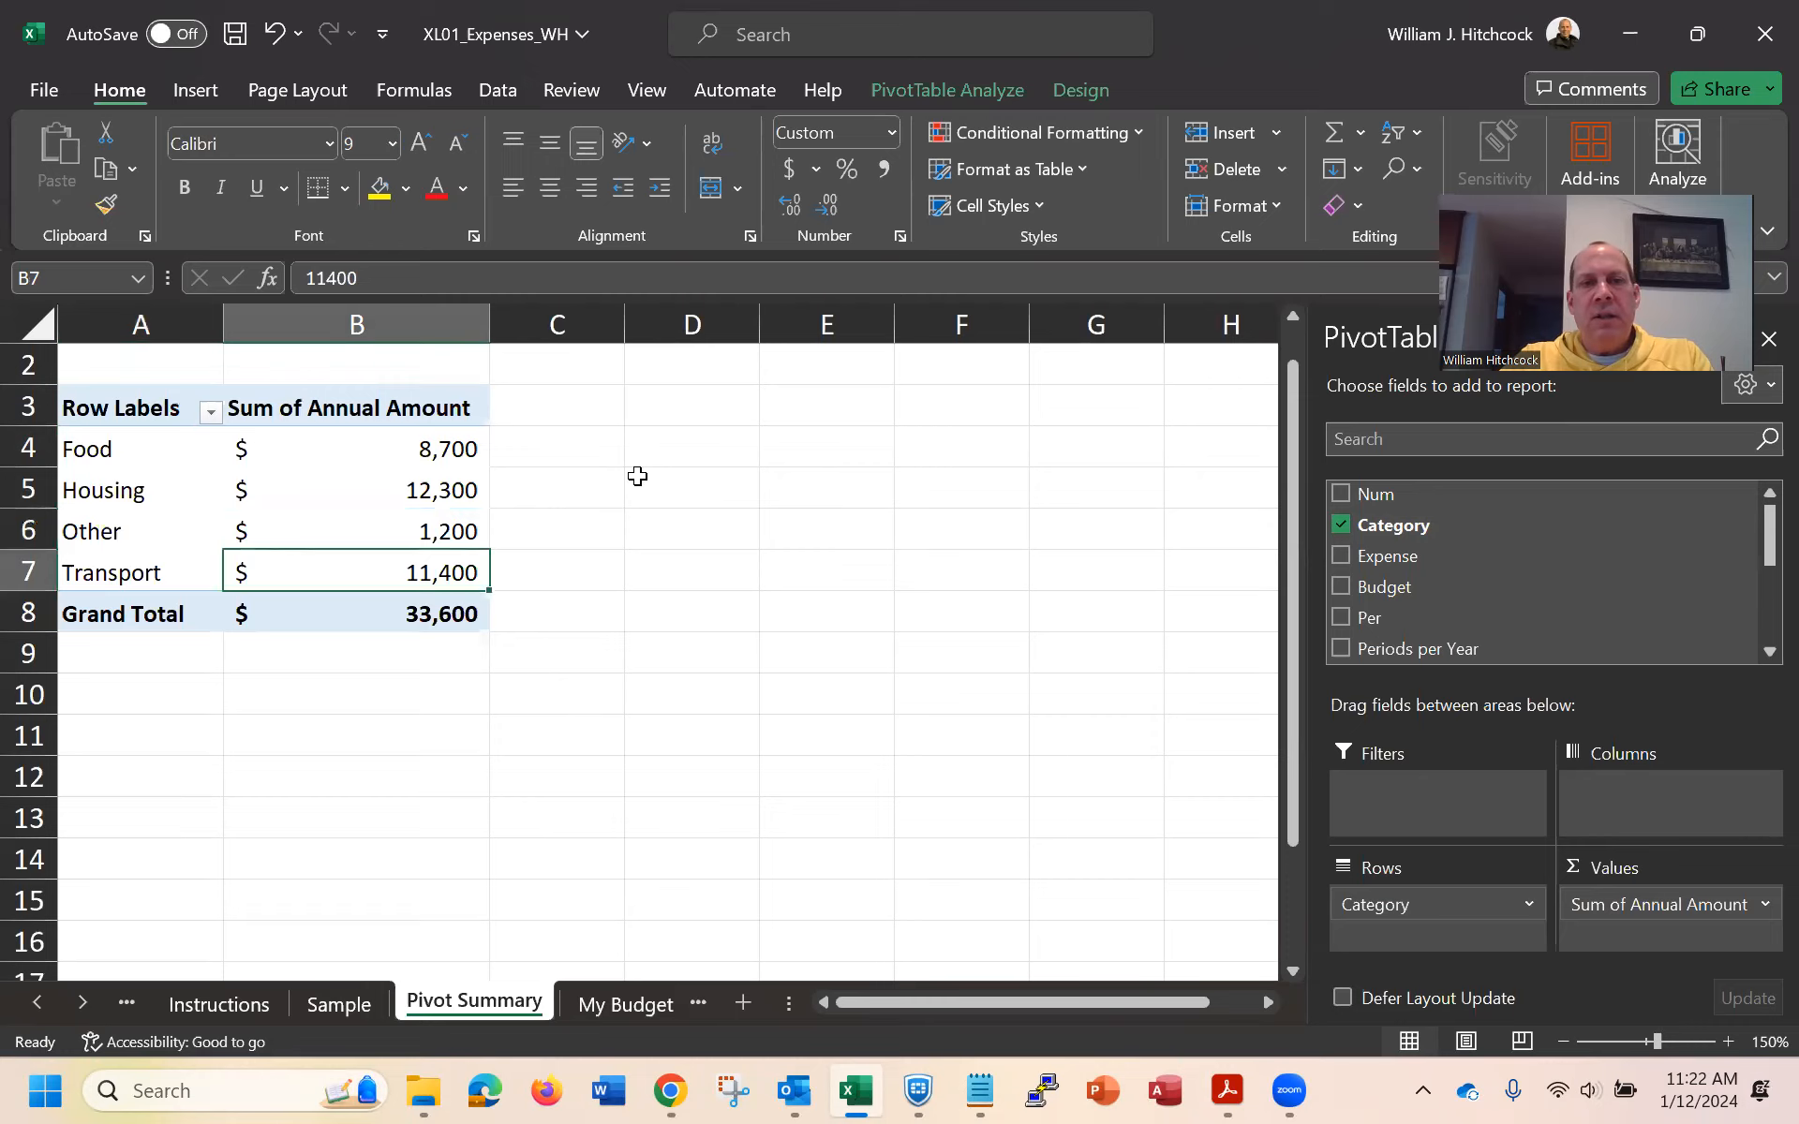
key(Down)
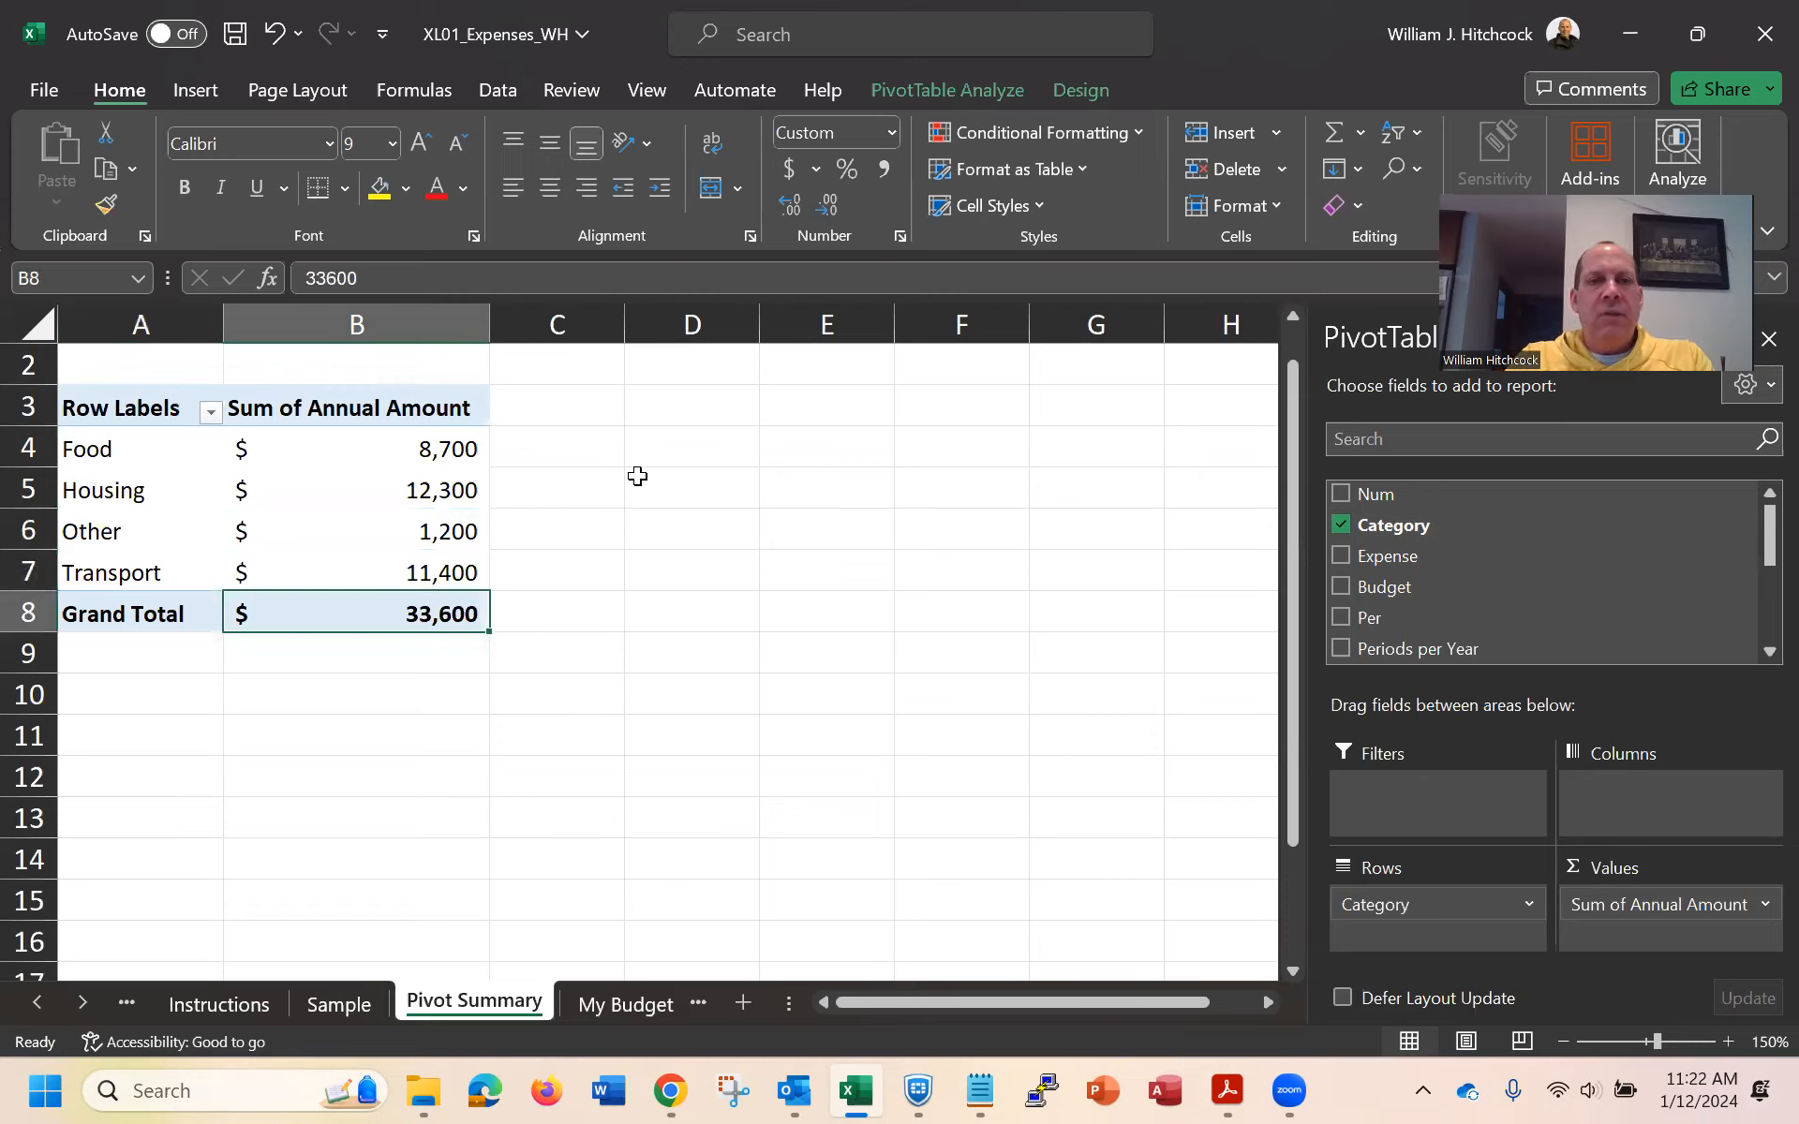
Try sorting the PivotTable by annual amount from largest to smallest, and alphabetically by category from A to Z
click(445, 444)
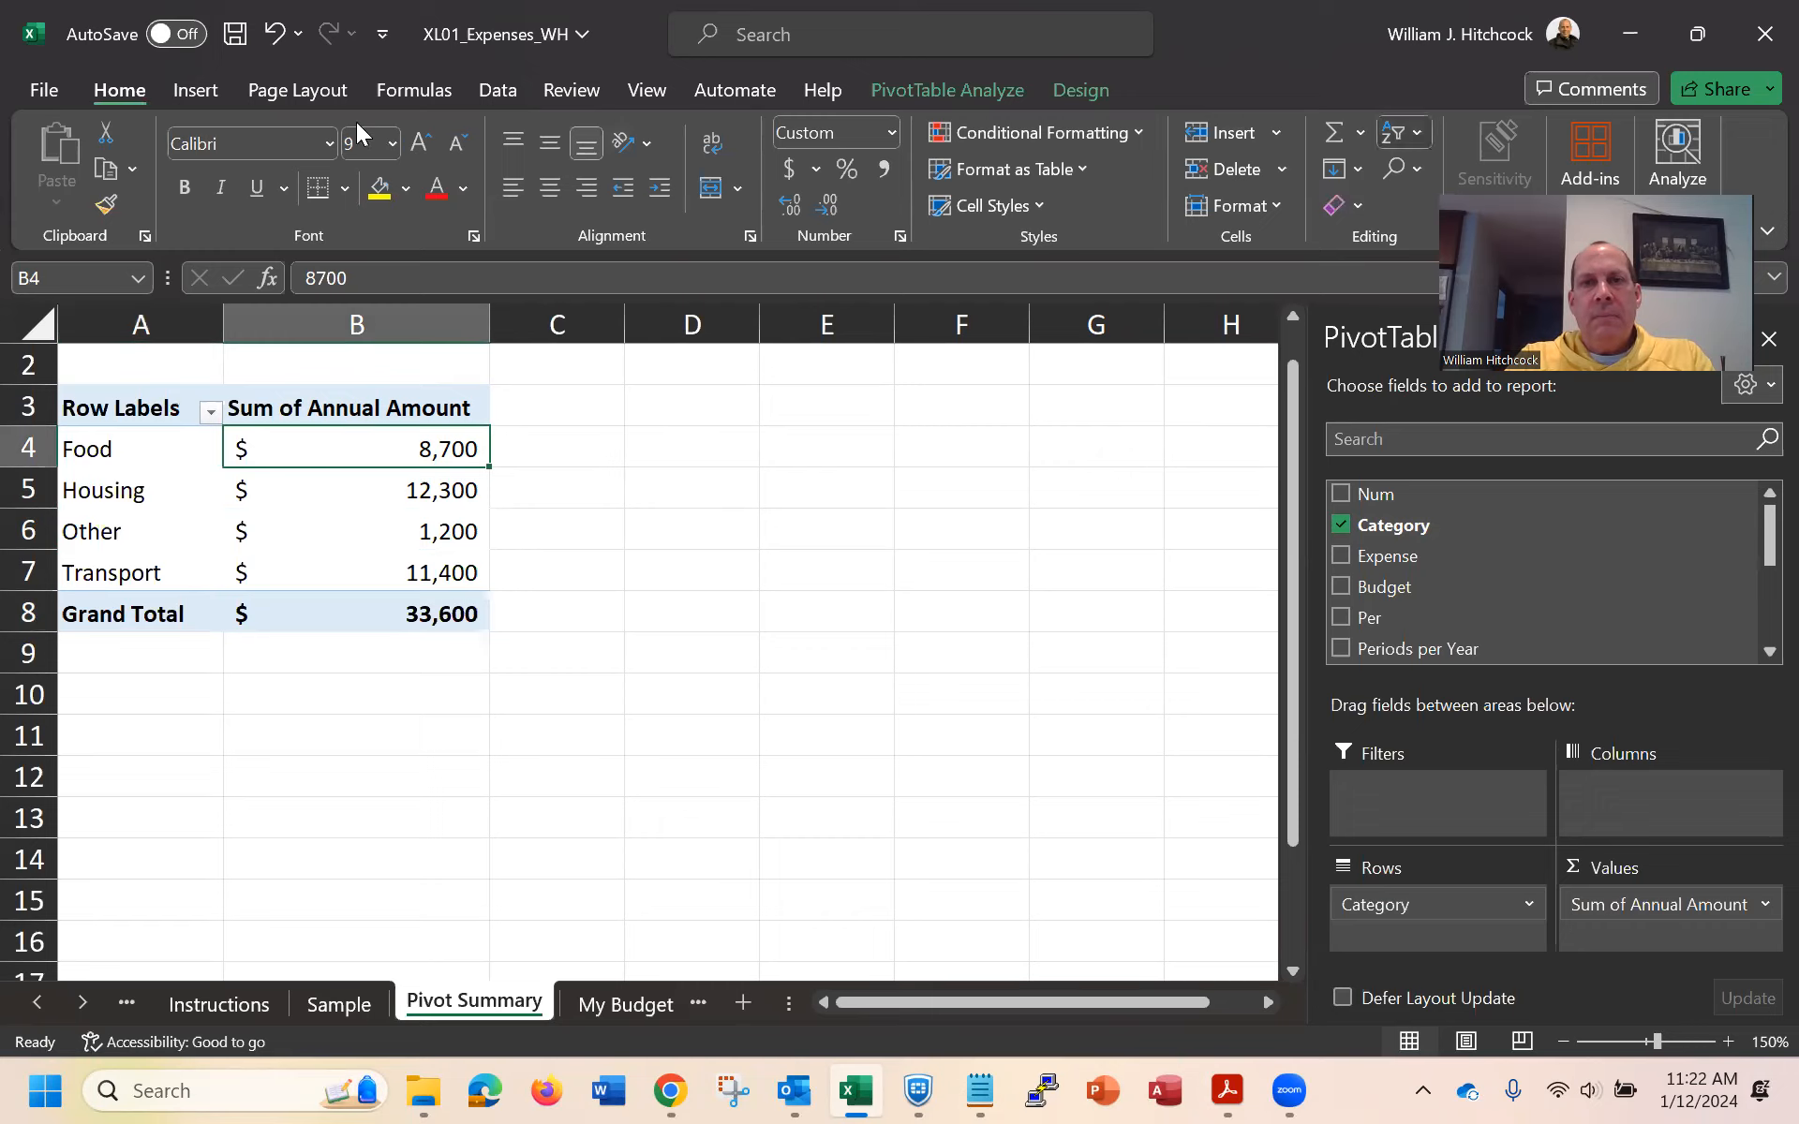
click(1403, 133)
click(1500, 213)
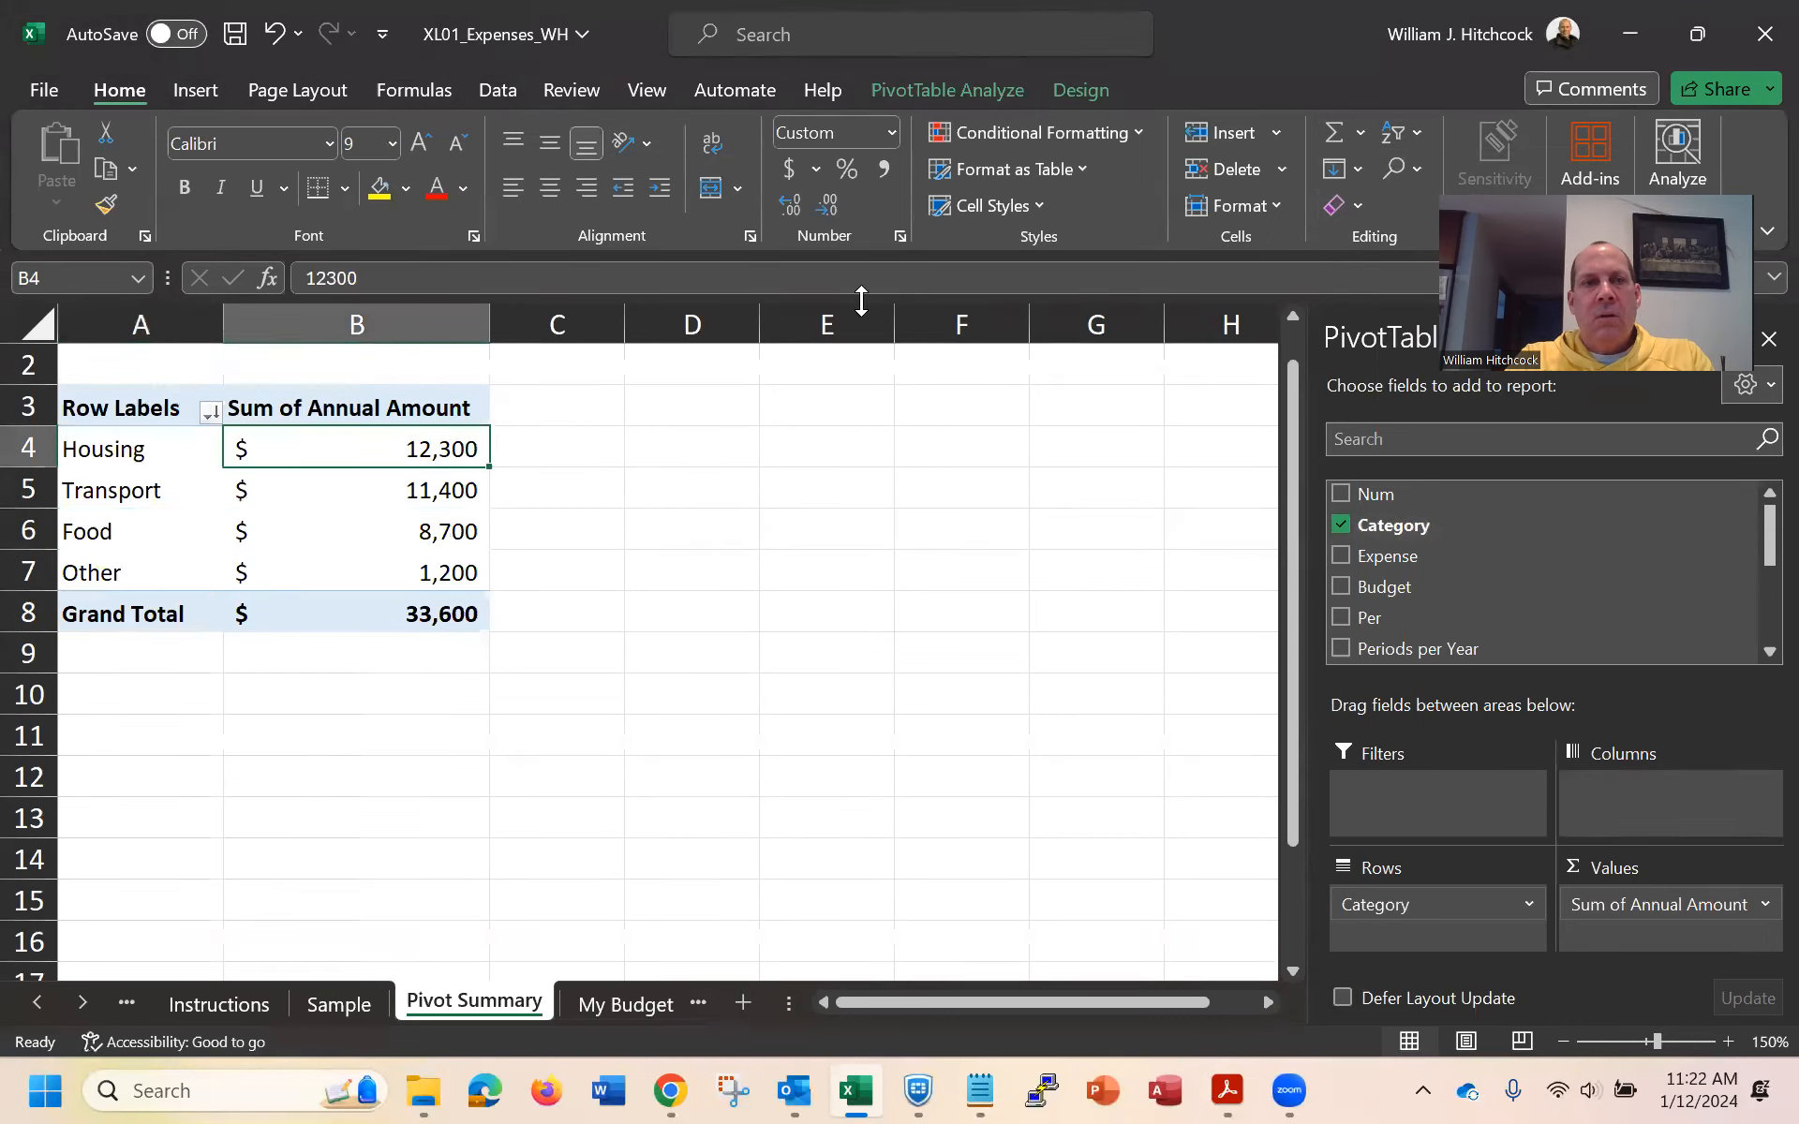
click(154, 450)
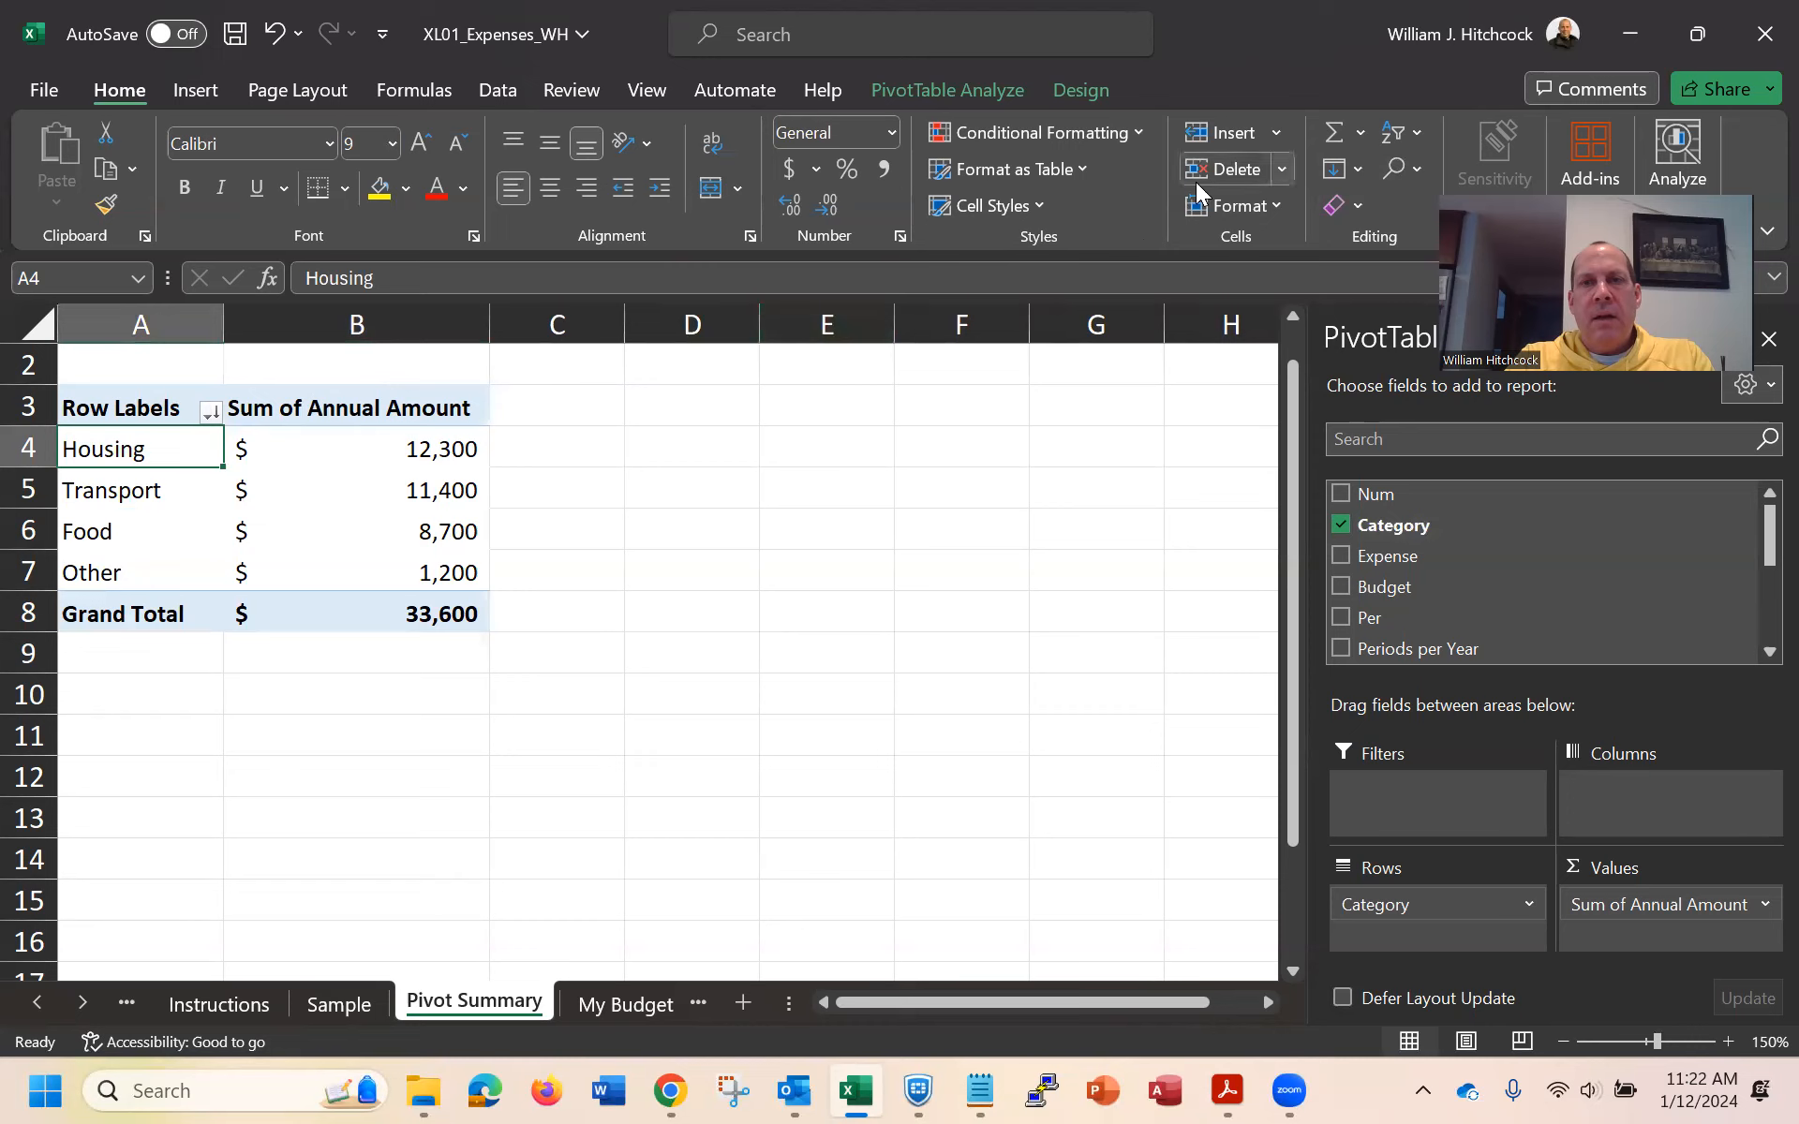
click(1403, 134)
click(1409, 172)
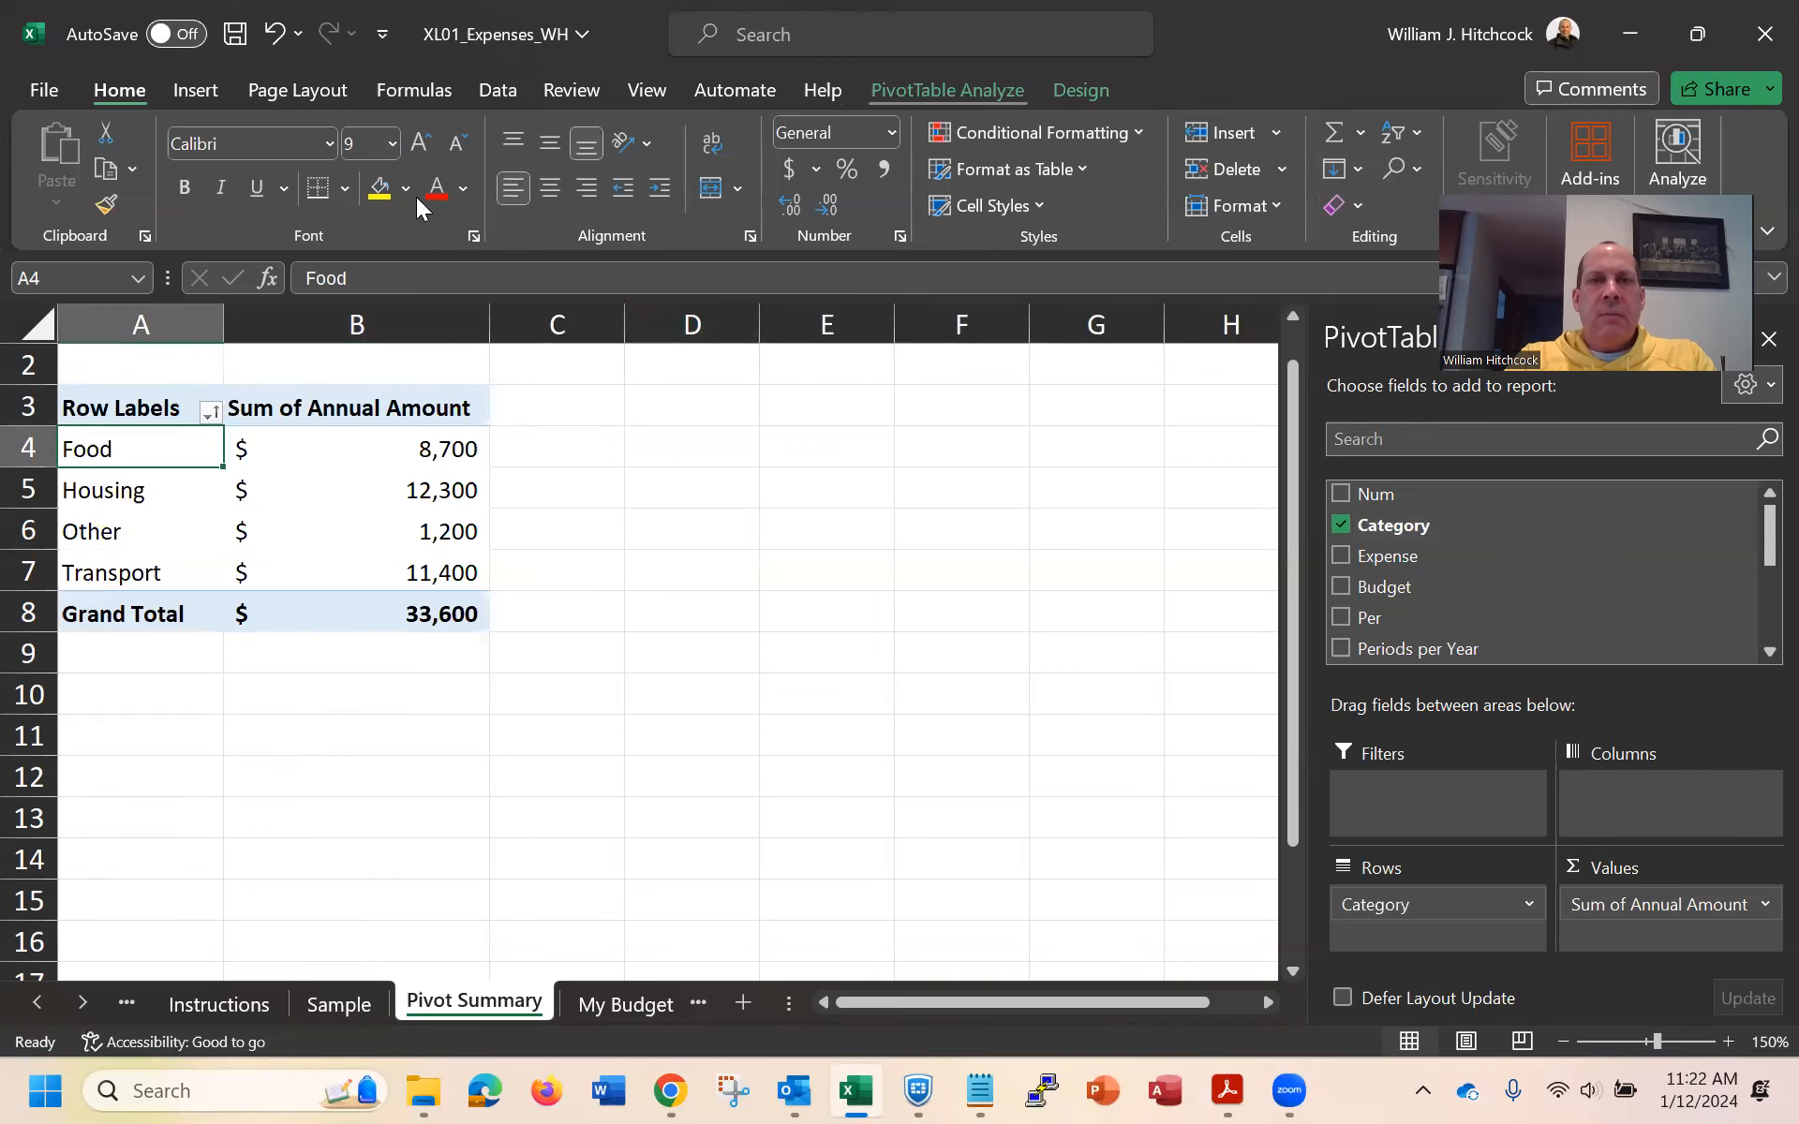
Insert a pie PivotChart of annual amount by category and apply the gray gradient style with dark percentage labels
click(947, 90)
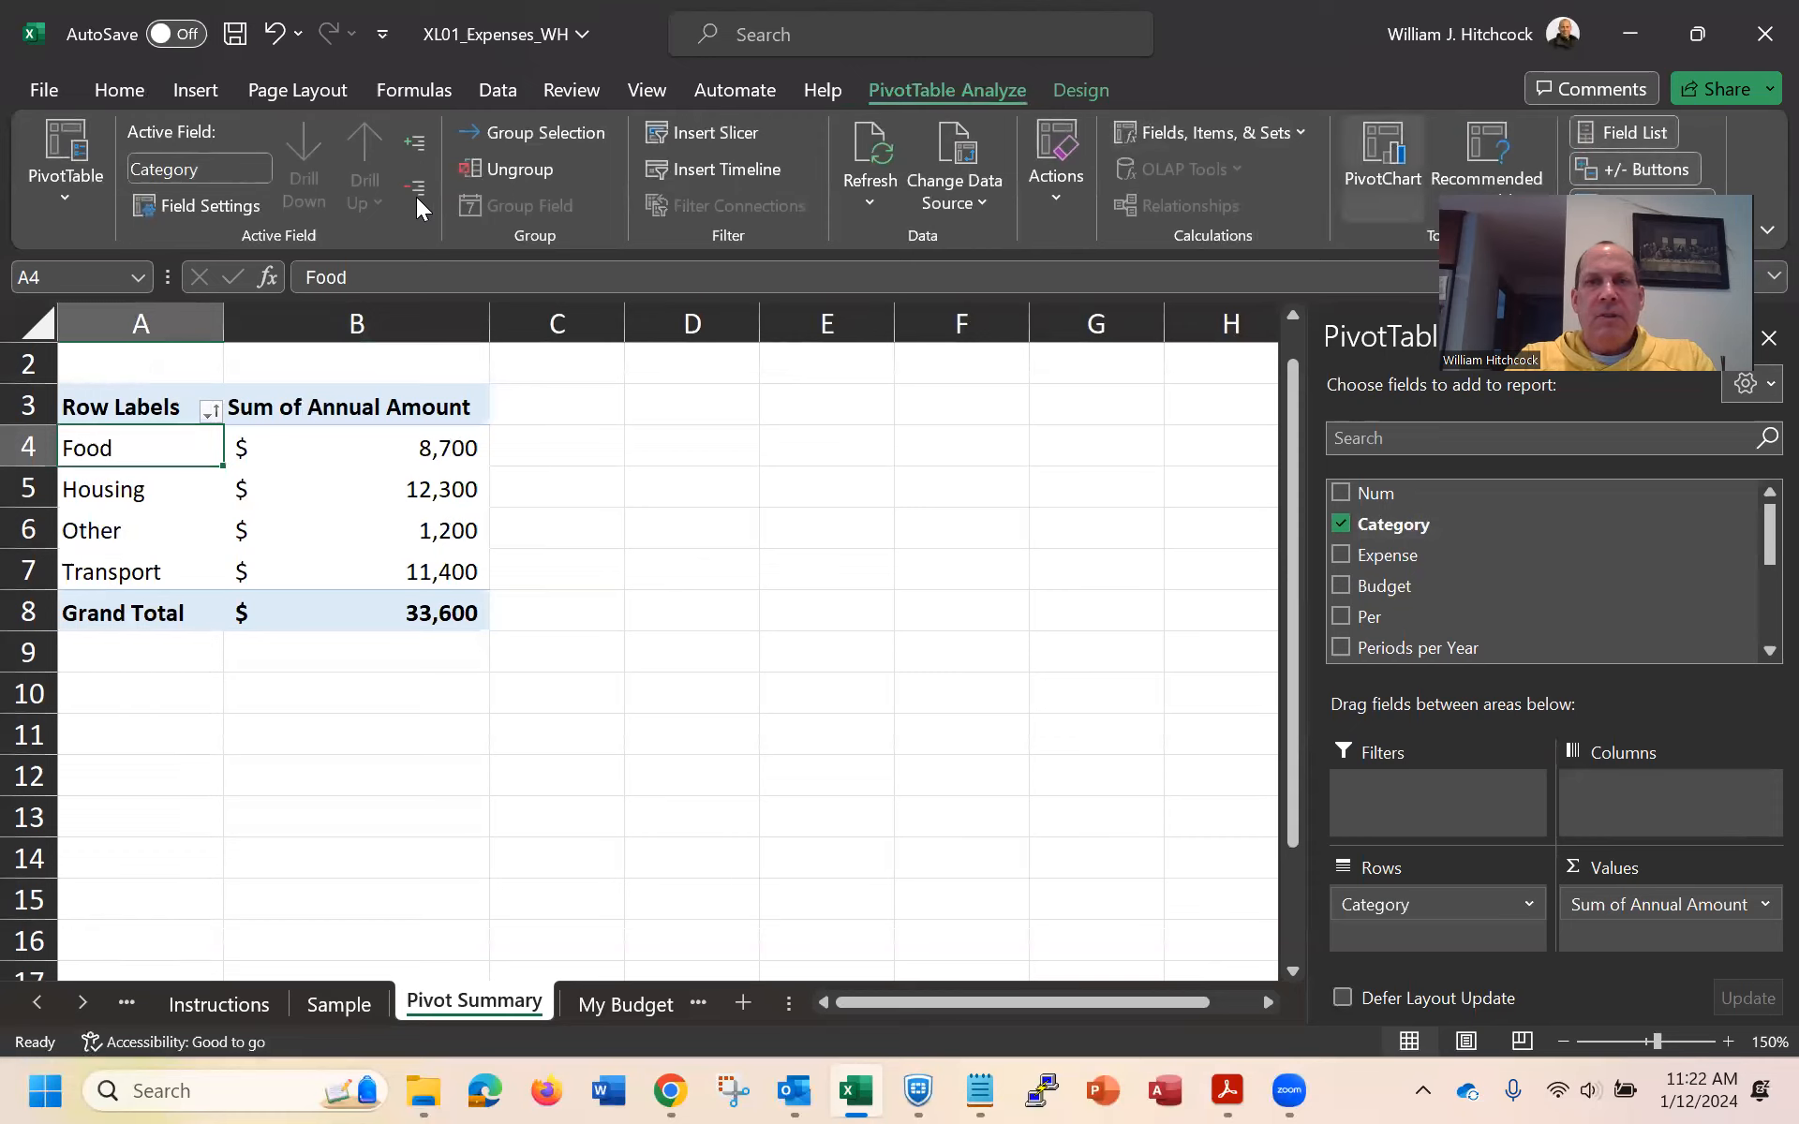
click(1383, 155)
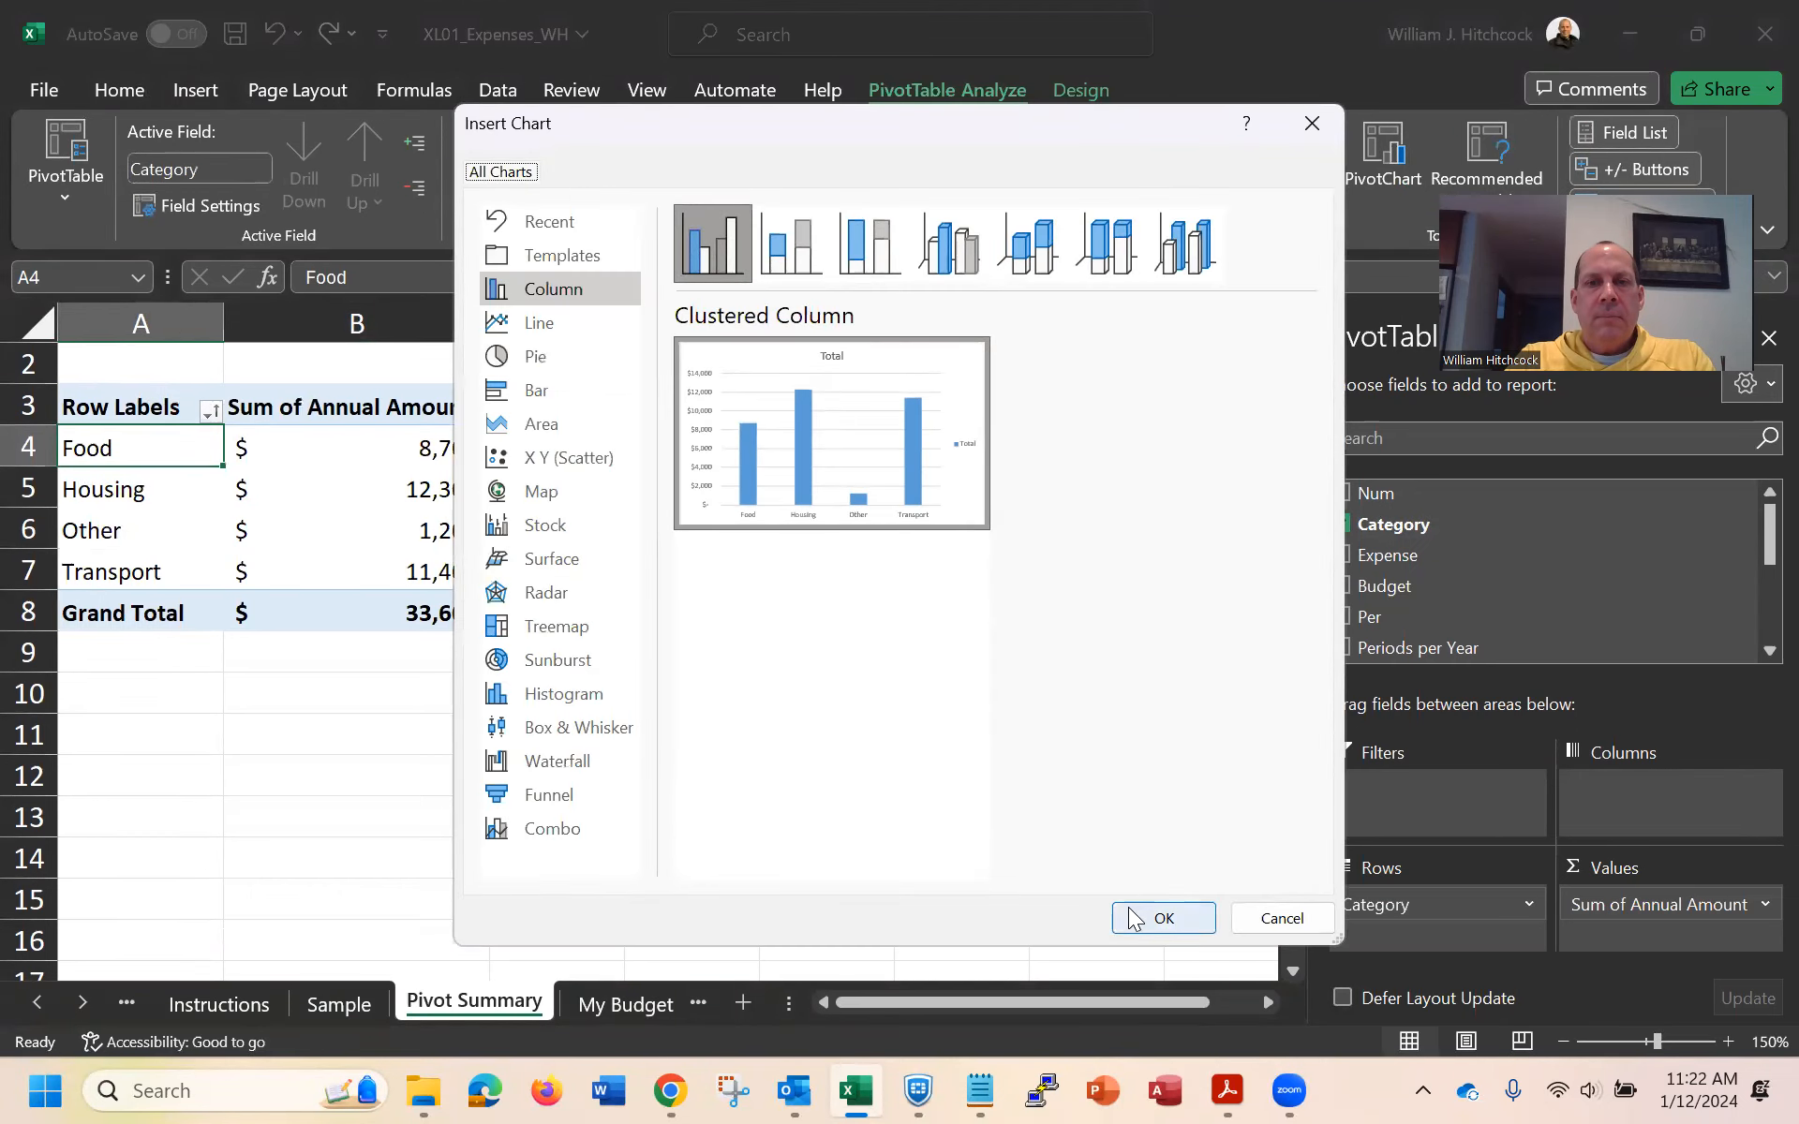
click(532, 356)
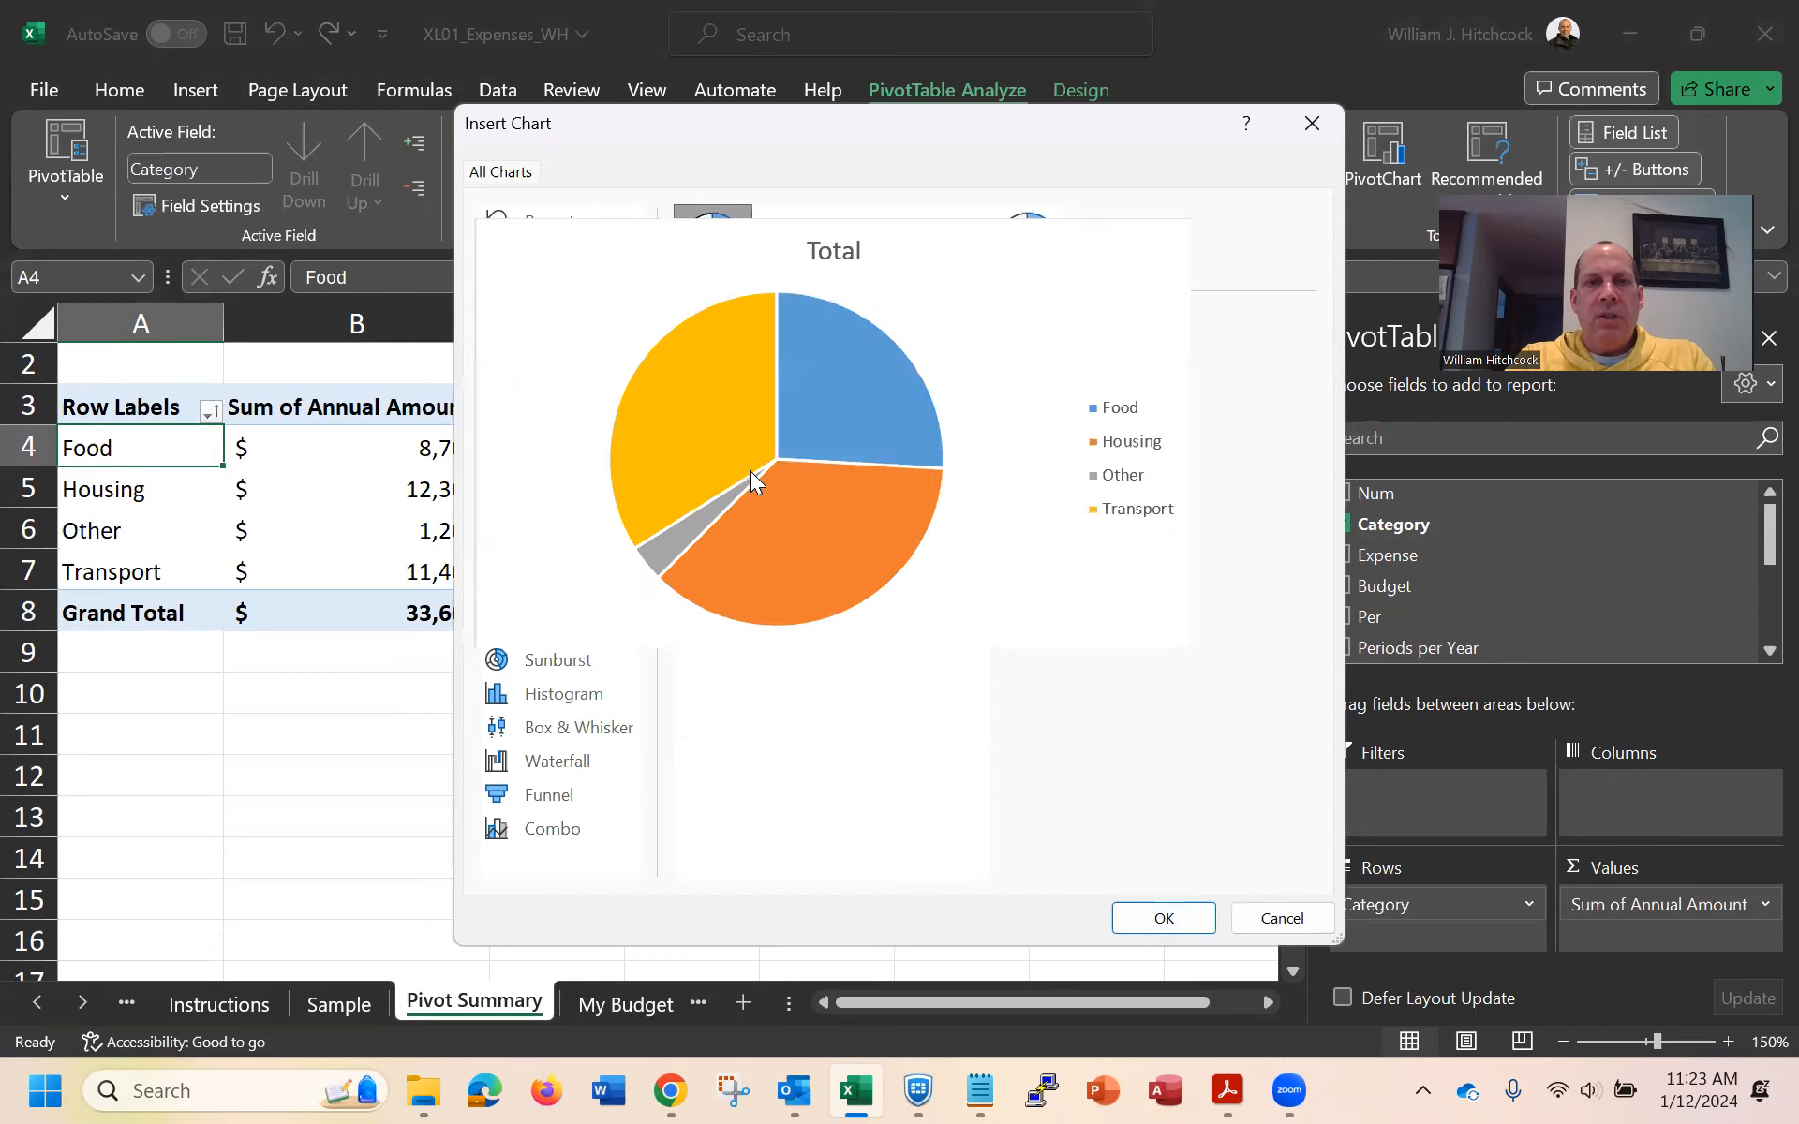
click(1161, 917)
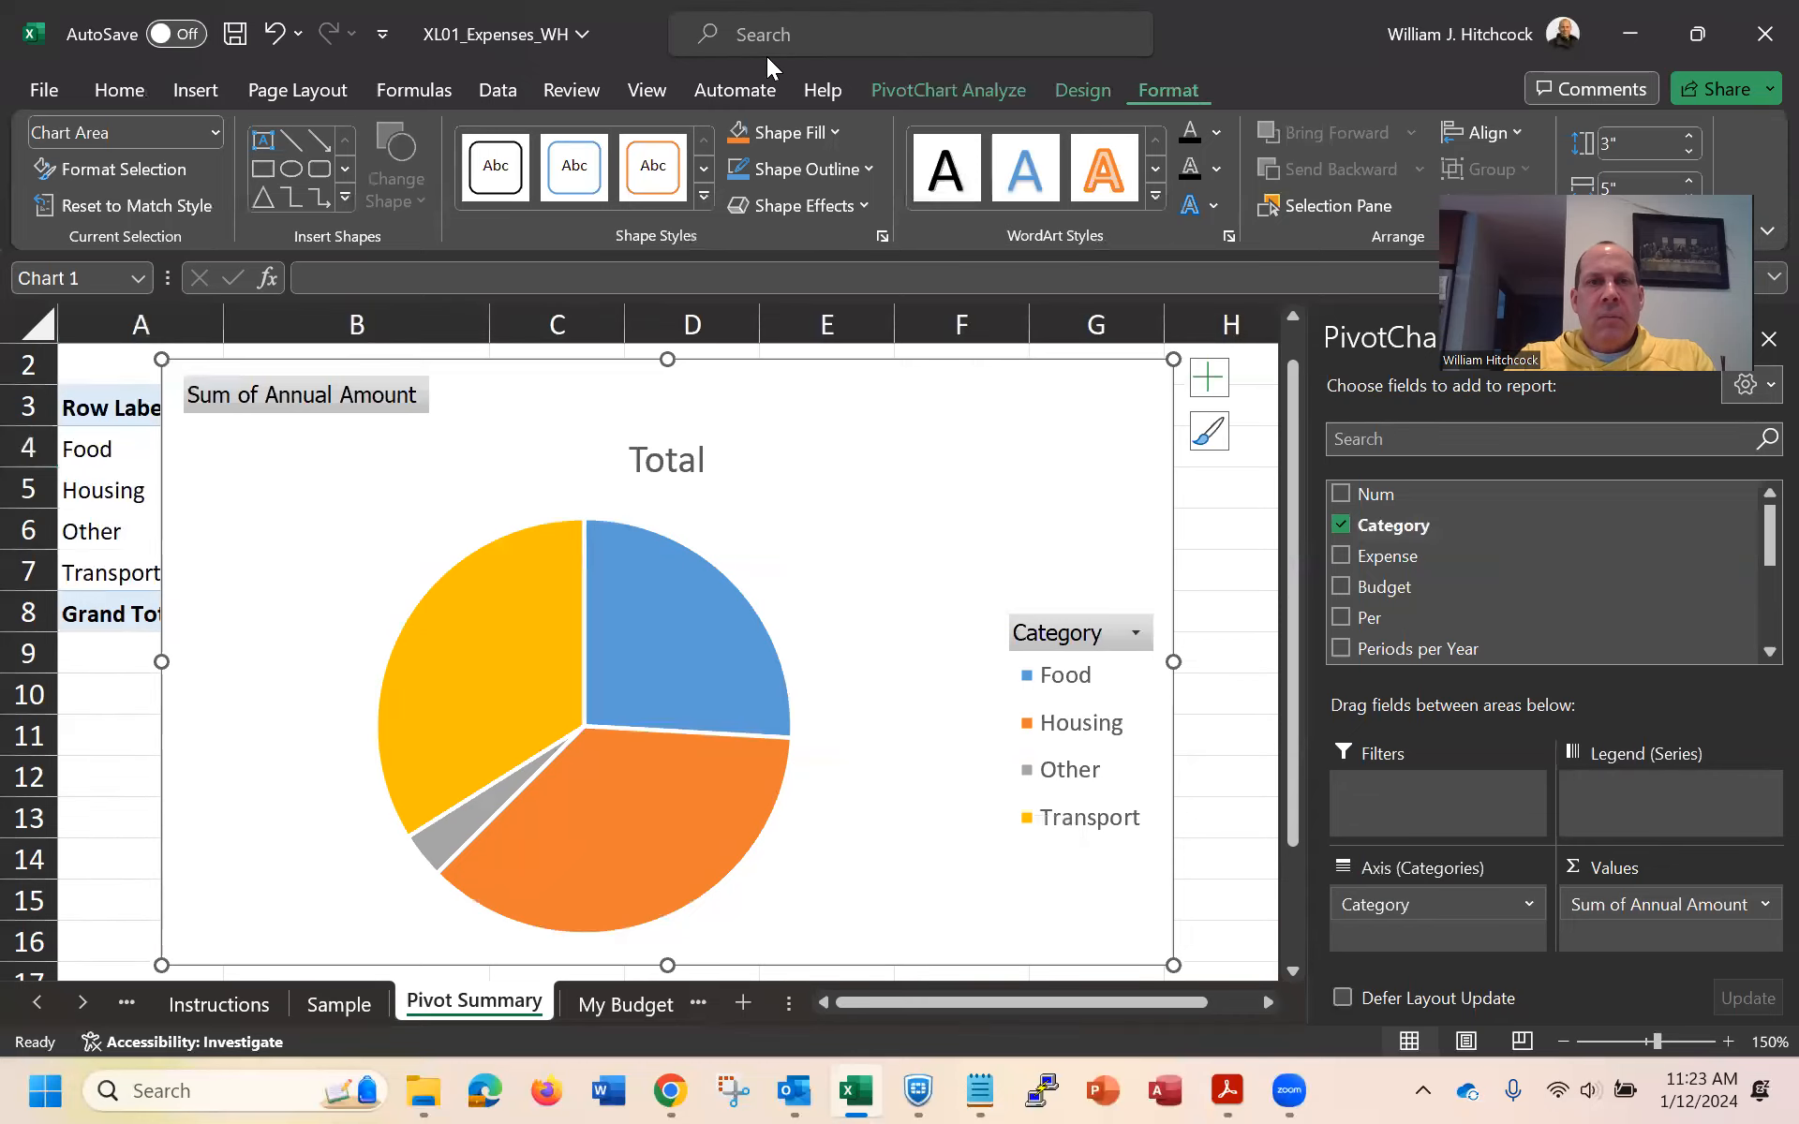
click(1083, 90)
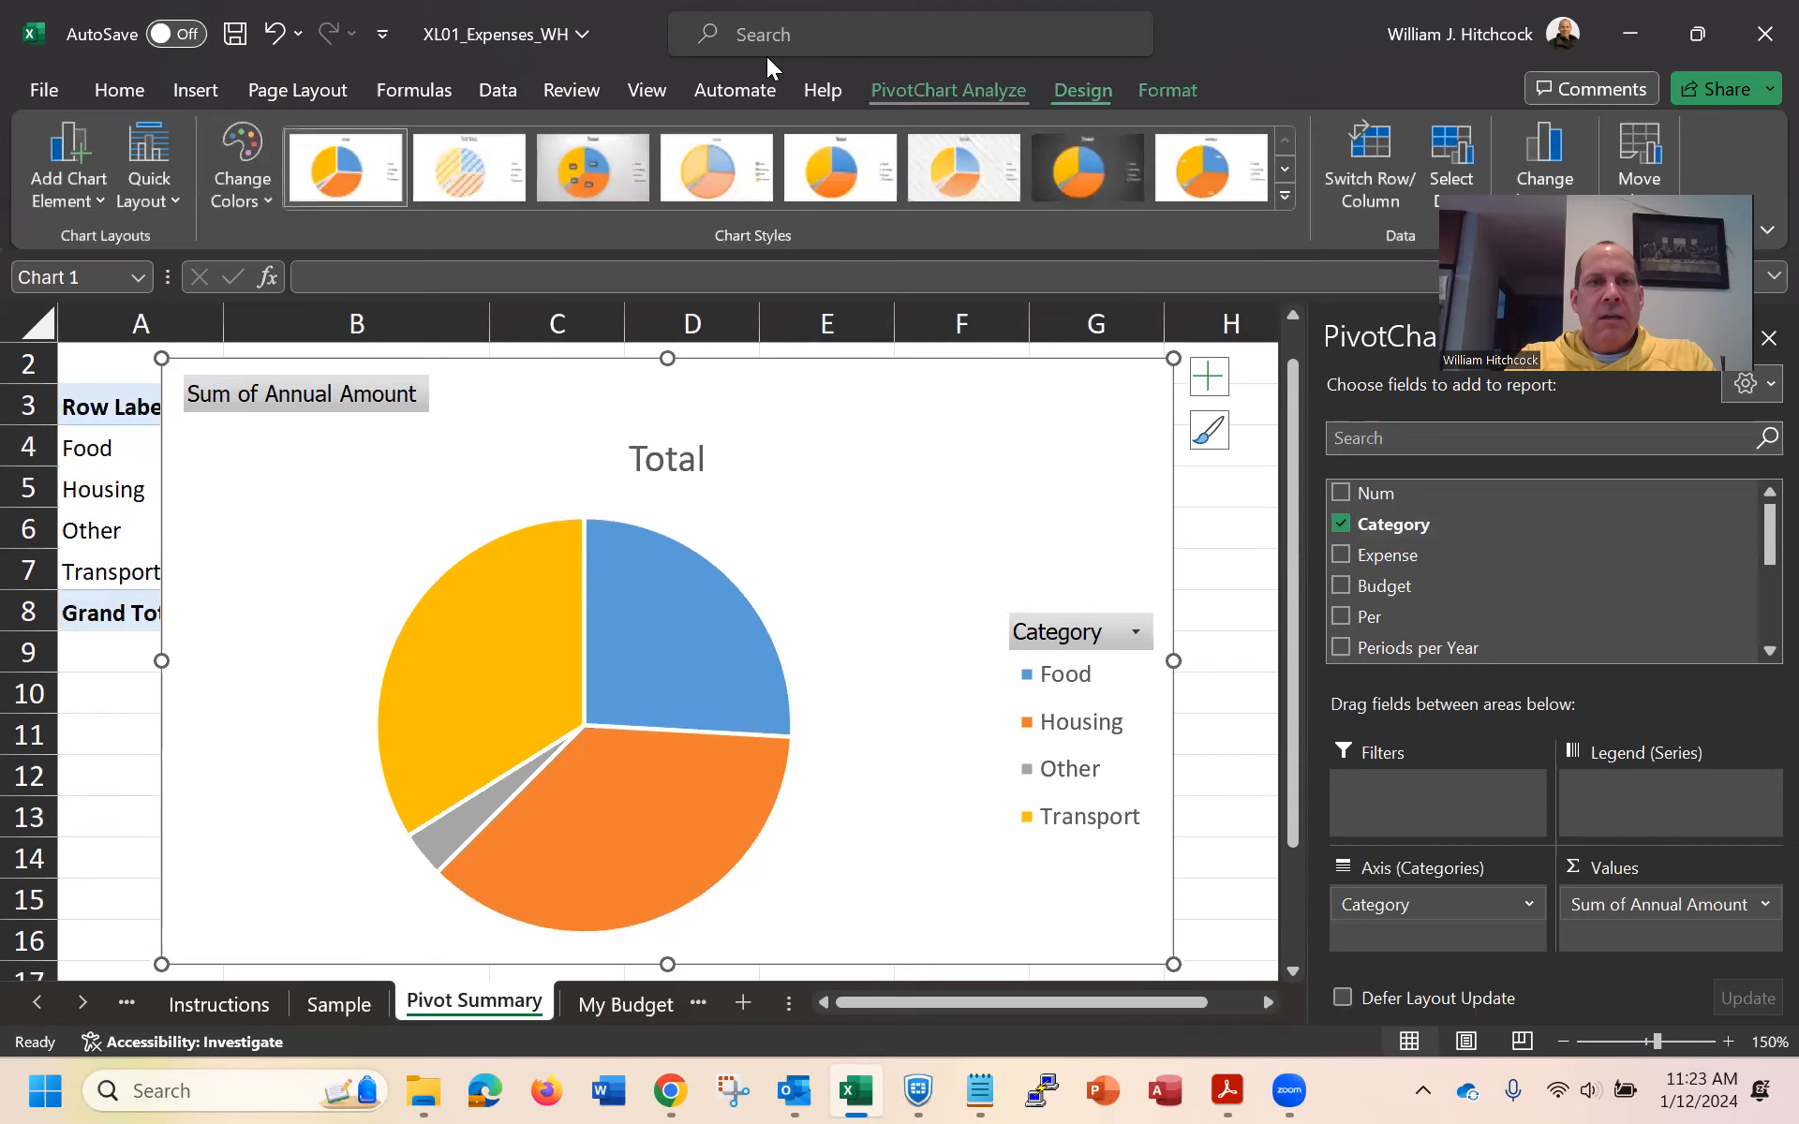
click(592, 168)
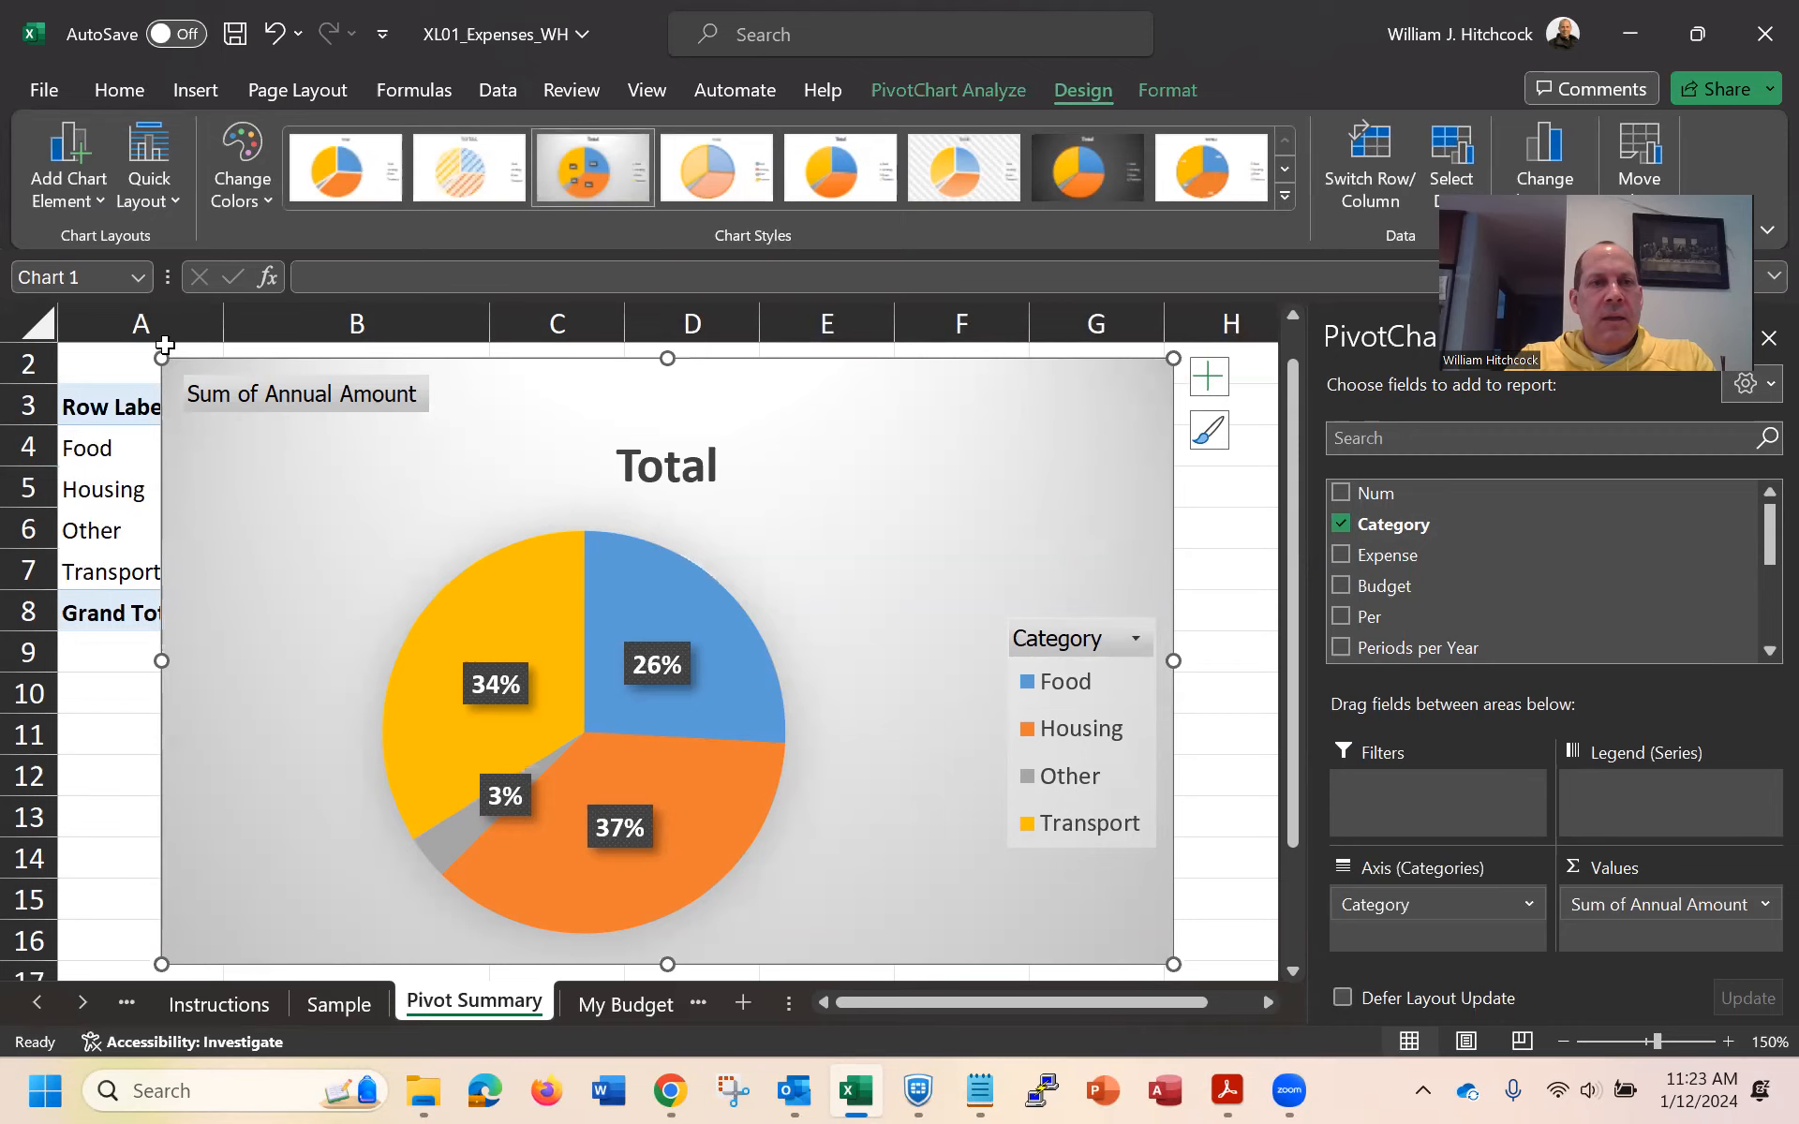
Shrink the pie chart, place it beside the PivotTable over columns C to H, and delete its Total title
drag(161, 359, 431, 526)
drag(795, 572, 875, 409)
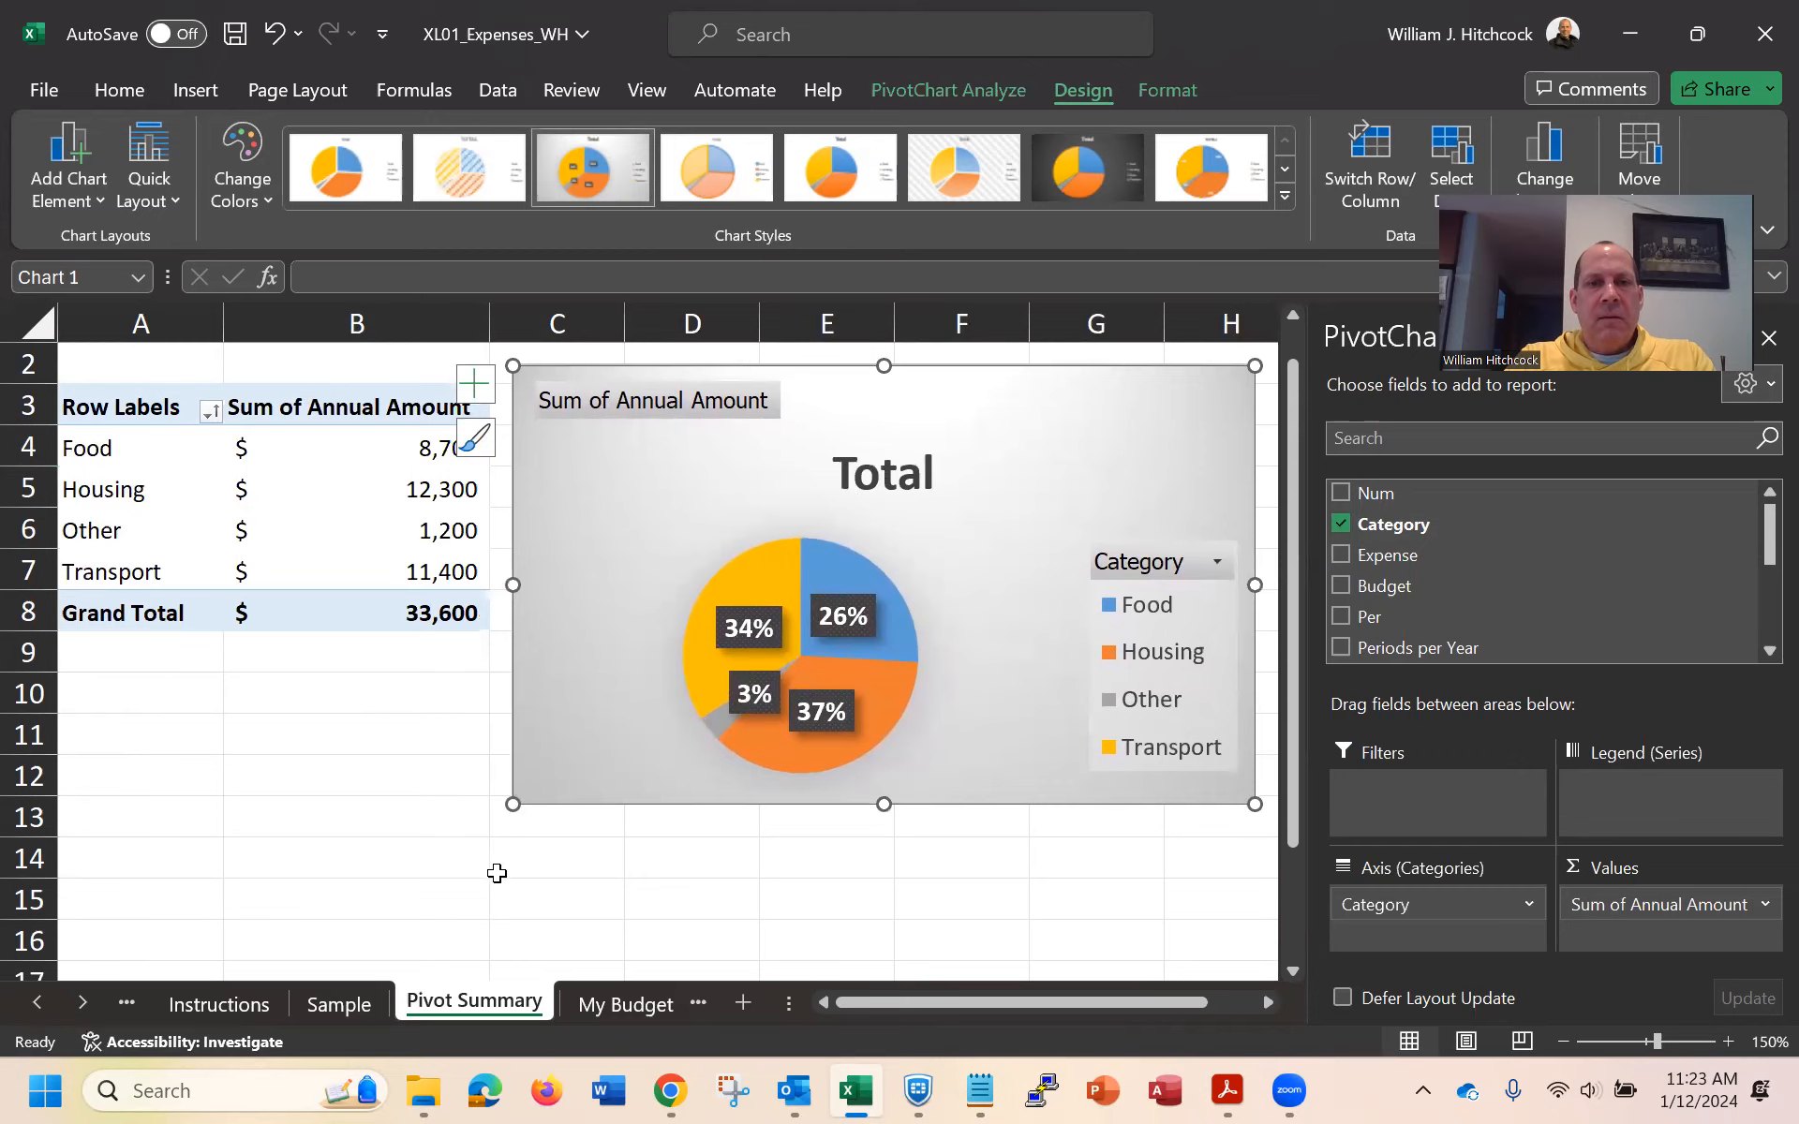
click(876, 470)
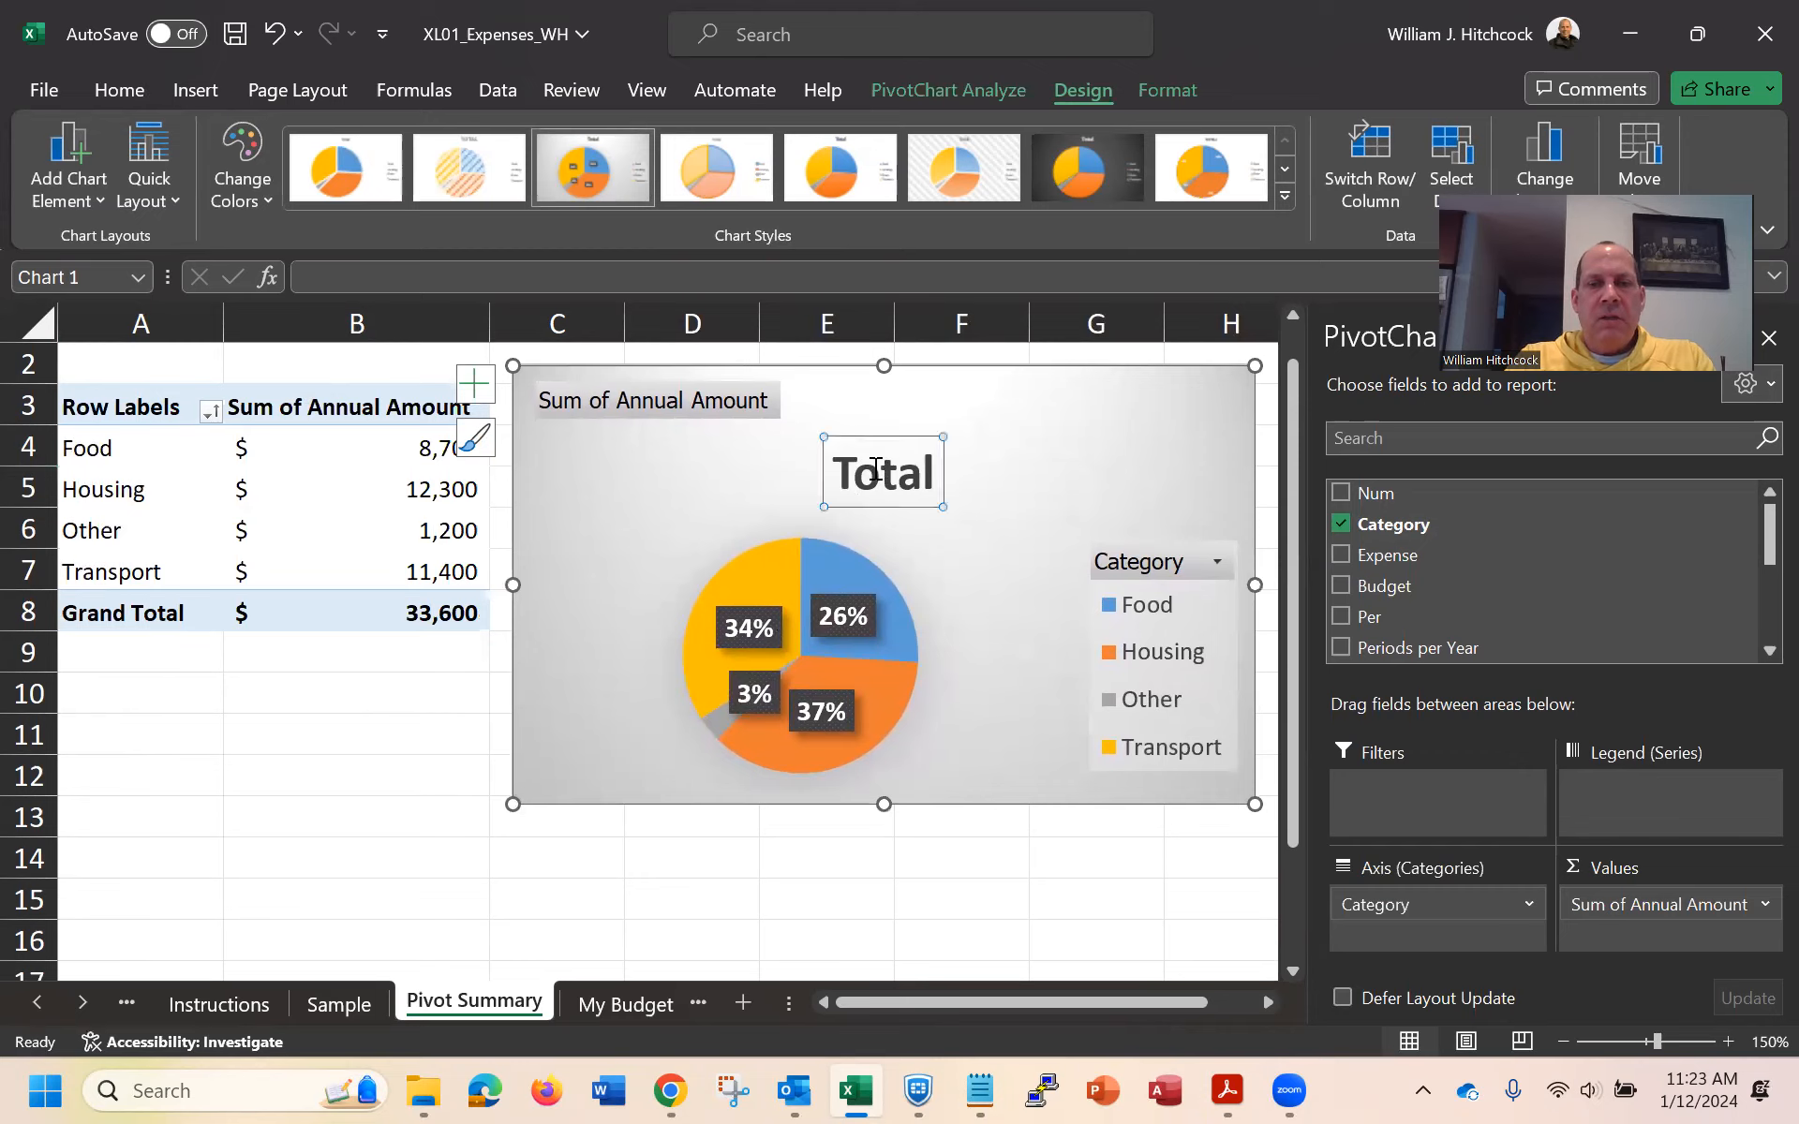
key(Delete)
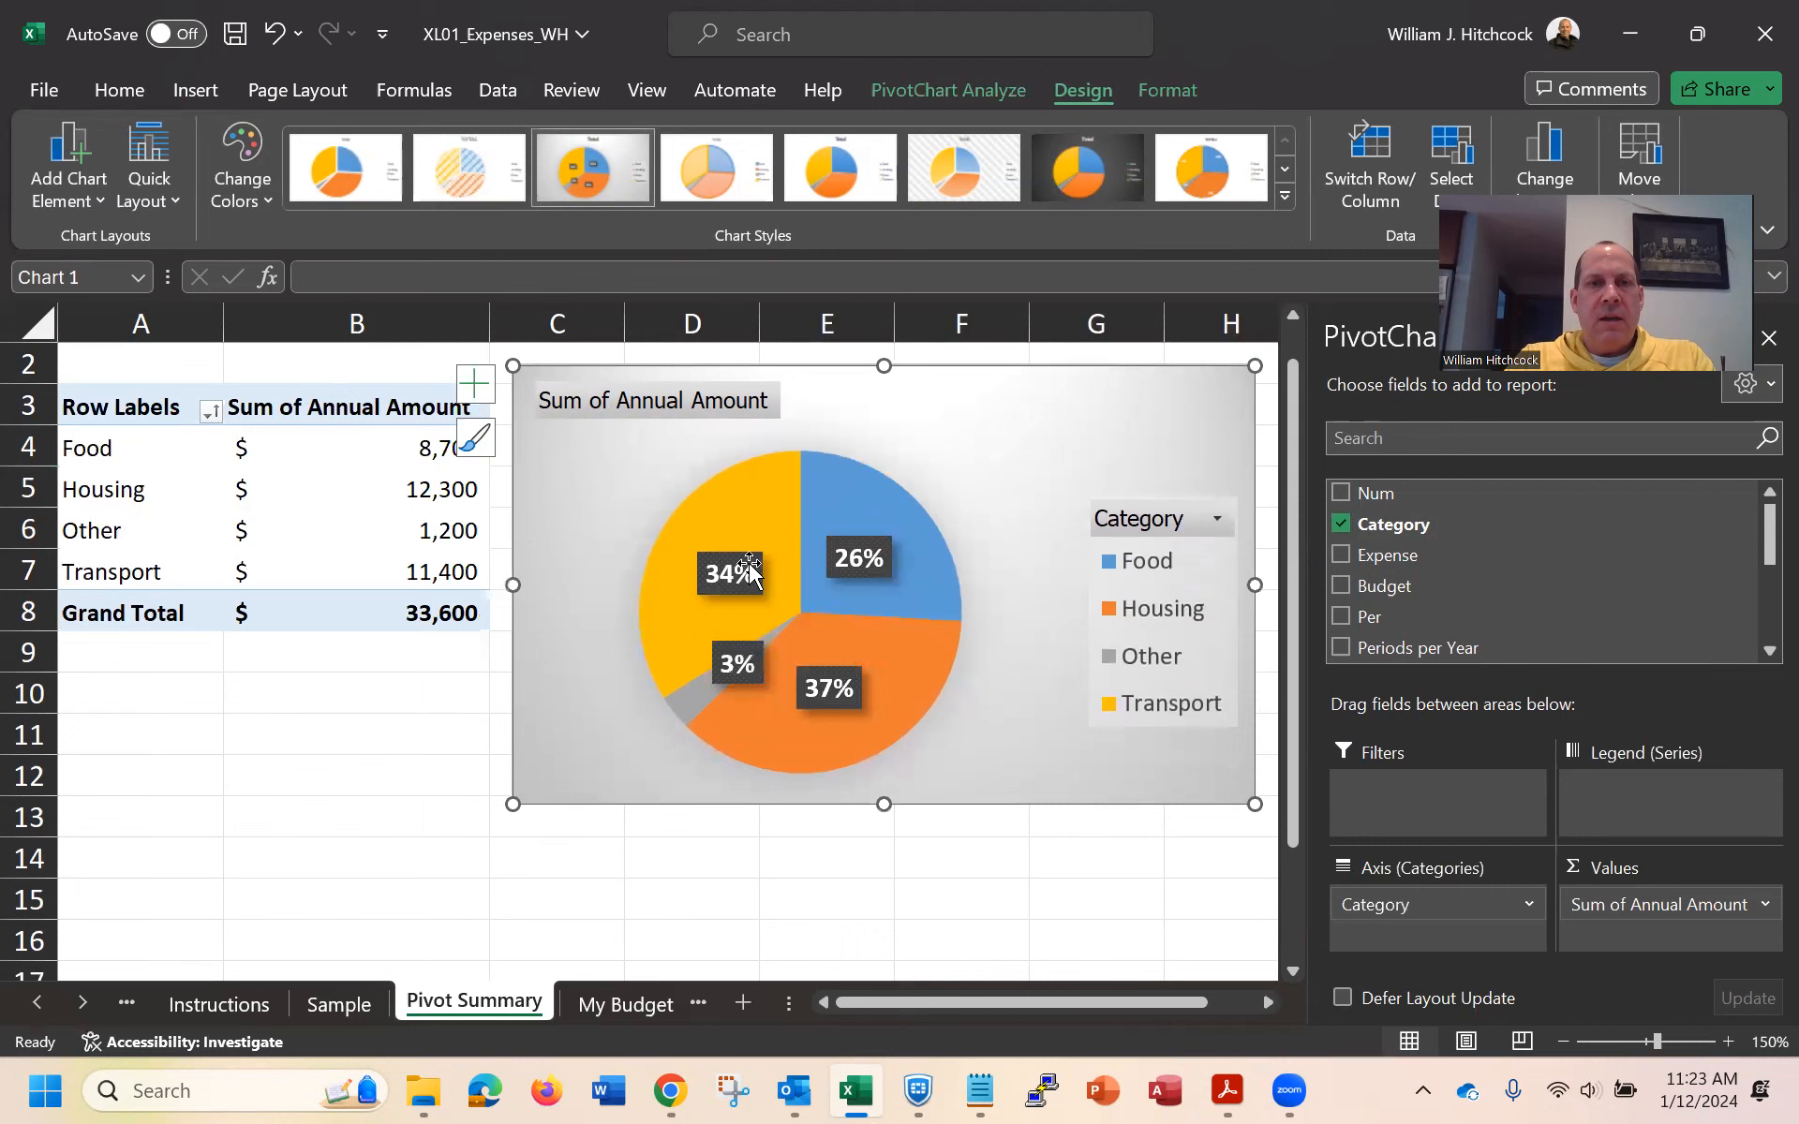
click(298, 829)
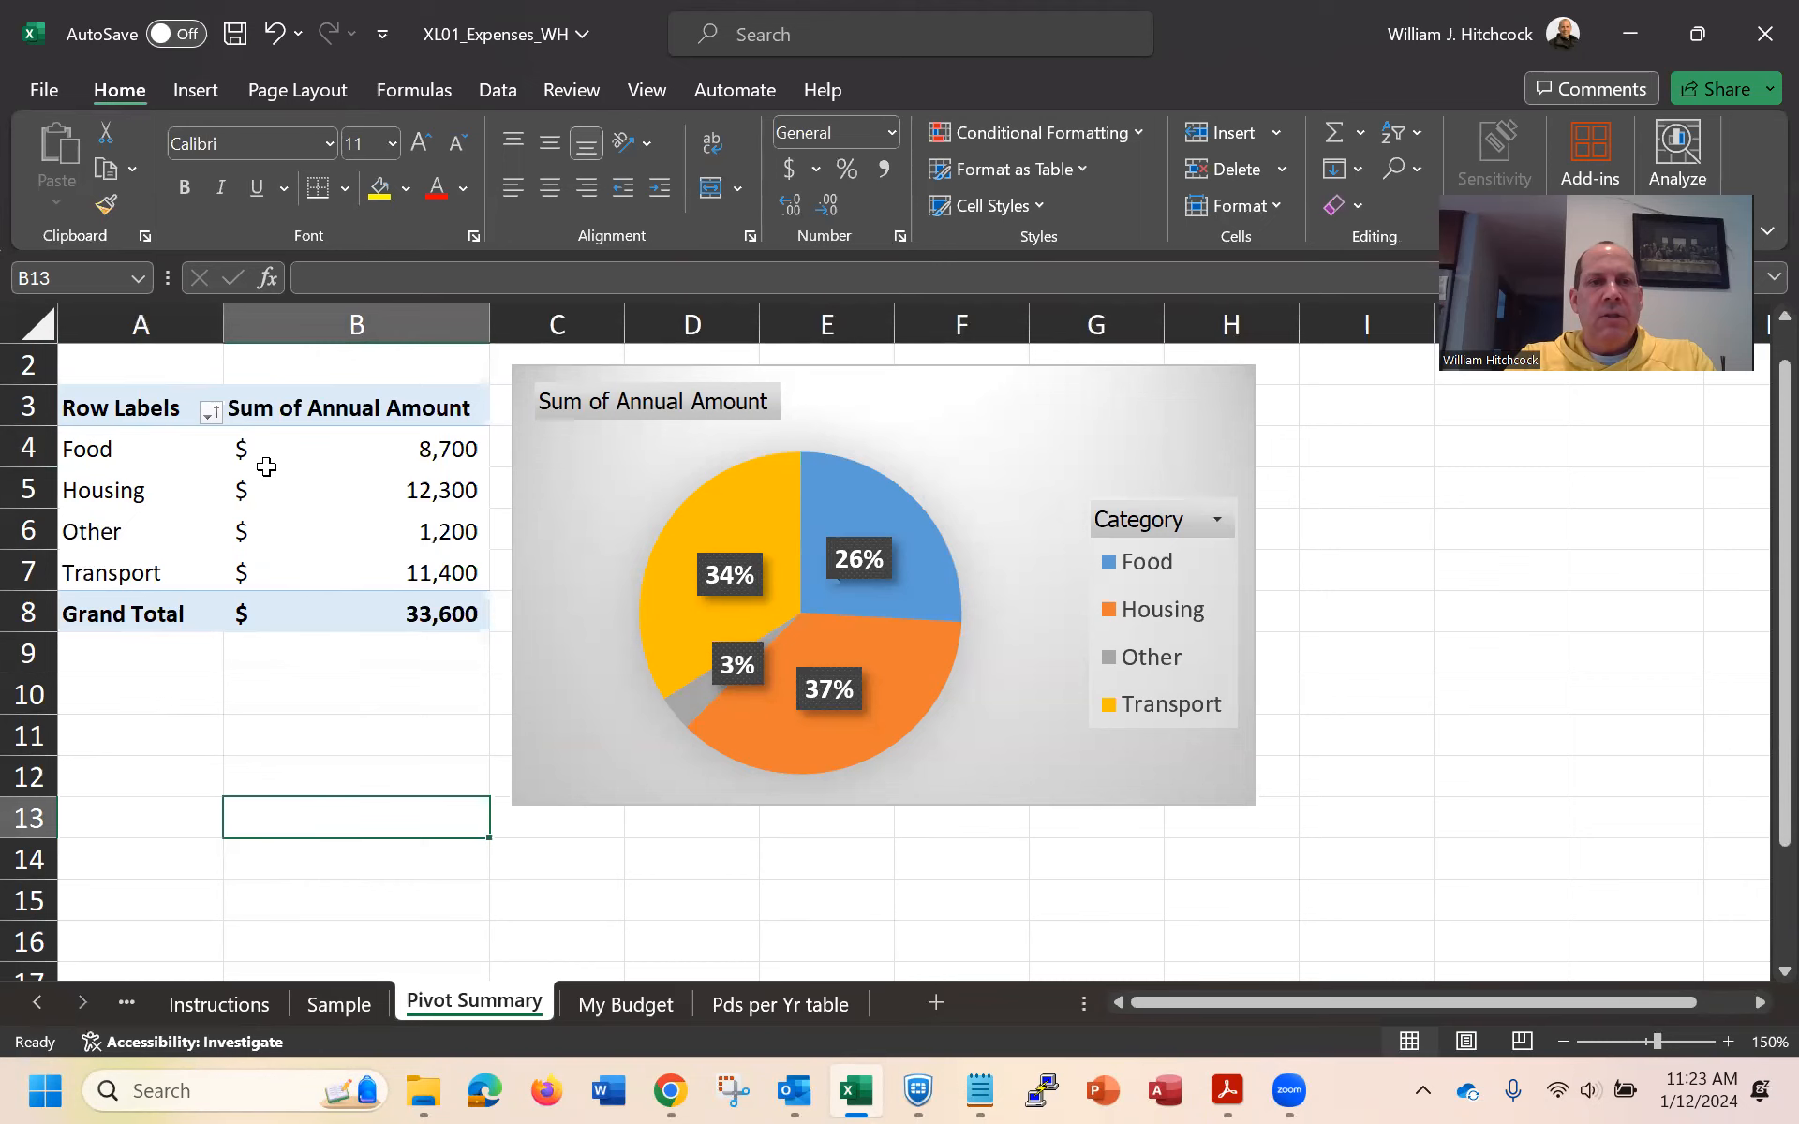
Sort the PivotTable and its pie chart by annual amount from largest to smallest
click(325, 453)
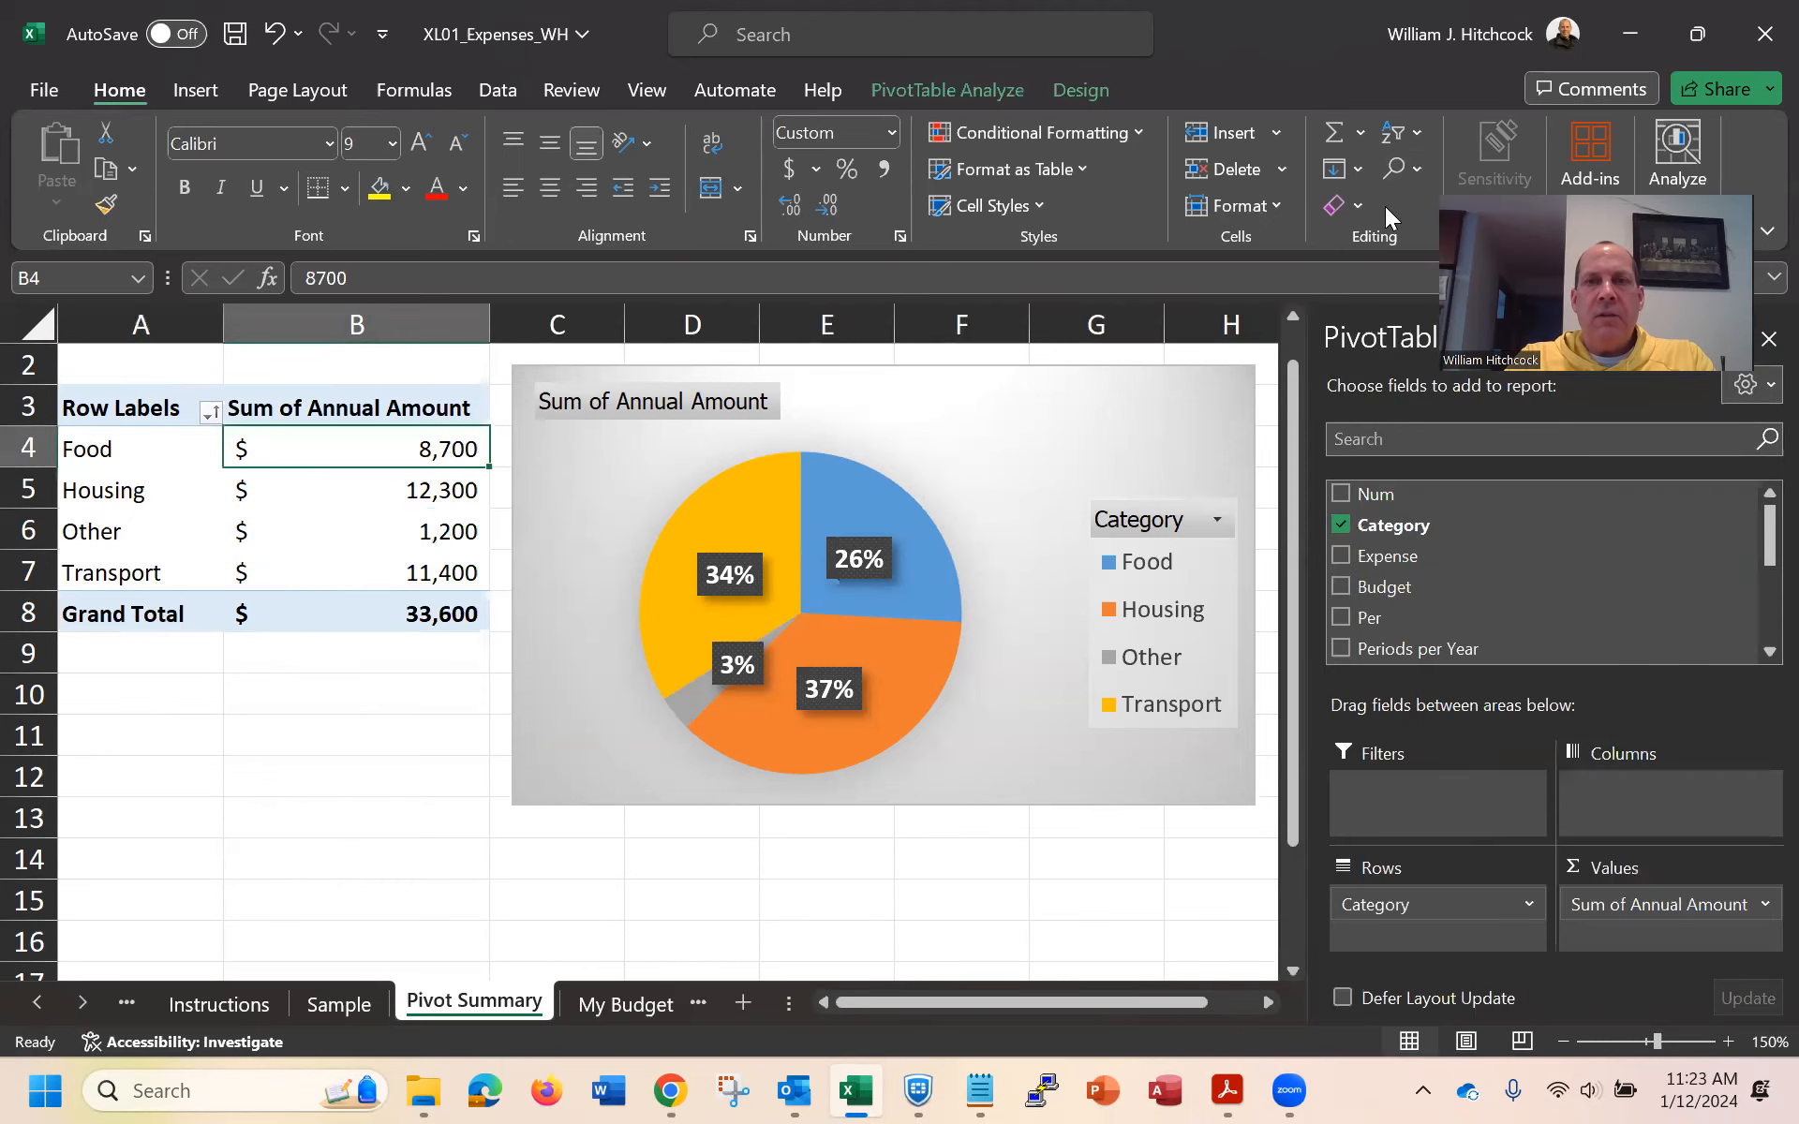
click(1402, 132)
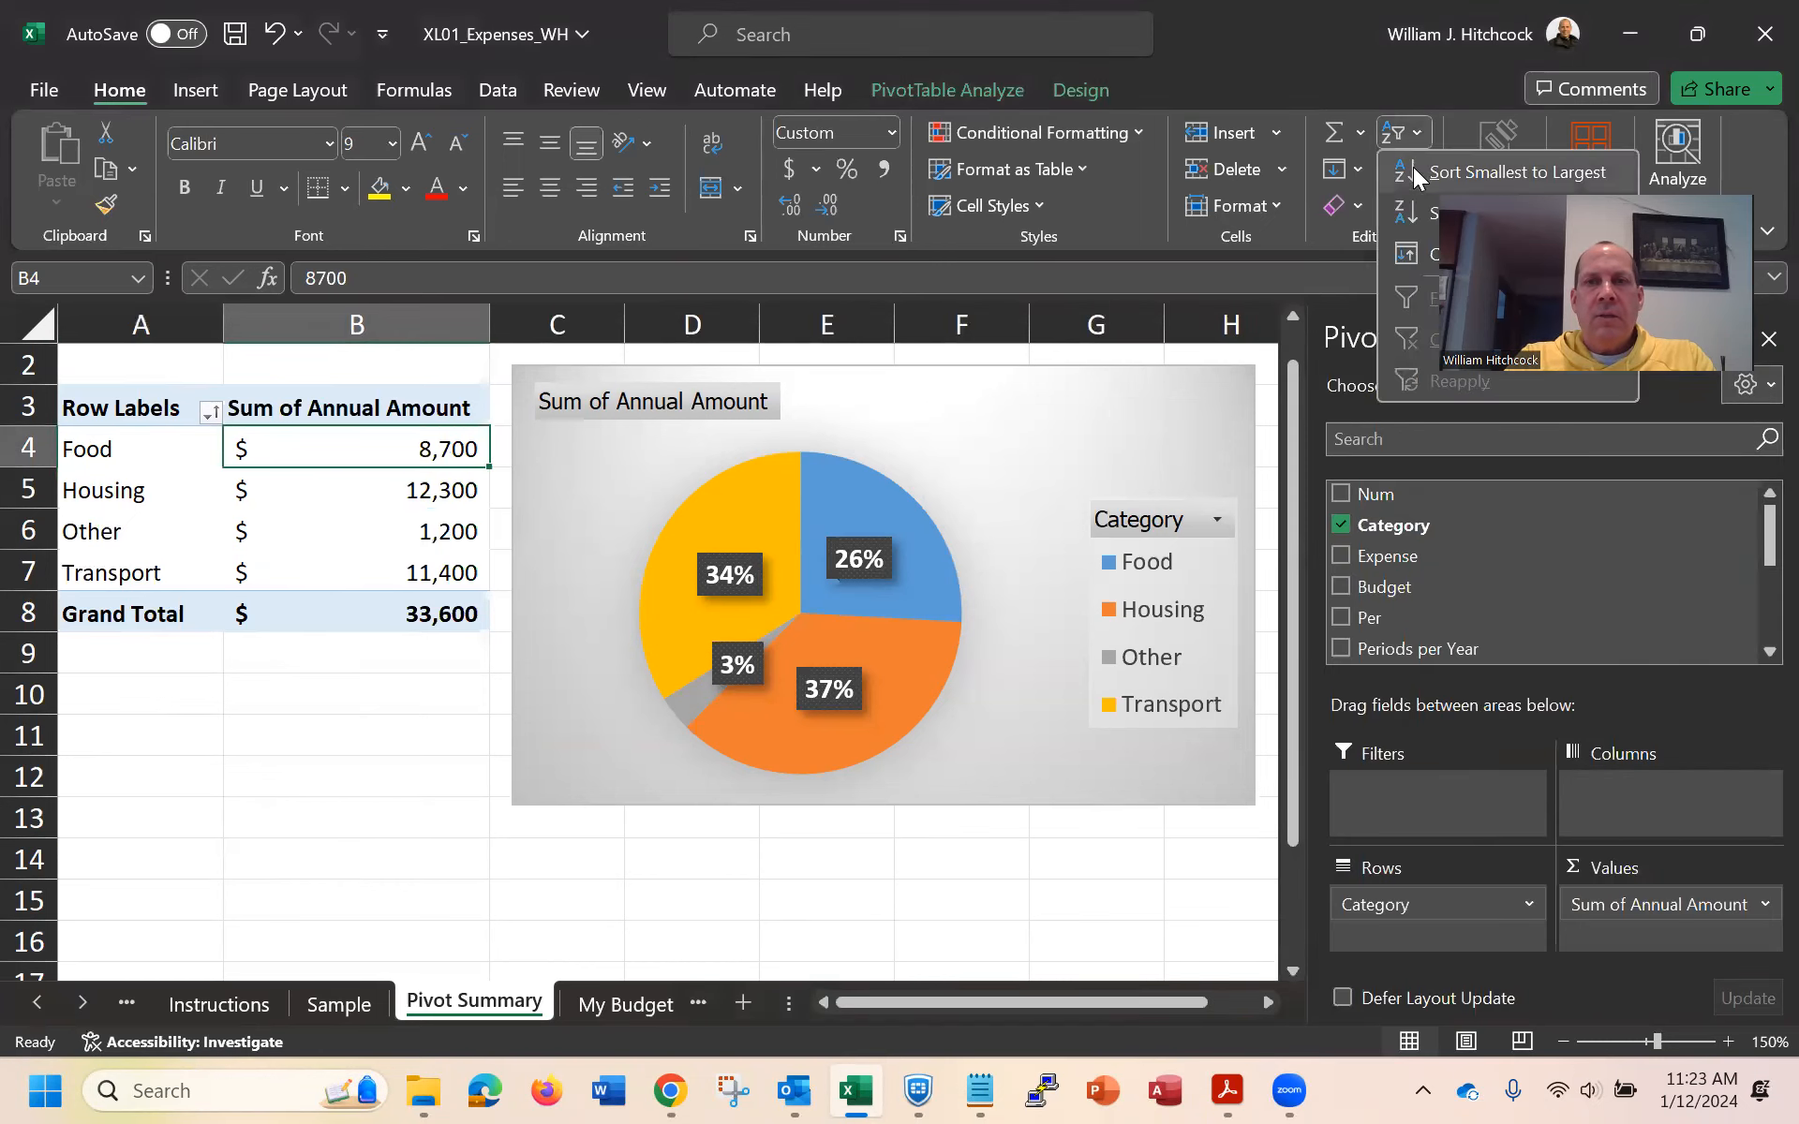
click(1433, 214)
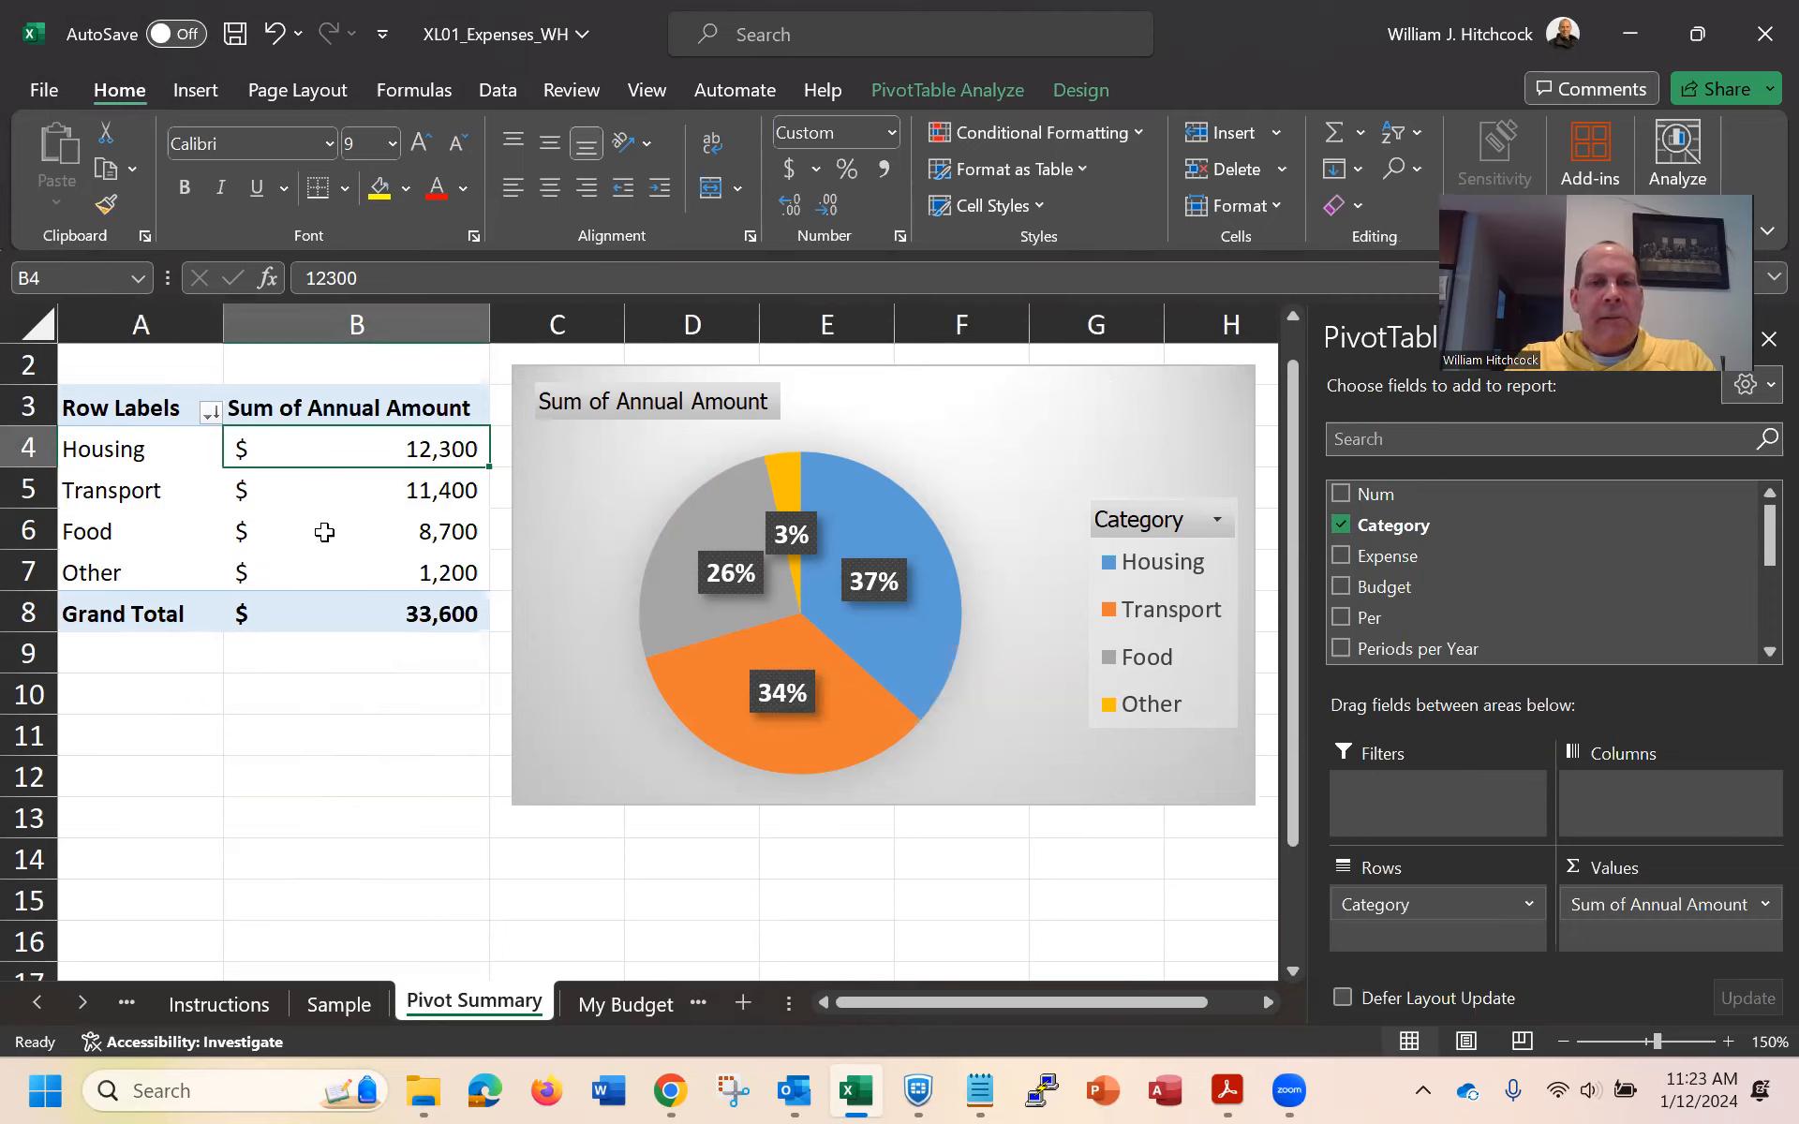
click(311, 958)
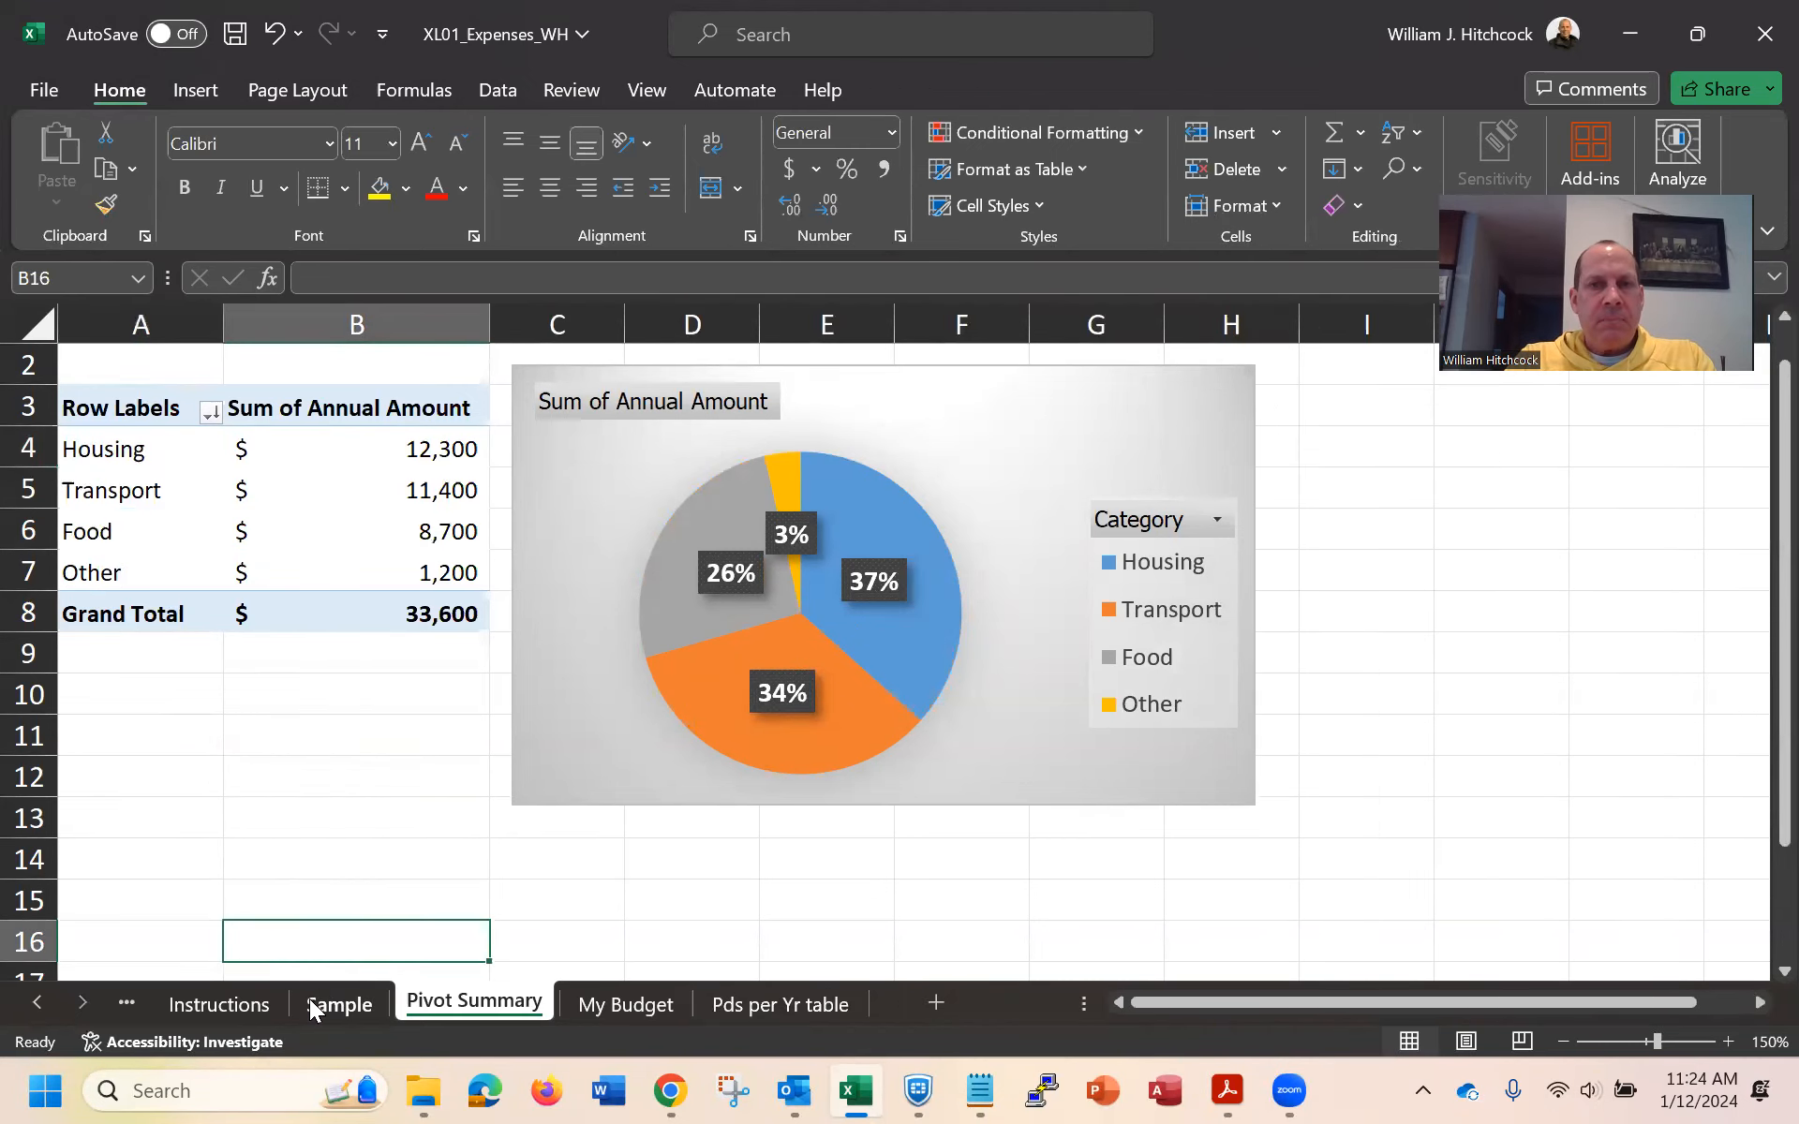
Group the Sample and Pivot Summary sheets, and apply the Sample sheet's existing header and footer to both
click(360, 1006)
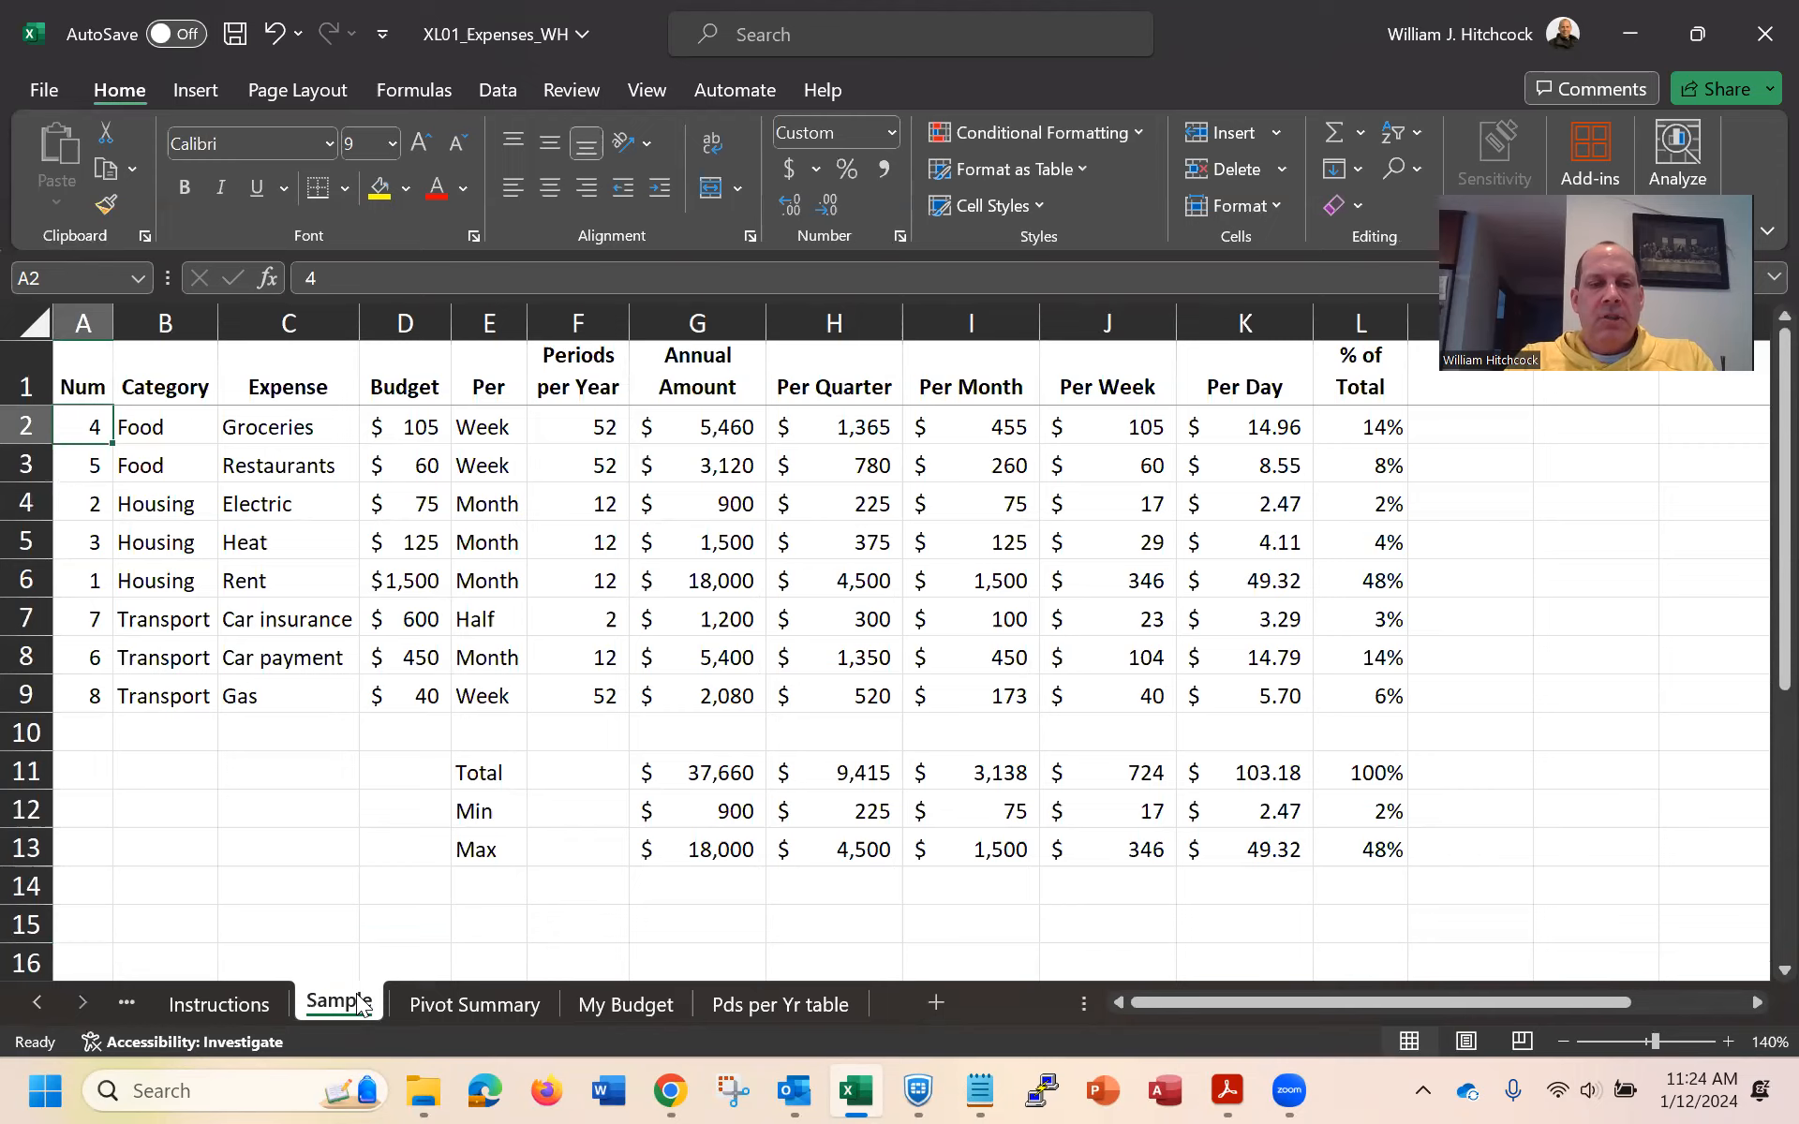
ctrl+click(476, 1005)
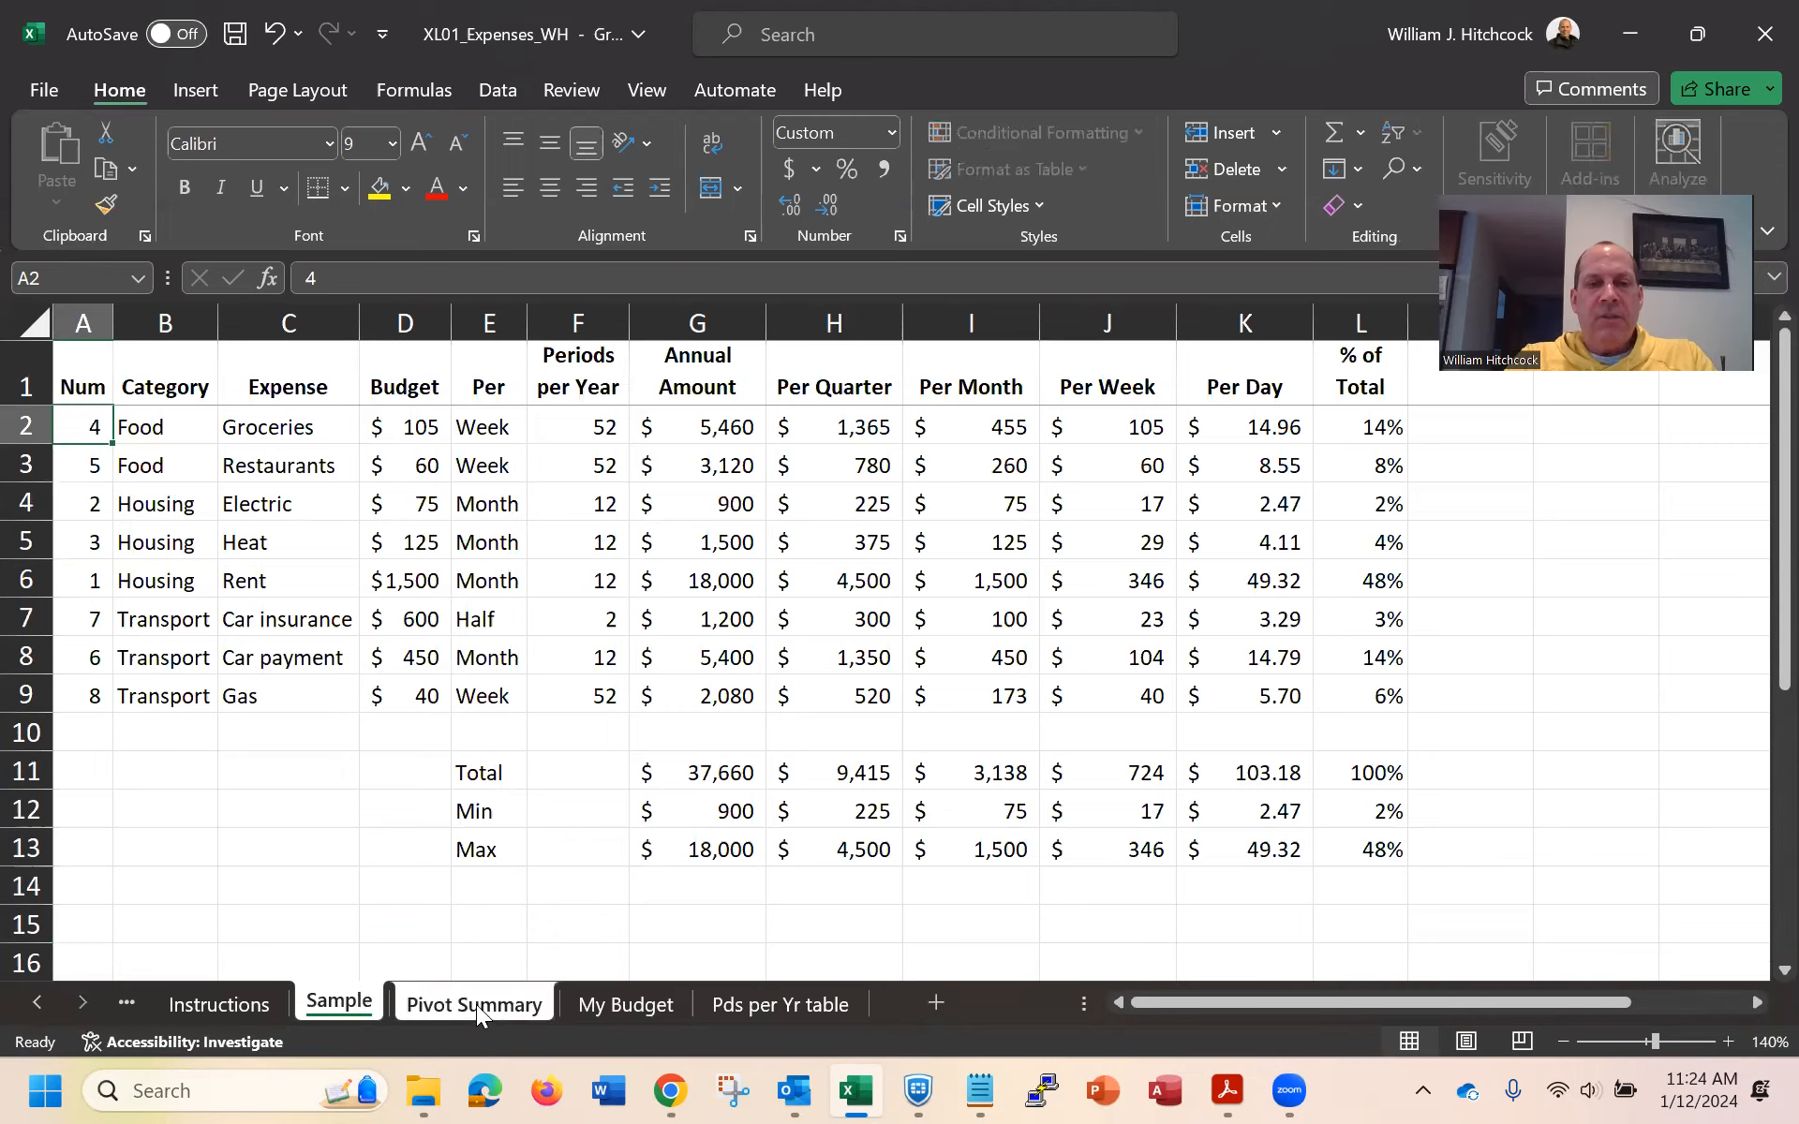
click(290, 84)
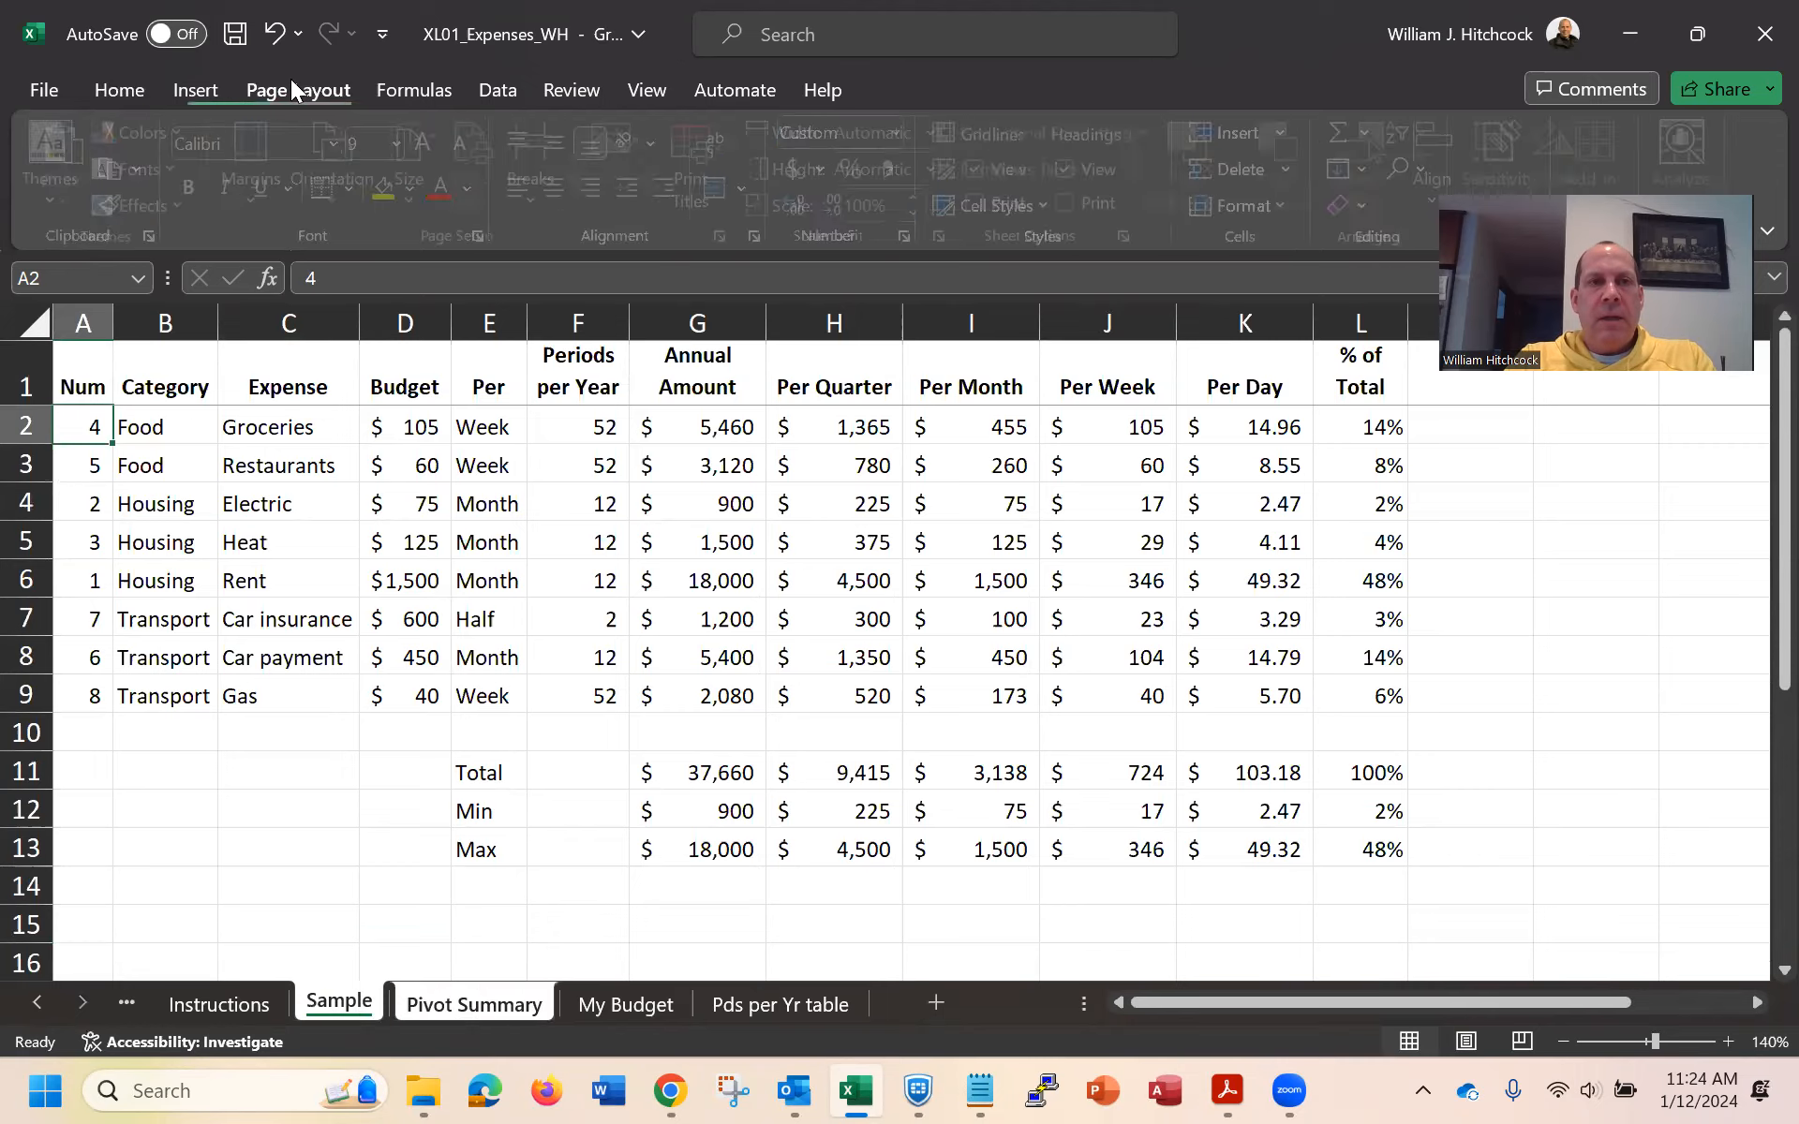
click(687, 198)
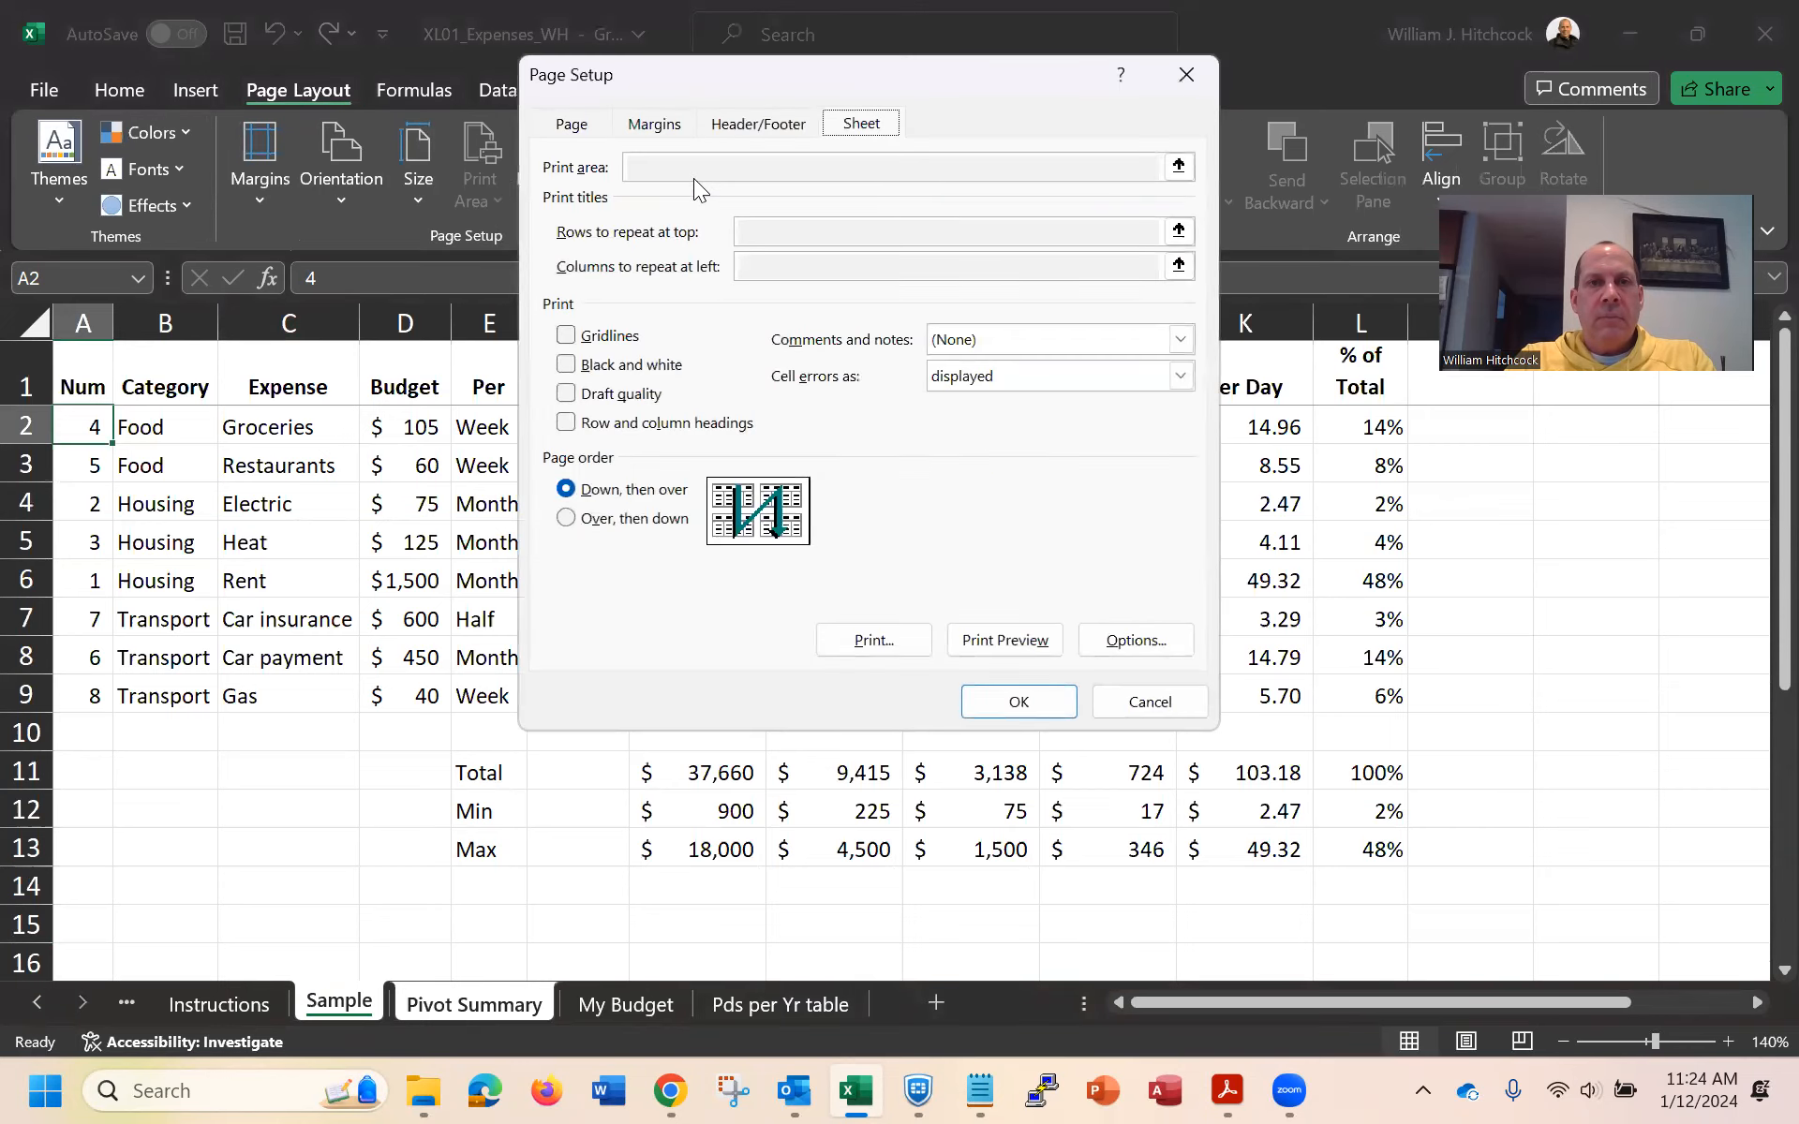
key(ctrl+shift+Tab)
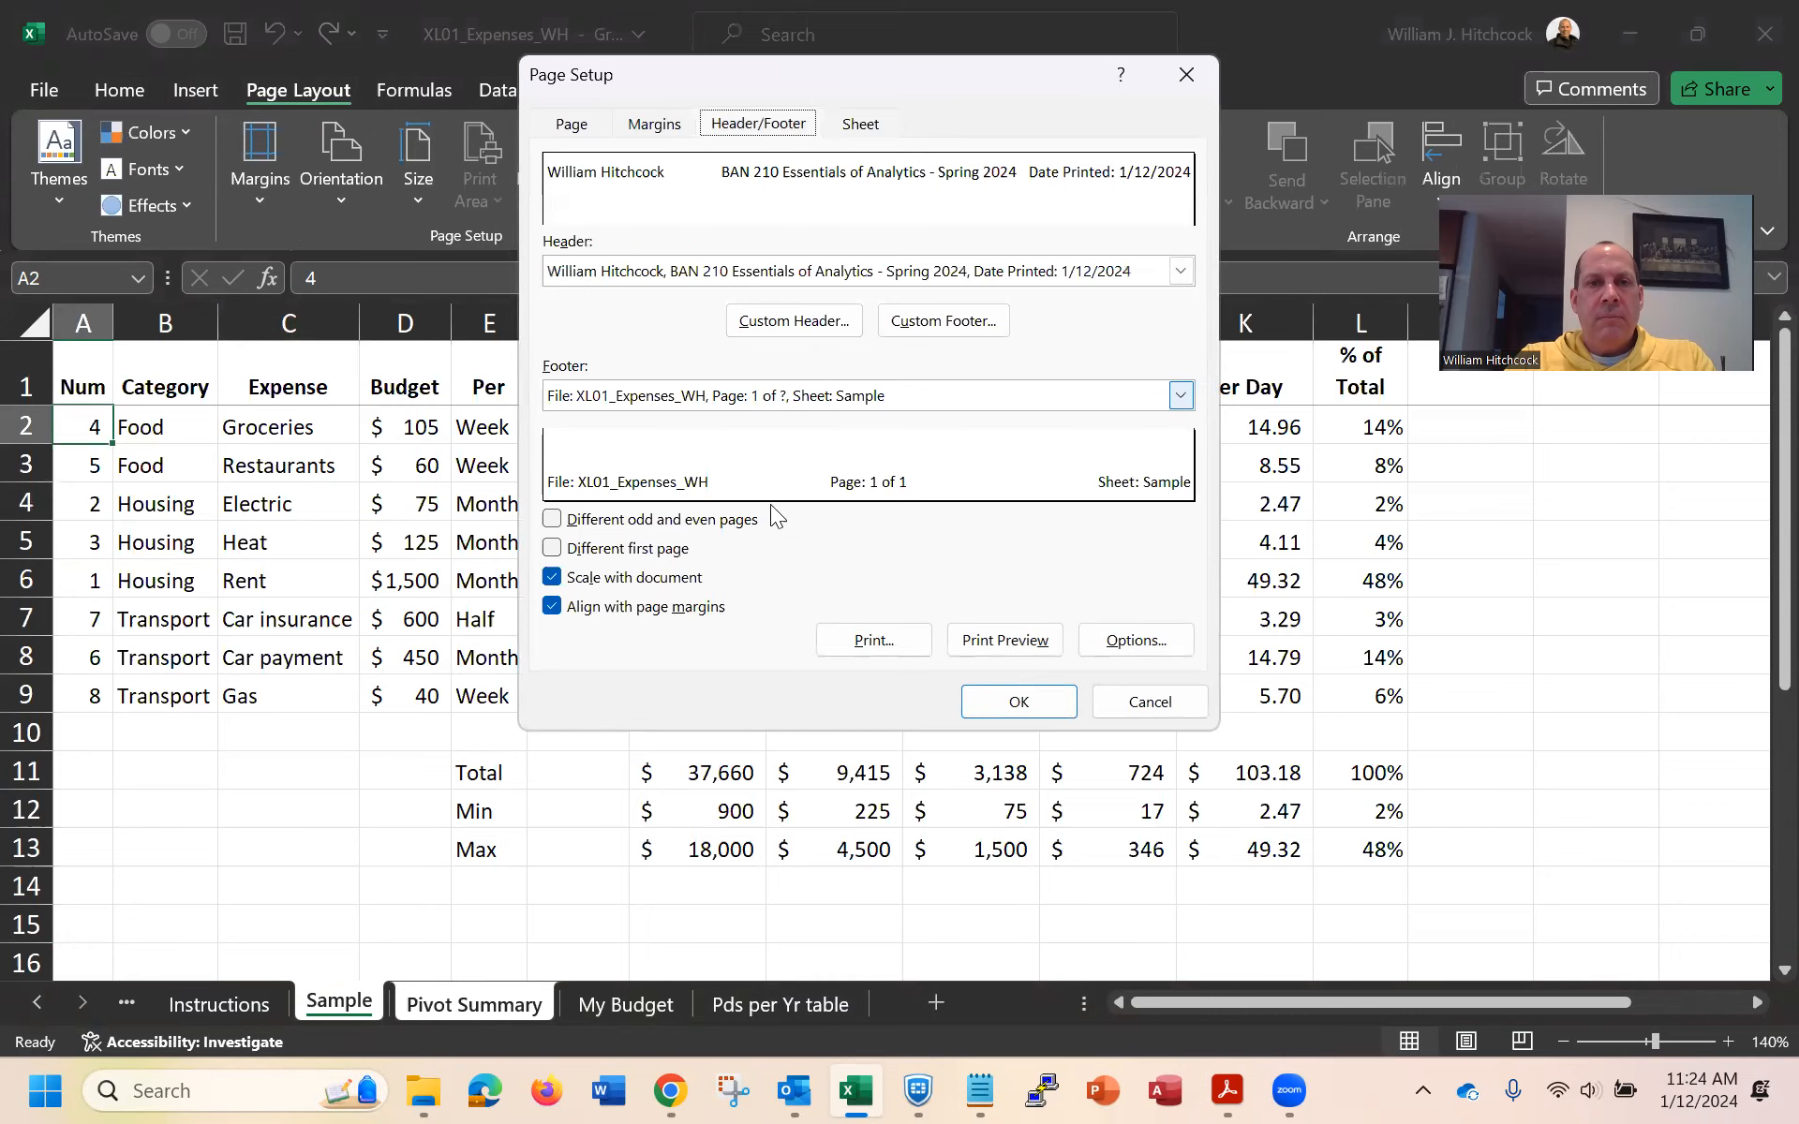
click(1002, 641)
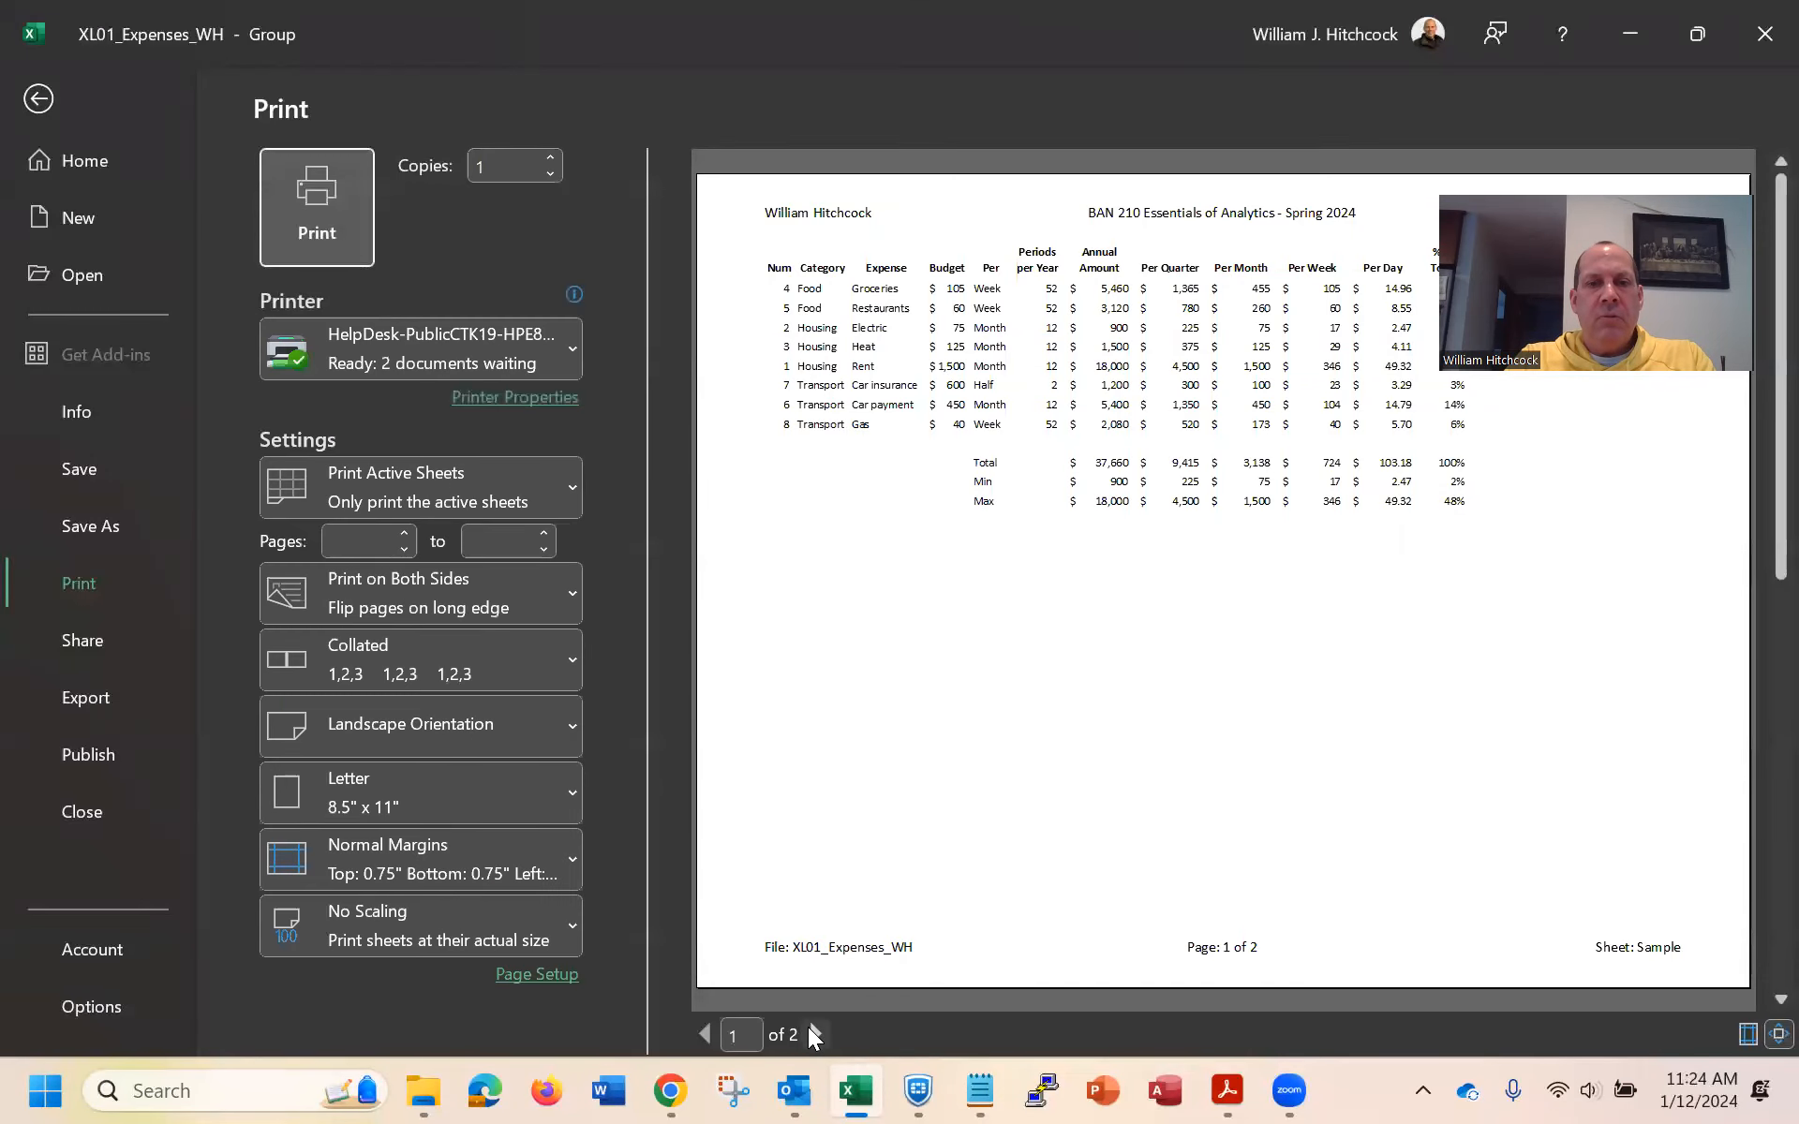
Check the Pivot Summary page in the print preview, and ungroup the sheets by switching to My Budget
click(812, 1033)
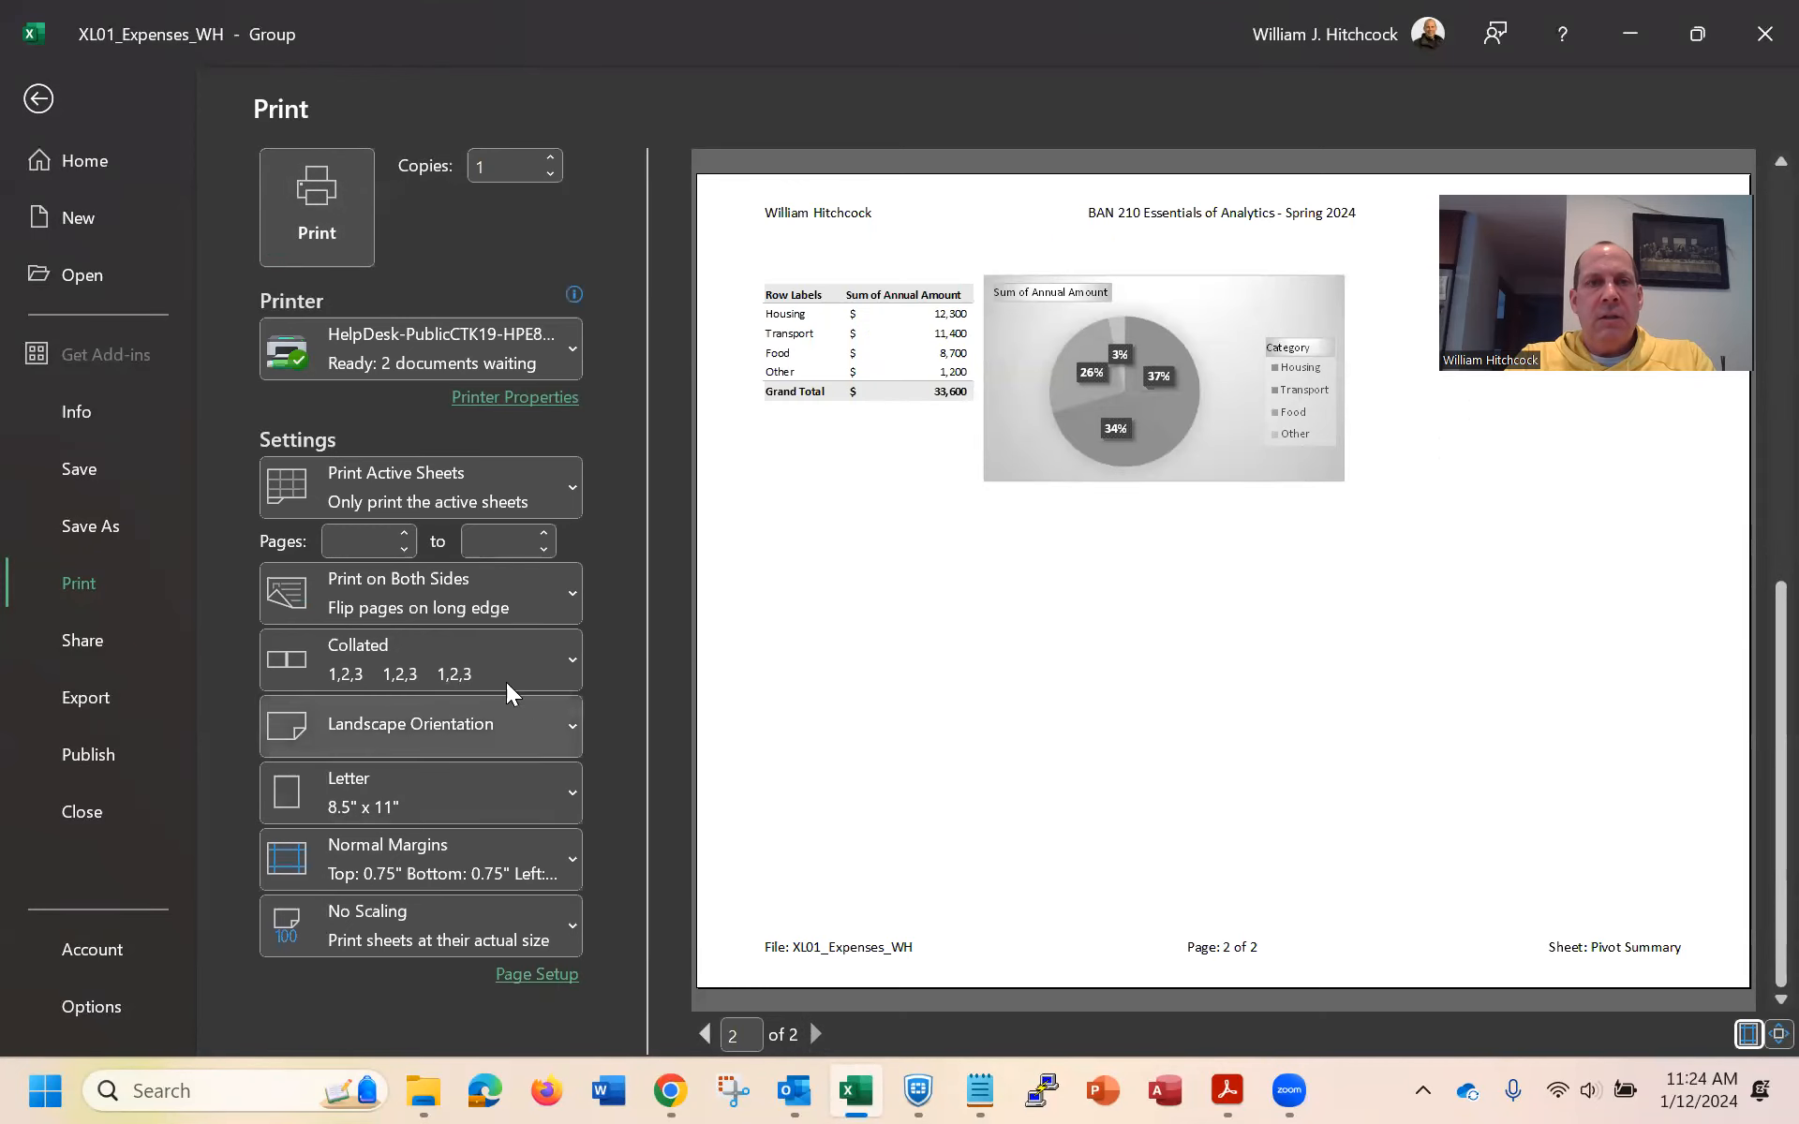
click(39, 98)
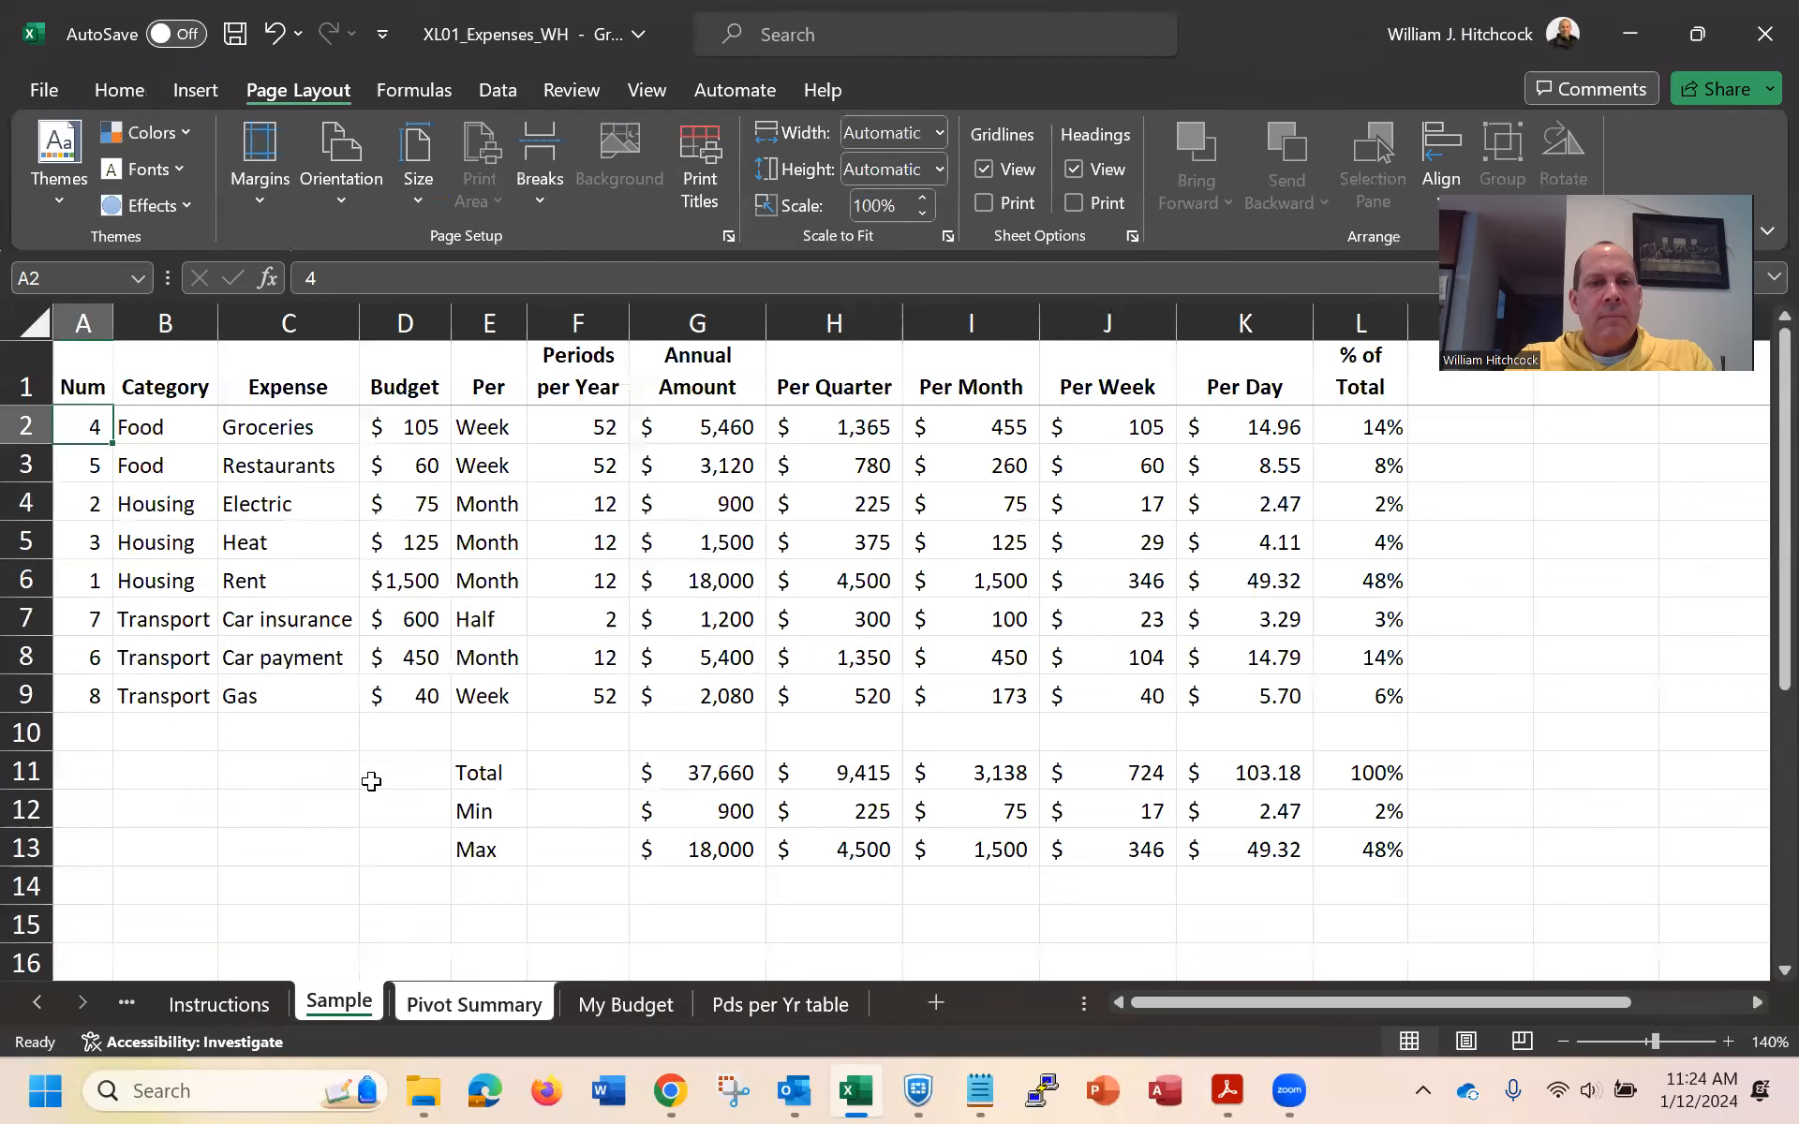
click(619, 1006)
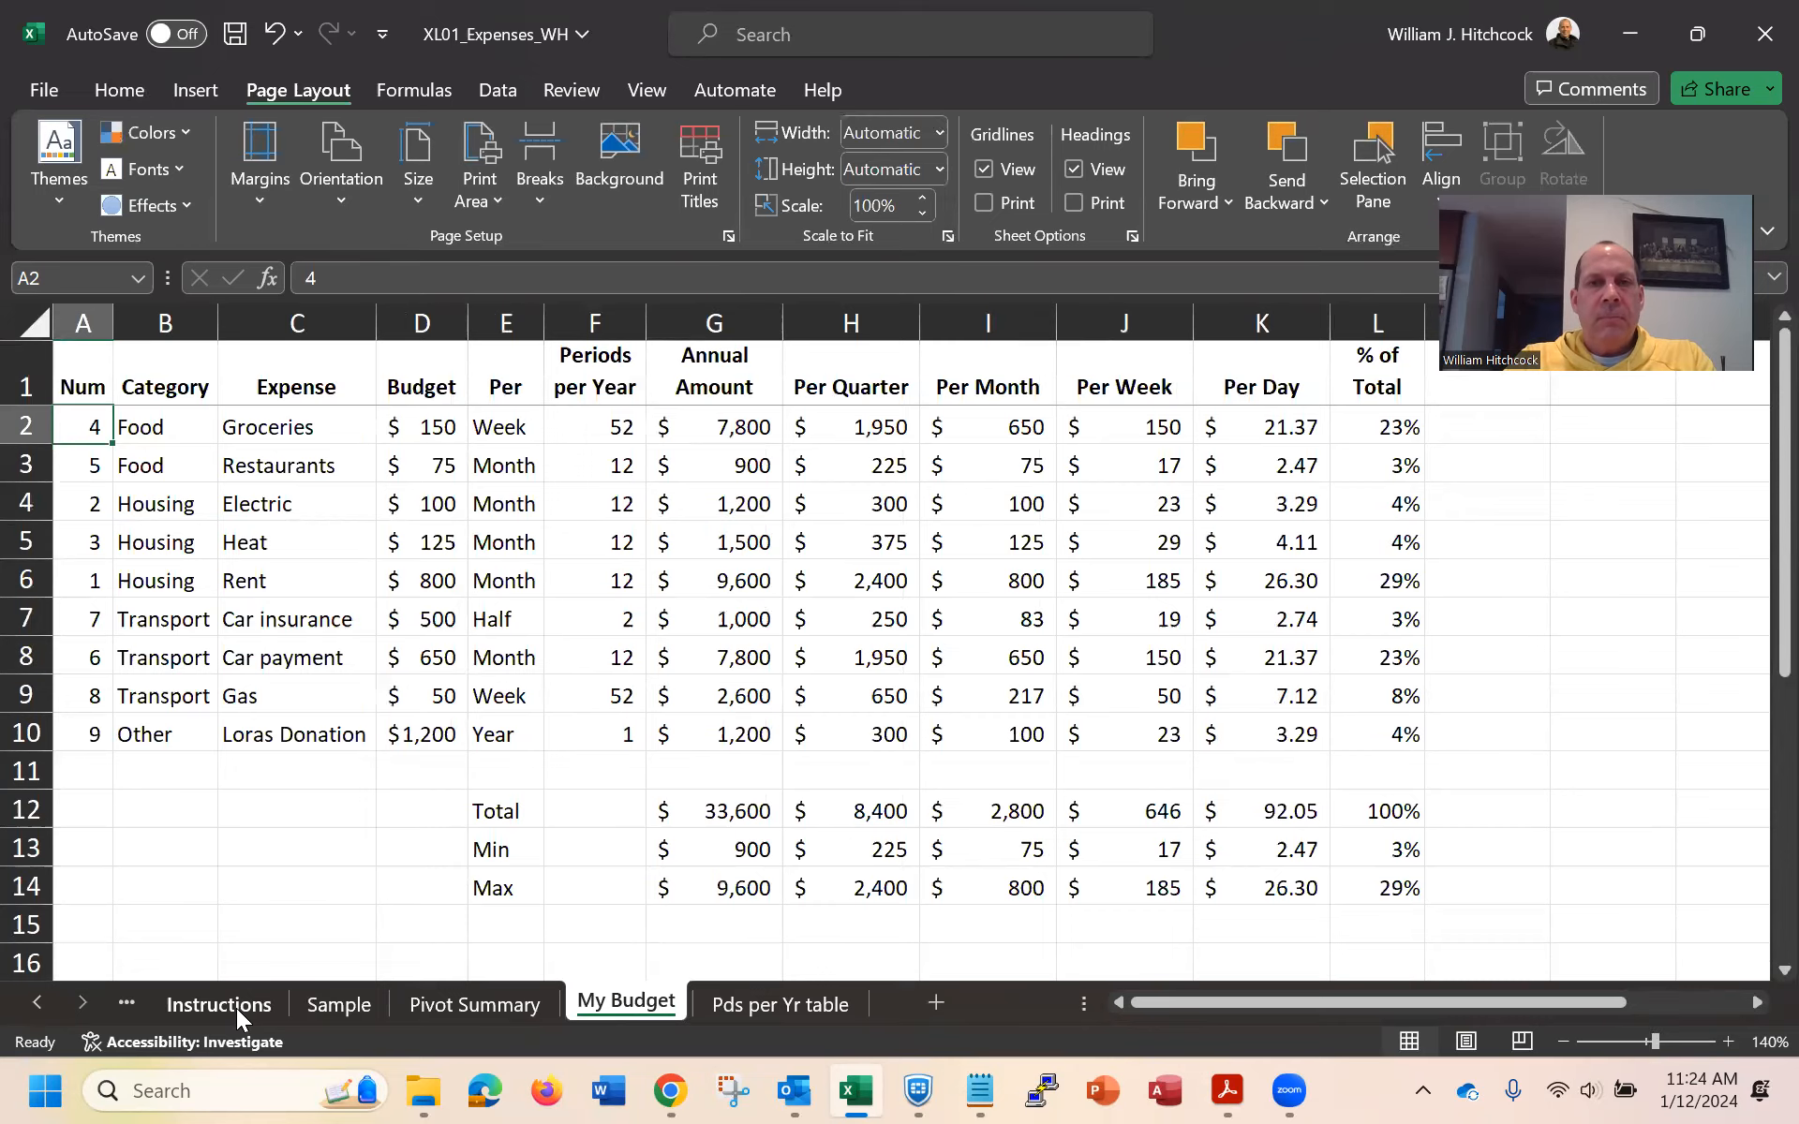
On the Instructions sheet, mark steps 15, 16 and 17 about the PivotTable and chart as completed with y
click(45, 999)
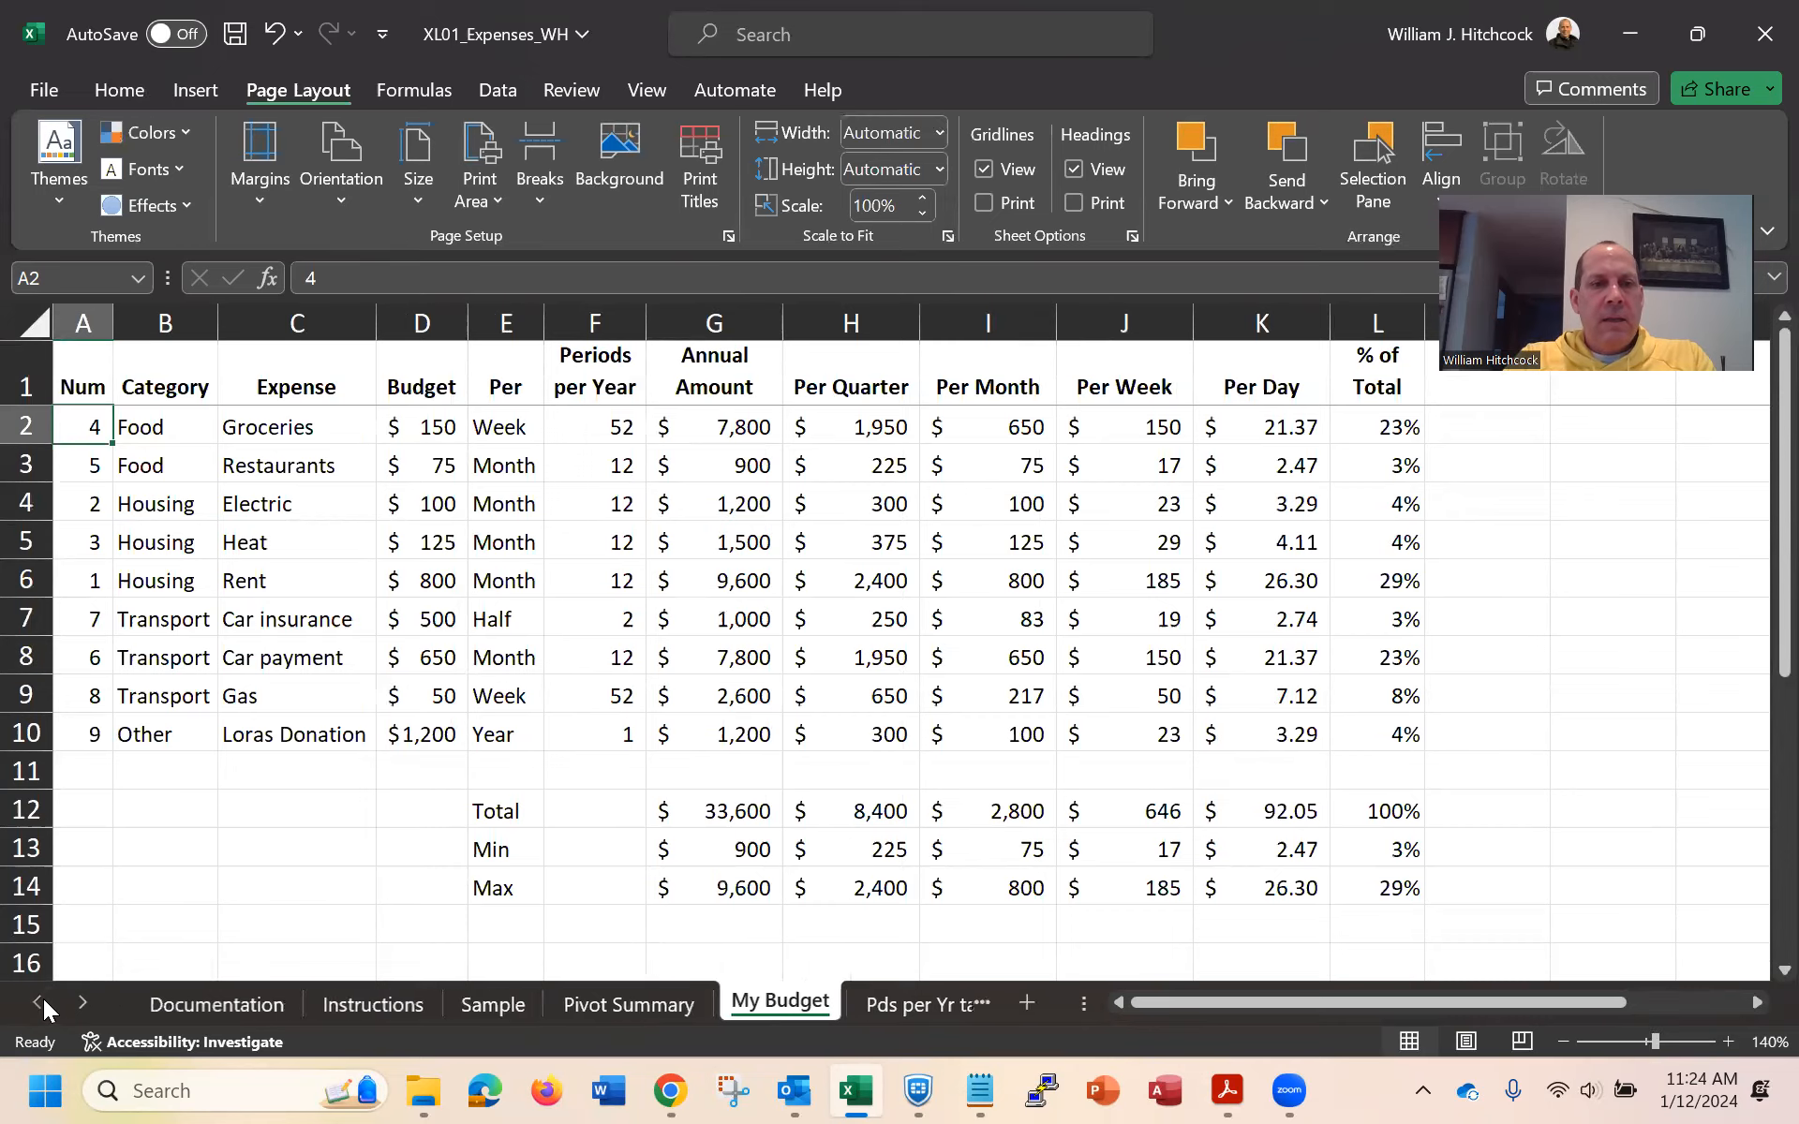
click(375, 1004)
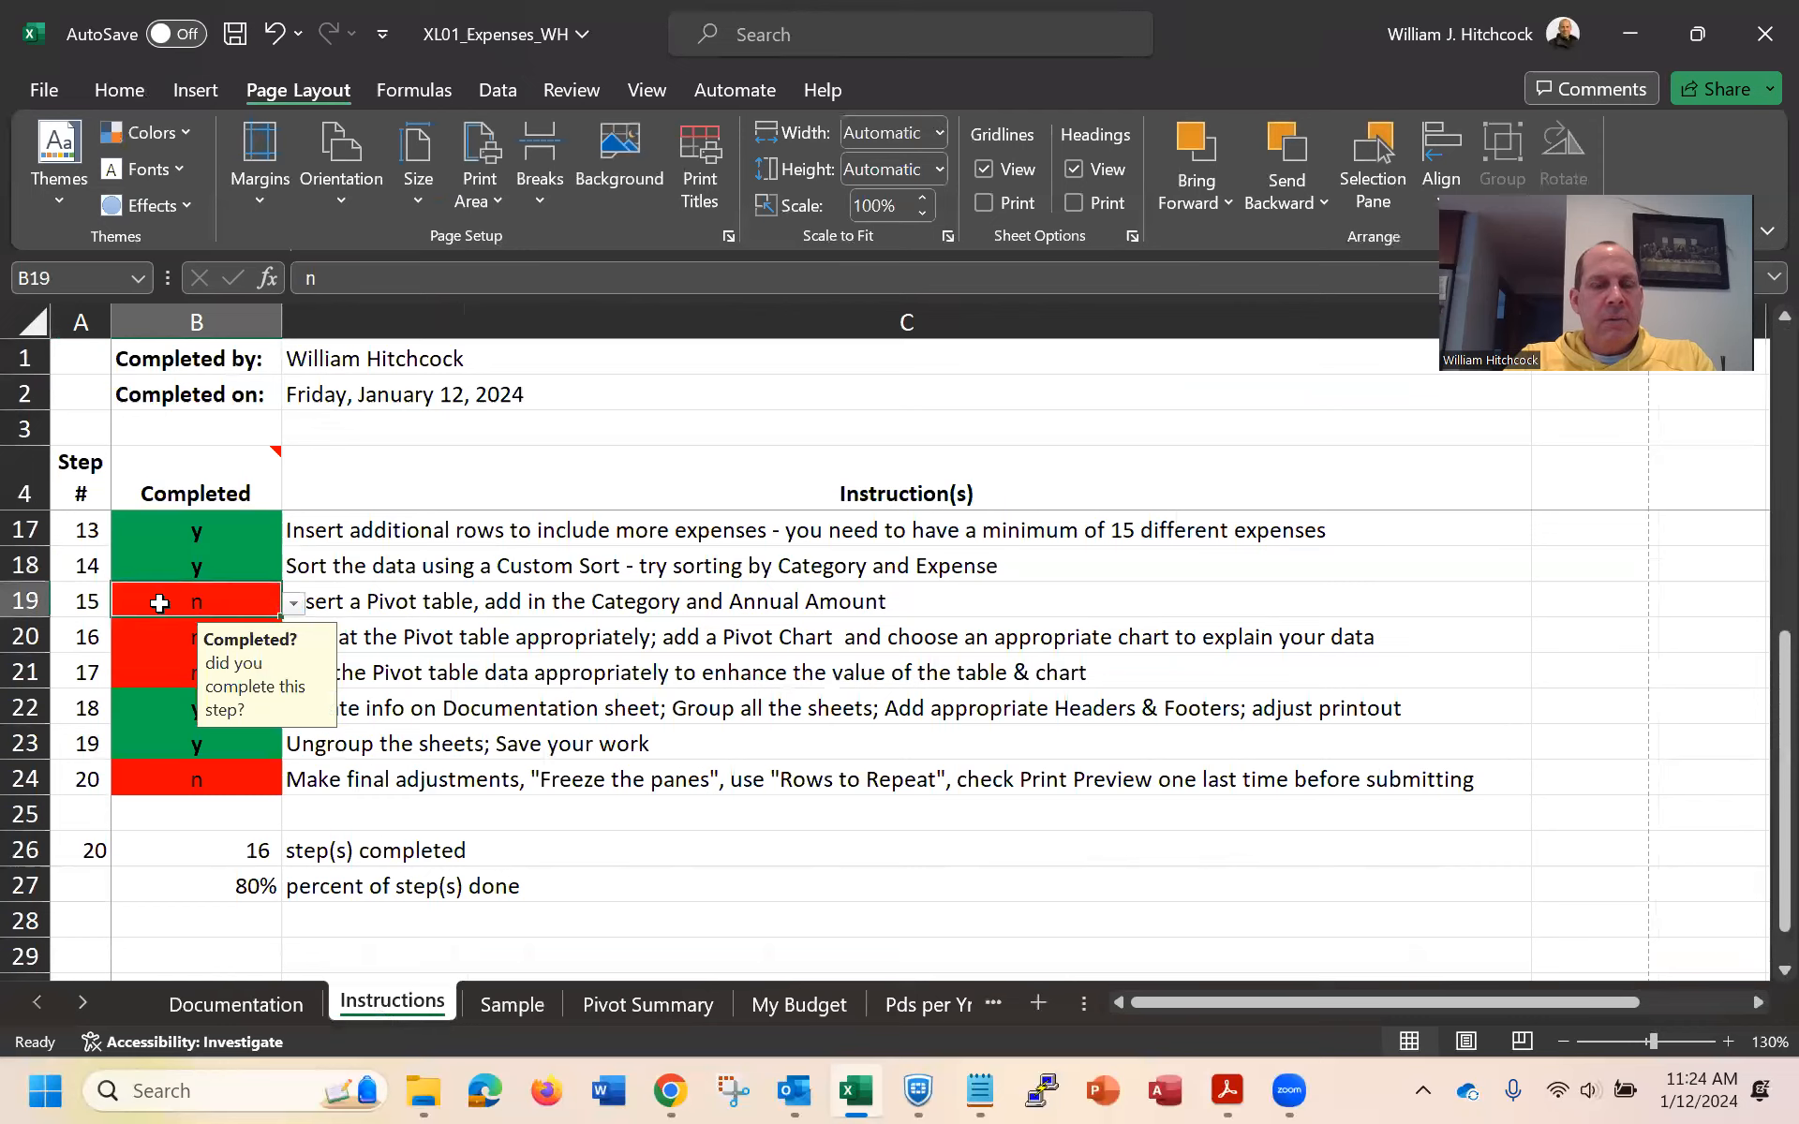
text(y)
key(Return)
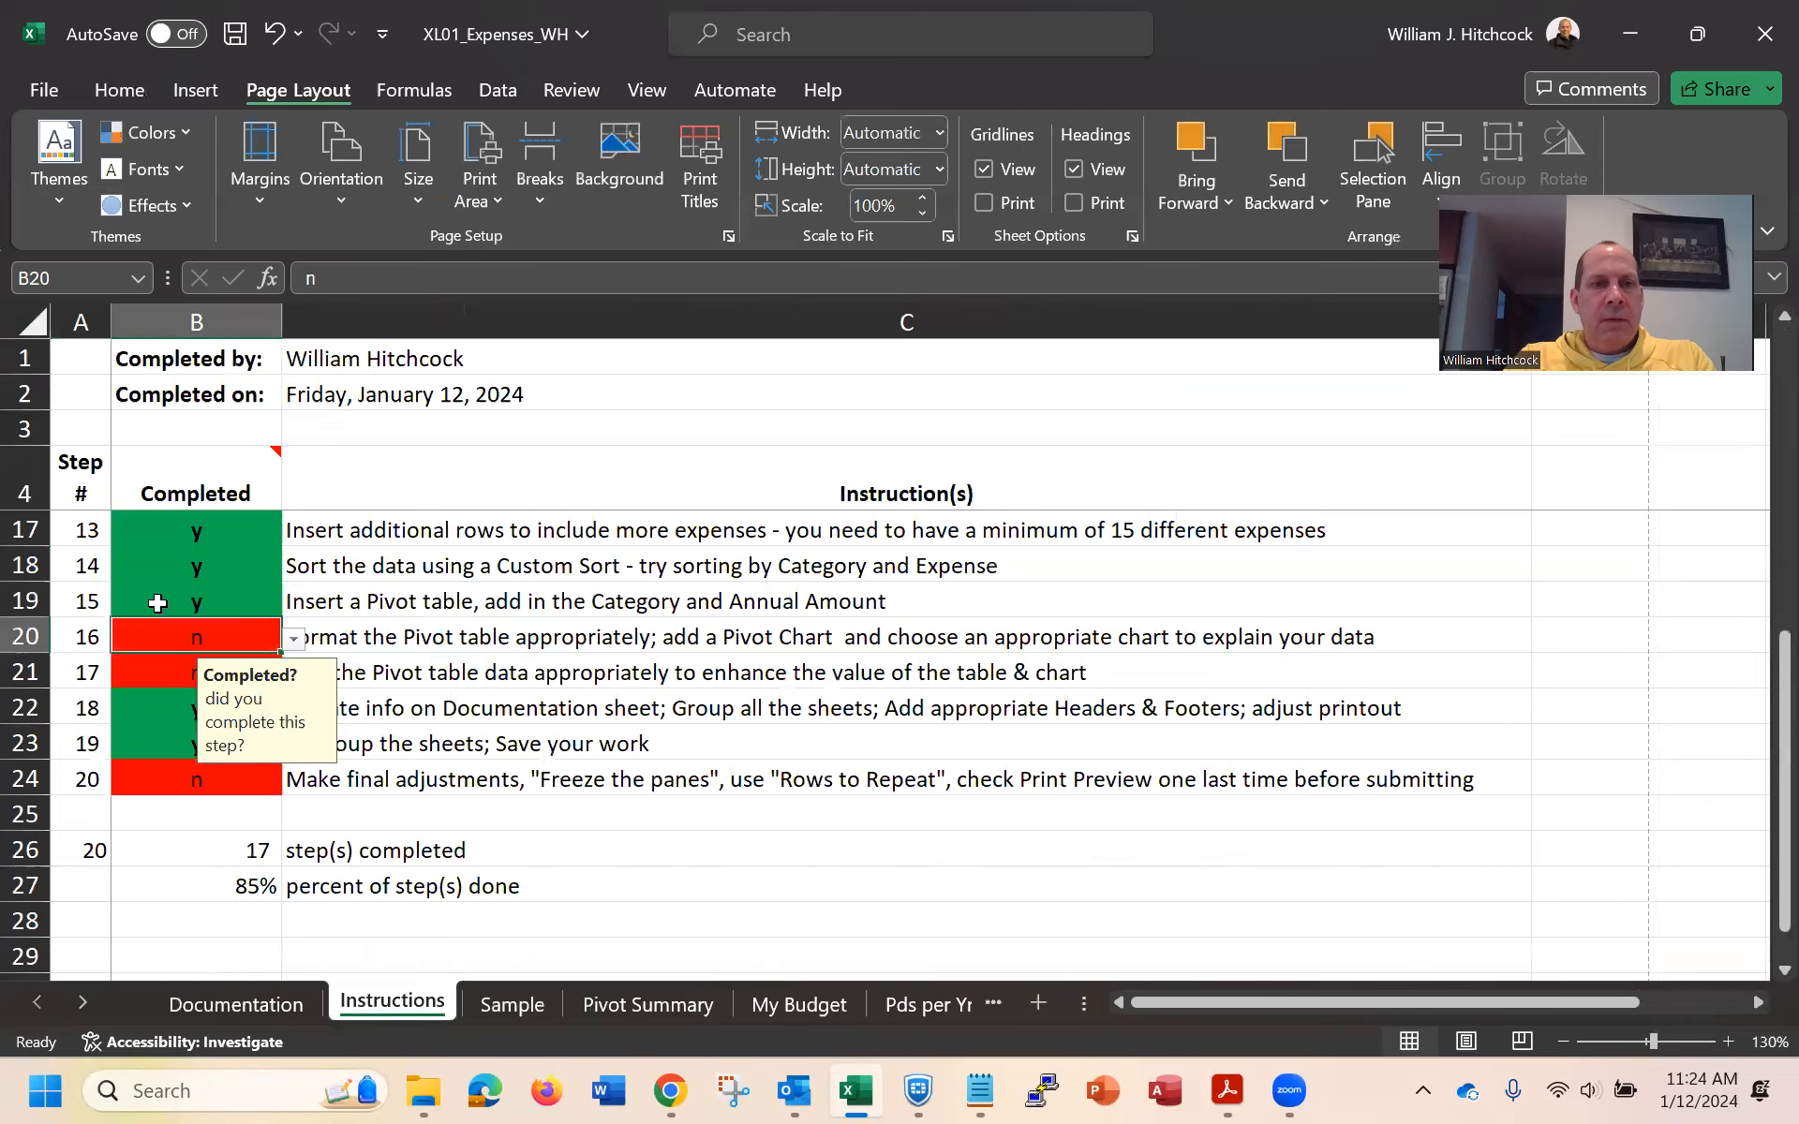
text(y)
key(Return)
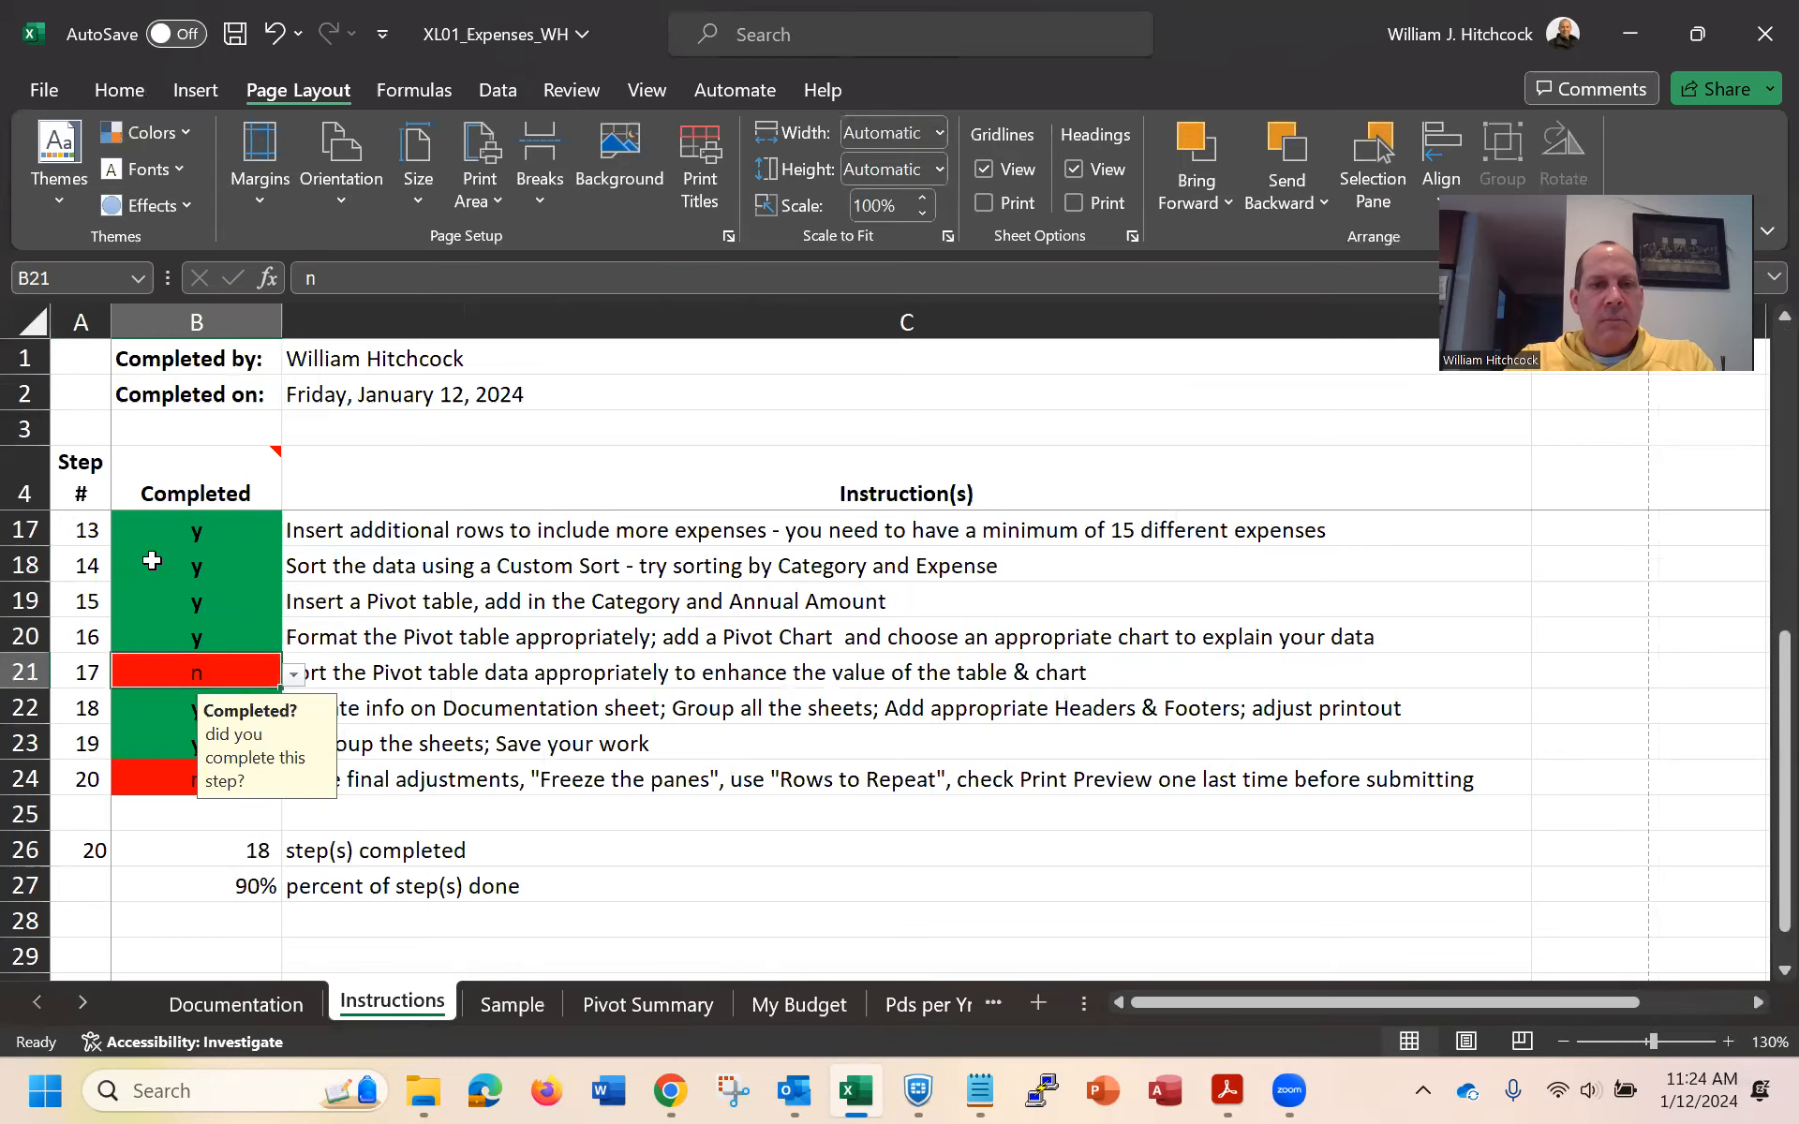
text(y)
key(Return)
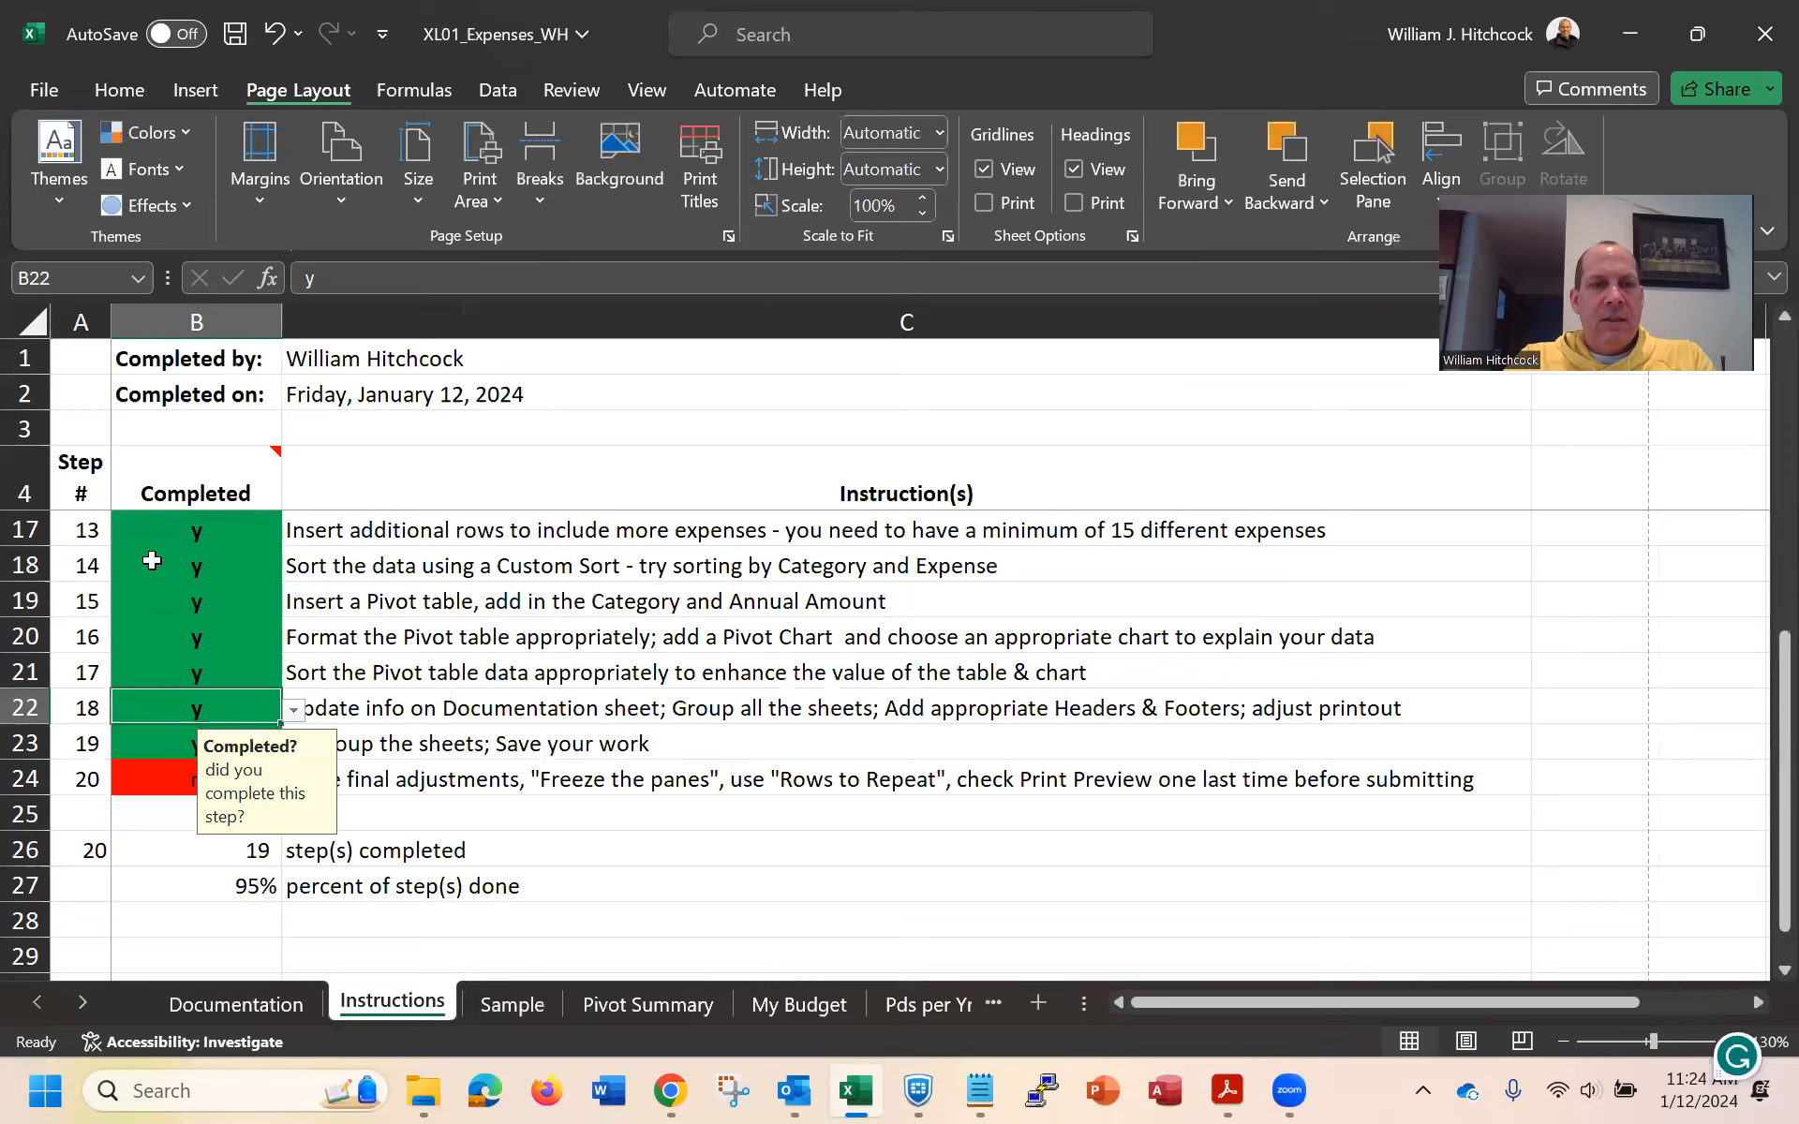
Mark instruction step 20, the final adjustments and print check, as completed with y
key(Return)
key(Return)
text(y)
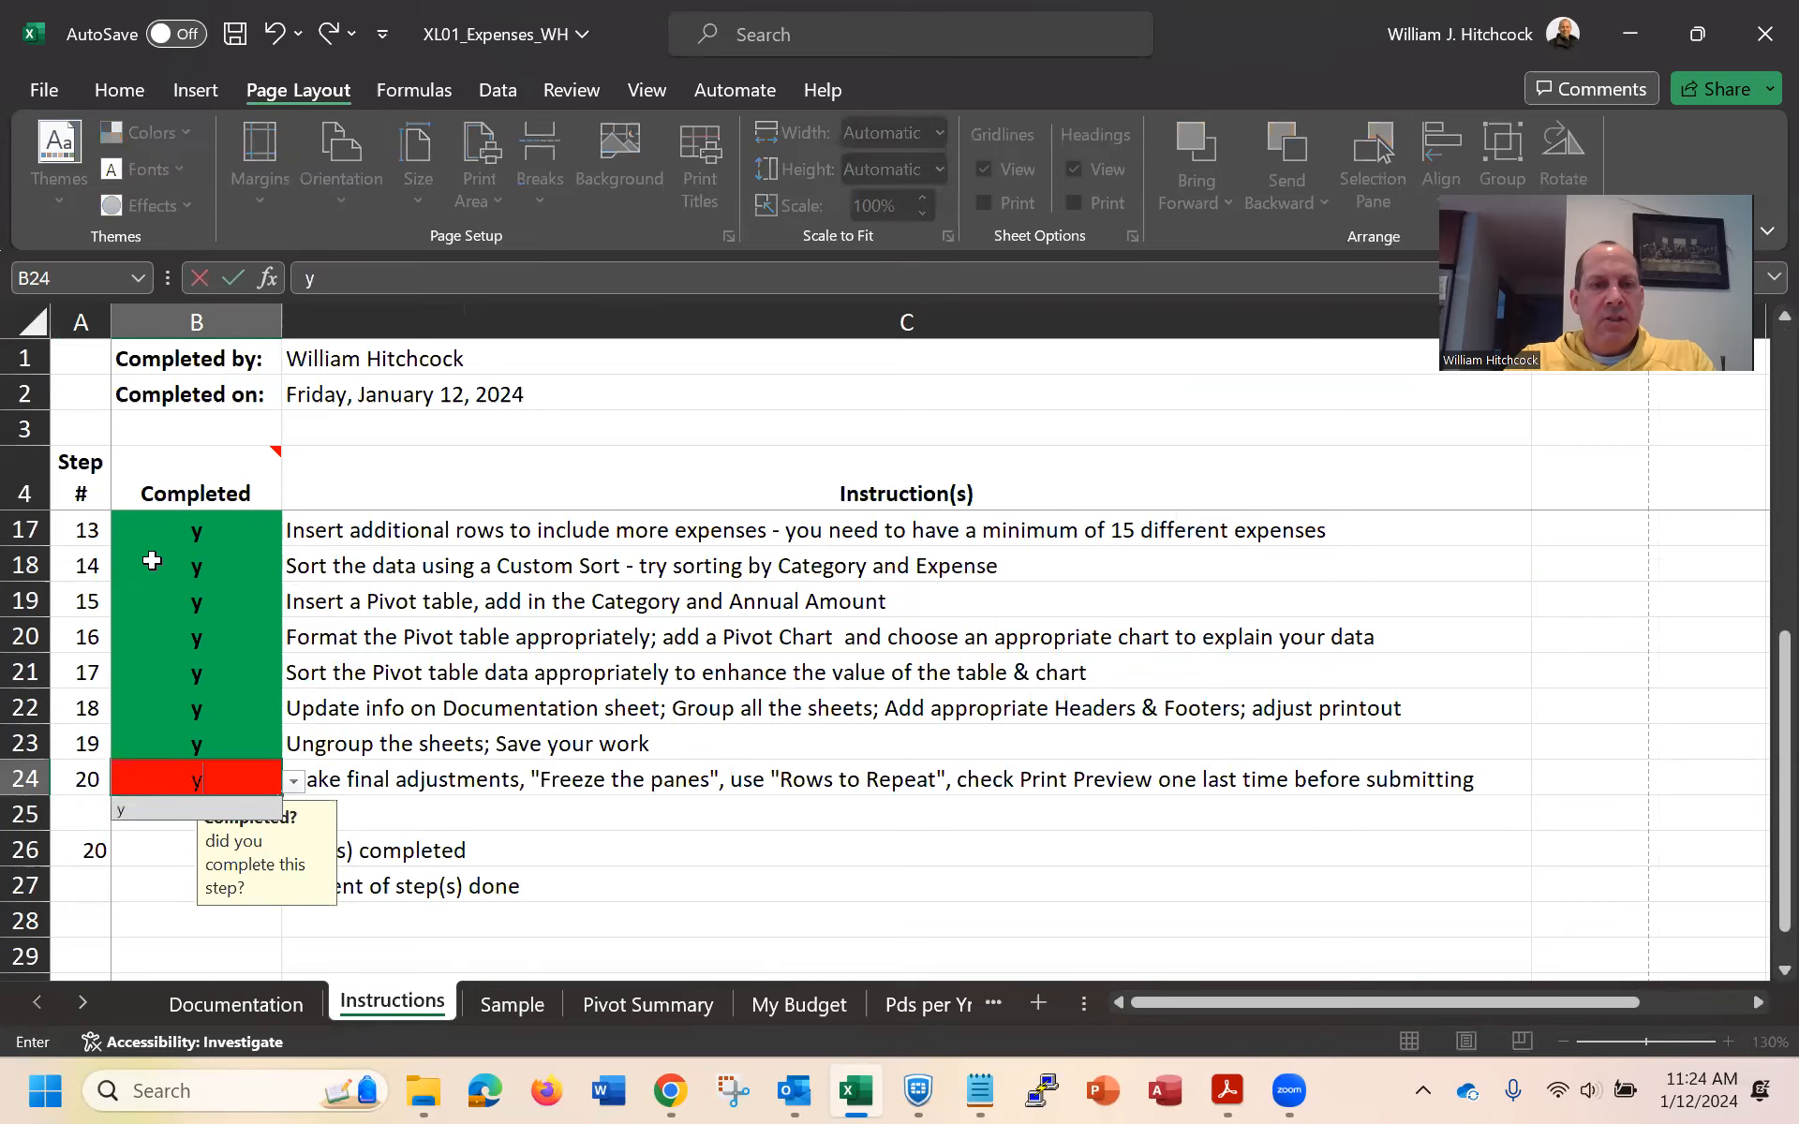
key(Return)
key(Return)
key(Return)
key(Return)
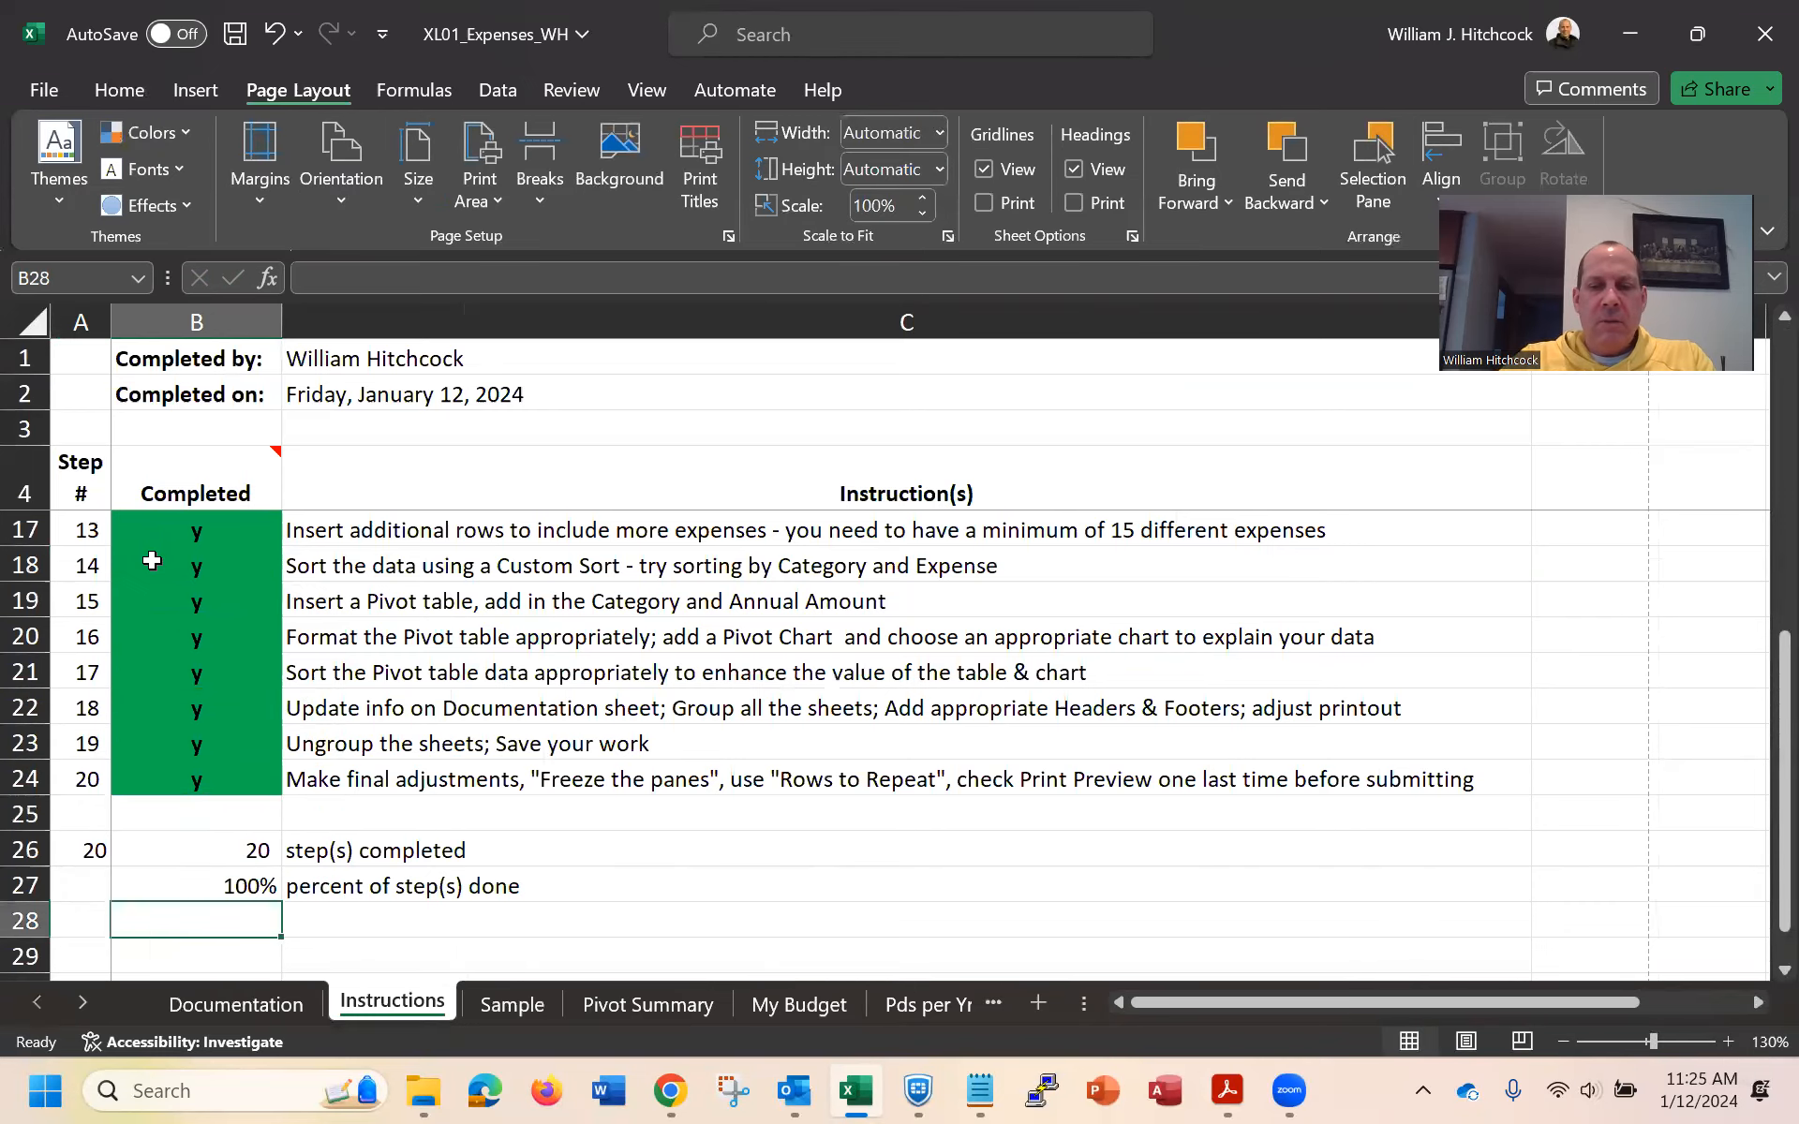
Return the Instructions and Documentation sheets to their starting cells, and save the workbook with Documentation active
key(ctrl+Home)
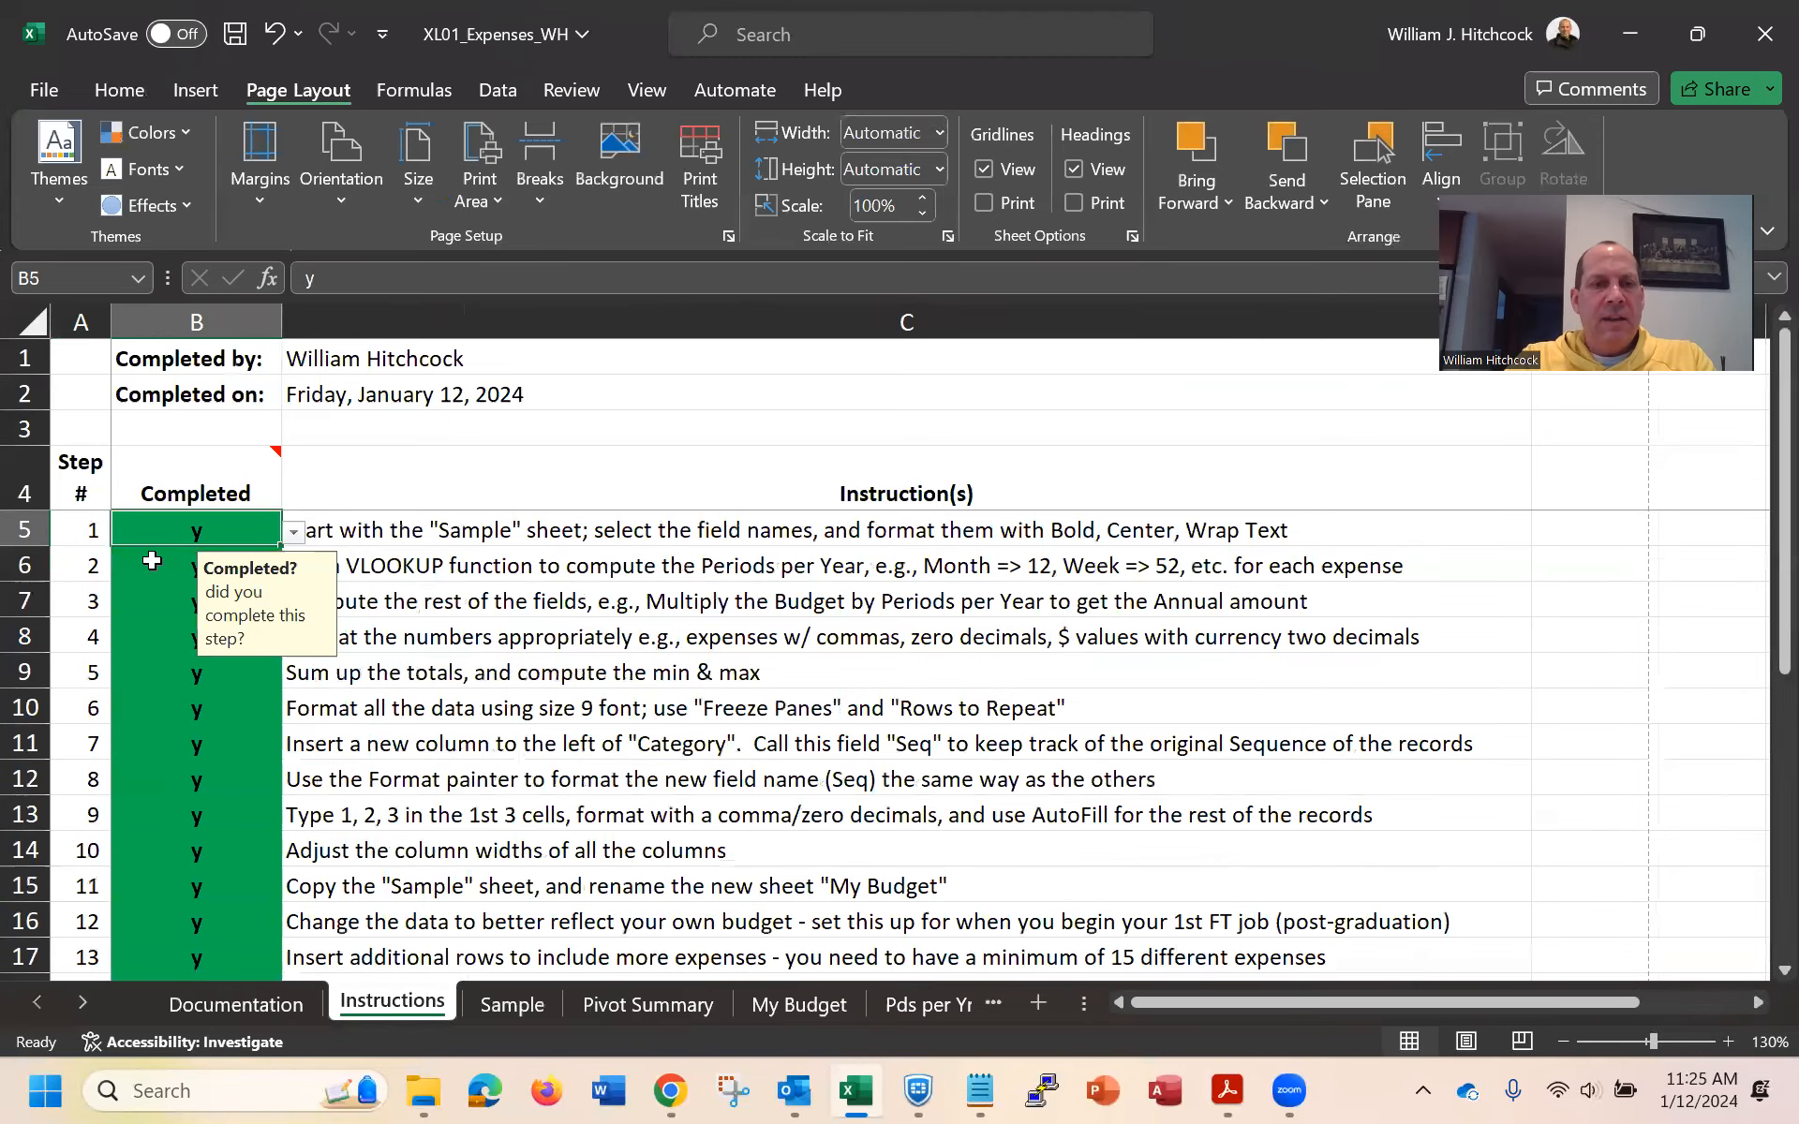
click(227, 1009)
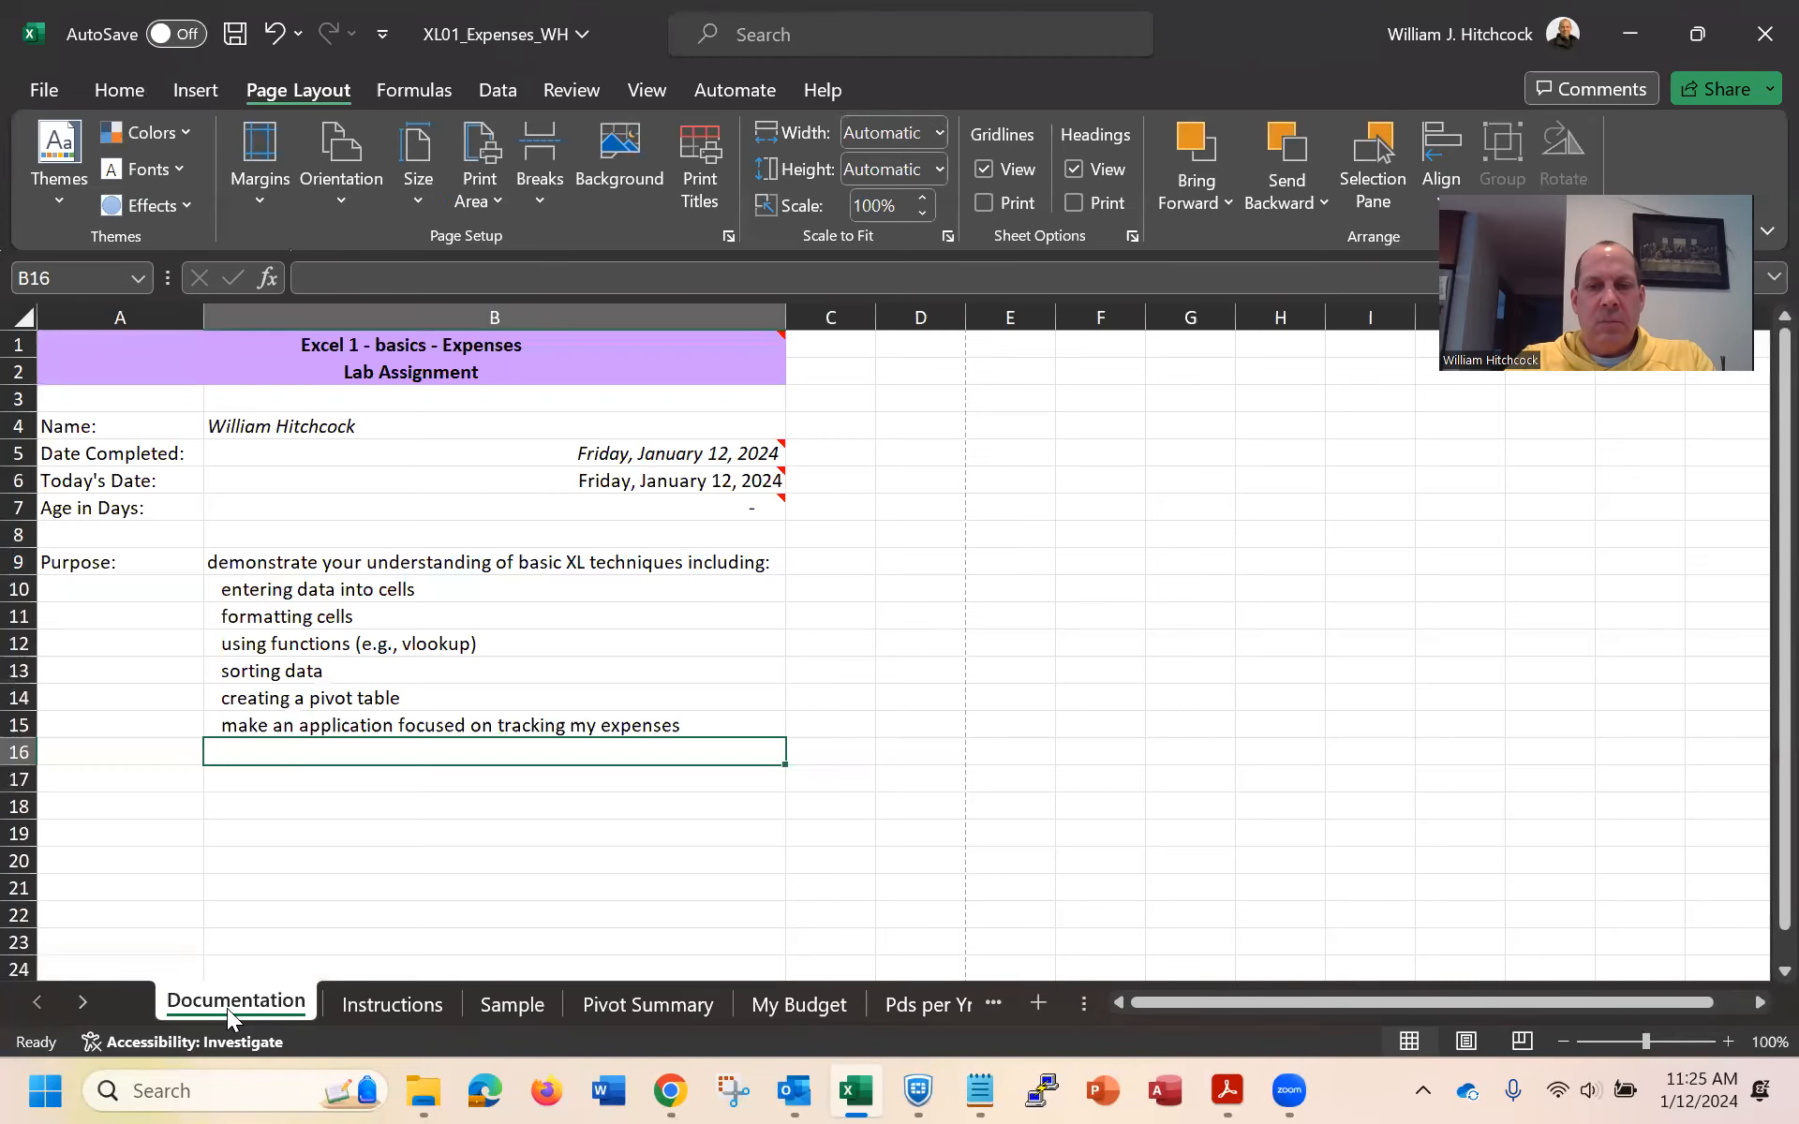
key(ctrl+Home)
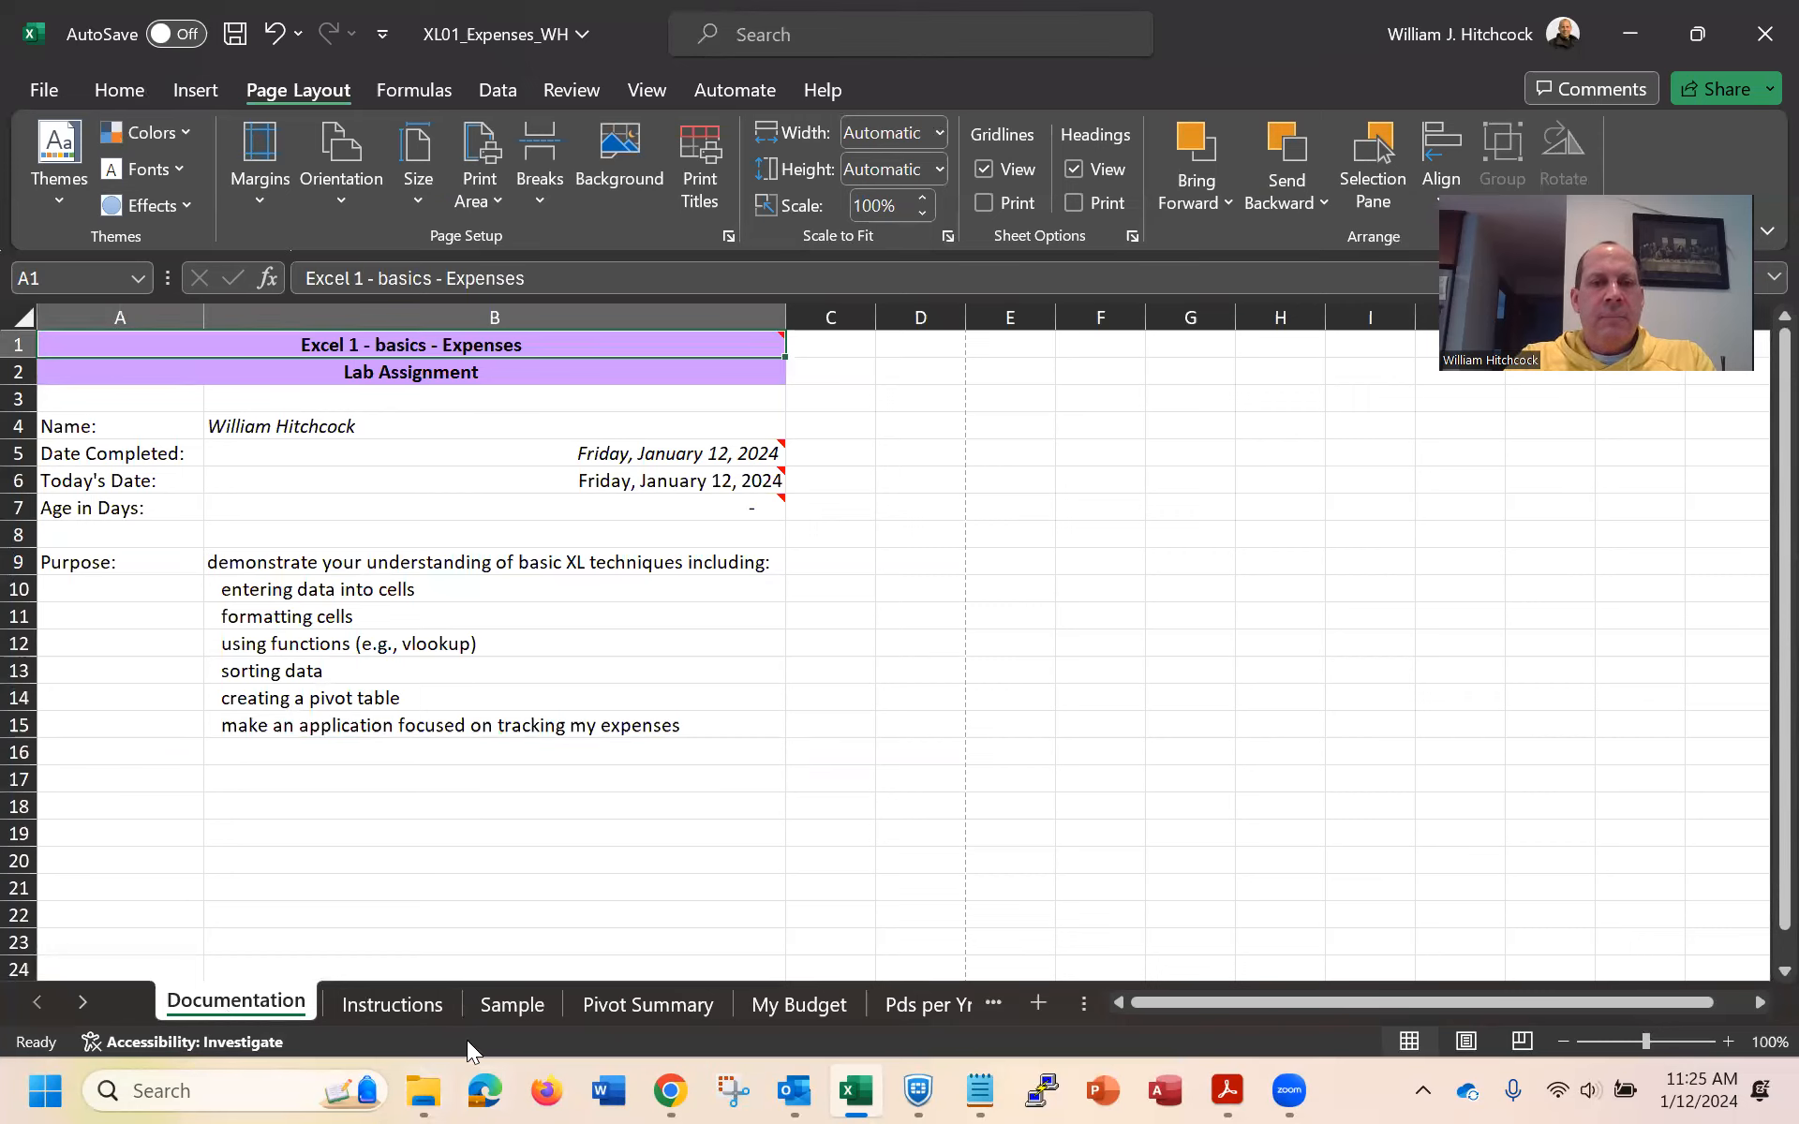
click(234, 35)
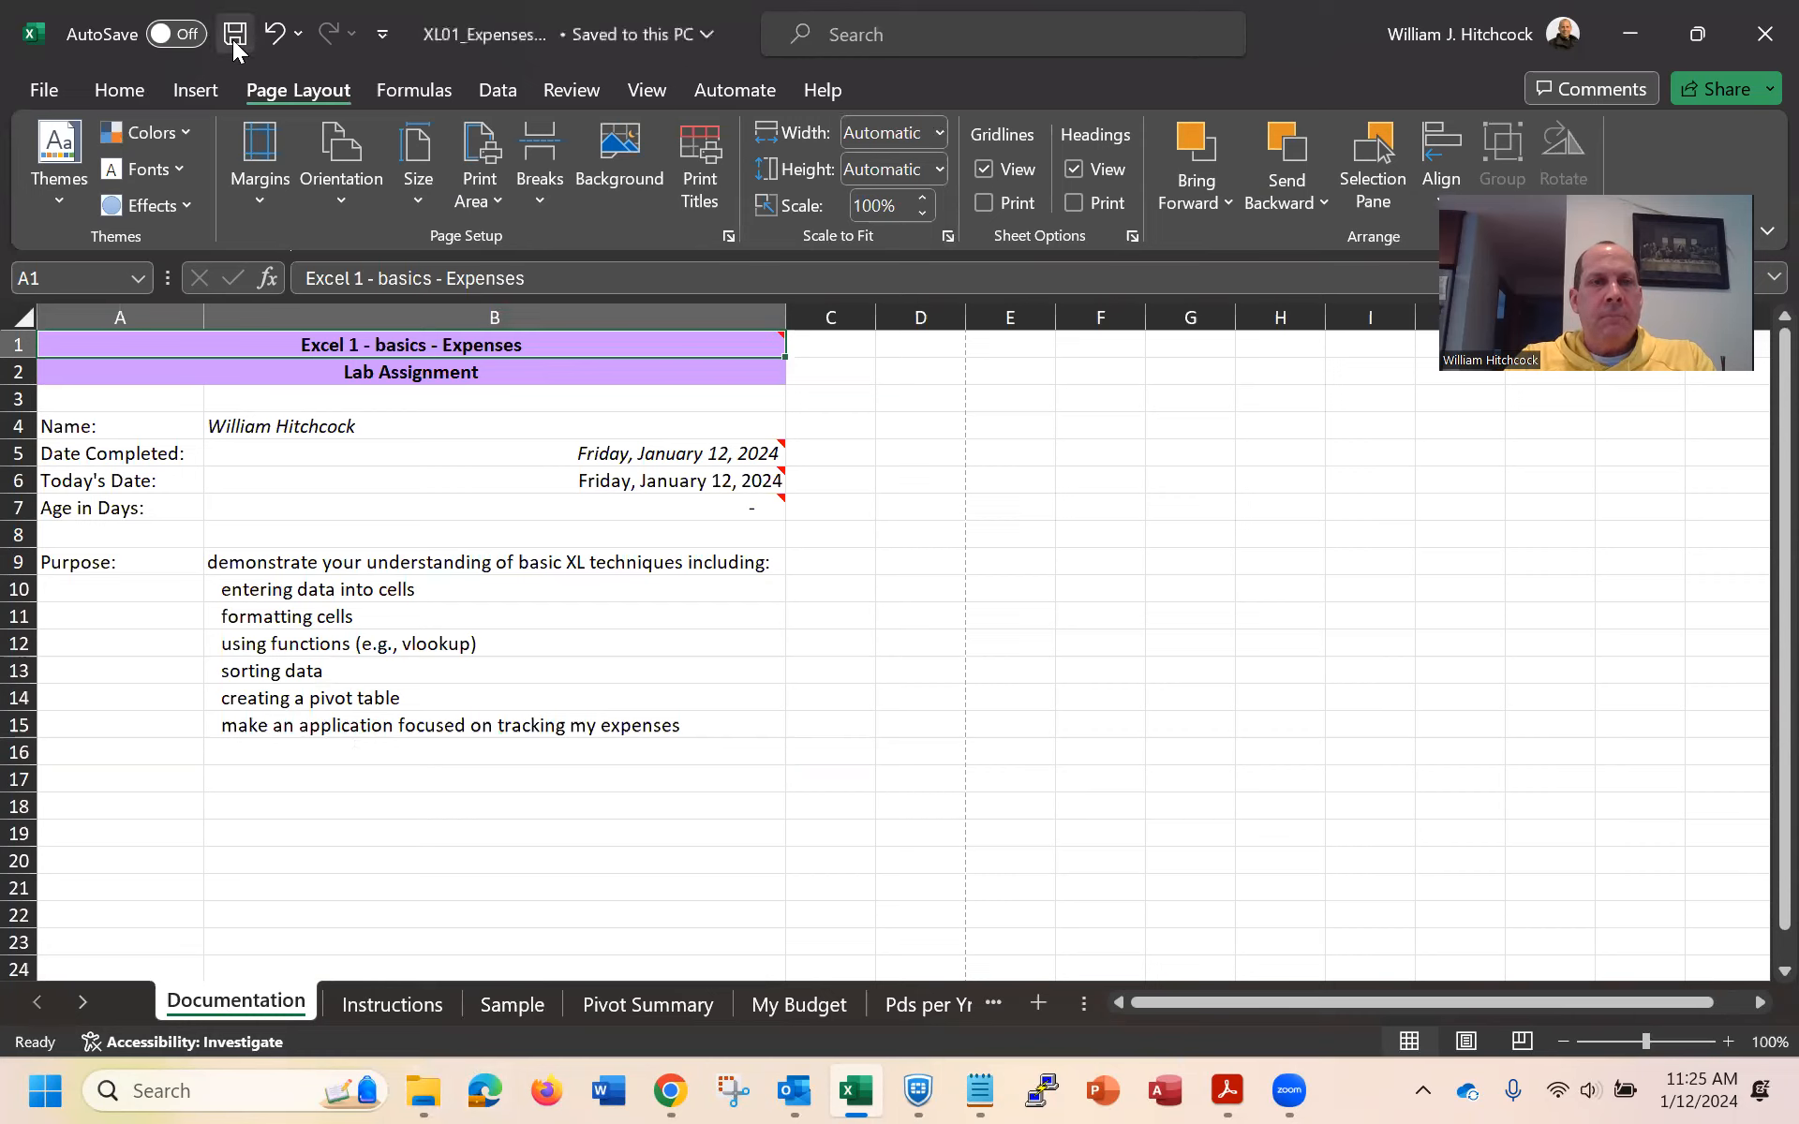